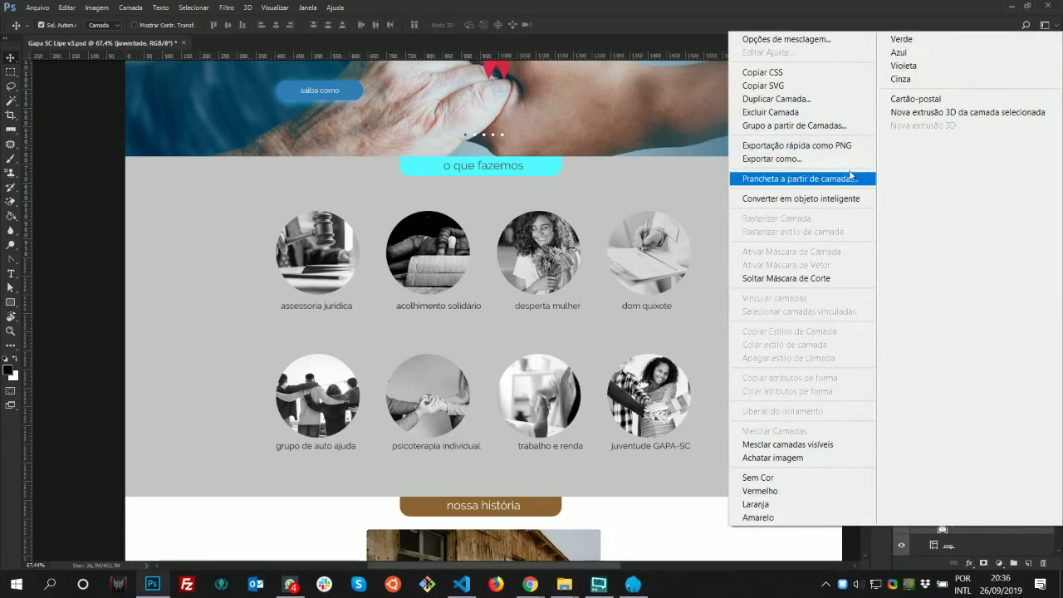
Quick-export the juventude layer as juventude.png into the imagens folder
{"action": "left_click", "coordinate": [814, 146]}
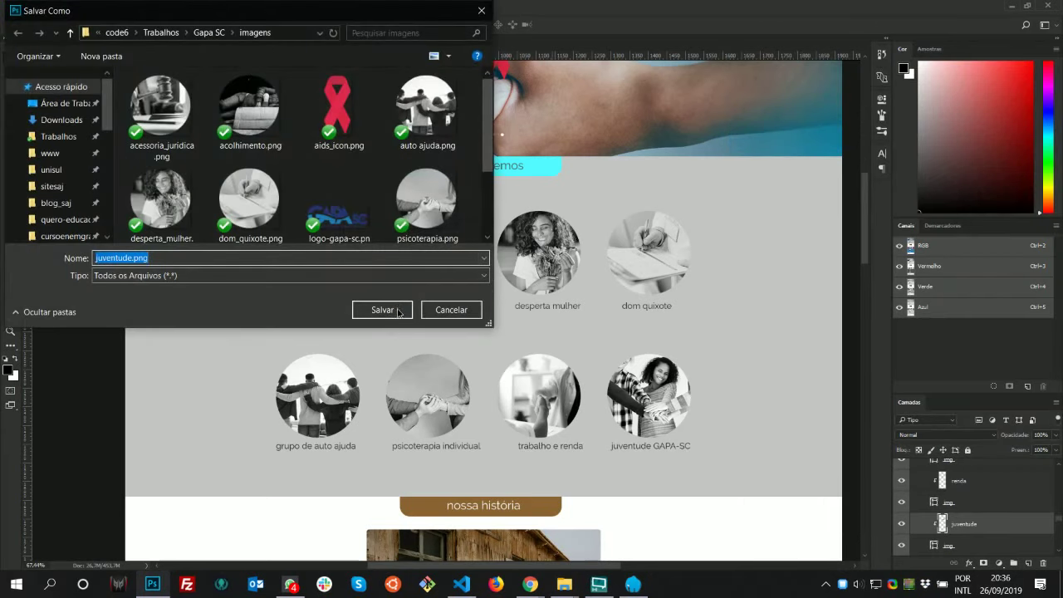
{"action": "left_click", "coordinate": [399, 313]}
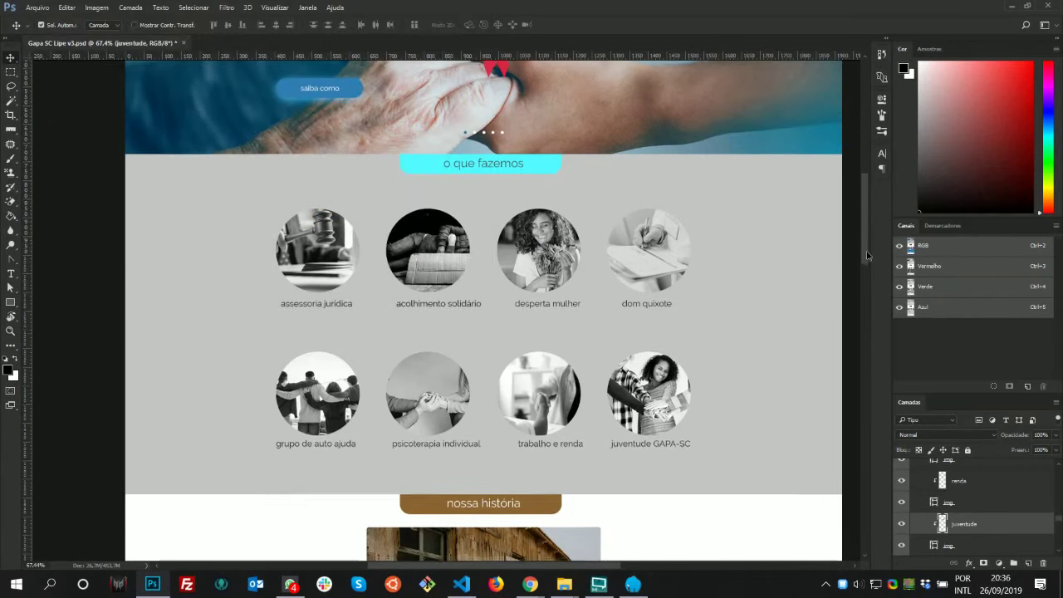
Quick-export the img_historia layer of the nossa história section as img_historia.png into the imagens folder
{"action": "scroll", "coordinate": [870, 243], "scroll_direction": "down", "scroll_amount": 2}
{"action": "scroll", "coordinate": [989, 495], "scroll_direction": "down", "scroll_amount": 1}
{"action": "scroll", "coordinate": [990, 495], "scroll_direction": "down", "scroll_amount": 1}
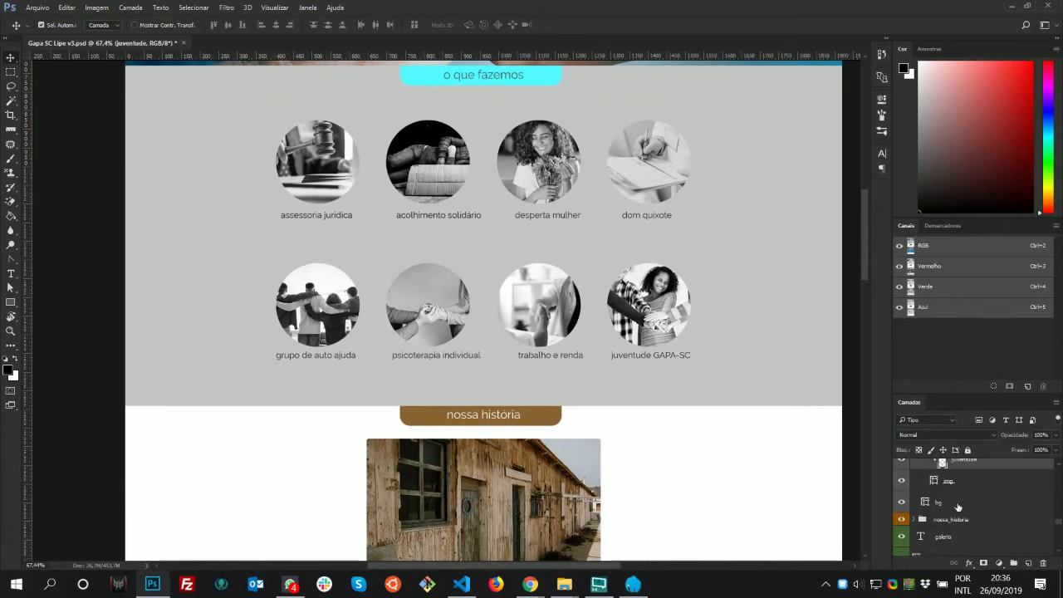
{"action": "scroll", "coordinate": [864, 261], "scroll_direction": "down", "scroll_amount": 4}
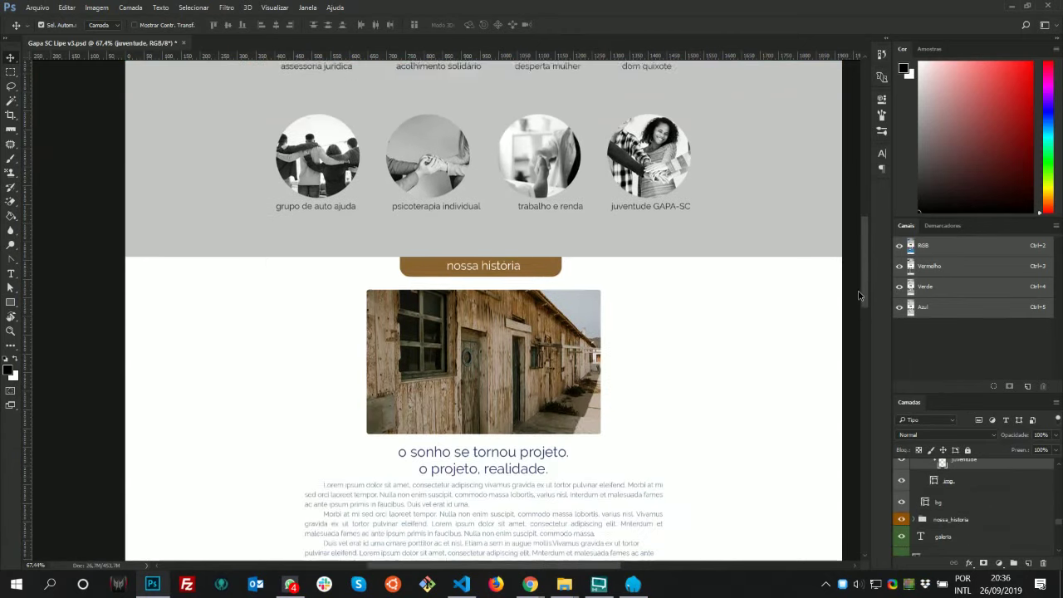
{"action": "left_click", "coordinate": [524, 339]}
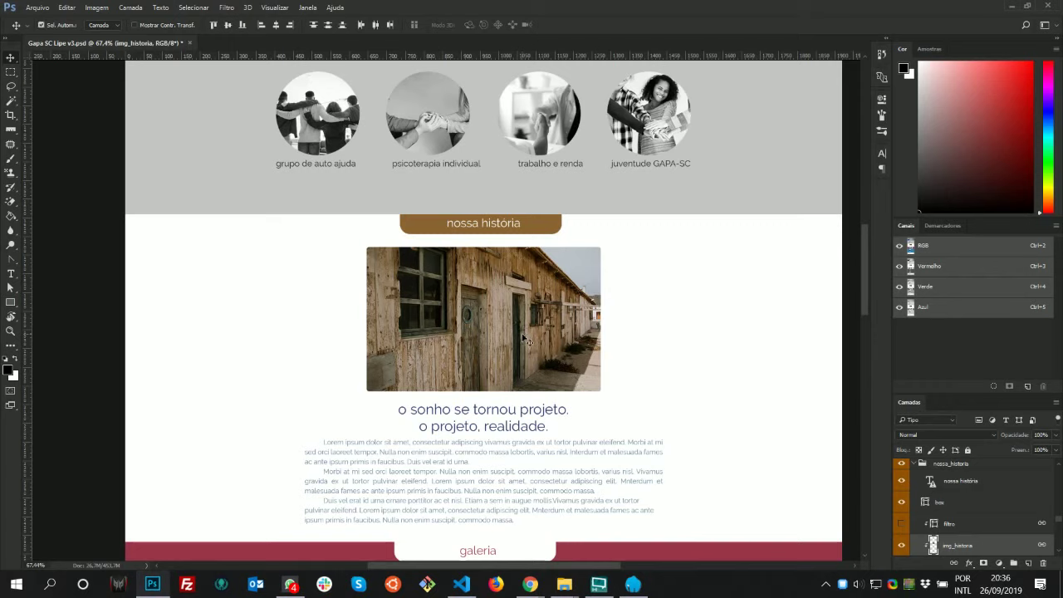
{"action": "left_click", "coordinate": [902, 550]}
{"action": "left_click", "coordinate": [902, 551]}
{"action": "right_click", "coordinate": [967, 548]}
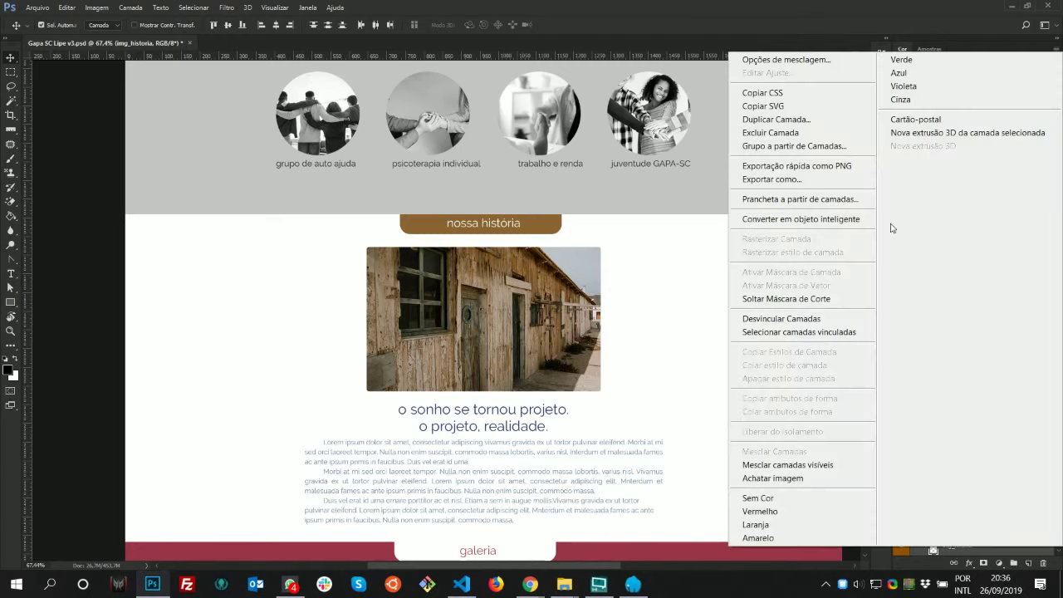
{"action": "left_click", "coordinate": [835, 165]}
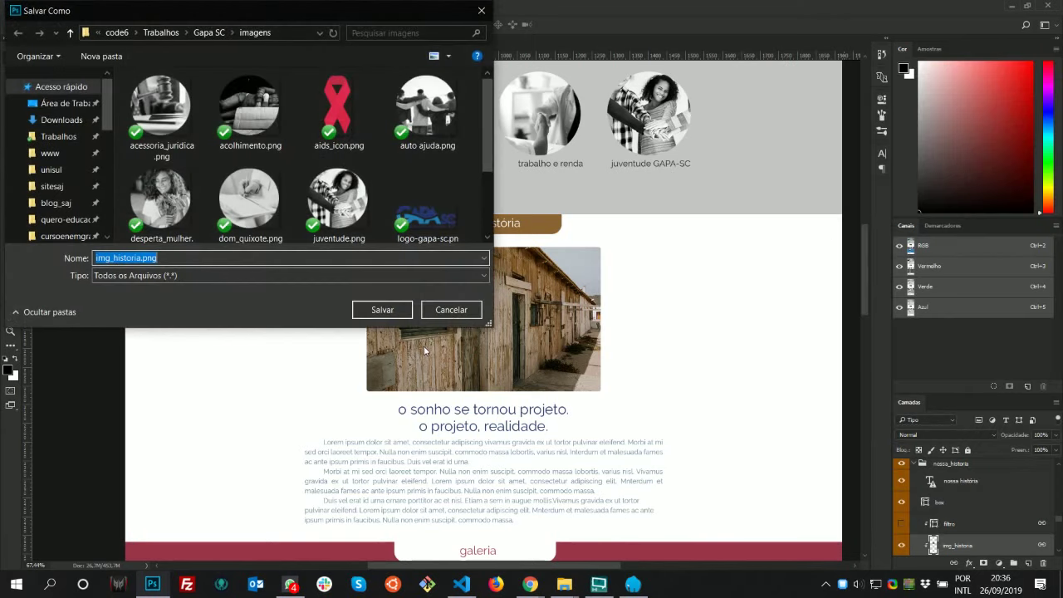
{"action": "left_click", "coordinate": [382, 310]}
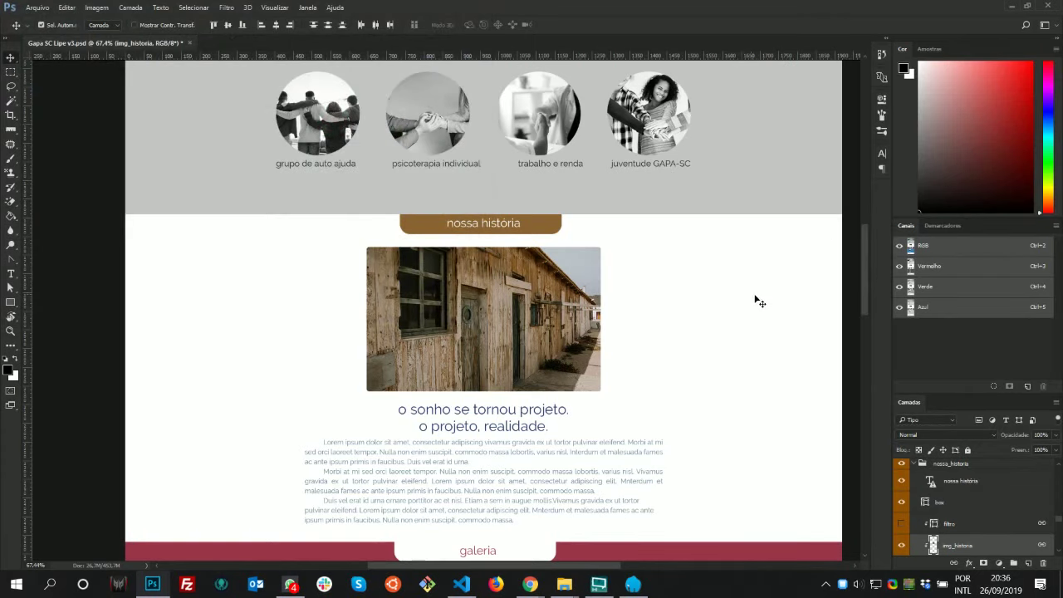
Review the layout's galeria, últimas do blog and entre em contato sections, and the header with its navigation menu
{"action": "left_click_drag", "start_coordinate": [701, 346], "coordinate": [648, 166]}
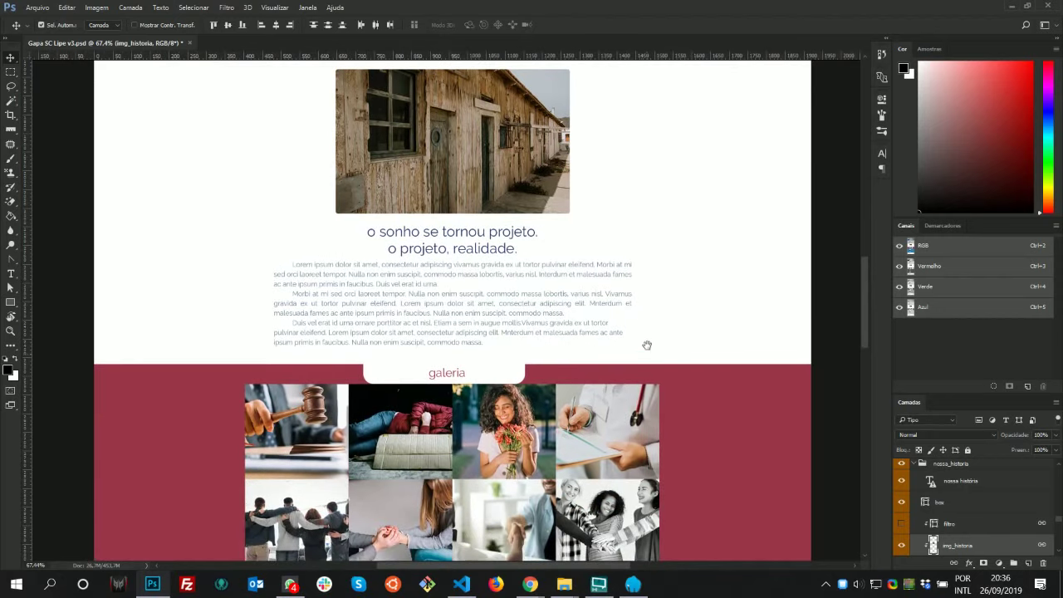
{"action": "left_click_drag", "start_coordinate": [697, 439], "coordinate": [674, 283]}
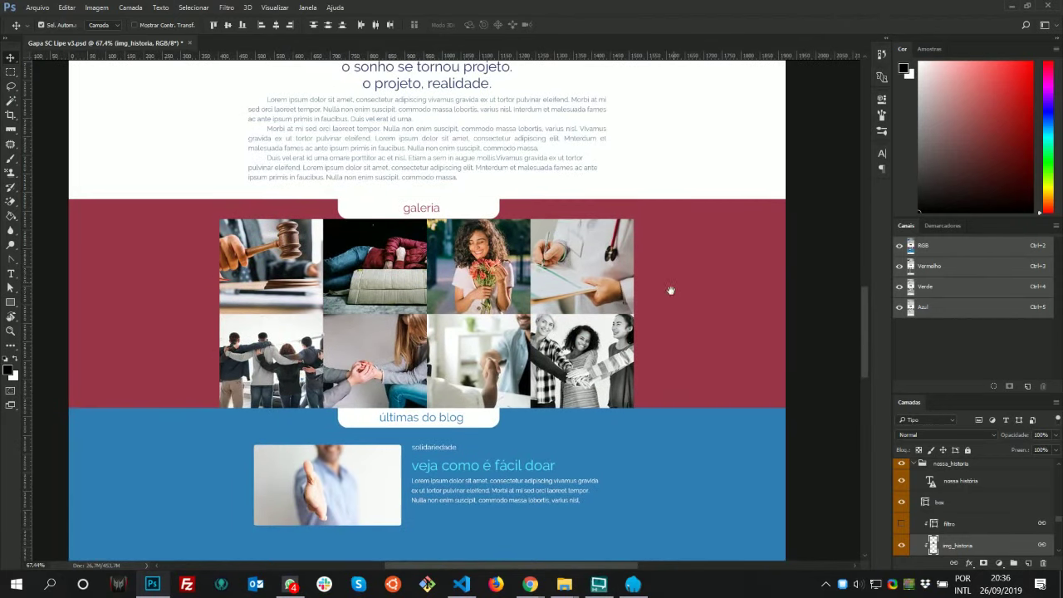
{"action": "scroll", "coordinate": [317, 290], "scroll_direction": "up", "scroll_amount": 3}
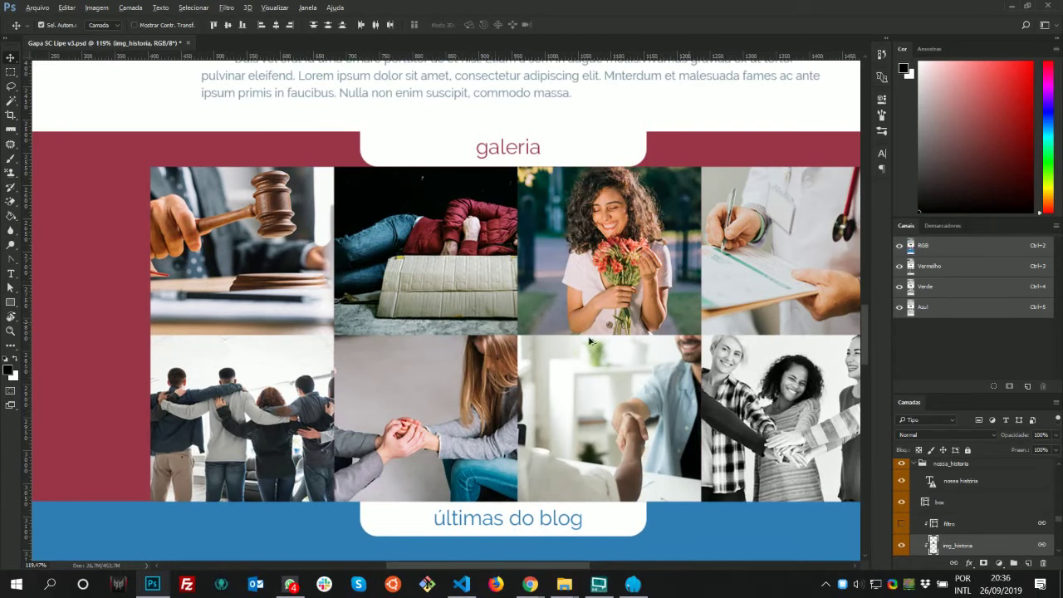
{"action": "scroll", "coordinate": [569, 326], "scroll_direction": "down", "scroll_amount": 1}
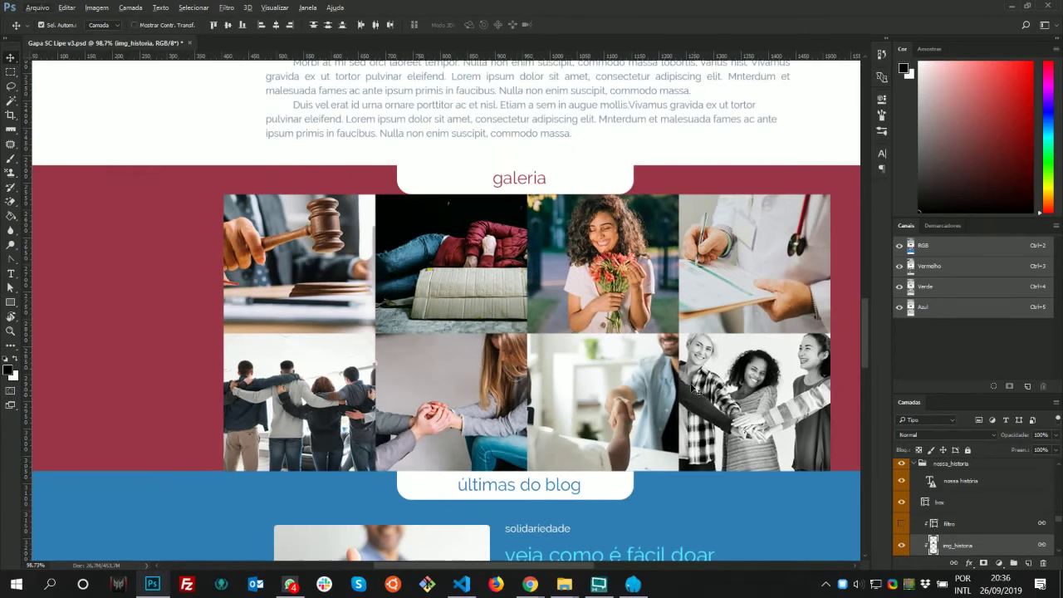
{"action": "left_click_drag", "start_coordinate": [564, 409], "coordinate": [472, 272]}
{"action": "scroll", "coordinate": [472, 272], "scroll_direction": "down", "scroll_amount": 1}
{"action": "scroll", "coordinate": [578, 453], "scroll_direction": "down", "scroll_amount": 2}
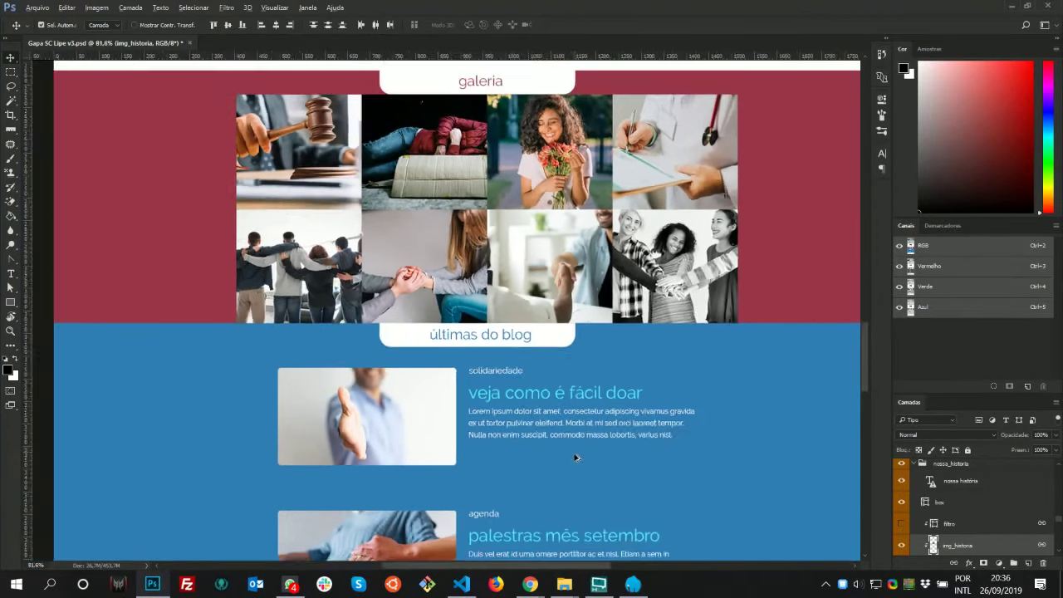
{"action": "scroll", "coordinate": [573, 458], "scroll_direction": "up", "scroll_amount": 3}
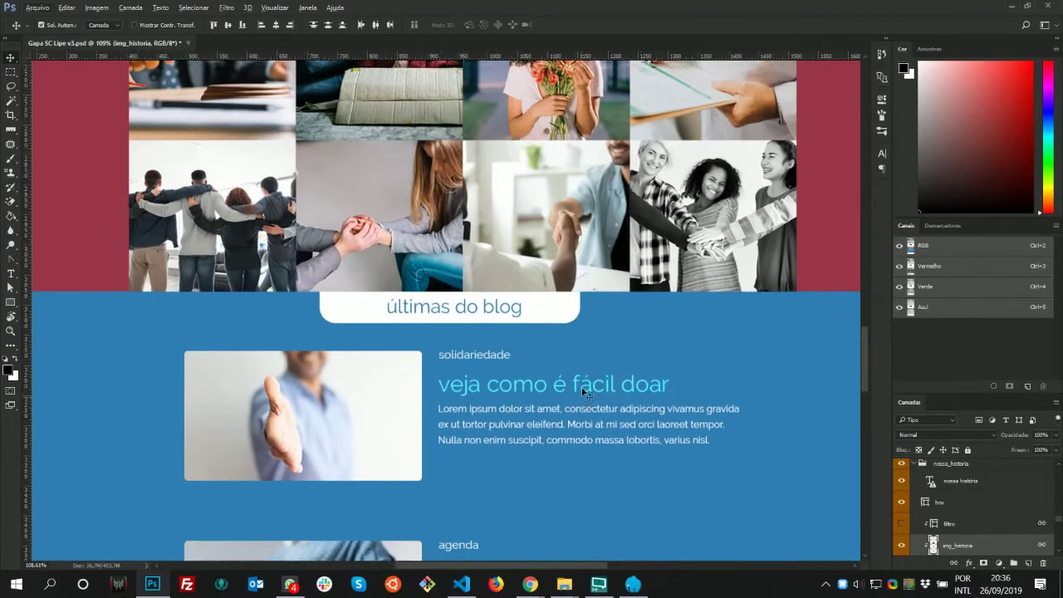
{"action": "scroll", "coordinate": [584, 393], "scroll_direction": "down", "scroll_amount": 5}
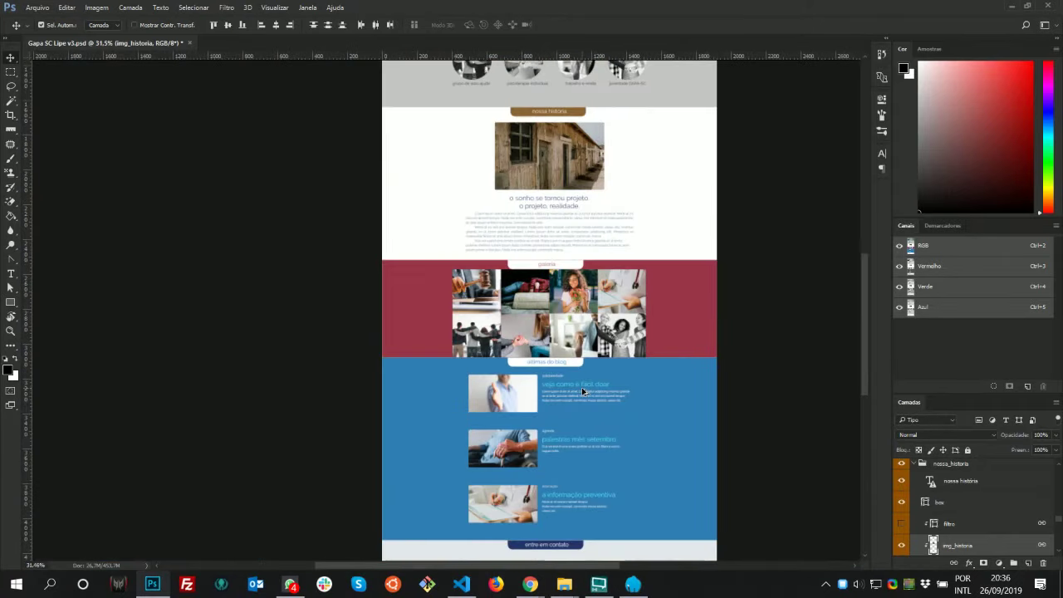
{"action": "scroll", "coordinate": [492, 532], "scroll_direction": "down", "scroll_amount": 1}
{"action": "scroll", "coordinate": [404, 513], "scroll_direction": "up", "scroll_amount": 8}
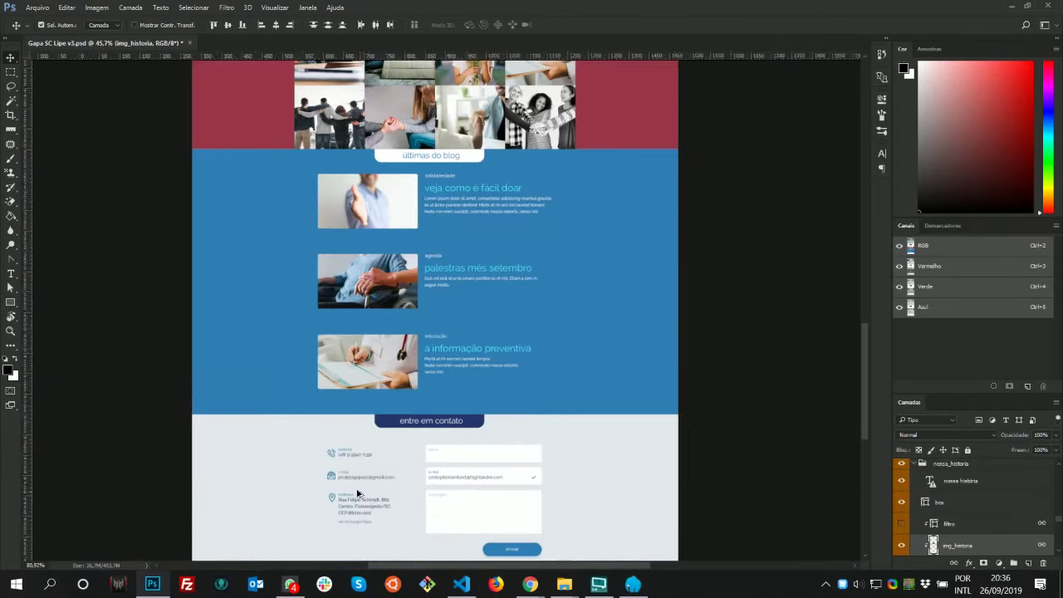
{"action": "scroll", "coordinate": [366, 481], "scroll_direction": "down", "scroll_amount": 5}
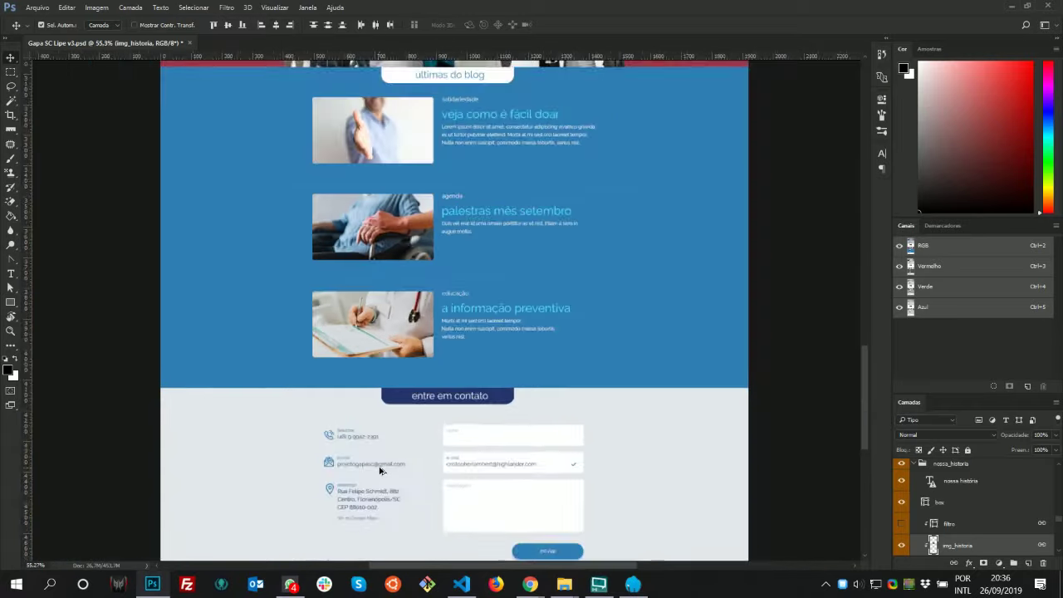
{"action": "scroll", "coordinate": [381, 471], "scroll_direction": "down", "scroll_amount": 2}
{"action": "scroll", "coordinate": [388, 456], "scroll_direction": "up", "scroll_amount": 3}
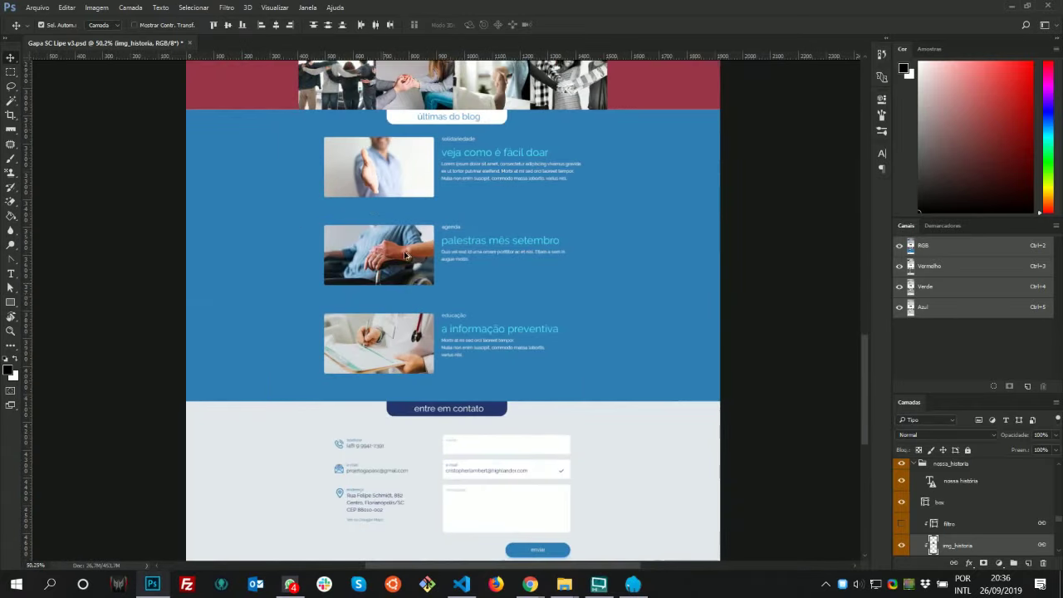
{"action": "left_click_drag", "start_coordinate": [872, 435], "coordinate": [830, 221]}
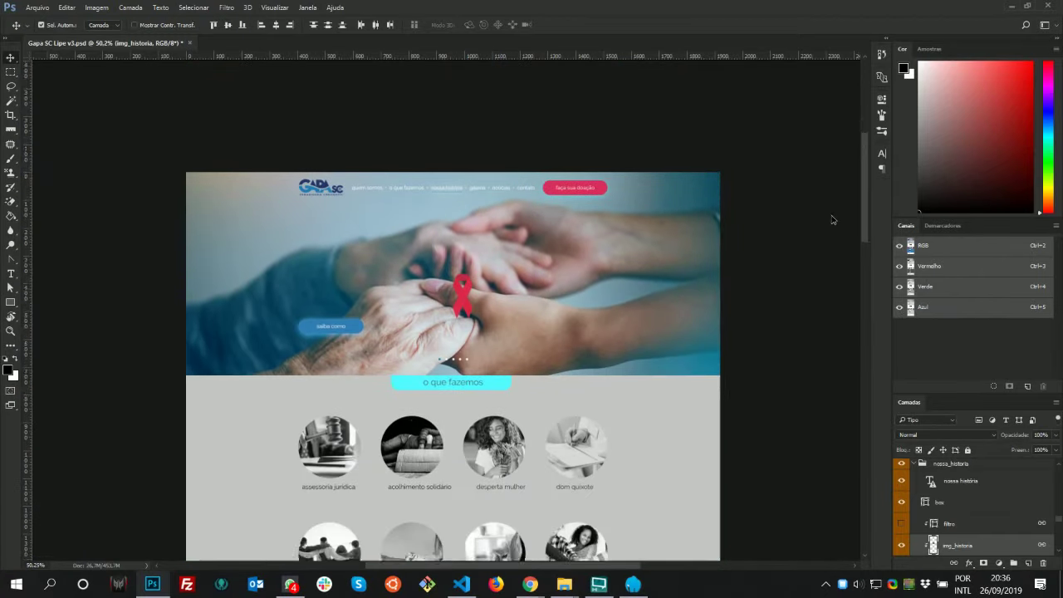
{"action": "scroll", "coordinate": [439, 200], "scroll_direction": "up", "scroll_amount": 4}
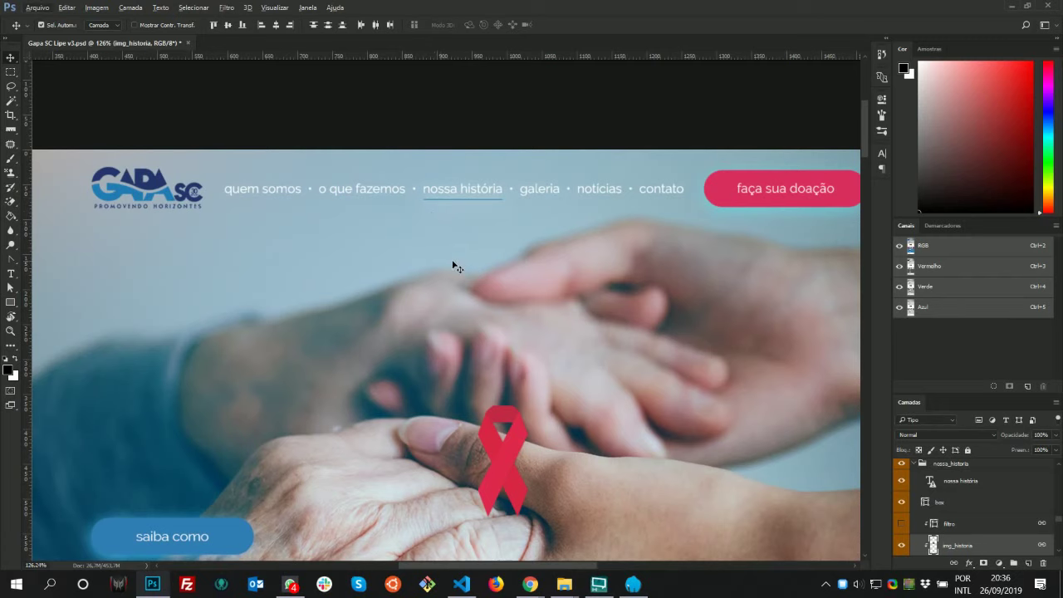
Check the demo import in Chrome, return to Photoshop, and inspect the header's menu text layer and the o que fazemos section
{"action": "left_click", "coordinate": [1012, 8]}
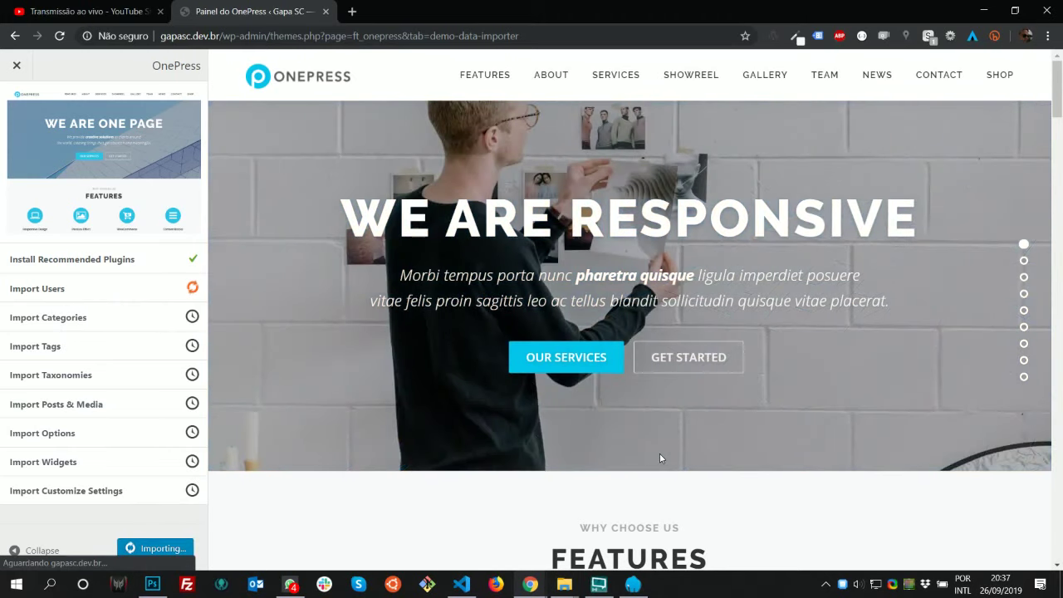
{"action": "key", "text": "alt+Tab"}
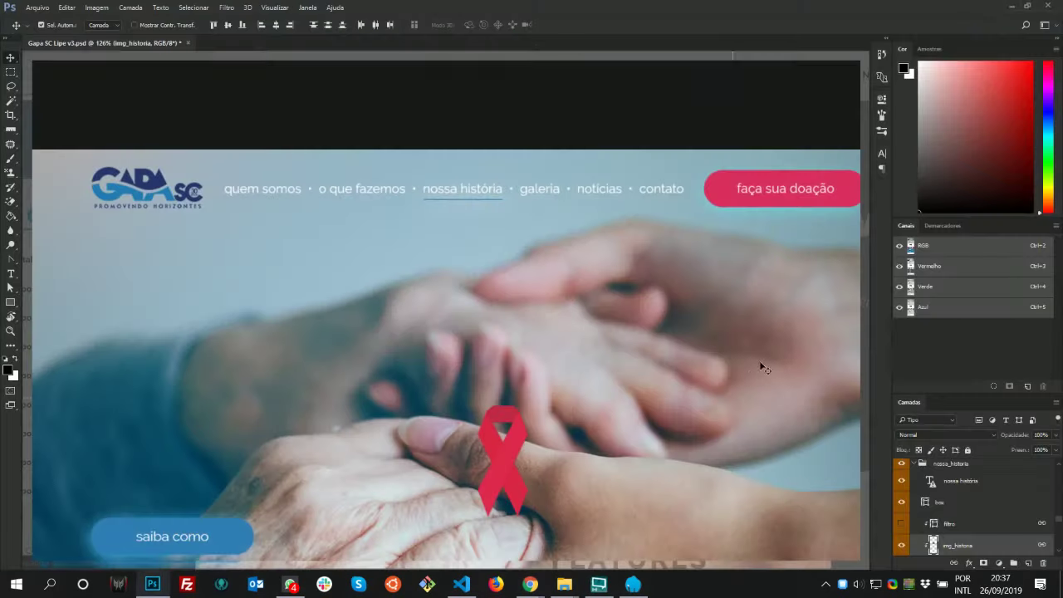
{"action": "left_click_drag", "start_coordinate": [525, 269], "coordinate": [507, 246]}
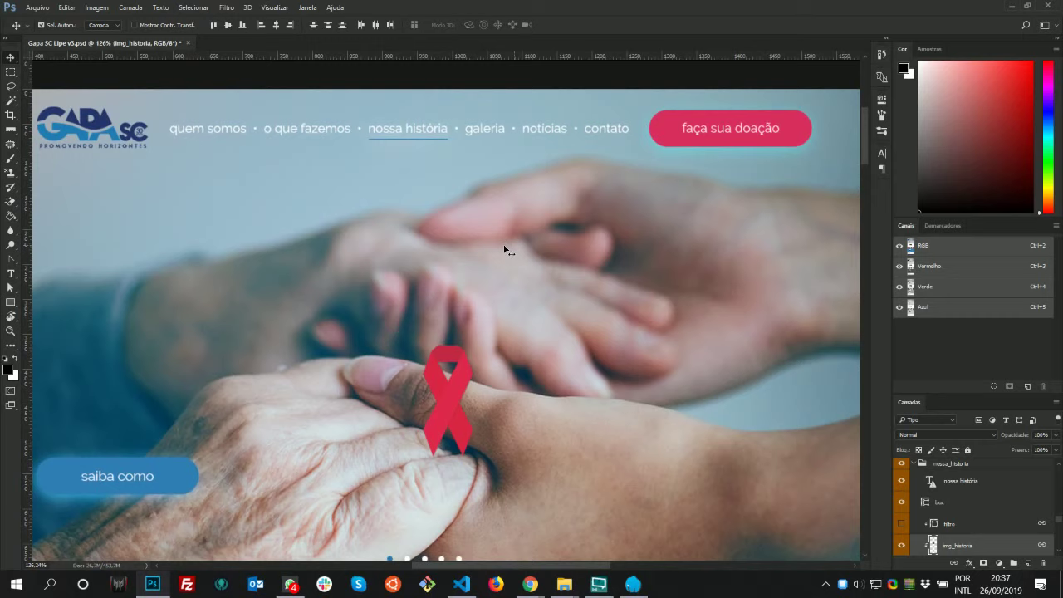
{"action": "left_click", "coordinate": [203, 133]}
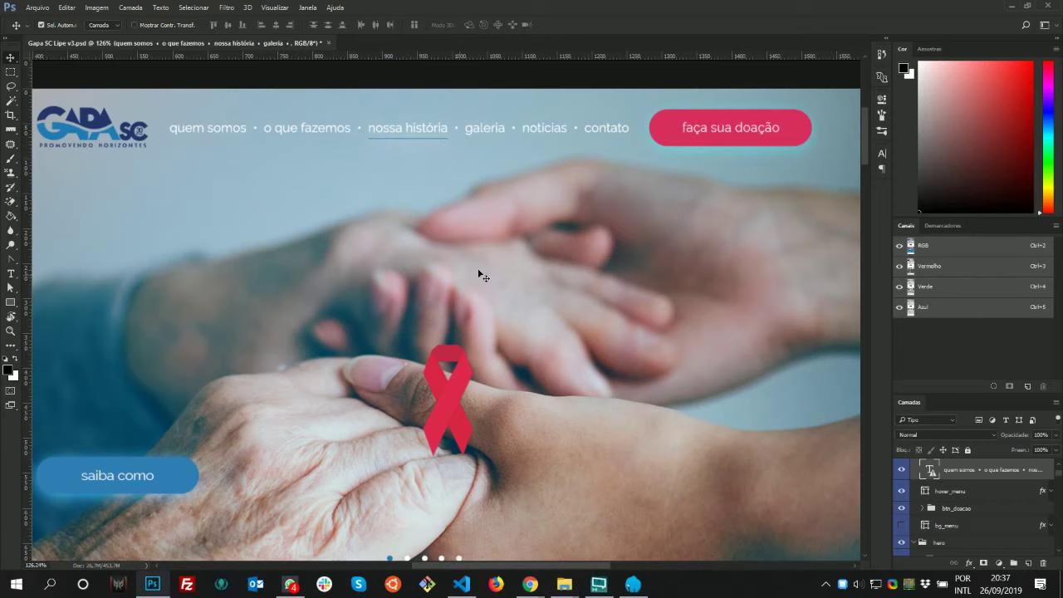
{"action": "scroll", "coordinate": [479, 275], "scroll_direction": "down", "scroll_amount": 3}
{"action": "scroll", "coordinate": [498, 299], "scroll_direction": "down", "scroll_amount": 2}
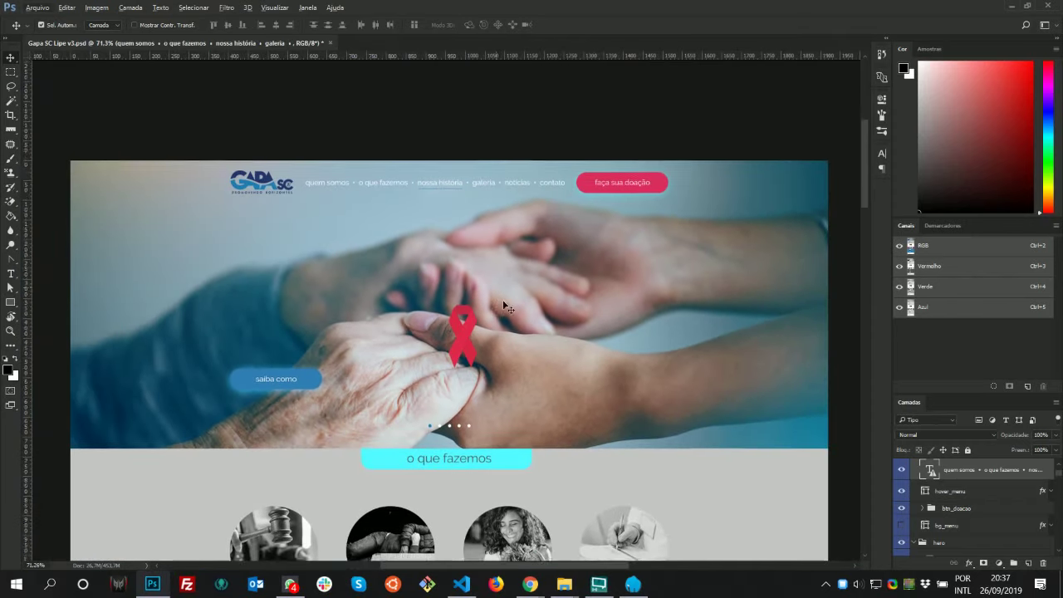
{"action": "scroll", "coordinate": [812, 311], "scroll_direction": "down", "scroll_amount": 2}
{"action": "left_click_drag", "start_coordinate": [869, 190], "coordinate": [846, 220]}
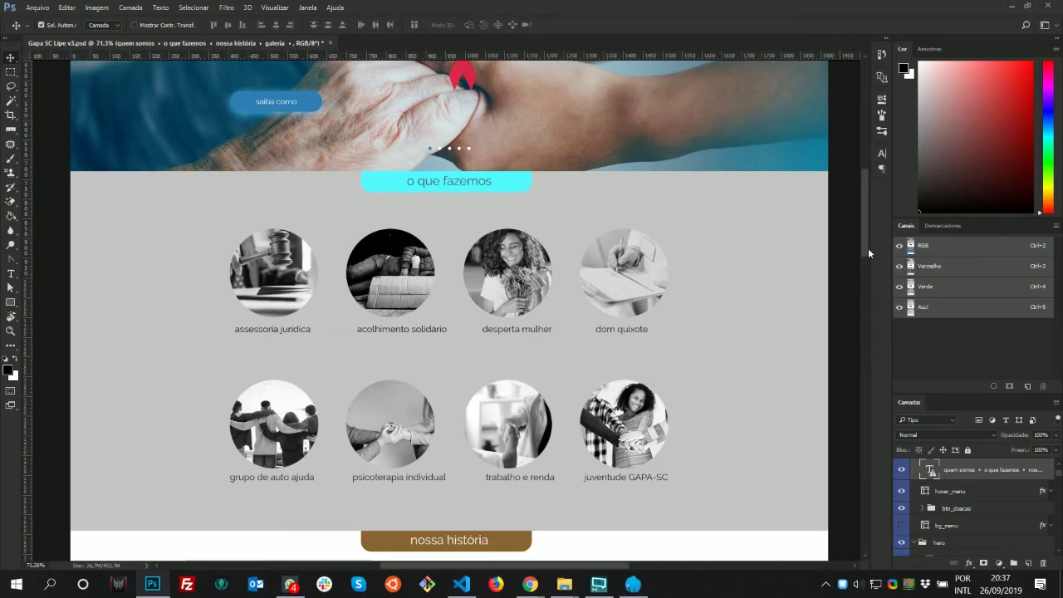
{"action": "left_click_drag", "start_coordinate": [870, 254], "coordinate": [871, 237]}
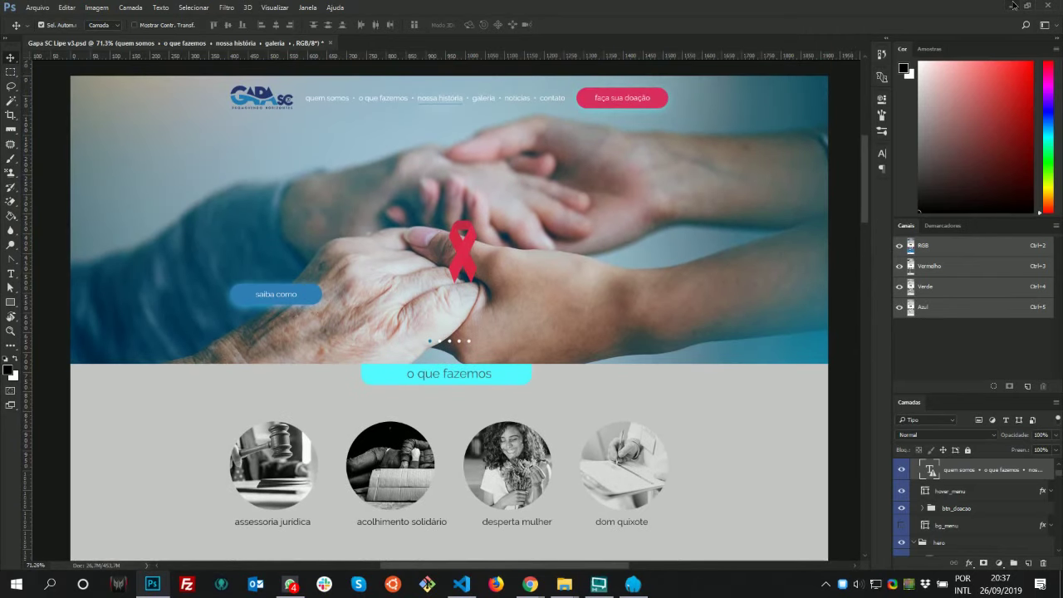
Switch to Chrome and examine the OnePress demo preview, from the hero banner through the about and services sections
{"action": "left_click", "coordinate": [1012, 5]}
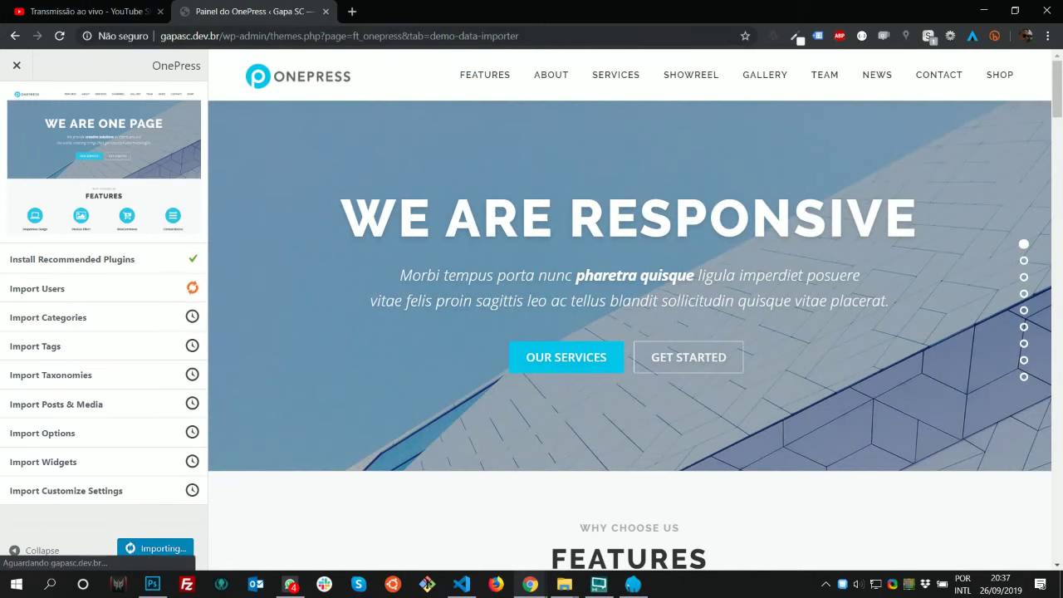
{"action": "right_click", "coordinate": [295, 74]}
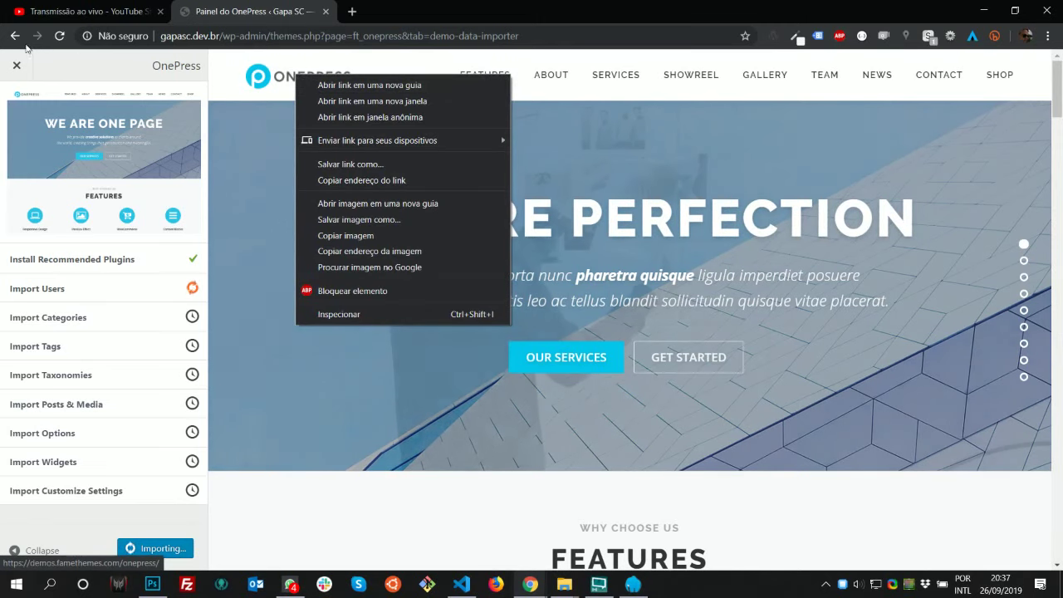
{"action": "left_click", "coordinate": [154, 518]}
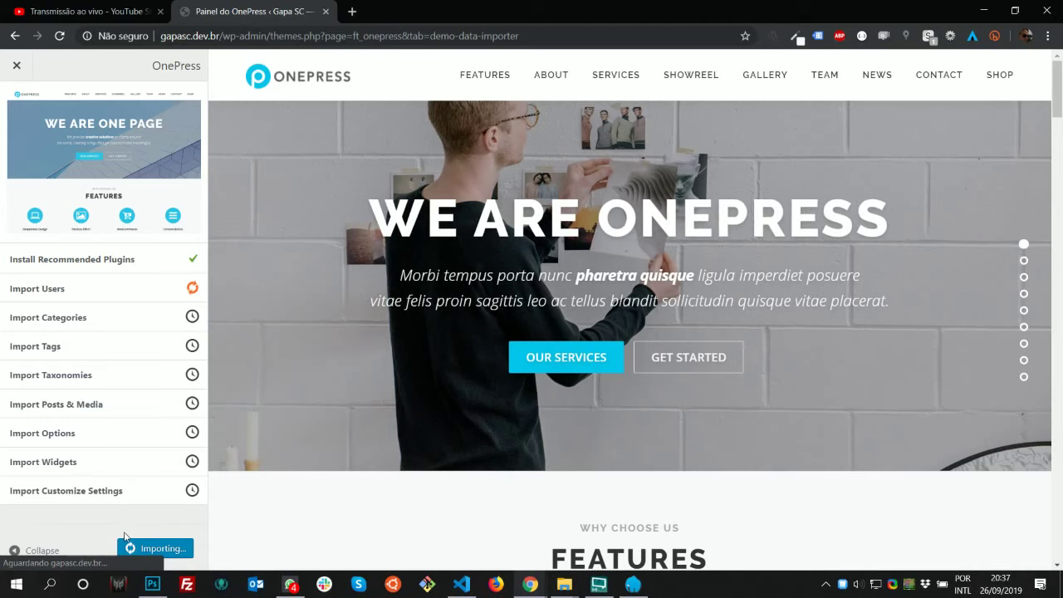
{"action": "scroll", "coordinate": [515, 551], "scroll_direction": "down", "scroll_amount": 9}
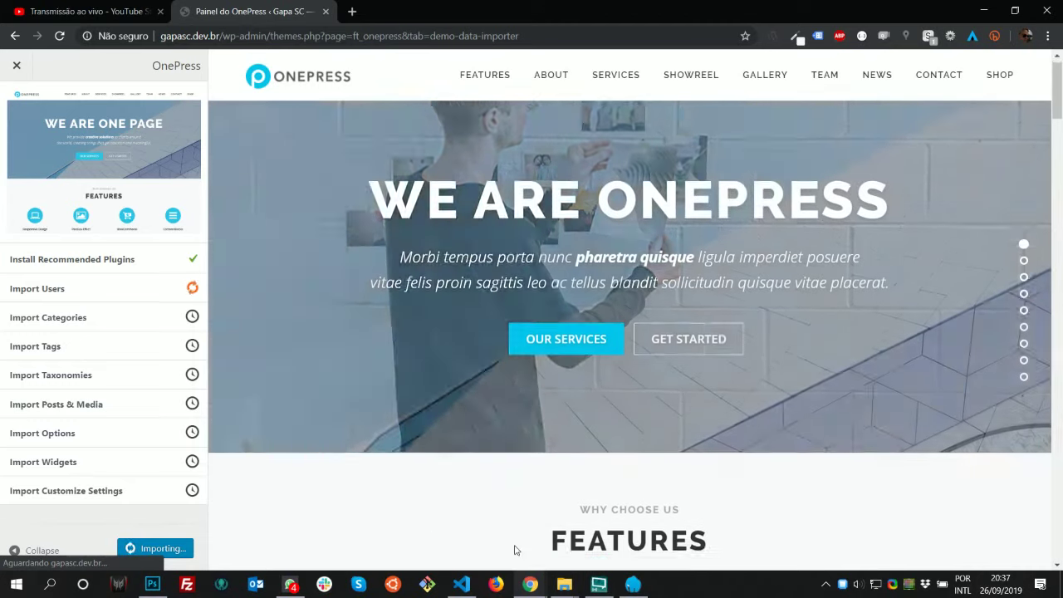
{"action": "scroll", "coordinate": [1062, 220], "scroll_direction": "down", "scroll_amount": 15}
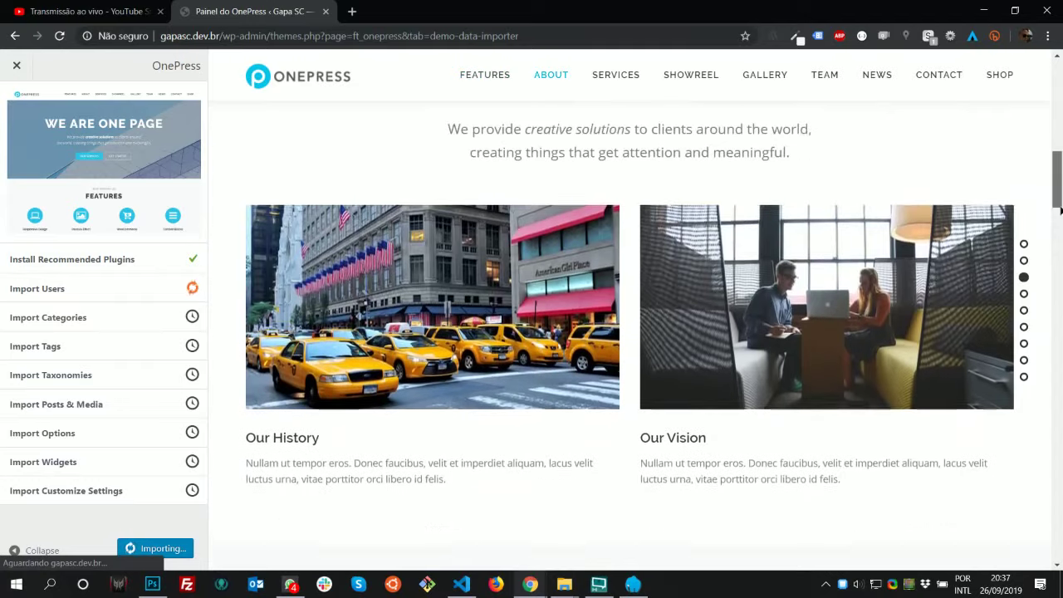
{"action": "scroll", "coordinate": [1000, 288], "scroll_direction": "up", "scroll_amount": 10}
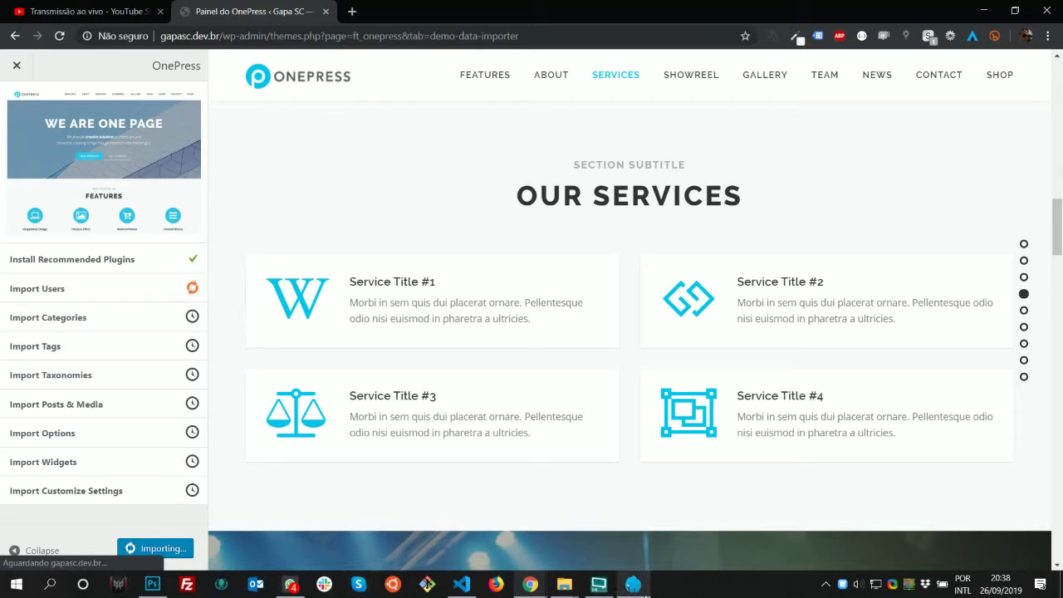
Close the extra program running in the background and bring up the imagens folder in File Explorer
{"action": "left_click", "coordinate": [634, 584]}
{"action": "left_click", "coordinate": [629, 124]}
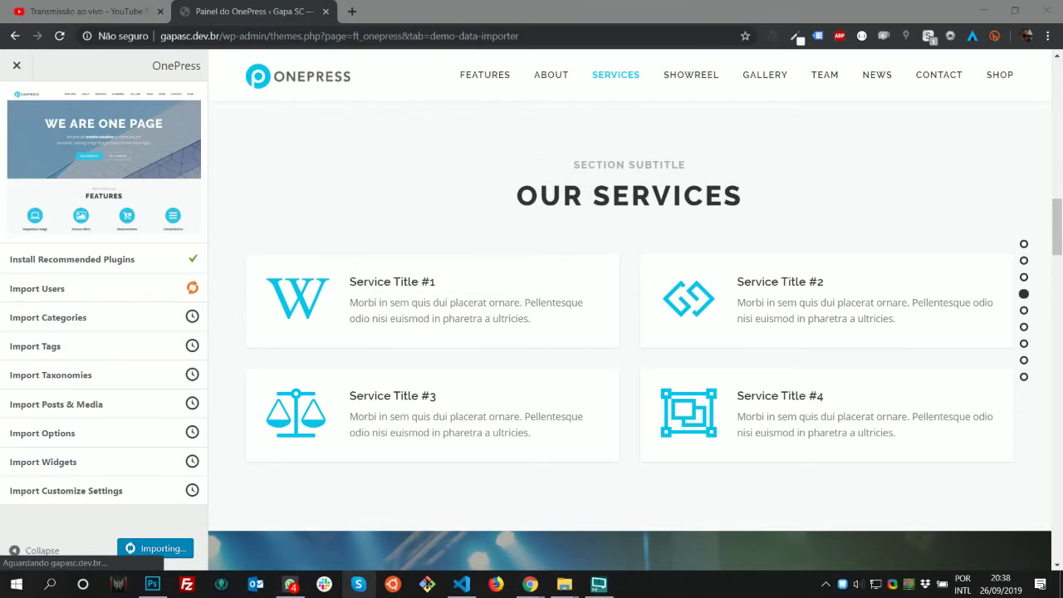
{"action": "mouse_move", "coordinate": [564, 584]}
{"action": "left_click", "coordinate": [615, 544]}
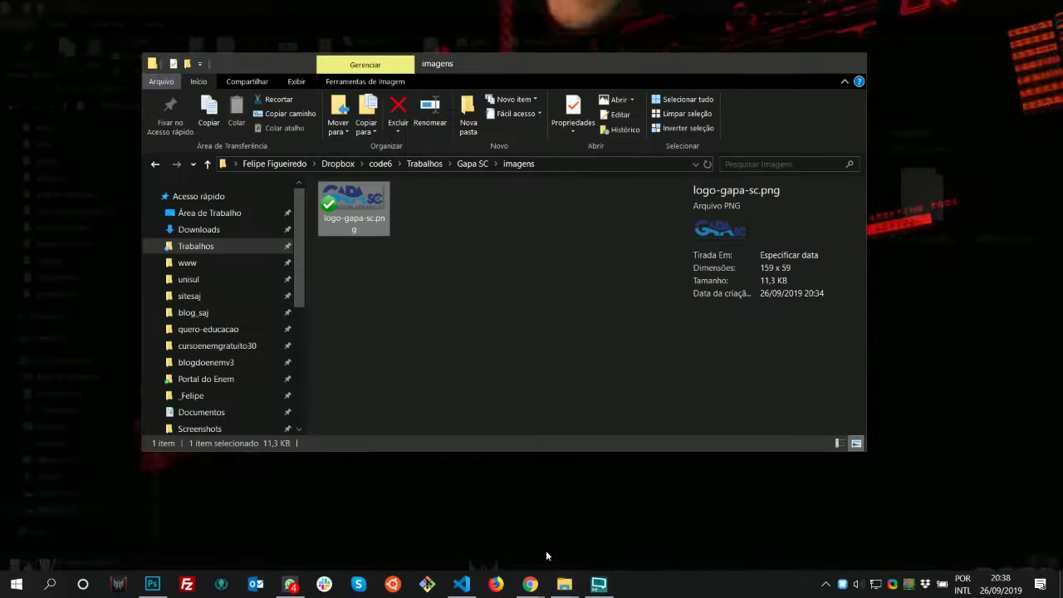
Look over the themes folder of the gapasc site in File Explorer and switch to Chrome
{"action": "left_click", "coordinate": [560, 559]}
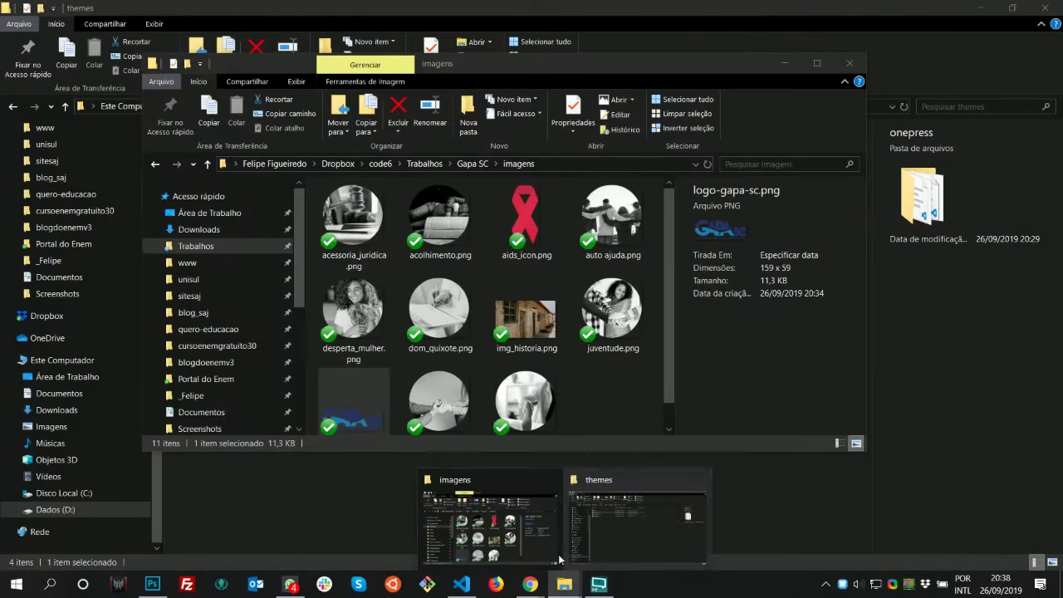
{"action": "left_click", "coordinate": [571, 529]}
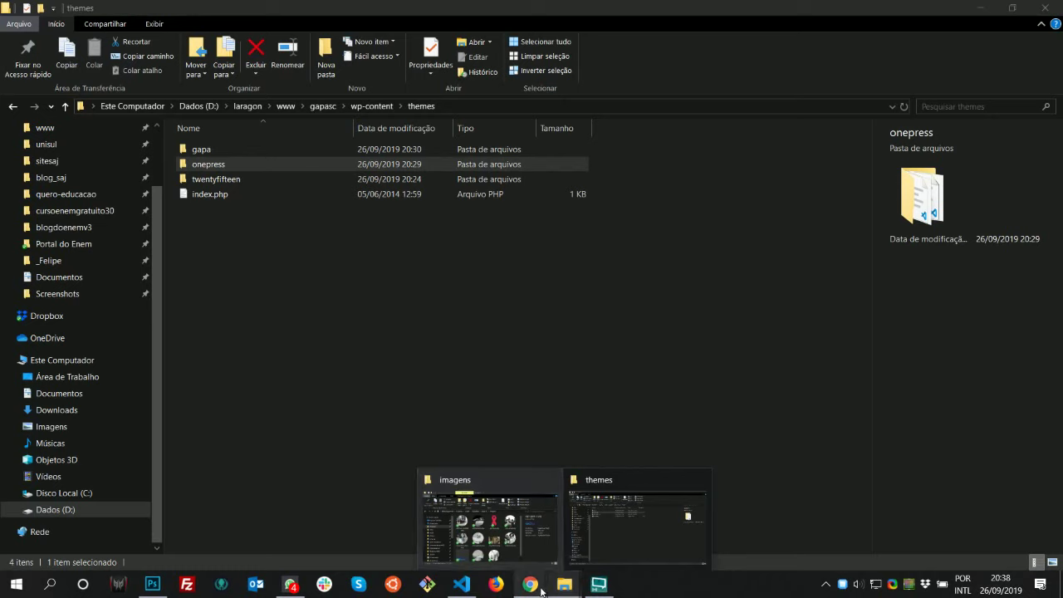
{"action": "mouse_move", "coordinate": [536, 587]}
{"action": "left_click", "coordinate": [560, 534]}
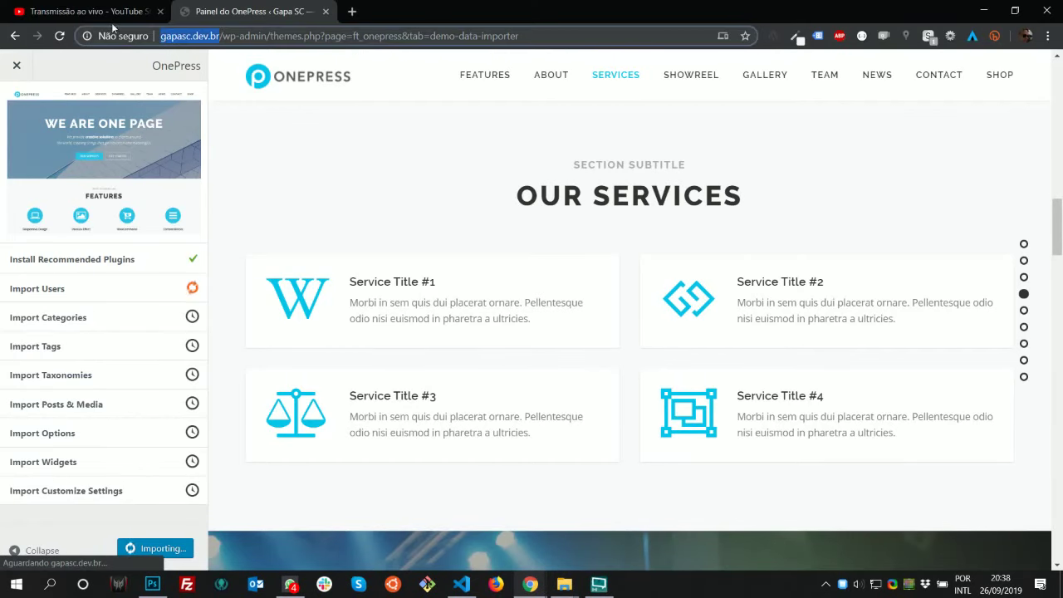
{"action": "key", "text": "ctrl+t"}
{"action": "type", "text": "http://gapasc.dev.br"}
{"action": "key", "text": "Return"}
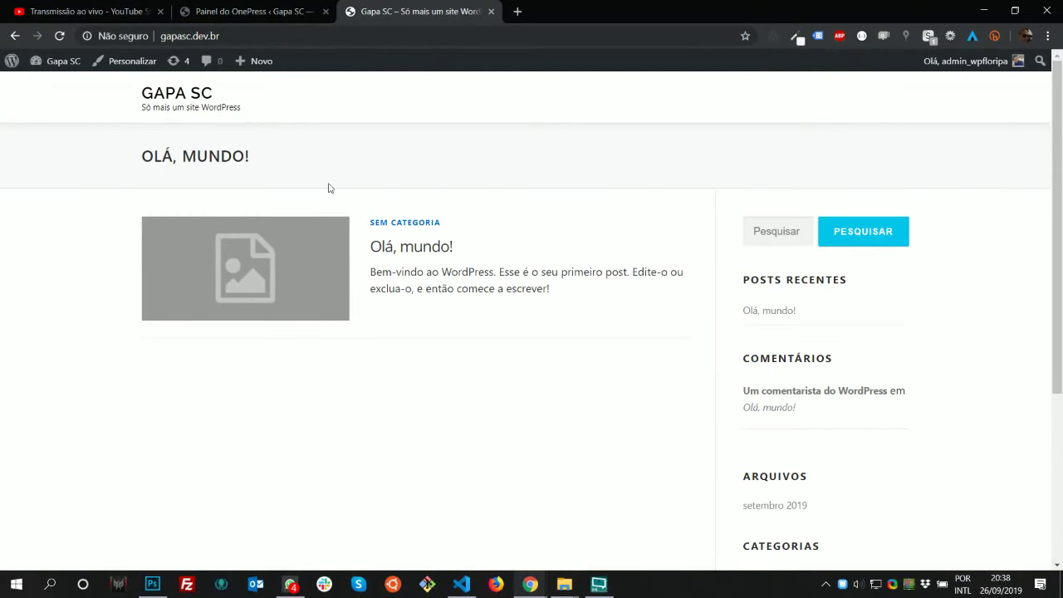
{"action": "left_click", "coordinate": [171, 94]}
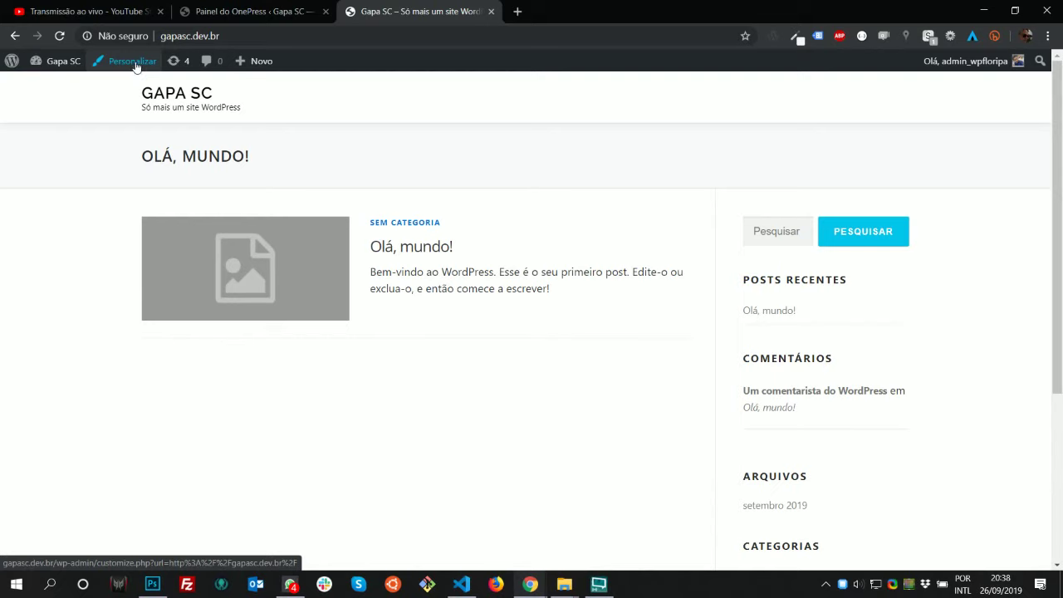
Check the progress of the OnePress demo data import and return to the site's front page
{"action": "left_click", "coordinate": [250, 12]}
{"action": "left_click", "coordinate": [339, 14]}
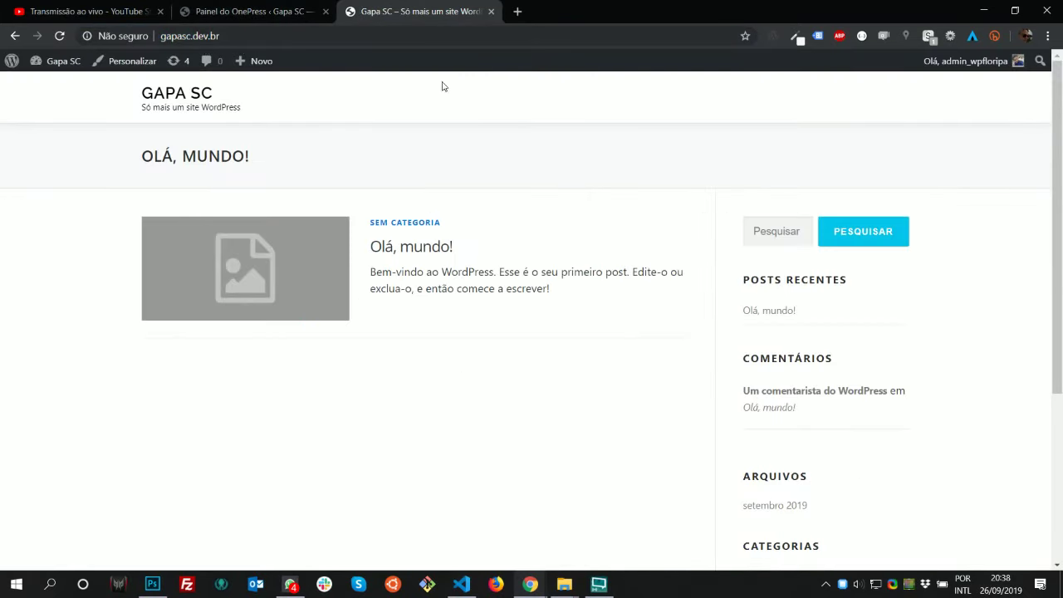
{"action": "mouse_move", "coordinate": [600, 592]}
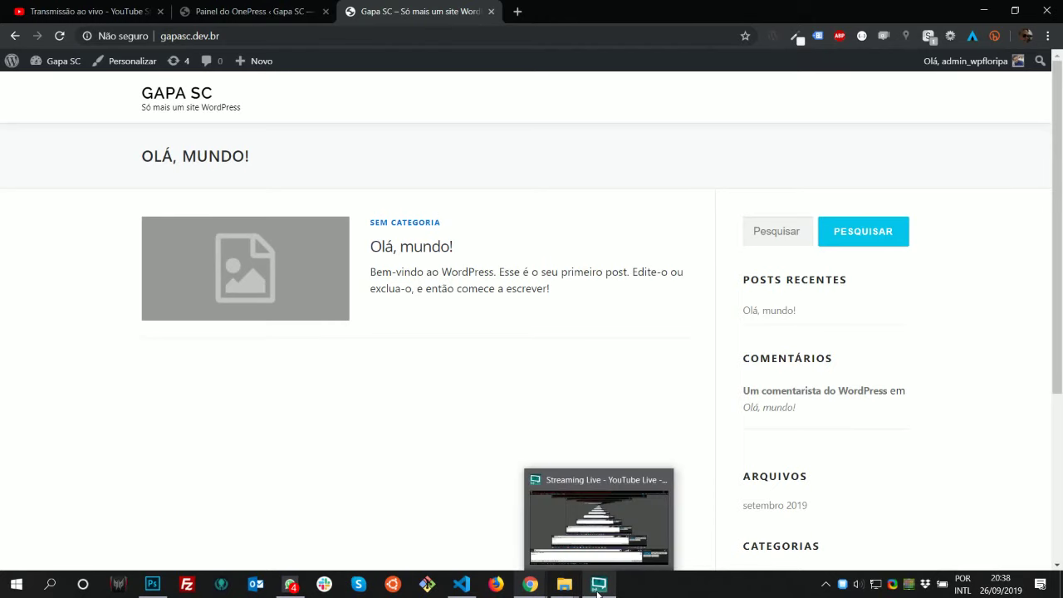
{"action": "left_click", "coordinate": [281, 10]}
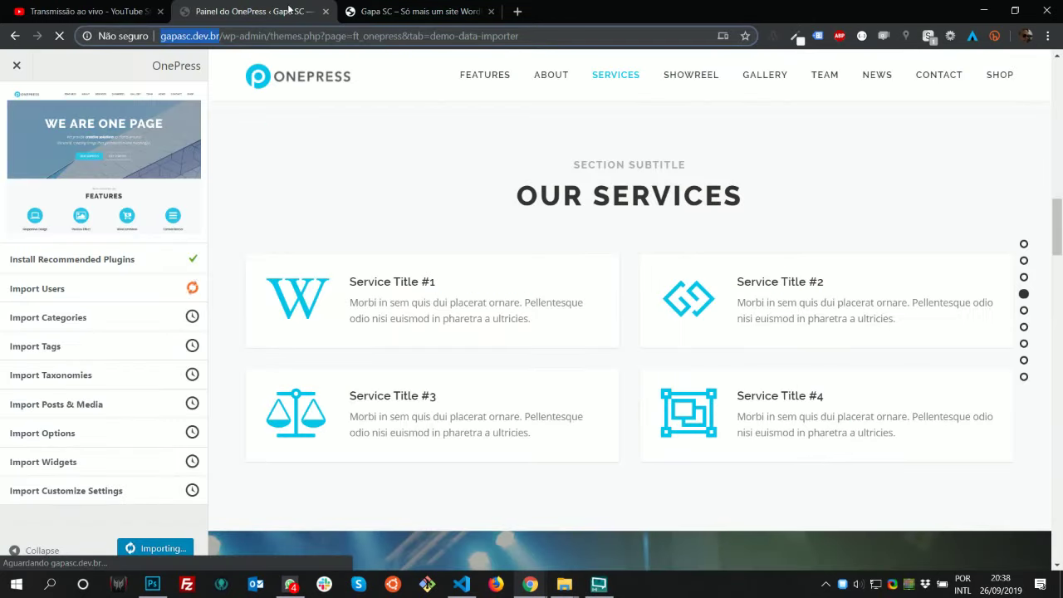
{"action": "left_click", "coordinate": [415, 13]}
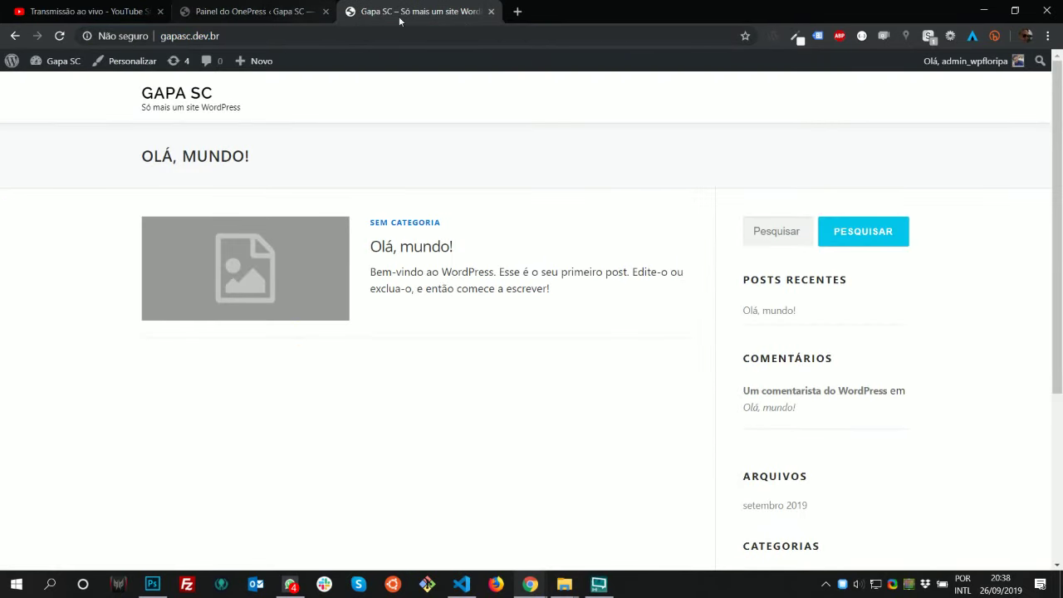
Switch to Photoshop, review the layout's o que fazemos section, and minimize Photoshop to get back to Chrome
{"action": "left_click", "coordinate": [152, 586]}
{"action": "scroll", "coordinate": [316, 398], "scroll_direction": "down", "scroll_amount": 5}
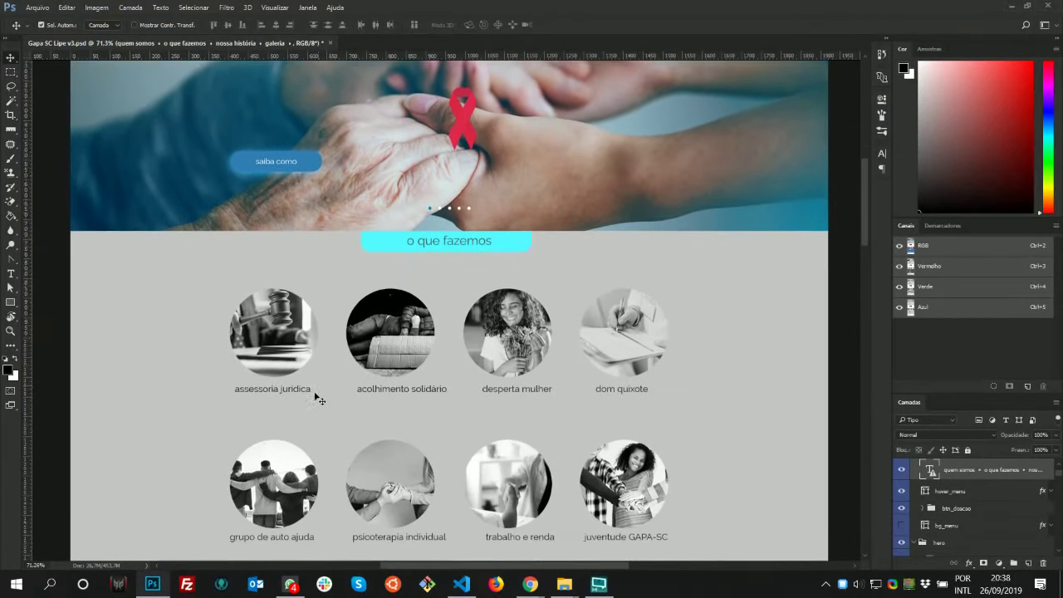
{"action": "scroll", "coordinate": [317, 399], "scroll_direction": "down", "scroll_amount": 2}
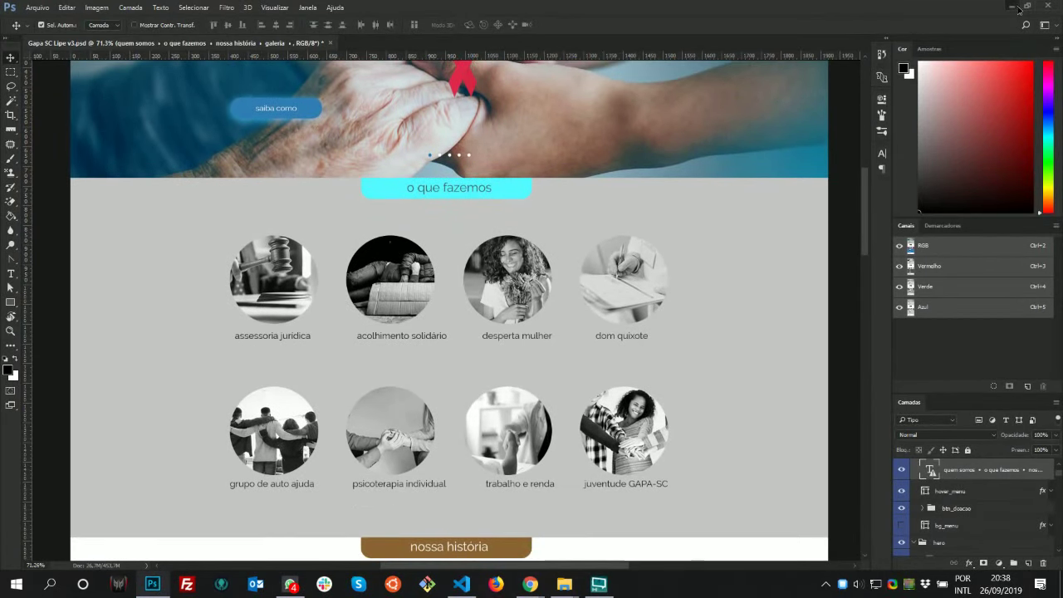
{"action": "left_click", "coordinate": [1013, 7]}
Create a new WordPress page titled "O que fazemos"
{"action": "mouse_move", "coordinate": [262, 62]}
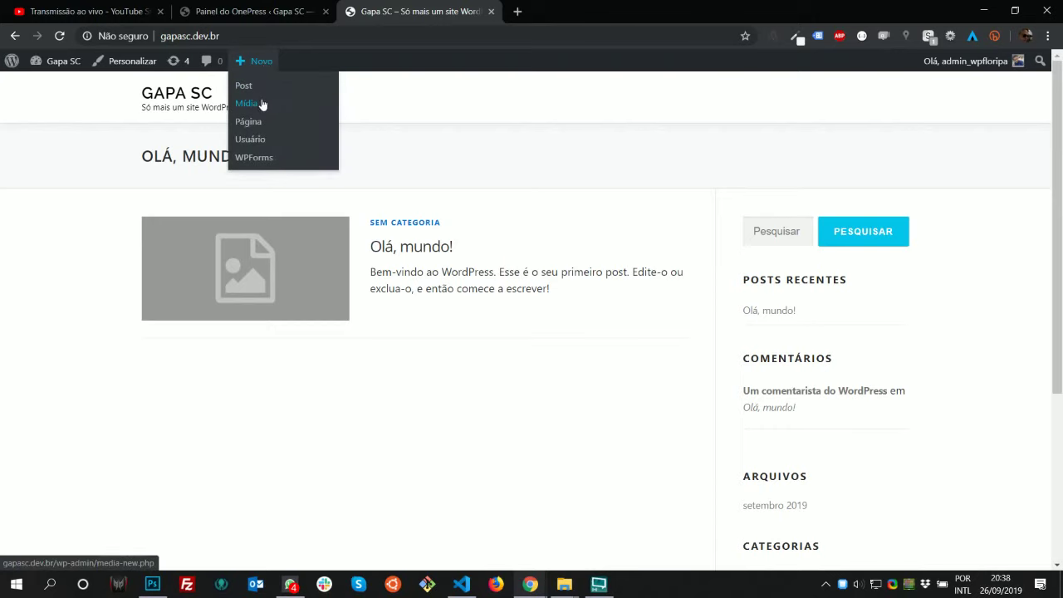
{"action": "left_click", "coordinate": [271, 123]}
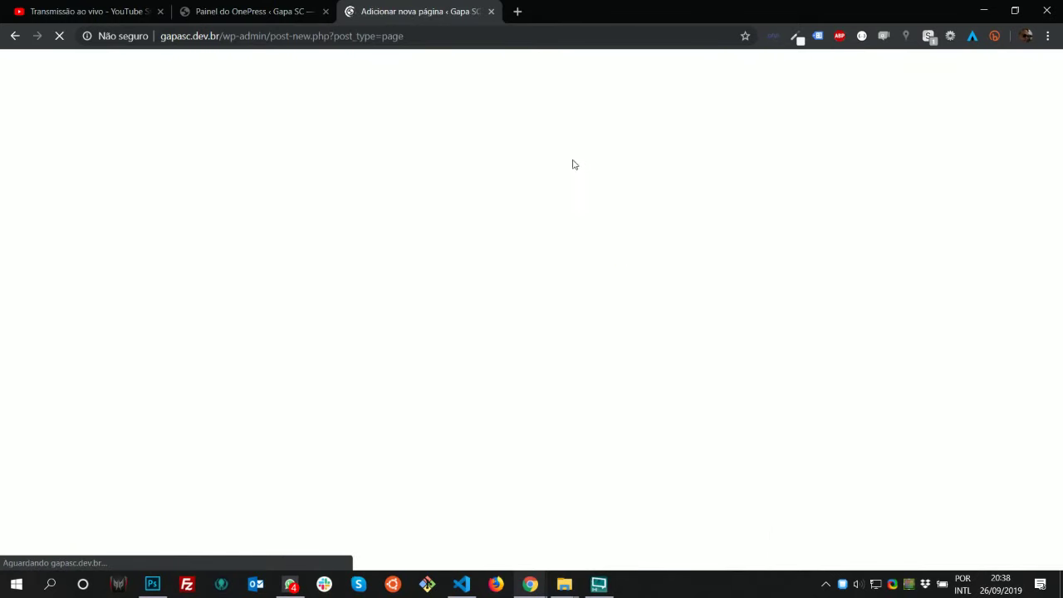
{"action": "left_click", "coordinate": [427, 134]}
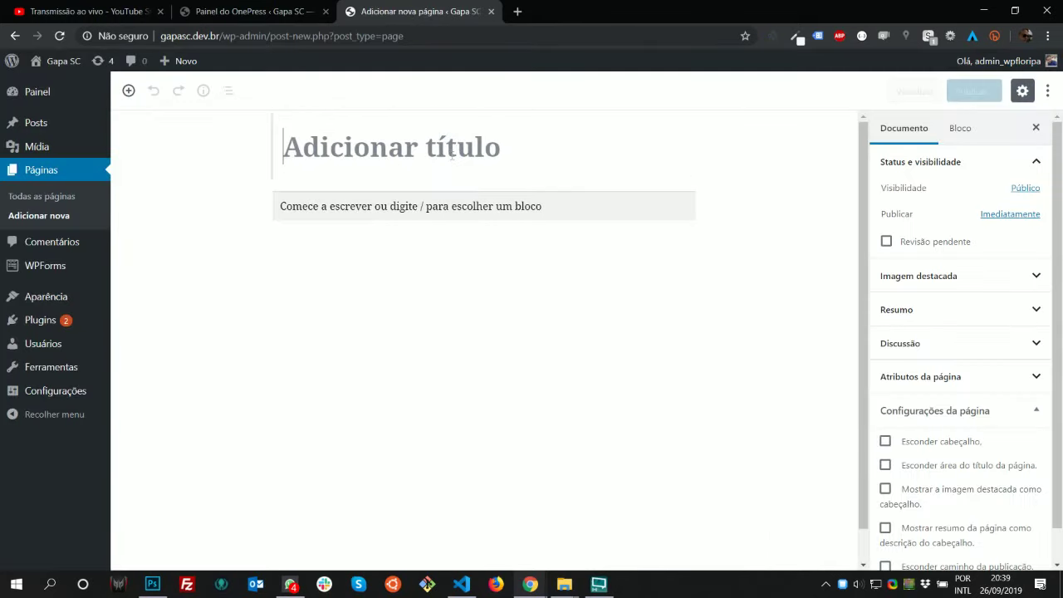
{"action": "type", "text": "O que "}
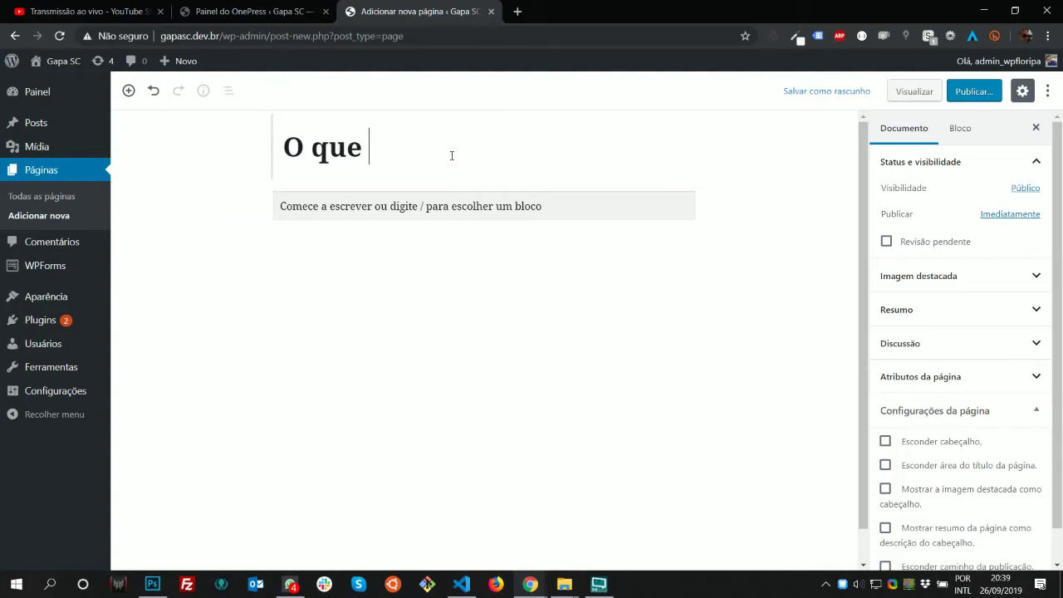
{"action": "type", "text": "fazemos"}
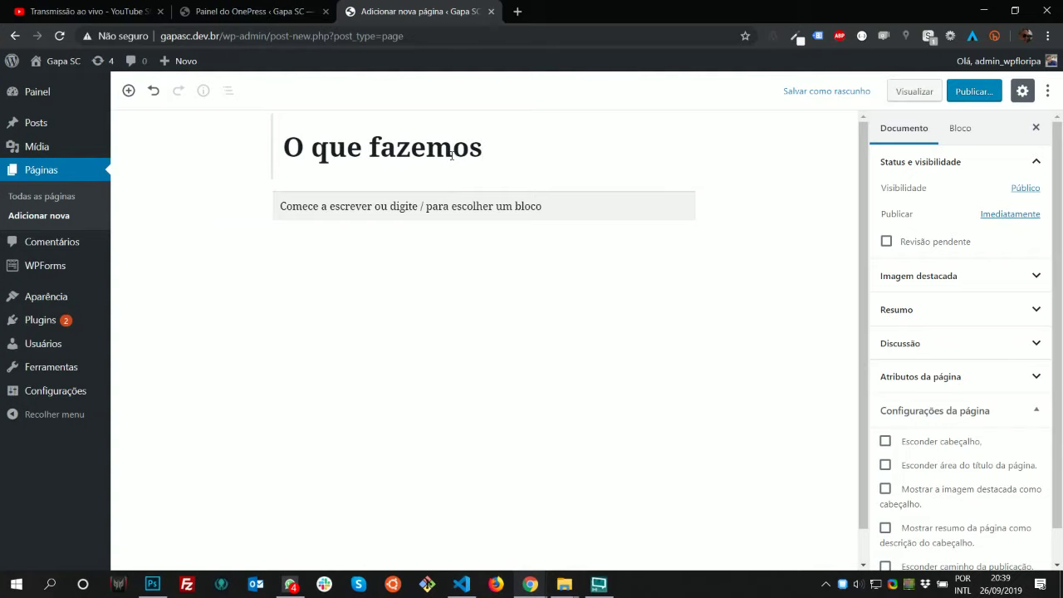
Add a paragraph reading "Oi" to the O que fazemos page and publish it
{"action": "left_click", "coordinate": [525, 213]}
{"action": "type", "text": "Oi"}
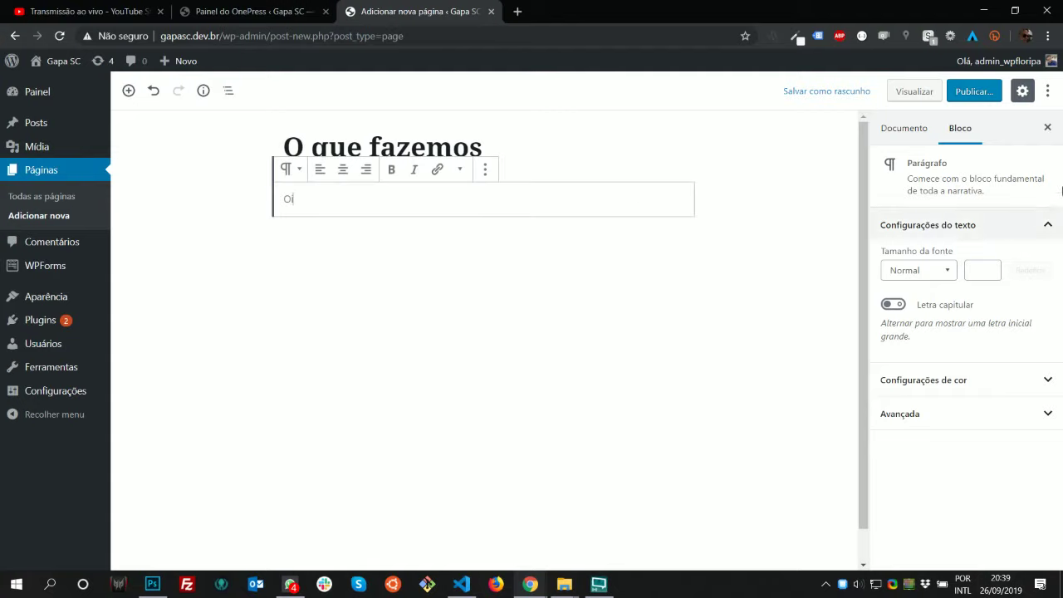
{"action": "left_click", "coordinate": [974, 91]}
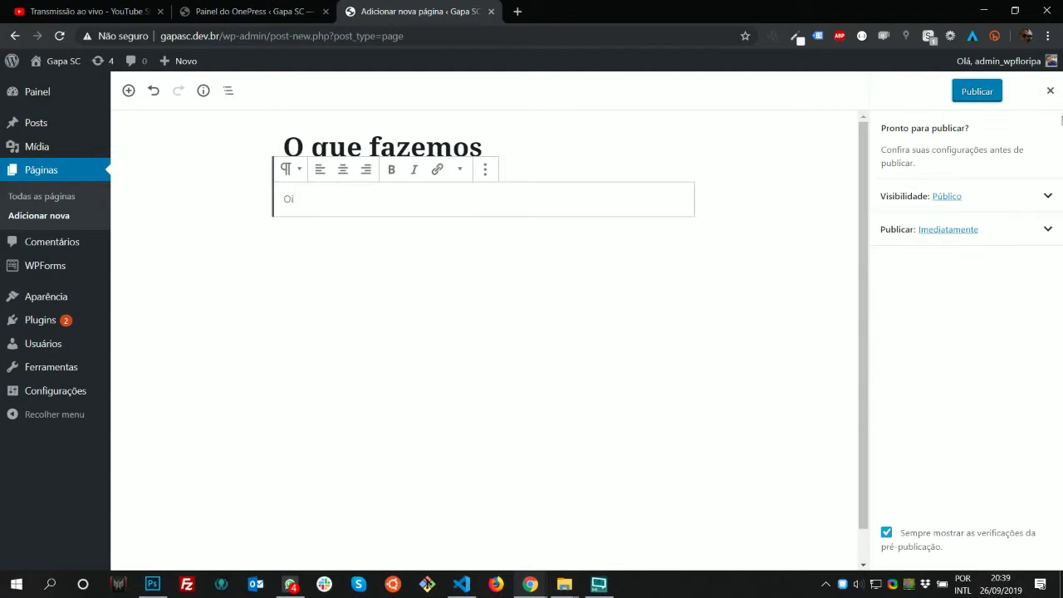
{"action": "left_click", "coordinate": [976, 90]}
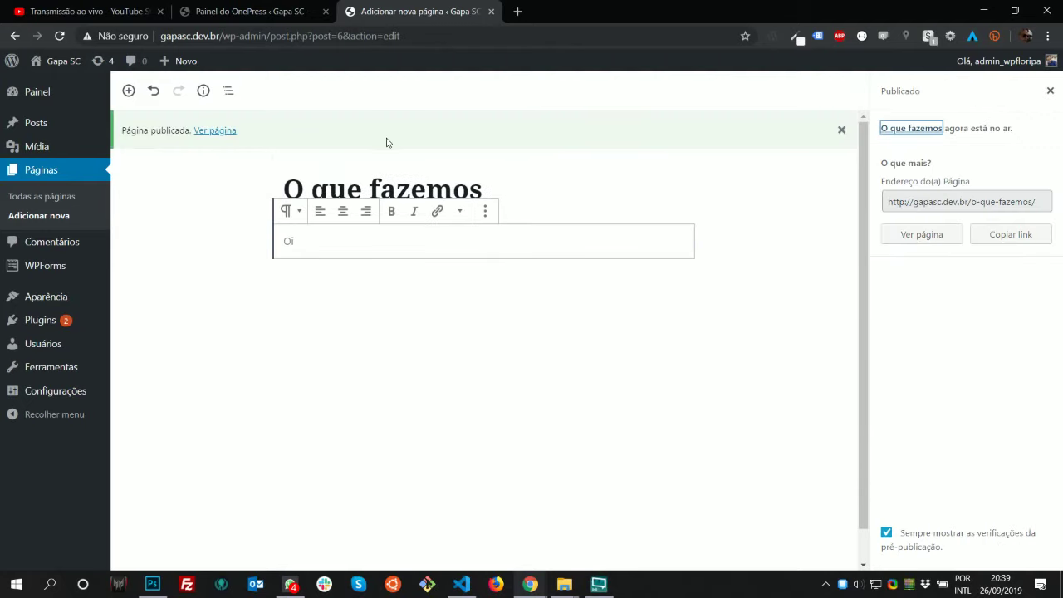
Start another new page and title it "Galeria"
{"action": "mouse_move", "coordinate": [195, 64]}
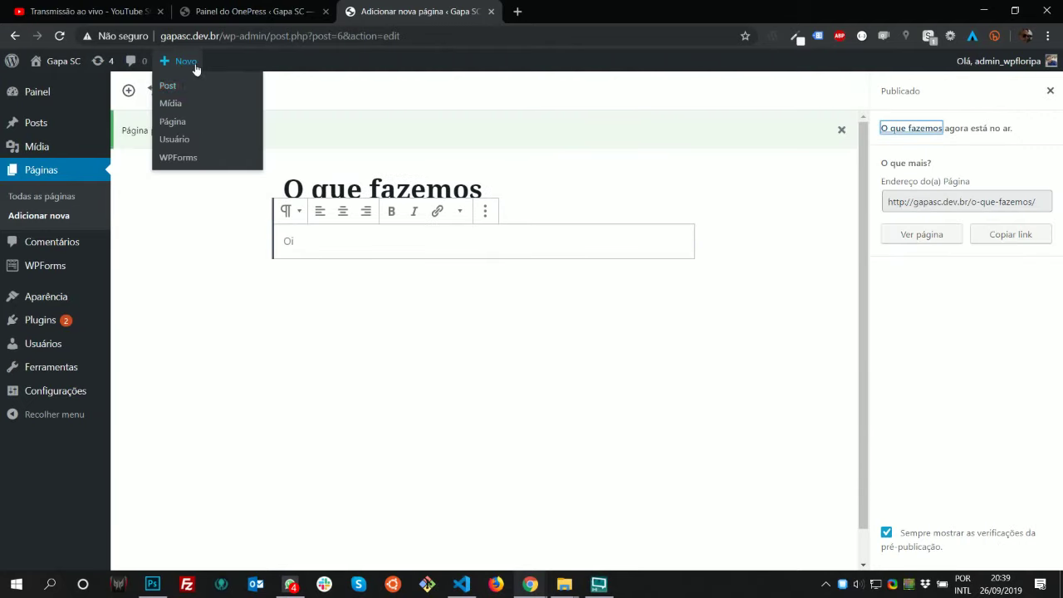
{"action": "left_click", "coordinate": [198, 125]}
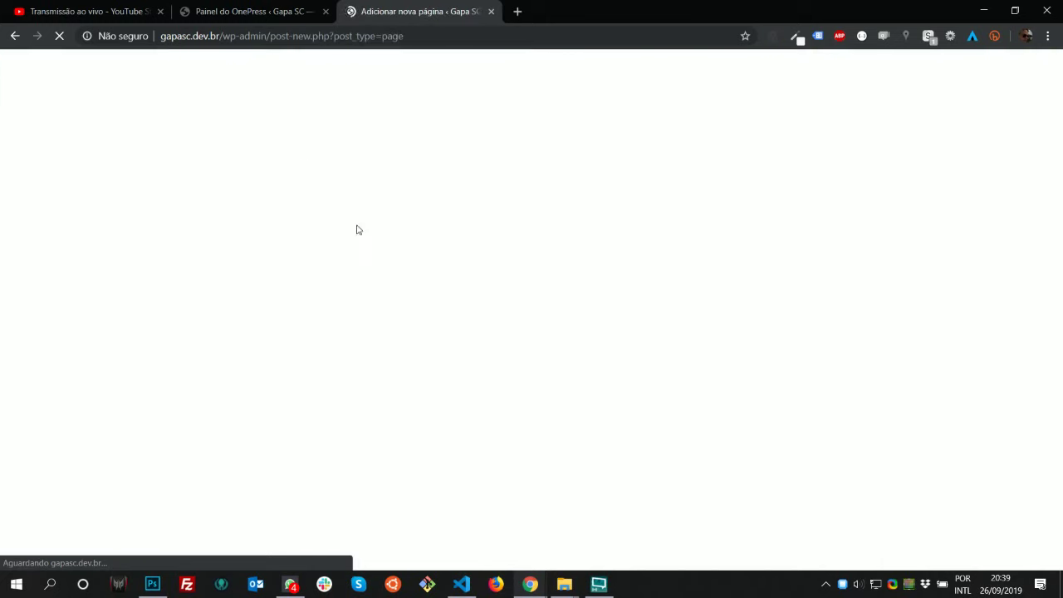
{"action": "type", "text": "Galeria"}
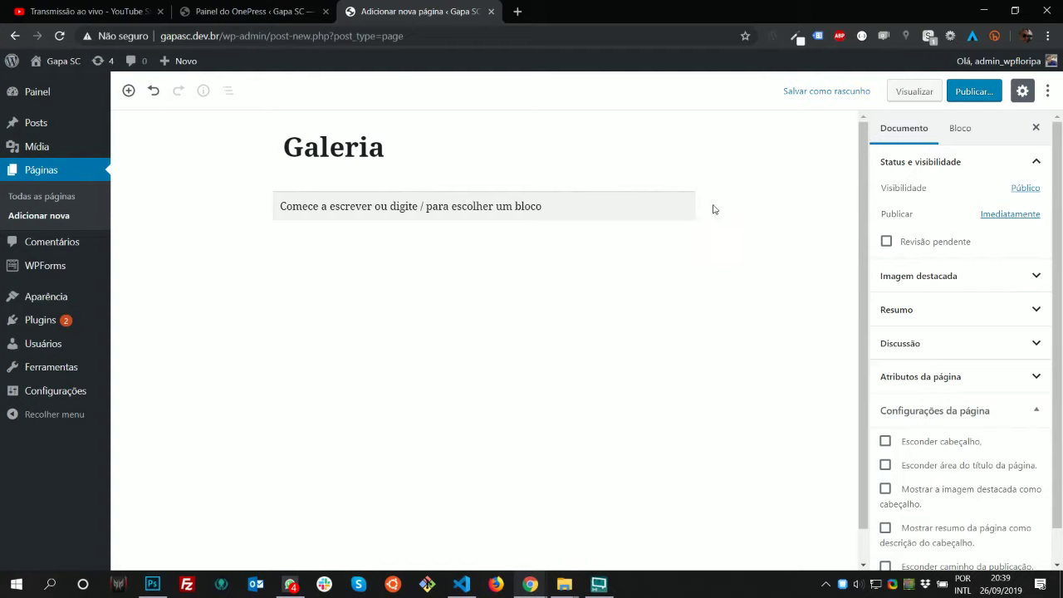
{"action": "left_click", "coordinate": [619, 213]}
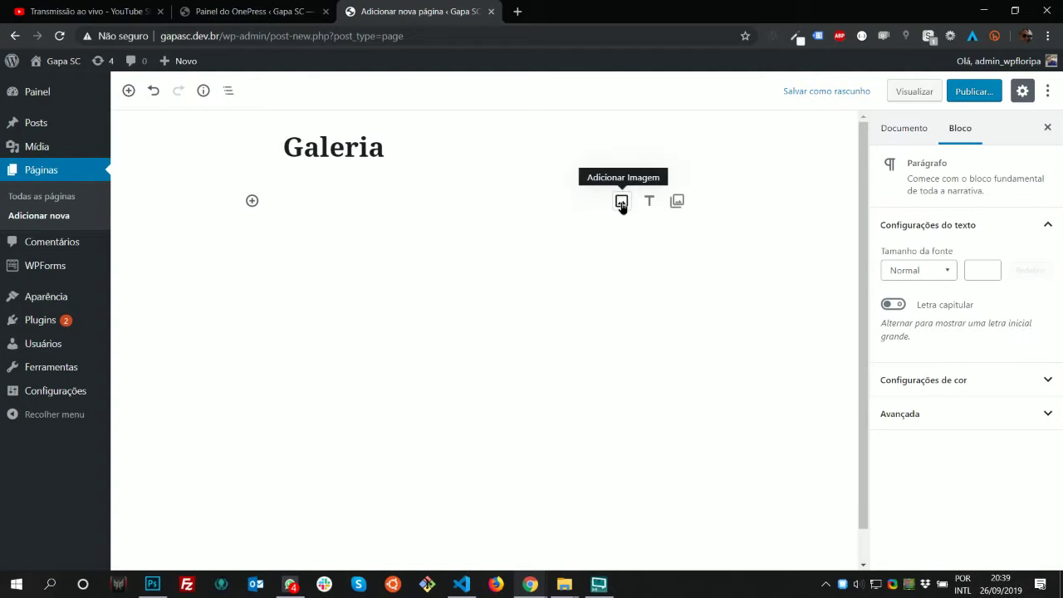
{"action": "left_click", "coordinate": [621, 203]}
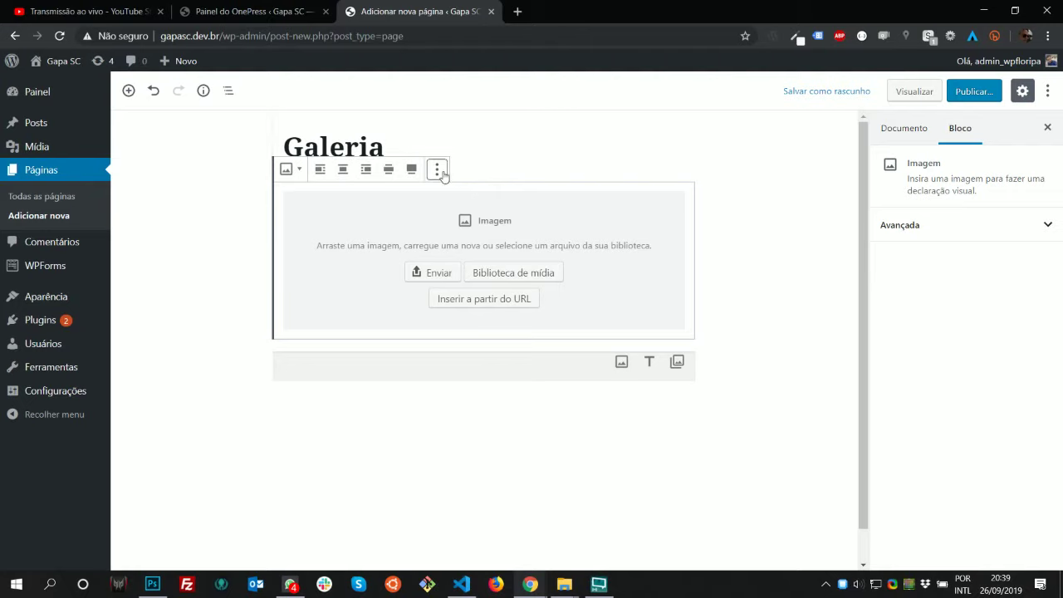
{"action": "left_click", "coordinate": [438, 171]}
{"action": "left_click", "coordinate": [470, 393]}
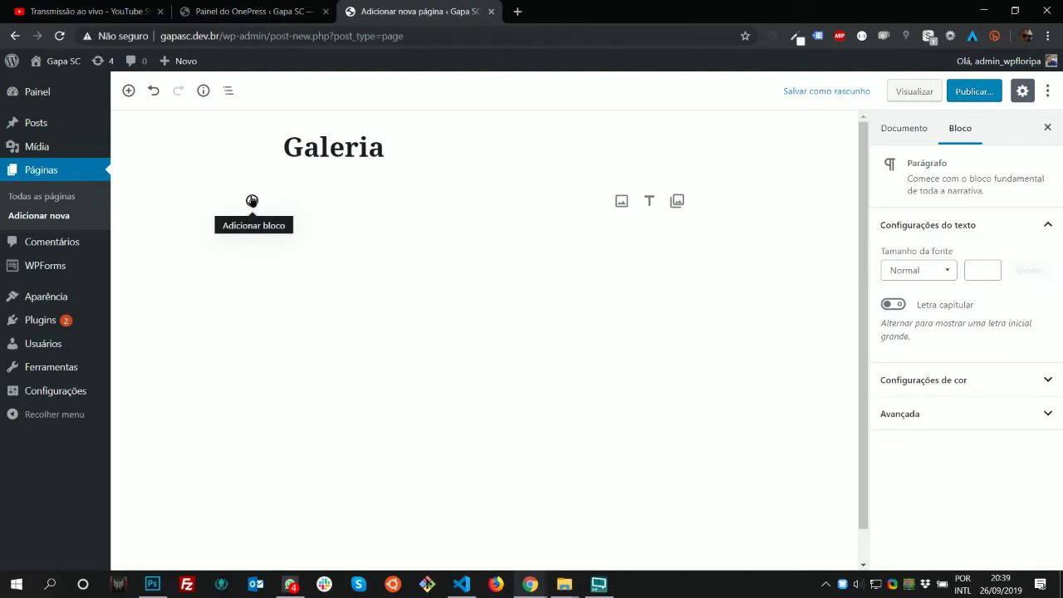
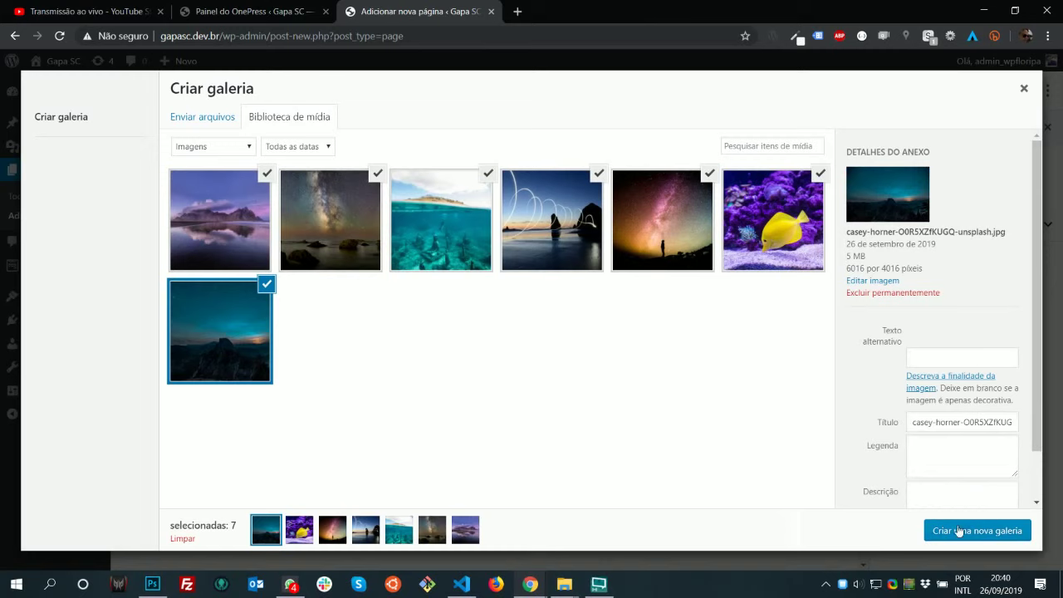
Create a gallery from the seven selected media library images and insert it into the Galeria page
{"action": "left_click", "coordinate": [1015, 536]}
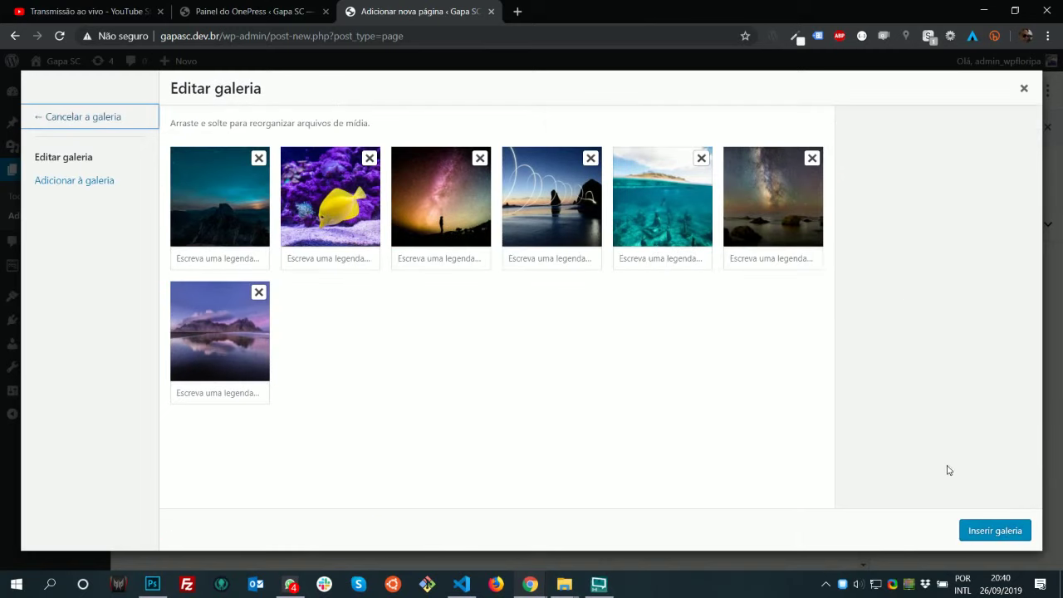
{"action": "left_click", "coordinate": [1001, 540]}
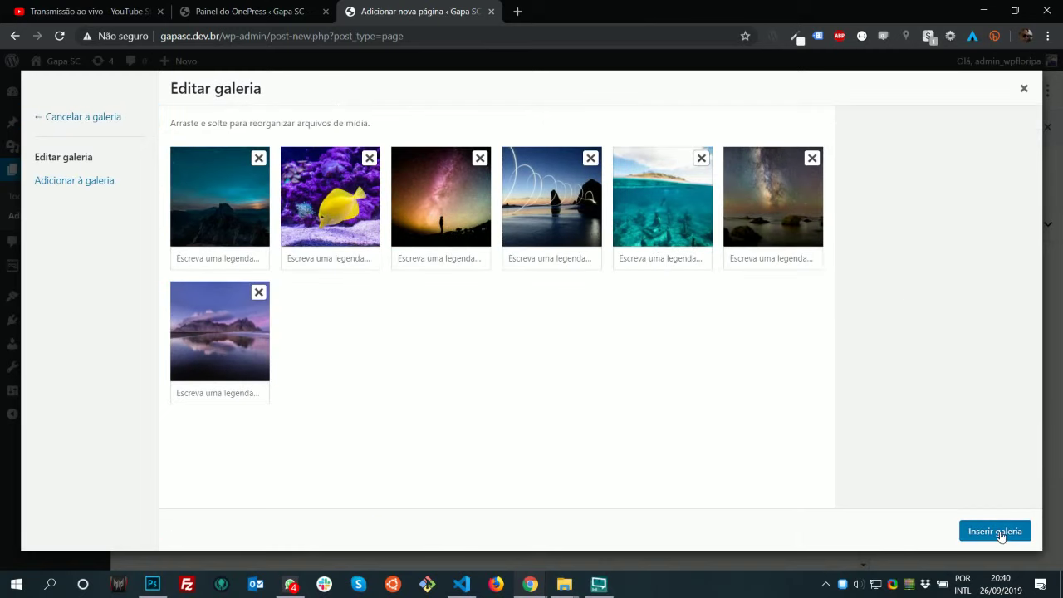
{"action": "scroll", "coordinate": [667, 441], "scroll_direction": "down", "scroll_amount": 2}
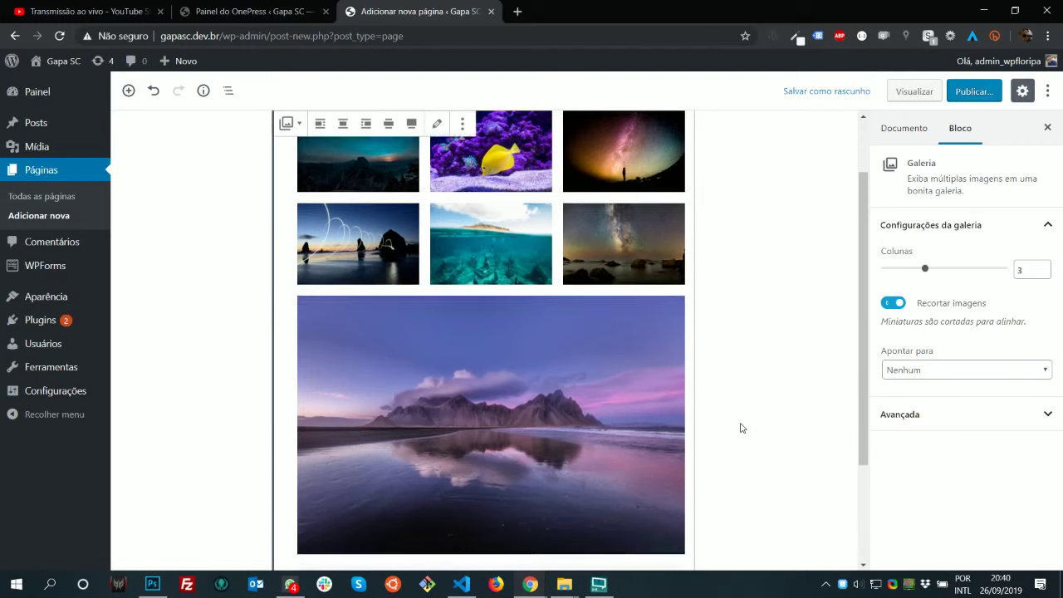
Set the gallery to 4 columns and bring up the page's pre-publication checks
{"action": "scroll", "coordinate": [790, 408], "scroll_direction": "up", "scroll_amount": 2}
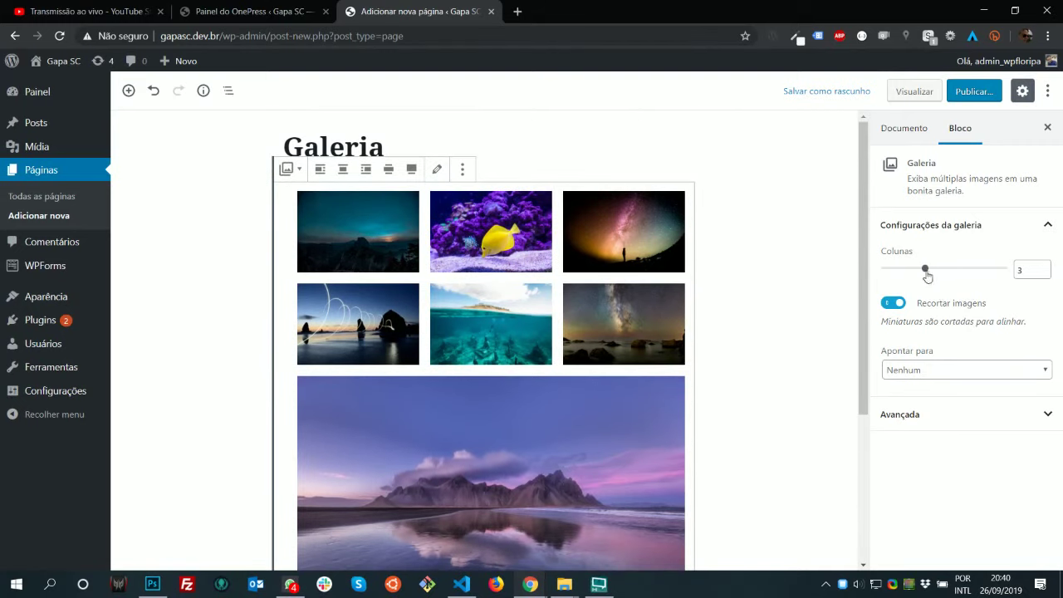
{"action": "left_click_drag", "start_coordinate": [928, 276], "coordinate": [950, 276]}
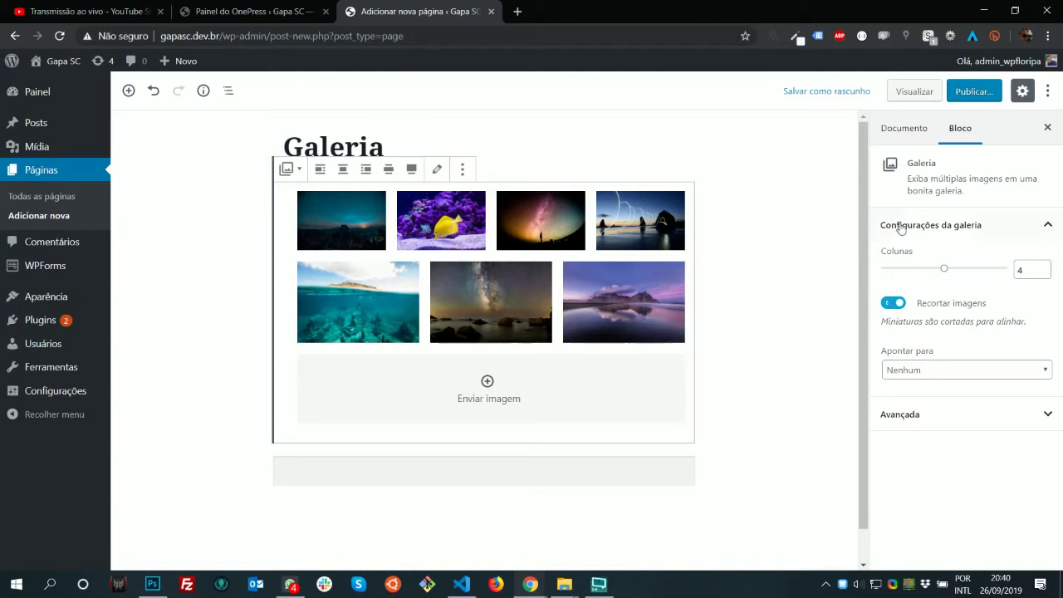
{"action": "left_click", "coordinate": [968, 93]}
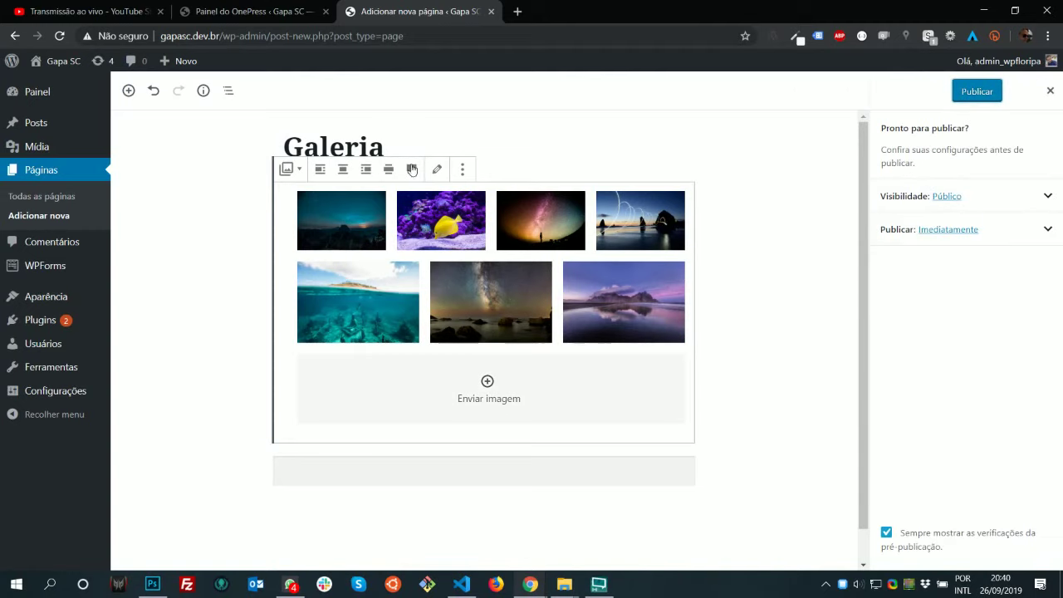
Check the OnePress demo data import again and look at the YouTube live stream dashboard and its chat
{"action": "left_click", "coordinate": [222, 12]}
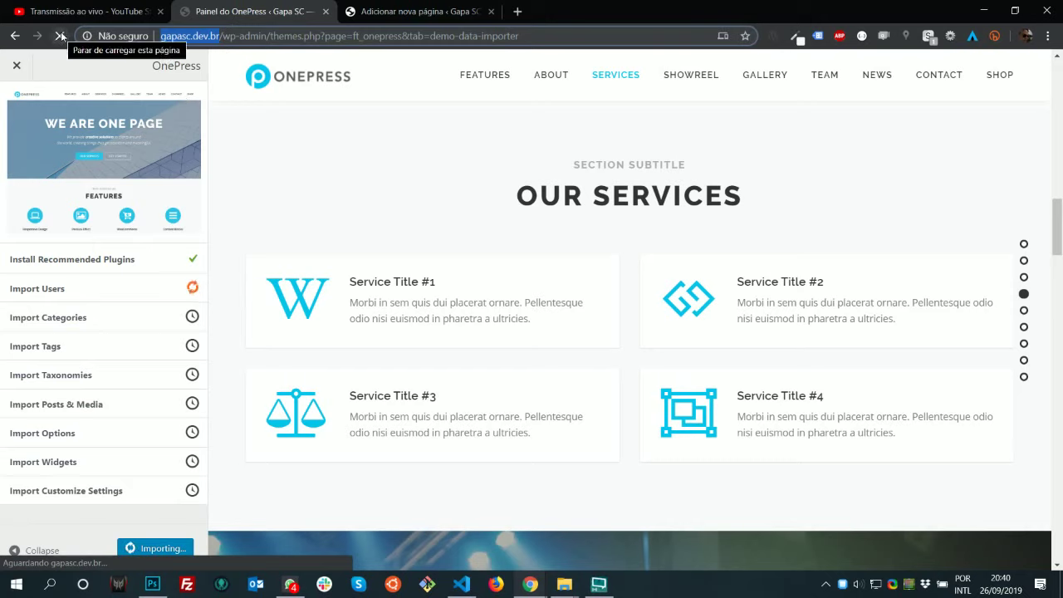
{"action": "left_click", "coordinate": [167, 557]}
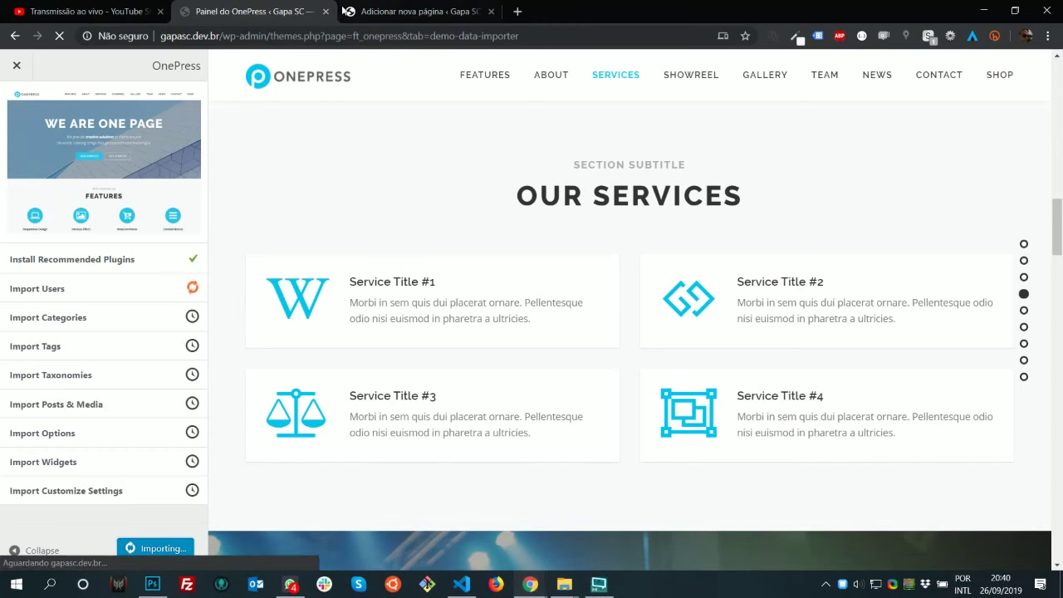
{"action": "left_click", "coordinate": [133, 8]}
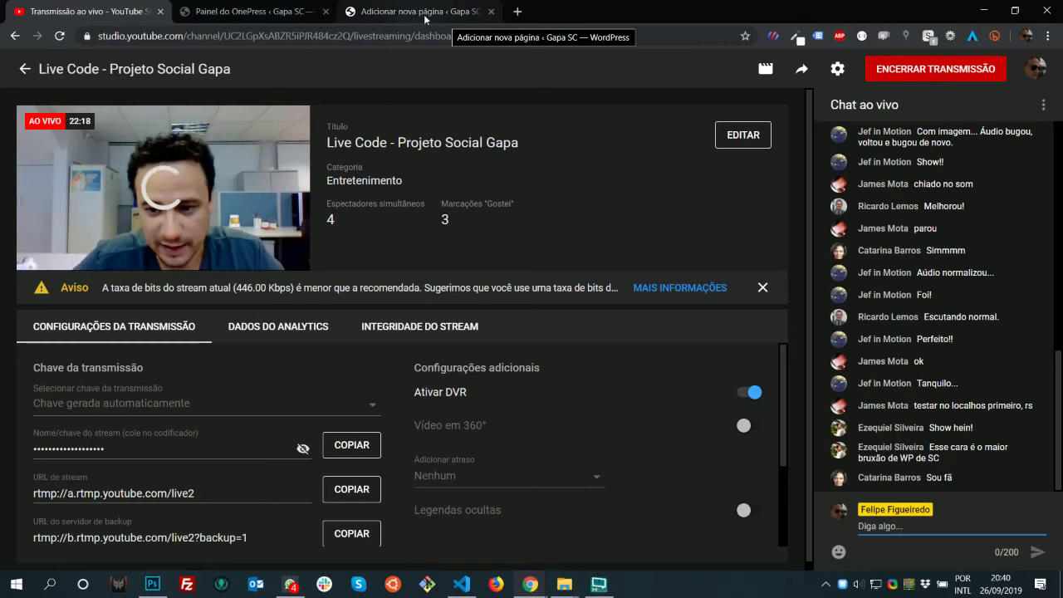
Leave the Galeria page without publishing it and look over the posts list, the new post editor and the pages list
{"action": "left_click", "coordinate": [262, 11]}
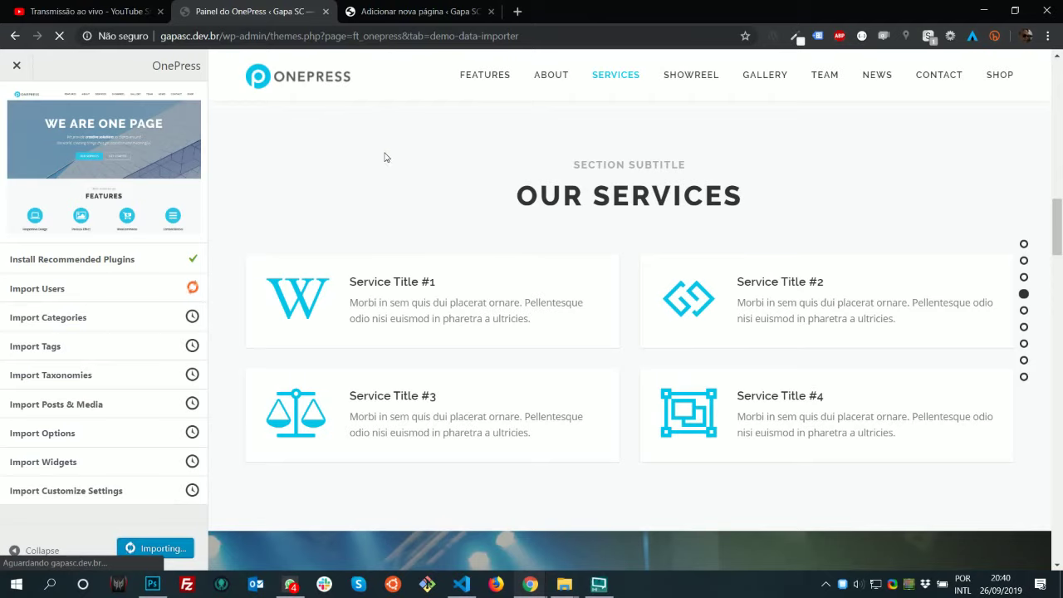
{"action": "left_click", "coordinate": [399, 12]}
{"action": "mouse_move", "coordinate": [66, 124]}
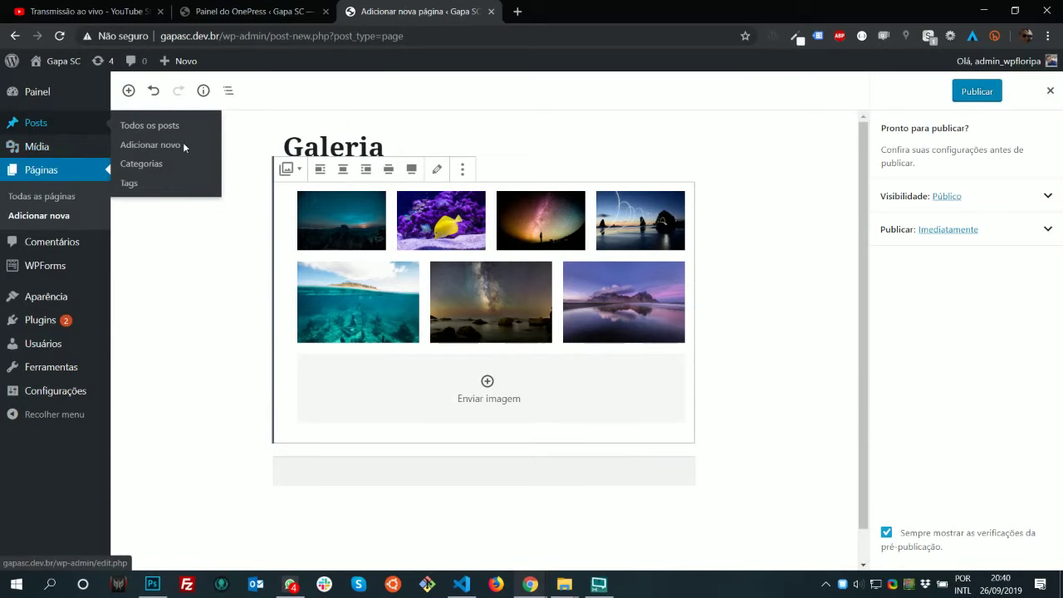
{"action": "left_click", "coordinate": [183, 145]}
{"action": "left_click", "coordinate": [589, 114]}
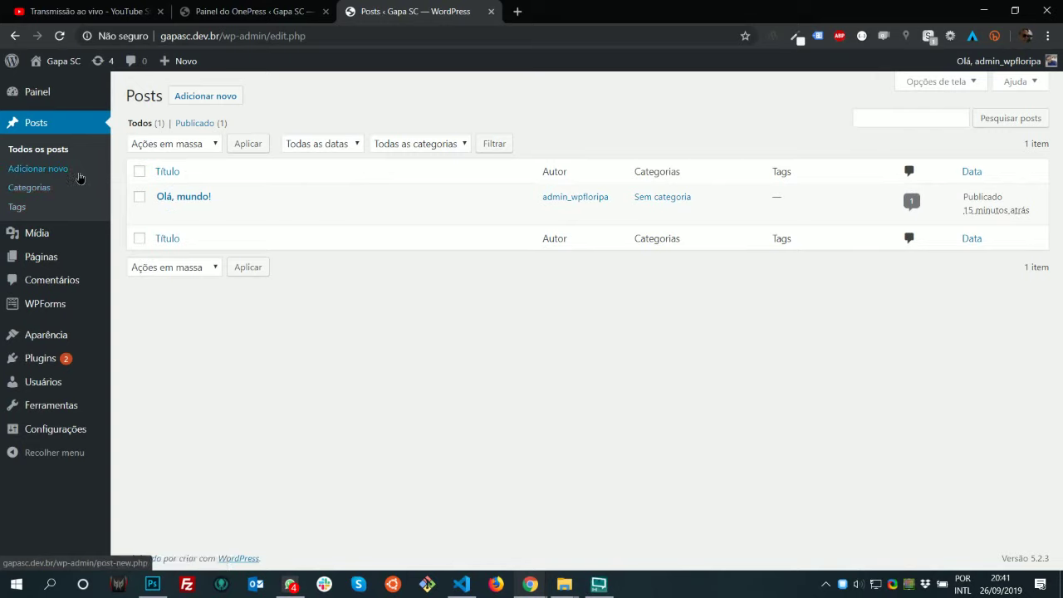
{"action": "left_click", "coordinate": [38, 169]}
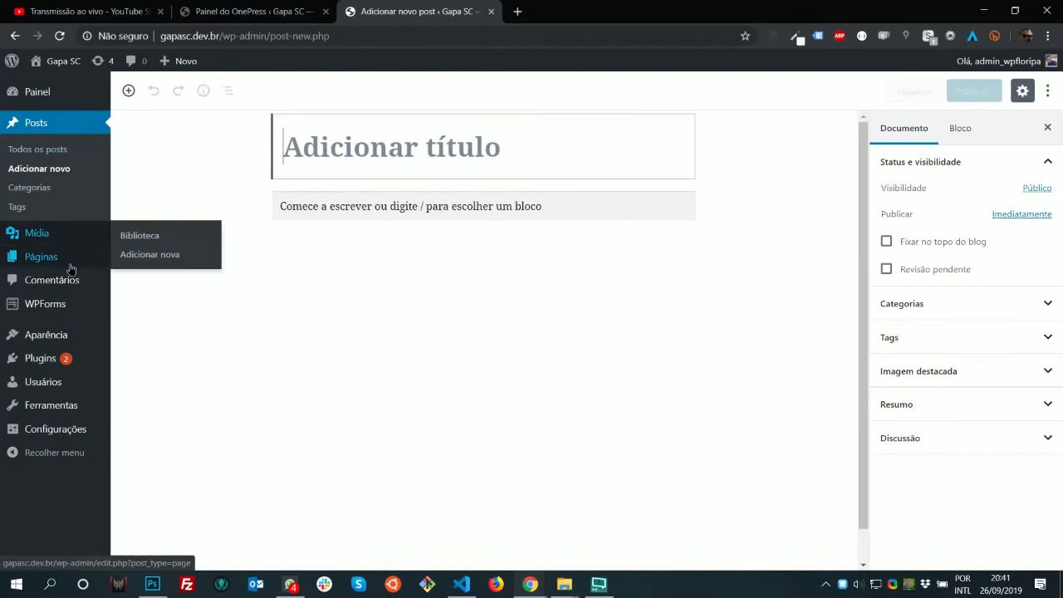
{"action": "left_click", "coordinate": [71, 264]}
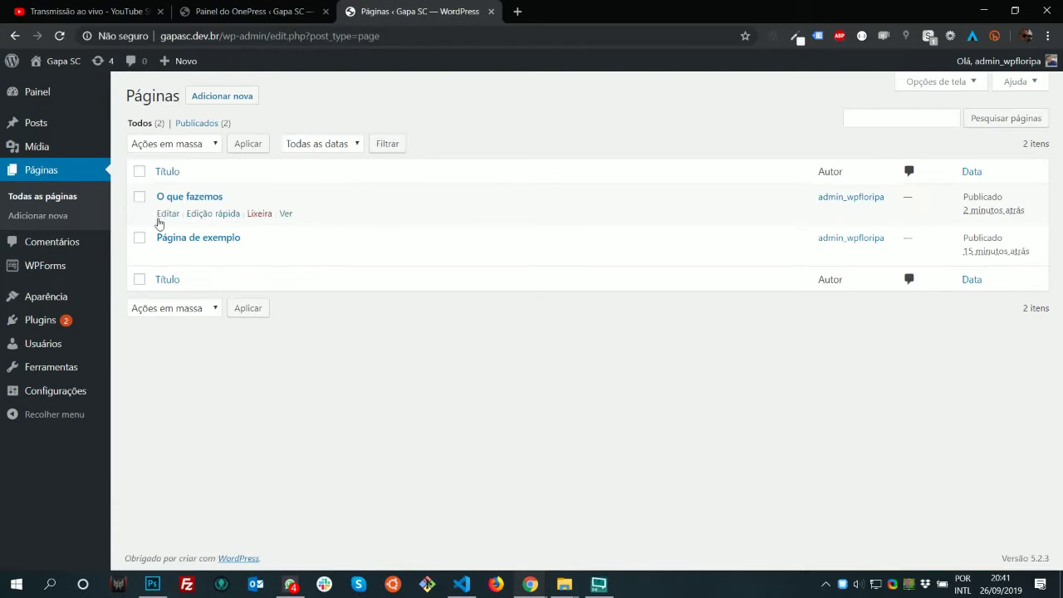
Check the OnePress demo import's progress and close the WhatsApp window
{"action": "left_click", "coordinate": [282, 11]}
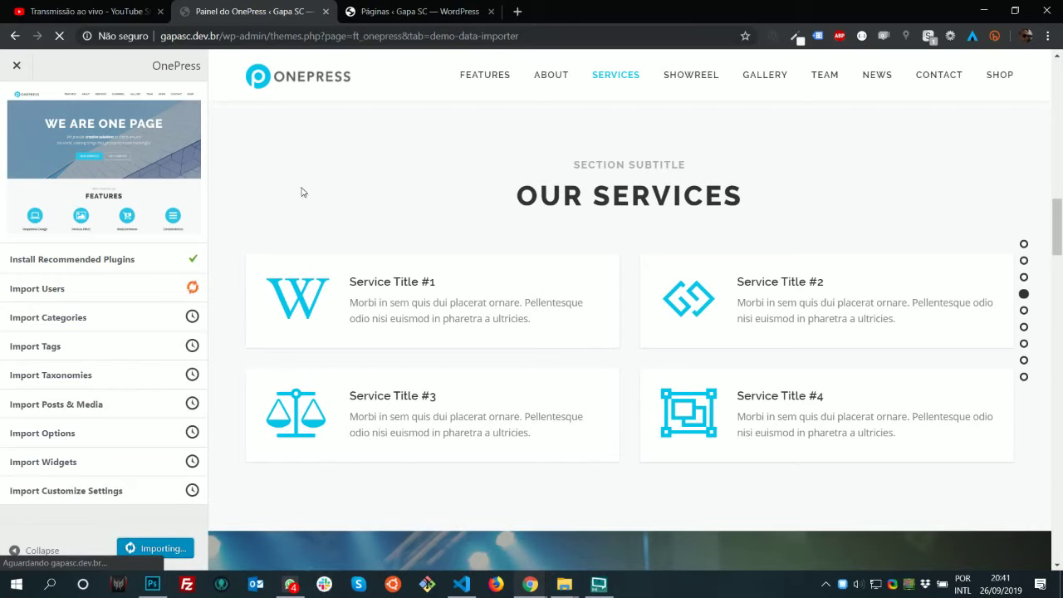
{"action": "right_click", "coordinate": [290, 584]}
{"action": "left_click", "coordinate": [282, 555]}
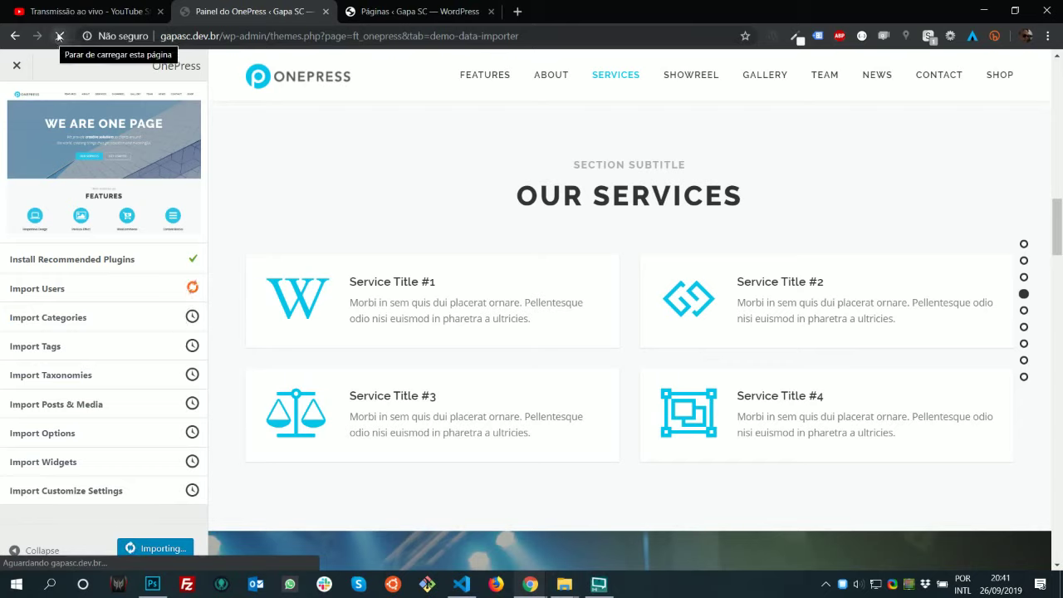
Stop and reload the demo importer page, accept losing changes, and start the OnePress demo import again
{"action": "left_click", "coordinate": [59, 36]}
{"action": "left_click", "coordinate": [59, 36]}
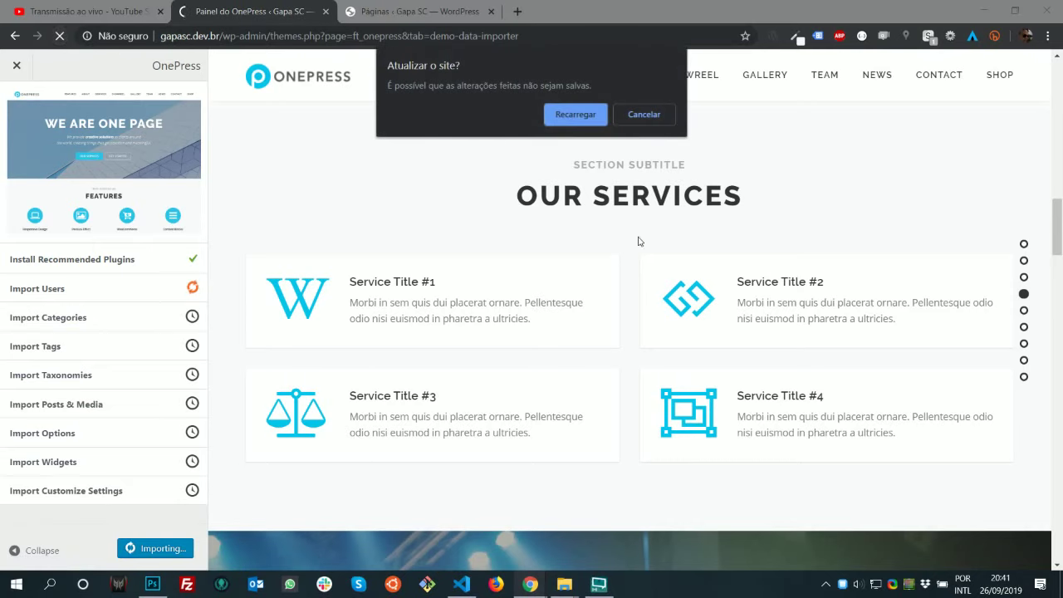
{"action": "left_click", "coordinate": [574, 114]}
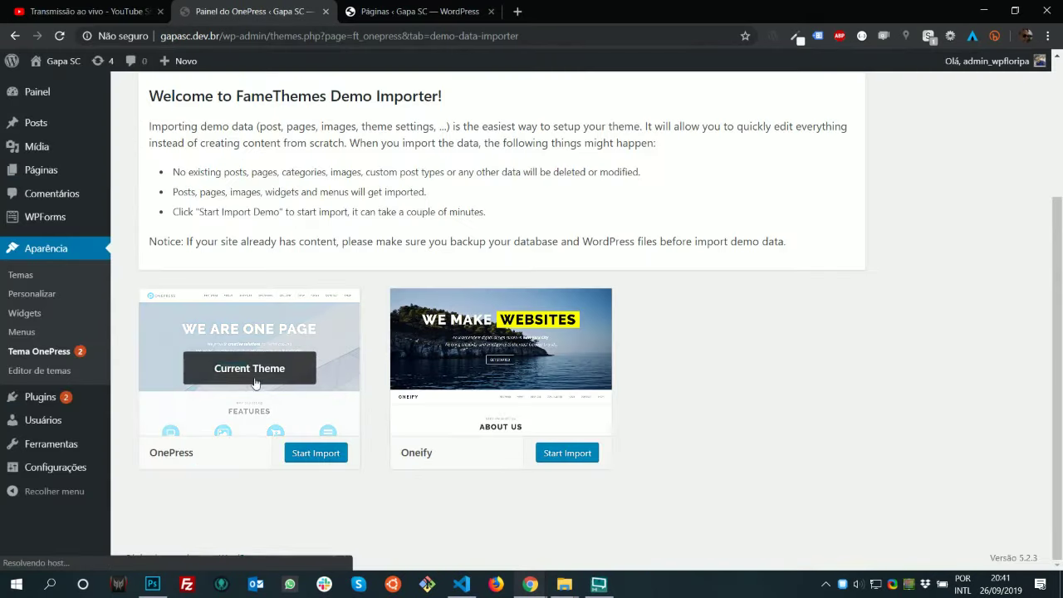
{"action": "left_click", "coordinate": [331, 457]}
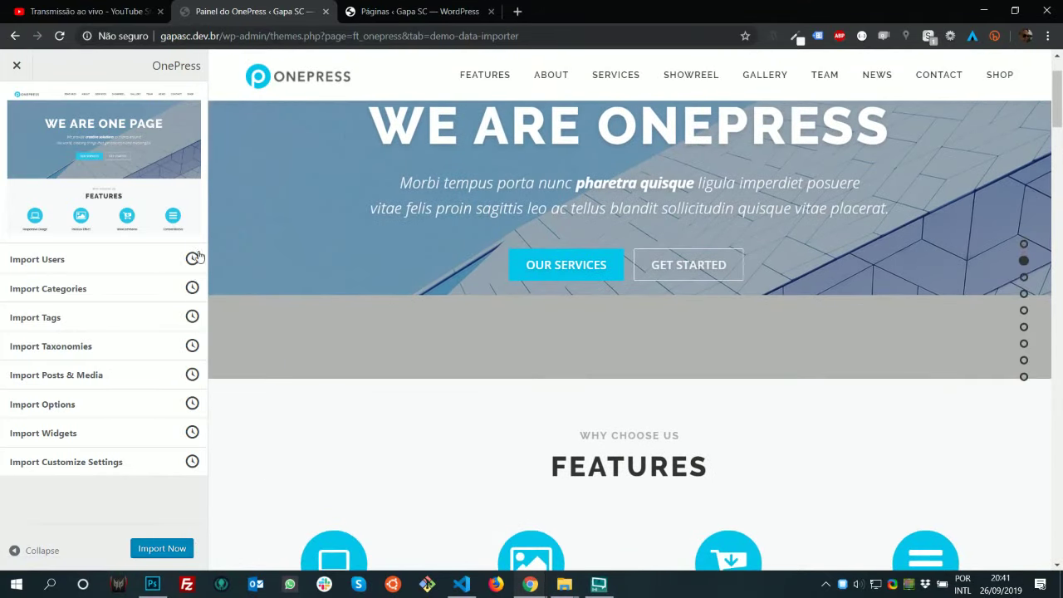
{"action": "left_click", "coordinate": [169, 552]}
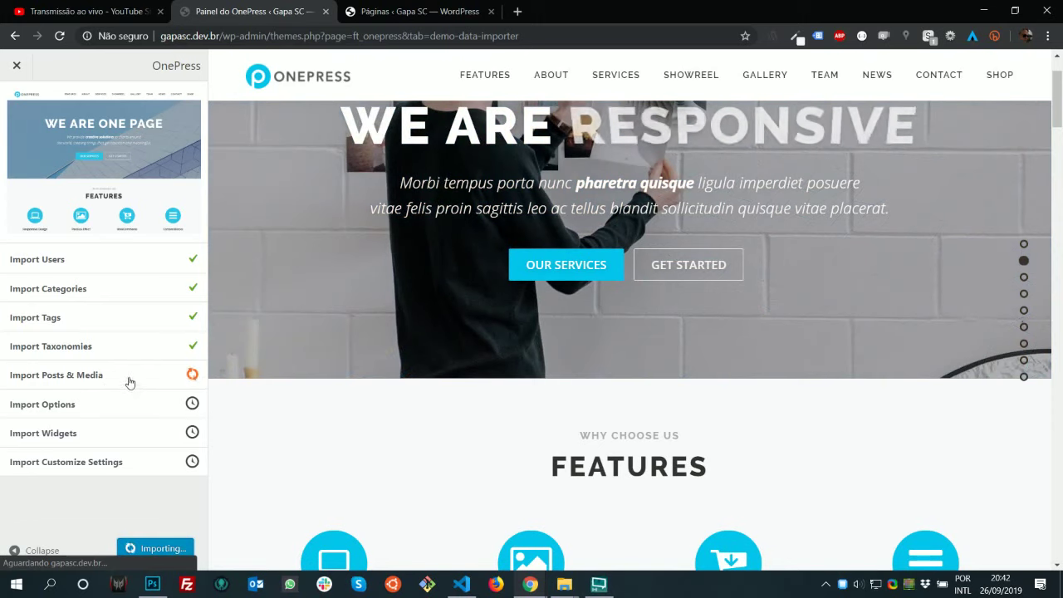
Open the post categories list to examine the imported categories and compare it with the import's progress
{"action": "left_click", "coordinate": [446, 7]}
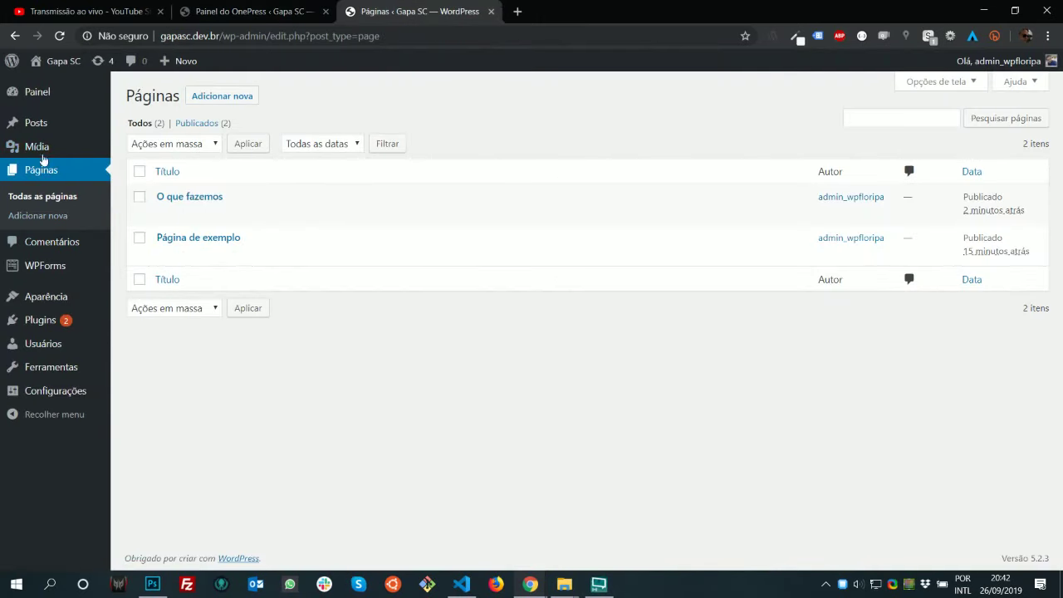
{"action": "left_click", "coordinate": [271, 9]}
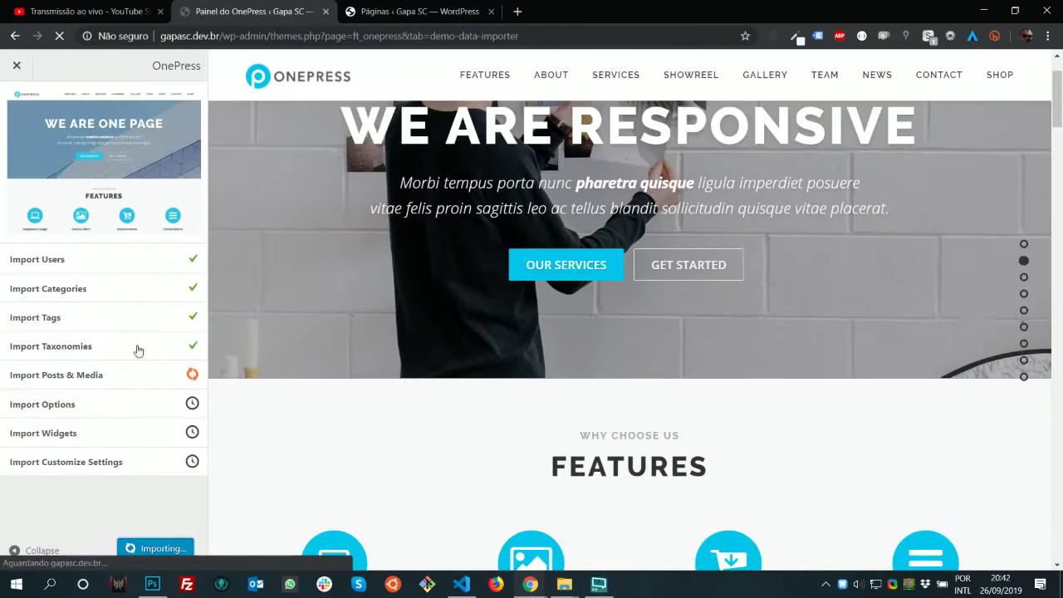
{"action": "key", "text": "ctrl+Tab"}
{"action": "mouse_move", "coordinate": [75, 135]}
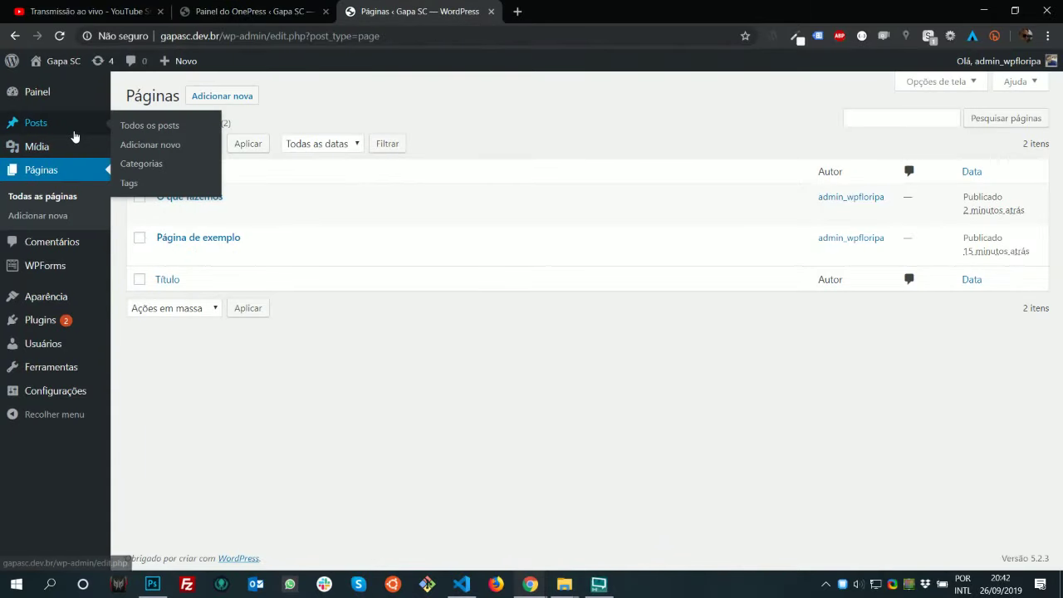
{"action": "left_click", "coordinate": [142, 166]}
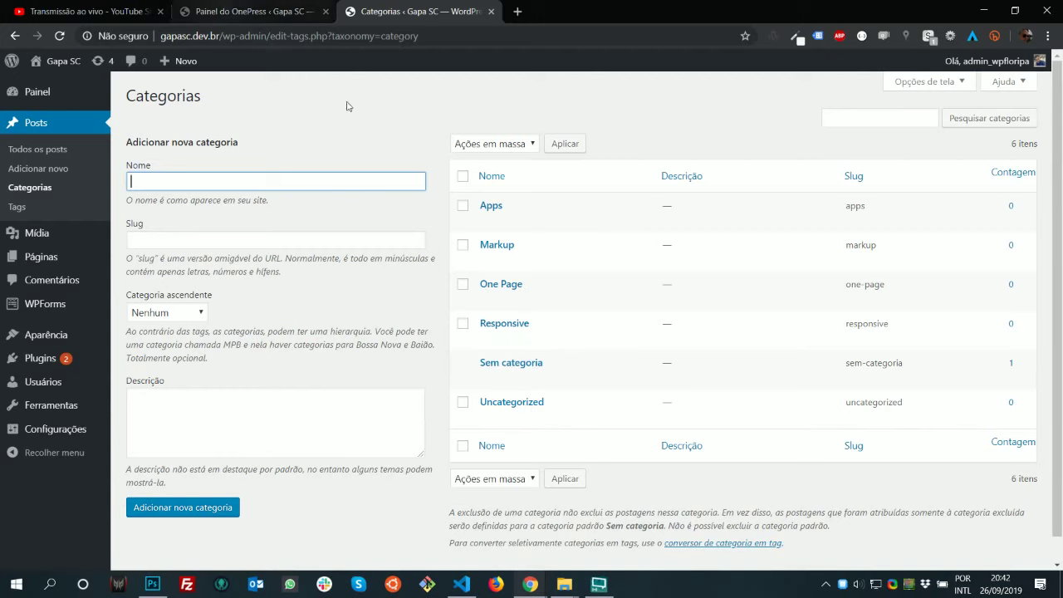
{"action": "left_click", "coordinate": [263, 10]}
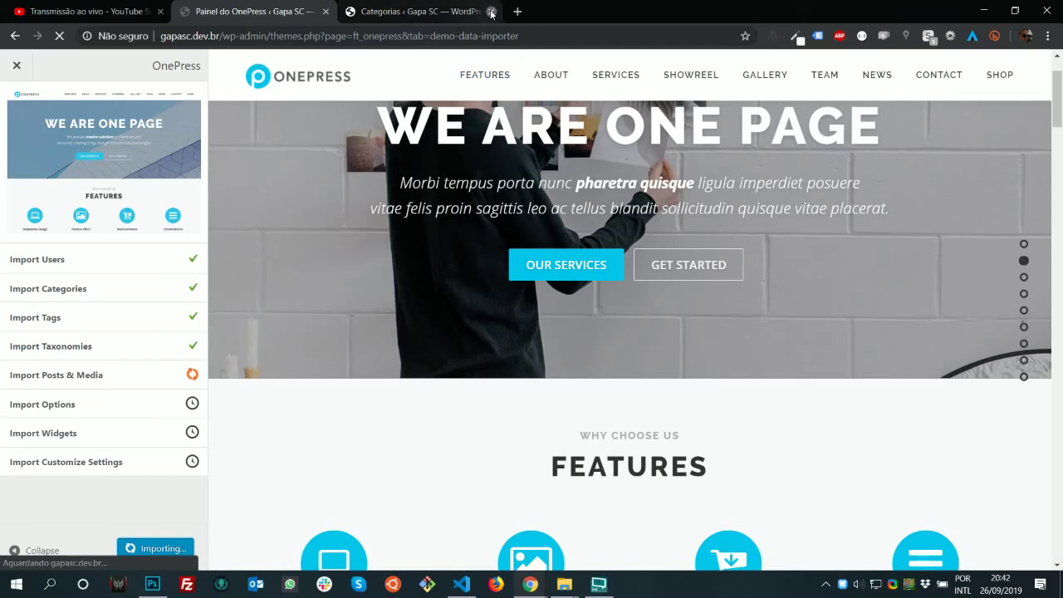
Open the post tags list and look through the imported tags
{"action": "left_click", "coordinate": [378, 8]}
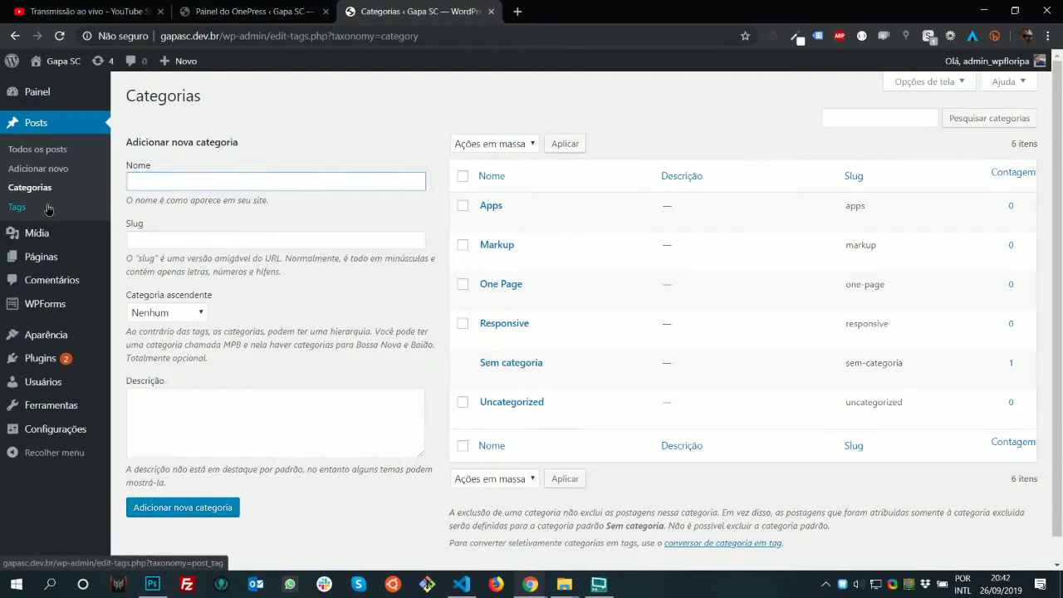
{"action": "left_click", "coordinate": [17, 207]}
{"action": "scroll", "coordinate": [572, 441], "scroll_direction": "down", "scroll_amount": 1}
{"action": "scroll", "coordinate": [572, 458], "scroll_direction": "down", "scroll_amount": 1}
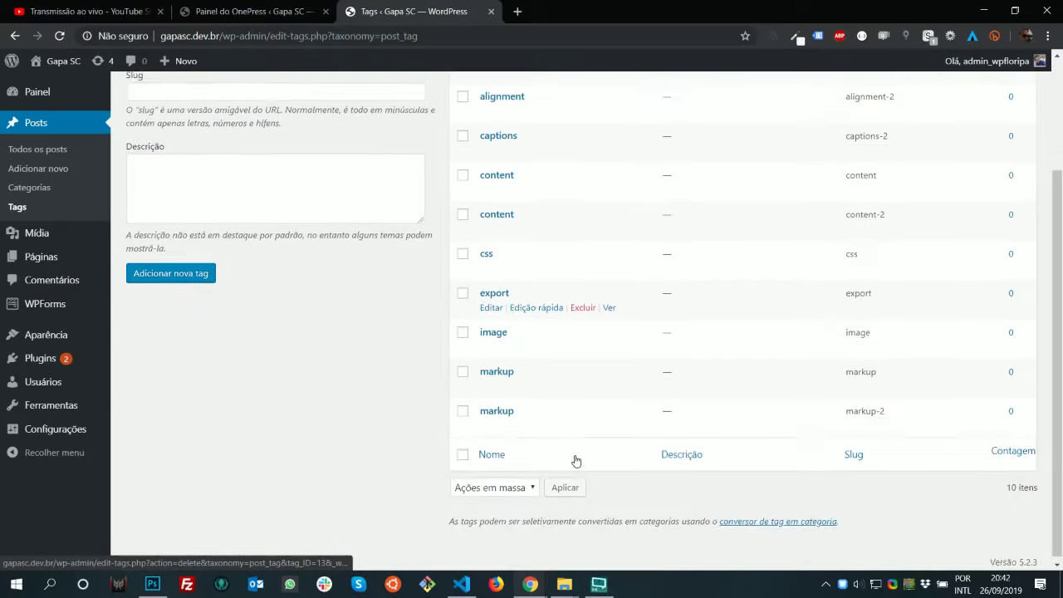
{"action": "scroll", "coordinate": [573, 458], "scroll_direction": "up", "scroll_amount": 2}
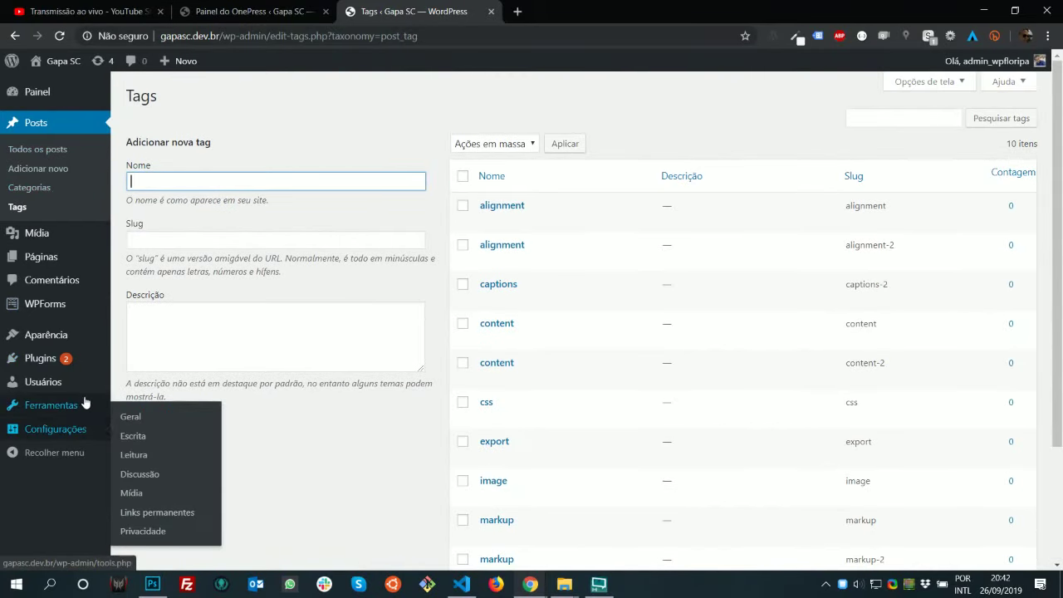
Open the list of all users and highlight the FameThemes demo user's entry
{"action": "mouse_move", "coordinate": [84, 405]}
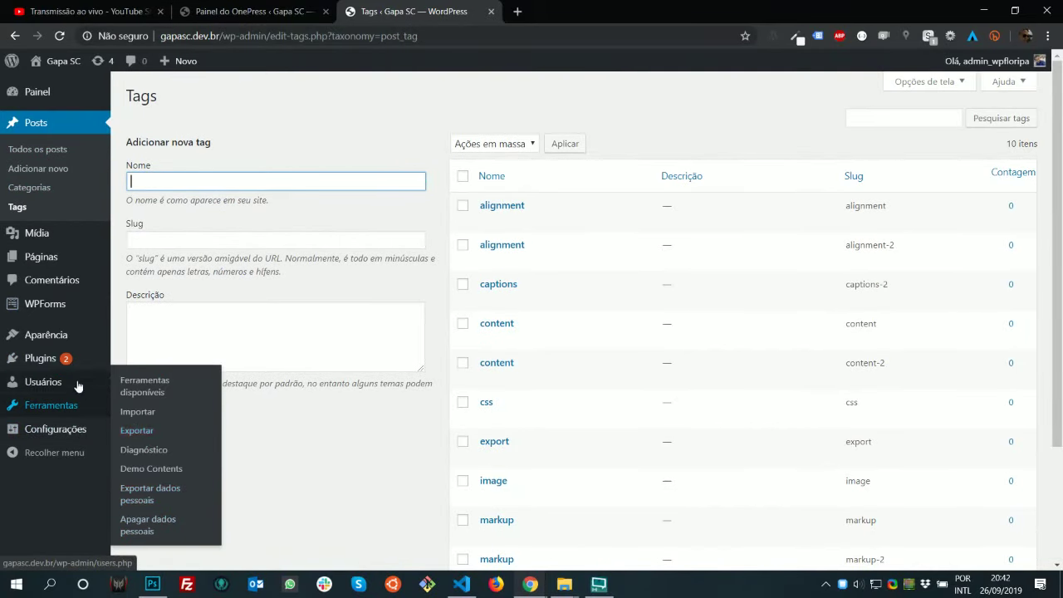
{"action": "left_click", "coordinate": [133, 382]}
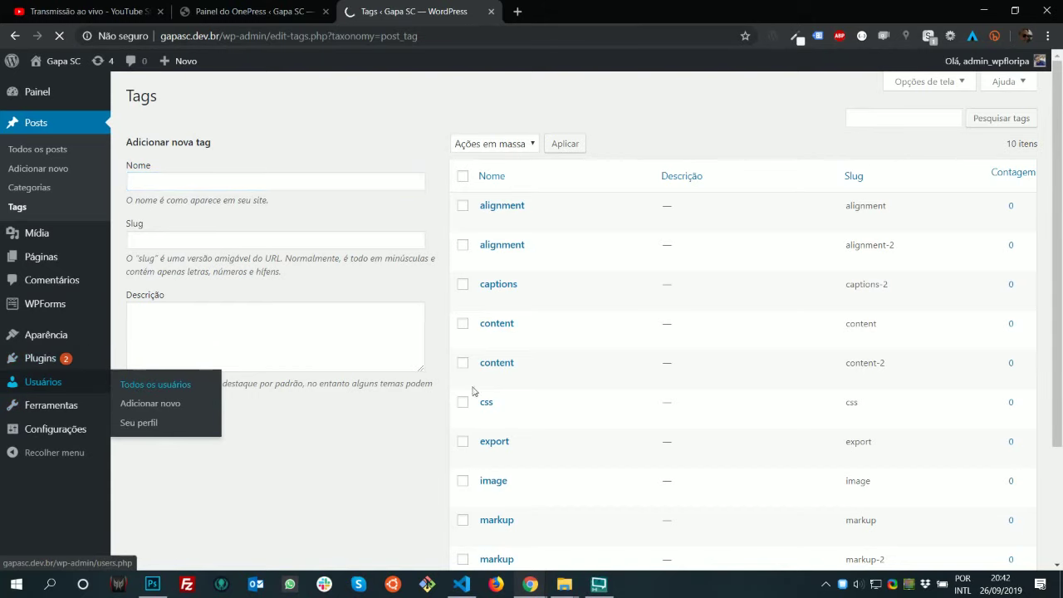
{"action": "mouse_move", "coordinate": [200, 254]}
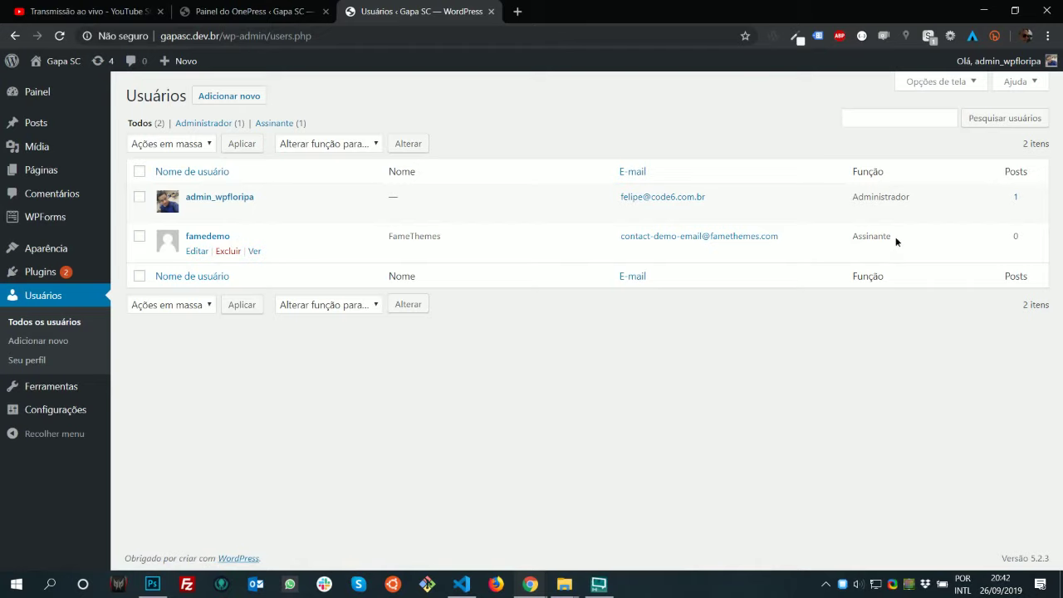
{"action": "left_click_drag", "start_coordinate": [897, 242], "coordinate": [213, 236]}
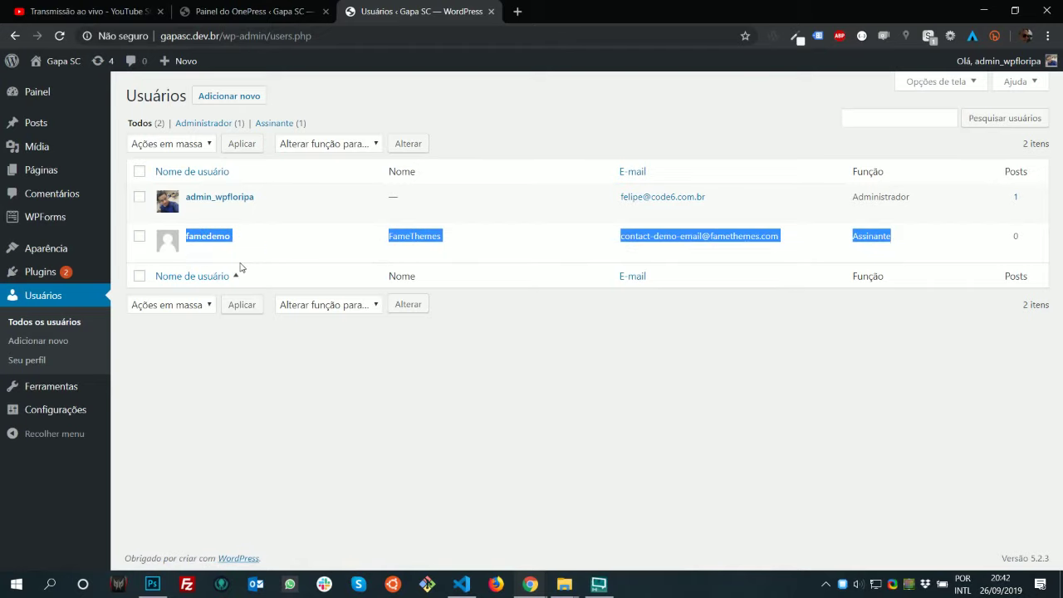
Reload the demo importer page at the Posts & Media stage and restart the OnePress demo import
{"action": "left_click", "coordinate": [249, 12]}
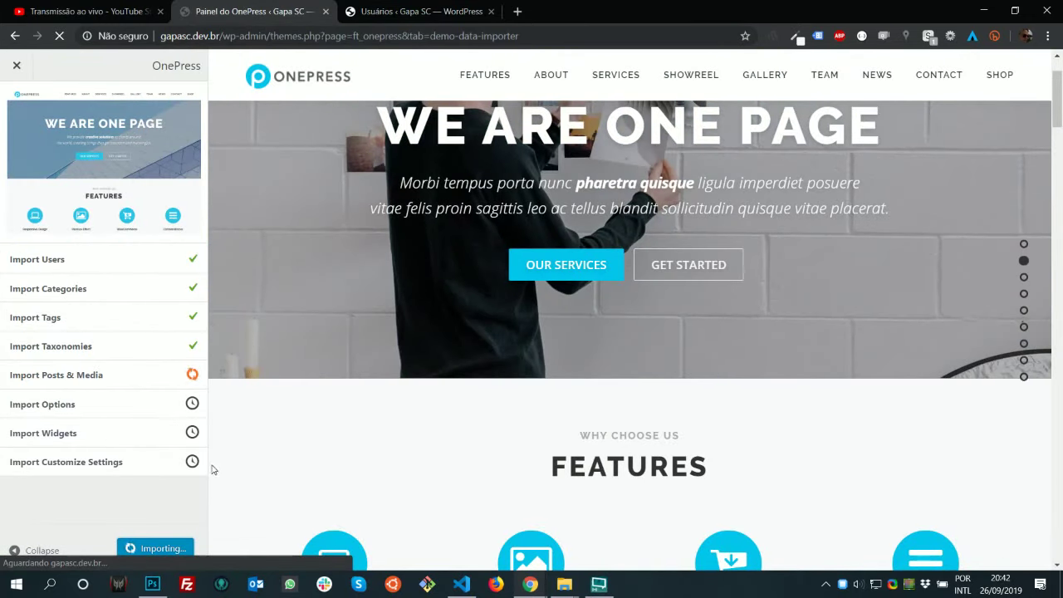
{"action": "triple_click", "coordinate": [182, 384]}
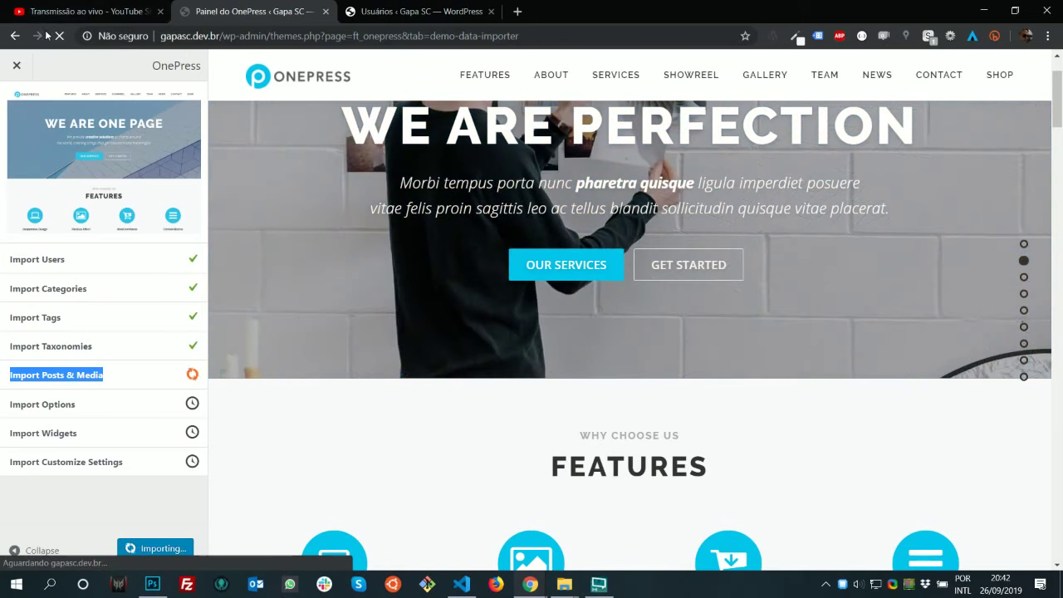
{"action": "key", "text": "F5"}
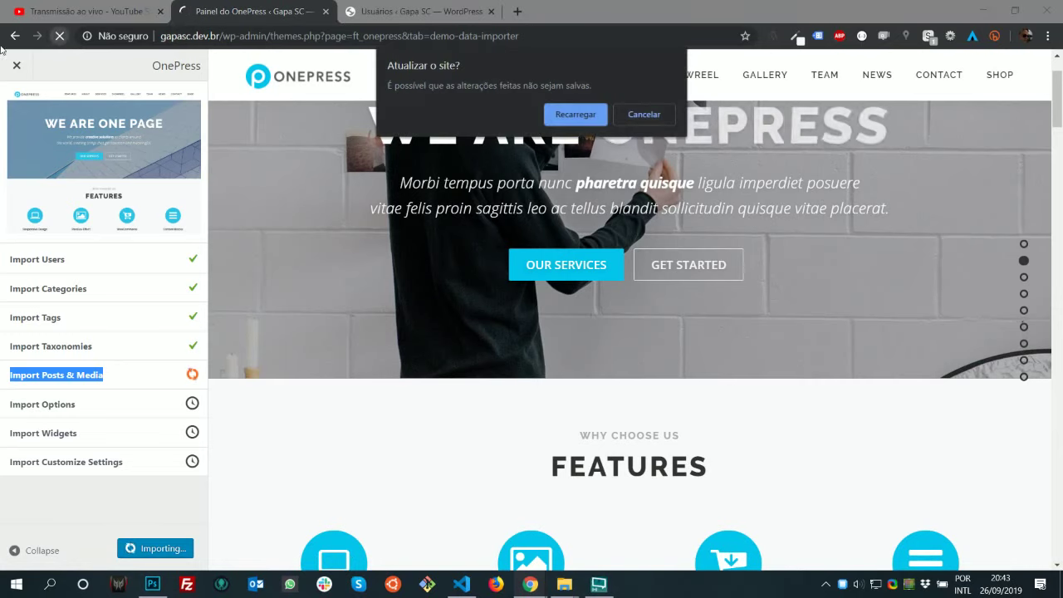
{"action": "key", "text": "Return"}
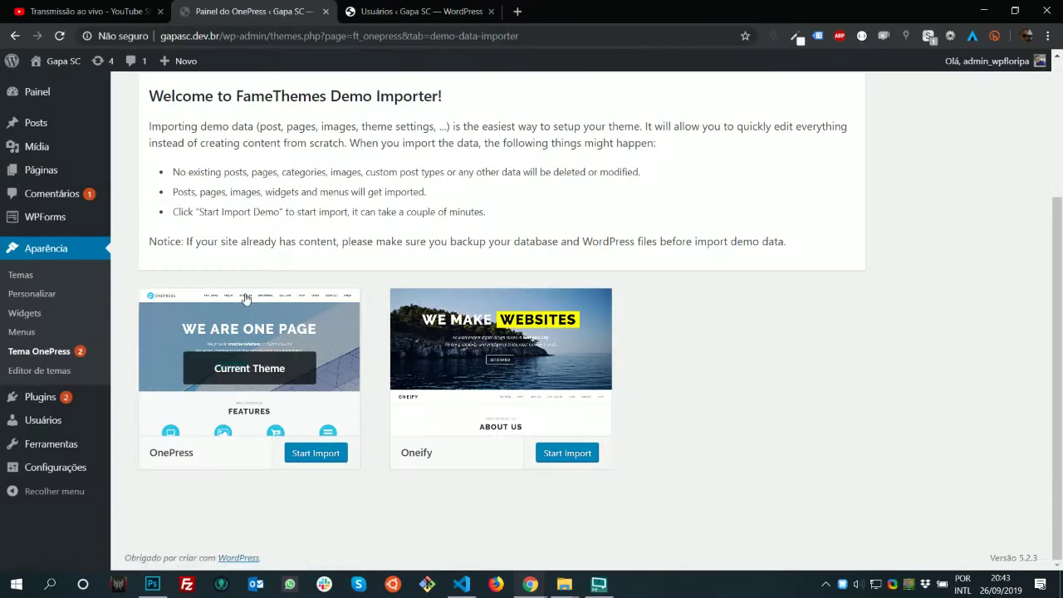
{"action": "left_click", "coordinate": [334, 450]}
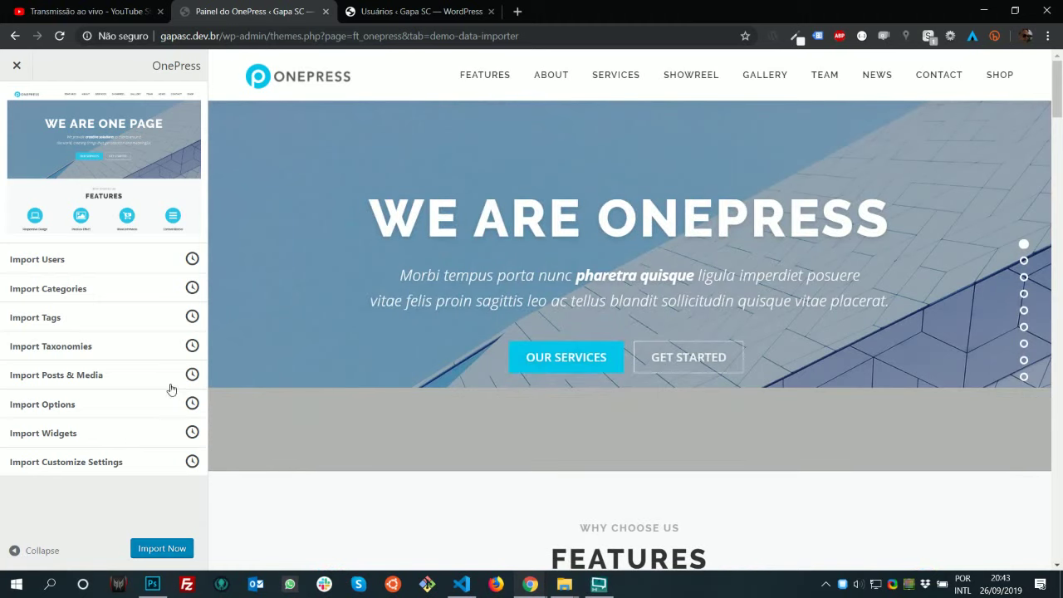
{"action": "left_click", "coordinate": [181, 543]}
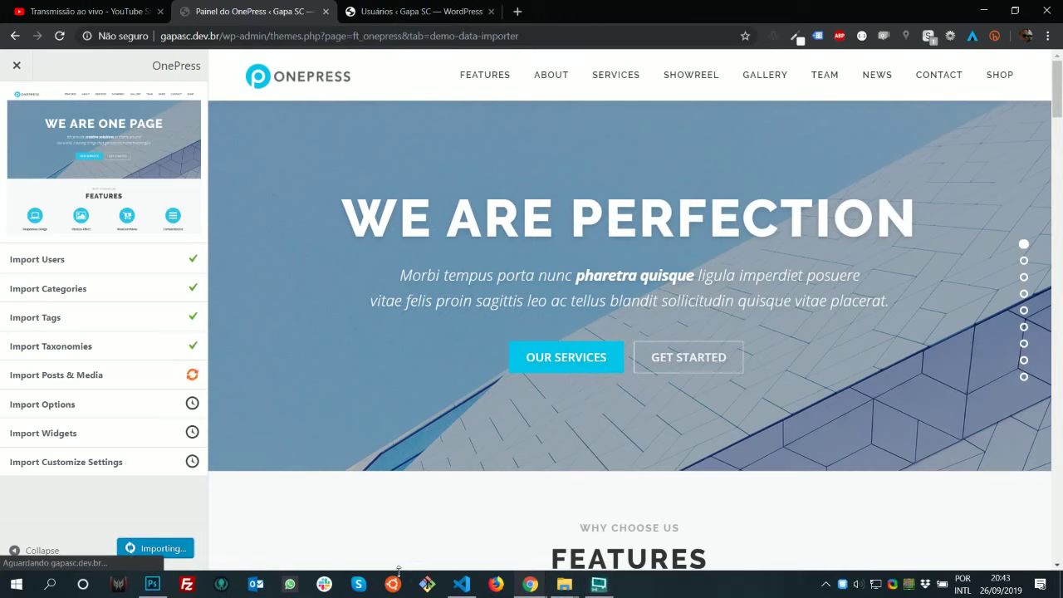
Read the live chat question about the background image size in Photoshop and check the demo import again
{"action": "left_click", "coordinate": [133, 8]}
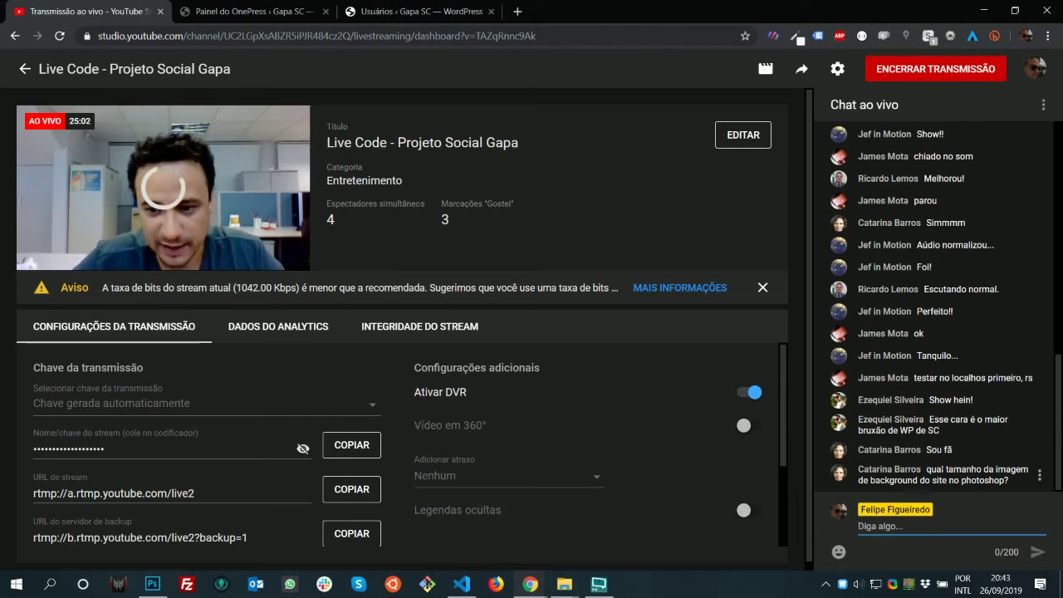
{"action": "left_click_drag", "start_coordinate": [943, 470], "coordinate": [1008, 481]}
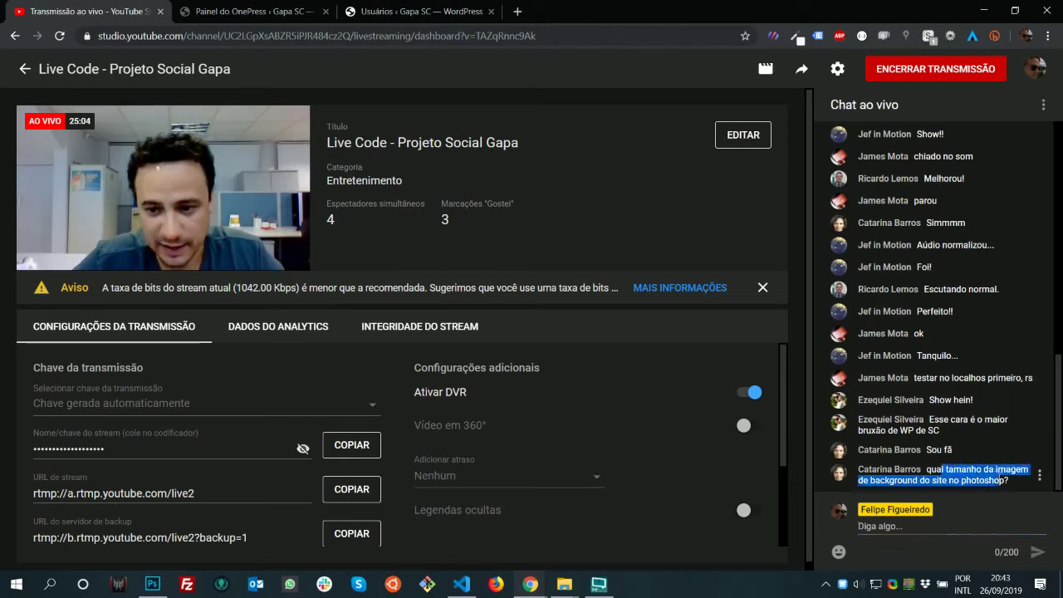
{"action": "left_click", "coordinate": [419, 12]}
{"action": "left_click", "coordinate": [249, 12]}
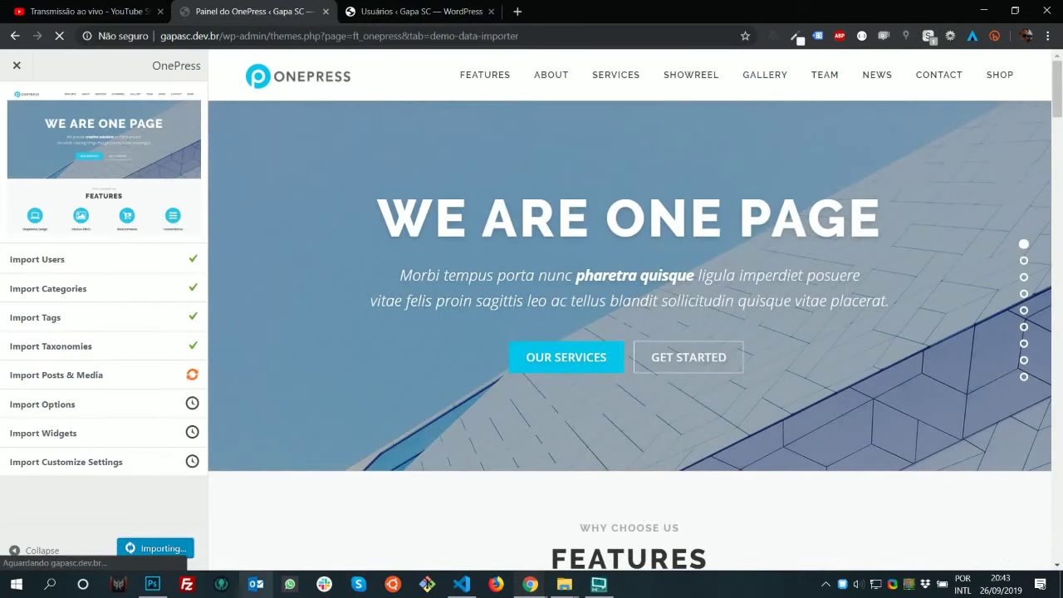
Switch to Photoshop and measure the full width of the hero banner along its upper edge with the Ruler tool
{"action": "left_click", "coordinate": [152, 584]}
{"action": "scroll", "coordinate": [657, 193], "scroll_direction": "up", "scroll_amount": 5}
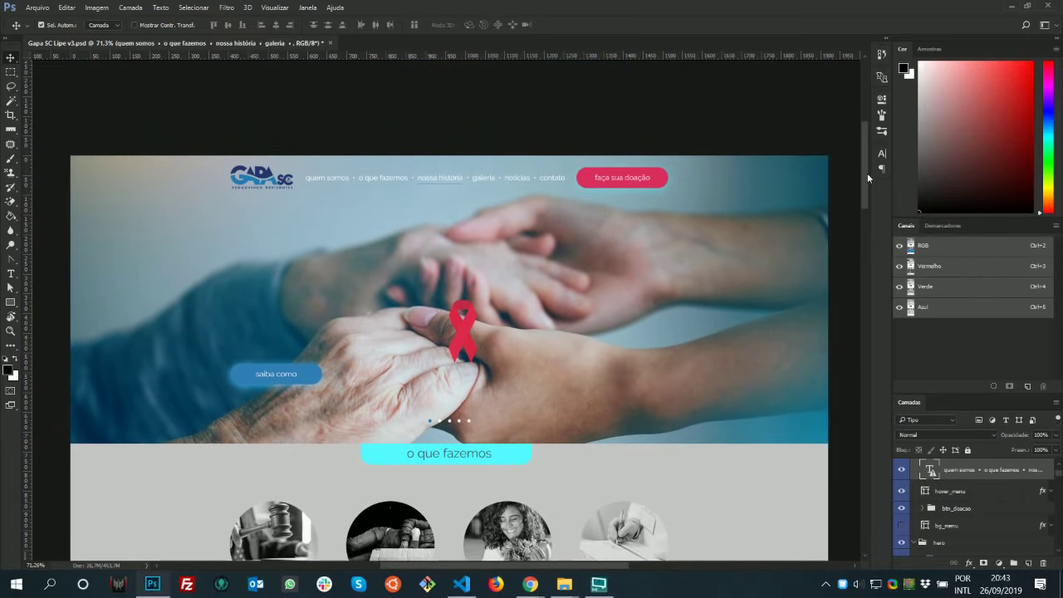
{"action": "scroll", "coordinate": [868, 178], "scroll_direction": "up", "scroll_amount": 1}
{"action": "scroll", "coordinate": [866, 178], "scroll_direction": "down", "scroll_amount": 1}
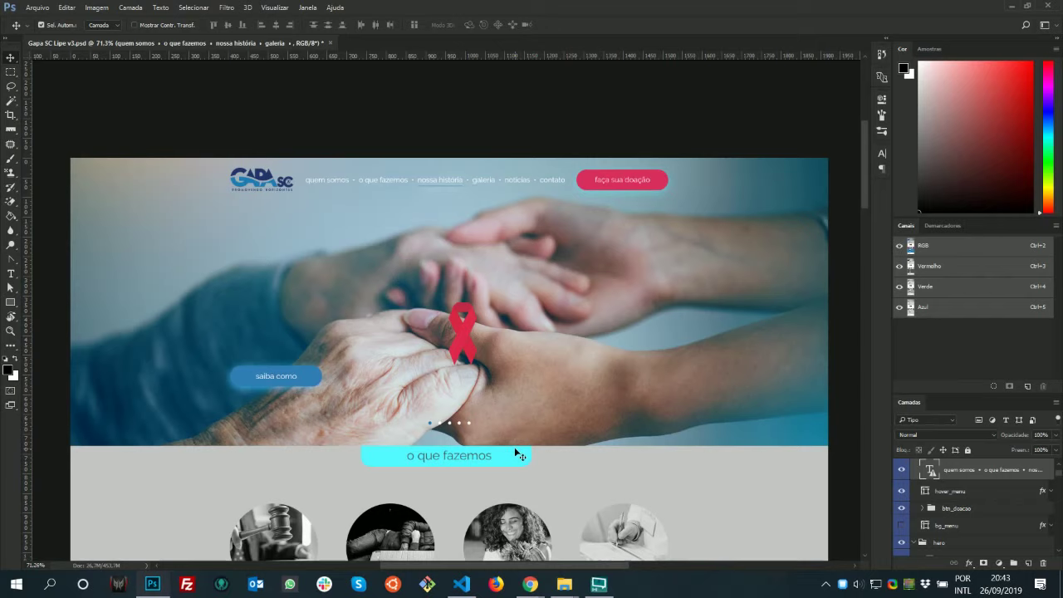
{"action": "left_click", "coordinate": [10, 103]}
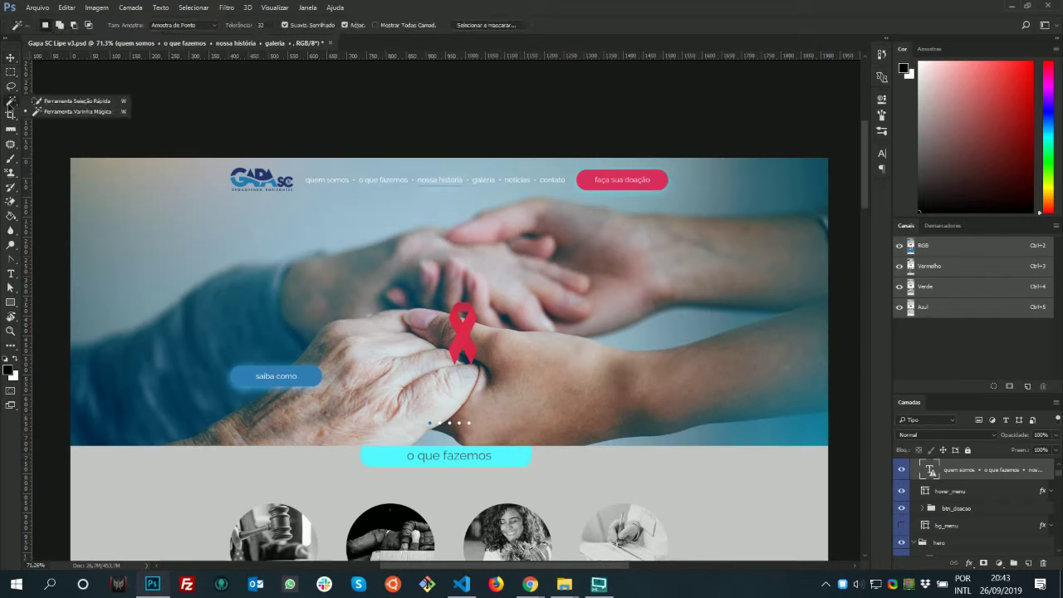
{"action": "left_click", "coordinate": [11, 130]}
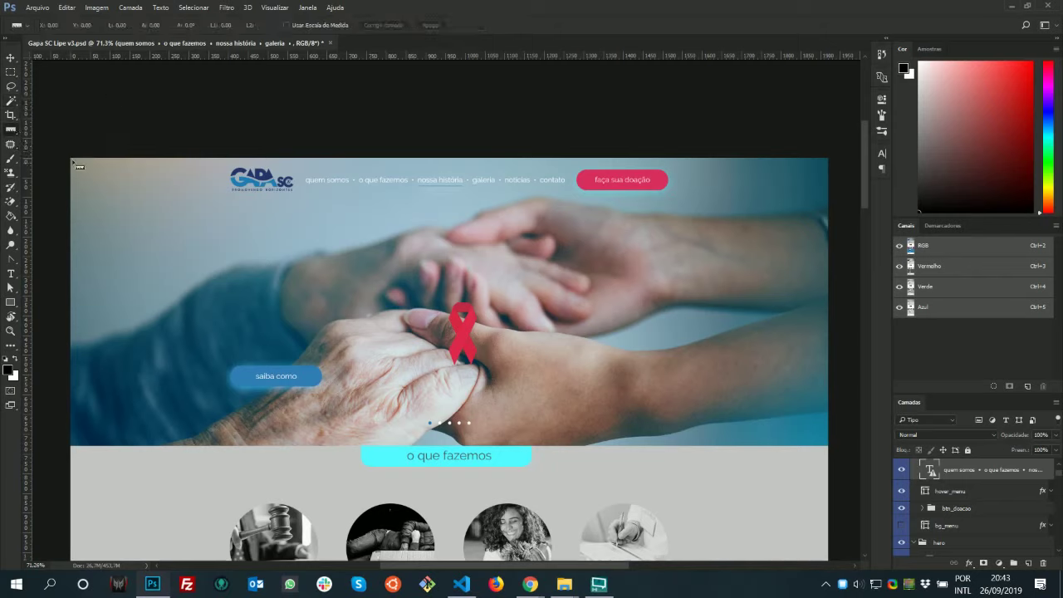
{"action": "left_click_drag", "start_coordinate": [70, 157], "coordinate": [830, 160]}
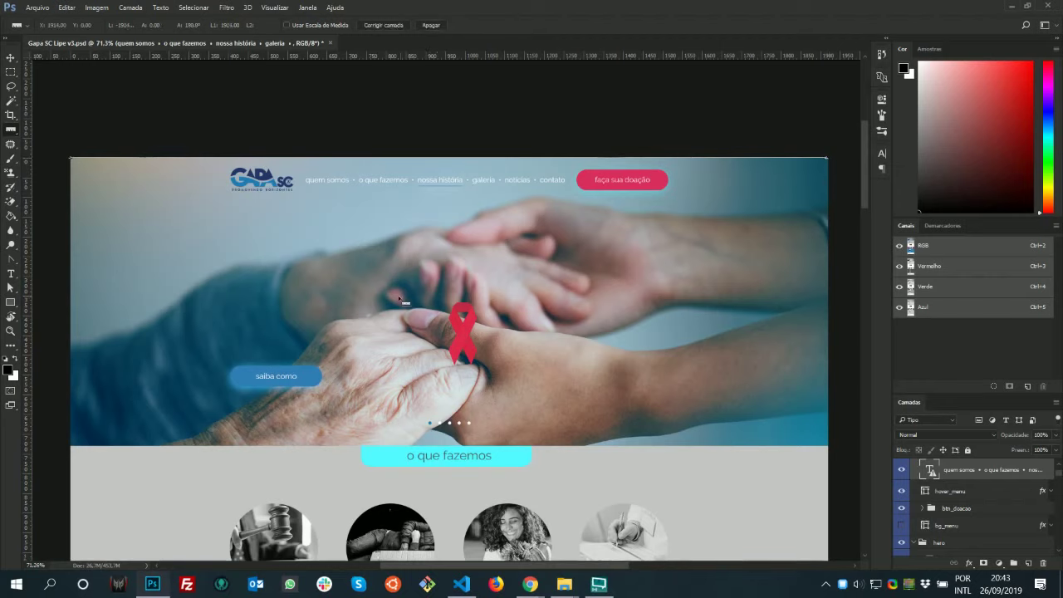
Quick-export the hero's luz layer as a PNG named bg-hero into the Gapa SC imagens folder
{"action": "left_click", "coordinate": [115, 266], "text": "ctrl"}
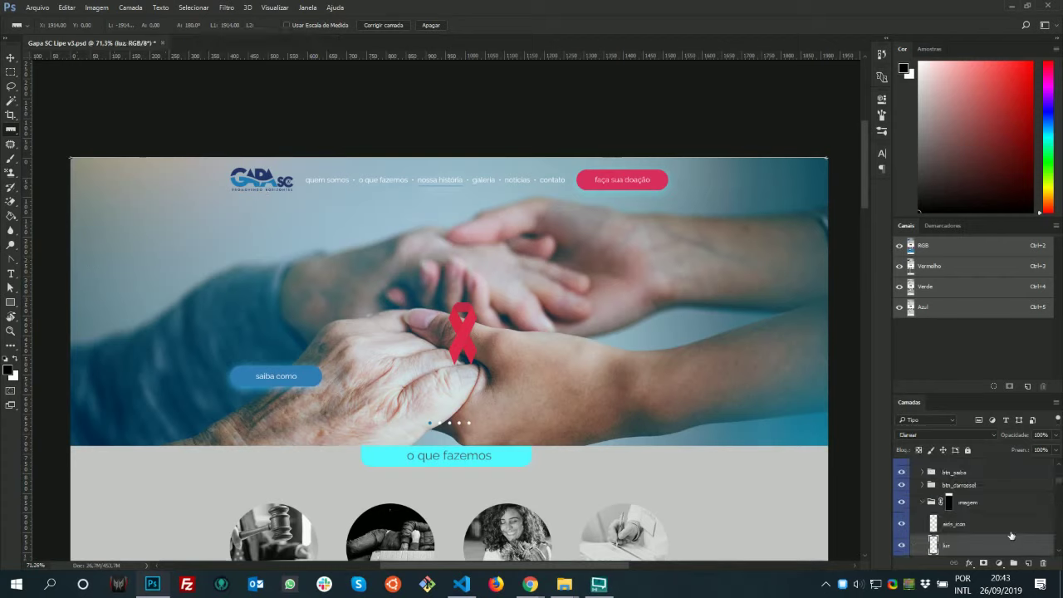
{"action": "right_click", "coordinate": [934, 547]}
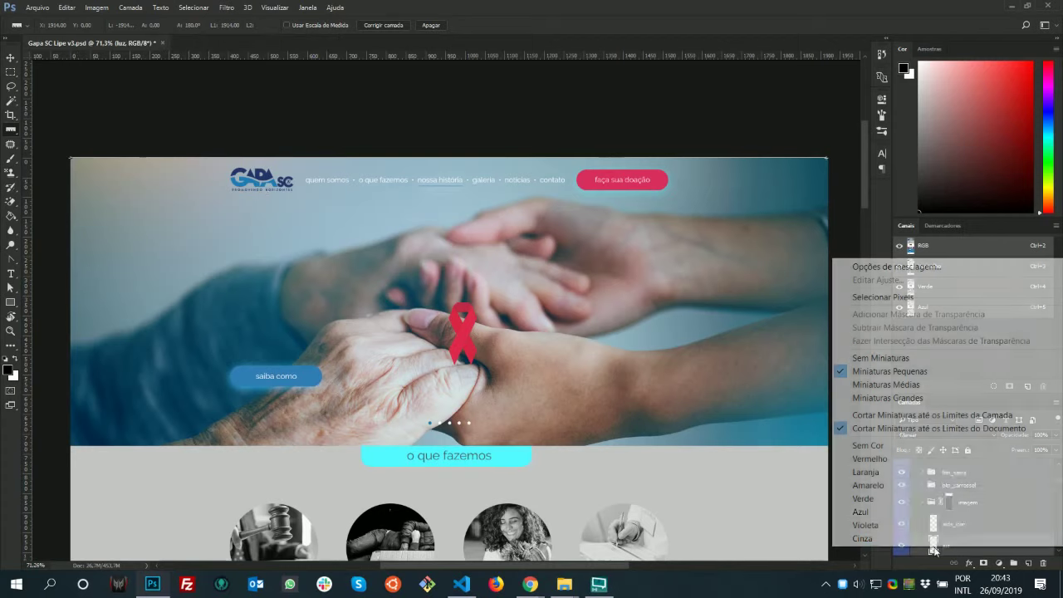
{"action": "left_click", "coordinate": [999, 553]}
{"action": "right_click", "coordinate": [999, 553]}
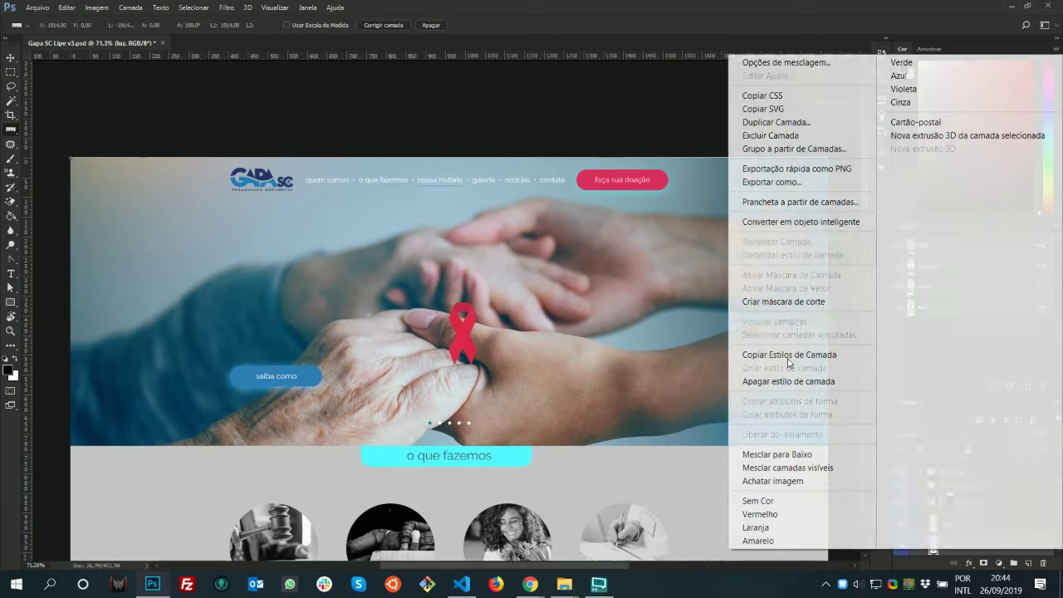
{"action": "left_click", "coordinate": [819, 170]}
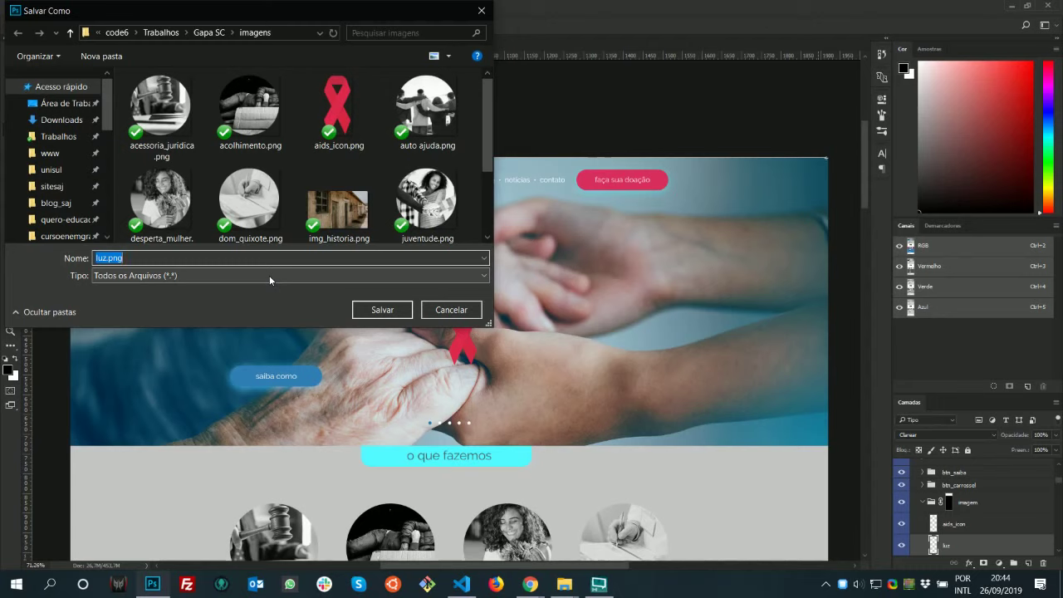
{"action": "type", "text": "bg-hero"}
{"action": "left_click", "coordinate": [382, 310]}
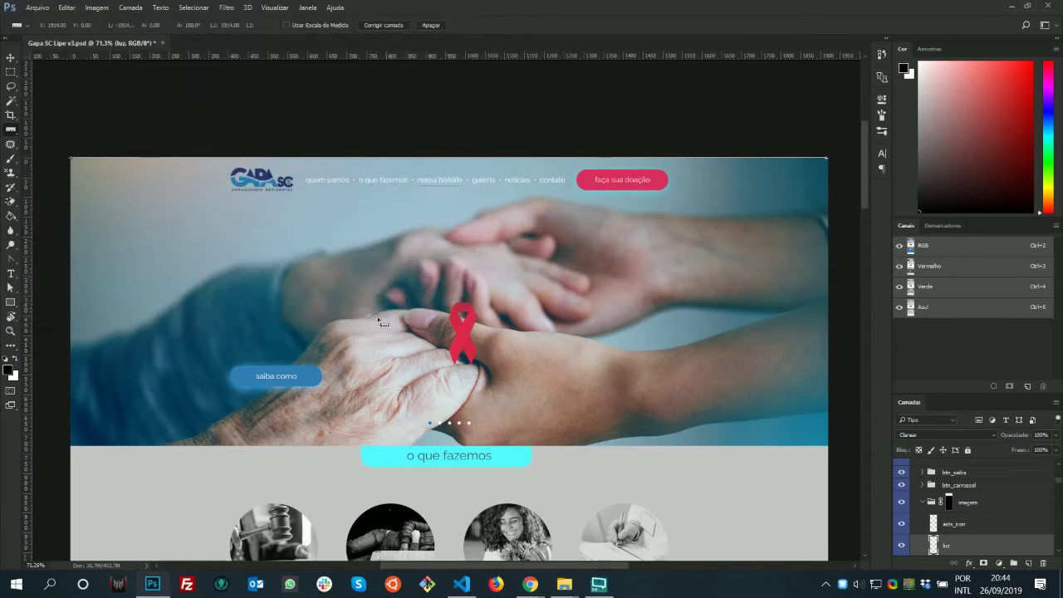
Return to the browser, open compressjpeg.com in a new tab and switch to its PNG compressor
{"action": "left_click", "coordinate": [1010, 7]}
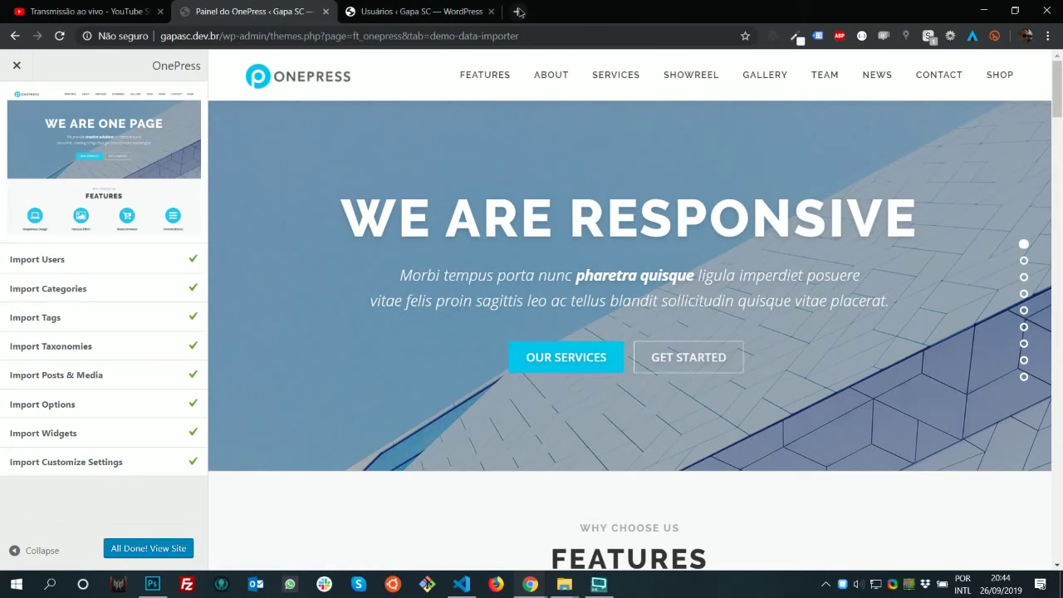
{"action": "left_click", "coordinate": [519, 11]}
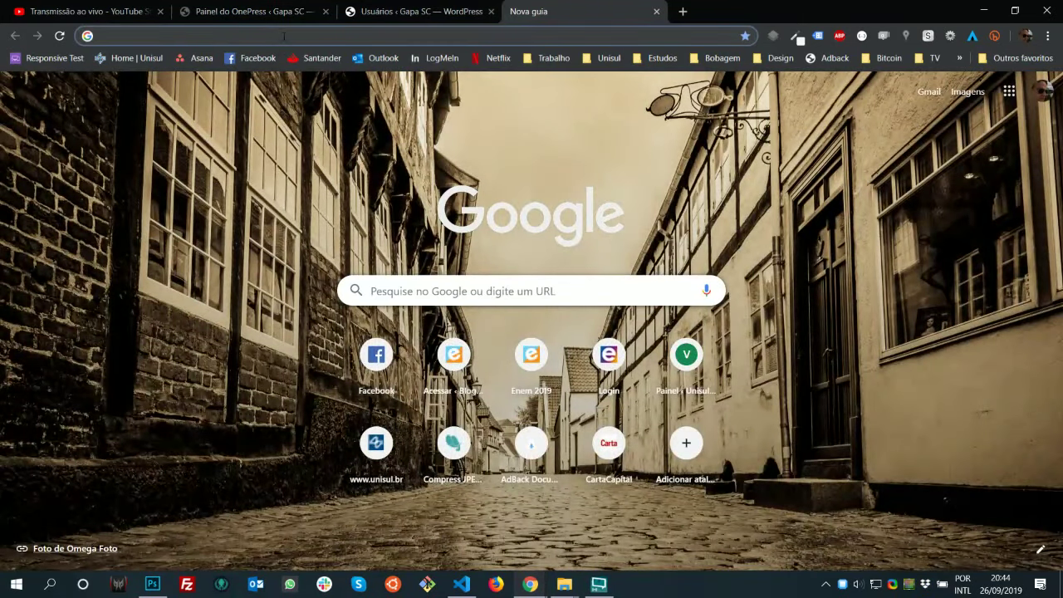
{"action": "type", "text": "compres"}
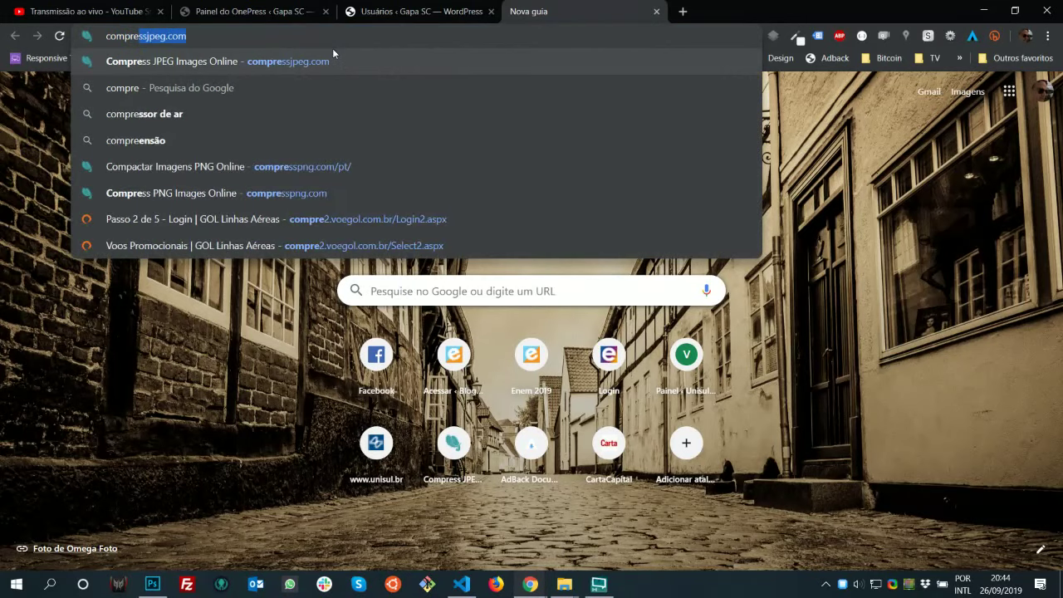
{"action": "key", "text": "Return"}
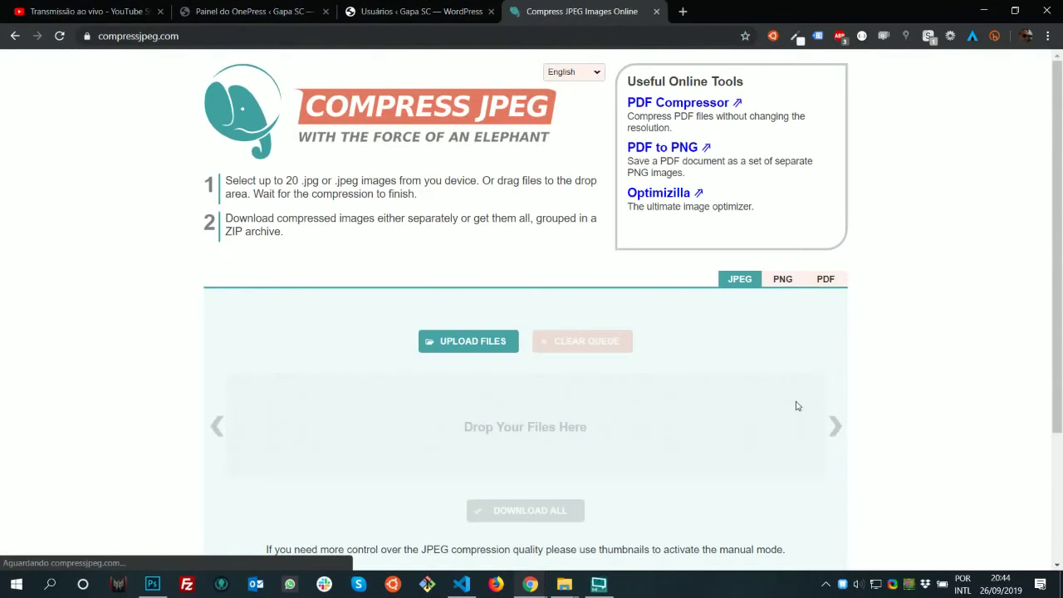
{"action": "left_click", "coordinate": [793, 287]}
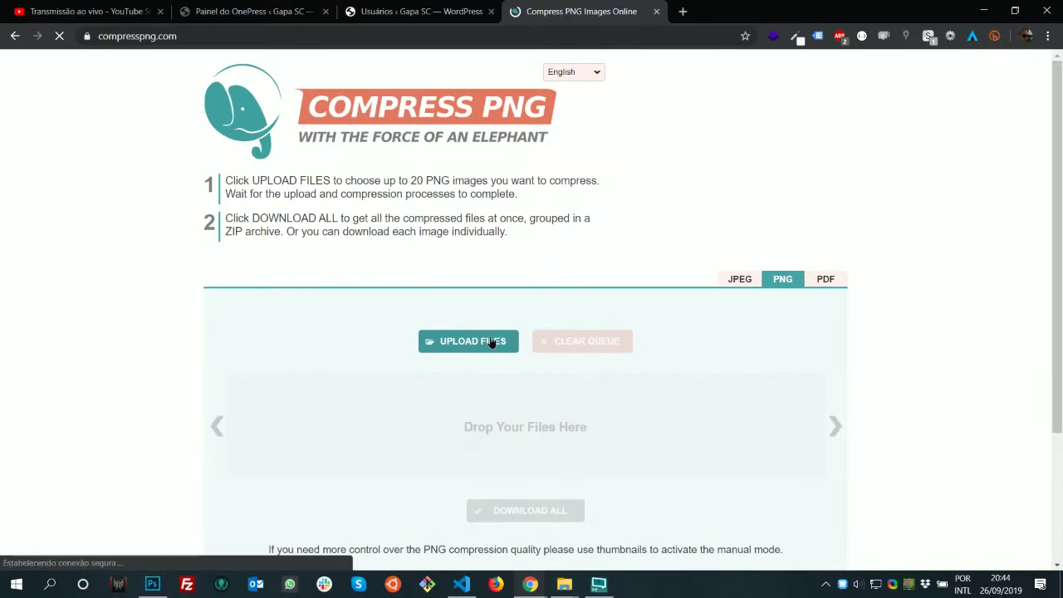
Start a file upload and point the file chooser to the Gapa SC imagens folder using the path copied from File Explorer
{"action": "left_click", "coordinate": [486, 341]}
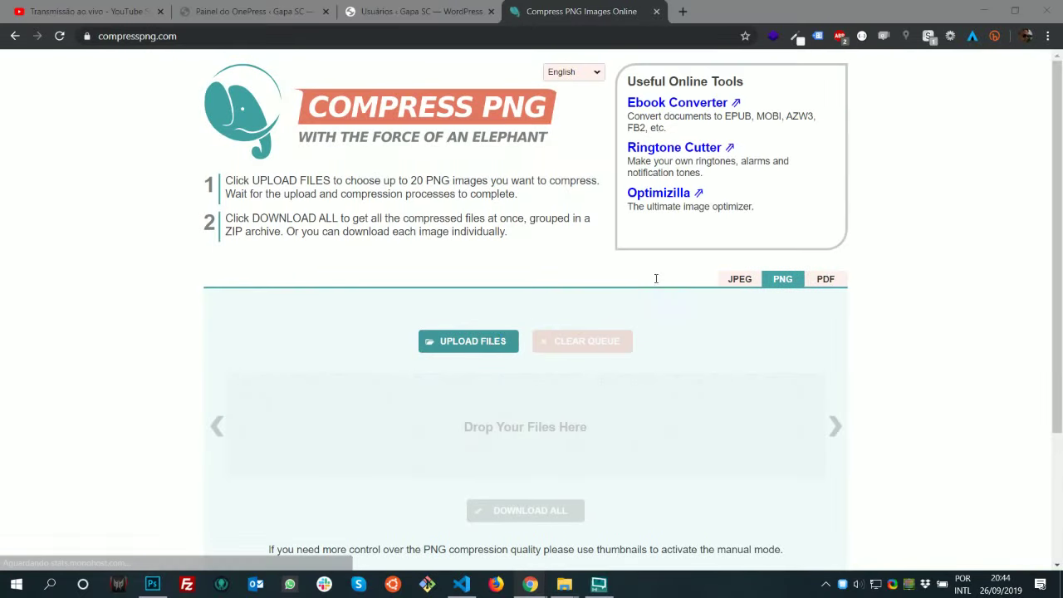
{"action": "left_click_drag", "start_coordinate": [154, 219], "coordinate": [150, 118]}
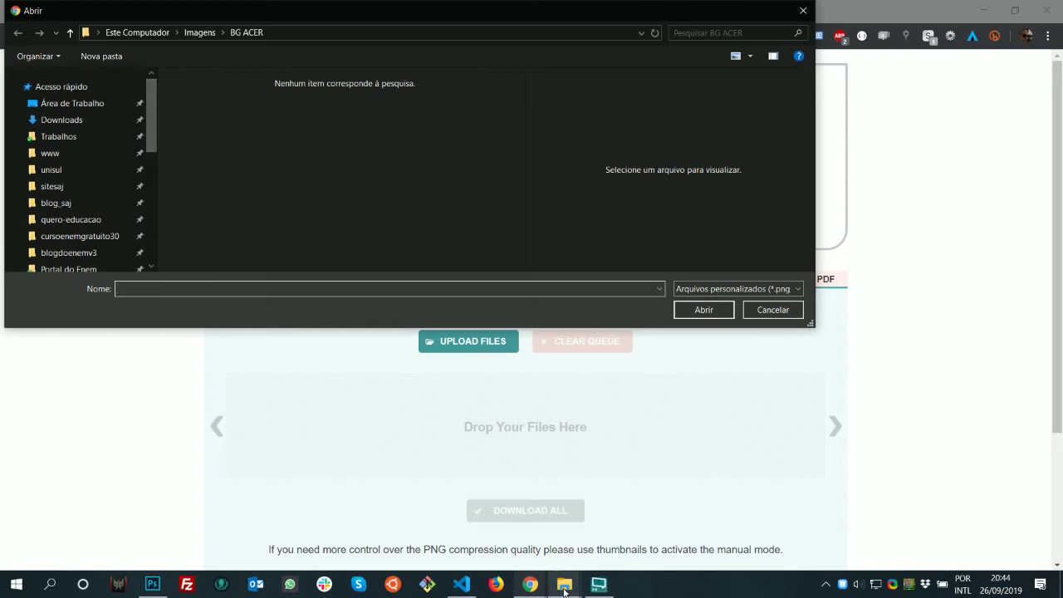
{"action": "mouse_move", "coordinate": [565, 584]}
{"action": "left_click", "coordinate": [492, 517]}
{"action": "left_click", "coordinate": [484, 164]}
{"action": "key", "text": "ctrl+c"}
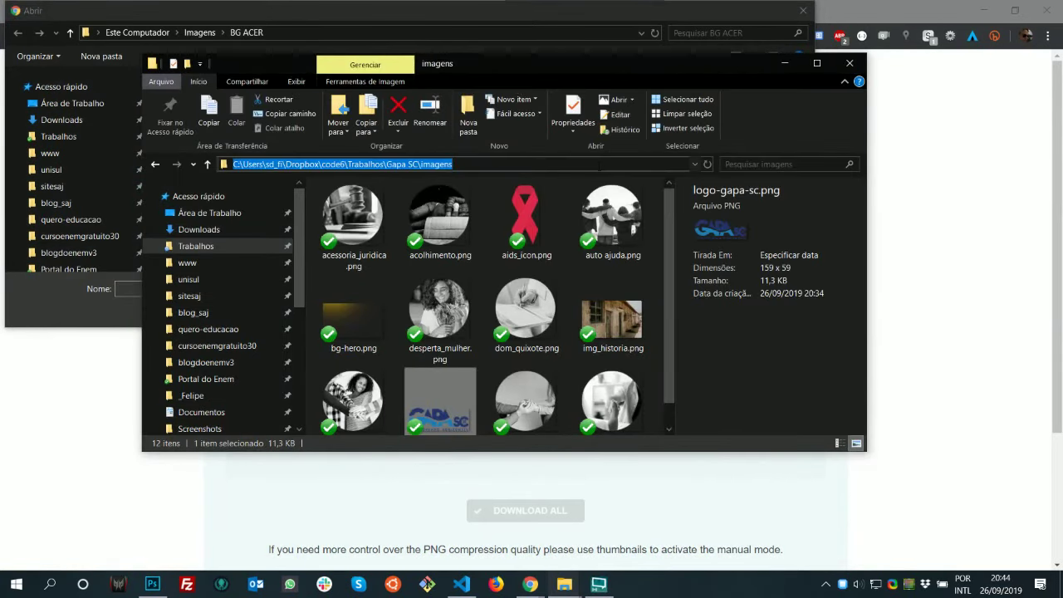
{"action": "key", "text": "alt+Tab"}
{"action": "key", "text": "alt+d"}
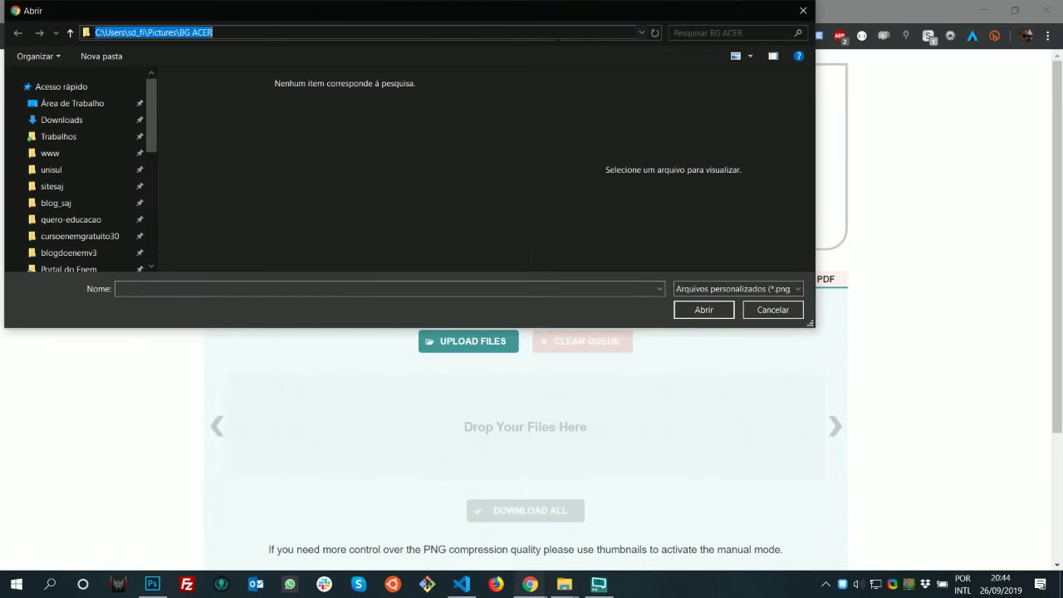
{"action": "key", "text": "ctrl+v"}
{"action": "key", "text": "Return"}
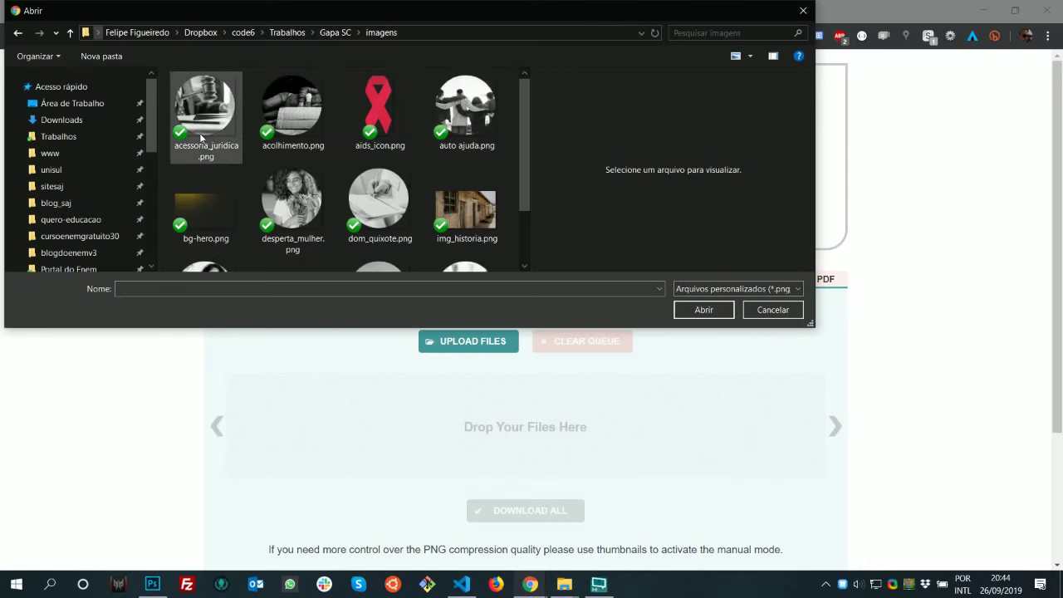
Upload all the PNG images from acessoria_juridica.png to renda.png for compression
{"action": "left_click", "coordinate": [172, 112]}
{"action": "scroll", "coordinate": [332, 166], "scroll_direction": "down", "scroll_amount": 1}
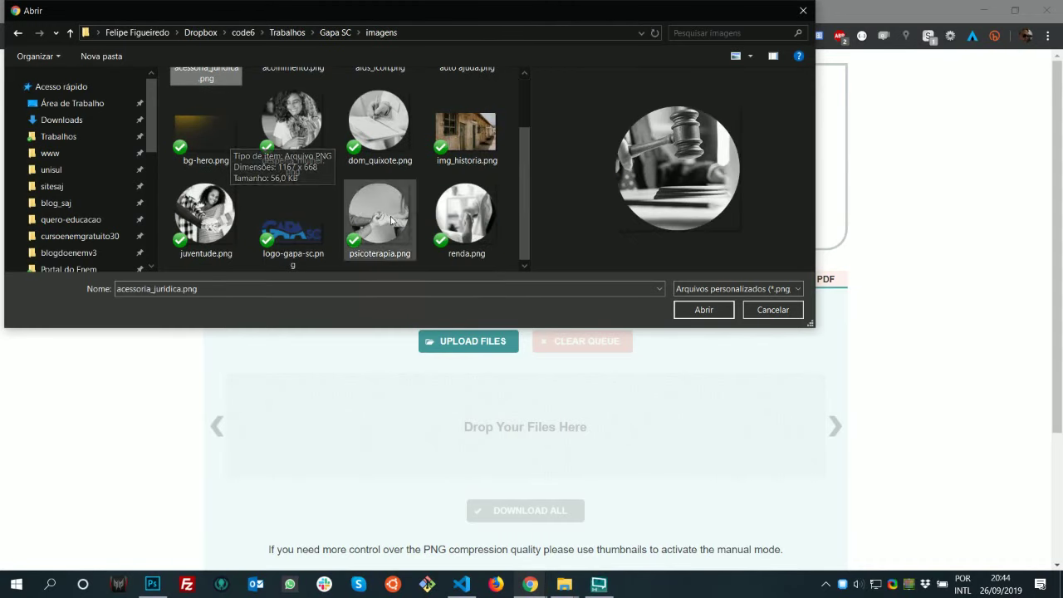
{"action": "left_click", "coordinate": [476, 236], "text": "shift"}
{"action": "left_click", "coordinate": [705, 310]}
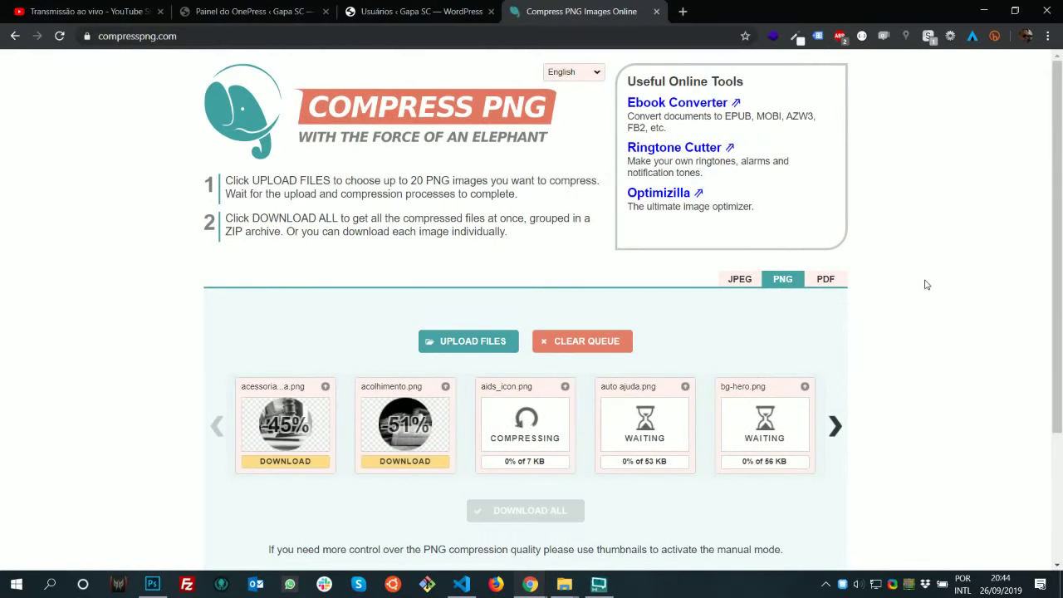
Go through the compression queue to its last images and download all compressed files as one ZIP archive
{"action": "scroll", "coordinate": [1055, 229], "scroll_direction": "down", "scroll_amount": 1}
{"action": "left_click_drag", "start_coordinate": [1055, 228], "coordinate": [1043, 295]}
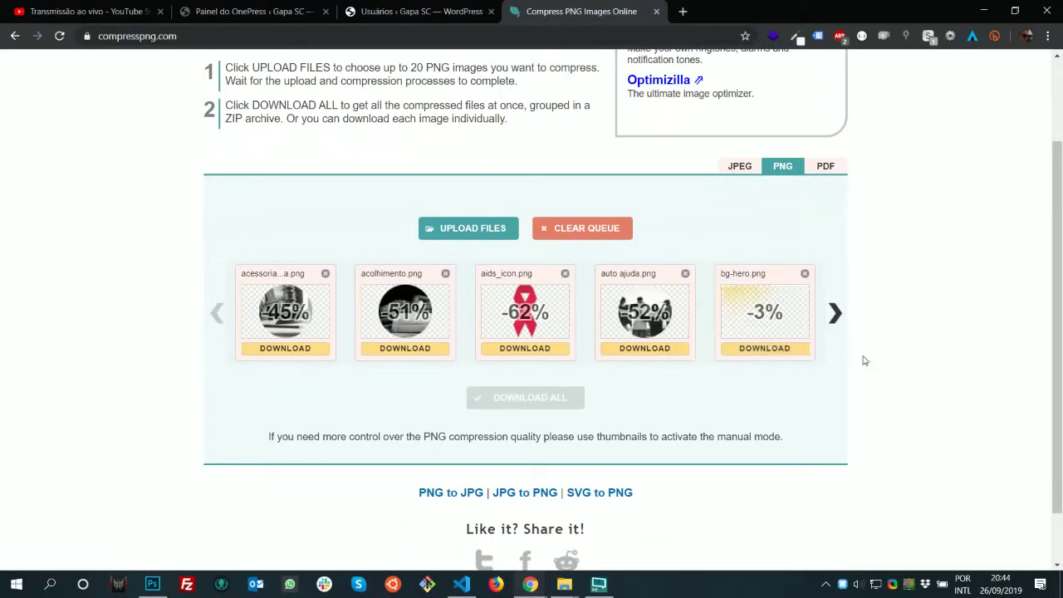
{"action": "left_click", "coordinate": [835, 315]}
{"action": "left_click", "coordinate": [836, 316]}
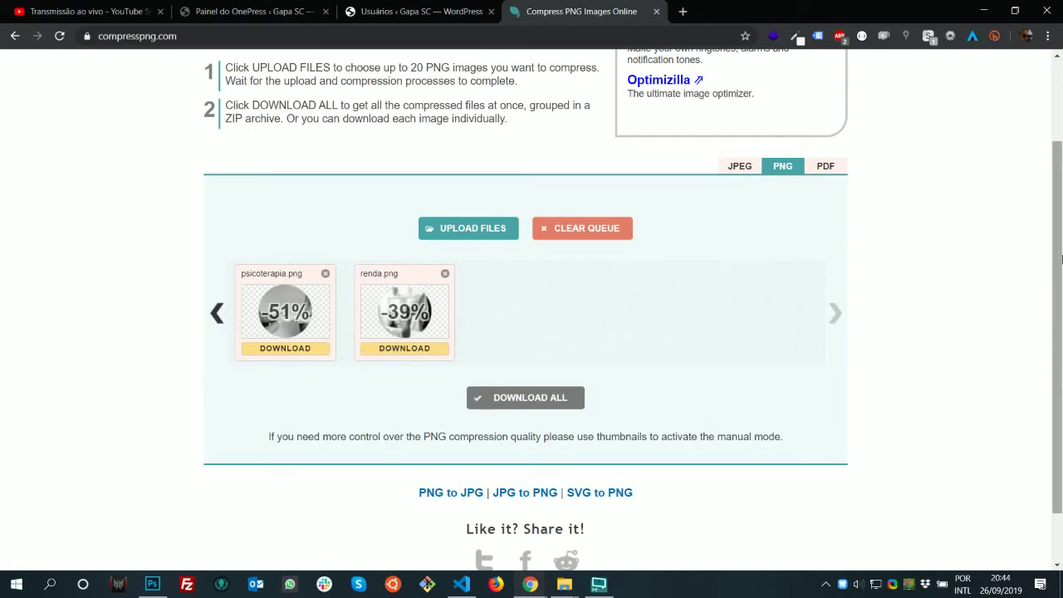
{"action": "scroll", "coordinate": [1060, 403], "scroll_direction": "down", "scroll_amount": 1}
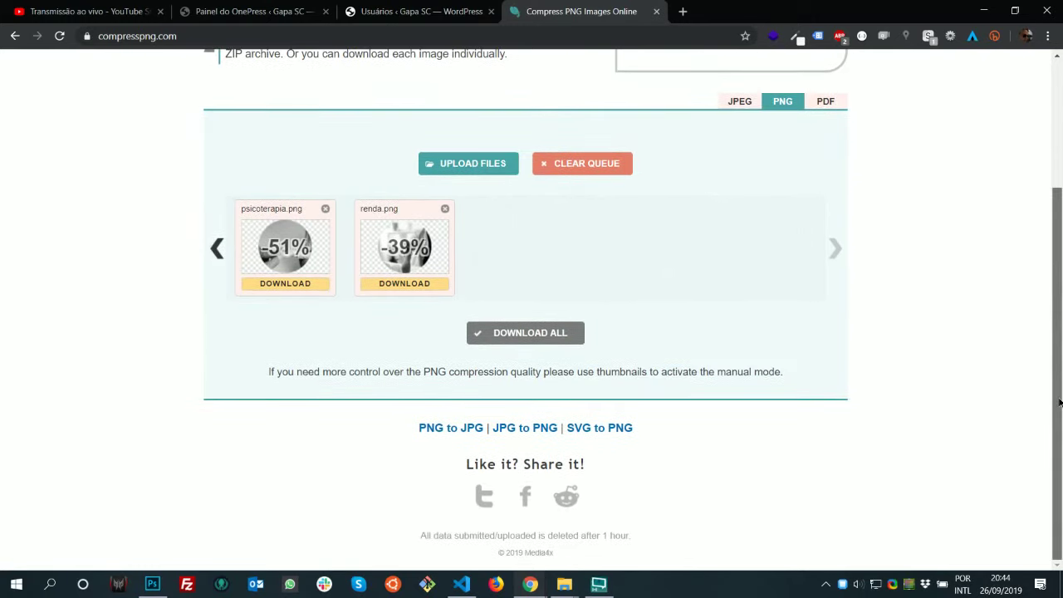
{"action": "left_click", "coordinate": [515, 334]}
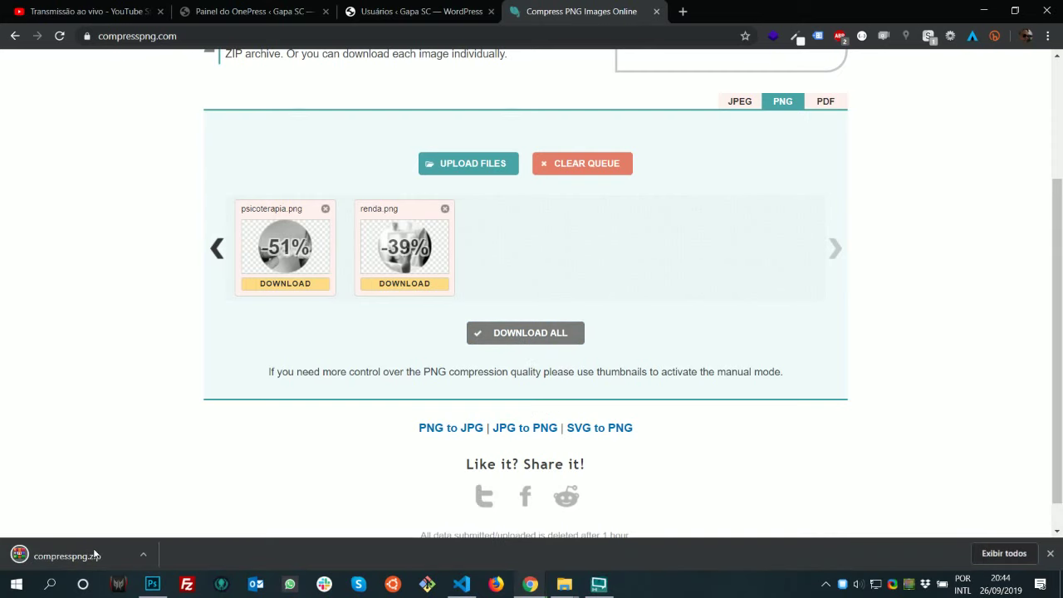
Open the downloaded compresspng.zip and select all the compressed PNG files in it
{"action": "left_click_drag", "start_coordinate": [323, 385], "coordinate": [263, 203]}
{"action": "left_click", "coordinate": [555, 276]}
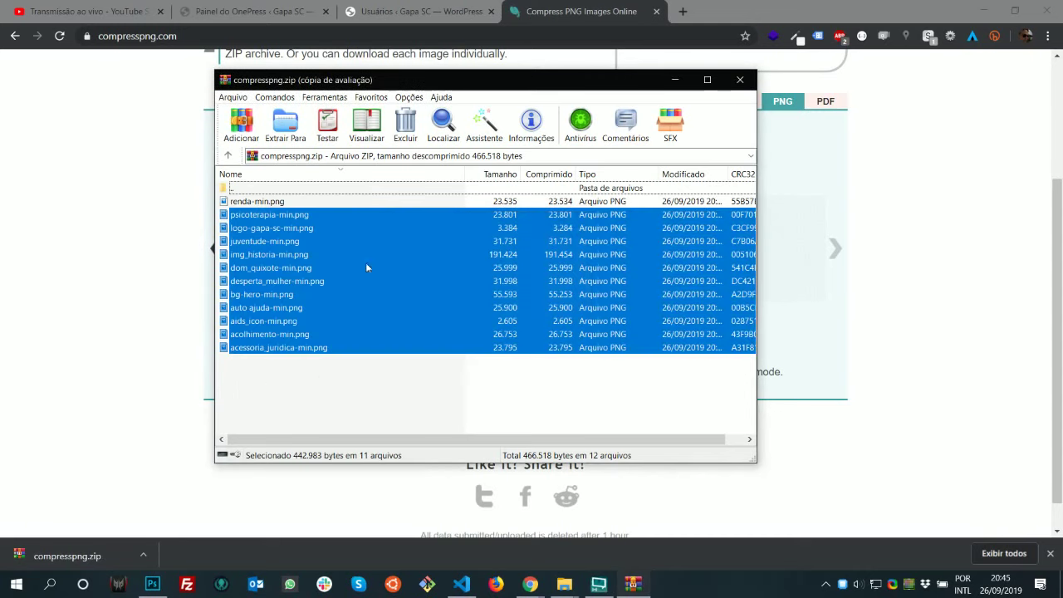
{"action": "left_click_drag", "start_coordinate": [365, 401], "coordinate": [263, 201]}
Switch to File Explorer and create a folder named COMPRESS inside the imagens folder
{"action": "mouse_move", "coordinate": [565, 584]}
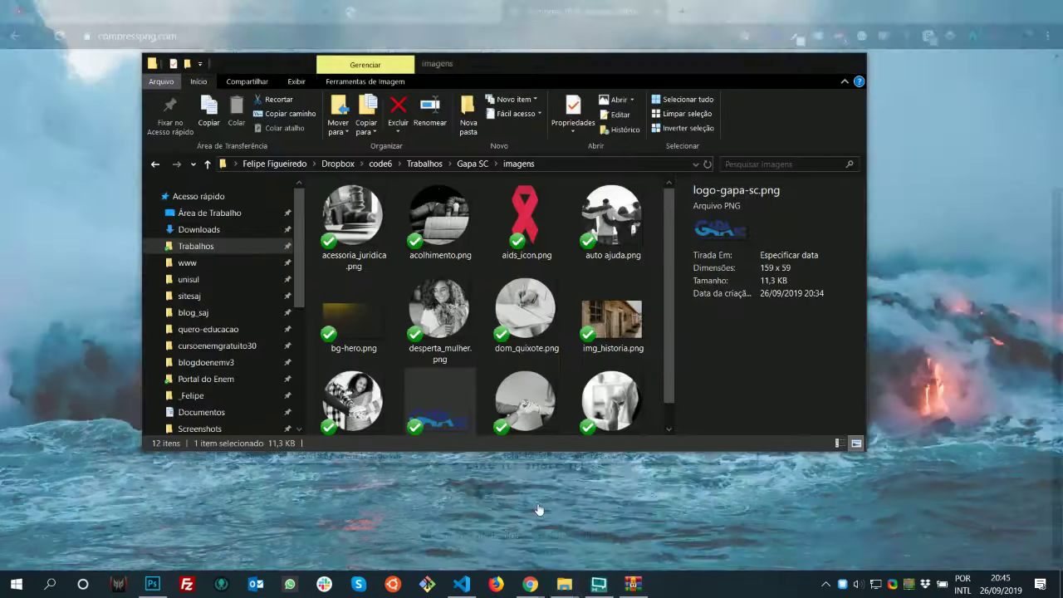
{"action": "left_click", "coordinate": [487, 532]}
{"action": "left_click", "coordinate": [441, 242]}
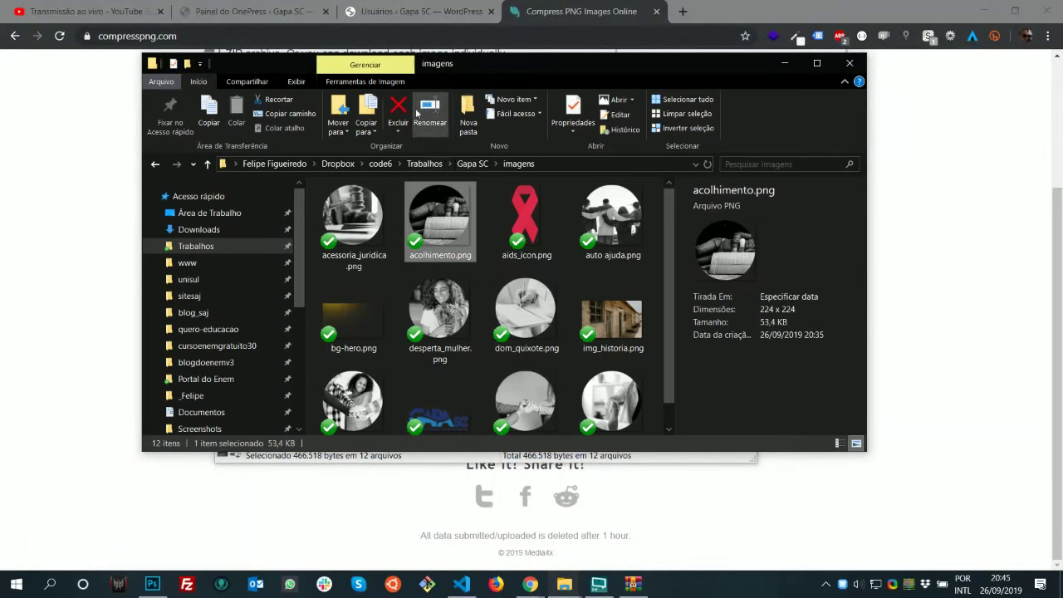
{"action": "left_click", "coordinate": [470, 108]}
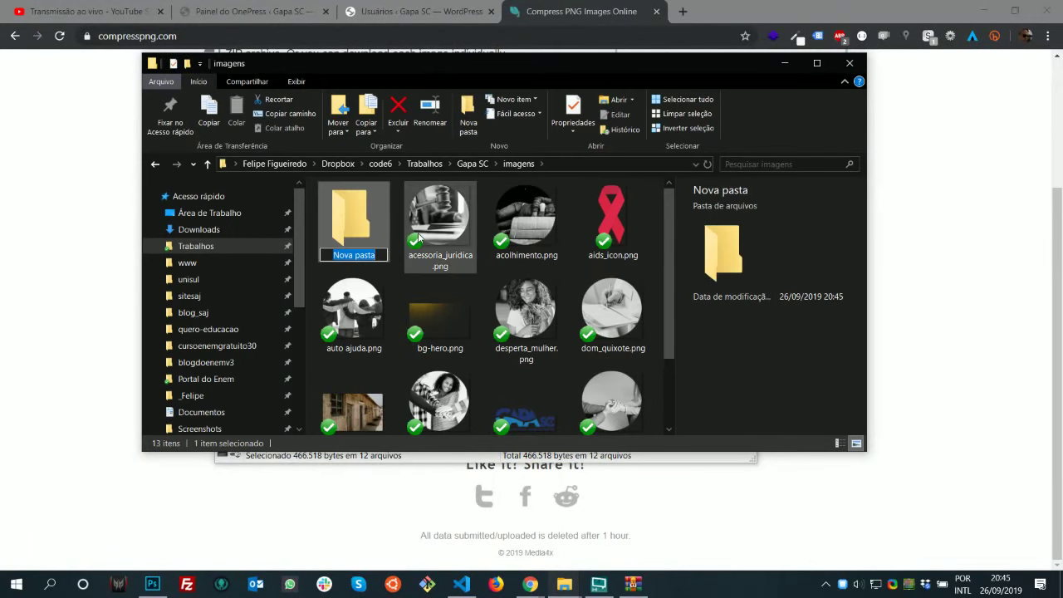
{"action": "type", "text": "COMPRESS"}
{"action": "key", "text": "Return"}
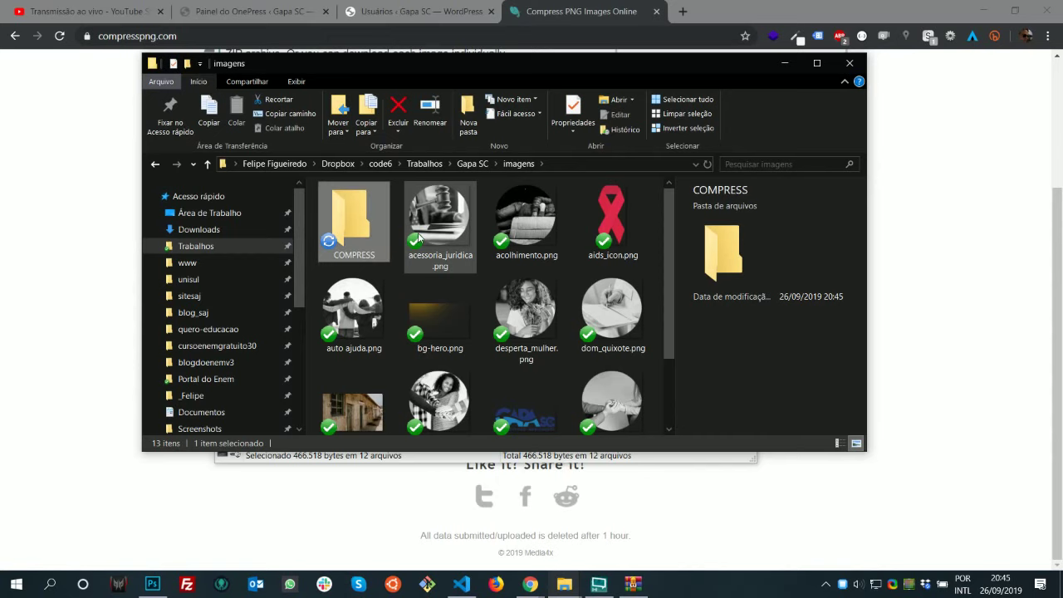
Extract the selected compressed images from compresspng.zip into the COMPRESS folder and close the archive
{"action": "double_click", "coordinate": [366, 224]}
{"action": "key", "text": "alt+Tab"}
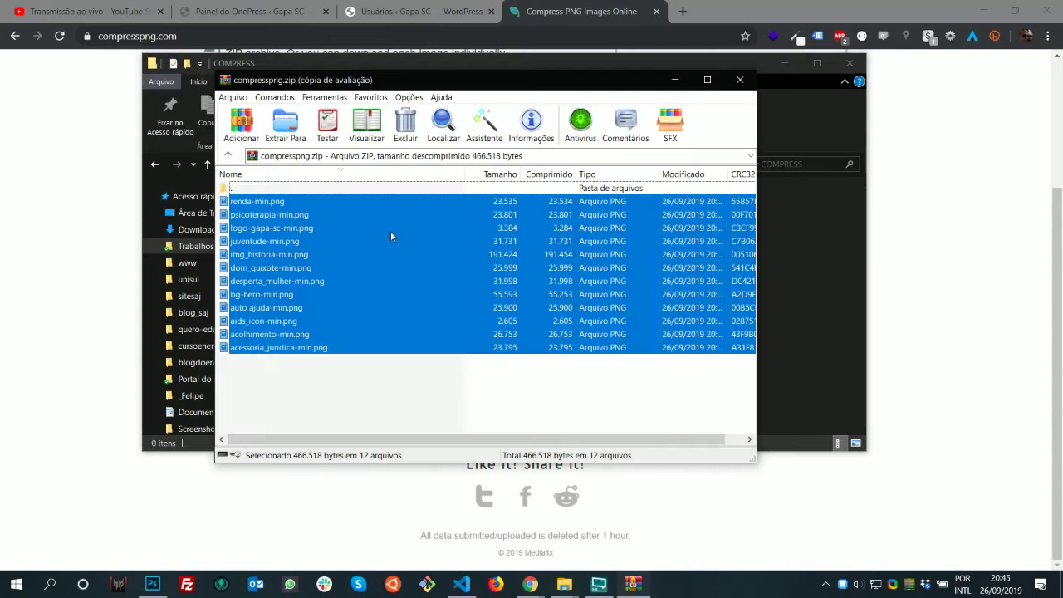
{"action": "left_click_drag", "start_coordinate": [381, 92], "coordinate": [633, 105]}
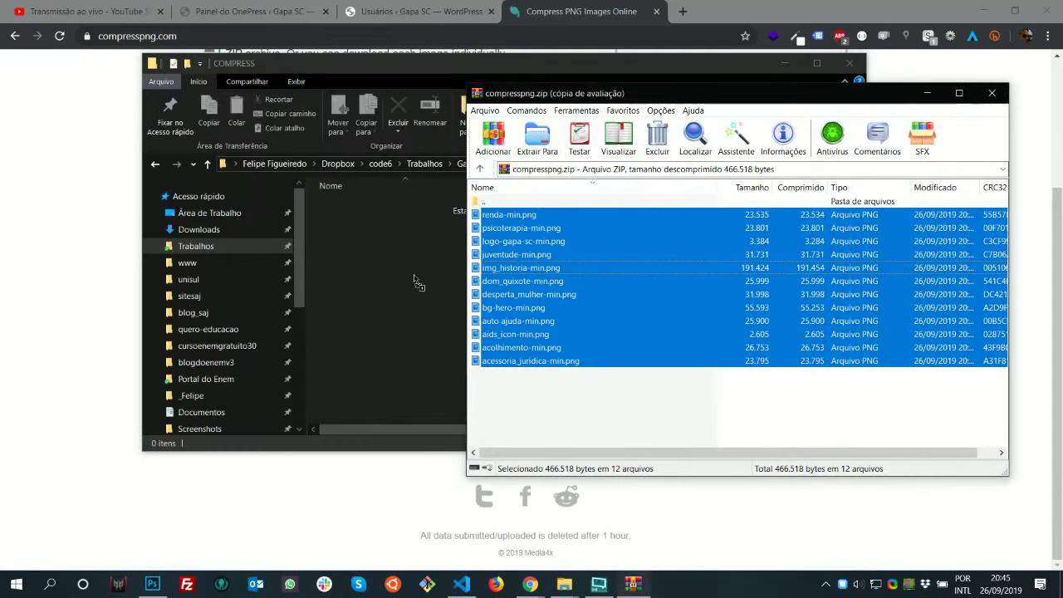
{"action": "left_click", "coordinate": [779, 188]}
{"action": "key", "text": "ctrl+v"}
{"action": "left_click", "coordinate": [956, 170]}
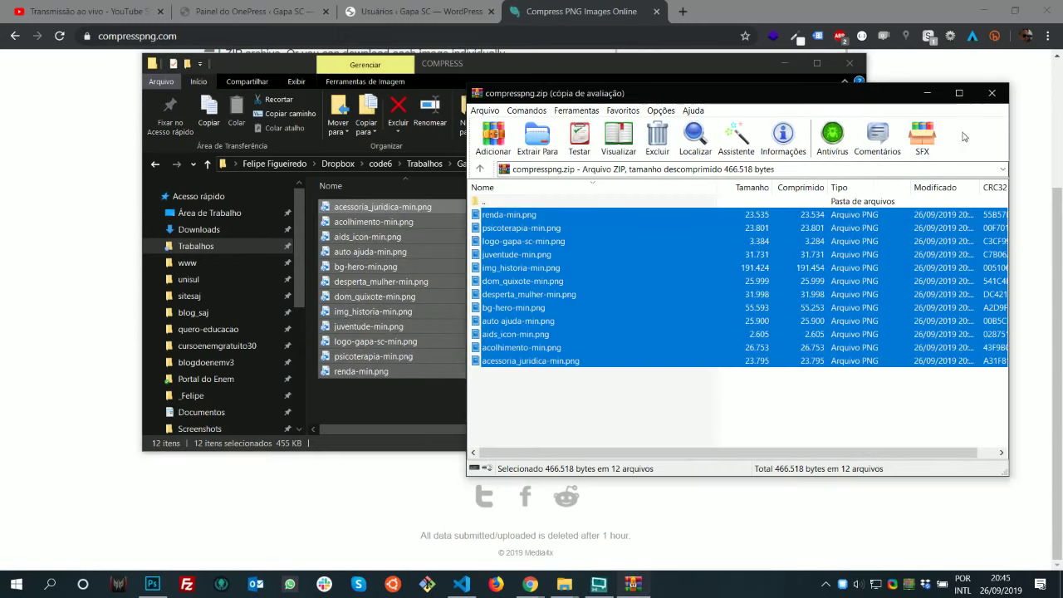
{"action": "left_click", "coordinate": [993, 95]}
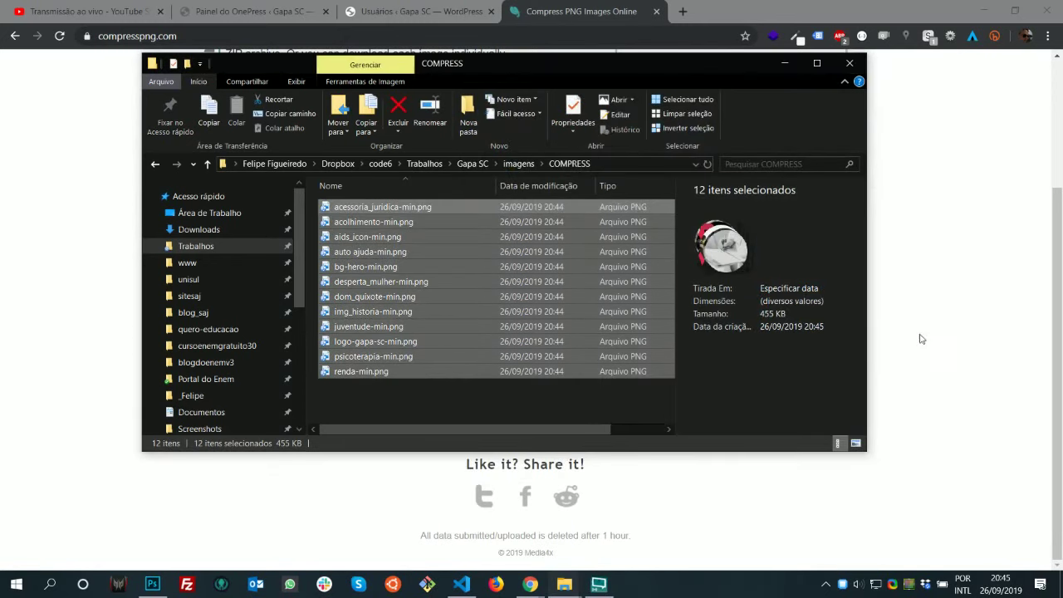
Check individual images in the COMPRESS folder, switch to Chrome, close the PNG compression page and exit the completed OnePress demo import
{"action": "left_click", "coordinate": [374, 267]}
{"action": "left_click", "coordinate": [396, 297]}
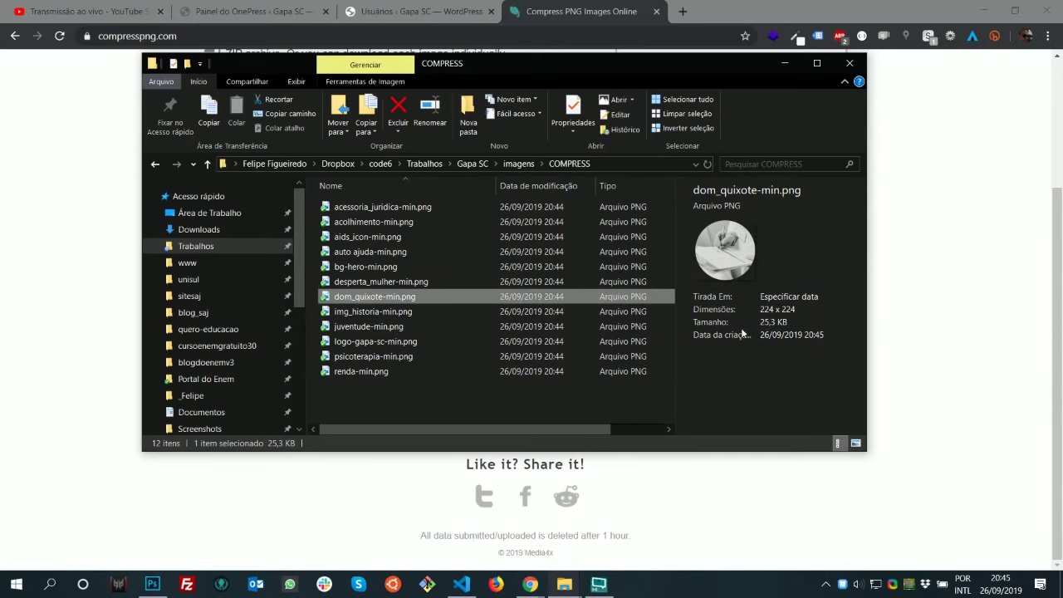
{"action": "left_click", "coordinate": [582, 15]}
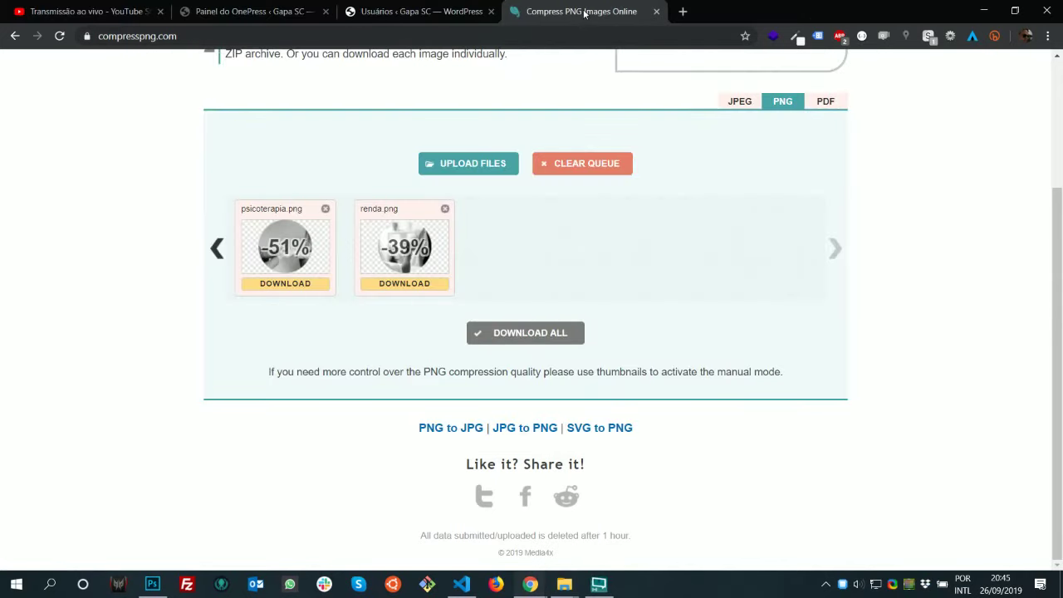
{"action": "middle_click", "coordinate": [587, 15]}
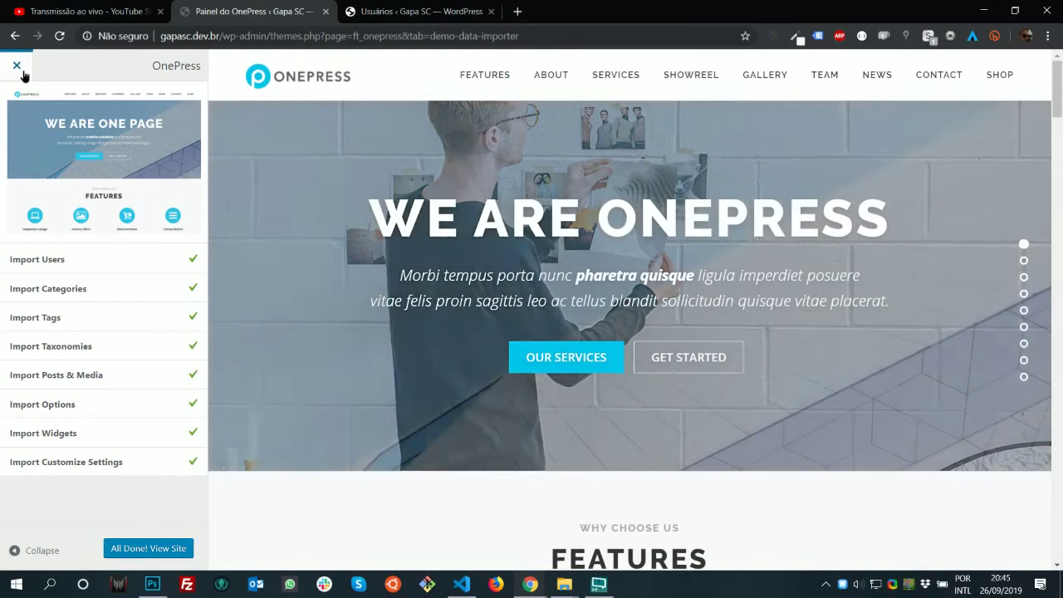
{"action": "left_click", "coordinate": [16, 66]}
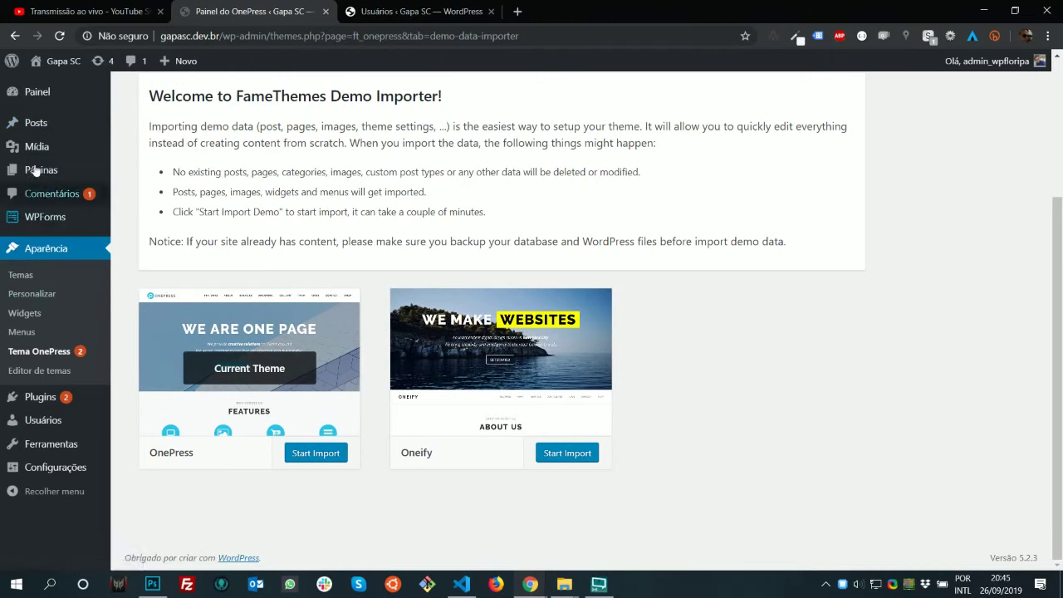
Open the OnePress theme page and examine its recommended actions, including the source themes offered for copying settings to the child theme
{"action": "mouse_move", "coordinate": [41, 158]}
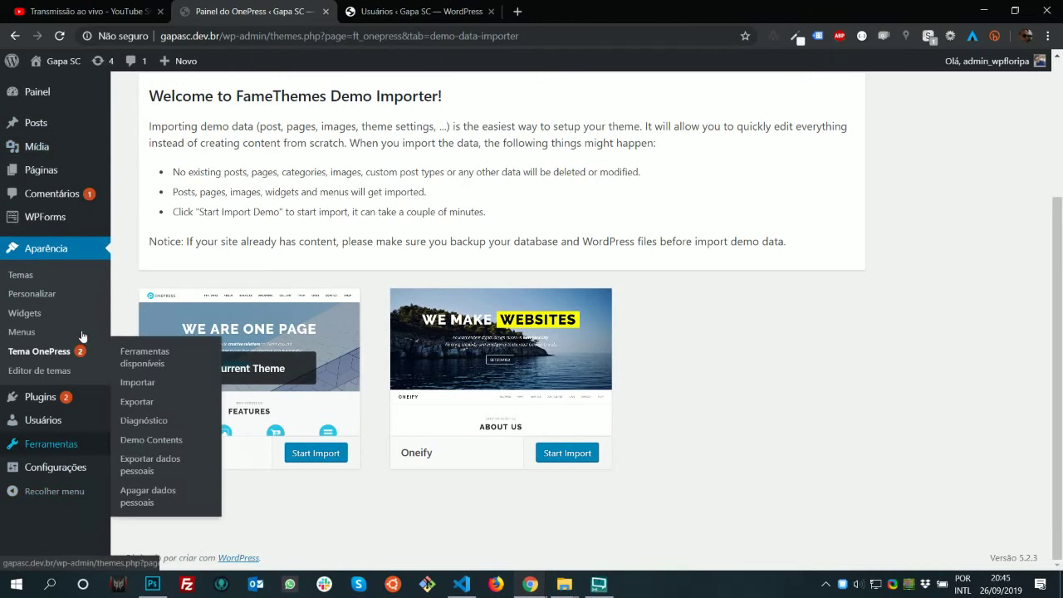
{"action": "left_click", "coordinate": [46, 358]}
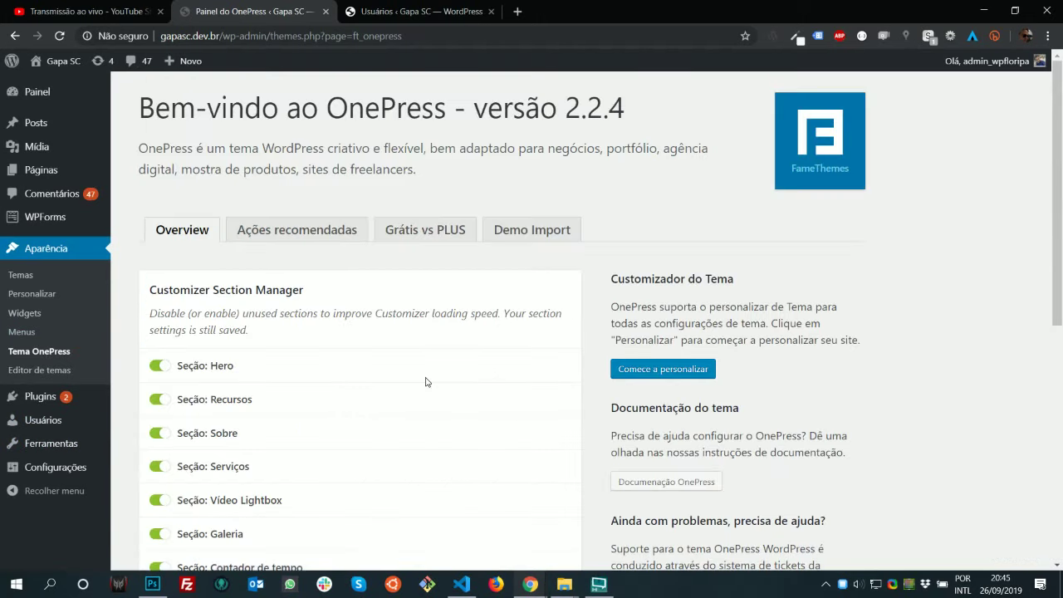
{"action": "scroll", "coordinate": [411, 370], "scroll_direction": "down", "scroll_amount": 1}
{"action": "scroll", "coordinate": [396, 358], "scroll_direction": "up", "scroll_amount": 1}
{"action": "left_click", "coordinate": [299, 231]}
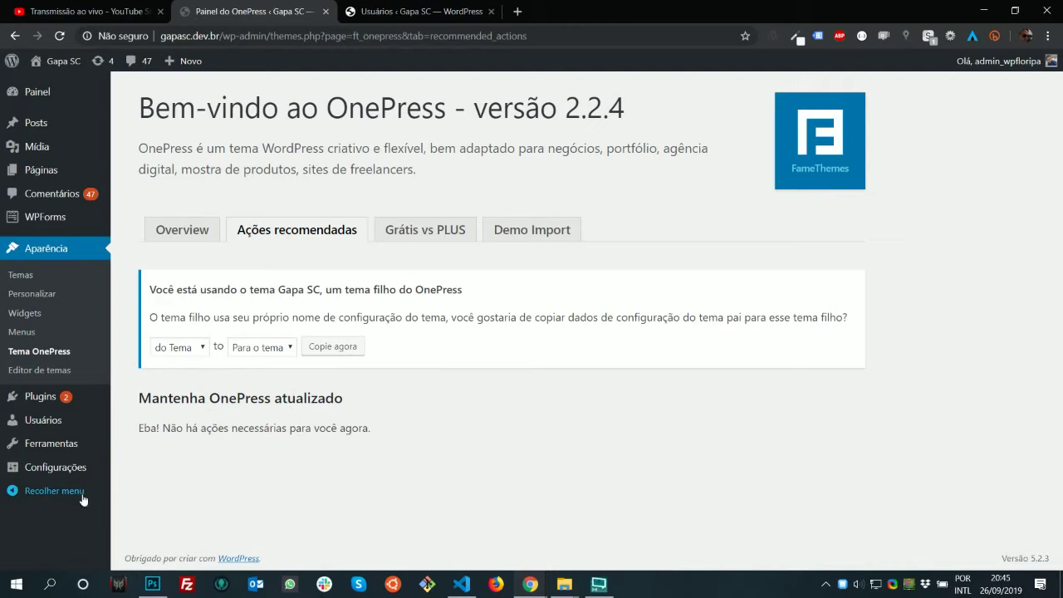
{"action": "left_click", "coordinate": [188, 349]}
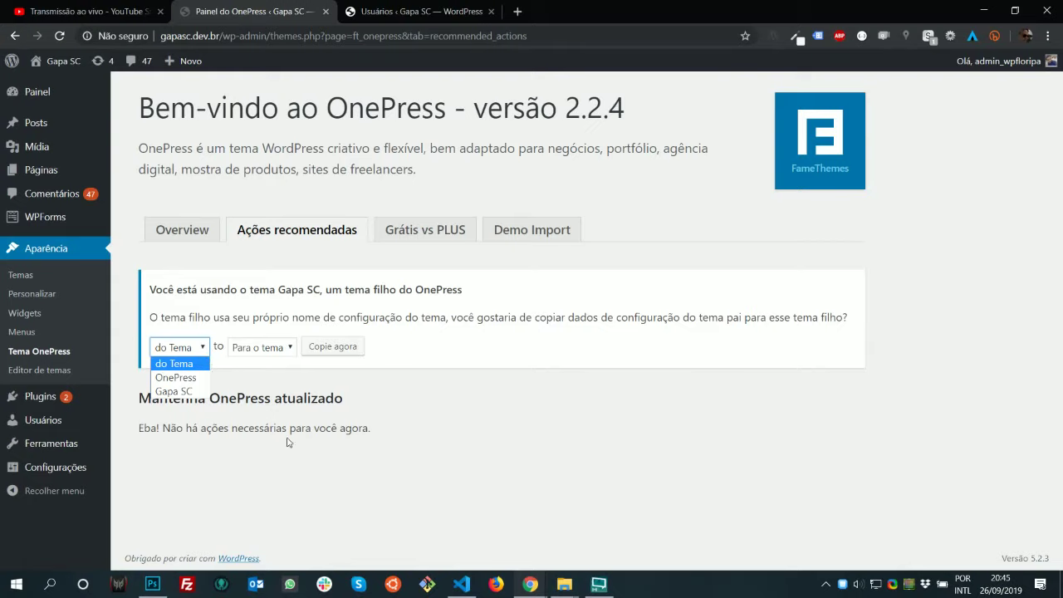
{"action": "left_click_drag", "start_coordinate": [272, 428], "coordinate": [282, 428]}
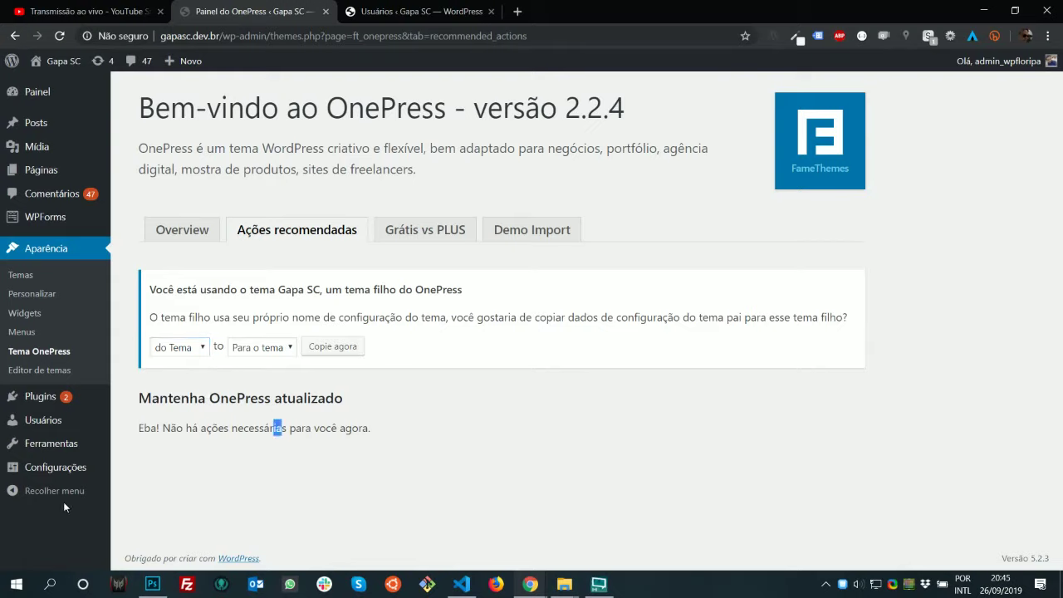
List all pages of the site and view the Home page marked as Página principal in a new tab
{"action": "mouse_move", "coordinate": [33, 448]}
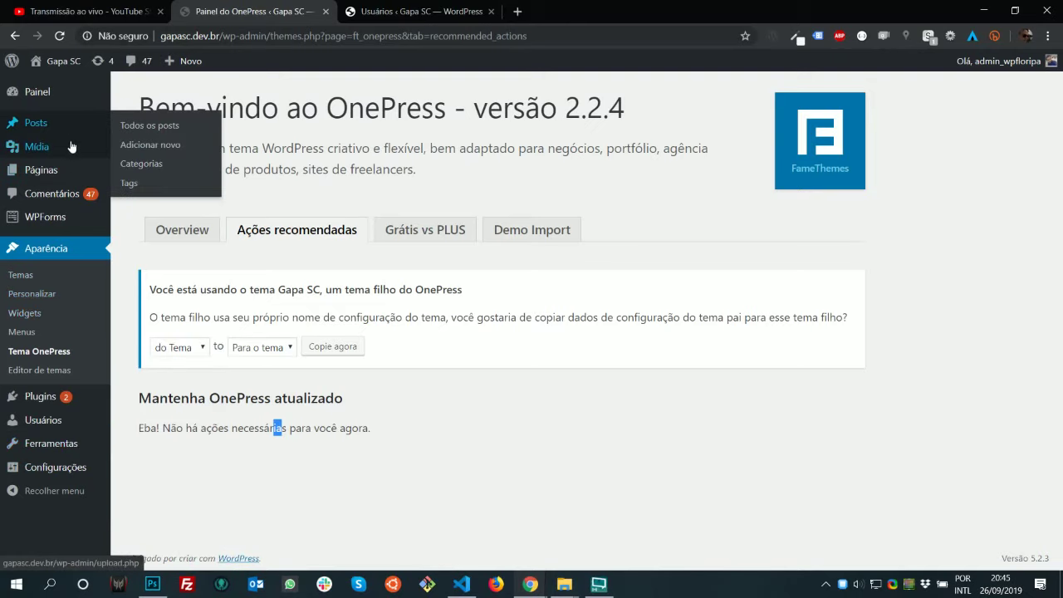
{"action": "mouse_move", "coordinate": [87, 174]}
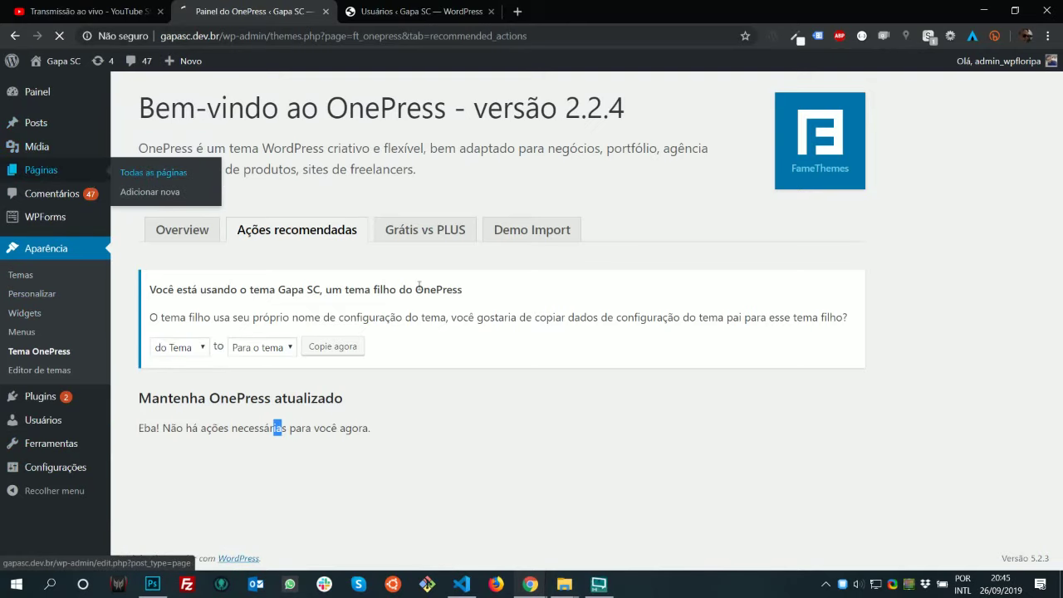
{"action": "scroll", "coordinate": [196, 187], "scroll_direction": "down", "scroll_amount": 1}
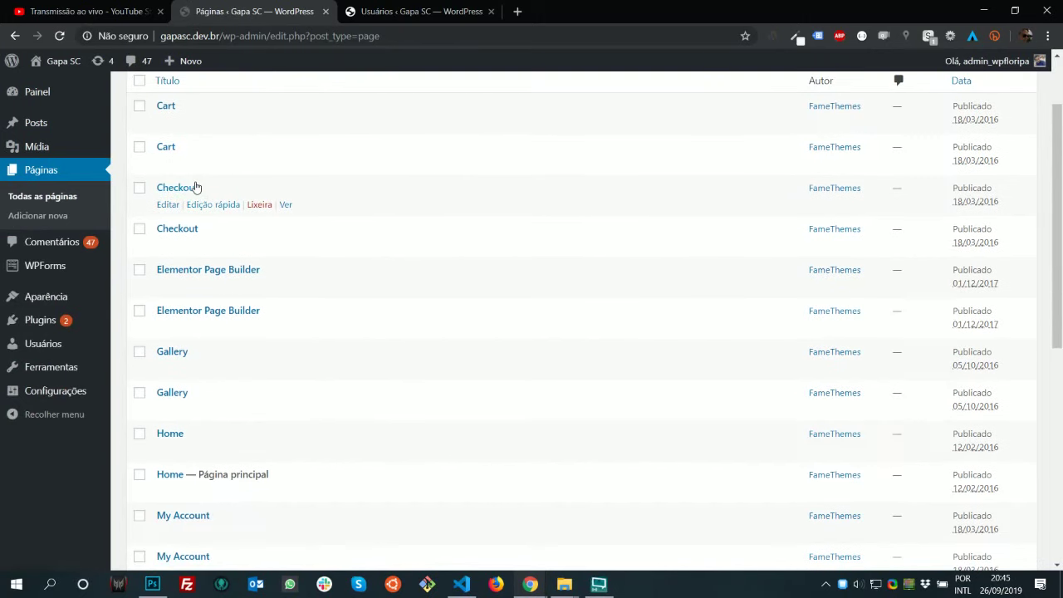
{"action": "left_click", "coordinate": [285, 492]}
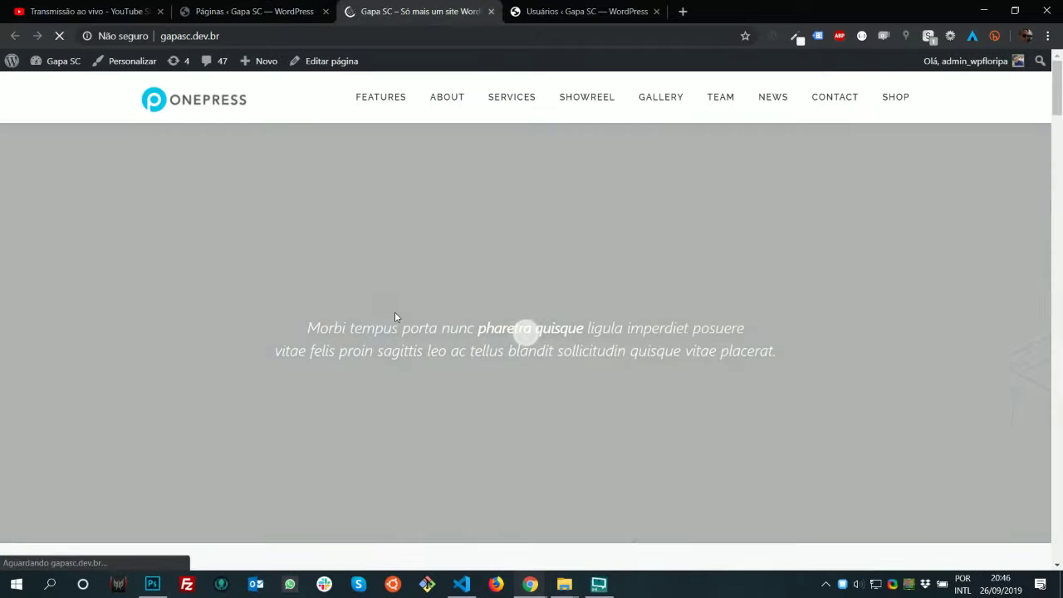
{"action": "scroll", "coordinate": [625, 320], "scroll_direction": "down", "scroll_amount": 4}
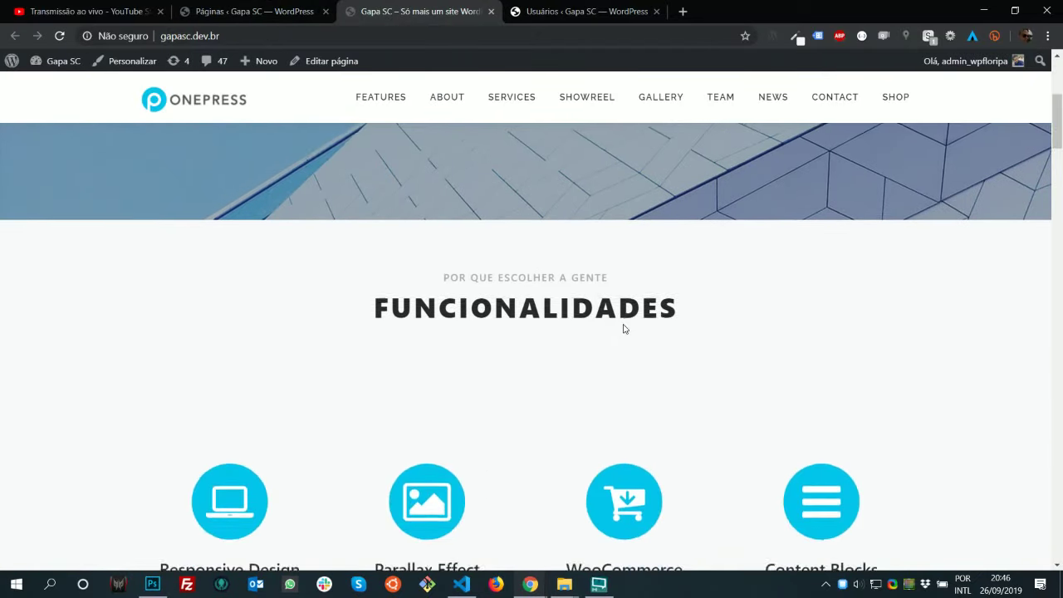
{"action": "scroll", "coordinate": [624, 329], "scroll_direction": "down", "scroll_amount": 3}
Look through the rest of the pages list and return to the hero area of the site's home page
{"action": "key", "text": "ctrl+Page_Up"}
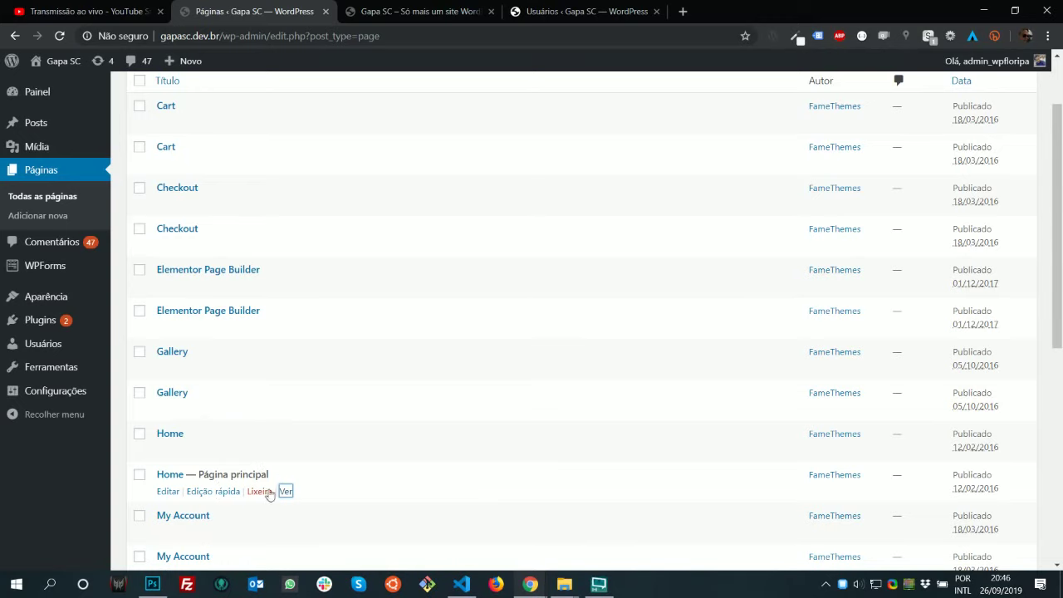
{"action": "scroll", "coordinate": [307, 478], "scroll_direction": "down", "scroll_amount": 2}
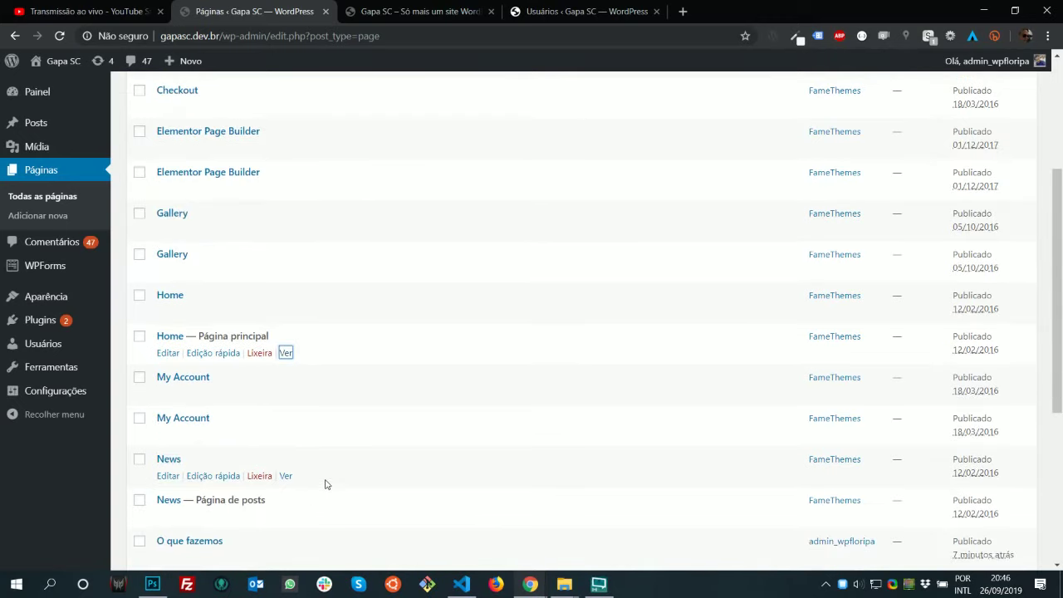
{"action": "left_click", "coordinate": [419, 11]}
{"action": "scroll", "coordinate": [542, 370], "scroll_direction": "up", "scroll_amount": 3}
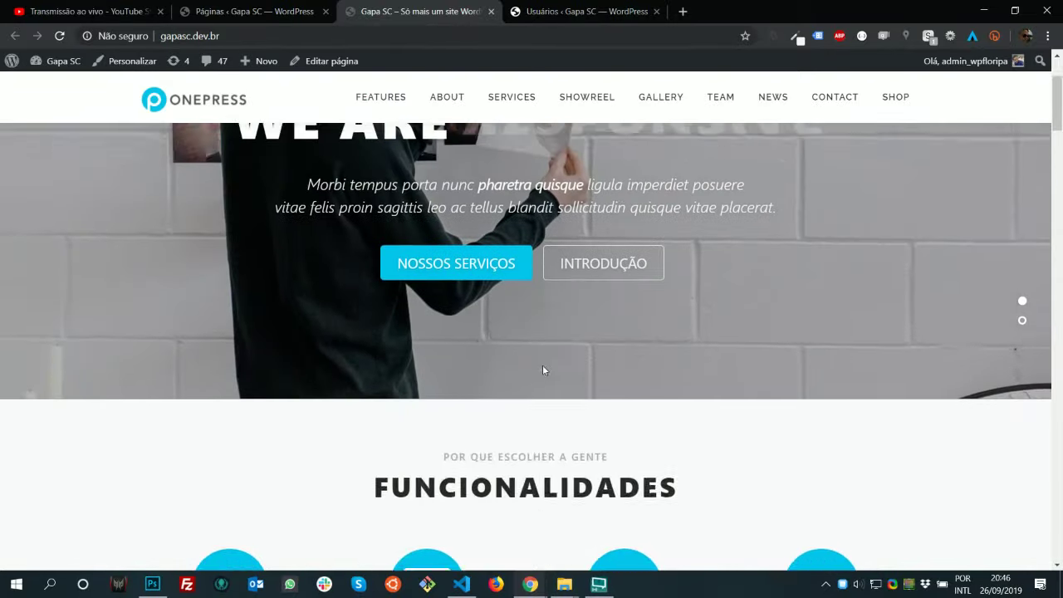
{"action": "scroll", "coordinate": [542, 371], "scroll_direction": "up", "scroll_amount": 2}
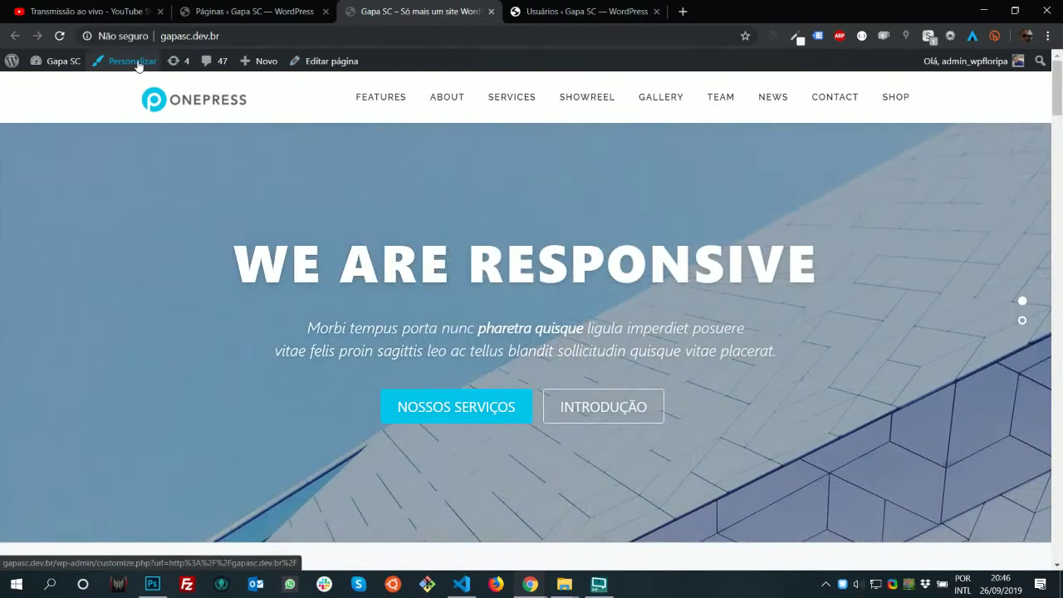
Open the home page in the theme customizer and remove the OnePress logo from Identidade do site
{"action": "left_click", "coordinate": [135, 62]}
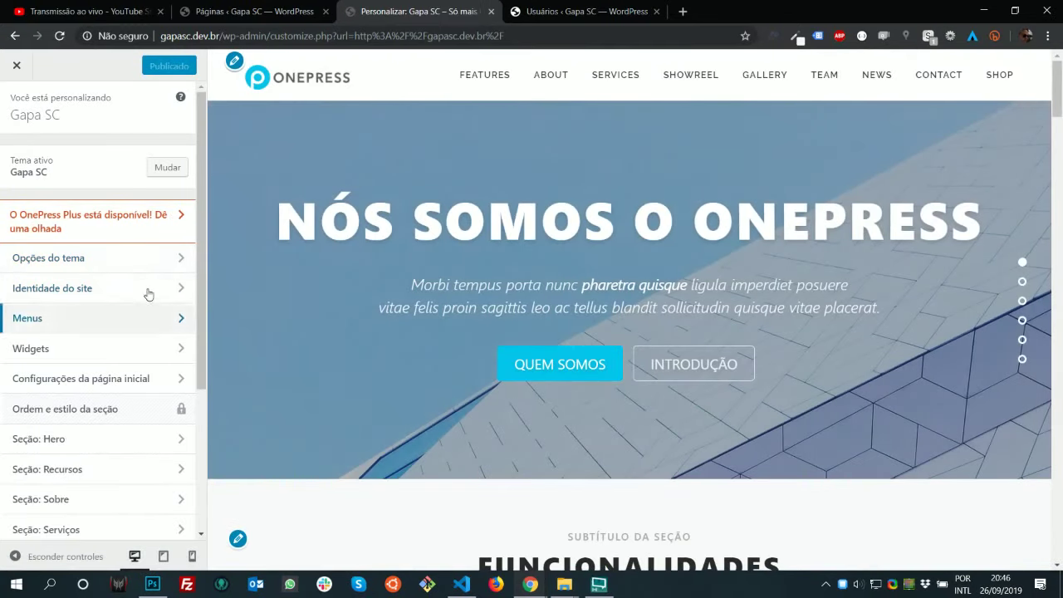
{"action": "left_click", "coordinate": [148, 294]}
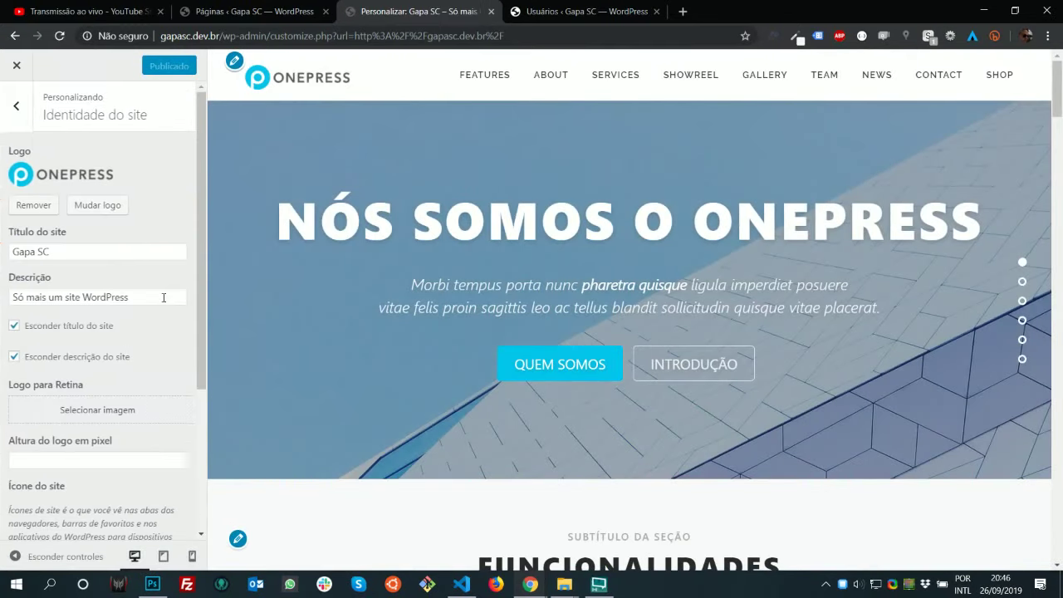
{"action": "left_click", "coordinate": [24, 205]}
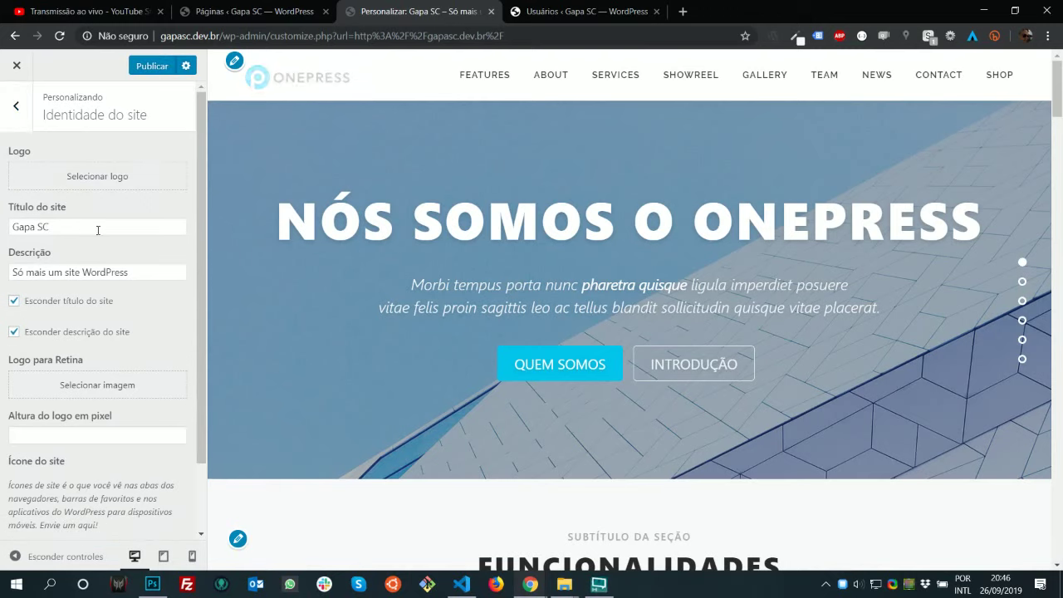
Upload logo-gapa-sc-min.png from the COMPRESS folder for the site logo and set its alternative text to "Logo Gapa Santa Catarina"
{"action": "left_click", "coordinate": [124, 183]}
{"action": "left_click", "coordinate": [66, 117]}
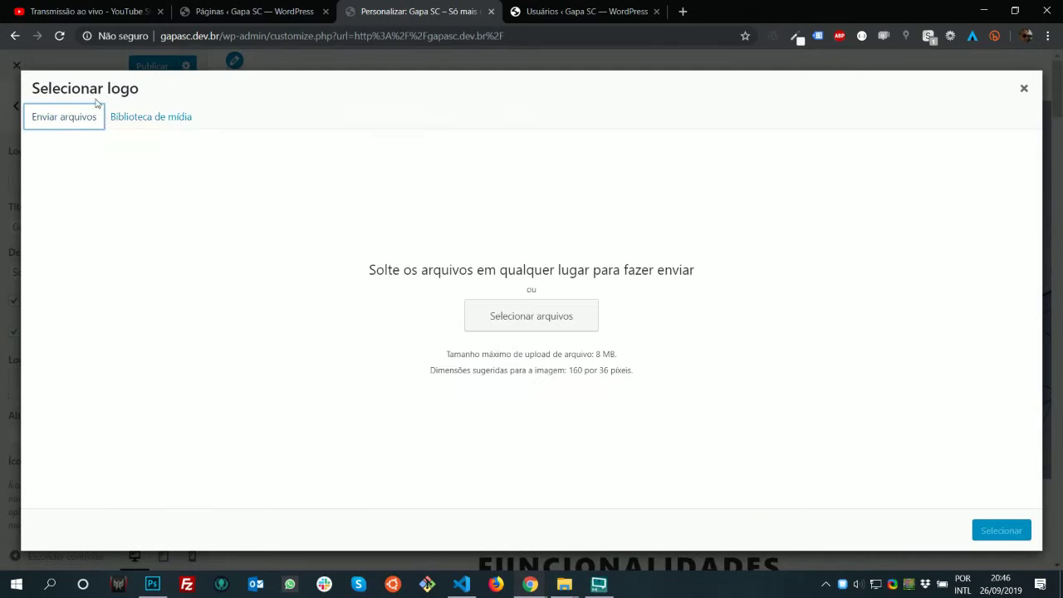
{"action": "left_click", "coordinate": [487, 318]}
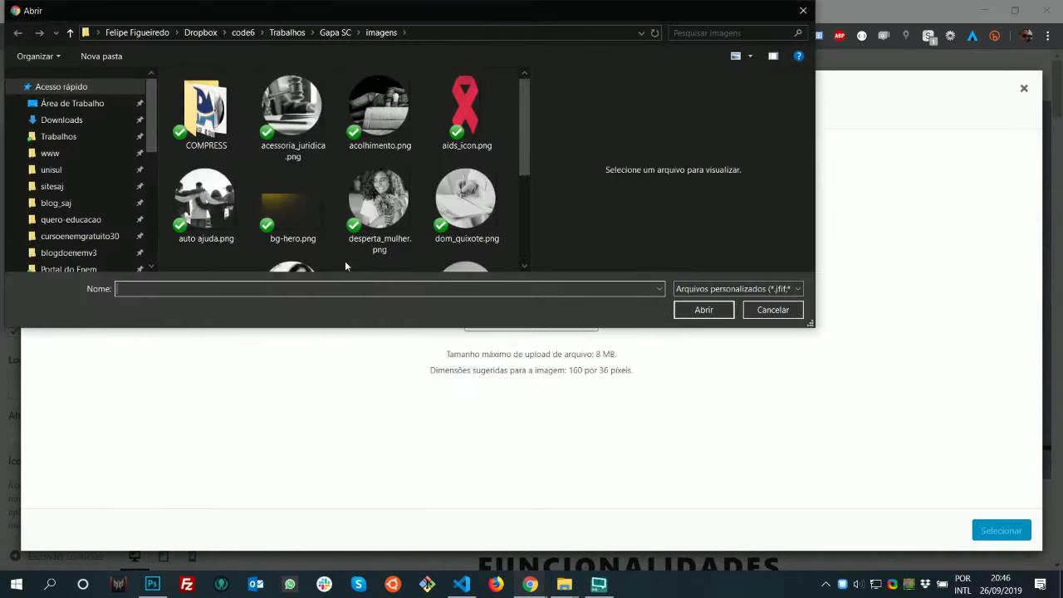
{"action": "double_click", "coordinate": [206, 112]}
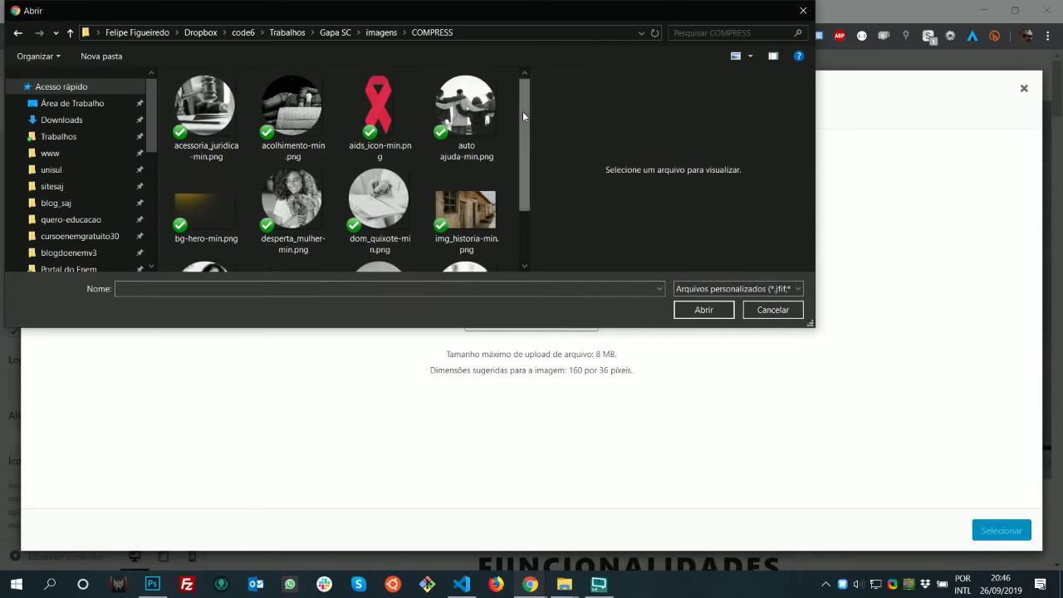
{"action": "scroll", "coordinate": [523, 111], "scroll_direction": "down", "scroll_amount": 2}
{"action": "double_click", "coordinate": [271, 245]}
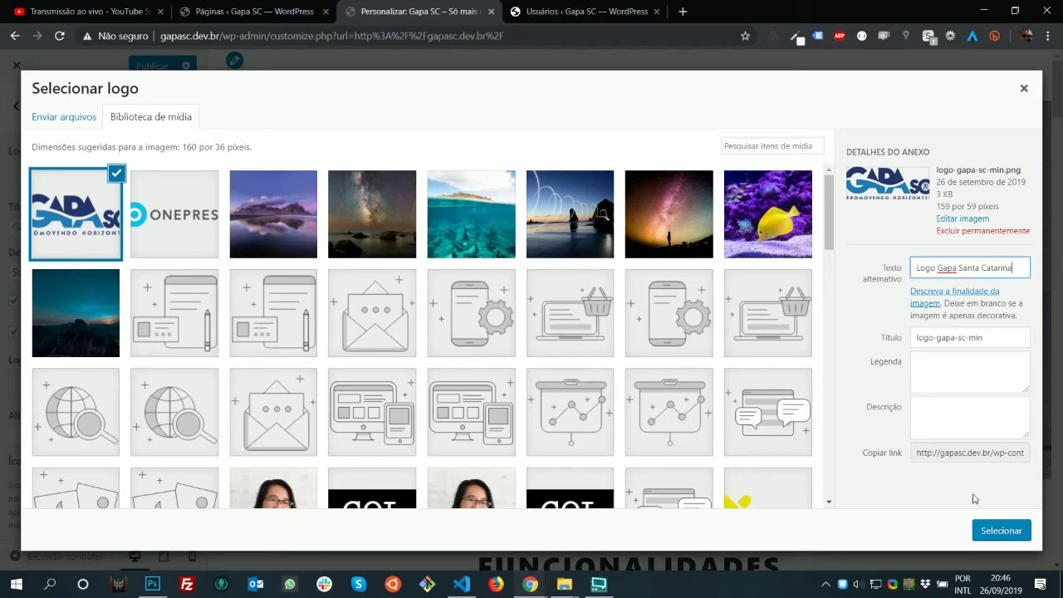
Use the uploaded Gapa SC image as the site logo, skipping the crop
{"action": "left_click", "coordinate": [998, 532]}
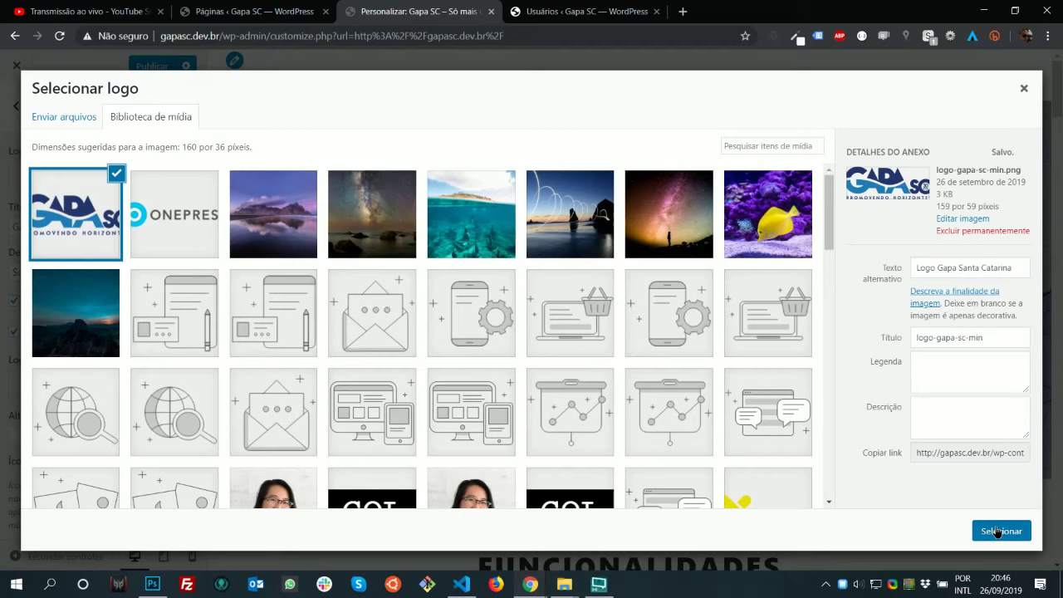
{"action": "left_click", "coordinate": [998, 532]}
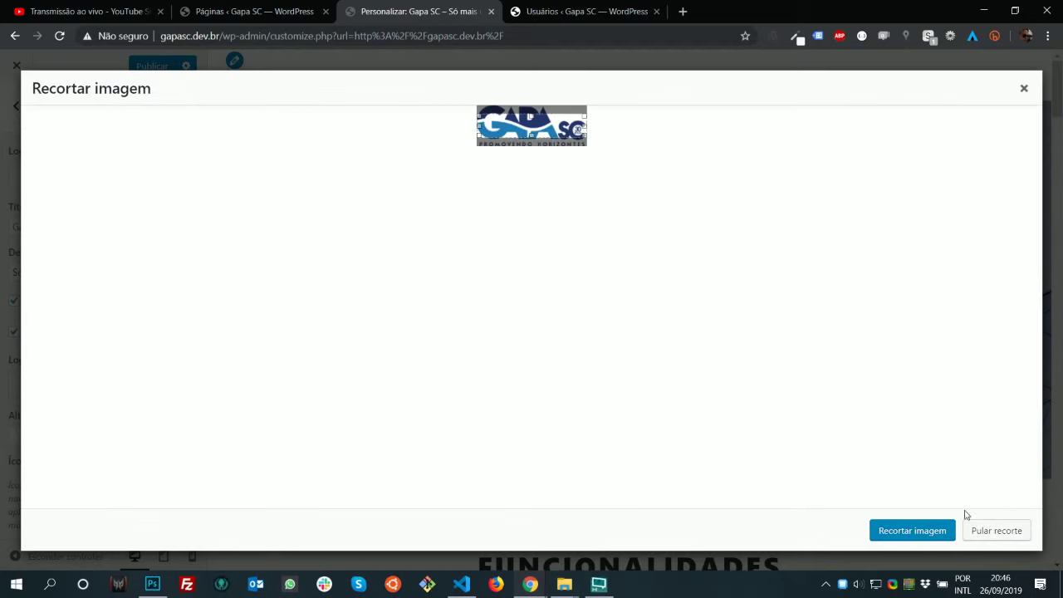
{"action": "left_click", "coordinate": [993, 531]}
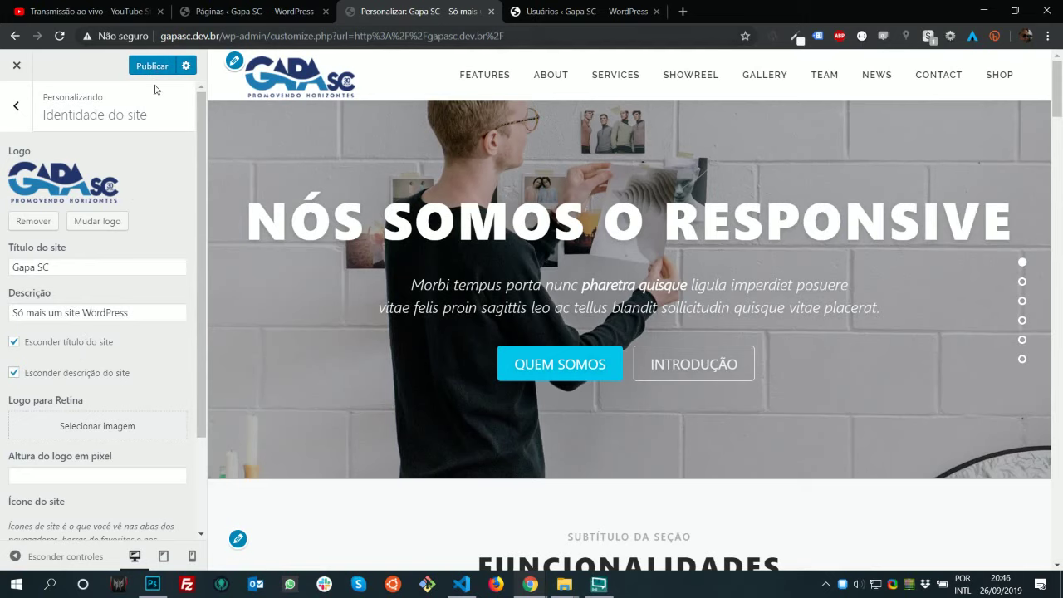
Try showing the site title below the logo, hide it again and publish the site identity changes
{"action": "left_click", "coordinate": [44, 345]}
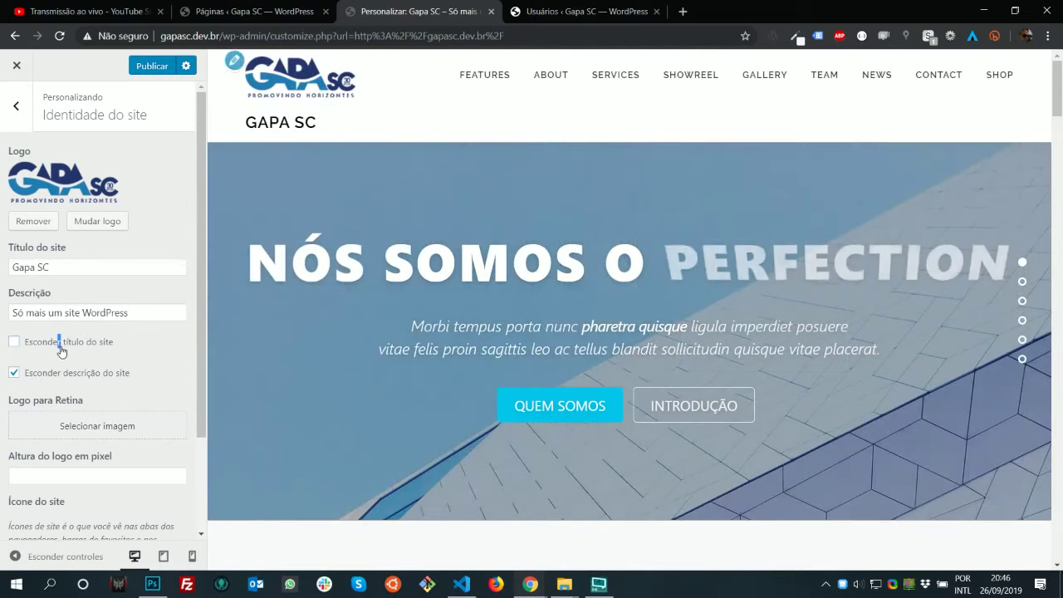
{"action": "left_click", "coordinate": [83, 344]}
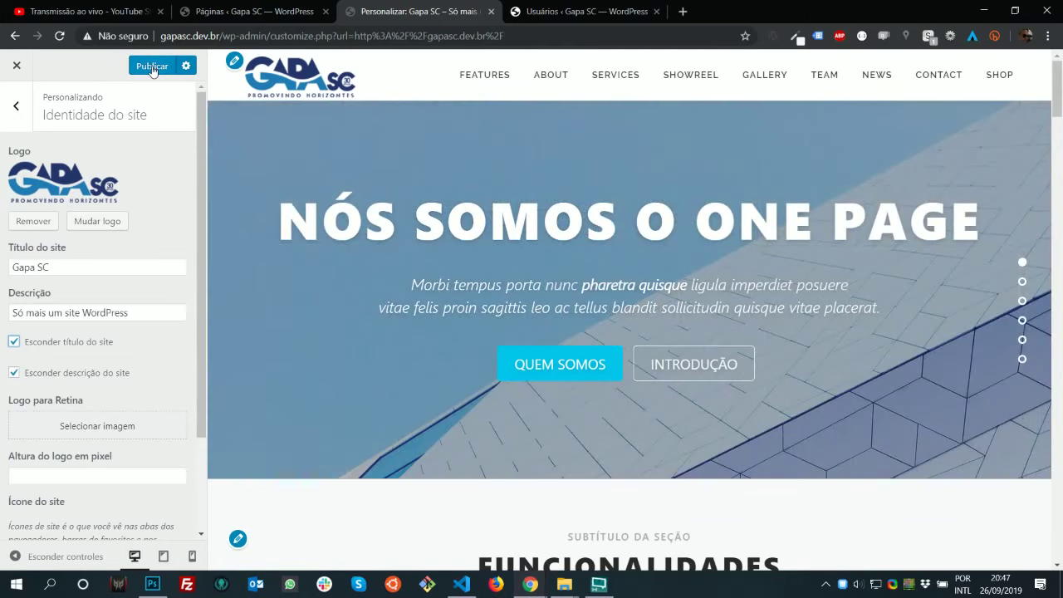
{"action": "scroll", "coordinate": [146, 133], "scroll_direction": "down", "scroll_amount": 2}
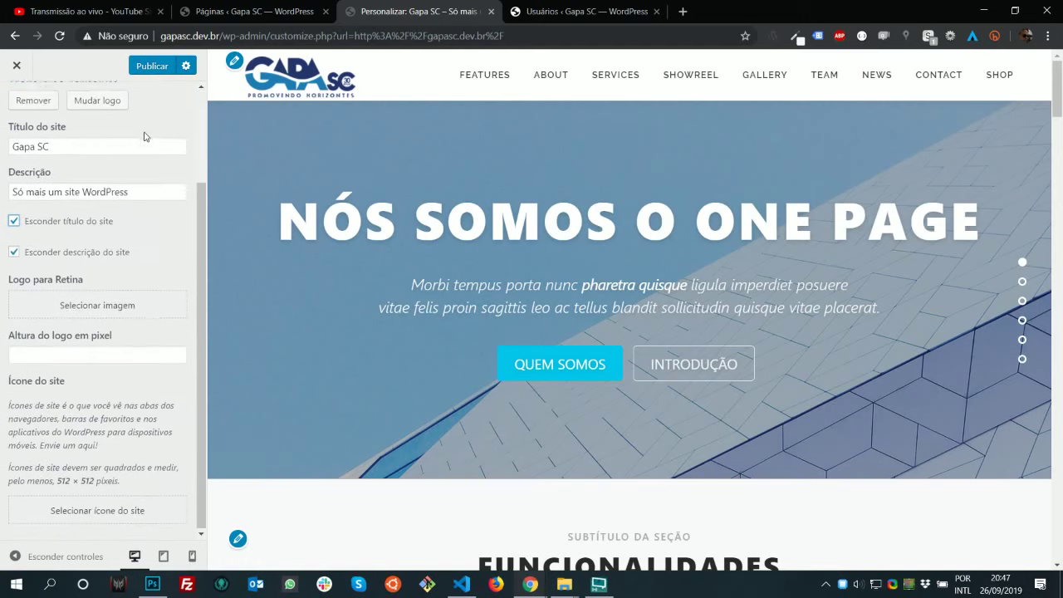
{"action": "scroll", "coordinate": [145, 133], "scroll_direction": "up", "scroll_amount": 2}
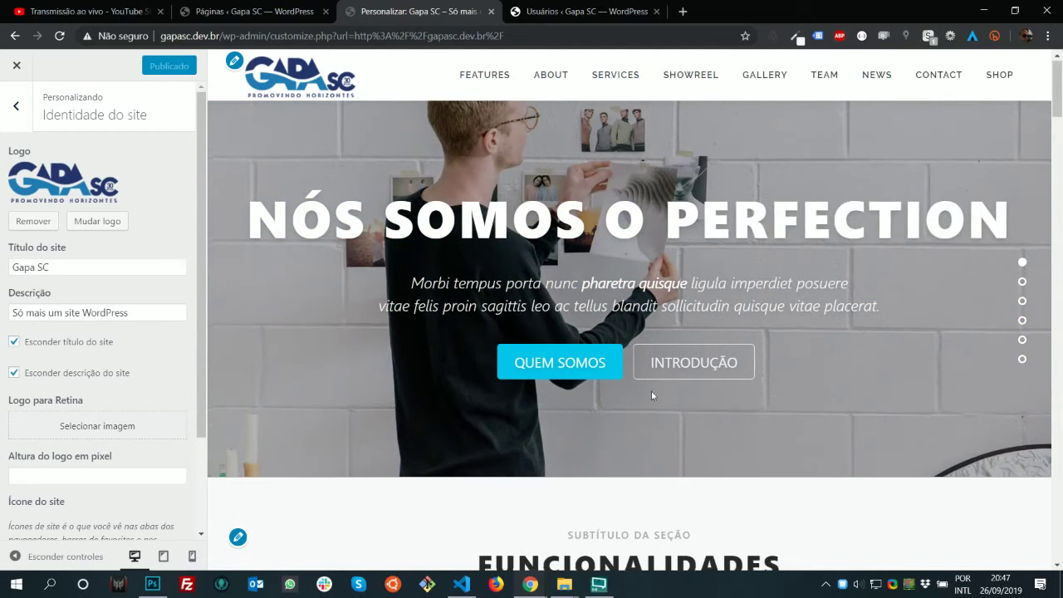
Review the home page preview's sections down to the gallery and counters, and return to the hero section
{"action": "scroll", "coordinate": [652, 394], "scroll_direction": "down", "scroll_amount": 5}
{"action": "scroll", "coordinate": [640, 221], "scroll_direction": "down", "scroll_amount": 10}
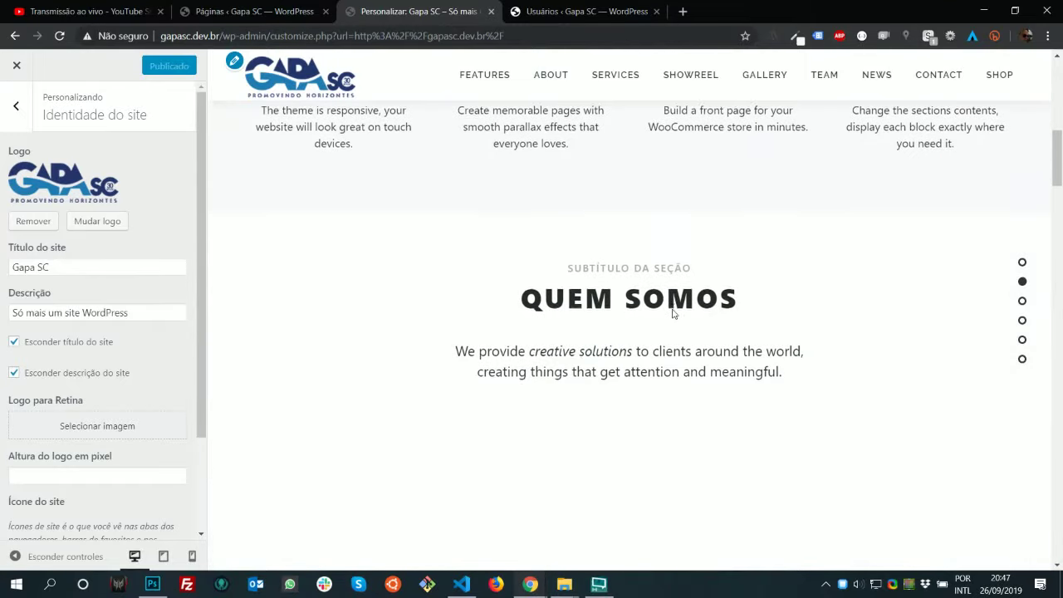
{"action": "scroll", "coordinate": [1043, 295], "scroll_direction": "down", "scroll_amount": 10}
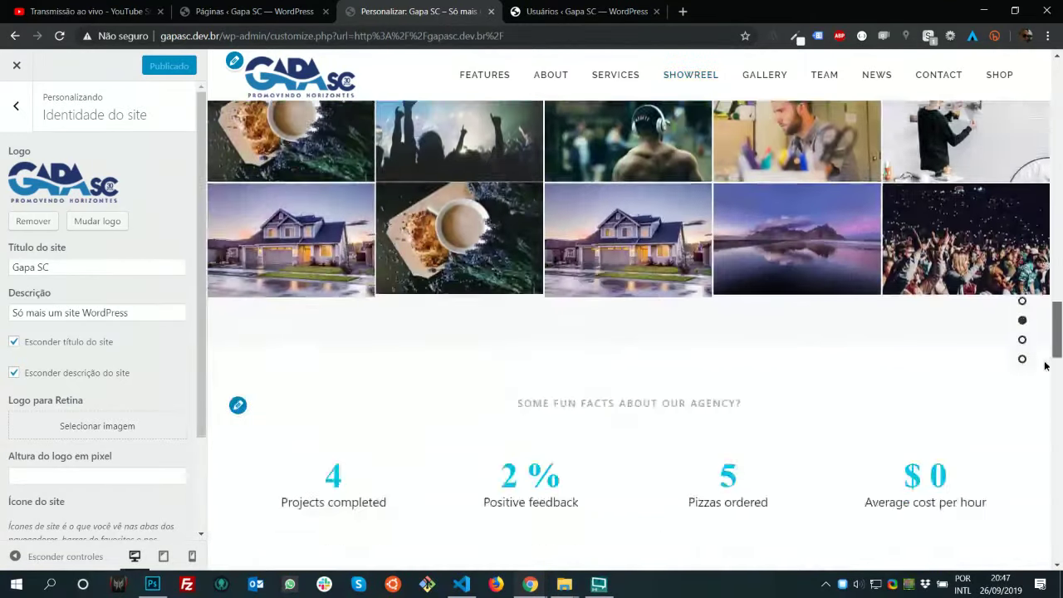
{"action": "scroll", "coordinate": [1035, 291], "scroll_direction": "up", "scroll_amount": 6}
{"action": "left_click", "coordinate": [1023, 263]}
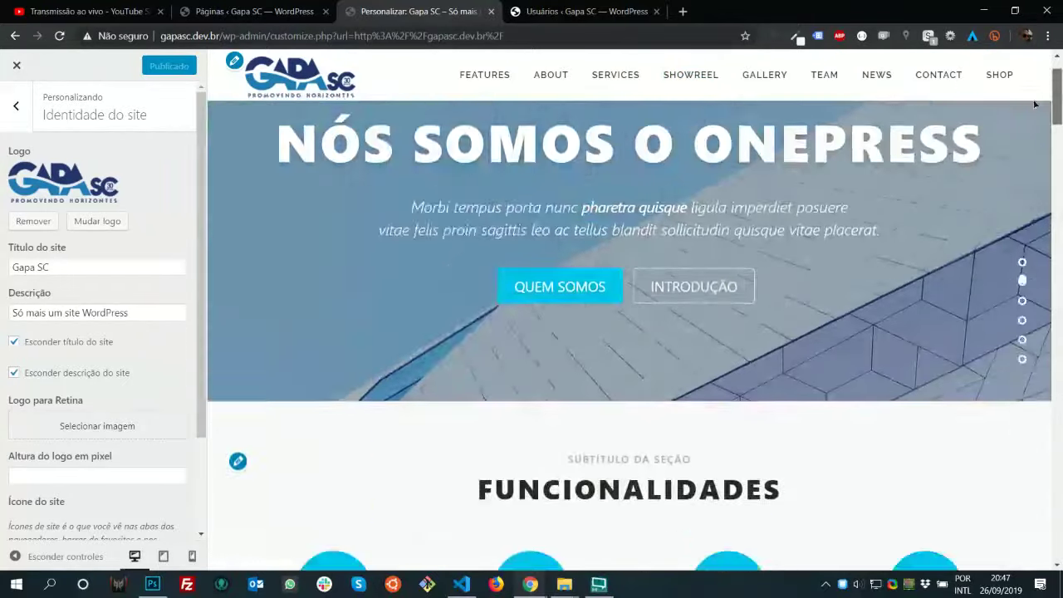
Open the OnePress theme settings in the WordPress admin and look over the Customizer Section Manager
{"action": "left_click", "coordinate": [16, 106]}
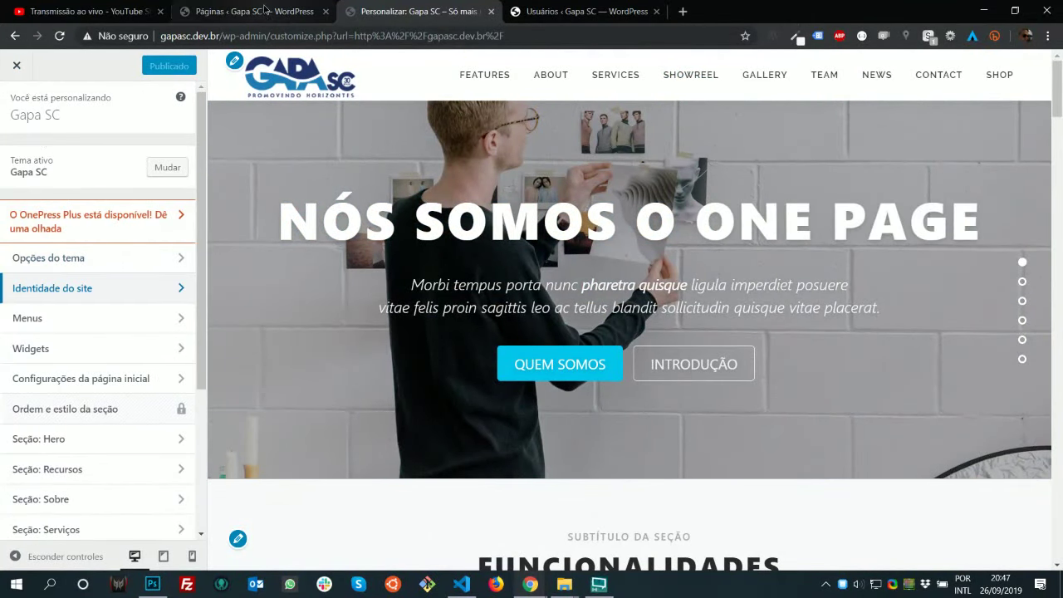
{"action": "left_click", "coordinate": [303, 12]}
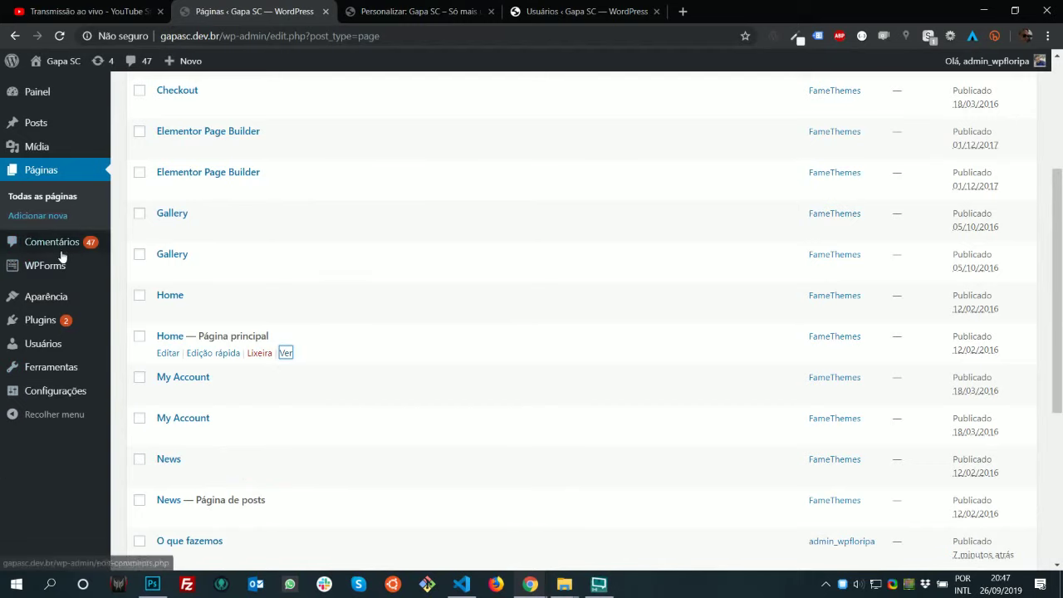
{"action": "mouse_move", "coordinate": [68, 282]}
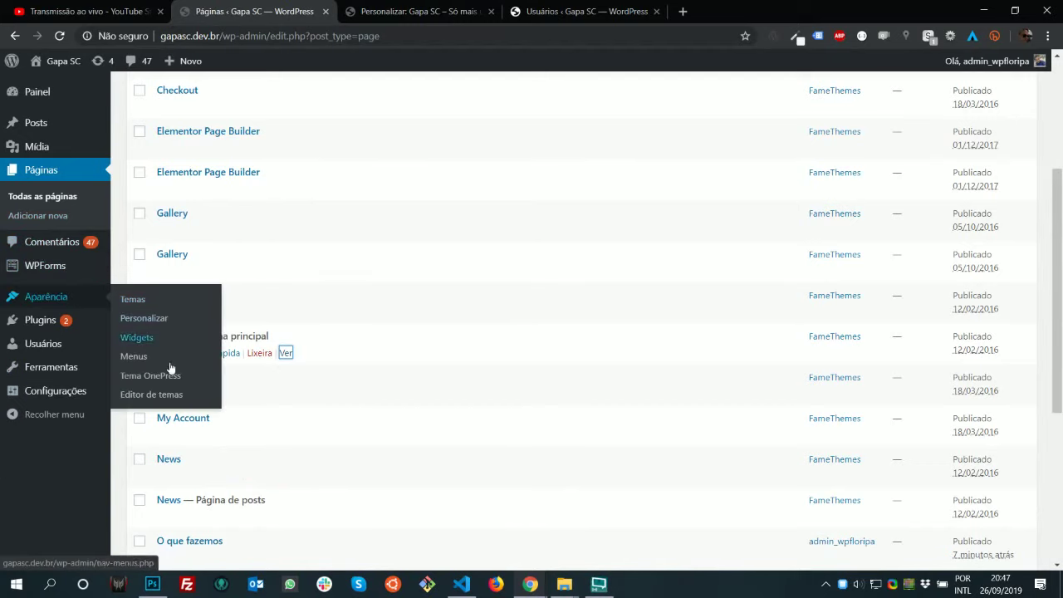
{"action": "left_click", "coordinate": [176, 378]}
{"action": "scroll", "coordinate": [460, 347], "scroll_direction": "down", "scroll_amount": 1}
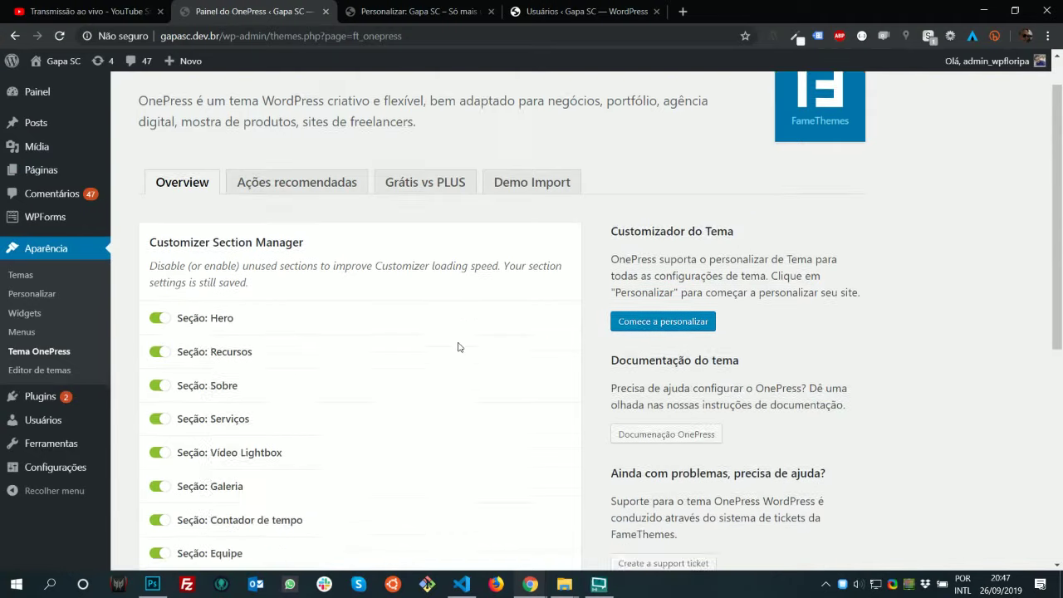
{"action": "scroll", "coordinate": [460, 347], "scroll_direction": "down", "scroll_amount": 2}
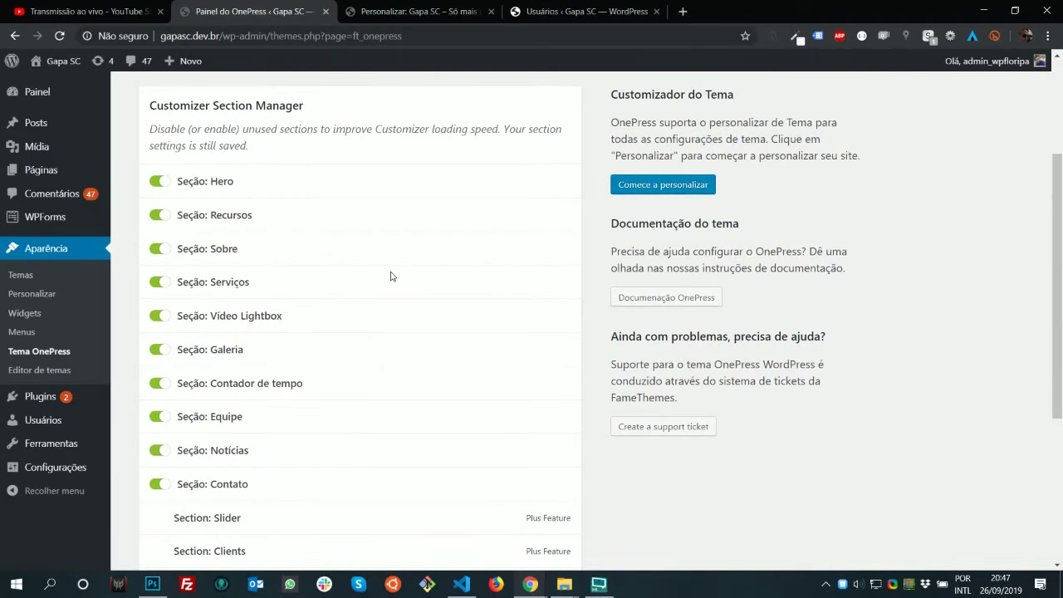
{"action": "scroll", "coordinate": [390, 282], "scroll_direction": "down", "scroll_amount": 1}
{"action": "scroll", "coordinate": [391, 284], "scroll_direction": "up", "scroll_amount": 1}
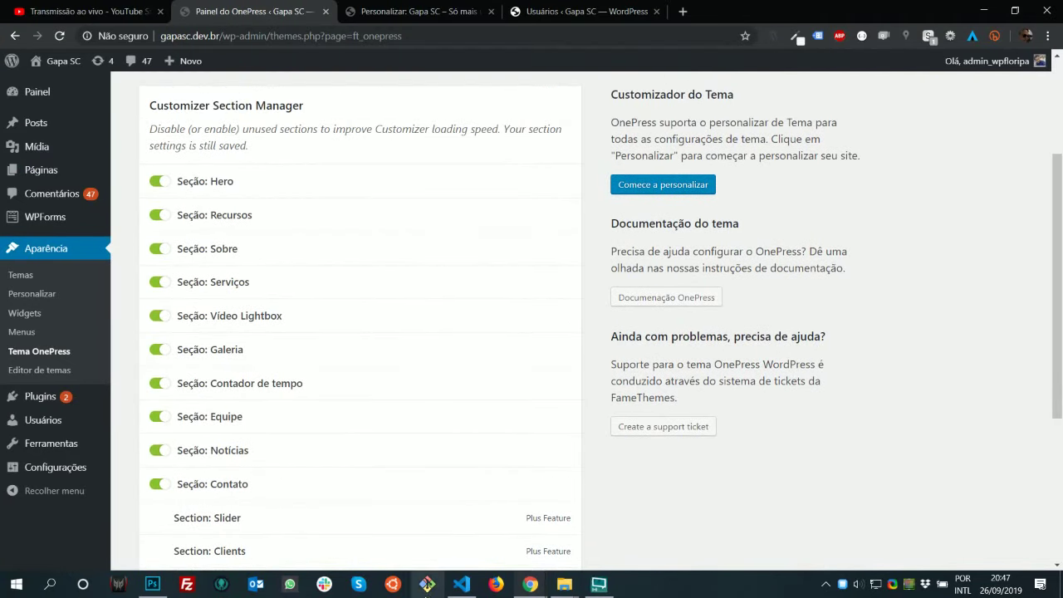
Compare the first sections with the Photoshop layout and disable the Recursos section in the Customizer Section Manager
{"action": "left_click", "coordinate": [152, 584]}
{"action": "scroll", "coordinate": [527, 355], "scroll_direction": "down", "scroll_amount": 2}
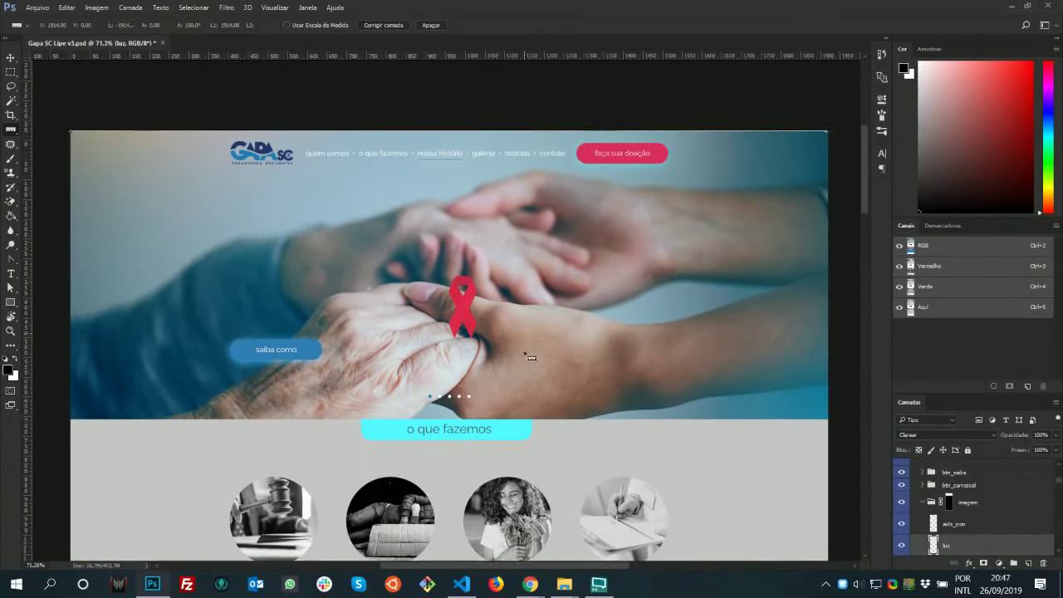
{"action": "key", "text": "alt+Tab"}
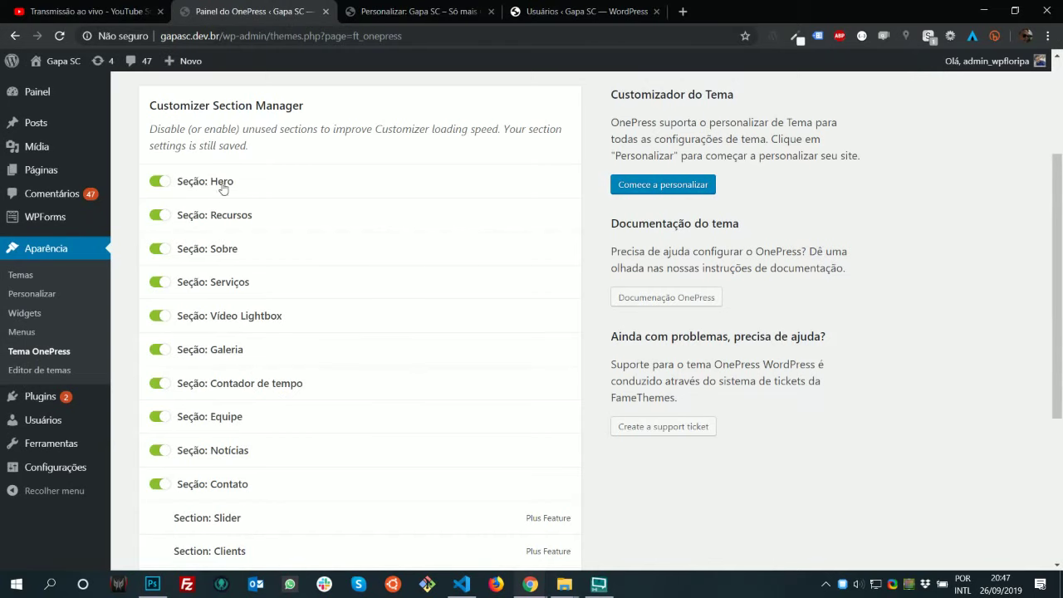
{"action": "key", "text": "alt+Tab"}
{"action": "scroll", "coordinate": [475, 351], "scroll_direction": "down", "scroll_amount": 5}
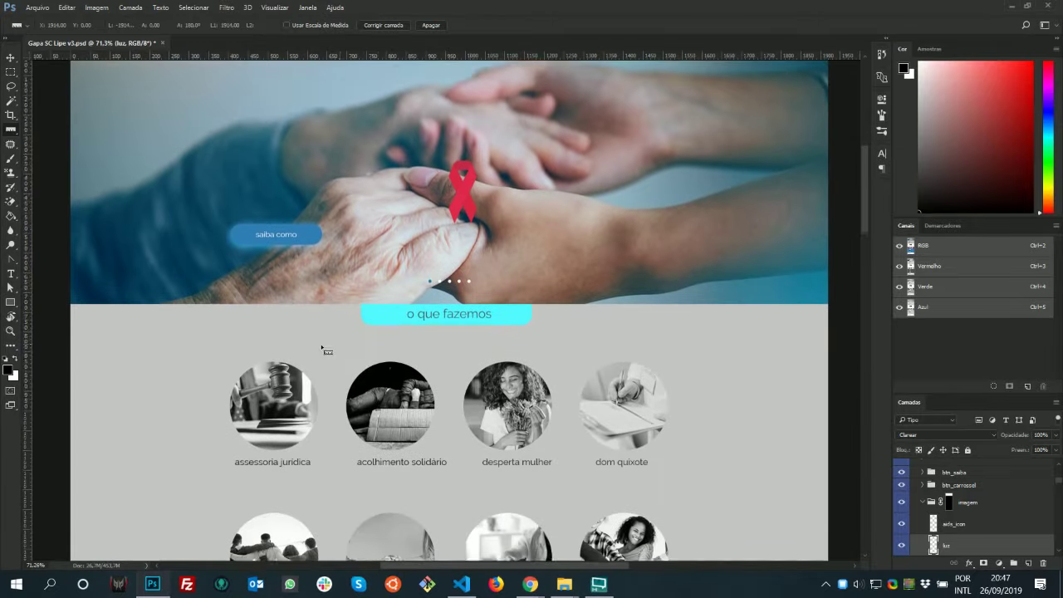
{"action": "key", "text": "alt+Tab"}
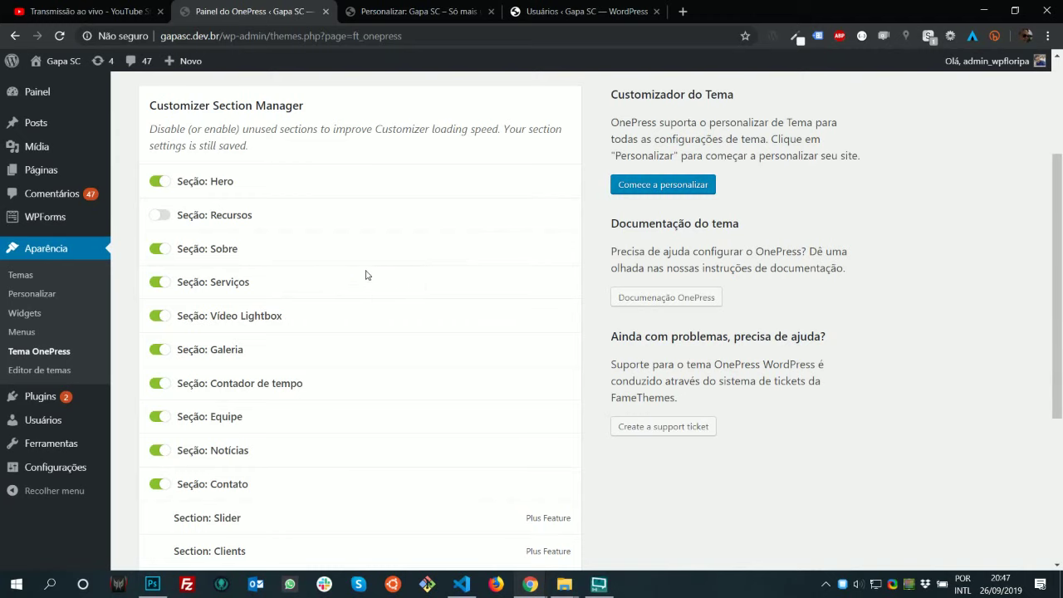
Check the layout's "o que fazemos" and following sections in Photoshop and disable the Sobre section in the theme settings
{"action": "key", "text": "alt+Tab"}
{"action": "scroll", "coordinate": [871, 213], "scroll_direction": "down", "scroll_amount": 3}
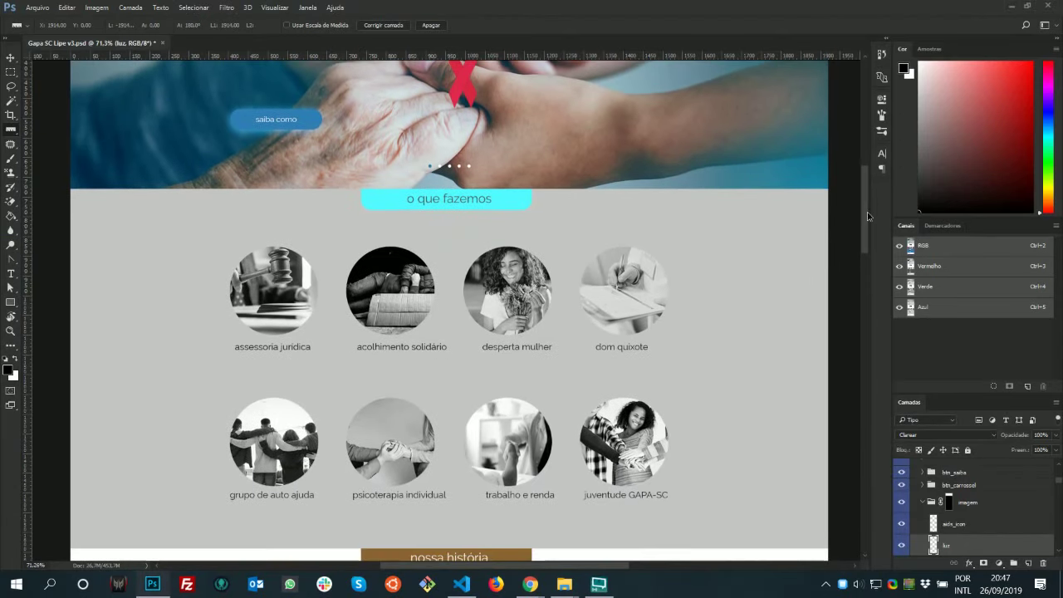
{"action": "left_click_drag", "start_coordinate": [868, 216], "coordinate": [857, 288]}
{"action": "key", "text": "alt+Tab"}
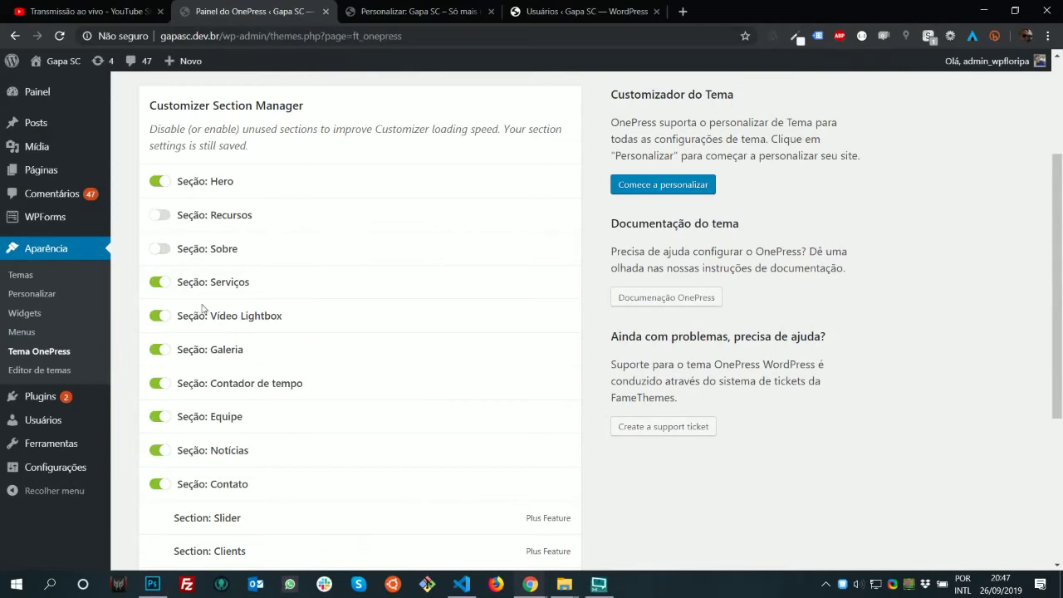
Disable the Serviços, Vídeo Lightbox, Contador de tempo and Equipe sections after checking the layout, and save the section settings
{"action": "key", "text": "alt+Tab"}
{"action": "scroll", "coordinate": [583, 451], "scroll_direction": "down", "scroll_amount": 1}
{"action": "key", "text": "alt+Tab"}
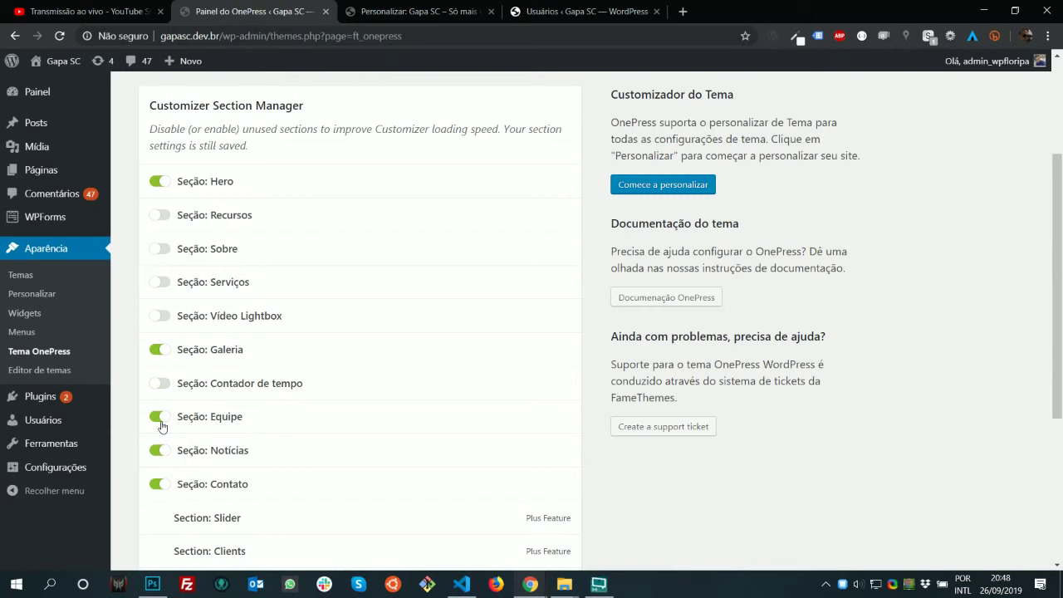
{"action": "scroll", "coordinate": [442, 486], "scroll_direction": "down", "scroll_amount": 2}
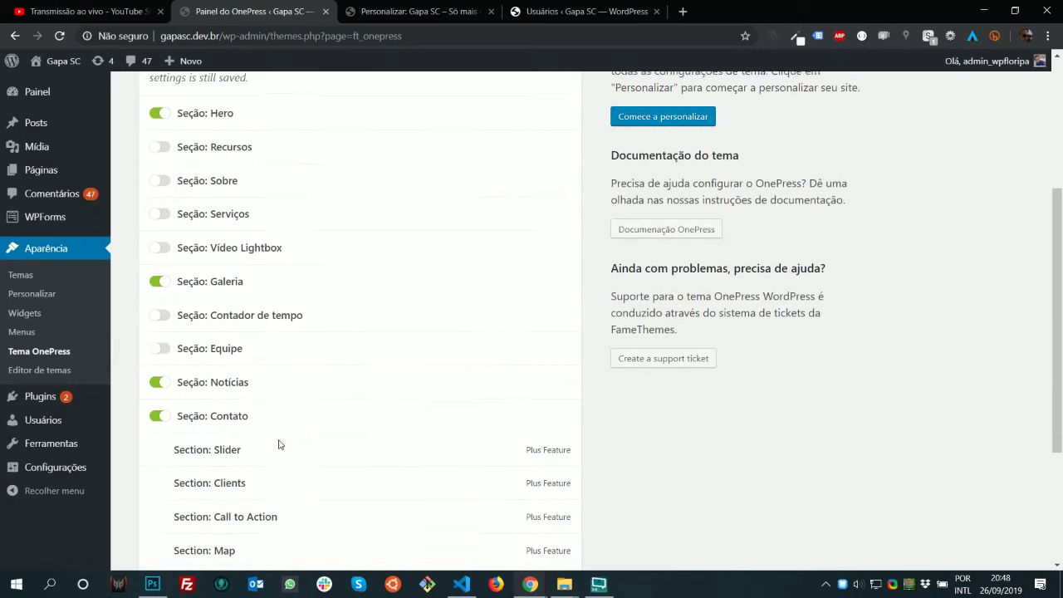
{"action": "scroll", "coordinate": [617, 359], "scroll_direction": "up", "scroll_amount": 2}
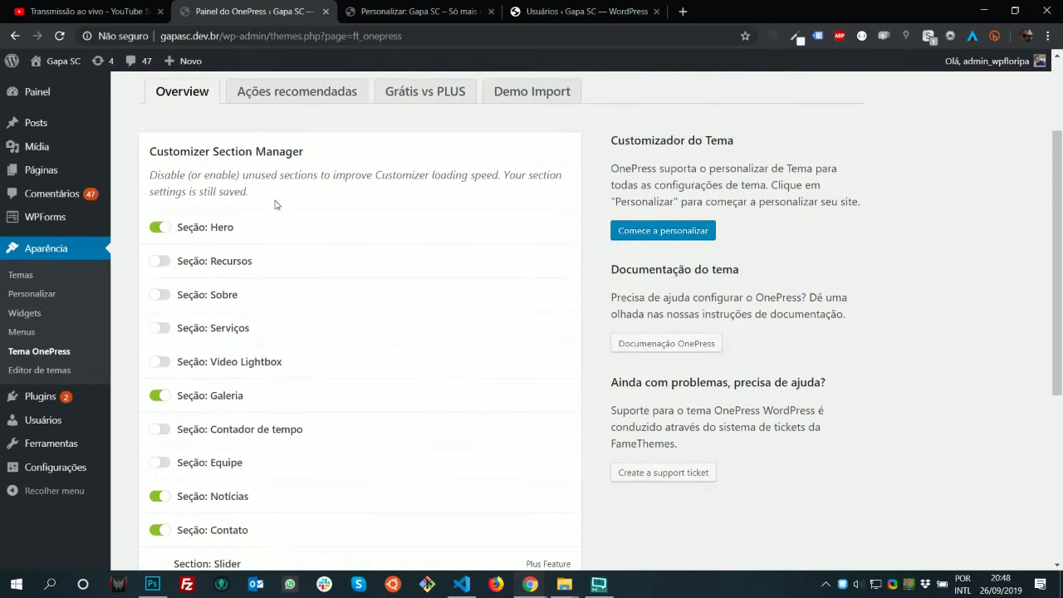
{"action": "scroll", "coordinate": [448, 359], "scroll_direction": "down", "scroll_amount": 5}
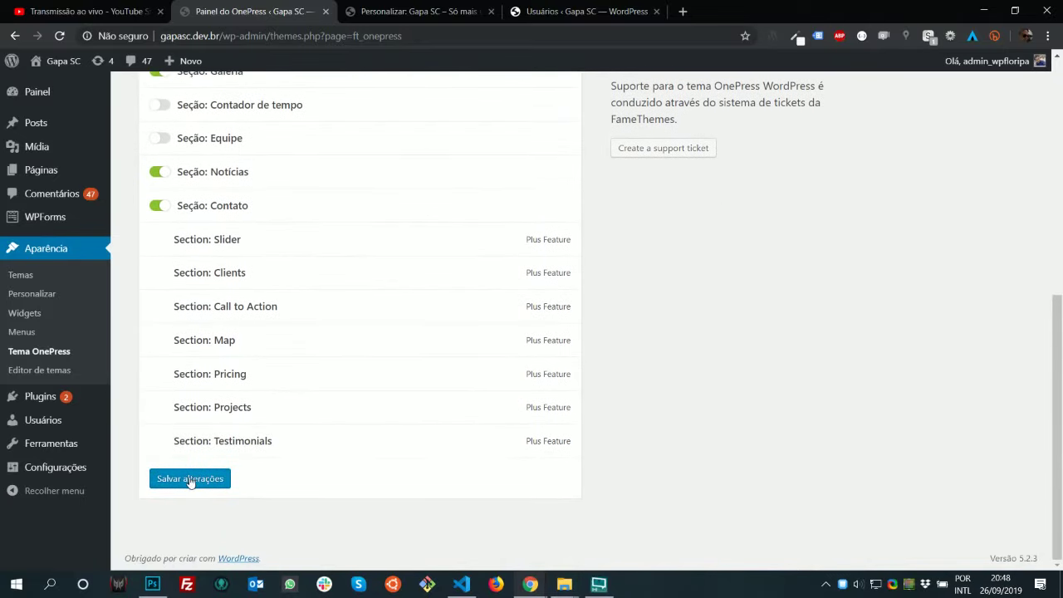
{"action": "left_click", "coordinate": [191, 480]}
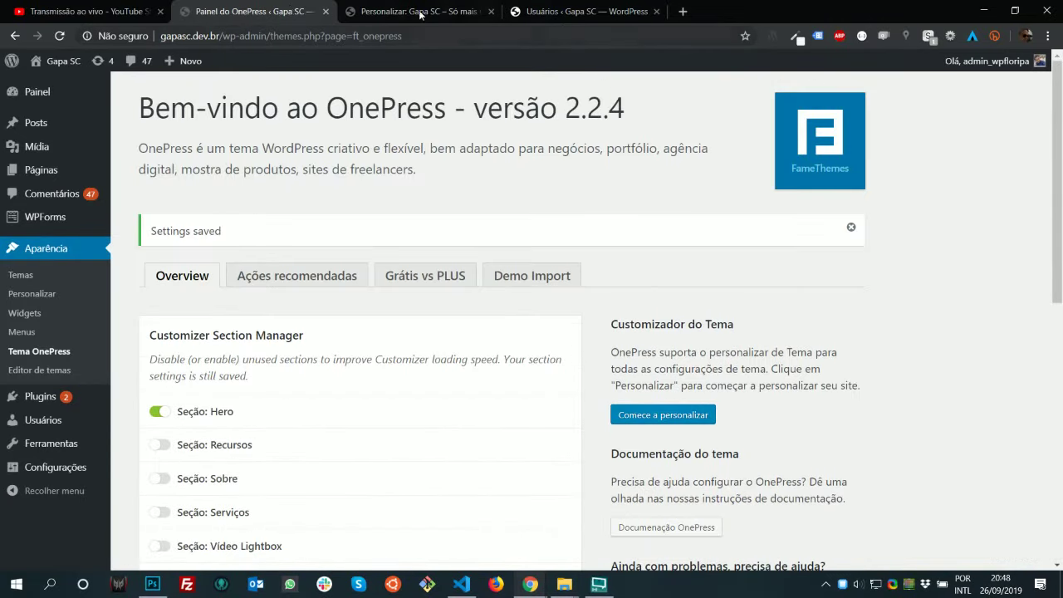
Reload the site customizer so that it reflects the saved section settings
{"action": "left_click", "coordinate": [421, 12]}
{"action": "scroll", "coordinate": [59, 393], "scroll_direction": "down", "scroll_amount": 3}
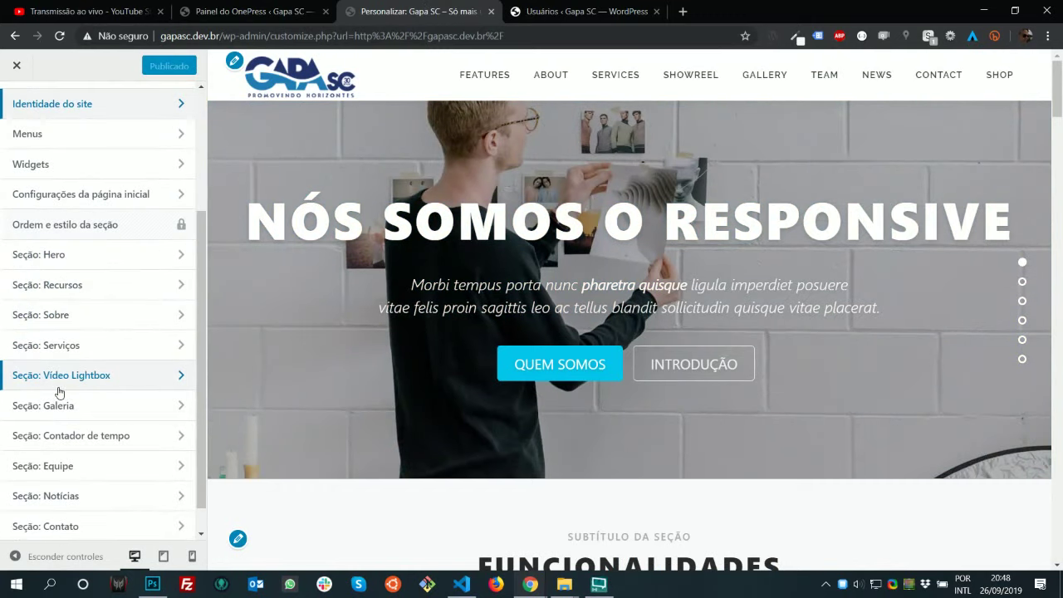
{"action": "key", "text": "F5"}
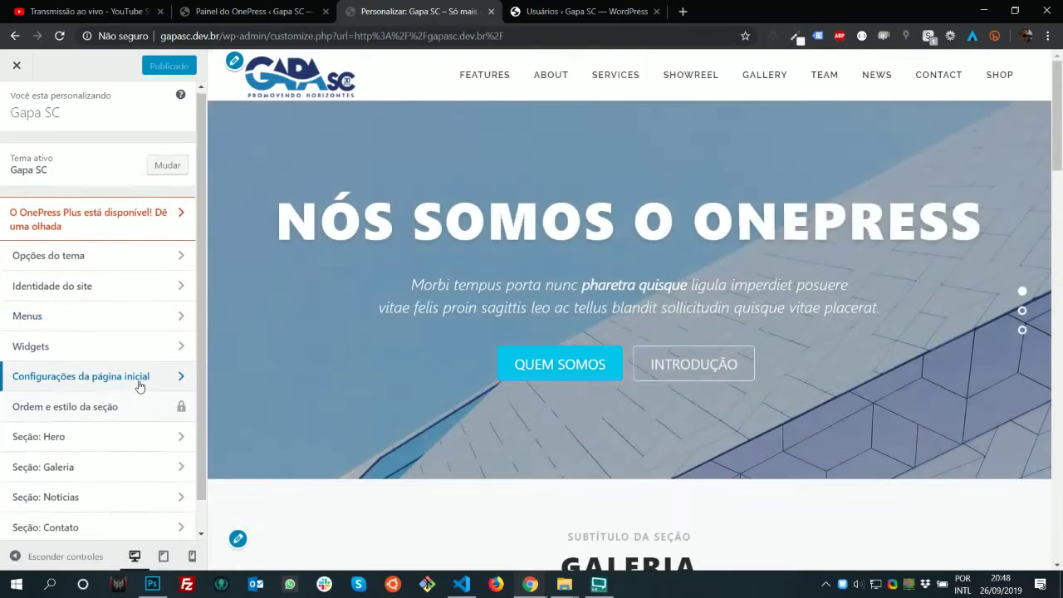
{"action": "scroll", "coordinate": [138, 383], "scroll_direction": "down", "scroll_amount": 1}
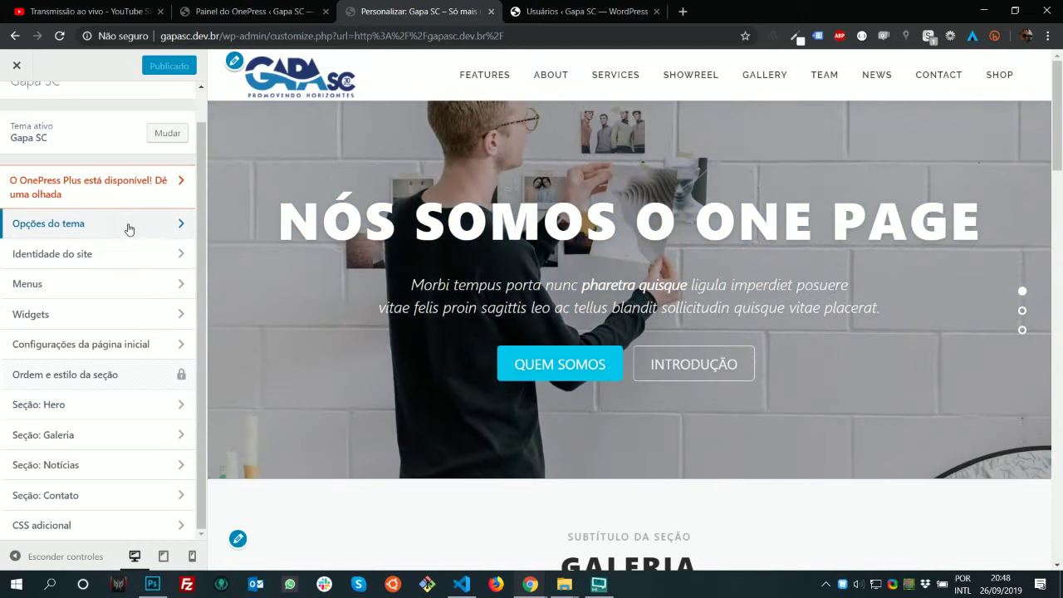
Set the Hero section to full screen in its settings
{"action": "left_click", "coordinate": [139, 412]}
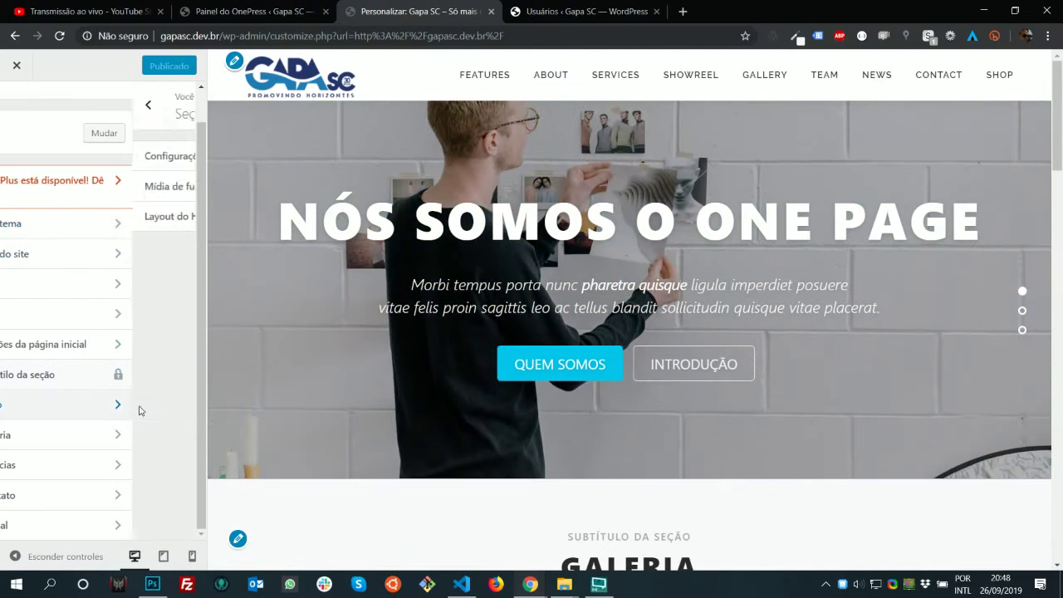
{"action": "left_click", "coordinate": [169, 159]}
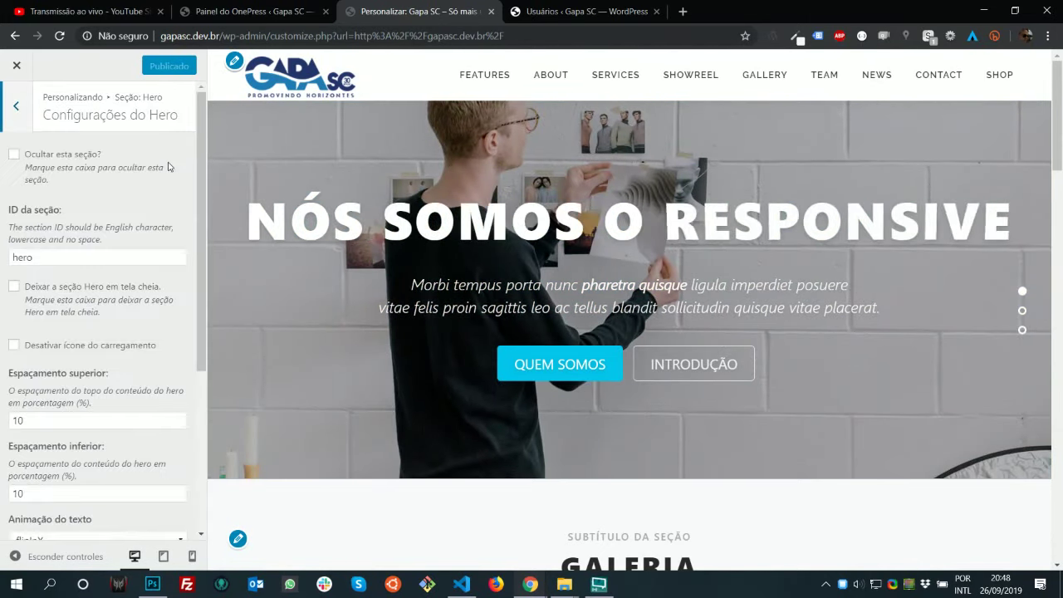
{"action": "scroll", "coordinate": [139, 228], "scroll_direction": "down", "scroll_amount": 1}
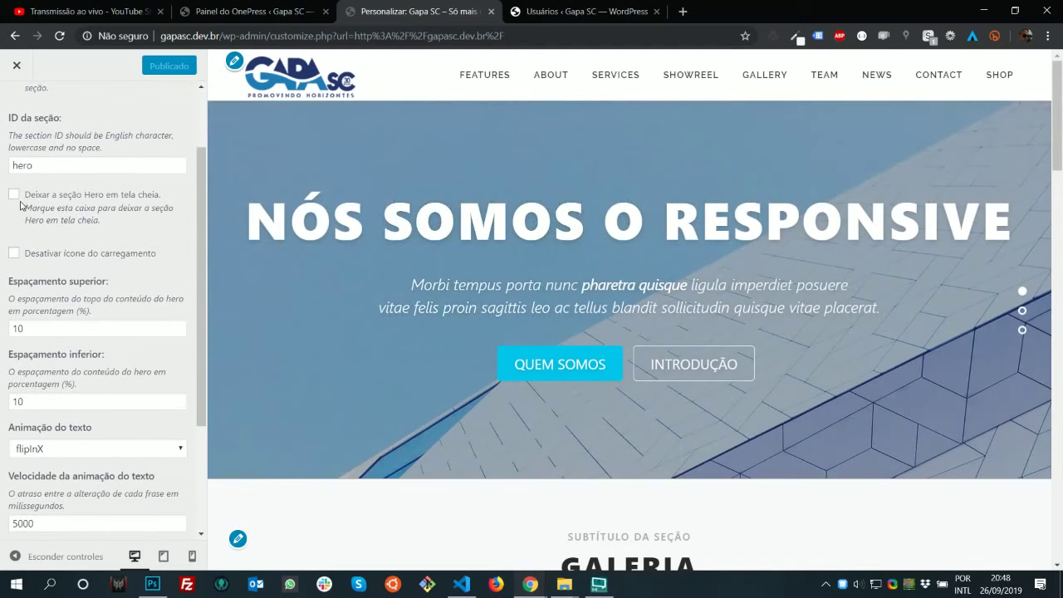
{"action": "left_click", "coordinate": [15, 195]}
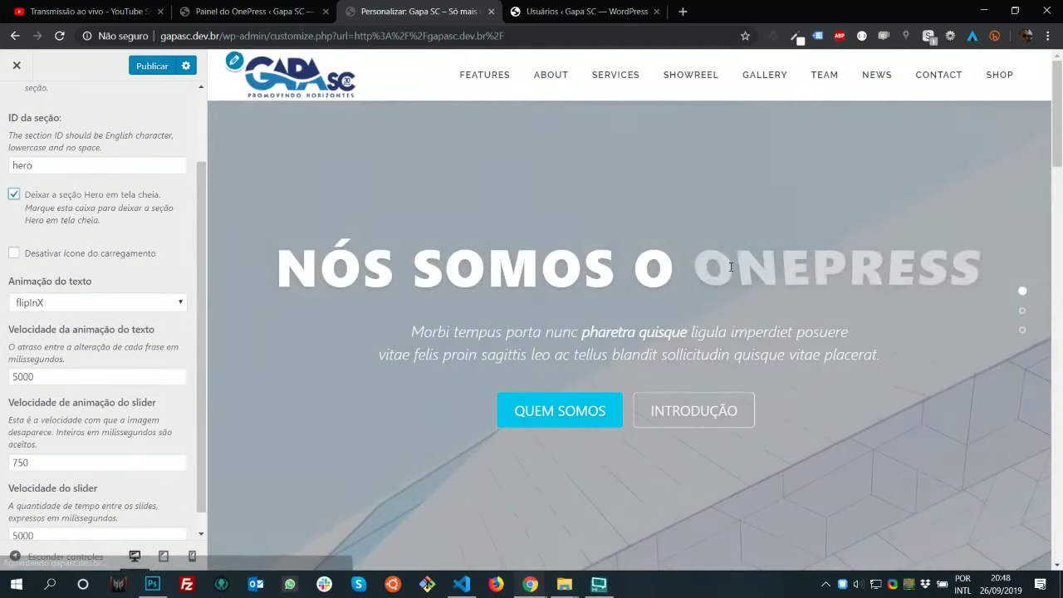
{"action": "scroll", "coordinate": [137, 258], "scroll_direction": "down", "scroll_amount": 1}
{"action": "scroll", "coordinate": [133, 276], "scroll_direction": "up", "scroll_amount": 2}
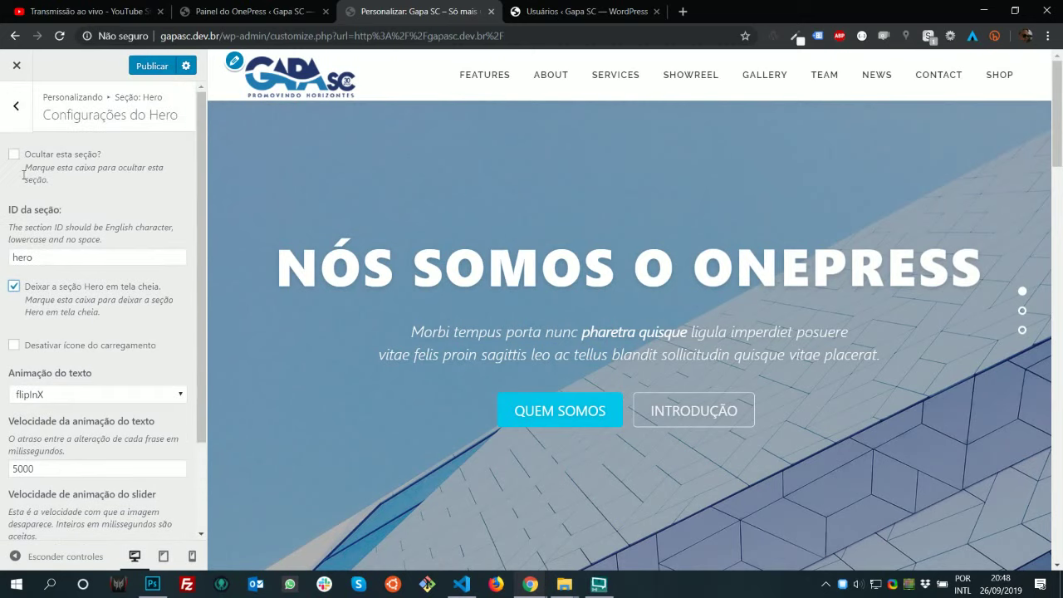
Delete the first background item from the Hero media and remove the image from the remaining item
{"action": "left_click", "coordinate": [14, 108]}
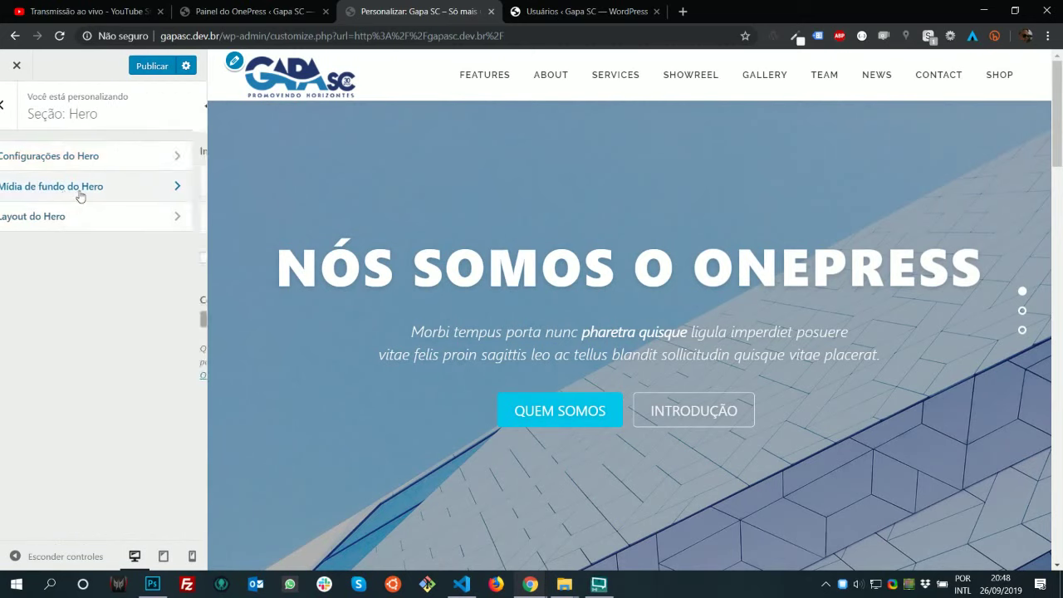
{"action": "left_click", "coordinate": [78, 191]}
{"action": "left_click", "coordinate": [184, 180]}
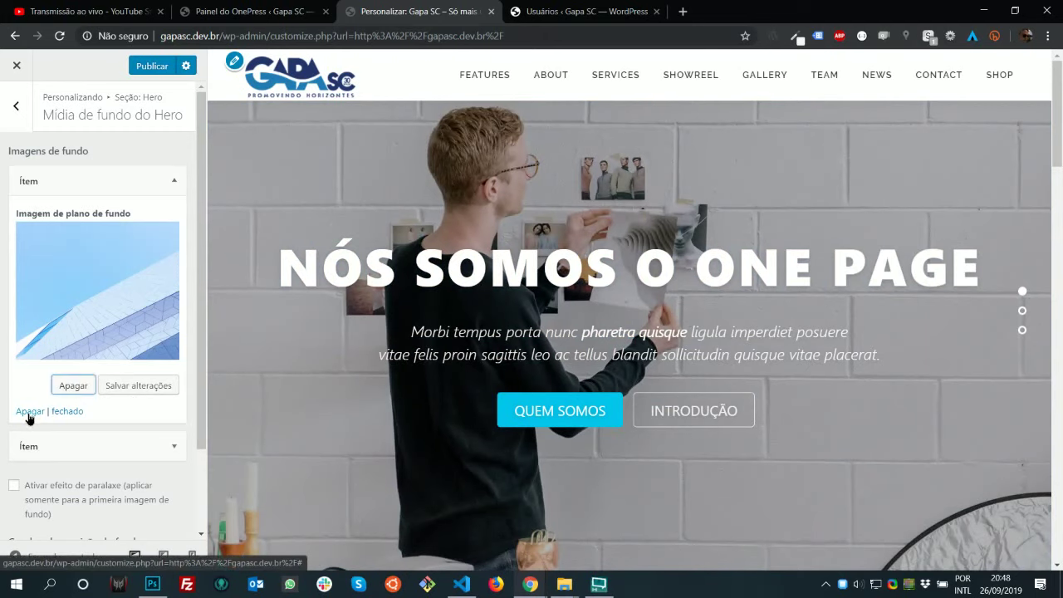
{"action": "left_click", "coordinate": [30, 411]}
{"action": "left_click", "coordinate": [178, 184]}
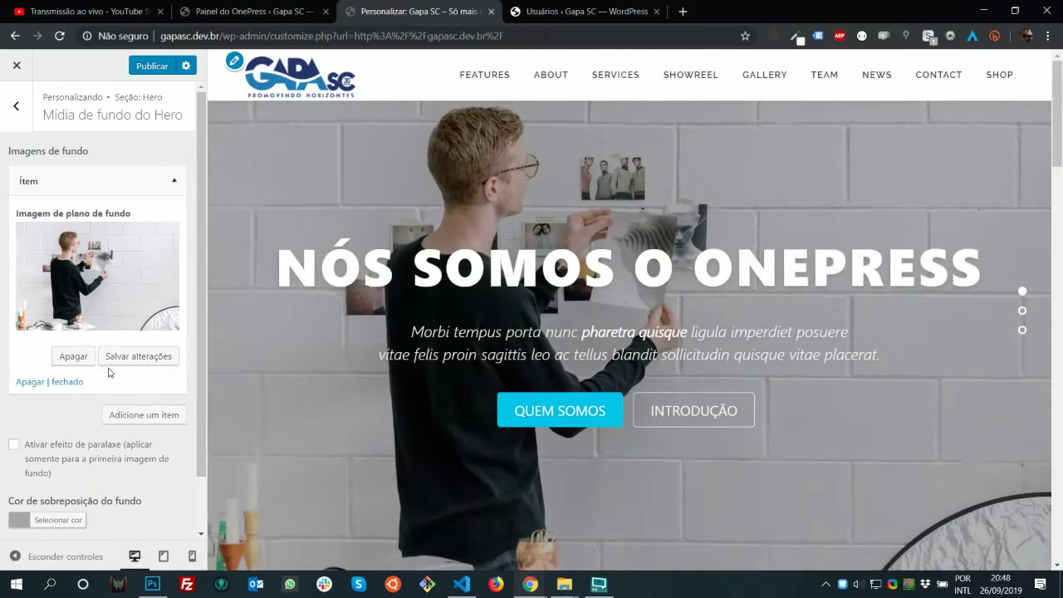
{"action": "left_click", "coordinate": [73, 357]}
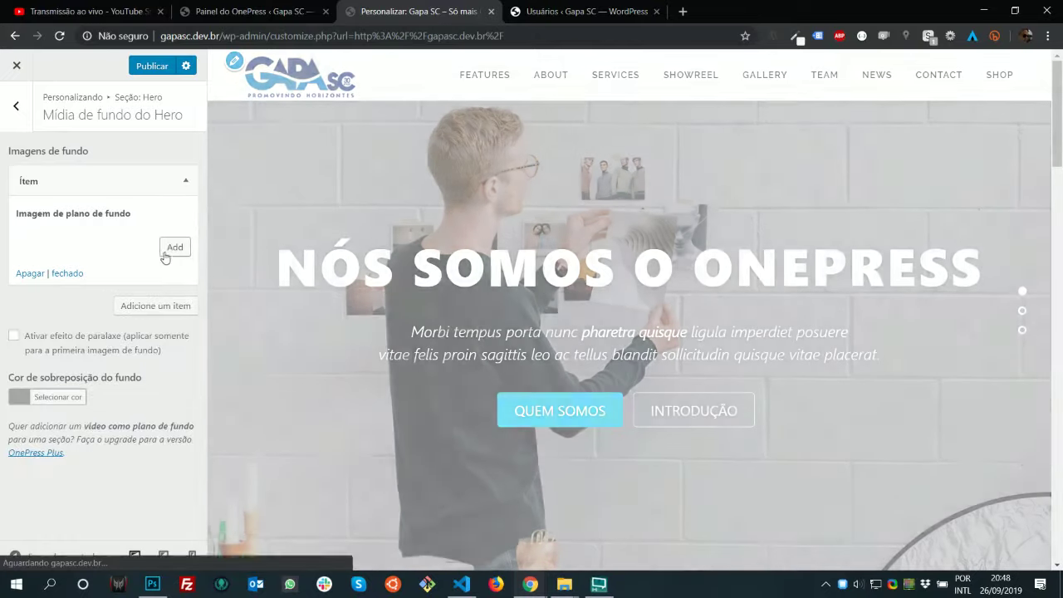
Look for a Hero background to upload in the COMPRESS folder and the desktop, cancel the file selection and switch to the Photoshop layout
{"action": "left_click", "coordinate": [173, 246]}
{"action": "left_click", "coordinate": [64, 116]}
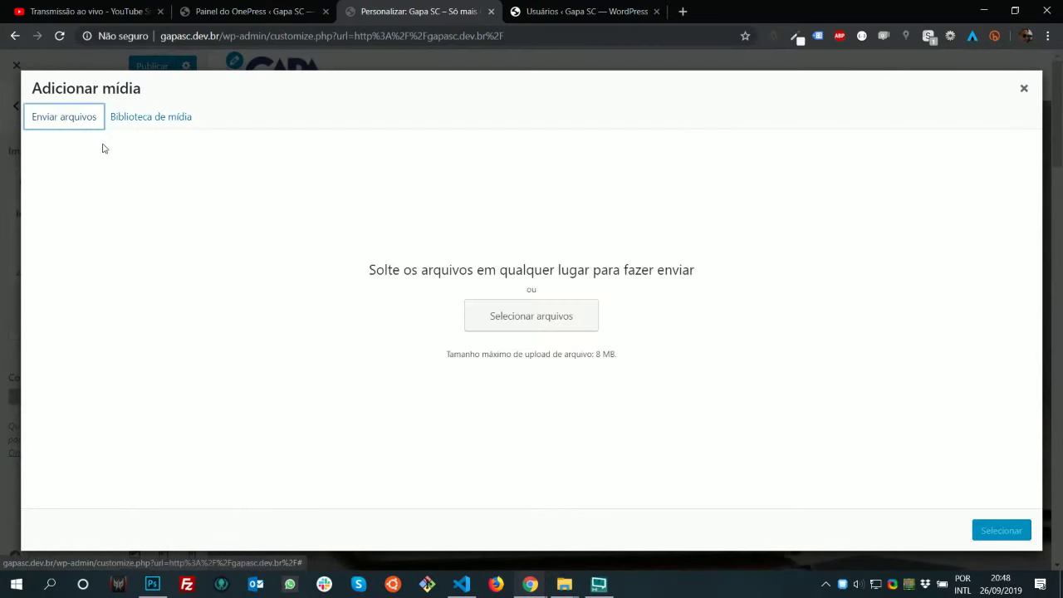
{"action": "left_click", "coordinate": [489, 325]}
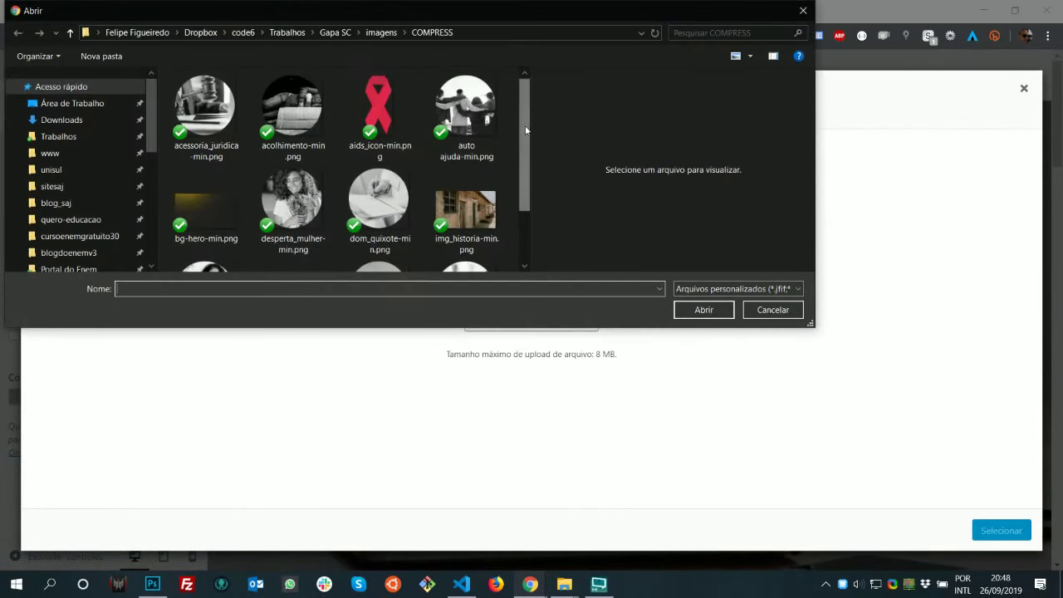
{"action": "scroll", "coordinate": [526, 130], "scroll_direction": "down", "scroll_amount": 1}
{"action": "scroll", "coordinate": [449, 212], "scroll_direction": "up", "scroll_amount": 1}
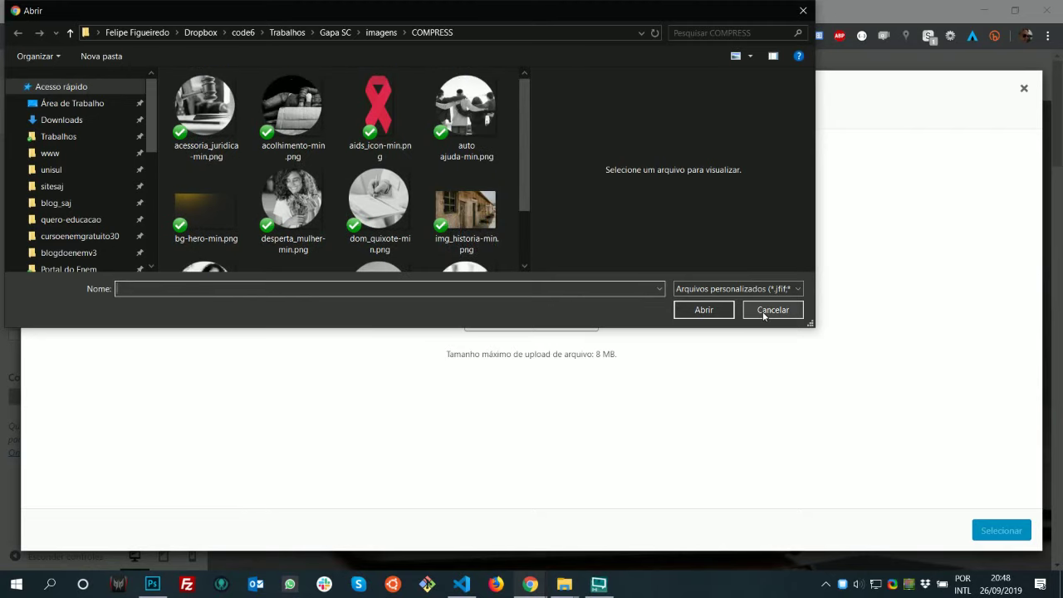
{"action": "left_click", "coordinate": [86, 114]}
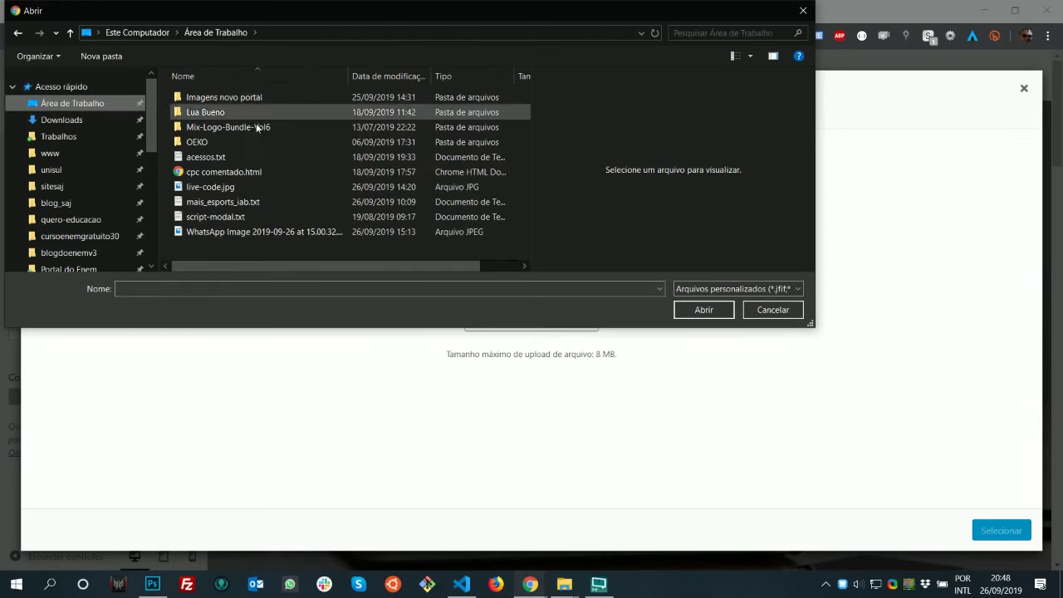
{"action": "left_click", "coordinate": [807, 15]}
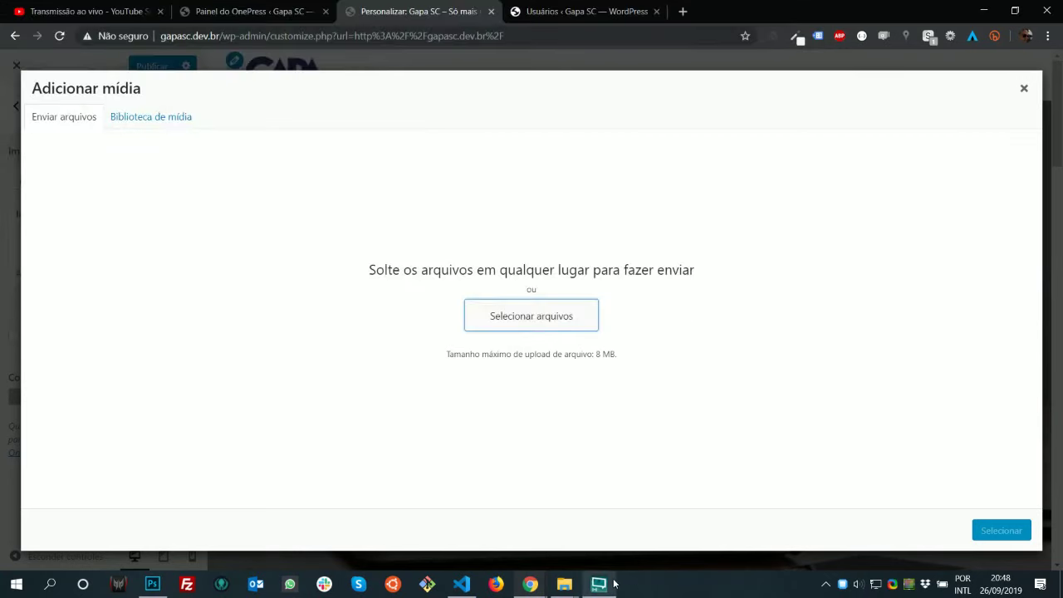
{"action": "left_click", "coordinate": [152, 584]}
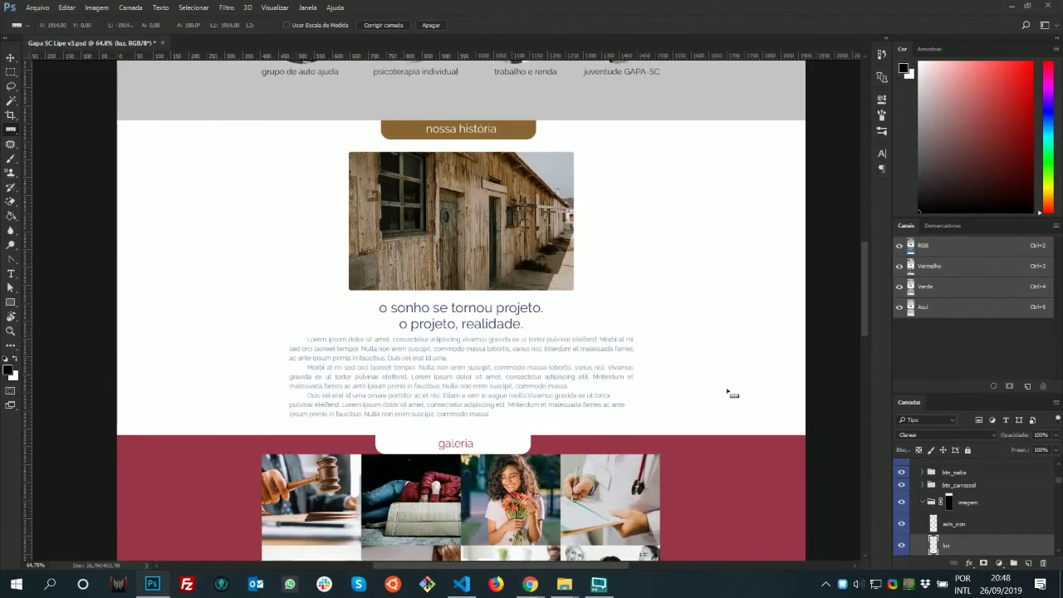
Select the imagem layer of the hero at the top of the layout
{"action": "scroll", "coordinate": [672, 199], "scroll_direction": "up", "scroll_amount": 2}
{"action": "scroll", "coordinate": [954, 490], "scroll_direction": "up", "scroll_amount": 5}
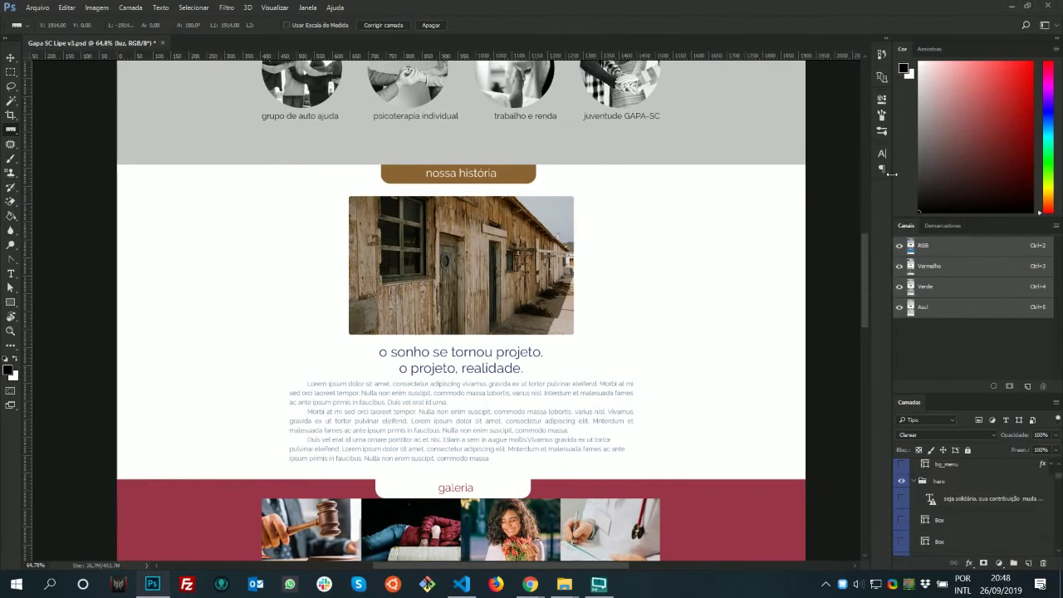
{"action": "left_click_drag", "start_coordinate": [865, 281], "coordinate": [865, 126]}
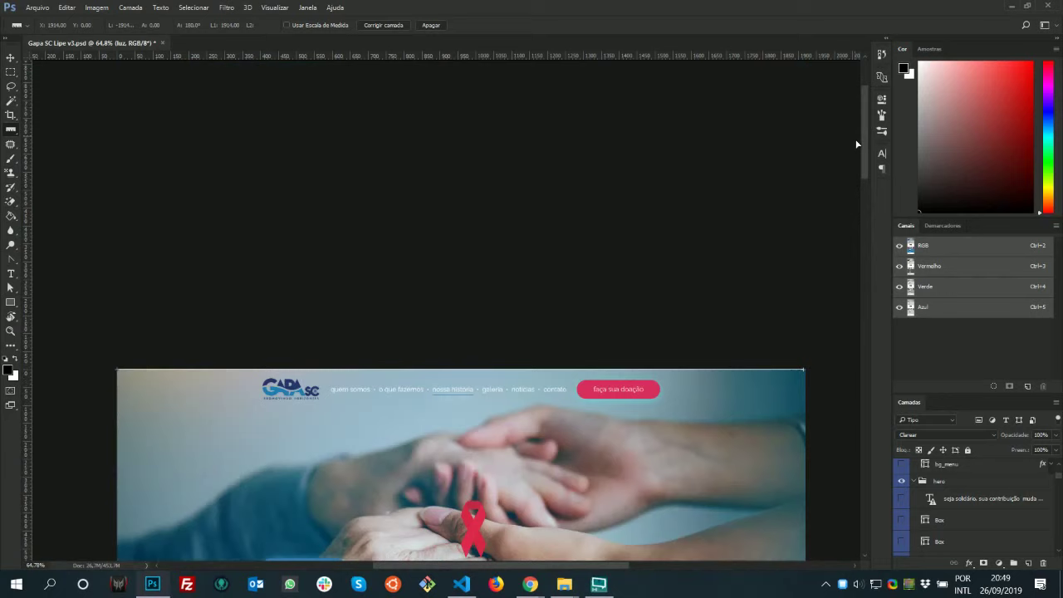
{"action": "left_click", "coordinate": [741, 439], "text": "ctrl"}
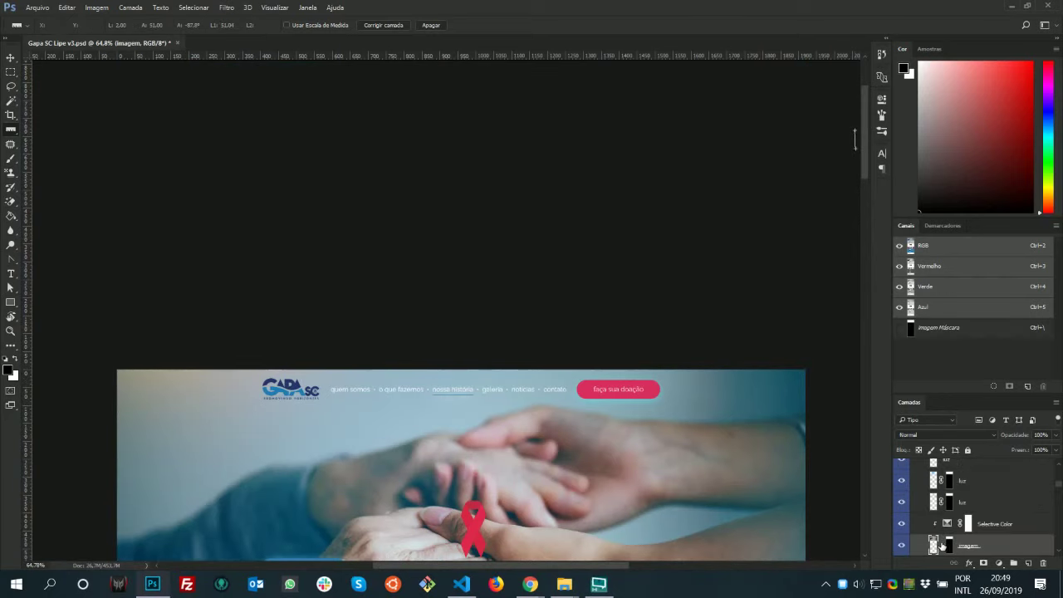
{"action": "right_click", "coordinate": [1014, 544]}
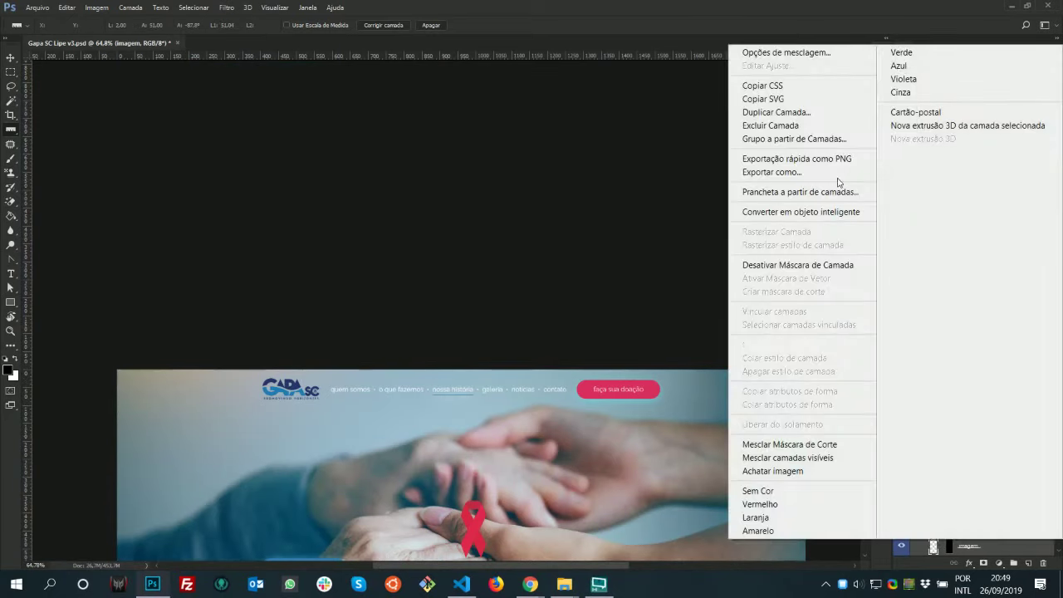
{"action": "left_click", "coordinate": [846, 159]}
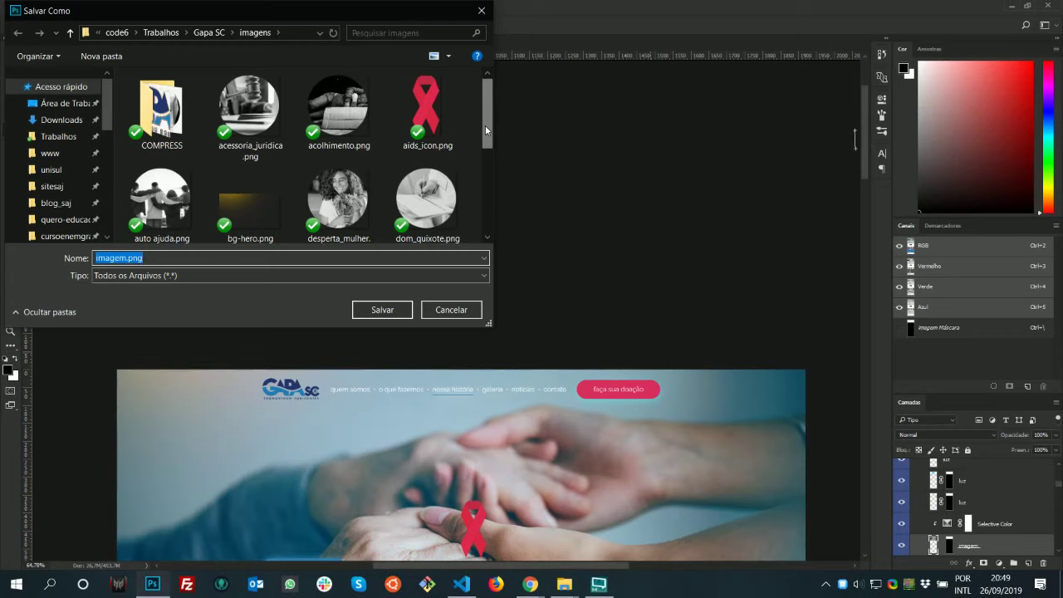
{"action": "type", "text": "bg"}
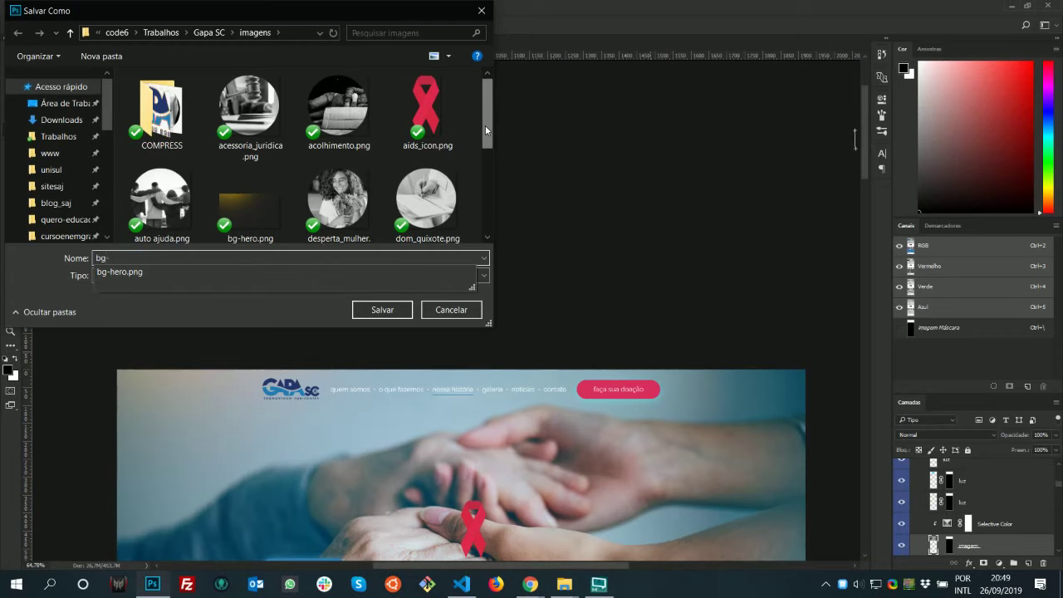
{"action": "type", "text": "-"}
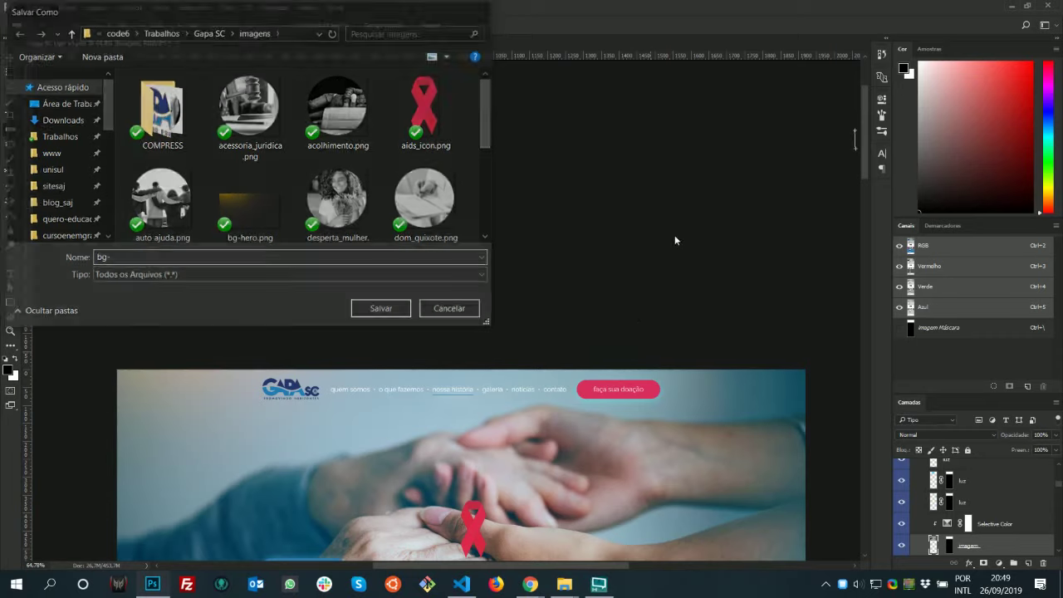
{"action": "key", "text": "Return"}
Switch to the browser's media upload, preview bg-hero.png in the imagens folder and cancel the file selection
{"action": "mouse_move", "coordinate": [530, 584]}
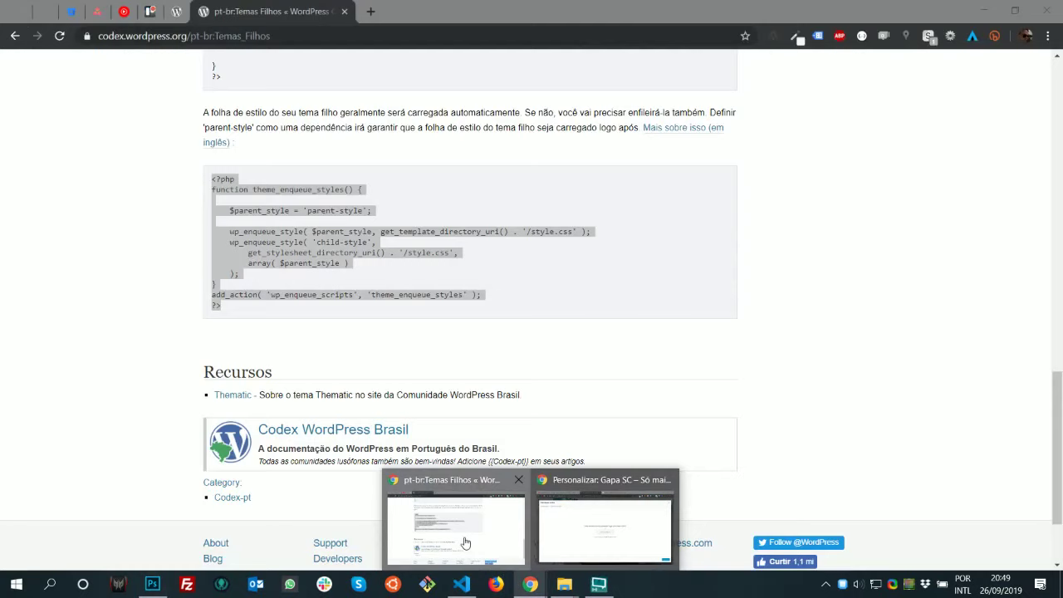
{"action": "left_click", "coordinate": [465, 561]}
{"action": "left_click", "coordinate": [538, 587]}
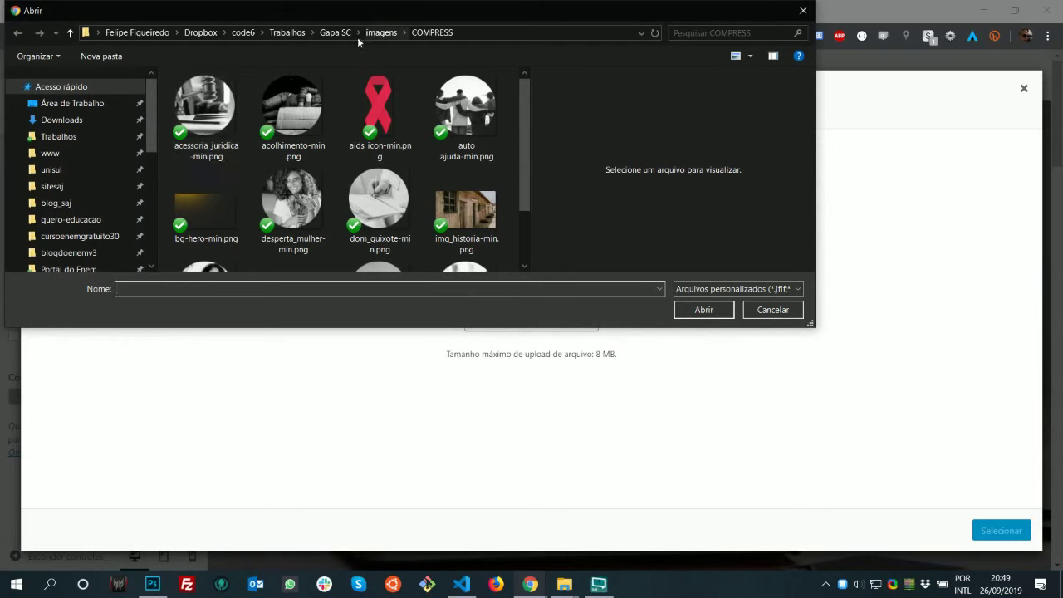
{"action": "left_click", "coordinate": [375, 32]}
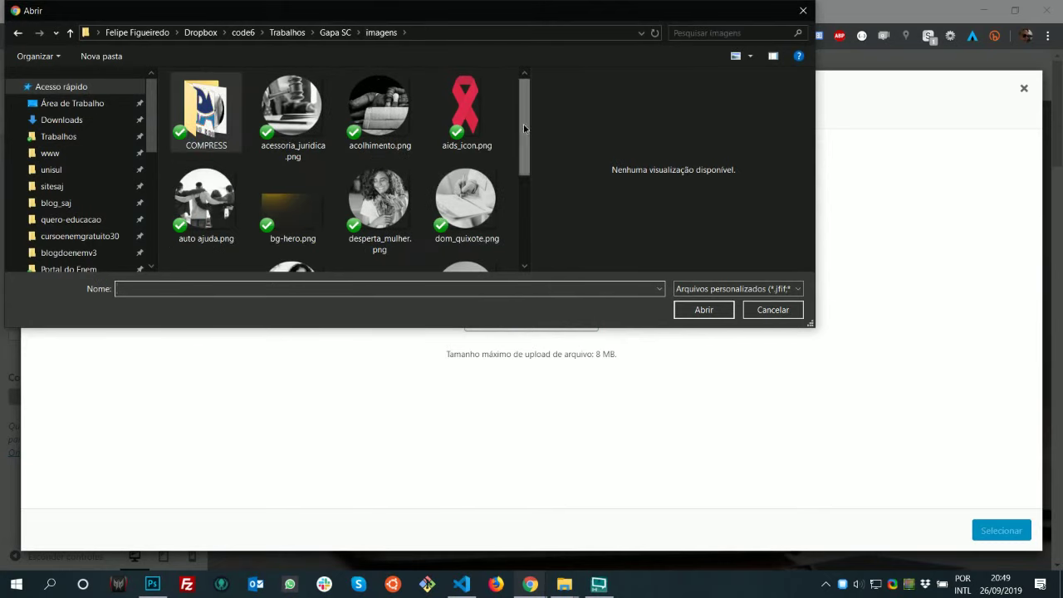
{"action": "mouse_move", "coordinate": [524, 124]}
{"action": "left_mouse_down"}
{"action": "mouse_move", "coordinate": [524, 224]}
{"action": "mouse_move", "coordinate": [533, 126]}
{"action": "left_mouse_up"}
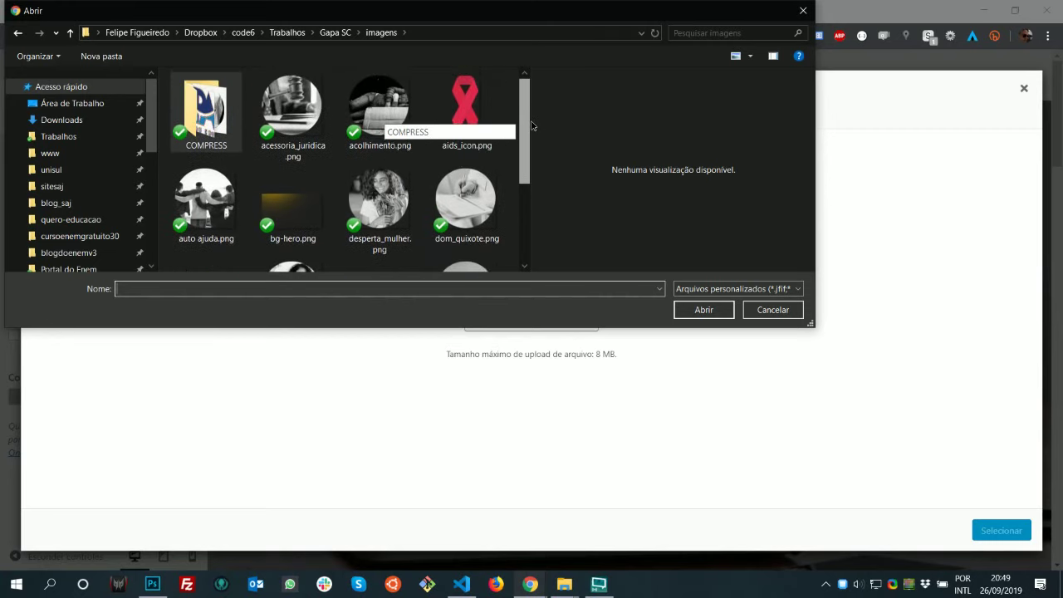
{"action": "left_click", "coordinate": [303, 222]}
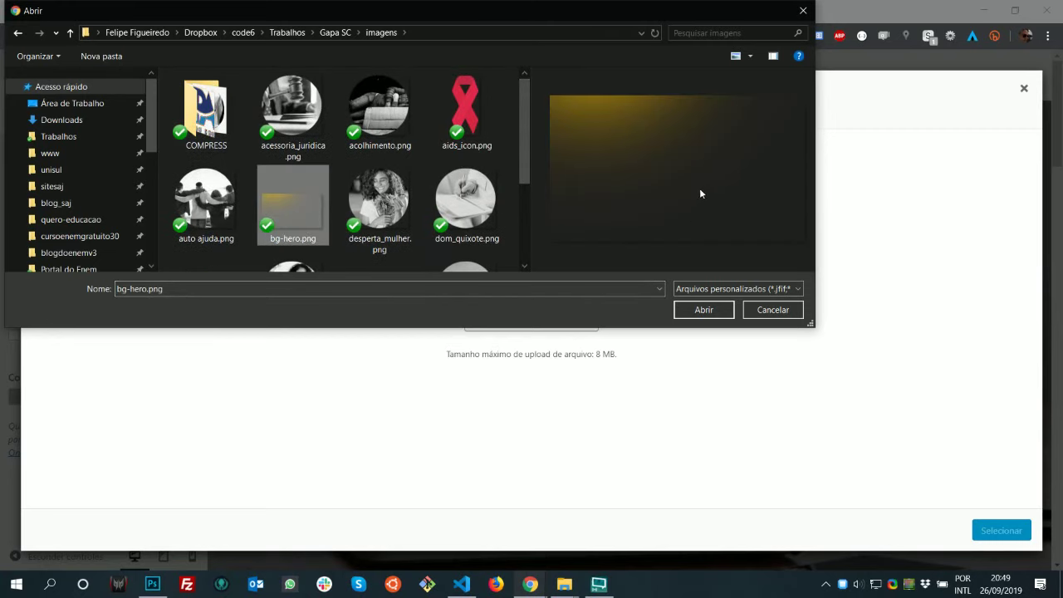
{"action": "key", "text": "Escape"}
{"action": "key", "text": "alt+Tab"}
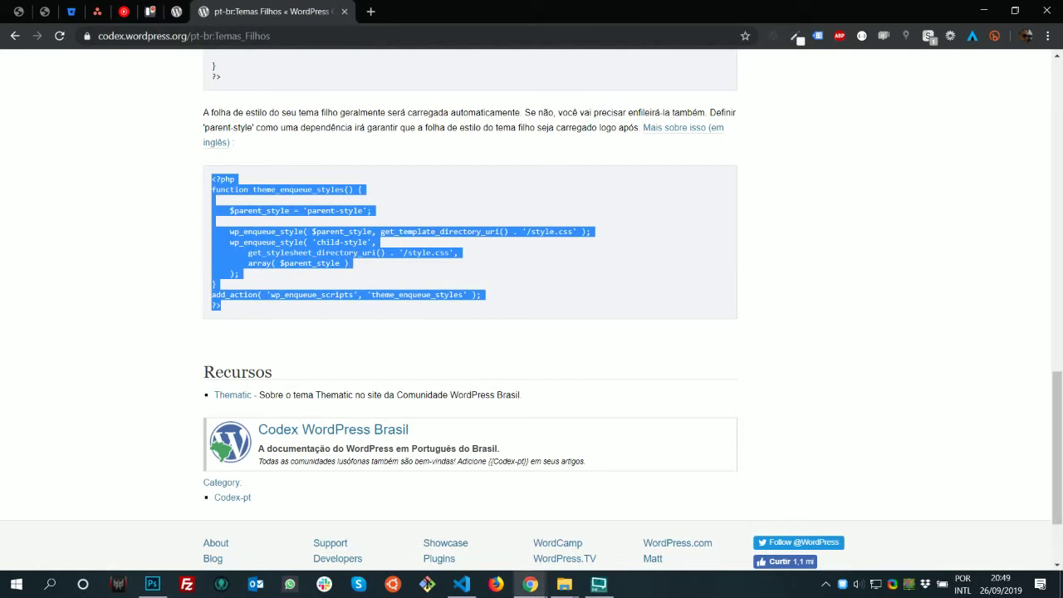
In Photoshop, quick-export the imagem layer as PNG to the imagens folder, overwriting bg-hero.png
{"action": "left_click", "coordinate": [152, 586]}
{"action": "right_click", "coordinate": [998, 550]}
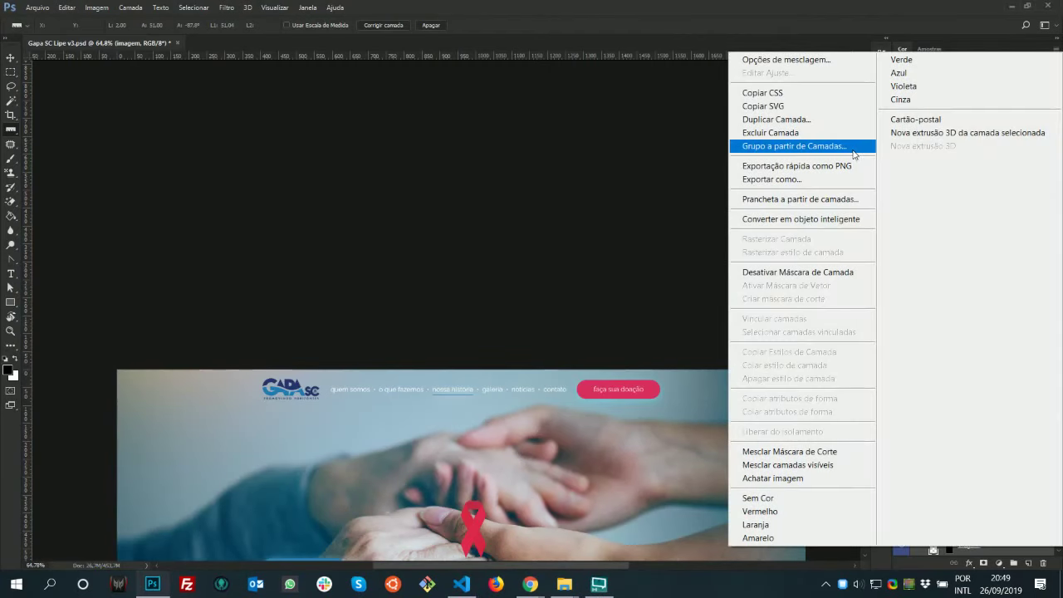
{"action": "left_click", "coordinate": [852, 171]}
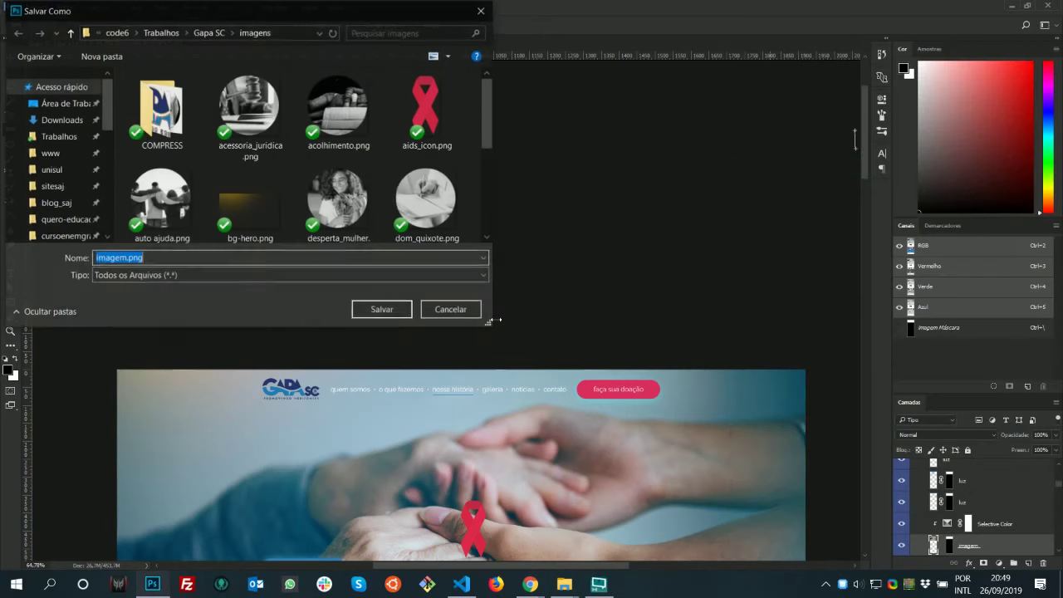
{"action": "left_click", "coordinate": [251, 224]}
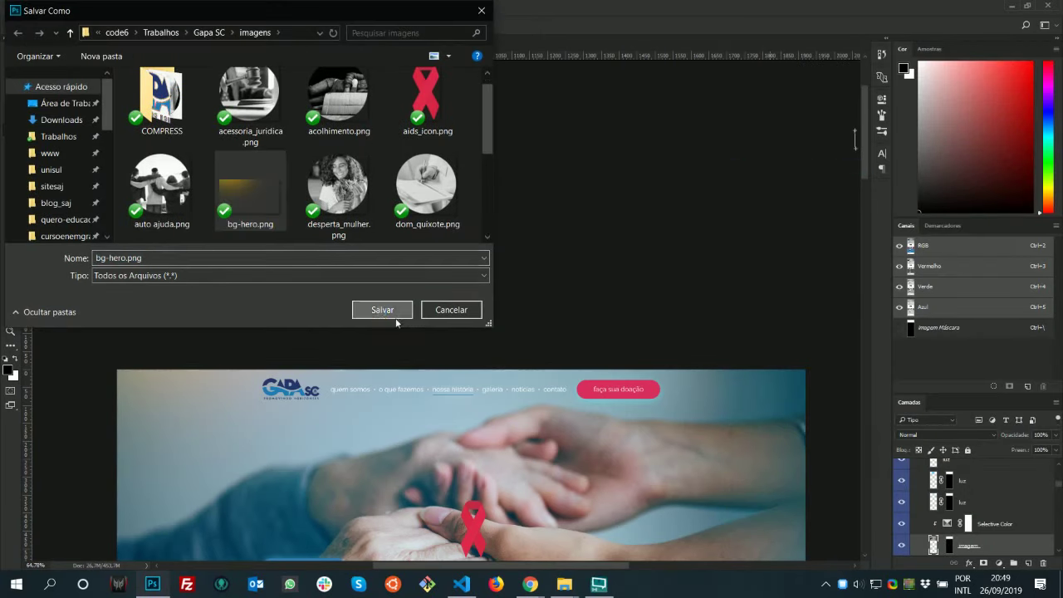
{"action": "left_click", "coordinate": [397, 311]}
{"action": "left_click", "coordinate": [563, 294]}
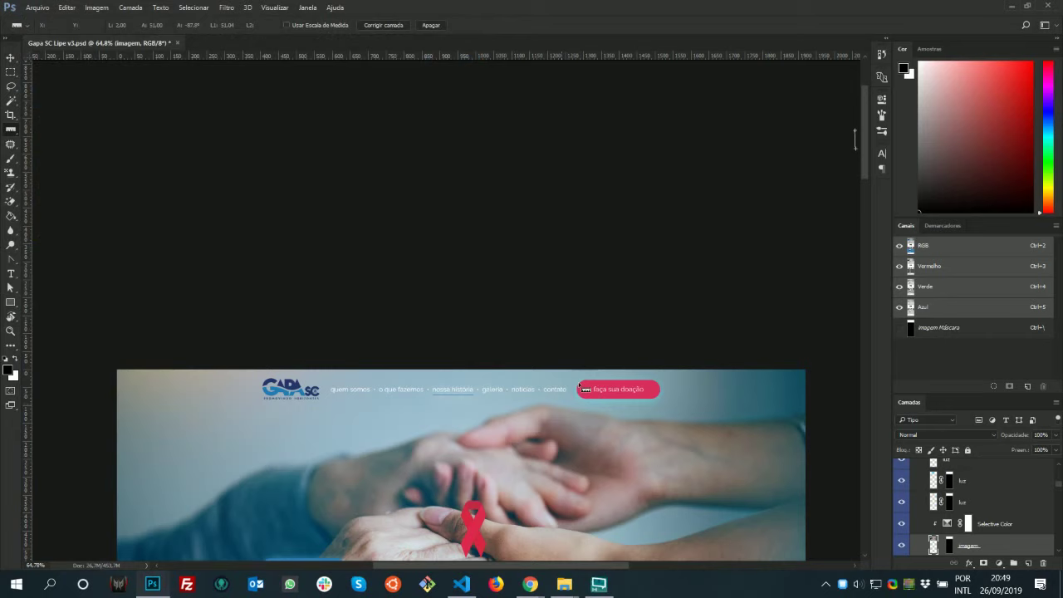
Switch to the browser's media upload and preview bg-hero-min.png in the COMPRESS folder
{"action": "left_click", "coordinate": [1009, 5]}
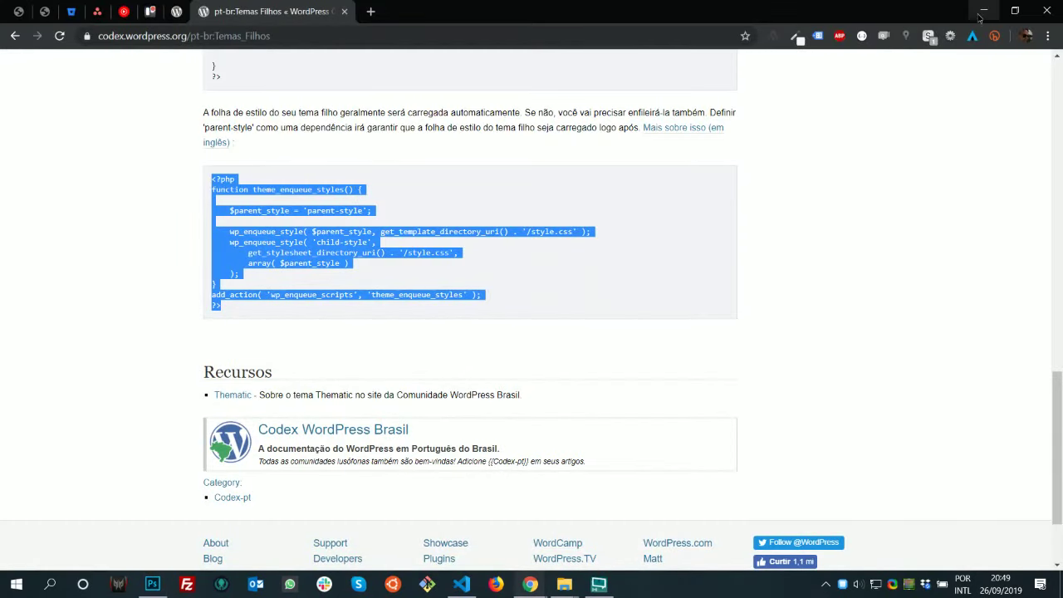
{"action": "left_click", "coordinate": [982, 14]}
{"action": "left_click", "coordinate": [514, 320]}
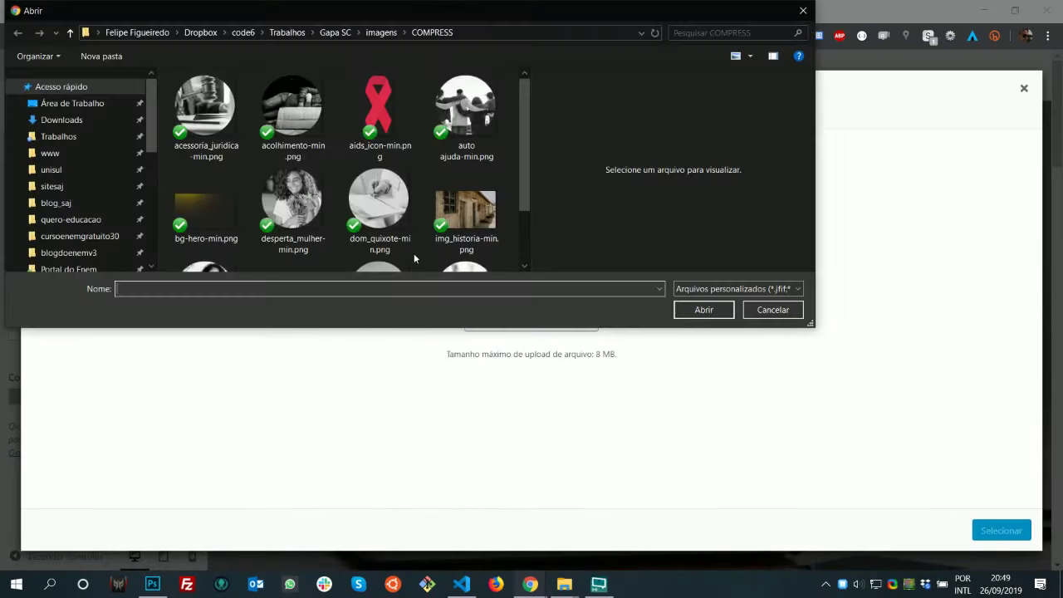
{"action": "left_click", "coordinate": [239, 223]}
{"action": "scroll", "coordinate": [250, 226], "scroll_direction": "down", "scroll_amount": 1}
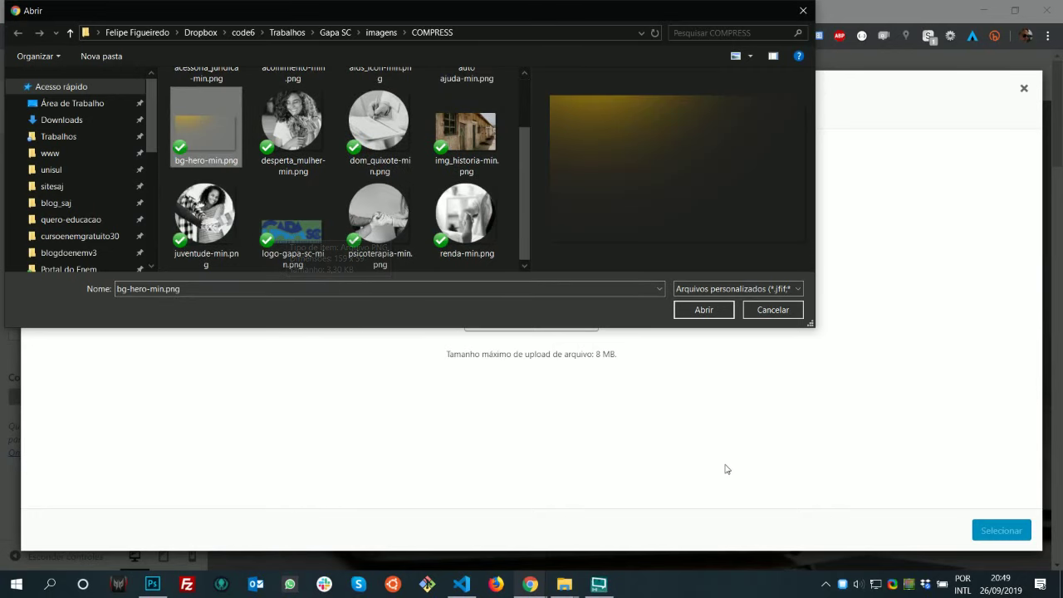
{"action": "key", "text": "alt+Tab"}
Back in Photoshop, convert the imagem layer to a smart object and rasterize it
{"action": "left_click", "coordinate": [152, 584]}
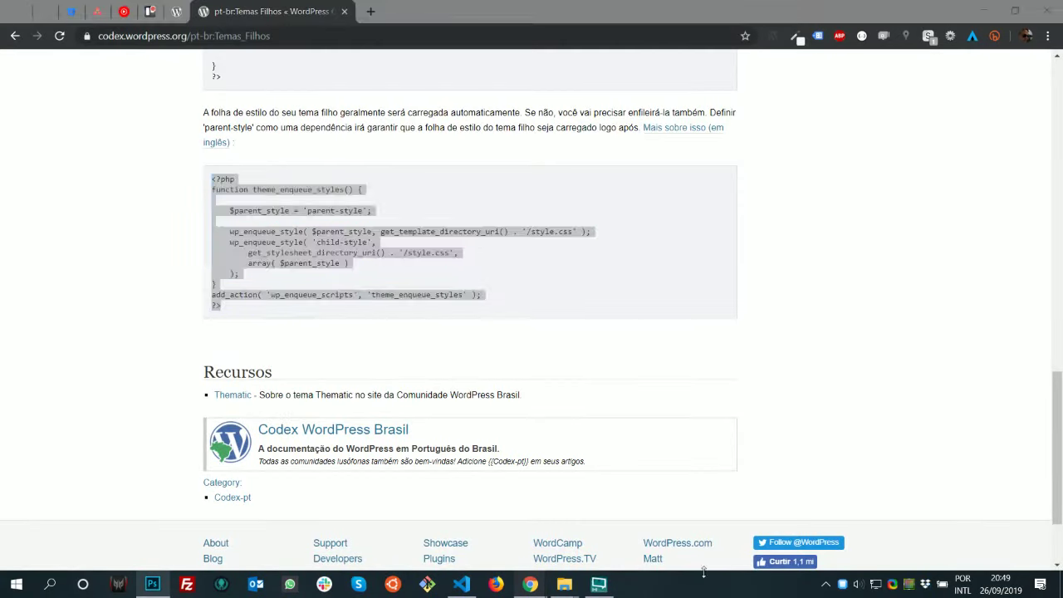
{"action": "right_click", "coordinate": [992, 553]}
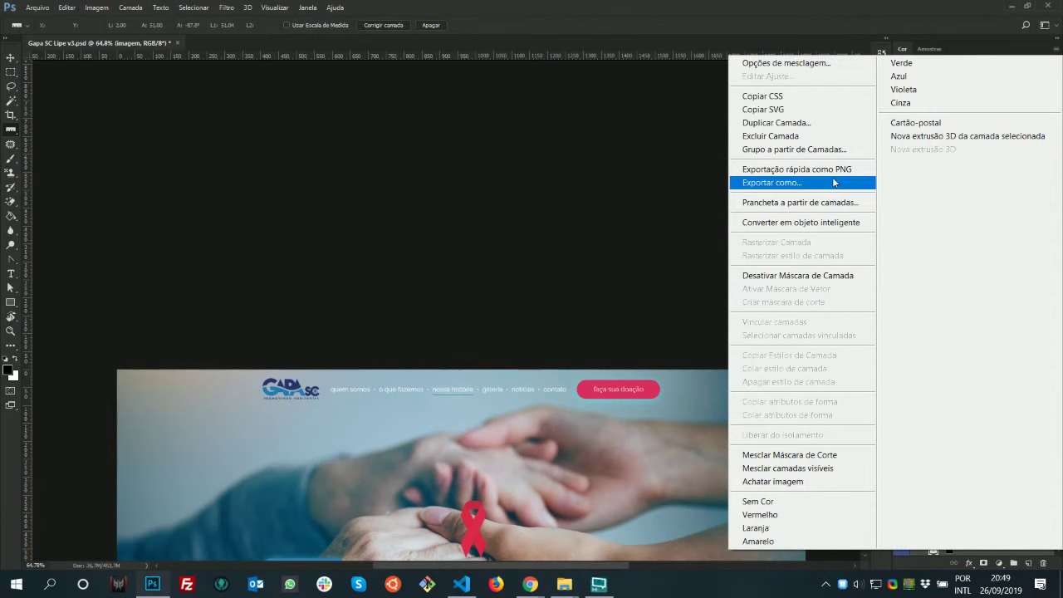
{"action": "left_click", "coordinate": [850, 222]}
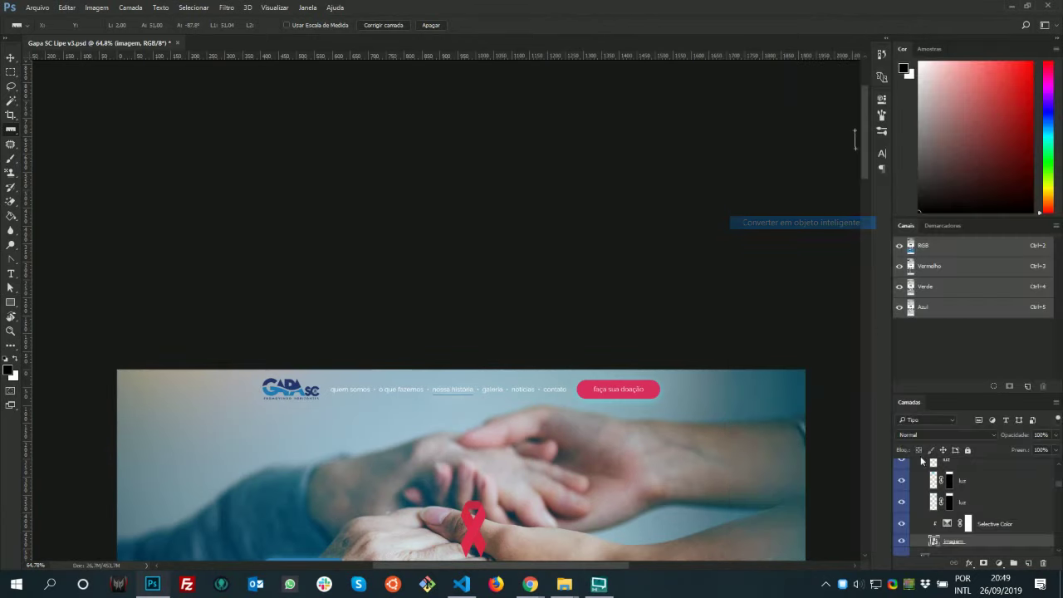
{"action": "right_click", "coordinate": [991, 554]}
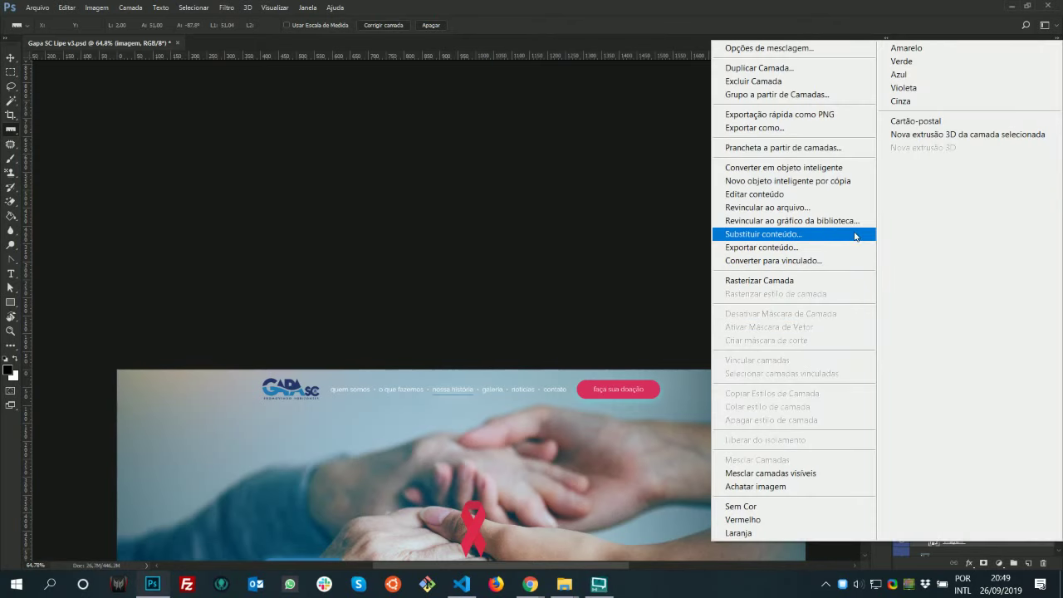
{"action": "left_click", "coordinate": [857, 280]}
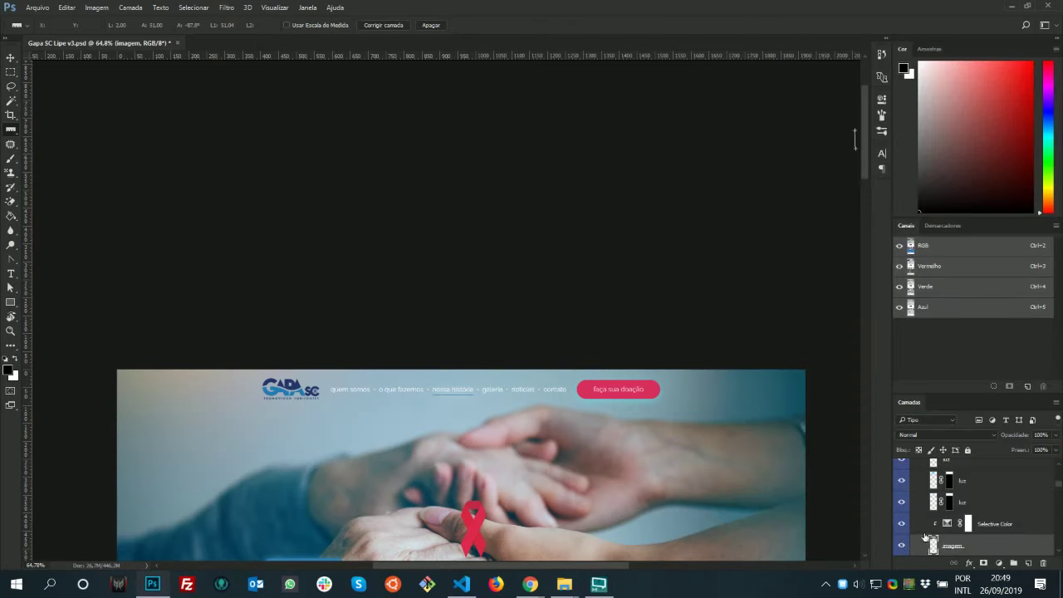
{"action": "right_click", "coordinate": [980, 553]}
{"action": "left_click", "coordinate": [850, 168]}
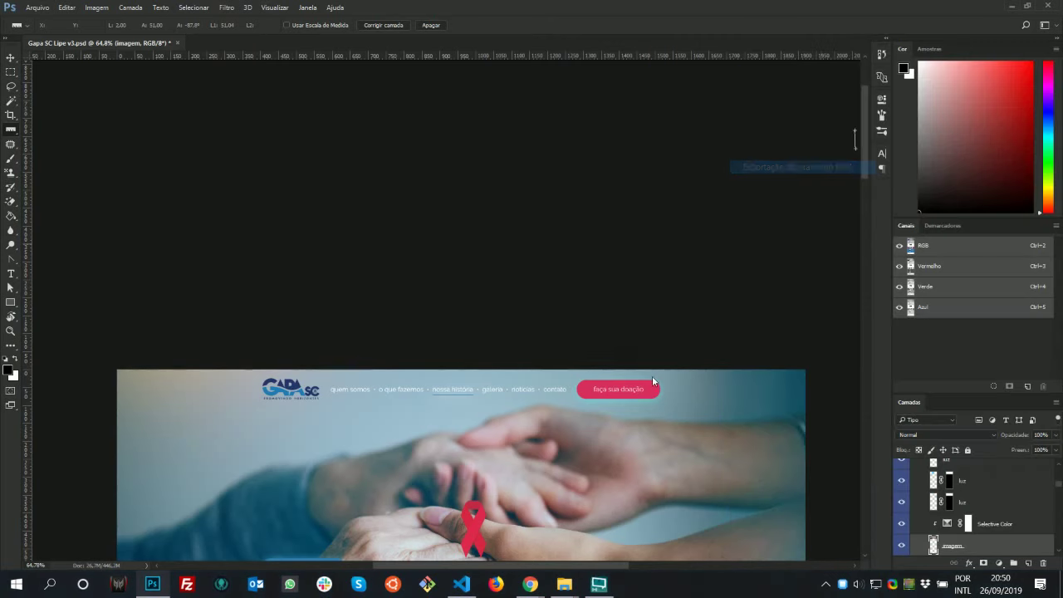
{"action": "left_click", "coordinate": [251, 208]}
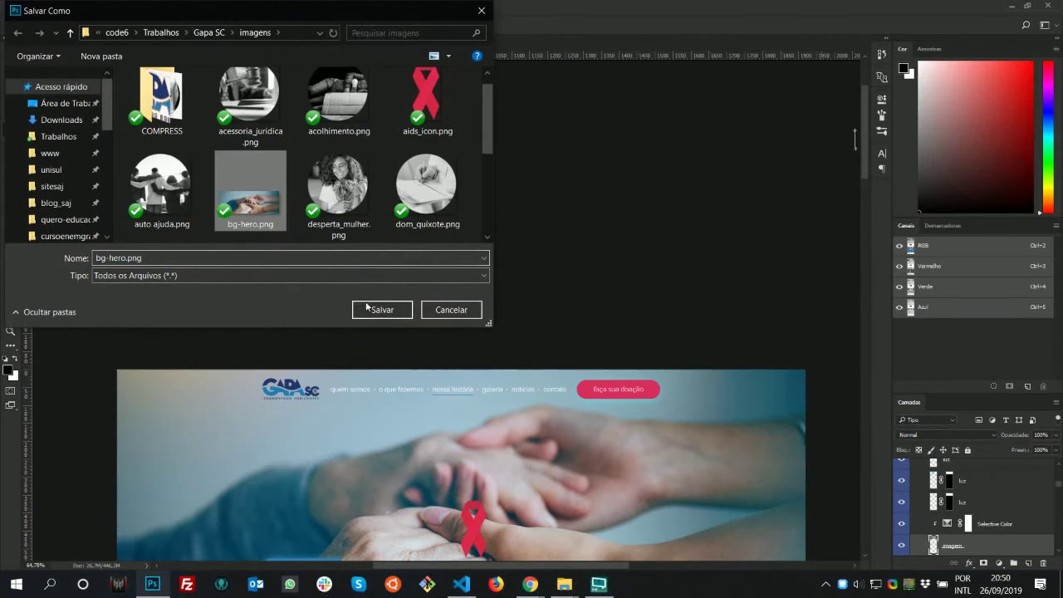
{"action": "left_click", "coordinate": [365, 225]}
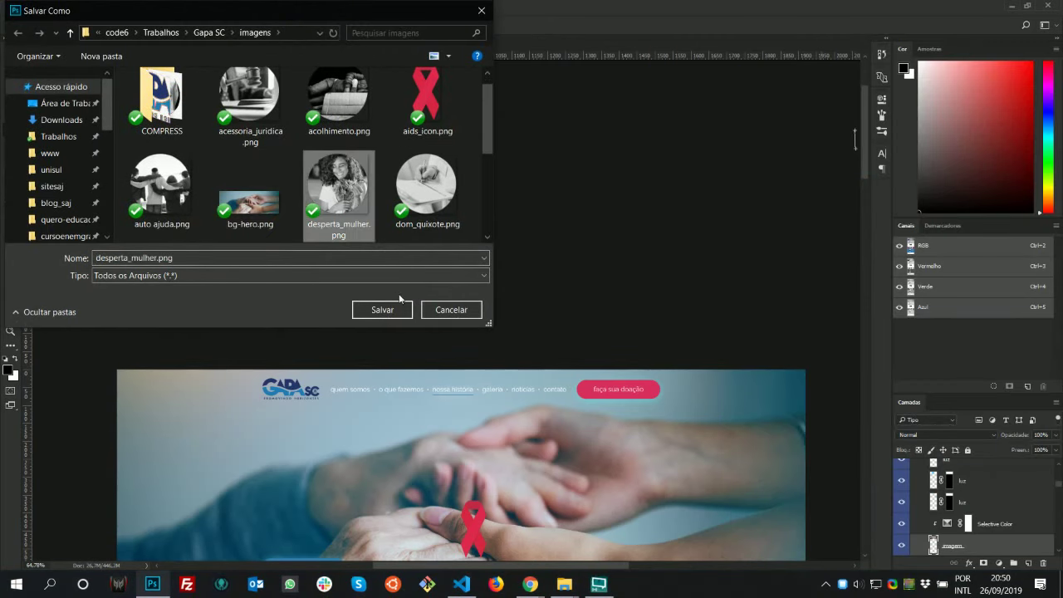
{"action": "left_click", "coordinate": [437, 311]}
Switch to the browser and upload bg-hero-min.png from the COMPRESS folder to the WordPress media library
{"action": "key", "text": "alt+Tab"}
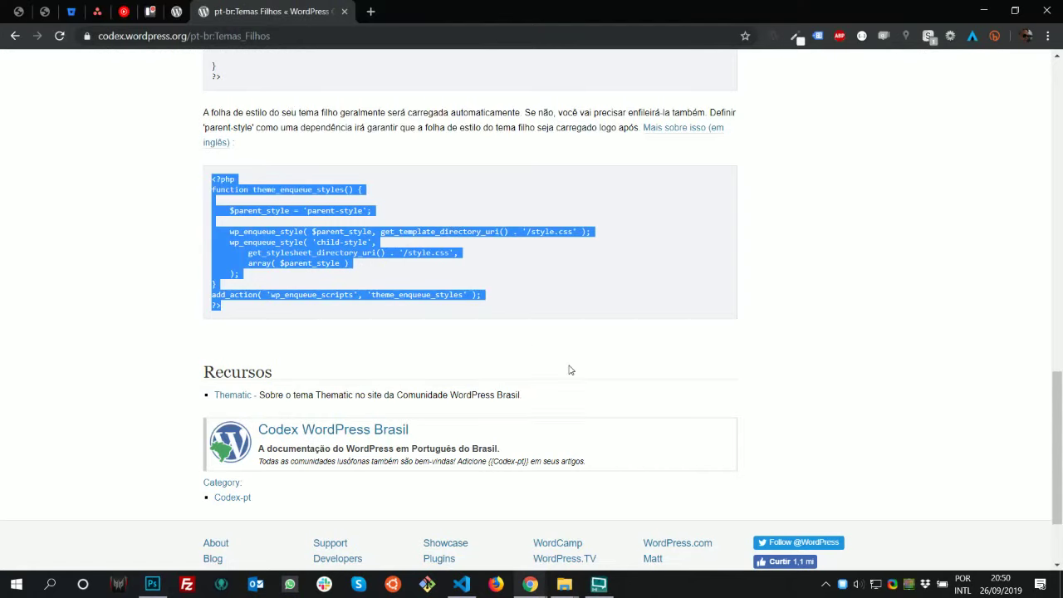
{"action": "key", "text": "alt+Tab"}
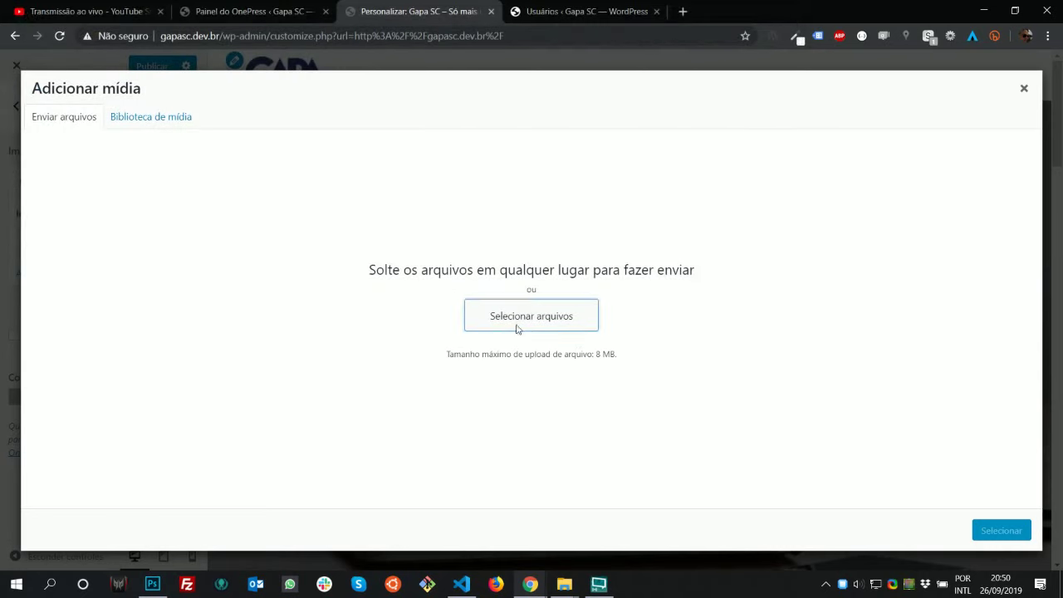
{"action": "left_click", "coordinate": [517, 320]}
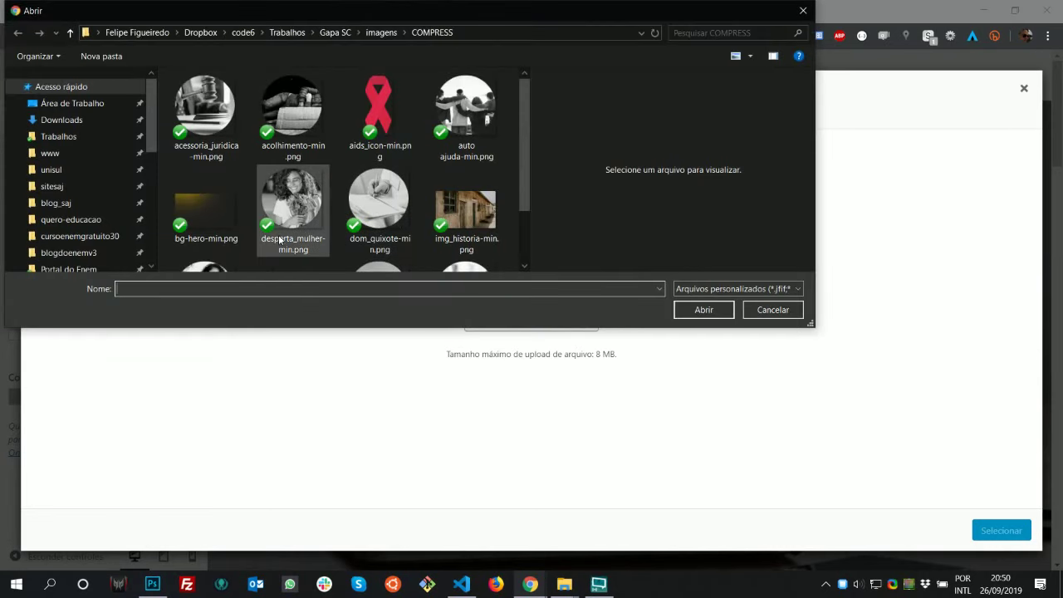
{"action": "left_click", "coordinate": [280, 239]}
{"action": "key", "text": "Left"}
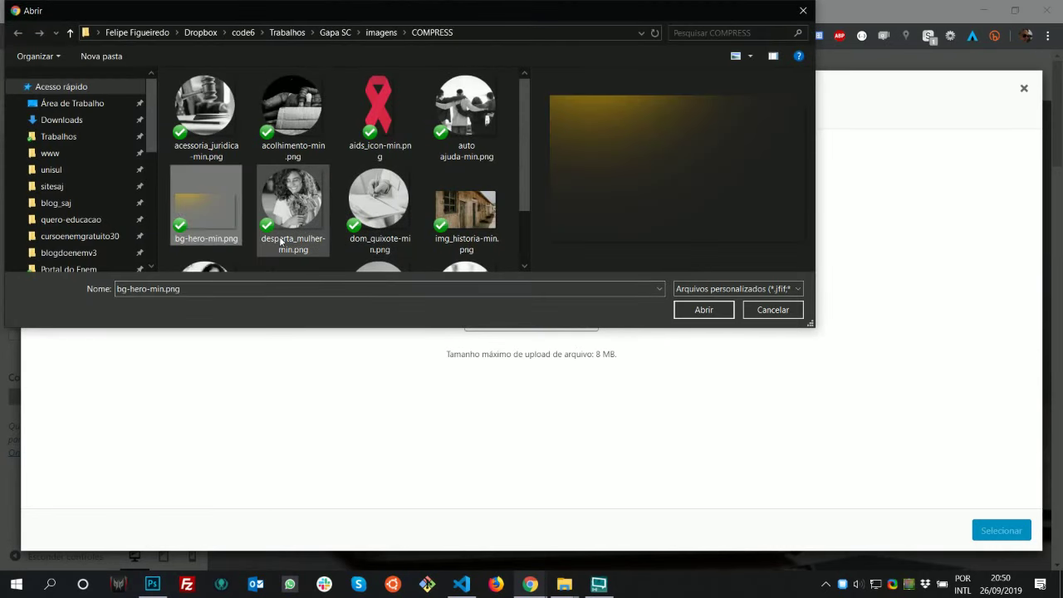
{"action": "left_click", "coordinate": [702, 309]}
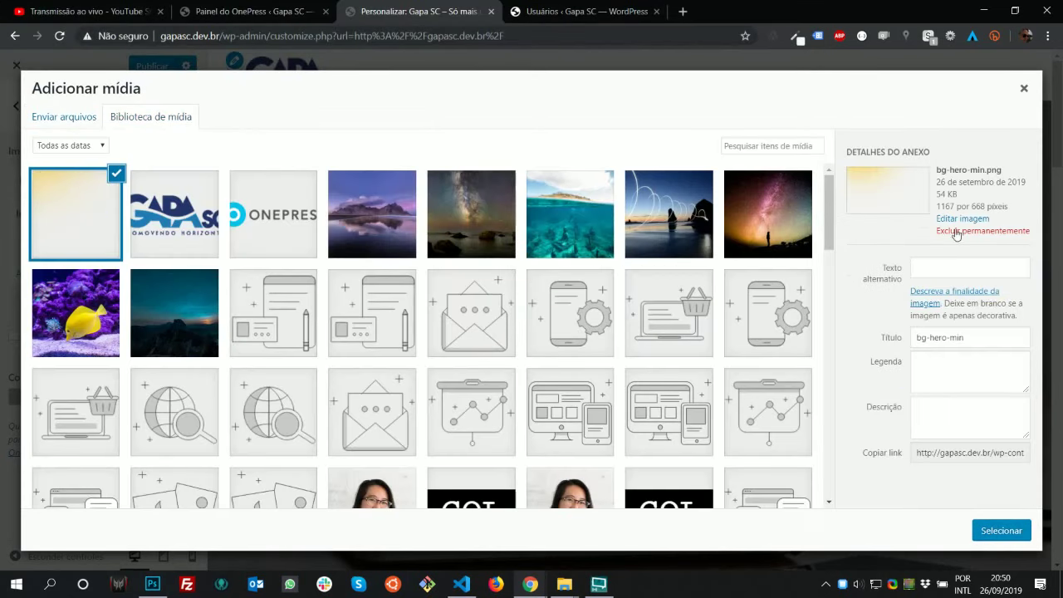
Permanently delete the uploaded bg-hero-min.png from the media library and switch back to the Photoshop layout
{"action": "left_click", "coordinate": [957, 232]}
{"action": "left_click", "coordinate": [589, 155]}
{"action": "key", "text": "alt+Tab"}
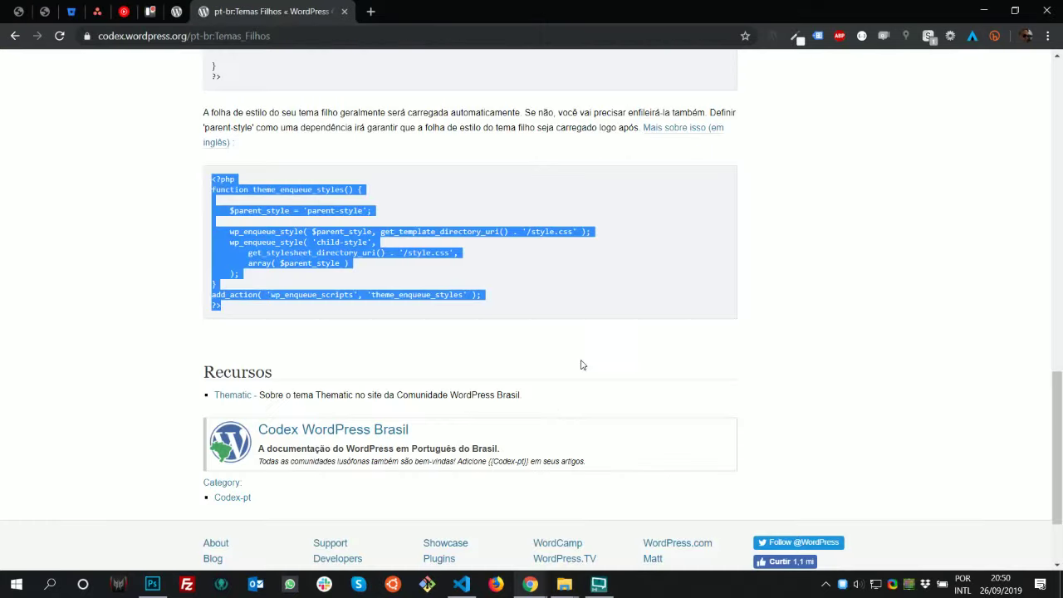
{"action": "left_click", "coordinate": [157, 586]}
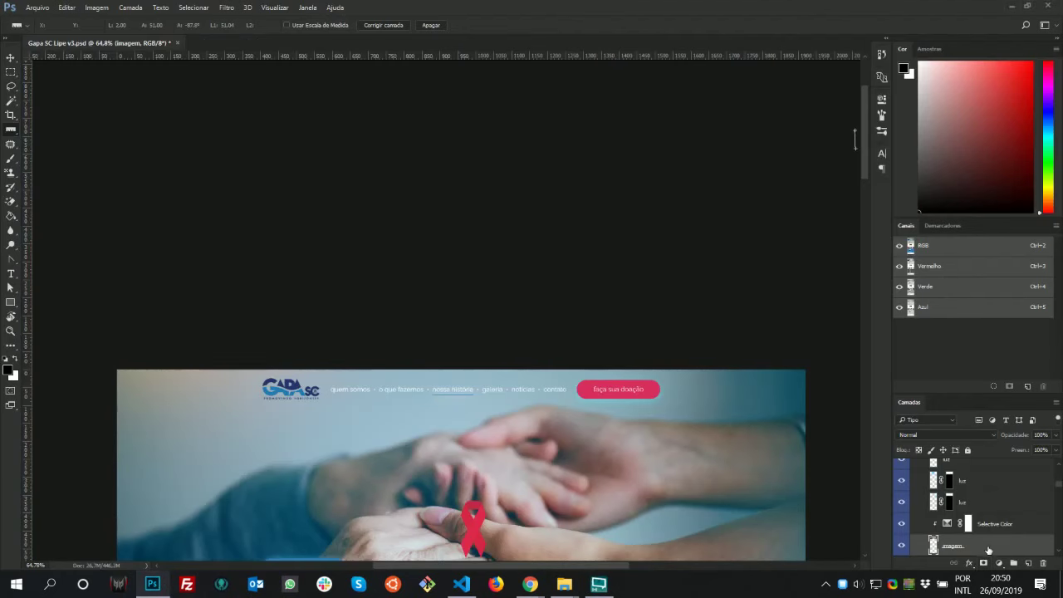
Export the imagem layer as a PNG into the imagens folder, overwriting bg-hero.png
{"action": "right_click", "coordinate": [987, 550]}
{"action": "left_click", "coordinate": [796, 164]}
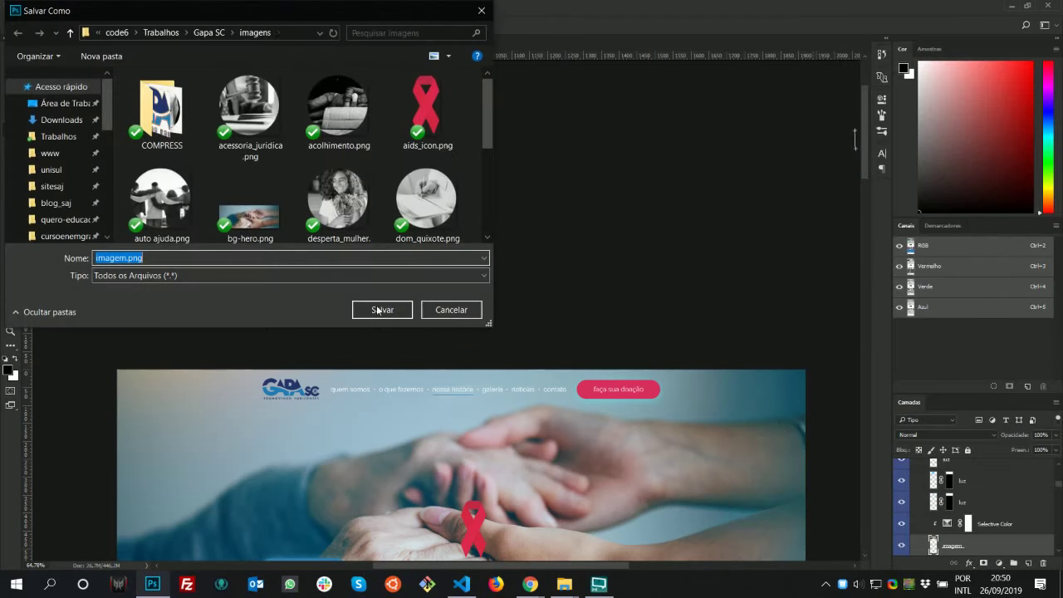
{"action": "left_click", "coordinate": [249, 218]}
{"action": "left_click", "coordinate": [382, 310]}
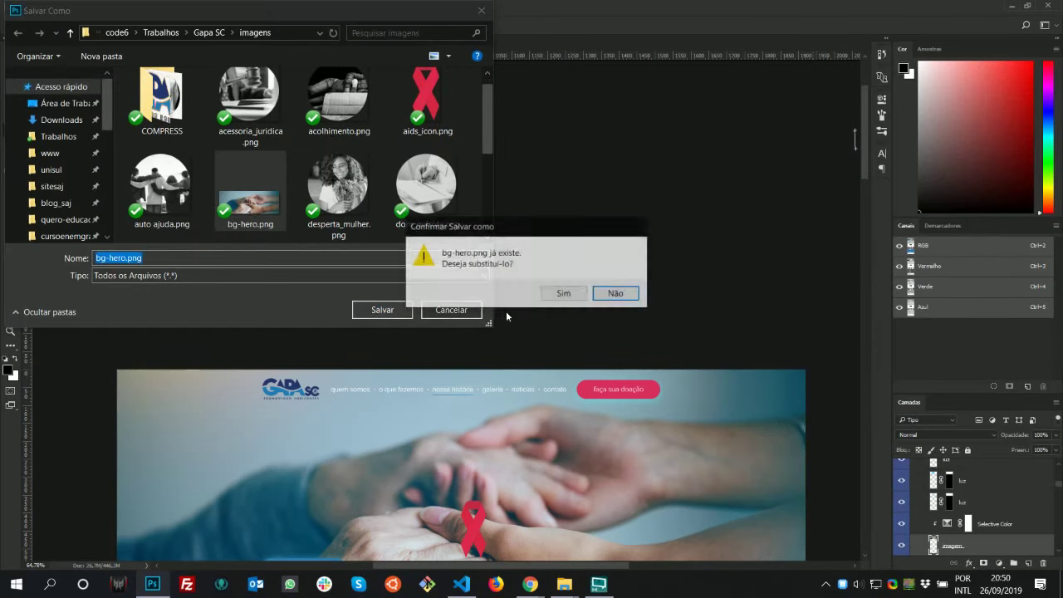
{"action": "left_click", "coordinate": [562, 295]}
Switch to the browser and upload bg-hero.png from the imagens folder to the WordPress media library
{"action": "key", "text": "alt+Tab"}
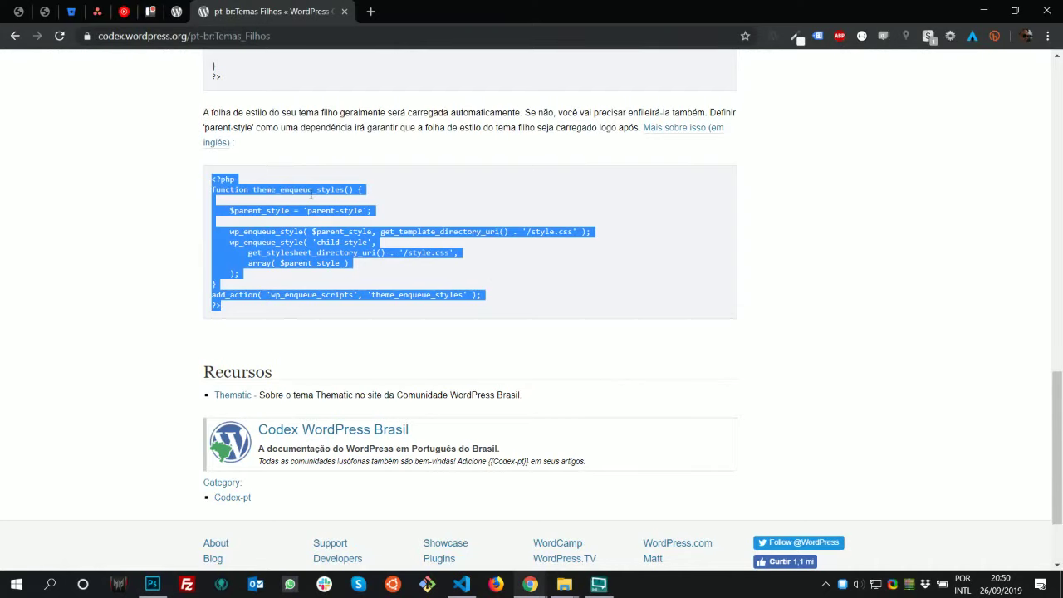
{"action": "key", "text": "alt+Tab"}
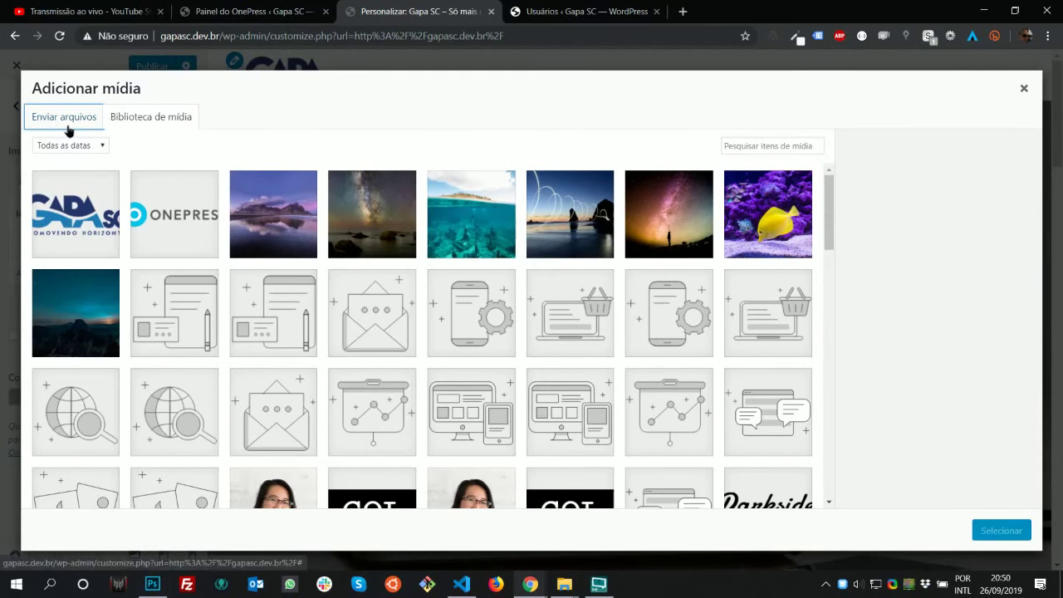
{"action": "scroll", "coordinate": [683, 253], "scroll_direction": "down", "scroll_amount": 1}
{"action": "scroll", "coordinate": [622, 257], "scroll_direction": "up", "scroll_amount": 1}
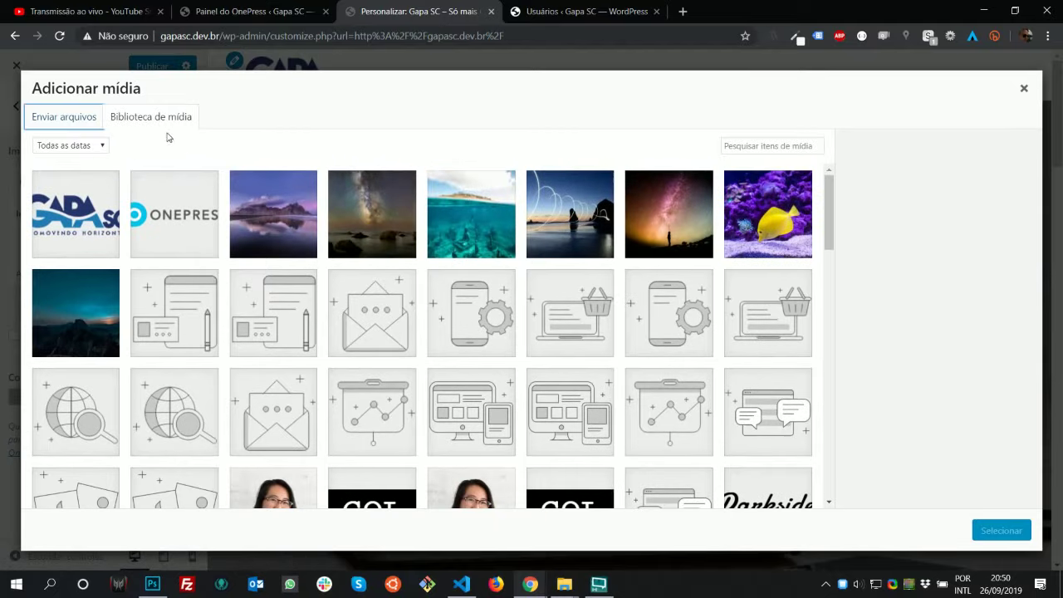
{"action": "left_click", "coordinate": [73, 118]}
{"action": "left_click", "coordinate": [510, 330]}
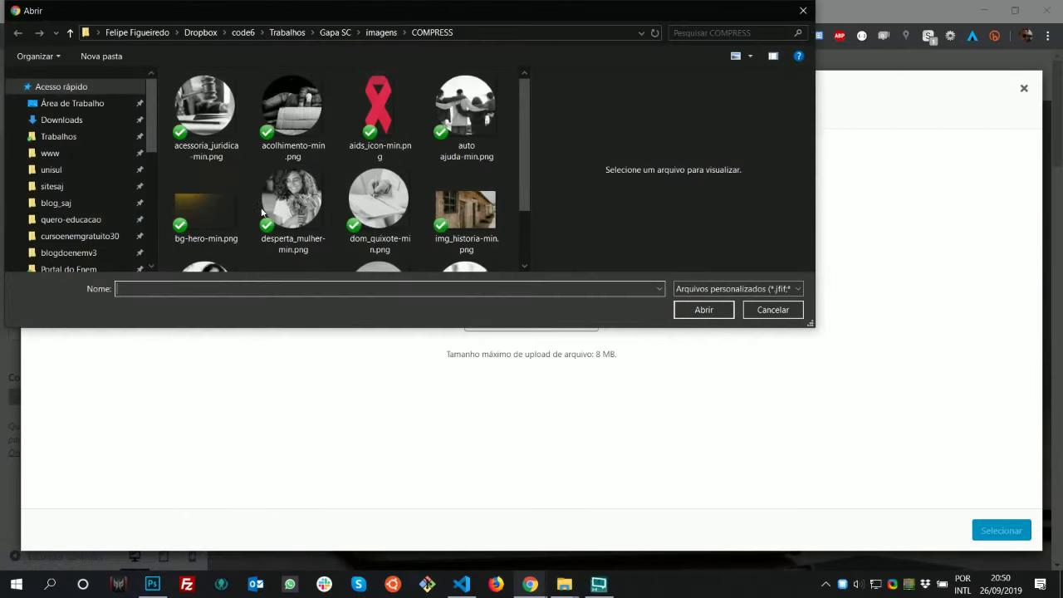
{"action": "scroll", "coordinate": [466, 228], "scroll_direction": "down", "scroll_amount": 1}
{"action": "scroll", "coordinate": [378, 230], "scroll_direction": "up", "scroll_amount": 1}
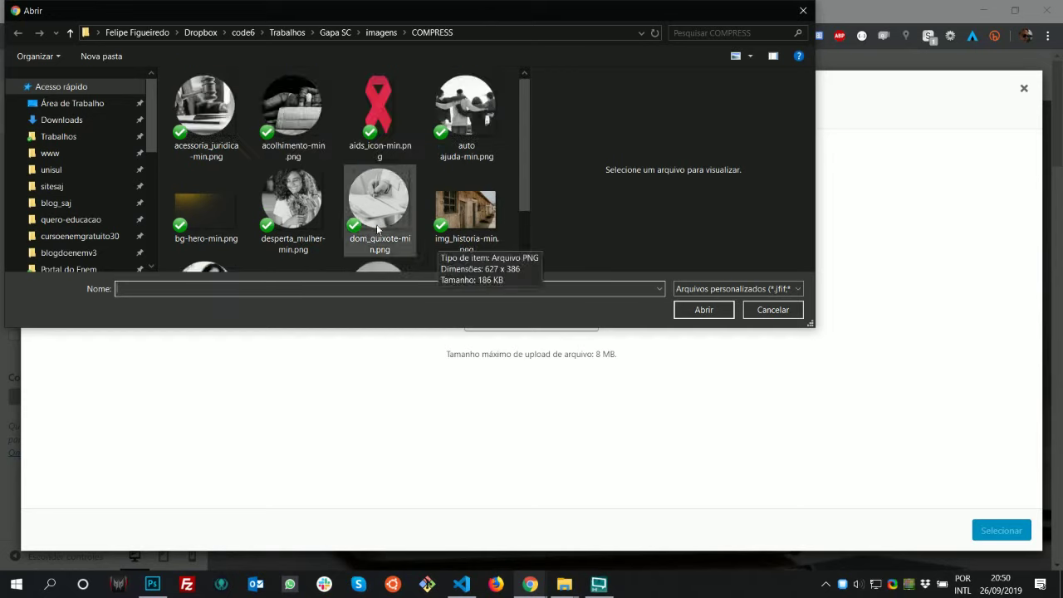
{"action": "left_click", "coordinate": [381, 33]}
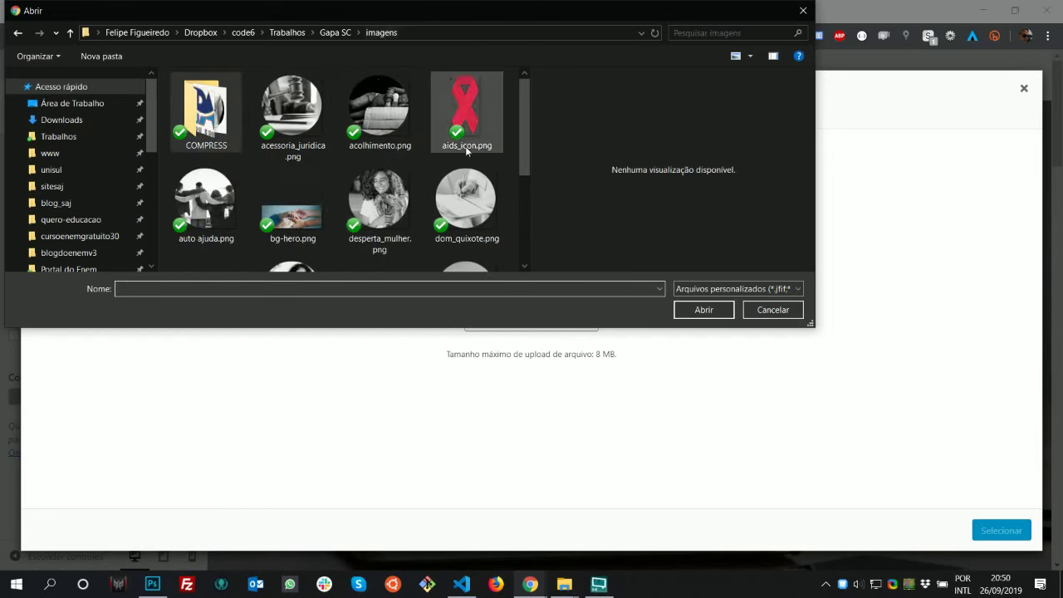
{"action": "left_click", "coordinate": [315, 210]}
{"action": "left_click", "coordinate": [704, 309]}
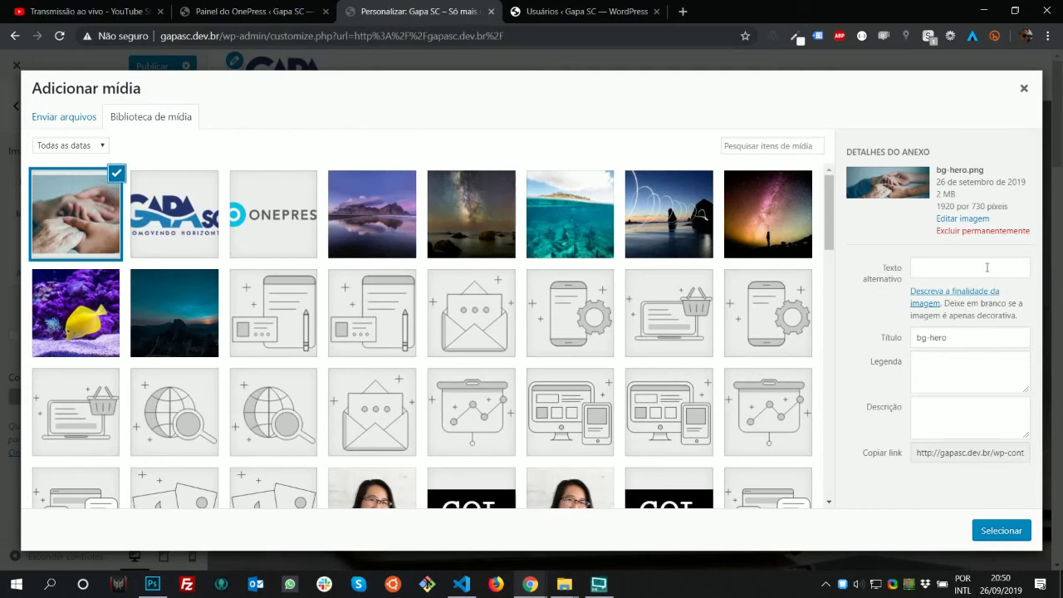
Give bg-hero.png the alternative text "Mãos dadas" and use it as the Hero background image, returning to the Hero section settings
{"action": "left_click", "coordinate": [981, 271]}
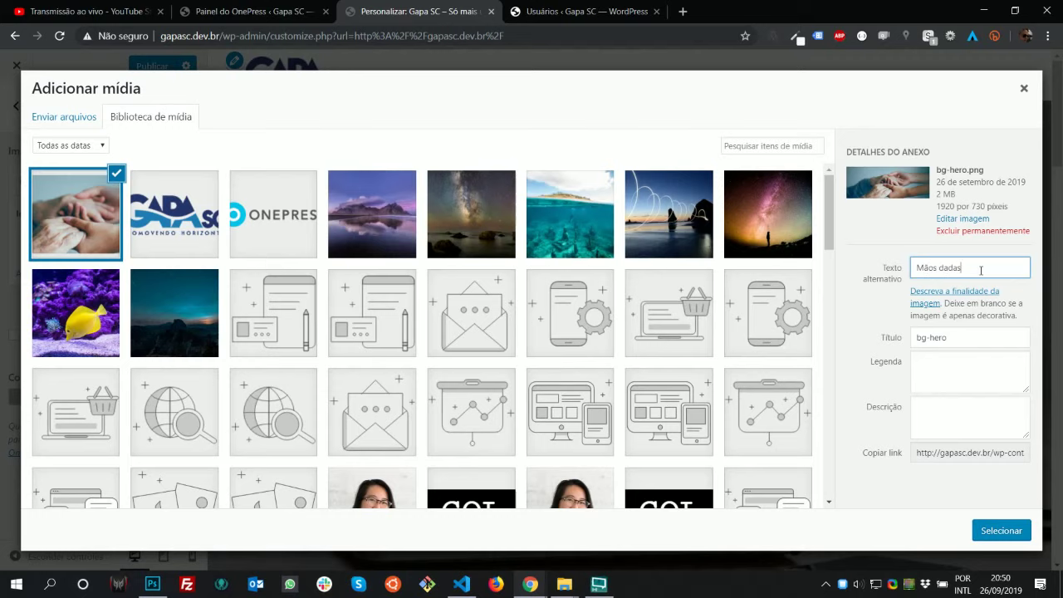
{"action": "left_click", "coordinate": [1027, 533]}
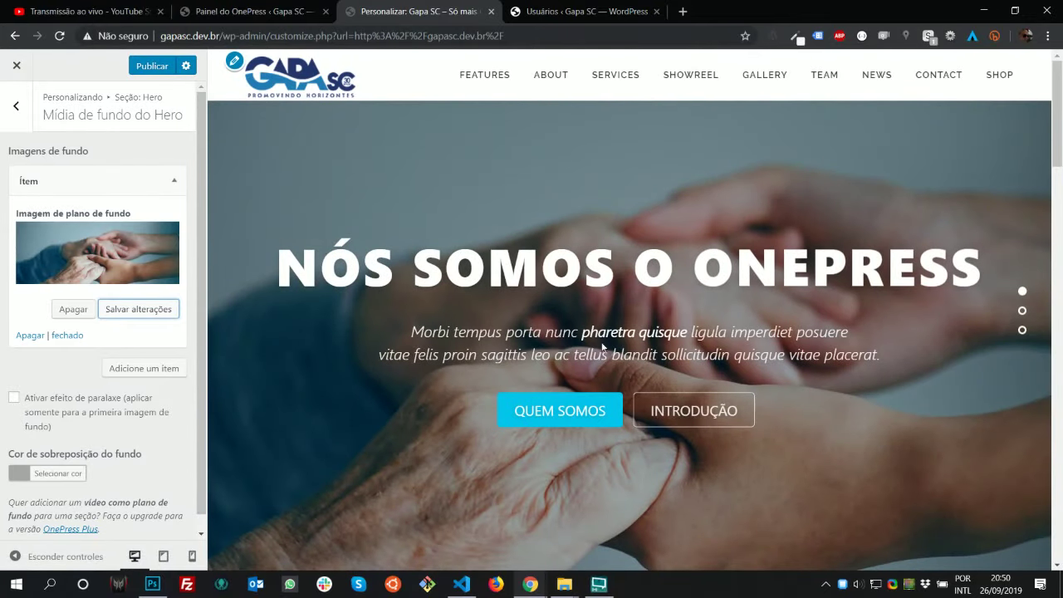
{"action": "scroll", "coordinate": [183, 440], "scroll_direction": "down", "scroll_amount": 1}
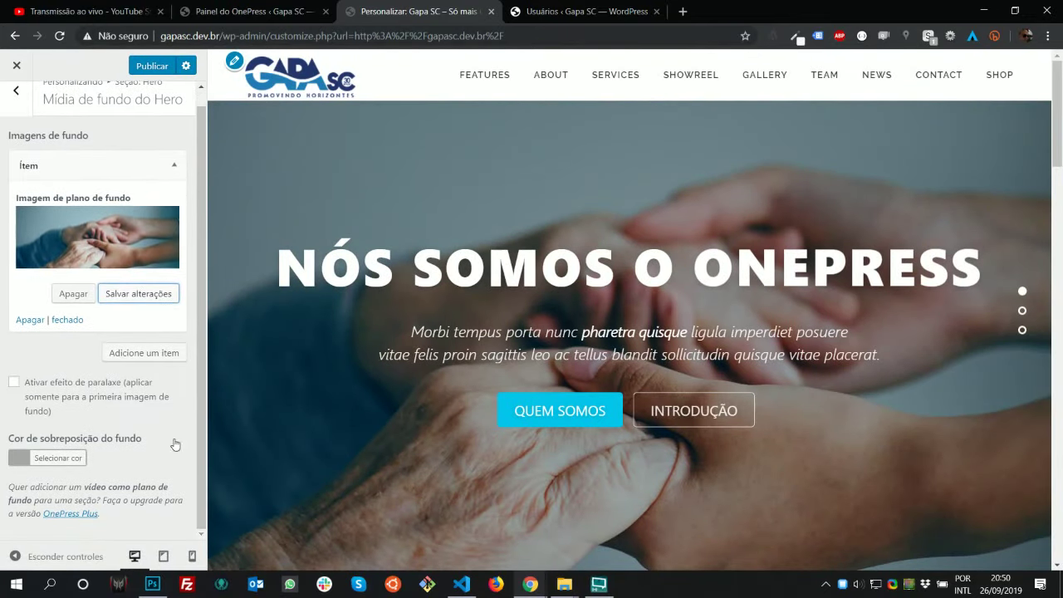
{"action": "left_click", "coordinate": [15, 91]}
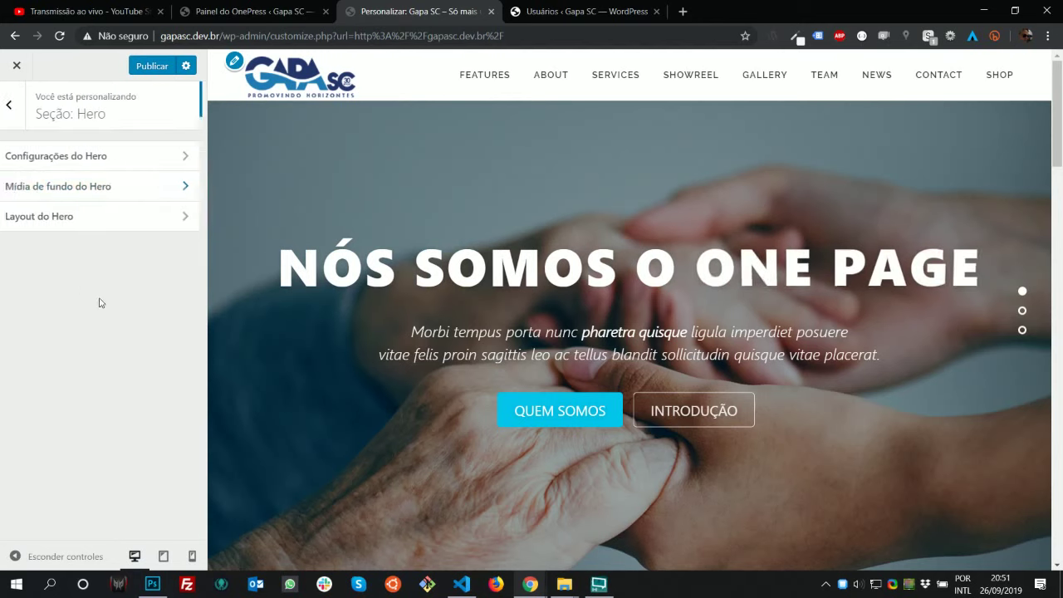
Open the Hero layout settings, and in Photoshop show the headline text layer of the hero group, keeping the Box layer below it hidden
{"action": "left_click", "coordinate": [116, 216]}
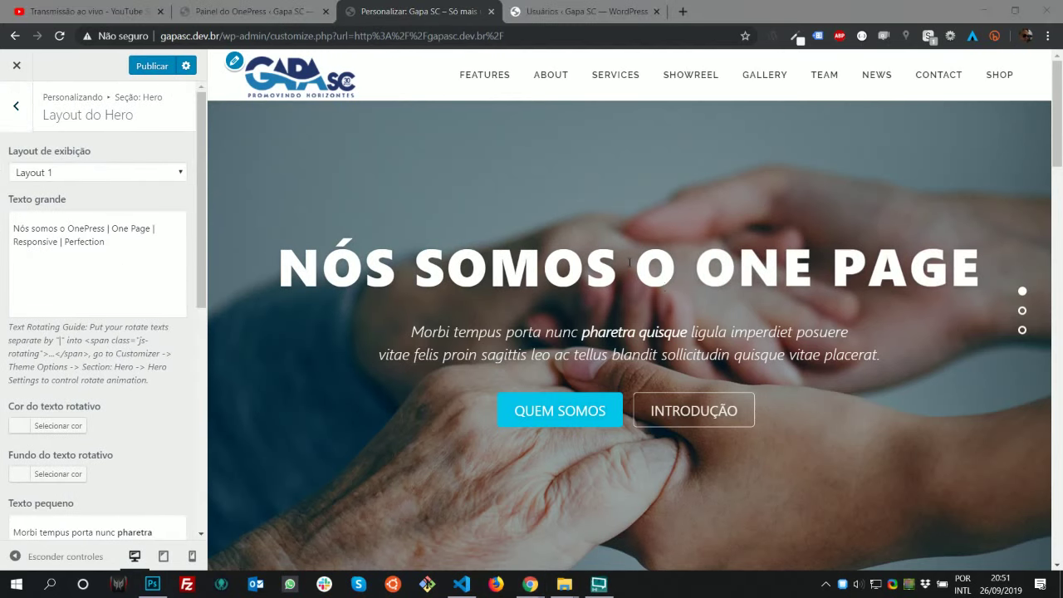
{"action": "scroll", "coordinate": [548, 392], "scroll_direction": "down", "scroll_amount": 2}
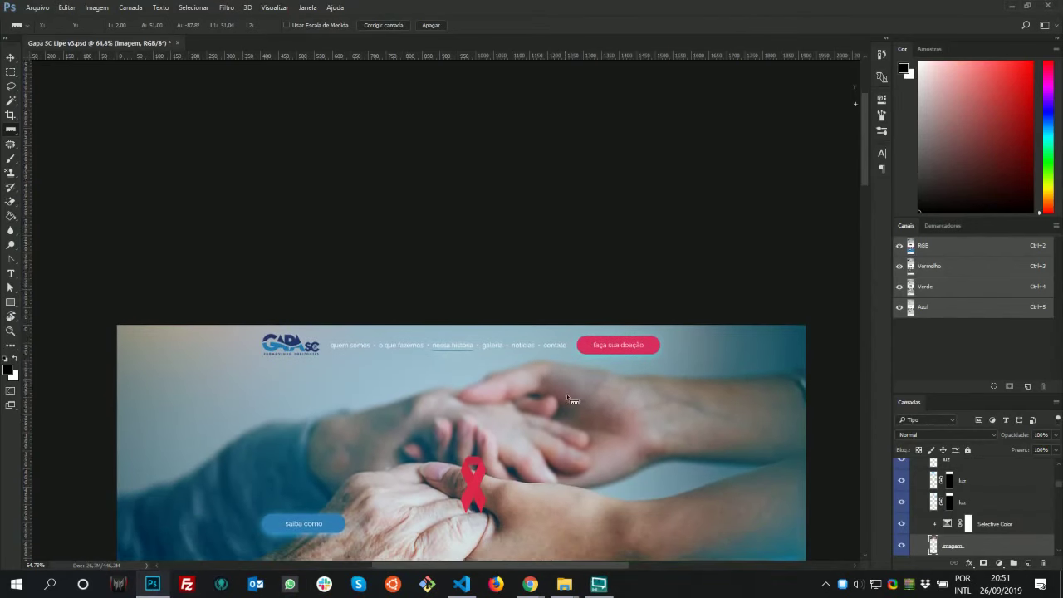
{"action": "scroll", "coordinate": [572, 399], "scroll_direction": "down", "scroll_amount": 3}
{"action": "scroll", "coordinate": [1024, 509], "scroll_direction": "up", "scroll_amount": 2}
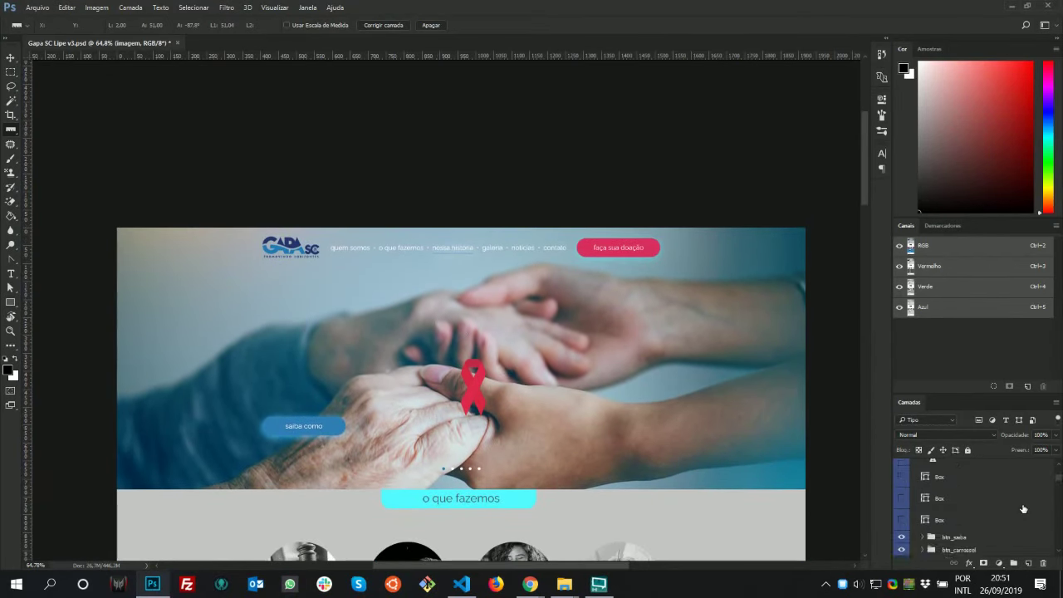
{"action": "scroll", "coordinate": [1024, 508], "scroll_direction": "up", "scroll_amount": 2}
{"action": "left_click", "coordinate": [902, 521]}
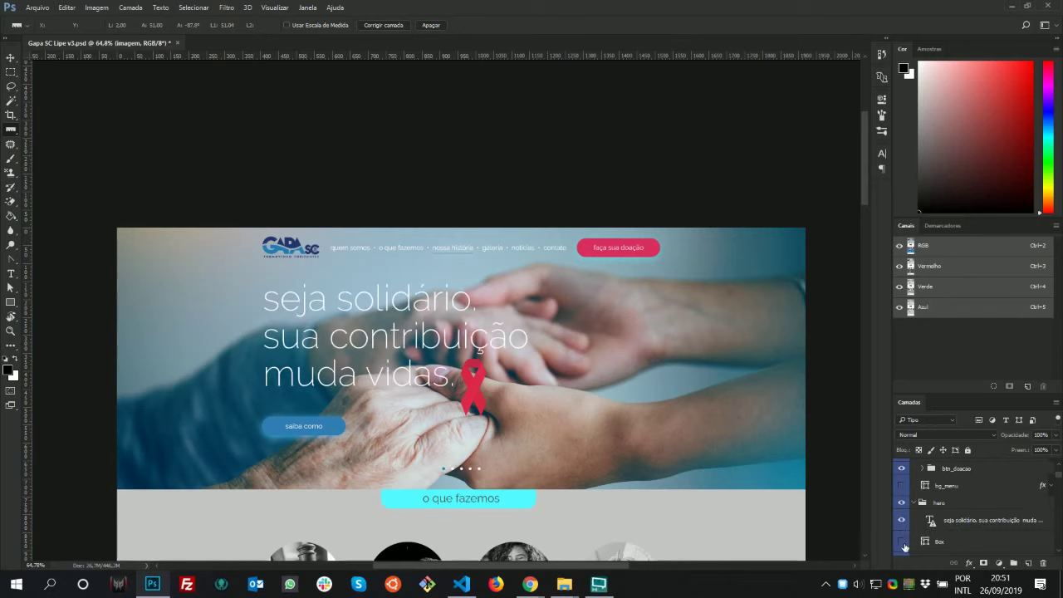
{"action": "left_click", "coordinate": [902, 542]}
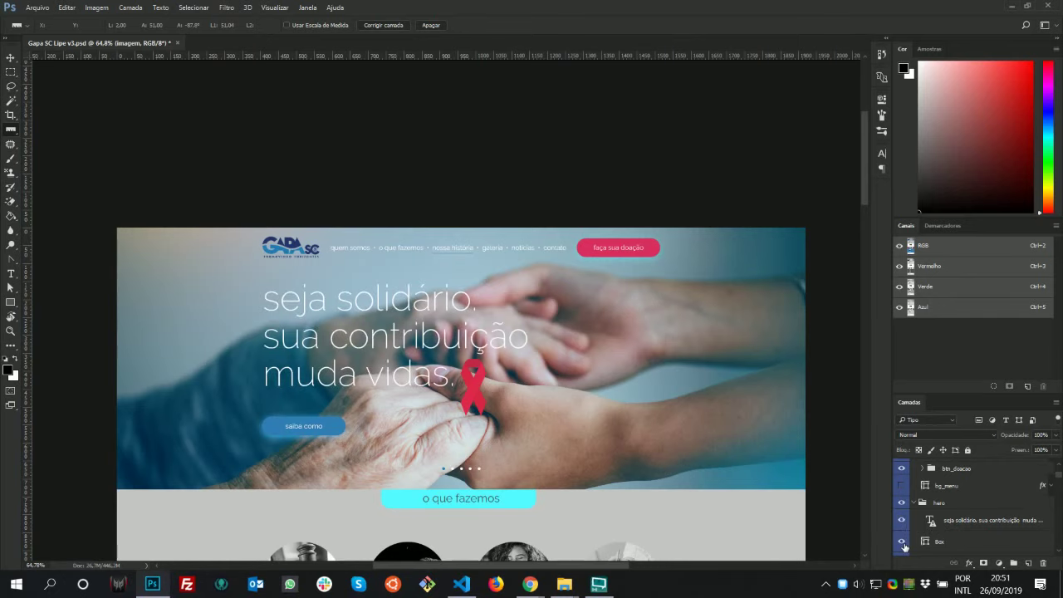
{"action": "left_click", "coordinate": [989, 542]}
{"action": "left_click", "coordinate": [902, 541]}
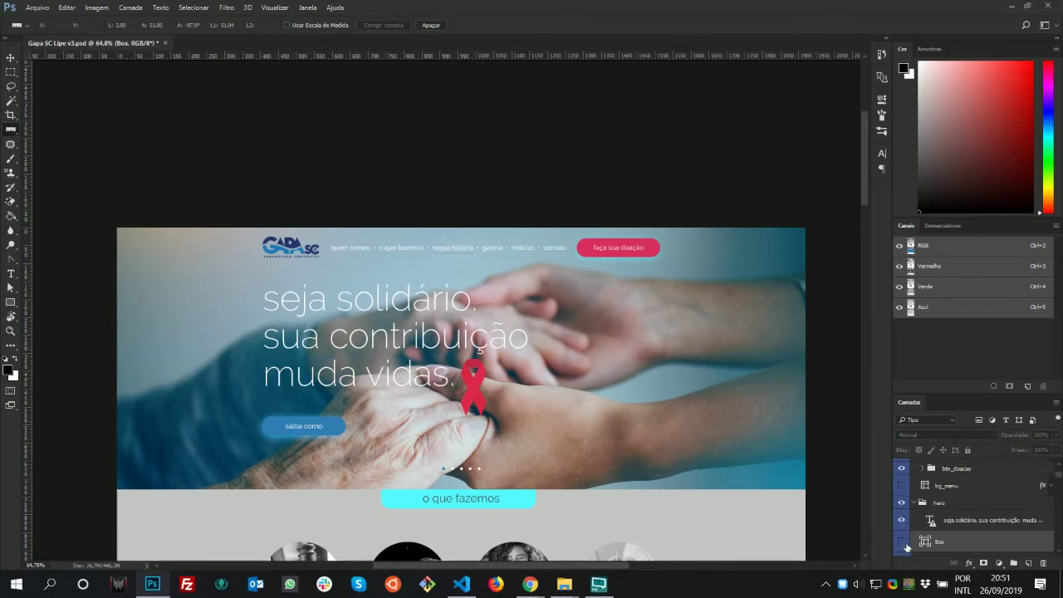
{"action": "scroll", "coordinate": [448, 277], "scroll_direction": "up", "scroll_amount": 4}
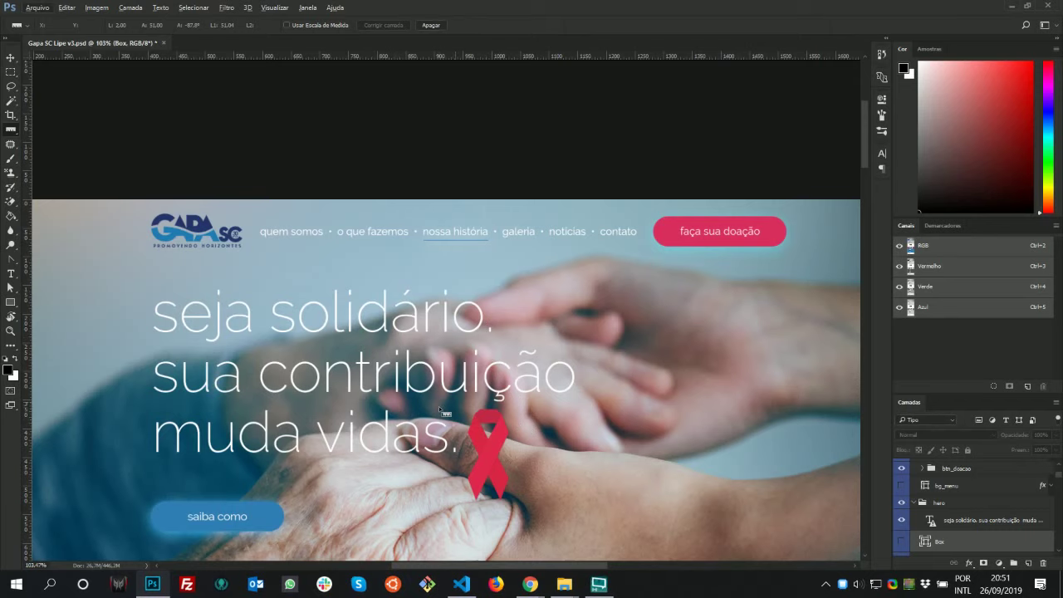
Back in the browser, set the Hero display layout to Layout 2 and remove its default device image
{"action": "key", "text": "alt+Tab"}
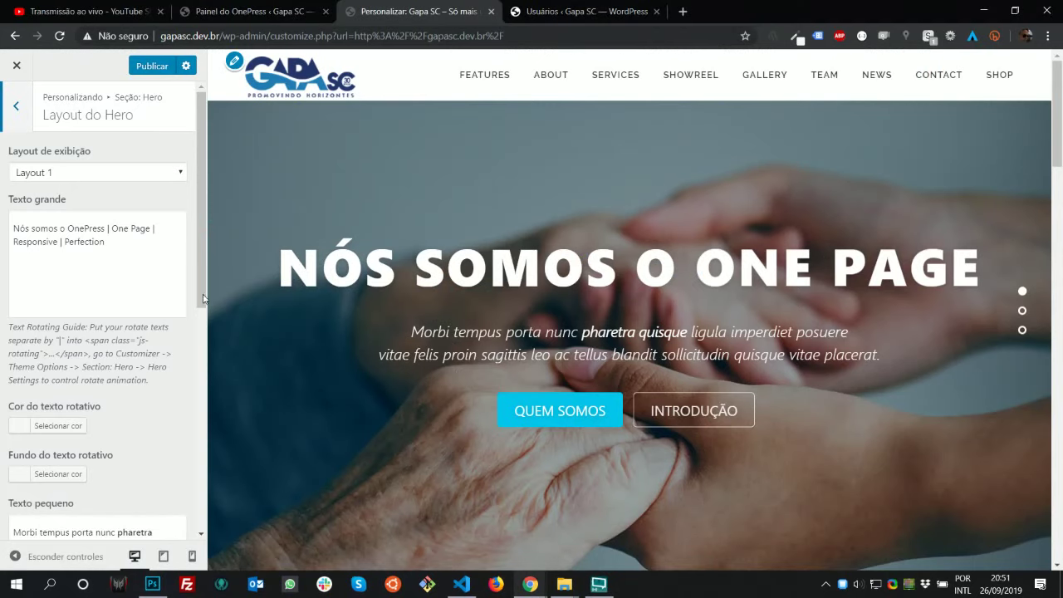
{"action": "left_click", "coordinate": [108, 170]}
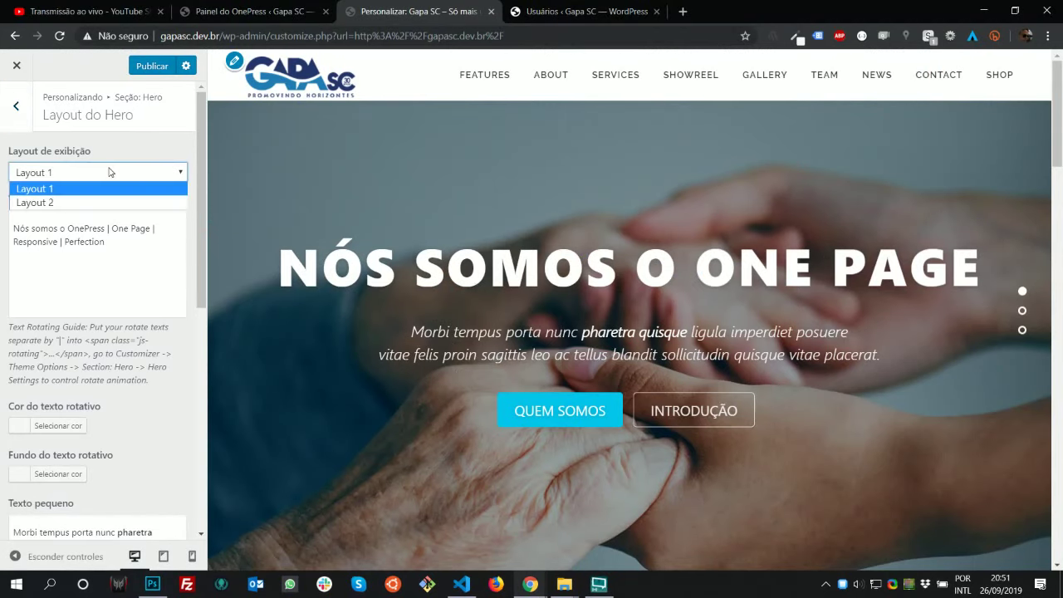
{"action": "left_click", "coordinate": [101, 202]}
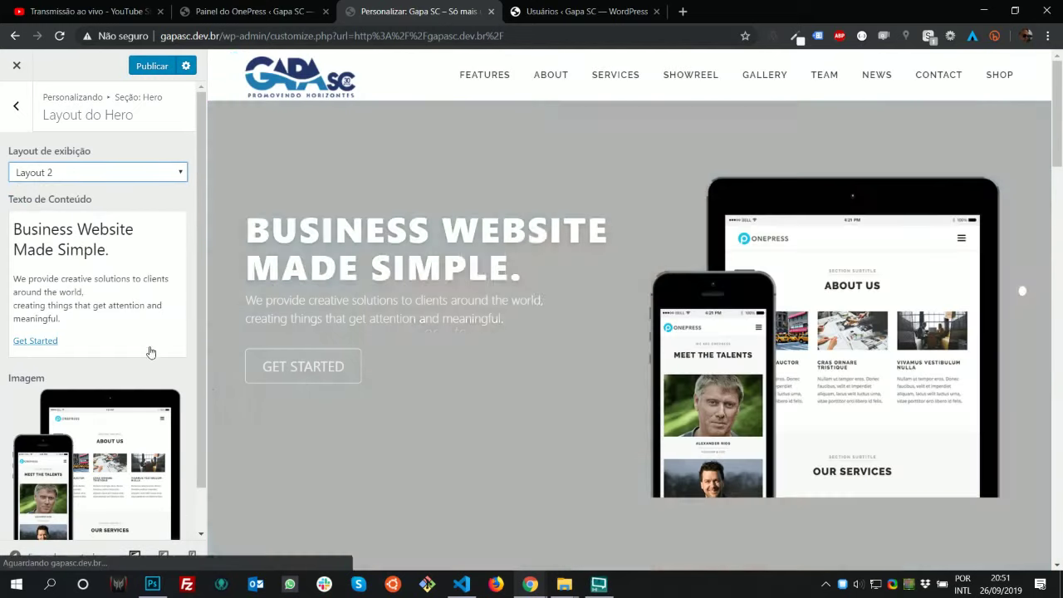
{"action": "scroll", "coordinate": [116, 457], "scroll_direction": "down", "scroll_amount": 1}
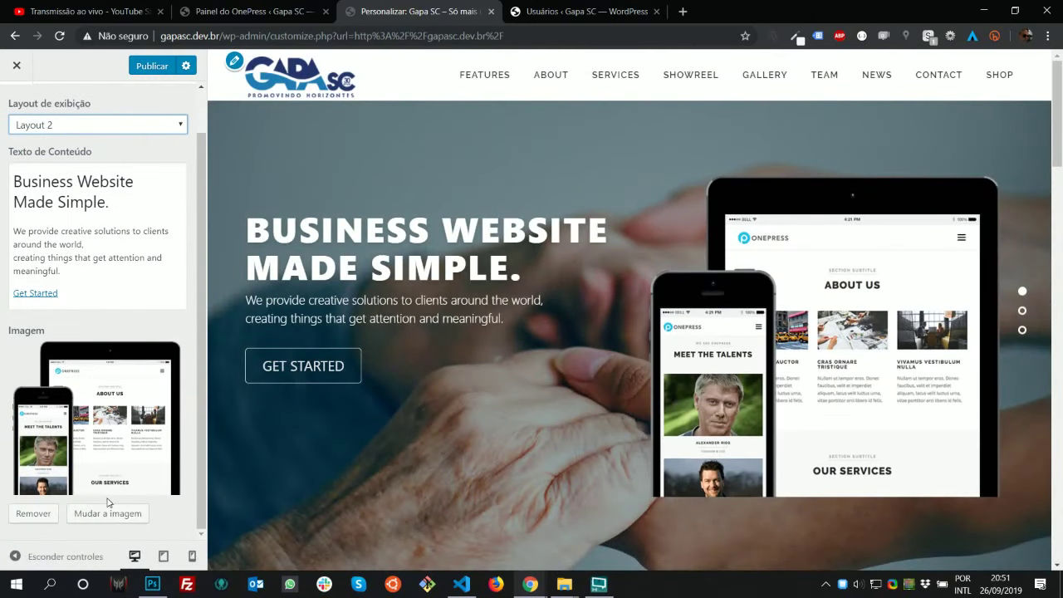
{"action": "left_click", "coordinate": [25, 515]}
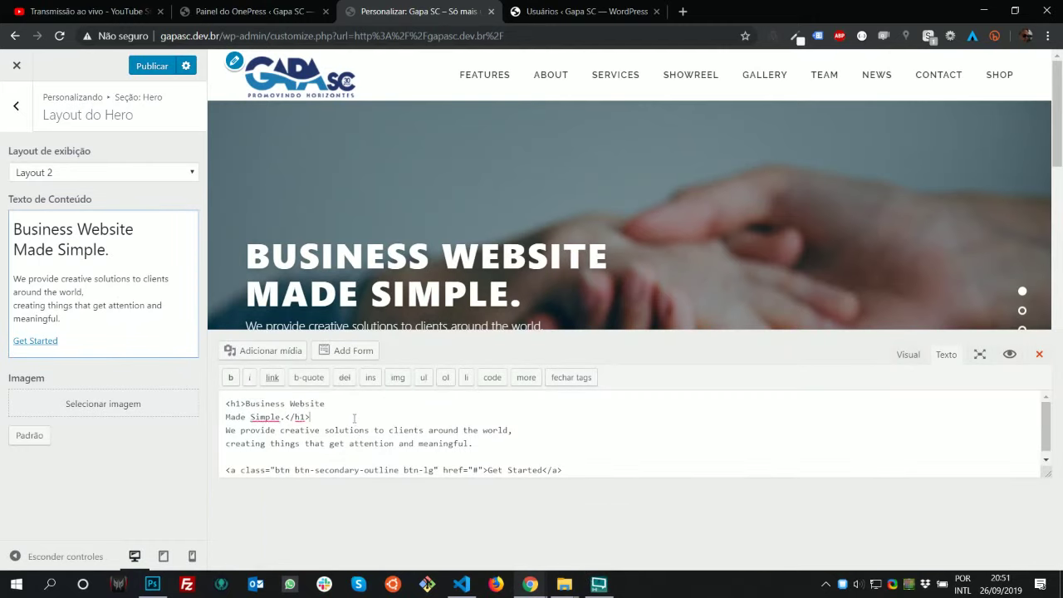
Clear the Hero's default content text and switch its editor to visual mode
{"action": "key", "text": "ctrl+a"}
{"action": "type", "text": "<"}
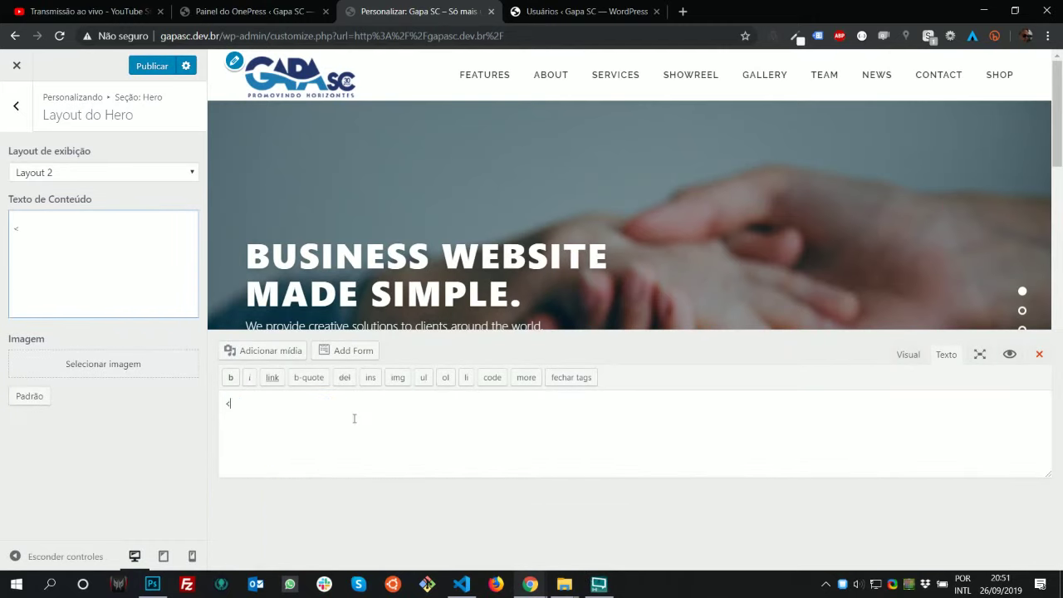
{"action": "type", "text": "h2>"}
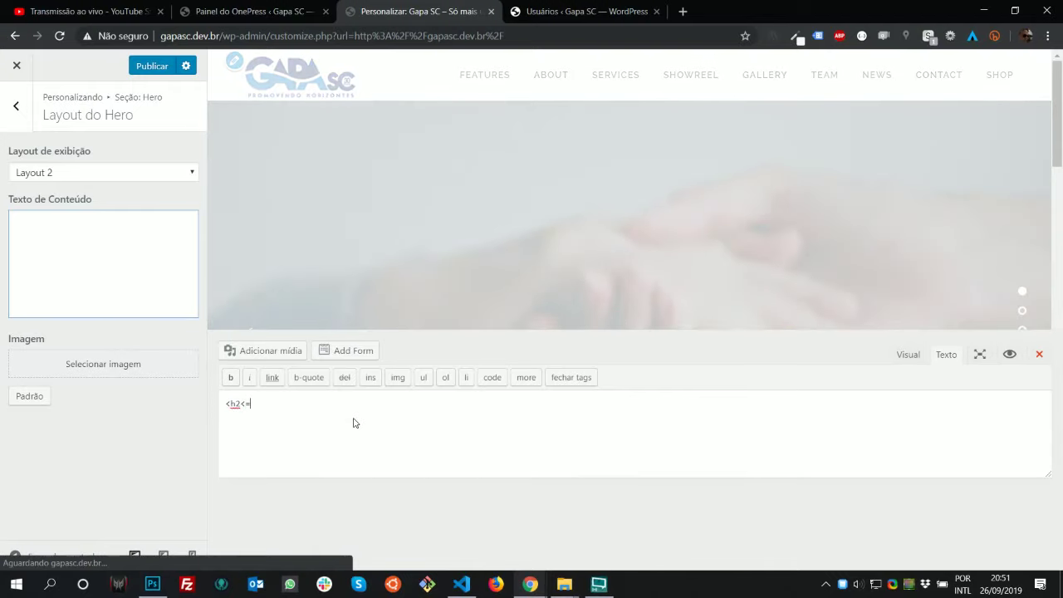
{"action": "key", "text": "BackSpace"}
{"action": "key", "text": "BackSpace"}
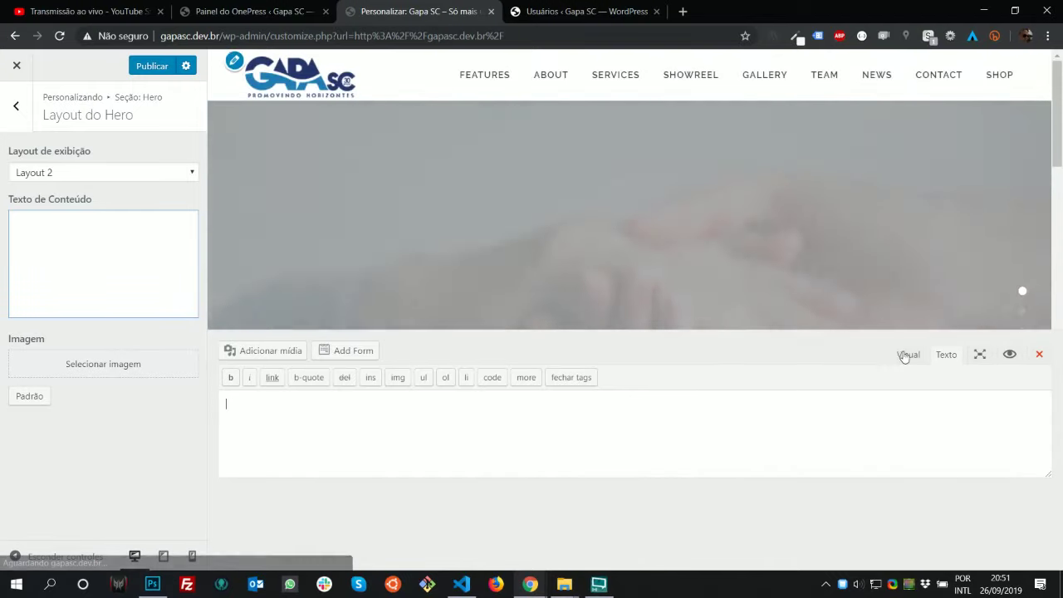
{"action": "left_click", "coordinate": [908, 355]}
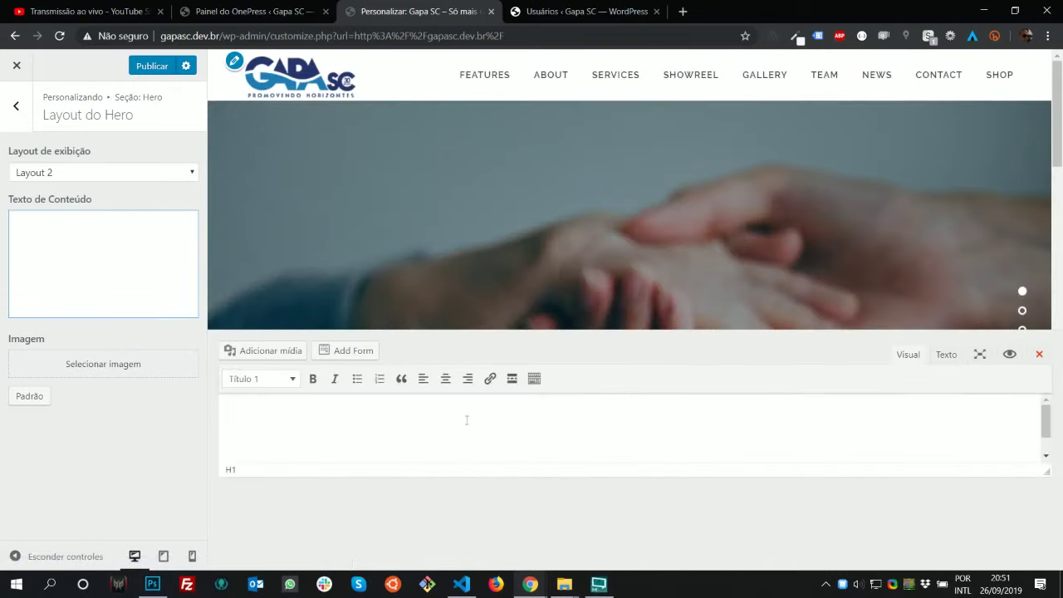
Copy the headline's first line, "seja solidário.", from the Photoshop layout into the Hero content text in the browser
{"action": "key", "text": "alt+Tab"}
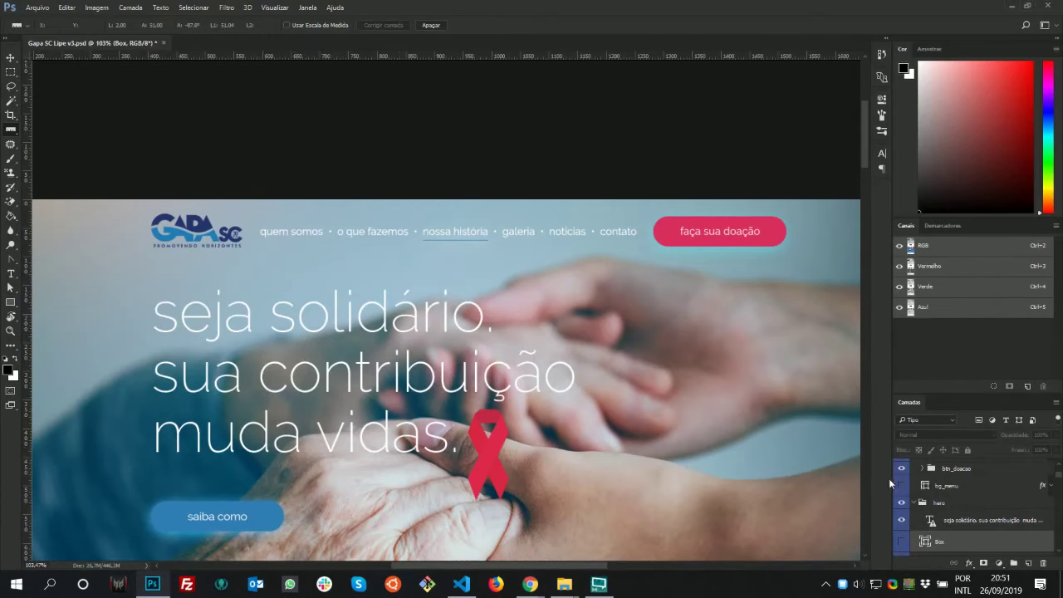
{"action": "key", "text": "t"}
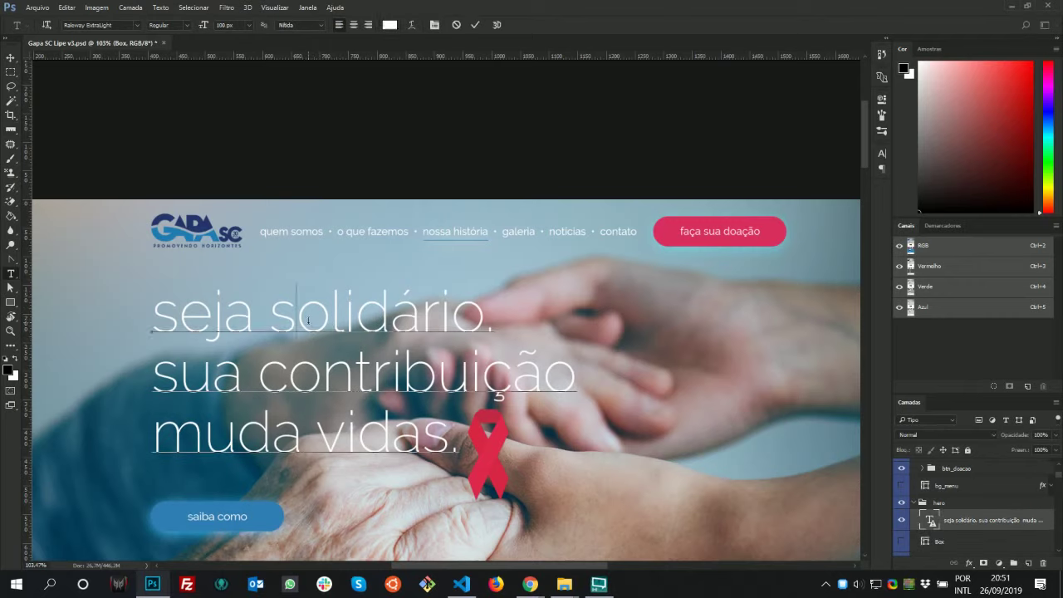
{"action": "triple_click", "coordinate": [324, 332]}
{"action": "key", "text": "ctrl+c"}
{"action": "key", "text": "alt+Tab"}
{"action": "key", "text": "ctrl+v"}
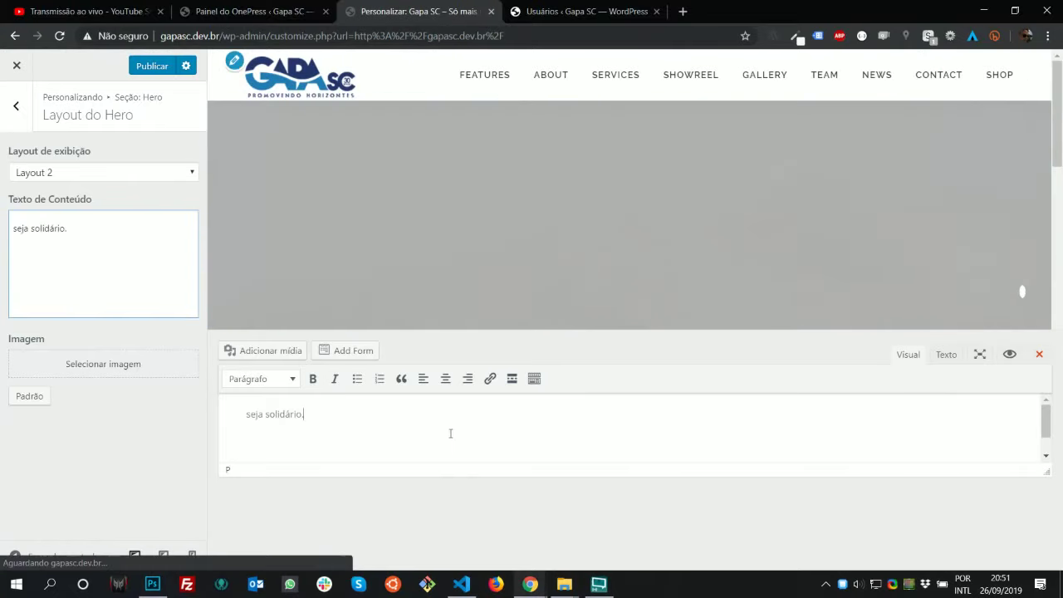
Copy the headline line "sua contribuição" from Photoshop into the Hero content text as a second line and return to Photoshop
{"action": "key", "text": "alt+Tab"}
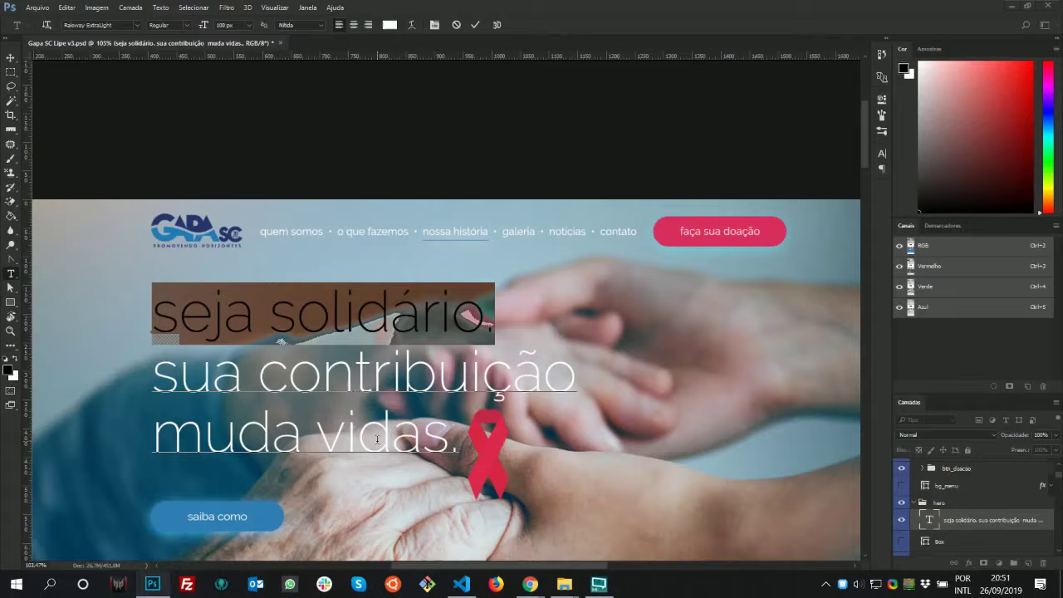
{"action": "left_click_drag", "start_coordinate": [153, 375], "coordinate": [576, 378]}
{"action": "key", "text": "ctrl+c"}
{"action": "key", "text": "alt+Tab"}
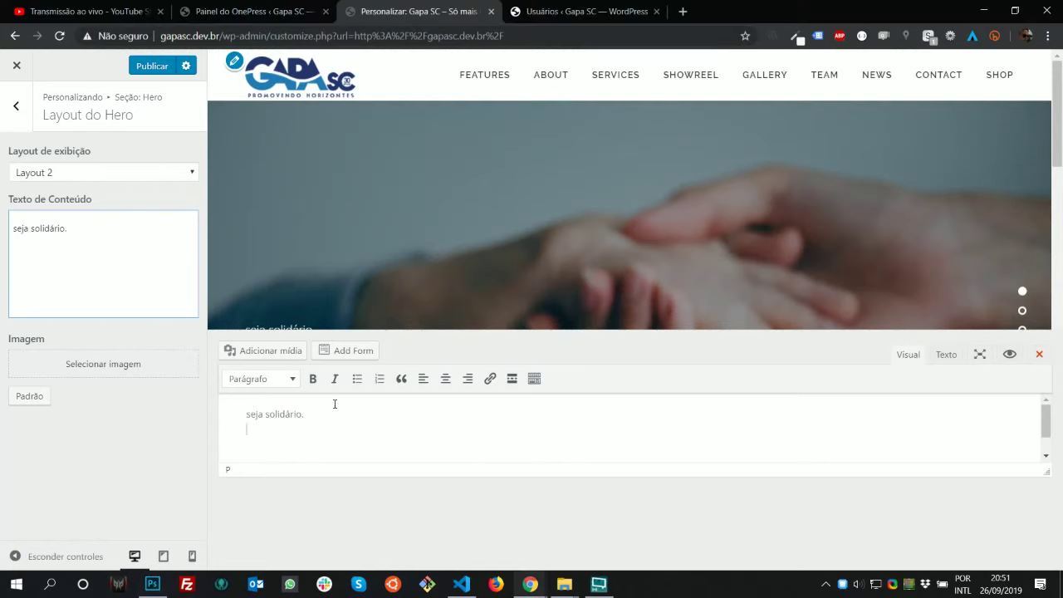
{"action": "key", "text": "ctrl+v"}
{"action": "key", "text": "alt+Tab"}
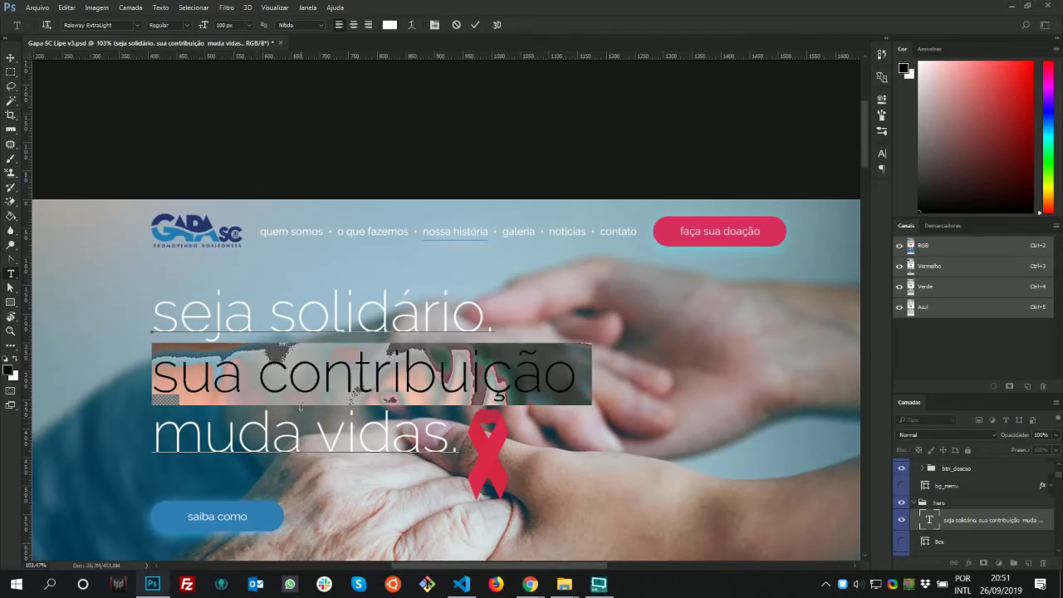
Copy the headline's last line, "muda vidas.", from Photoshop into the Hero content text in the browser as a third line
{"action": "double_click", "coordinate": [302, 420]}
{"action": "key", "text": "shift+End"}
{"action": "key", "text": "ctrl+c"}
{"action": "key", "text": "alt+Tab"}
{"action": "key", "text": "ctrl+v"}
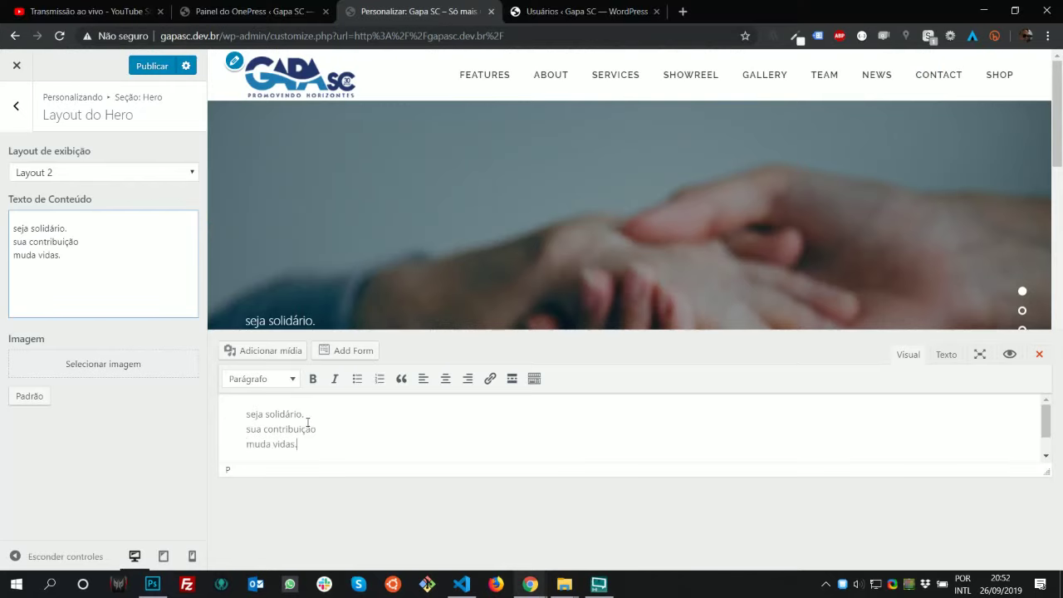
Format all three lines of the Hero content text as Título 2 and publish the customization
{"action": "key", "text": "ctrl+a"}
{"action": "left_click", "coordinate": [274, 379]}
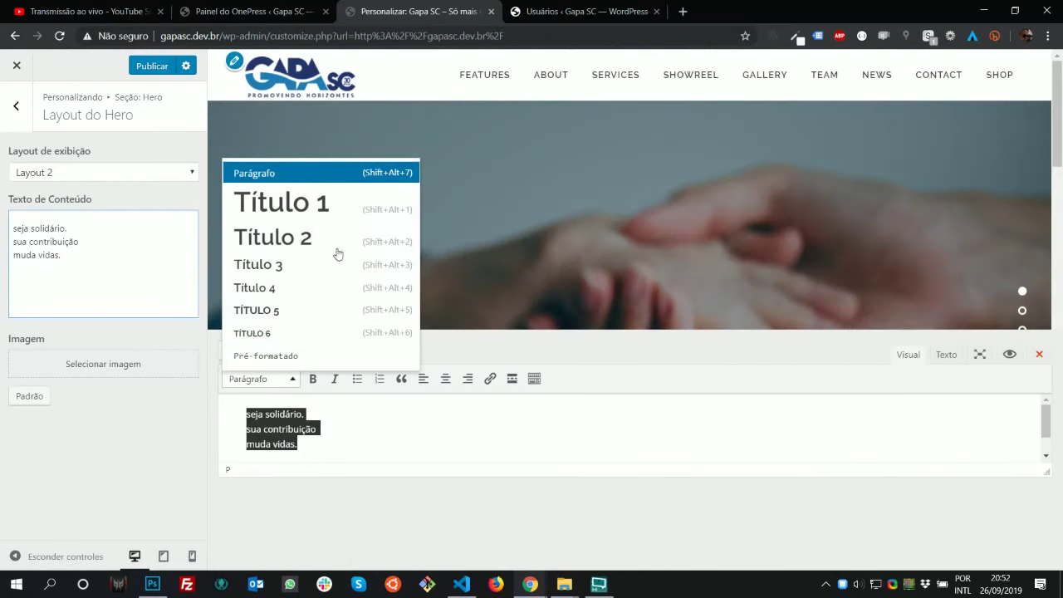
{"action": "left_click", "coordinate": [339, 247]}
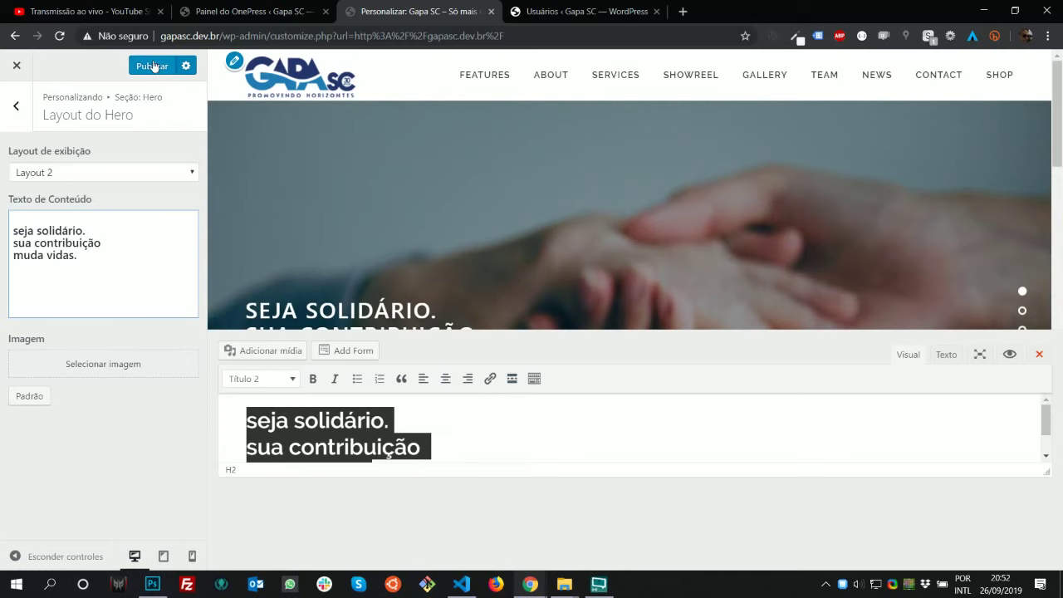
{"action": "left_click", "coordinate": [152, 65]}
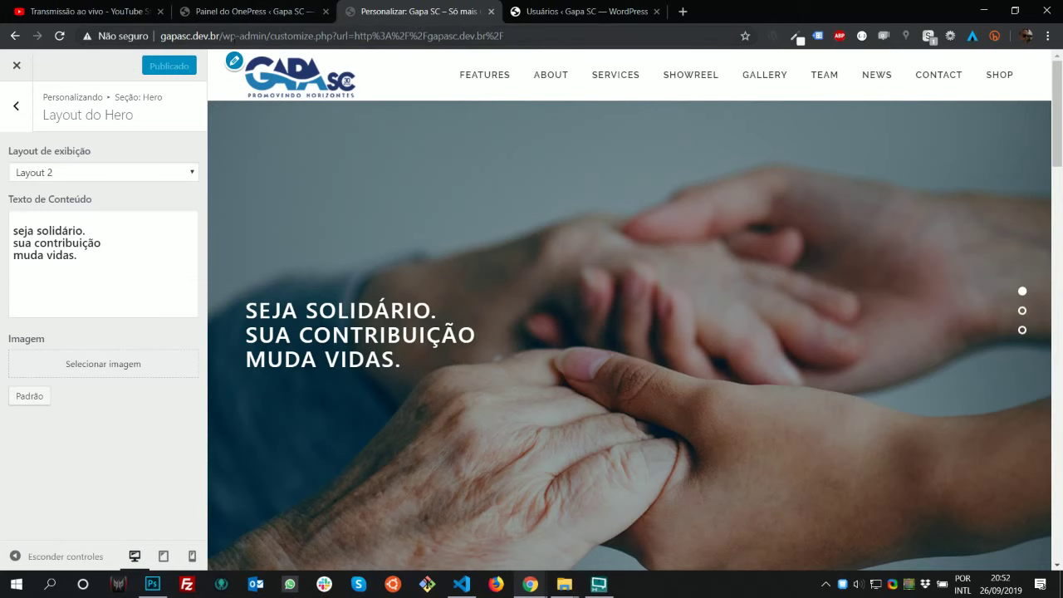
Open the live site gapasc.dev.br in a new browser tab and check the Hero headline and the sections below it
{"action": "left_click_drag", "start_coordinate": [222, 35], "coordinate": [125, 27]}
{"action": "key", "text": "ctrl+c"}
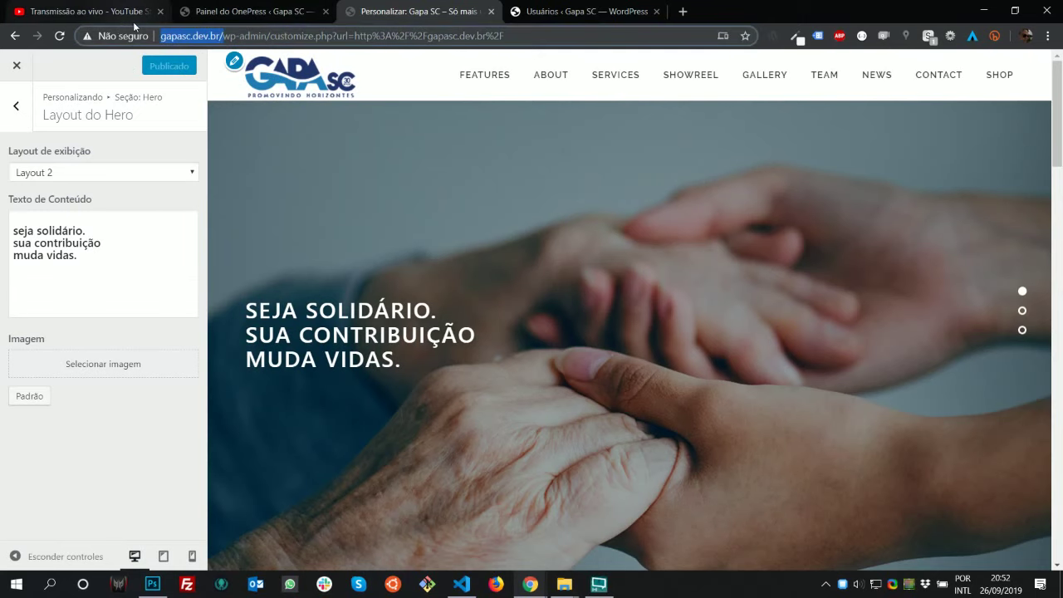
{"action": "key", "text": "ctrl+t"}
{"action": "key", "text": "ctrl+v"}
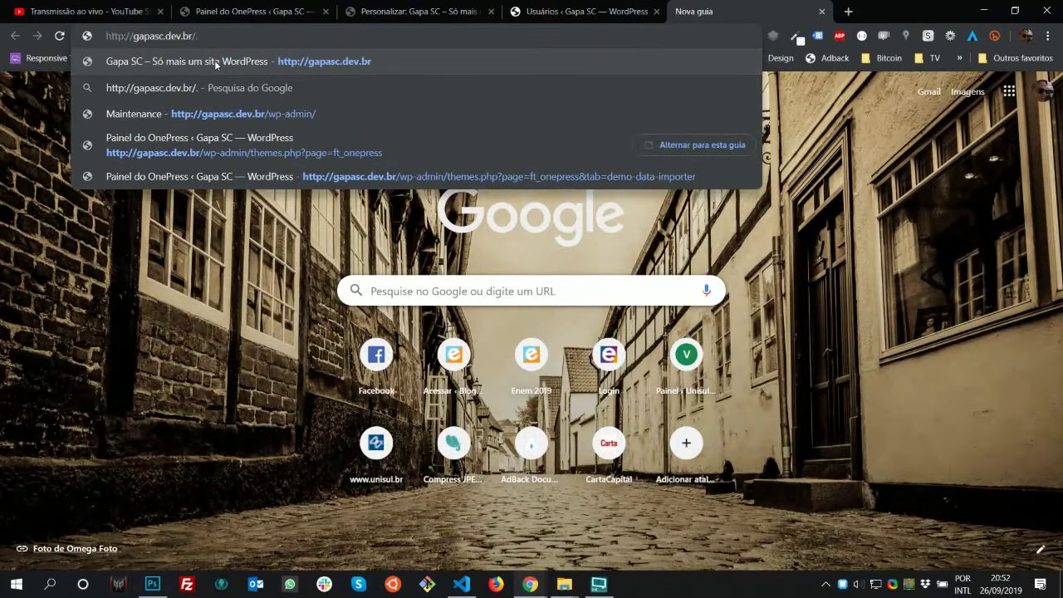
{"action": "left_click", "coordinate": [215, 62]}
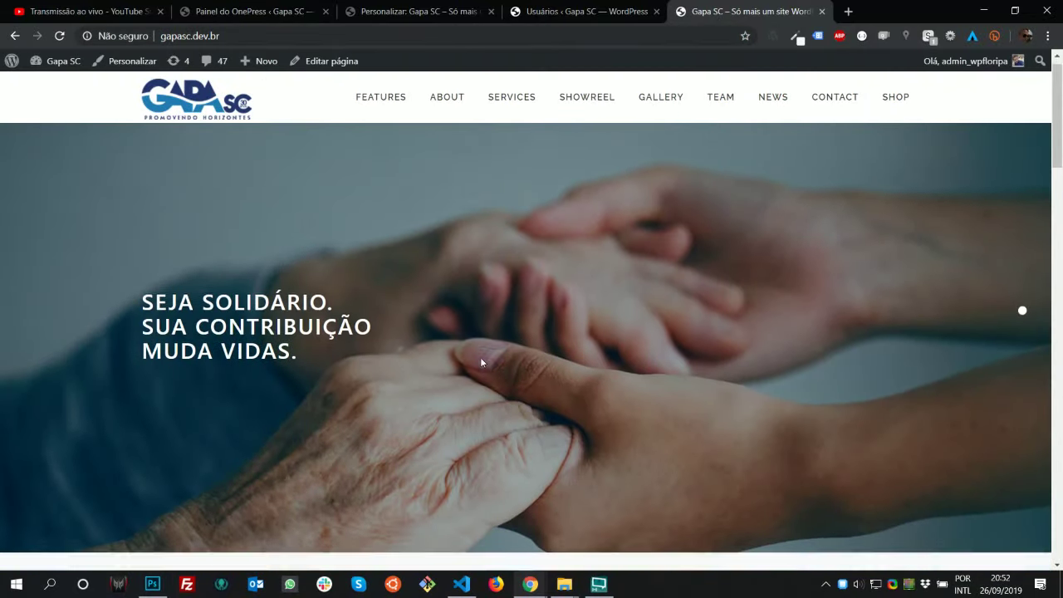
{"action": "scroll", "coordinate": [309, 314], "scroll_direction": "down", "scroll_amount": 6}
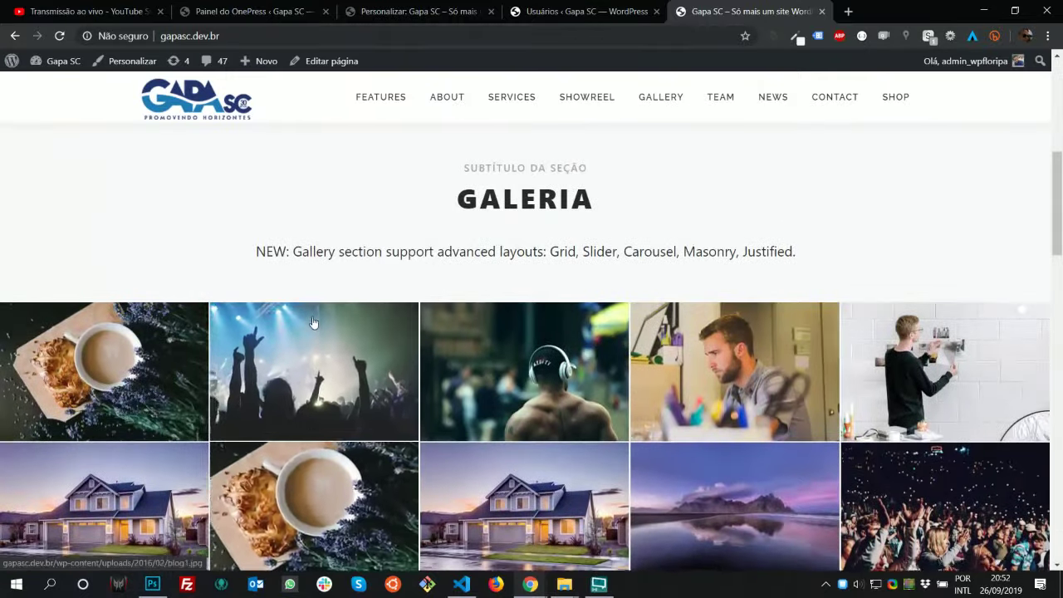
{"action": "scroll", "coordinate": [308, 315], "scroll_direction": "up", "scroll_amount": 5}
{"action": "scroll", "coordinate": [200, 321], "scroll_direction": "up", "scroll_amount": 1}
{"action": "left_click_drag", "start_coordinate": [198, 321], "coordinate": [370, 383]}
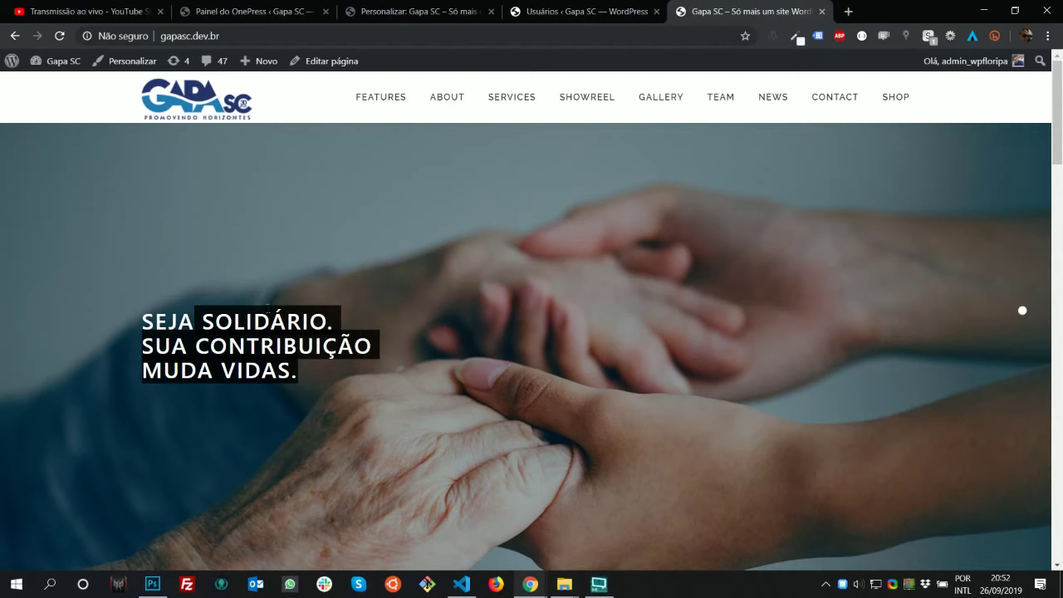
{"action": "left_click", "coordinate": [267, 309]}
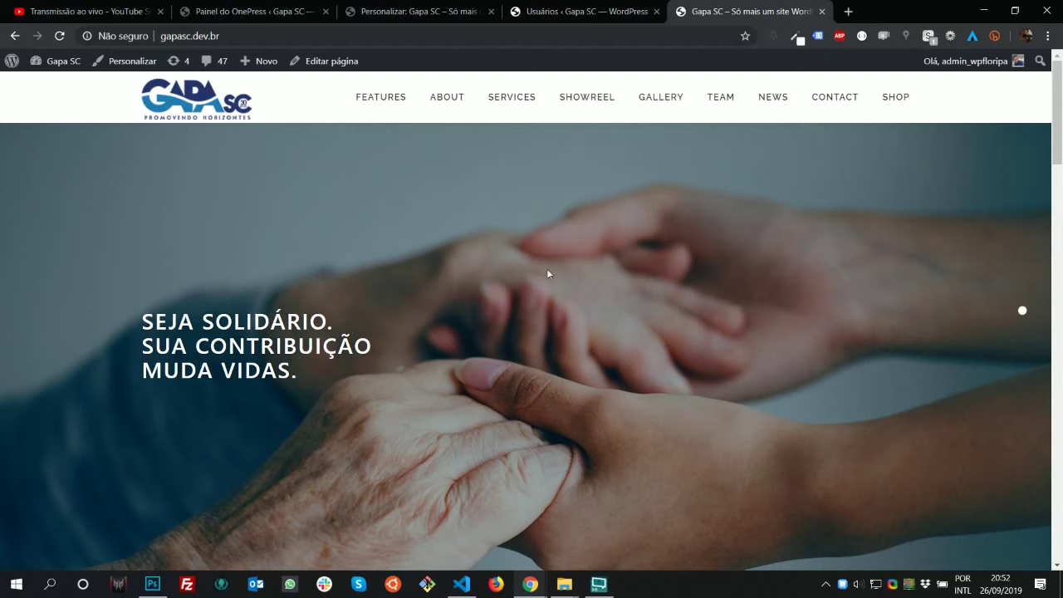
Open fonts.google.com in a new browser tab
{"action": "left_click", "coordinate": [846, 11]}
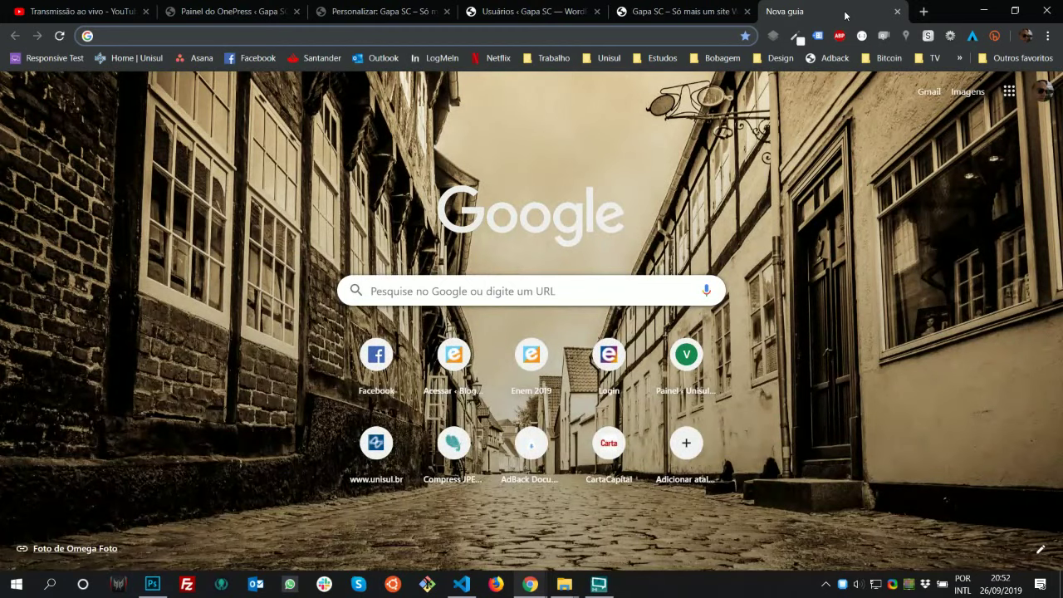
{"action": "type", "text": "google"}
{"action": "key", "text": "ctrl+a"}
{"action": "key", "text": "BackSpace"}
{"action": "type", "text": "fonts.google.c"}
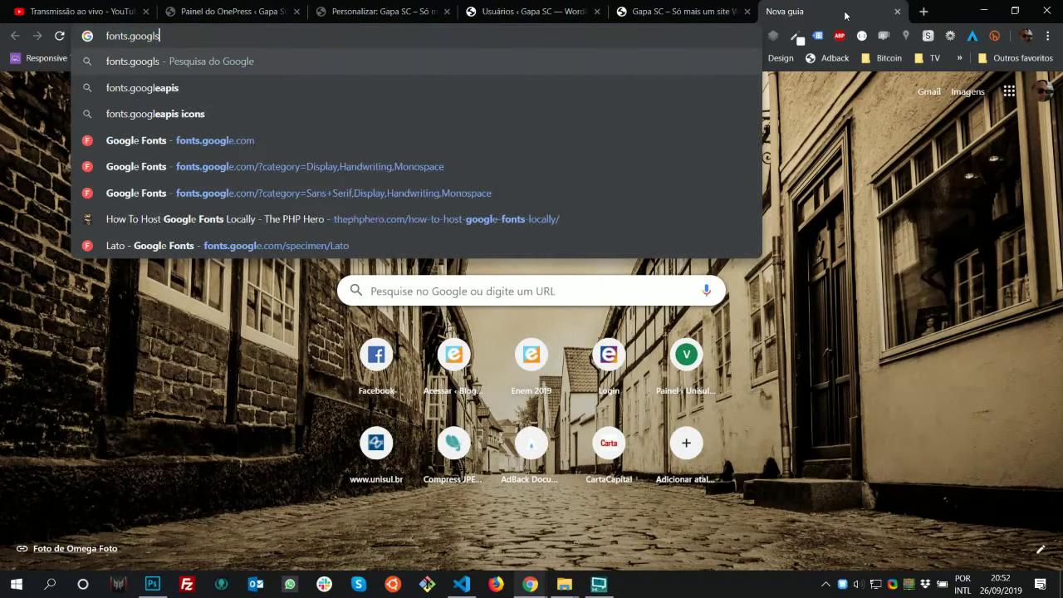
{"action": "type", "text": "om"}
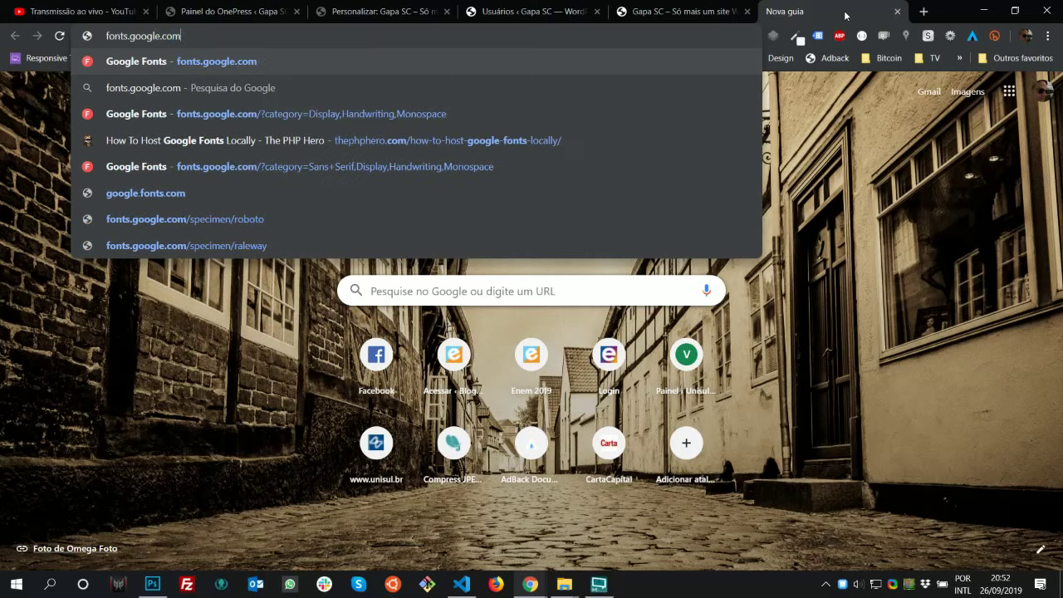
{"action": "key", "text": "Return"}
{"action": "left_click", "coordinate": [227, 161]}
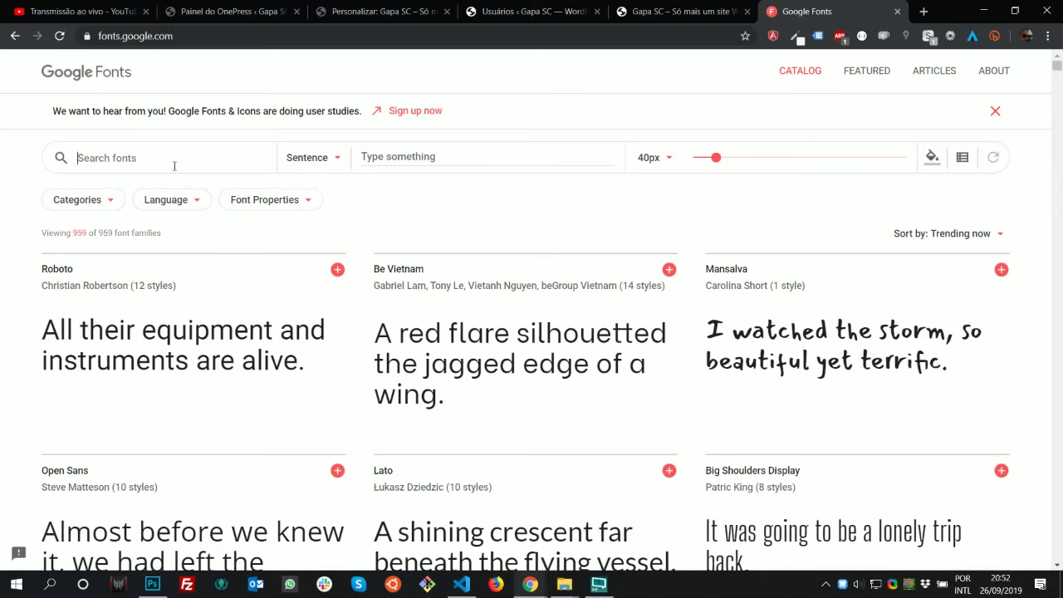
{"action": "type", "text": "Rale"}
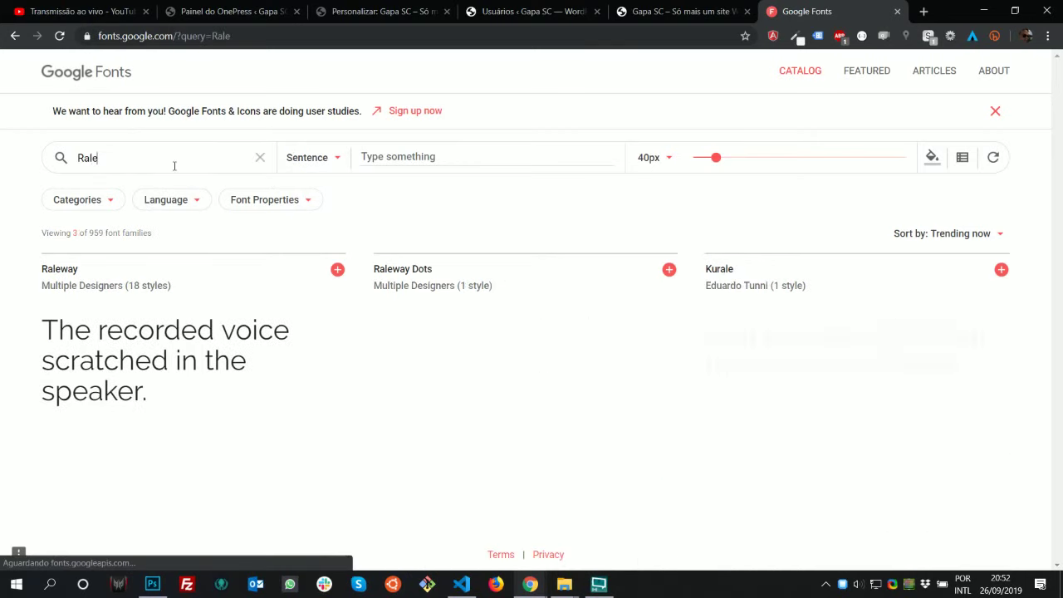
{"action": "left_click", "coordinate": [338, 269]}
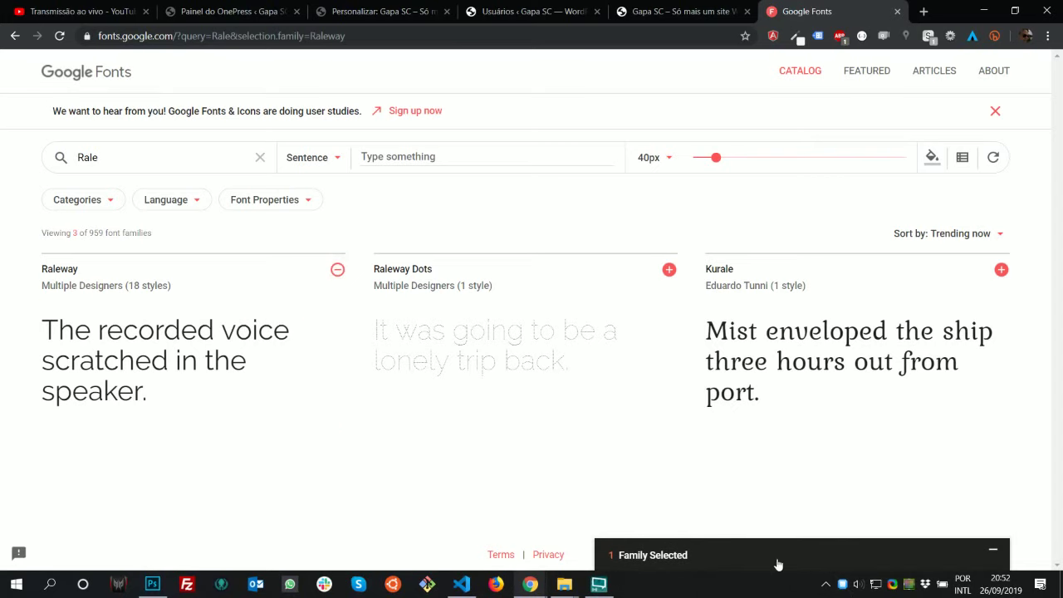
{"action": "left_click", "coordinate": [778, 565]}
{"action": "left_click", "coordinate": [689, 374]}
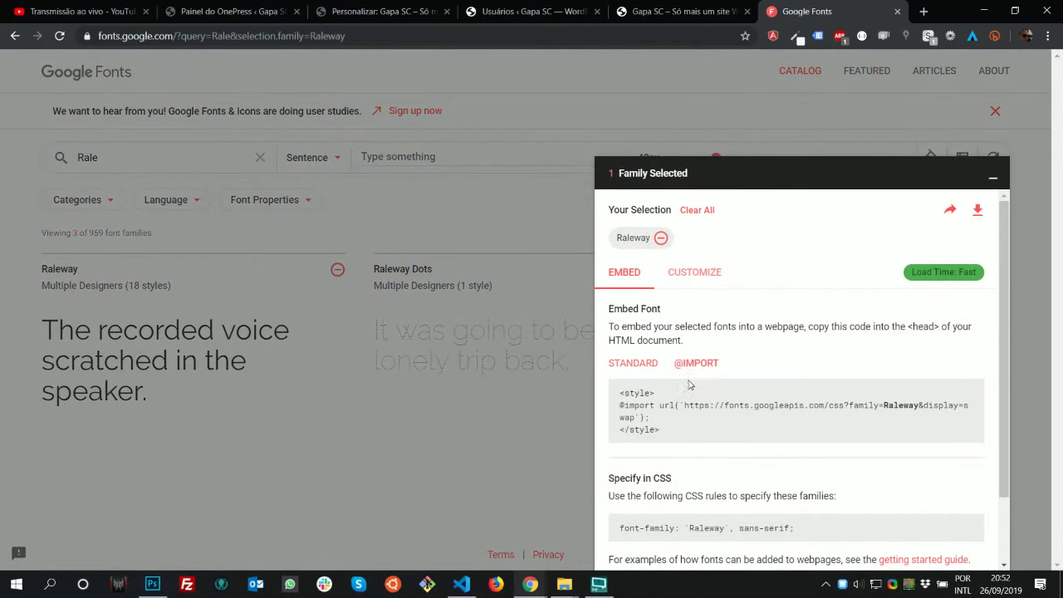
{"action": "left_click_drag", "start_coordinate": [653, 424], "coordinate": [620, 404]}
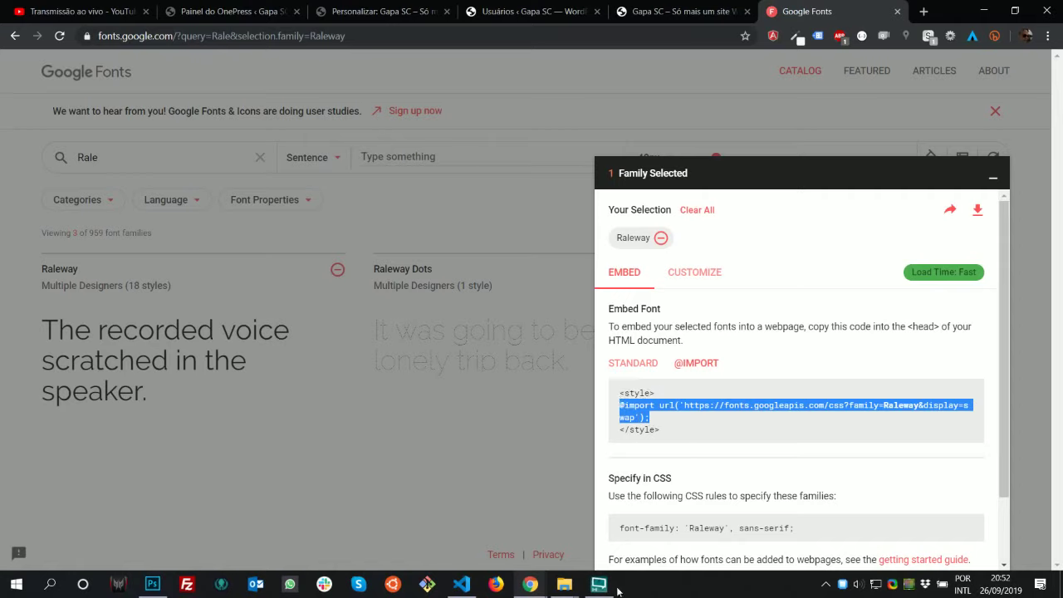
{"action": "left_click", "coordinate": [571, 585]}
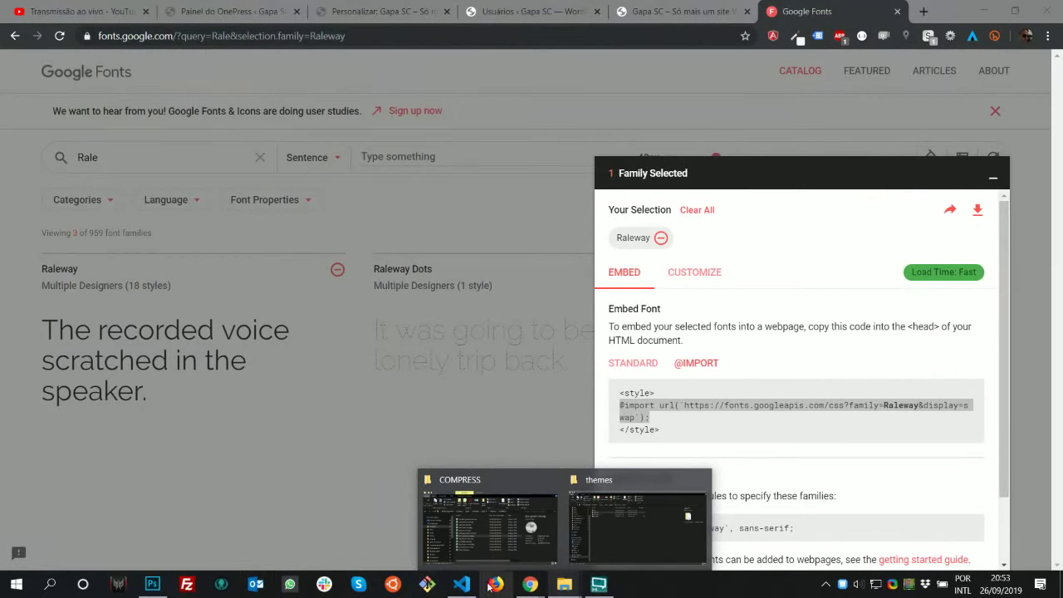
{"action": "left_click", "coordinate": [461, 585]}
{"action": "left_click", "coordinate": [214, 33]}
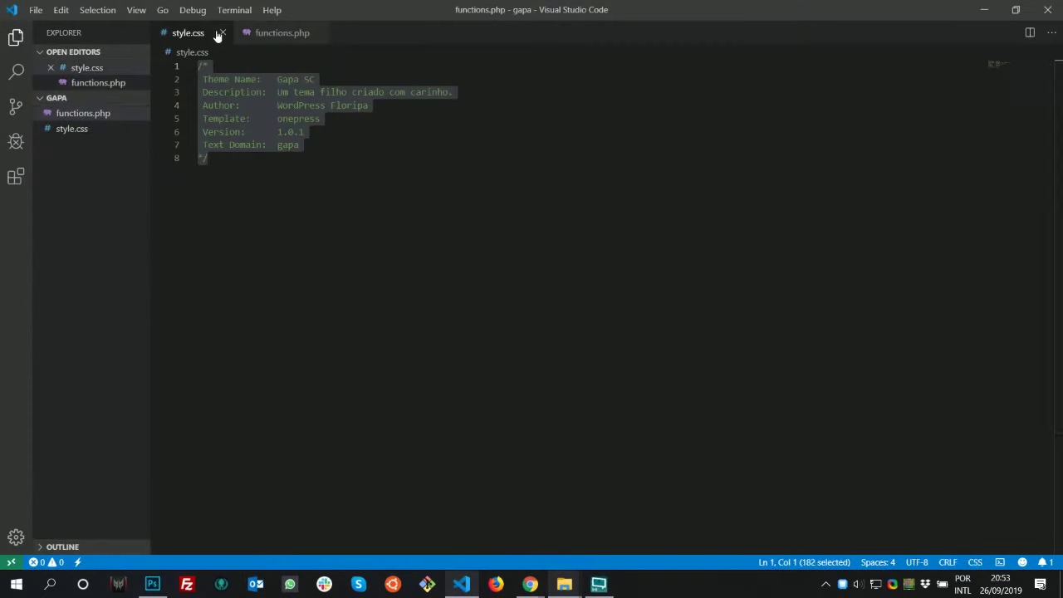
{"action": "left_click", "coordinate": [313, 196]}
{"action": "key", "text": "Return"}
{"action": "key", "text": "Return"}
{"action": "key", "text": "ctrl+v"}
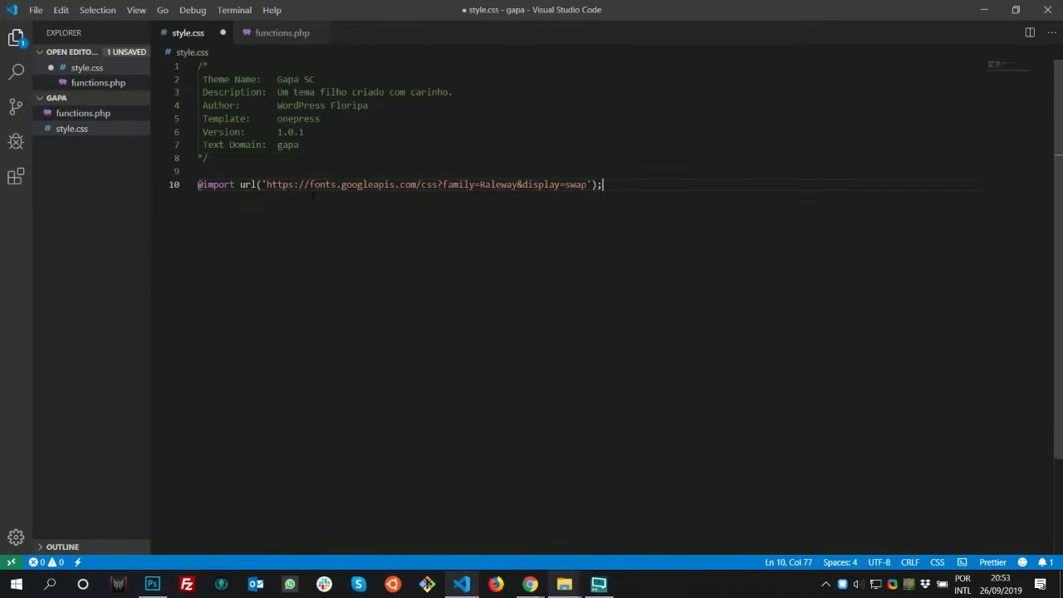
Add blank lines below the import in style.css, copy the Raleway font-family declaration from Google Fonts and return to Visual Studio Code
{"action": "key", "text": "Return"}
{"action": "key", "text": "Return"}
{"action": "key", "text": "Return"}
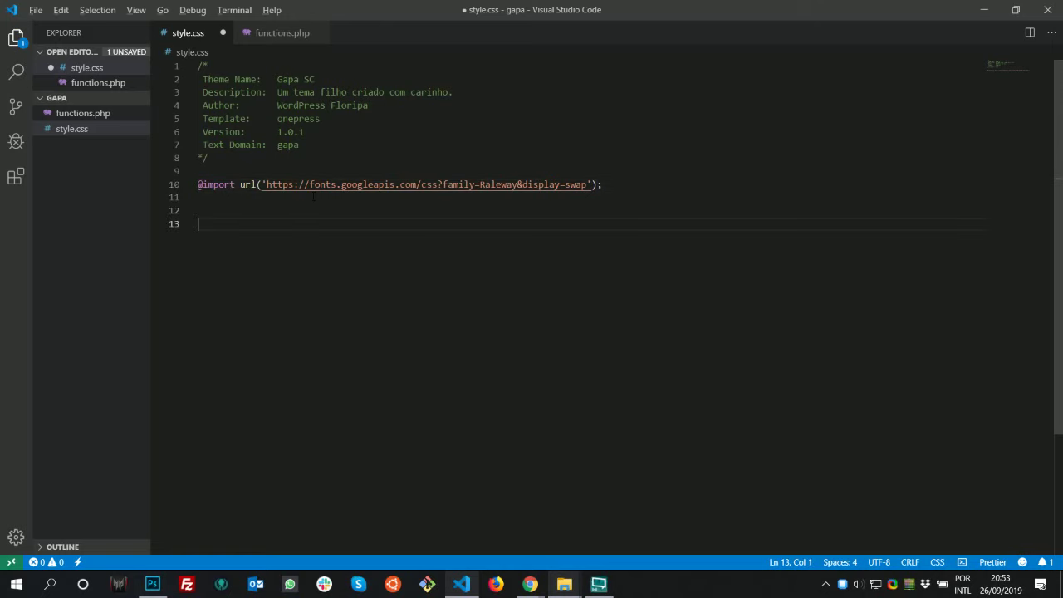
{"action": "key", "text": "alt+Tab"}
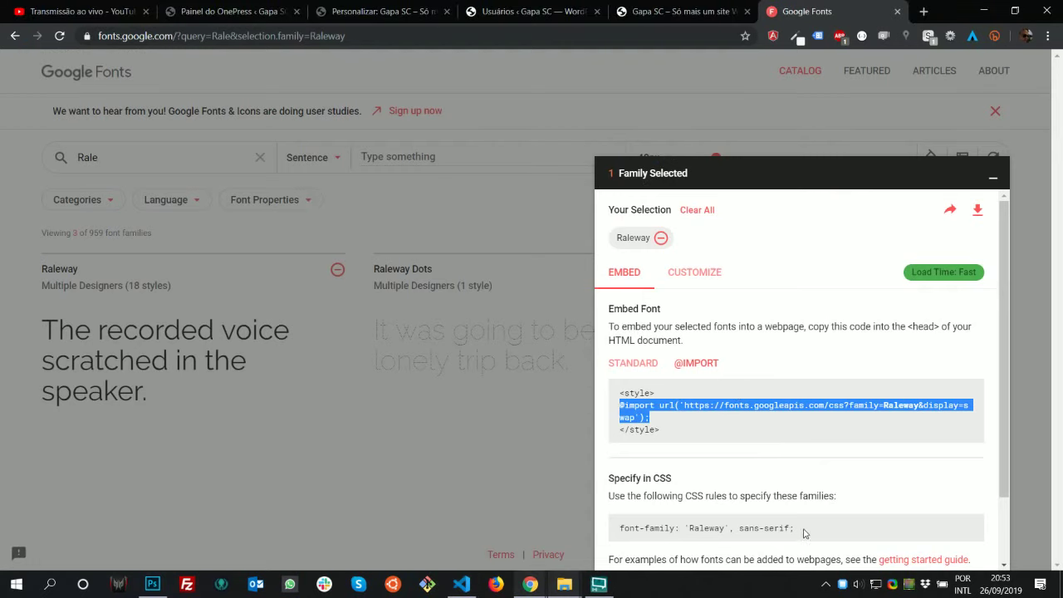
{"action": "left_click_drag", "start_coordinate": [803, 533], "coordinate": [606, 522]}
{"action": "key", "text": "ctrl+c"}
{"action": "key", "text": "alt+Tab"}
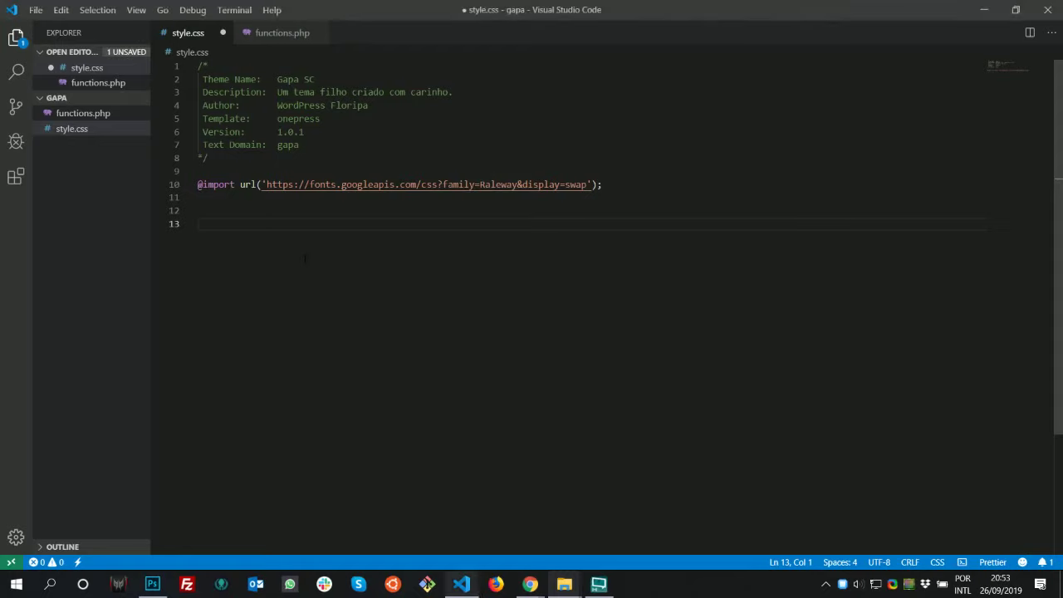
Add a body rule containing font-family: 'Raleway', sans-serif; at the end of style.css and save the file
{"action": "type", "text": "bod"}
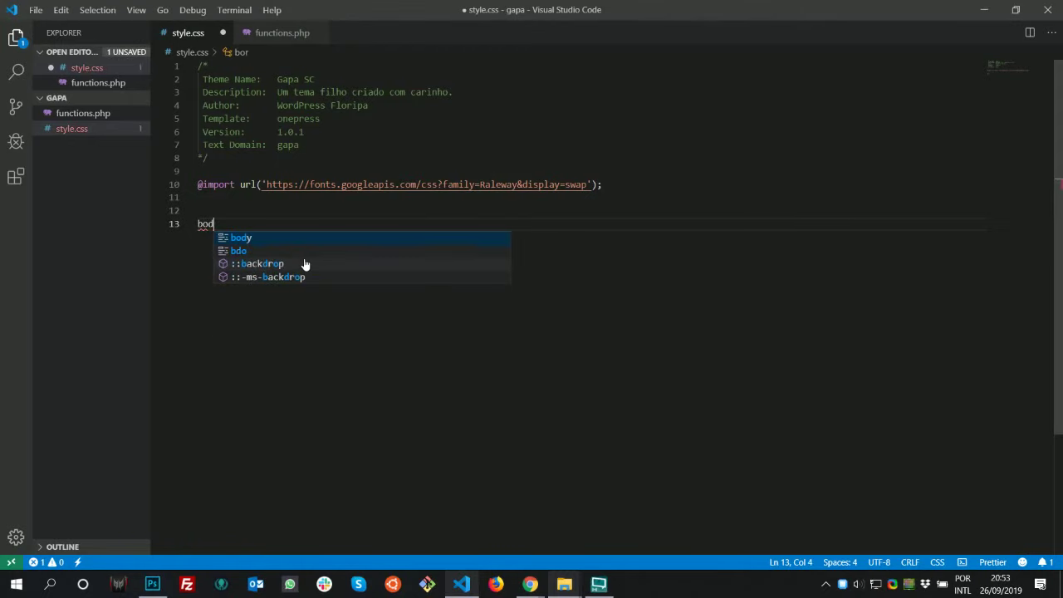
{"action": "key", "text": "Return"}
{"action": "type", "text": "{"}
{"action": "key", "text": "Return"}
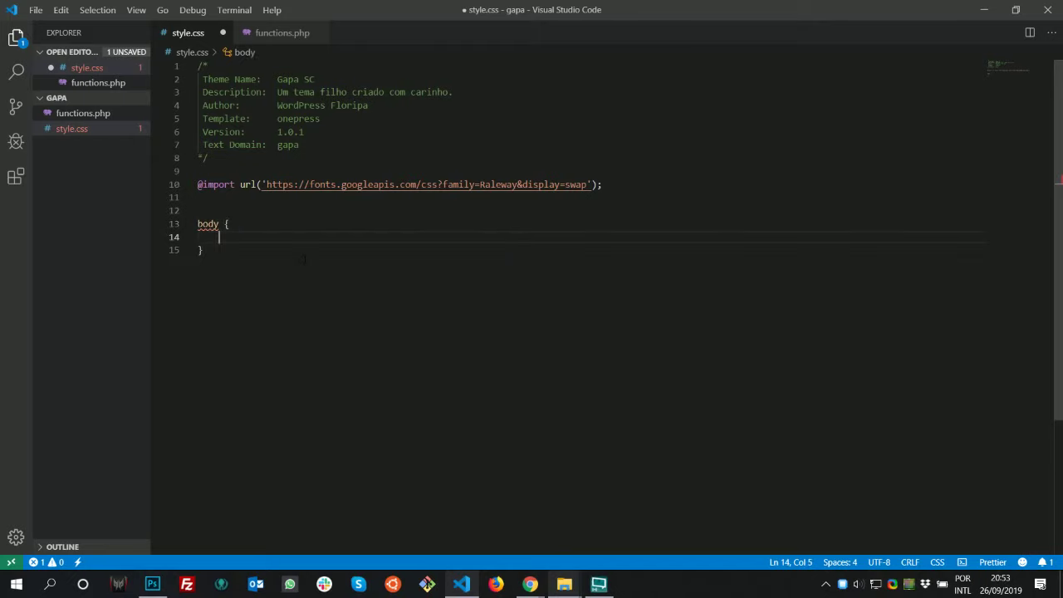
{"action": "key", "text": "ctrl+v"}
{"action": "key", "text": "ctrl+s"}
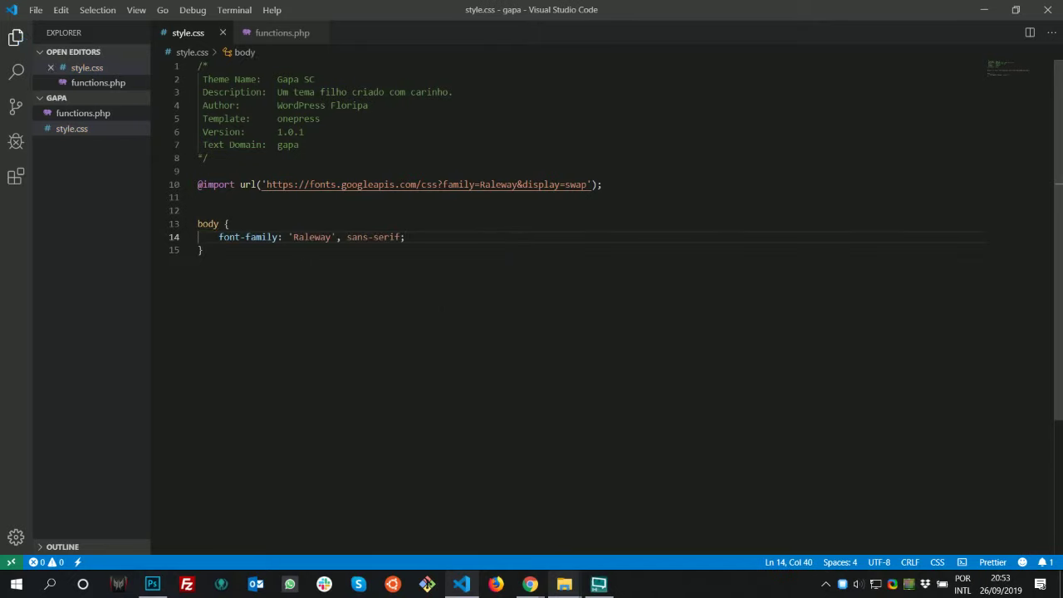
Switch back to the live Gapa SC site in the browser and inspect the Hero headline in the developer tools
{"action": "key", "text": "alt+Tab"}
{"action": "key", "text": "alt+Tab"}
{"action": "key", "text": "Tab"}
{"action": "key", "text": "Tab"}
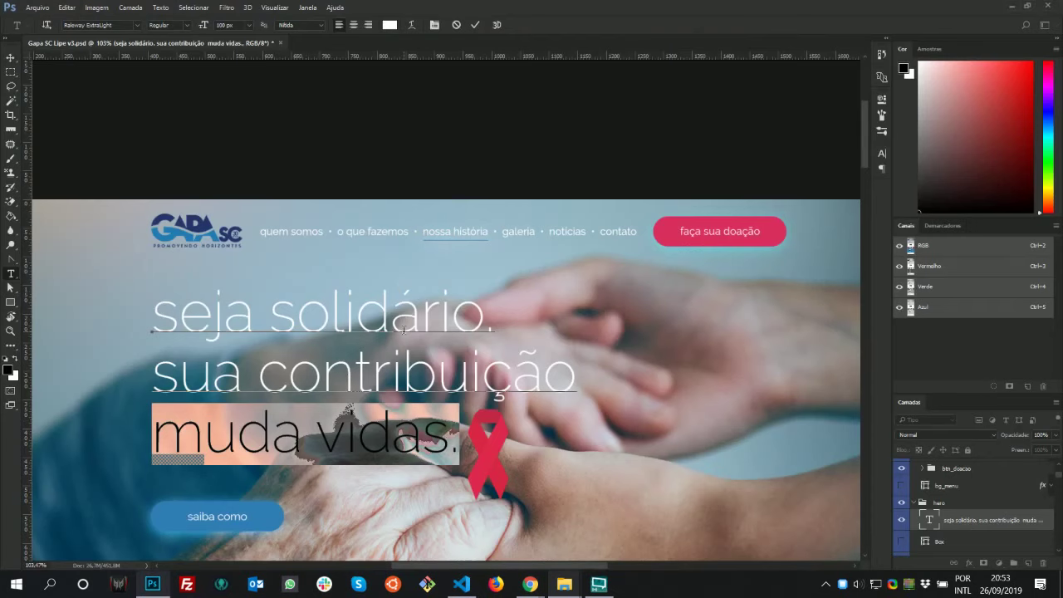
{"action": "key", "text": "alt+Tab"}
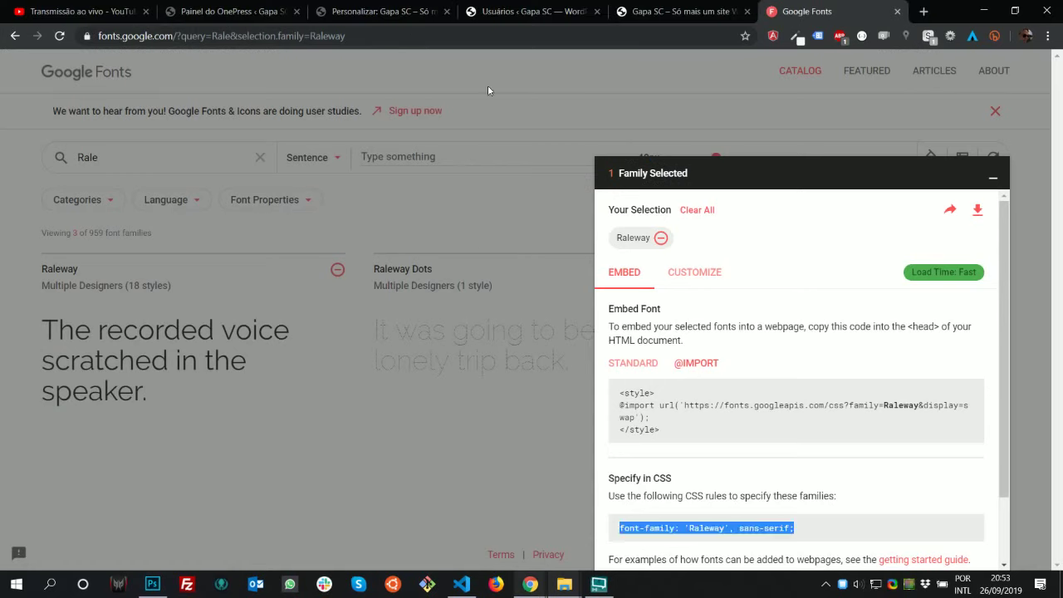
{"action": "left_click", "coordinate": [689, 13]}
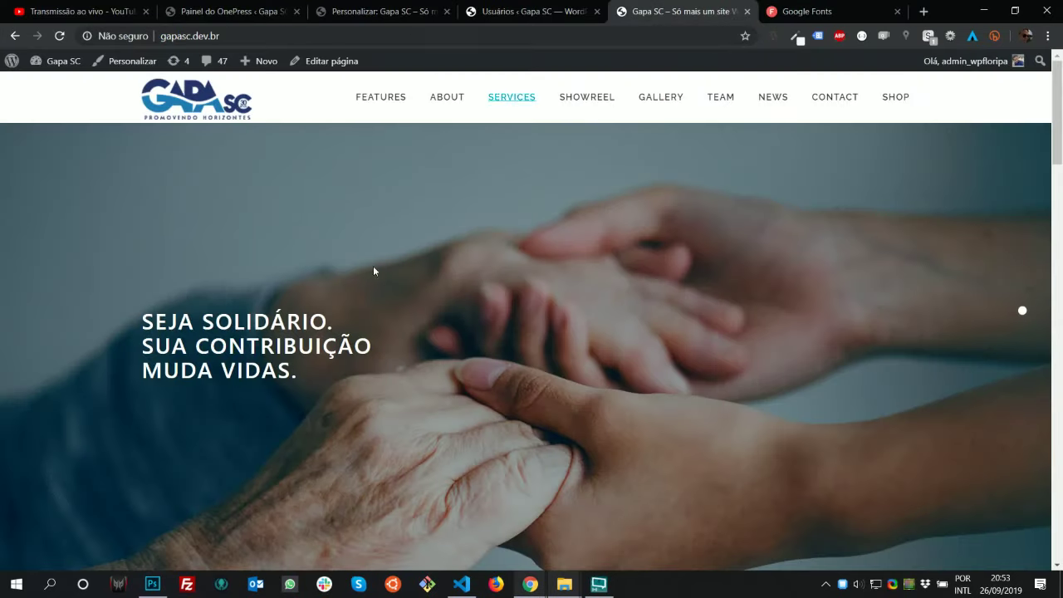
{"action": "left_click_drag", "start_coordinate": [143, 314], "coordinate": [350, 388]}
{"action": "right_click", "coordinate": [263, 325]}
{"action": "left_click", "coordinate": [344, 509]}
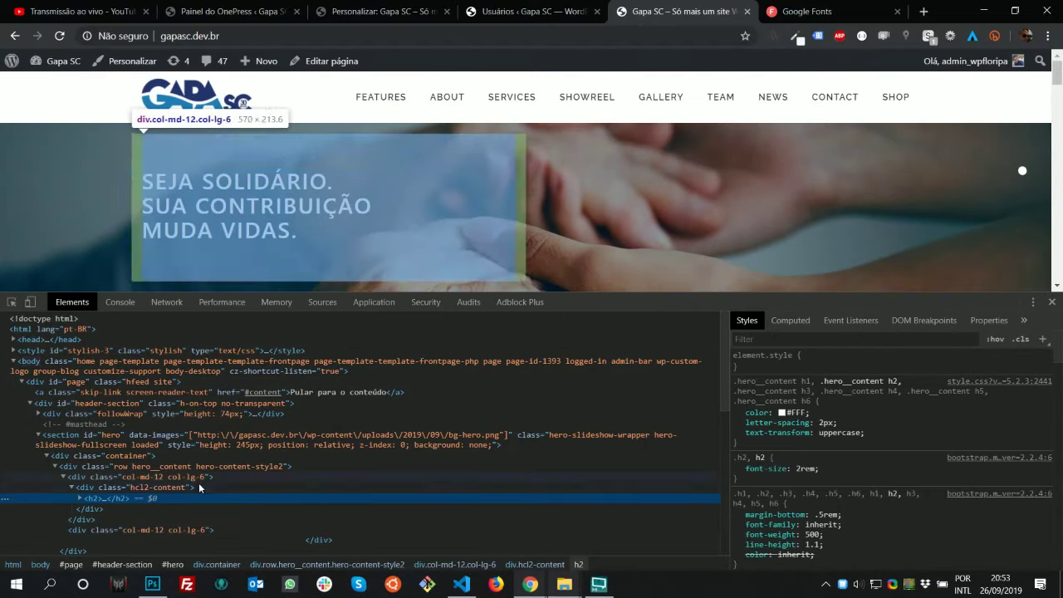
Examine the CSS rules and computed styles applied to the headline's h2 element
{"action": "scroll", "coordinate": [957, 480], "scroll_direction": "down", "scroll_amount": 1}
{"action": "scroll", "coordinate": [957, 481], "scroll_direction": "down", "scroll_amount": 2}
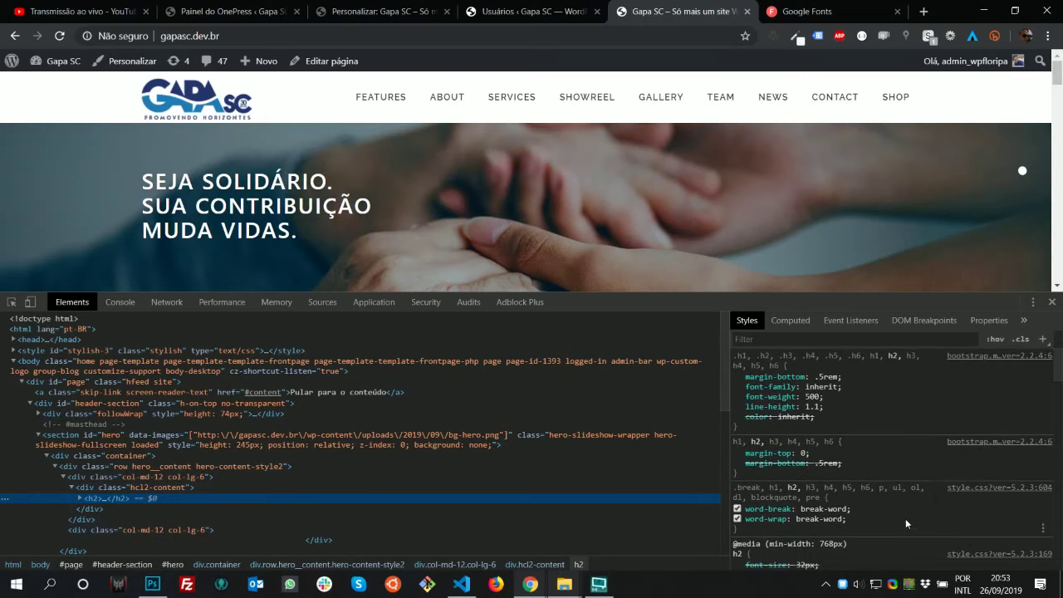
{"action": "left_click", "coordinate": [792, 321]}
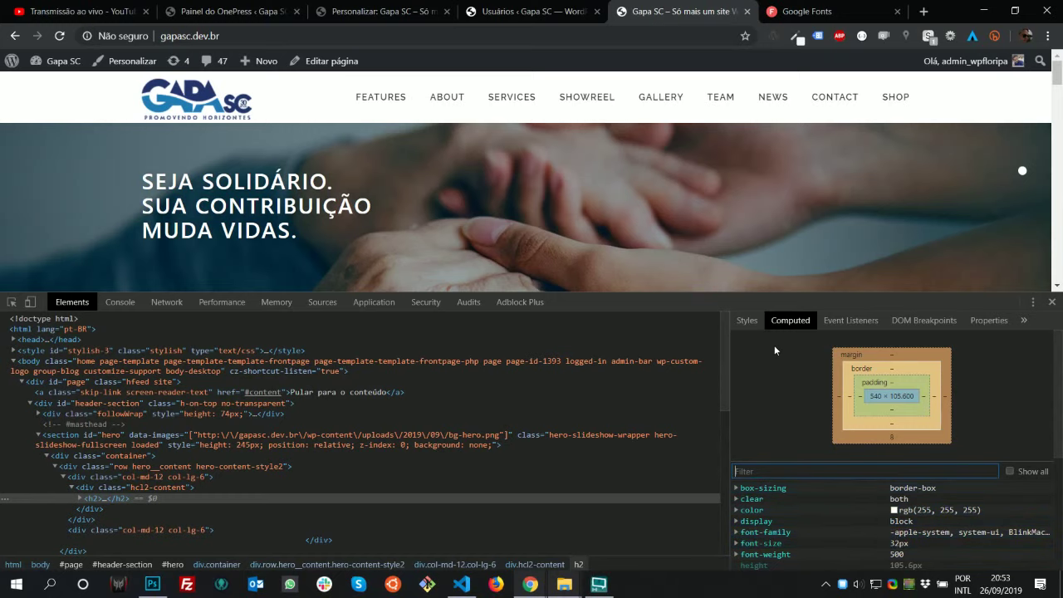
{"action": "left_click", "coordinate": [747, 322]}
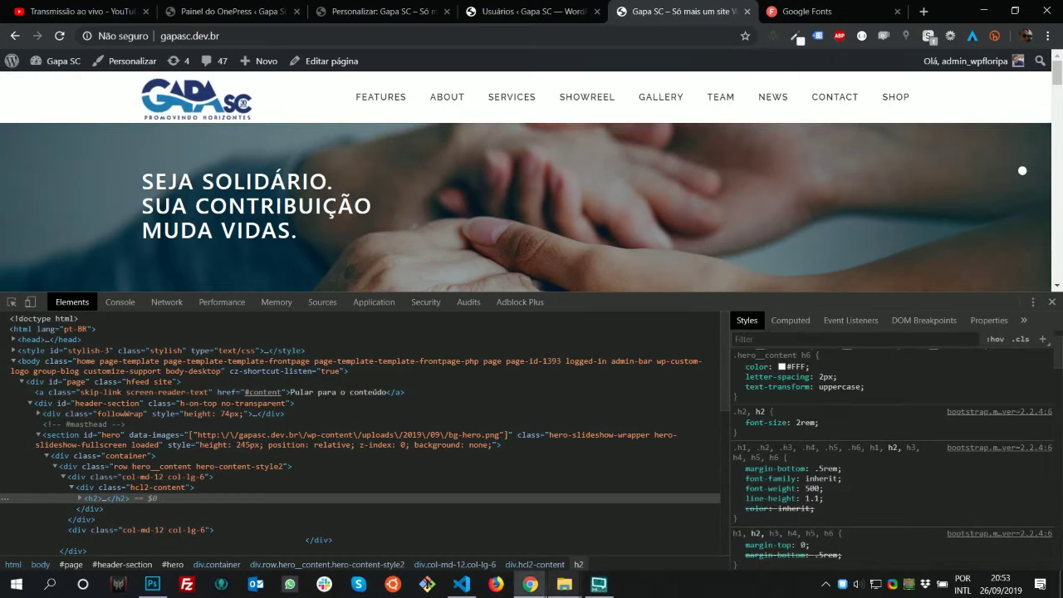
Look through the open Gapa SC admin pages and view the installed themes in the WordPress dashboard
{"action": "left_click", "coordinate": [519, 12]}
{"action": "left_click", "coordinate": [380, 12]}
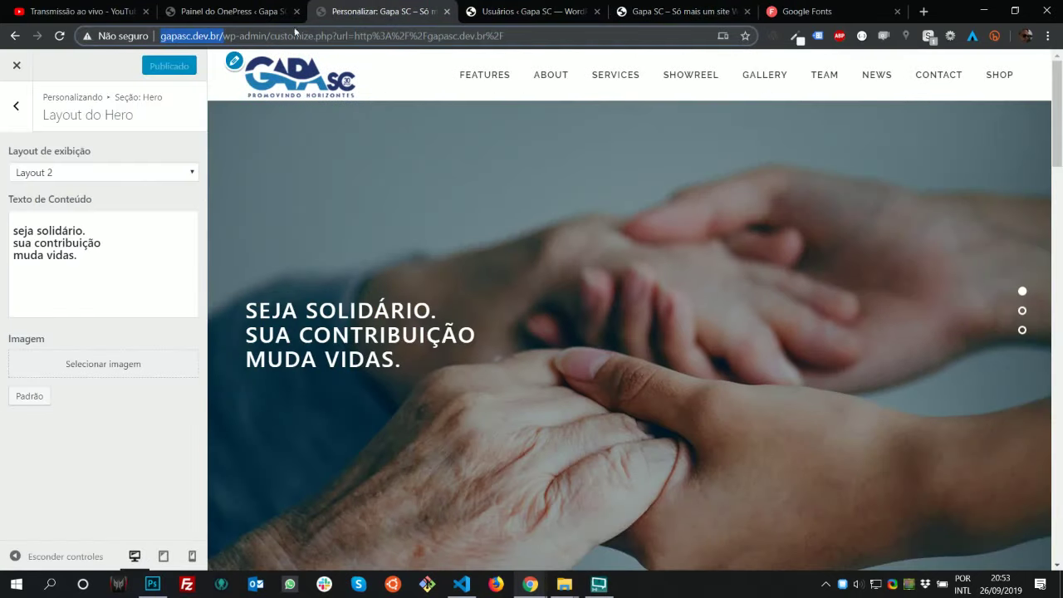
{"action": "left_click", "coordinate": [233, 12]}
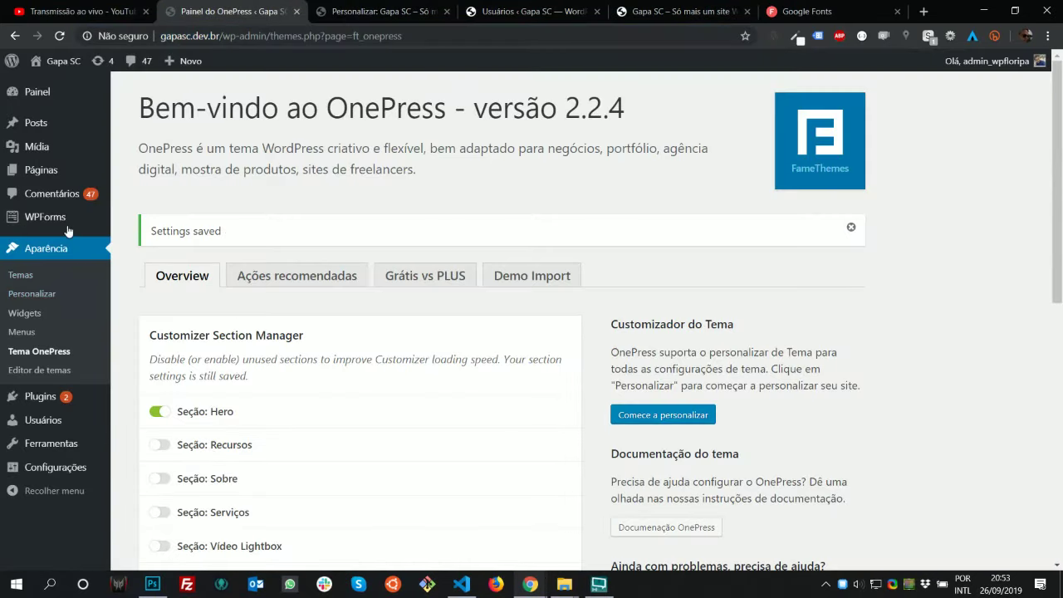
{"action": "left_click", "coordinate": [48, 280]}
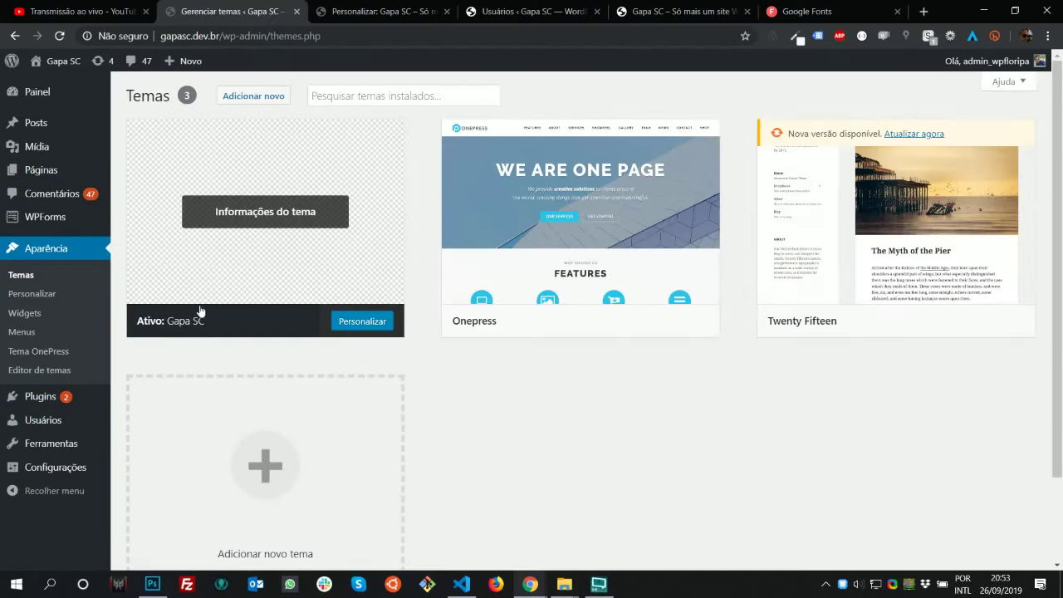
Close the browser tabs showing the WordPress themes and users pages
{"action": "key", "text": "ctrl+w"}
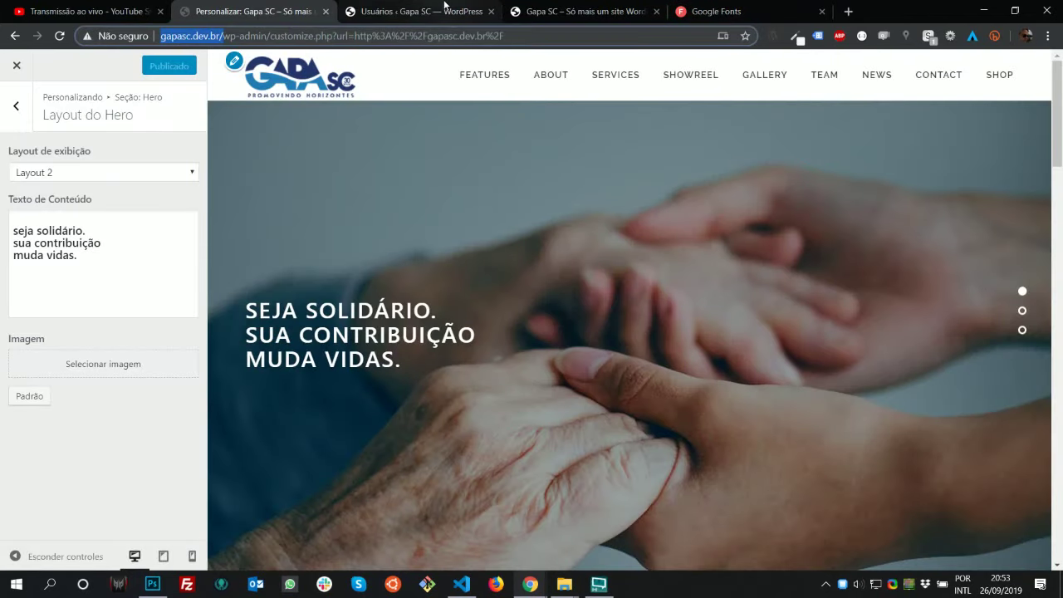
{"action": "left_click", "coordinate": [449, 10]}
{"action": "key", "text": "ctrl+w"}
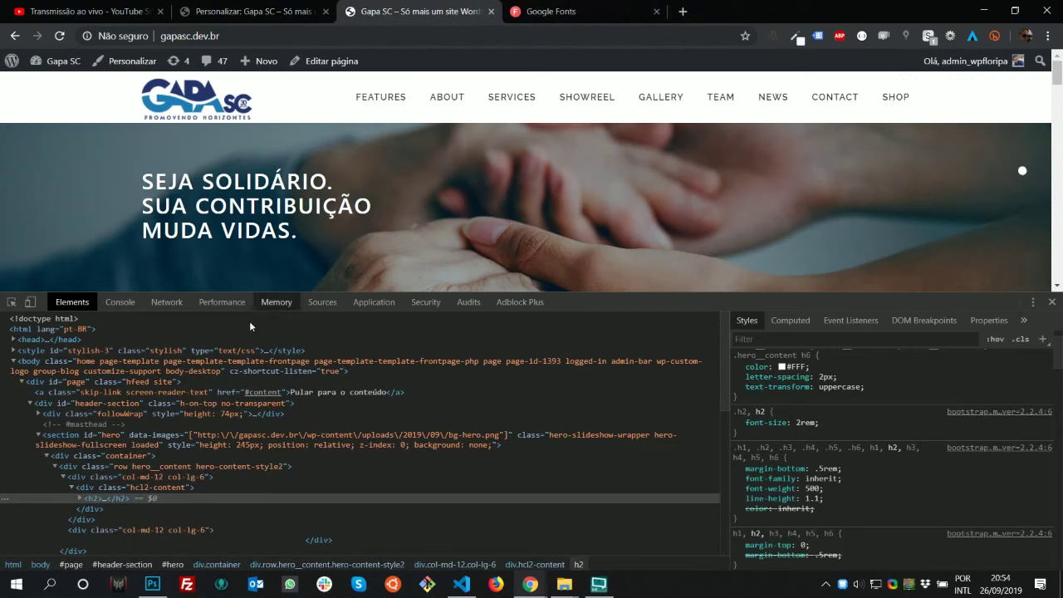
Expand the headline's h2 element in the developer tools and copy the .hero__content h1 to h6 selector list from its styles
{"action": "left_click", "coordinate": [122, 497]}
{"action": "left_click", "coordinate": [82, 498]}
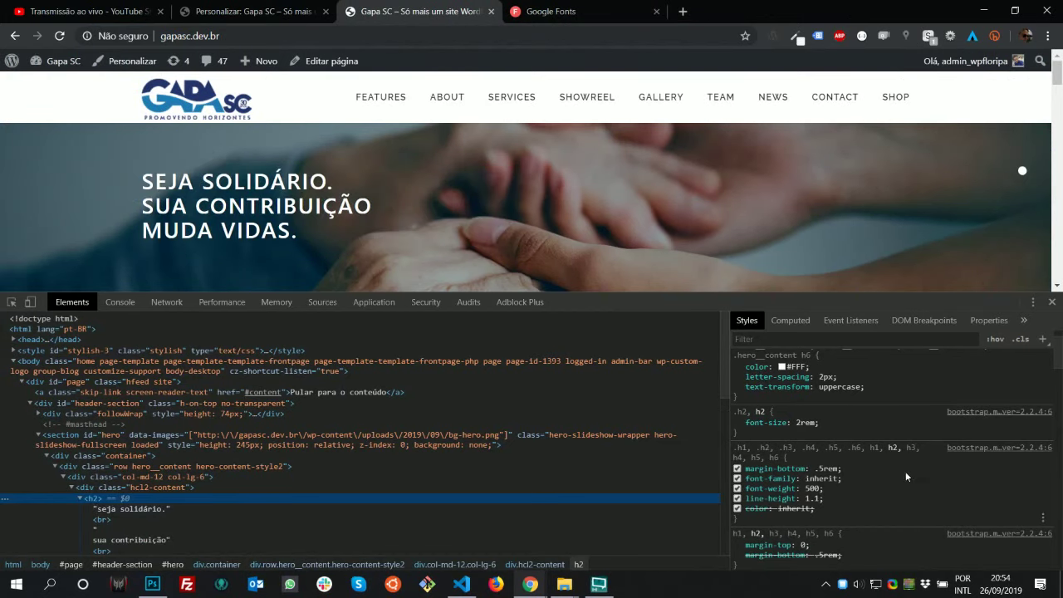
{"action": "scroll", "coordinate": [848, 399], "scroll_direction": "up", "scroll_amount": 1}
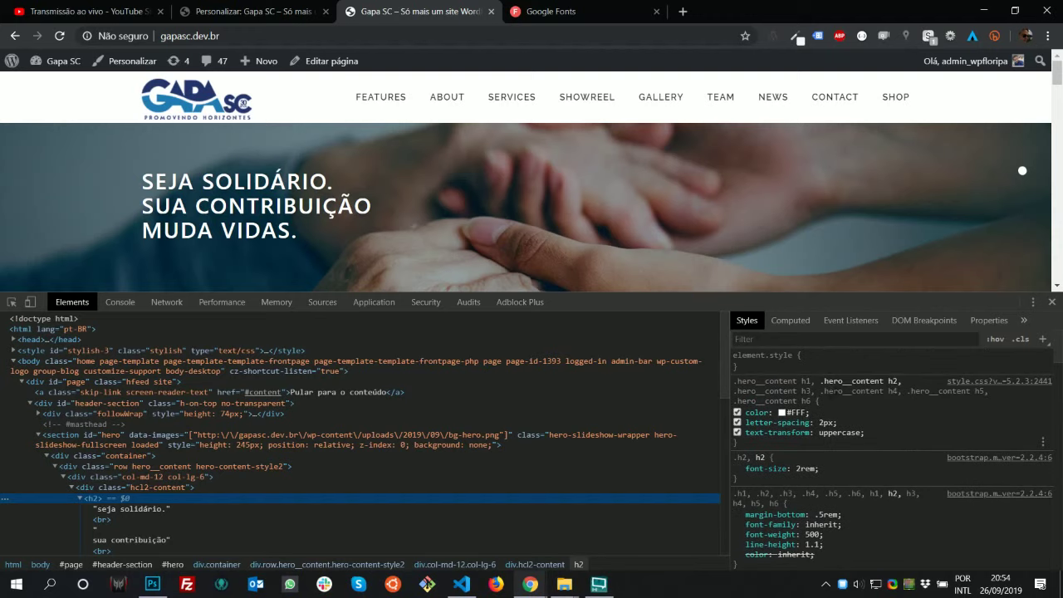
{"action": "left_click", "coordinate": [848, 382]}
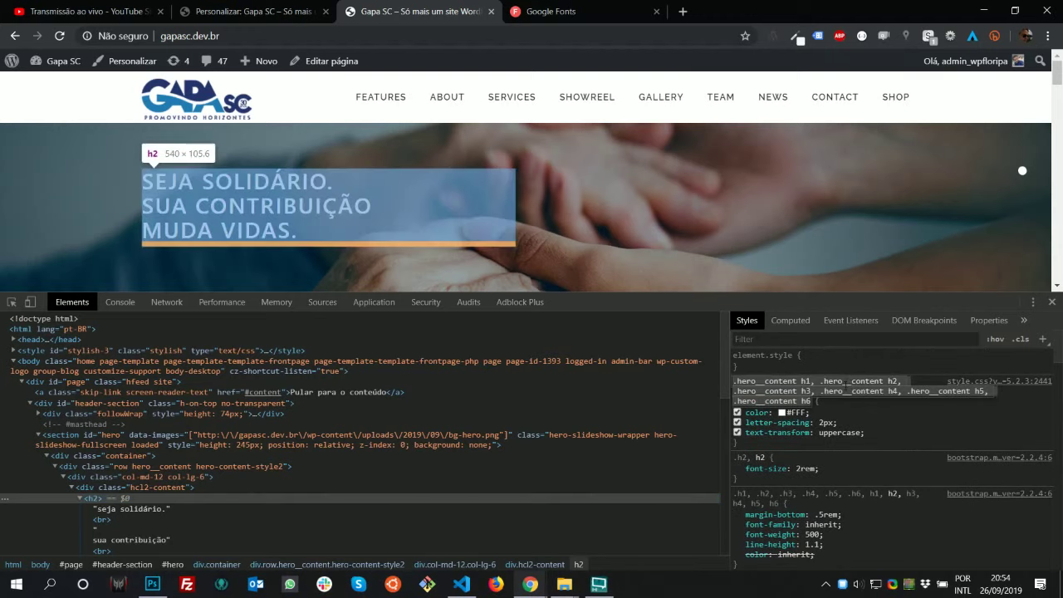
Switch to Visual Studio Code and create an empty rule for the copied .hero__content h1 to h6 selectors below the body rule in style.css
{"action": "key", "text": "alt+Tab"}
{"action": "key", "text": "alt+Tab"}
{"action": "key", "text": "Tab"}
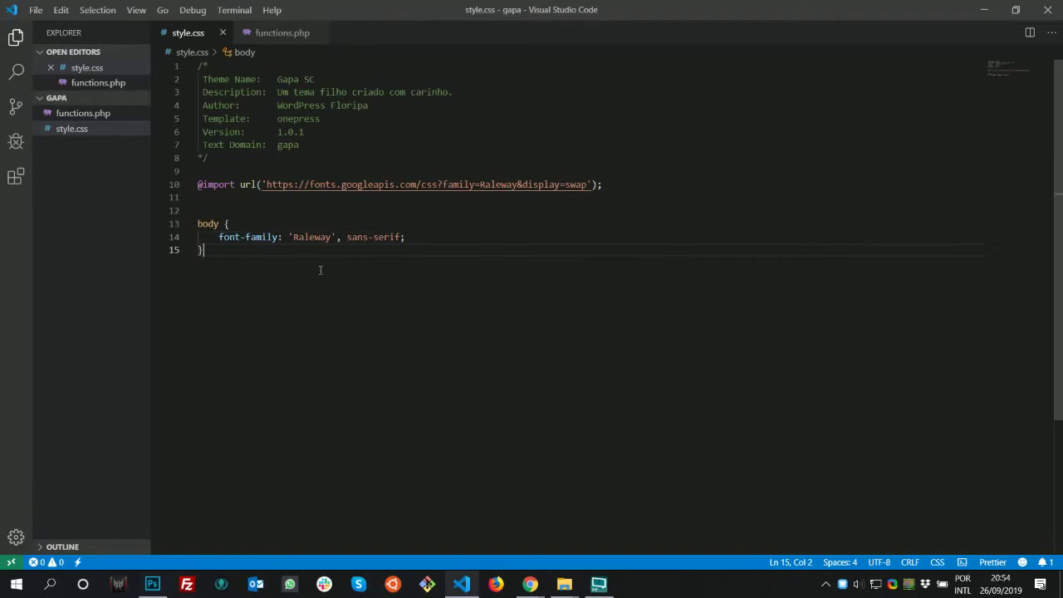
{"action": "key", "text": "Return"}
{"action": "key", "text": "Return"}
{"action": "key", "text": "ctrl+v"}
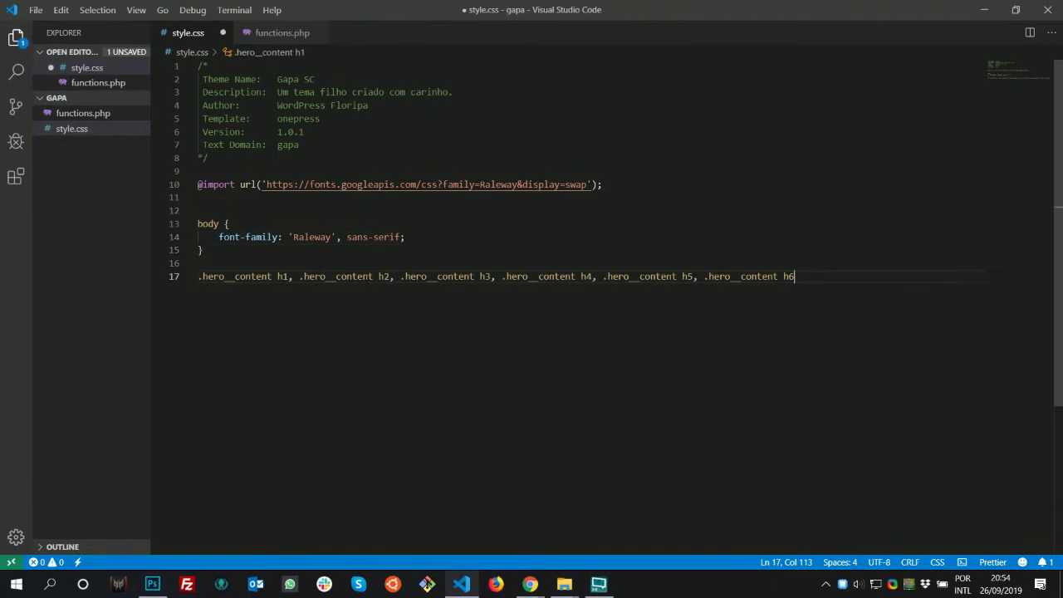
{"action": "key", "text": "Return"}
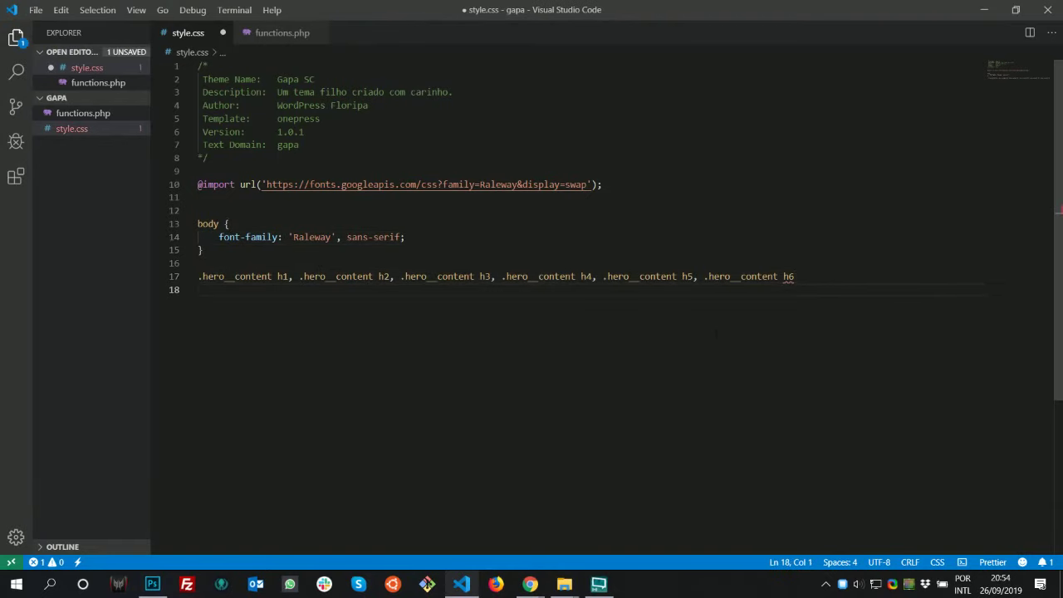
{"action": "key", "text": "BackSpace"}
{"action": "type", "text": "{"}
{"action": "key", "text": "Return"}
Copy the font-family: 'Raleway', sans-serif; declaration from the body rule into the .hero__content headings rule
{"action": "left_click_drag", "start_coordinate": [405, 237], "coordinate": [288, 236]}
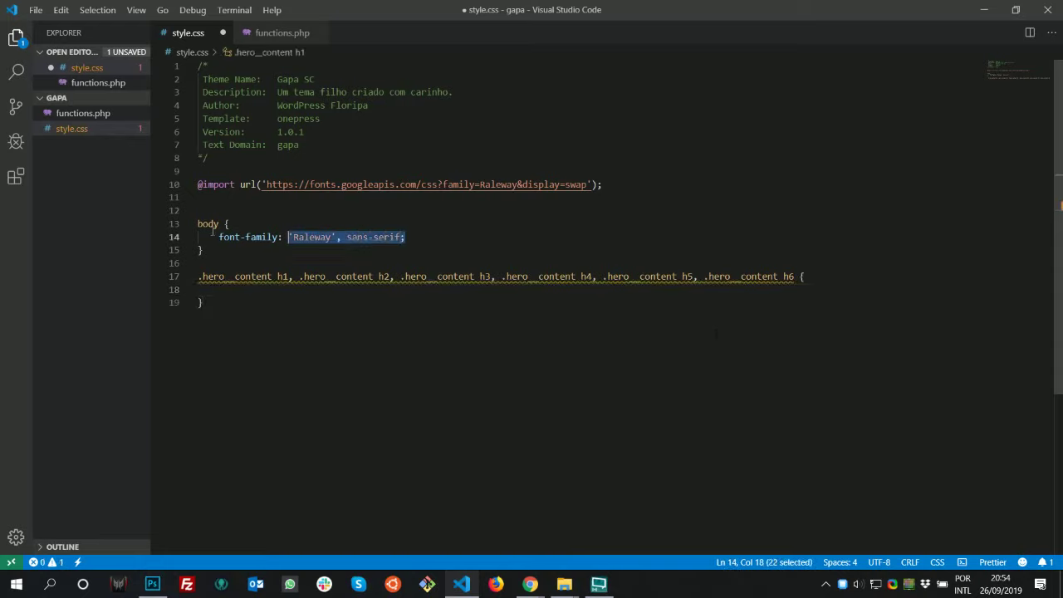
{"action": "left_click_drag", "start_coordinate": [212, 234], "coordinate": [218, 237]}
{"action": "key", "text": "ctrl+c"}
{"action": "left_click", "coordinate": [248, 295]}
{"action": "key", "text": "ctrl+v"}
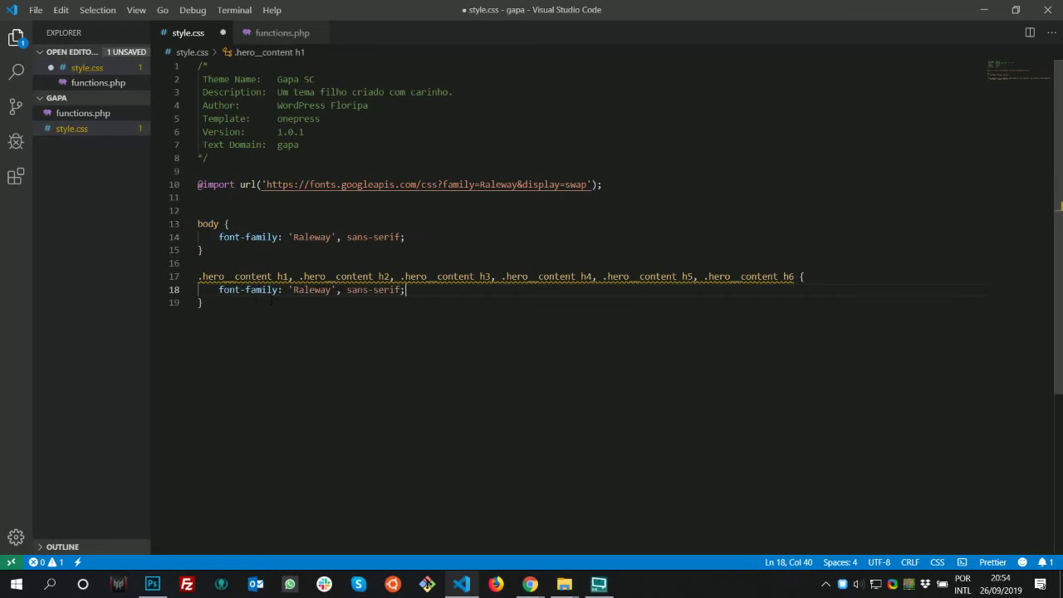
Switch to the live Gapa SC site in the browser, reload it and inspect the styles of the body element
{"action": "key", "text": "alt+Tab"}
{"action": "key", "text": "alt+Tab"}
{"action": "key", "text": "alt+Tab"}
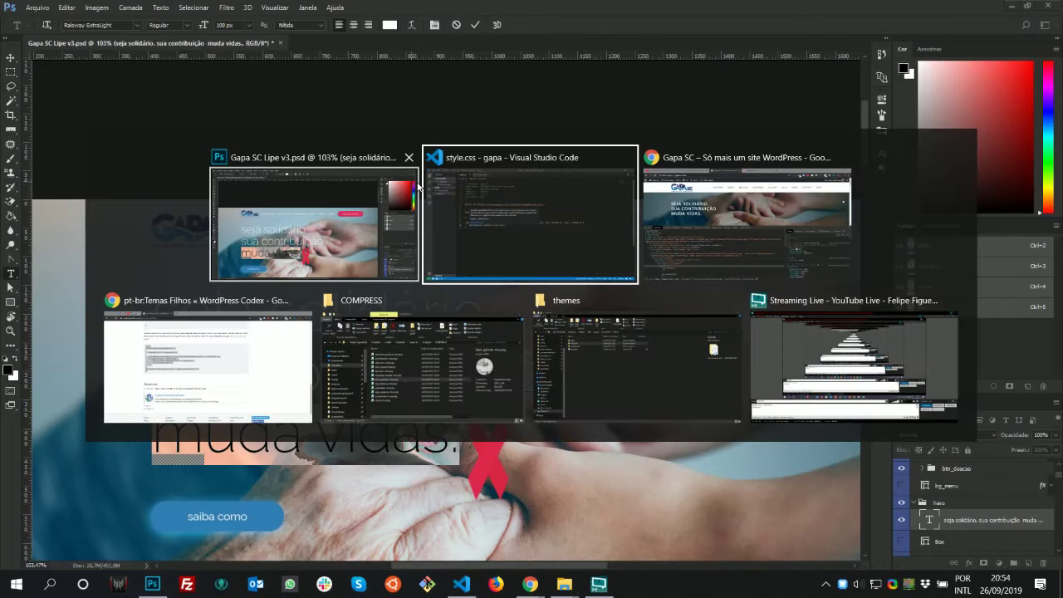
{"action": "key", "text": "F5"}
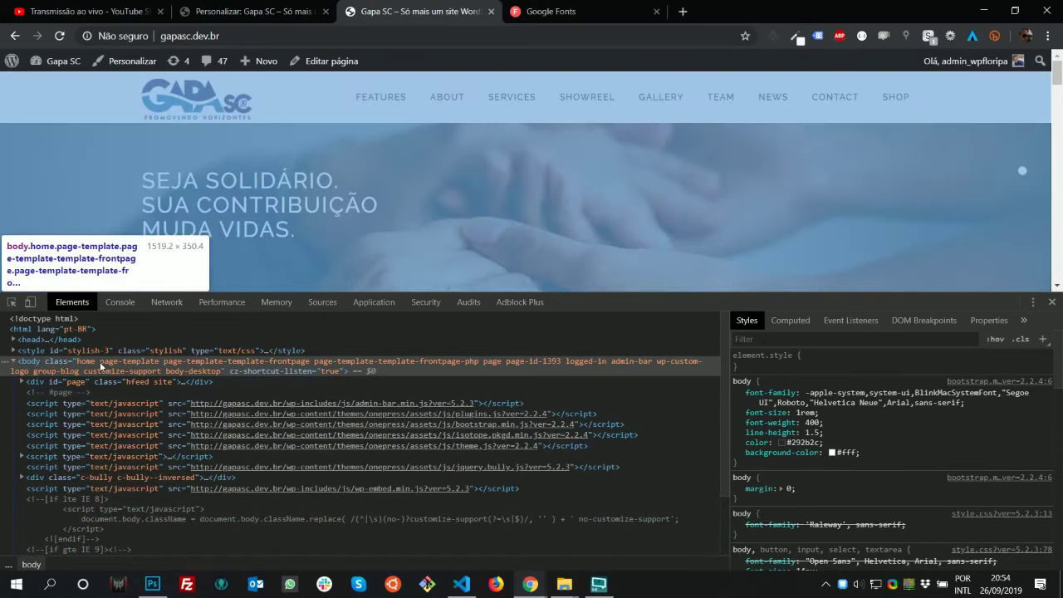
{"action": "left_click", "coordinate": [103, 362]}
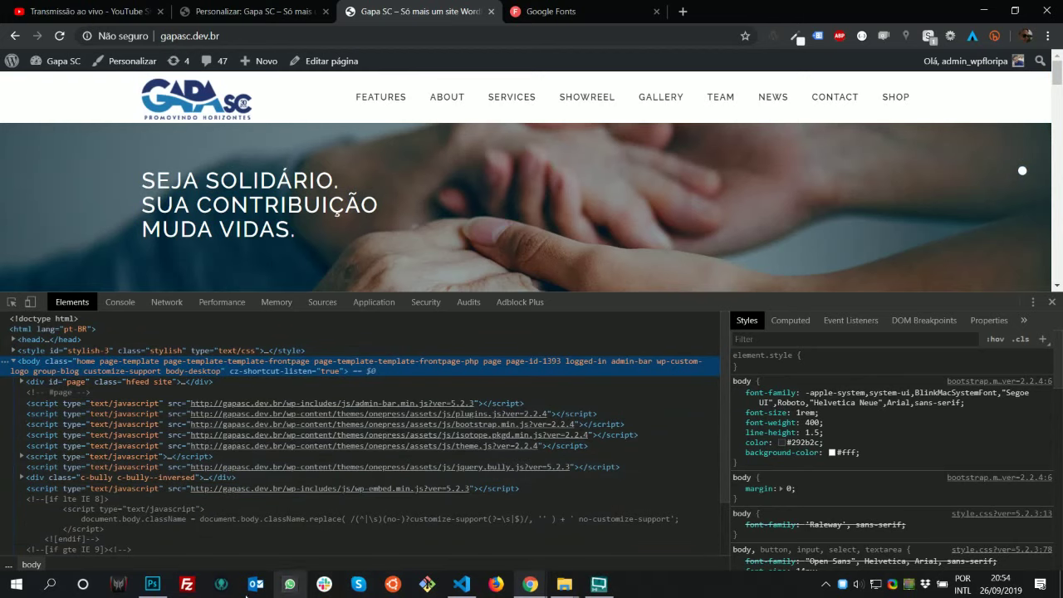
Return to Visual Studio Code, add !important to the font-family in the .hero__content headings rule and save style.css
{"action": "left_click", "coordinate": [476, 589]}
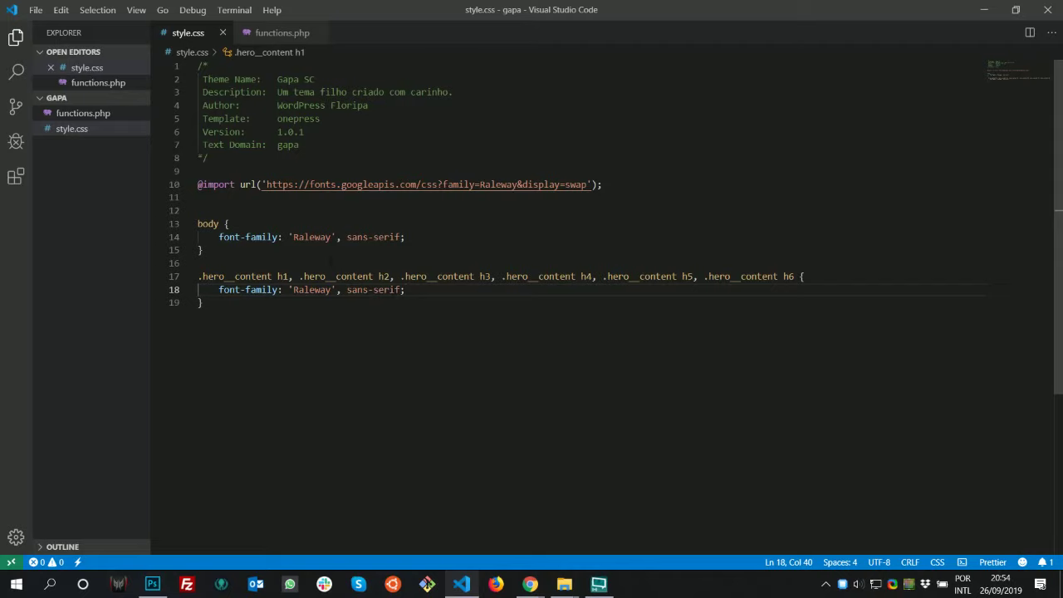
{"action": "left_click", "coordinate": [398, 289]}
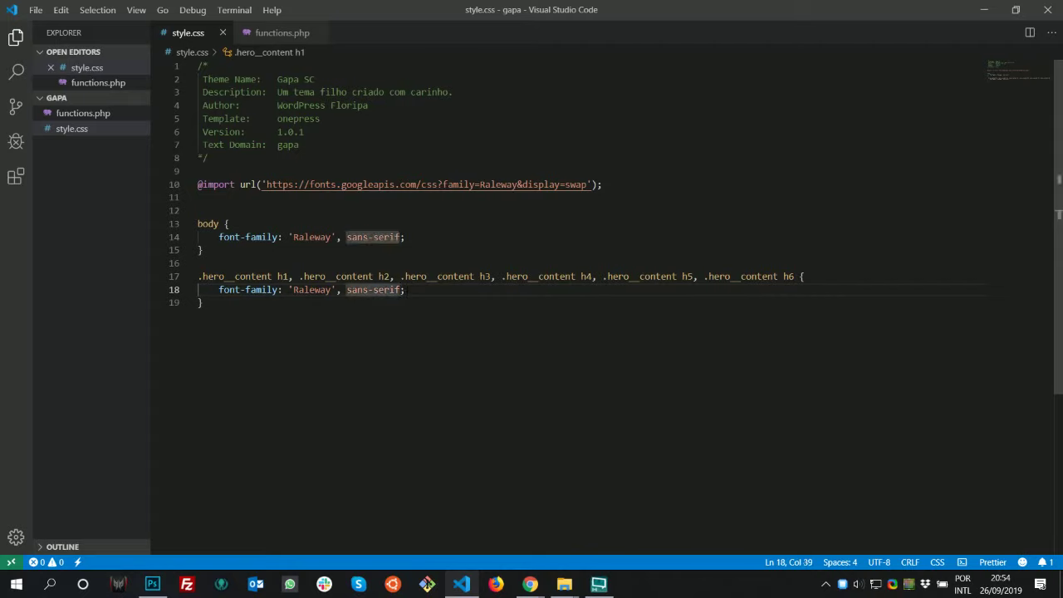
{"action": "type", "text": "!importan"}
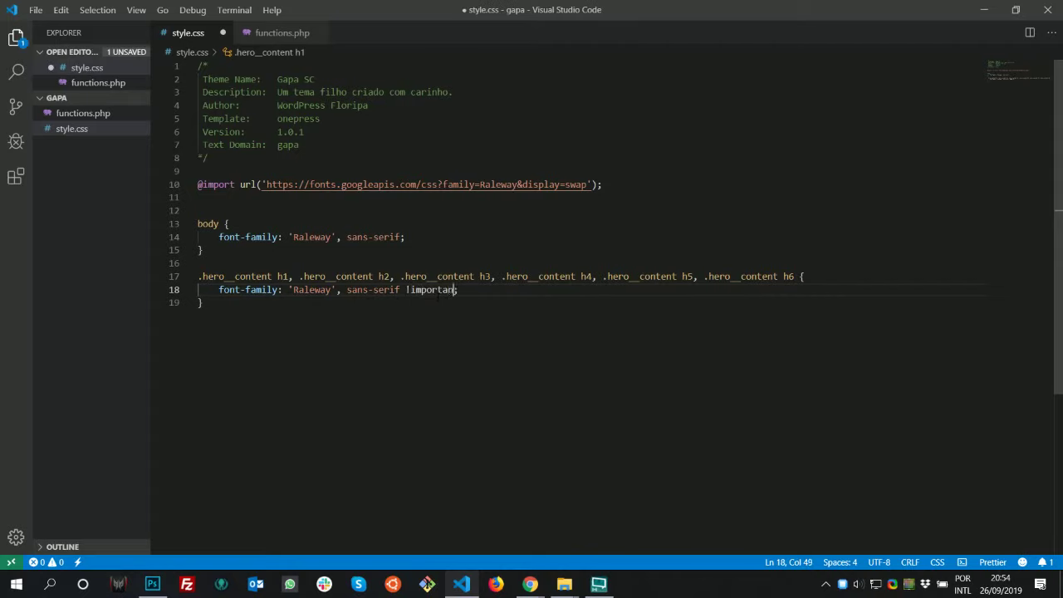
{"action": "type", "text": "t"}
{"action": "key", "text": "ctrl+s"}
Switch back to the browser, reload the live site and inspect the Hero headline's h2 element
{"action": "key", "text": "alt+Tab"}
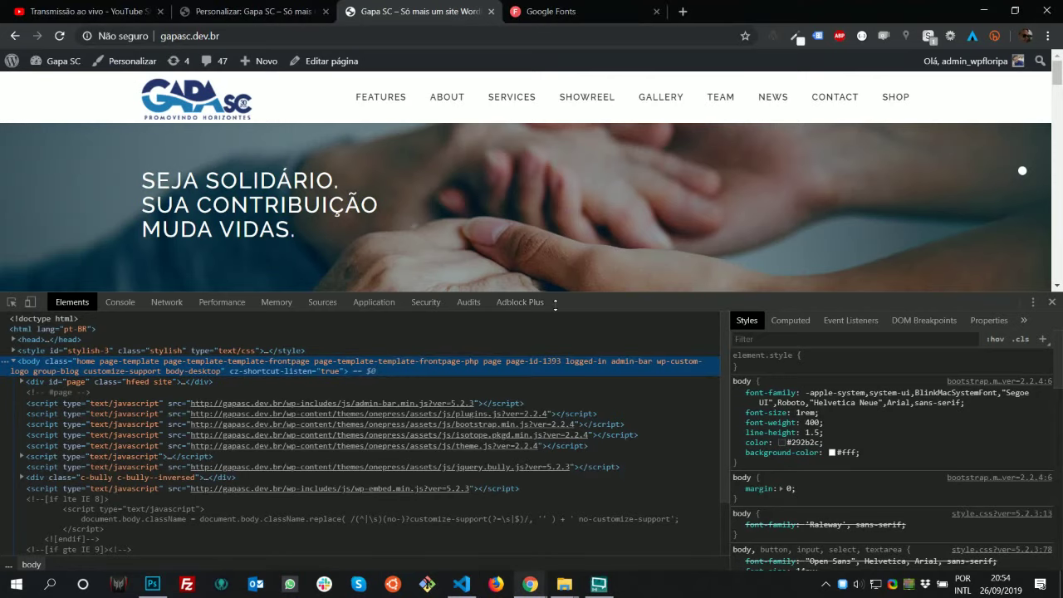
{"action": "key", "text": "F5"}
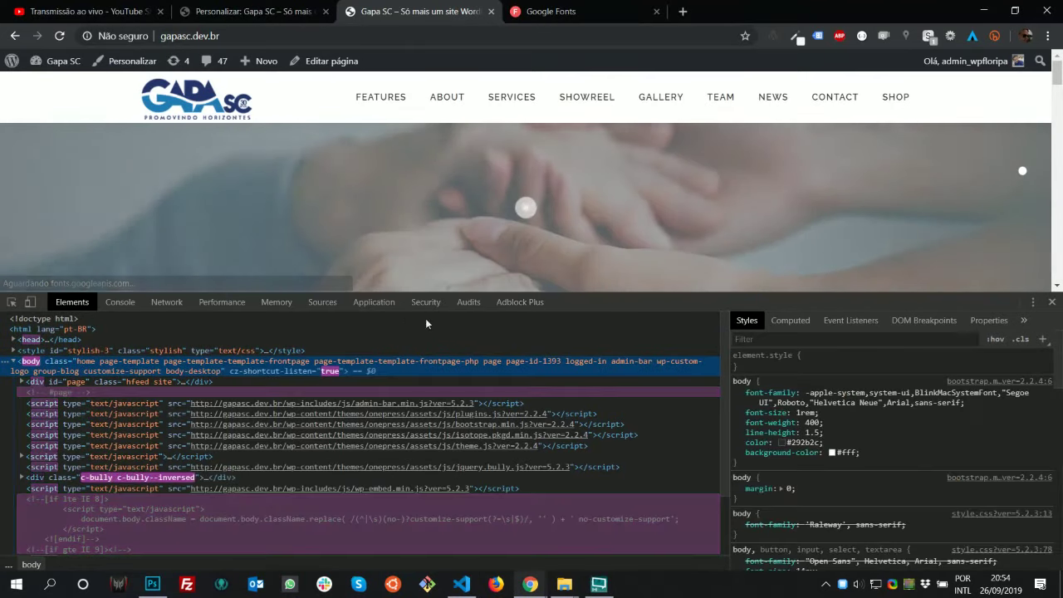
{"action": "key", "text": "ctrl+shift+c"}
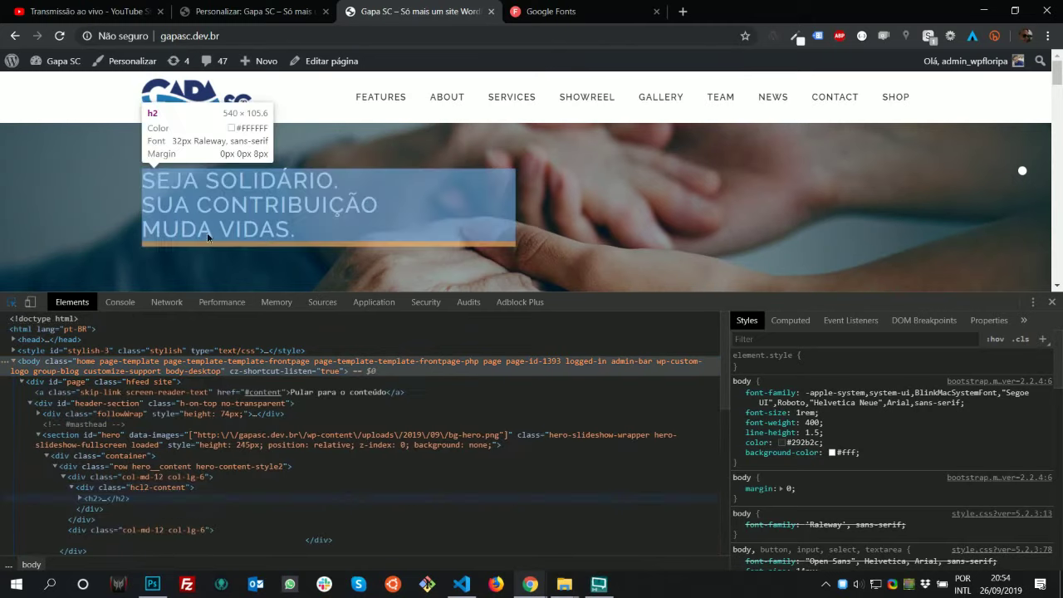
{"action": "left_click", "coordinate": [207, 232]}
Add font-weight: 300 to the .hero__content headings rule in the developer tools
{"action": "left_click", "coordinate": [960, 412]}
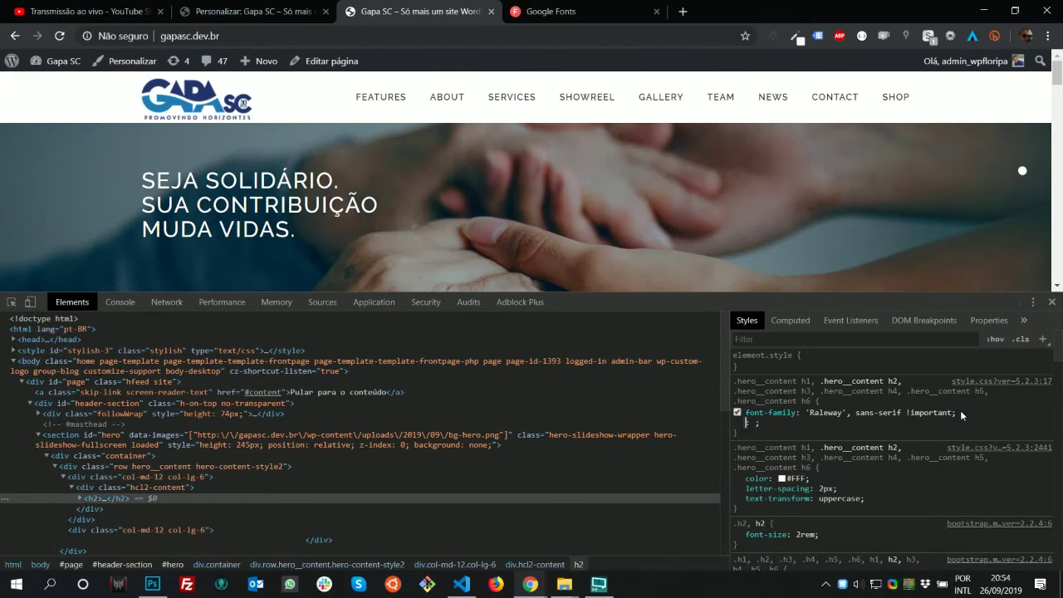
{"action": "type", "text": "font-w"}
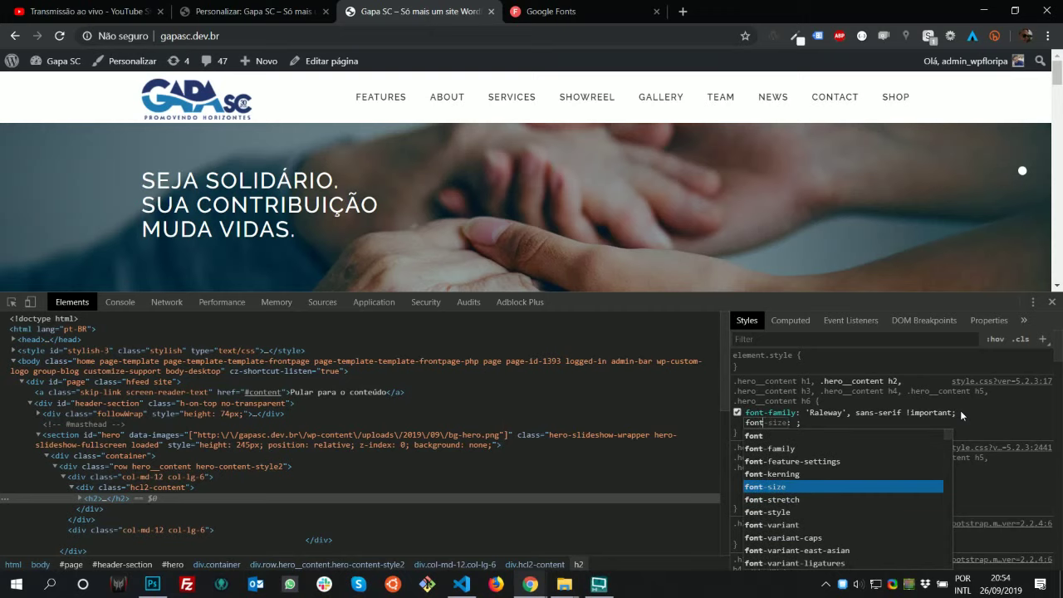
{"action": "key", "text": "Tab"}
{"action": "key", "text": "Down"}
{"action": "key", "text": "Down"}
{"action": "key", "text": "Down"}
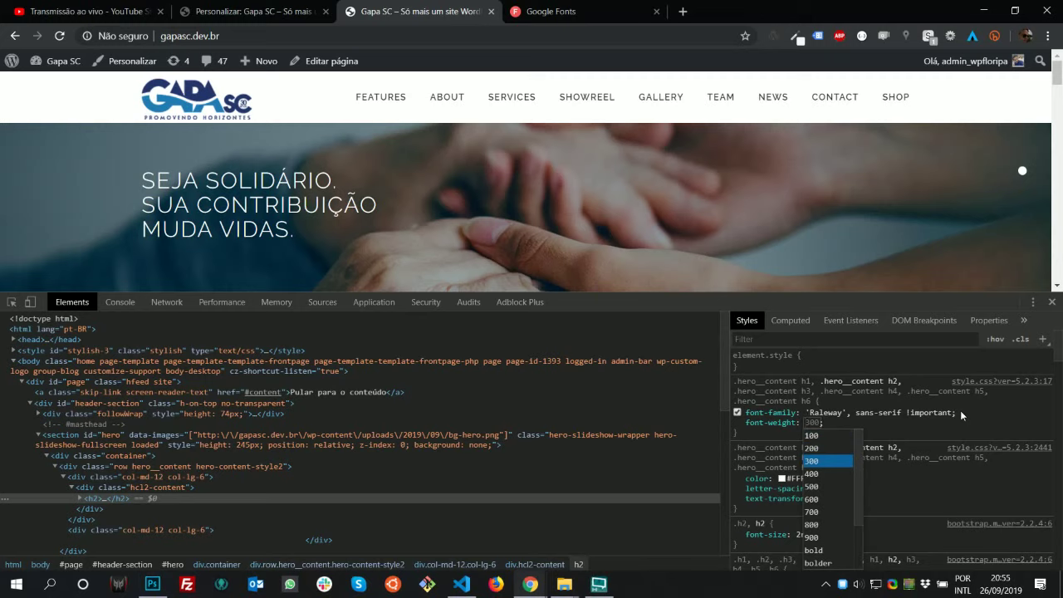
{"action": "key", "text": "Return"}
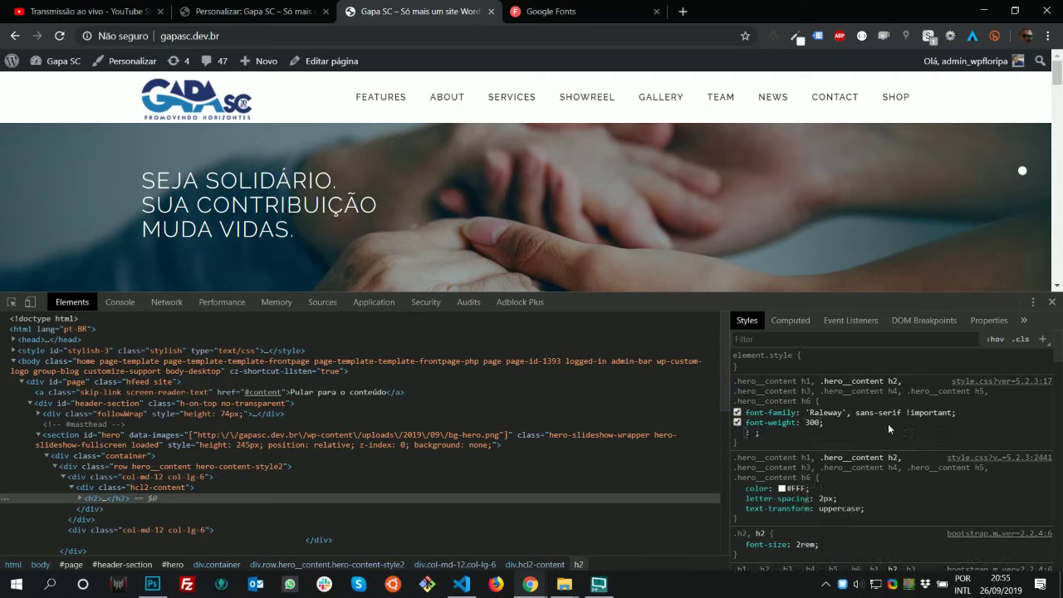
{"action": "key", "text": "Escape"}
Add a font-size property below the font-weight in the .hero__content headings rule
{"action": "left_click", "coordinate": [846, 430]}
{"action": "type", "text": "font"}
{"action": "key", "text": "Return"}
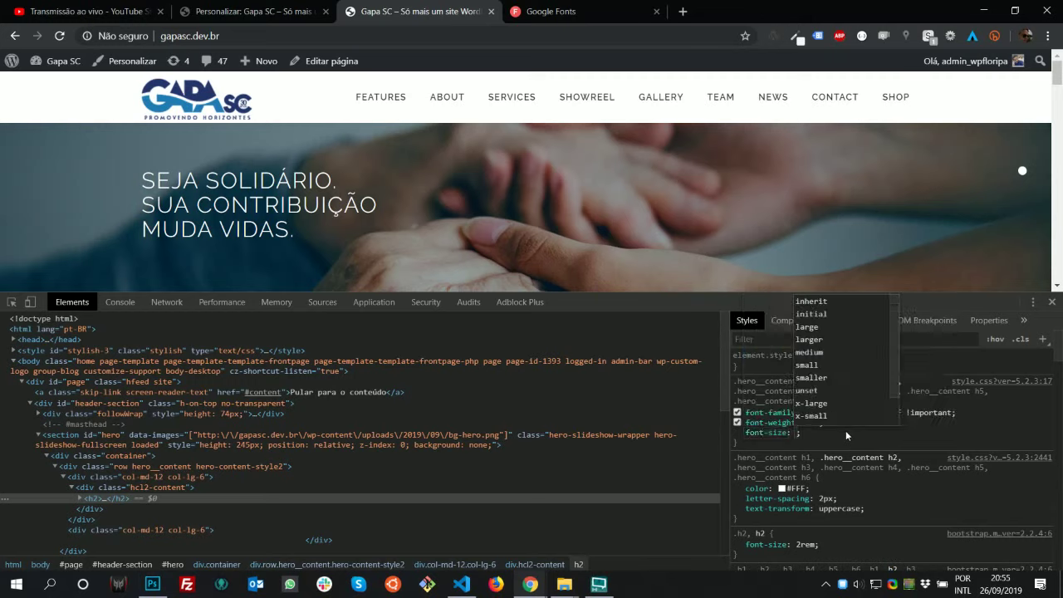
Try font sizes between 40px and 60px for the hero heading in the live page styles, settling on 50px
{"action": "type", "text": "40px"}
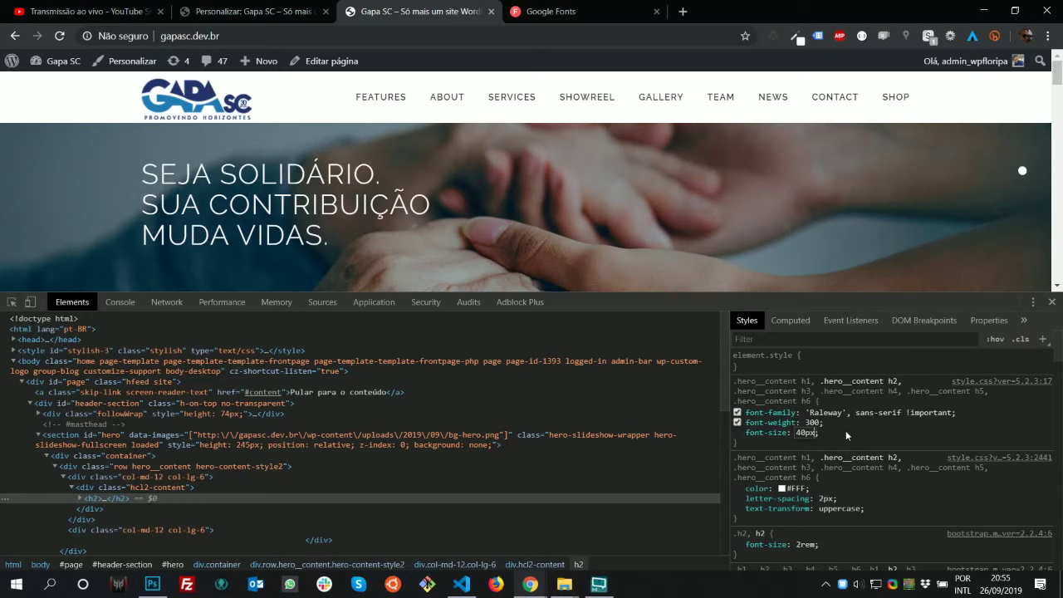
{"action": "key", "text": "shift+Up"}
{"action": "key", "text": "shift+Up"}
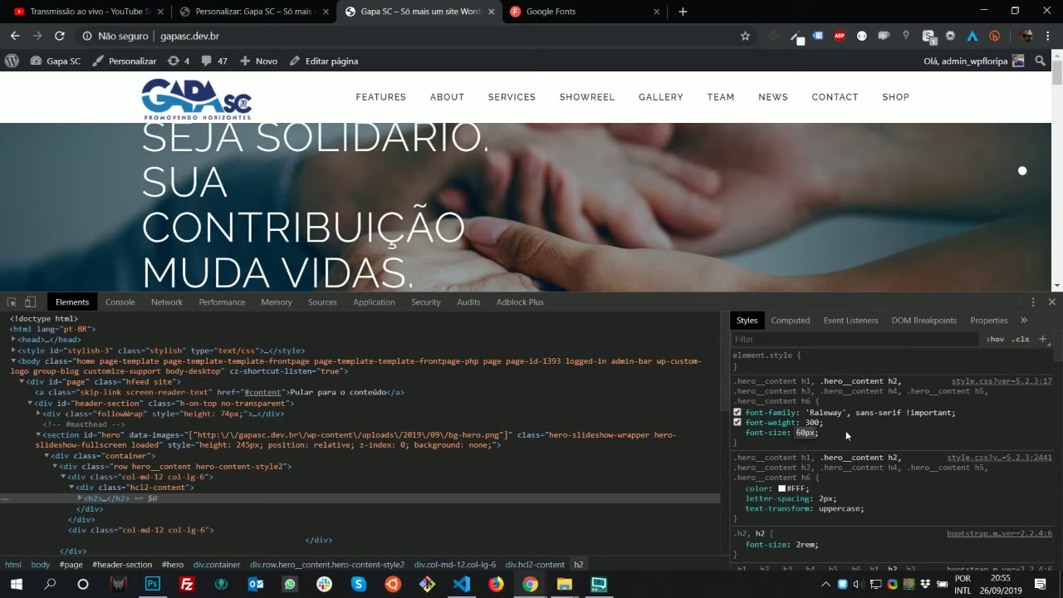
{"action": "key", "text": "shift+Down"}
{"action": "key", "text": "shift+Down"}
Switch to the Photoshop mockup and select the headline word "solidário" to check its font and size
{"action": "key", "text": "alt+Tab"}
{"action": "key", "text": "alt+Tab"}
{"action": "key", "text": "Tab"}
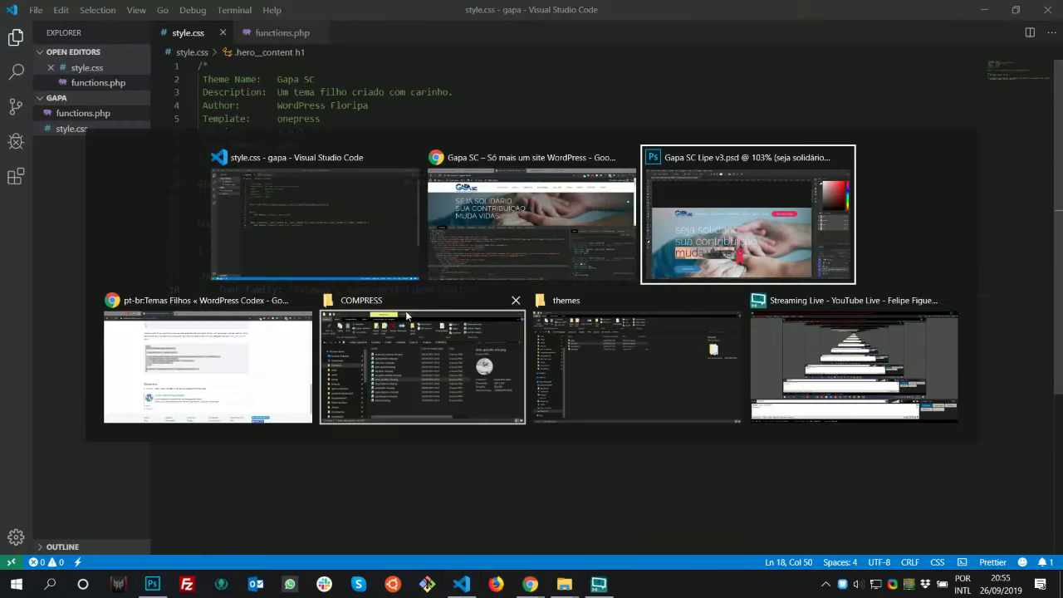
{"action": "double_click", "coordinate": [283, 313]}
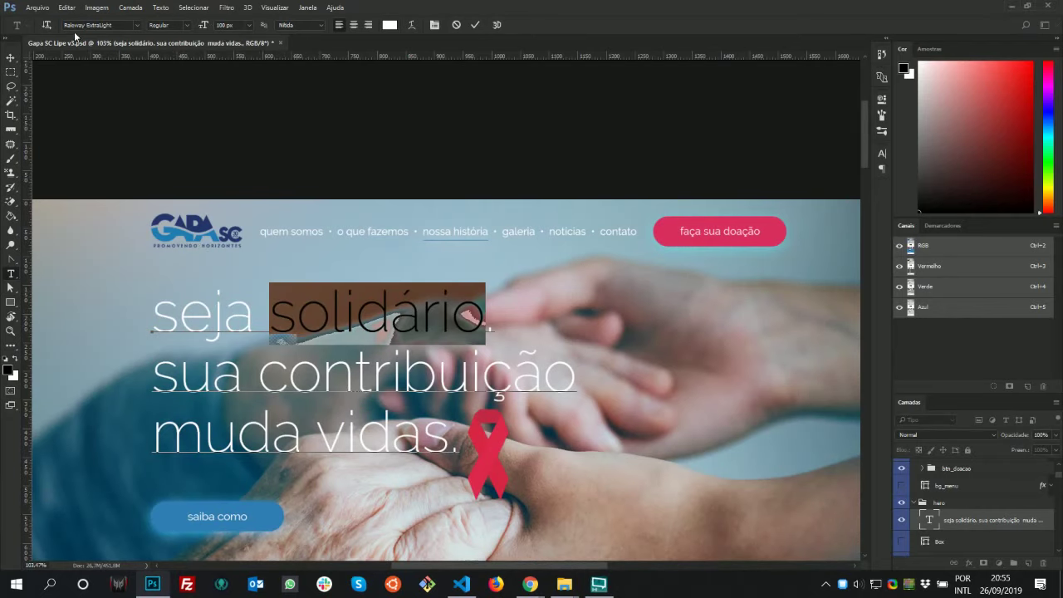
Switch to Visual Studio Code and add font-size: 100px to the .hero__content heading rule in style.css
{"action": "key", "text": "alt+Tab"}
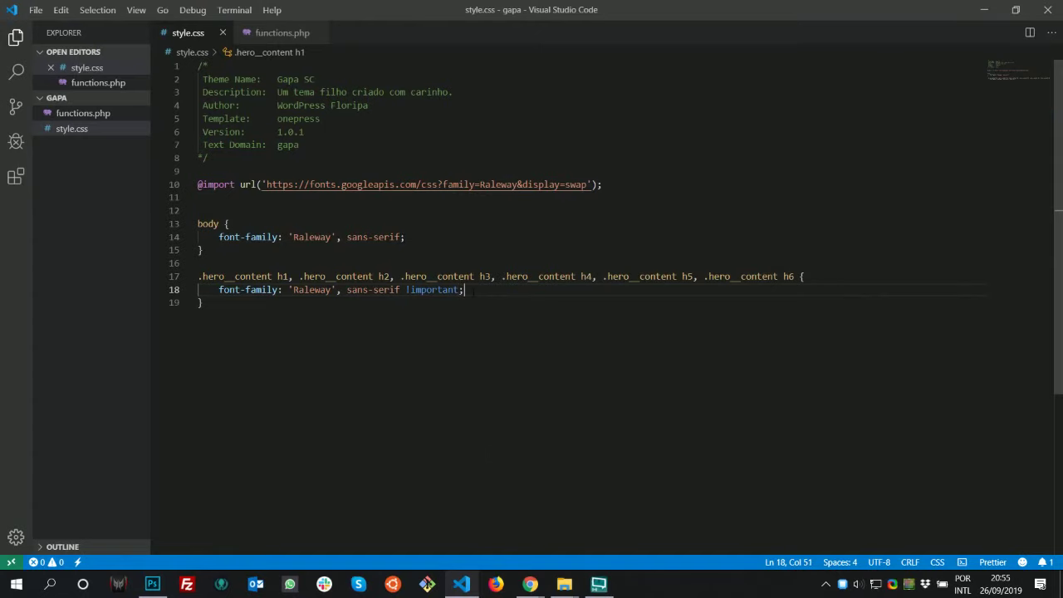
{"action": "key", "text": "Return"}
{"action": "type", "text": "font"}
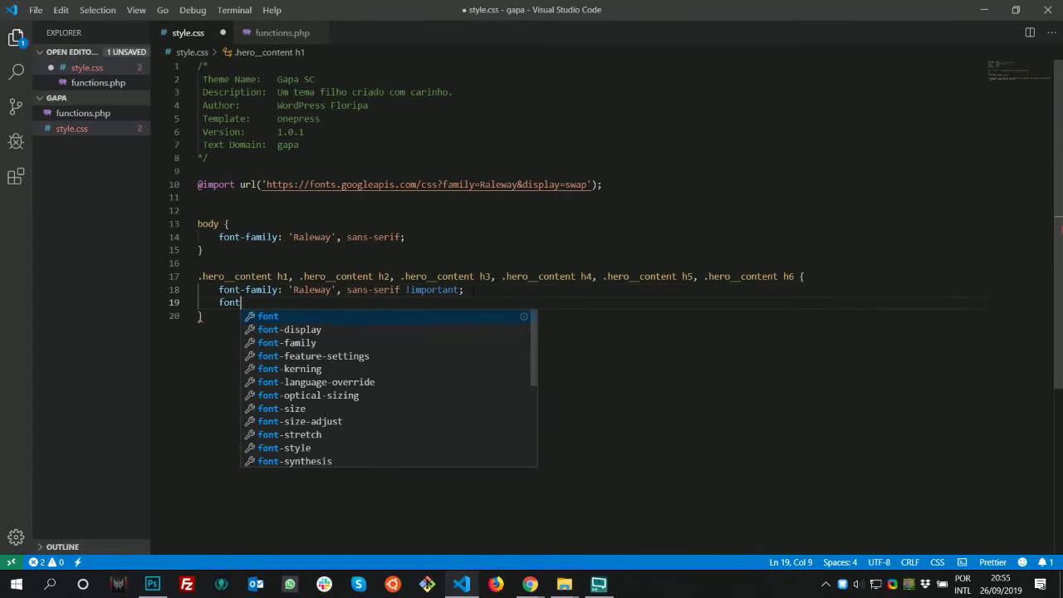
{"action": "type", "text": "-size: 1"}
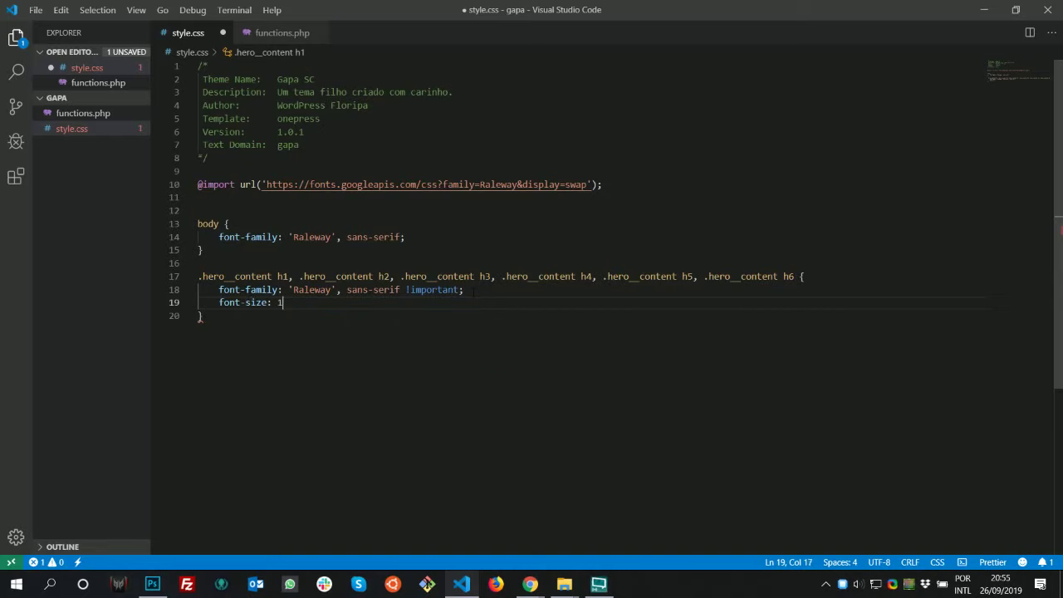
{"action": "type", "text": "00px"}
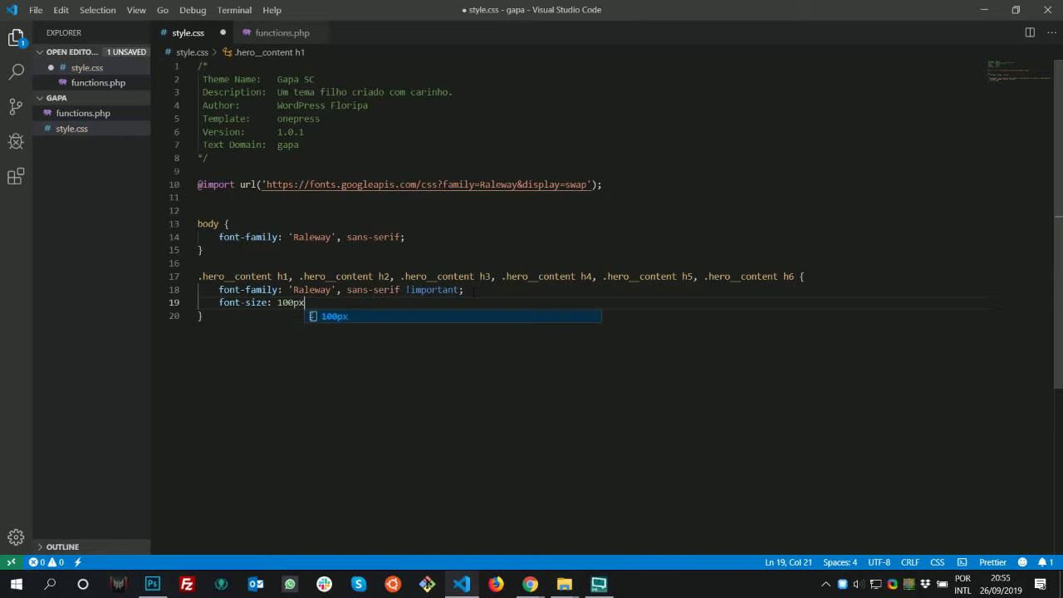
{"action": "type", "text": ";"}
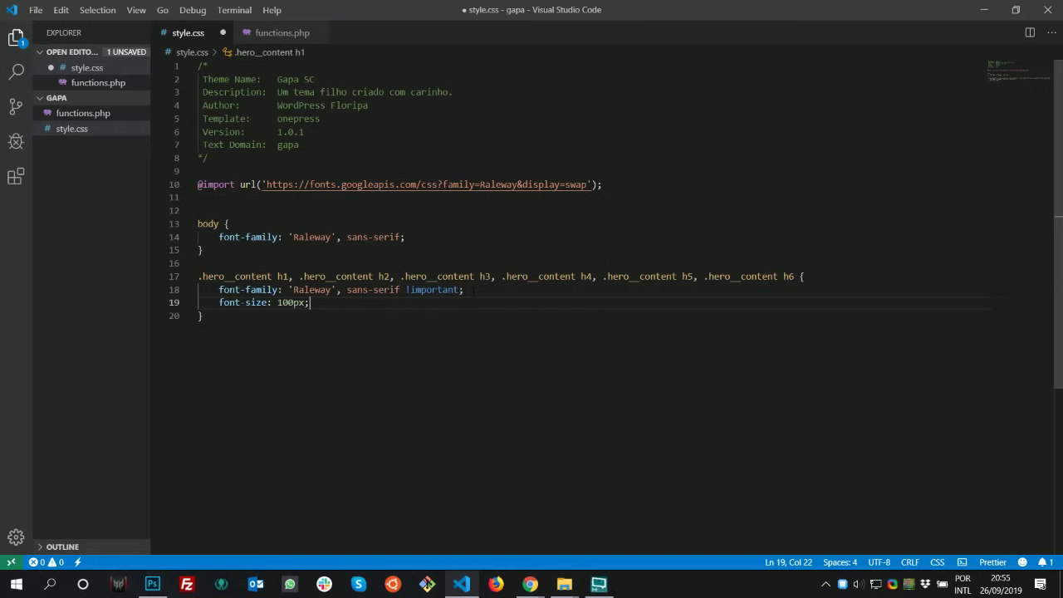
Add font-weight: 300 to the .hero__content heading rule and save style.css
{"action": "key", "text": "Return"}
{"action": "type", "text": "font-w"}
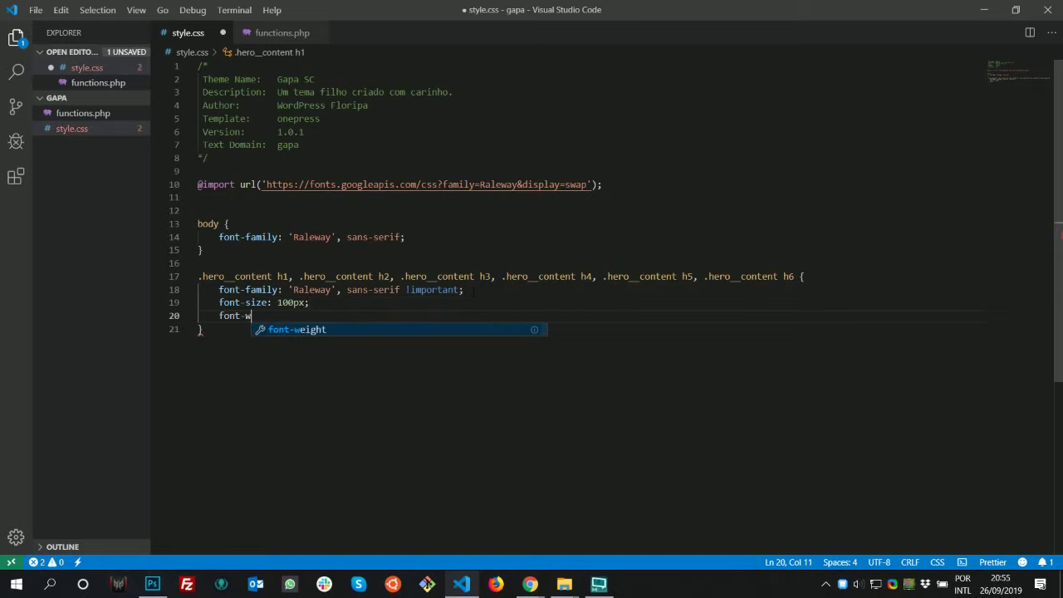
{"action": "key", "text": "Return"}
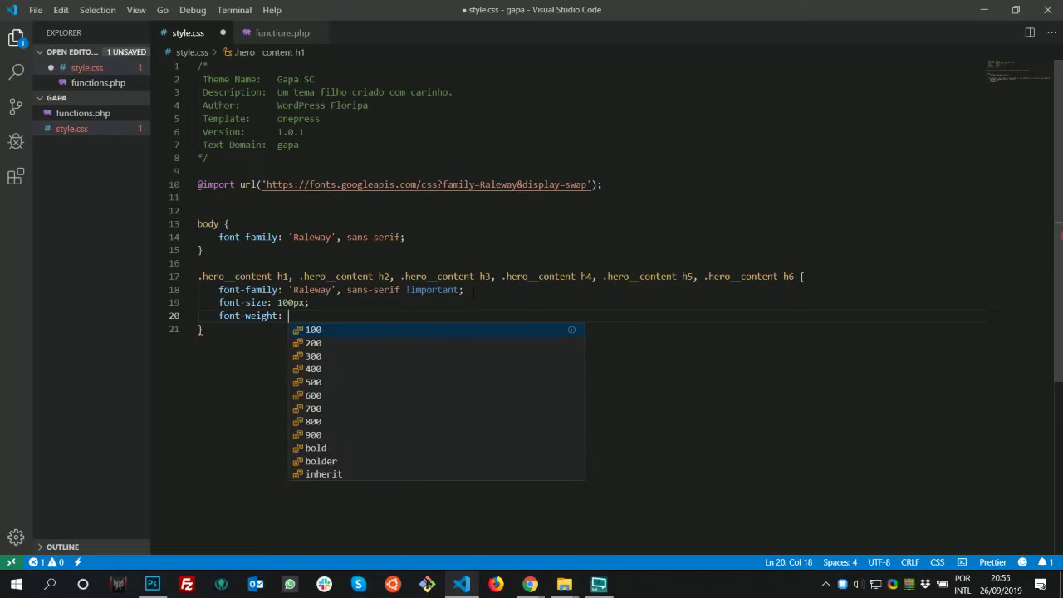
{"action": "left_click", "coordinate": [199, 329]}
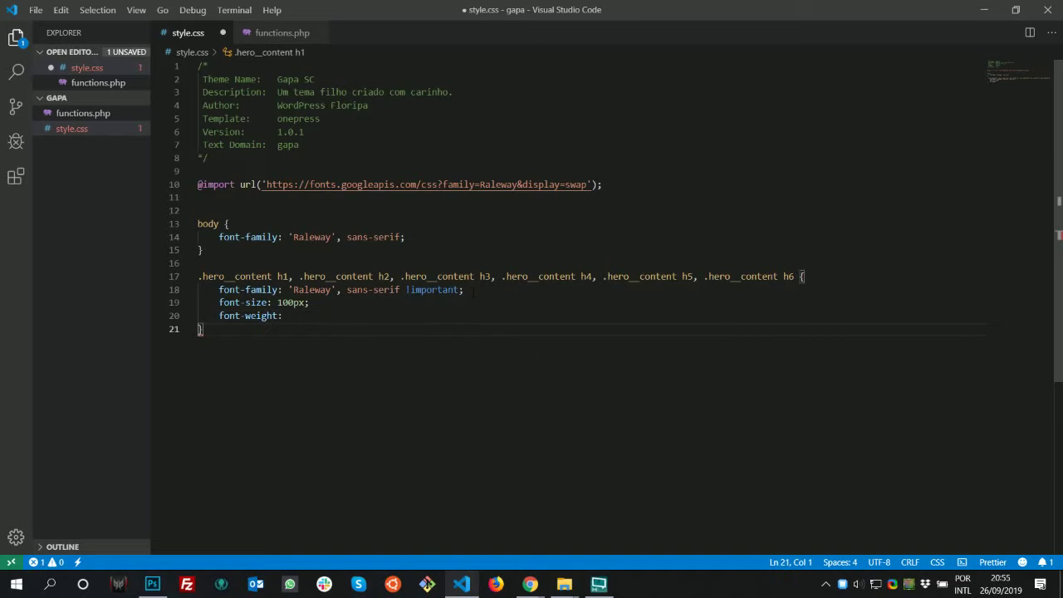
{"action": "left_click", "coordinate": [289, 316]}
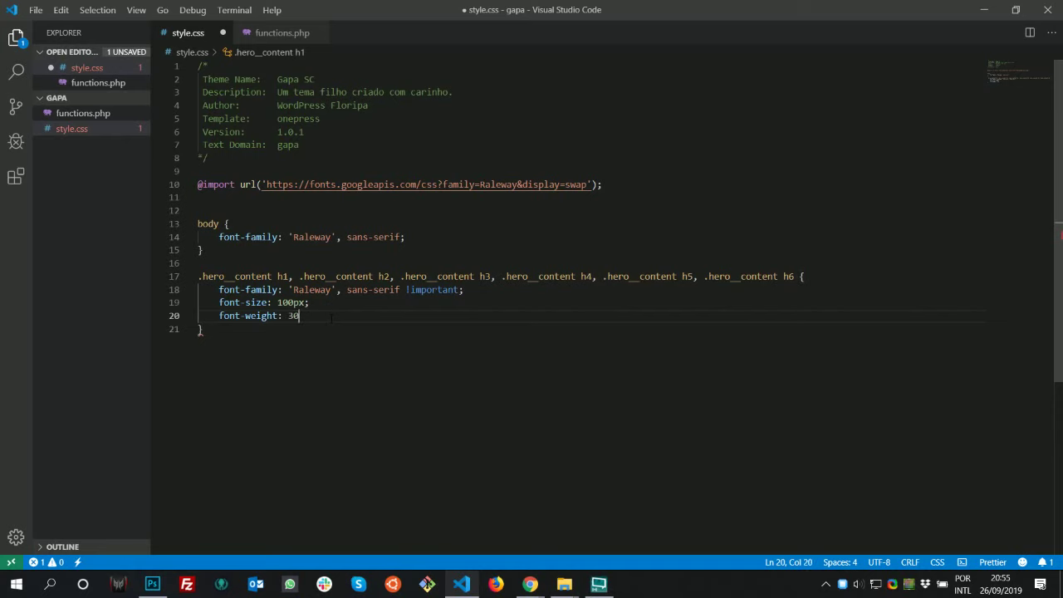
{"action": "key", "text": "ctrl+s"}
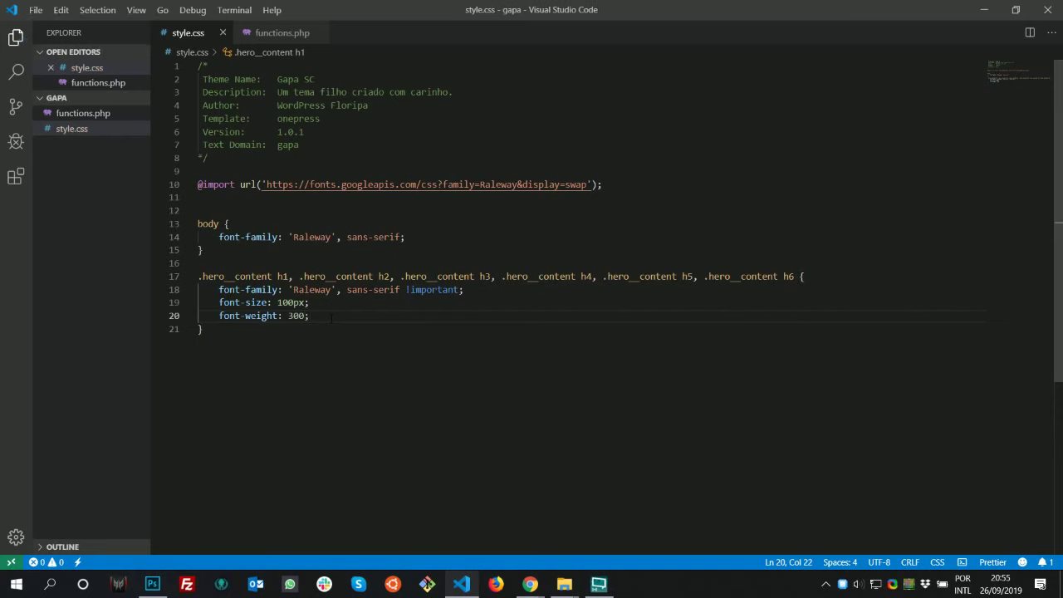
Switch to Chrome, reload the Gapa SC page, and examine the hero headline with the page view enlarged
{"action": "key", "text": "alt+Tab"}
{"action": "key", "text": "alt+Tab"}
{"action": "key", "text": "alt+Tab"}
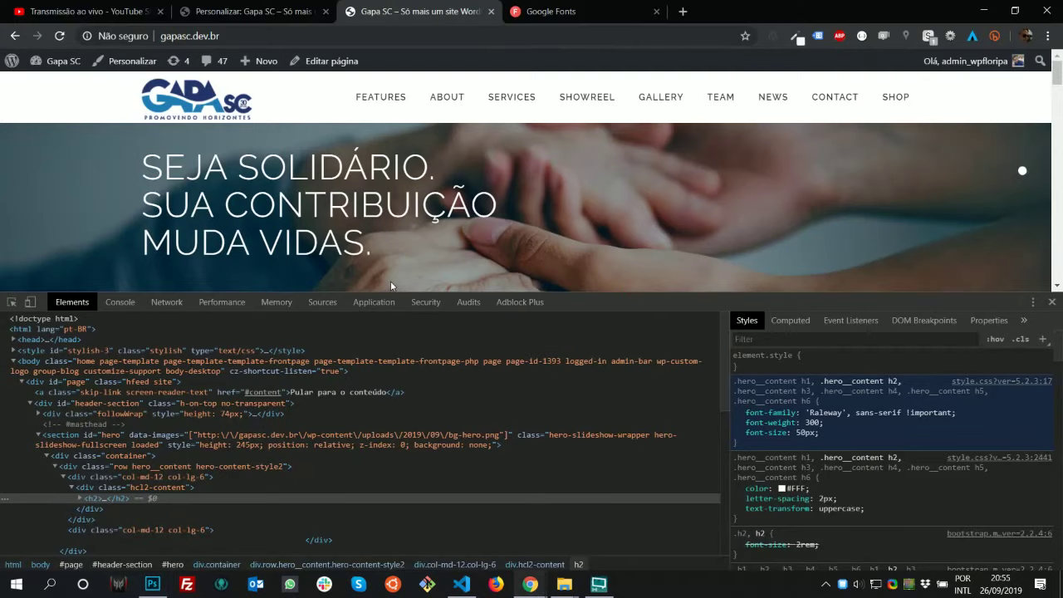
{"action": "key", "text": "F5"}
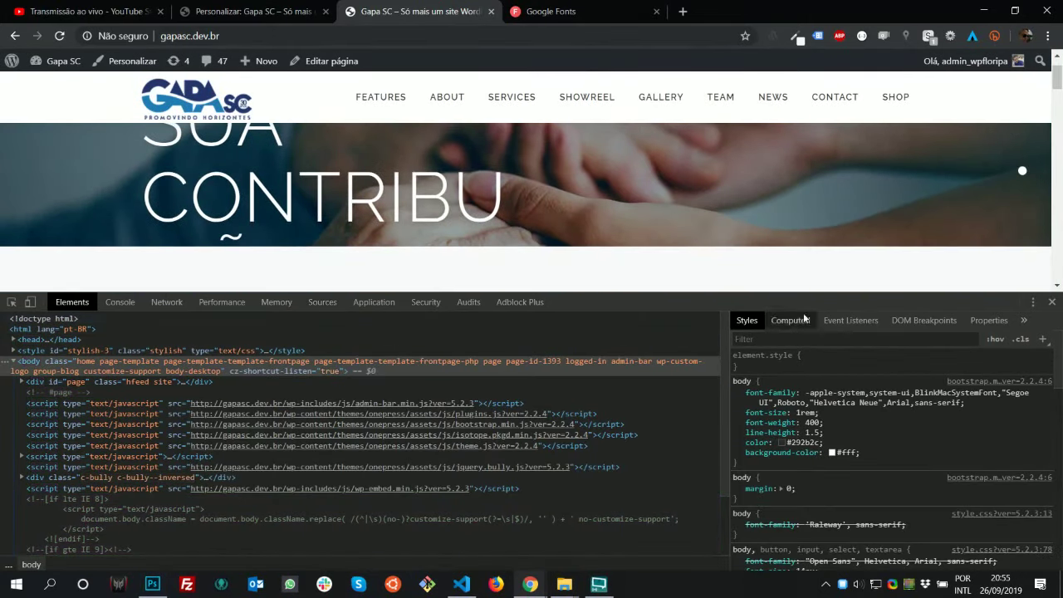
{"action": "left_click_drag", "start_coordinate": [796, 305], "coordinate": [796, 522]}
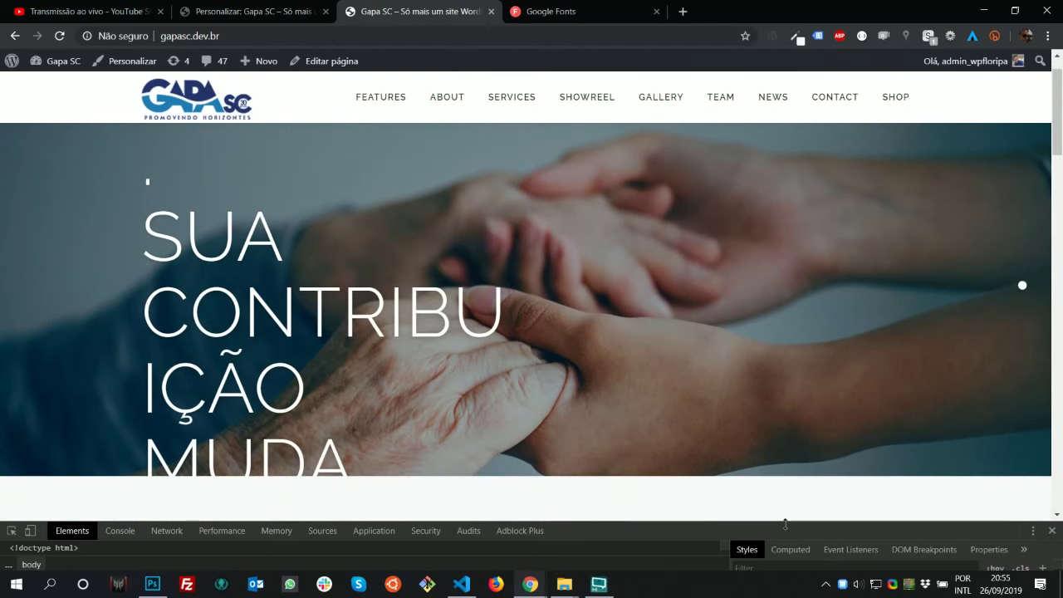
{"action": "left_click_drag", "start_coordinate": [786, 522], "coordinate": [570, 360]}
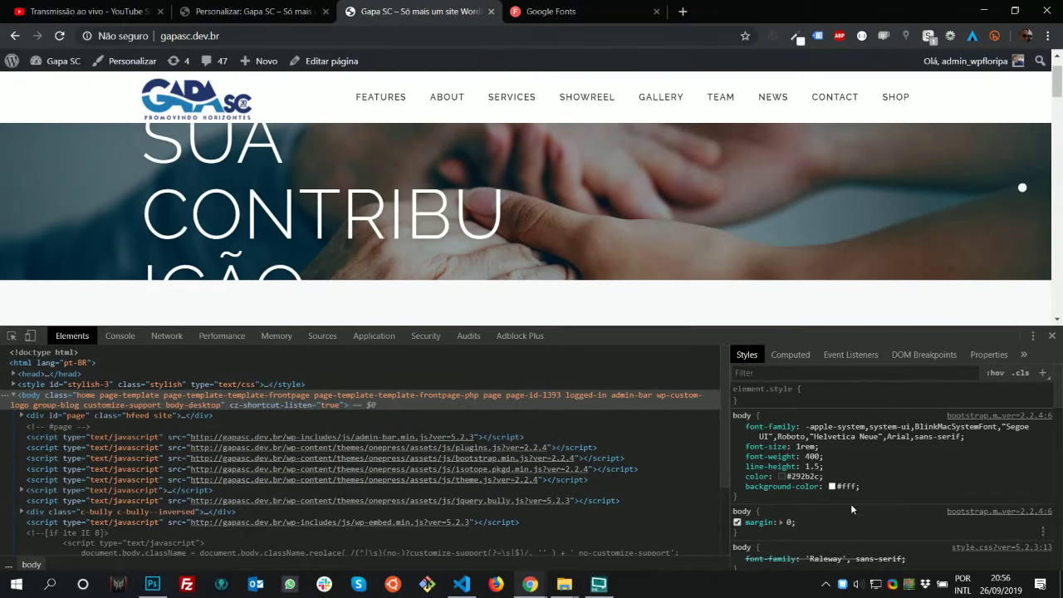
Return to style.css in Visual Studio Code, set the hero heading's font-size to 50px, and save
{"action": "key", "text": "alt+Tab"}
{"action": "key", "text": "alt+Tab"}
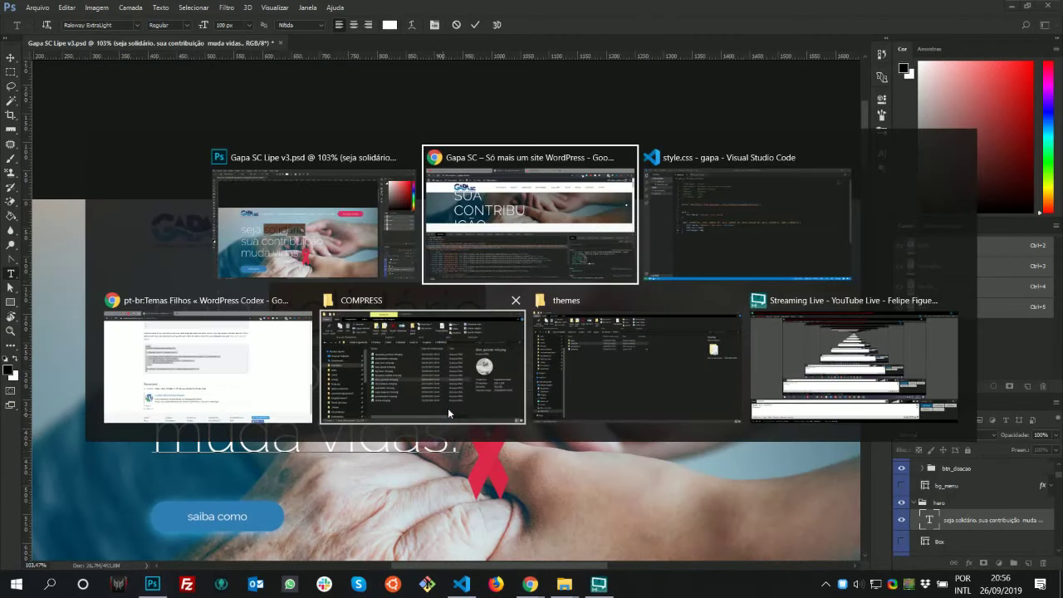
{"action": "key", "text": "Tab"}
{"action": "left_click_drag", "start_coordinate": [277, 302], "coordinate": [289, 302]}
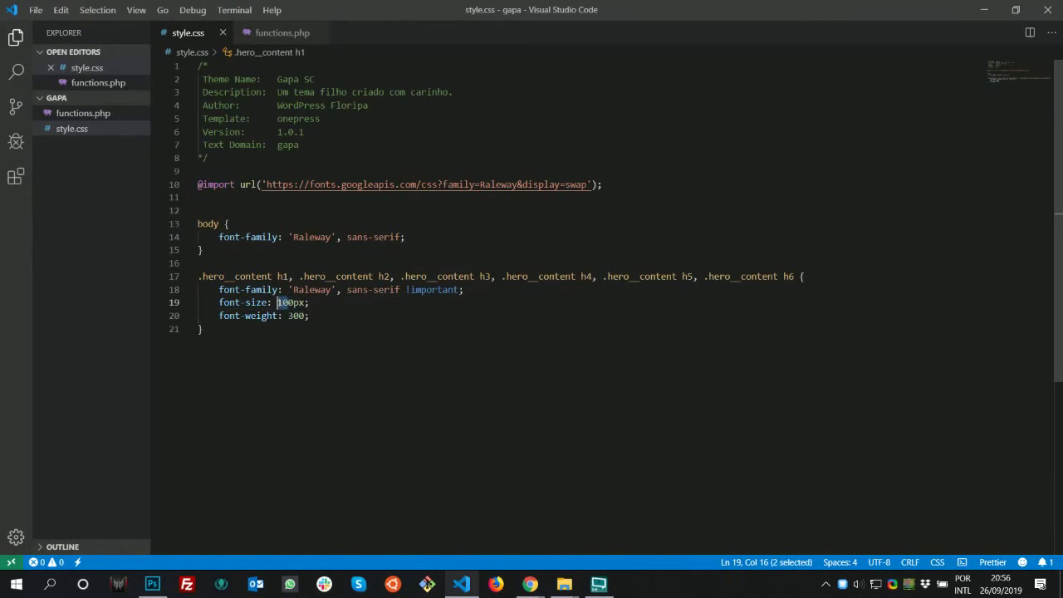
{"action": "type", "text": "5"}
{"action": "key", "text": "ctrl+s"}
Reduce the hero rule's selector list to only .hero__content h2 and save style.css
{"action": "key", "text": "alt+Tab"}
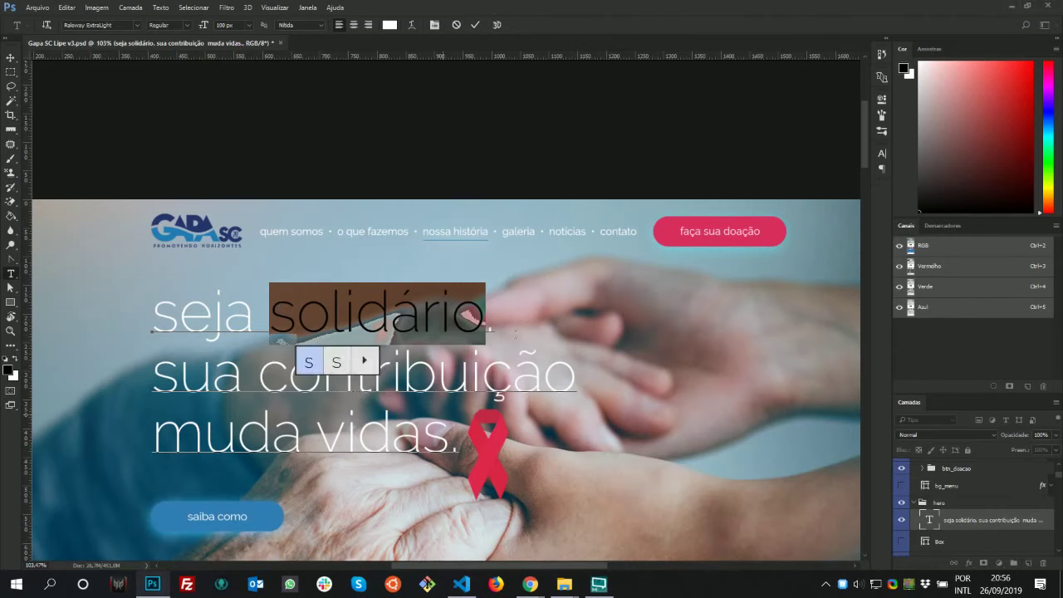
{"action": "key", "text": "alt+Tab"}
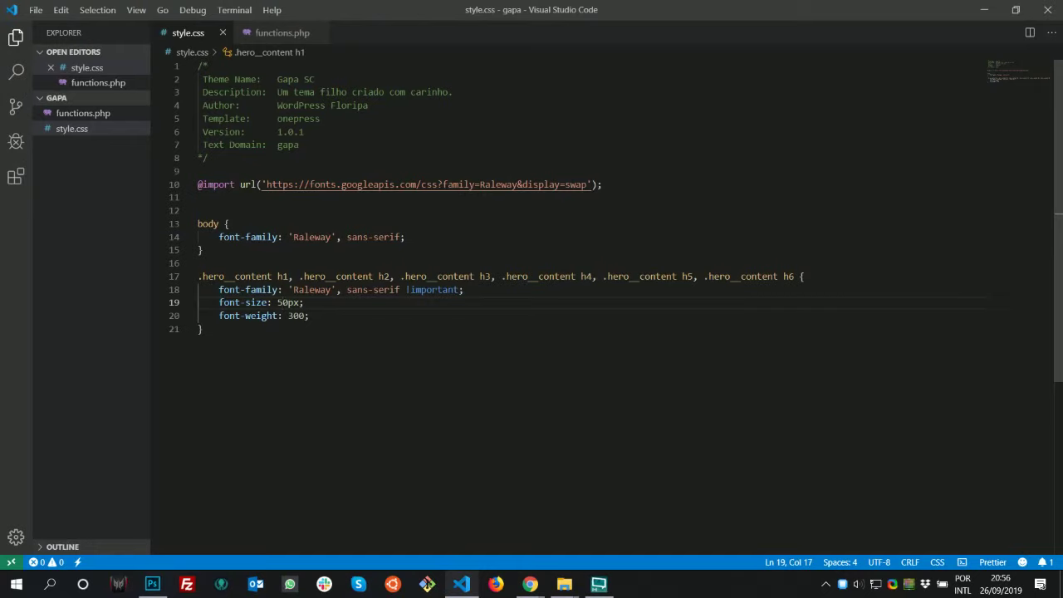
{"action": "left_click_drag", "start_coordinate": [400, 276], "coordinate": [792, 275]}
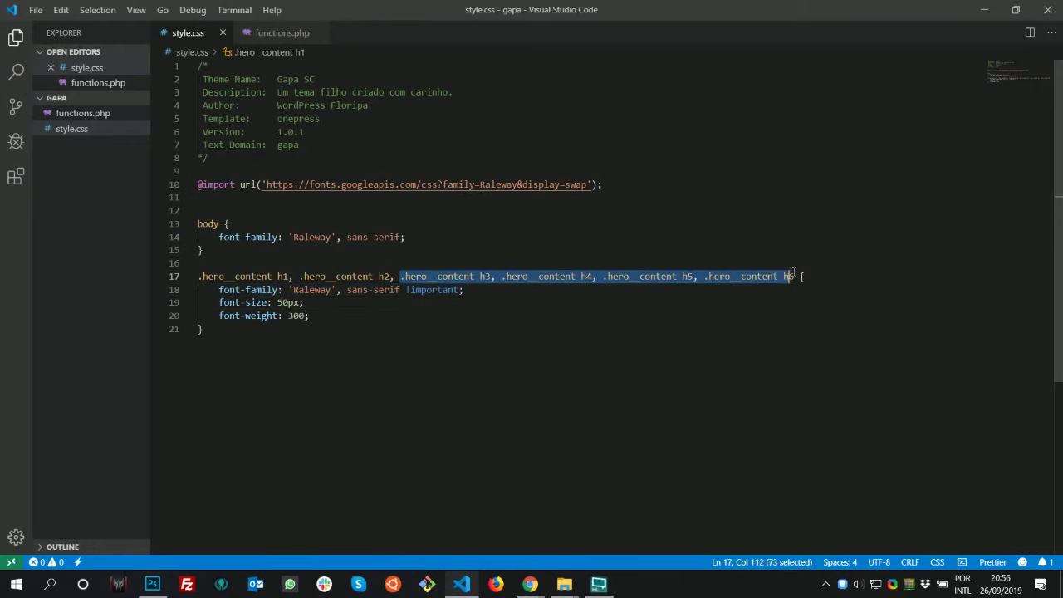
{"action": "key", "text": "BackSpace"}
{"action": "key", "text": "BackSpace"}
{"action": "key", "text": "BackSpace"}
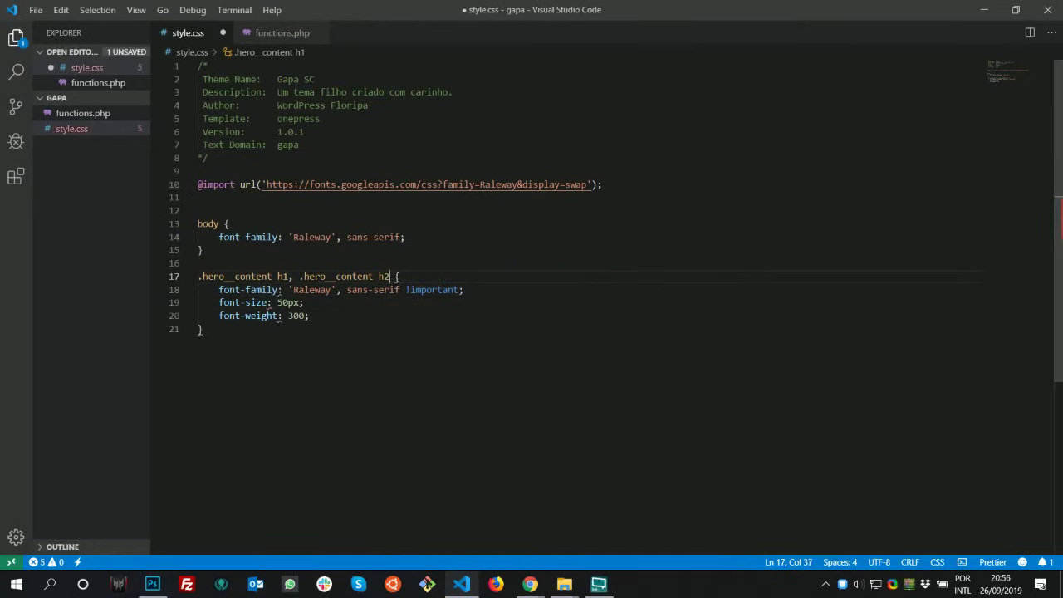
{"action": "left_click_drag", "start_coordinate": [299, 277], "coordinate": [199, 277]}
{"action": "key", "text": "BackSpace"}
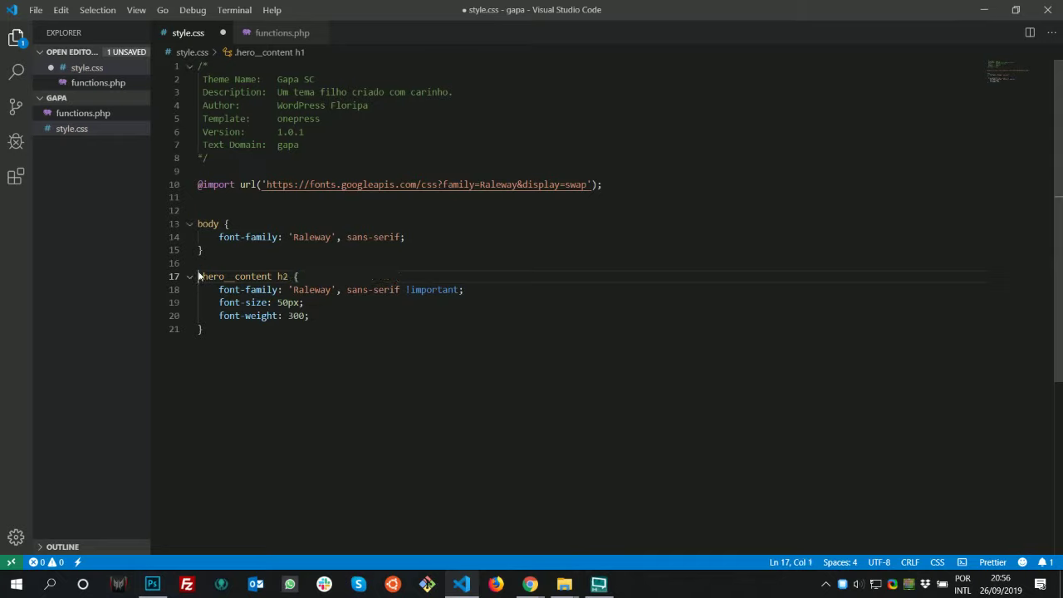
{"action": "key", "text": "ctrl+s"}
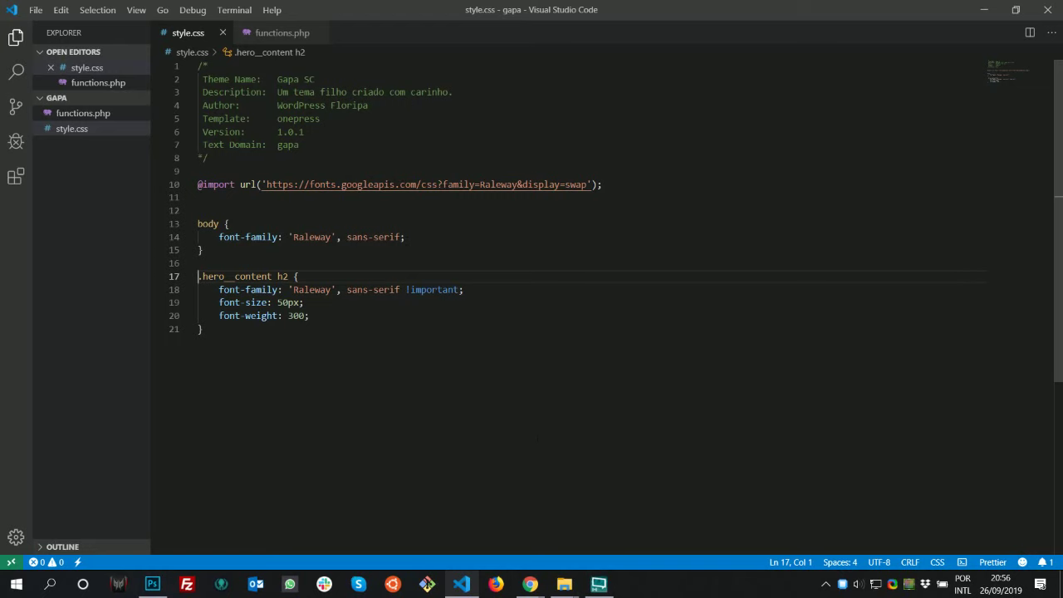
{"action": "mouse_move", "coordinate": [564, 584]}
{"action": "left_click", "coordinate": [485, 526]}
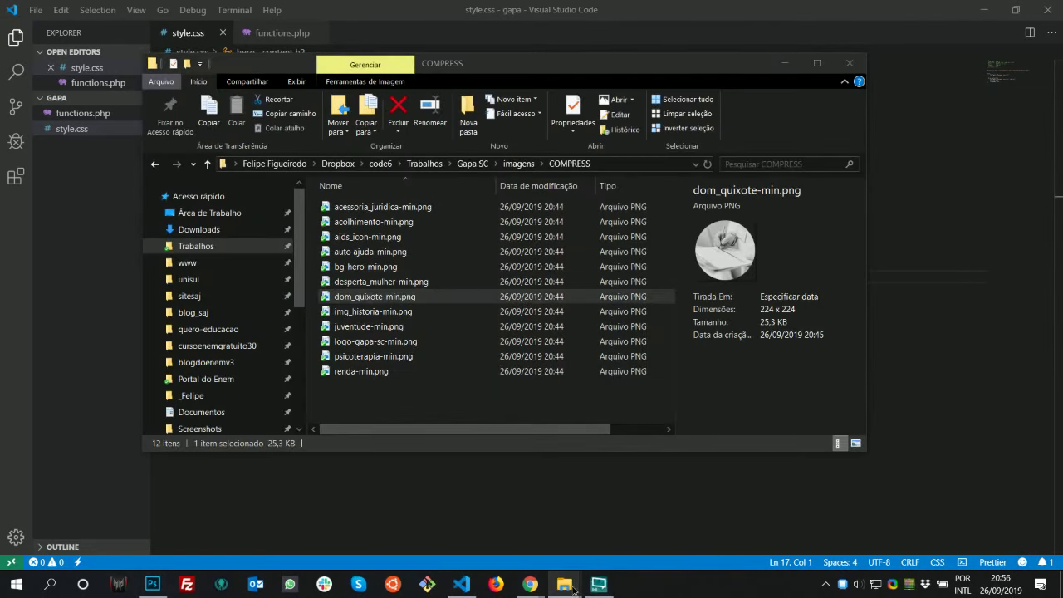
{"action": "mouse_move", "coordinate": [564, 584]}
{"action": "left_click", "coordinate": [603, 550]}
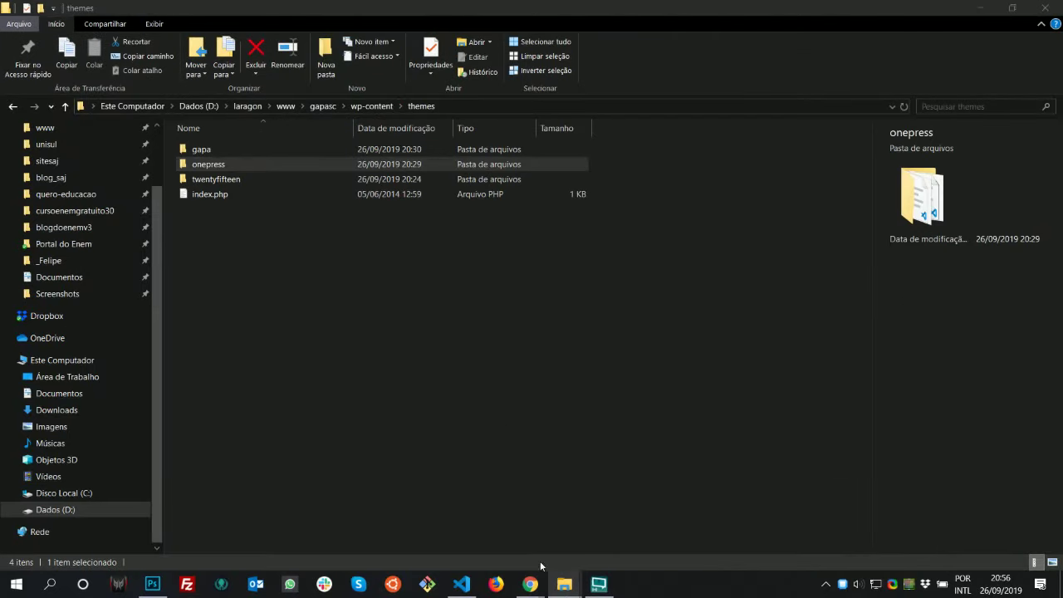
{"action": "left_click", "coordinate": [631, 546]}
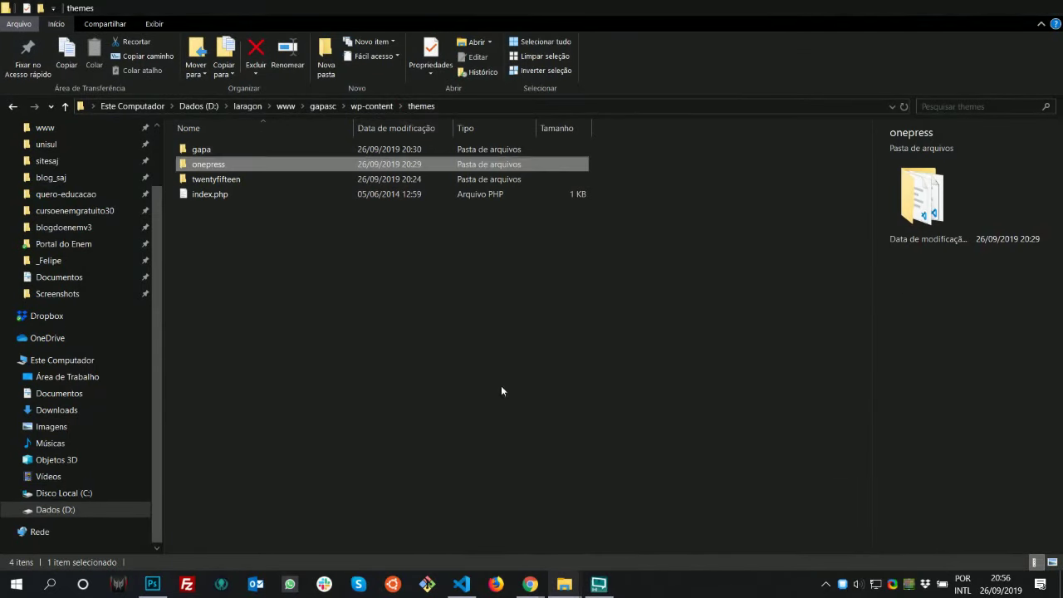
{"action": "left_click", "coordinate": [261, 148]}
{"action": "left_click", "coordinate": [980, 7]}
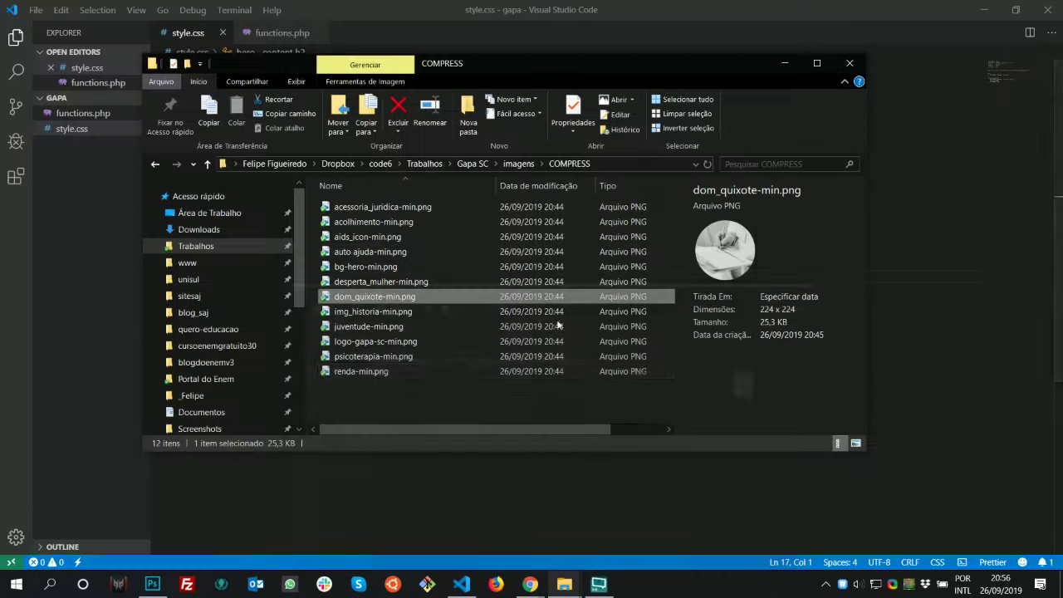
{"action": "left_click", "coordinate": [785, 63]}
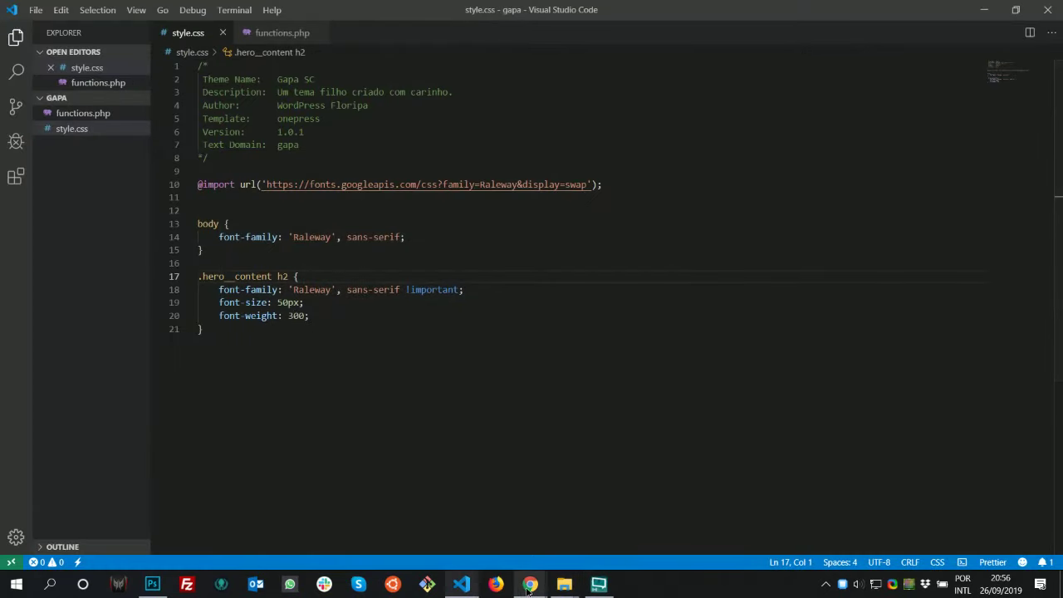
Switch to the Gapa SC site in Chrome and reload it to check the updated hero headline size
{"action": "mouse_move", "coordinate": [530, 584]}
{"action": "left_click", "coordinate": [486, 555]}
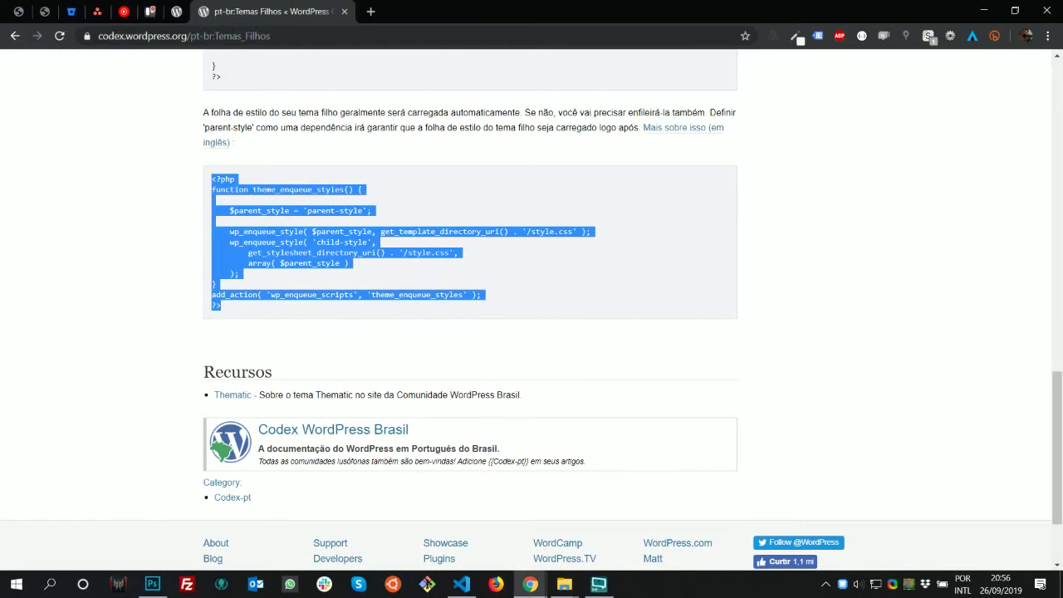
{"action": "left_click", "coordinate": [530, 584]}
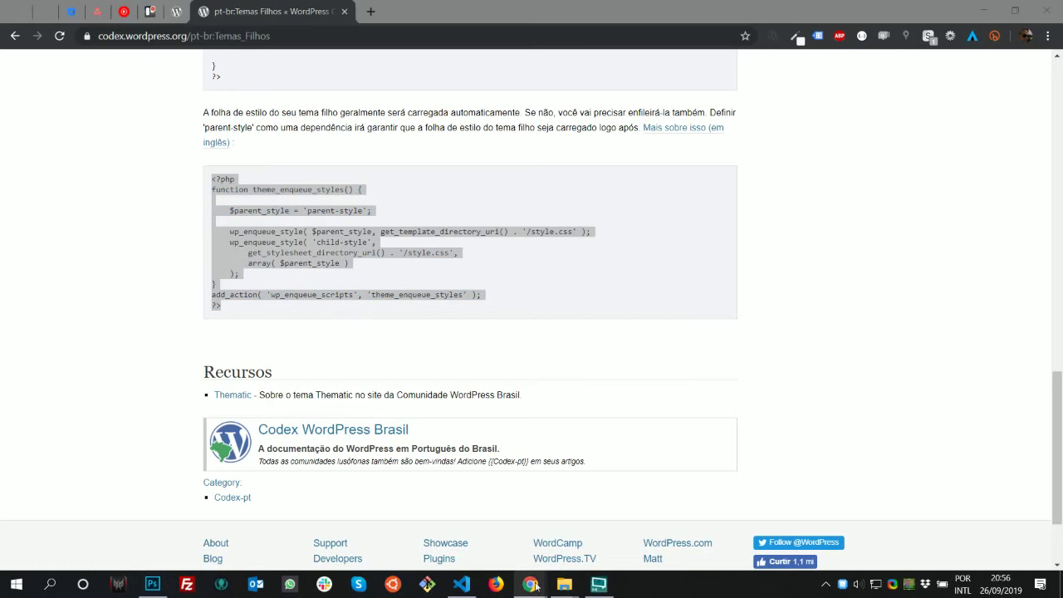
{"action": "mouse_move", "coordinate": [531, 584]}
{"action": "left_click", "coordinate": [585, 523]}
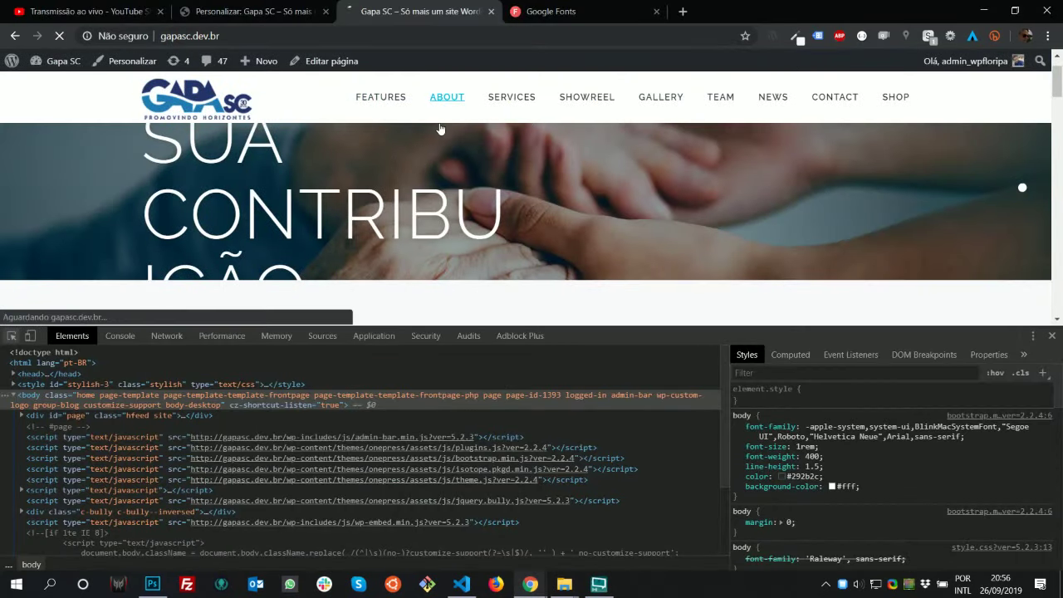
{"action": "key", "text": "F5"}
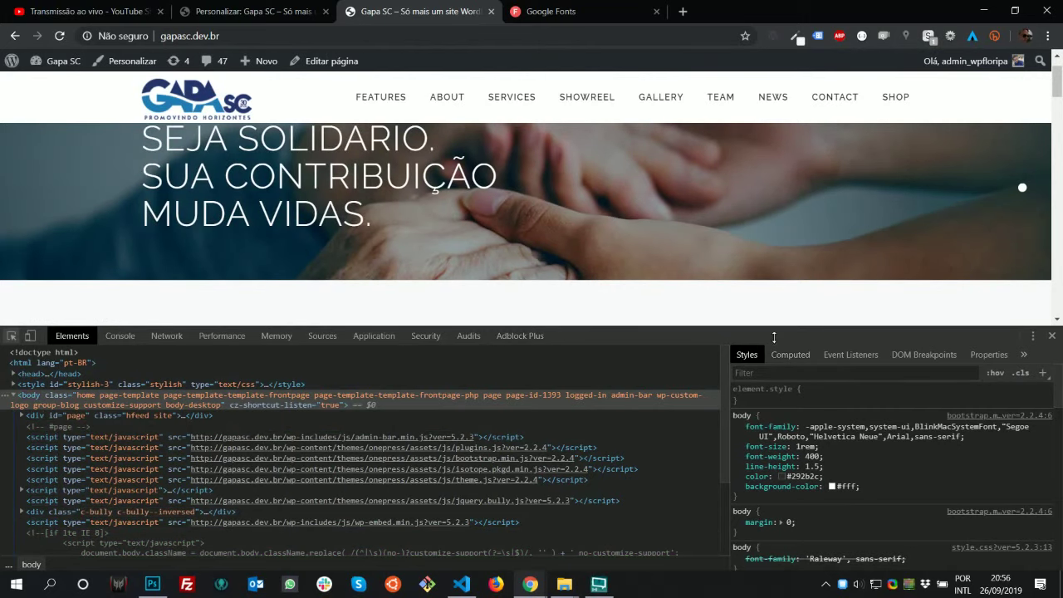
Inspect the hero headline's h2 in the developer tools and set its font-weight to 100 in the .hero__content h2 rule
{"action": "left_click_drag", "start_coordinate": [775, 327], "coordinate": [714, 592]}
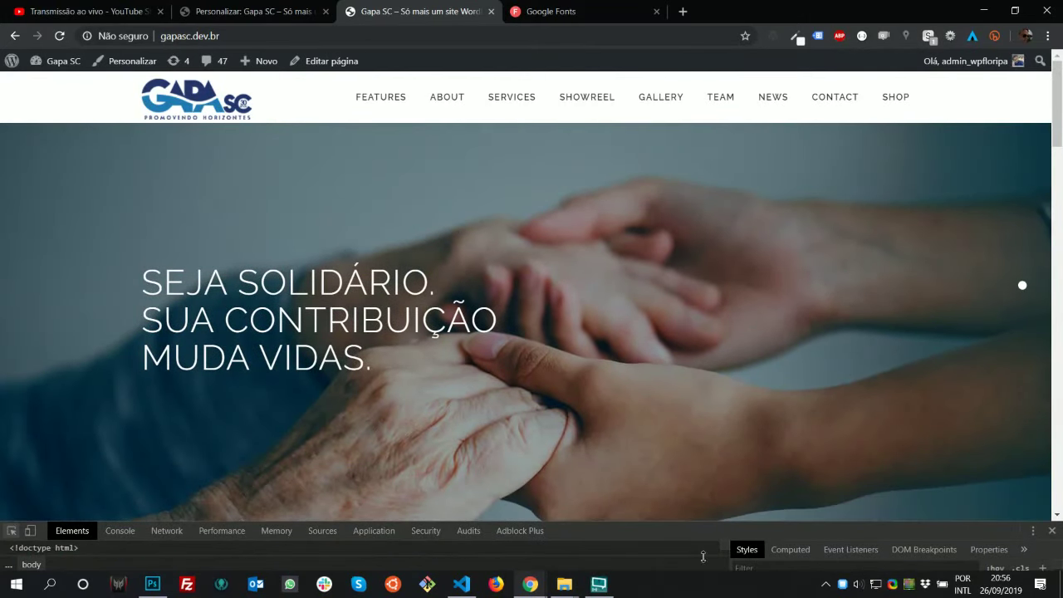
{"action": "left_click_drag", "start_coordinate": [688, 525], "coordinate": [671, 457]}
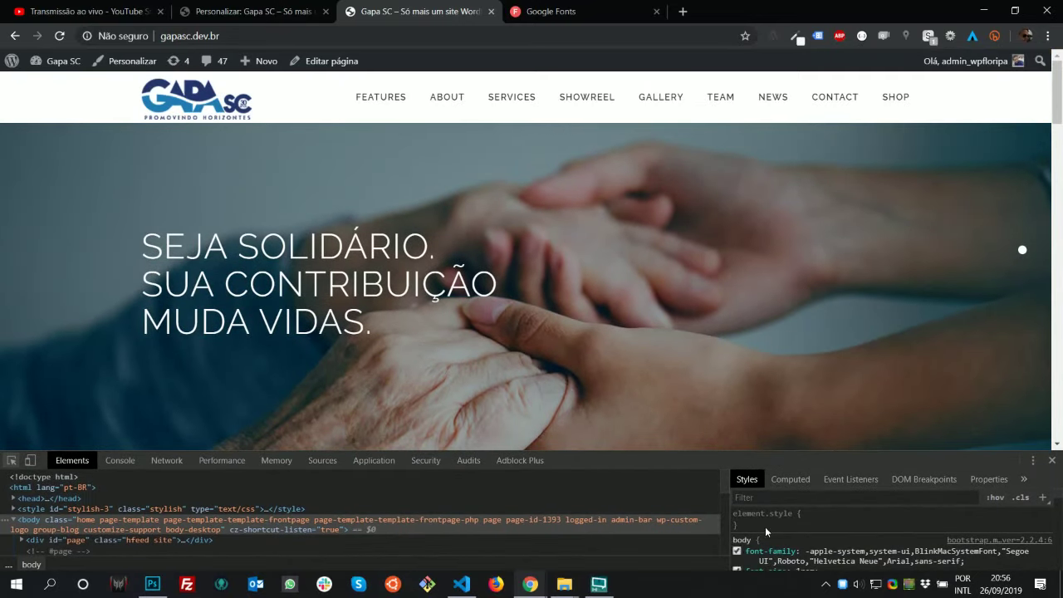
{"action": "left_click_drag", "start_coordinate": [771, 454], "coordinate": [241, 307]}
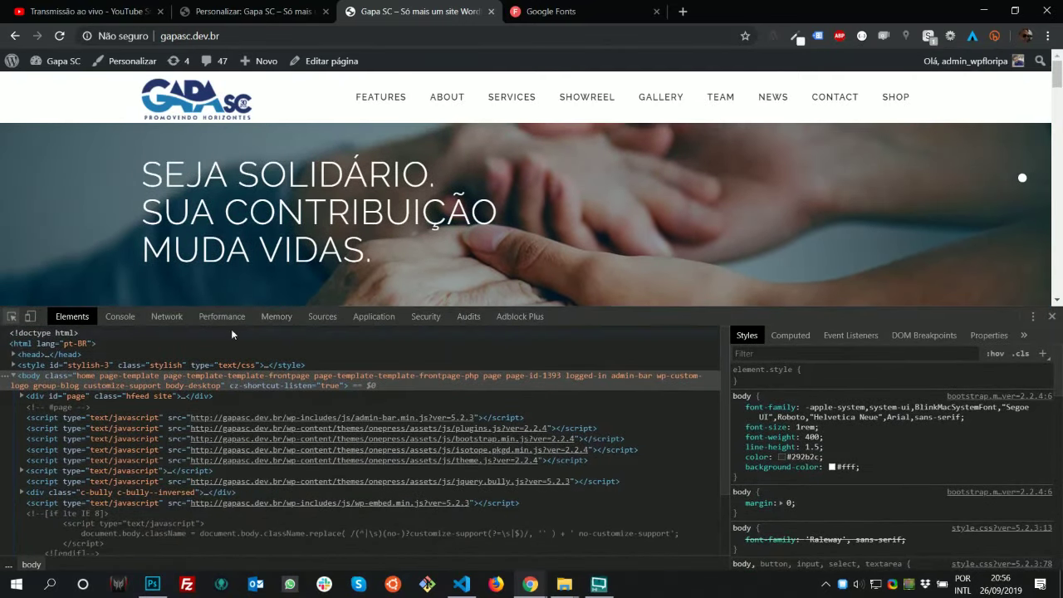
{"action": "right_click", "coordinate": [278, 259]}
{"action": "left_click", "coordinate": [415, 444]}
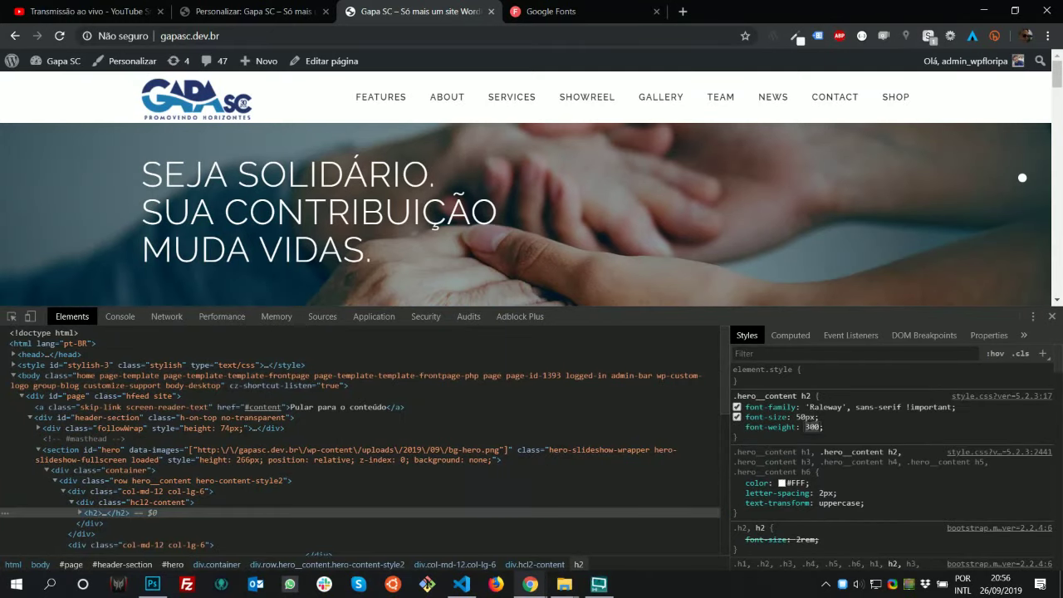
{"action": "type", "text": "100"}
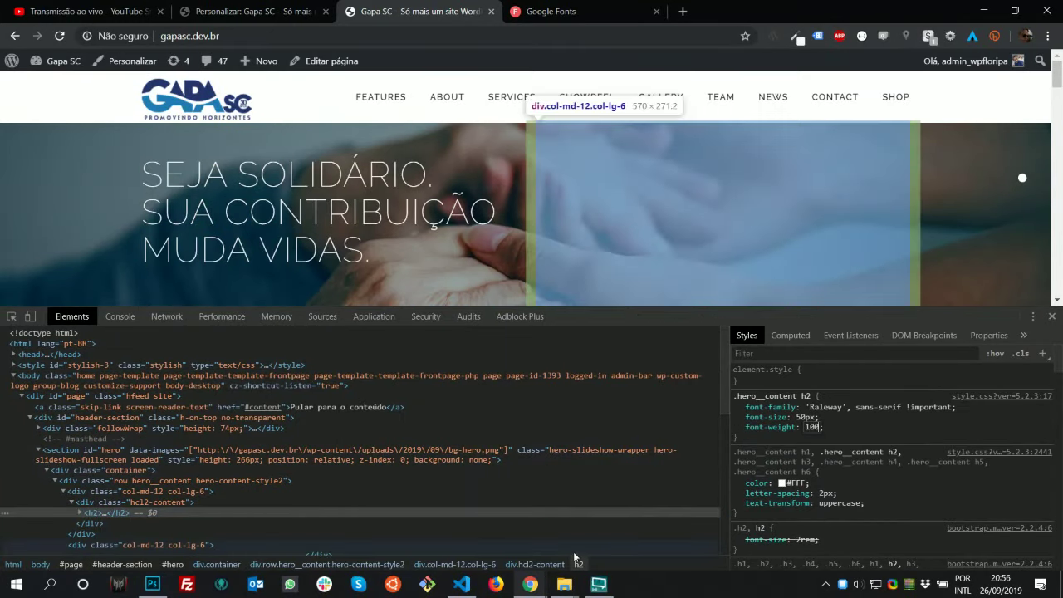
Compare the hero headline's weight and lettering on the site with the headline in the Photoshop mockup
{"action": "key", "text": "alt+Tab"}
{"action": "key", "text": "alt+Tab"}
{"action": "key", "text": "alt+Tab"}
{"action": "key", "text": "alt+Tab"}
{"action": "key", "text": "alt+Tab"}
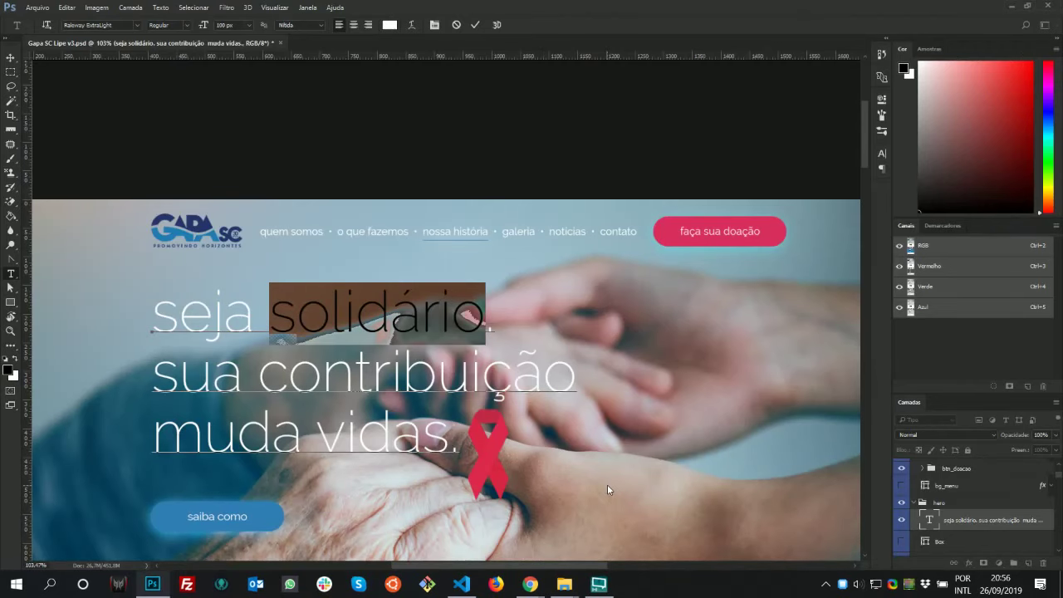
{"action": "key", "text": "alt+Tab"}
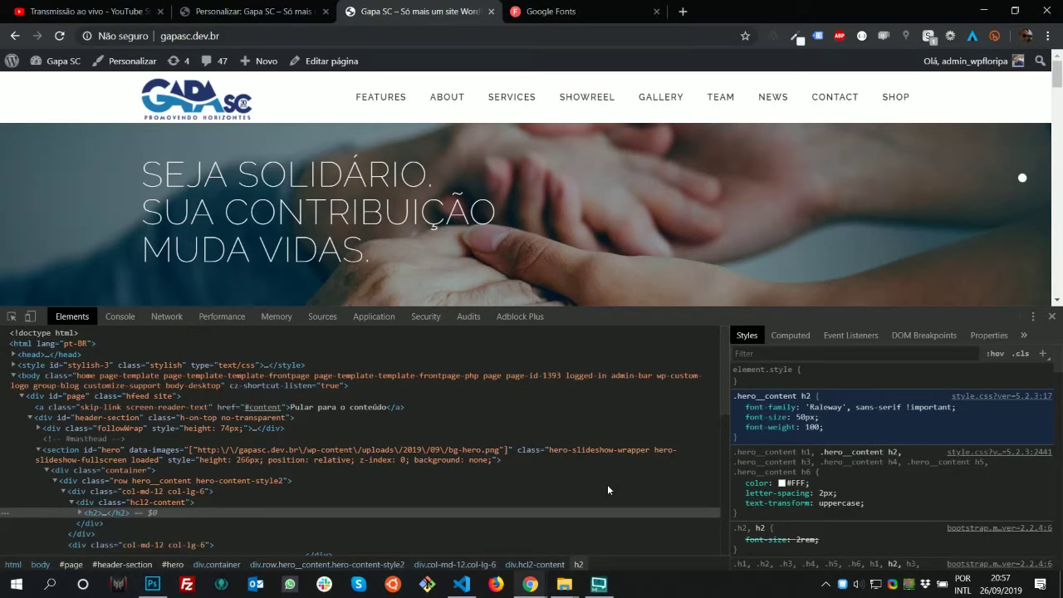
{"action": "key", "text": "alt+Tab"}
{"action": "key", "text": "alt+Tab"}
{"action": "key", "text": "alt+Tab"}
{"action": "key", "text": "alt+Tab"}
Add text-transform: inherit to the .hero__content h2 rule in the developer tools
{"action": "left_click", "coordinate": [838, 434]}
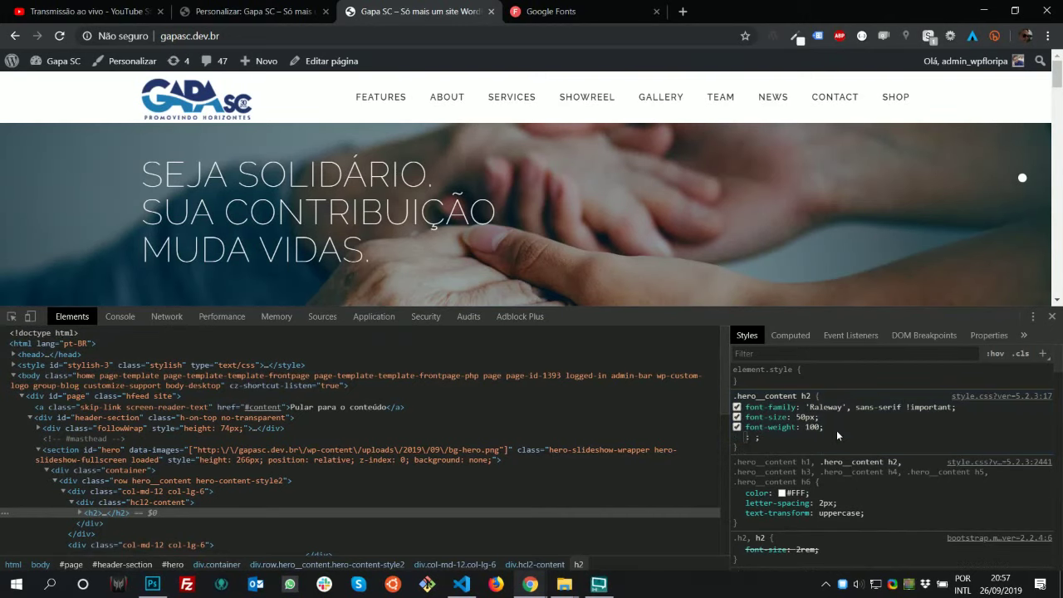
{"action": "type", "text": "text-transform"}
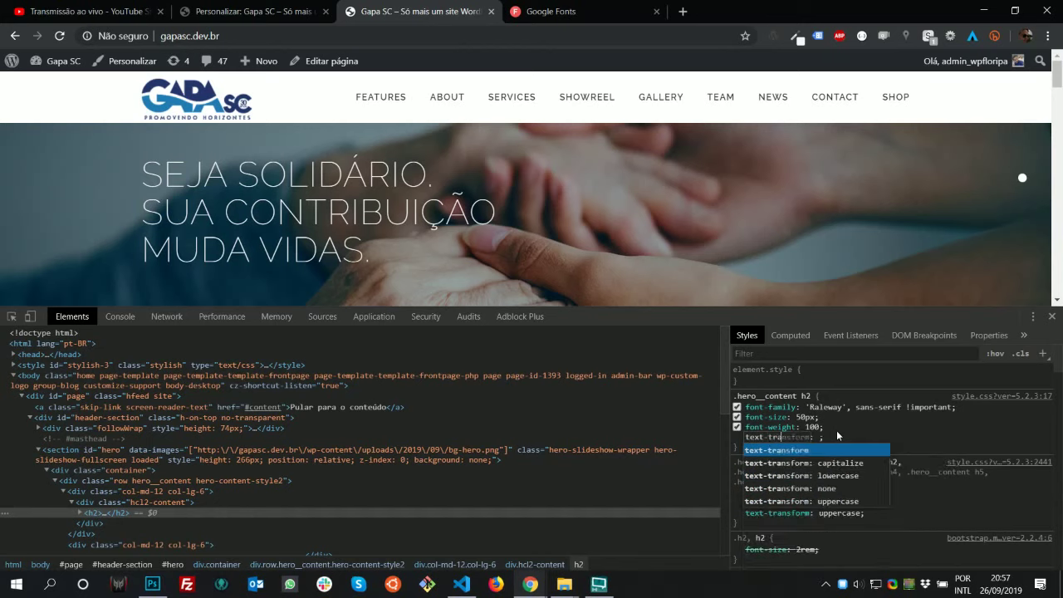
{"action": "key", "text": "Tab"}
{"action": "key", "text": "Down"}
{"action": "key", "text": "Down"}
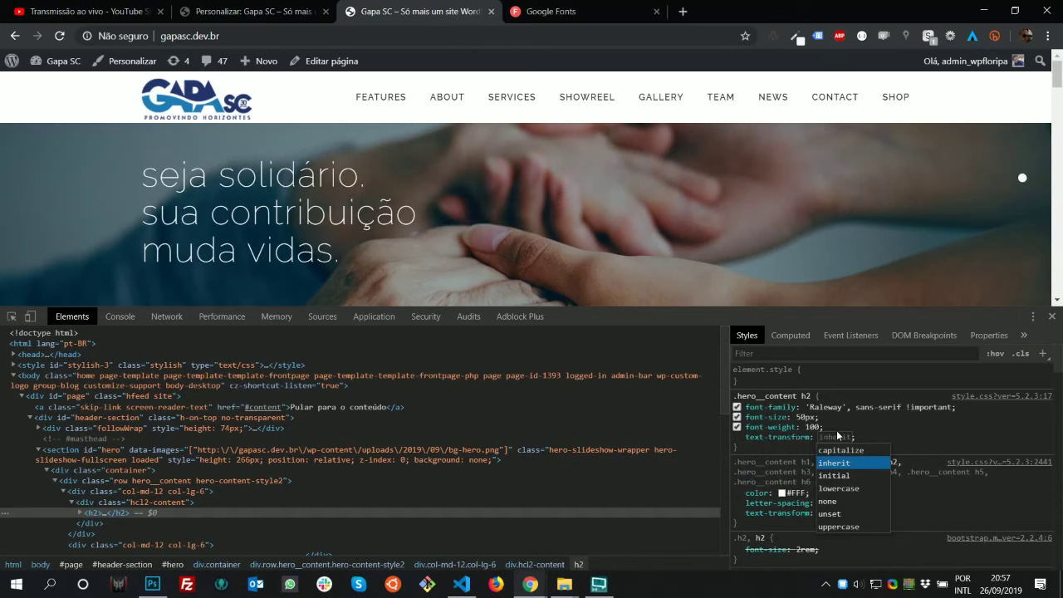
{"action": "key", "text": "Return"}
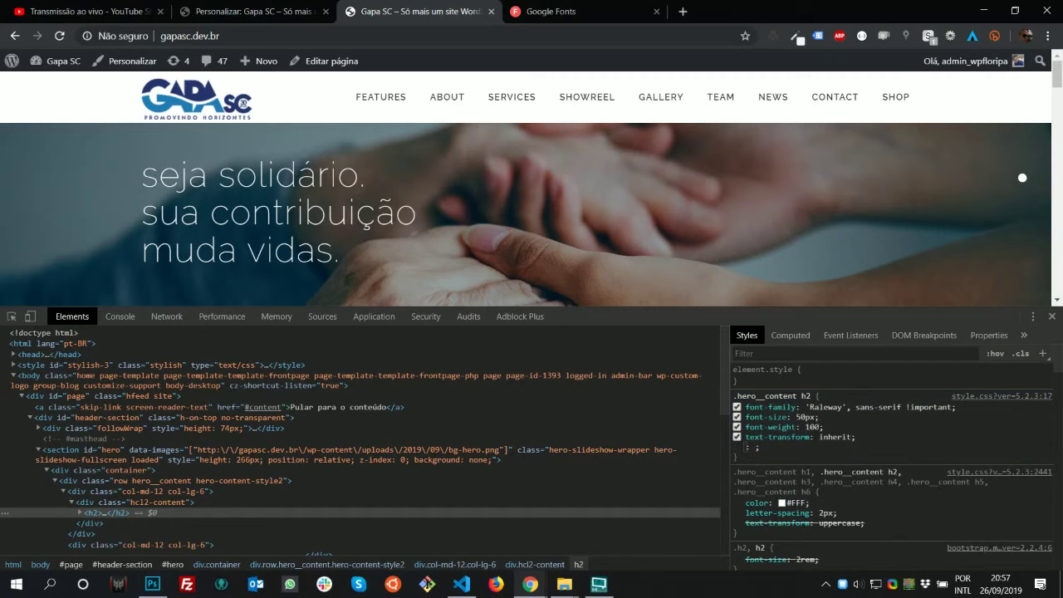
Raise the font-size in the .hero__content h2 rule to 61px
{"action": "key", "text": "Escape"}
{"action": "key", "text": "Up"}
{"action": "key", "text": "Up"}
{"action": "key", "text": "Up"}
{"action": "key", "text": "Up"}
{"action": "key", "text": "Up"}
{"action": "key", "text": "Up"}
{"action": "key", "text": "Up"}
{"action": "key", "text": "Up"}
{"action": "key", "text": "Up"}
{"action": "key", "text": "Up"}
{"action": "key", "text": "Up"}
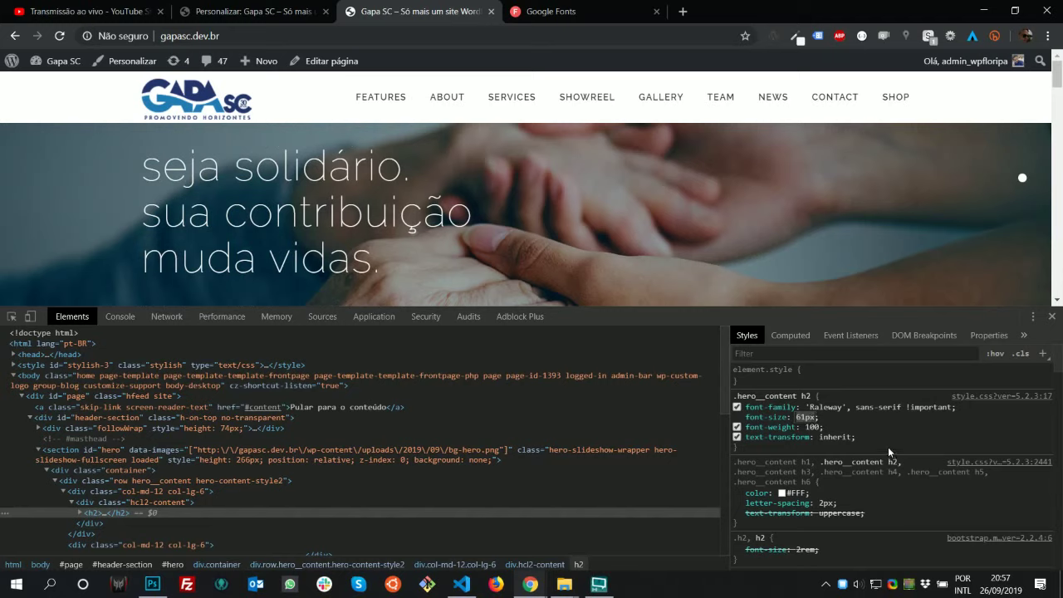
Copy the inspected hero h2 declarations over the existing ones in style.css in Visual Studio Code and save the file
{"action": "left_click_drag", "start_coordinate": [865, 440], "coordinate": [748, 407]}
{"action": "left_click_drag", "start_coordinate": [866, 440], "coordinate": [752, 407]}
{"action": "key", "text": "ctrl+c"}
{"action": "left_click", "coordinate": [462, 584]}
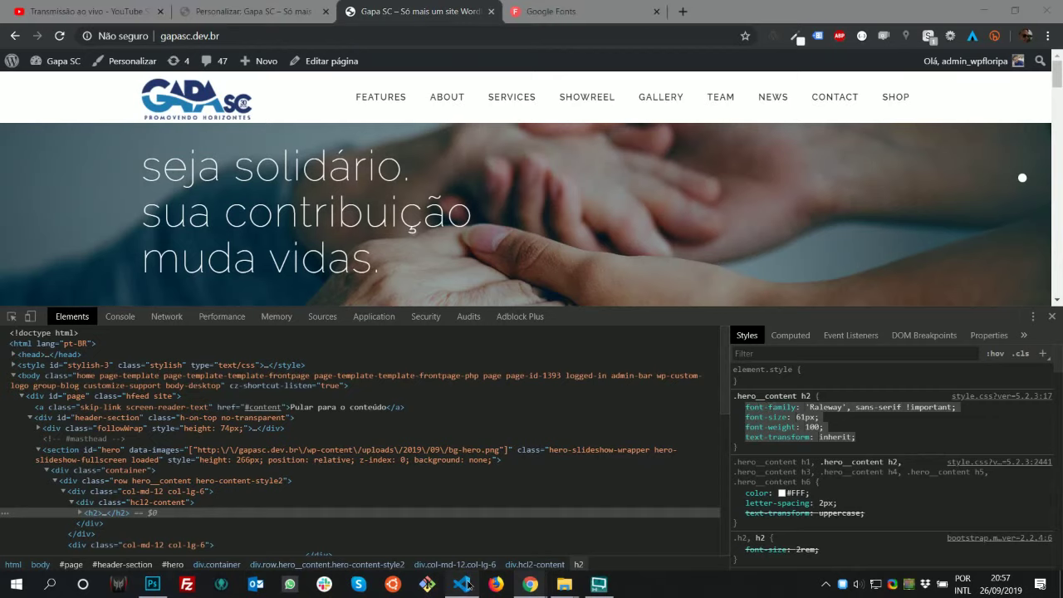
{"action": "left_click_drag", "start_coordinate": [323, 322], "coordinate": [214, 286]}
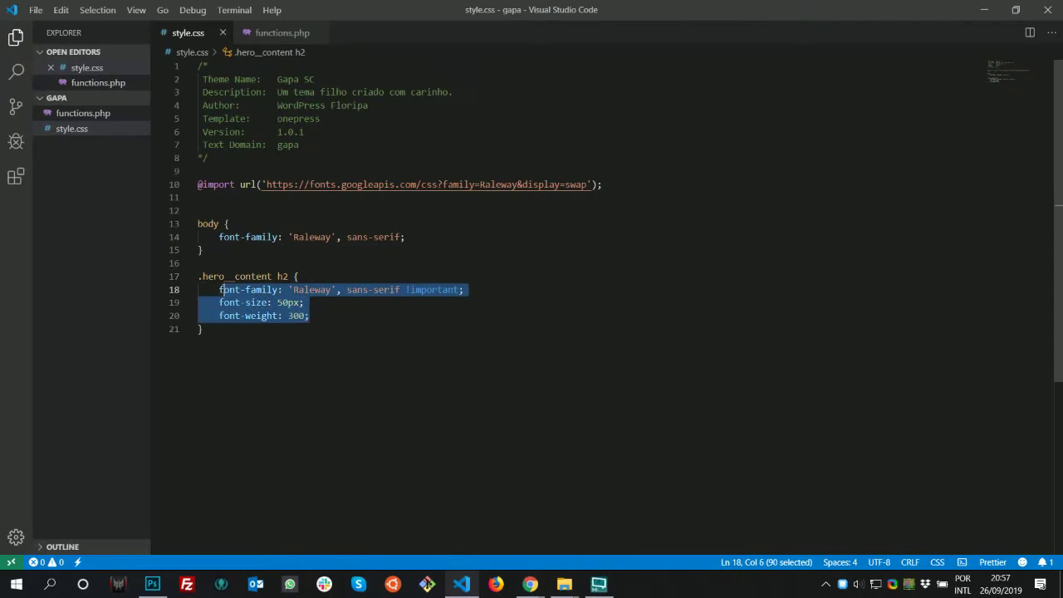
{"action": "key", "text": "ctrl+v"}
{"action": "key", "text": "ctrl+s"}
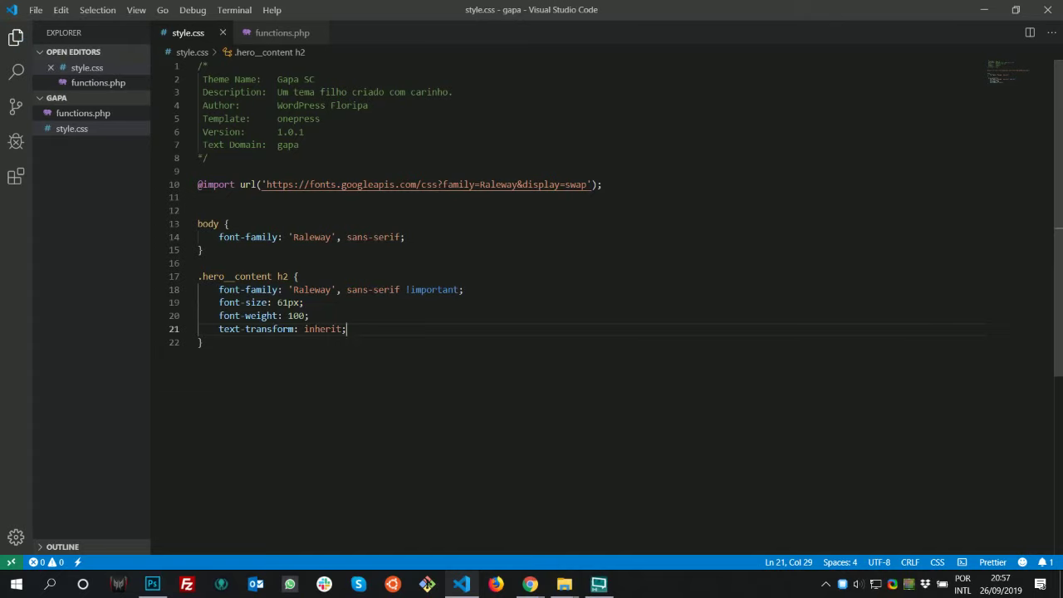
Switch to Chrome, enlarge the page area above the developer tools, and reload the site to check the saved headline styles
{"action": "key", "text": "alt+Tab"}
{"action": "left_click_drag", "start_coordinate": [485, 309], "coordinate": [498, 450]}
{"action": "key", "text": "F5"}
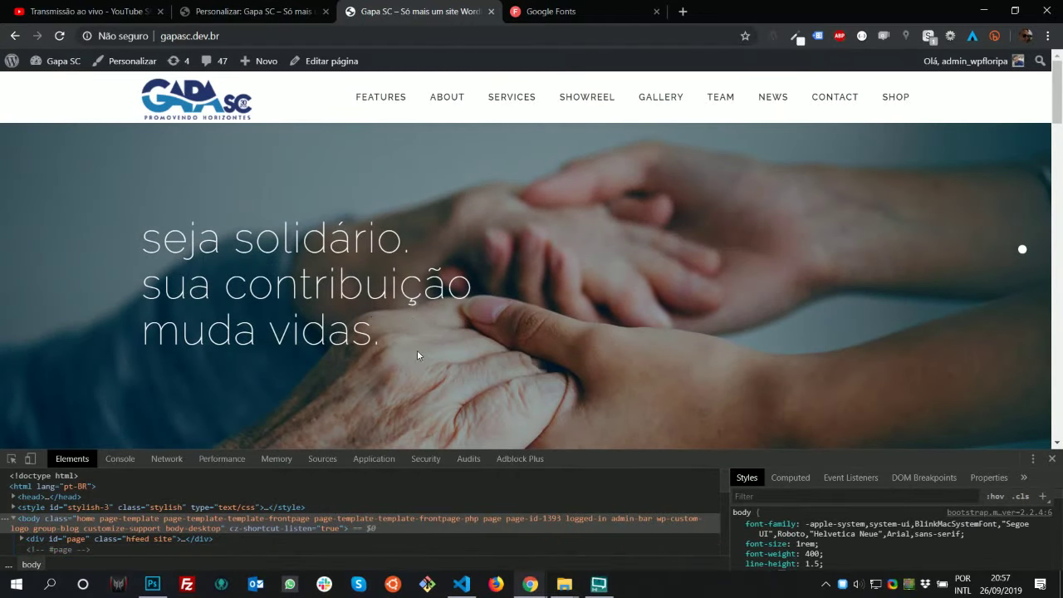
Open the hero content text in the Customizer, place the cursor after "muda vidas.", and start adding media
{"action": "left_click", "coordinate": [250, 11]}
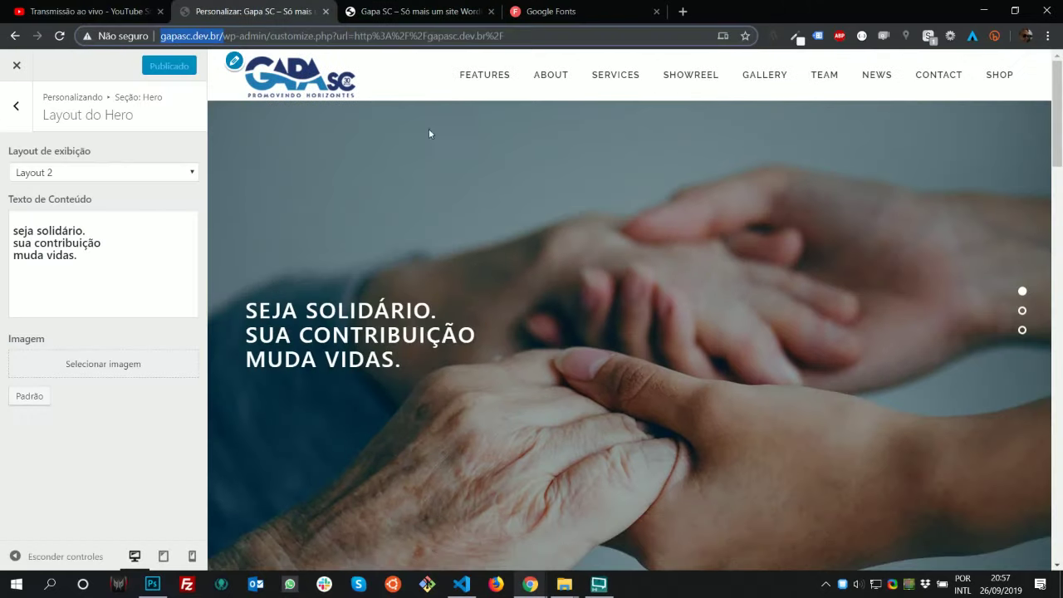
{"action": "left_click", "coordinate": [141, 251]}
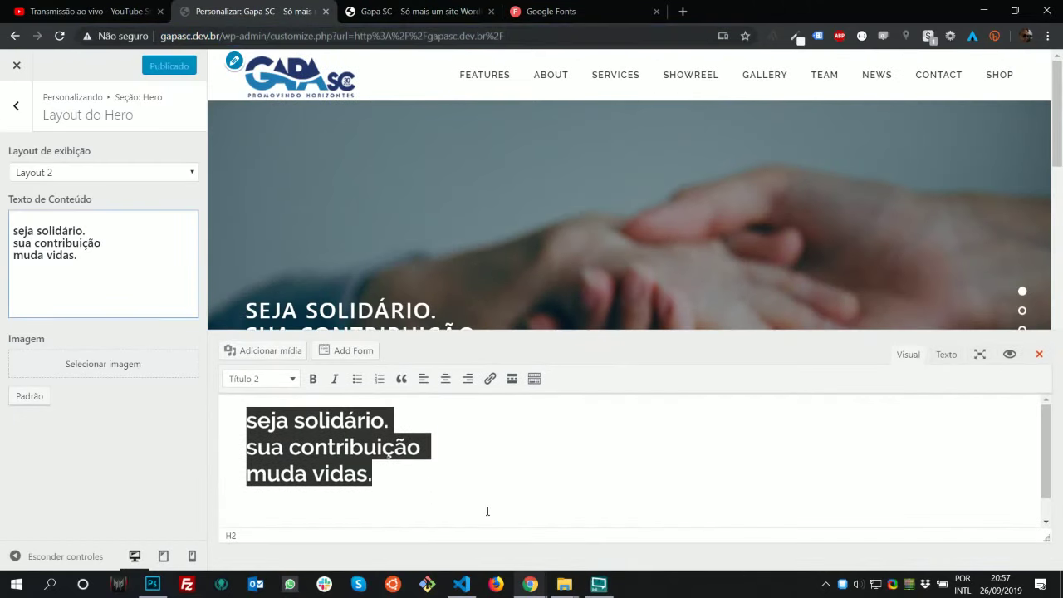
{"action": "left_click", "coordinate": [464, 473]}
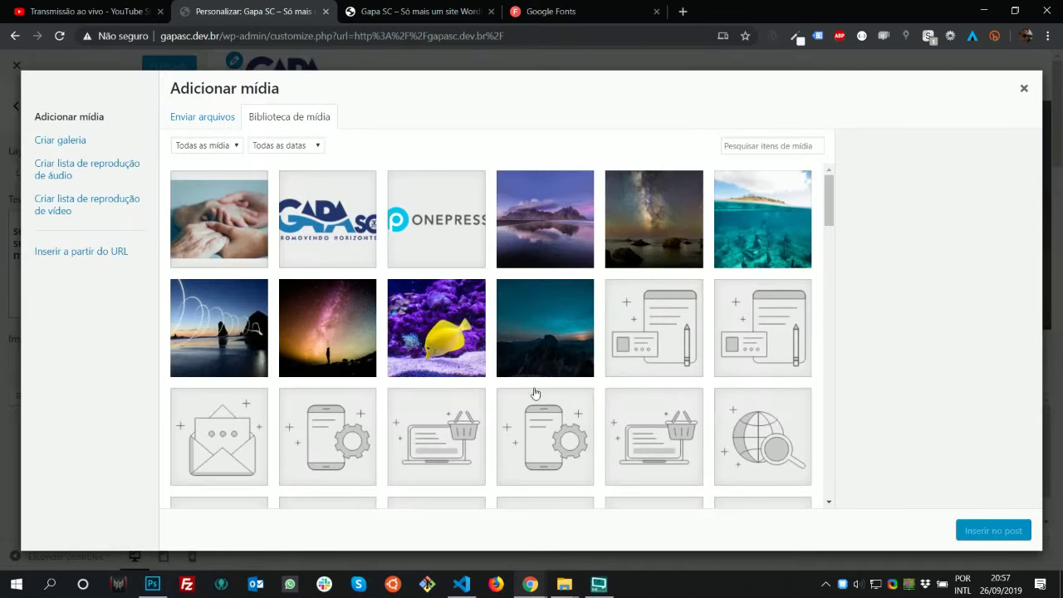
Upload aids_icon-min.png from the COMPRESS folder to the media library
{"action": "left_click", "coordinate": [213, 118]}
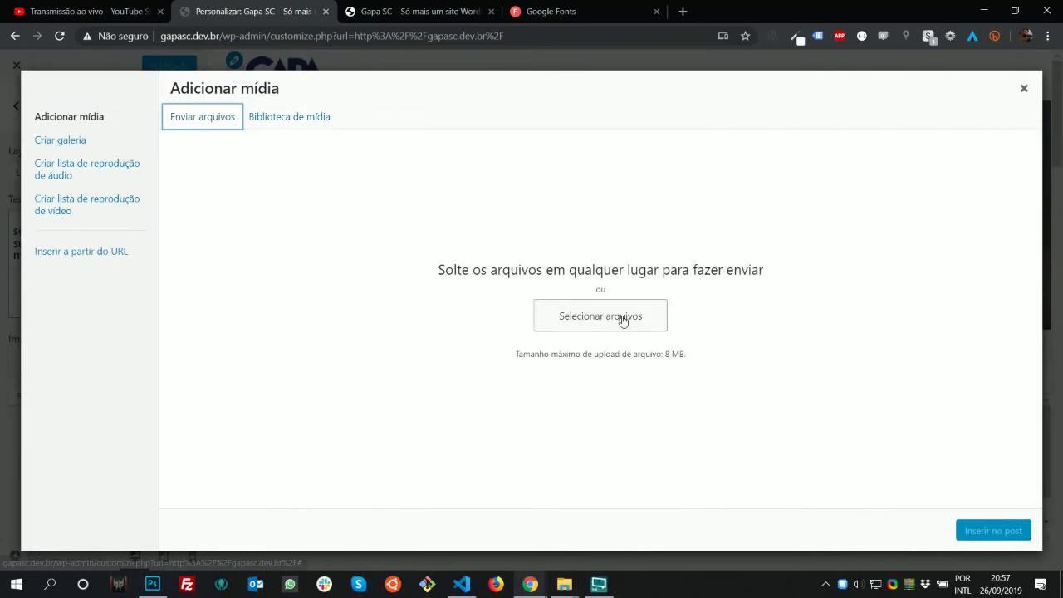
{"action": "left_click", "coordinate": [619, 315]}
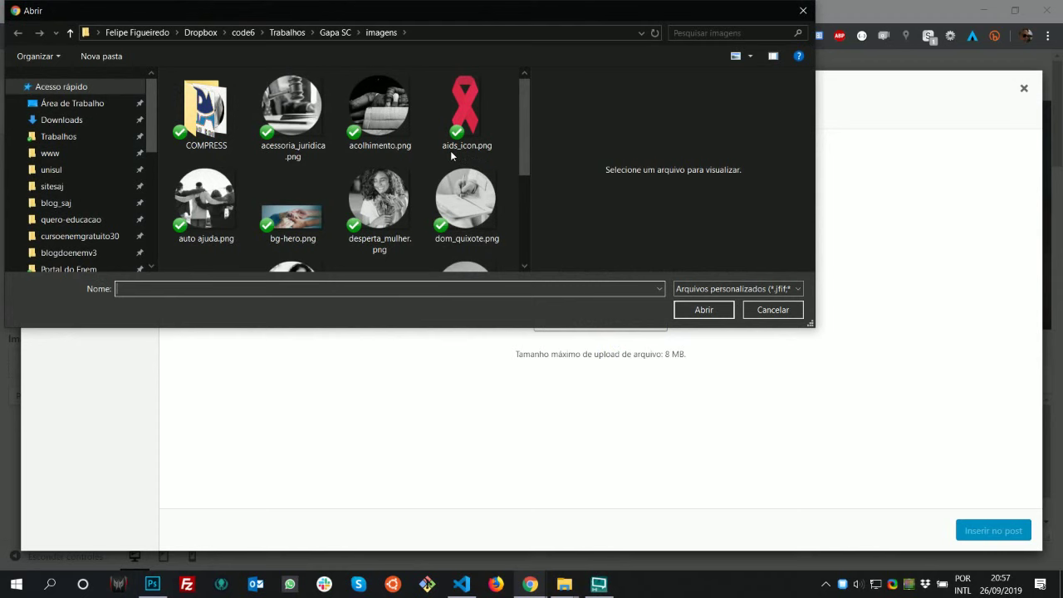
{"action": "double_click", "coordinate": [206, 108]}
{"action": "left_click", "coordinate": [379, 203]}
{"action": "left_click", "coordinate": [394, 139]}
{"action": "double_click", "coordinate": [393, 139]}
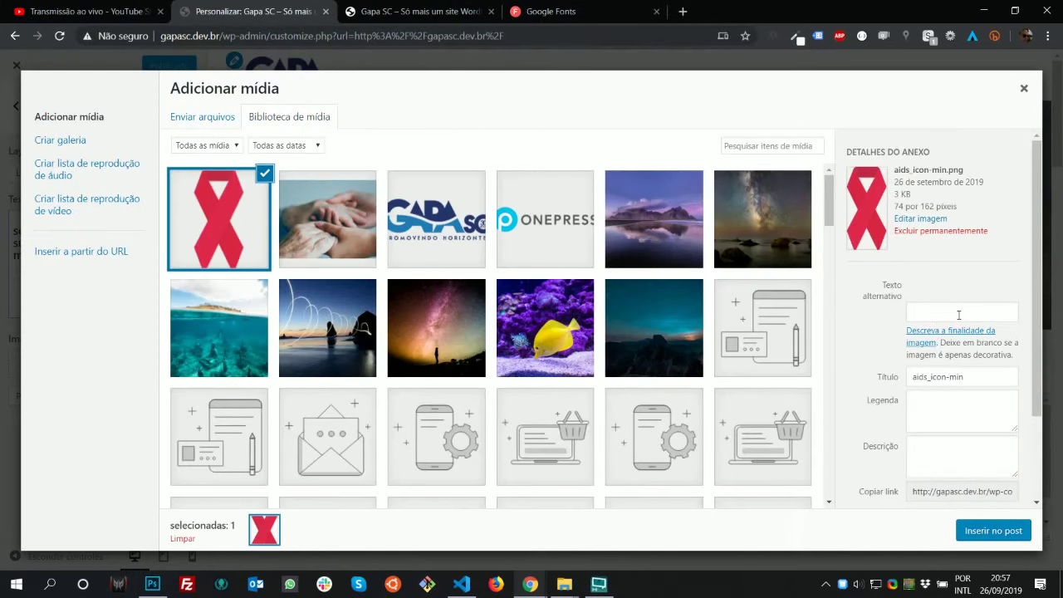
Insert the ribbon image after the hero headline with the alternative text "Icone" and publish the change
{"action": "left_click", "coordinate": [974, 308]}
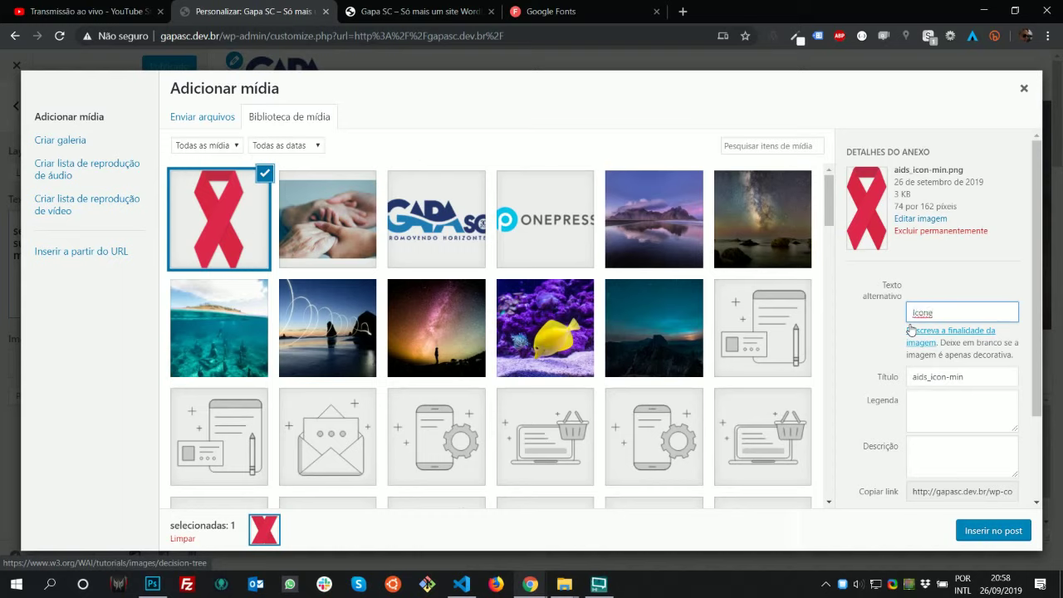
{"action": "left_click", "coordinate": [1021, 542]}
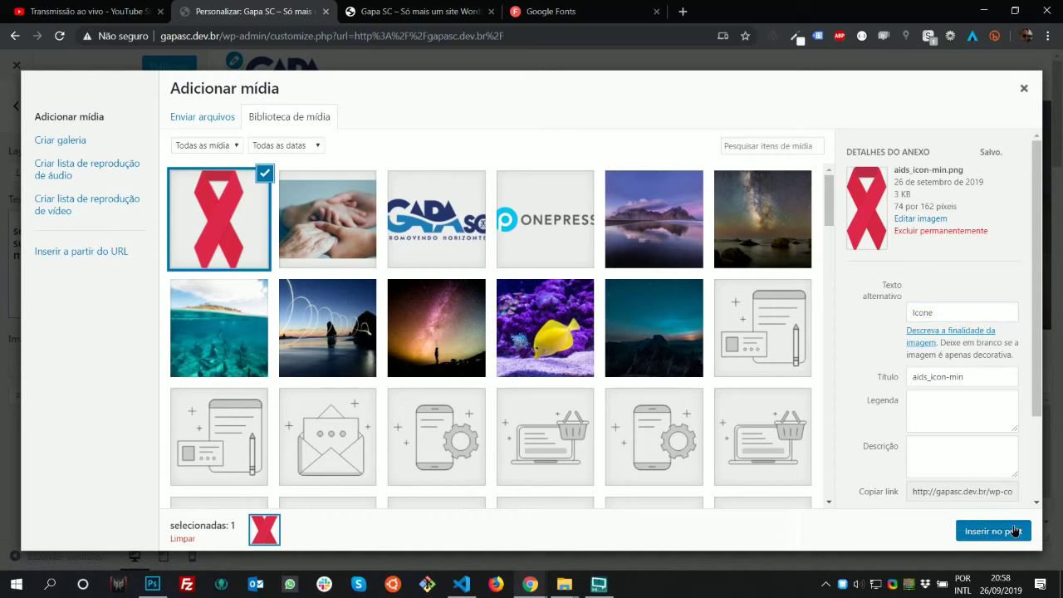
{"action": "scroll", "coordinate": [523, 403], "scroll_direction": "down", "scroll_amount": 2}
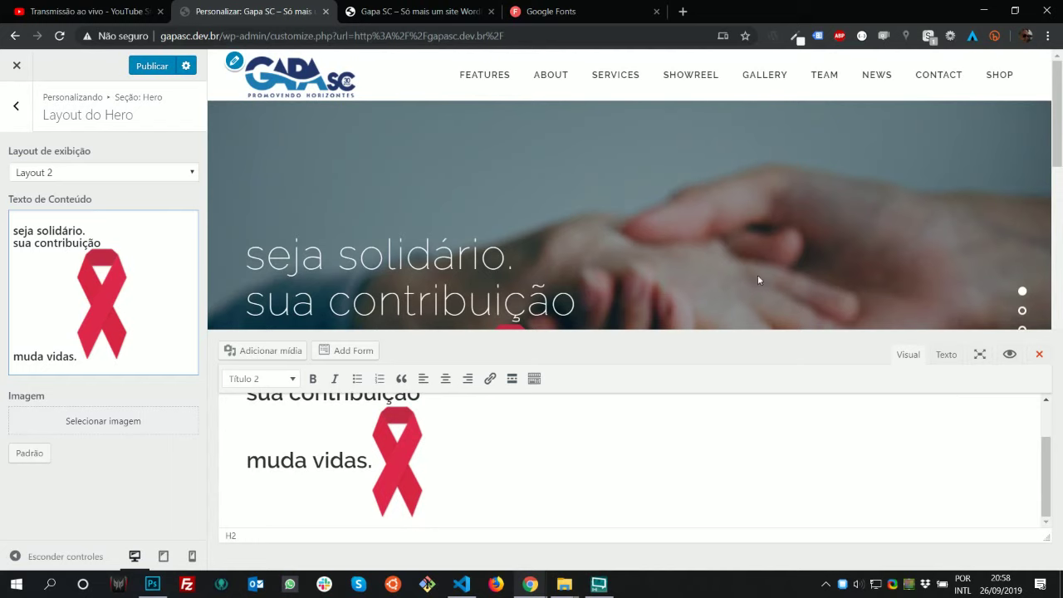
Reload the Gapa SC site and inspect the ribbon image's markup and style rules within the hero headline
{"action": "left_click", "coordinate": [397, 15]}
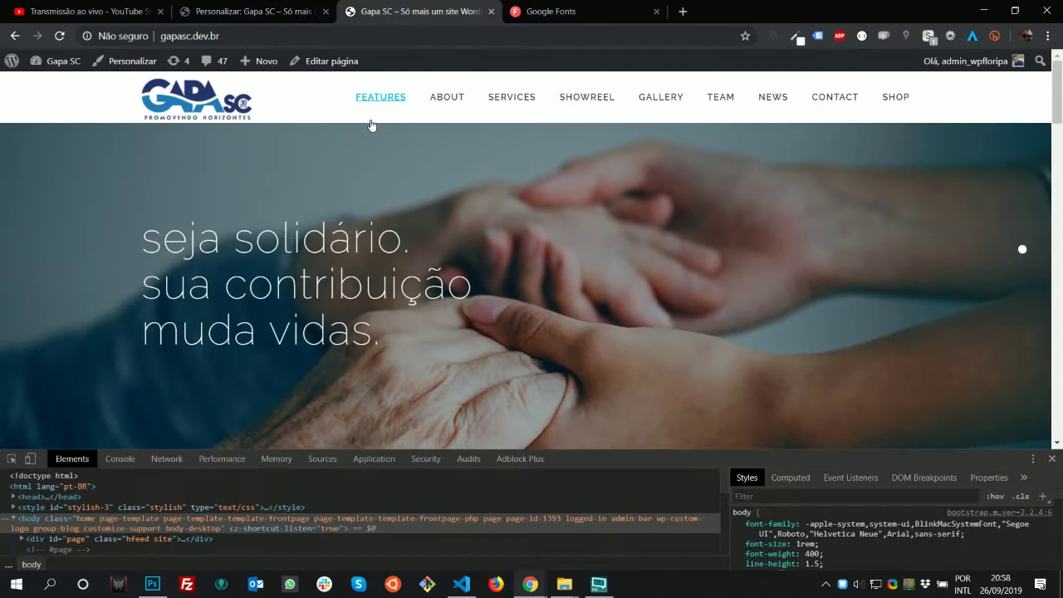
{"action": "key", "text": "F5"}
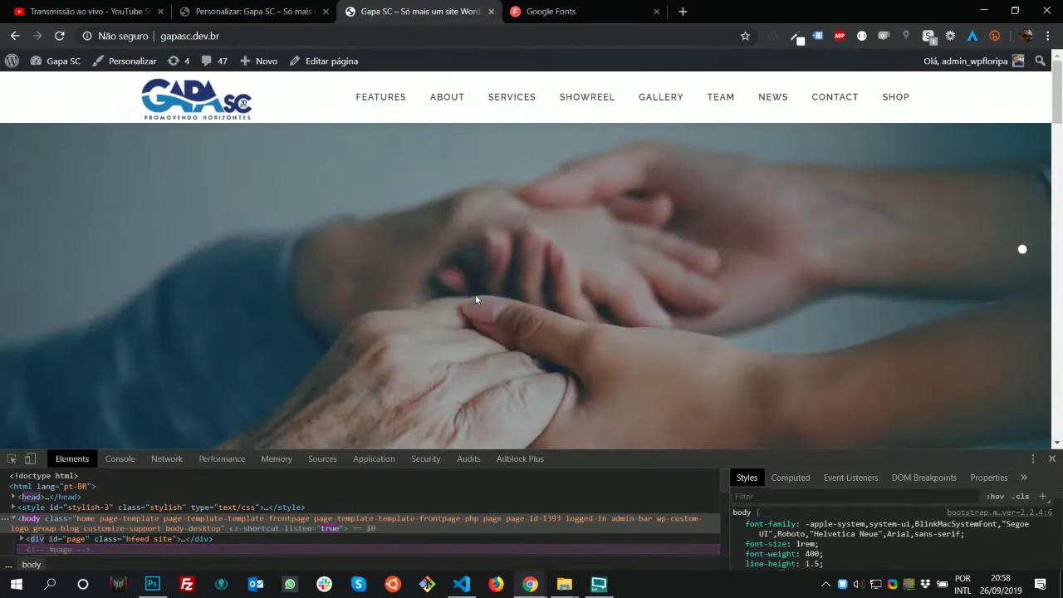
{"action": "left_click", "coordinate": [12, 459]}
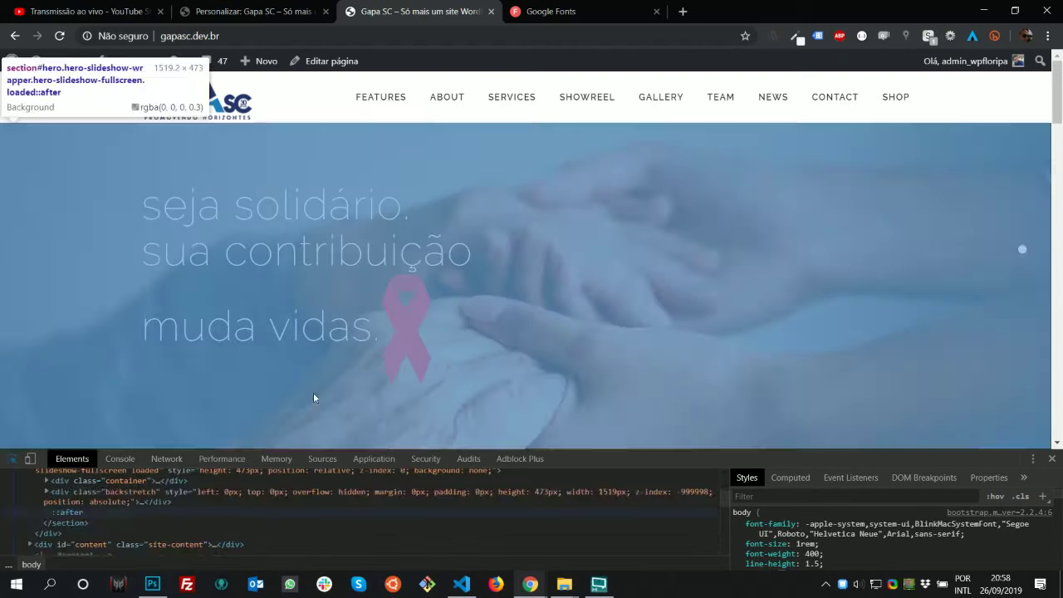
{"action": "left_click", "coordinate": [411, 344]}
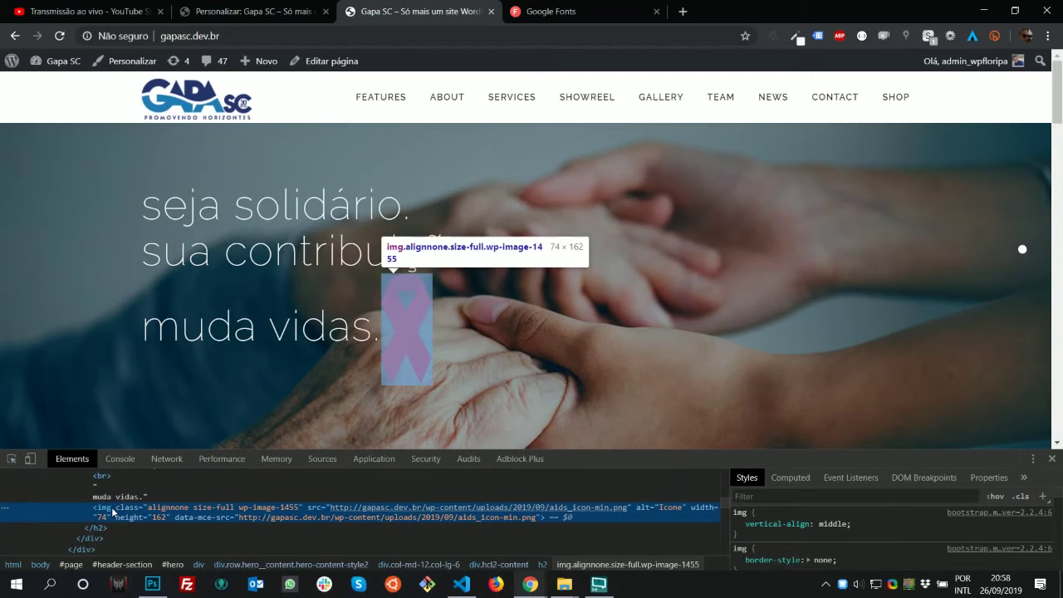
{"action": "left_click_drag", "start_coordinate": [714, 454], "coordinate": [713, 273]}
{"action": "scroll", "coordinate": [176, 355], "scroll_direction": "up", "scroll_amount": 2}
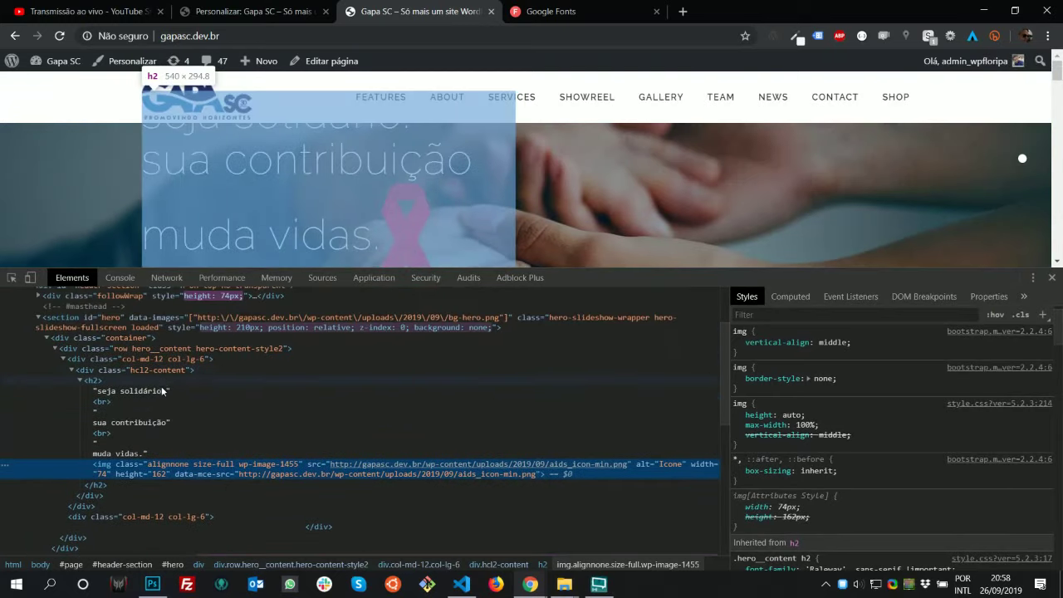
{"action": "left_click", "coordinate": [98, 386]}
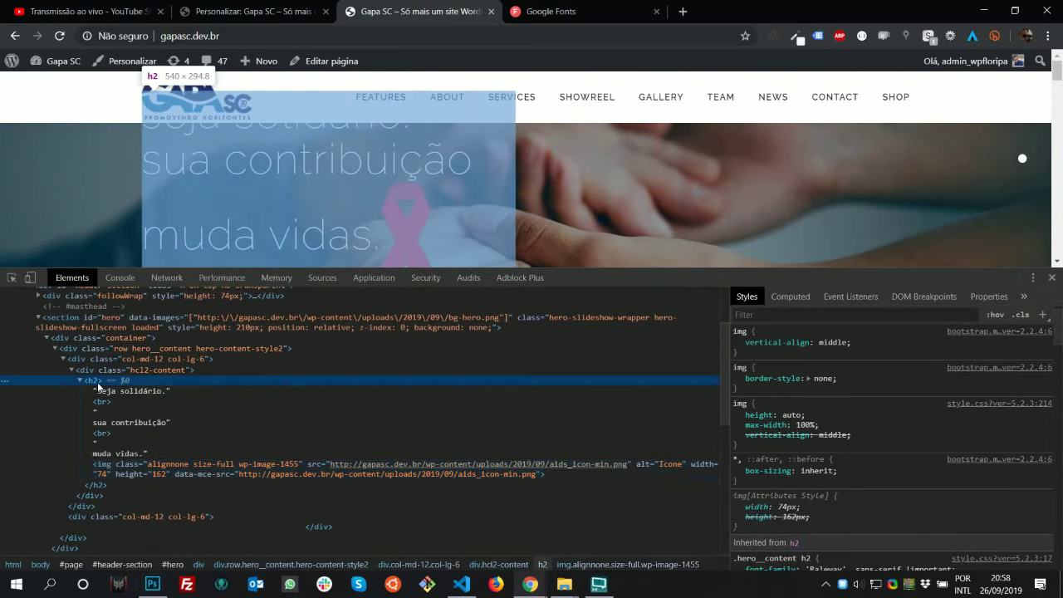
{"action": "left_click", "coordinate": [114, 470]}
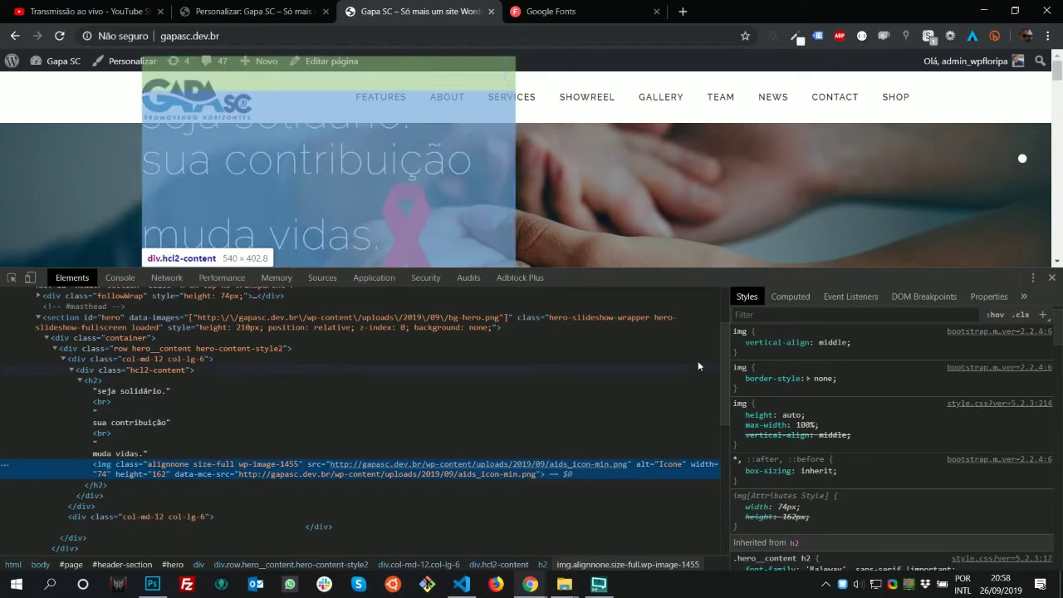
{"action": "scroll", "coordinate": [806, 393], "scroll_direction": "up", "scroll_amount": 1}
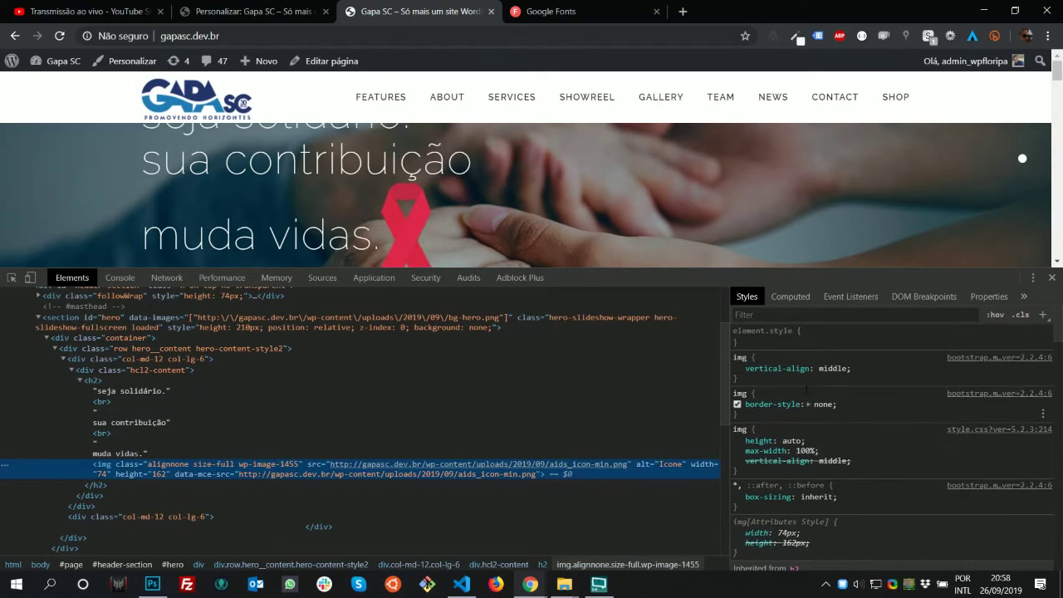
Try display: inline-block as an inline style on the ribbon image
{"action": "left_click", "coordinate": [835, 343]}
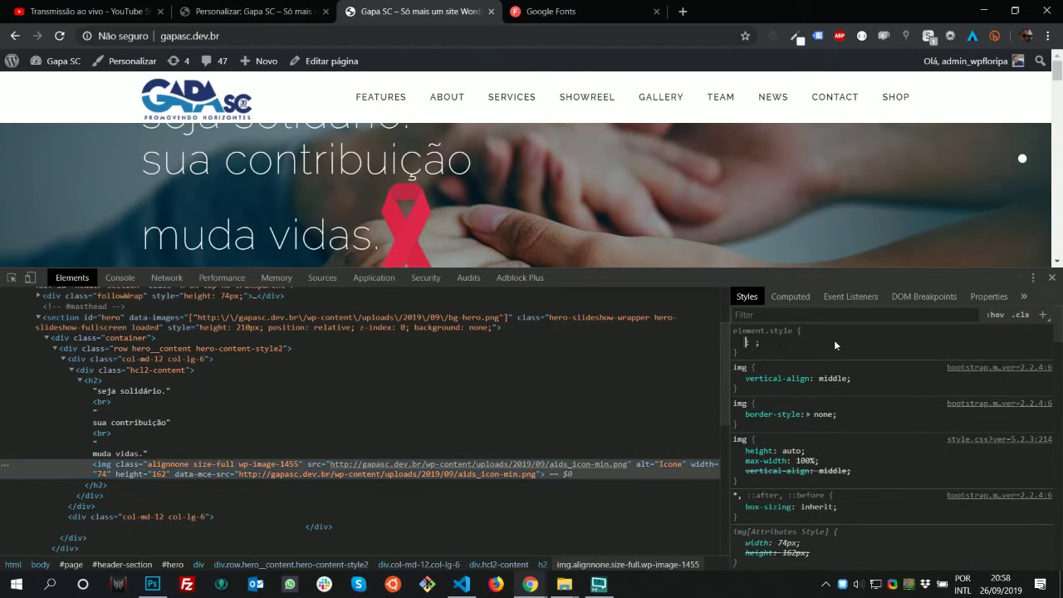
{"action": "type", "text": "dis"}
{"action": "key", "text": "Tab"}
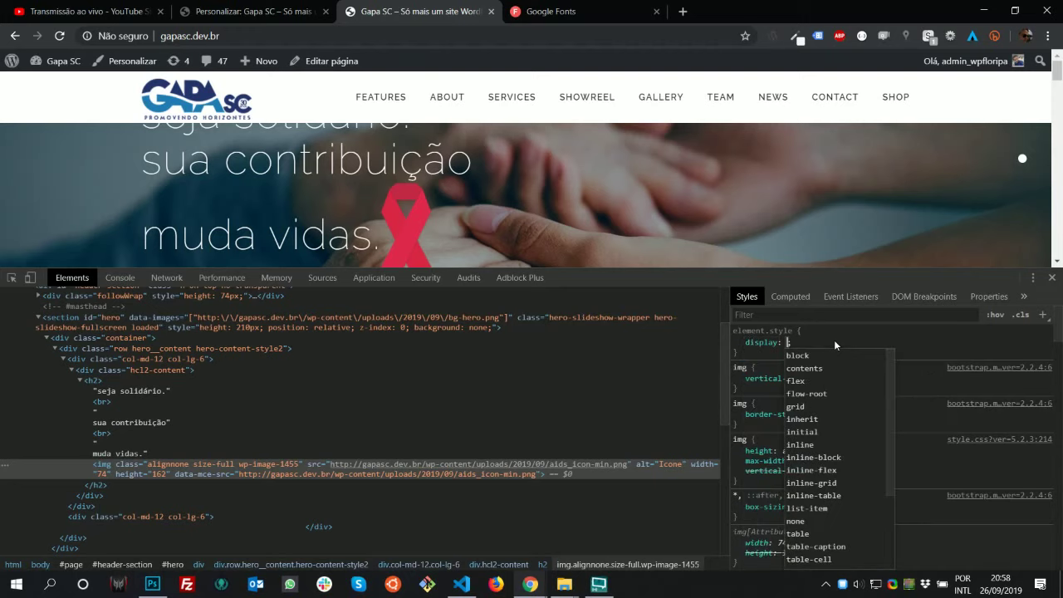
{"action": "type", "text": "b"}
{"action": "key", "text": "BackSpace"}
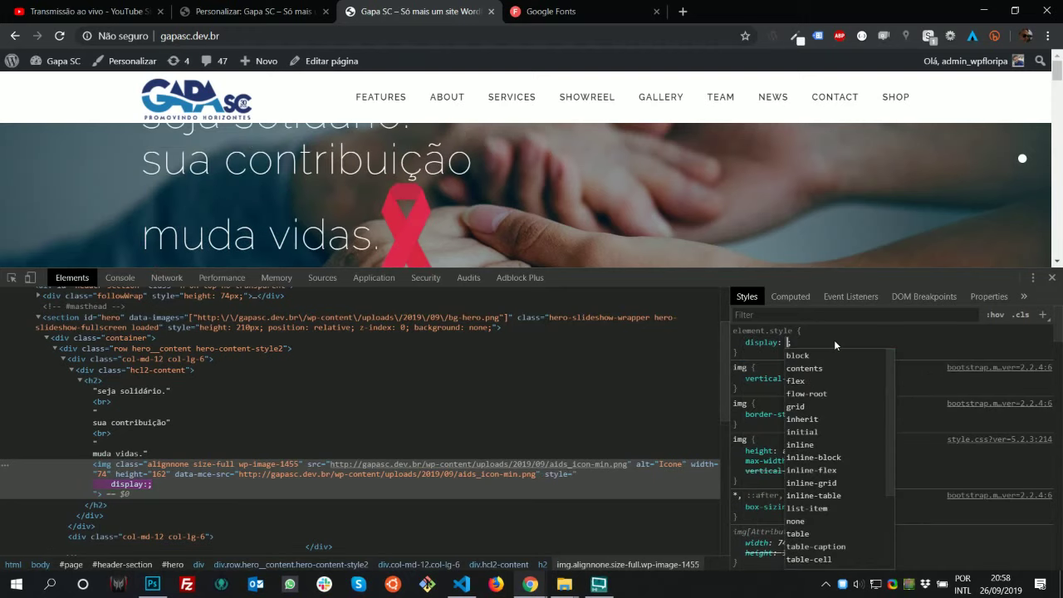
{"action": "type", "text": "in"}
{"action": "key", "text": "Down"}
{"action": "key", "text": "Down"}
{"action": "key", "text": "Down"}
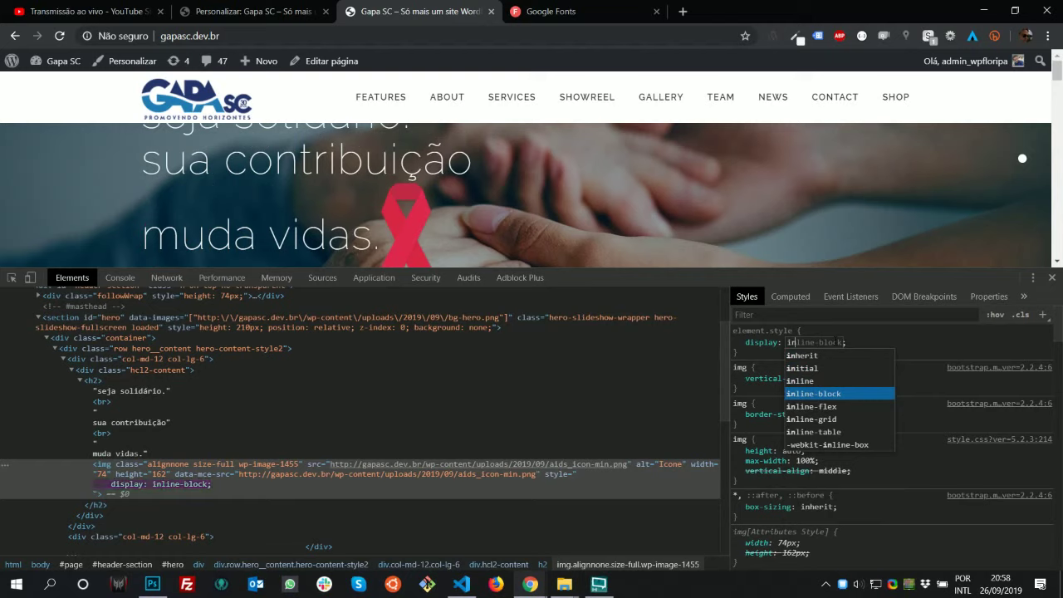
{"action": "key", "text": "Return"}
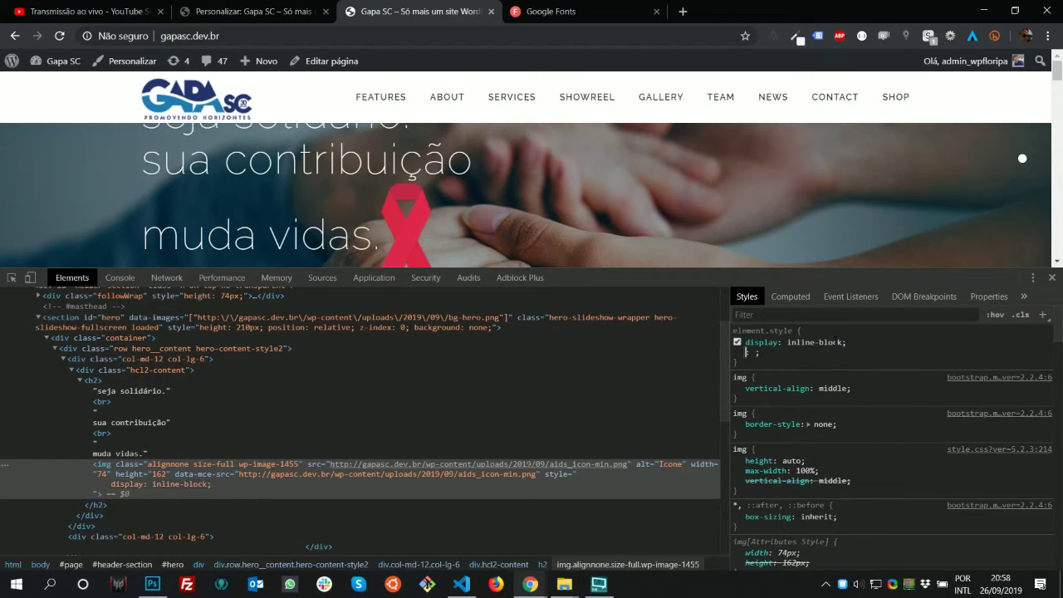
Add a vertical-align property to the ribbon image's inline style and try the baseline and middle values
{"action": "type", "text": "ver"}
{"action": "key", "text": "Tab"}
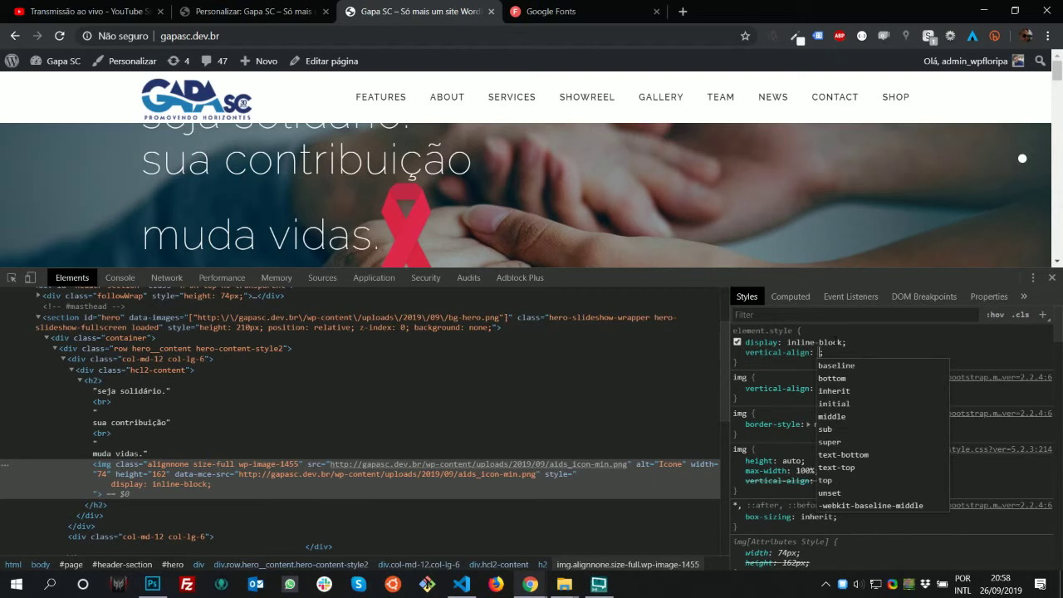
{"action": "type", "text": "b"}
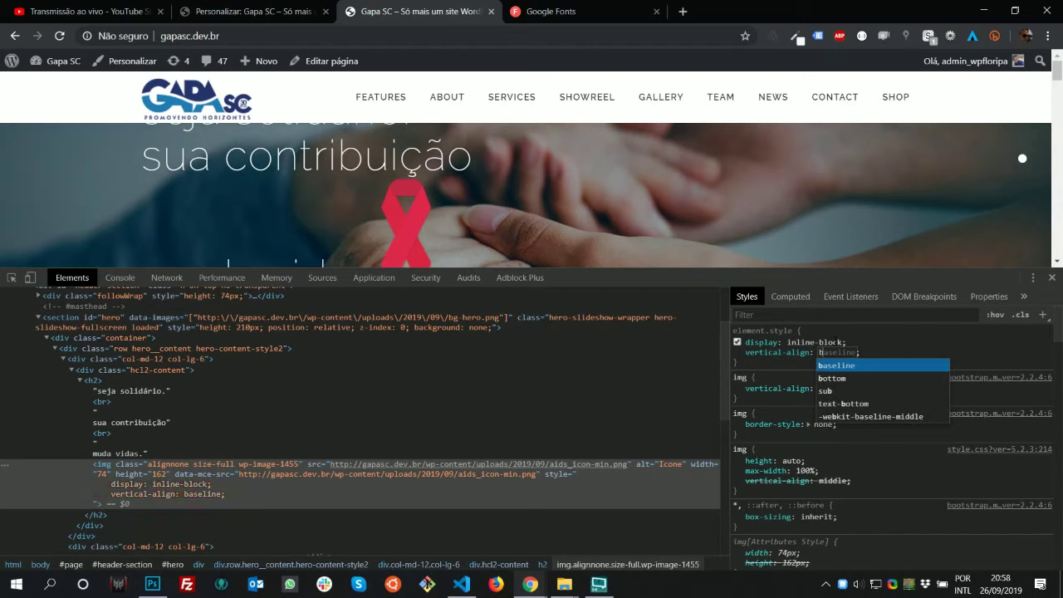
{"action": "key", "text": "Escape"}
{"action": "key", "text": "BackSpace"}
{"action": "key", "text": "Down"}
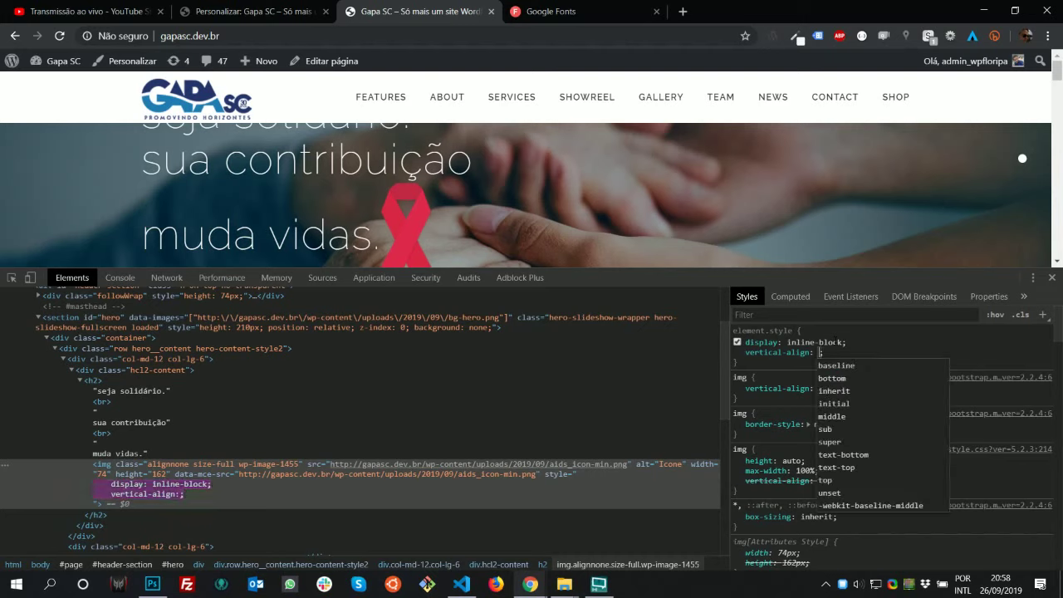
{"action": "key", "text": "Down"}
{"action": "key", "text": "Down"}
{"action": "key", "text": "Down"}
{"action": "key", "text": "Down"}
{"action": "key", "text": "Down"}
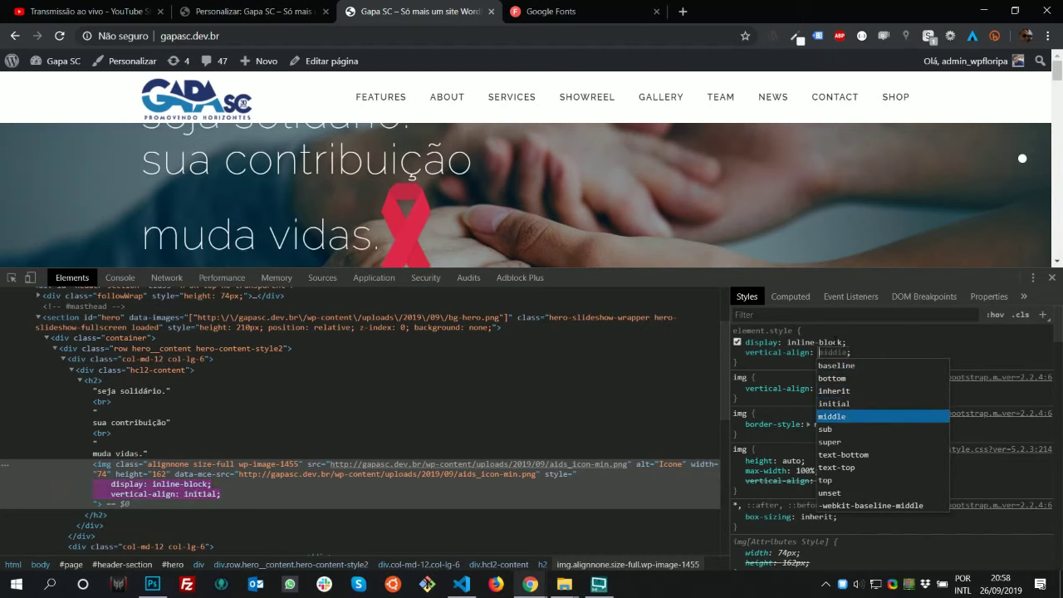
{"action": "key", "text": "Down"}
{"action": "key", "text": "Up"}
{"action": "key", "text": "Up"}
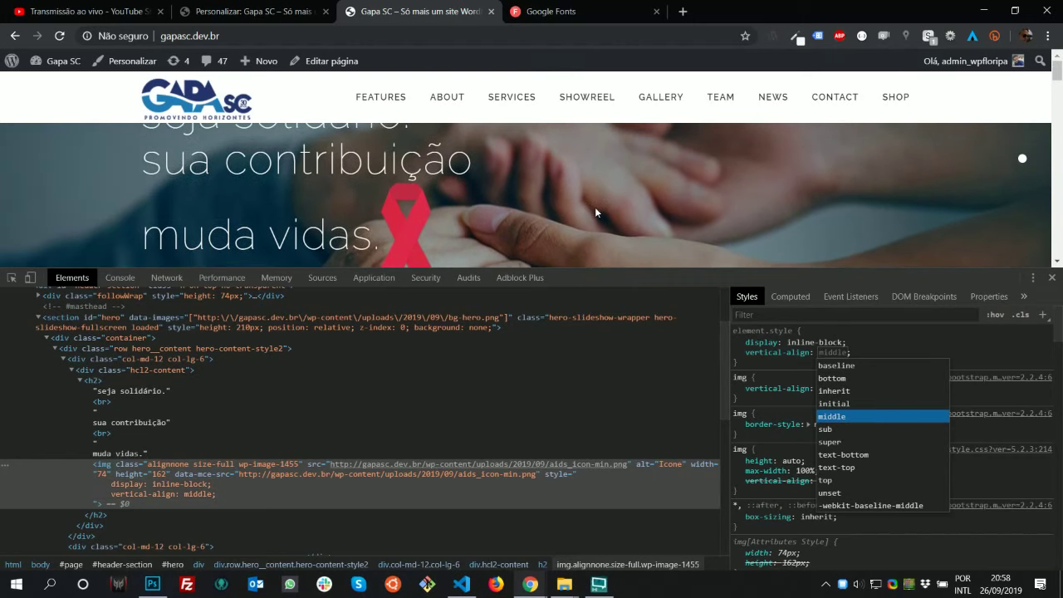
Enlarge the page view above the developer tools and set the ribbon image's vertical-align to top
{"action": "left_click_drag", "start_coordinate": [754, 277], "coordinate": [753, 389]}
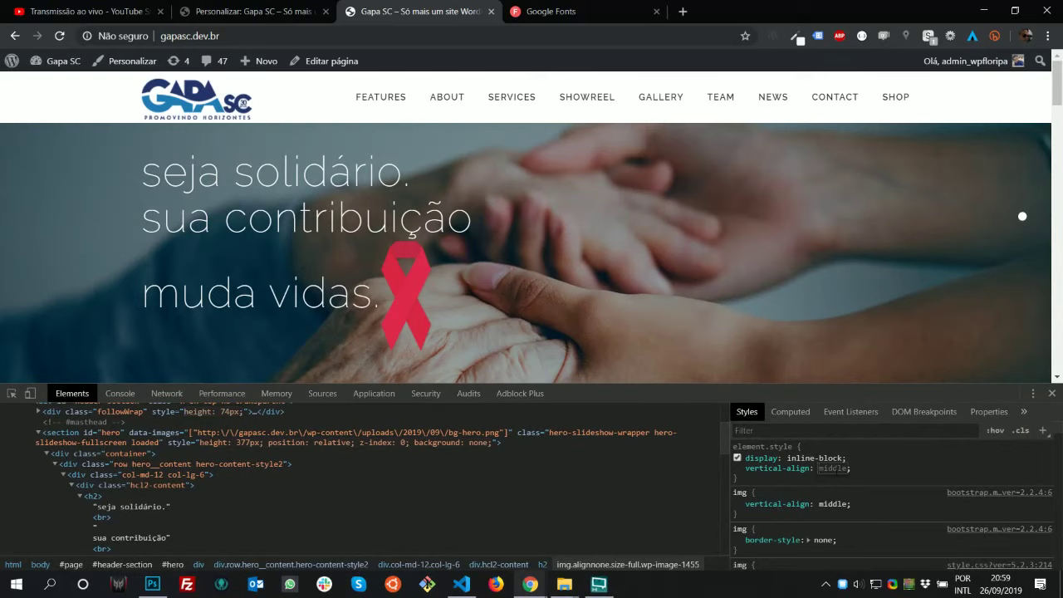
{"action": "type", "text": "to"}
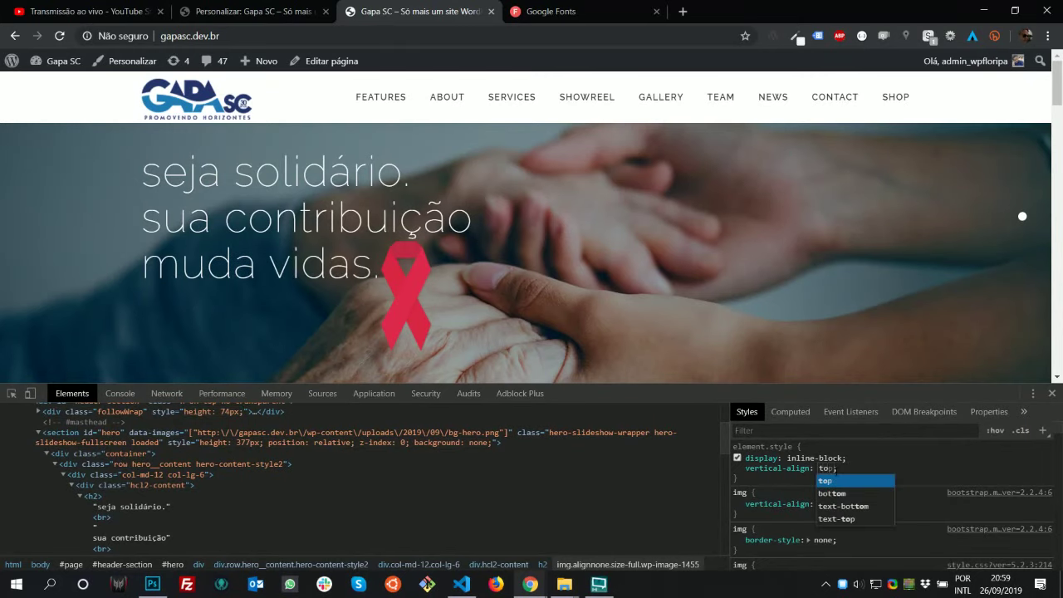
{"action": "key", "text": "Return"}
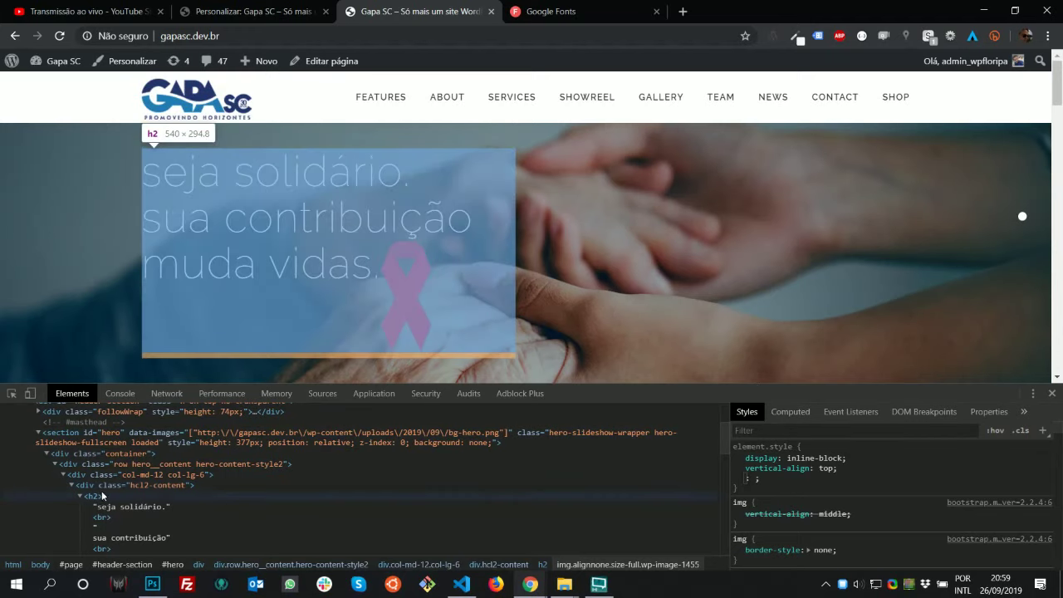
Switch to Visual Studio Code and duplicate the ".hero__content h2 {" line below the existing rule in style.css
{"action": "key", "text": "alt+Tab"}
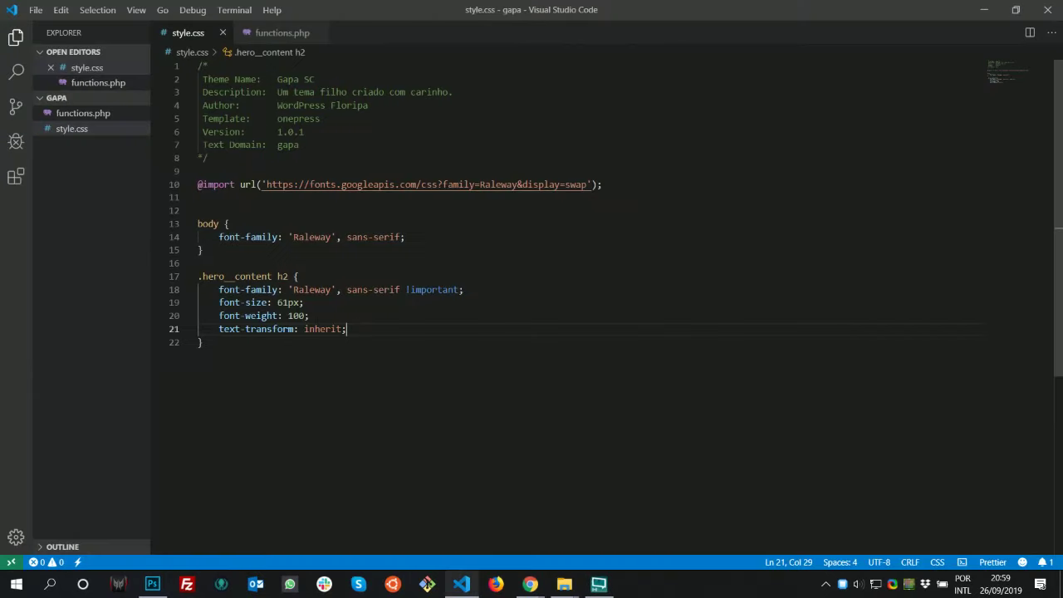
{"action": "left_click_drag", "start_coordinate": [299, 277], "coordinate": [197, 276]}
{"action": "key", "text": "ctrl+c"}
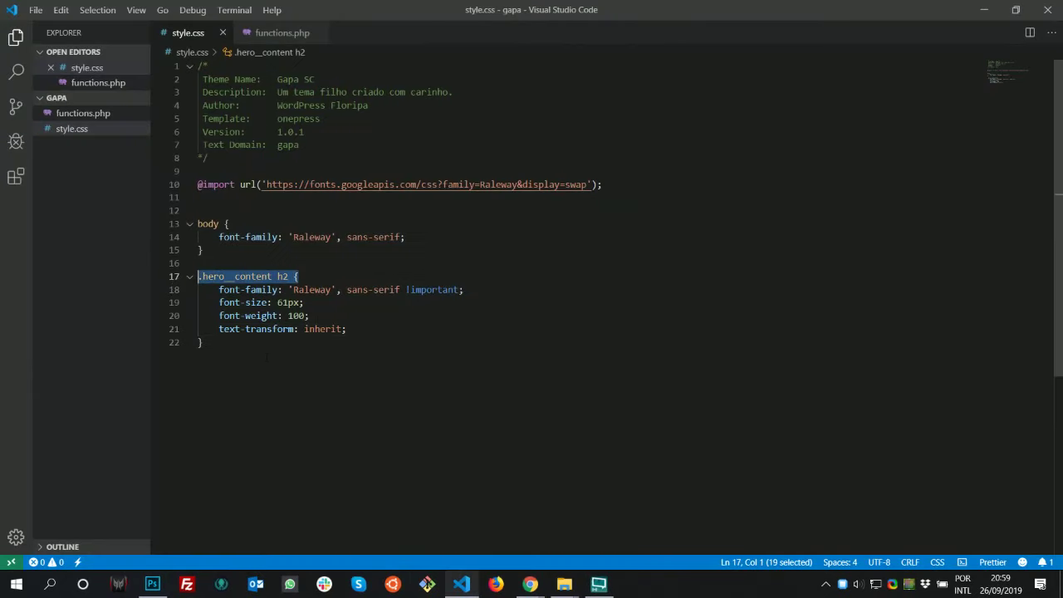
{"action": "left_click", "coordinate": [265, 349]}
{"action": "key", "text": "Return"}
{"action": "key", "text": "Return"}
{"action": "key", "text": "ctrl+v"}
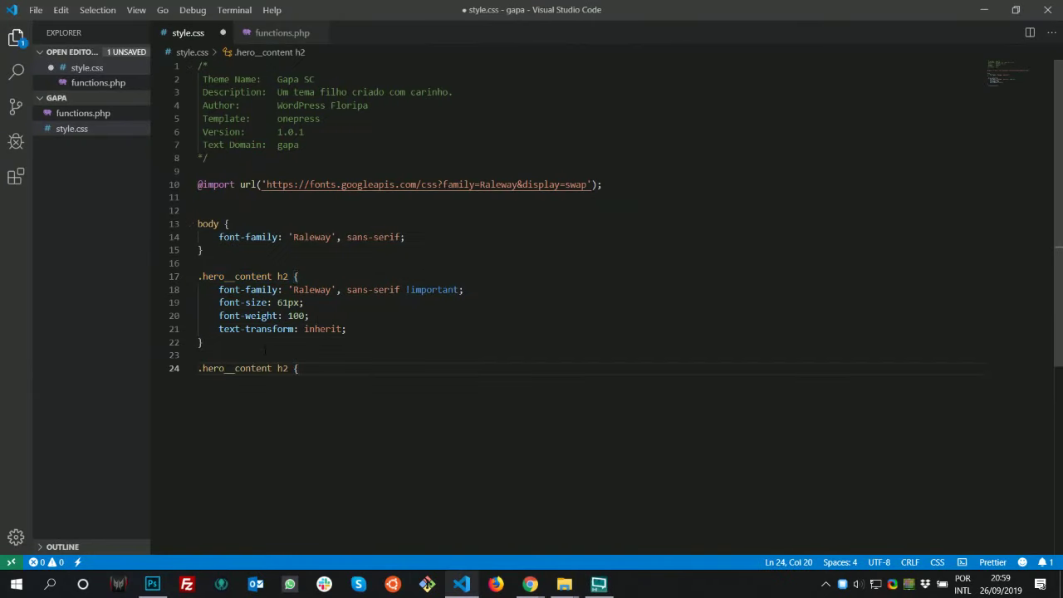
Extend the copied selector to .hero__content h2 img and close it as an empty rule
{"action": "key", "text": "Left"}
{"action": "key", "text": "Left"}
{"action": "type", "text": "img"}
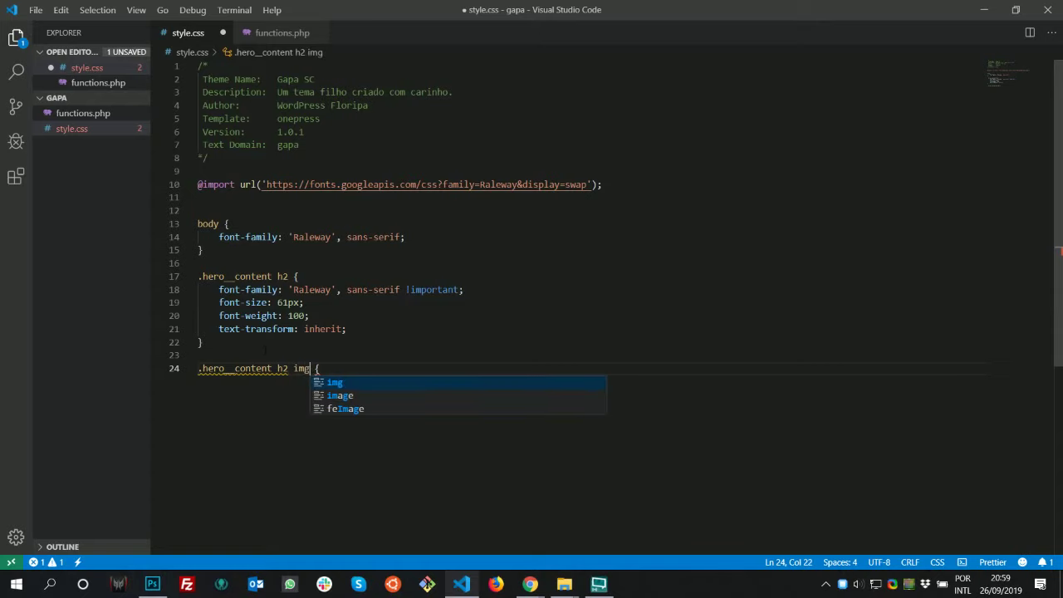
{"action": "key", "text": "Escape"}
{"action": "key", "text": "End"}
{"action": "key", "text": "Return"}
{"action": "key", "text": "Return"}
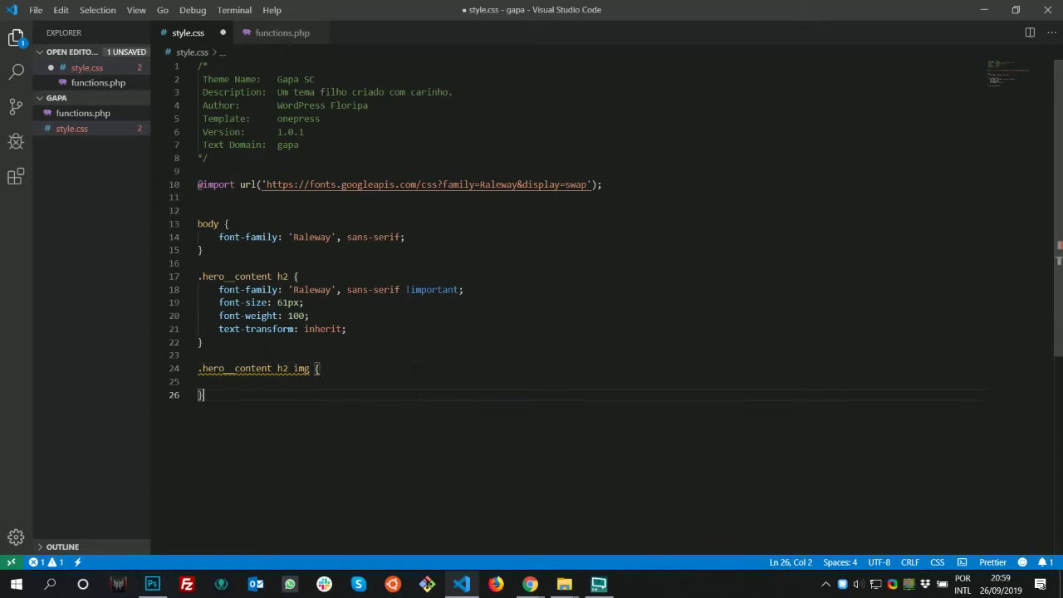
{"action": "type", "text": "}"}
{"action": "key", "text": "ctrl+s"}
Switch back to Chrome, reselect the ribbon image for inspection and copy its vertical-align: top declaration
{"action": "key", "text": "alt+Tab"}
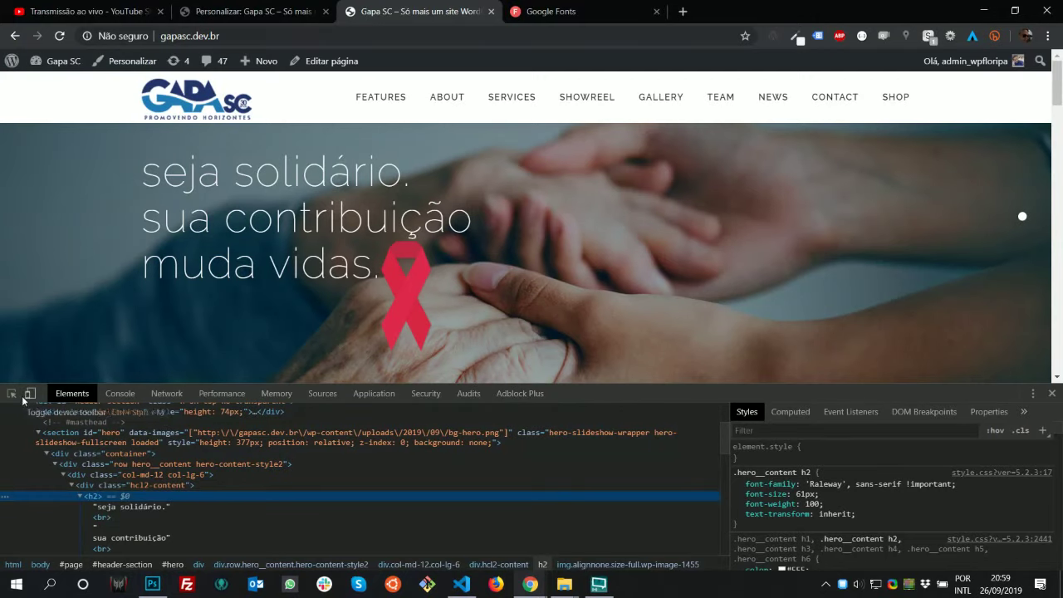
{"action": "left_click", "coordinate": [384, 343]}
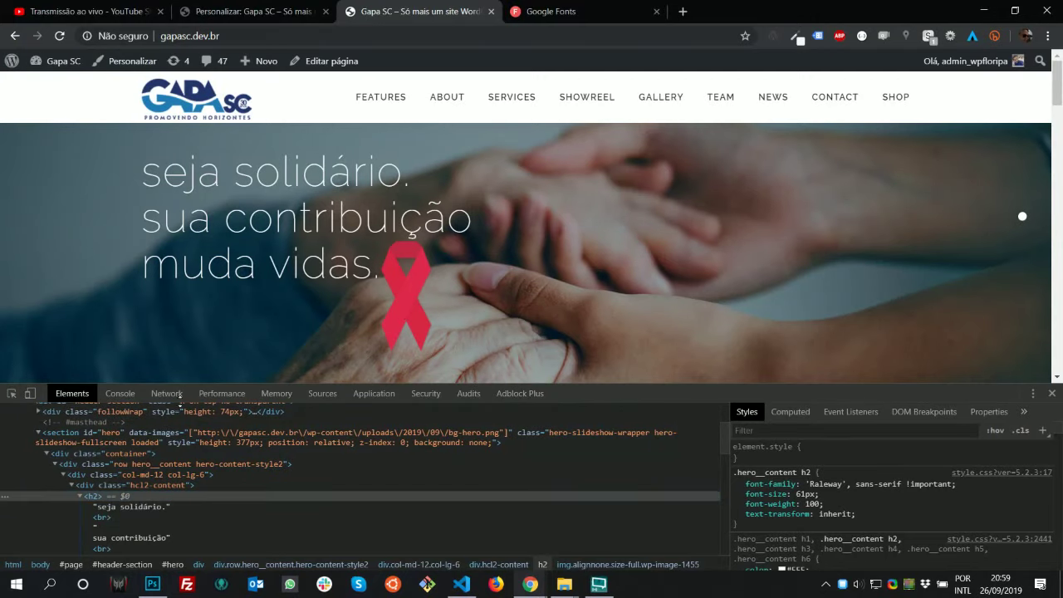
{"action": "key", "text": "ctrl+shift+c"}
{"action": "left_click", "coordinate": [404, 304]}
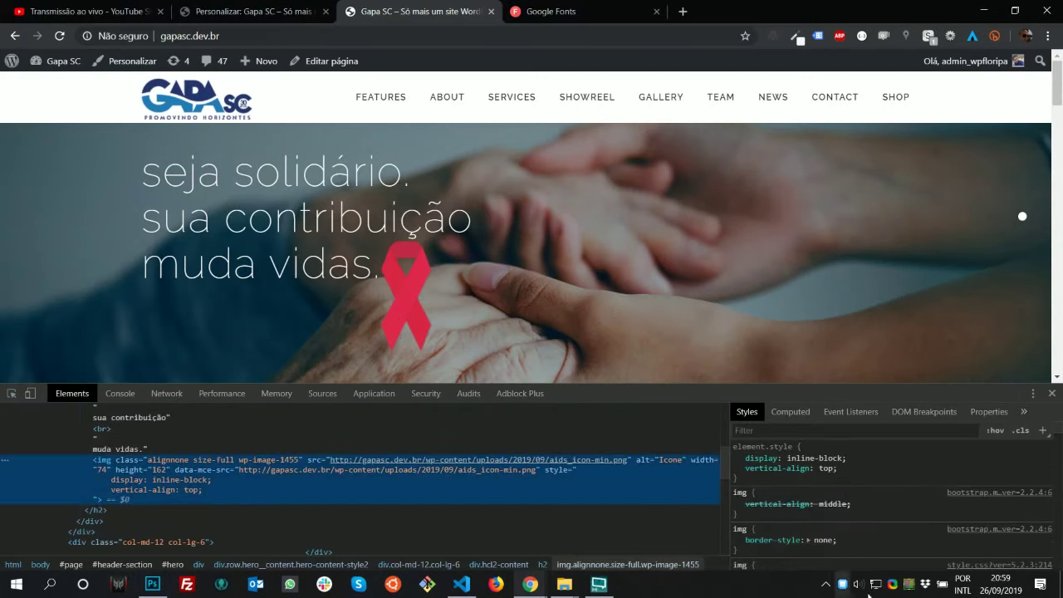
{"action": "left_click_drag", "start_coordinate": [841, 470], "coordinate": [752, 458]}
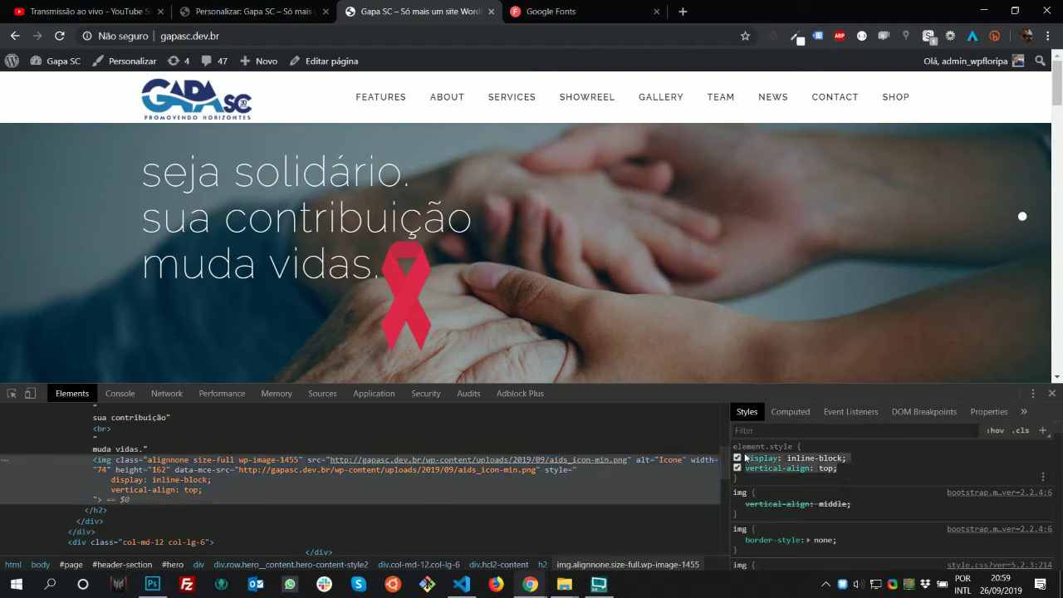
{"action": "left_click", "coordinate": [739, 458]}
{"action": "left_click", "coordinate": [738, 459]}
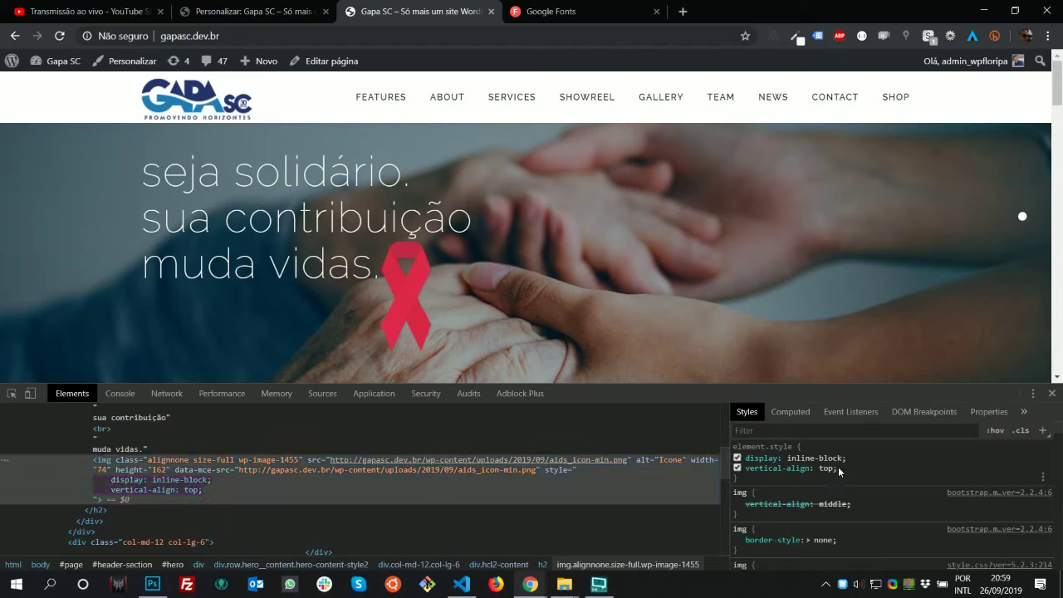
{"action": "triple_click", "coordinate": [747, 468]}
Insert vertical-align: top; into the .hero__content h2 img rule in style.css, save the file and reload the Gapa SC site
{"action": "key", "text": "alt+Tab"}
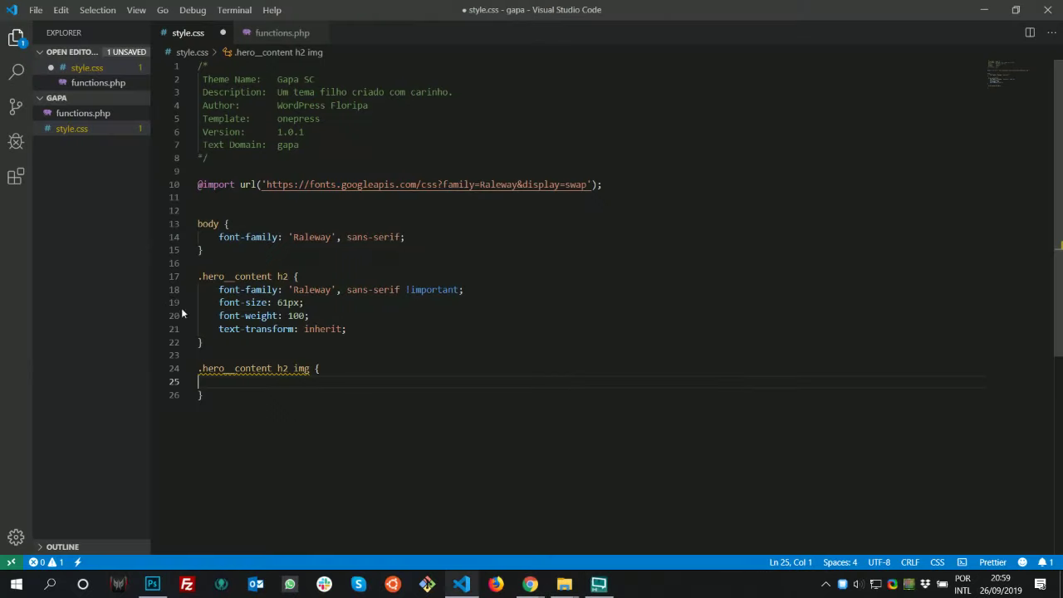
{"action": "key", "text": "ctrl+v"}
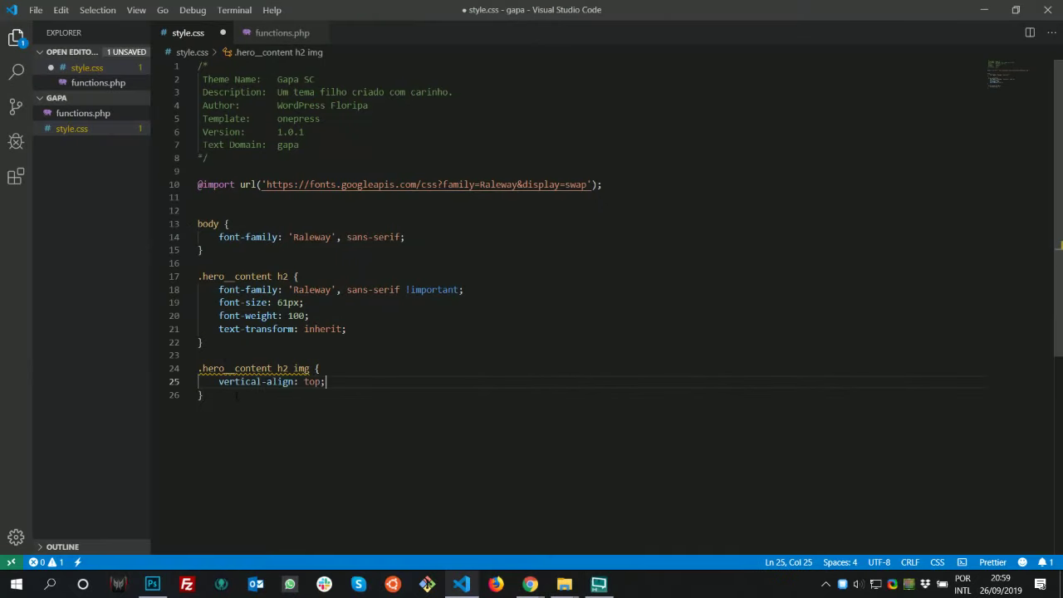
{"action": "key", "text": "ctrl+s"}
{"action": "key", "text": "alt+Tab"}
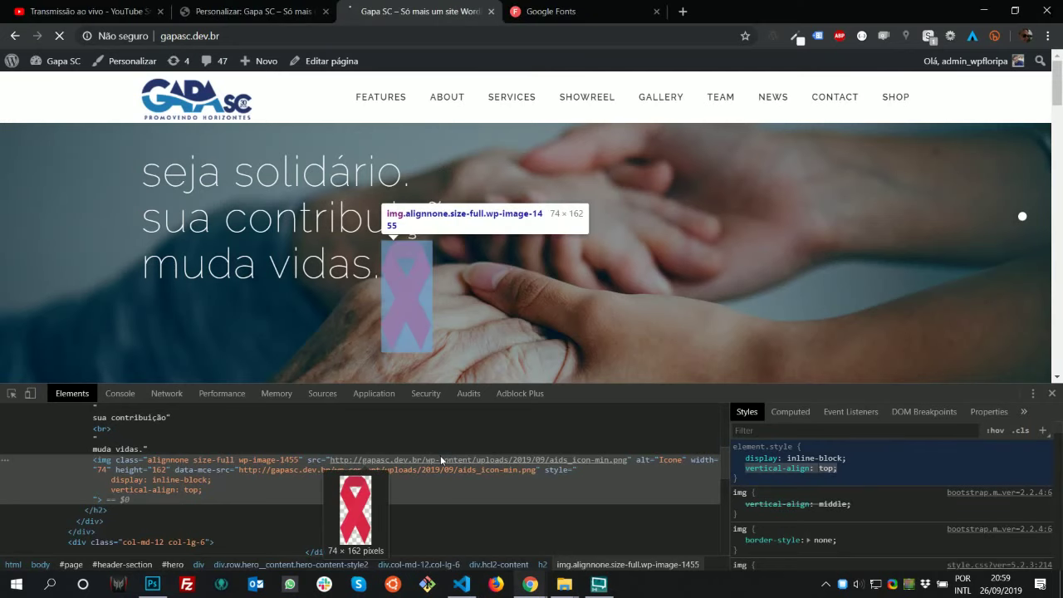
{"action": "key", "text": "F5"}
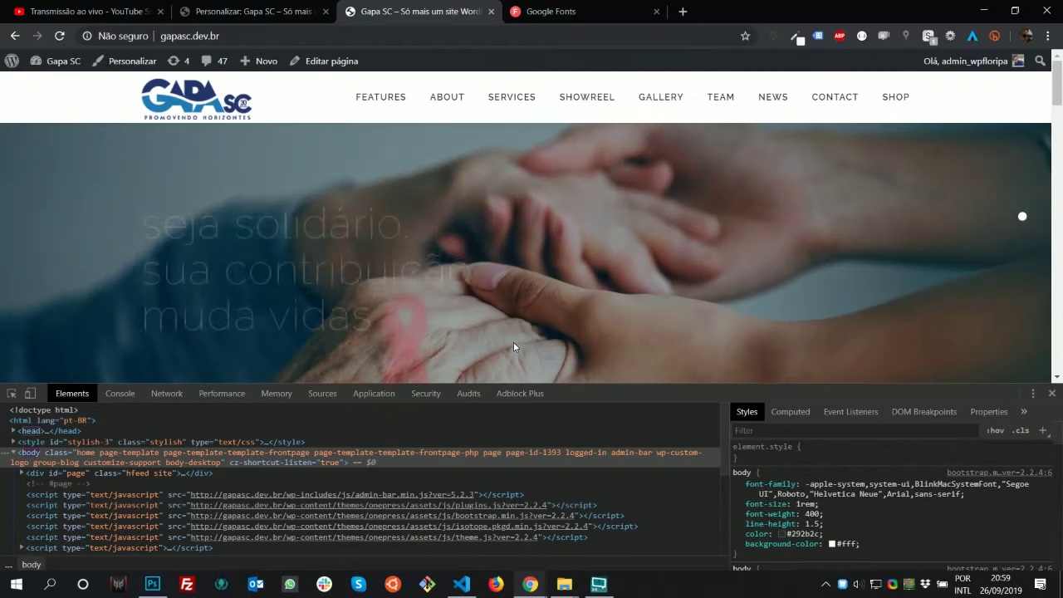
Compare the reloaded hero's headline and ribbon with the Photoshop mockup
{"action": "key", "text": "alt+Tab"}
{"action": "key", "text": "Tab"}
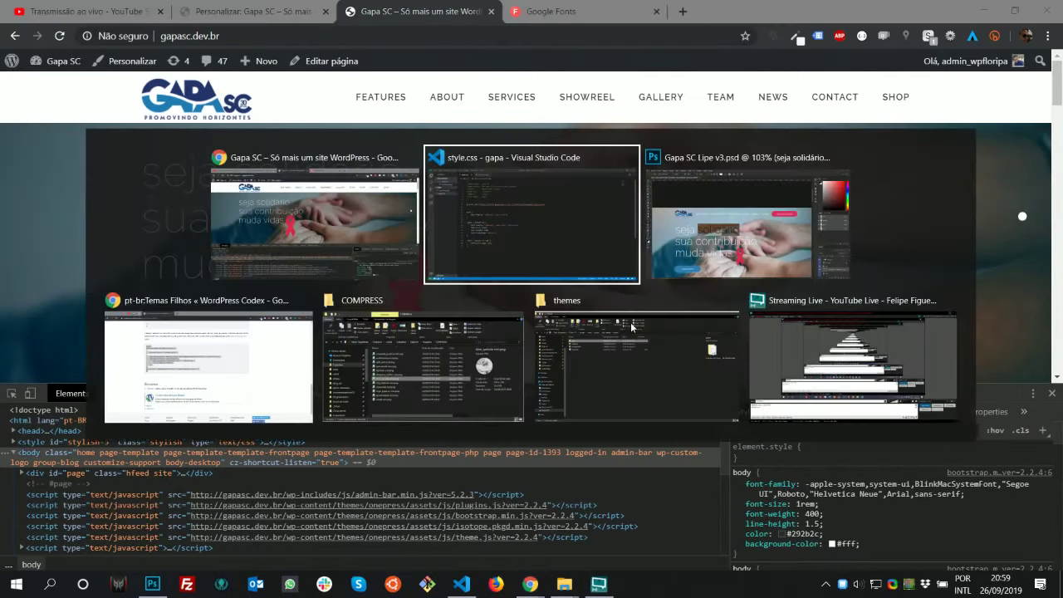
{"action": "key", "text": "alt+Tab"}
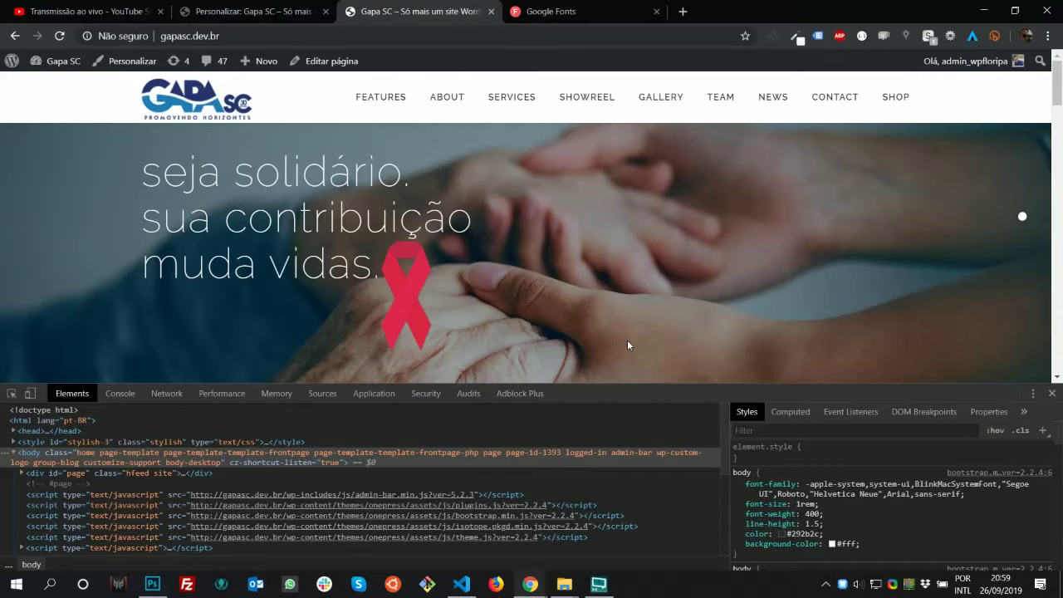
{"action": "key", "text": "alt+Tab"}
{"action": "key", "text": "alt+Tab"}
{"action": "key", "text": "alt+Tab"}
{"action": "key", "text": "alt+Tab"}
Open the hero content text in the Customizer and add a new paragraph below the ribbon image
{"action": "left_click", "coordinate": [249, 11]}
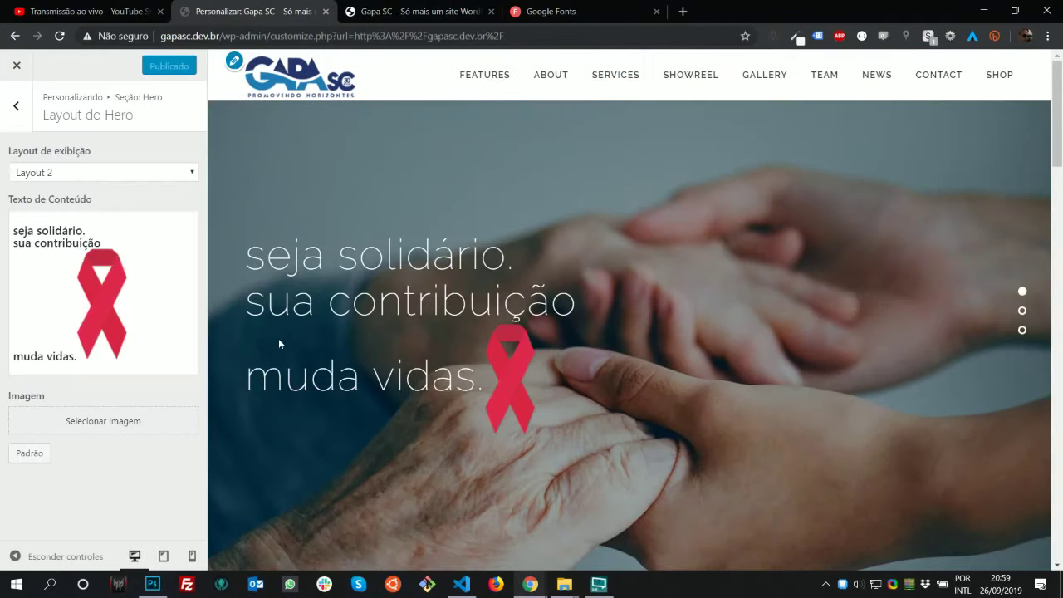
{"action": "left_click", "coordinate": [138, 346]}
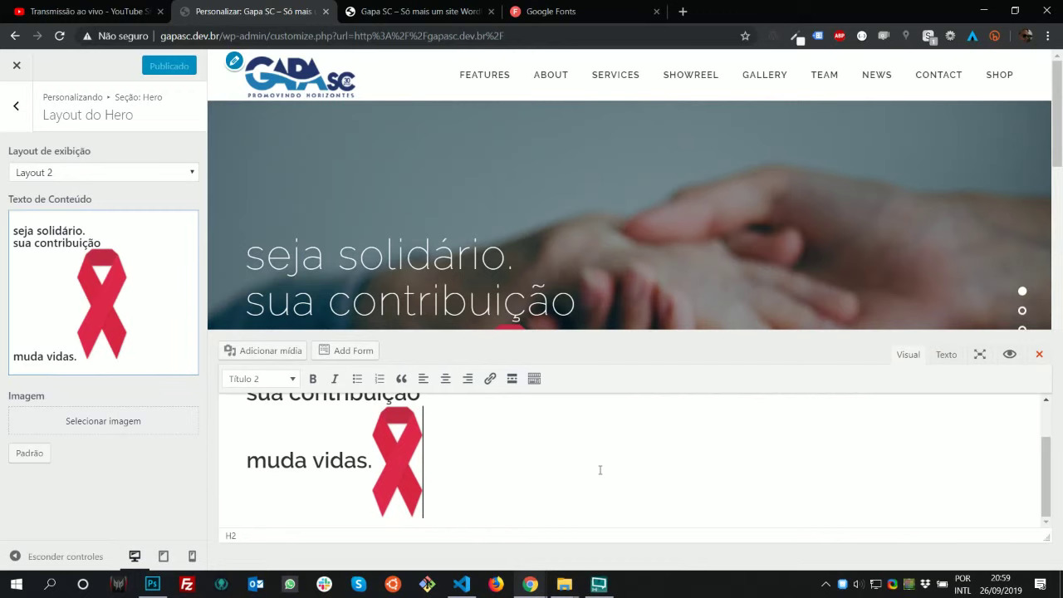
{"action": "key", "text": "Return"}
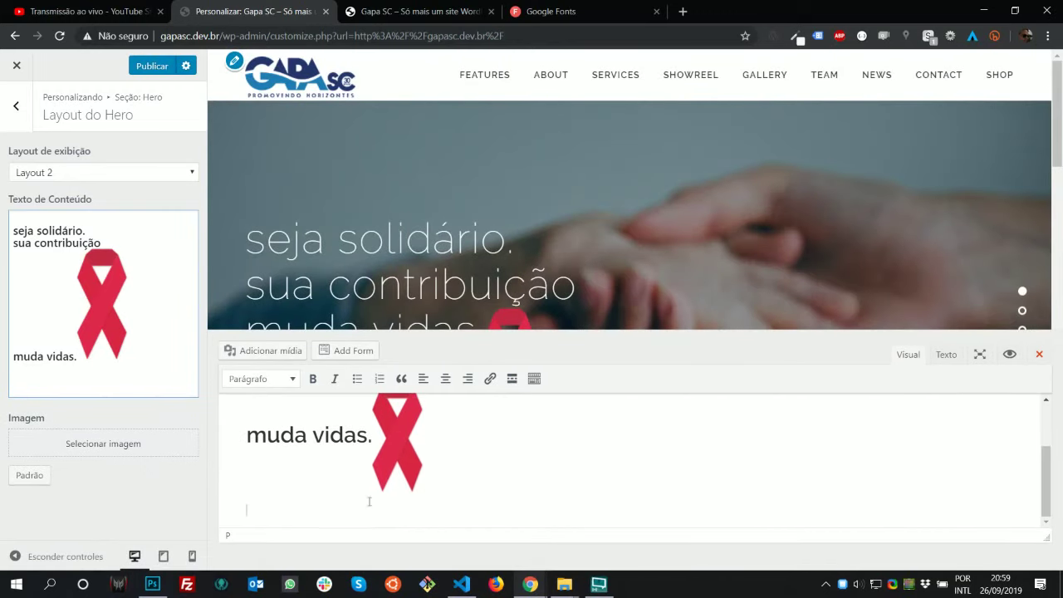
Switch to the Photoshop mockup and select the blue button's text "saiba como"
{"action": "key", "text": "alt+Tab"}
{"action": "left_click", "coordinate": [252, 530]}
{"action": "left_click", "coordinate": [243, 521]}
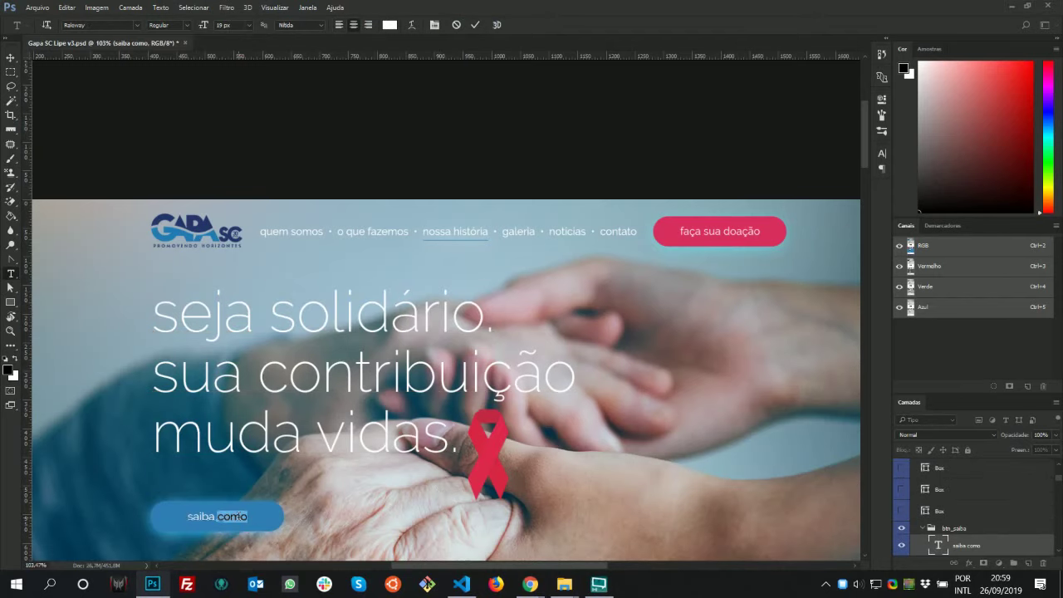
{"action": "key", "text": "ctrl+a"}
Return to the Customizer and paste "saiba como" as a Parágrafo below the ribbon in the hero content text
{"action": "key", "text": "alt+Tab"}
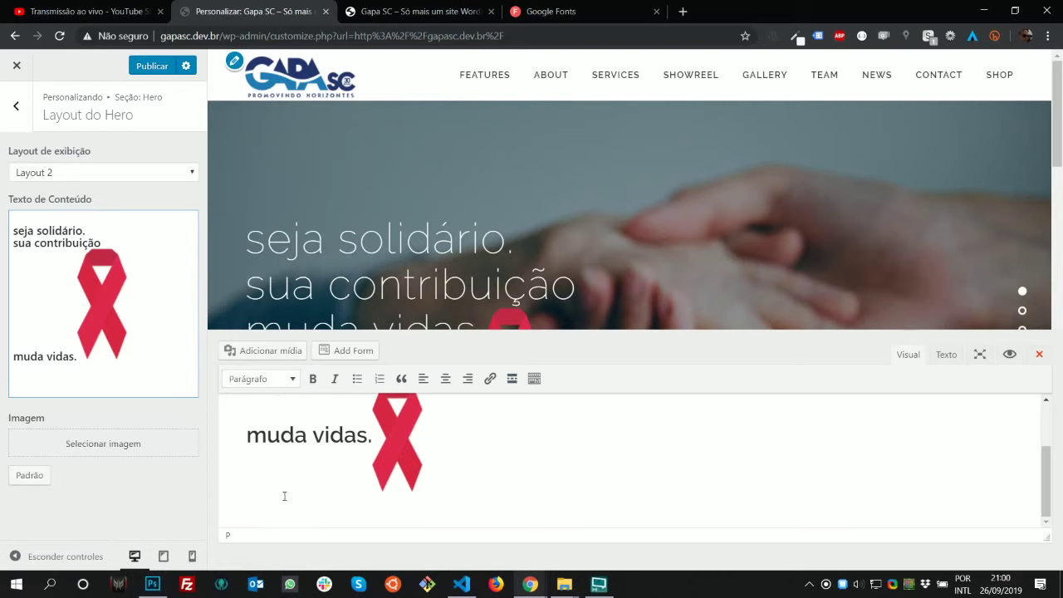
{"action": "left_click", "coordinate": [290, 380]}
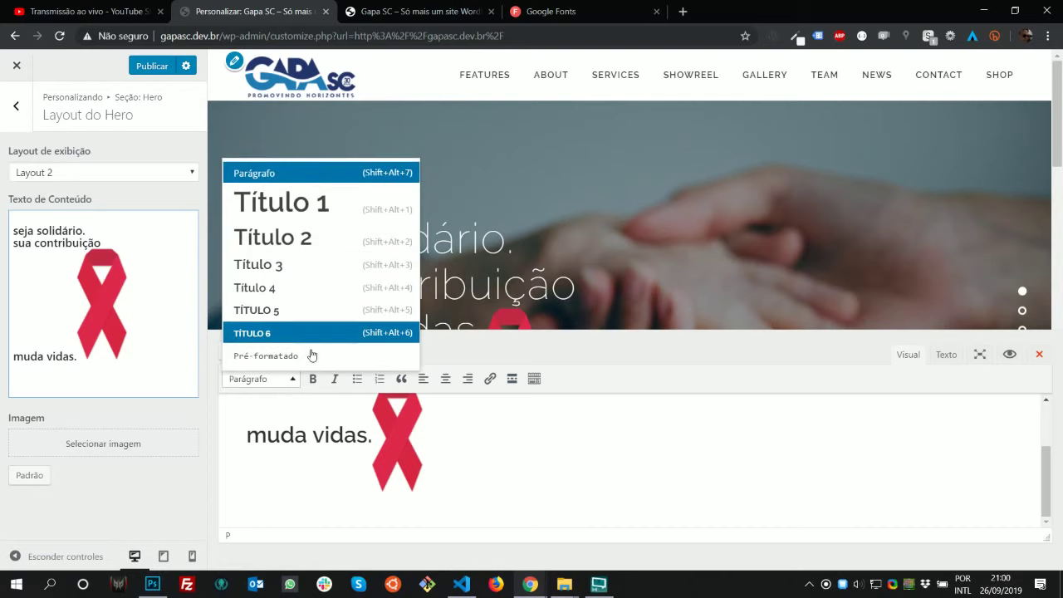
{"action": "left_click", "coordinate": [348, 173]}
{"action": "key", "text": "ctrl+v"}
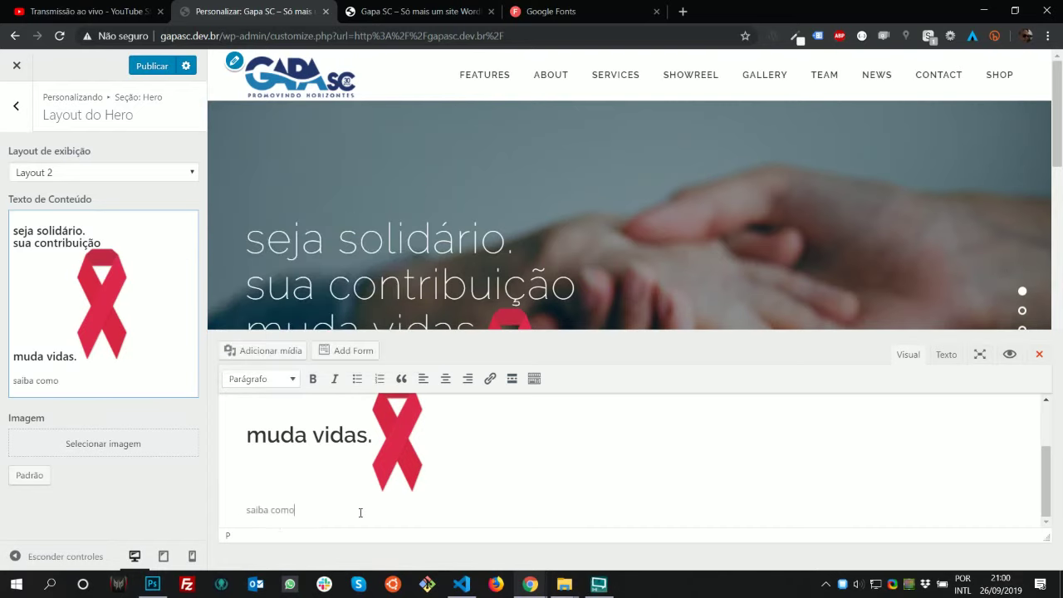
Link the "saiba como" text in the hero content to #
{"action": "left_click_drag", "start_coordinate": [295, 511], "coordinate": [246, 510]}
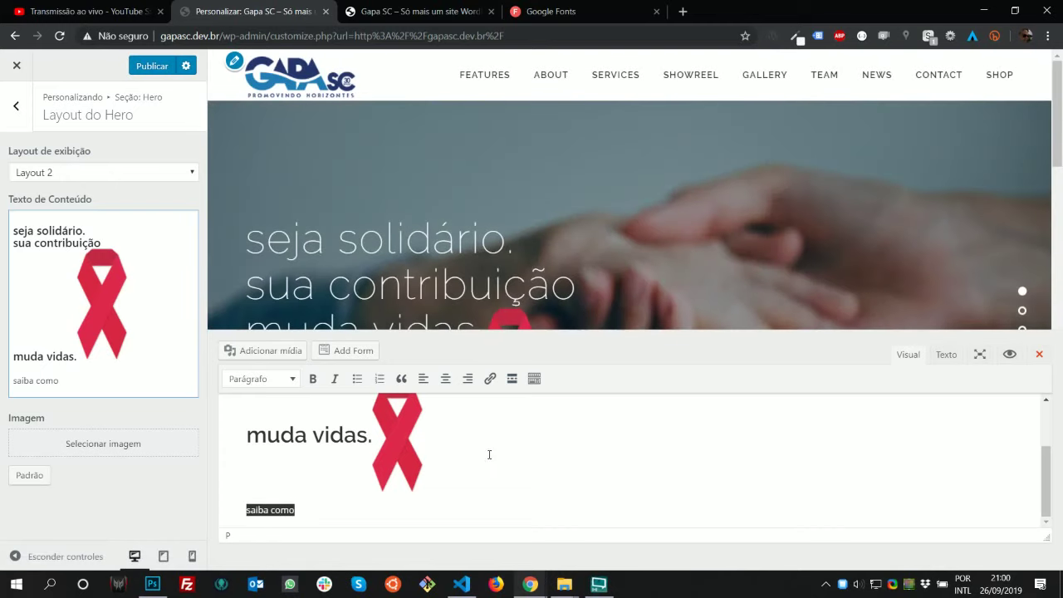
{"action": "left_click", "coordinate": [490, 379]}
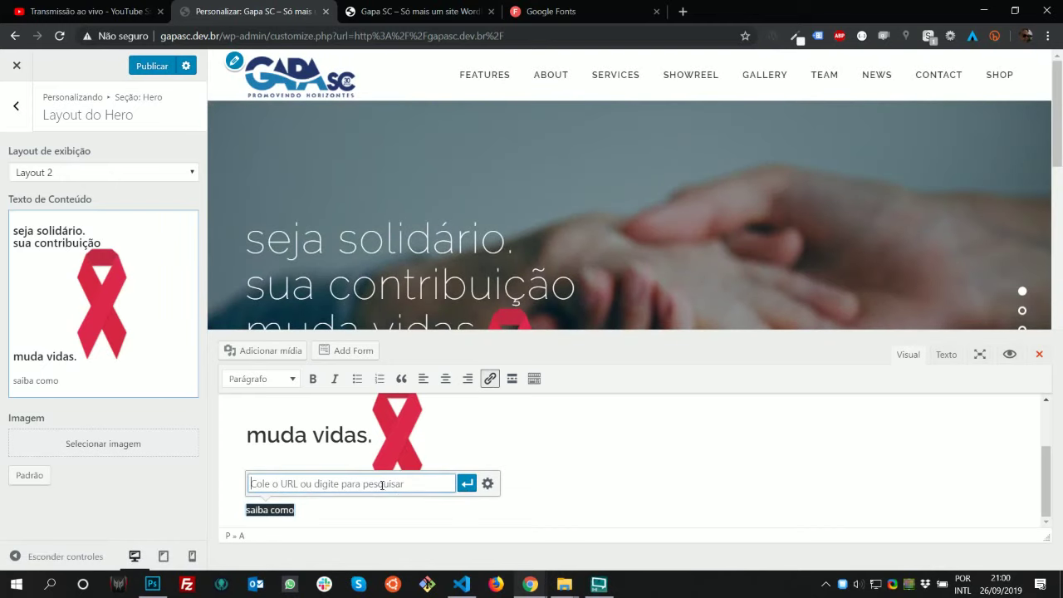
{"action": "type", "text": "#"}
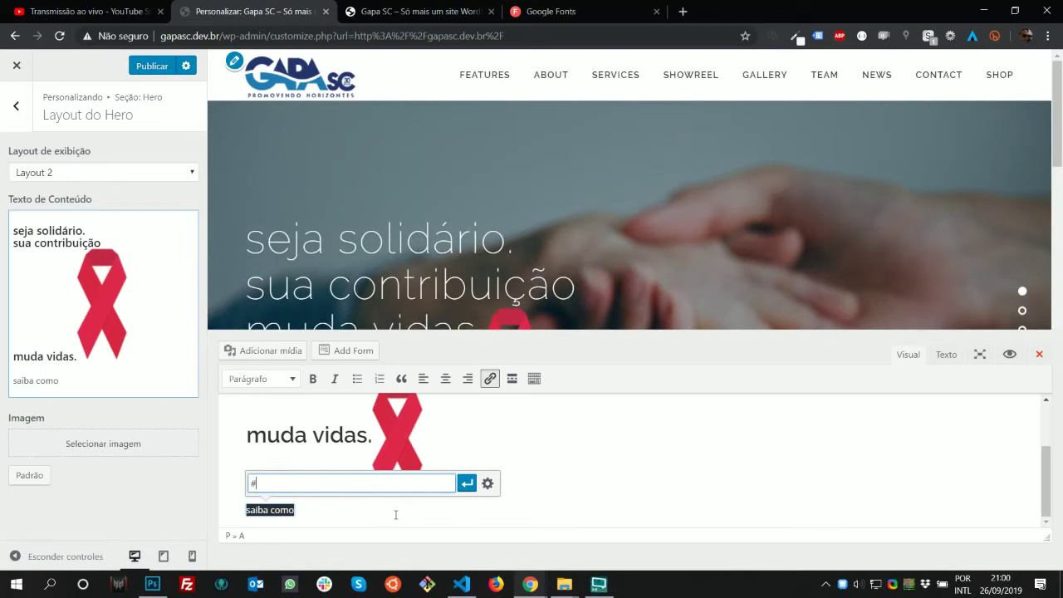
{"action": "left_click", "coordinate": [468, 484]}
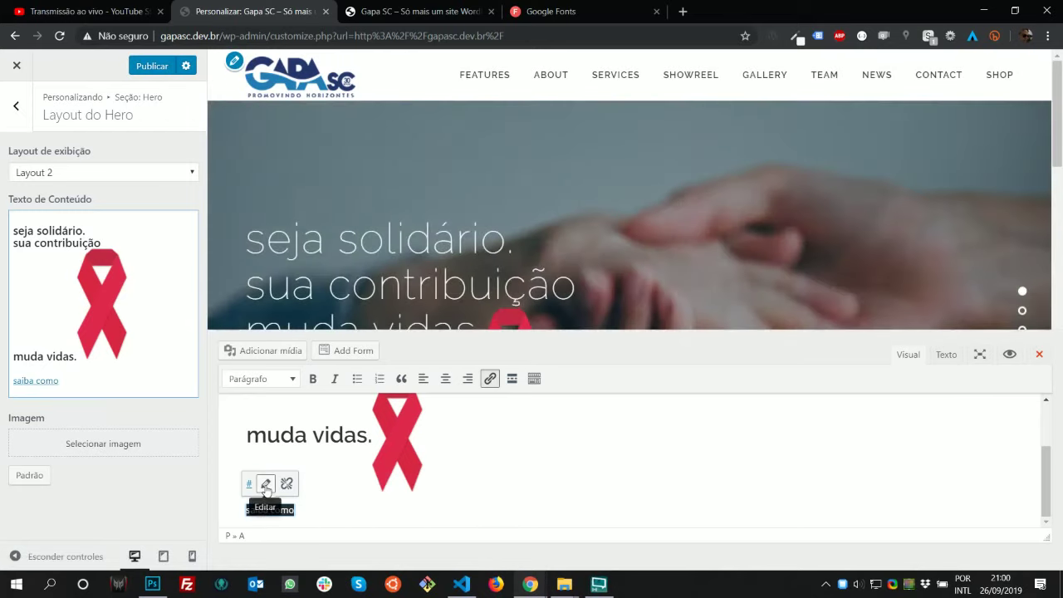
{"action": "left_click", "coordinate": [266, 485]}
{"action": "left_click", "coordinate": [465, 485]}
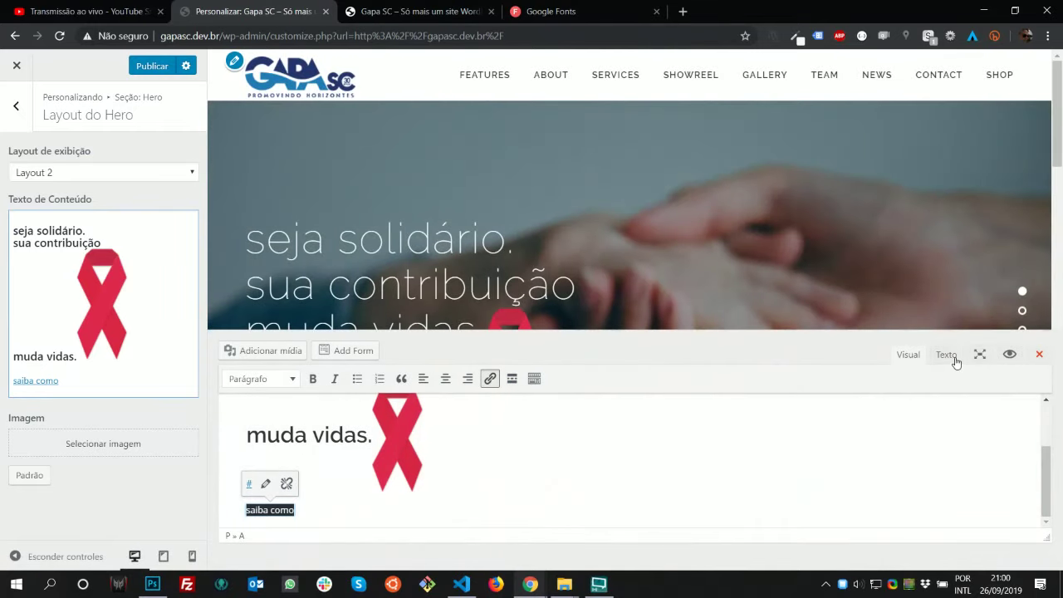
In the hero content's HTML source, add class="btn btn-azul" to the "saiba como" link
{"action": "left_click", "coordinate": [956, 359]}
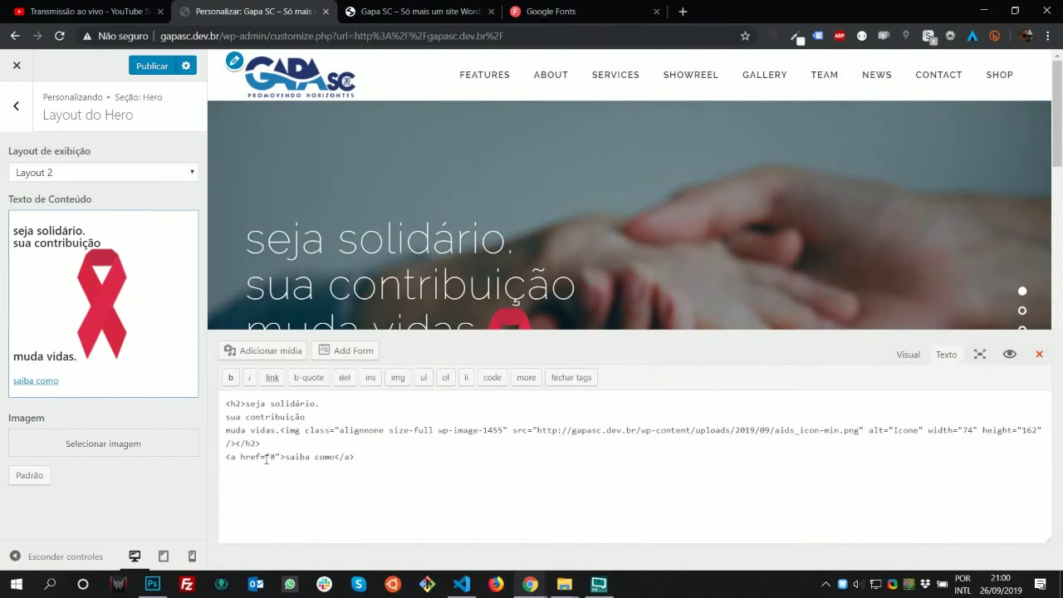
{"action": "left_click", "coordinate": [234, 456]}
{"action": "type", "text": "cla"}
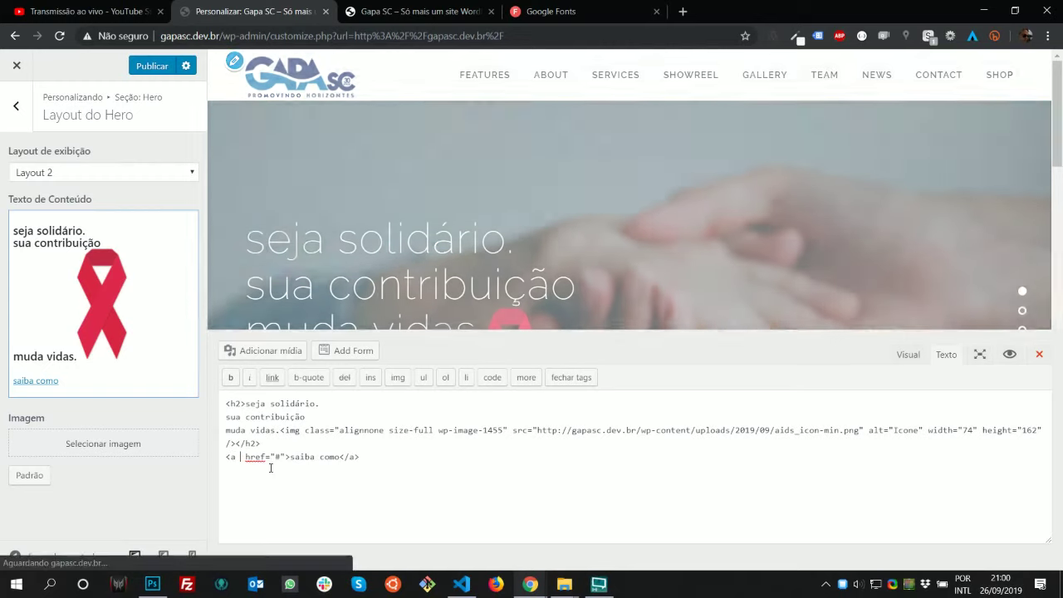
{"action": "type", "text": "ss=\"\""}
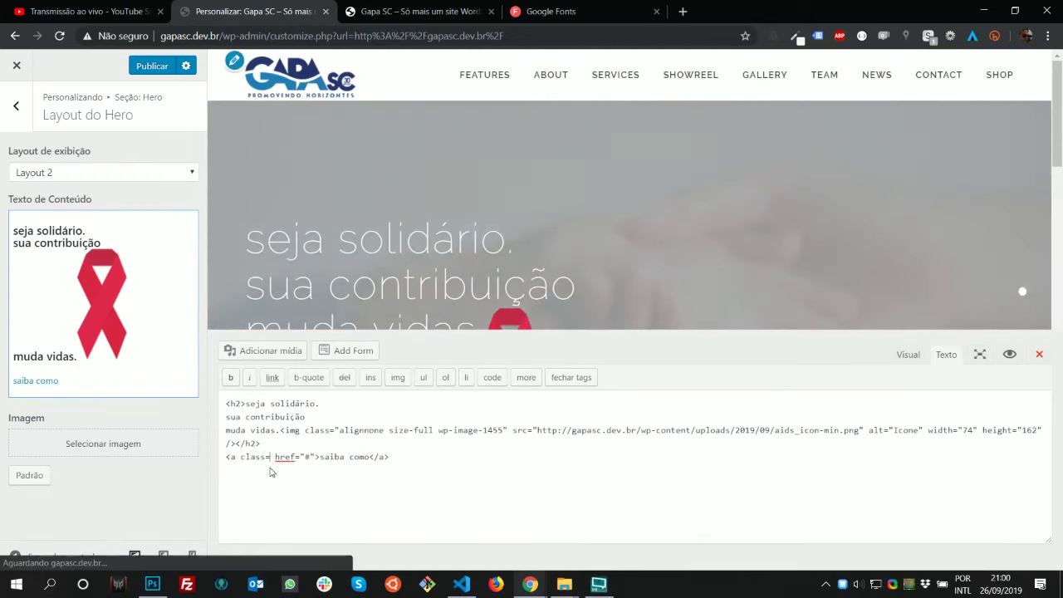
{"action": "key", "text": "Left"}
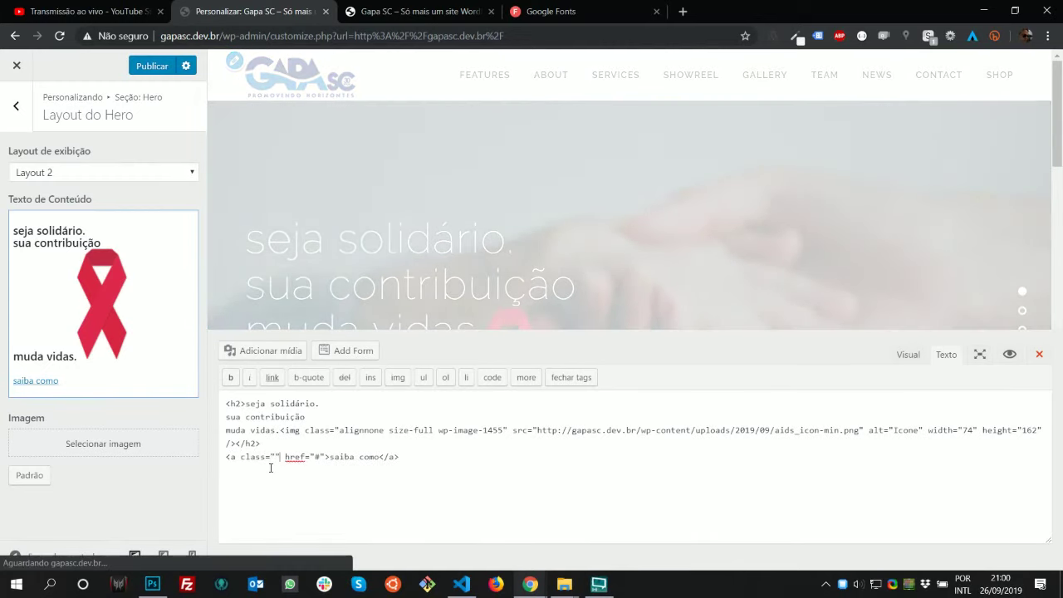
{"action": "type", "text": "btn"}
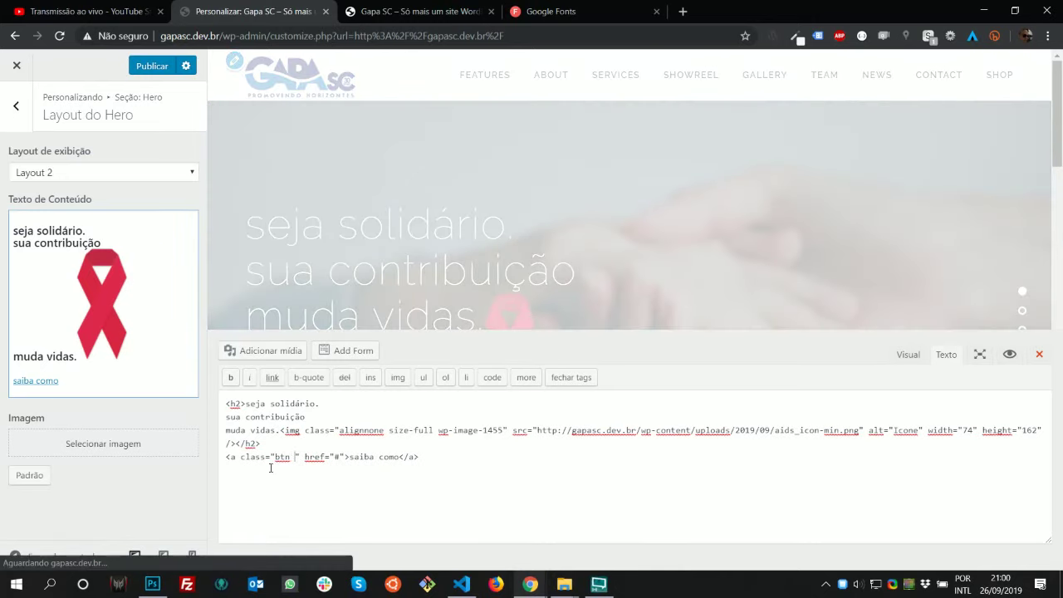
{"action": "type", "text": " b"}
{"action": "type", "text": "tn-"}
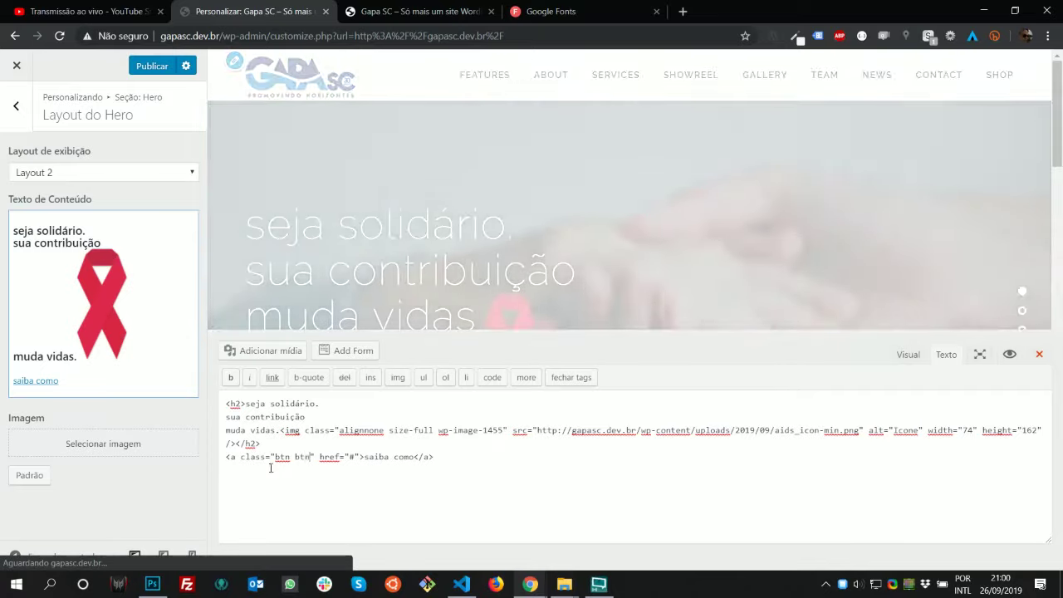
{"action": "key", "text": "alt+Tab"}
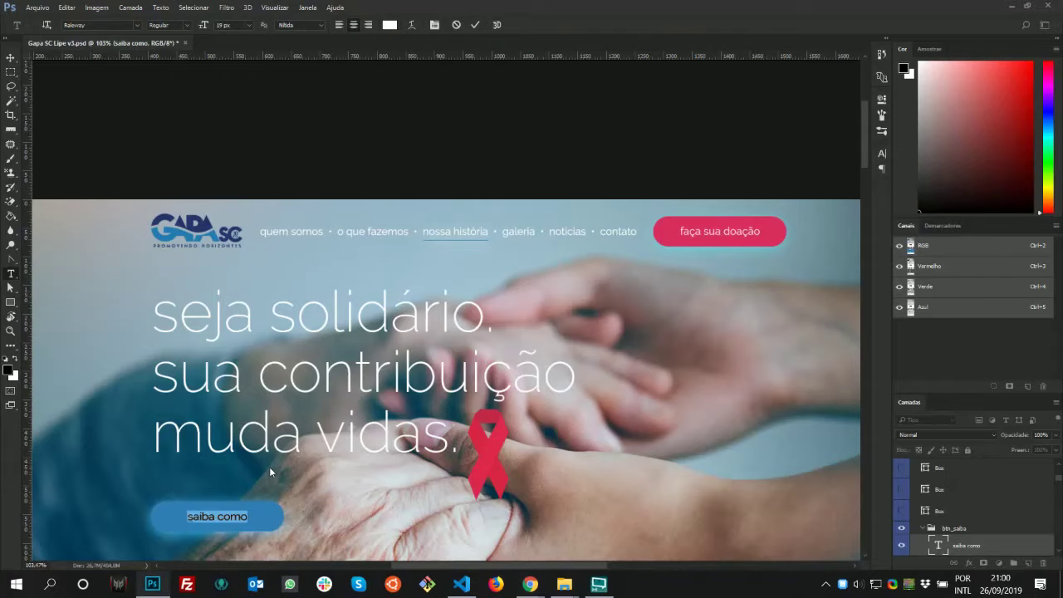
{"action": "key", "text": "alt+Tab"}
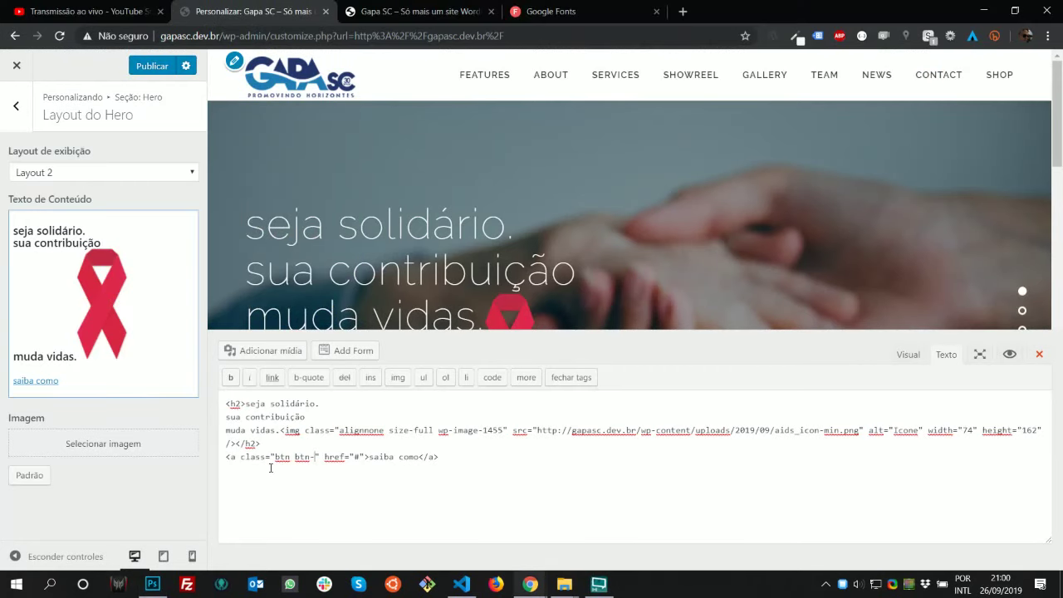
{"action": "type", "text": "azul"}
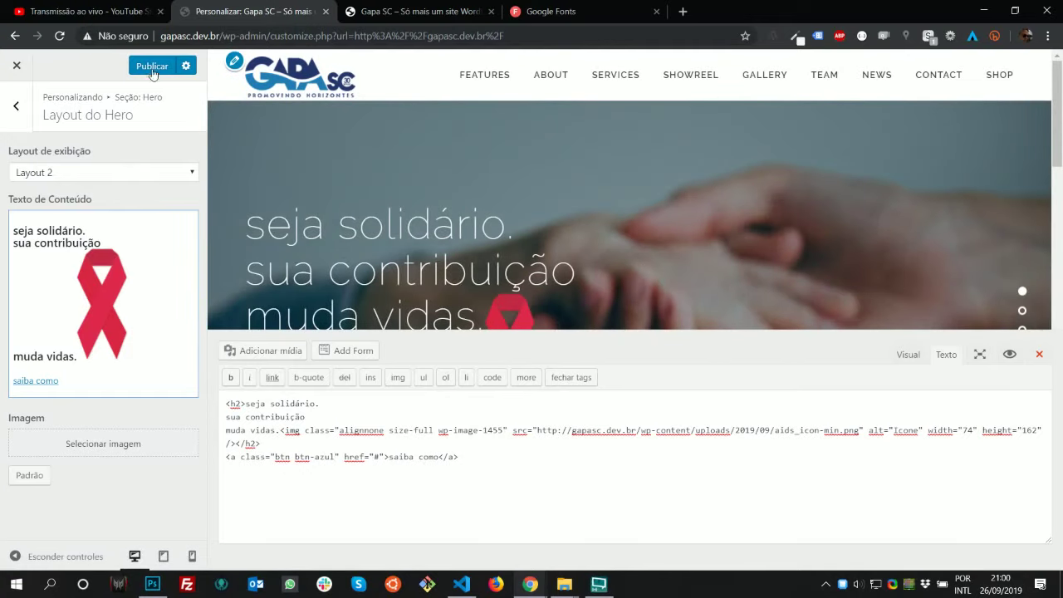
Publish the Customizer changes, reload the Gapa SC site and close the developer tools to view the hero's new link
{"action": "left_click", "coordinate": [152, 66]}
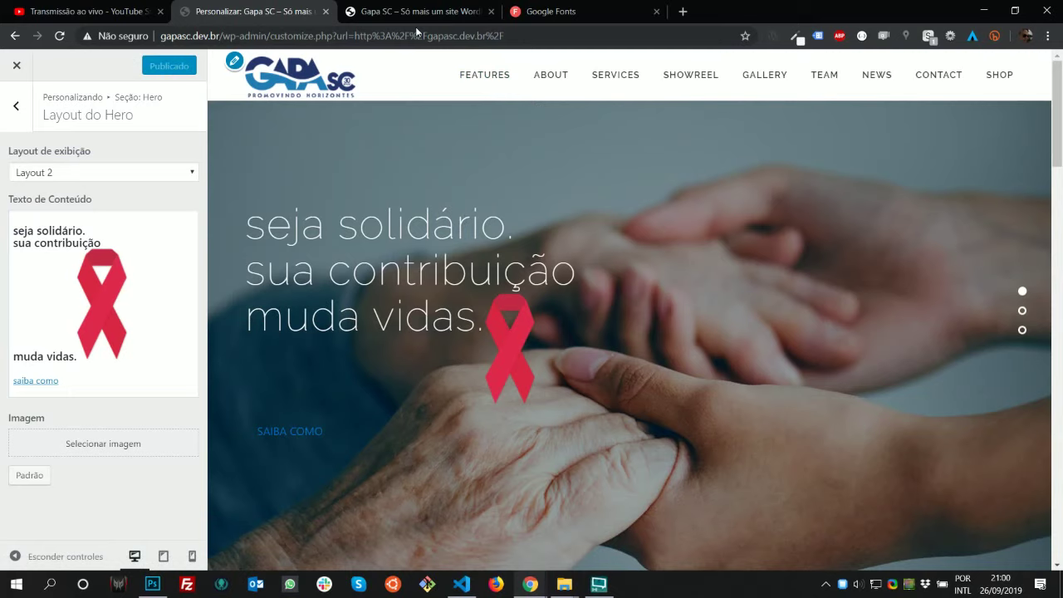
{"action": "left_click", "coordinate": [416, 15]}
{"action": "key", "text": "F5"}
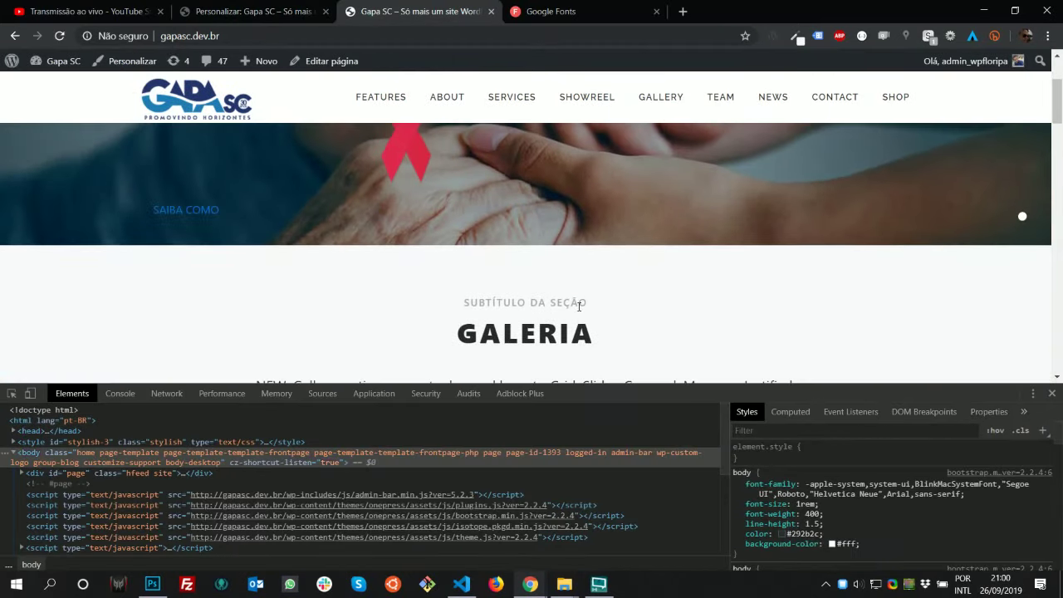
{"action": "scroll", "coordinate": [579, 305], "scroll_direction": "up", "scroll_amount": 3}
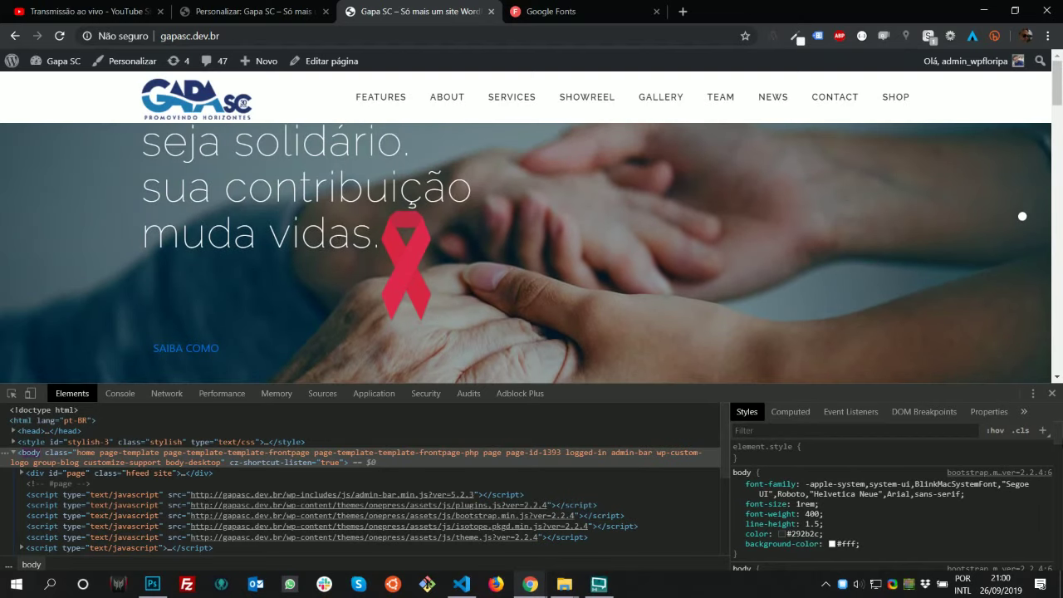
{"action": "left_click", "coordinate": [1051, 394]}
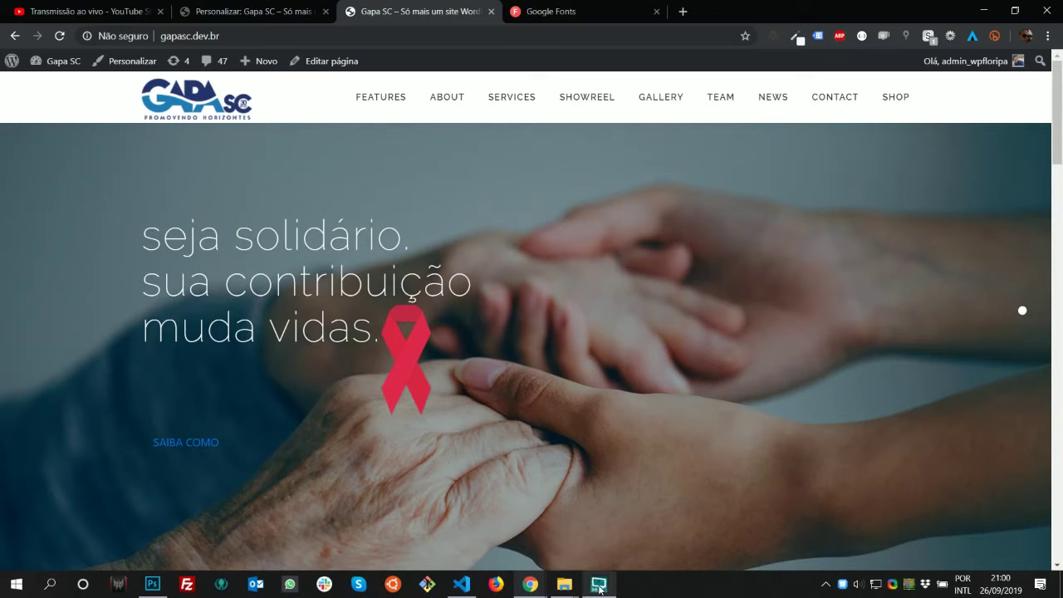
In the Photoshop mockup, sample the "saiba como" button's blue fill, 2f7db3, and select its hex code
{"action": "left_click", "coordinate": [152, 584]}
{"action": "scroll", "coordinate": [287, 429], "scroll_direction": "down", "scroll_amount": 1}
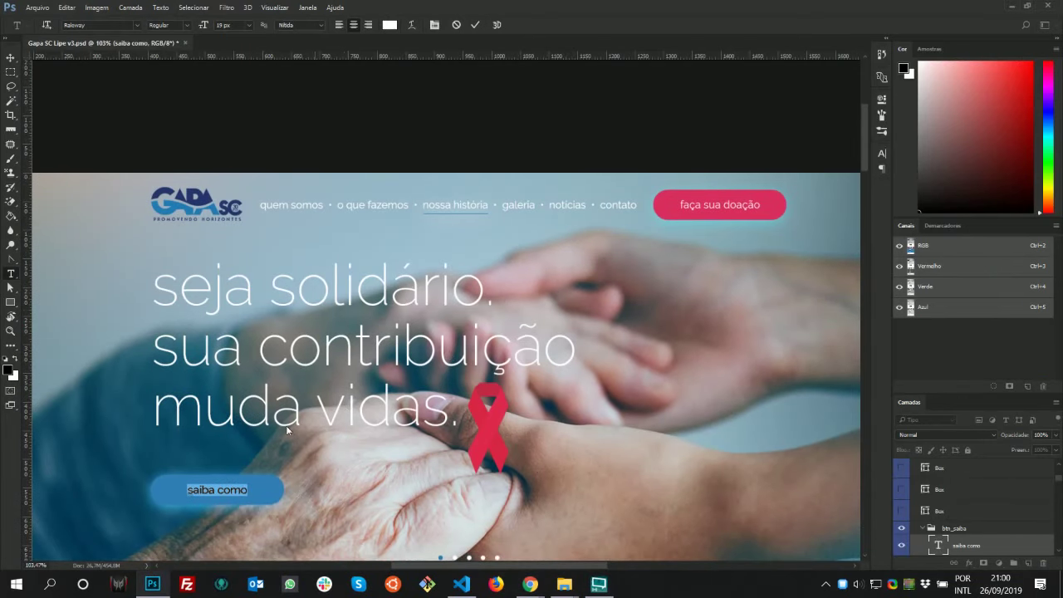
{"action": "scroll", "coordinate": [266, 493], "scroll_direction": "up", "scroll_amount": 5}
{"action": "key", "text": "Escape"}
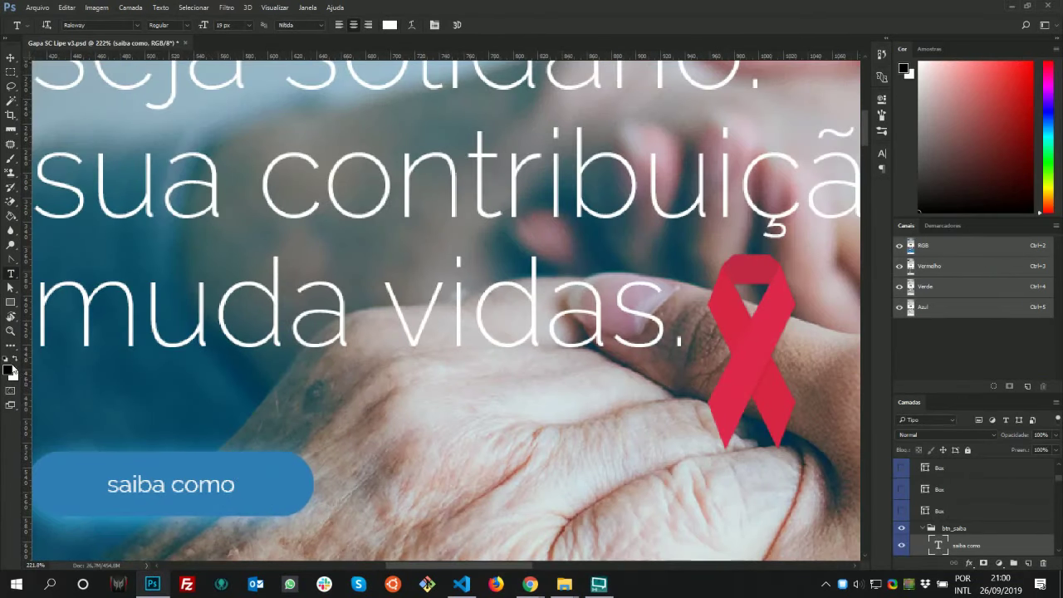
{"action": "left_click", "coordinate": [9, 372]}
{"action": "left_click", "coordinate": [254, 497]}
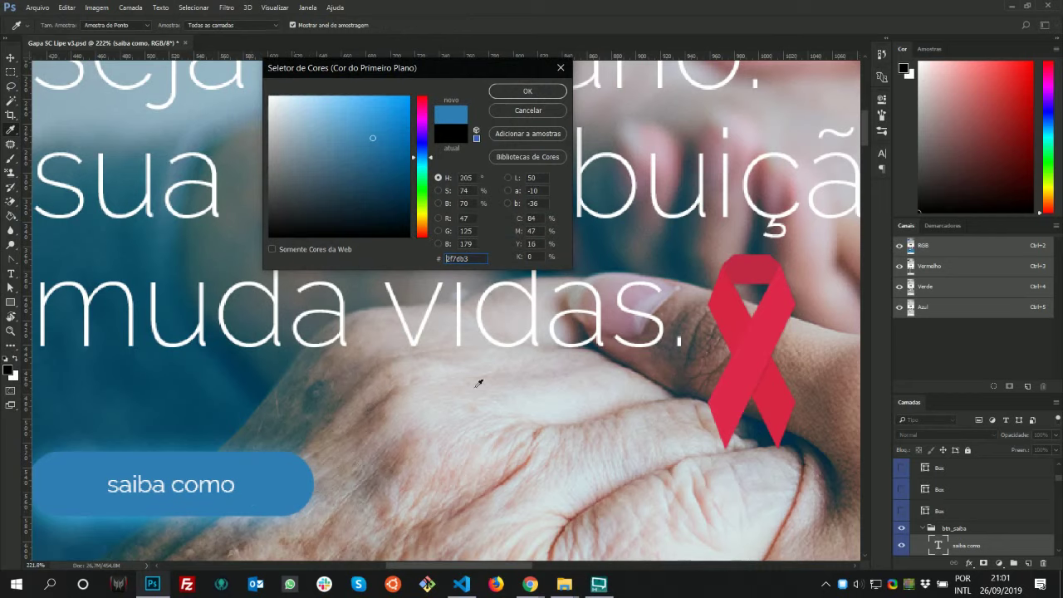
{"action": "double_click", "coordinate": [475, 259]}
Switch to style.css in Visual Studio Code and add the comment /* Botões */ a few lines below the .hero__content h2 img rule
{"action": "key", "text": "alt+Tab"}
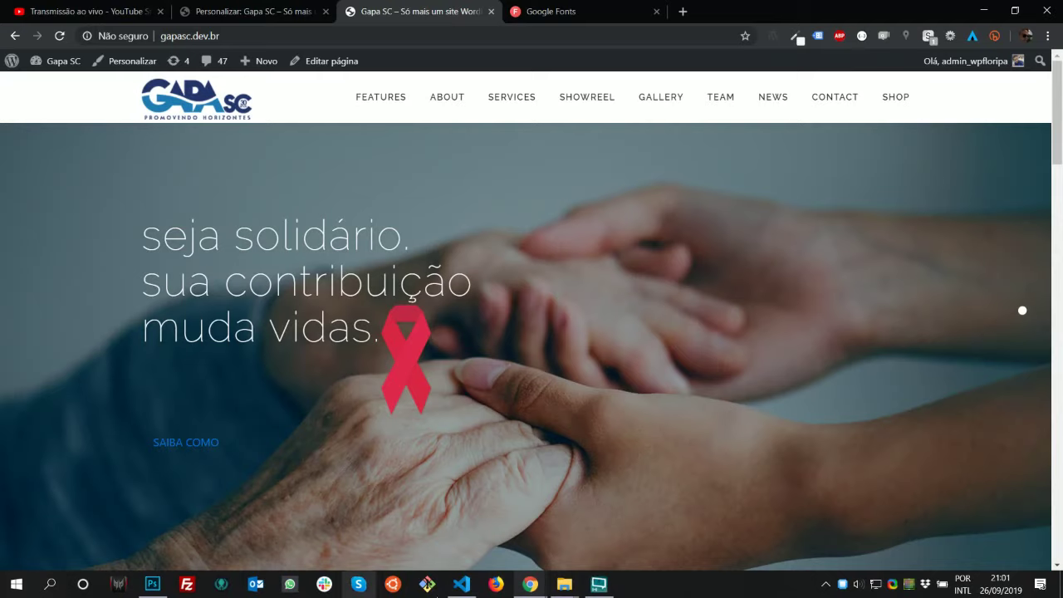
{"action": "left_click", "coordinate": [470, 595]}
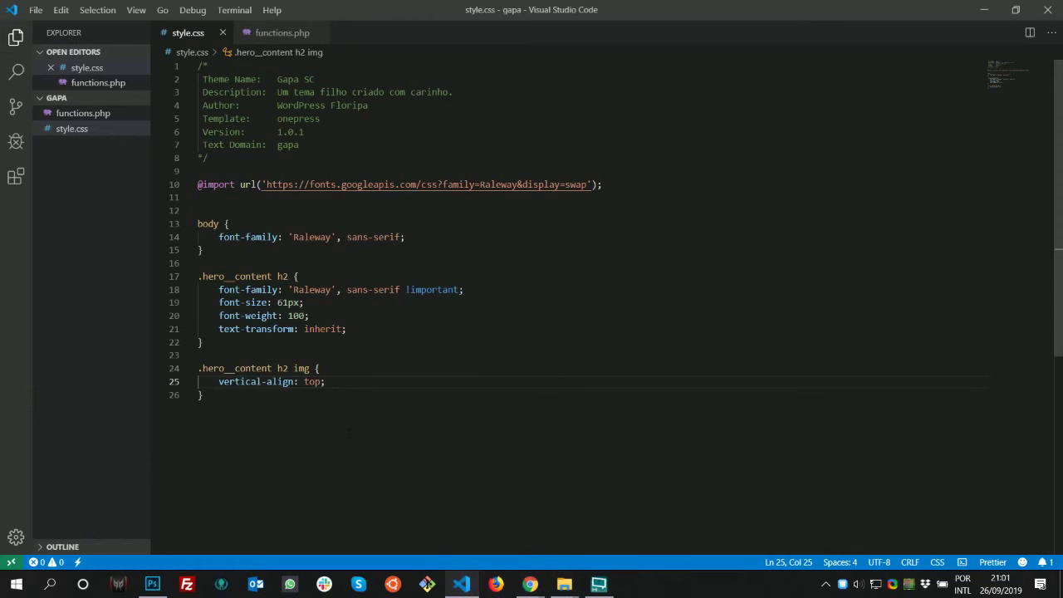
{"action": "left_click", "coordinate": [311, 431]}
{"action": "key", "text": "Return"}
{"action": "key", "text": "Return"}
{"action": "key", "text": "Return"}
{"action": "key", "text": "Return"}
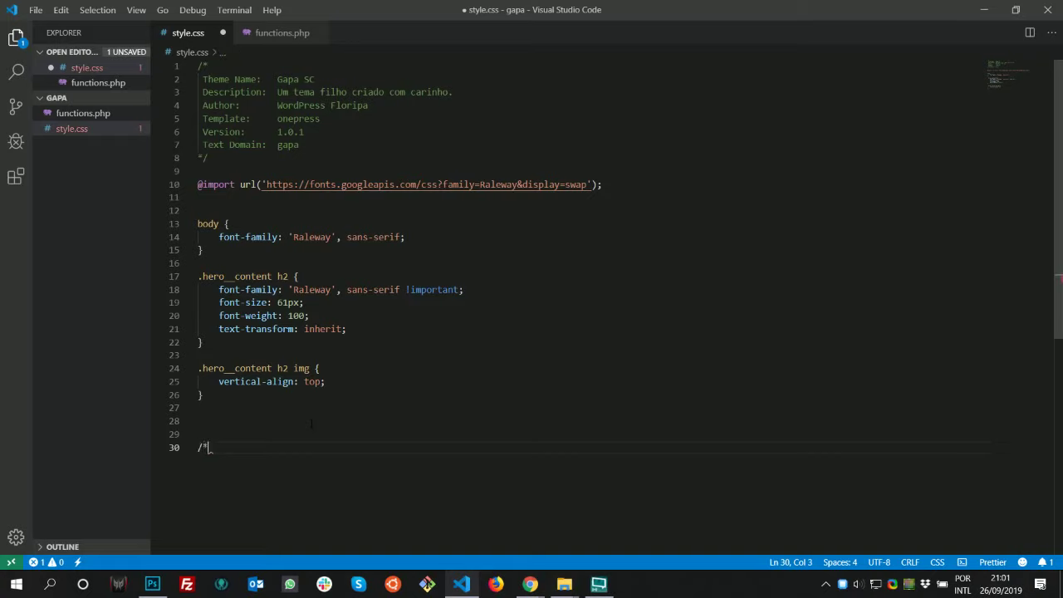
{"action": "type", "text": "/* */"}
{"action": "type", "text": "Bot"}
{"action": "type", "text": "oes"}
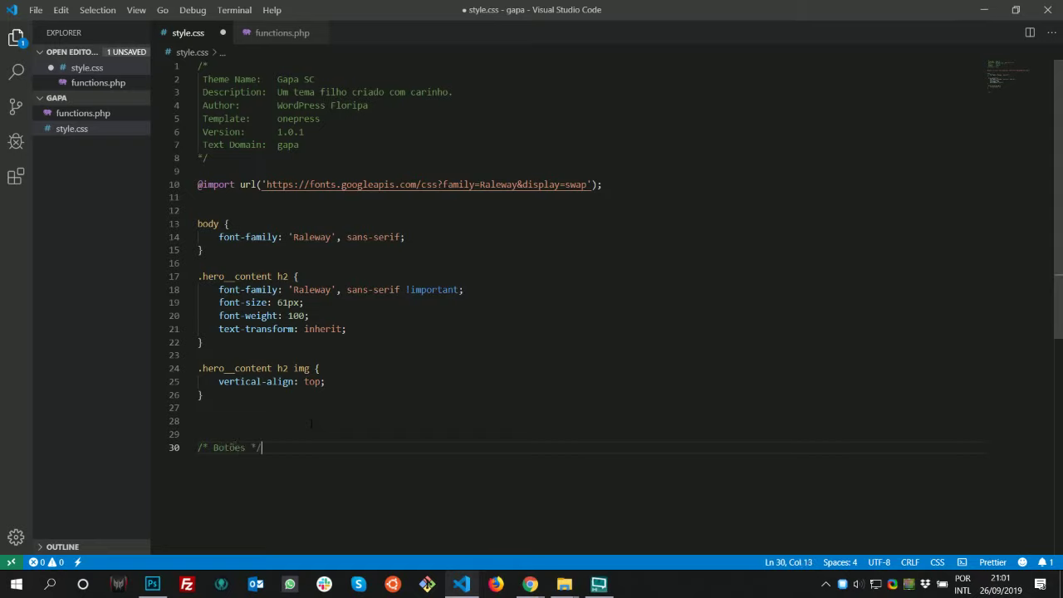
Add an empty .btn rule below the Botões comment in style.css
{"action": "key", "text": "Return"}
{"action": "key", "text": "Return"}
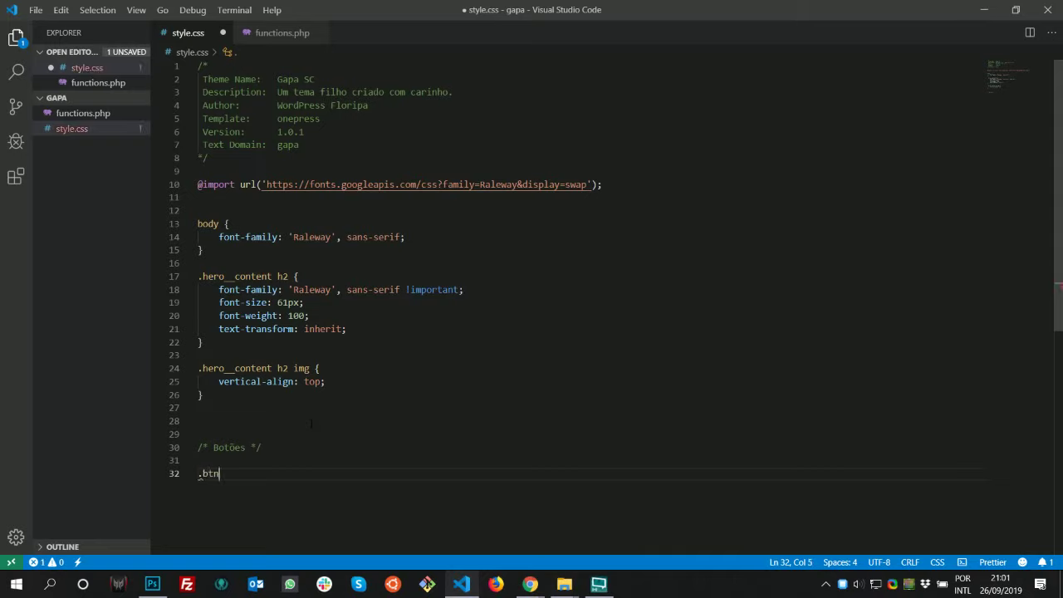
{"action": "type", "text": ".btn {"}
{"action": "key", "text": "BackSpace"}
{"action": "key", "text": "BackSpace"}
{"action": "type", "text": "{"}
{"action": "key", "text": "Return"}
{"action": "key", "text": "Down"}
{"action": "key", "text": "Return"}
{"action": "key", "text": "Return"}
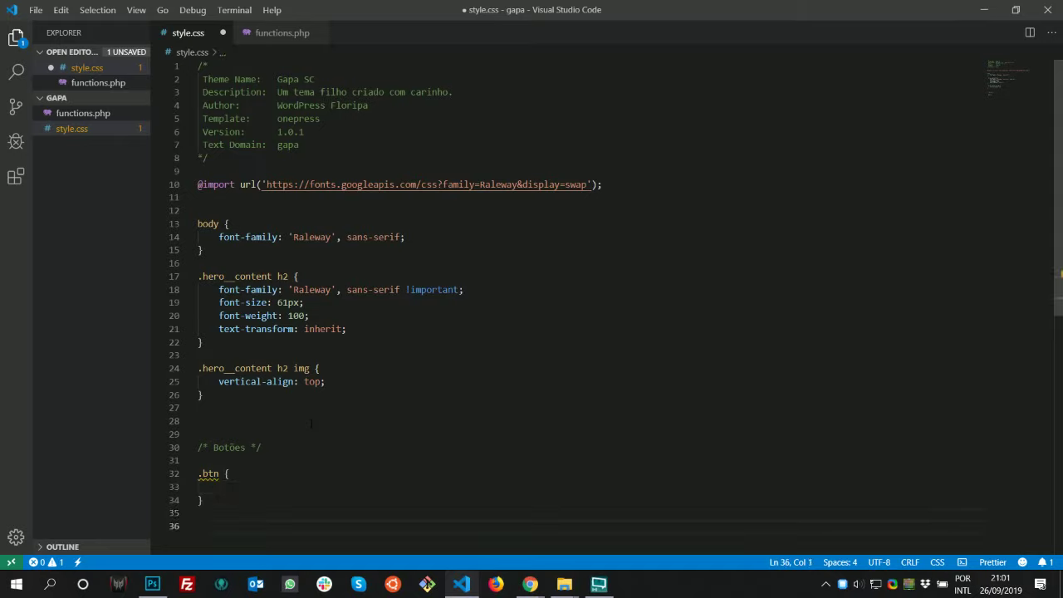
Write the .btn-azul selector below the .btn rule, save style.css and return to the Gapa SC site
{"action": "type", "text": ".btn-azul"}
{"action": "key", "text": "ctrl+s"}
{"action": "key", "text": "alt+Tab"}
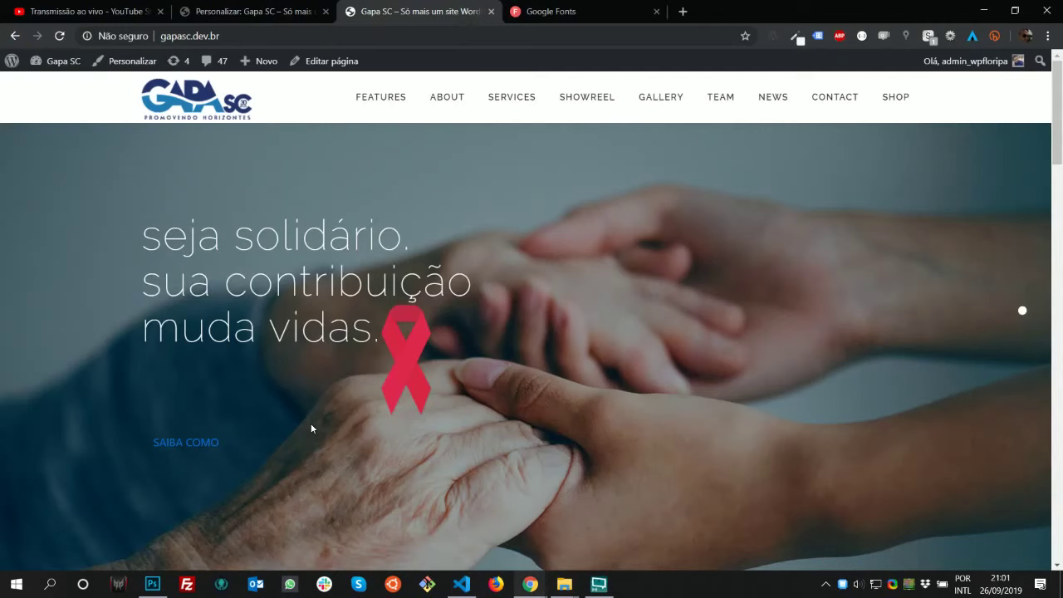
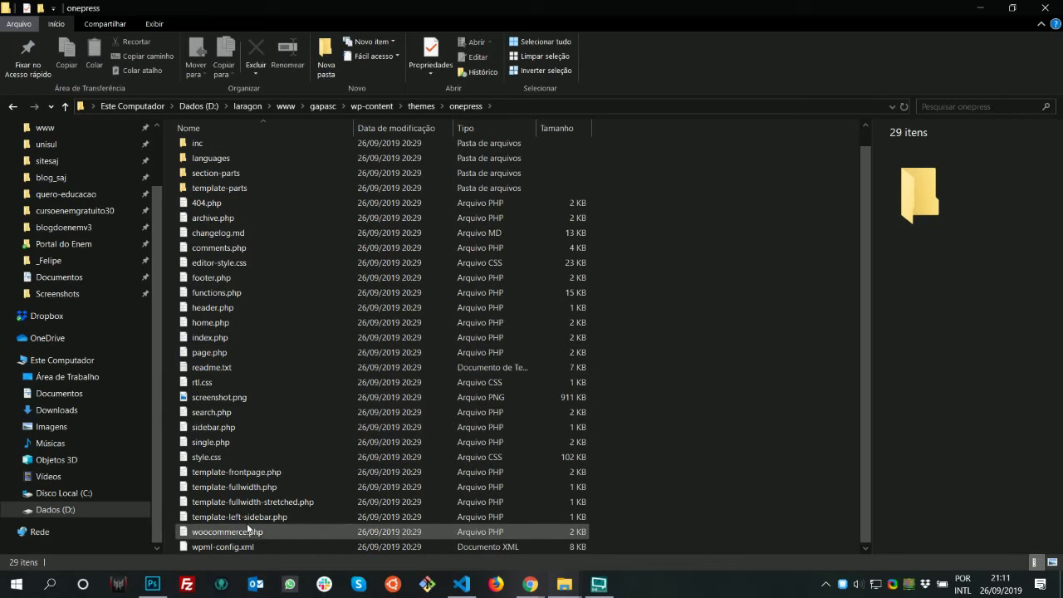
Select template-frontpage.php in the onepress theme folder and open the gapa child theme folder
{"action": "left_click", "coordinate": [278, 473]}
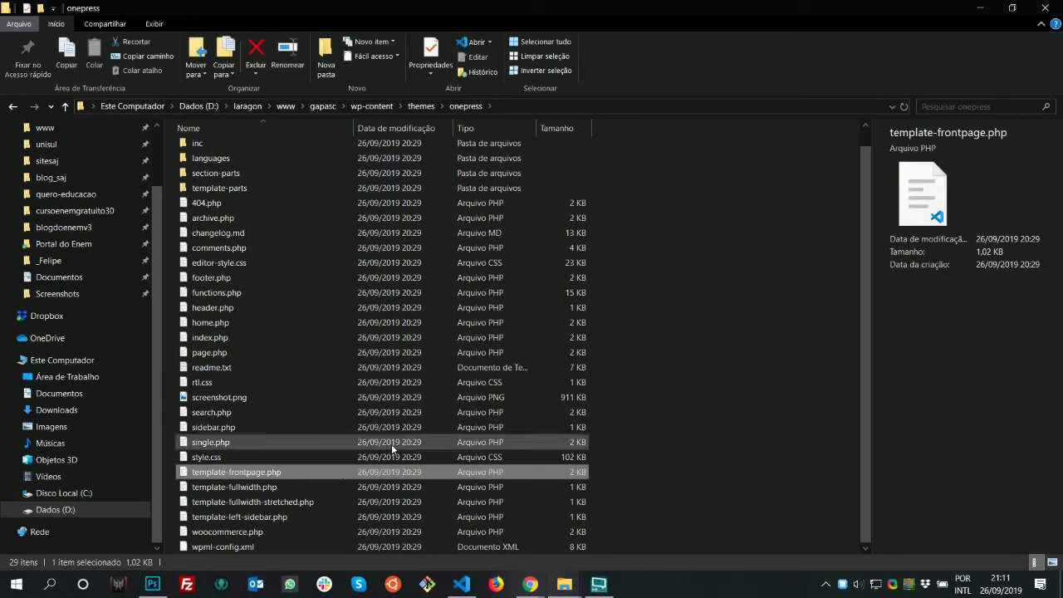
{"action": "left_click", "coordinate": [13, 106]}
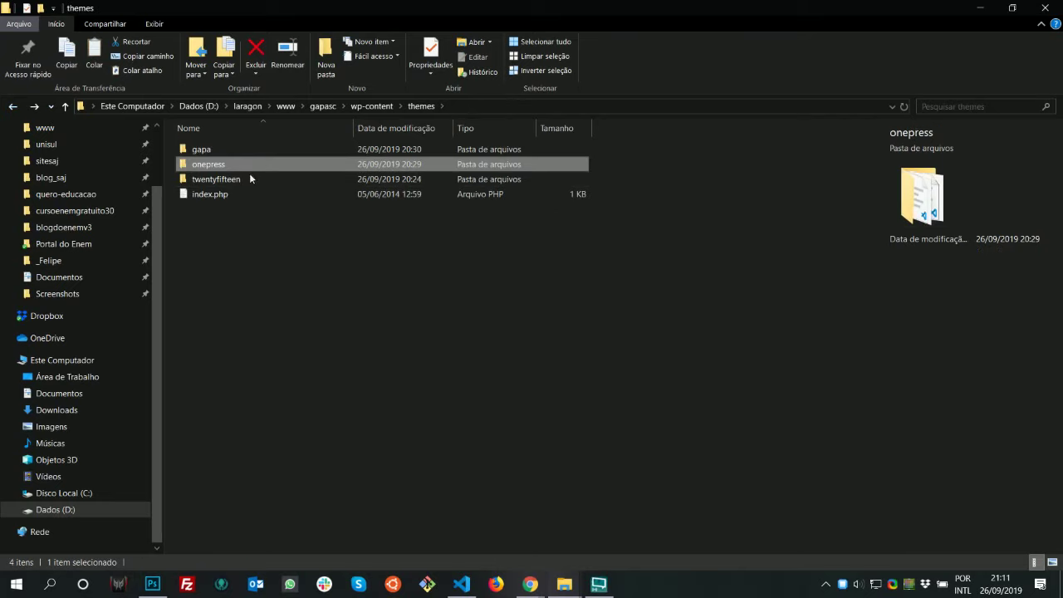
{"action": "double_click", "coordinate": [252, 150]}
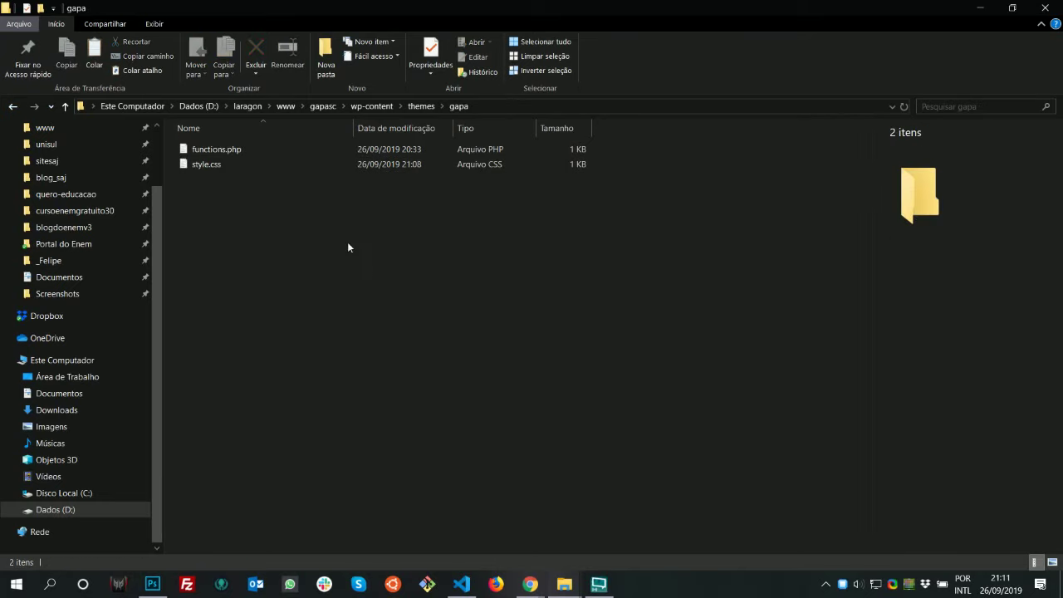
Paste template-frontpage.php into the gapa theme folder and open the copy in Visual Studio Code
{"action": "key", "text": "ctrl+v"}
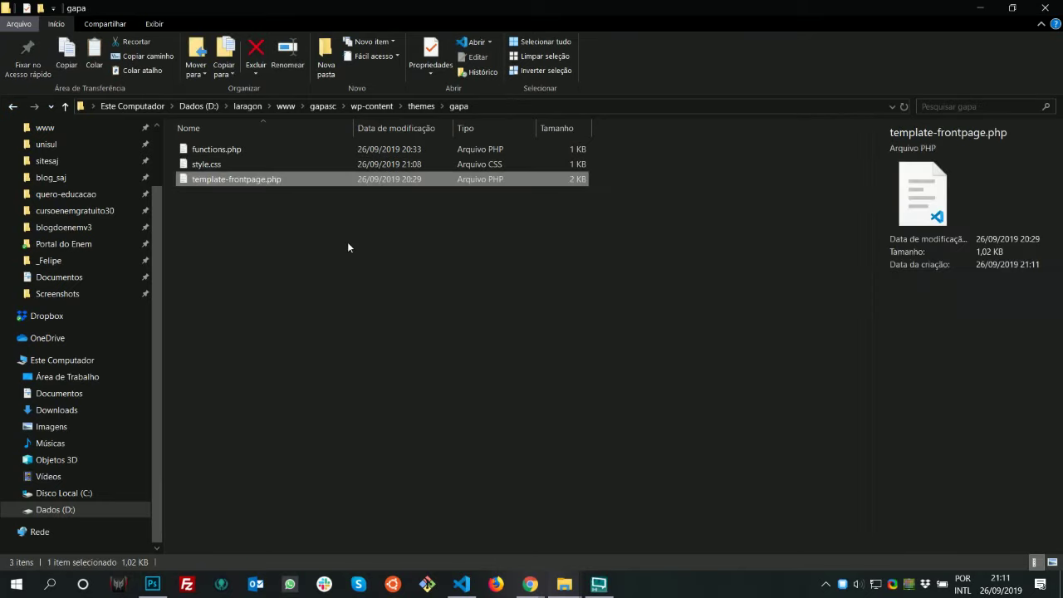
{"action": "double_click", "coordinate": [237, 180]}
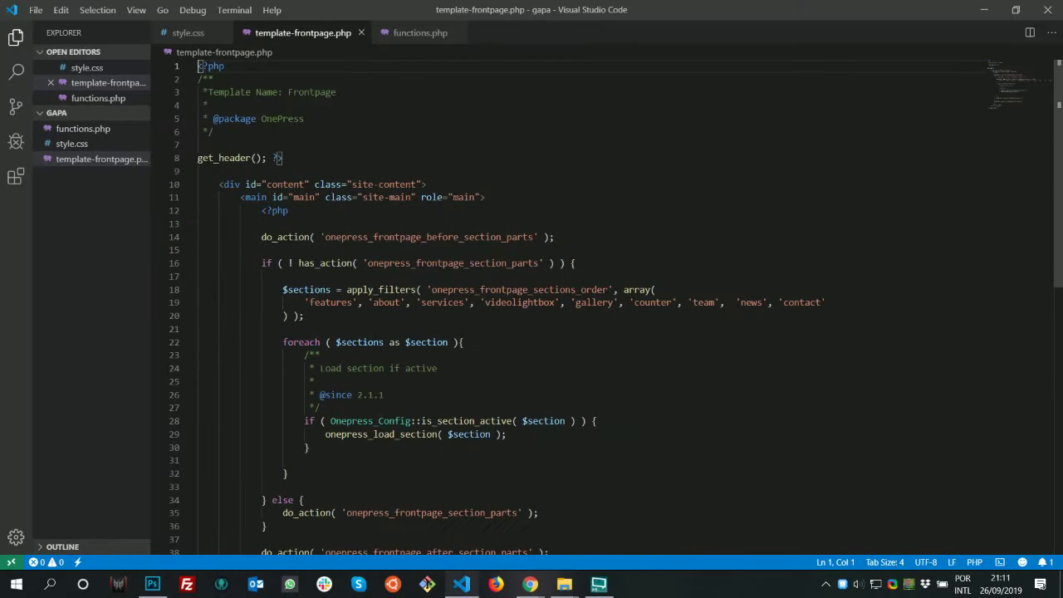
{"action": "scroll", "coordinate": [616, 308], "scroll_direction": "down", "scroll_amount": 5}
{"action": "scroll", "coordinate": [616, 307], "scroll_direction": "up", "scroll_amount": 5}
Add the line echo "teste"; between the $sections array and the foreach loop, and save template-frontpage.php
{"action": "left_click", "coordinate": [305, 316]}
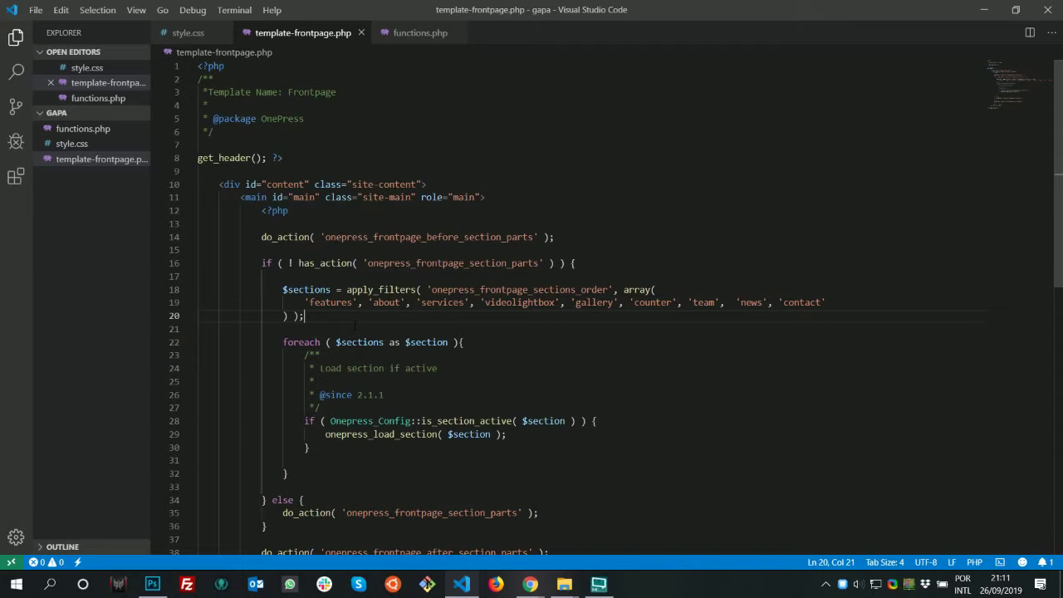
{"action": "key", "text": "Return"}
{"action": "key", "text": "Return"}
{"action": "type", "text": "echo"}
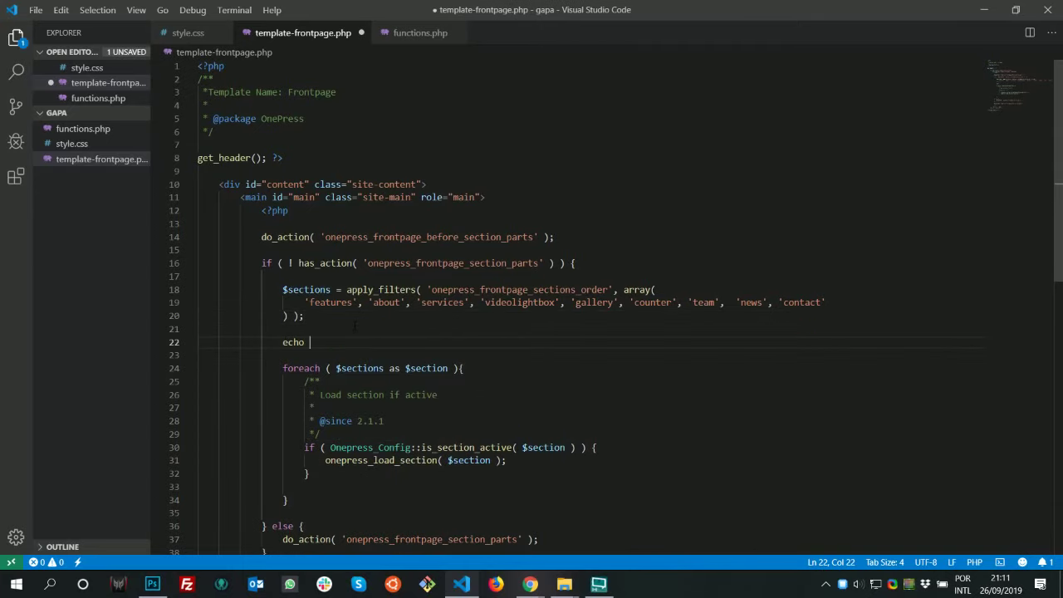
{"action": "type", "text": " \""}
{"action": "key", "text": "Down"}
{"action": "left_click", "coordinate": [314, 341]}
{"action": "type", "text": "teste"}
{"action": "key", "text": "End"}
{"action": "key", "text": "ctrl+s"}
Switch to the Gapa SC front page in Chrome and check for the test text between the hero and the gallery
{"action": "key", "text": "alt+Tab"}
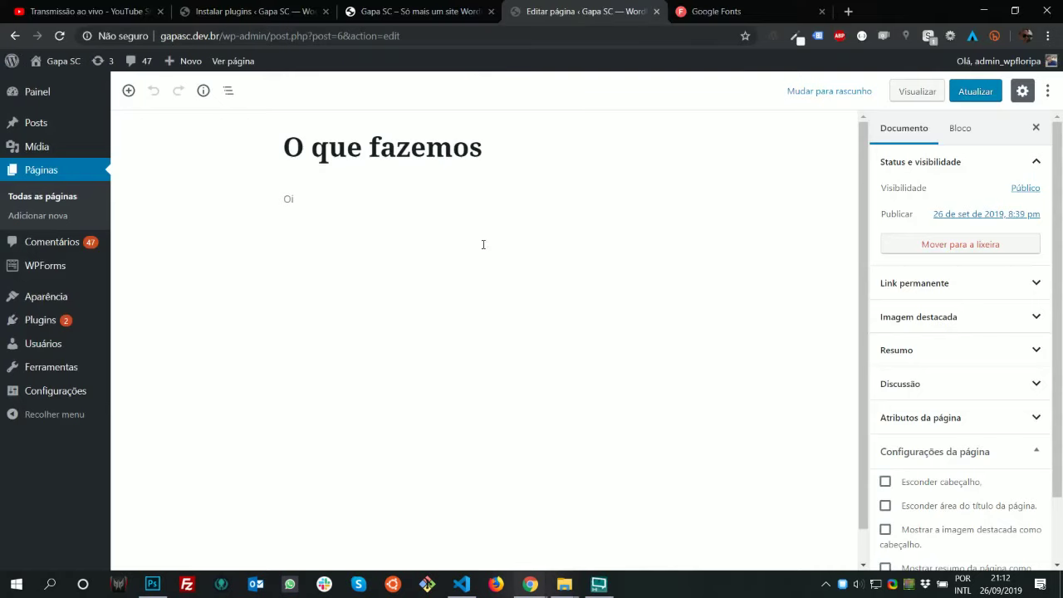
{"action": "left_click", "coordinate": [370, 12]}
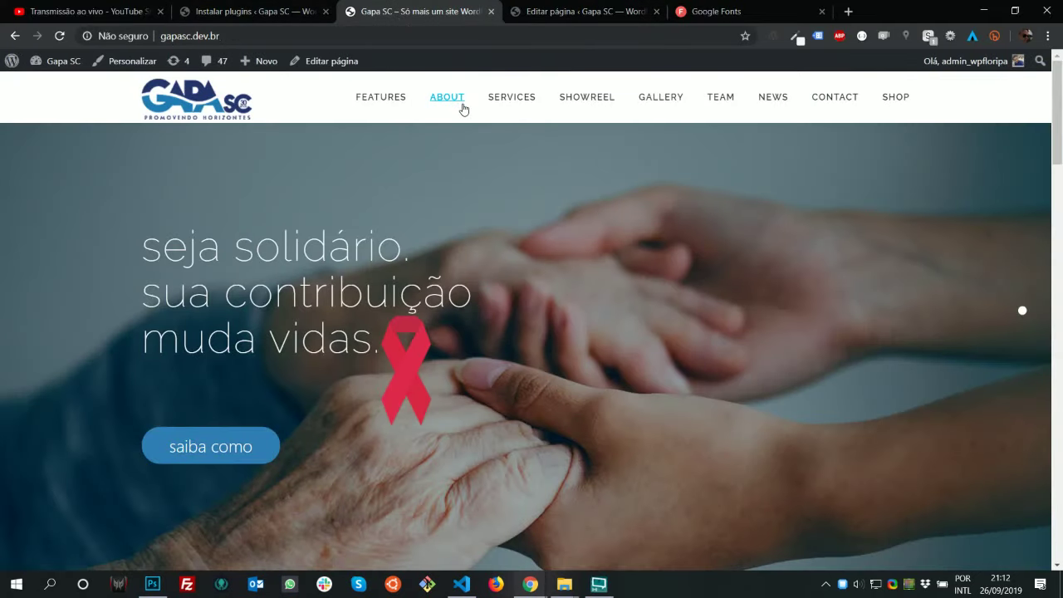
{"action": "scroll", "coordinate": [497, 198], "scroll_direction": "down", "scroll_amount": 4}
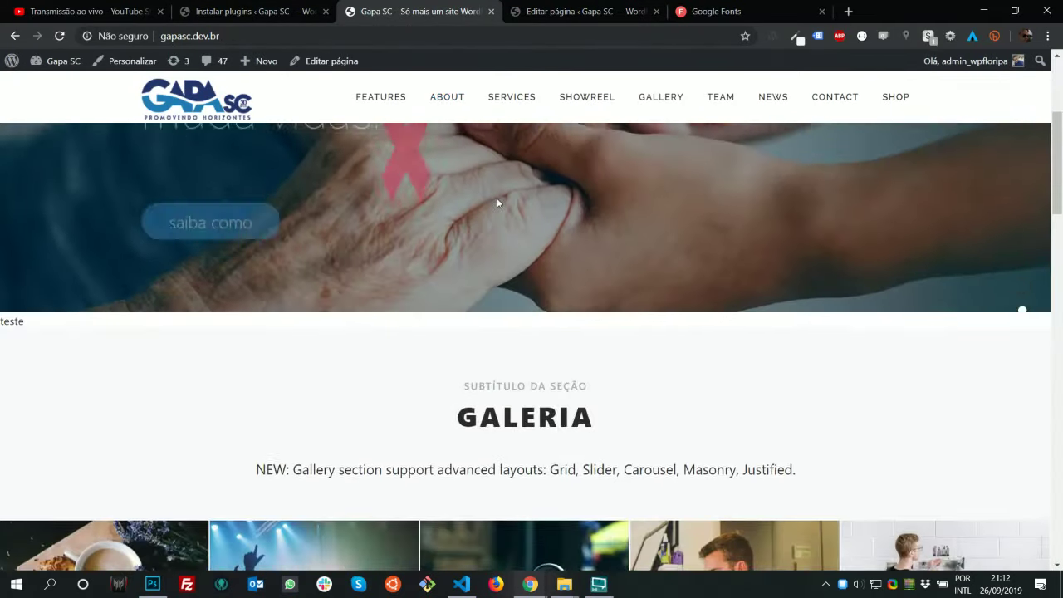
{"action": "scroll", "coordinate": [497, 198], "scroll_direction": "down", "scroll_amount": 1}
{"action": "left_click_drag", "start_coordinate": [41, 259], "coordinate": [1, 259]}
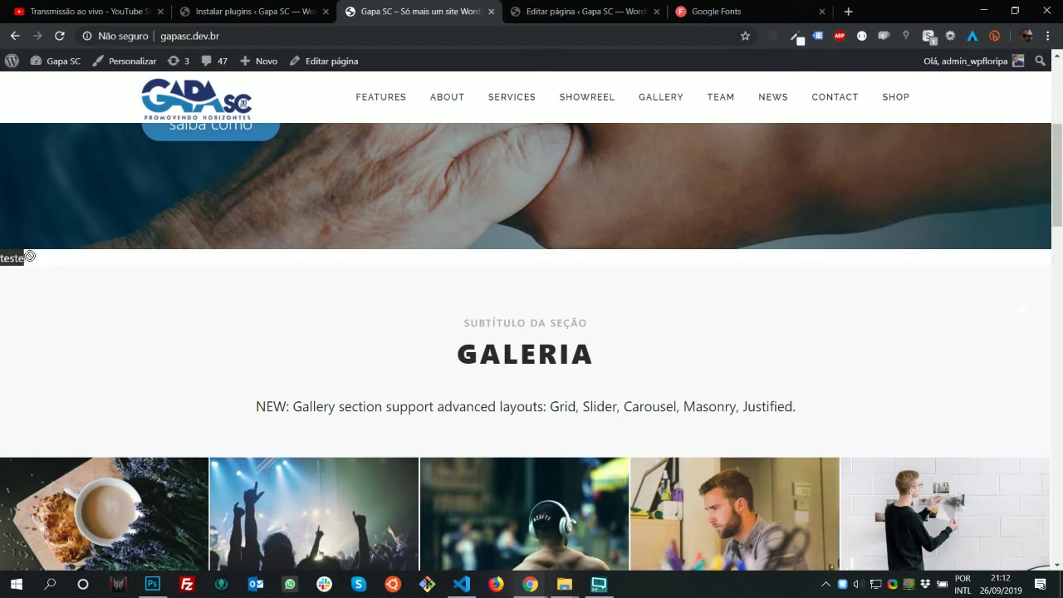
Return to template-frontpage.php in Visual Studio Code and delete the echo "teste"; line
{"action": "key", "text": "alt+Tab"}
{"action": "key", "text": "alt+Tab"}
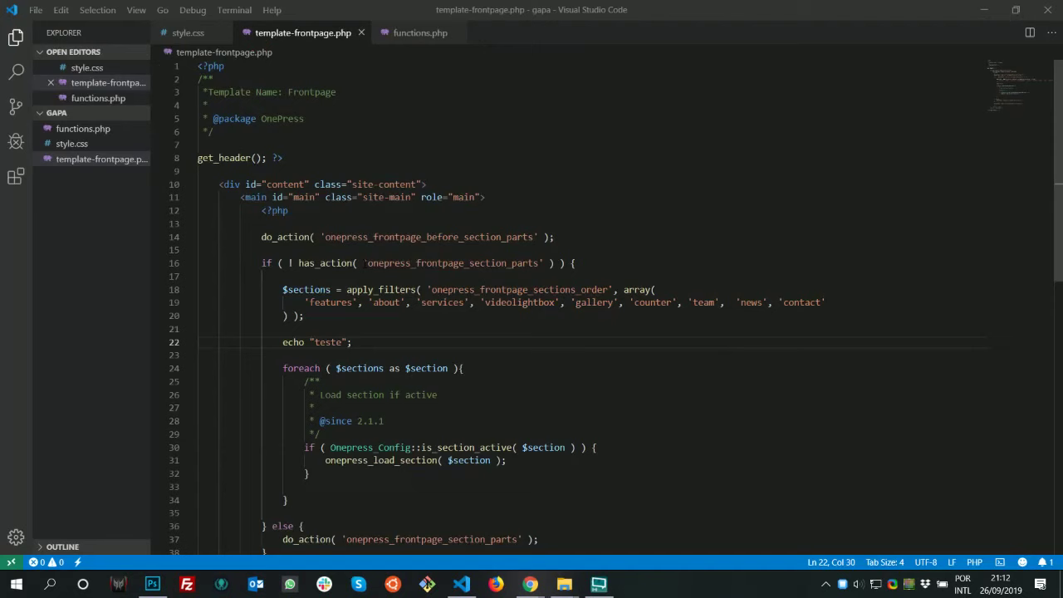
{"action": "left_click", "coordinate": [174, 342]}
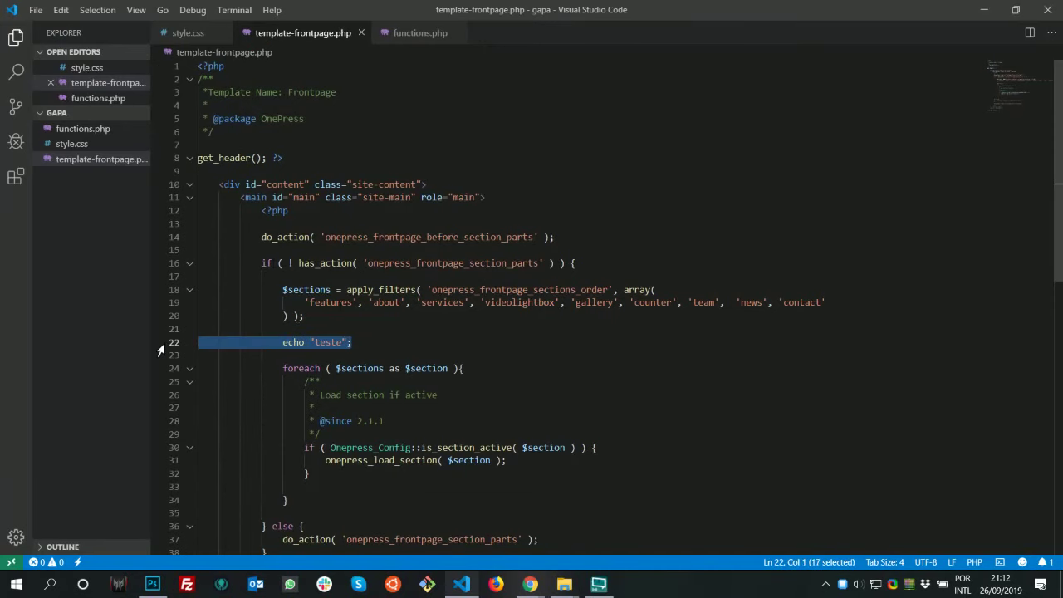
{"action": "key", "text": "BackSpace"}
{"action": "key", "text": "BackSpace"}
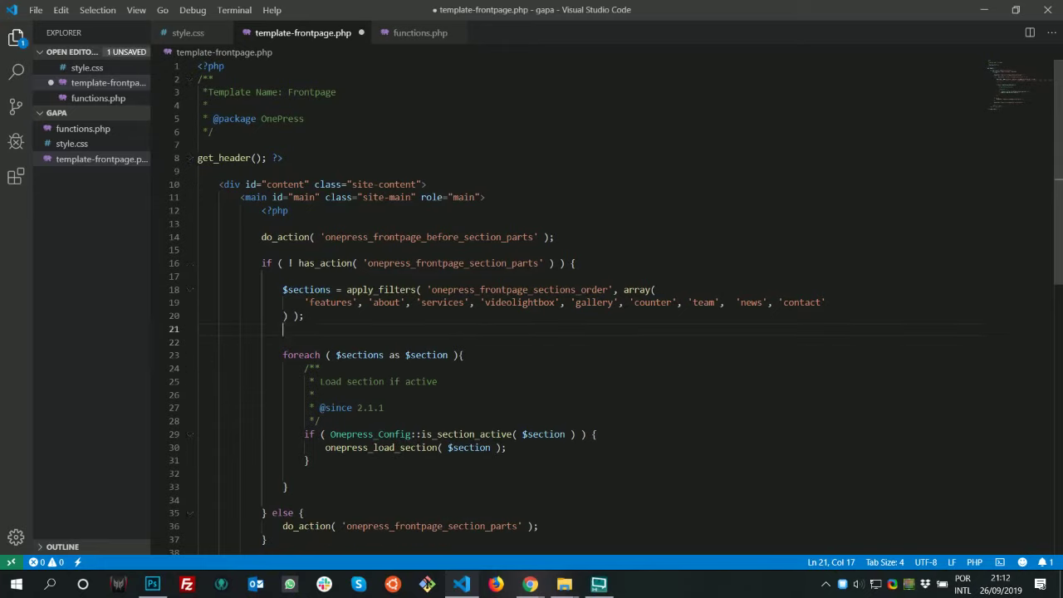
Examine the section names in the $sections array and the onepress_frontpage hooks above it
{"action": "left_click_drag", "start_coordinate": [308, 302], "coordinate": [829, 302]}
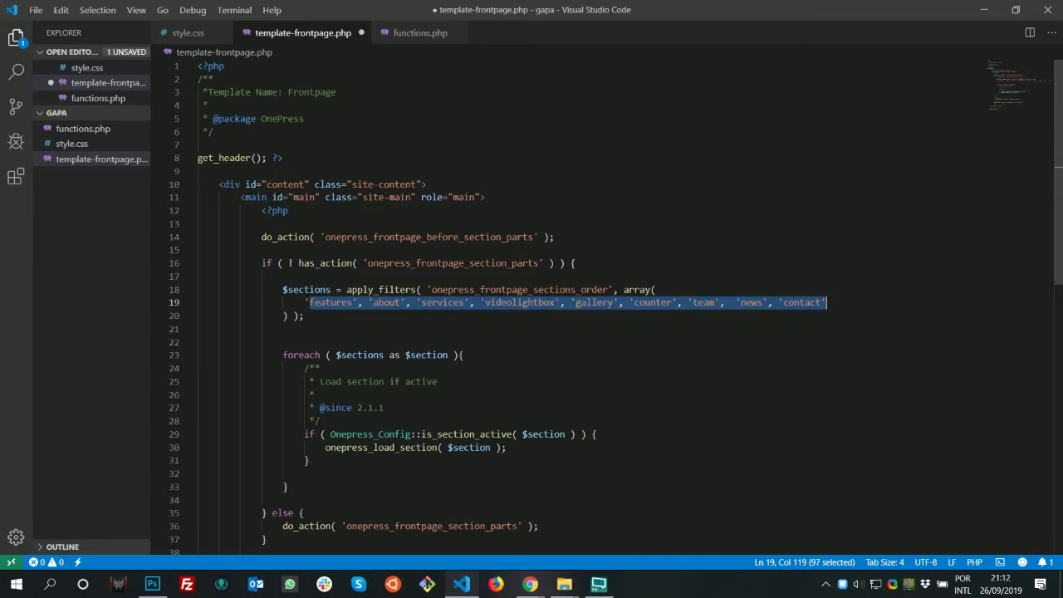
{"action": "left_click", "coordinate": [305, 316]}
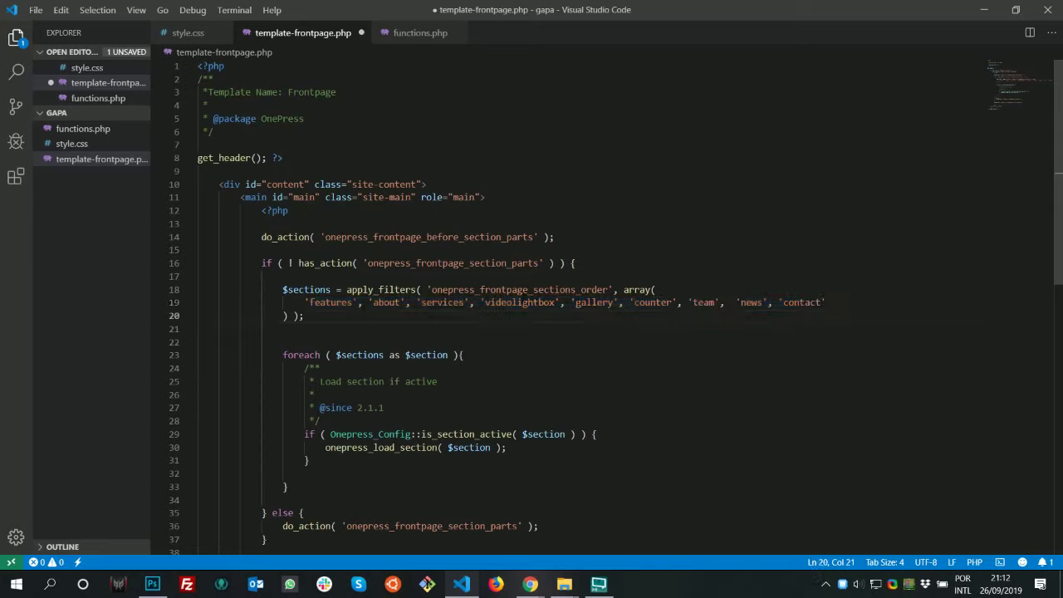
{"action": "left_click_drag", "start_coordinate": [534, 289], "coordinate": [647, 303]}
{"action": "left_click_drag", "start_coordinate": [501, 262], "coordinate": [517, 262]}
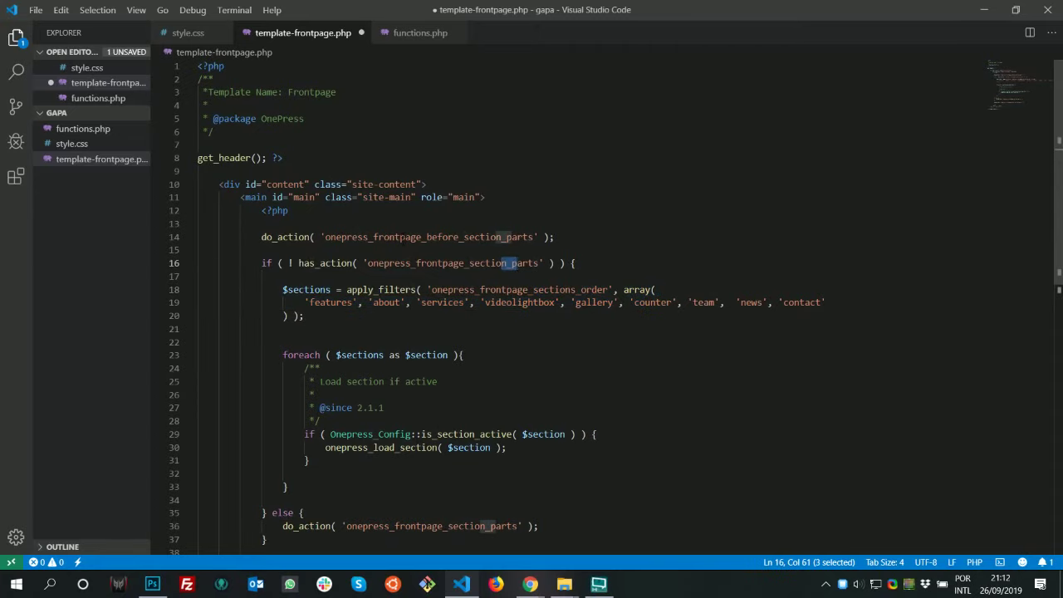
{"action": "left_click", "coordinate": [431, 253]}
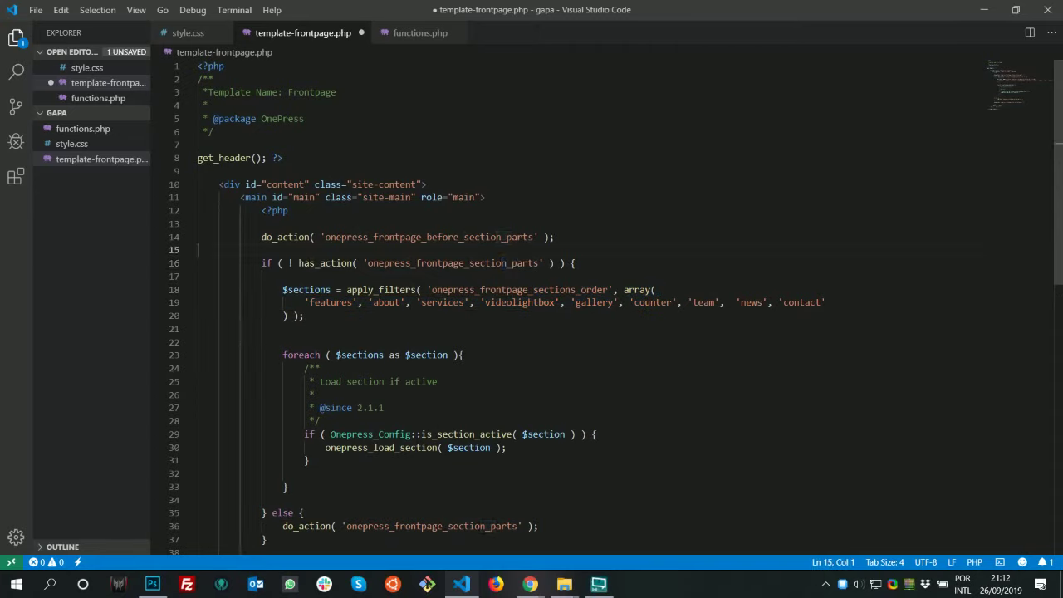
{"action": "left_click_drag", "start_coordinate": [363, 237], "coordinate": [561, 251]}
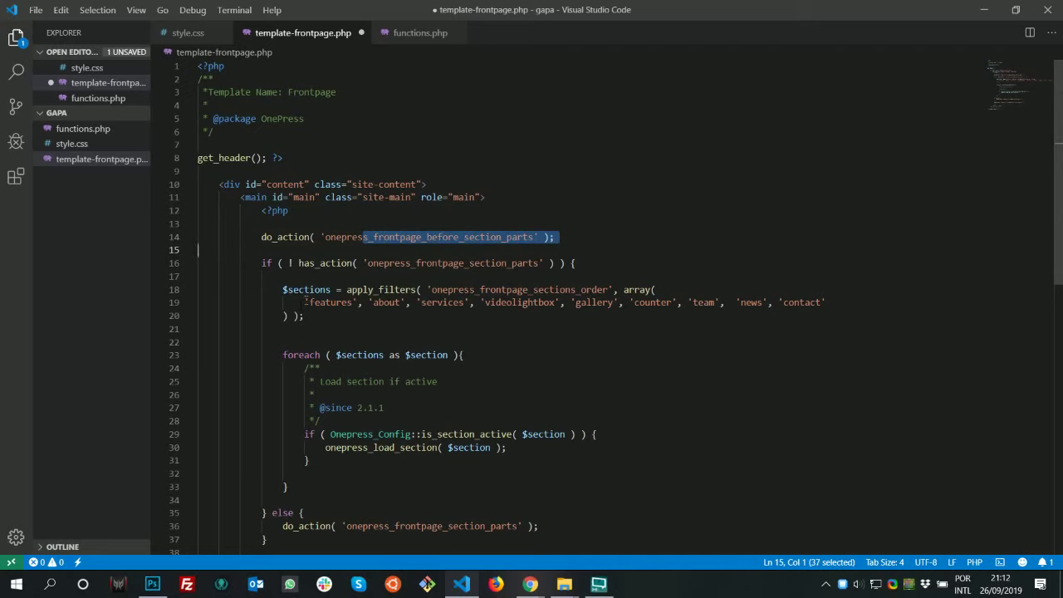
Duplicate the 'features' entry at the start of the $sections array, separated by a comma without a space before it
{"action": "left_click_drag", "start_coordinate": [305, 303], "coordinate": [359, 302]}
{"action": "key", "text": "ctrl+c"}
{"action": "key", "text": "Right"}
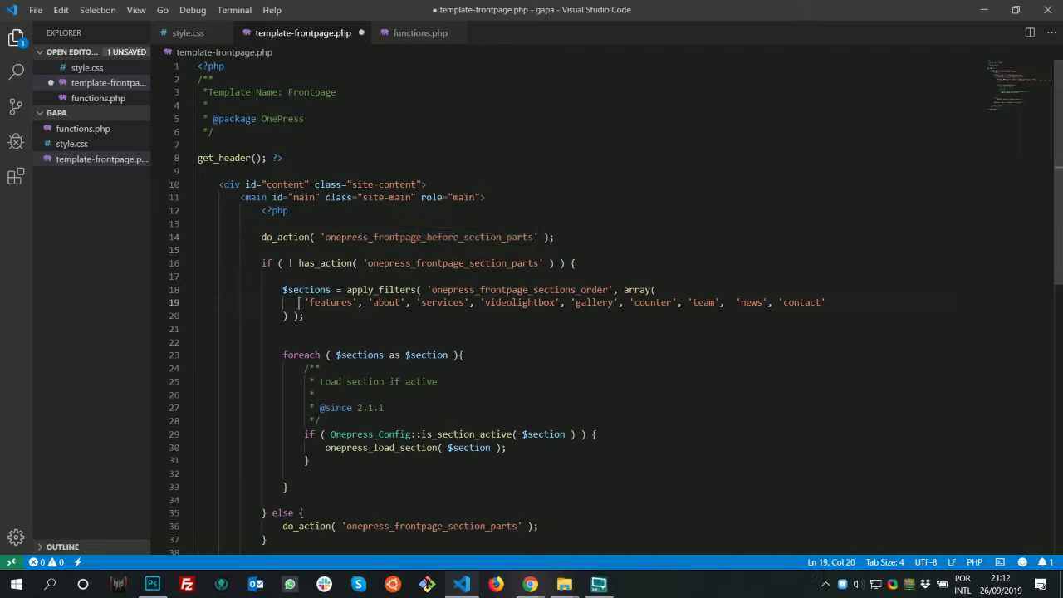
{"action": "key", "text": "ctrl+v"}
{"action": "type", "text": ","}
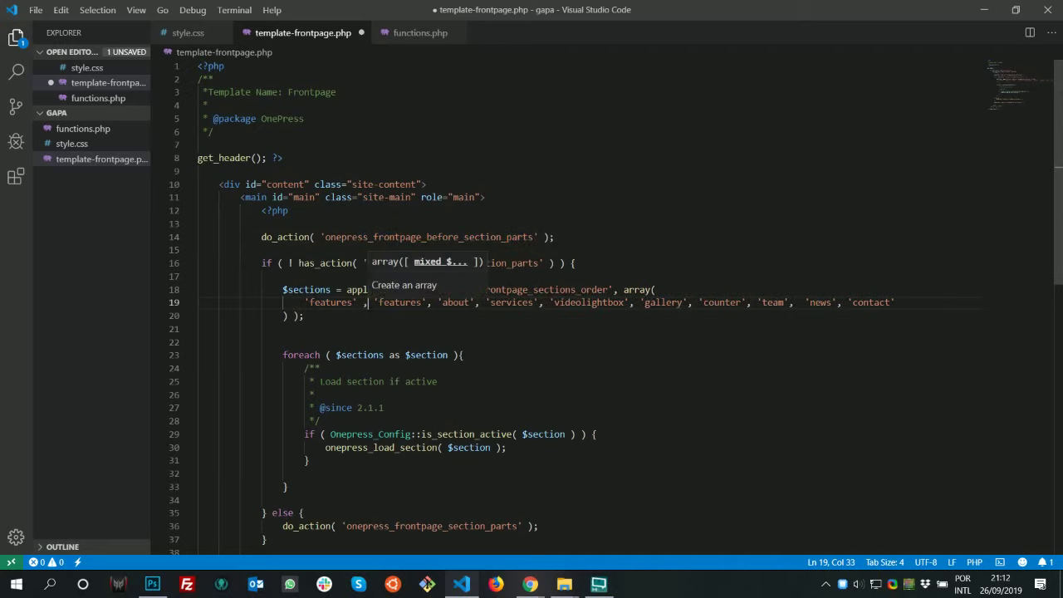
{"action": "left_click", "coordinate": [371, 316]}
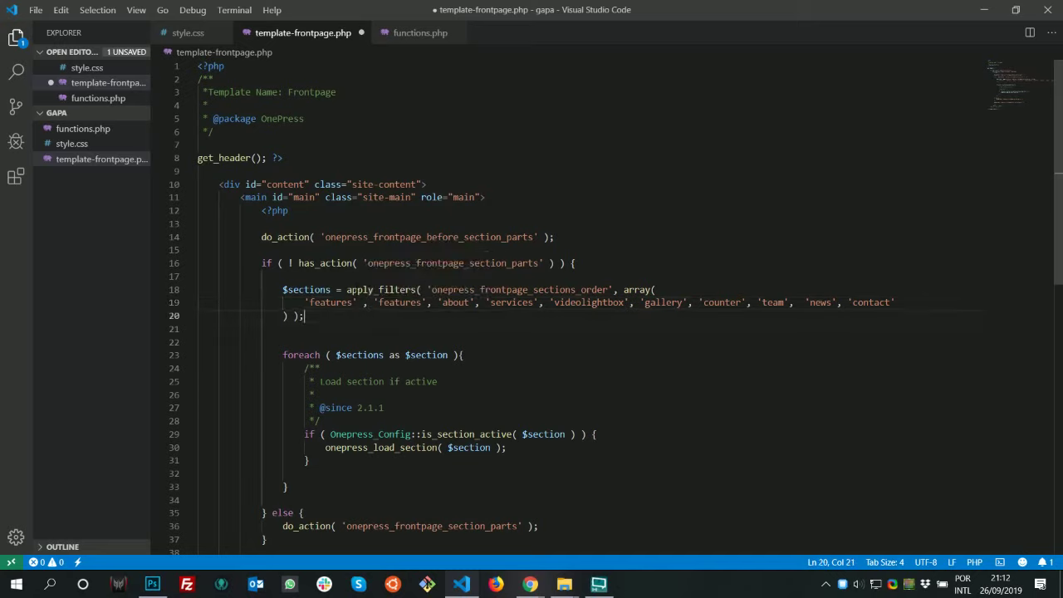
{"action": "left_click", "coordinate": [359, 302]}
{"action": "key", "text": "Delete"}
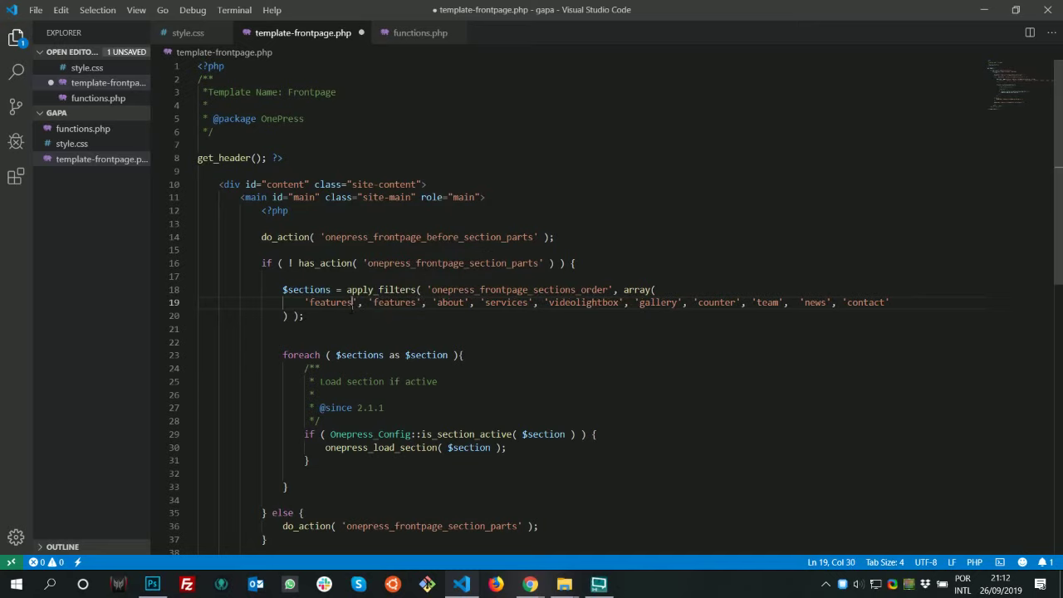
Rename the first entry of the $sections array to 'oquefazemos' and save template-frontpage.php
{"action": "key", "text": "BackSpace"}
{"action": "key", "text": "BackSpace"}
{"action": "key", "text": "BackSpace"}
{"action": "key", "text": "BackSpace"}
{"action": "key", "text": "BackSpace"}
{"action": "key", "text": "BackSpace"}
{"action": "key", "text": "BackSpace"}
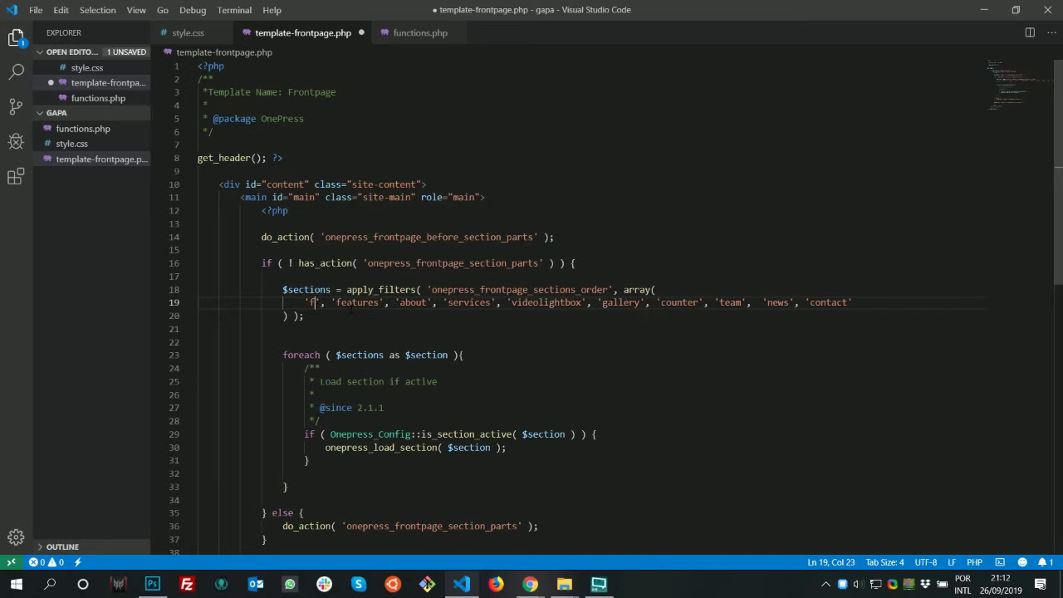
{"action": "key", "text": "BackSpace"}
{"action": "type", "text": "oquefaz"}
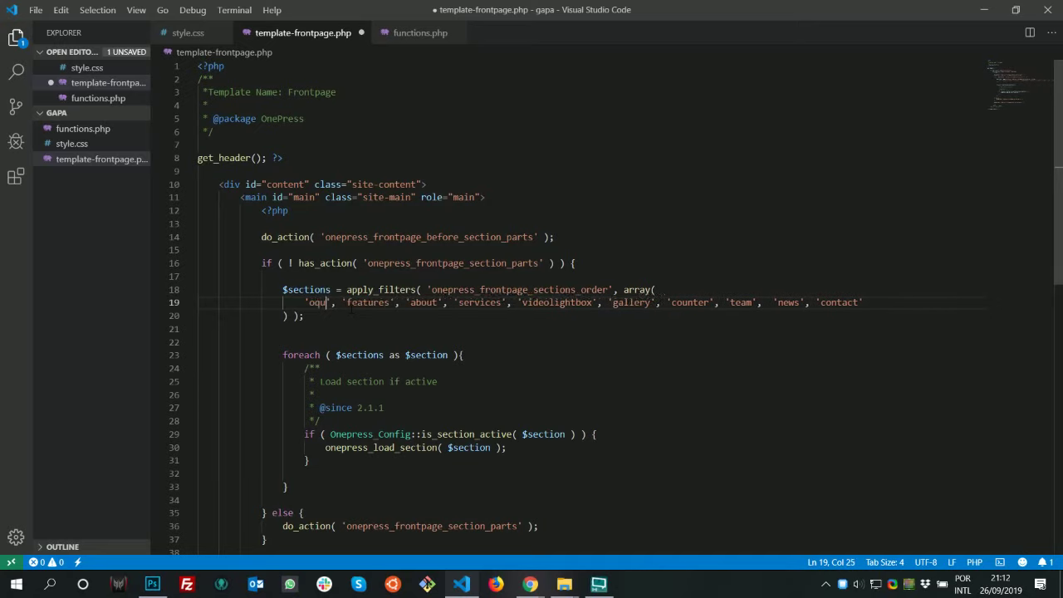
{"action": "type", "text": "emos"}
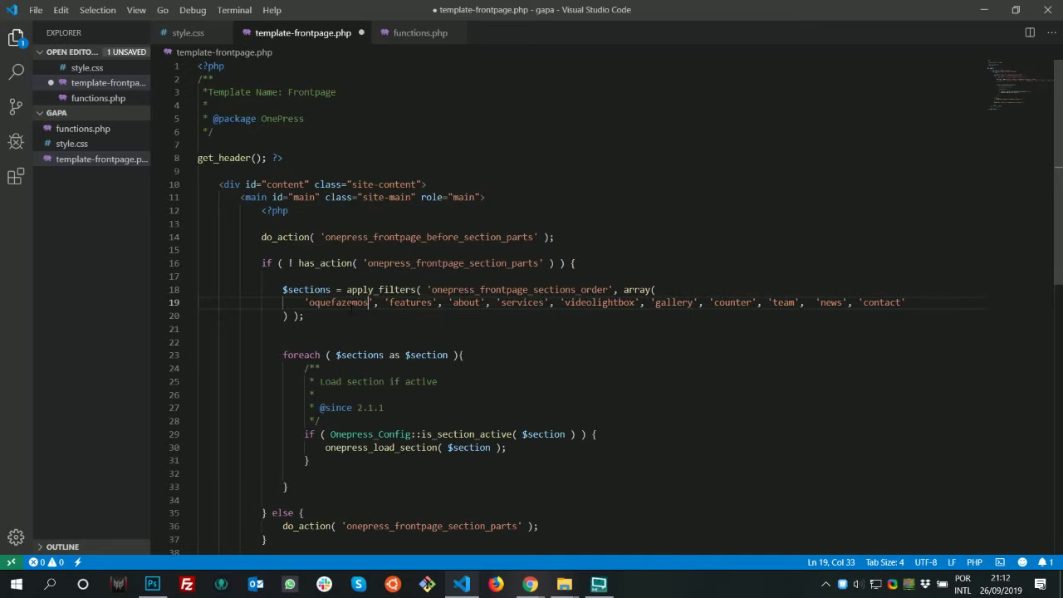
{"action": "key", "text": "ctrl+s"}
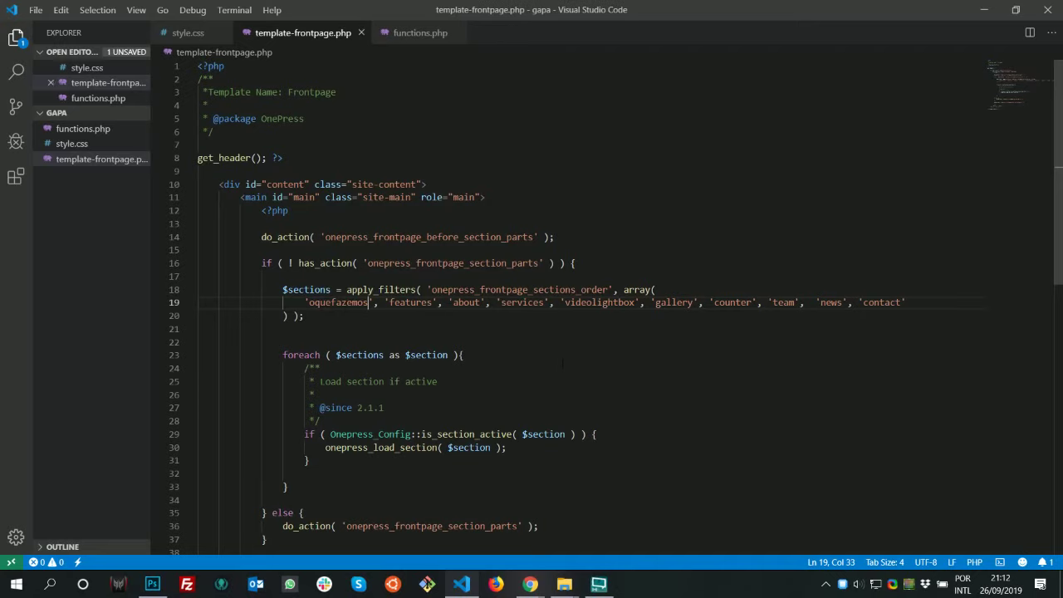
Switch to Chrome and reload the Gapa SC front page to check the area above the gallery
{"action": "key", "text": "alt+Tab"}
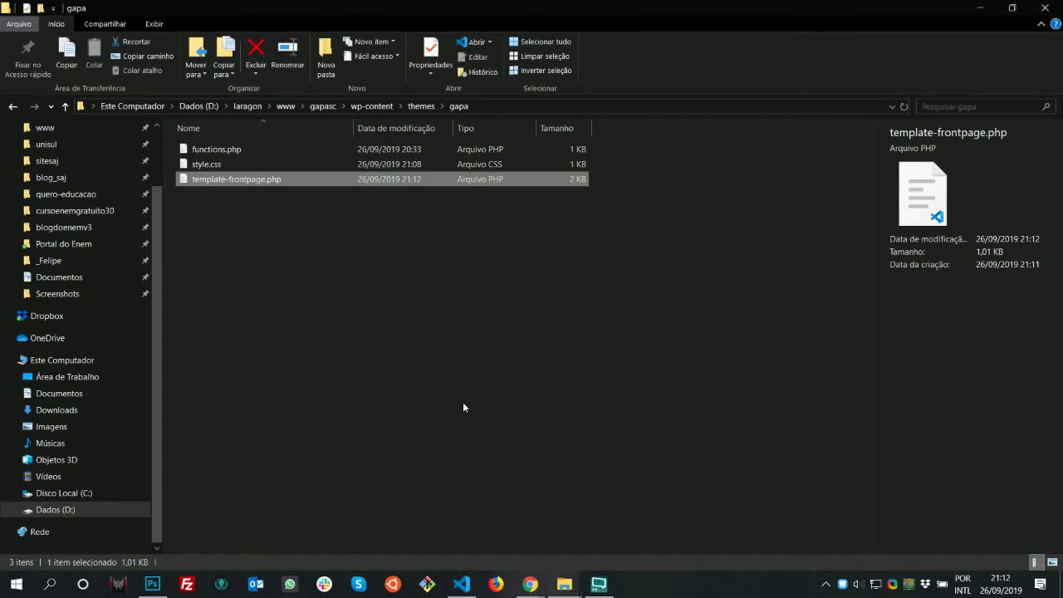
{"action": "key", "text": "alt+Tab"}
{"action": "key", "text": "alt+Tab"}
{"action": "key", "text": "F5"}
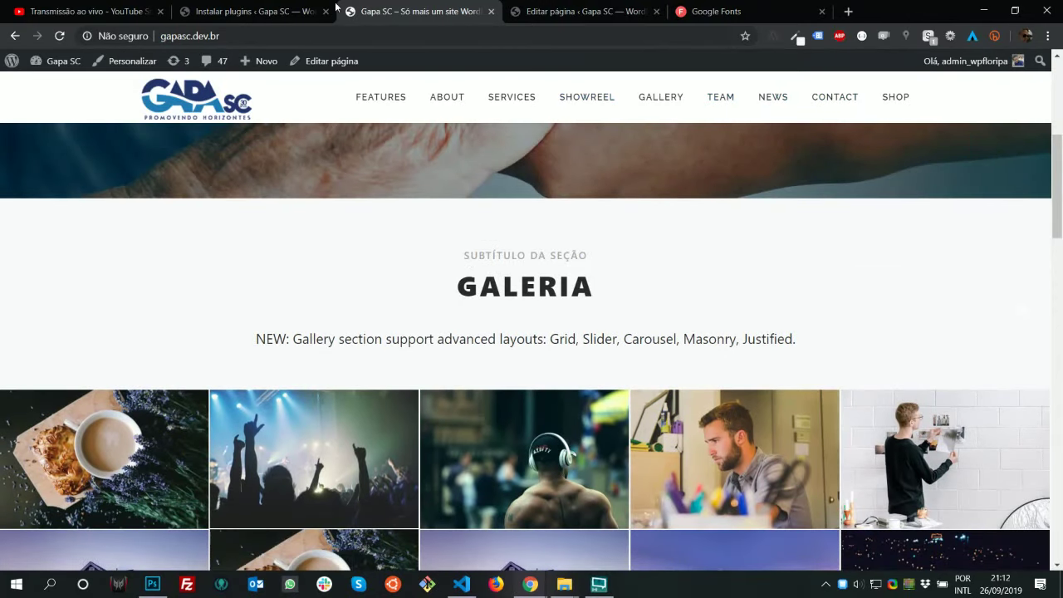
{"action": "left_click", "coordinate": [278, 10]}
{"action": "left_click", "coordinate": [411, 11]}
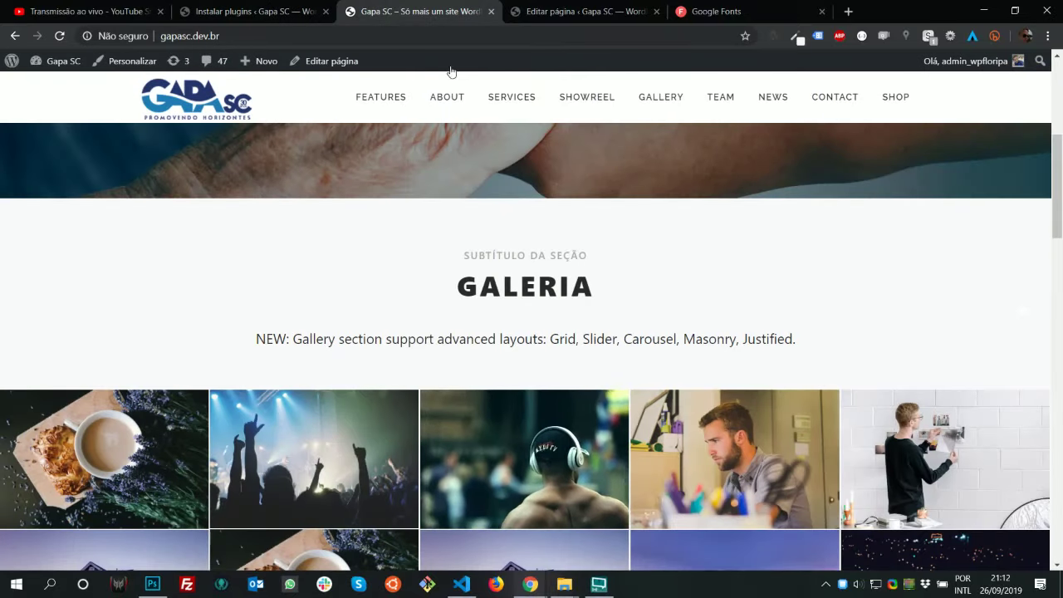
Switch to the gapa folder in File Explorer and open the section-parts folder of the onepress theme
{"action": "left_click", "coordinate": [565, 584]}
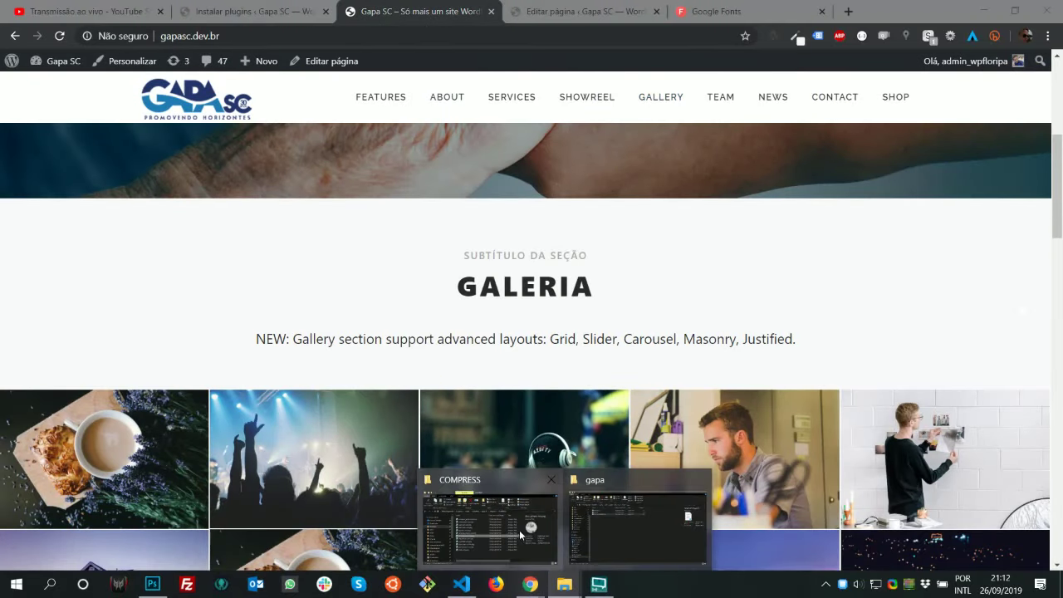
{"action": "left_click", "coordinate": [638, 523]}
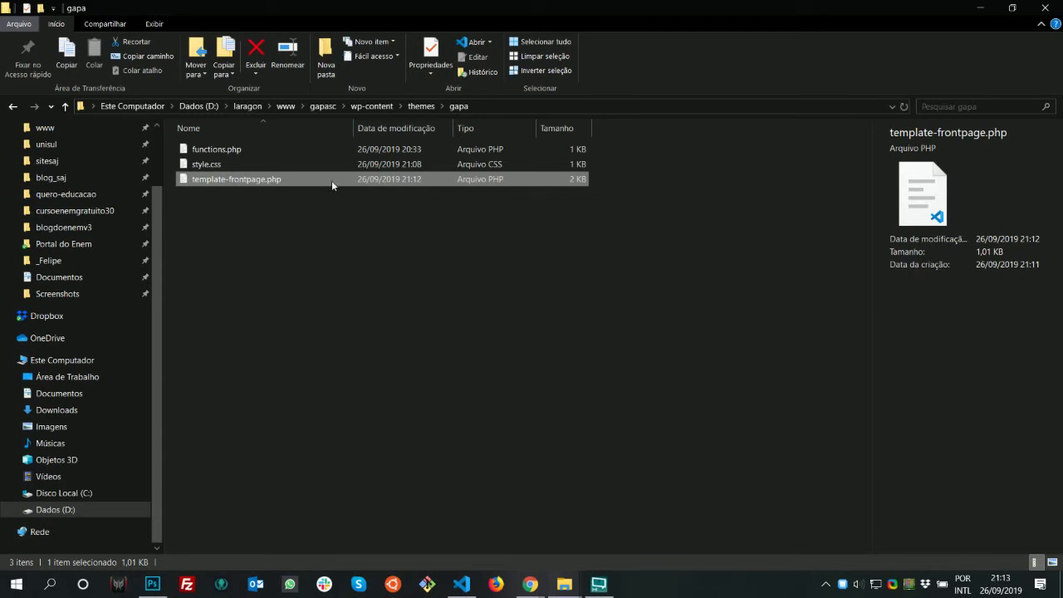
{"action": "left_click", "coordinate": [421, 108]}
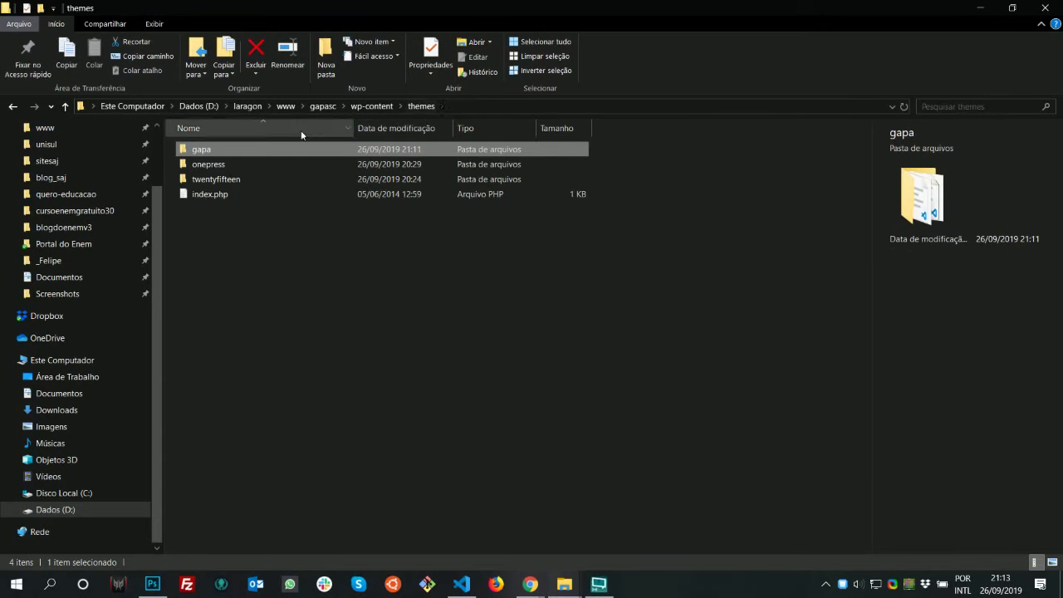
{"action": "double_click", "coordinate": [265, 164]}
{"action": "left_click", "coordinate": [214, 199]}
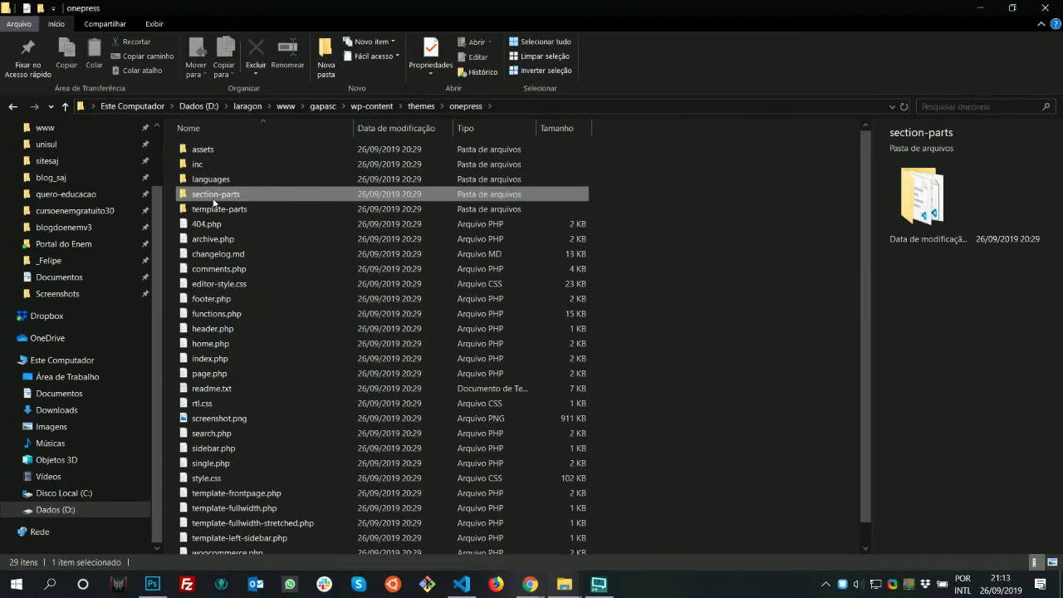
{"action": "double_click", "coordinate": [232, 196]}
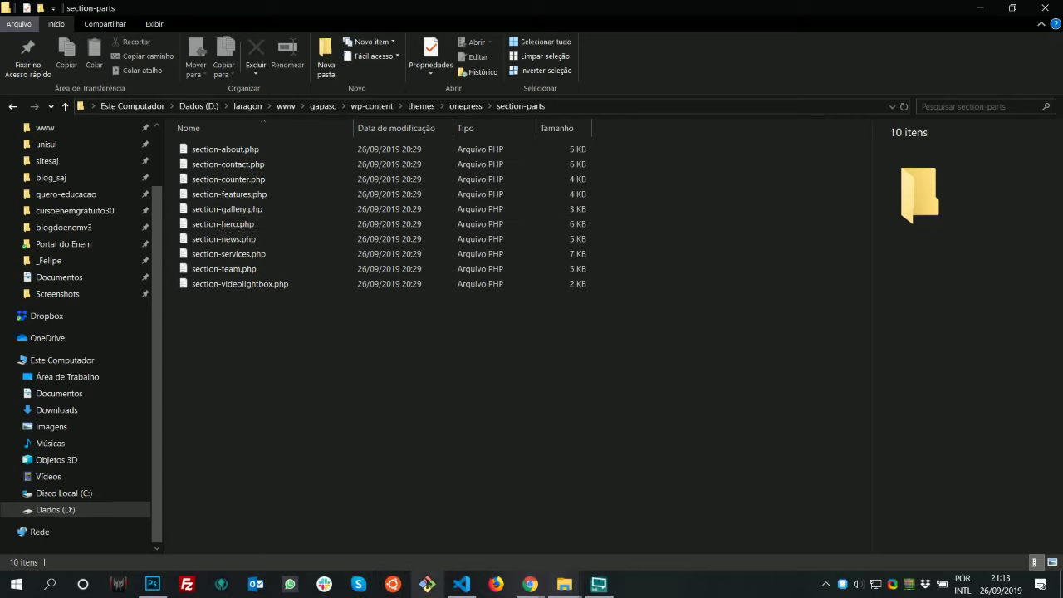
Compare the section names in template-frontpage.php with the section-parts files, minimizing Visual Studio Code to return to the folder
{"action": "left_click", "coordinate": [463, 585]}
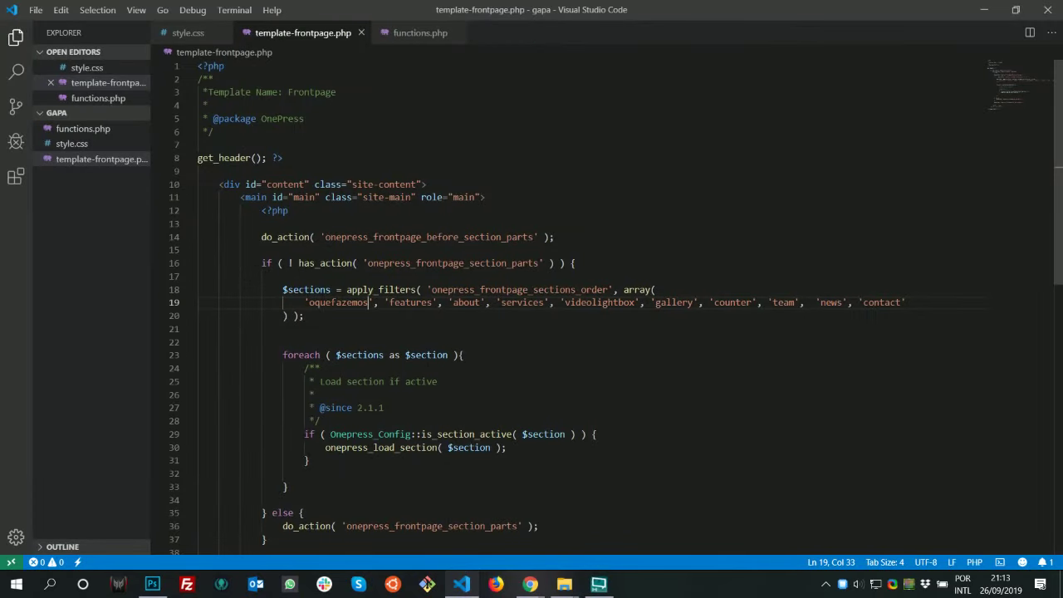
{"action": "left_click_drag", "start_coordinate": [390, 303], "coordinate": [579, 311]}
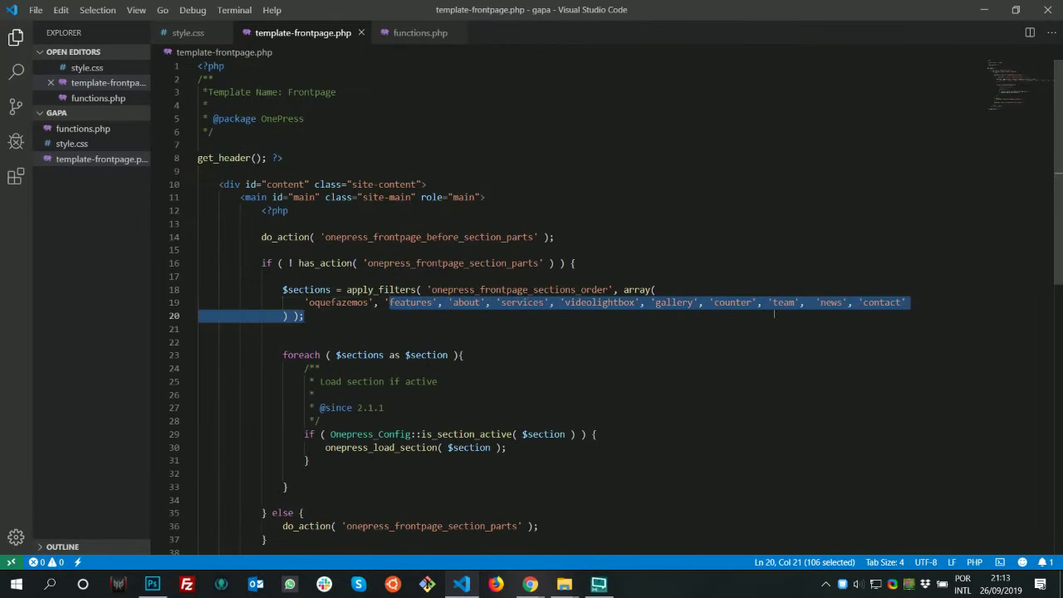
{"action": "left_click_drag", "start_coordinate": [775, 314], "coordinate": [902, 304]}
{"action": "left_click", "coordinate": [984, 10]}
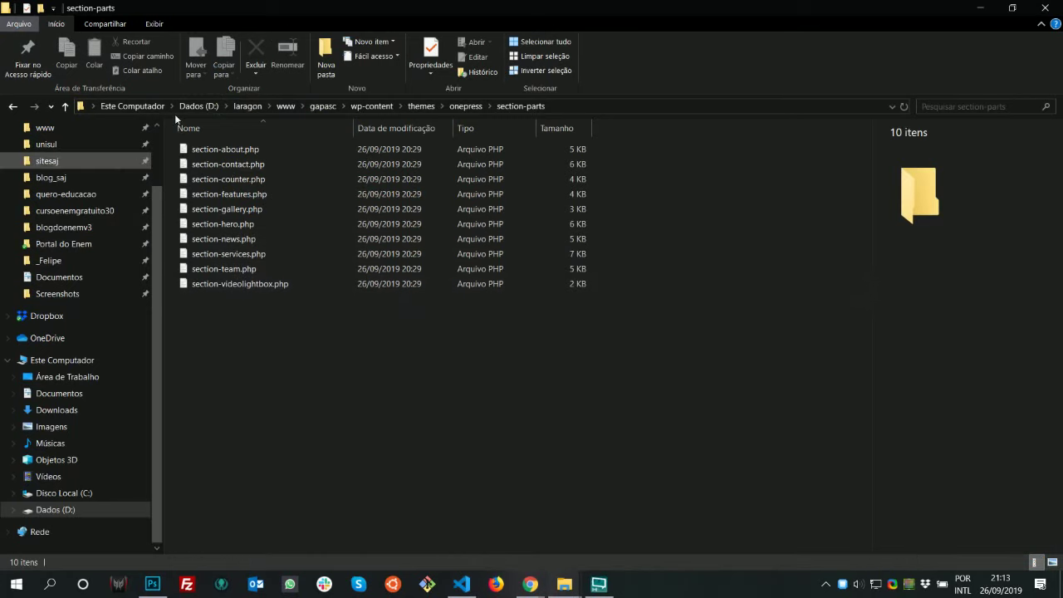
Go to the section-parts folder of the gapa theme and delete all the section PHP files copied into it
{"action": "left_click", "coordinate": [466, 106]}
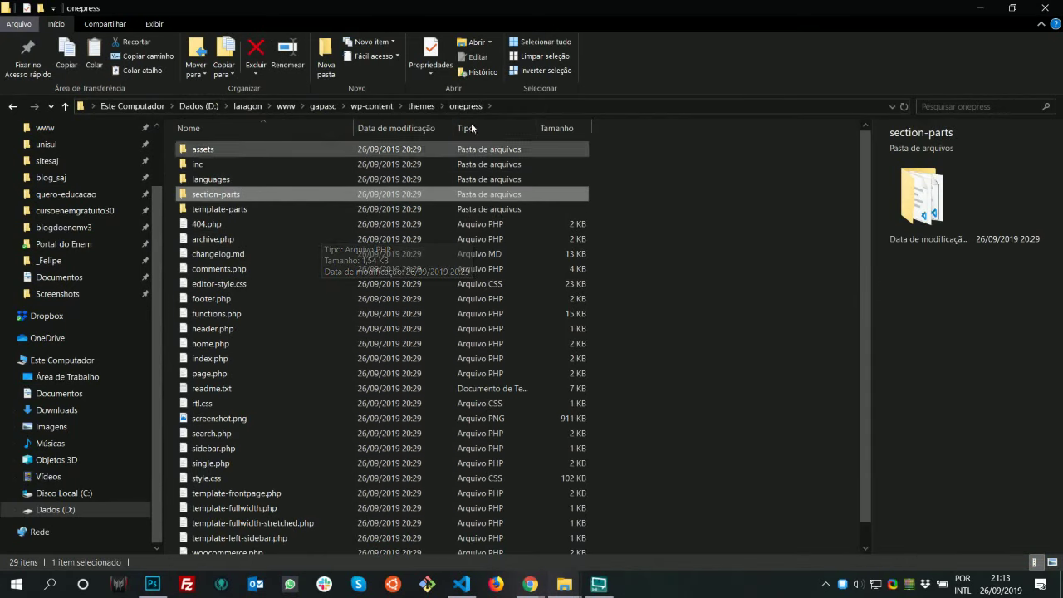
{"action": "left_click", "coordinate": [422, 105]}
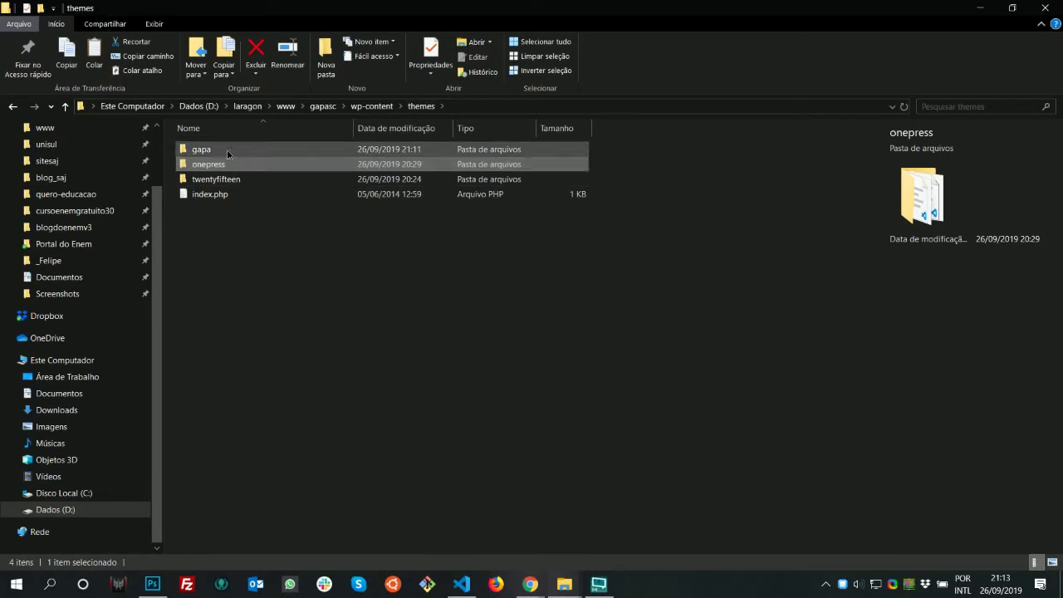
{"action": "double_click", "coordinate": [201, 149]}
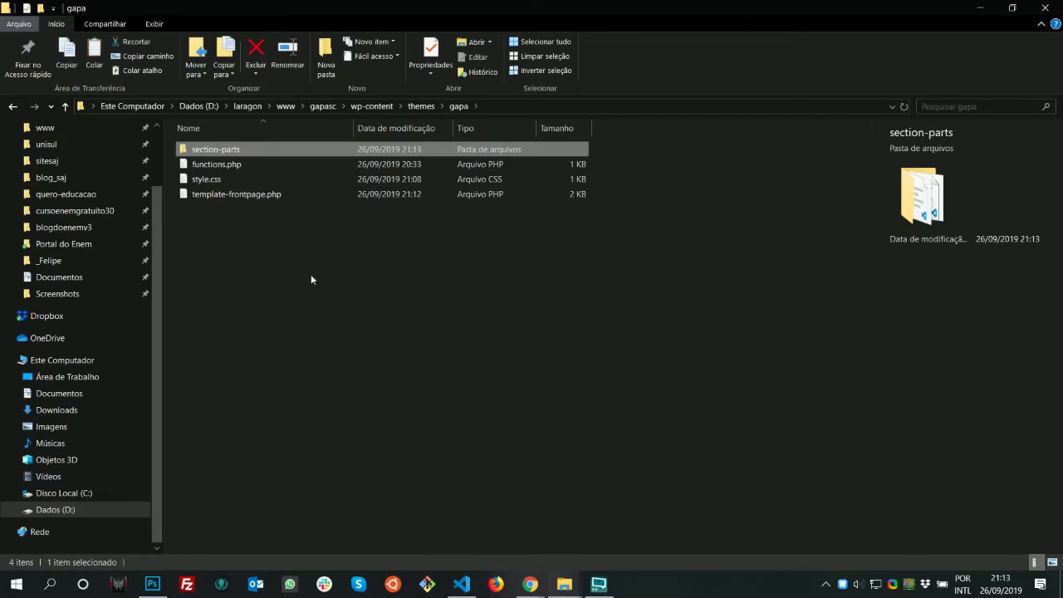
{"action": "double_click", "coordinate": [294, 150]}
{"action": "left_click", "coordinate": [267, 151]}
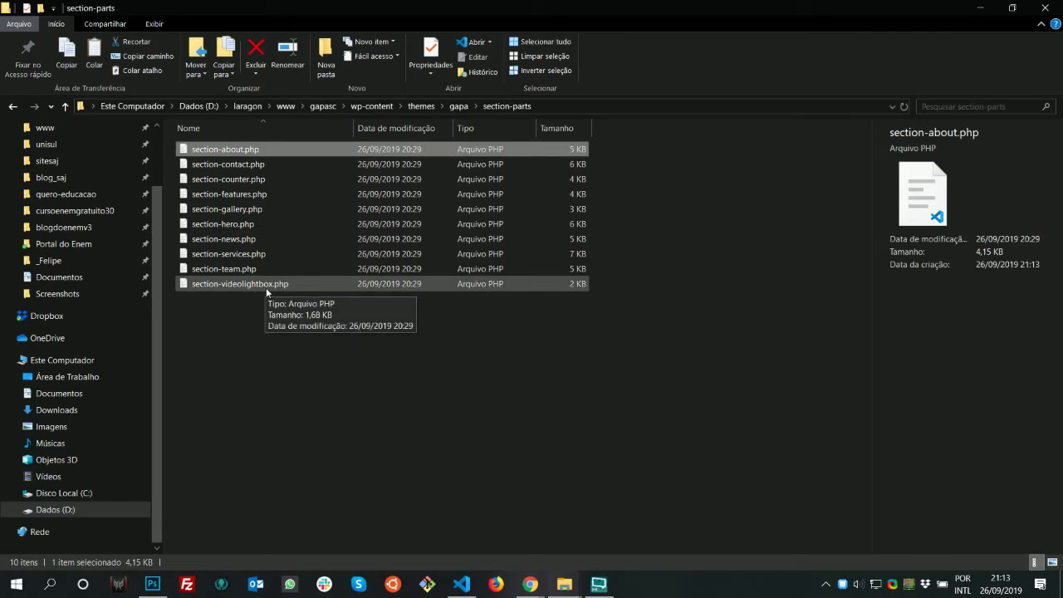
{"action": "left_click", "coordinate": [265, 285], "text": "shift"}
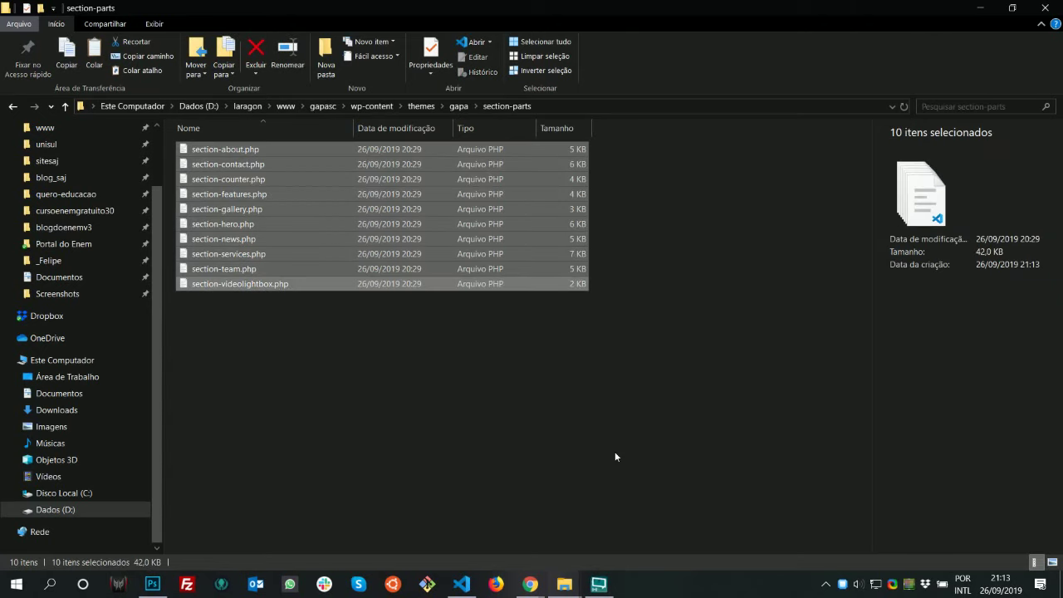
{"action": "key", "text": "Delete"}
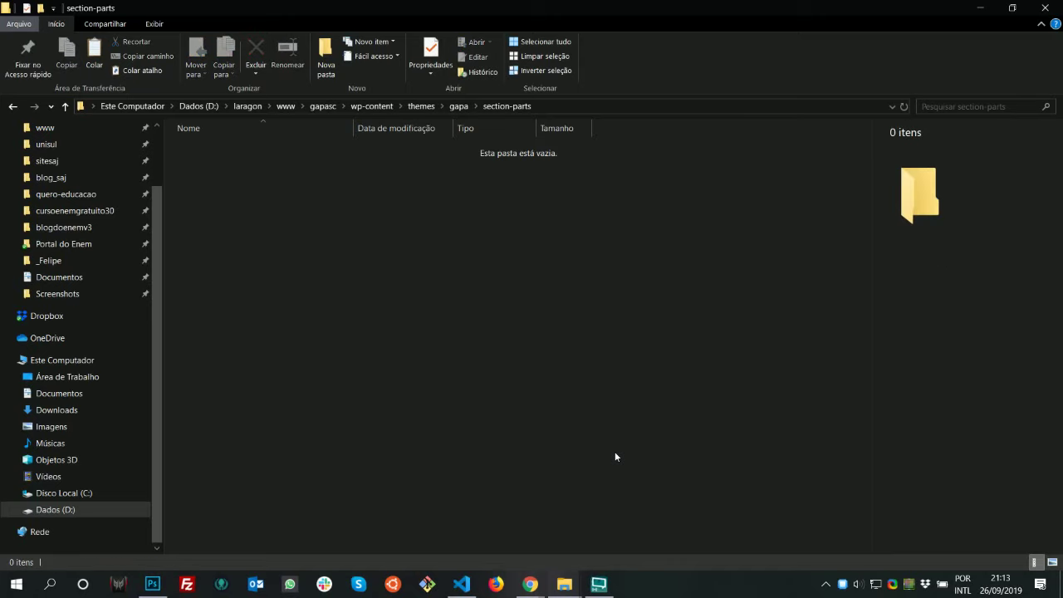
Create a new empty file named oquefazemos.php in the gapa theme's section-parts folder, accepting the extension change
{"action": "right_click", "coordinate": [275, 218]}
{"action": "mouse_move", "coordinate": [405, 462]}
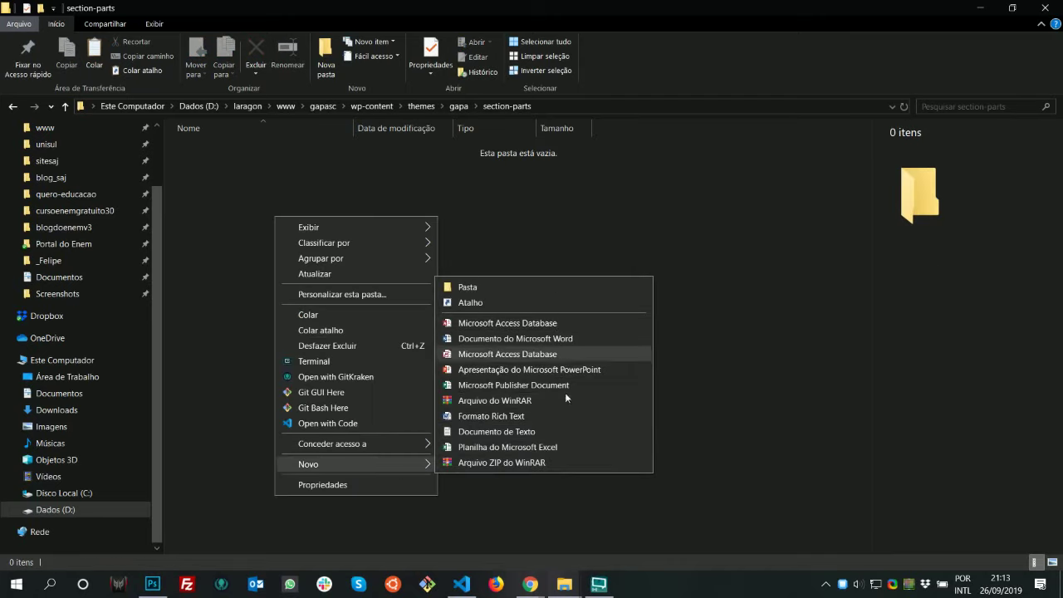
{"action": "left_click", "coordinate": [548, 431]}
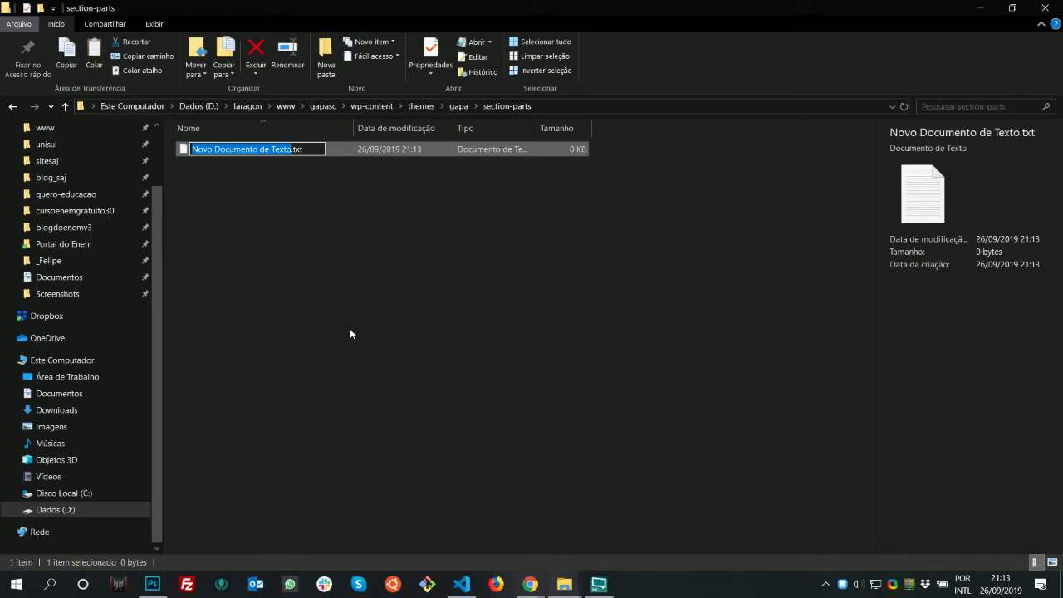
{"action": "type", "text": "oquefazemos."}
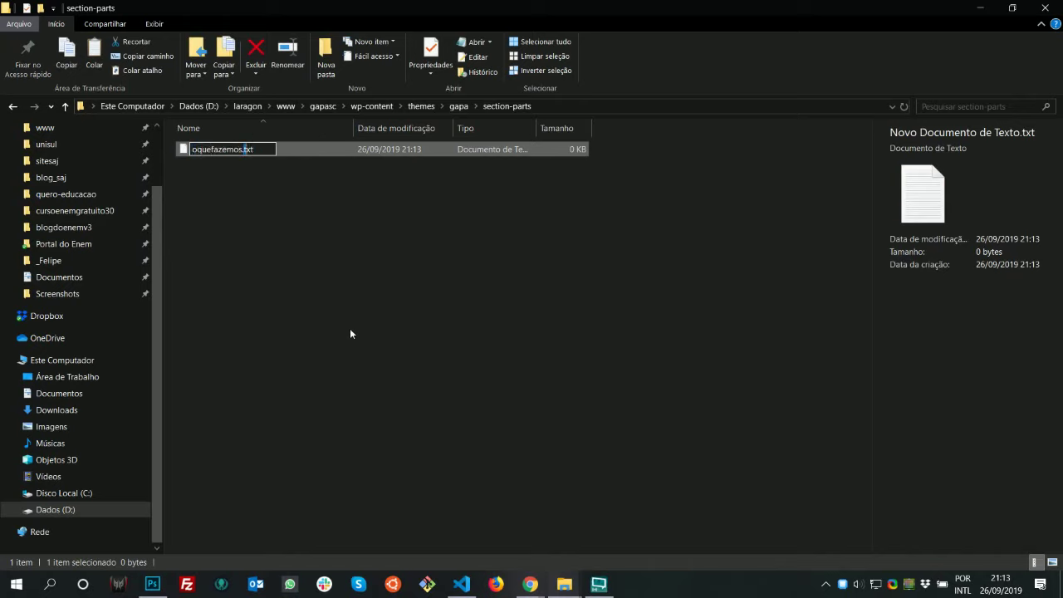
{"action": "type", "text": "php"}
{"action": "key", "text": "Return"}
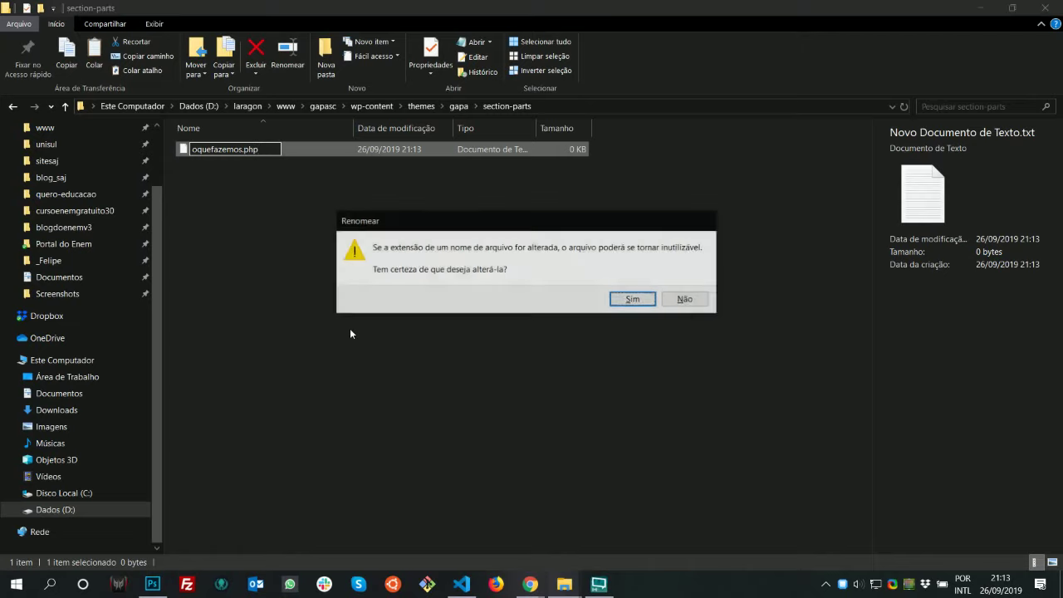
{"action": "left_click", "coordinate": [638, 301]}
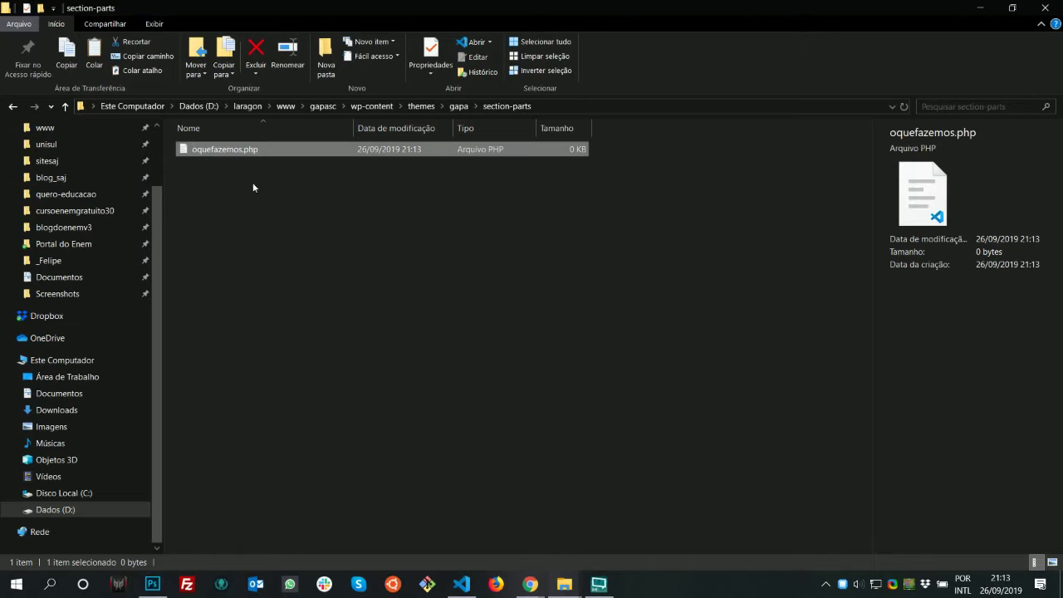
Open oquefazemos.php in Visual Studio Code, add an h1 heading with the text "TEste" and save the file
{"action": "double_click", "coordinate": [232, 158]}
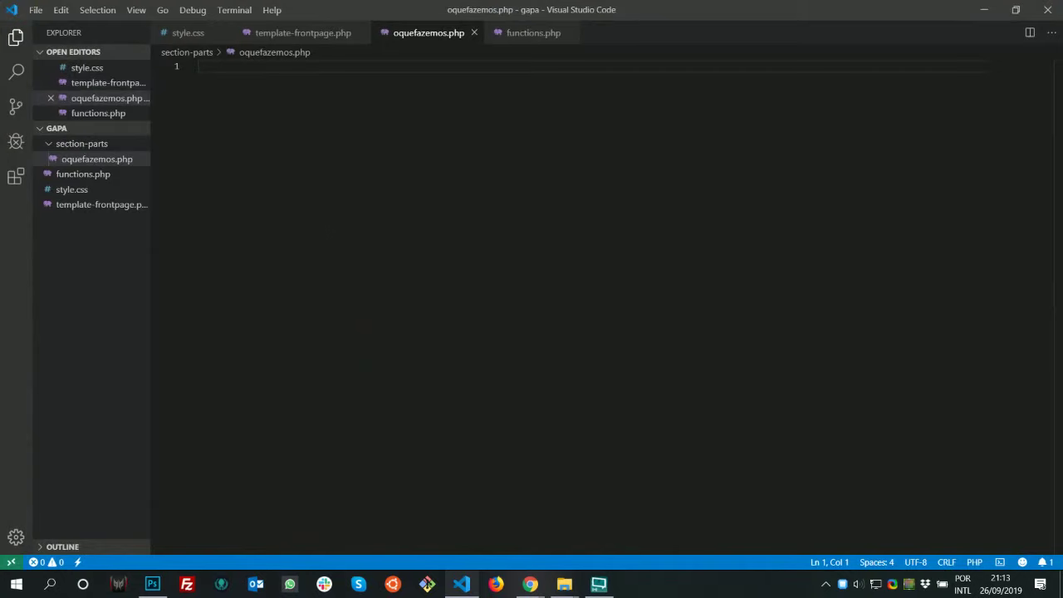
{"action": "type", "text": "<h1"}
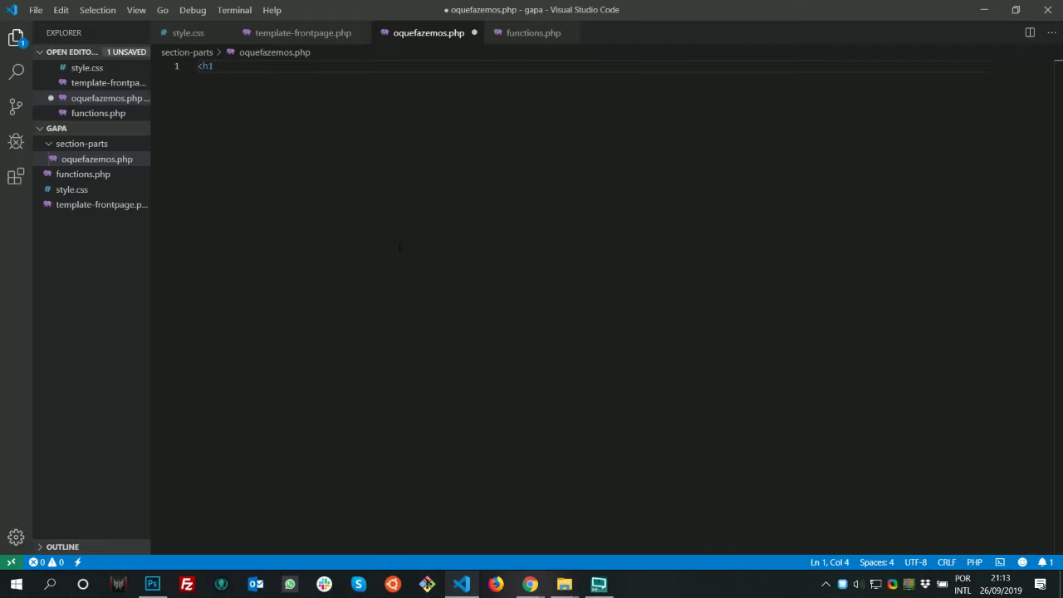
{"action": "key", "text": "BackSpace"}
{"action": "key", "text": "BackSpace"}
{"action": "key", "text": "BackSpace"}
{"action": "type", "text": "h1"}
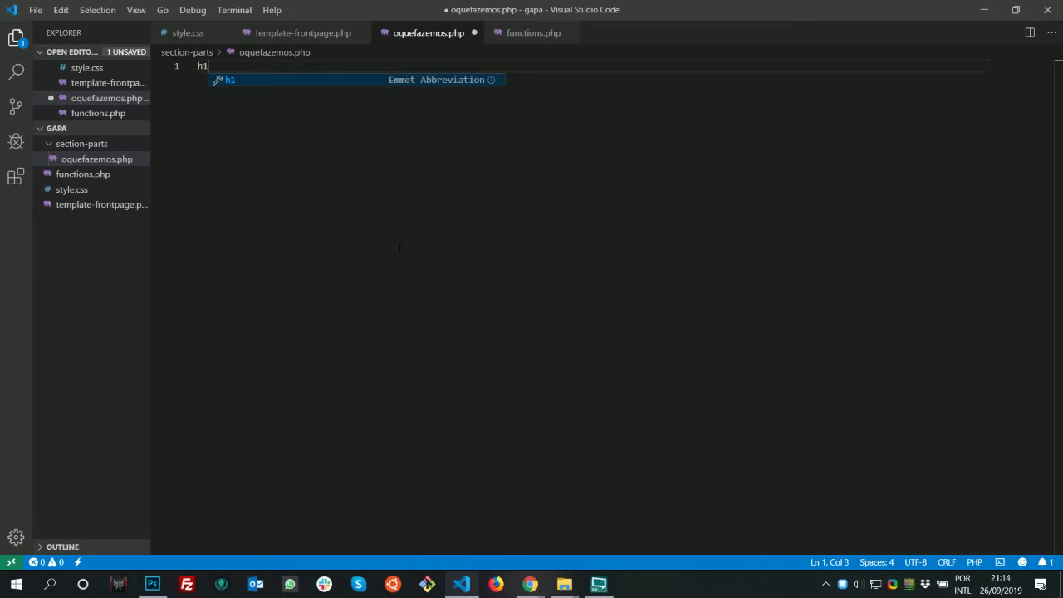
{"action": "key", "text": "Tab"}
{"action": "type", "text": "O que"}
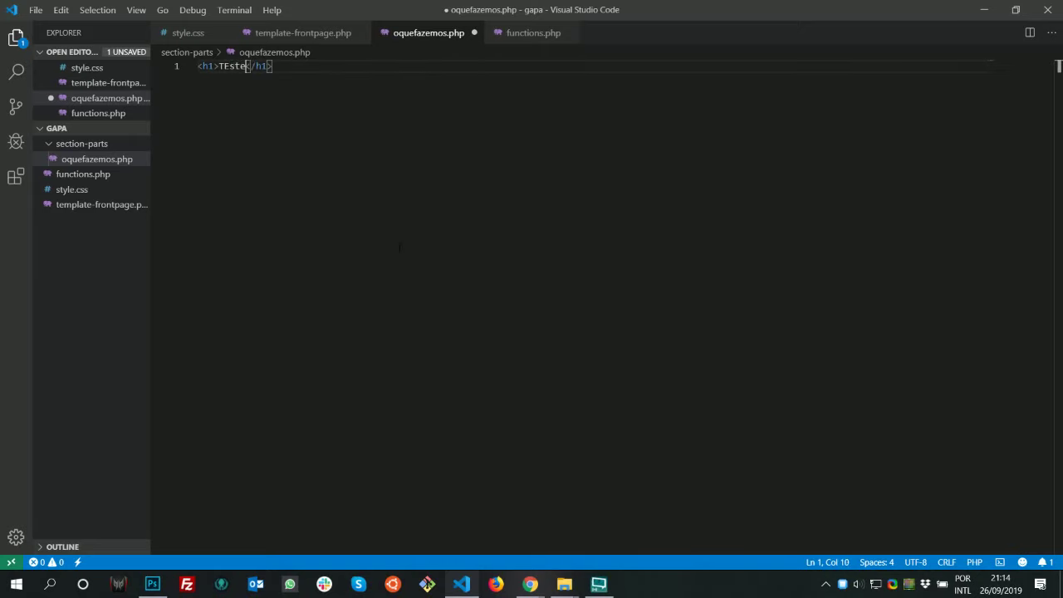
{"action": "key", "text": "ctrl+s"}
Switch to Chrome and reload the Gapa SC front page to check for the test heading
{"action": "key", "text": "alt+Tab"}
{"action": "key", "text": "alt+Tab"}
{"action": "key", "text": "alt+Tab"}
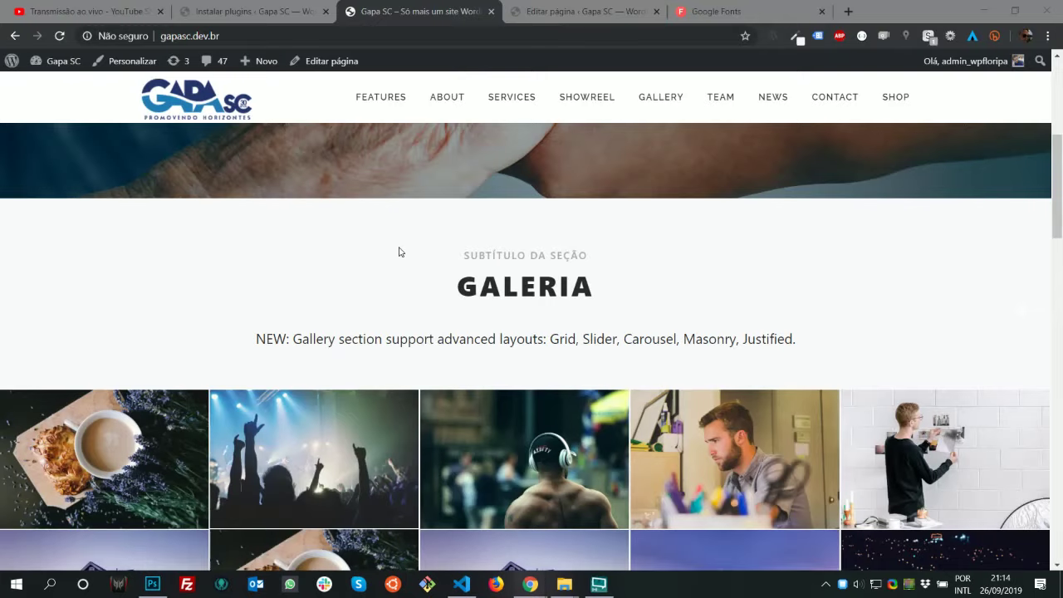
{"action": "key", "text": "F5"}
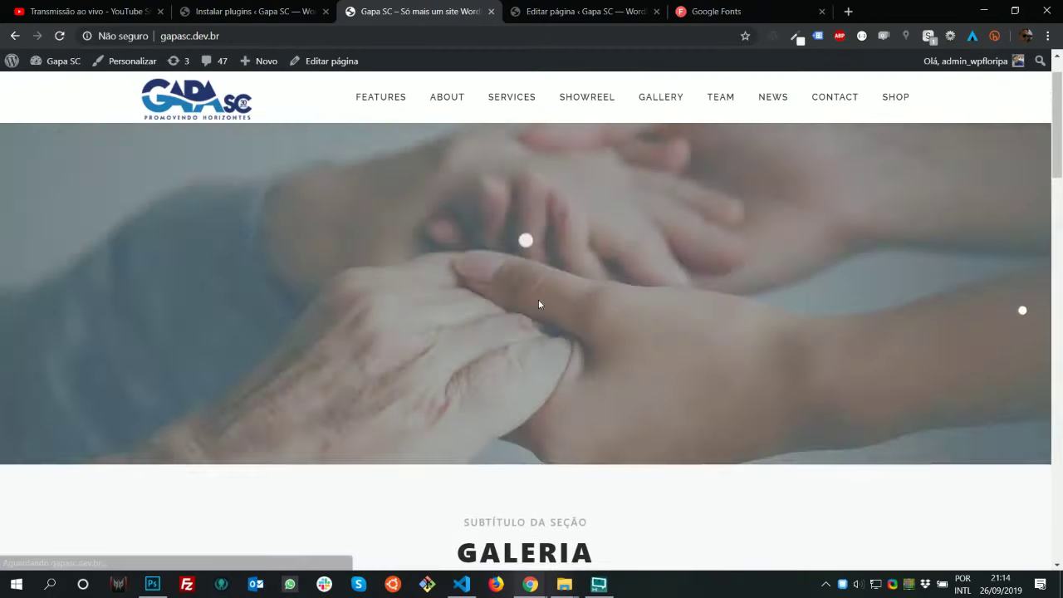
Compare the 'oquefazemos' entry in template-frontpage.php with the oquefazemos.php file name in Visual Studio Code and File Explorer
{"action": "key", "text": "alt+Tab"}
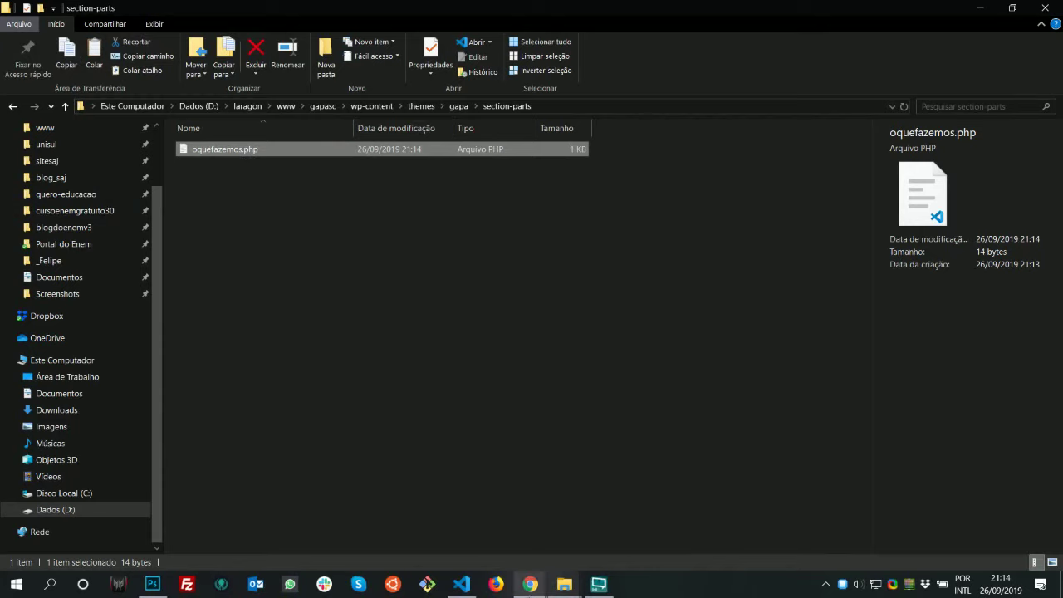
{"action": "left_click", "coordinate": [595, 587]}
{"action": "left_click", "coordinate": [595, 587]}
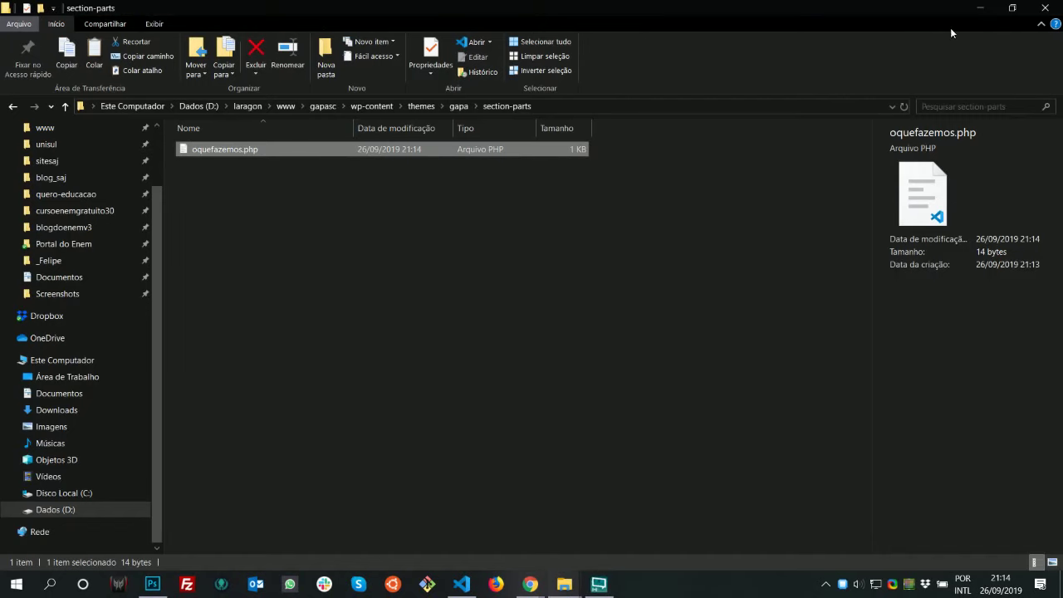
{"action": "left_click", "coordinate": [462, 586]}
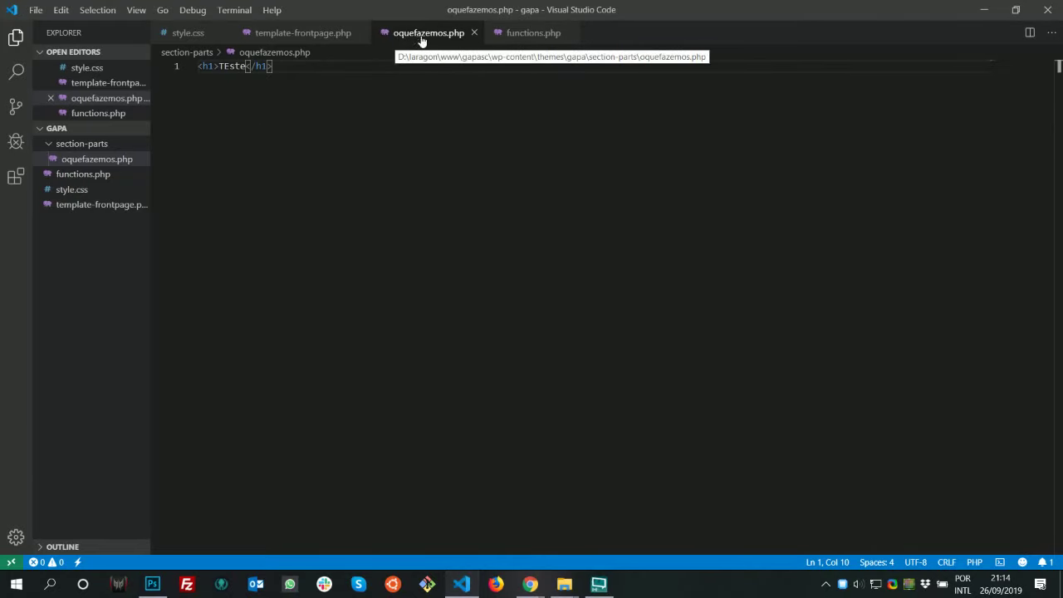
{"action": "left_click", "coordinate": [343, 35]}
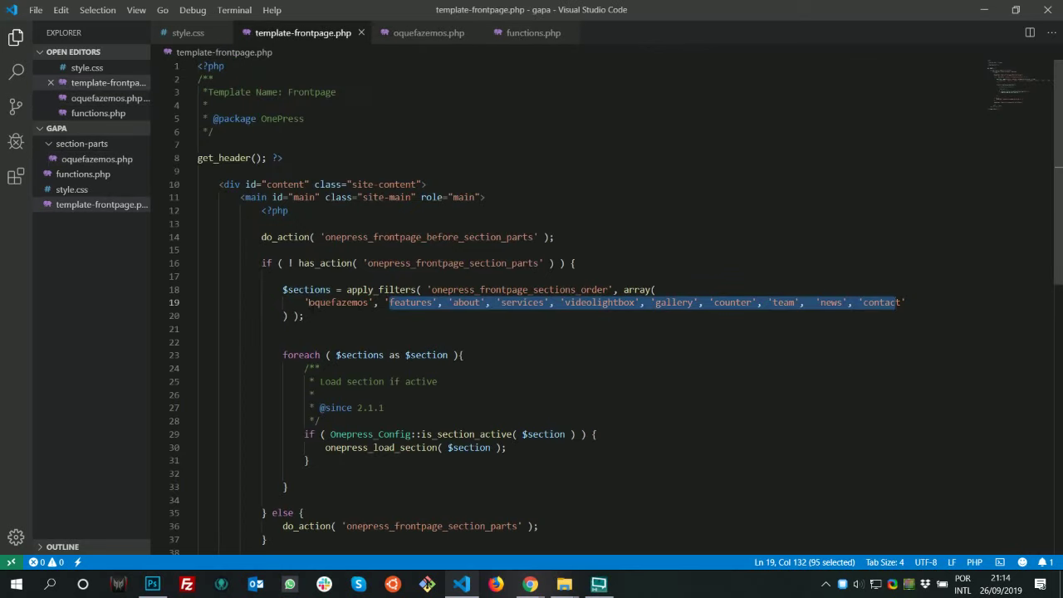
{"action": "left_click_drag", "start_coordinate": [309, 302], "coordinate": [370, 303]}
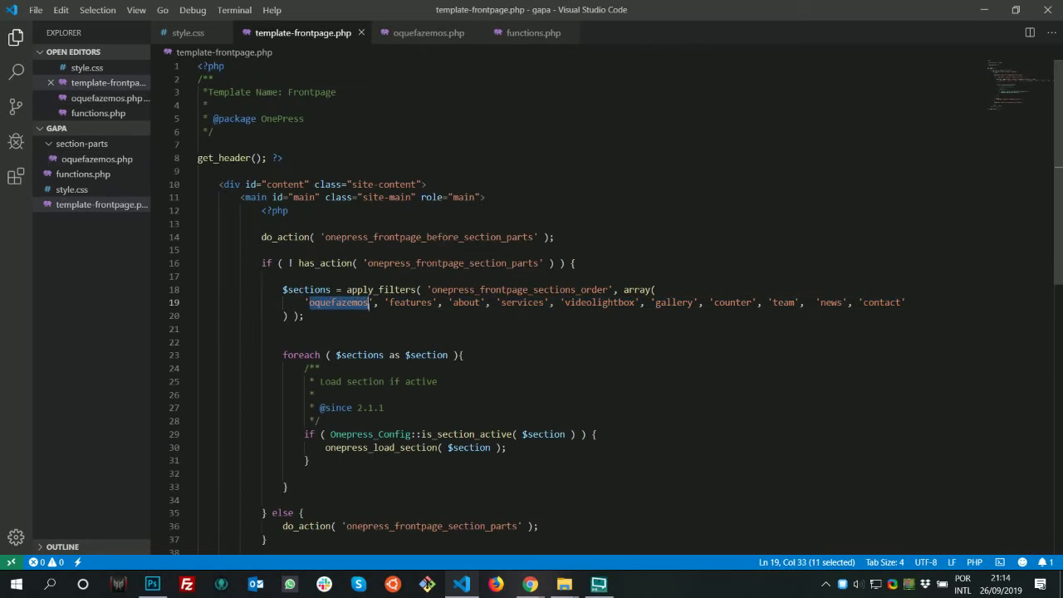
{"action": "left_click", "coordinate": [429, 32]}
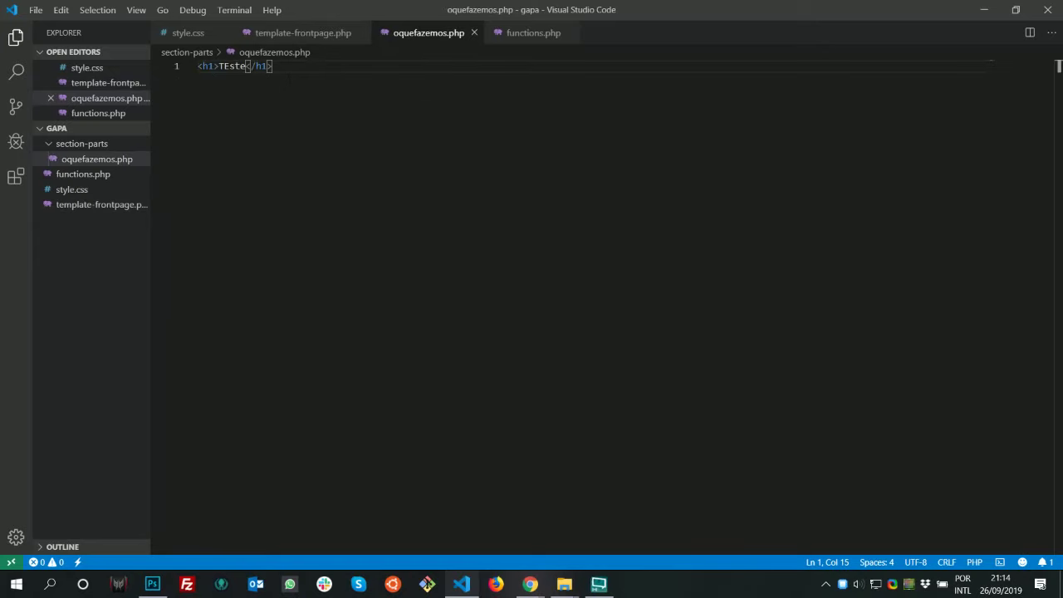
{"action": "key", "text": "shift+alt+r"}
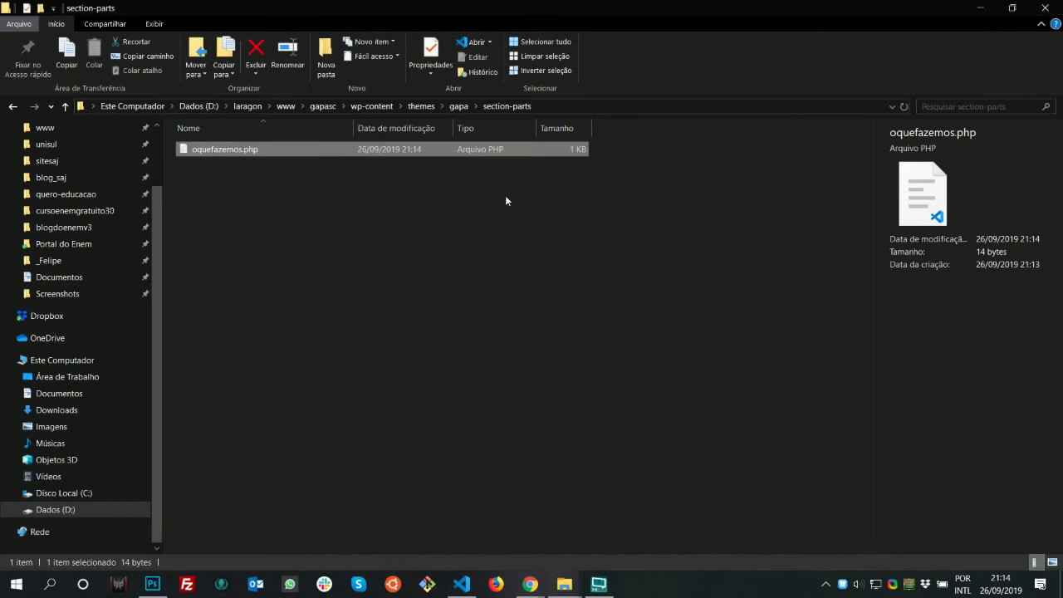
{"action": "key", "text": "alt+Tab"}
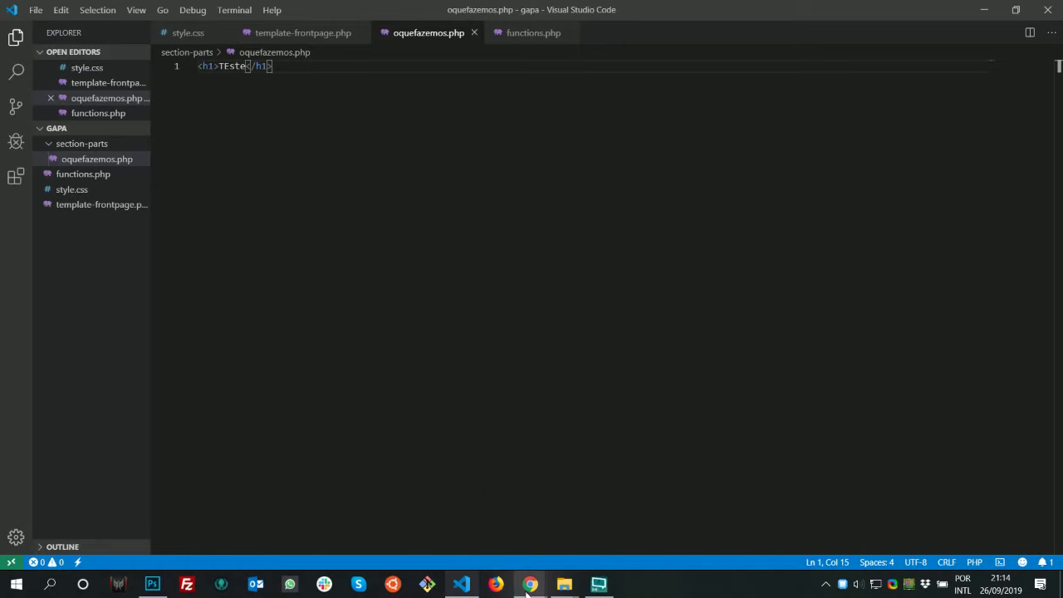
Switch to the Gapa SC front page in Chrome and look through all its sections for the test heading
{"action": "mouse_move", "coordinate": [530, 586]}
{"action": "left_click", "coordinate": [461, 499]}
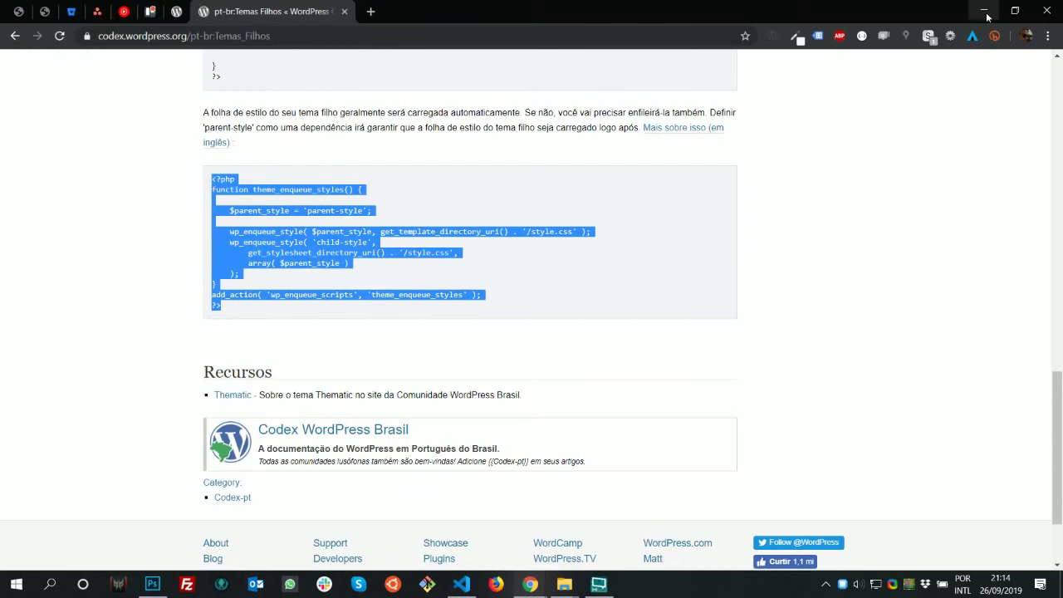
{"action": "left_click", "coordinate": [530, 584]}
{"action": "left_click", "coordinate": [598, 514]}
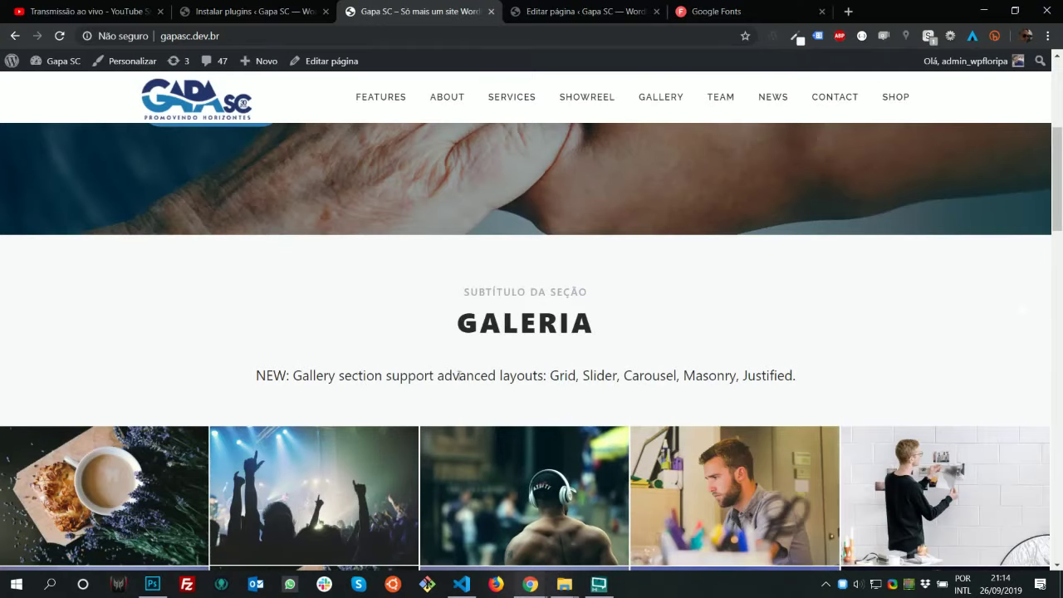
{"action": "scroll", "coordinate": [514, 386], "scroll_direction": "down", "scroll_amount": 10}
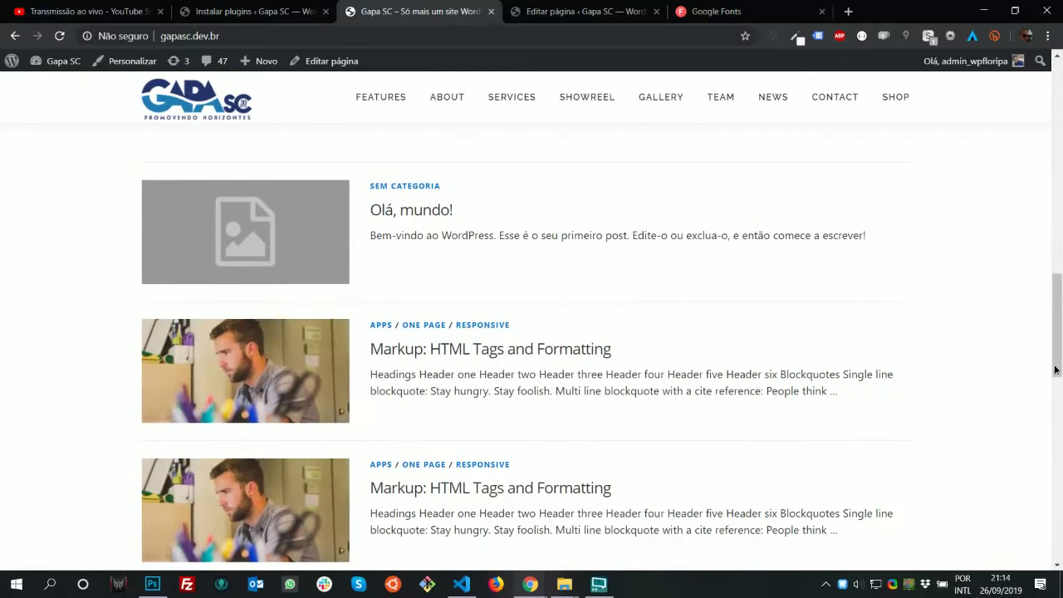
{"action": "scroll", "coordinate": [1056, 370], "scroll_direction": "down", "scroll_amount": 15}
{"action": "scroll", "coordinate": [1056, 370], "scroll_direction": "up", "scroll_amount": 6}
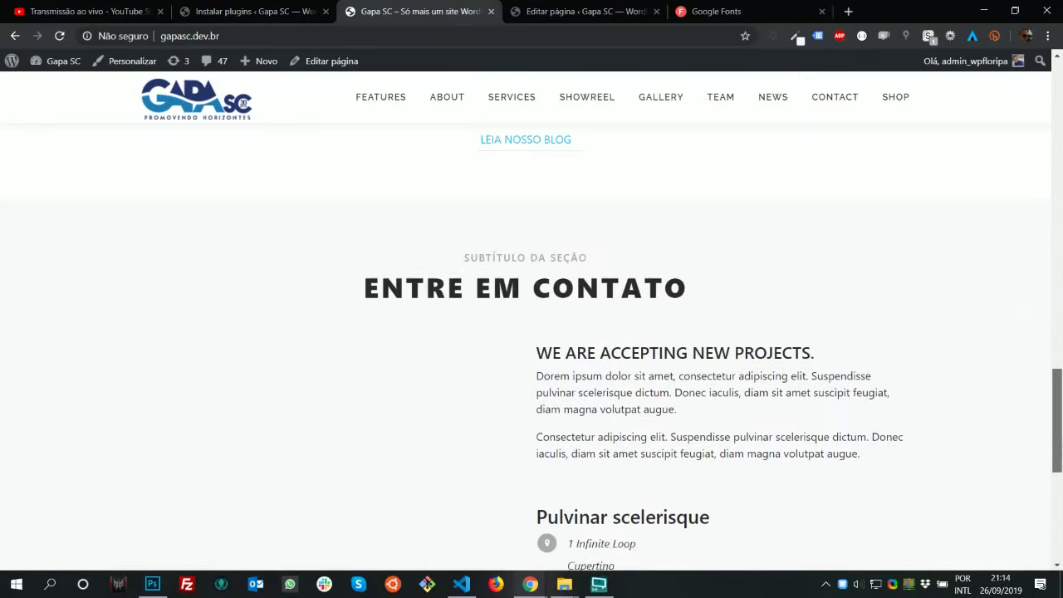
{"action": "scroll", "coordinate": [1056, 370], "scroll_direction": "up", "scroll_amount": 20}
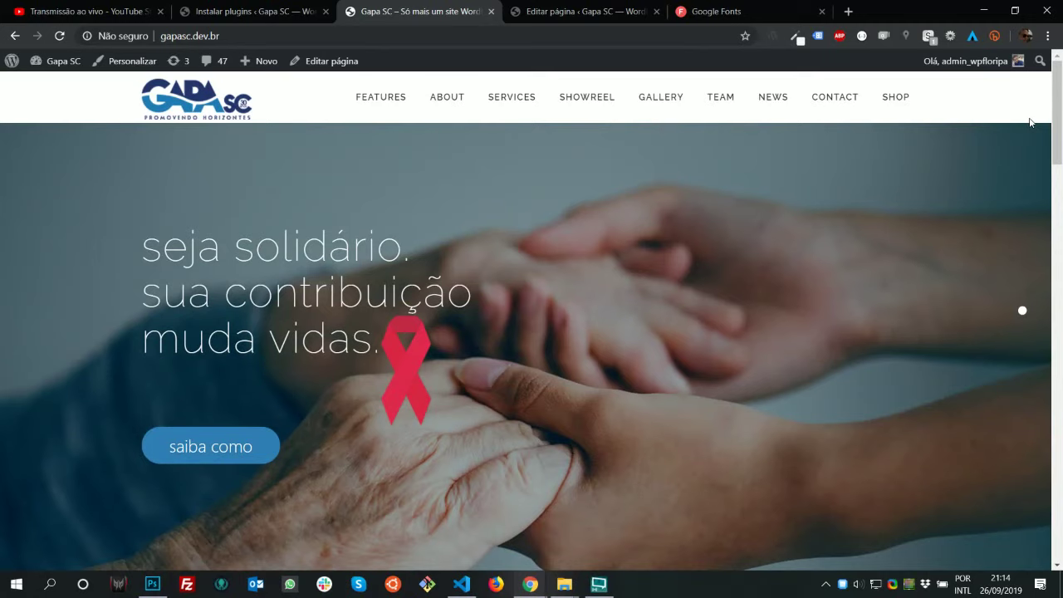
{"action": "scroll", "coordinate": [997, 133], "scroll_direction": "down", "scroll_amount": 1}
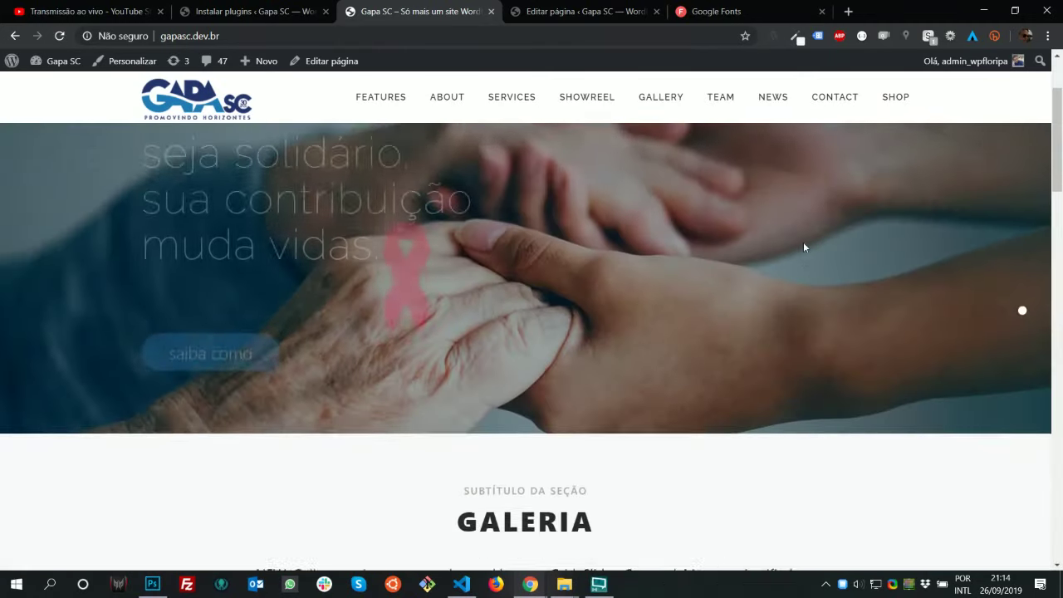
{"action": "scroll", "coordinate": [803, 243], "scroll_direction": "down", "scroll_amount": 2}
{"action": "scroll", "coordinate": [800, 243], "scroll_direction": "up", "scroll_amount": 1}
{"action": "scroll", "coordinate": [799, 249], "scroll_direction": "down", "scroll_amount": 2}
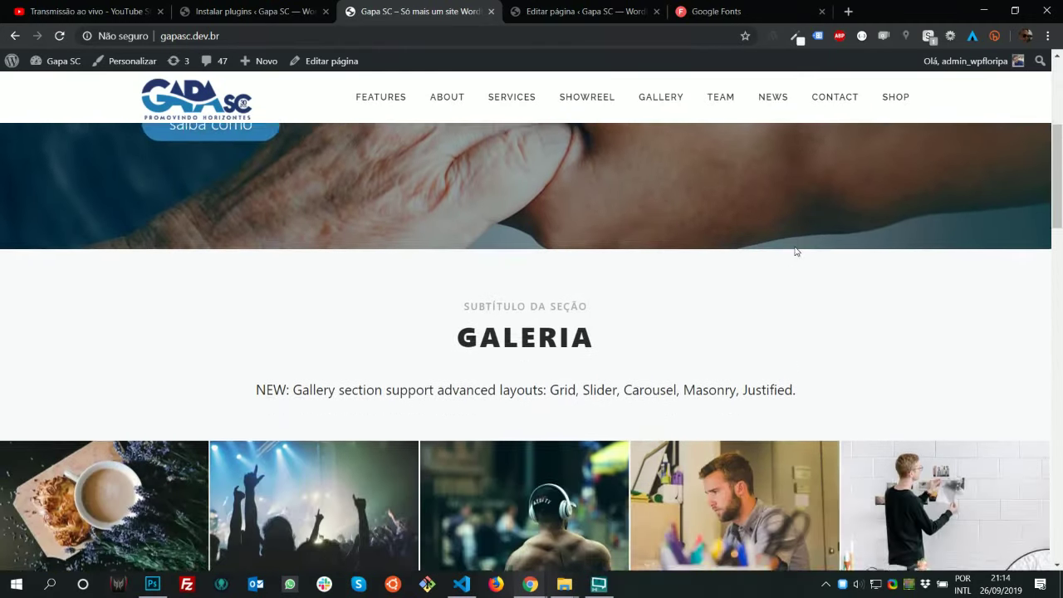
{"action": "scroll", "coordinate": [769, 270], "scroll_direction": "up", "scroll_amount": 1}
{"action": "scroll", "coordinate": [720, 301], "scroll_direction": "up", "scroll_amount": 1}
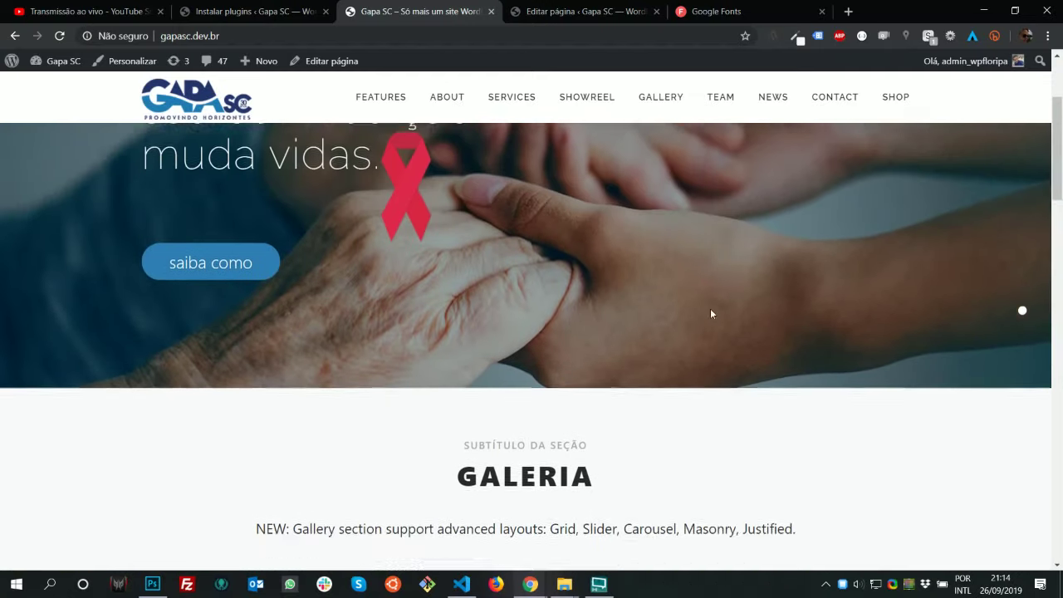
{"action": "scroll", "coordinate": [712, 311], "scroll_direction": "down", "scroll_amount": 2}
Inspect the Gapa SC front page in the developer tools and search its HTML for "teste"
{"action": "right_click", "coordinate": [561, 282]}
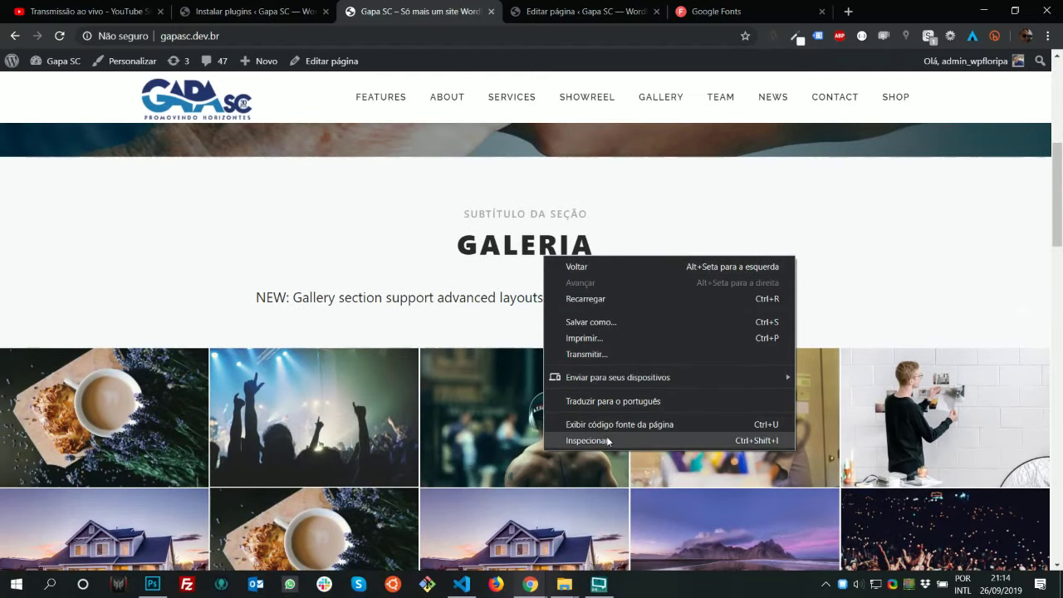
{"action": "left_click", "coordinate": [606, 436]}
{"action": "key", "text": "ctrl+f"}
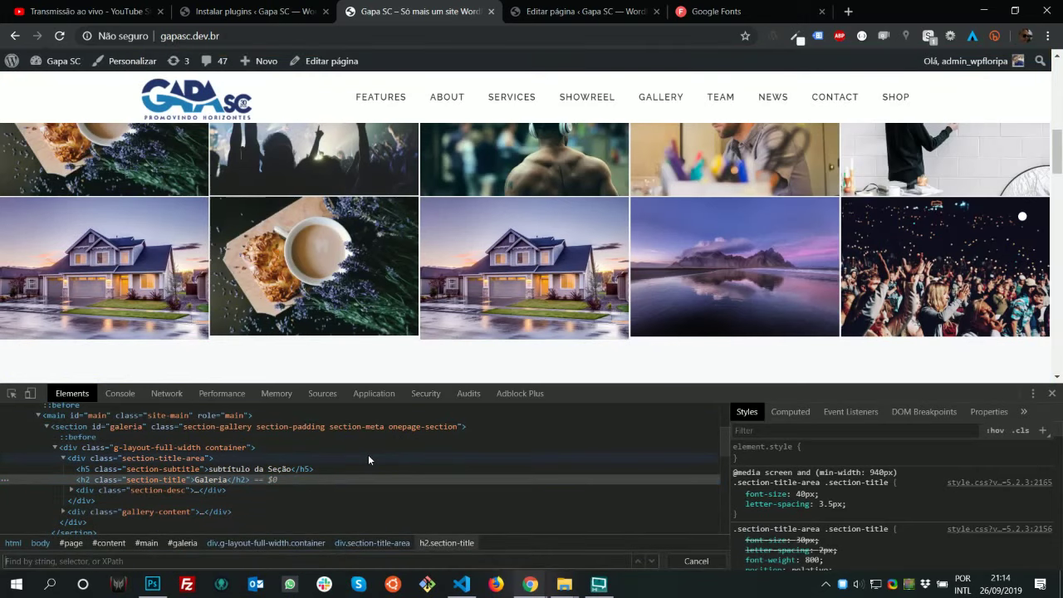
{"action": "type", "text": "teste"}
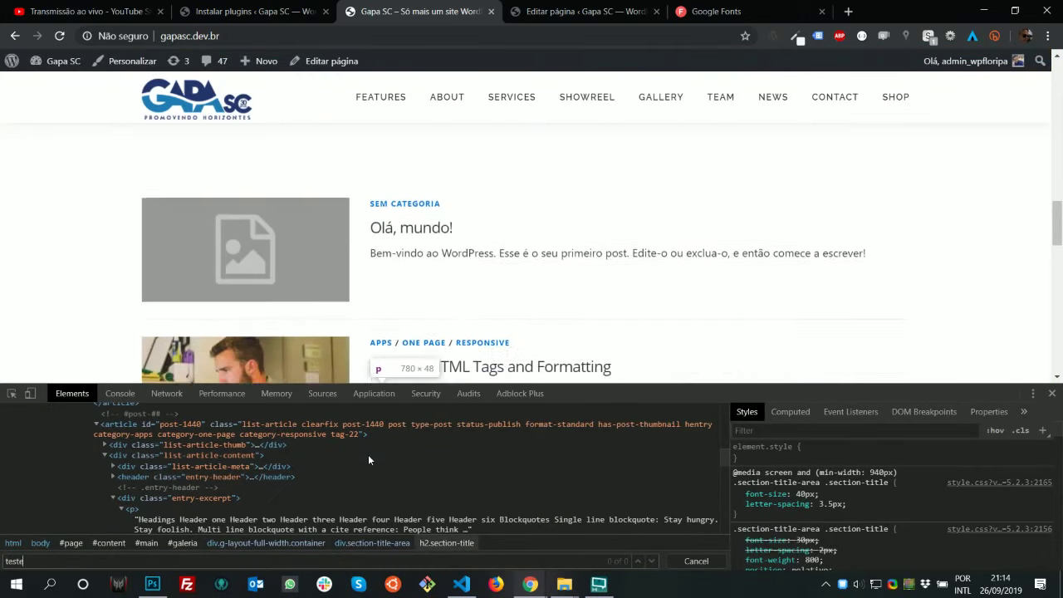
Switch to File Explorer and rename oquefazemos.php in the gapa theme's section-parts folder to section-oquefazemos.php
{"action": "key", "text": "alt+Tab"}
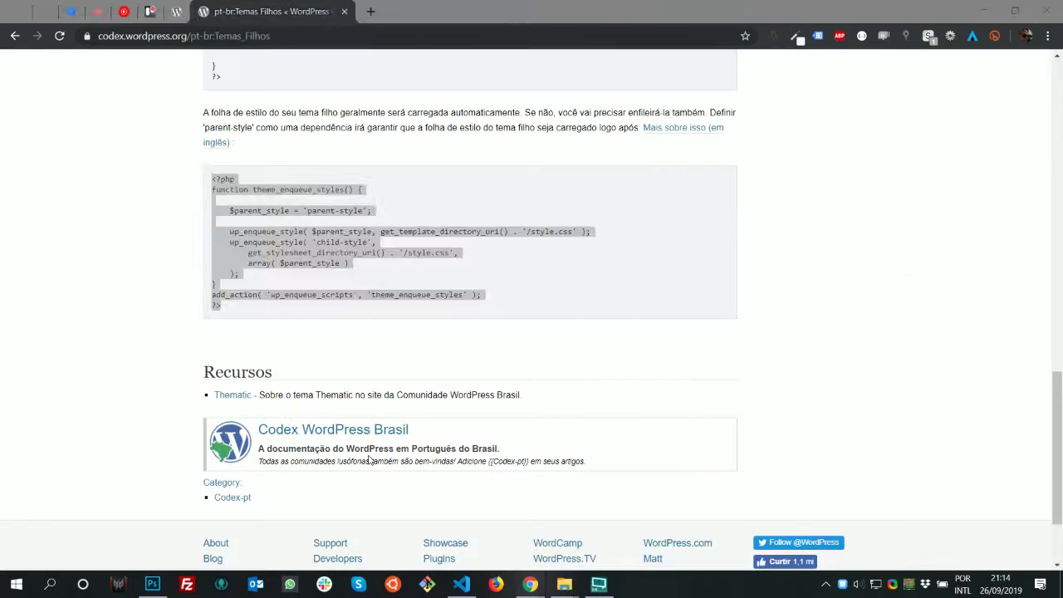
{"action": "left_click_drag", "start_coordinate": [211, 174], "coordinate": [361, 316]}
{"action": "key", "text": "alt+Tab"}
{"action": "key", "text": "alt+Tab"}
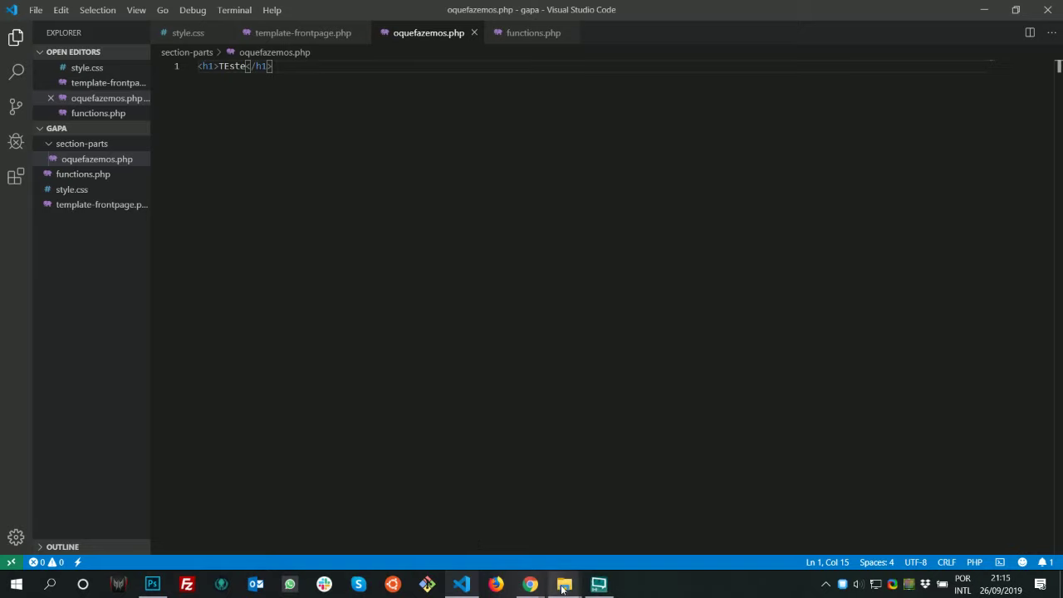
{"action": "mouse_move", "coordinate": [564, 584]}
{"action": "left_click", "coordinate": [585, 505]}
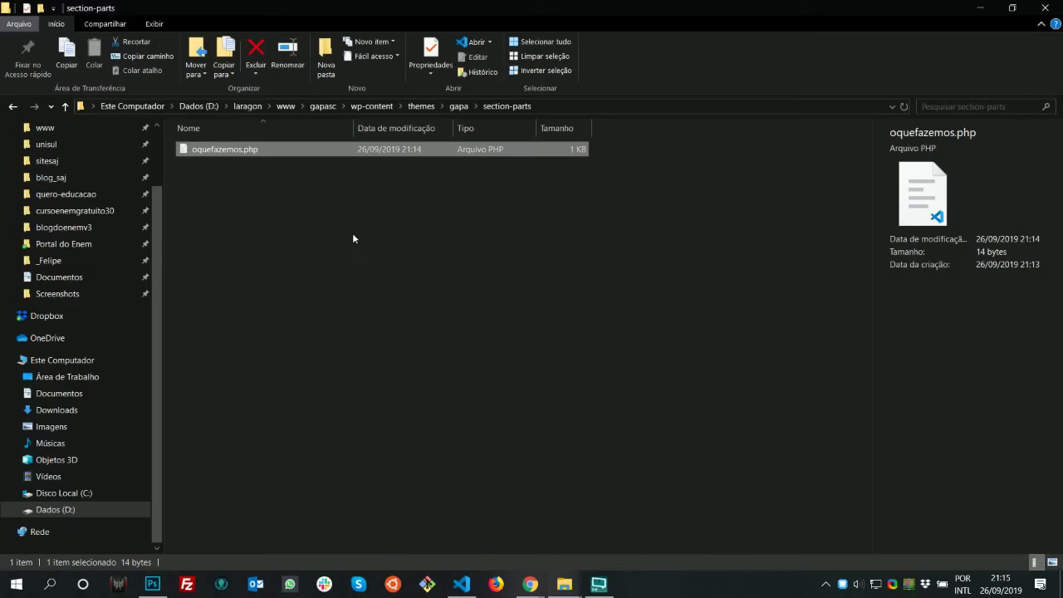
{"action": "left_click", "coordinate": [195, 153]}
{"action": "type", "text": "section"}
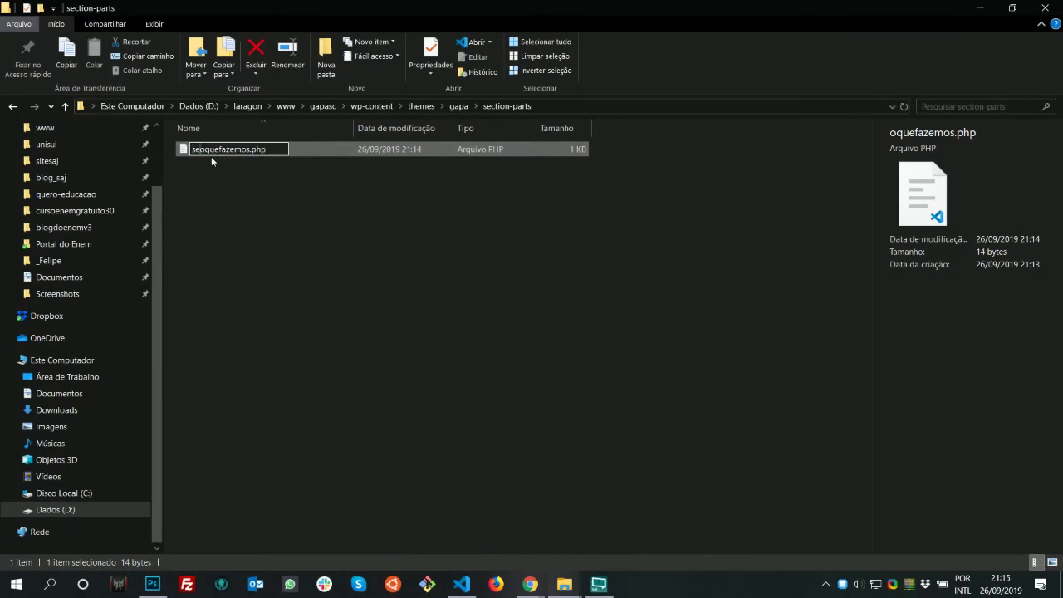
{"action": "type", "text": "-"}
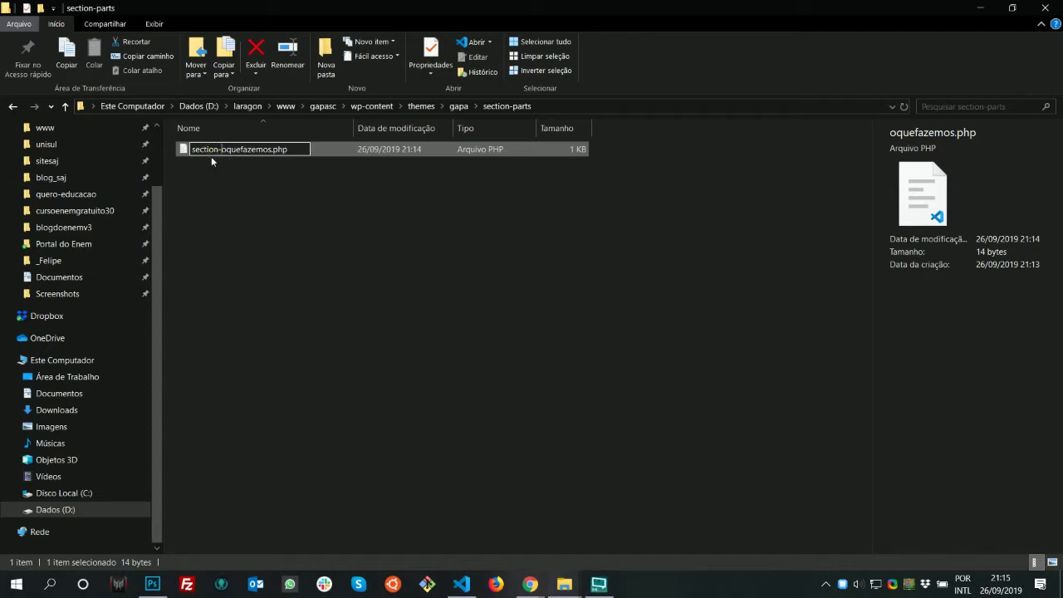
{"action": "key", "text": "Return"}
Open the onepress theme's section-parts folder and check the "section-" prefix in the section-contact.php file name
{"action": "left_click", "coordinate": [458, 106]}
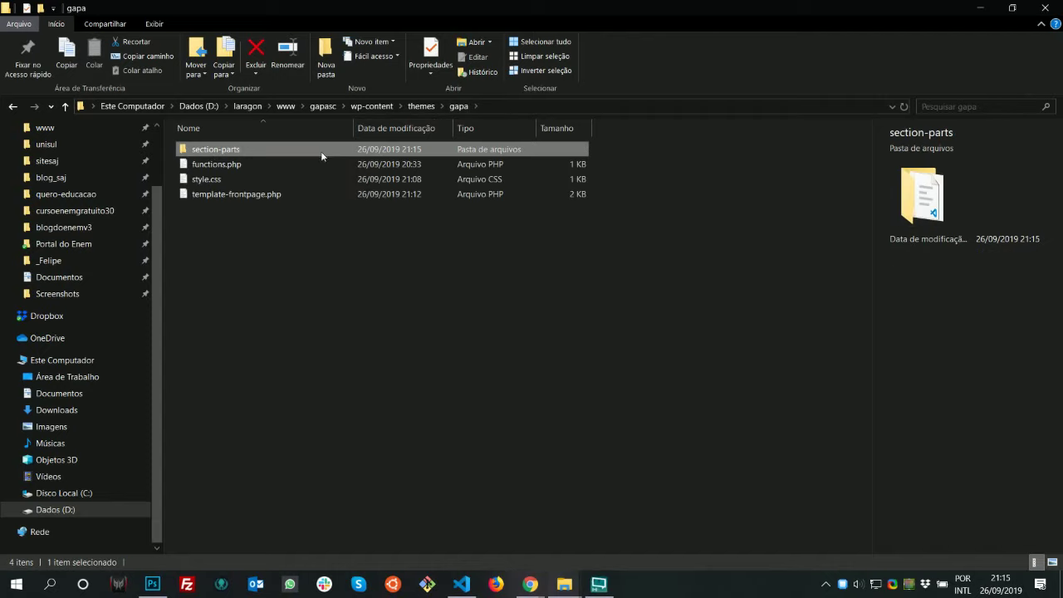
{"action": "left_click", "coordinate": [422, 107]}
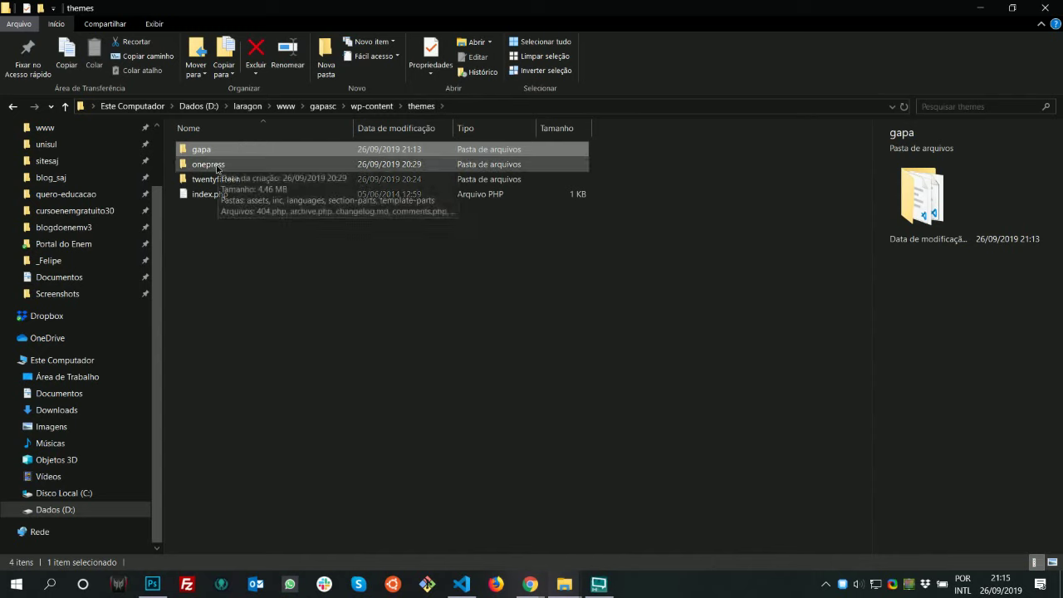
{"action": "double_click", "coordinate": [220, 163]}
{"action": "double_click", "coordinate": [230, 194]}
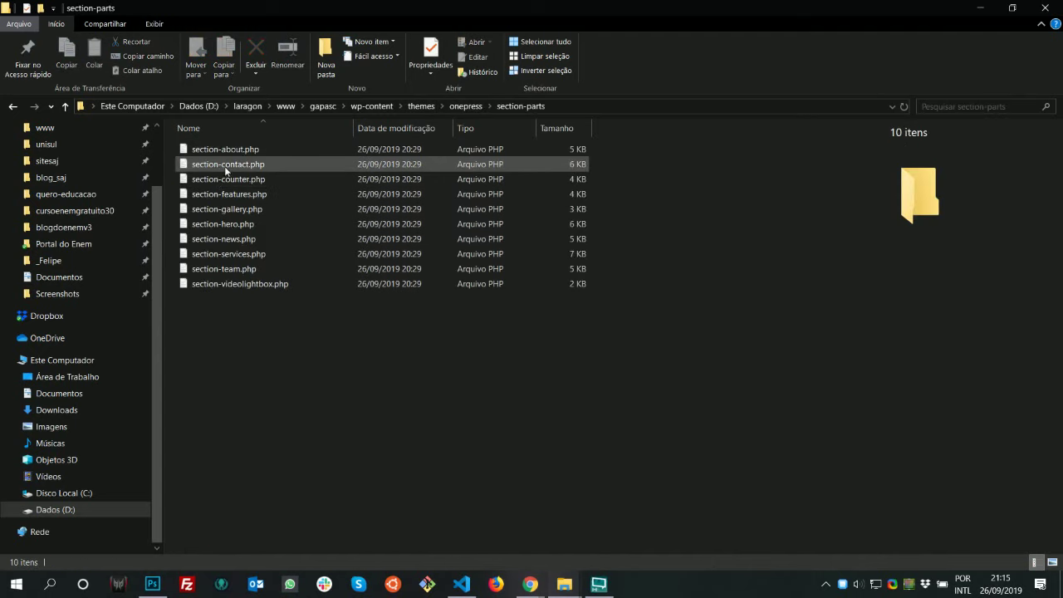
{"action": "left_click", "coordinate": [217, 164]}
{"action": "key", "text": "F2"}
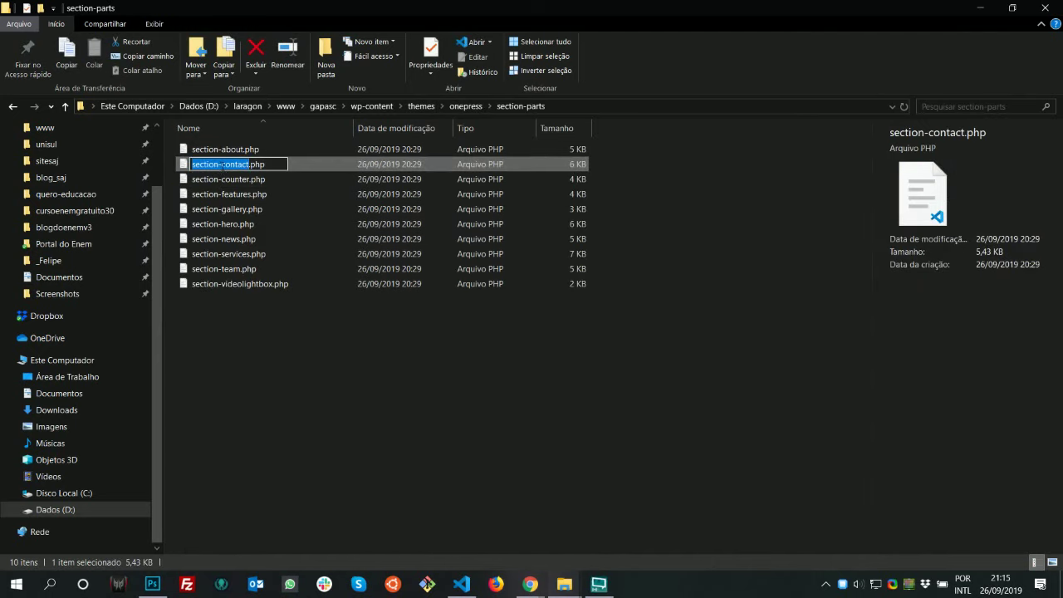
{"action": "left_click_drag", "start_coordinate": [221, 165], "coordinate": [191, 164]}
Return to the gapa theme's section-parts folder and compare the prefix of section-oquefazemos.php without changing the name
{"action": "left_click", "coordinate": [465, 106]}
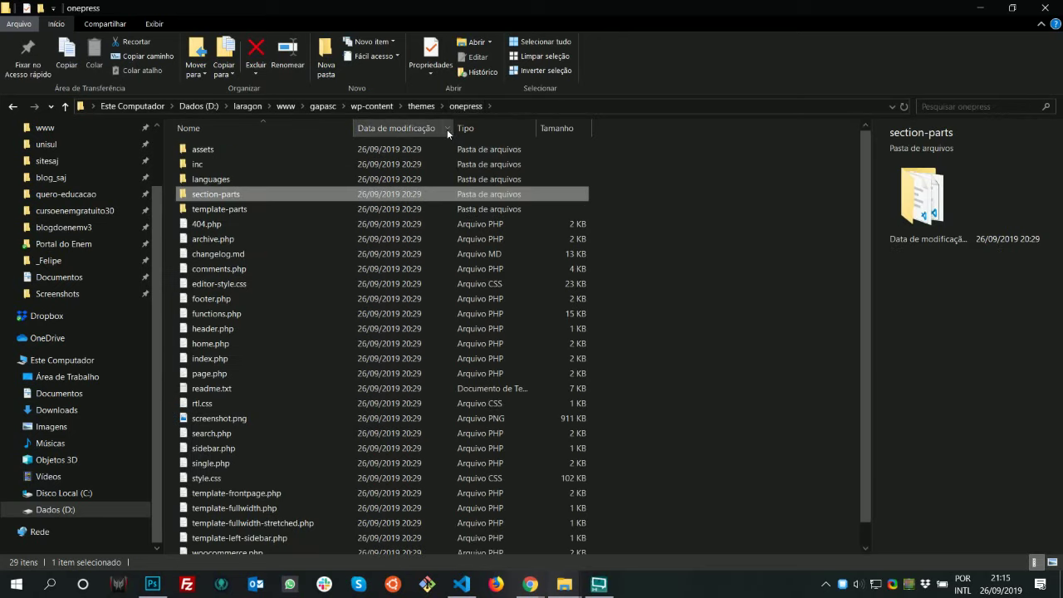
{"action": "left_click", "coordinate": [423, 106]}
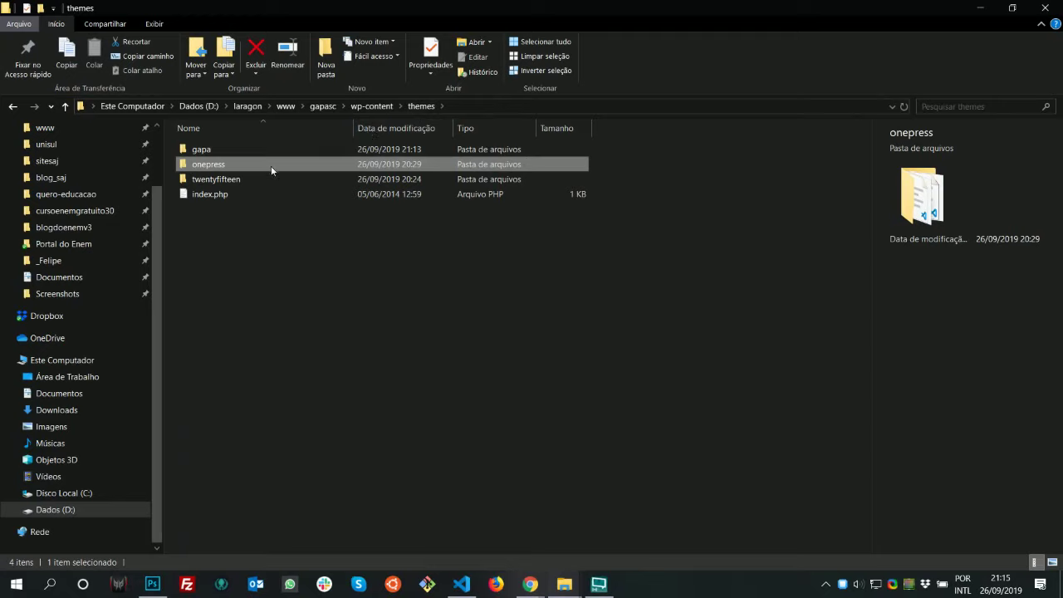
{"action": "double_click", "coordinate": [249, 150]}
{"action": "double_click", "coordinate": [228, 150]}
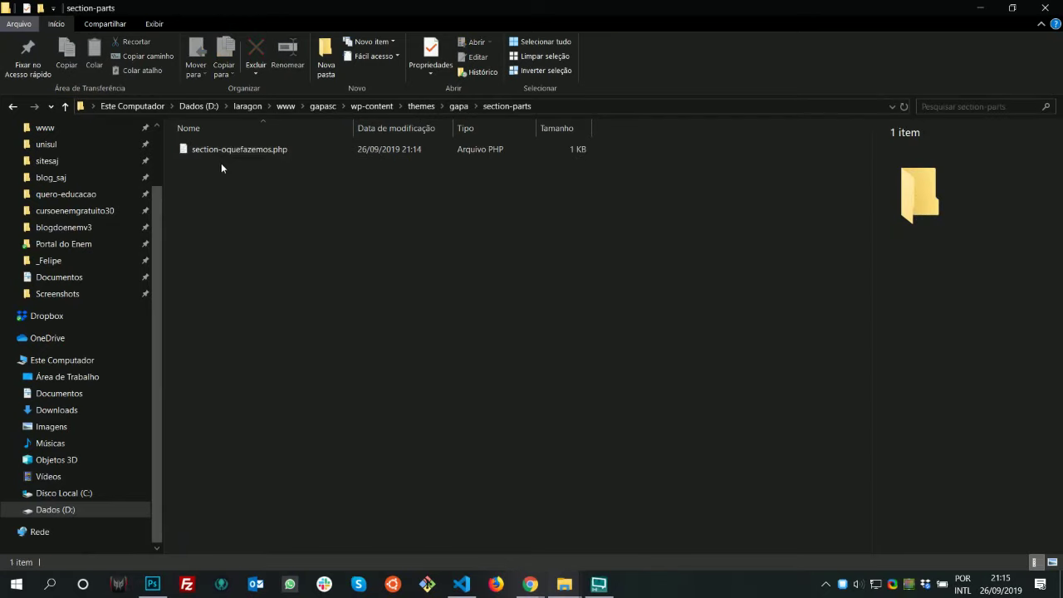
{"action": "left_click", "coordinate": [220, 151]}
{"action": "left_click", "coordinate": [220, 151]}
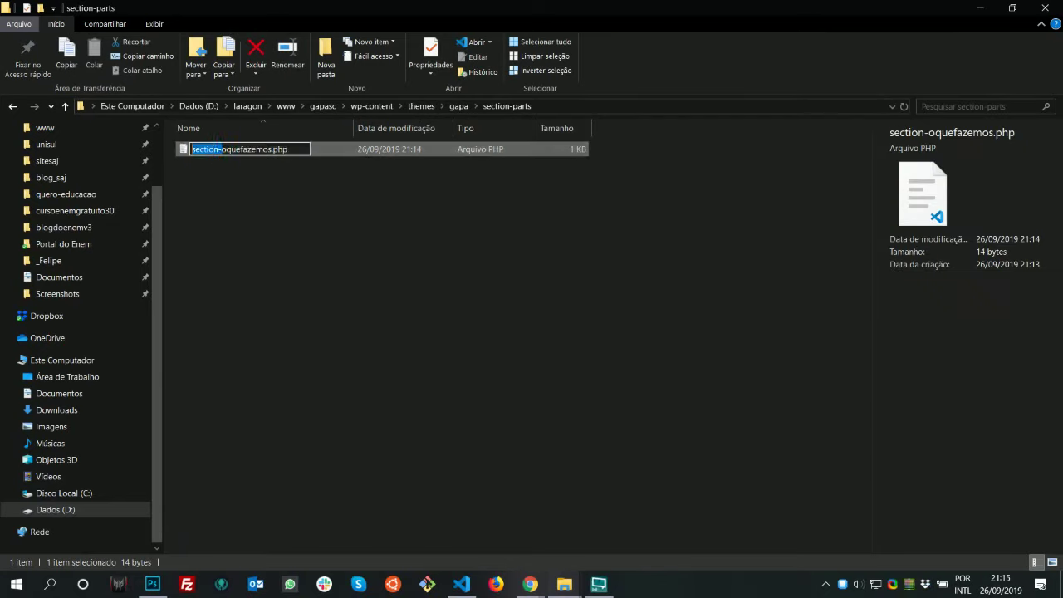
{"action": "left_click", "coordinate": [454, 243]}
Switch to Chrome and reload the Gapa SC front page to check for the test heading below the hero
{"action": "key", "text": "alt+Tab"}
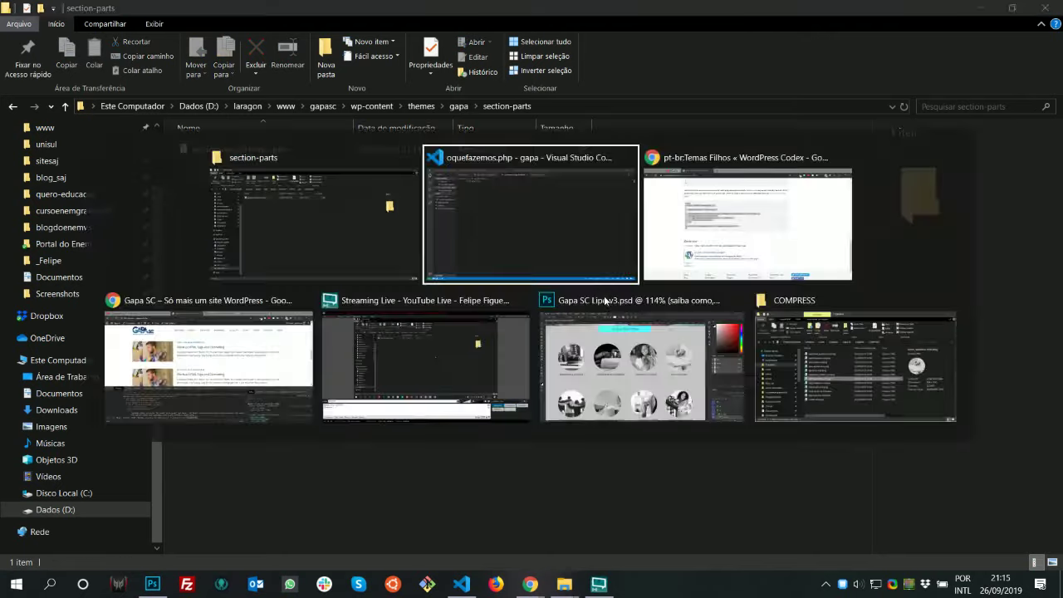
{"action": "key", "text": "alt+Tab"}
{"action": "key", "text": "Tab"}
{"action": "key", "text": "alt+Tab"}
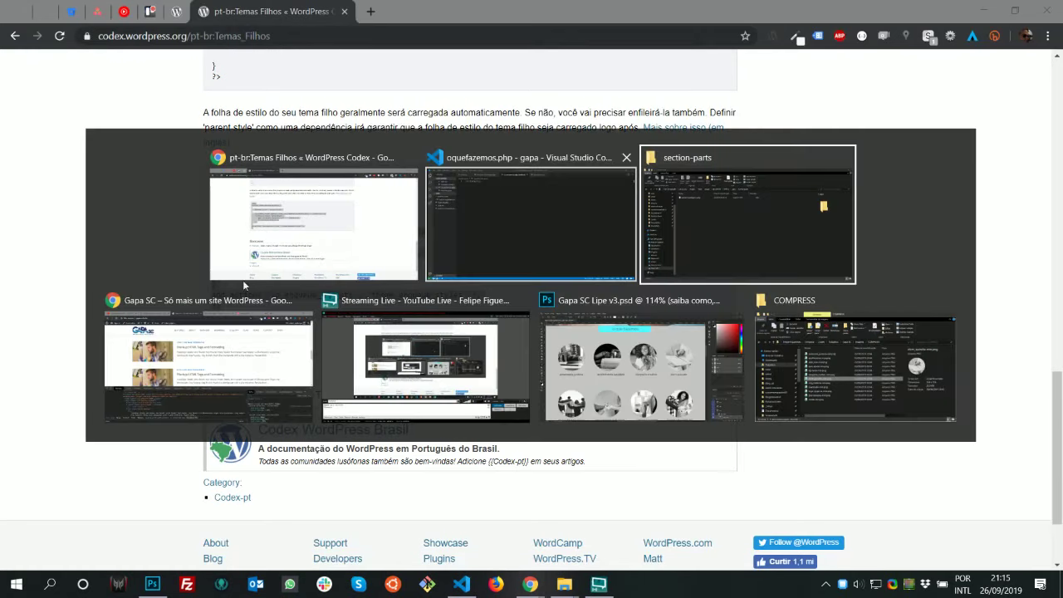
{"action": "key", "text": "Tab"}
{"action": "key", "text": "Tab"}
{"action": "scroll", "coordinate": [402, 176], "scroll_direction": "up", "scroll_amount": 3}
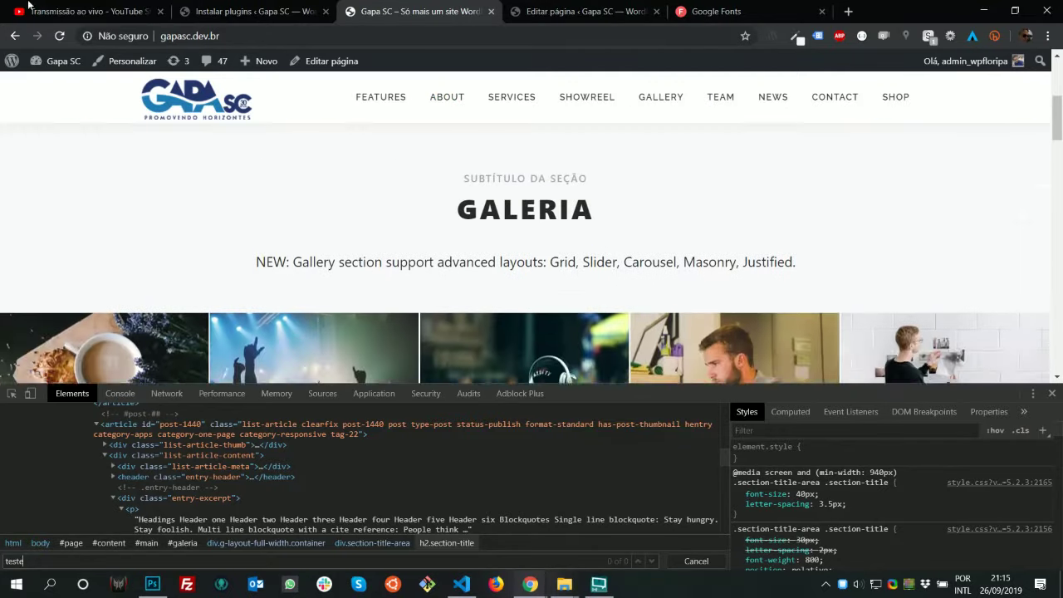
{"action": "right_click", "coordinate": [60, 36]}
{"action": "left_click", "coordinate": [83, 89]}
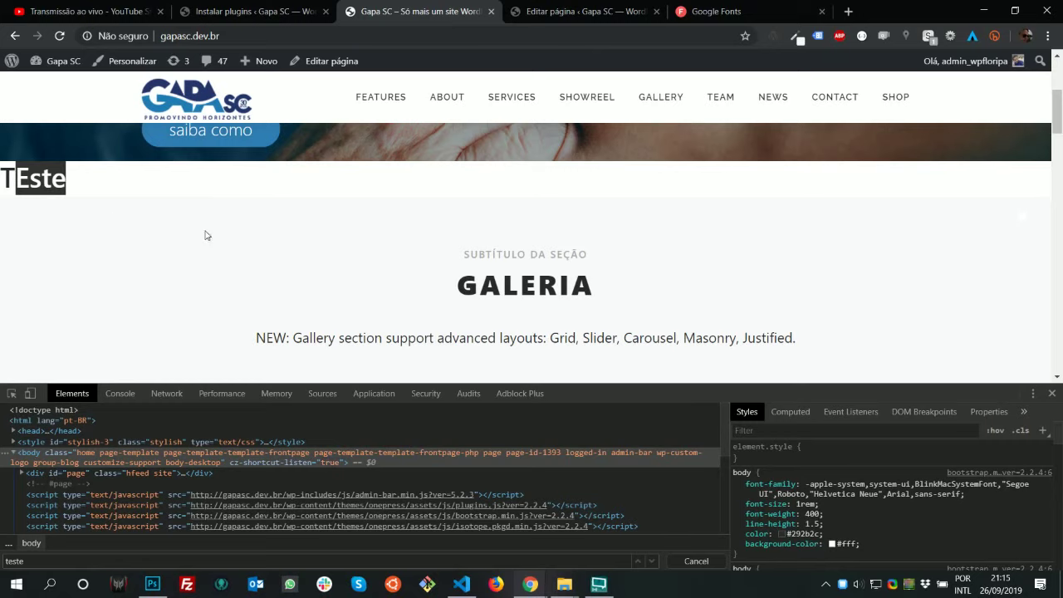
Switch to Visual Studio Code, delete all content of the open oquefazemos.php and save the file
{"action": "key", "text": "alt+Tab"}
{"action": "key", "text": "alt+Tab"}
{"action": "key", "text": "Tab"}
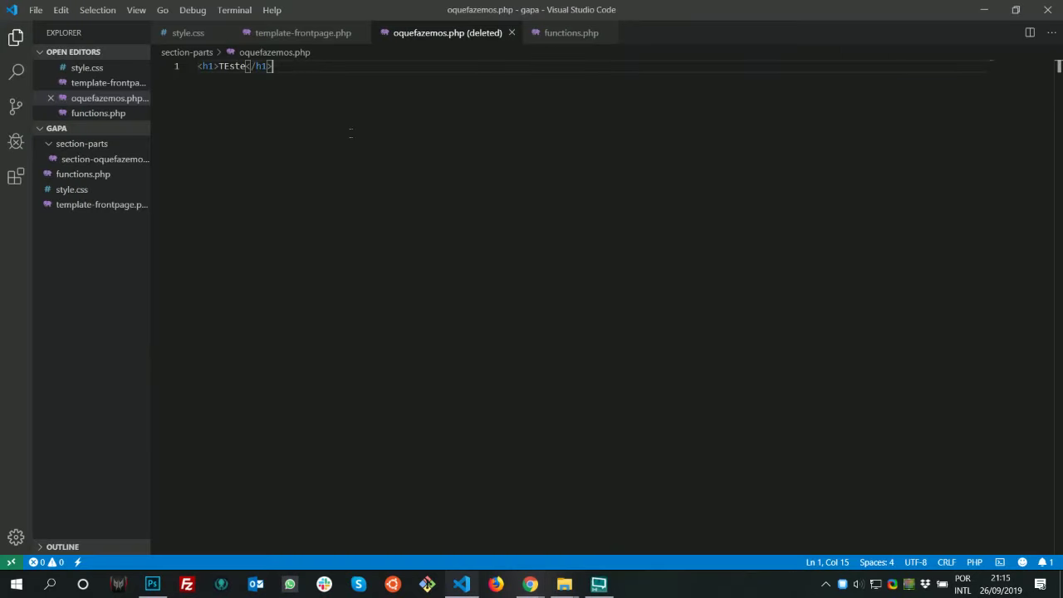
{"action": "key", "text": "ctrl+a"}
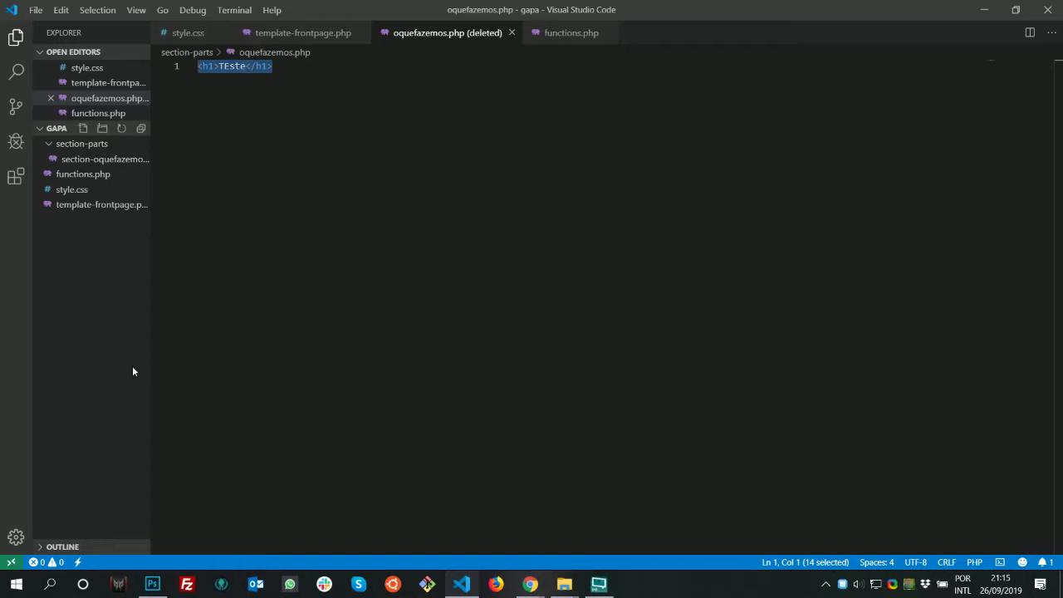
{"action": "key", "text": "BackSpace"}
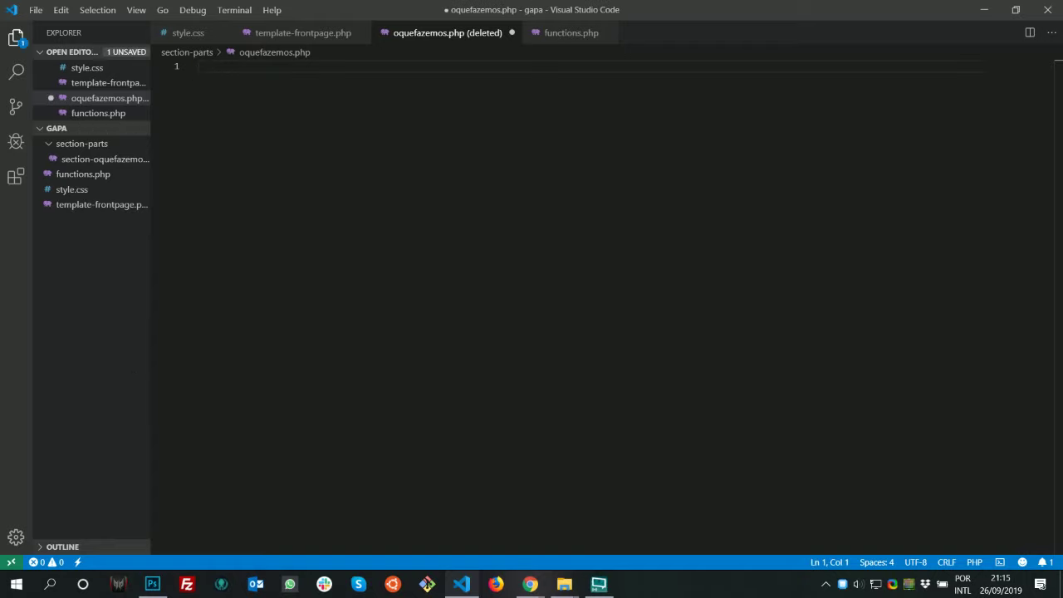
{"action": "key", "text": "ctrl+s"}
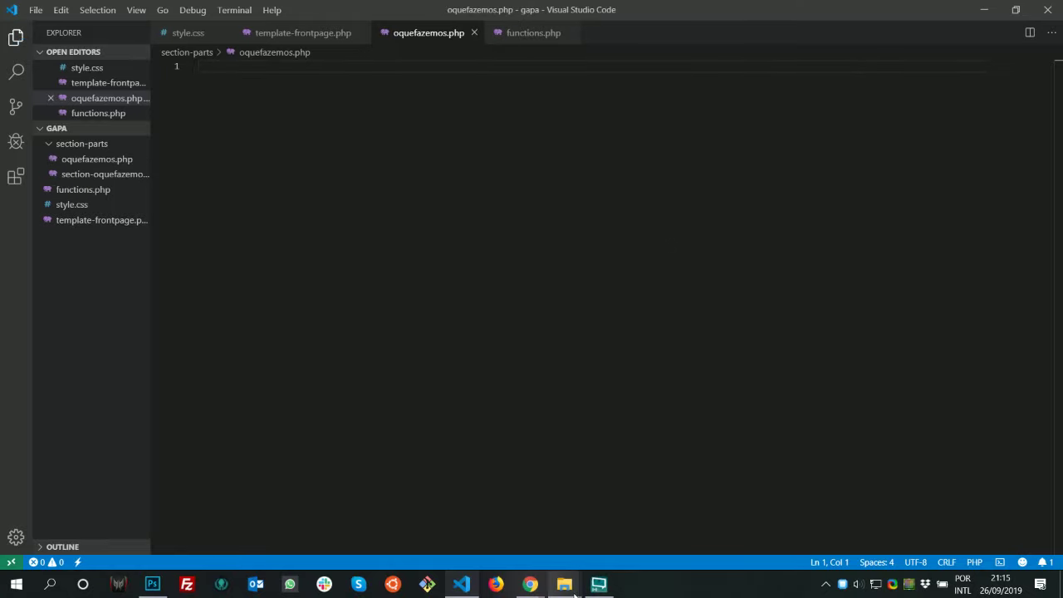
Switch back to the Gapa SC front page in Chrome and examine the test heading between the hero and Galeria sections
{"action": "mouse_move", "coordinate": [573, 591]}
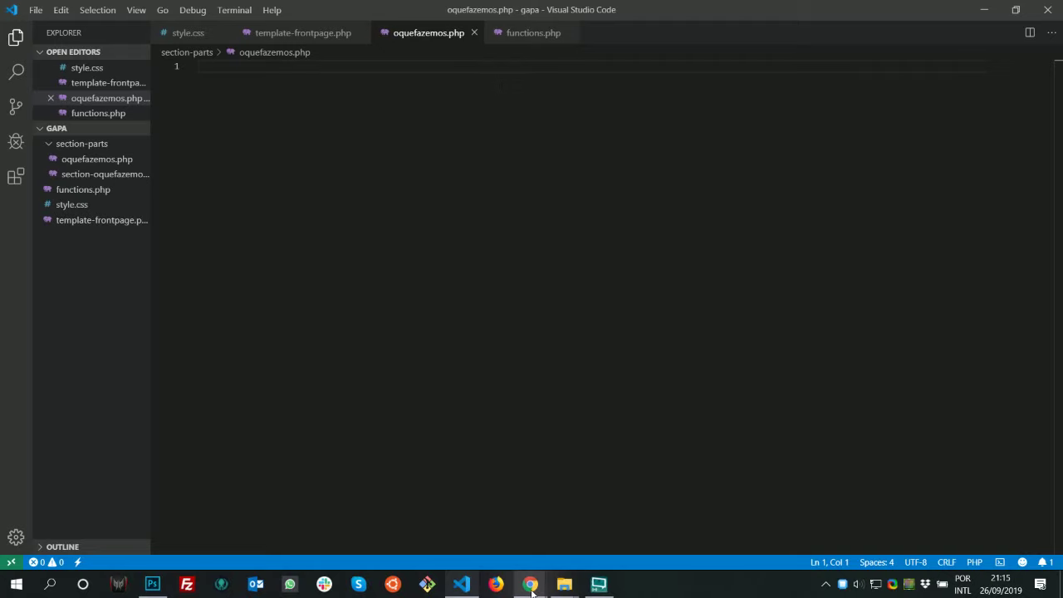
{"action": "mouse_move", "coordinate": [532, 591]}
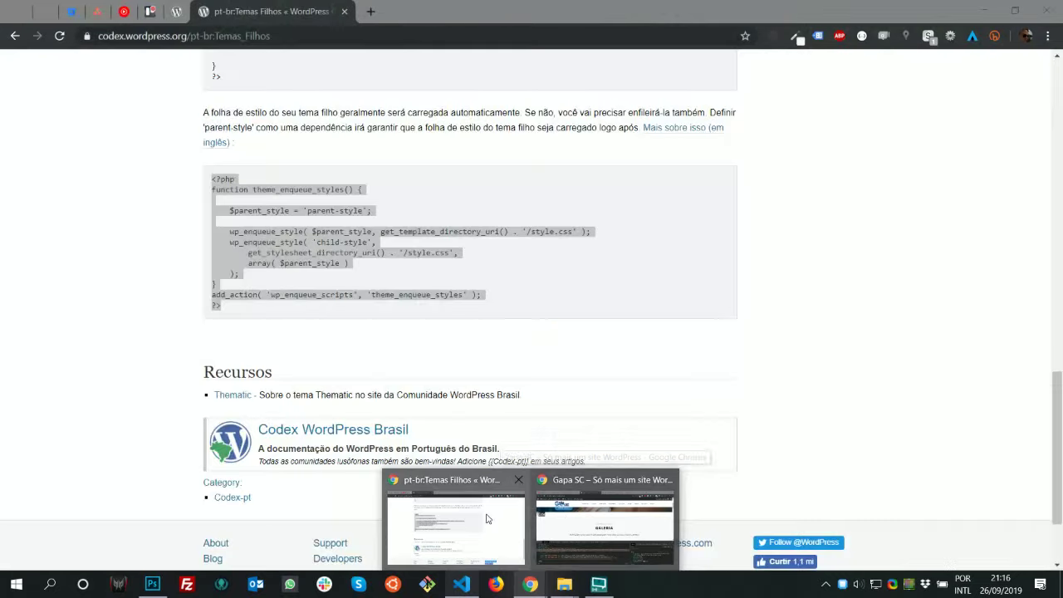
{"action": "left_click", "coordinate": [488, 519]}
{"action": "mouse_move", "coordinate": [530, 584]}
{"action": "left_click", "coordinate": [604, 531]}
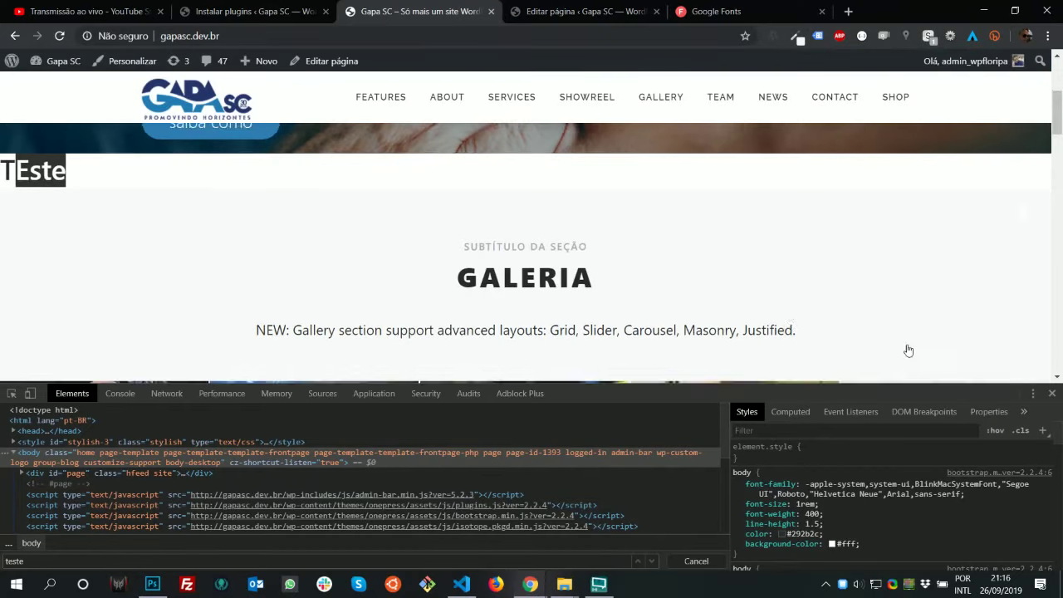
{"action": "left_click_drag", "start_coordinate": [1052, 117], "coordinate": [1053, 91]}
{"action": "scroll", "coordinate": [563, 275], "scroll_direction": "down", "scroll_amount": 1}
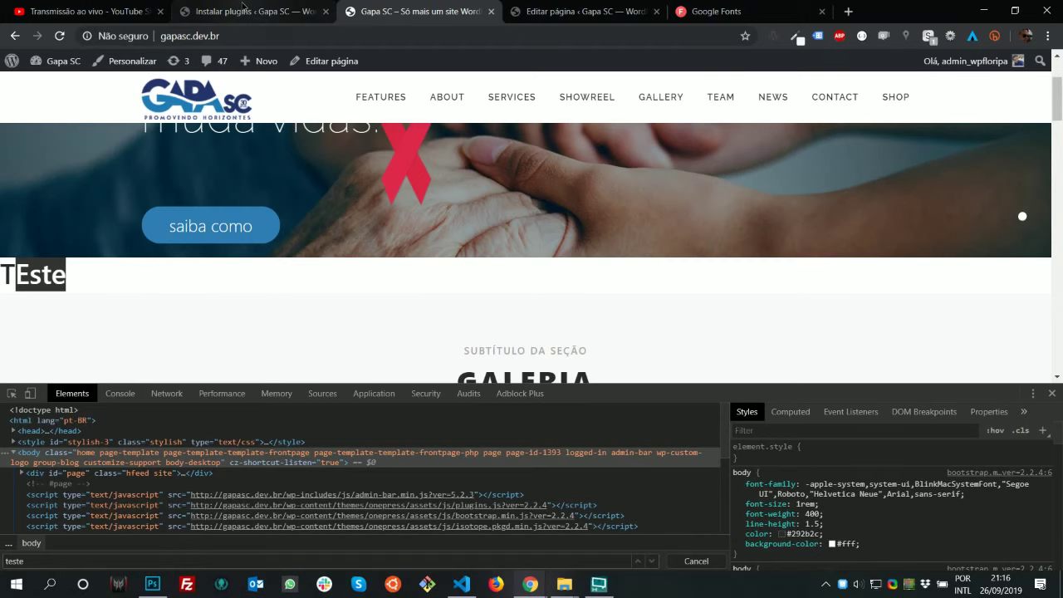
Activate the Stackable – Gutenberg Blocks plugin, then return to the front page and close its developer tools
{"action": "left_click", "coordinate": [320, 13]}
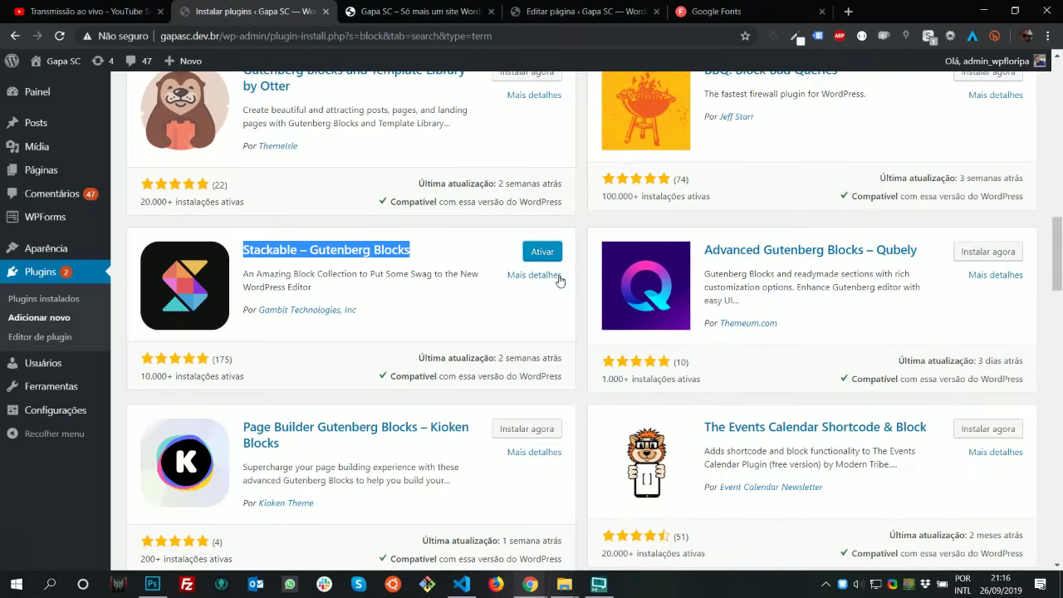
{"action": "left_click", "coordinate": [399, 11]}
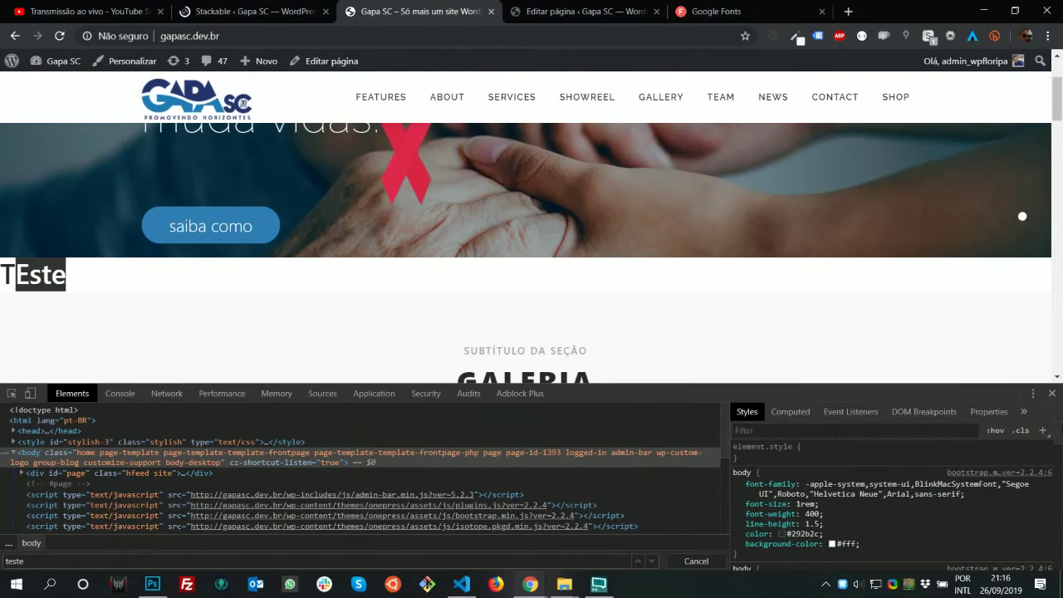
{"action": "left_click", "coordinate": [1053, 394]}
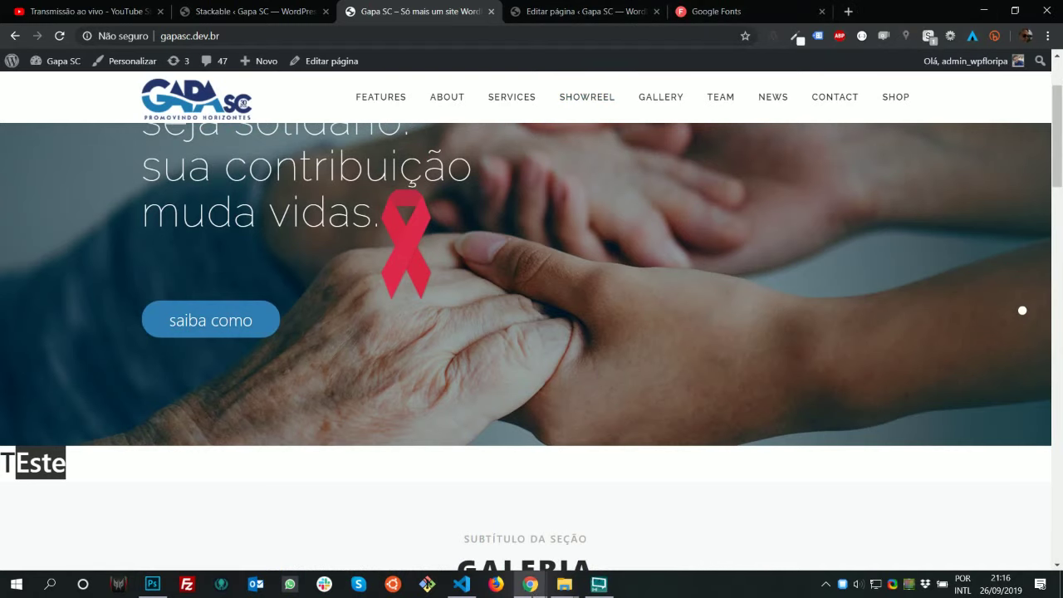
Switch to the Chrome window with the WordPress documentation and examine the WP_Query example for displaying a page by ID
{"action": "mouse_move", "coordinate": [531, 582]}
{"action": "left_click", "coordinate": [453, 533]}
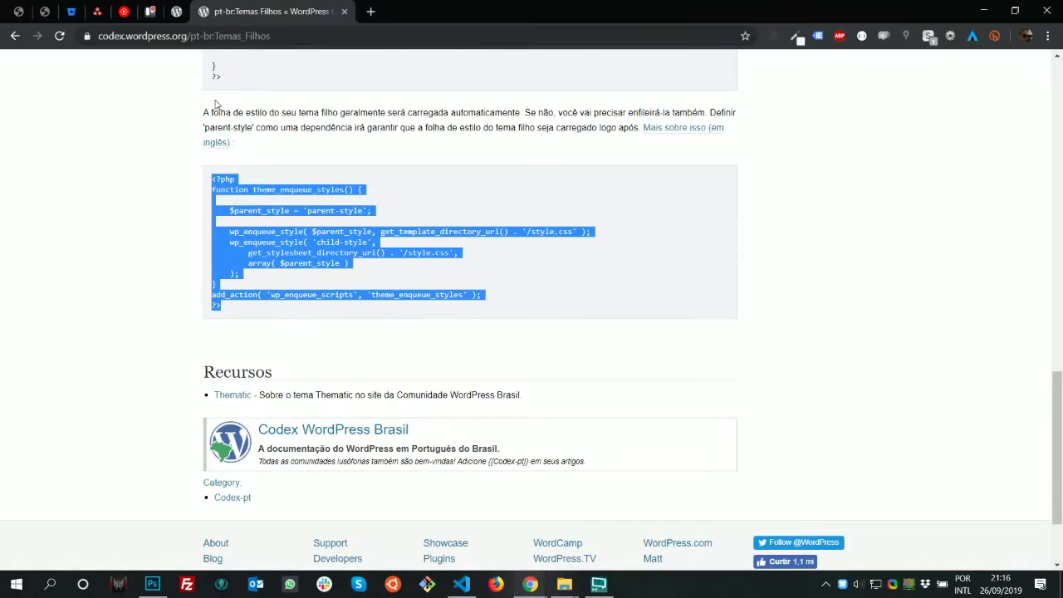
{"action": "key", "text": "ctrl+shift+Tab"}
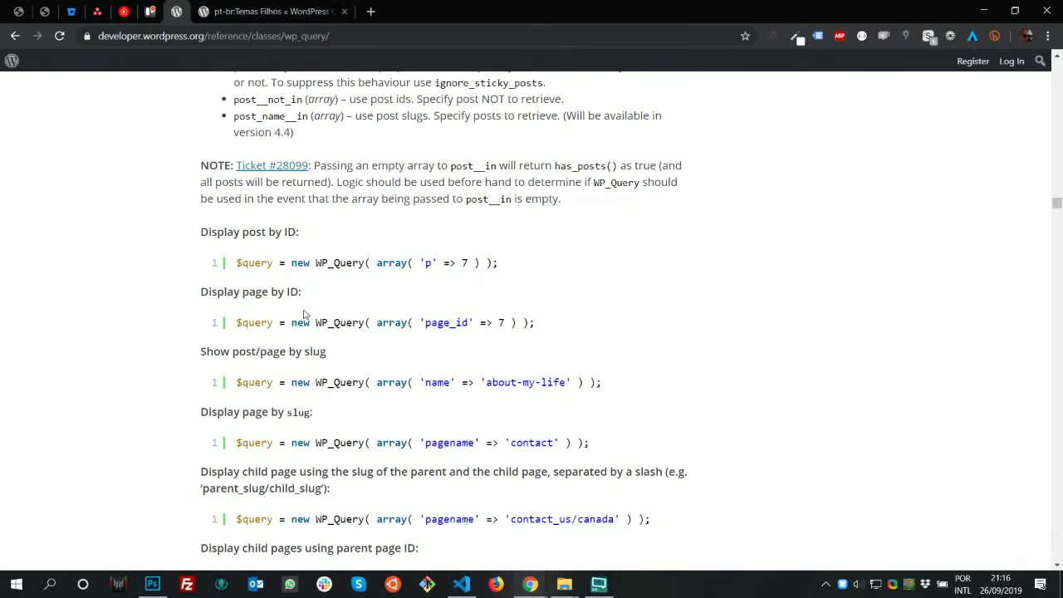
{"action": "left_click_drag", "start_coordinate": [240, 324], "coordinate": [523, 323]}
{"action": "left_click", "coordinate": [540, 323]}
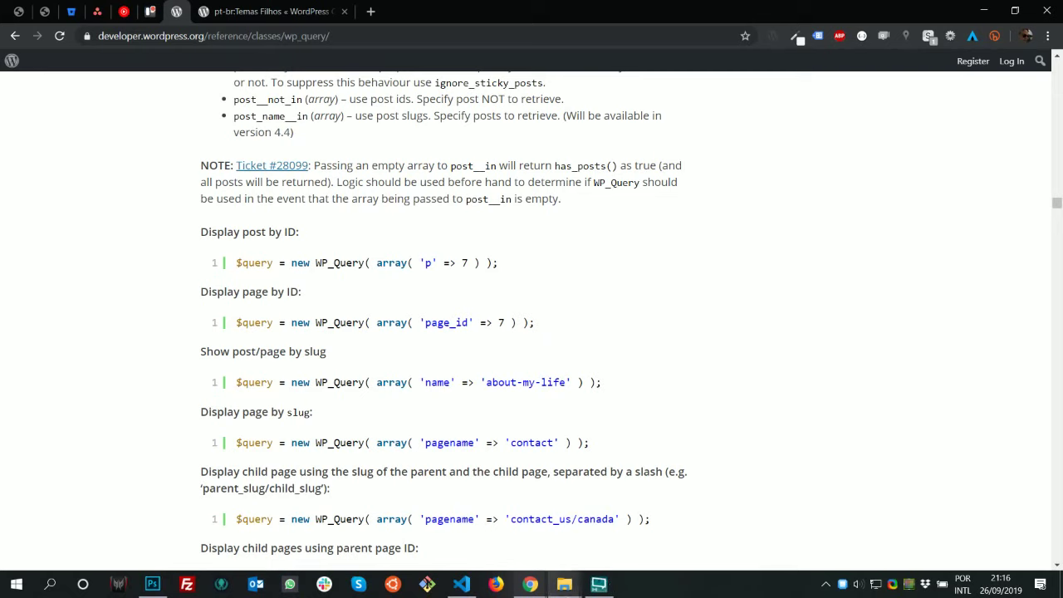
Open a new File Explorer window and go to the Gapa SC project folder inside Trabalhos
{"action": "left_click", "coordinate": [564, 584]}
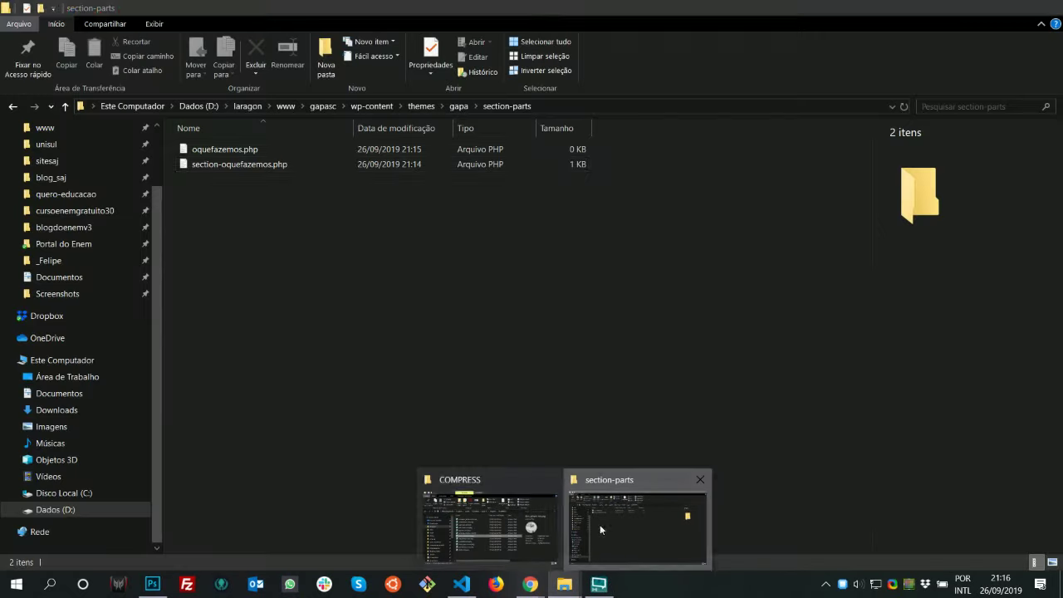
{"action": "left_click", "coordinate": [600, 525]}
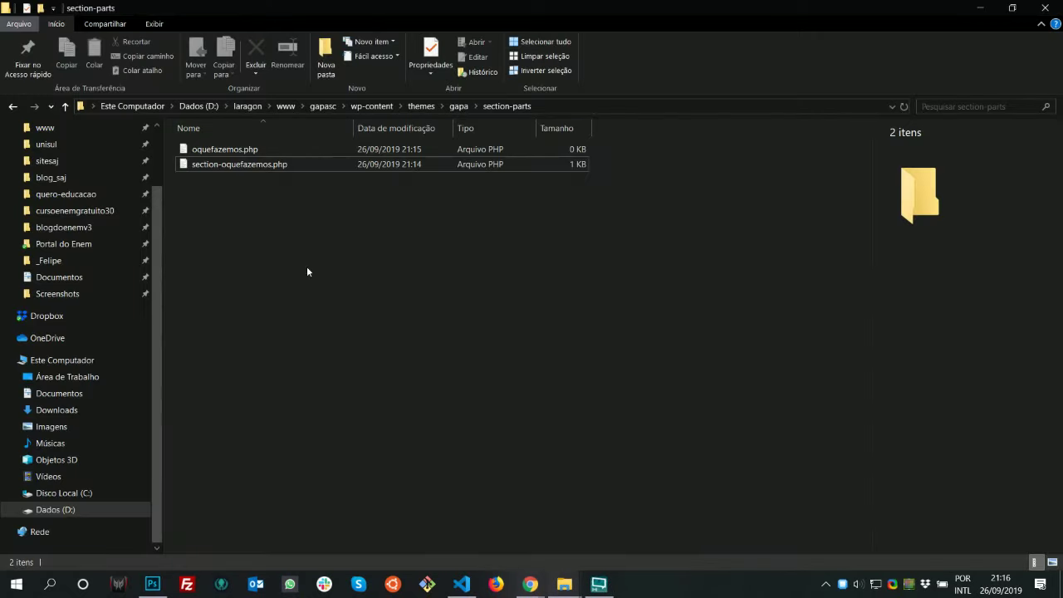
{"action": "key", "text": "super+e"}
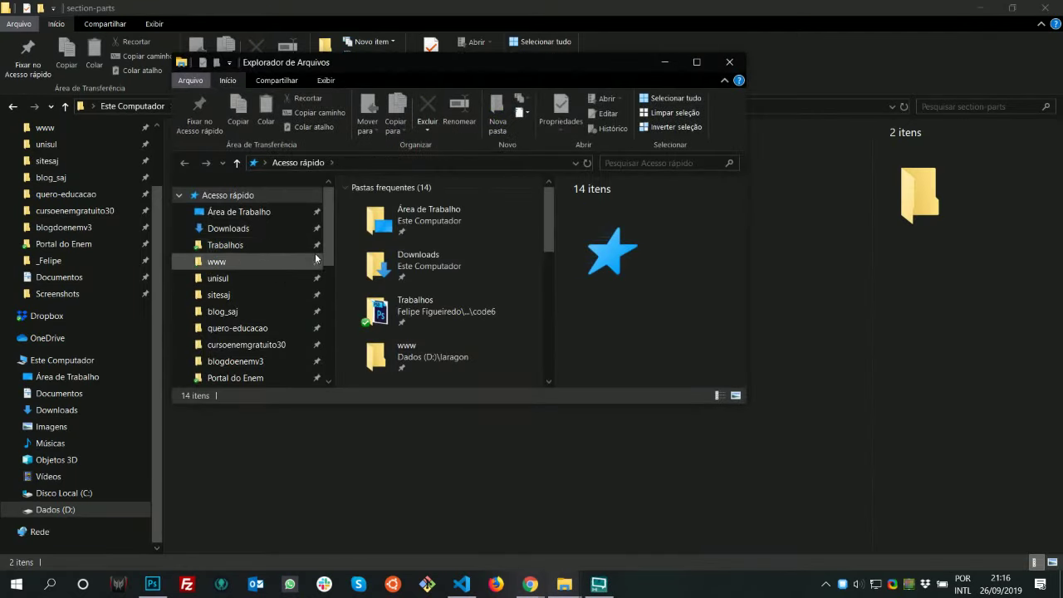
{"action": "left_click", "coordinate": [249, 249]}
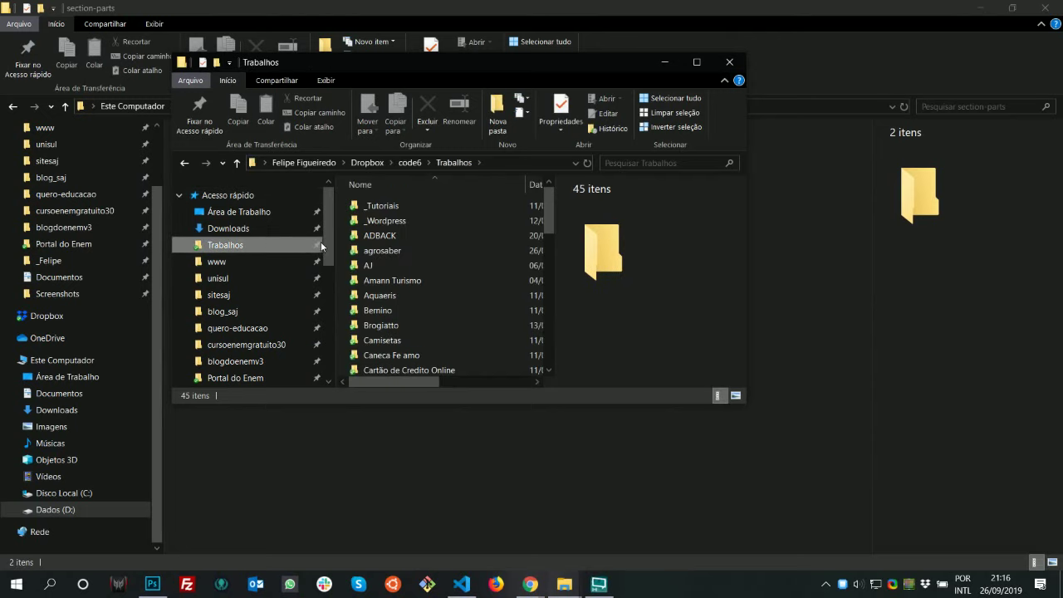
{"action": "left_click", "coordinate": [391, 221]}
{"action": "key", "text": "g"}
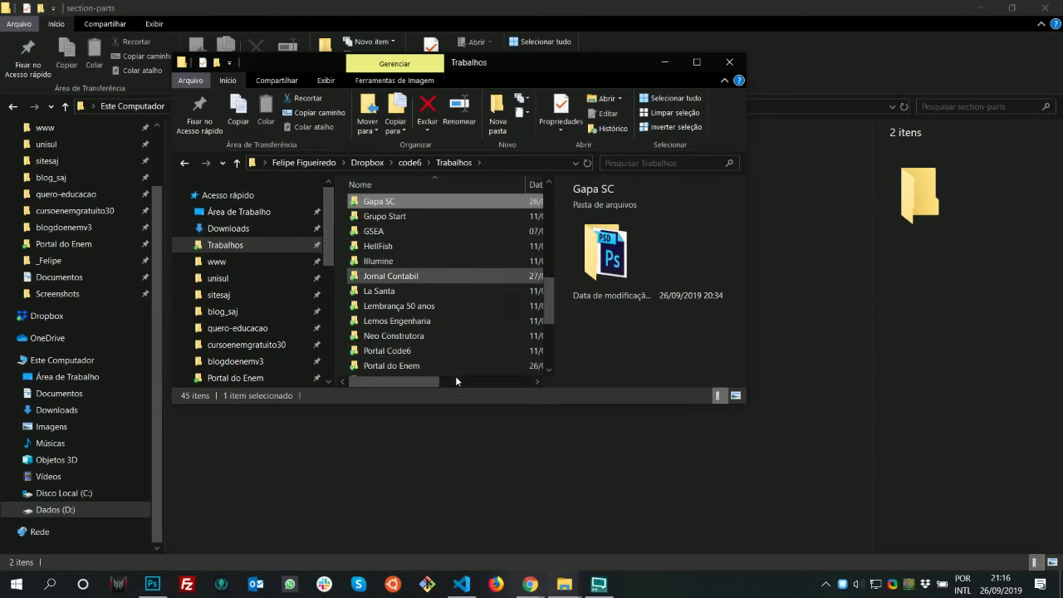
{"action": "double_click", "coordinate": [408, 202]}
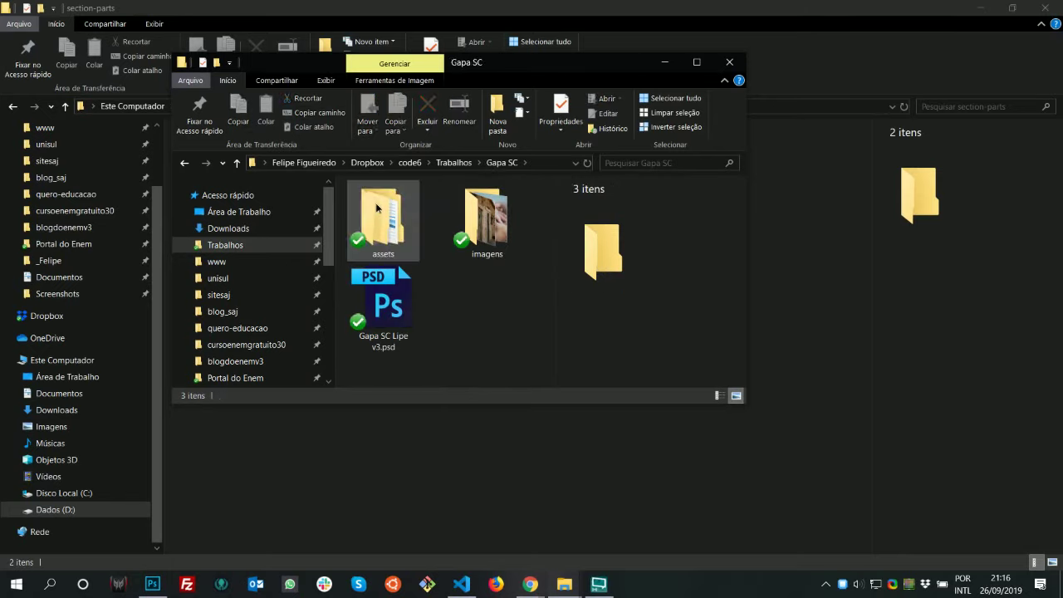
Open section-teste-post.php from the assets/tema/section-parts folder in Visual Studio Code
{"action": "double_click", "coordinate": [376, 208]}
{"action": "left_click", "coordinate": [389, 221]}
{"action": "double_click", "coordinate": [391, 218]}
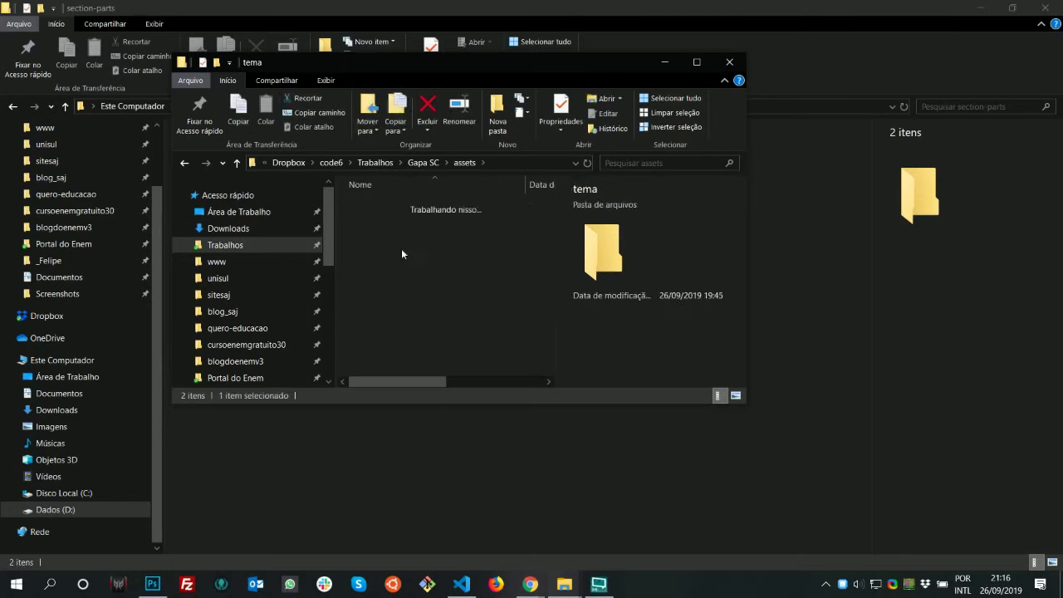
{"action": "left_click", "coordinate": [413, 205]}
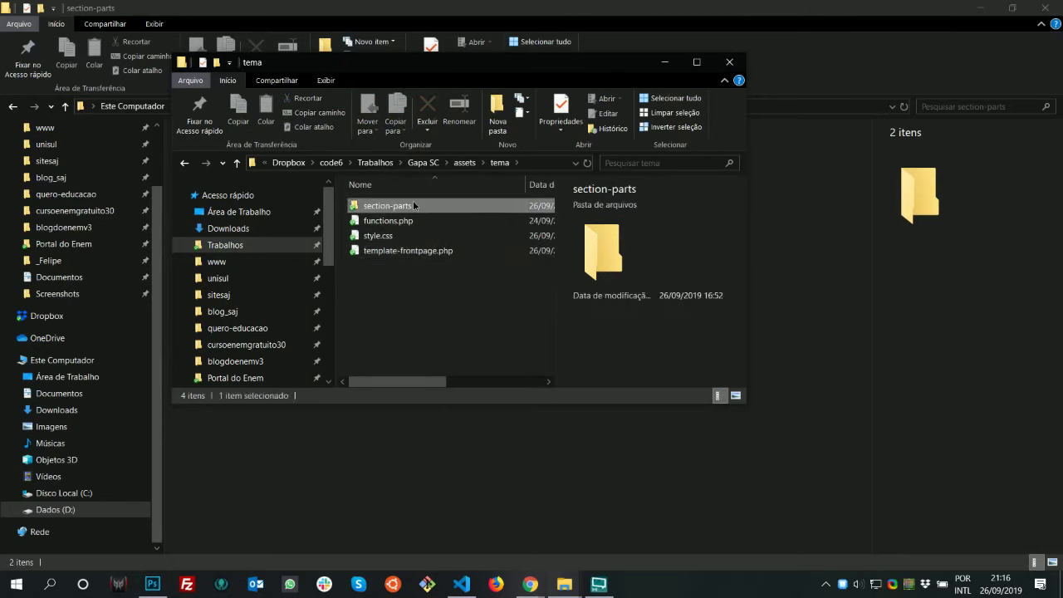
{"action": "double_click", "coordinate": [413, 205]}
{"action": "left_click", "coordinate": [427, 221]}
{"action": "left_click", "coordinate": [423, 209]}
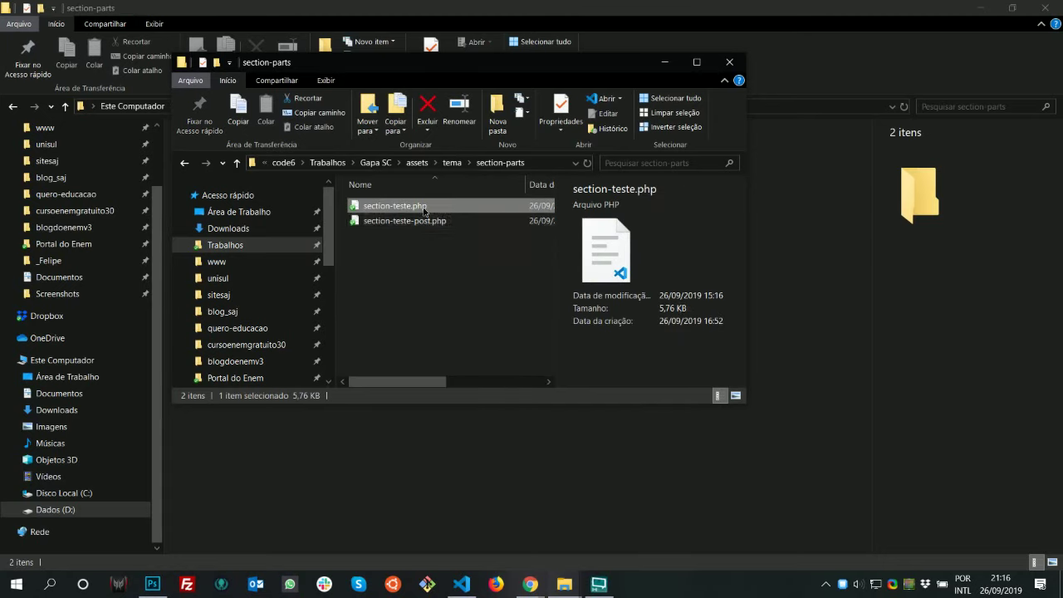
{"action": "double_click", "coordinate": [428, 221]}
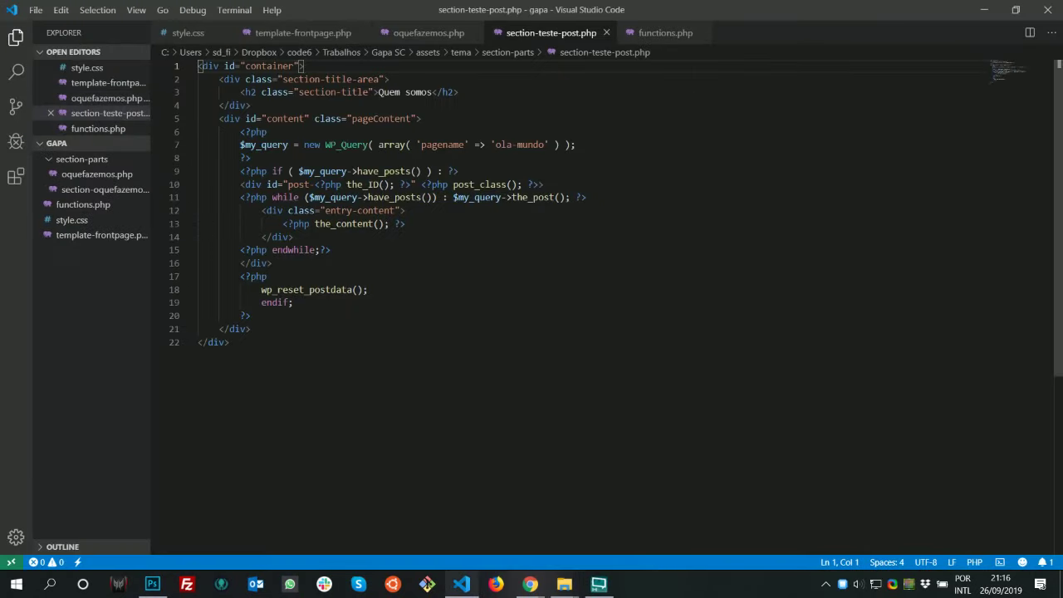
Copy all the code of section-teste-post.php into the empty oquefazemos.php and close the source file
{"action": "left_click_drag", "start_coordinate": [233, 349], "coordinate": [153, 63]}
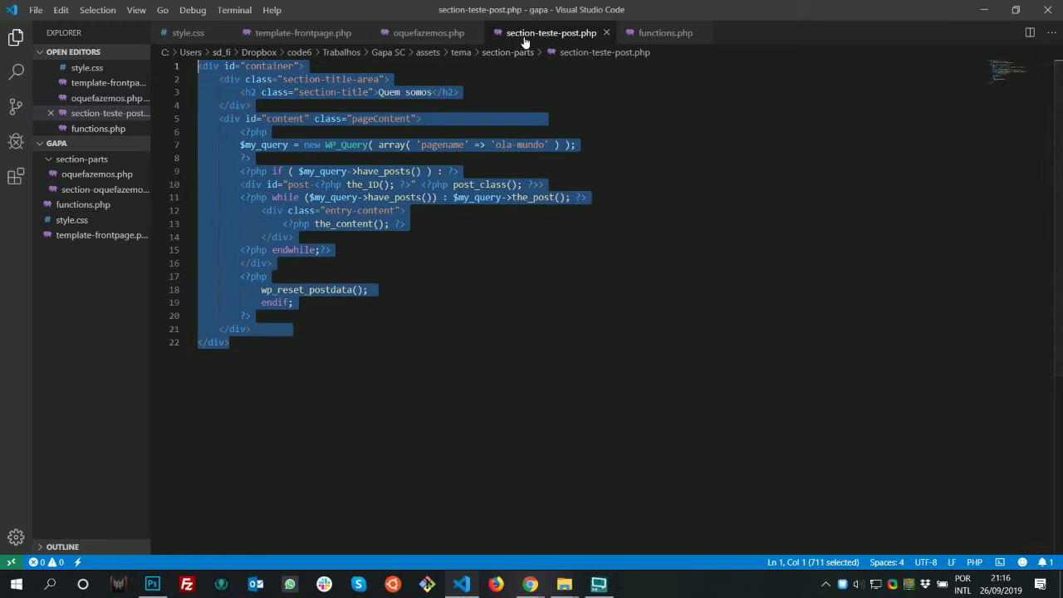
{"action": "key", "text": "ctrl+c"}
{"action": "key", "text": "ctrl+w"}
{"action": "key", "text": "ctrl+v"}
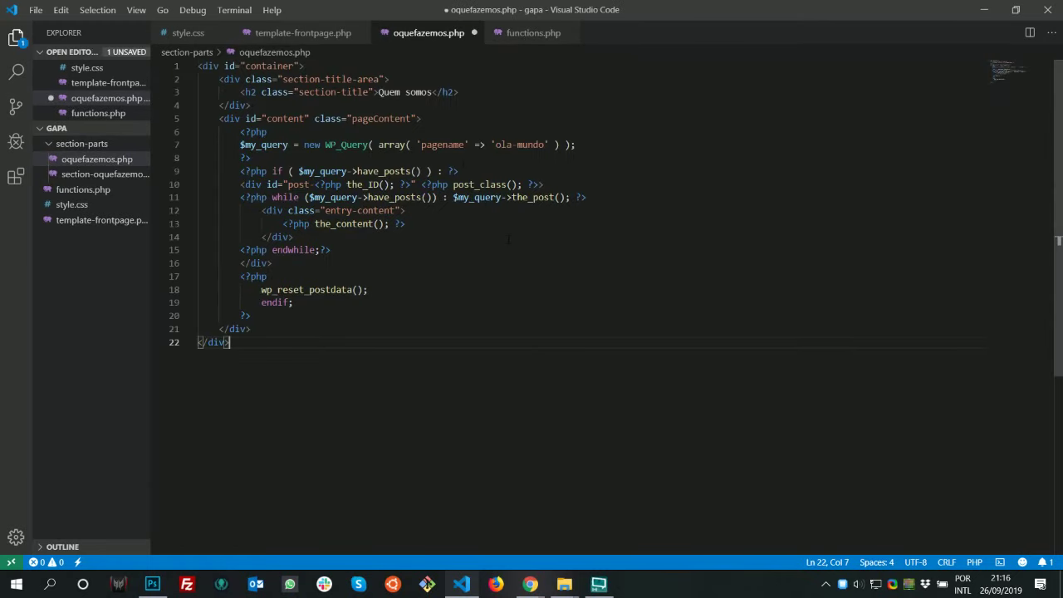
Replace the "Quem somos" heading in oquefazemos.php with "o que fazemos", copied from the Photoshop mockup, and save the file
{"action": "left_click_drag", "start_coordinate": [432, 92], "coordinate": [379, 92]}
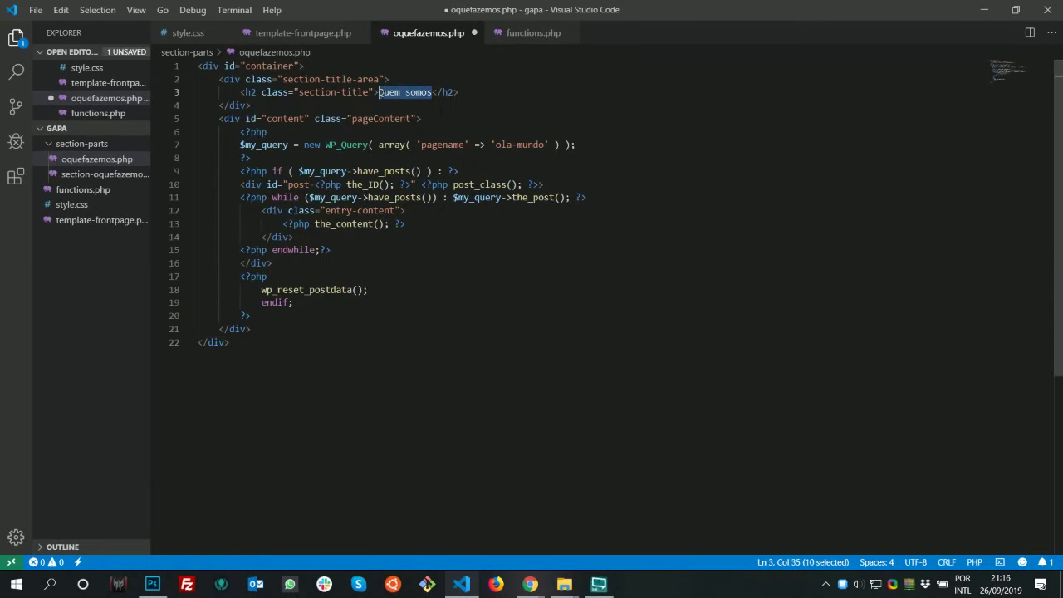
{"action": "key", "text": "alt+Tab"}
{"action": "left_click", "coordinate": [152, 584]}
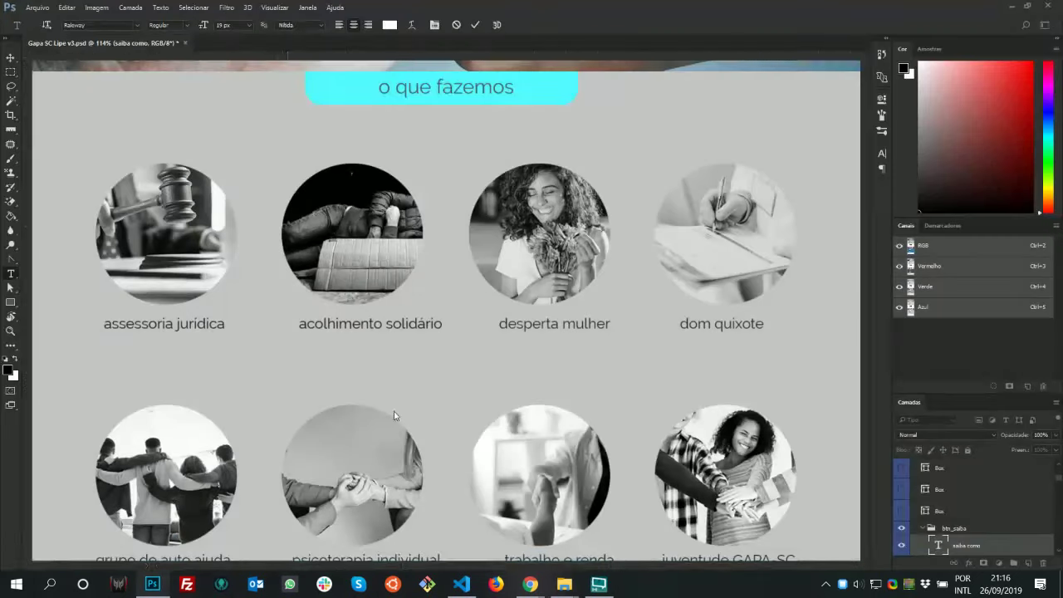
{"action": "left_click", "coordinate": [458, 90]}
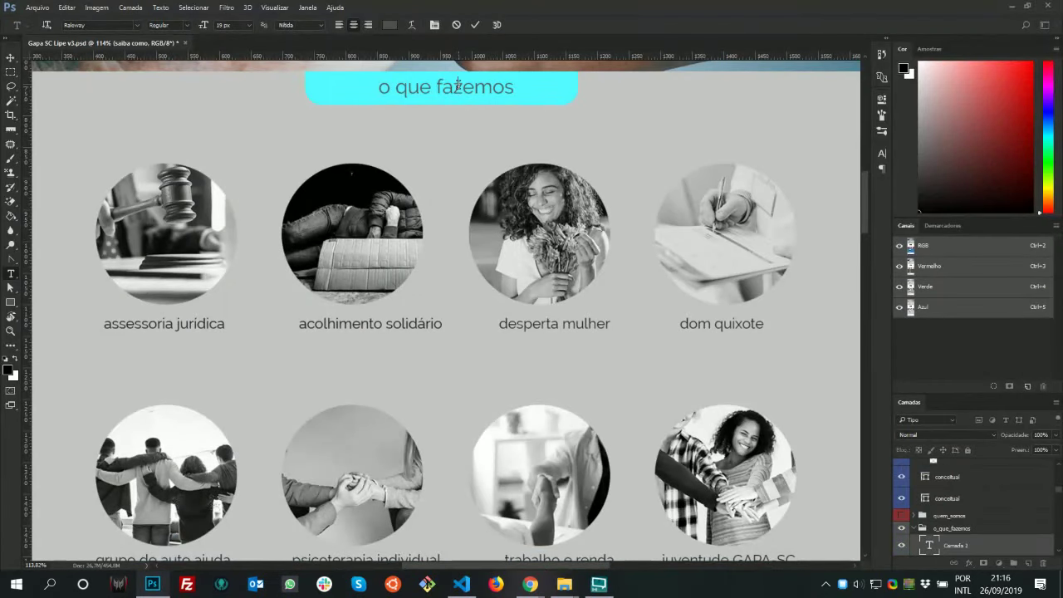
{"action": "key", "text": "Escape"}
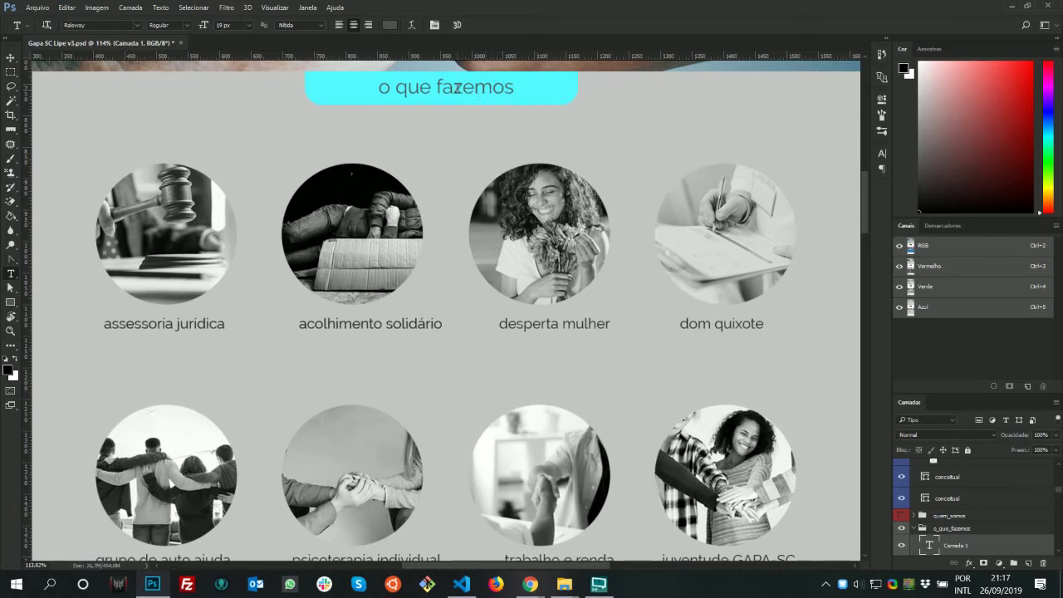
{"action": "triple_click", "coordinate": [457, 88]}
{"action": "key", "text": "alt+Tab"}
{"action": "key", "text": "Tab"}
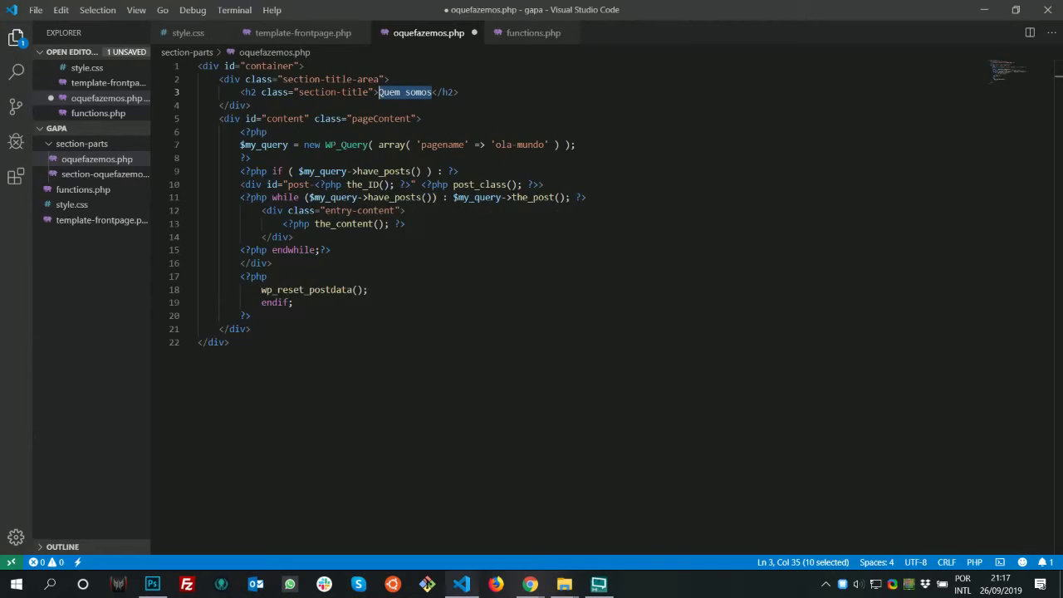
{"action": "key", "text": "ctrl+v"}
{"action": "key", "text": "ctrl+s"}
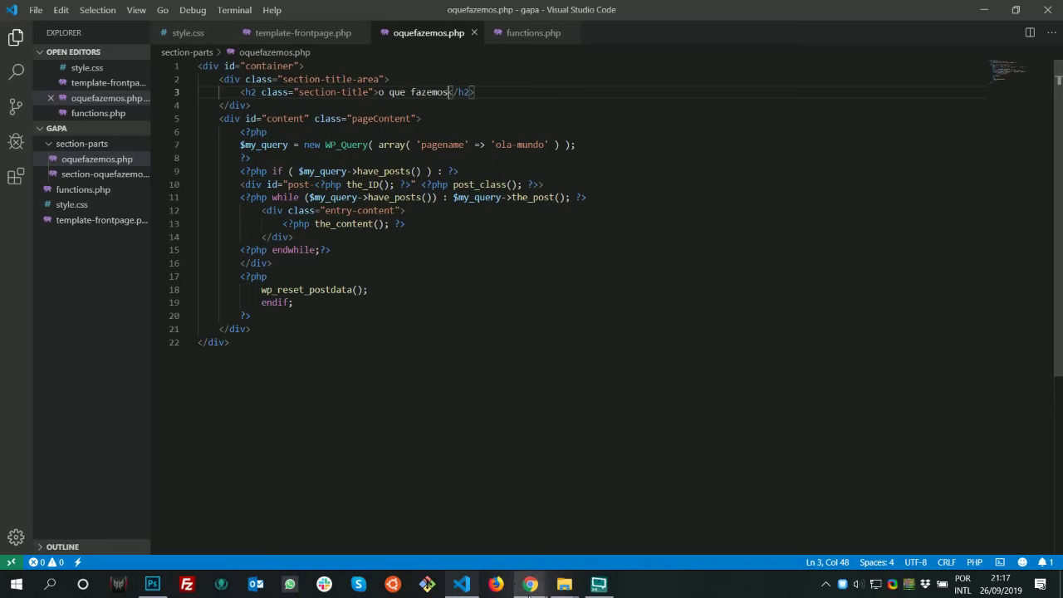
Switch to Chrome and compare the front page's test heading with the content of the O que fazemos page in its editor
{"action": "mouse_move", "coordinate": [530, 584]}
{"action": "left_click", "coordinate": [493, 535]}
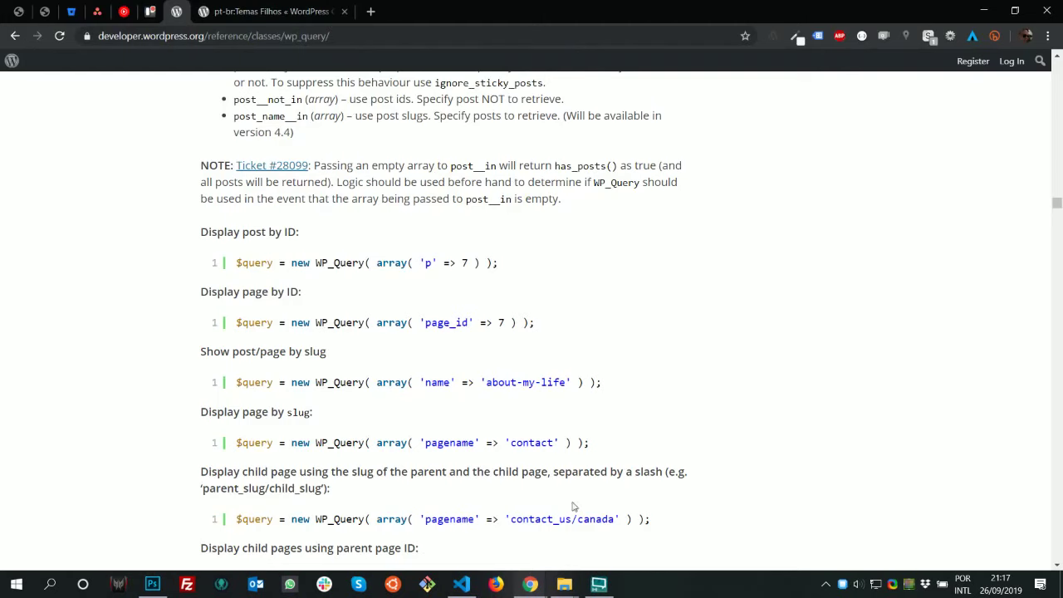
{"action": "left_click", "coordinate": [530, 584]}
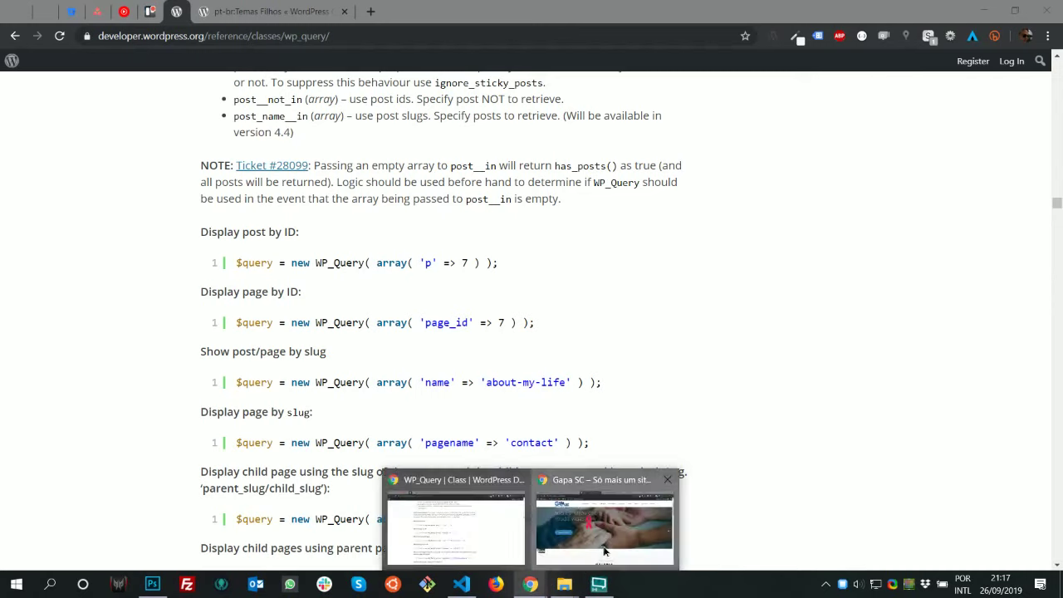
{"action": "left_click", "coordinate": [604, 551]}
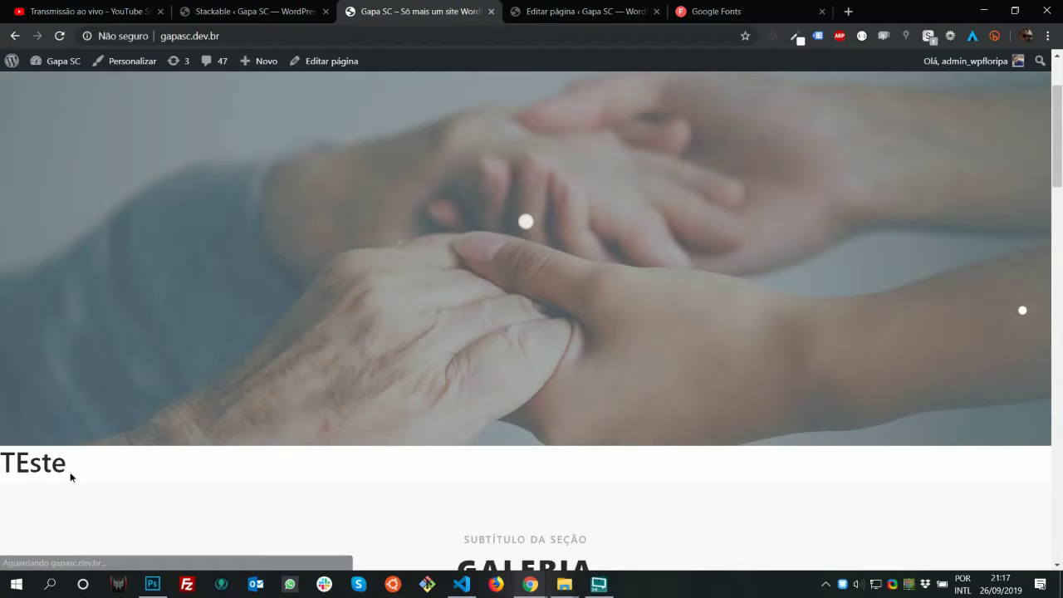
{"action": "left_click_drag", "start_coordinate": [71, 474], "coordinate": [3, 462]}
{"action": "left_click", "coordinate": [558, 9]}
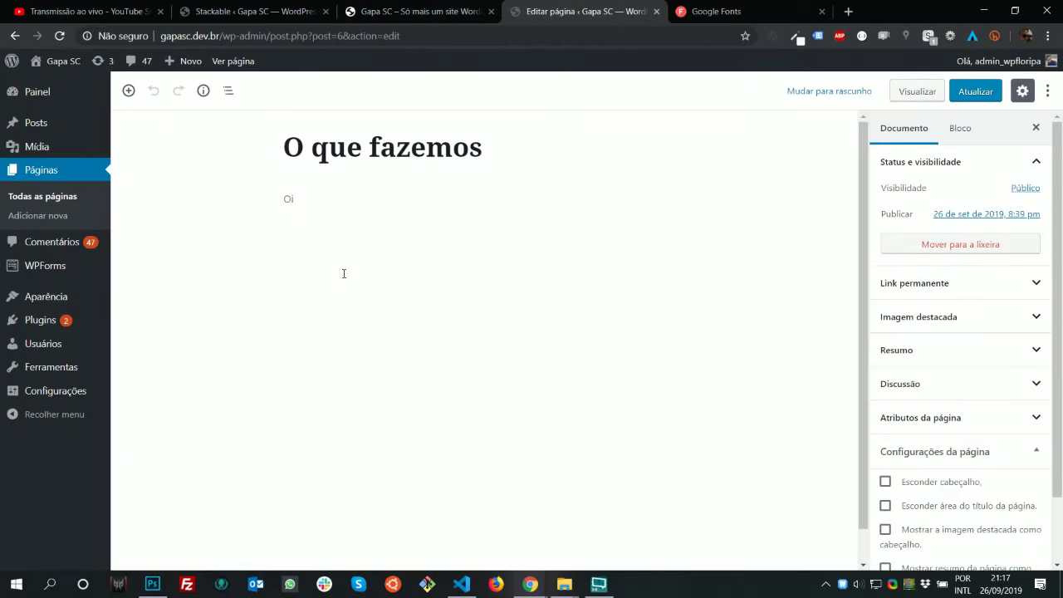
{"action": "left_click", "coordinate": [384, 8]}
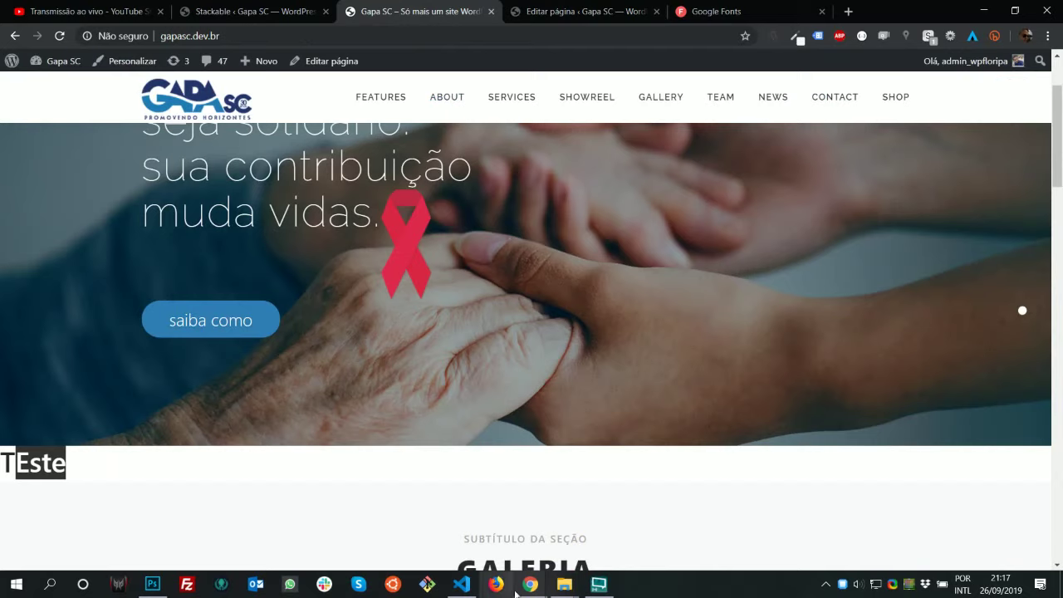
Return to Visual Studio Code, check the sections in template-frontpage.php, and swap the open oquefazemos.php for section-oquefazemos.php
{"action": "left_click", "coordinate": [462, 584]}
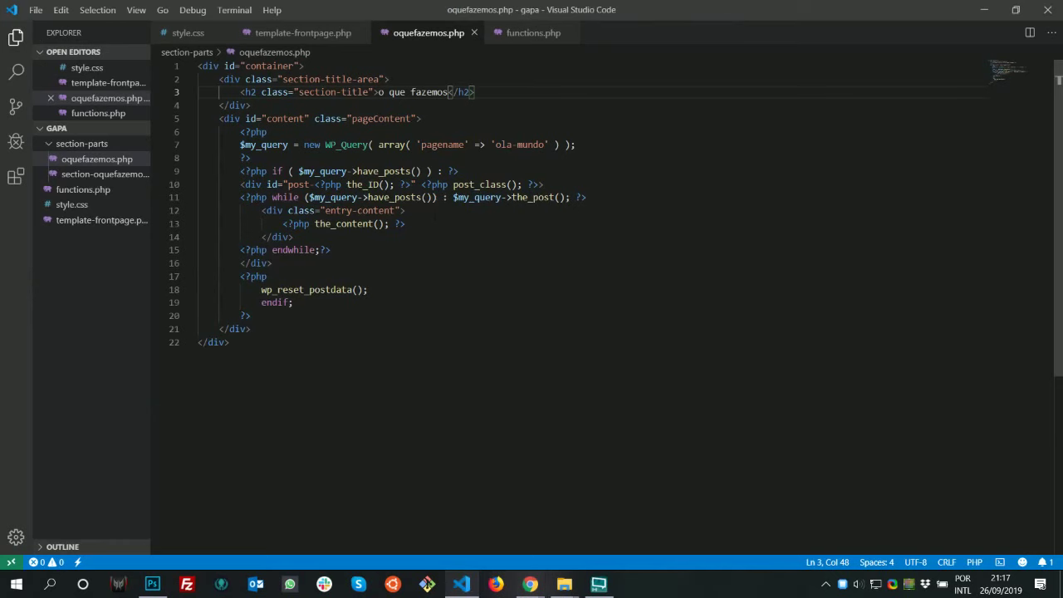
{"action": "left_click", "coordinate": [480, 247]}
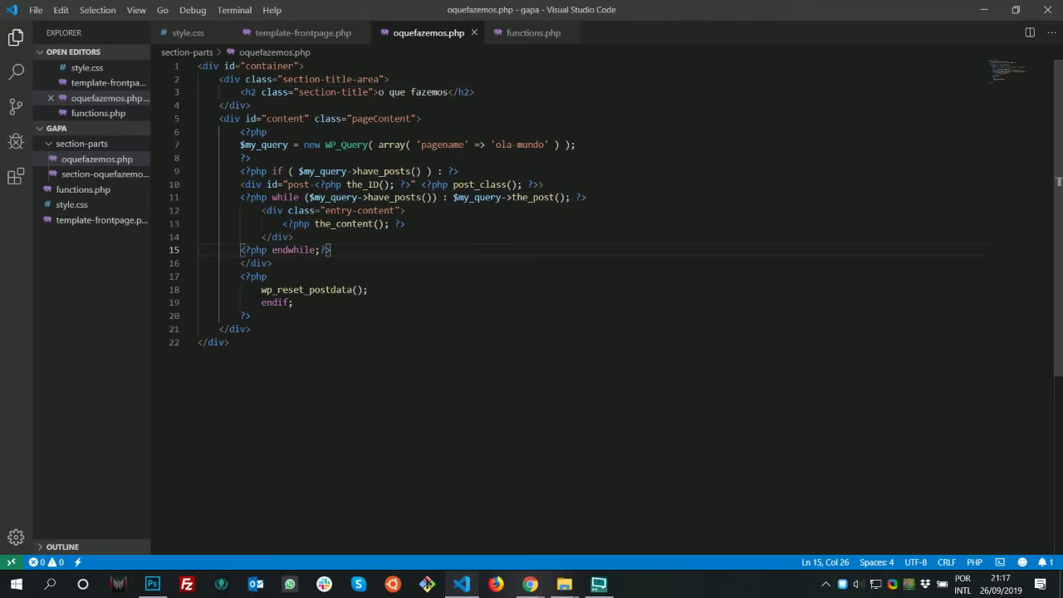
{"action": "left_click", "coordinate": [318, 36]}
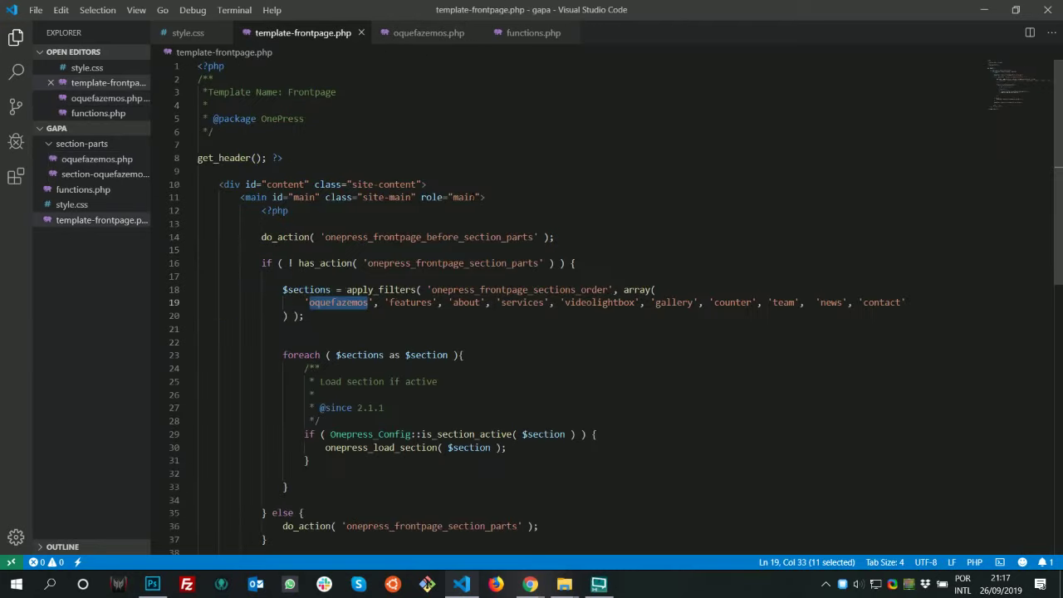
{"action": "left_click", "coordinate": [405, 33]}
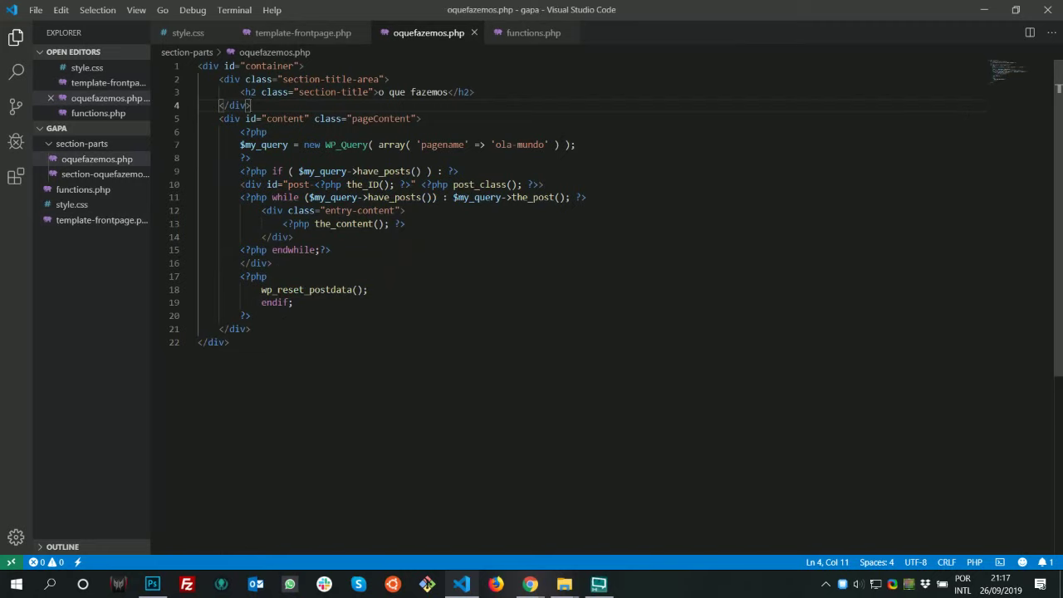
{"action": "left_click", "coordinate": [473, 32]}
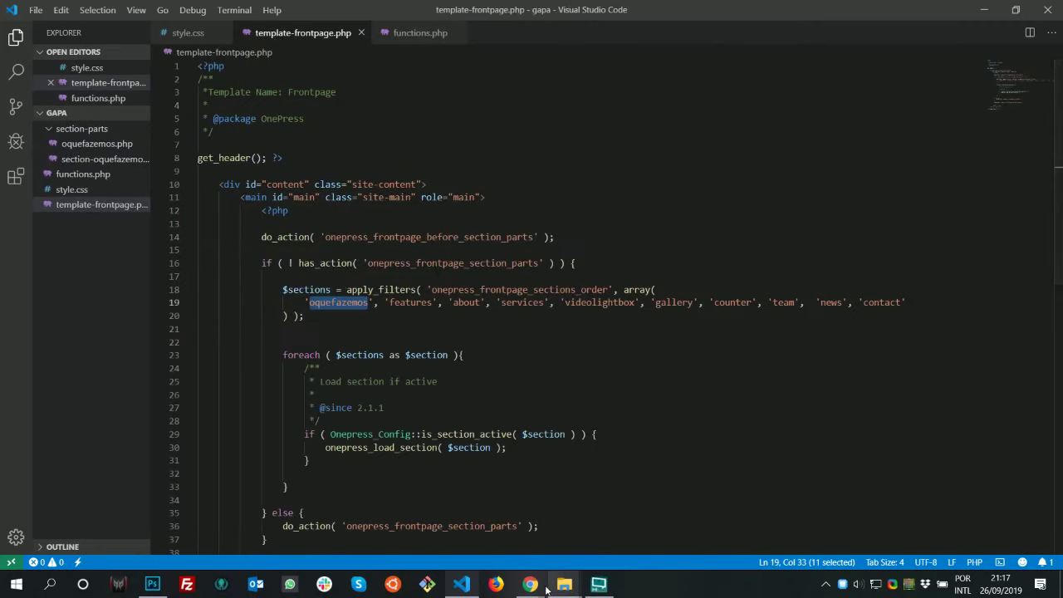
{"action": "left_click", "coordinate": [100, 159]}
{"action": "left_click_drag", "start_coordinate": [272, 66], "coordinate": [197, 66]}
{"action": "type", "text": "o que fazemos"}
{"action": "key", "text": "ctrl+z"}
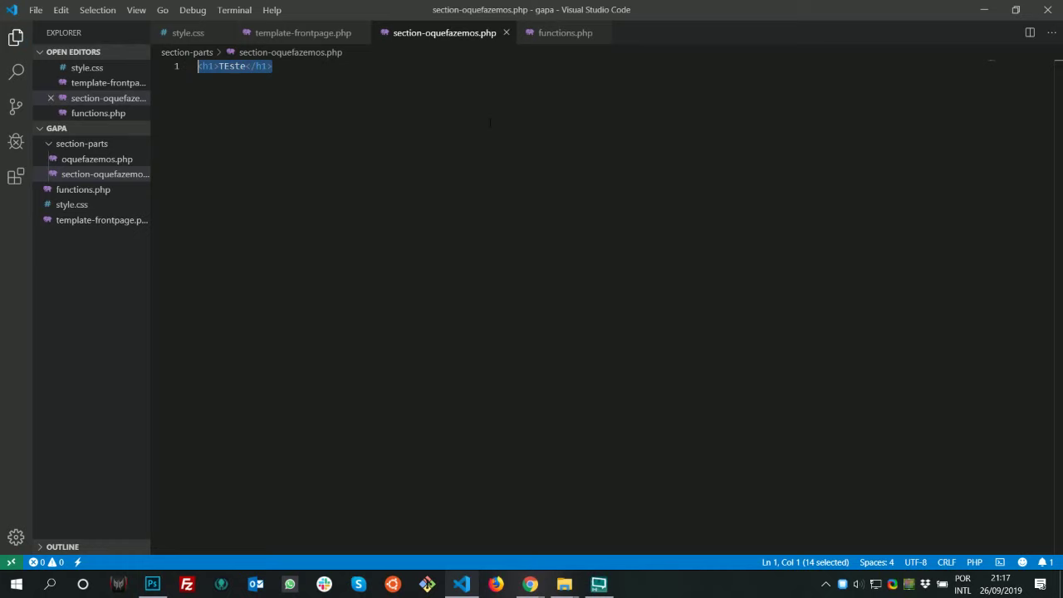
Copy all the code of oquefazemos.php, then delete that file from the section-parts folder
{"action": "left_click", "coordinate": [143, 159]}
{"action": "key", "text": "ctrl+a"}
{"action": "key", "text": "ctrl+c"}
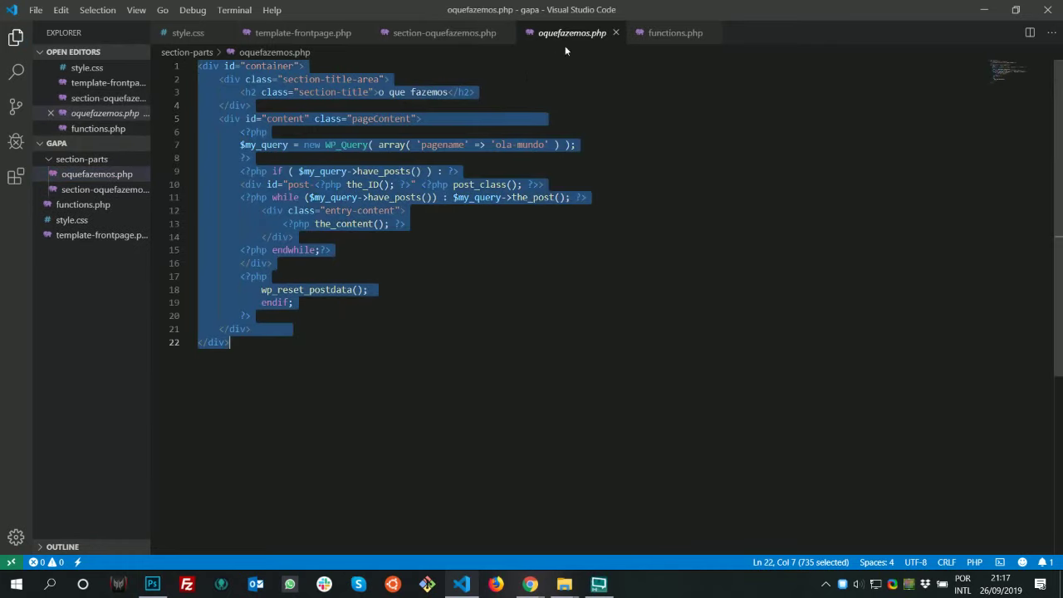
{"action": "left_click", "coordinate": [615, 33]}
{"action": "right_click", "coordinate": [96, 171]}
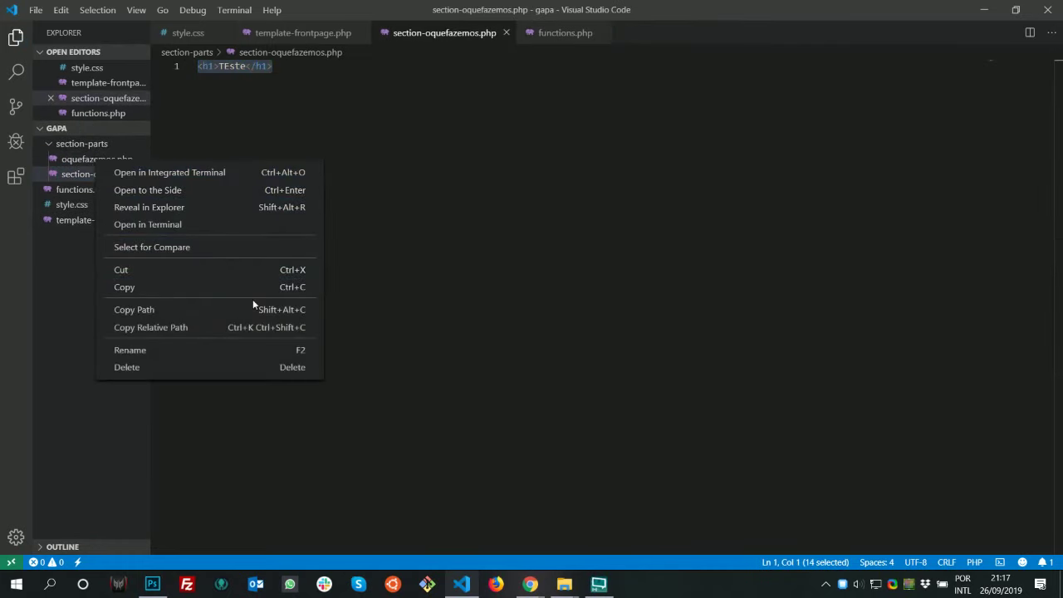
{"action": "left_click", "coordinate": [242, 367]}
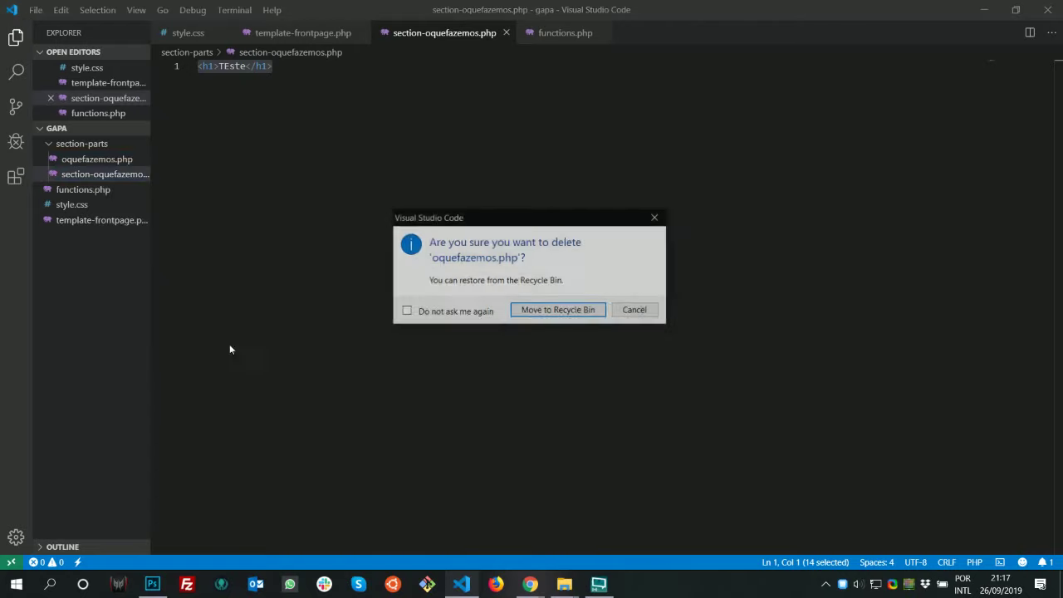
{"action": "left_click", "coordinate": [588, 311]}
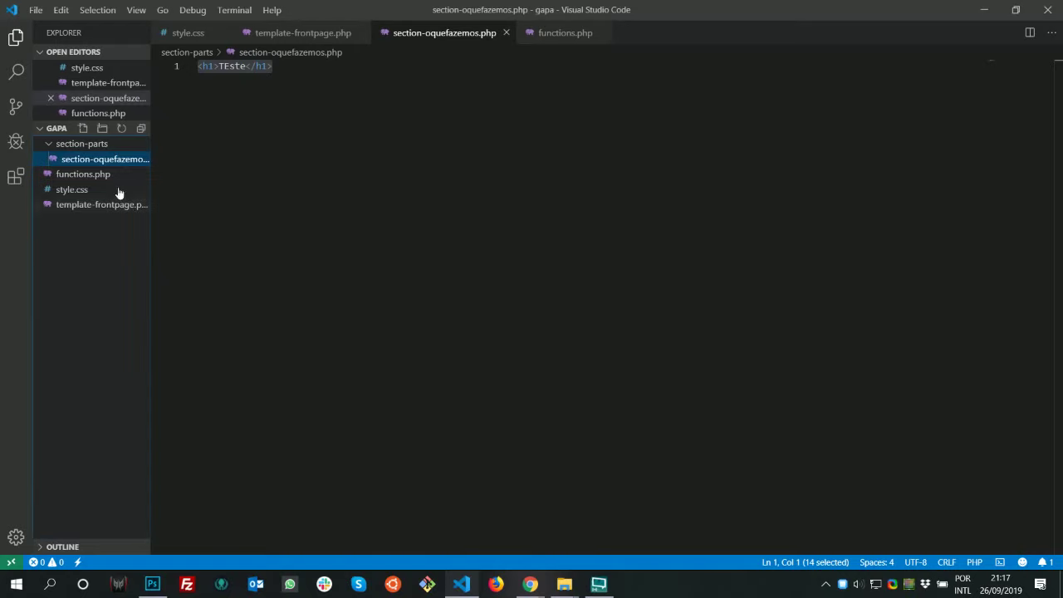
Replace the test heading in section-oquefazemos.php with the copied query code and save the file
{"action": "left_click", "coordinate": [333, 67]}
{"action": "key", "text": "ctrl+a"}
{"action": "key", "text": "ctrl+v"}
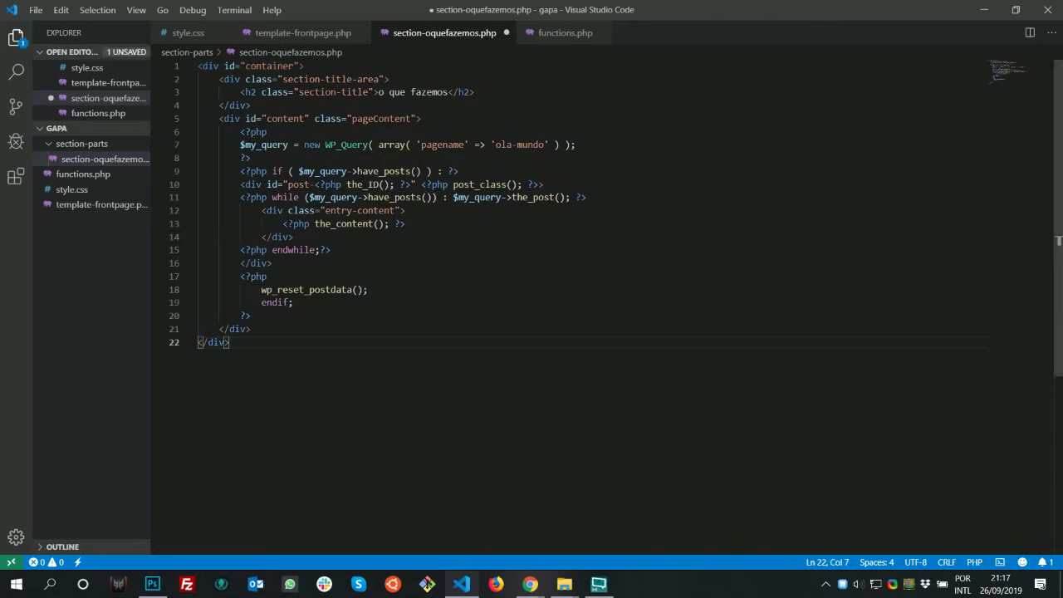
{"action": "key", "text": "ctrl+s"}
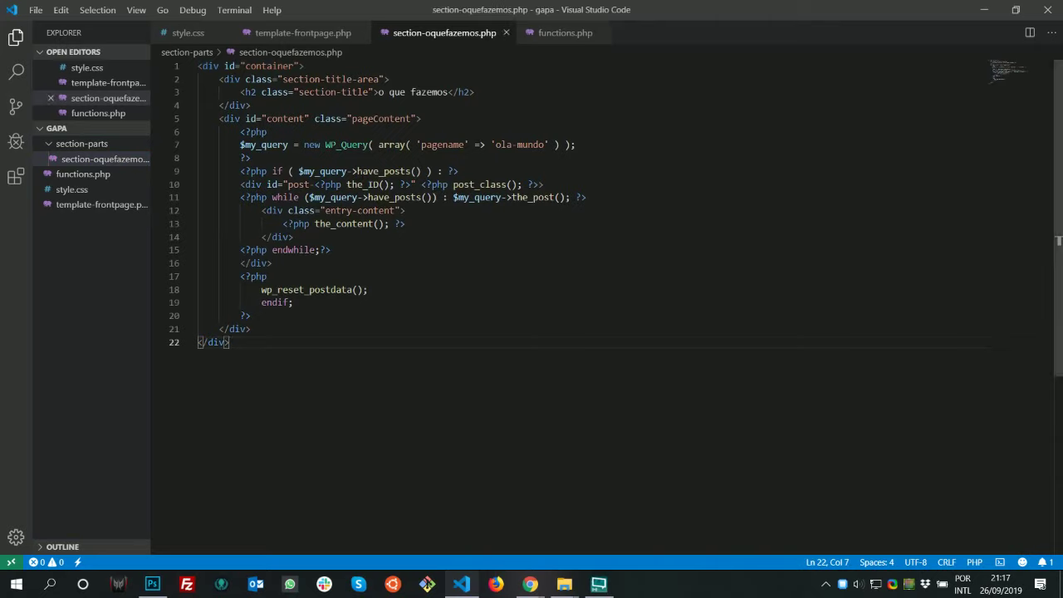
Compare the query's pagename argument with the page ID and slug examples in the WP_Query reference in Chrome
{"action": "left_click_drag", "start_coordinate": [464, 147], "coordinate": [314, 146]}
{"action": "mouse_move", "coordinate": [530, 584]}
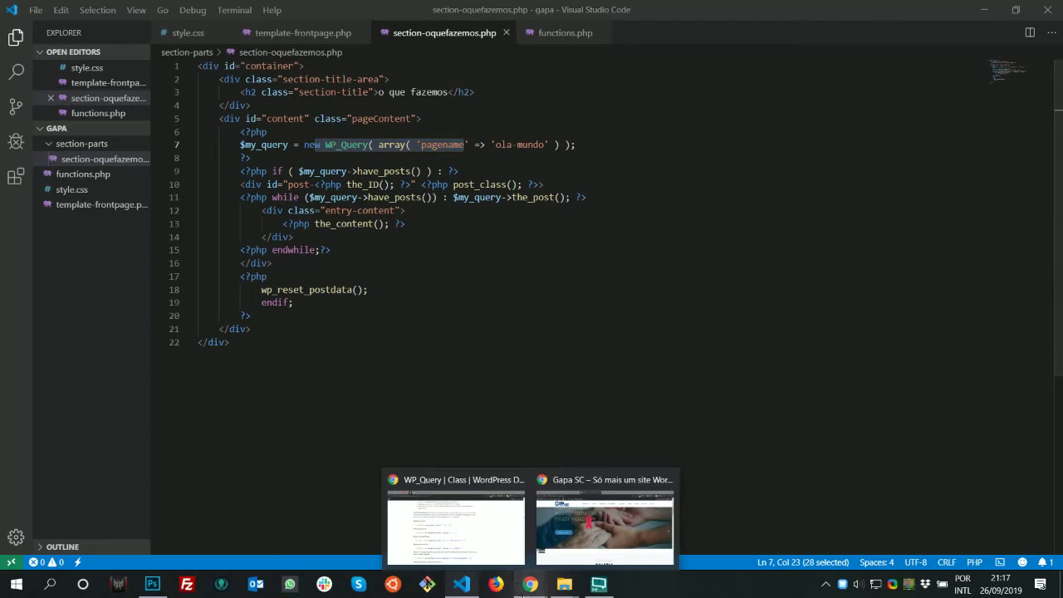
{"action": "left_click", "coordinate": [481, 532]}
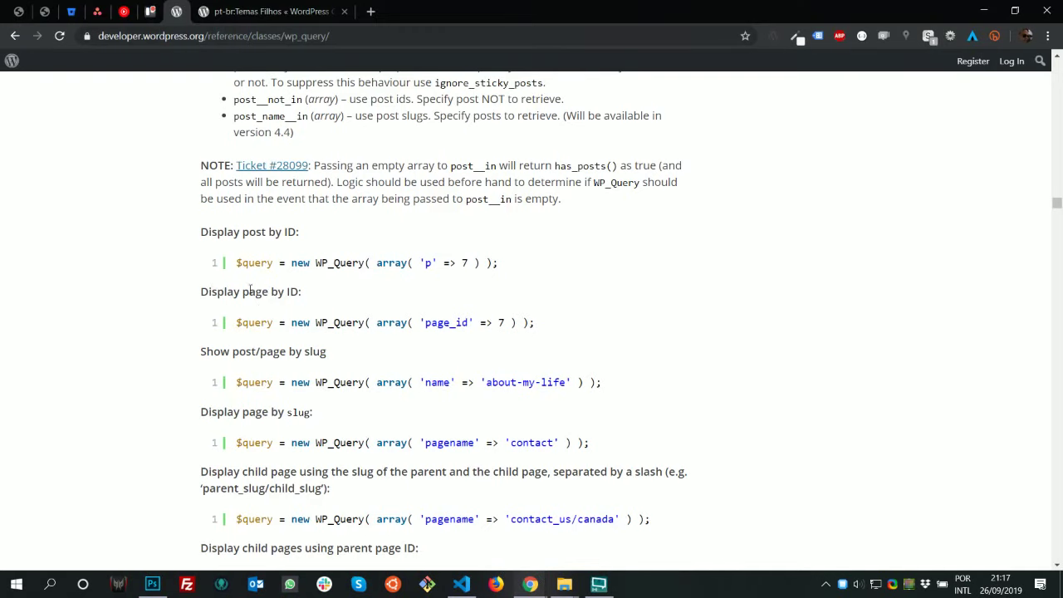
{"action": "left_click_drag", "start_coordinate": [245, 292], "coordinate": [301, 297]}
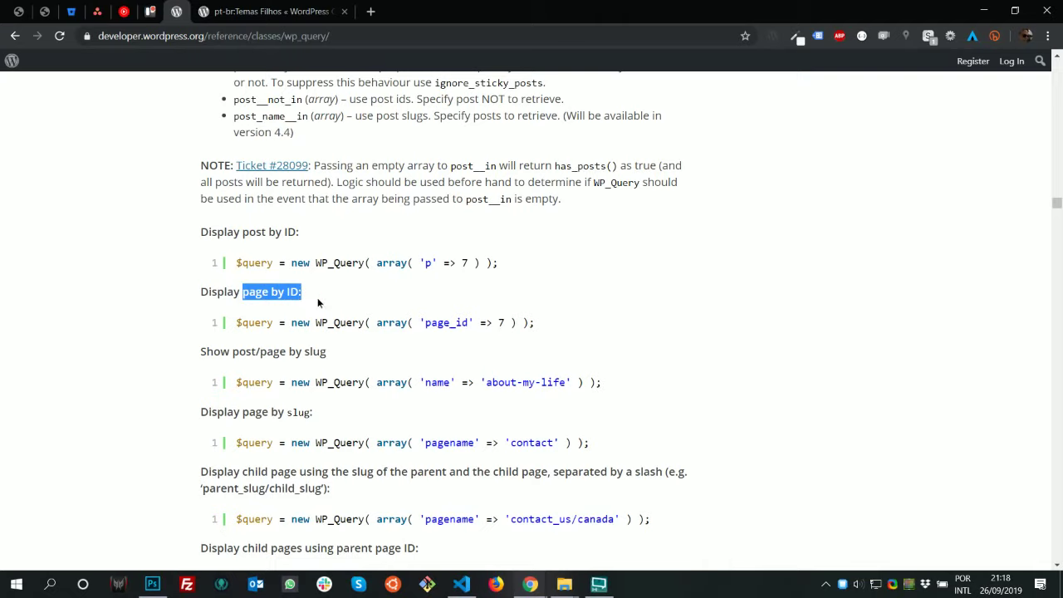
{"action": "left_click_drag", "start_coordinate": [310, 352], "coordinate": [330, 355]}
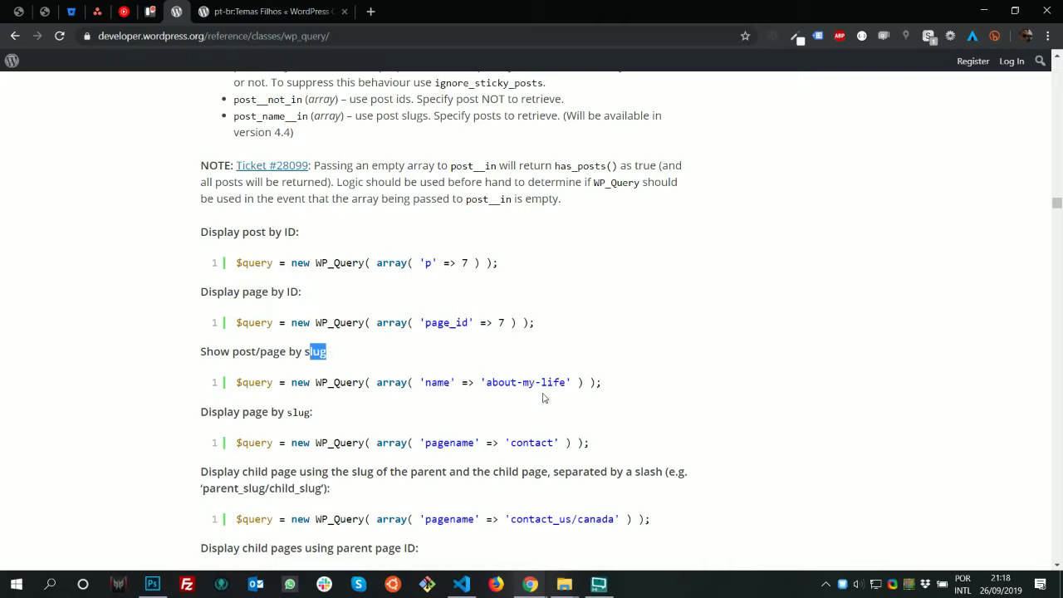
{"action": "left_click_drag", "start_coordinate": [496, 383], "coordinate": [532, 380]}
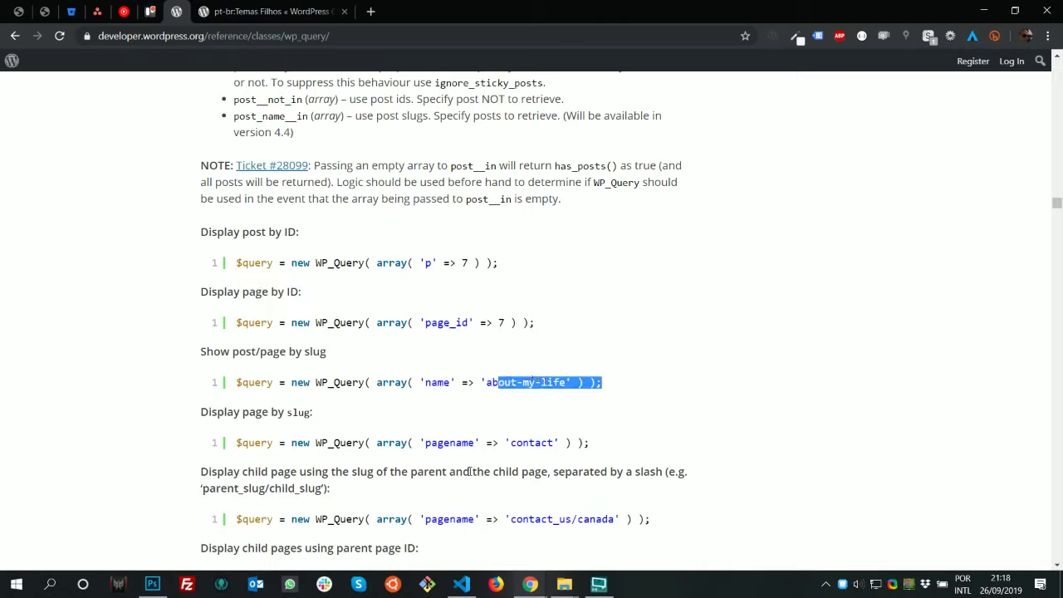
{"action": "left_click_drag", "start_coordinate": [473, 445], "coordinate": [438, 445]}
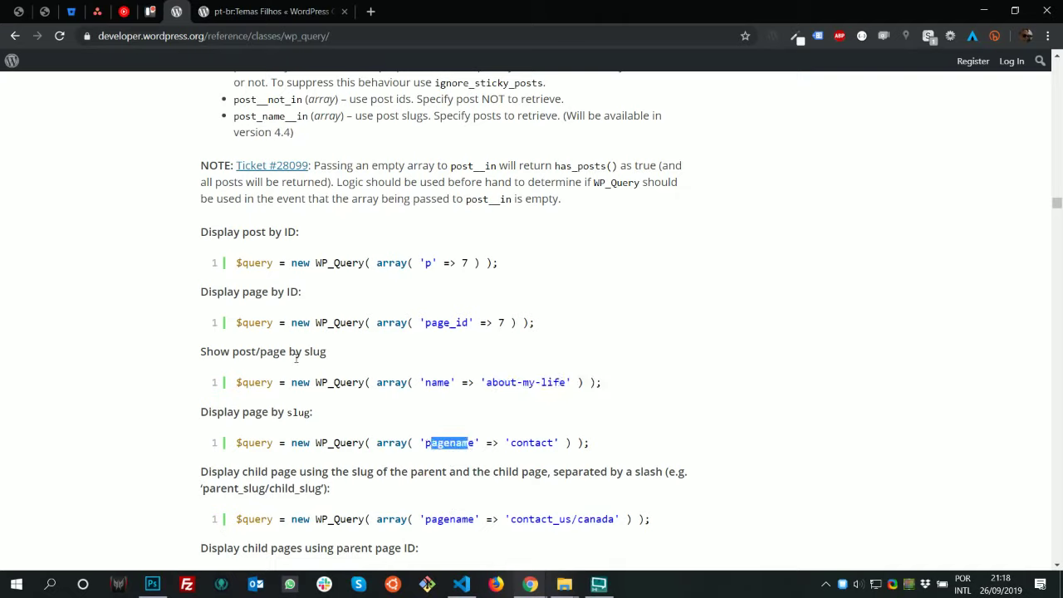
{"action": "left_click_drag", "start_coordinate": [246, 350], "coordinate": [279, 352]}
{"action": "left_click", "coordinate": [456, 379]}
{"action": "left_click_drag", "start_coordinate": [475, 443], "coordinate": [424, 443]}
{"action": "key", "text": "alt+Tab"}
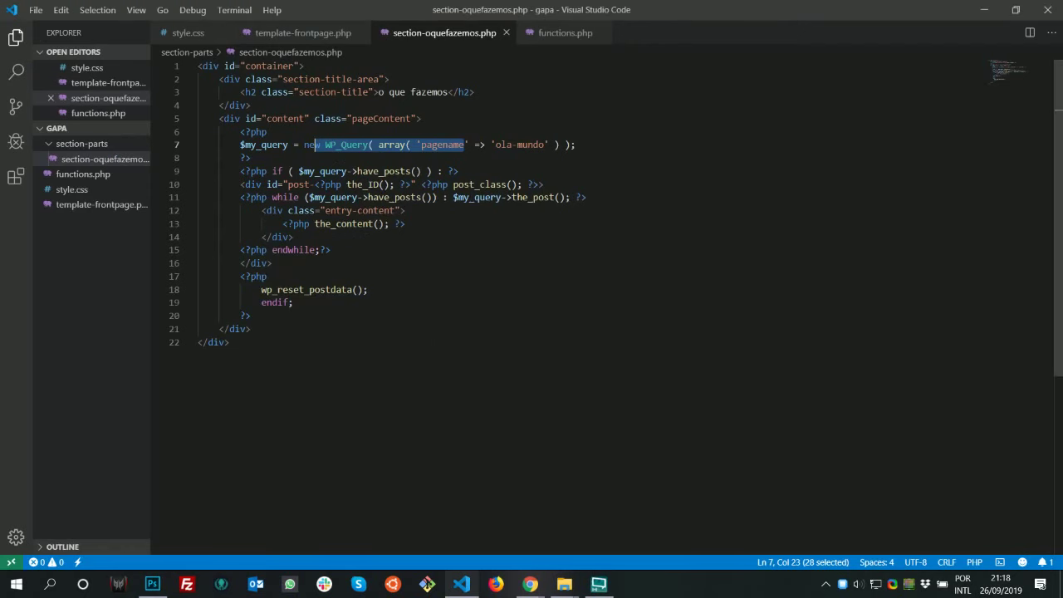
{"action": "mouse_move", "coordinate": [530, 584]}
{"action": "left_click", "coordinate": [457, 511]}
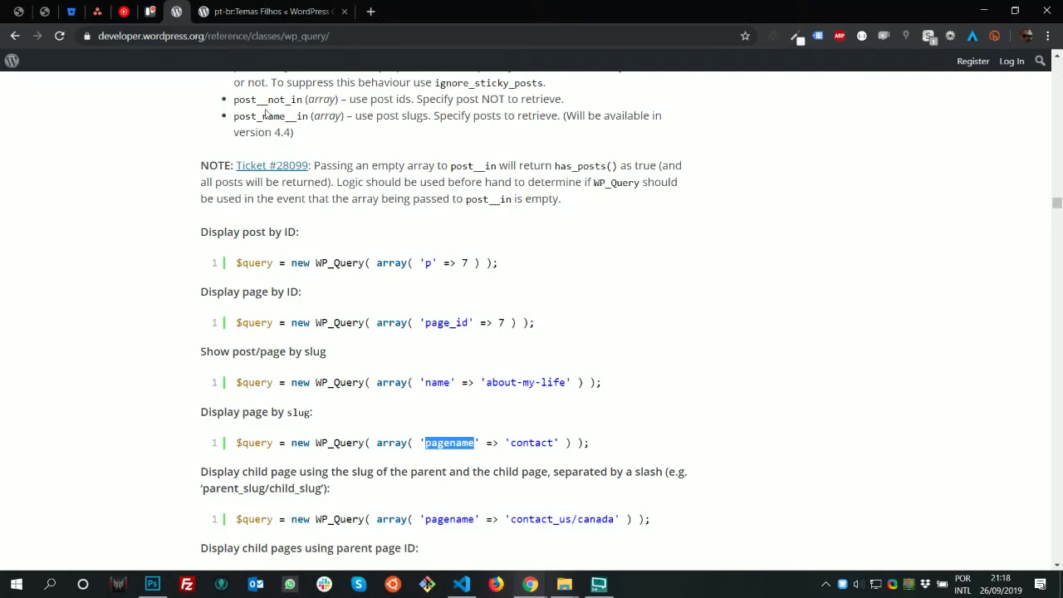
{"action": "left_click", "coordinate": [984, 10]}
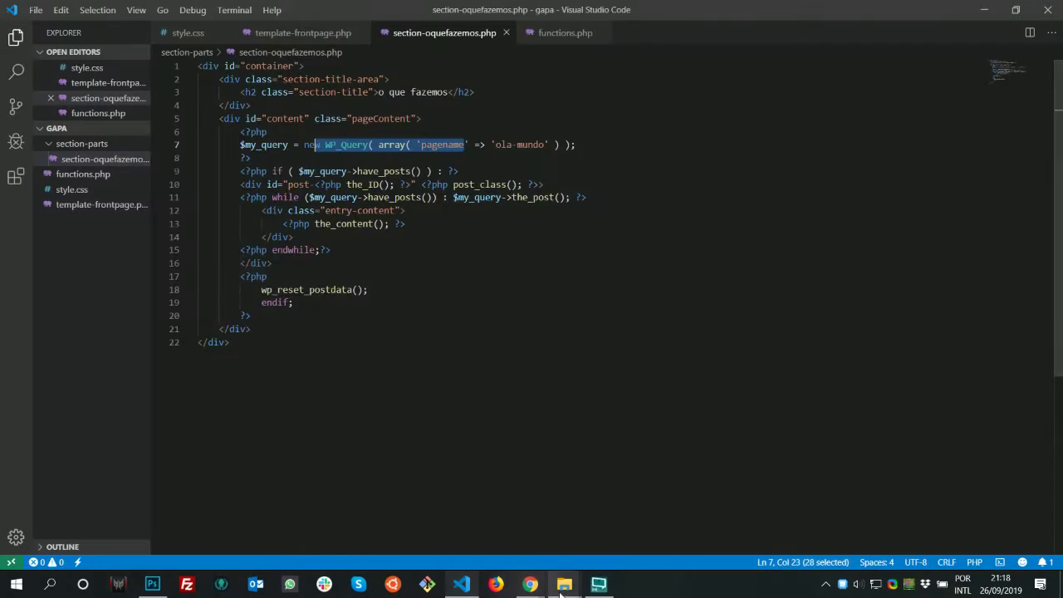
Switch to the O que fazemos page's editor in Chrome, show its permalink settings and copy the URL slug
{"action": "left_click", "coordinate": [605, 524]}
{"action": "left_click", "coordinate": [581, 12]}
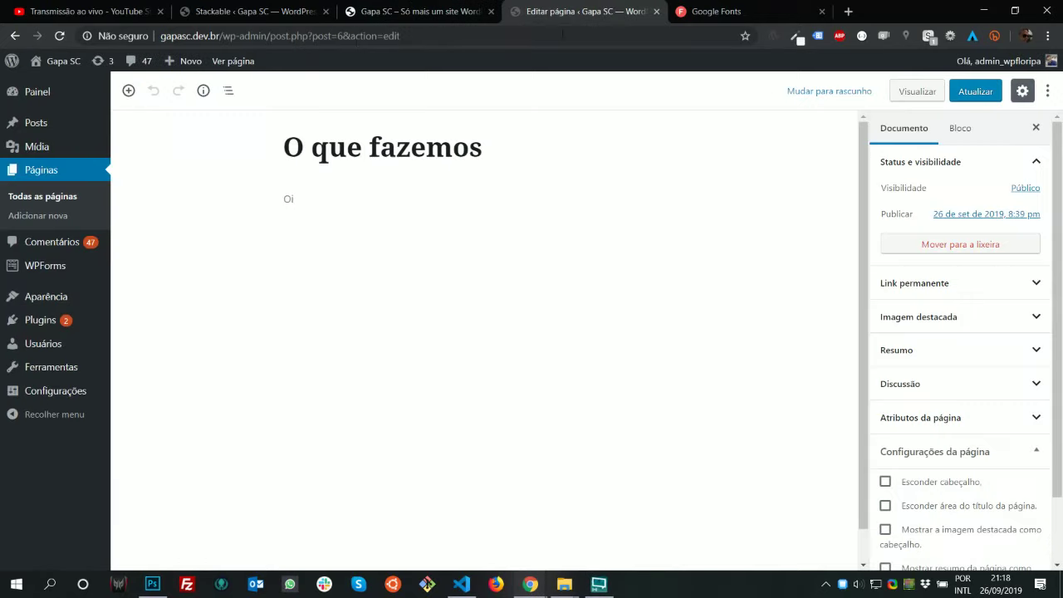
{"action": "left_click", "coordinate": [963, 283]}
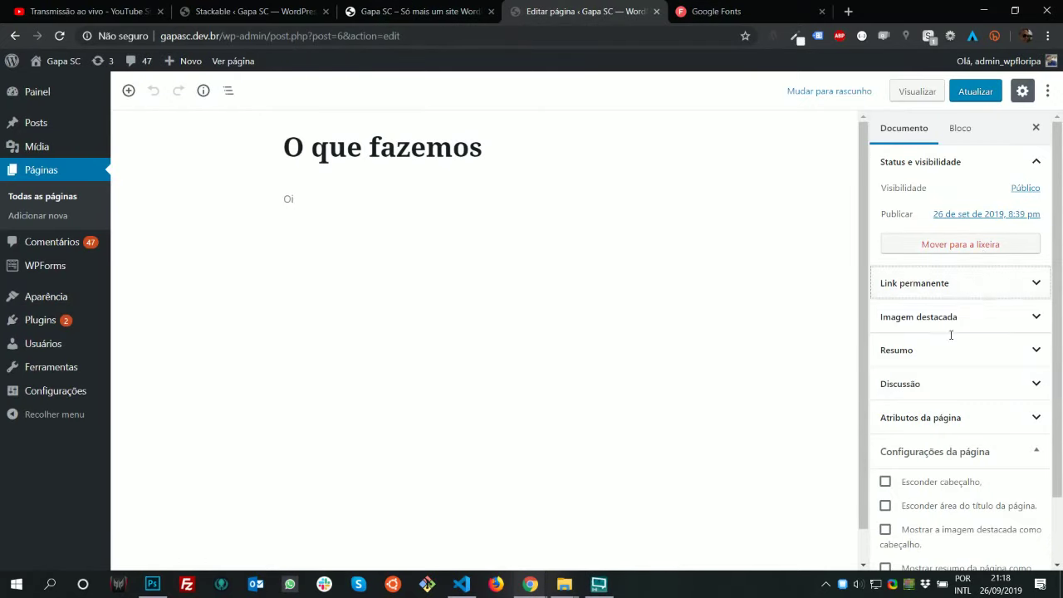
{"action": "left_click_drag", "start_coordinate": [977, 332], "coordinate": [863, 329]}
{"action": "key", "text": "ctrl+c"}
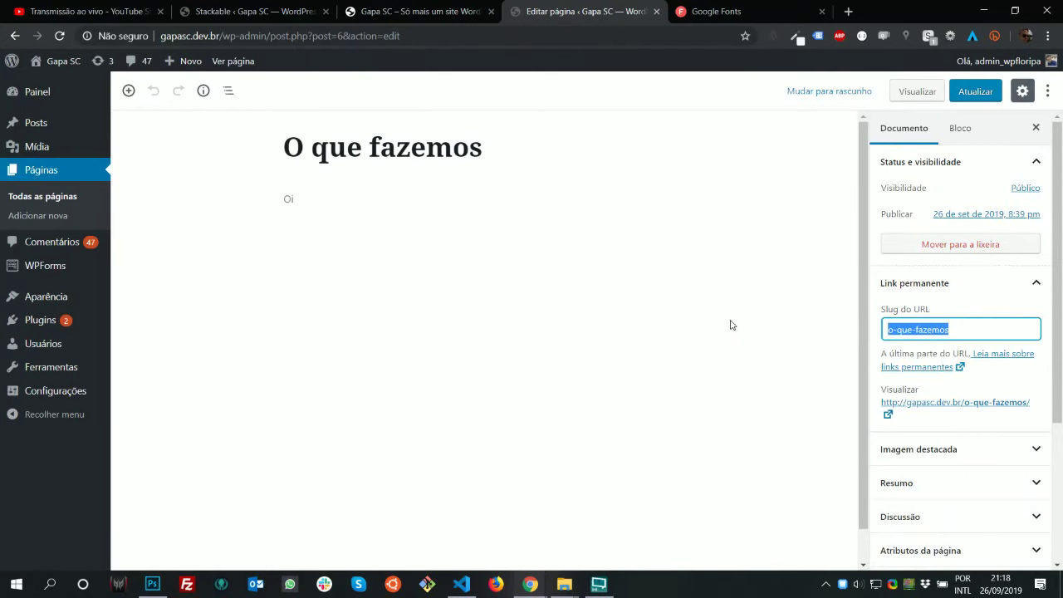
Return to Visual Studio Code, replace 'ola-mundo' in the pagename argument with the copied slug o-que-fazemos, and save the file
{"action": "left_click", "coordinate": [462, 585]}
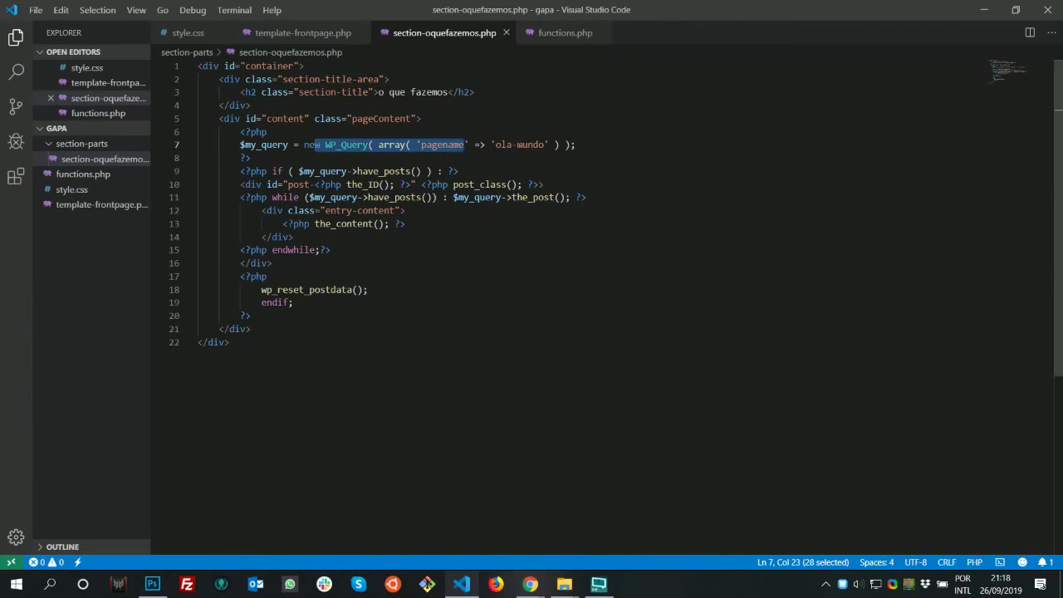
{"action": "left_click_drag", "start_coordinate": [541, 145], "coordinate": [496, 145]}
{"action": "key", "text": "ctrl+v"}
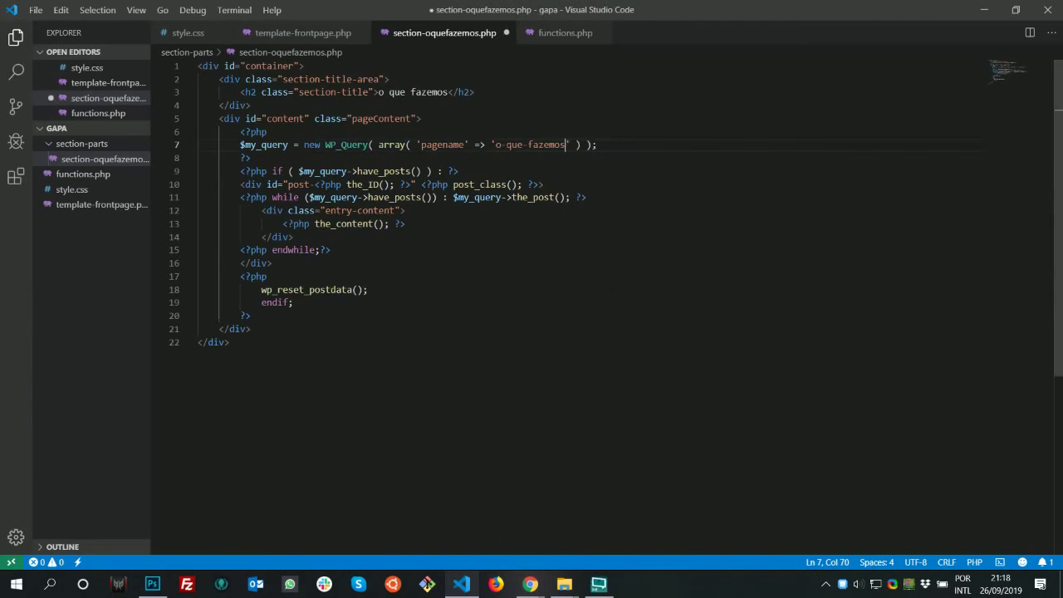
{"action": "key", "text": "ctrl+s"}
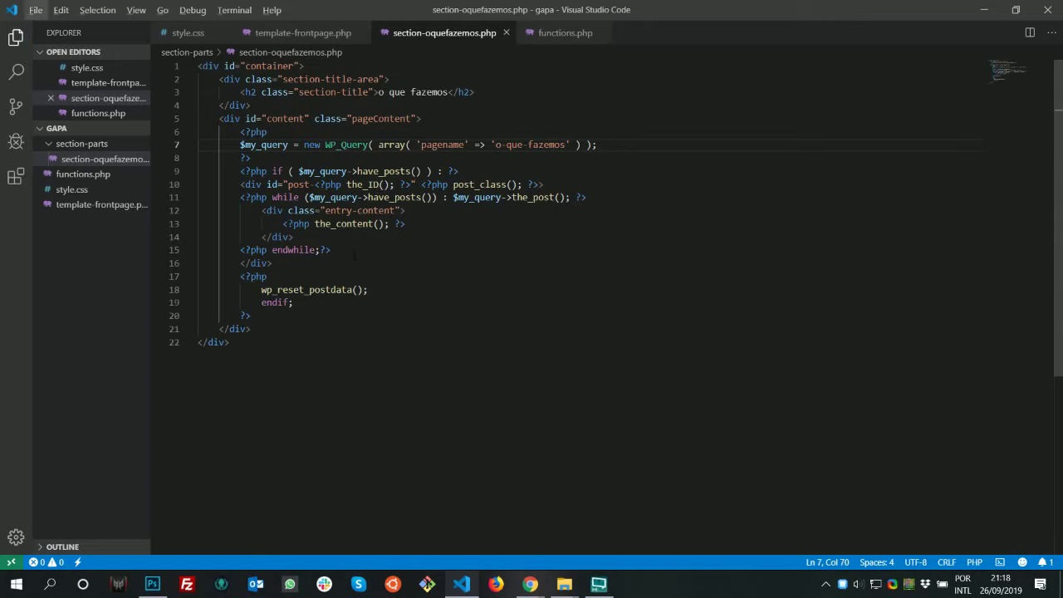
Update the O que fazemos page in Chrome, then reload the front page and check the new section below the banner
{"action": "left_click_drag", "start_coordinate": [405, 223], "coordinate": [301, 201]}
{"action": "left_click", "coordinate": [308, 303]}
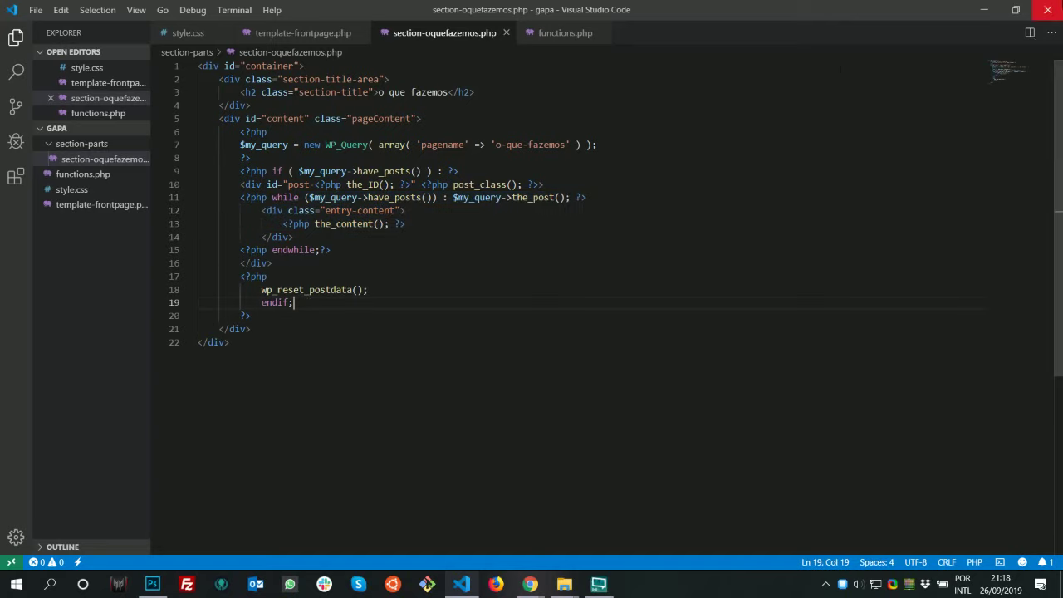
{"action": "key", "text": "alt+Tab"}
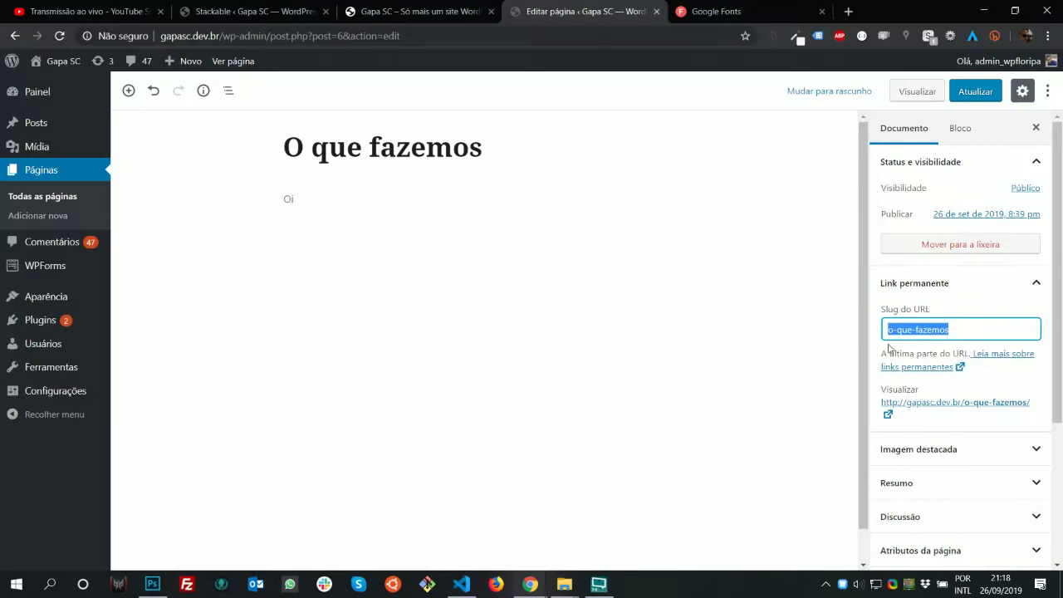
{"action": "left_click", "coordinate": [981, 93]}
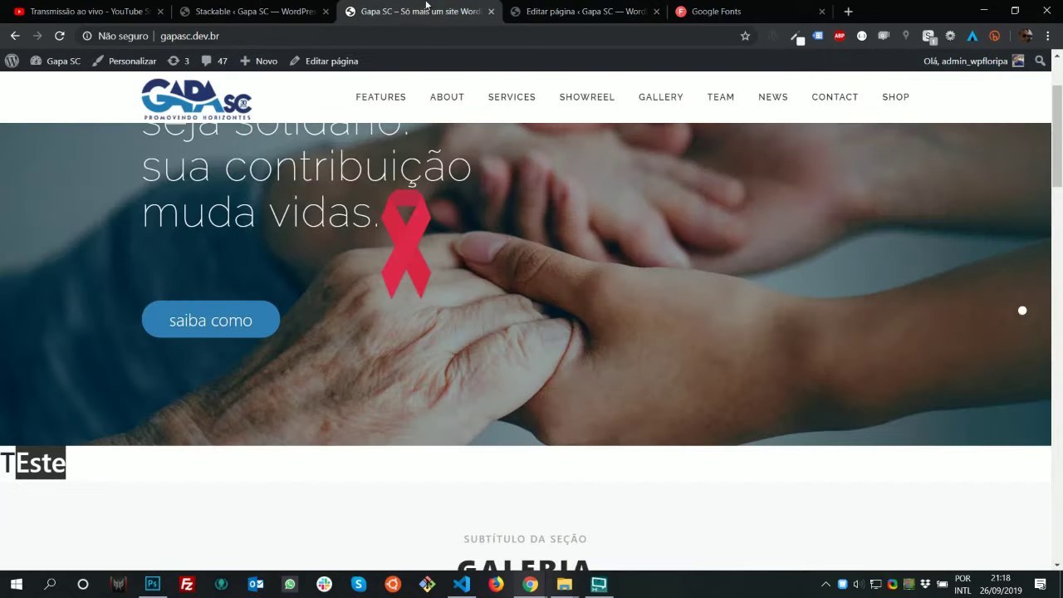
{"action": "left_click", "coordinate": [420, 11]}
{"action": "key", "text": "F5"}
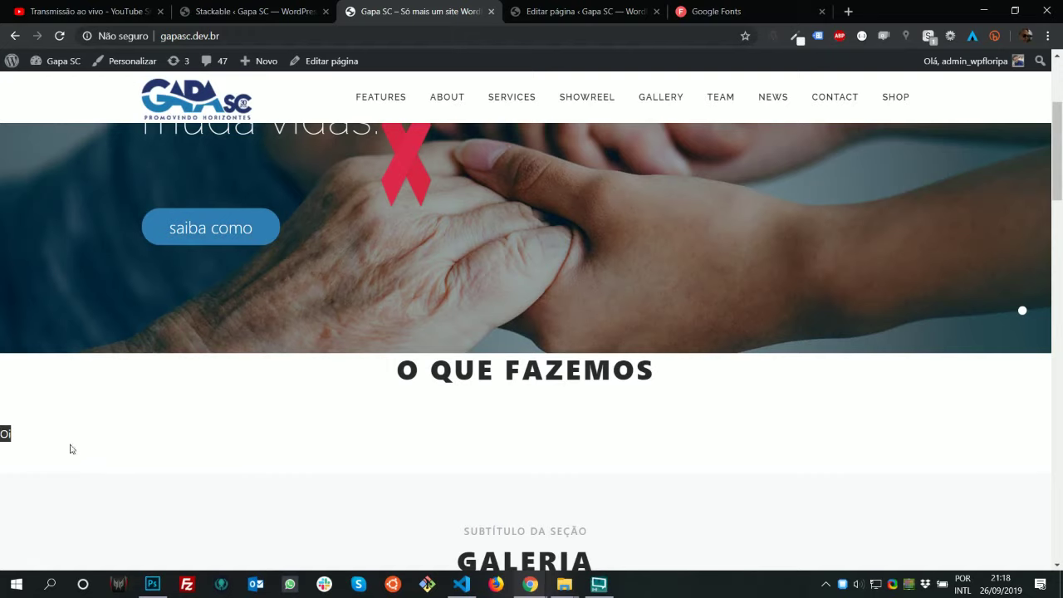
{"action": "scroll", "coordinate": [499, 410], "scroll_direction": "down", "scroll_amount": 3}
{"action": "scroll", "coordinate": [498, 415], "scroll_direction": "up", "scroll_amount": 2}
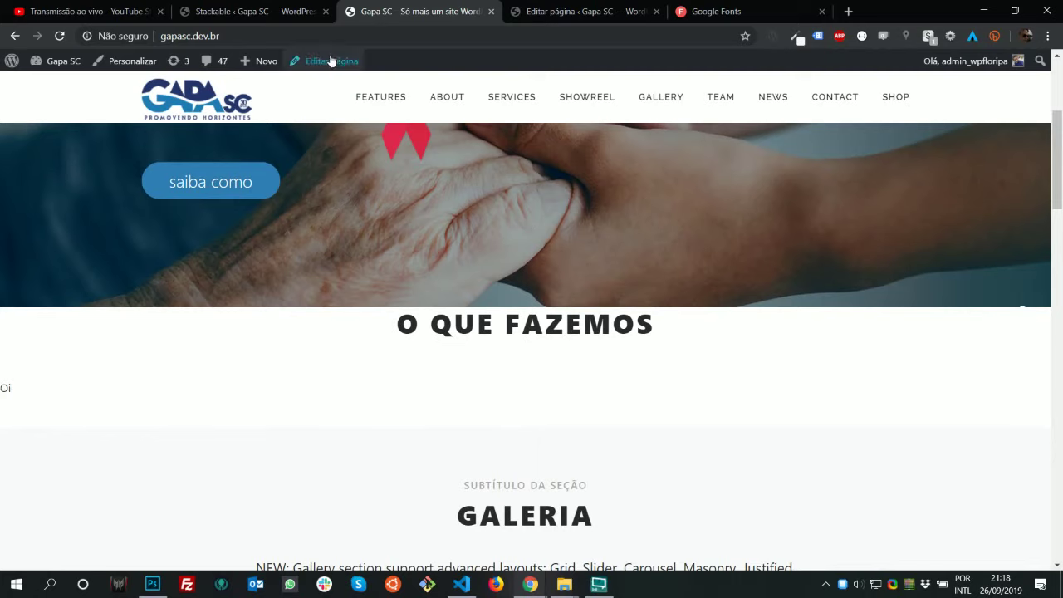
Allow the Stackable plugin's update notifications and diagnostic tracking, then return to the O que fazemos page's editor
{"action": "left_click", "coordinate": [242, 10]}
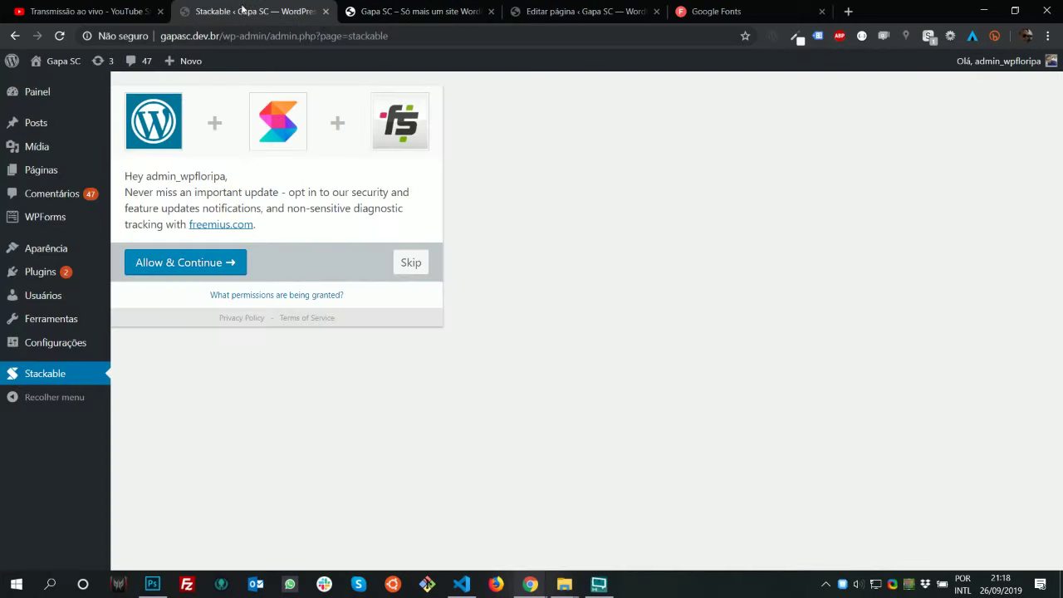
{"action": "left_click", "coordinate": [182, 267]}
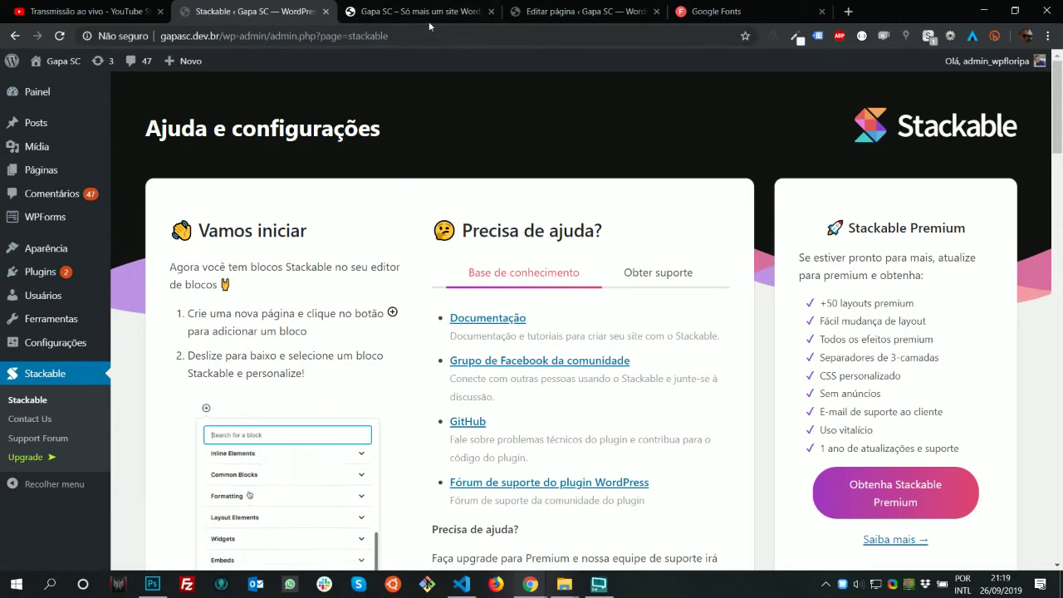
{"action": "left_click", "coordinate": [501, 18]}
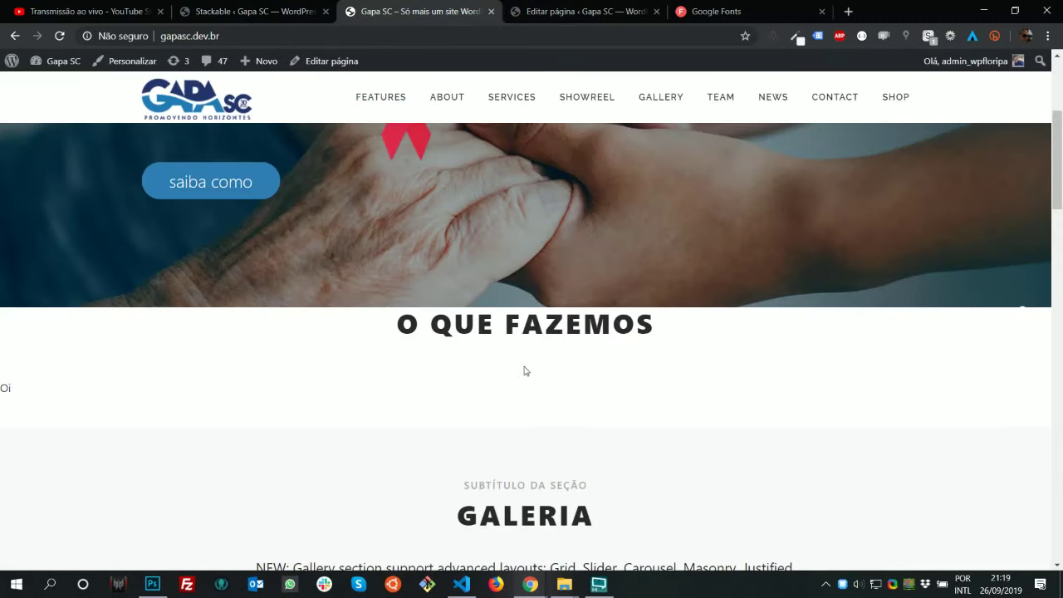
{"action": "left_click", "coordinate": [565, 12]}
{"action": "left_click", "coordinate": [481, 239]}
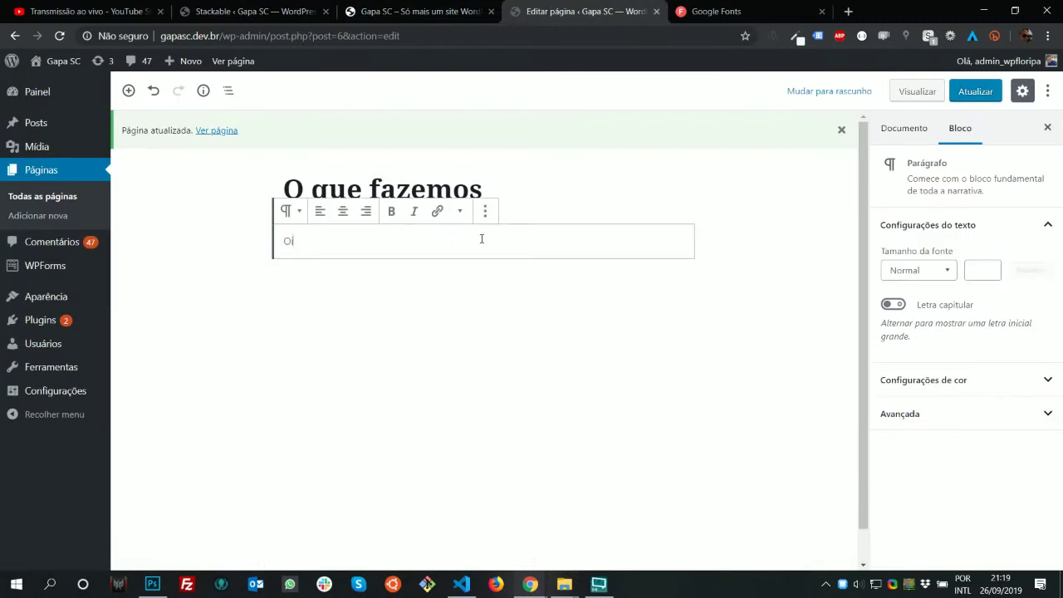
{"action": "left_click", "coordinate": [486, 213]}
{"action": "left_click", "coordinate": [537, 431]}
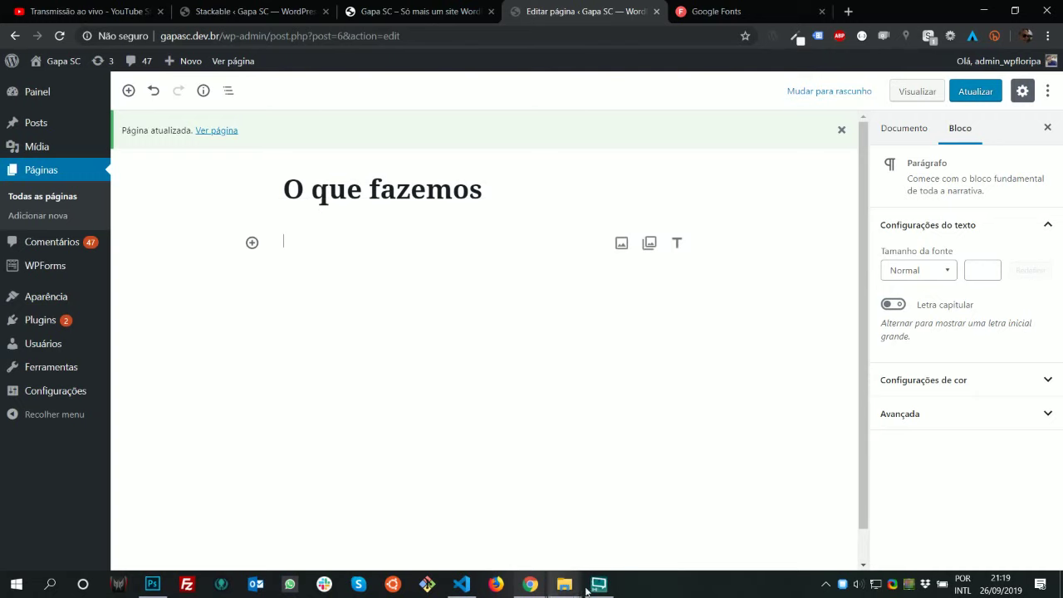
{"action": "left_click", "coordinate": [152, 584]}
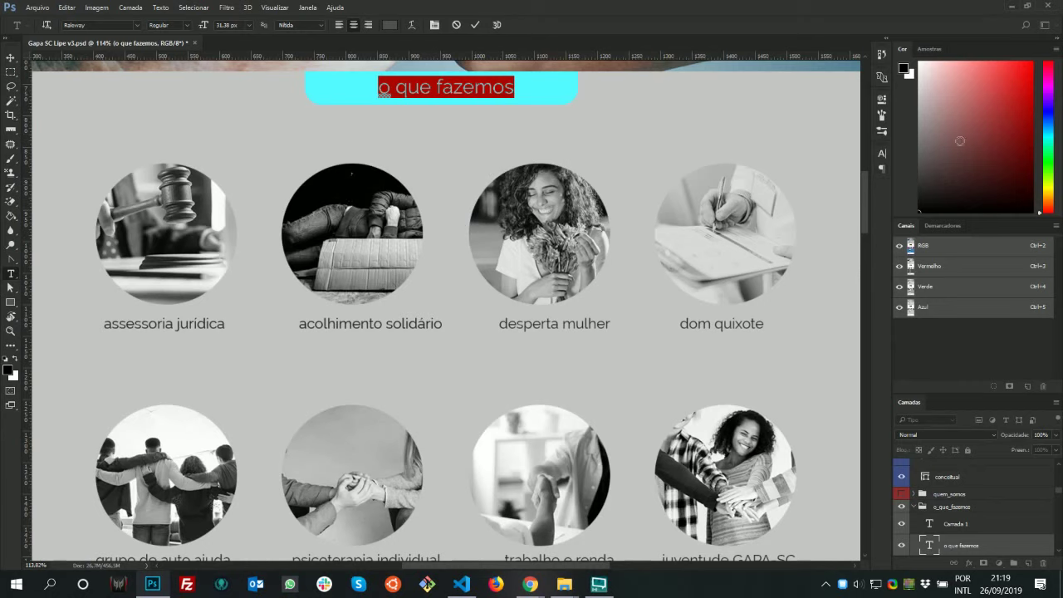
{"action": "left_click", "coordinate": [1009, 9]}
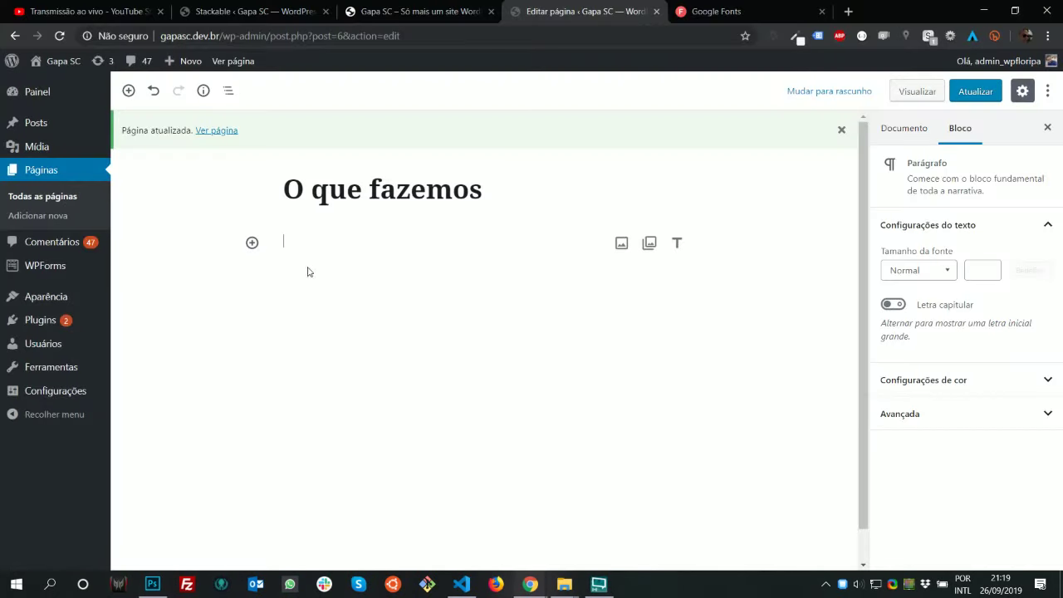
{"action": "left_click", "coordinate": [254, 244]}
{"action": "scroll", "coordinate": [420, 378], "scroll_direction": "down", "scroll_amount": 3}
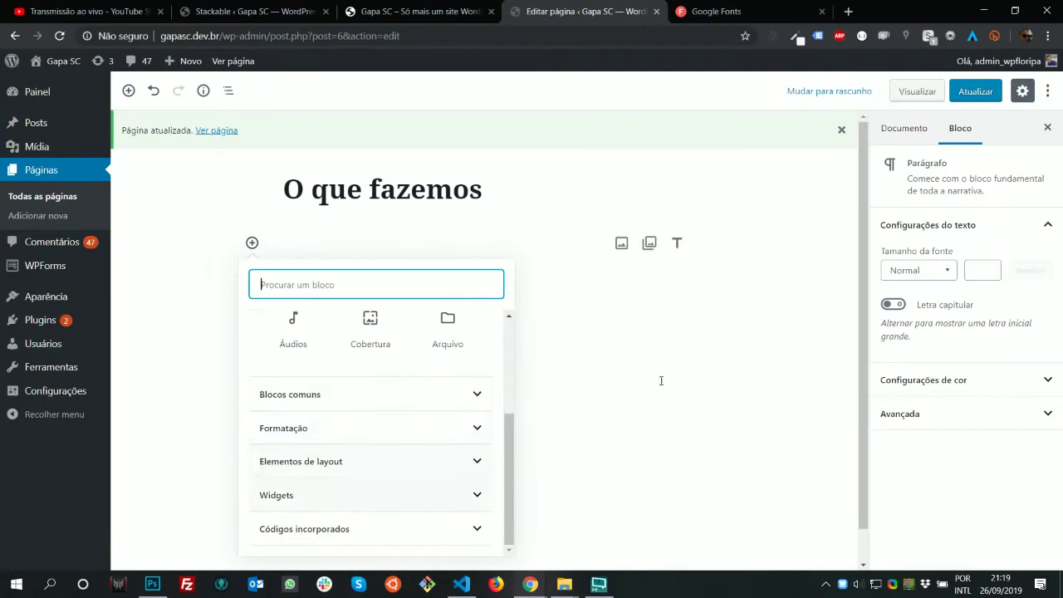
{"action": "left_click", "coordinate": [575, 318]}
Reload the page editor, discarding unsaved changes, and remove the "Oi" paragraph block from the O que fazemos page
{"action": "key", "text": "F5"}
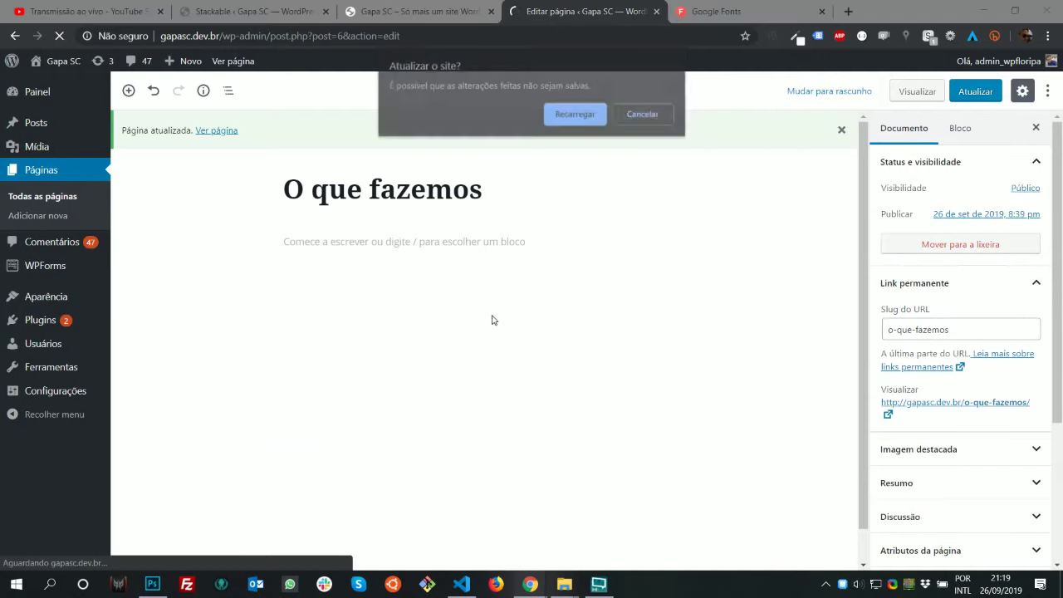
{"action": "left_click", "coordinate": [588, 118]}
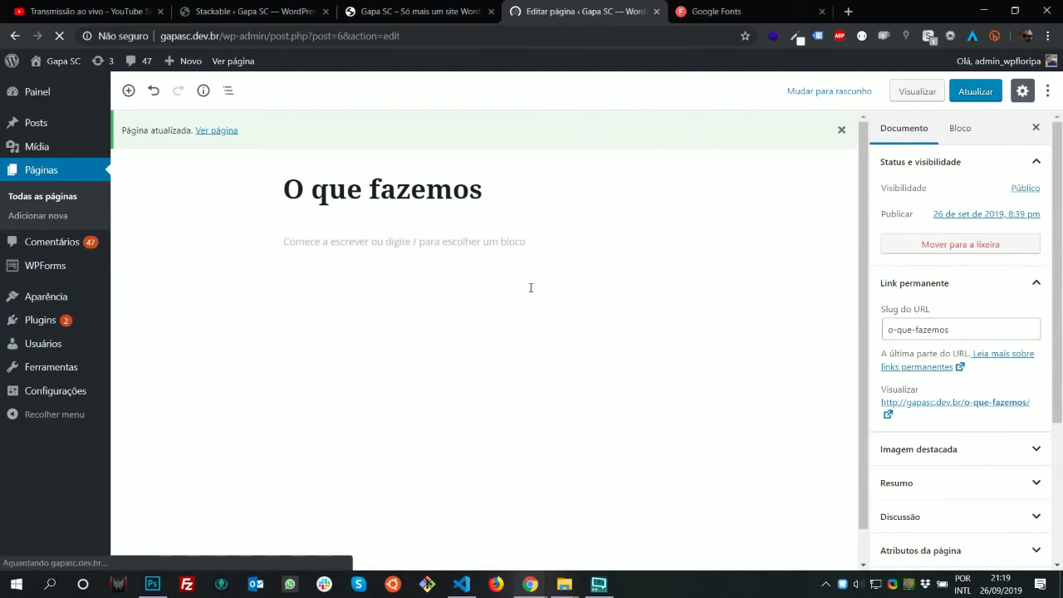
{"action": "left_click", "coordinate": [291, 203]}
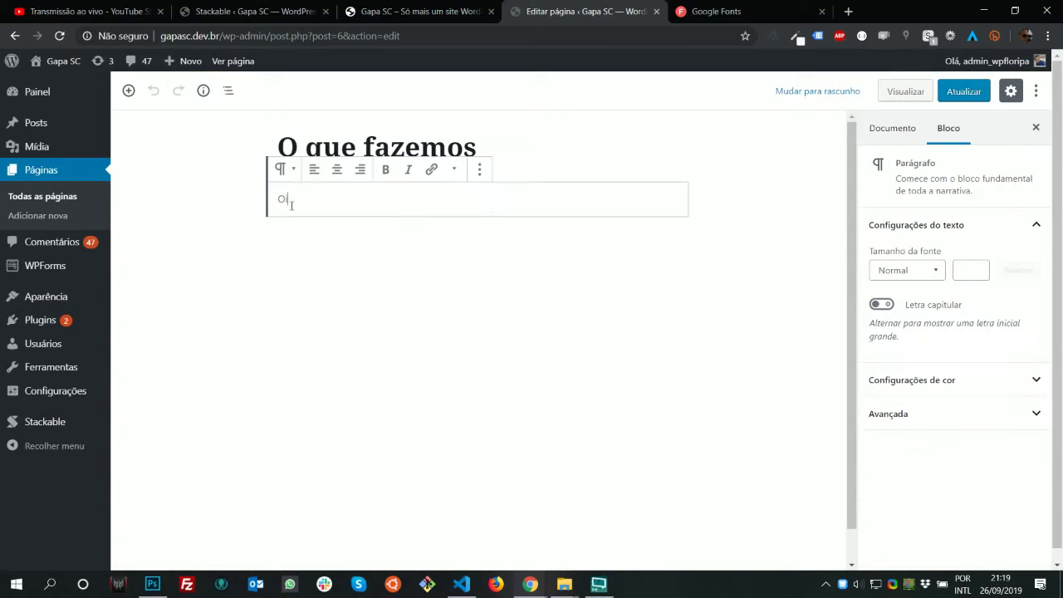
{"action": "left_click", "coordinate": [480, 169]}
{"action": "left_click", "coordinate": [499, 387]}
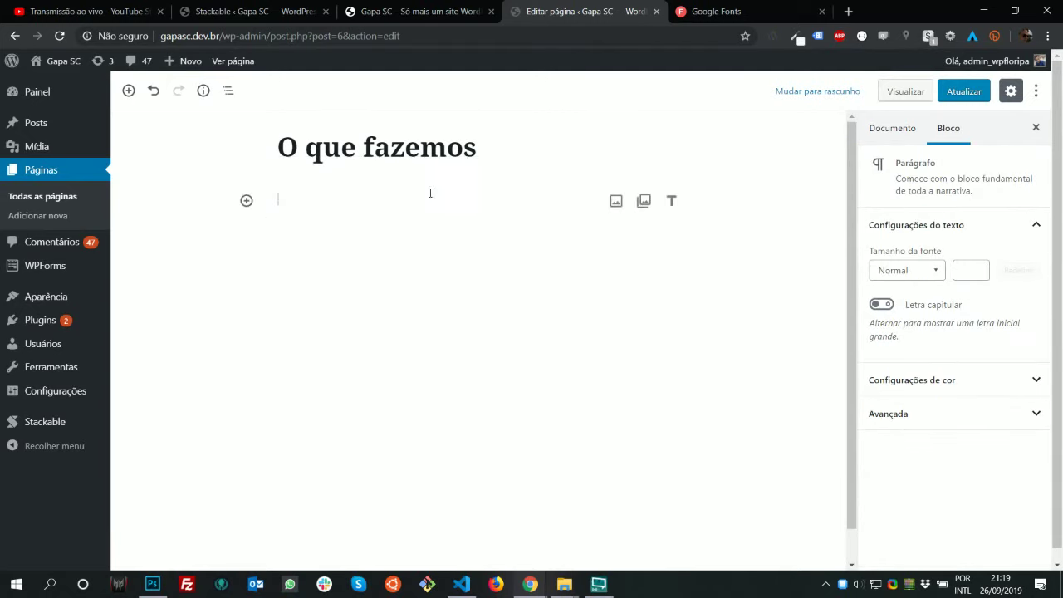
{"action": "left_click", "coordinate": [246, 200]}
{"action": "scroll", "coordinate": [404, 380], "scroll_direction": "down", "scroll_amount": 5}
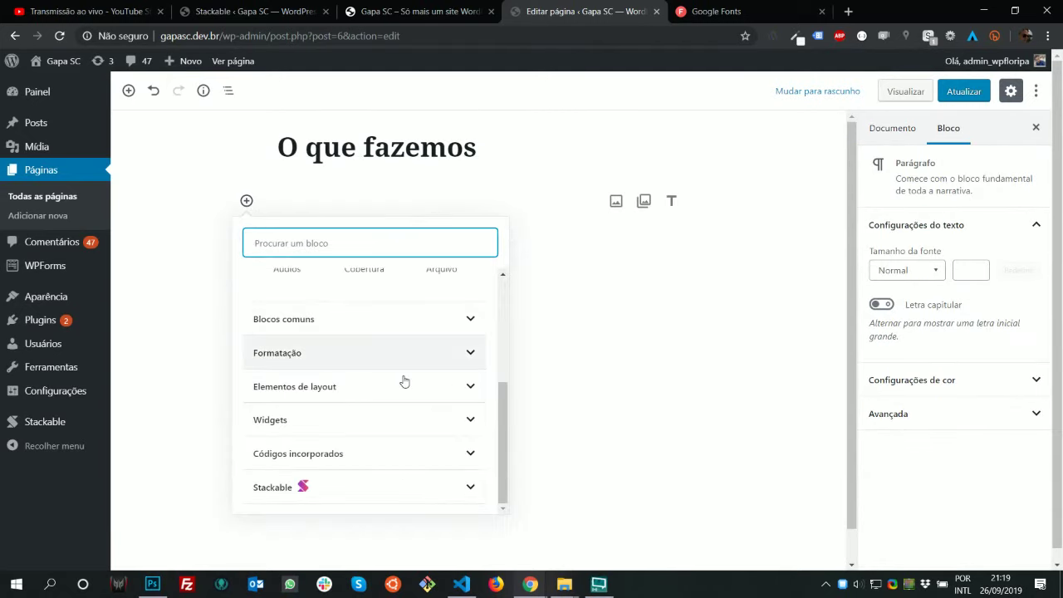
{"action": "left_click", "coordinate": [370, 492]}
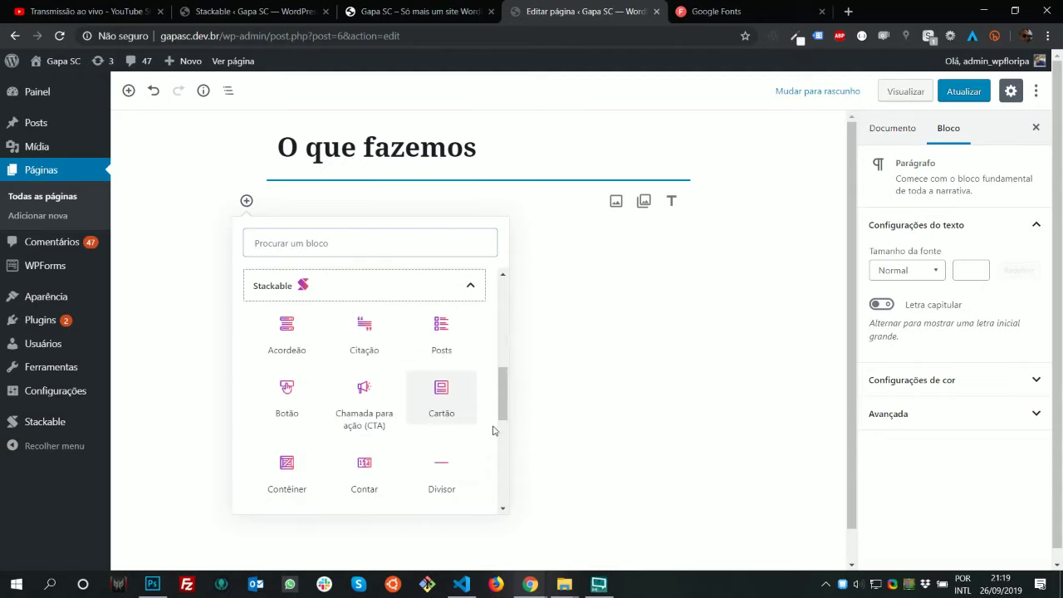
{"action": "triple_click", "coordinate": [507, 400]}
{"action": "left_click", "coordinate": [507, 397]}
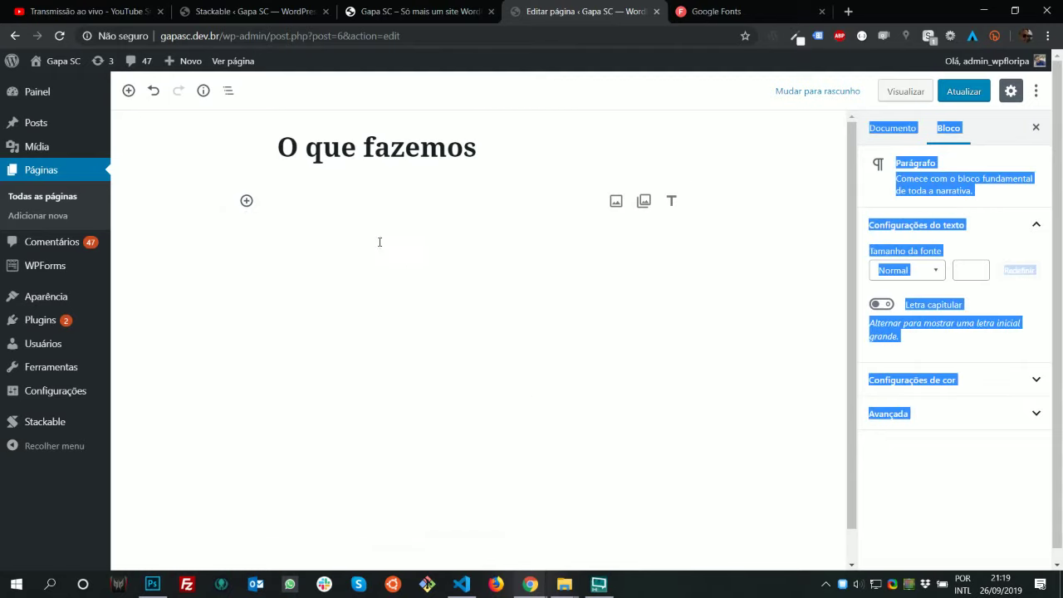
Browse the Stackable blocks and insert a Grade de recursos block below the page title
{"action": "left_click", "coordinate": [246, 200]}
{"action": "left_click_drag", "start_coordinate": [499, 345], "coordinate": [508, 473]}
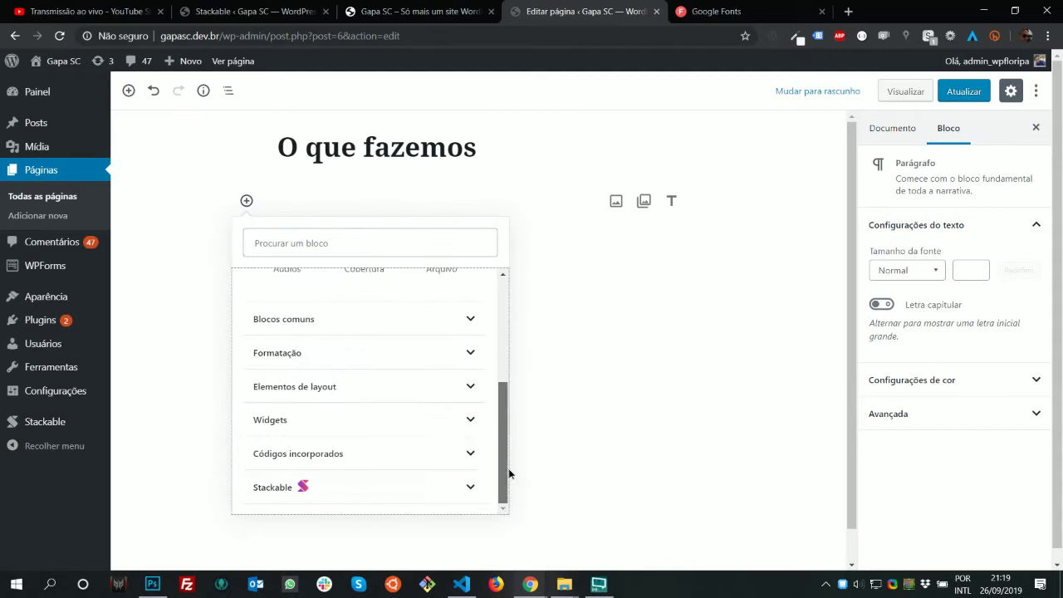
{"action": "left_click", "coordinate": [473, 484]}
{"action": "scroll", "coordinate": [469, 436], "scroll_direction": "down", "scroll_amount": 1}
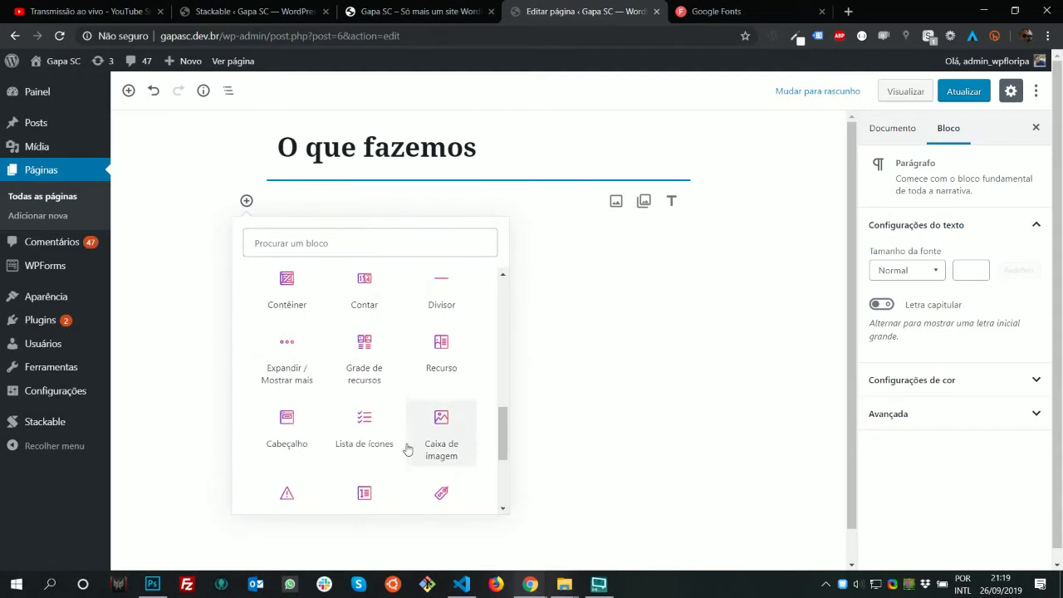
{"action": "scroll", "coordinate": [446, 408], "scroll_direction": "up", "scroll_amount": 4}
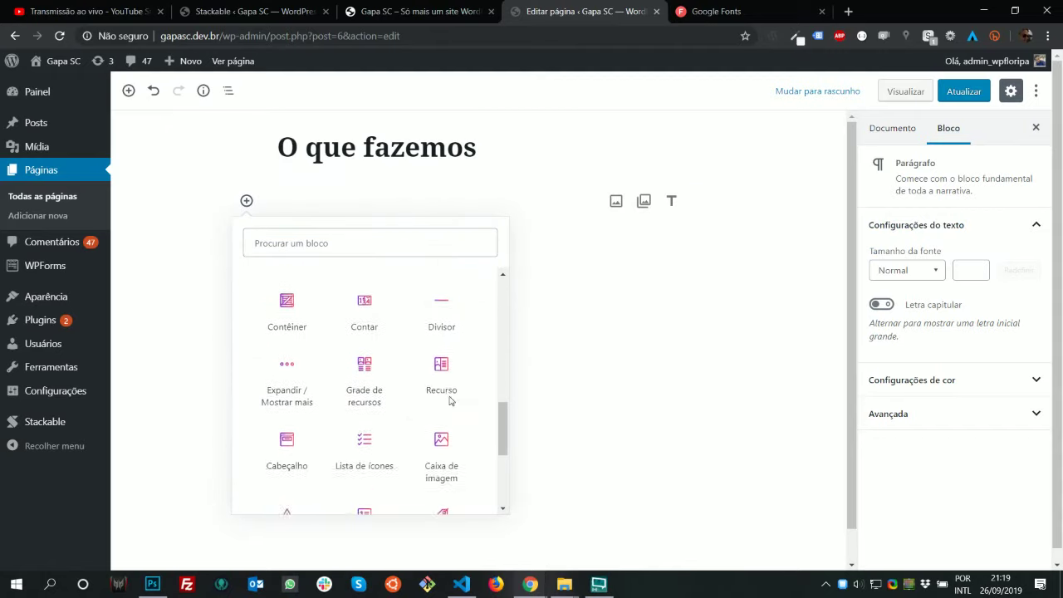
{"action": "scroll", "coordinate": [452, 401], "scroll_direction": "down", "scroll_amount": 2}
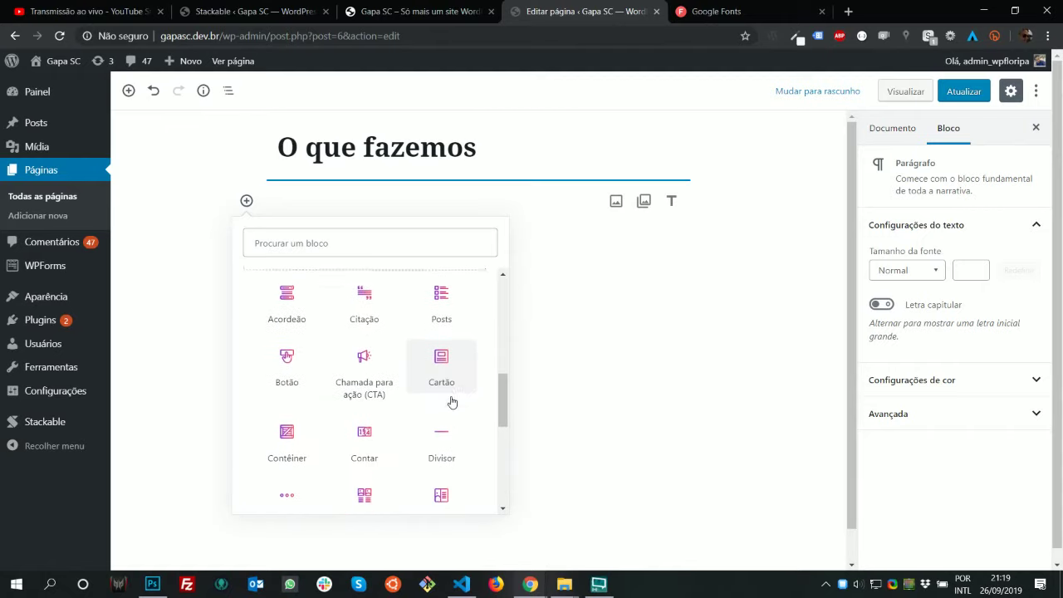
{"action": "scroll", "coordinate": [456, 400], "scroll_direction": "down", "scroll_amount": 2}
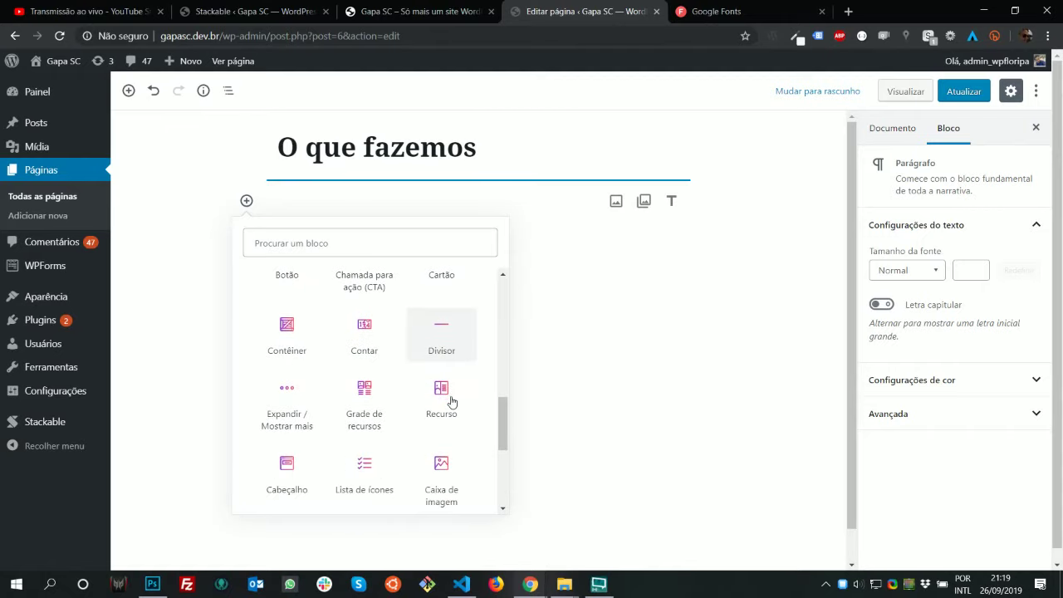
{"action": "scroll", "coordinate": [462, 401], "scroll_direction": "down", "scroll_amount": 3}
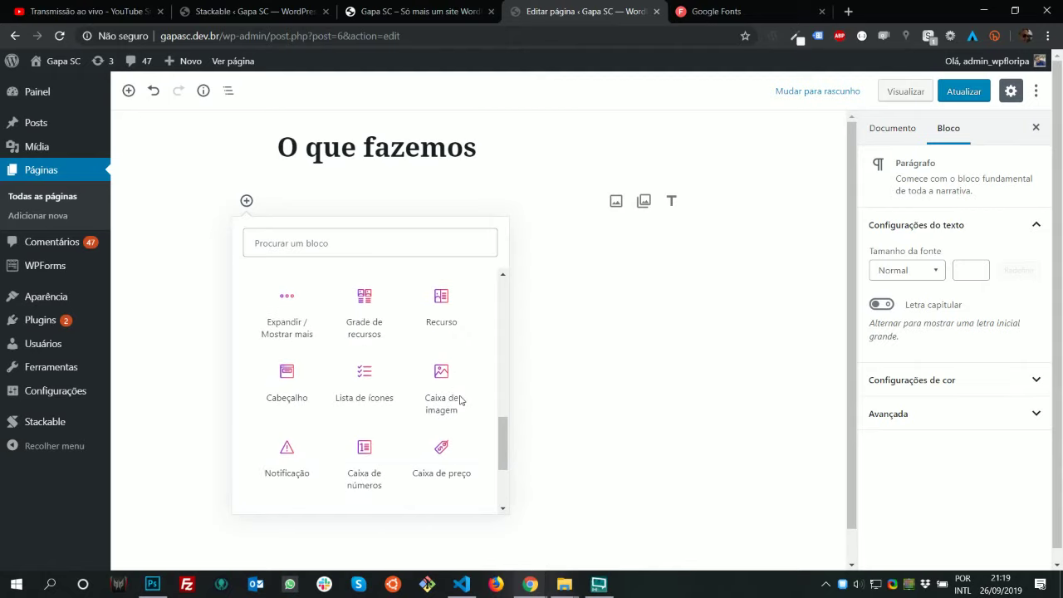
{"action": "scroll", "coordinate": [461, 401], "scroll_direction": "down", "scroll_amount": 1}
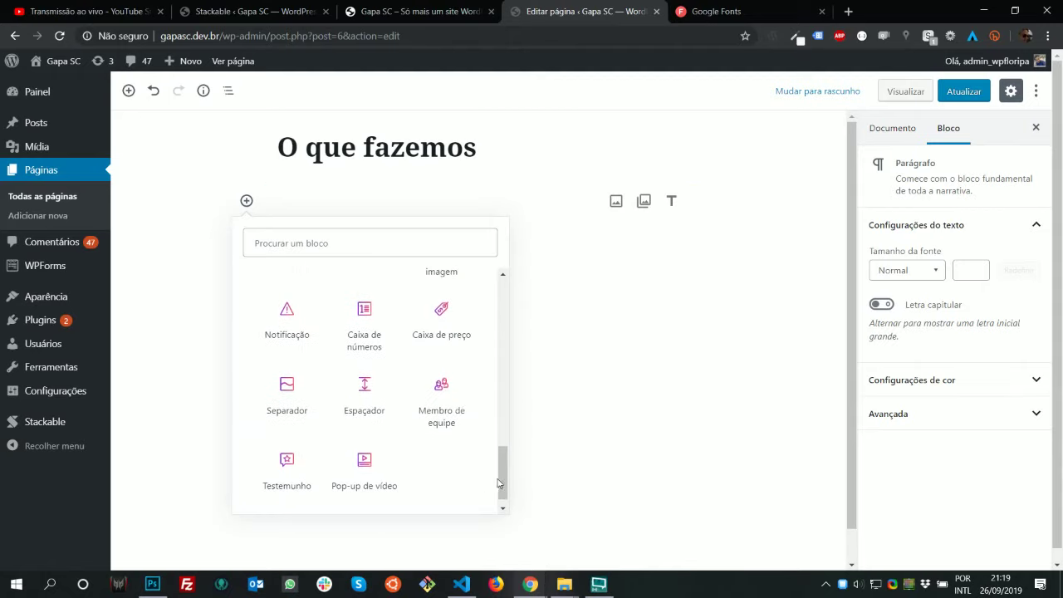
{"action": "left_click_drag", "start_coordinate": [504, 476], "coordinate": [507, 420]}
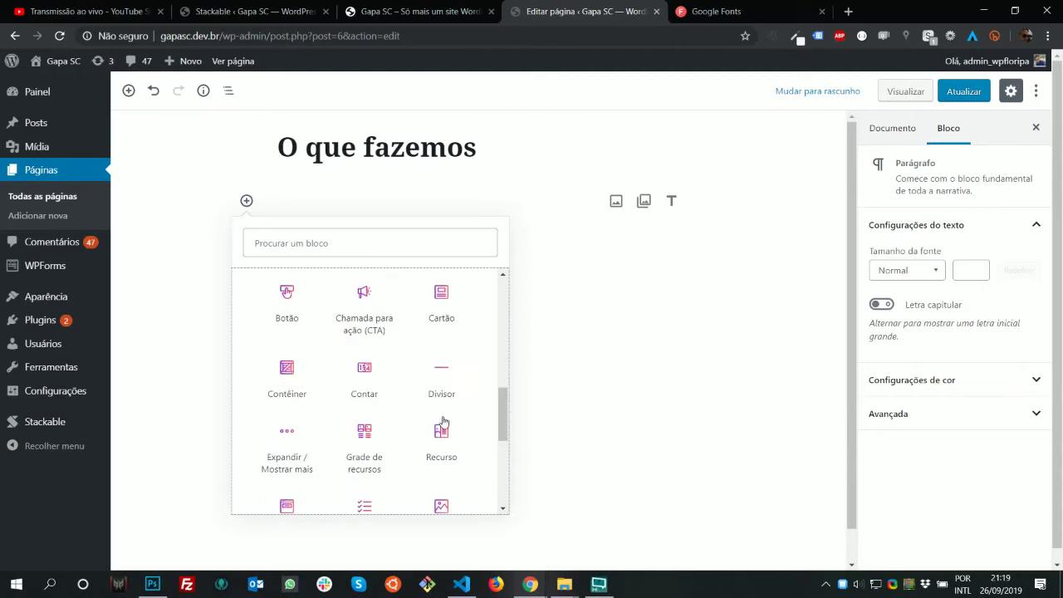
{"action": "left_click", "coordinate": [377, 447]}
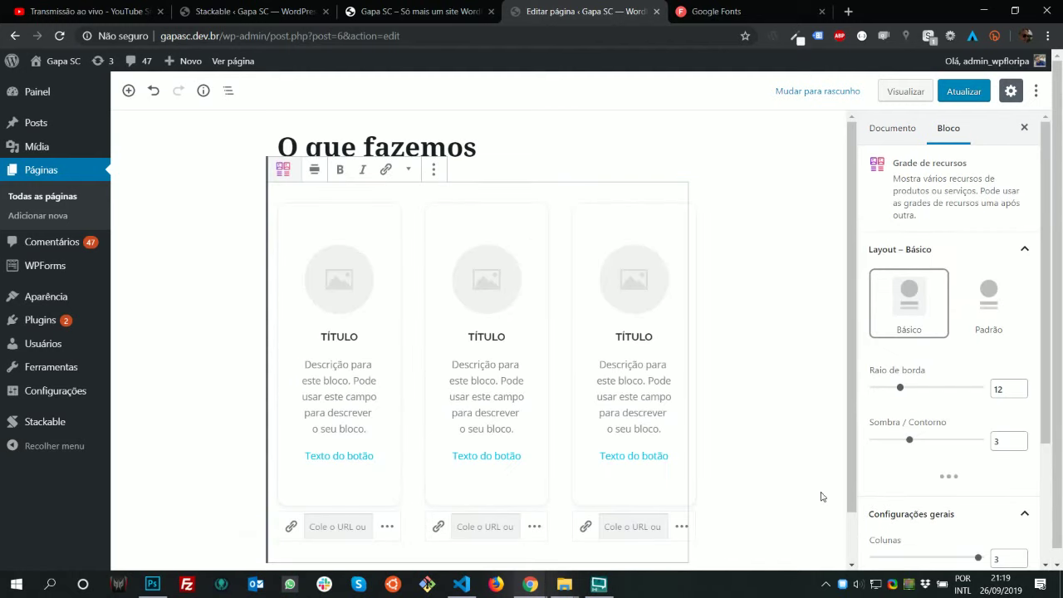
Consult the Photoshop mockup, try 4 columns for the Grade de recursos block, and return the count to 3
{"action": "left_click", "coordinate": [152, 585]}
{"action": "left_click", "coordinate": [152, 585]}
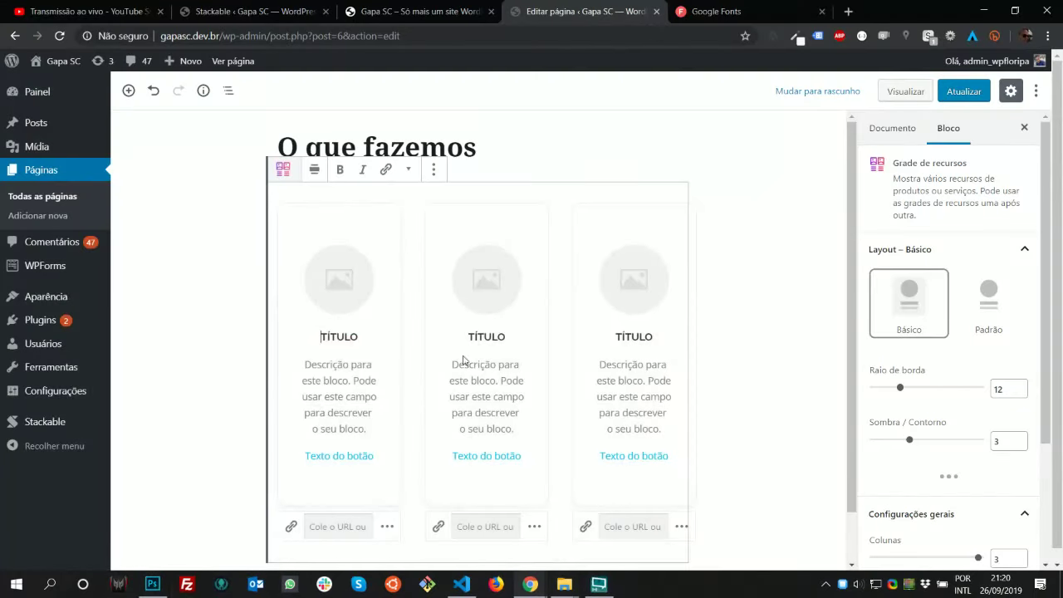
{"action": "scroll", "coordinate": [946, 439], "scroll_direction": "down", "scroll_amount": 2}
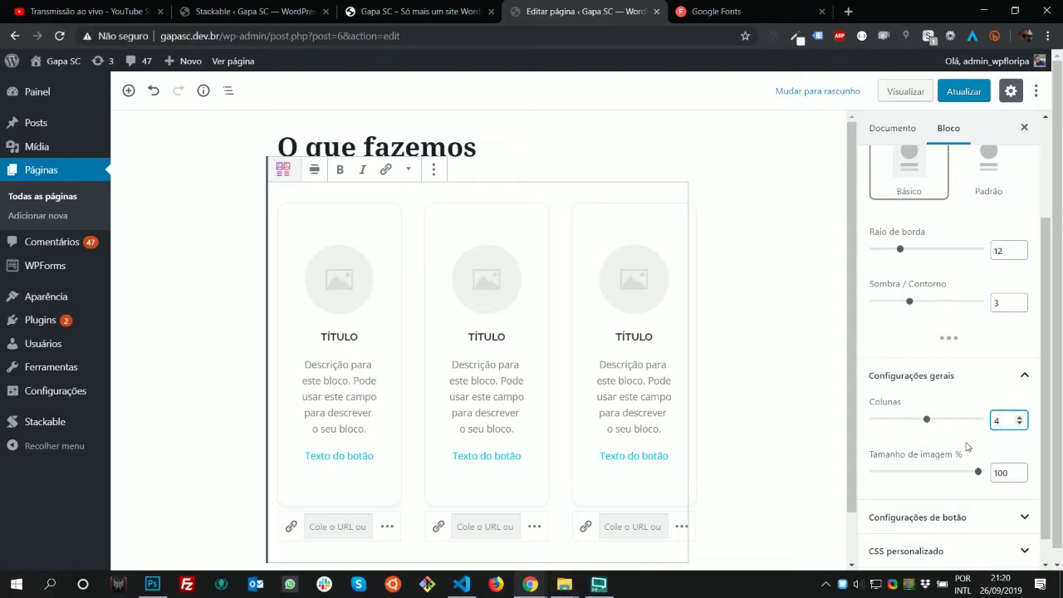
{"action": "key", "text": "BackSpace"}
{"action": "type", "text": "3"}
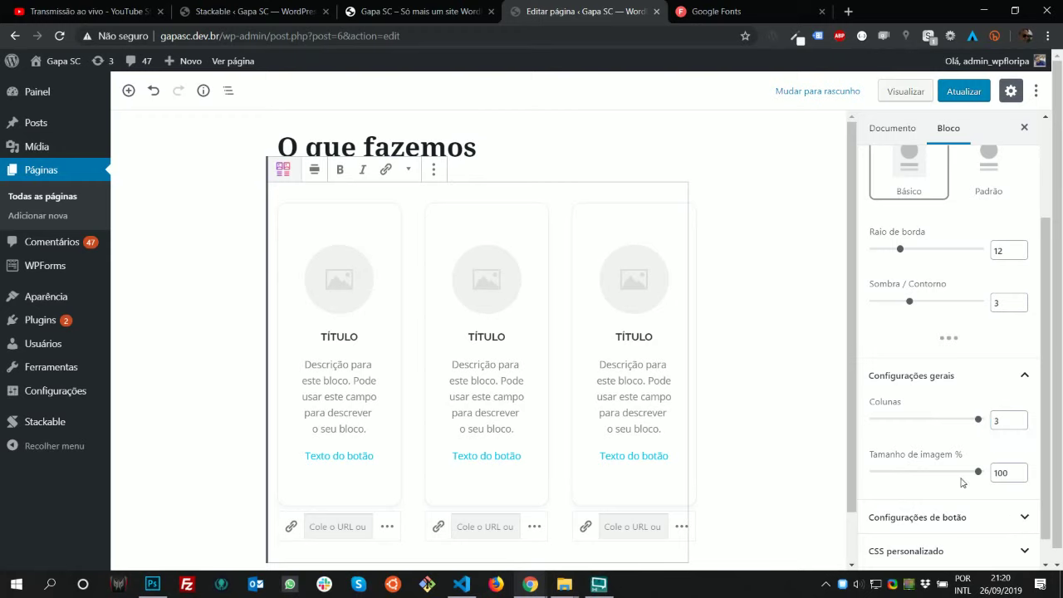
Compare the Básico and Padrão layouts of the Grade de recursos block and apply Padrão
{"action": "scroll", "coordinate": [947, 380], "scroll_direction": "up", "scroll_amount": 2}
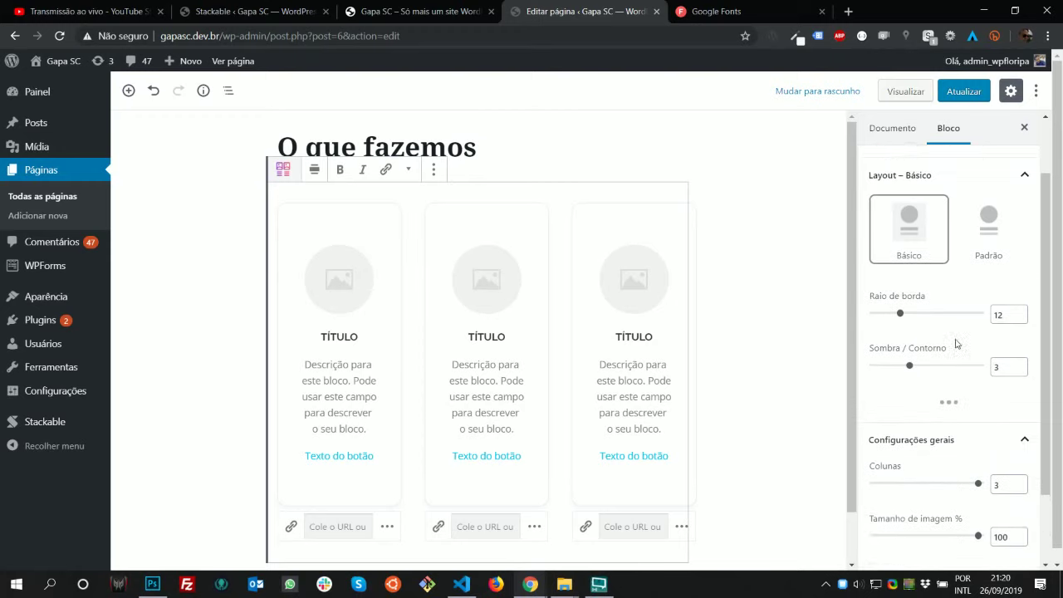
{"action": "left_click", "coordinate": [989, 258]}
{"action": "left_click", "coordinate": [918, 265]}
{"action": "left_click", "coordinate": [991, 267]}
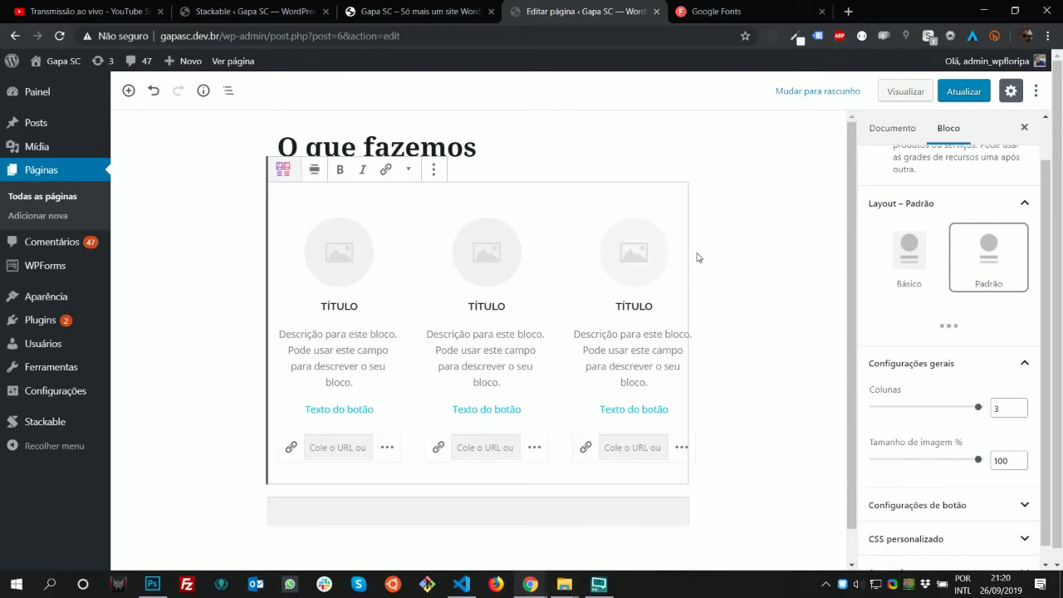
Review the design options in the Grade de recursos block's button settings without changing them
{"action": "left_click", "coordinate": [728, 12]}
{"action": "left_click", "coordinate": [581, 11]}
{"action": "scroll", "coordinate": [947, 461], "scroll_direction": "down", "scroll_amount": 1}
{"action": "left_click", "coordinate": [1002, 498]}
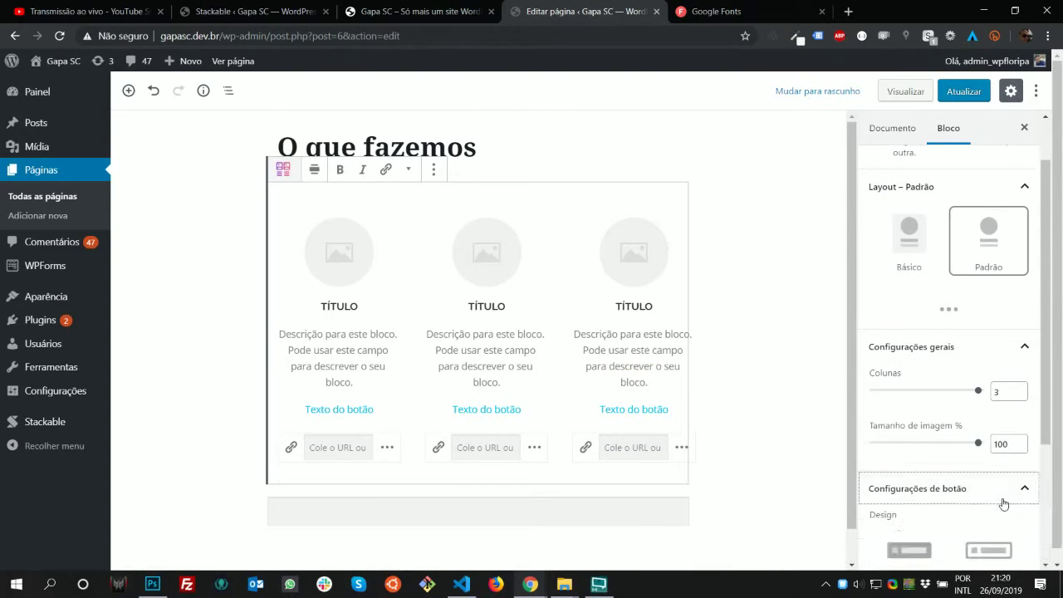
{"action": "scroll", "coordinate": [1005, 499], "scroll_direction": "down", "scroll_amount": 2}
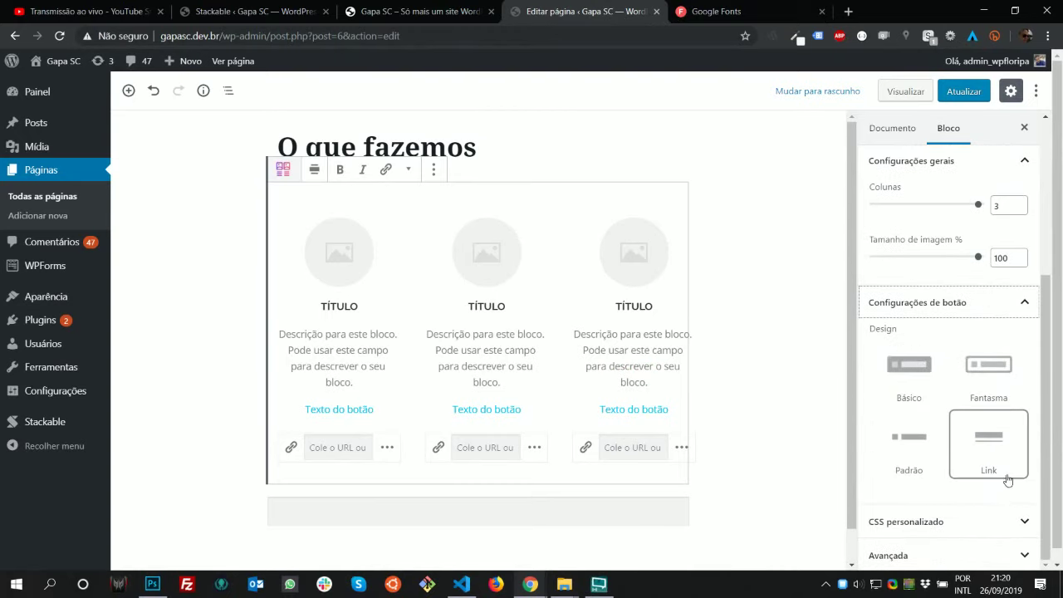
{"action": "left_click", "coordinate": [1025, 302]}
{"action": "scroll", "coordinate": [1008, 337], "scroll_direction": "up", "scroll_amount": 2}
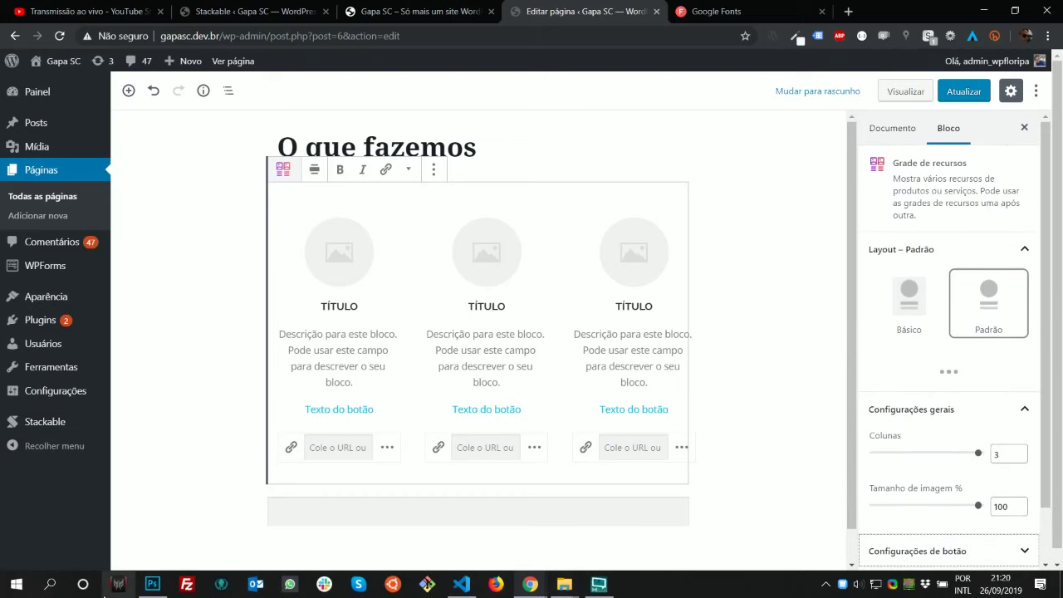
Examine the arrangement of circular images and captions in the mockup's 'o que fazemos' section in Photoshop, then return to the Chrome editor
{"action": "left_click", "coordinate": [152, 584]}
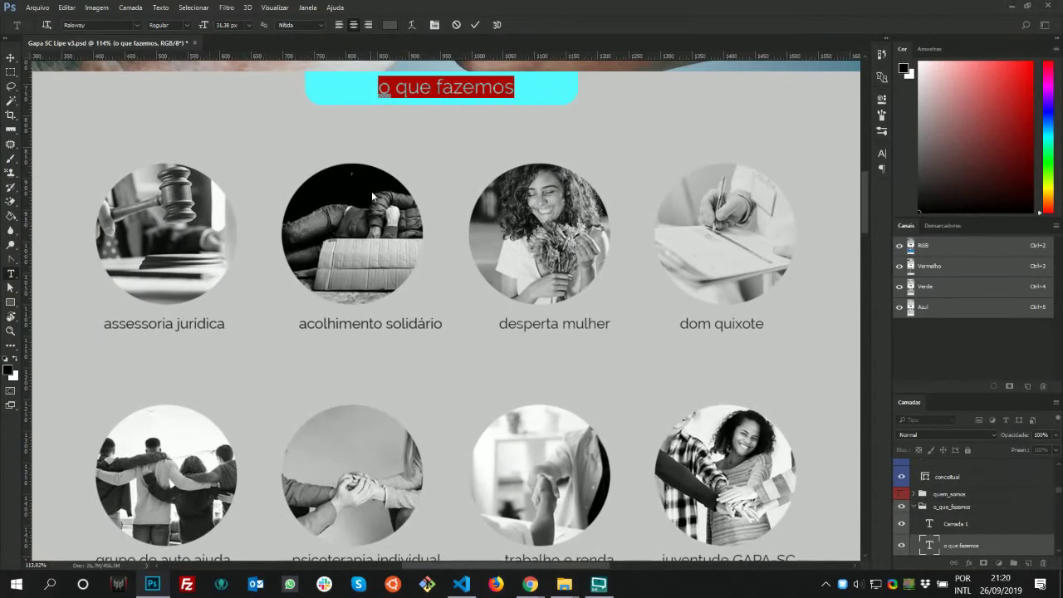
{"action": "scroll", "coordinate": [688, 245], "scroll_direction": "down", "scroll_amount": 3}
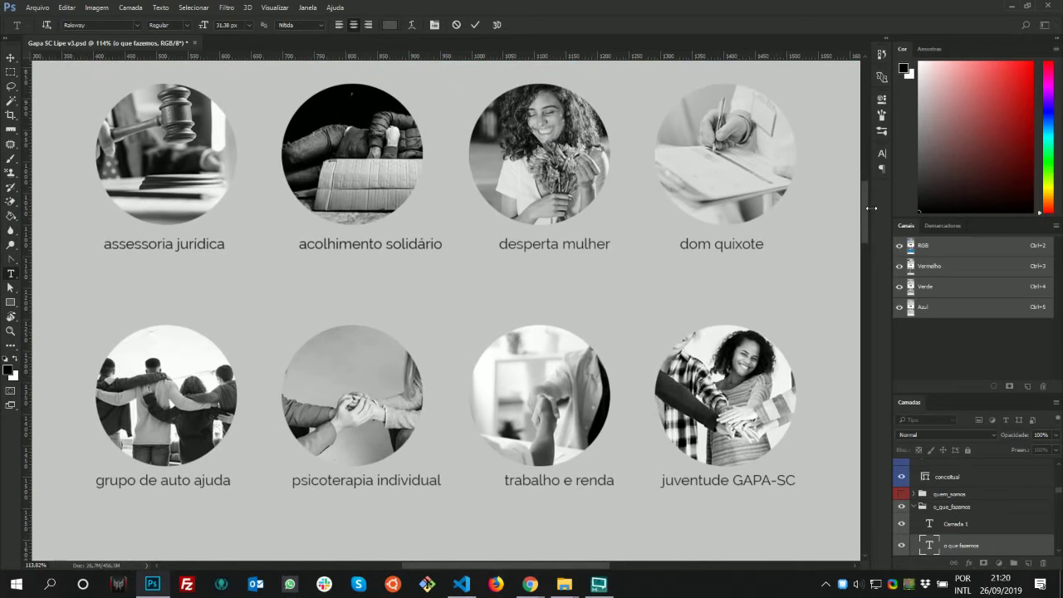
{"action": "scroll", "coordinate": [866, 248], "scroll_direction": "down", "scroll_amount": 4}
{"action": "scroll", "coordinate": [865, 248], "scroll_direction": "up", "scroll_amount": 6}
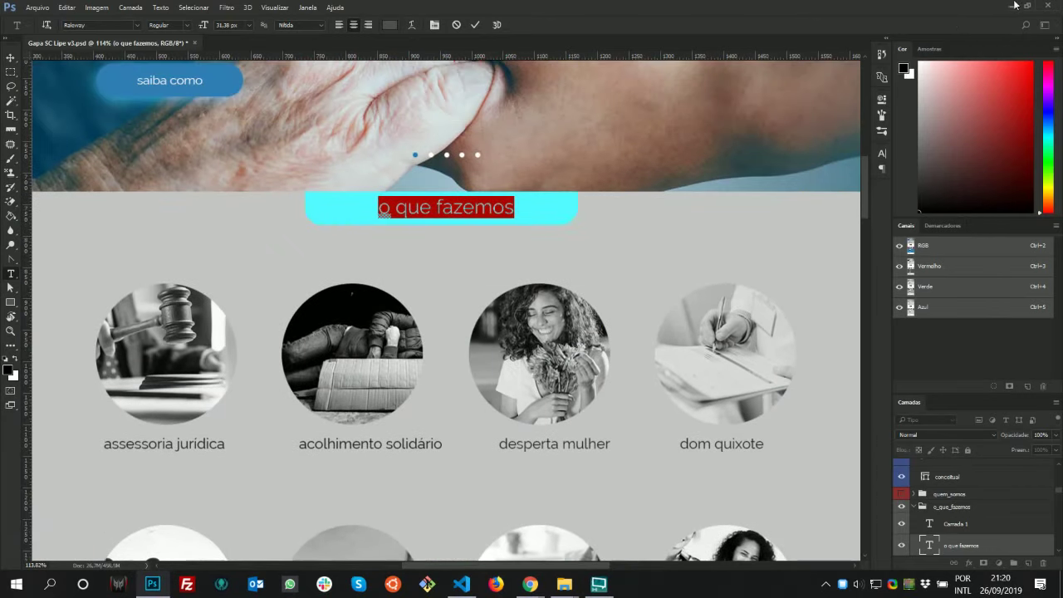
{"action": "left_click", "coordinate": [1010, 5]}
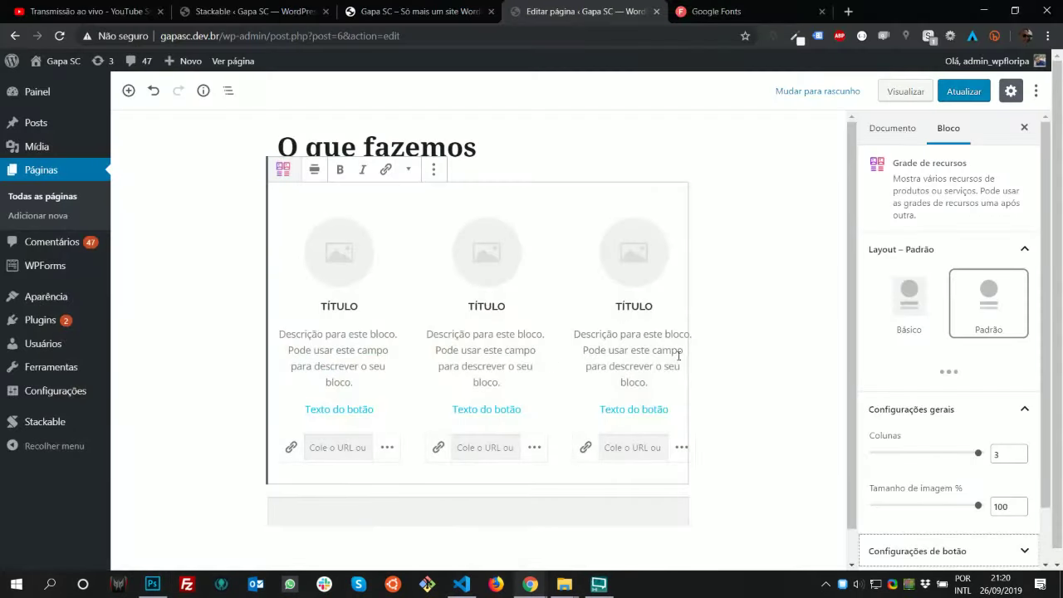
Look into the media library for the third item's image, then try 2 columns for the grid and restore 3
{"action": "left_click", "coordinate": [633, 272]}
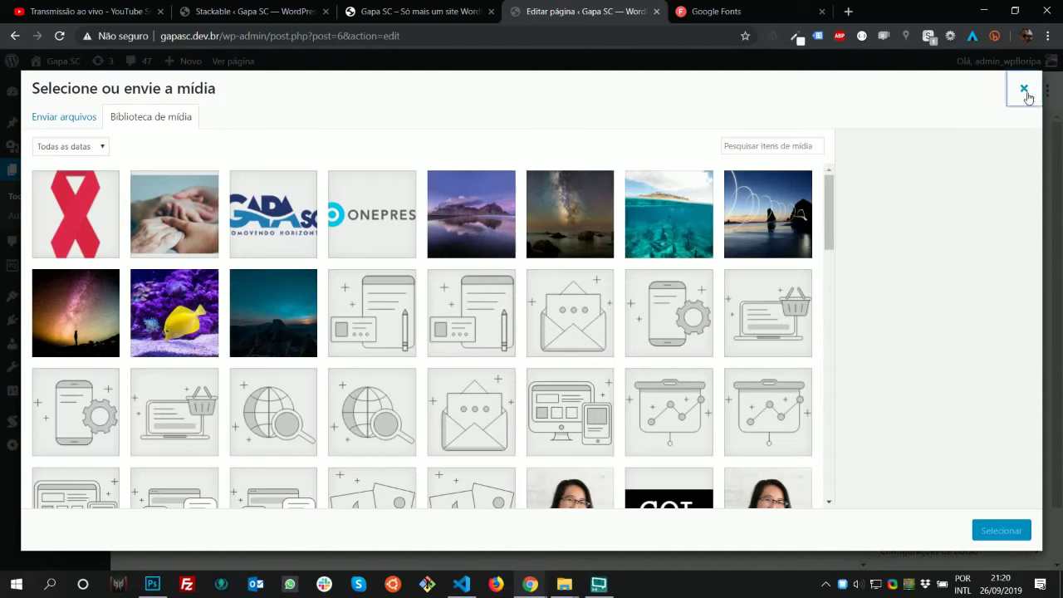
{"action": "left_click", "coordinate": [1025, 89]}
{"action": "left_click", "coordinate": [979, 455]}
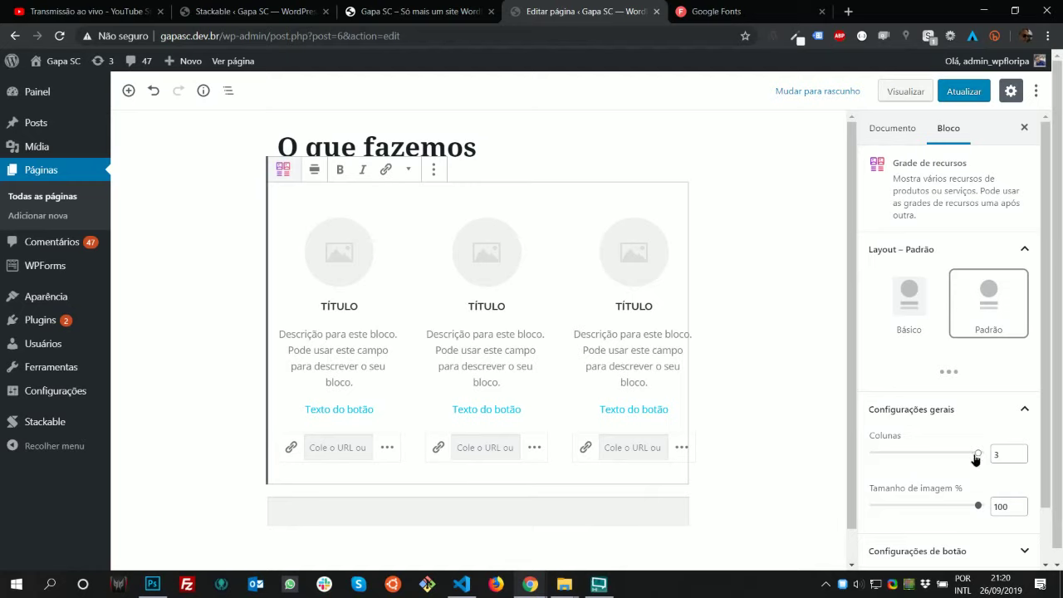
{"action": "key", "text": "Tab"}
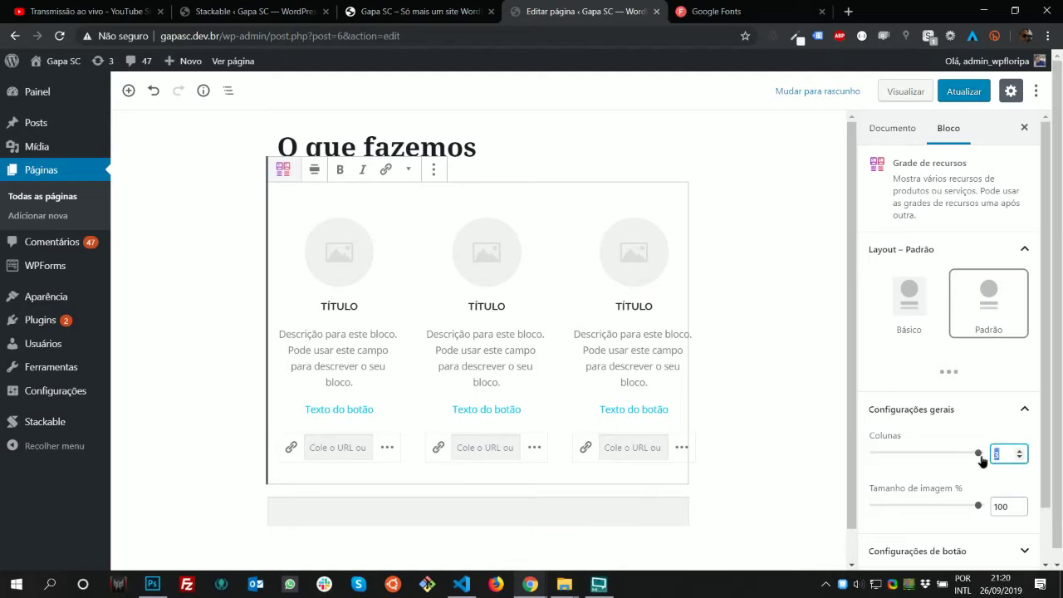
{"action": "left_click", "coordinate": [1020, 457]}
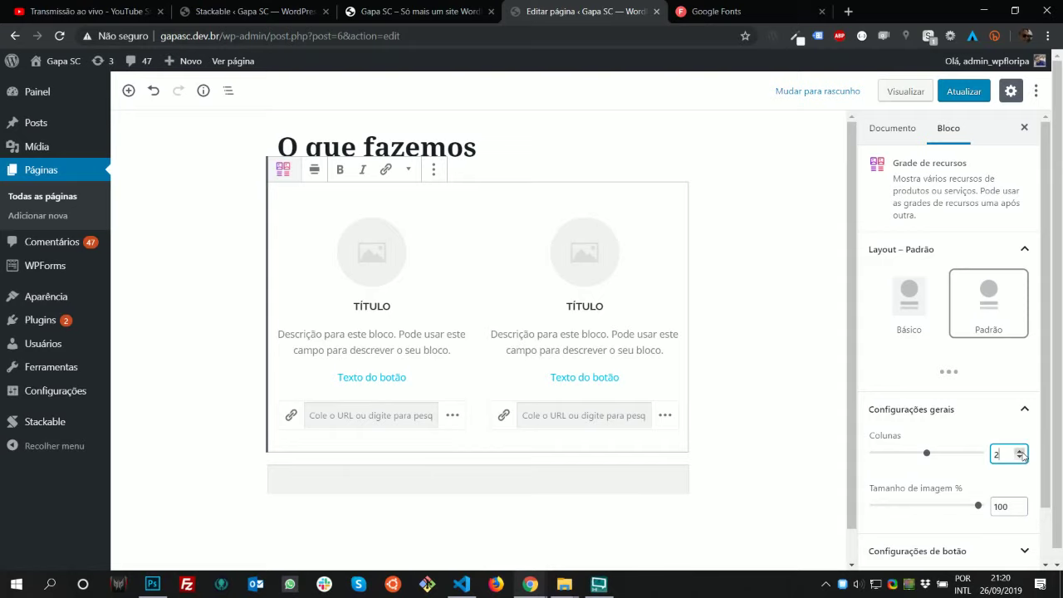
{"action": "left_click", "coordinate": [1021, 452]}
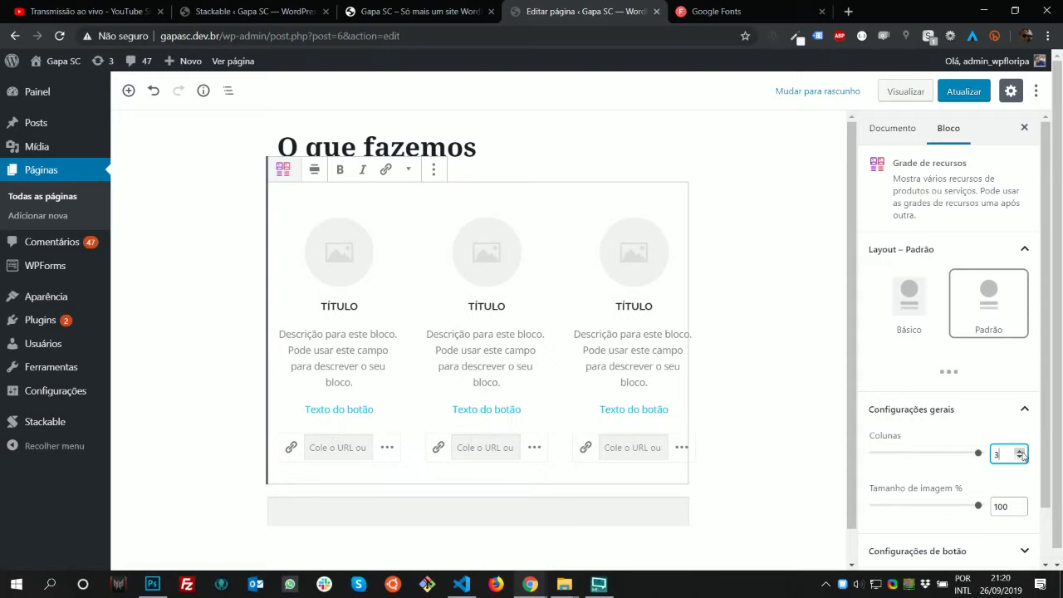
Widen the Grade de recursos block beyond the content column and try to raise its column count above 3
{"action": "left_click", "coordinate": [688, 372]}
{"action": "left_click", "coordinate": [315, 170]}
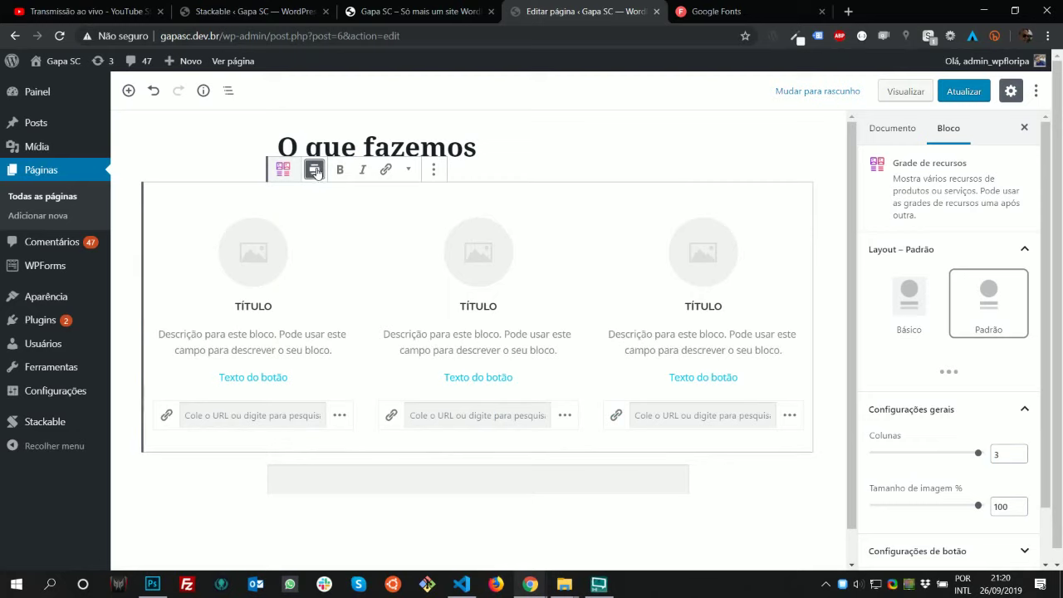
{"action": "left_click", "coordinate": [1020, 452]}
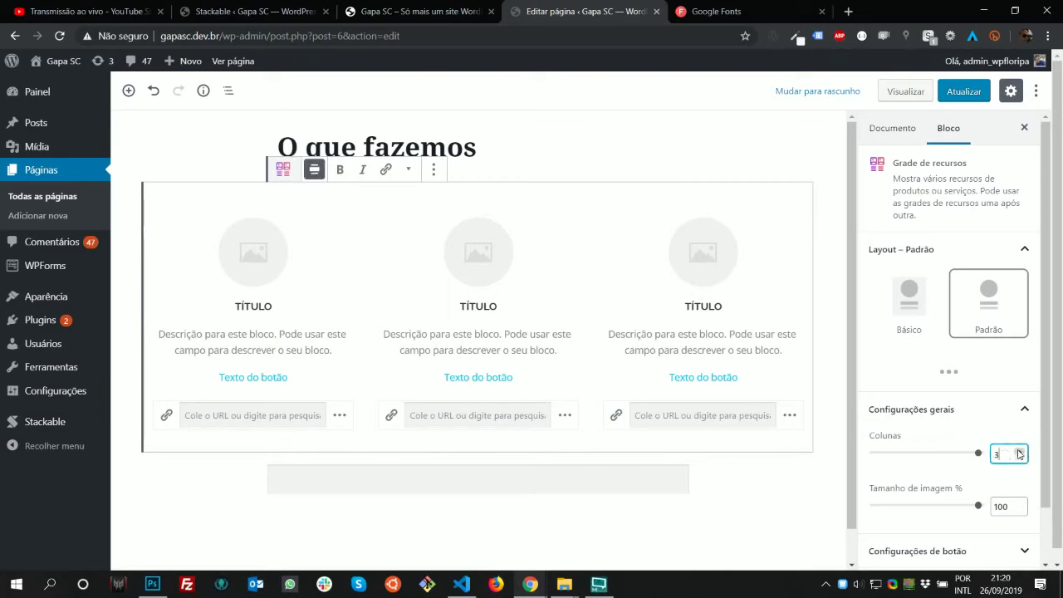
Remove the Grade de recursos block from the O que fazemos page
{"action": "left_click", "coordinate": [434, 170]}
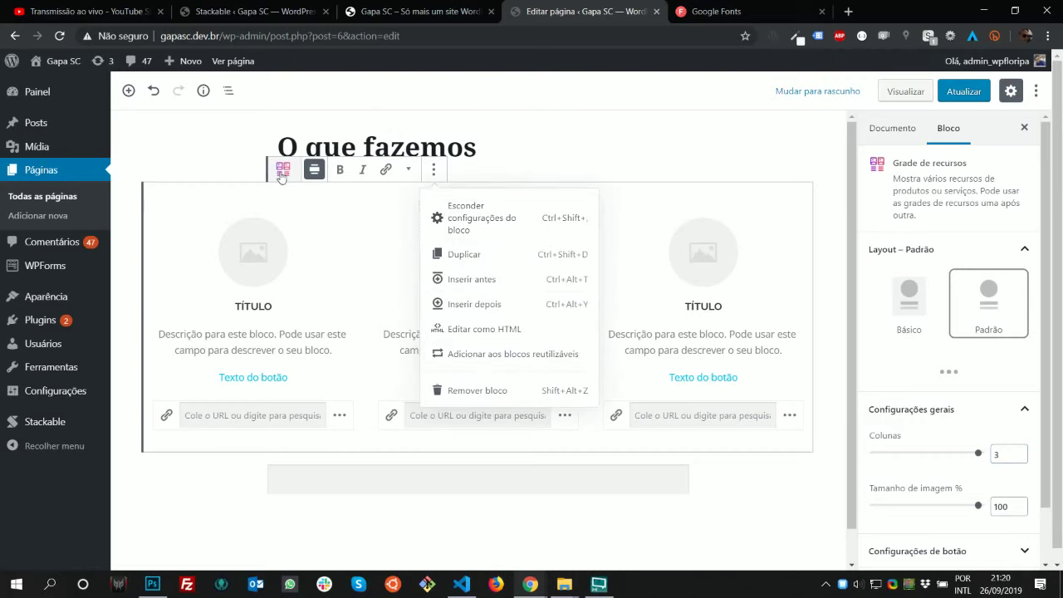
{"action": "left_click", "coordinate": [433, 170]}
{"action": "left_click", "coordinate": [434, 171]}
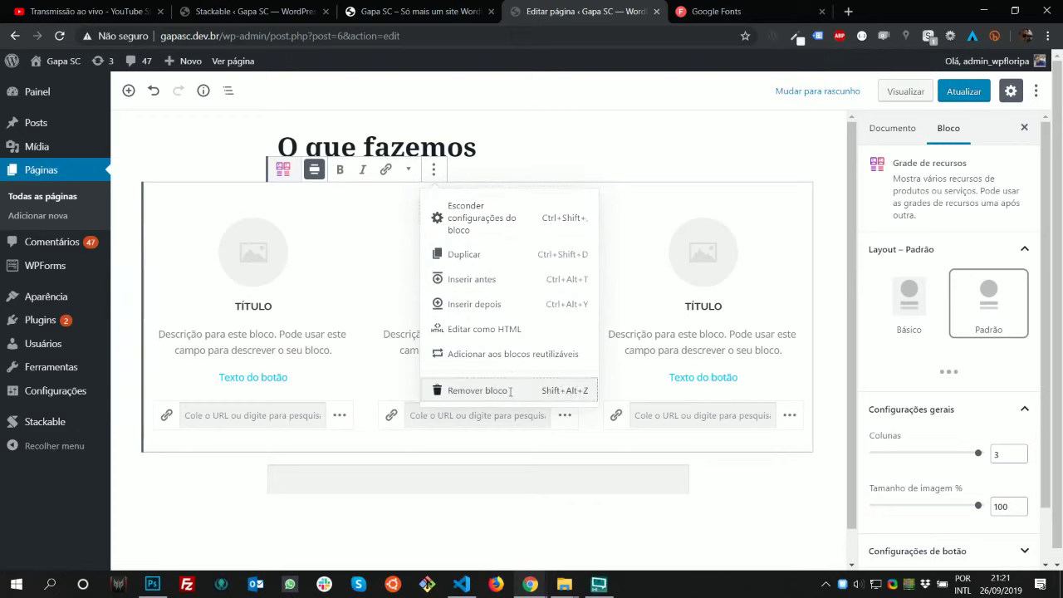
{"action": "left_click", "coordinate": [470, 389]}
Open the list of available blocks for the empty paragraph below the page title
{"action": "left_click", "coordinate": [247, 201]}
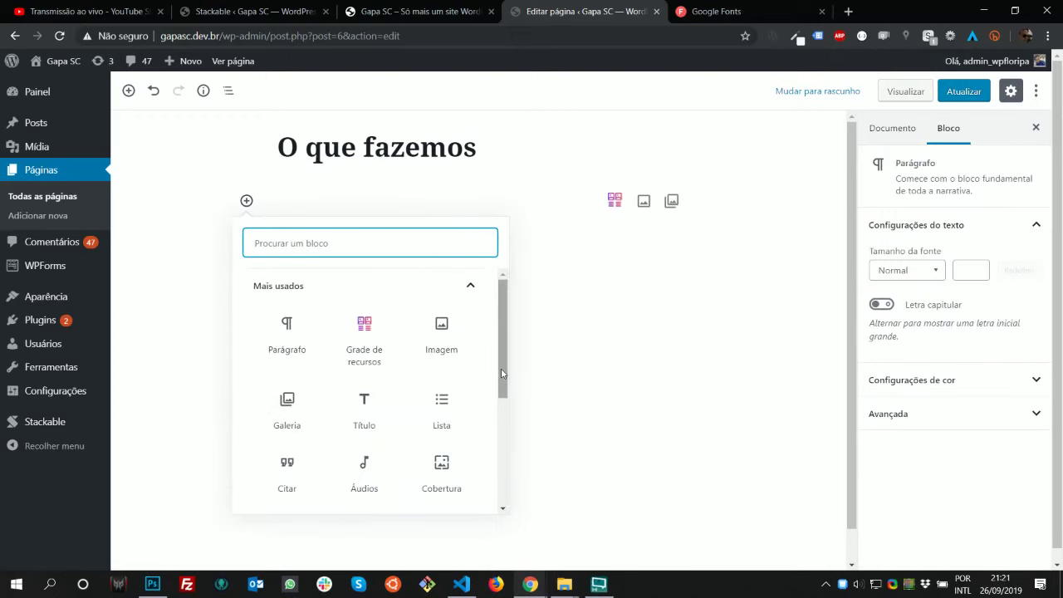
Browse the available blocks, search for "col" and insert a Colunas block below the page title
{"action": "left_click_drag", "start_coordinate": [505, 375], "coordinate": [504, 494]}
{"action": "left_click", "coordinate": [444, 499]}
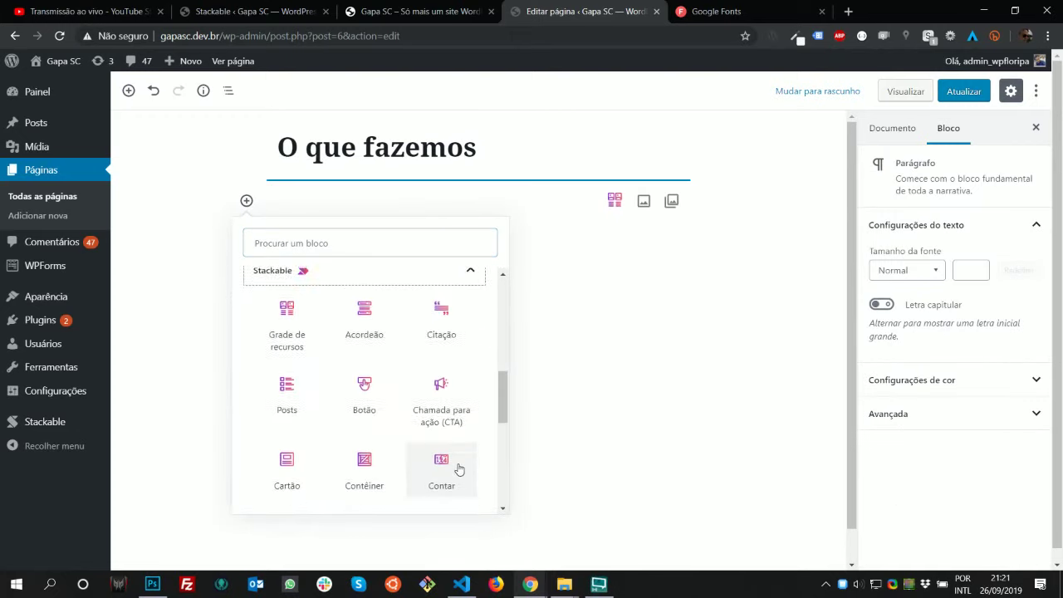
{"action": "scroll", "coordinate": [474, 429], "scroll_direction": "down", "scroll_amount": 2}
{"action": "scroll", "coordinate": [496, 423], "scroll_direction": "up", "scroll_amount": 2}
{"action": "left_click_drag", "start_coordinate": [502, 404], "coordinate": [514, 333]}
{"action": "left_click", "coordinate": [473, 343]}
{"action": "scroll", "coordinate": [507, 319], "scroll_direction": "up", "scroll_amount": 2}
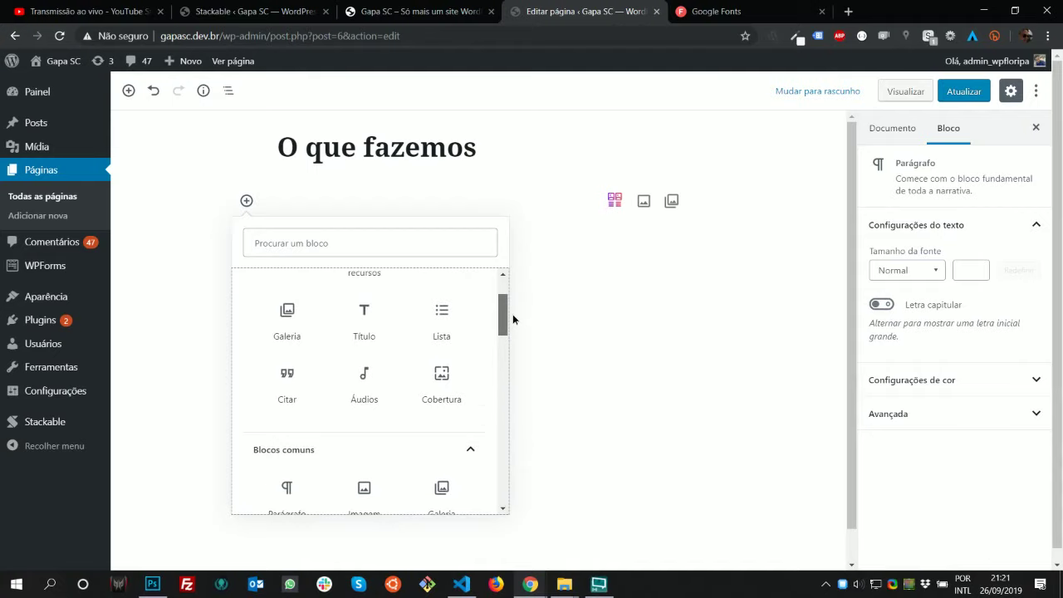
{"action": "left_click", "coordinate": [435, 236]}
{"action": "type", "text": "col"}
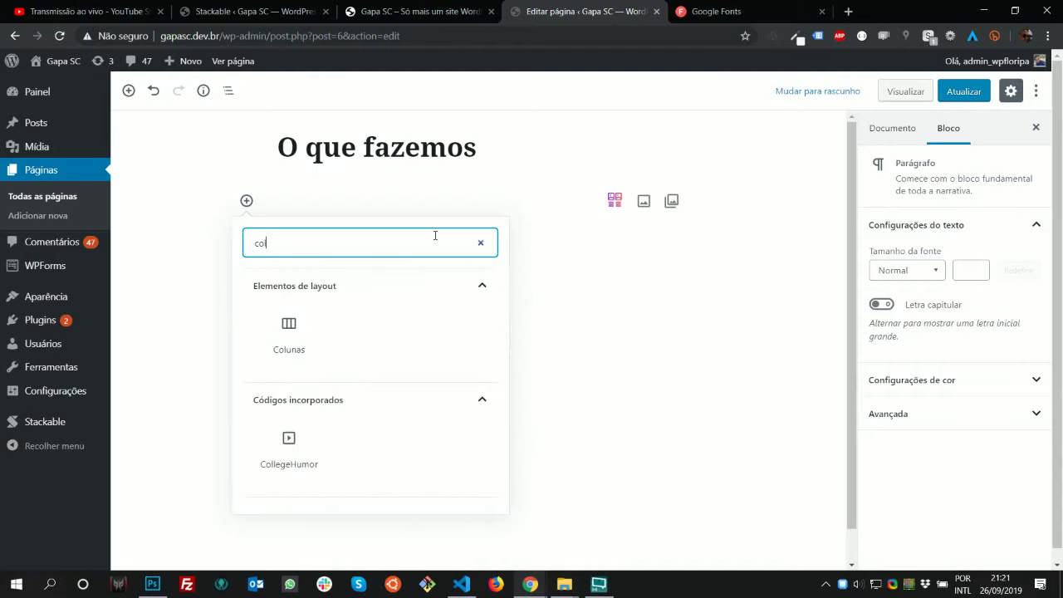
{"action": "left_click", "coordinate": [287, 325]}
Select the whole Colunas block and set its number of columns to 4
{"action": "left_click", "coordinate": [373, 225]}
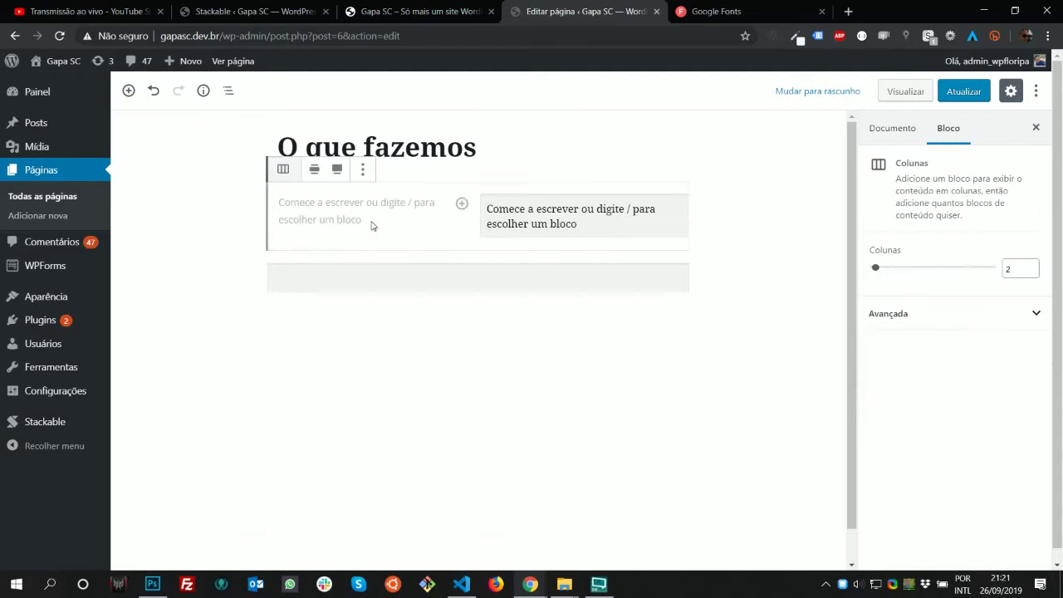
{"action": "left_click", "coordinate": [292, 191]}
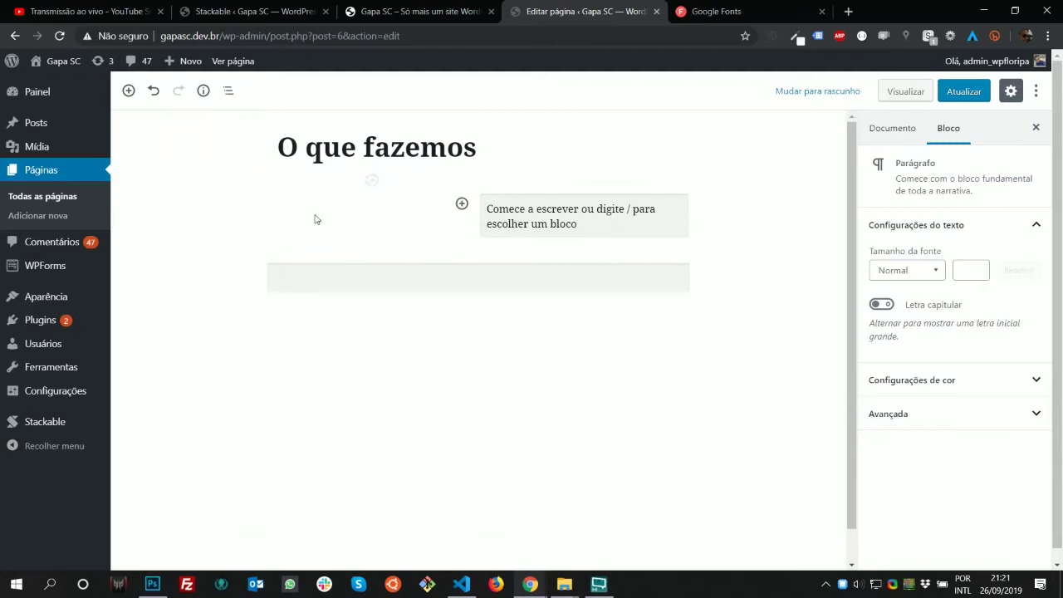
{"action": "left_click", "coordinate": [229, 91]}
{"action": "left_click", "coordinate": [258, 178]}
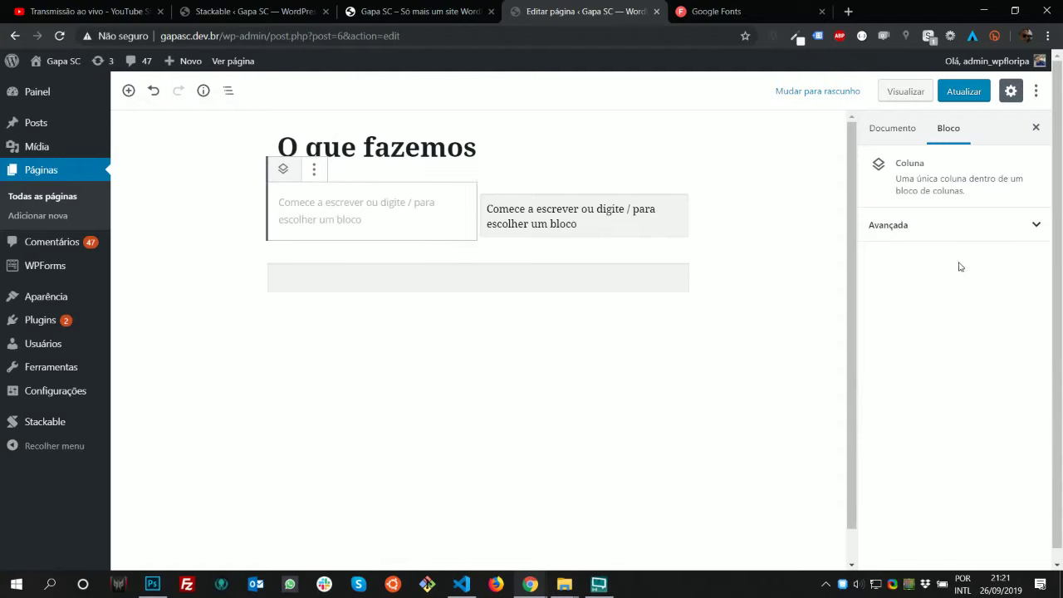
{"action": "left_click", "coordinate": [971, 240]}
{"action": "left_click", "coordinate": [971, 240]}
{"action": "left_click", "coordinate": [314, 170]}
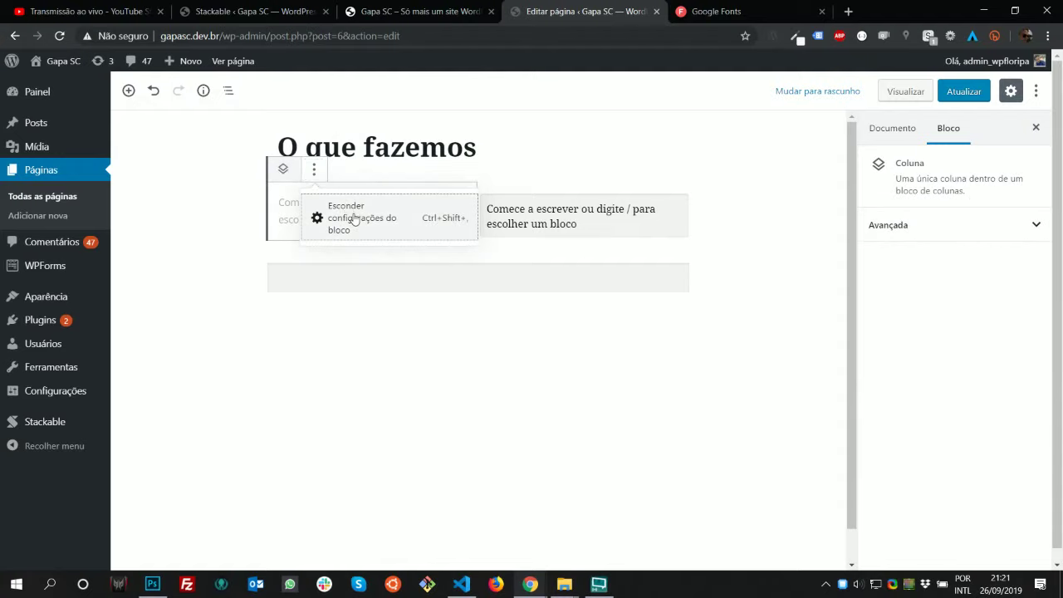
{"action": "left_click", "coordinate": [228, 90]}
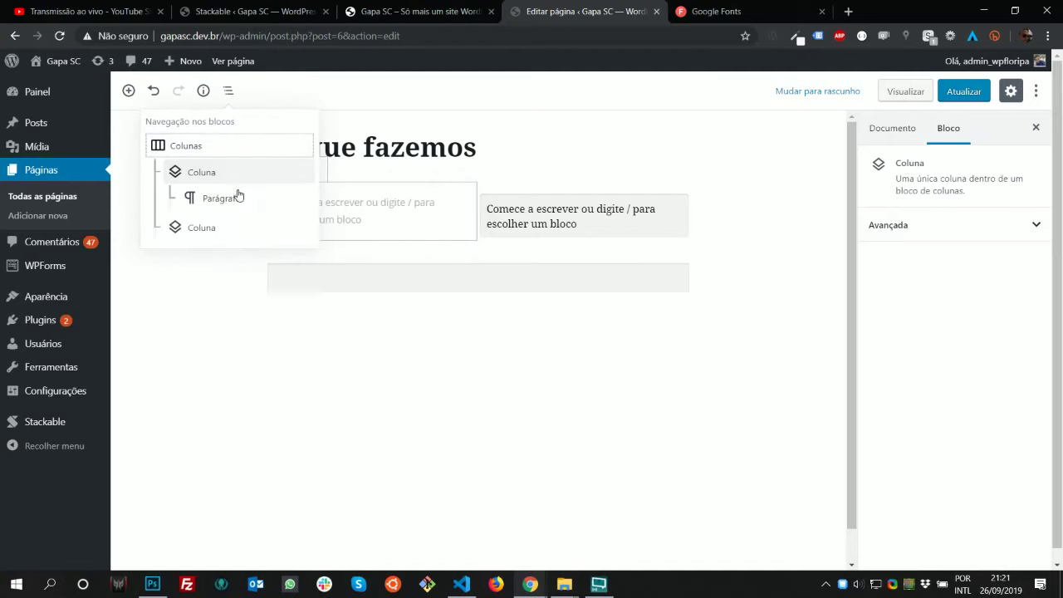
{"action": "left_click", "coordinate": [236, 154]}
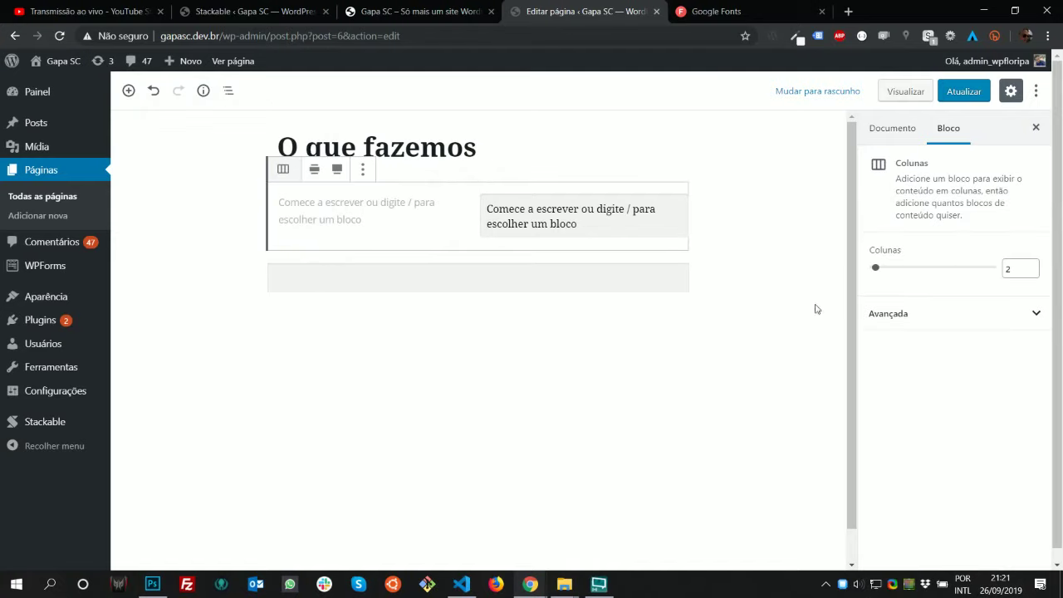
{"action": "left_click", "coordinate": [1031, 267]}
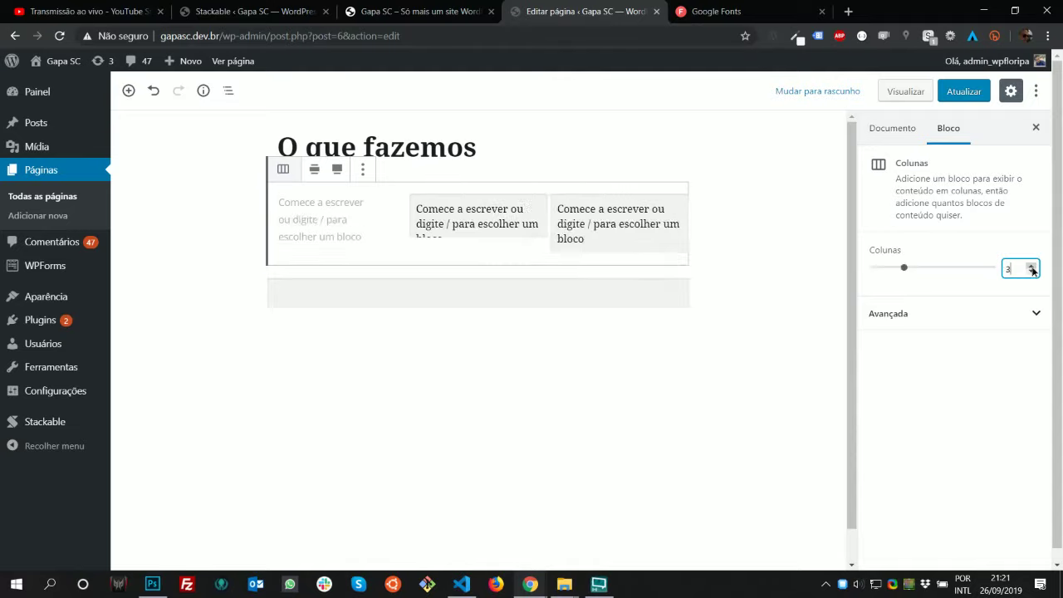
{"action": "left_click", "coordinate": [1032, 267]}
Add an Imagem block to the first column
{"action": "left_click", "coordinate": [305, 217]}
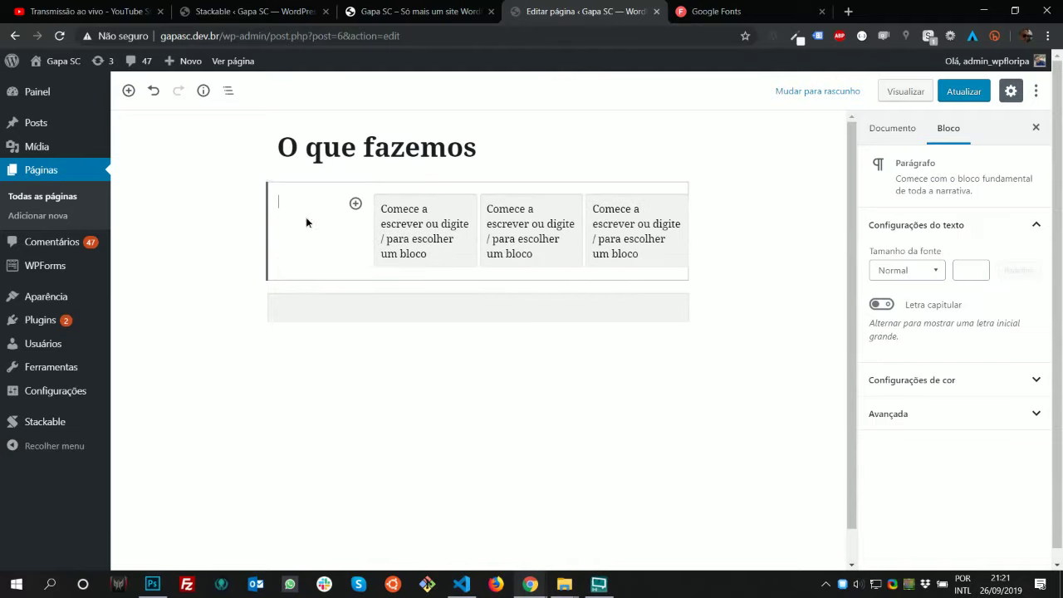
{"action": "left_click", "coordinate": [356, 205]}
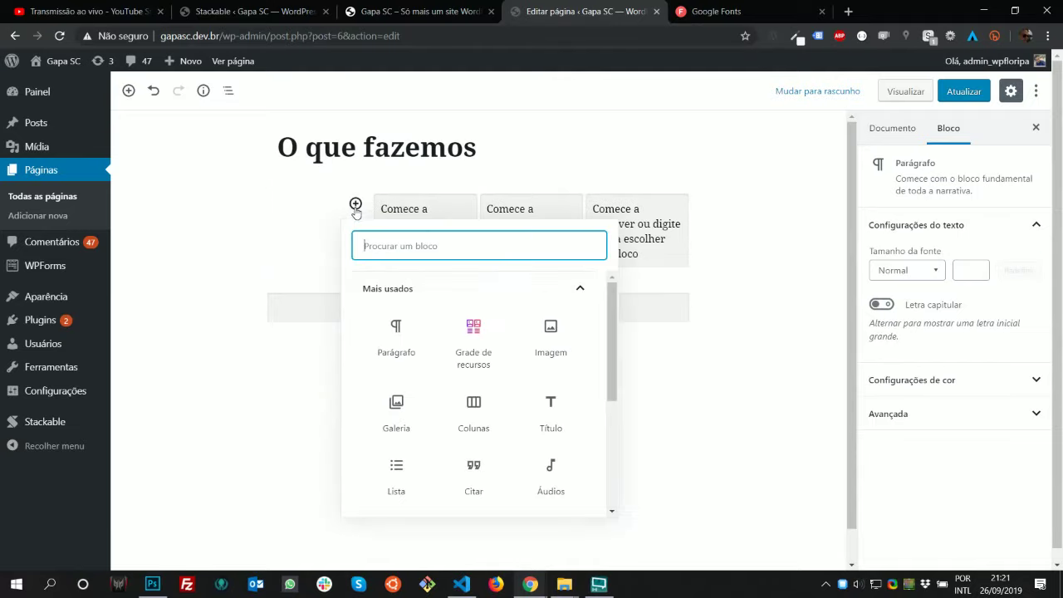
{"action": "left_click", "coordinate": [568, 339]}
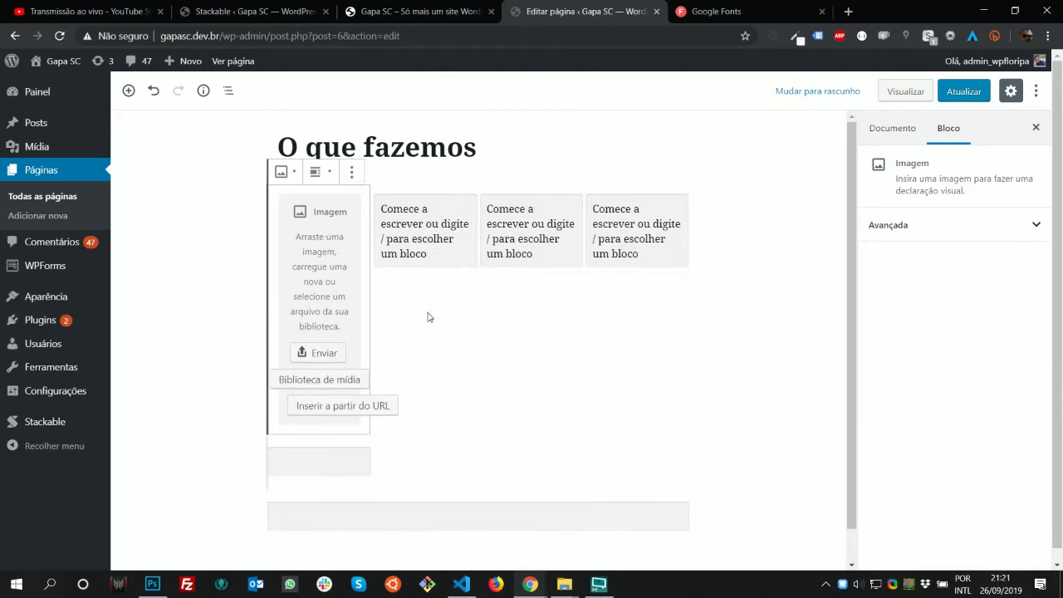
Insert a Título block below the image block in the first column and set its level to H4
{"action": "left_click", "coordinate": [324, 438]}
{"action": "left_click", "coordinate": [341, 290]}
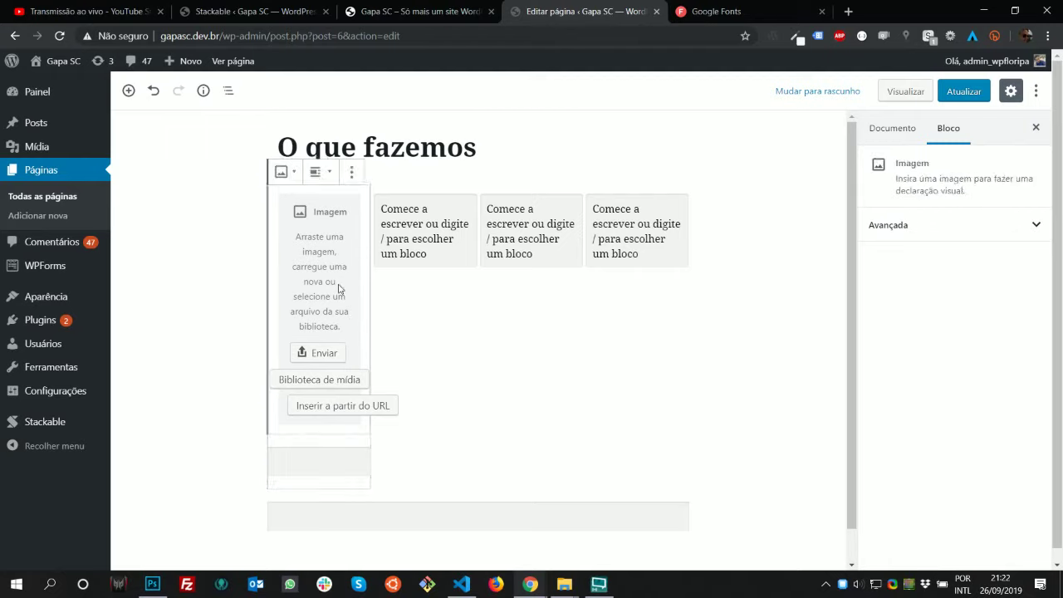
{"action": "left_click", "coordinate": [355, 172]}
{"action": "left_click", "coordinate": [438, 313]}
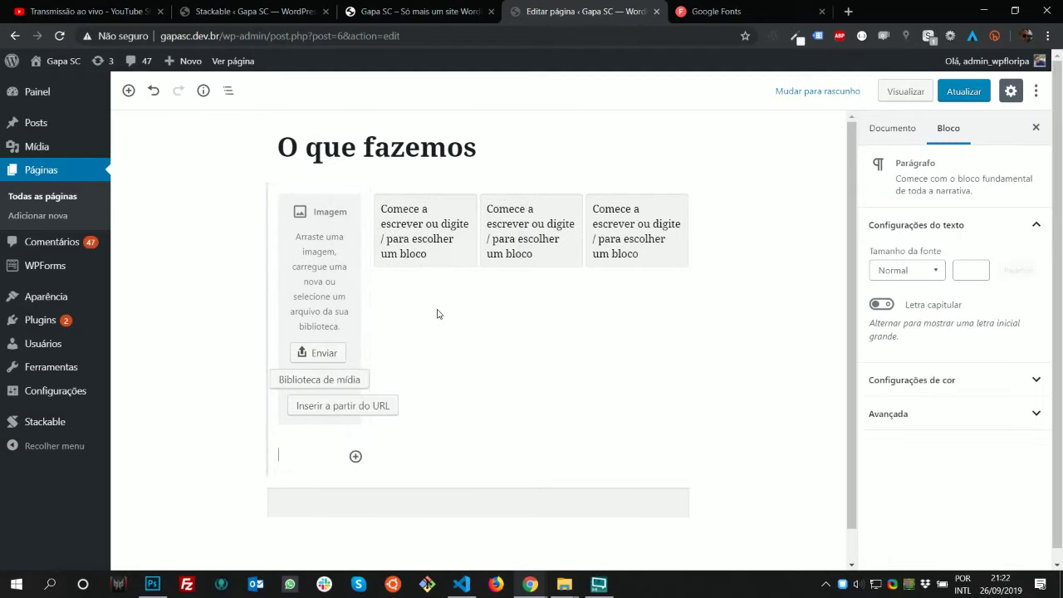
{"action": "left_click", "coordinate": [356, 457]}
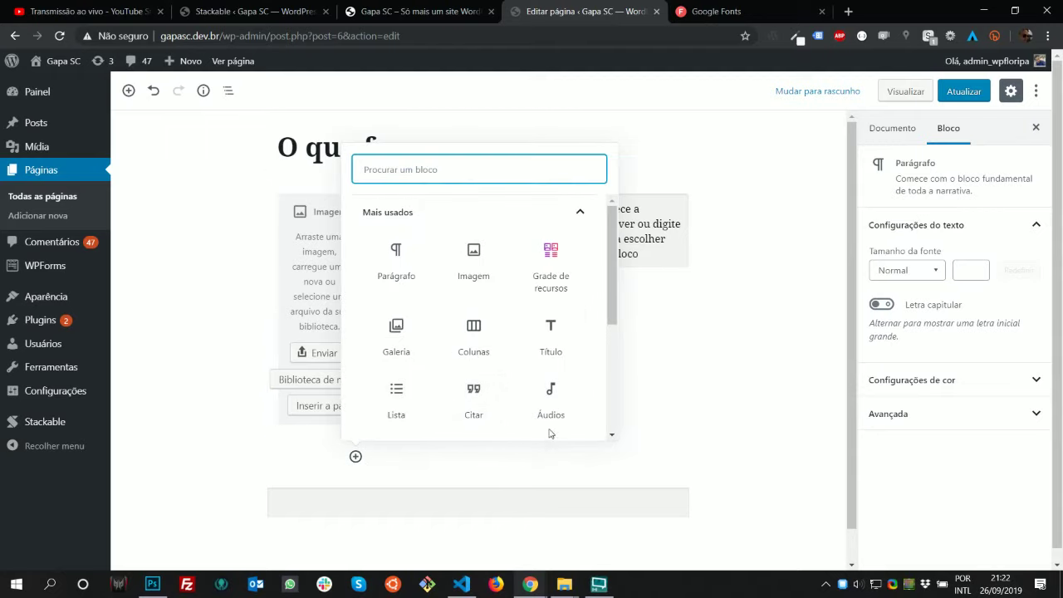
{"action": "left_click", "coordinate": [550, 332]}
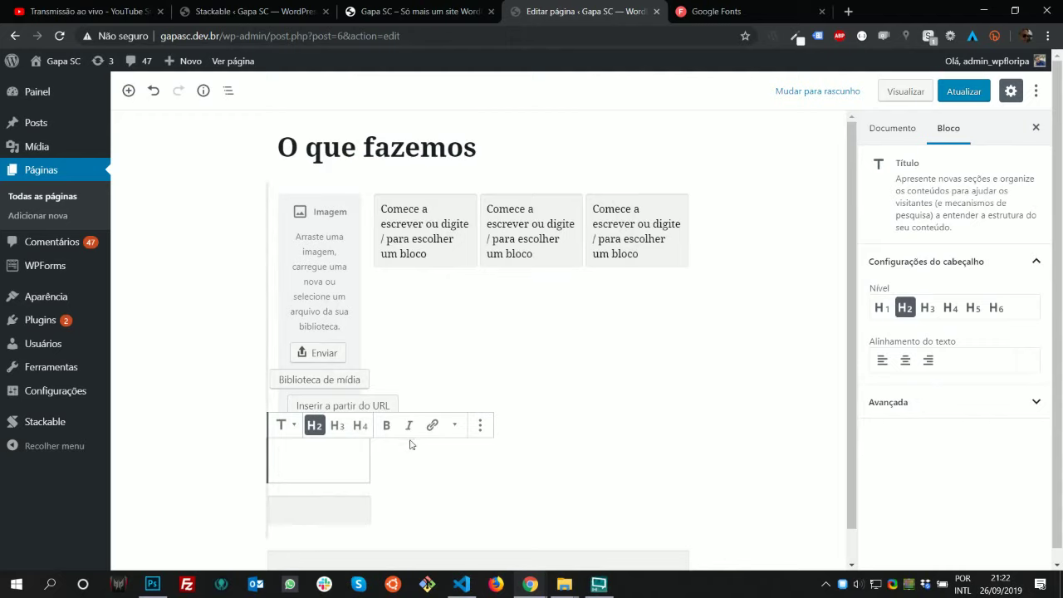
{"action": "left_click", "coordinate": [360, 426]}
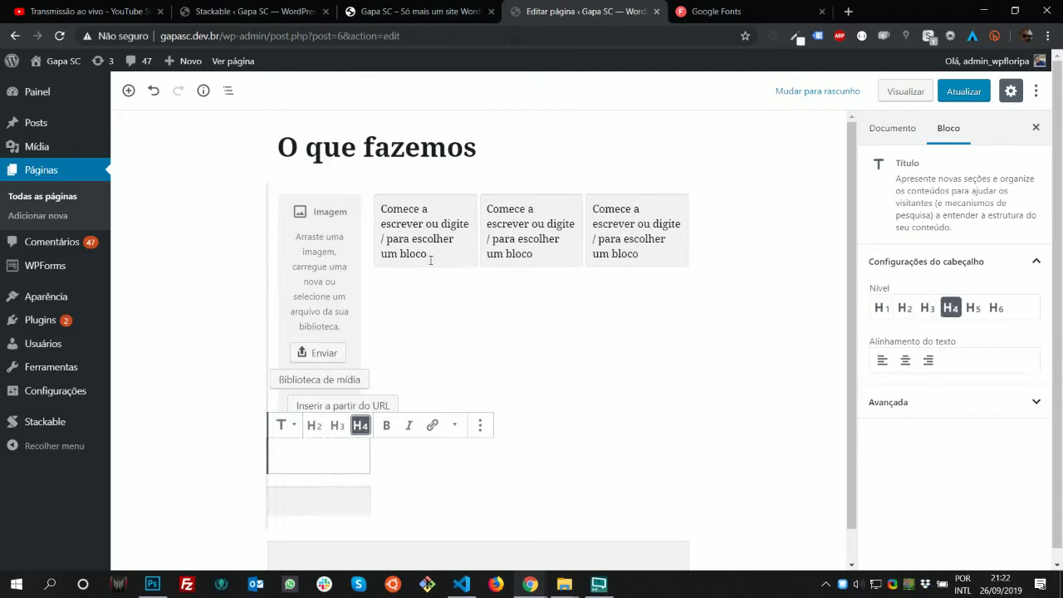
Duplicate the empty image block three times, moving one copy into each of the second, third and fourth columns
{"action": "left_click", "coordinate": [348, 235]}
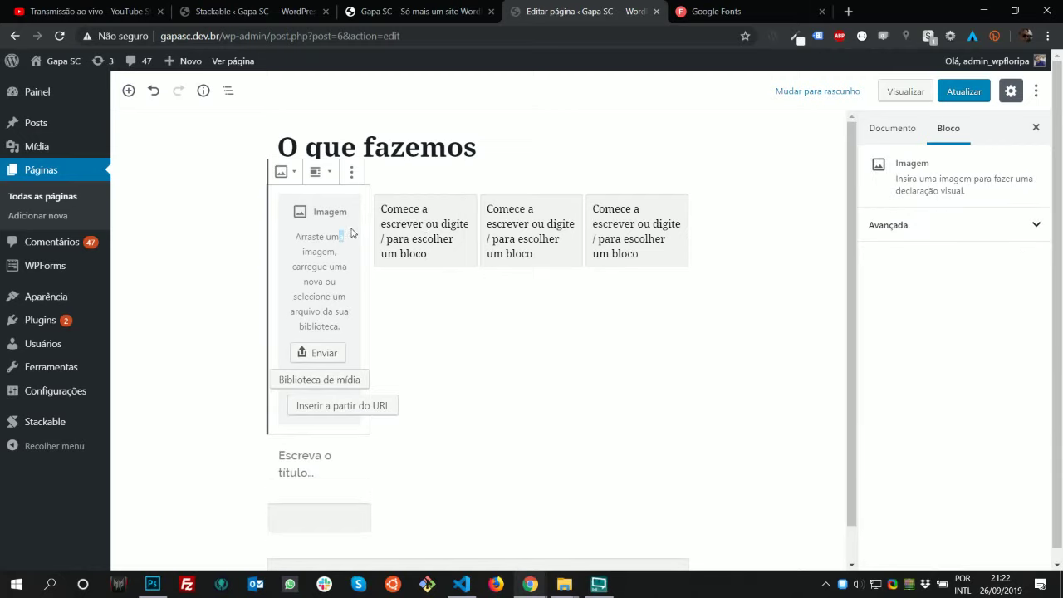
{"action": "left_click", "coordinate": [353, 173]}
{"action": "left_click", "coordinate": [427, 263]}
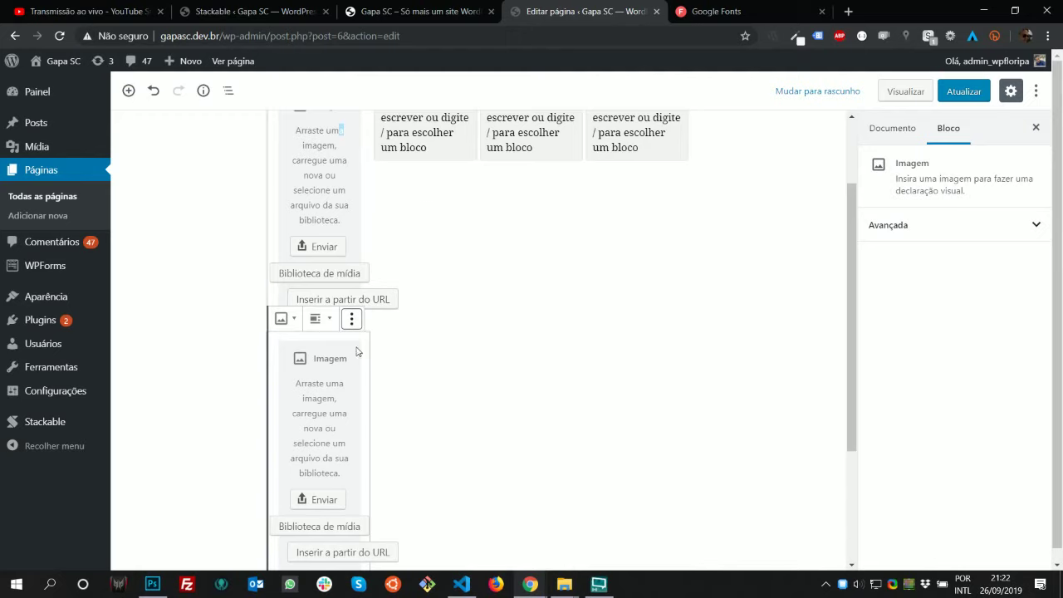
{"action": "left_click_drag", "start_coordinate": [256, 349], "coordinate": [426, 149]}
{"action": "left_click", "coordinate": [457, 172]}
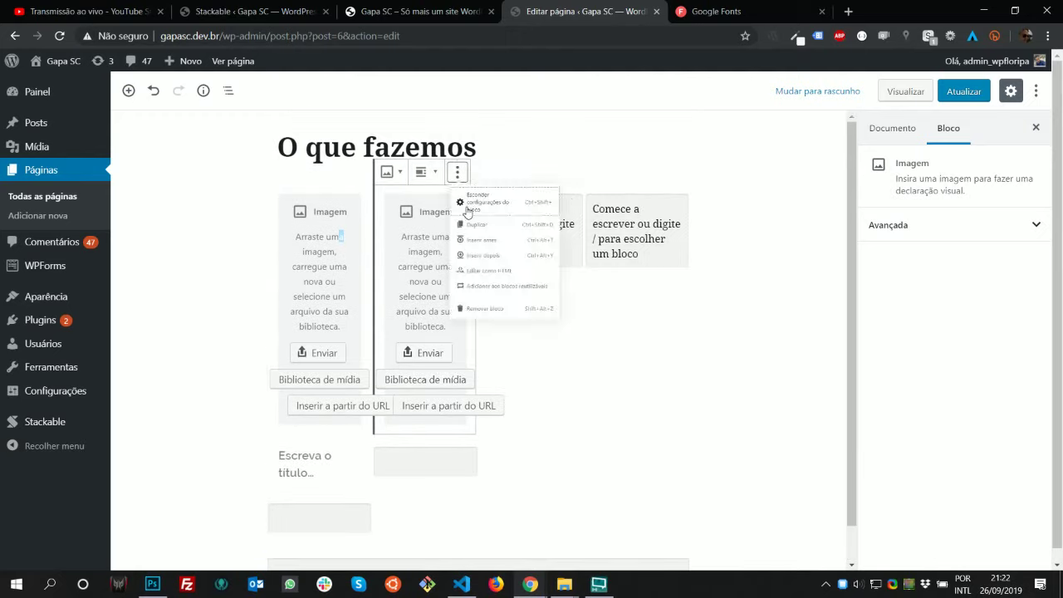
{"action": "left_click", "coordinate": [505, 263]}
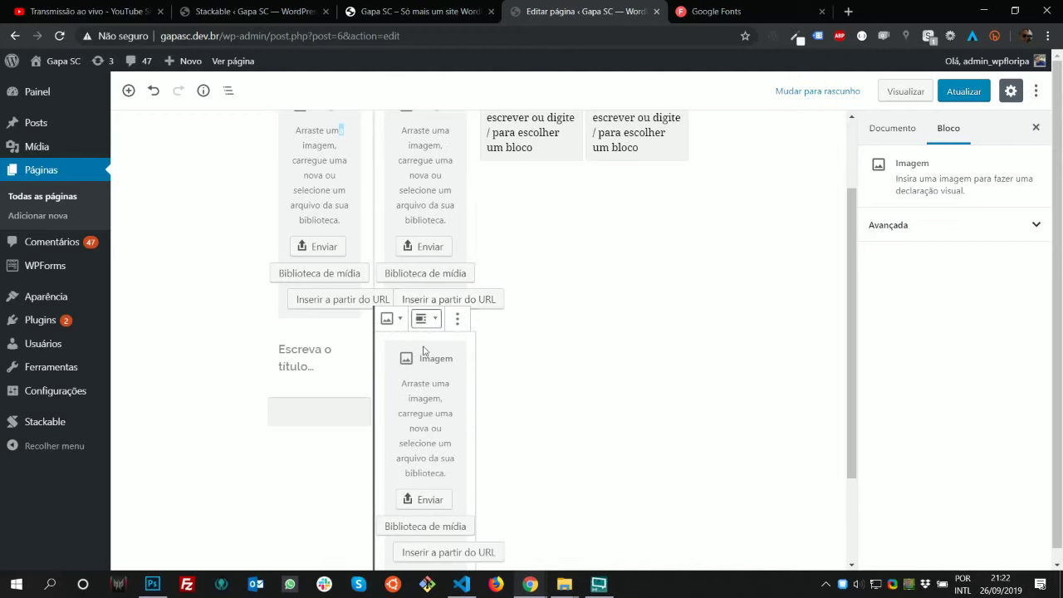
{"action": "left_click_drag", "start_coordinate": [363, 349], "coordinate": [557, 246]}
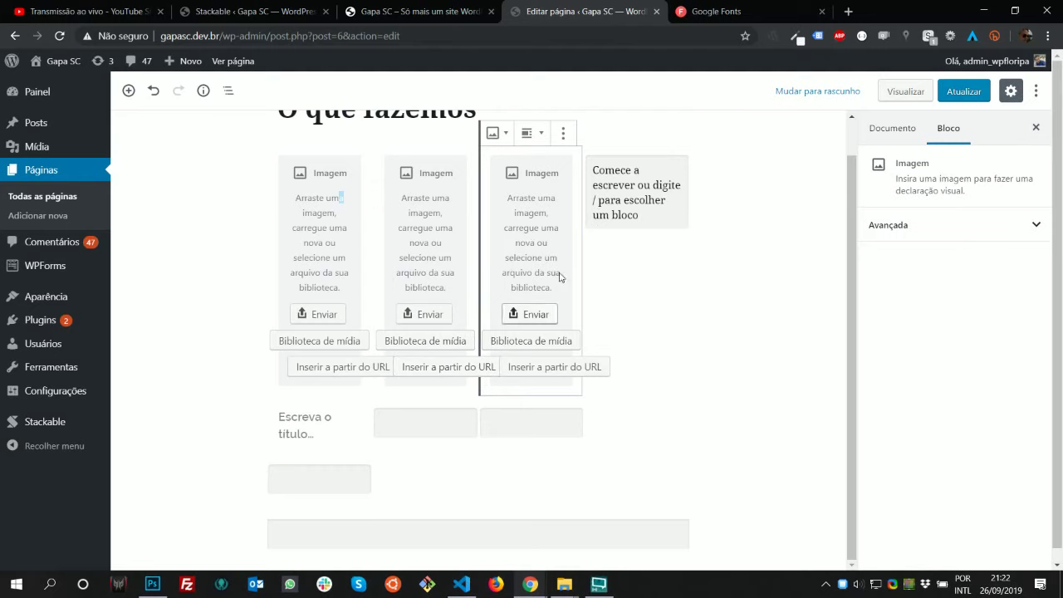
{"action": "left_click", "coordinate": [563, 134]}
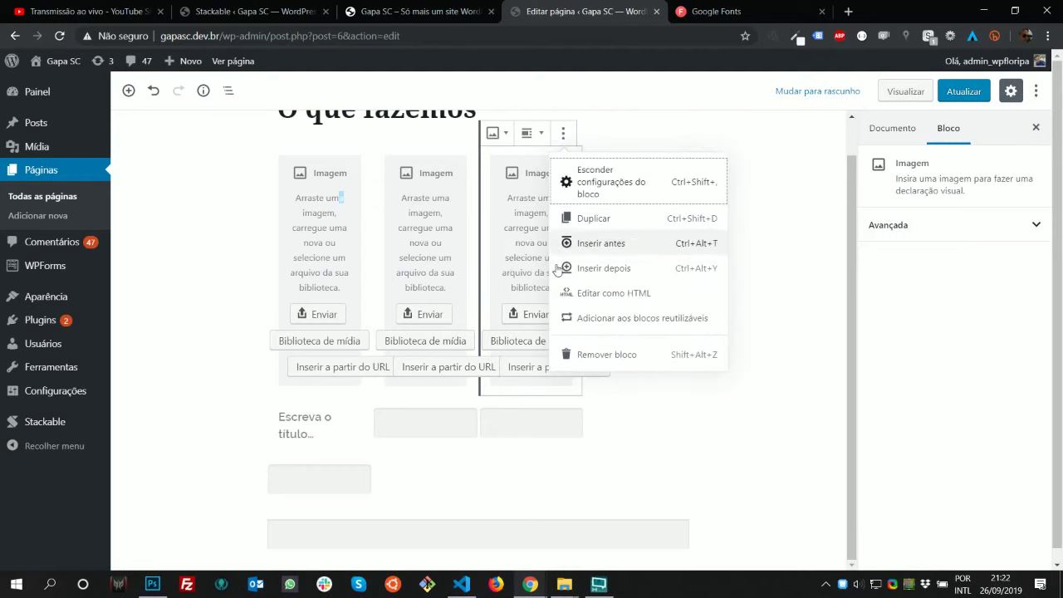
{"action": "left_click", "coordinate": [606, 220]}
{"action": "left_click_drag", "start_coordinate": [469, 349], "coordinate": [644, 208]}
Check the picture order in the Photoshop layout and upload acessoria_juridica-min.png to the first column's image block
{"action": "left_click", "coordinate": [324, 353]}
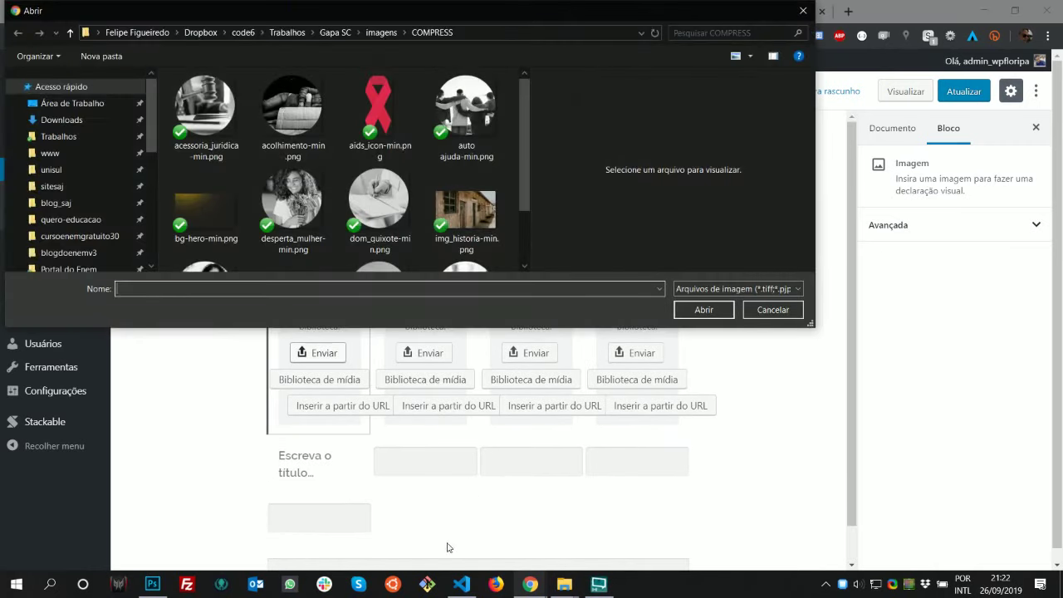
{"action": "left_click", "coordinate": [150, 587]}
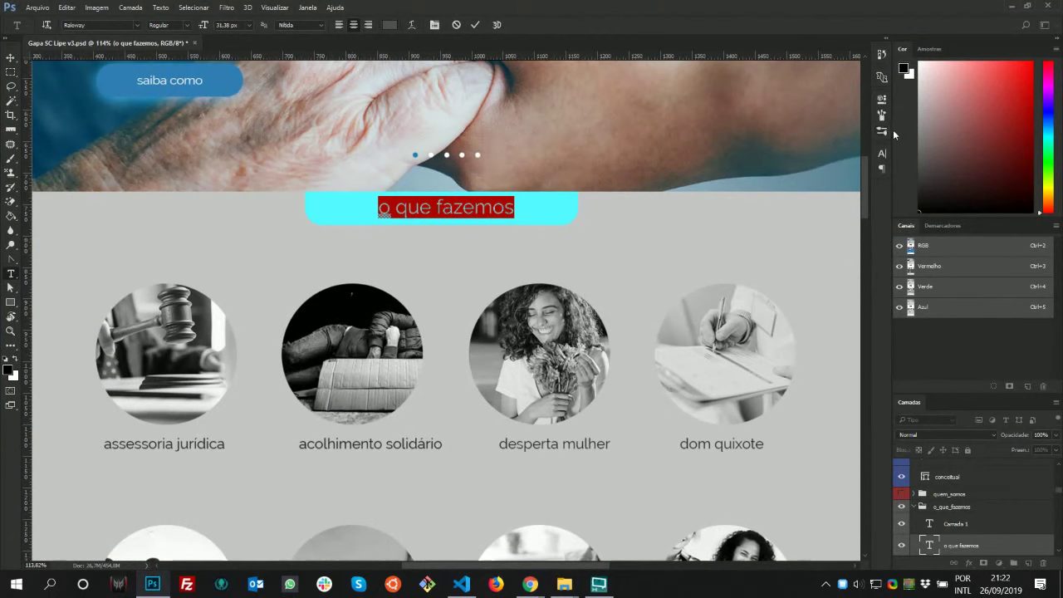
{"action": "key", "text": "alt+Tab"}
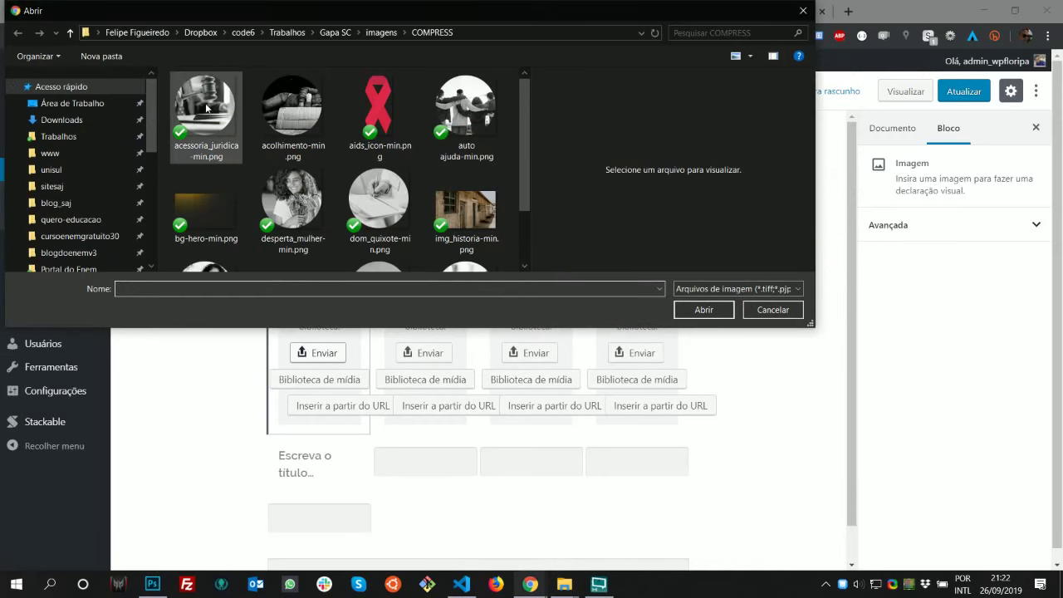
{"action": "double_click", "coordinate": [206, 108]}
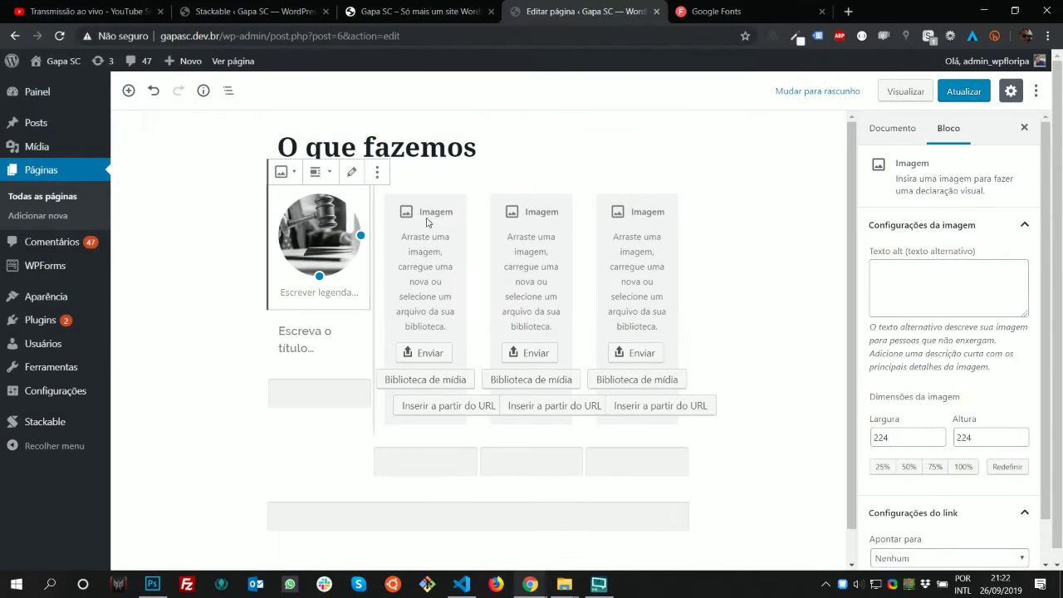
Upload acolhimento-min.png to the second column's image block and desperta_mulher-min.png to the third column's
{"action": "left_click", "coordinate": [412, 353]}
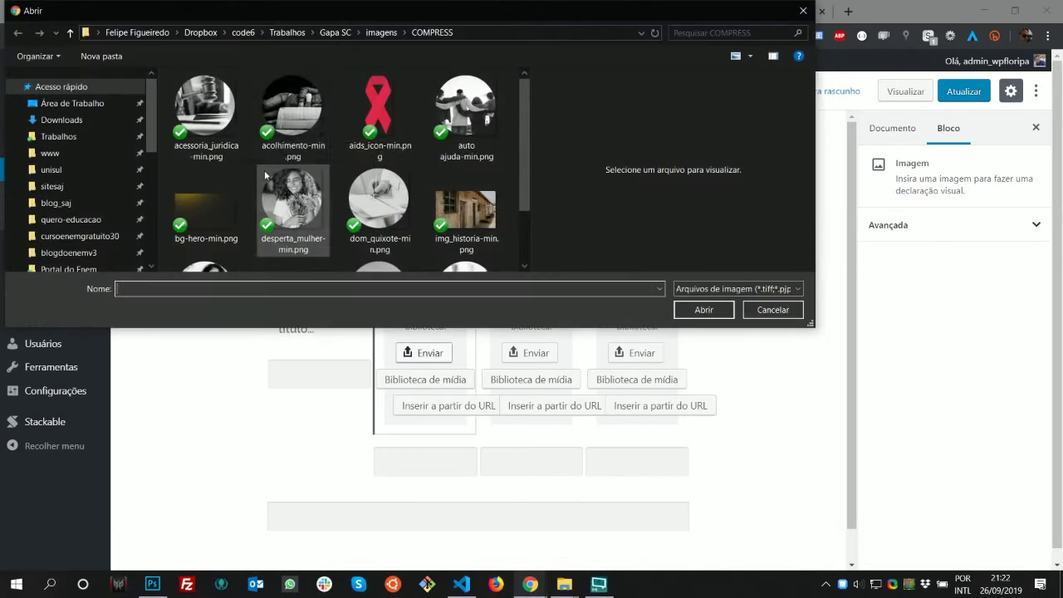
{"action": "double_click", "coordinate": [296, 123]}
{"action": "left_click", "coordinate": [528, 353]}
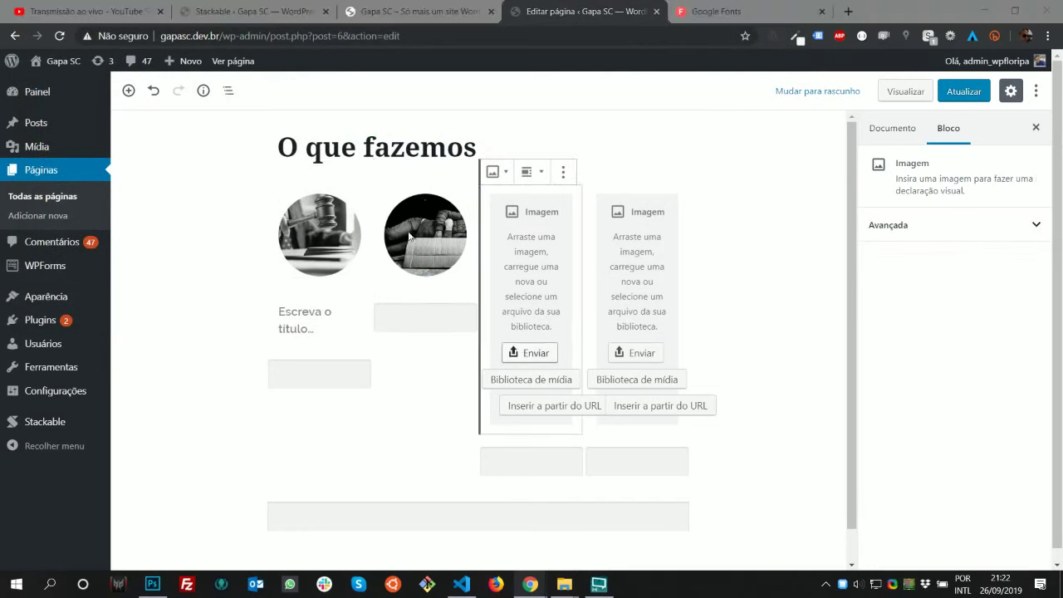
{"action": "double_click", "coordinate": [292, 213]}
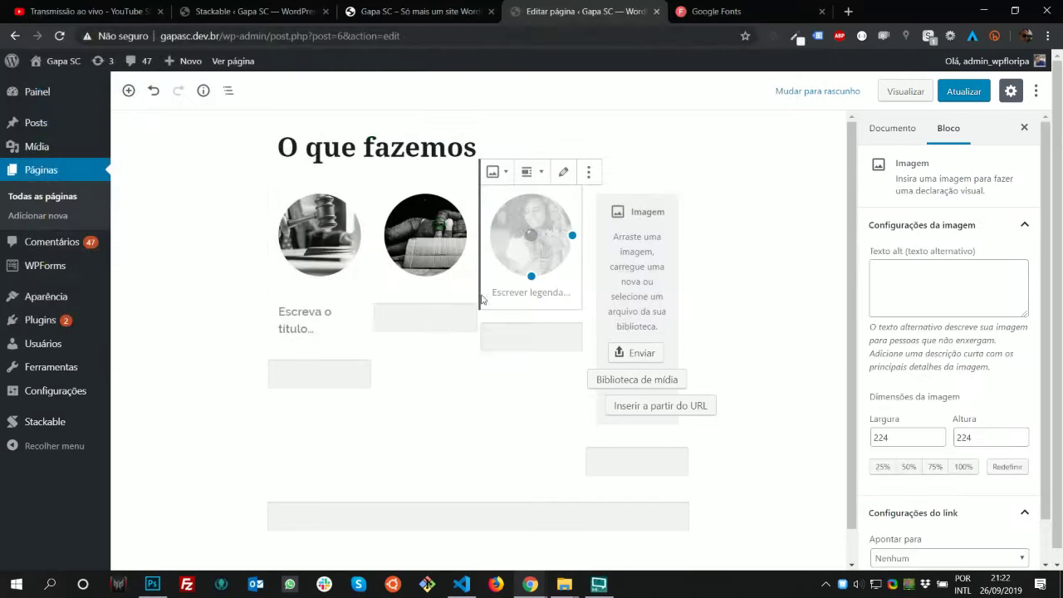
Upload dom_quixote-min.png to the fourth column's image block and update the page
{"action": "left_click", "coordinate": [615, 355]}
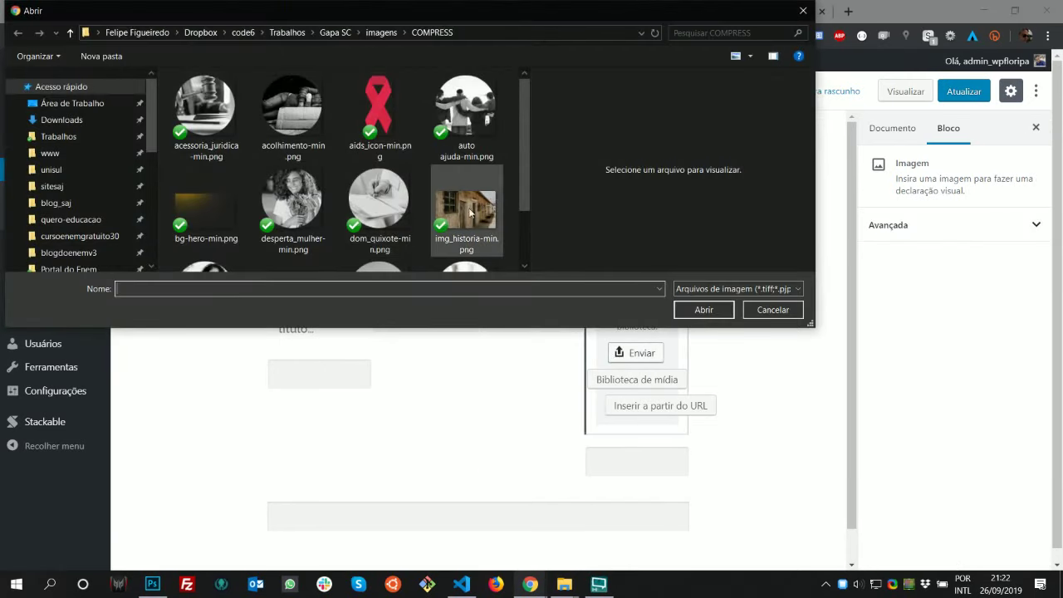
{"action": "left_click_drag", "start_coordinate": [526, 161], "coordinate": [526, 210]}
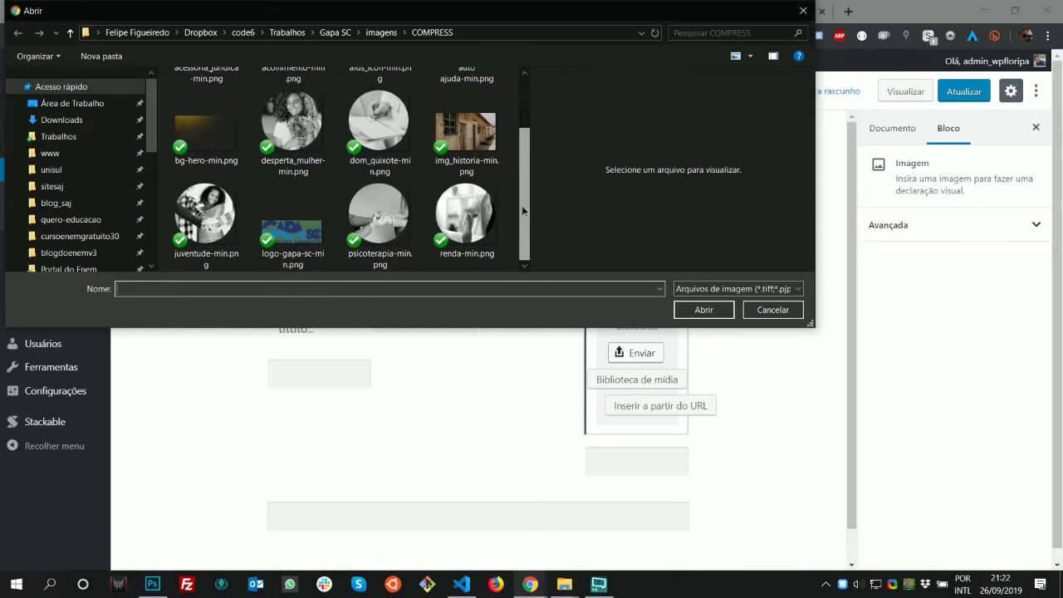
{"action": "double_click", "coordinate": [379, 123]}
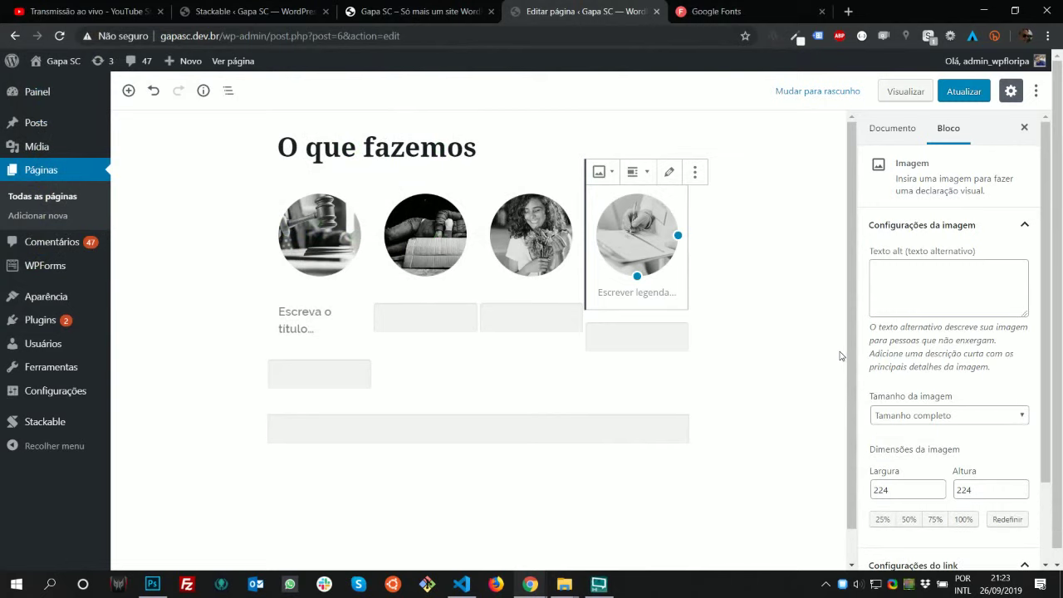
{"action": "left_click", "coordinate": [963, 96]}
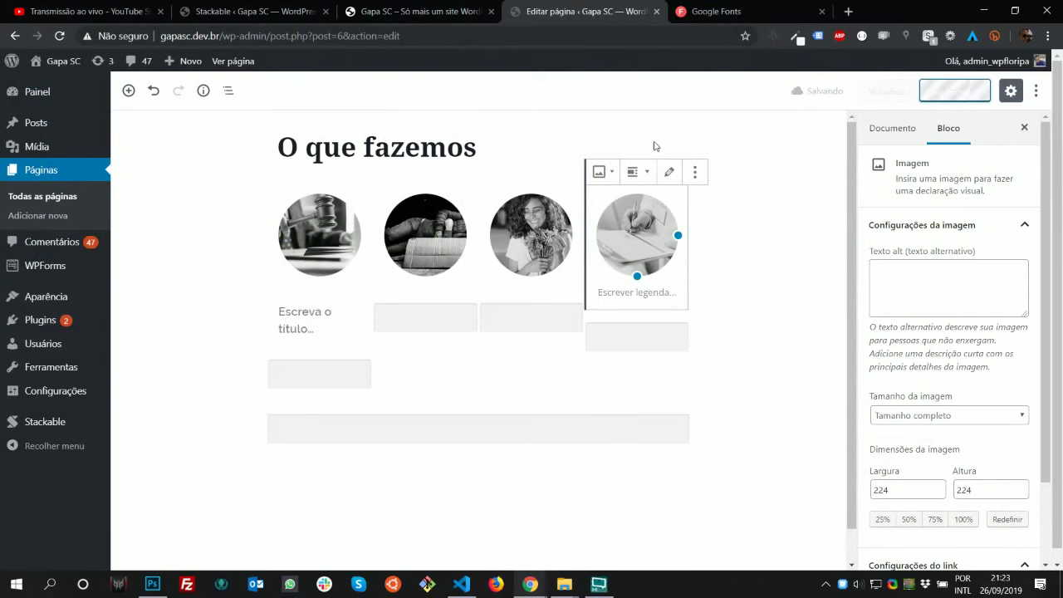
Check the round images on the site's front page, then set the four-column block to full width and update the page
{"action": "left_click", "coordinate": [424, 10]}
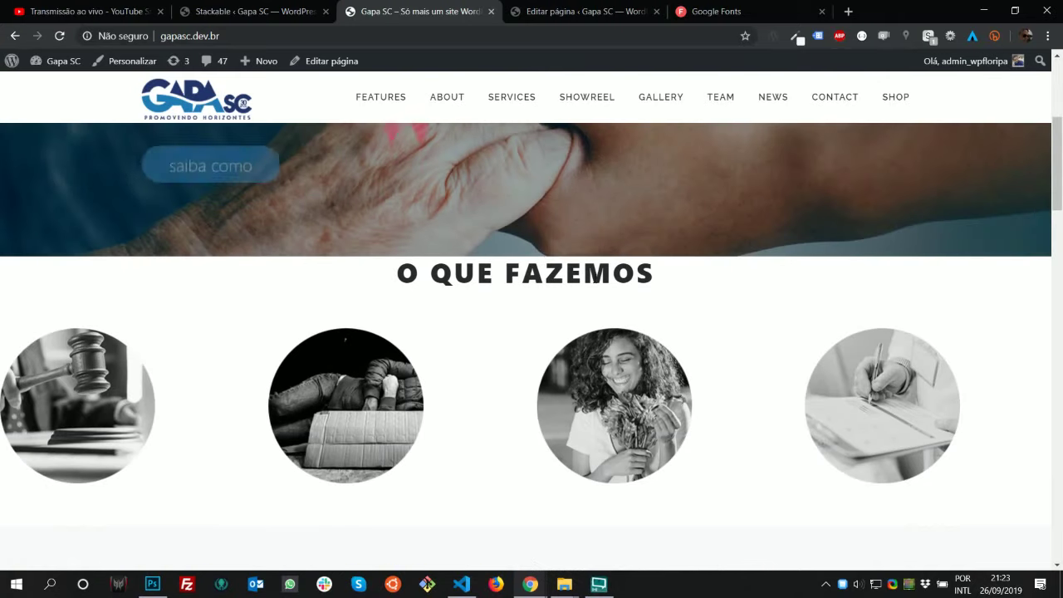
{"action": "scroll", "coordinate": [714, 358], "scroll_direction": "down", "scroll_amount": 2}
{"action": "scroll", "coordinate": [705, 363], "scroll_direction": "up", "scroll_amount": 3}
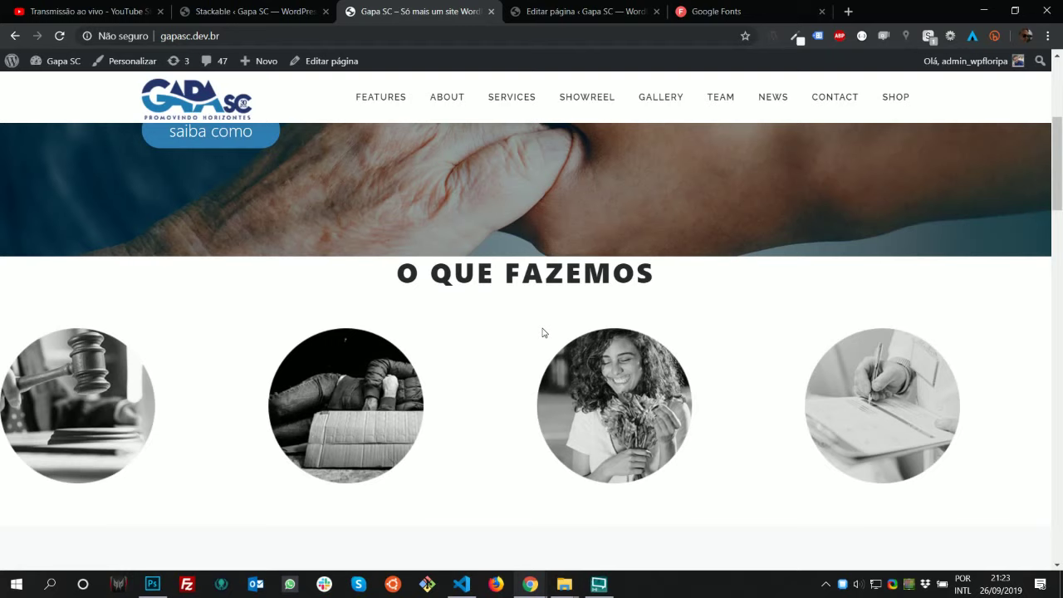
{"action": "left_click", "coordinate": [601, 22]}
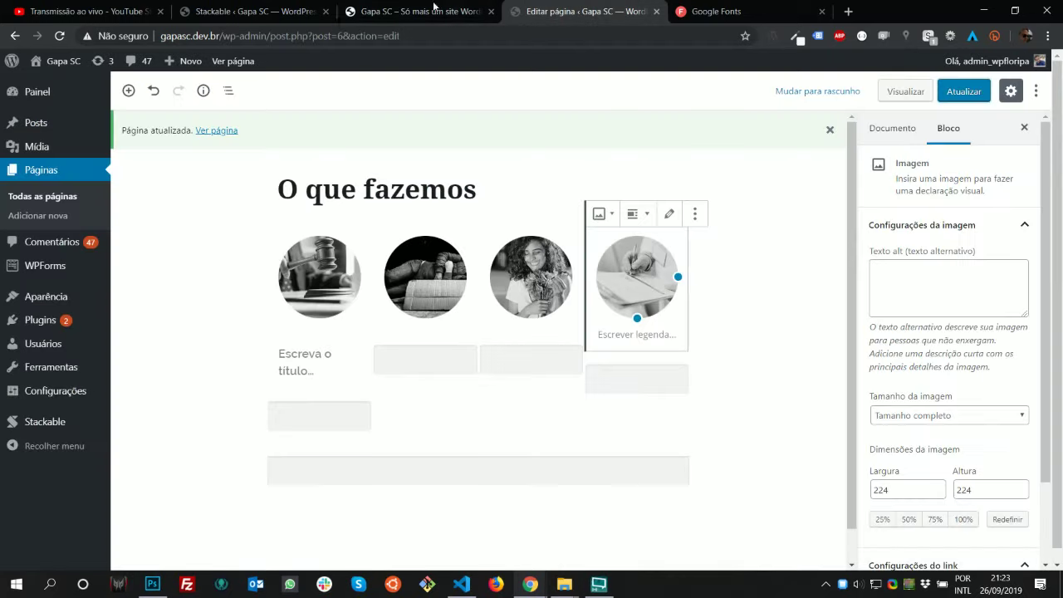
{"action": "left_click", "coordinate": [598, 403]}
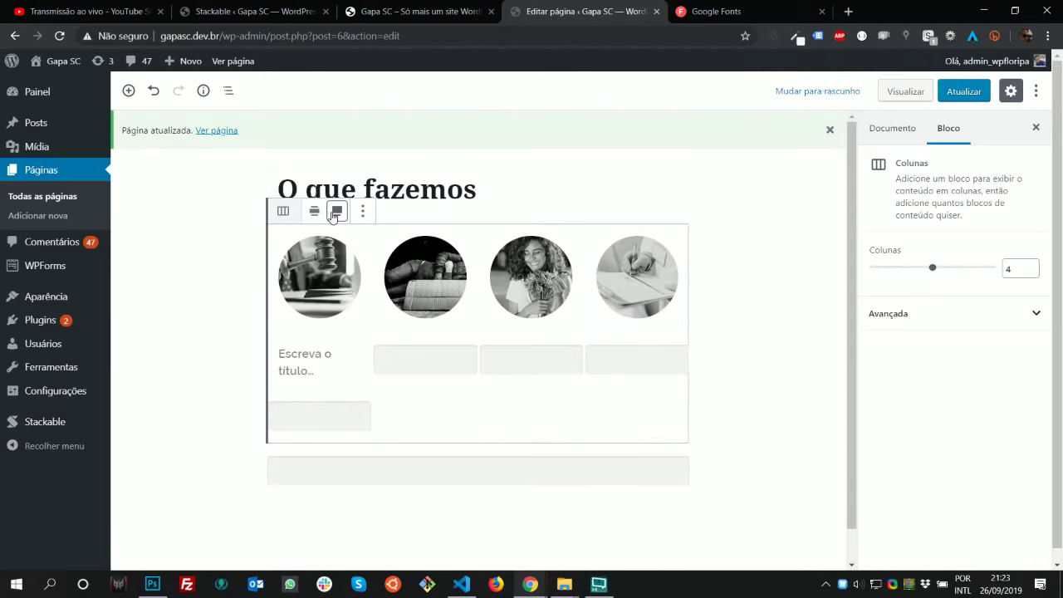
{"action": "left_click", "coordinate": [335, 214]}
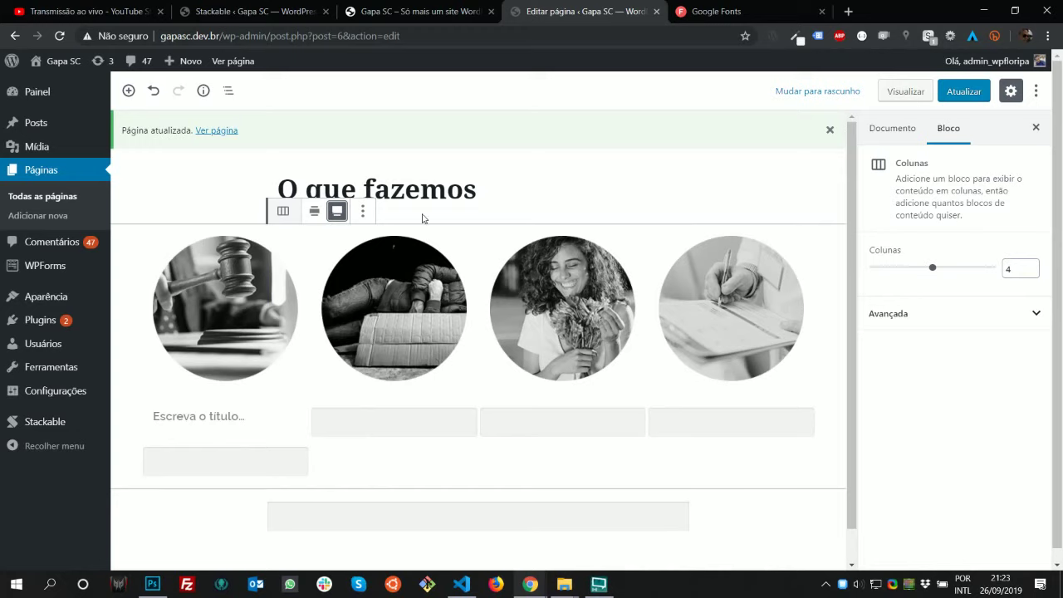
{"action": "left_click", "coordinate": [944, 100]}
{"action": "left_click", "coordinate": [418, 8]}
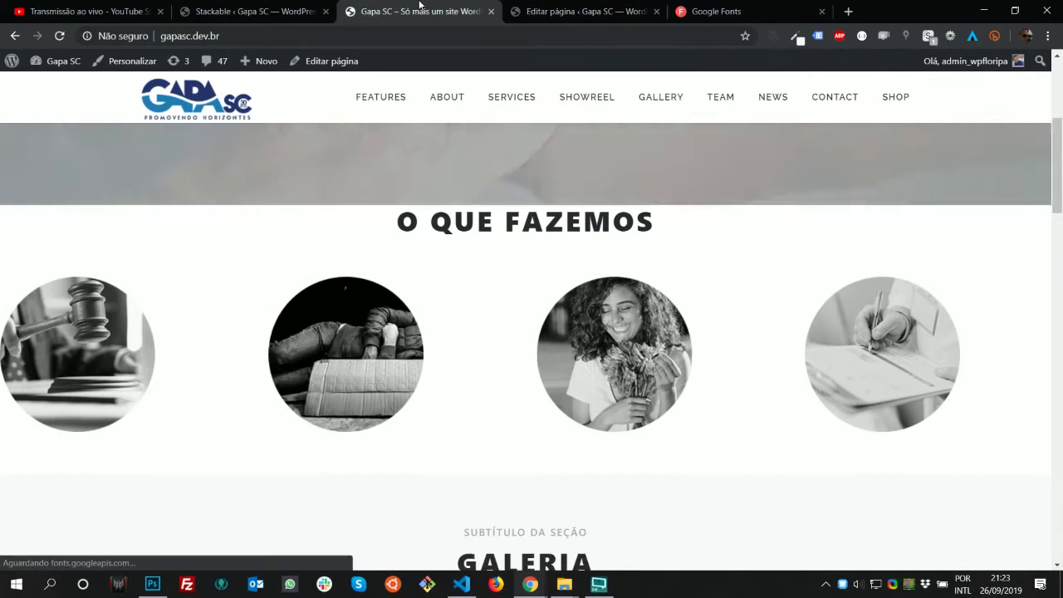
Centre-align the images in the first and second columns of the "O que fazemos" page
{"action": "left_click", "coordinate": [549, 7]}
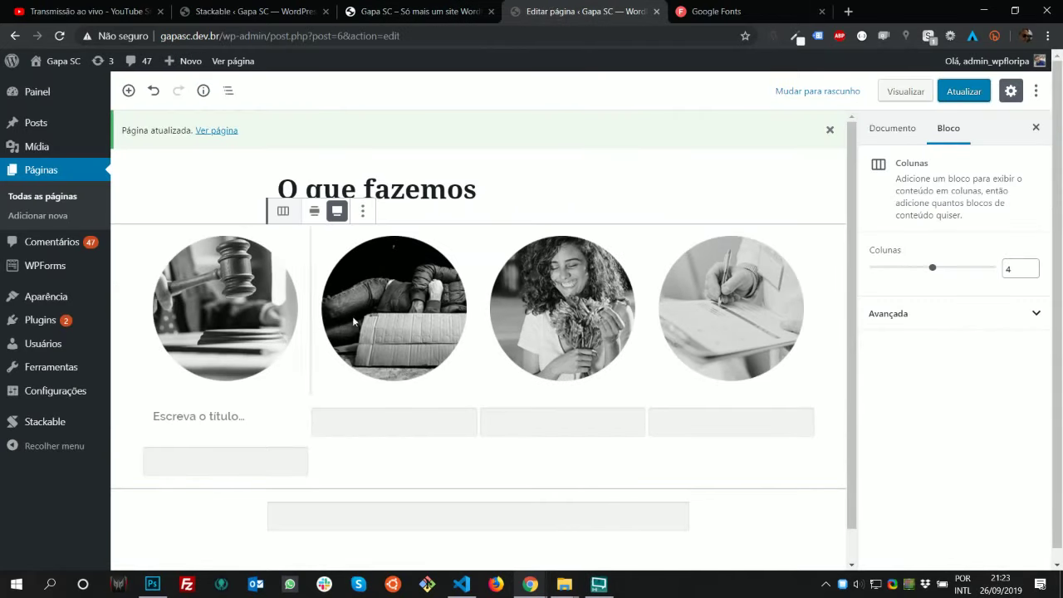
{"action": "left_click", "coordinate": [258, 252]}
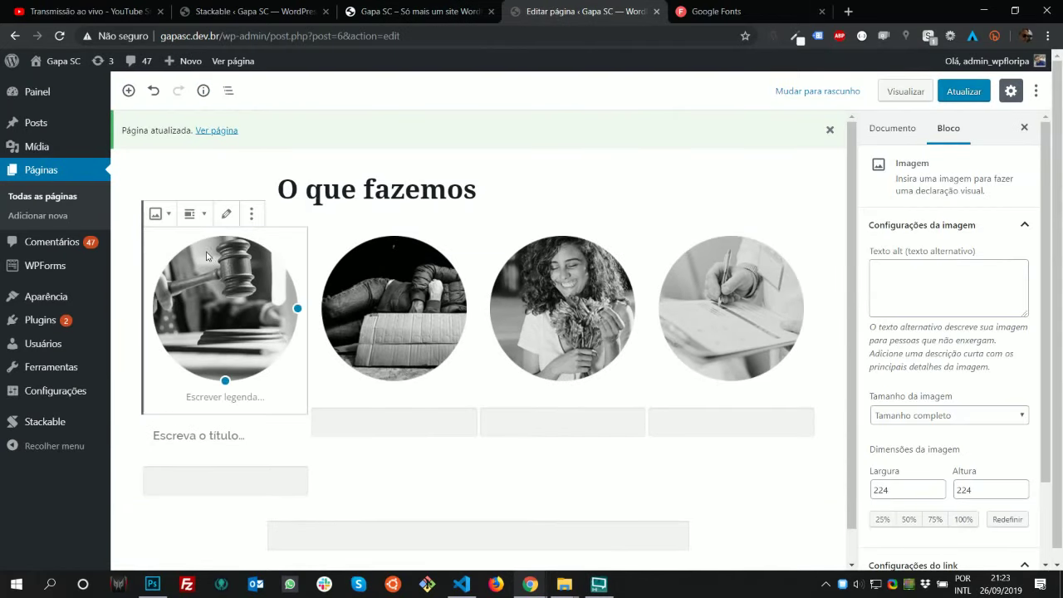
{"action": "left_click", "coordinate": [208, 213]}
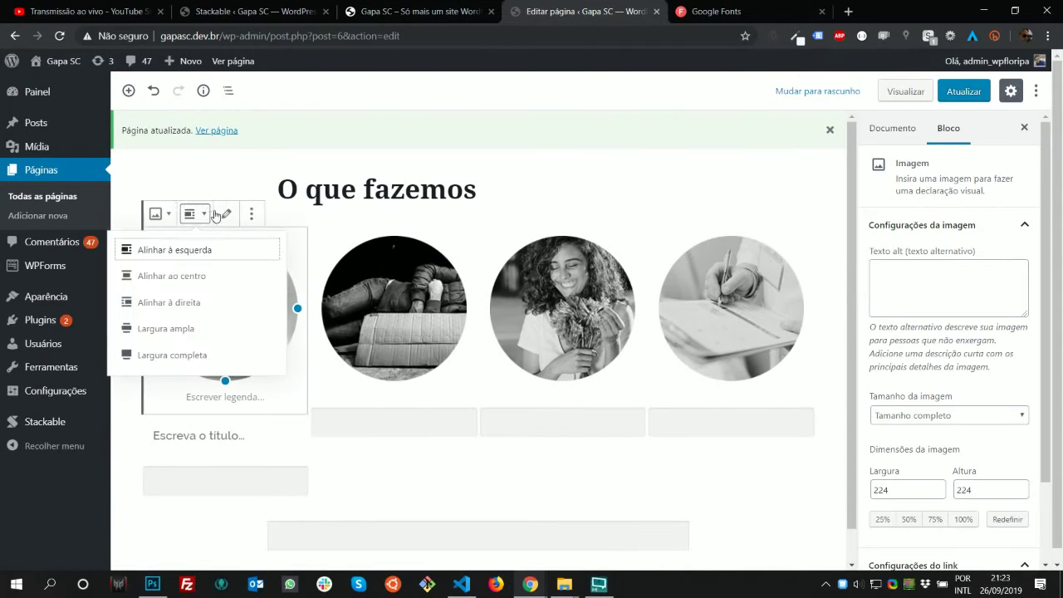
{"action": "left_click", "coordinate": [226, 282]}
{"action": "left_click", "coordinate": [432, 305]}
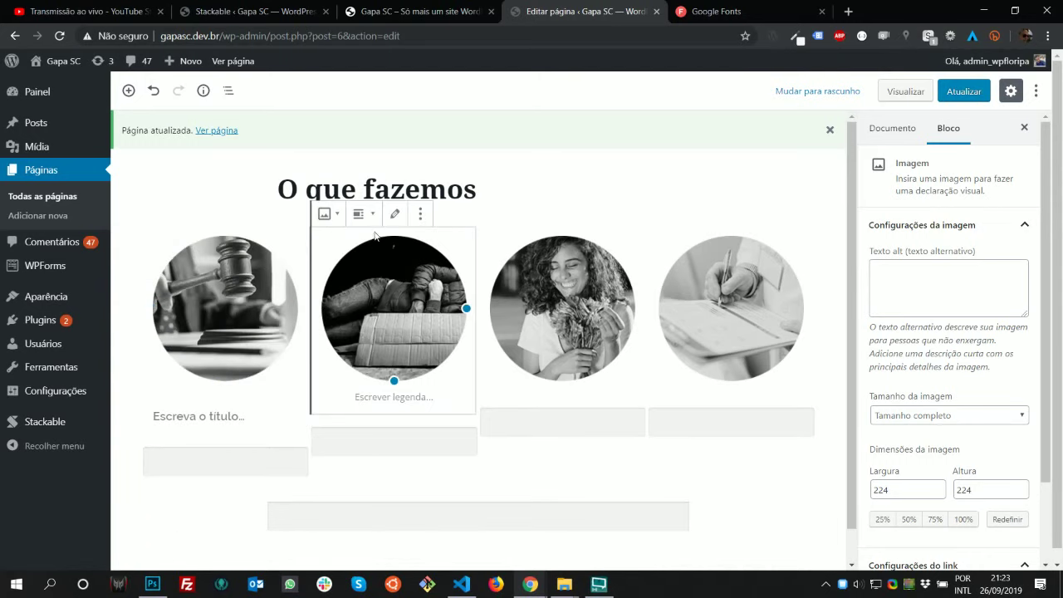
{"action": "left_click", "coordinate": [359, 214]}
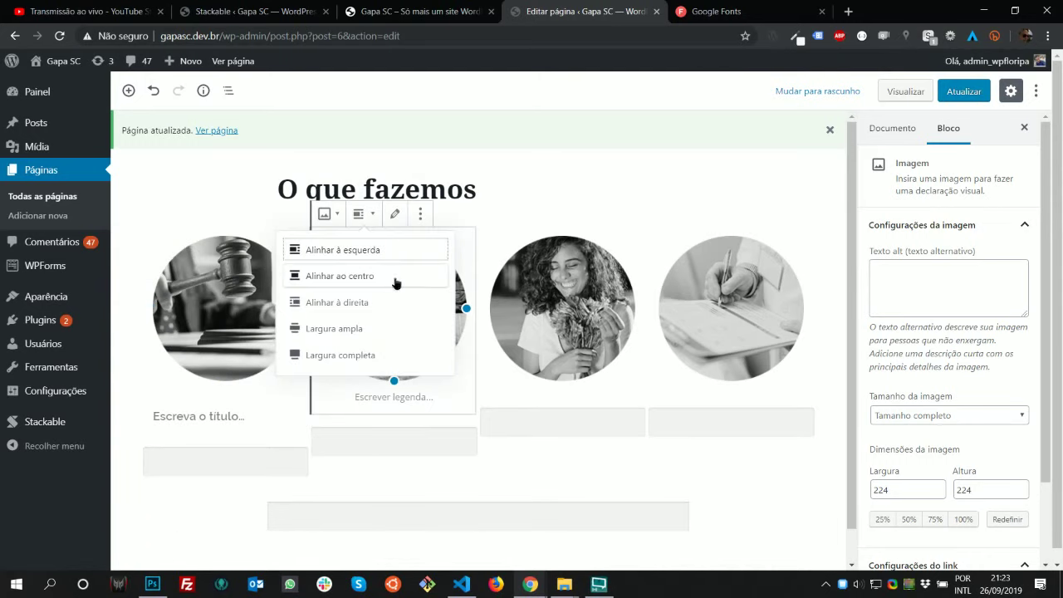
{"action": "left_click", "coordinate": [396, 284]}
Centre-align the images in the third and fourth columns
{"action": "left_click", "coordinate": [552, 287]}
{"action": "left_click", "coordinate": [532, 213]}
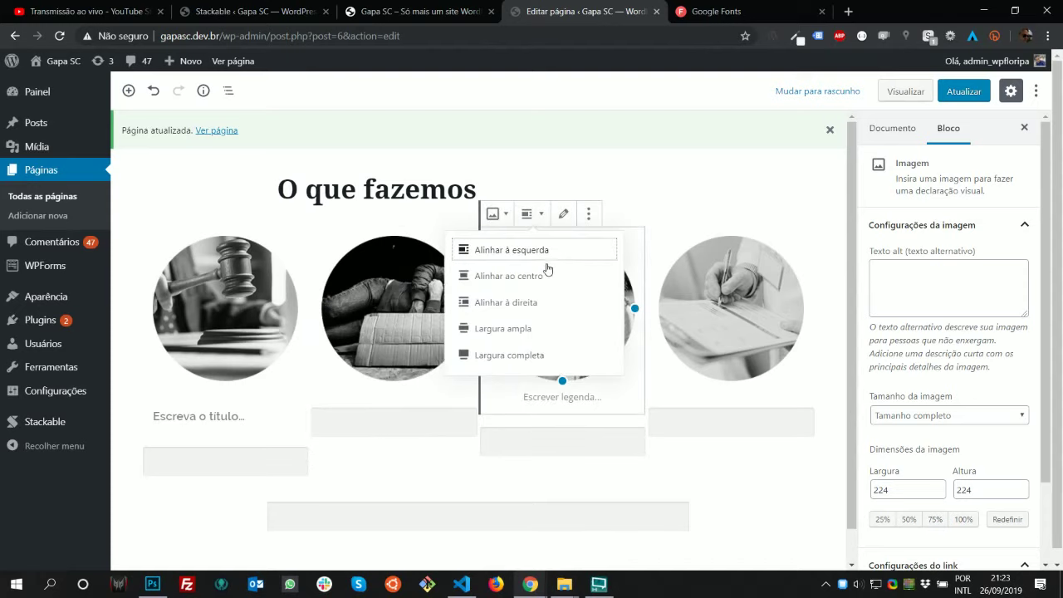
{"action": "left_click", "coordinate": [553, 279]}
{"action": "left_click", "coordinate": [688, 298]}
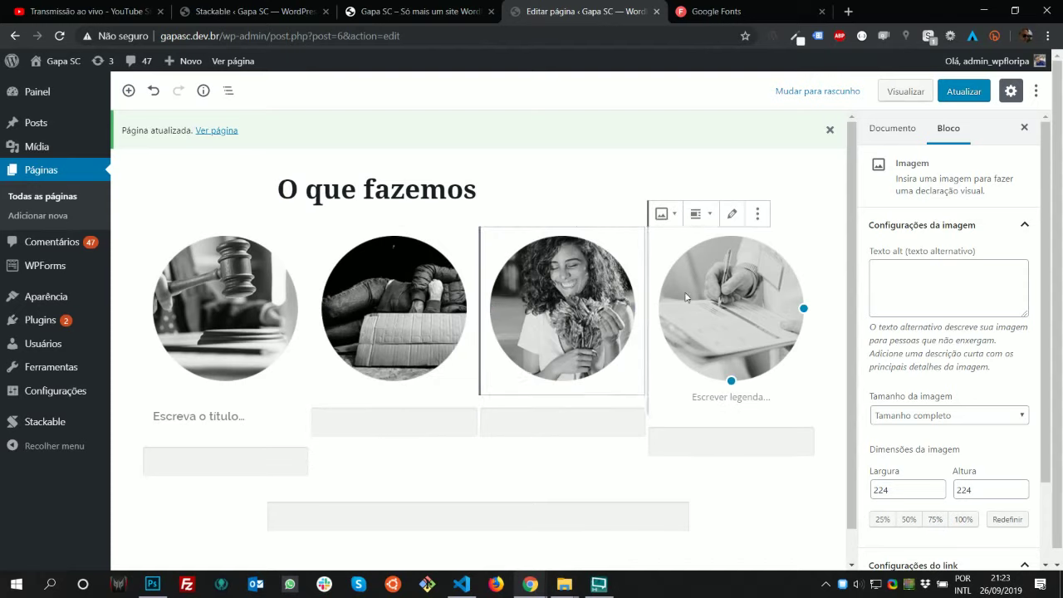
{"action": "left_click", "coordinate": [700, 213]}
{"action": "left_click", "coordinate": [747, 276]}
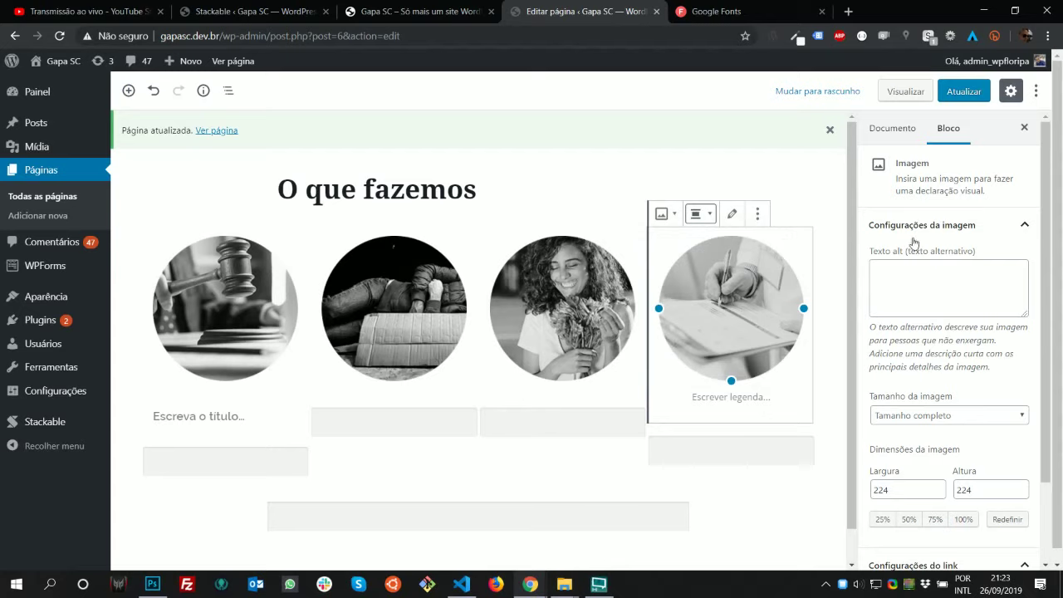
Update the page and reload the site's front page to check the image alignment
{"action": "left_click", "coordinate": [962, 98]}
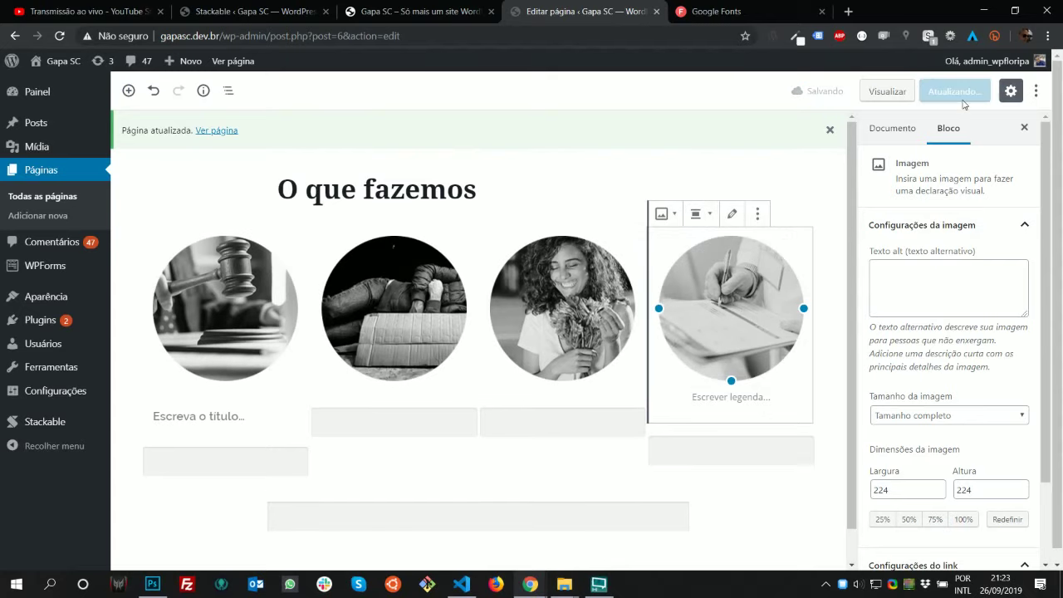
{"action": "left_click", "coordinate": [422, 15]}
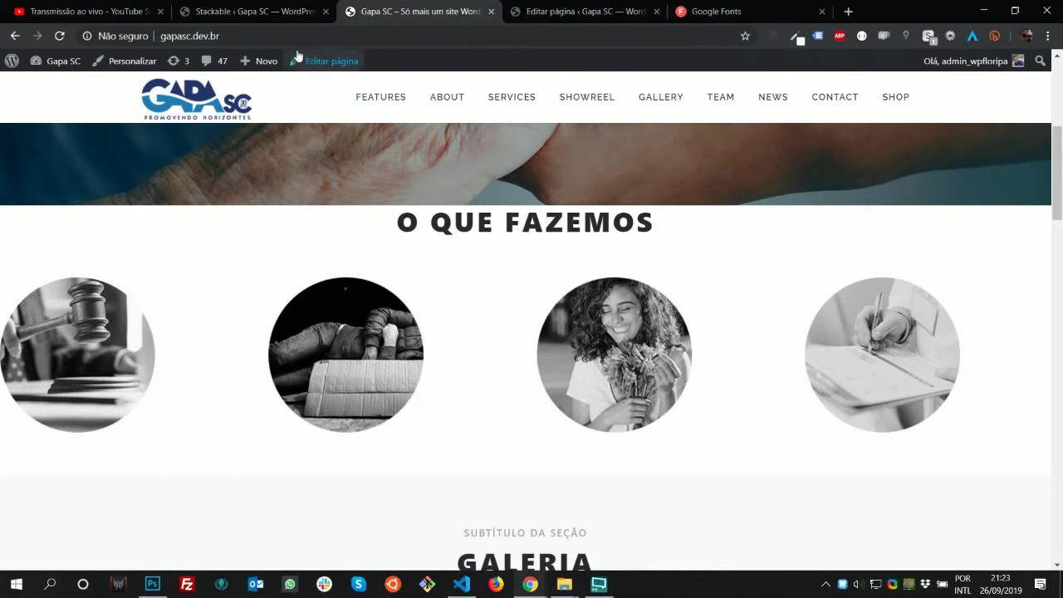
{"action": "left_click", "coordinate": [189, 36]}
{"action": "left_click", "coordinate": [59, 36]}
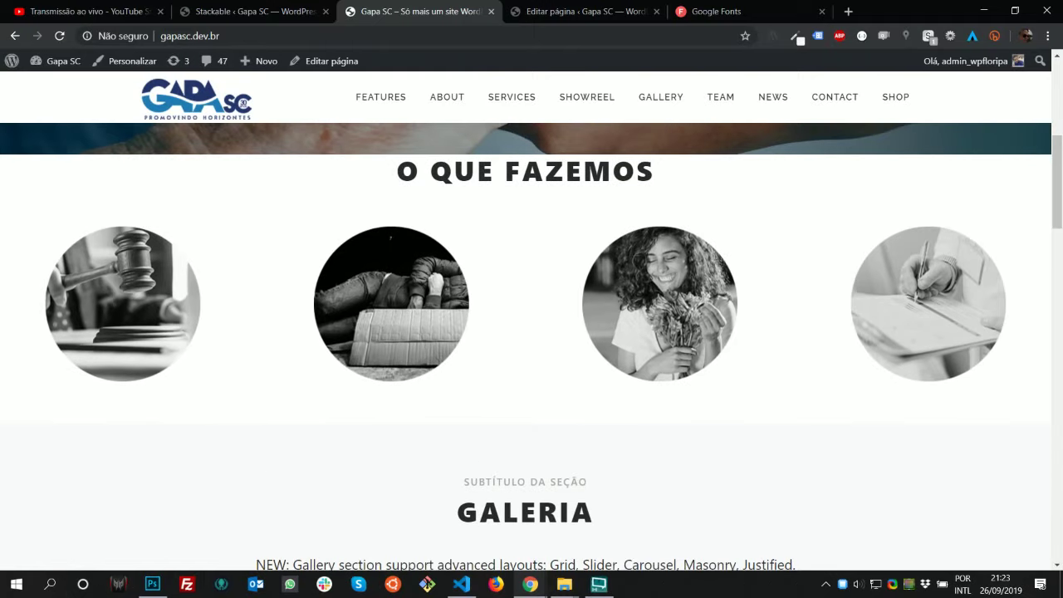
Copy "assessoria jurídica" from the Photoshop layout into the first column's heading in the page editor
{"action": "left_click", "coordinate": [152, 584]}
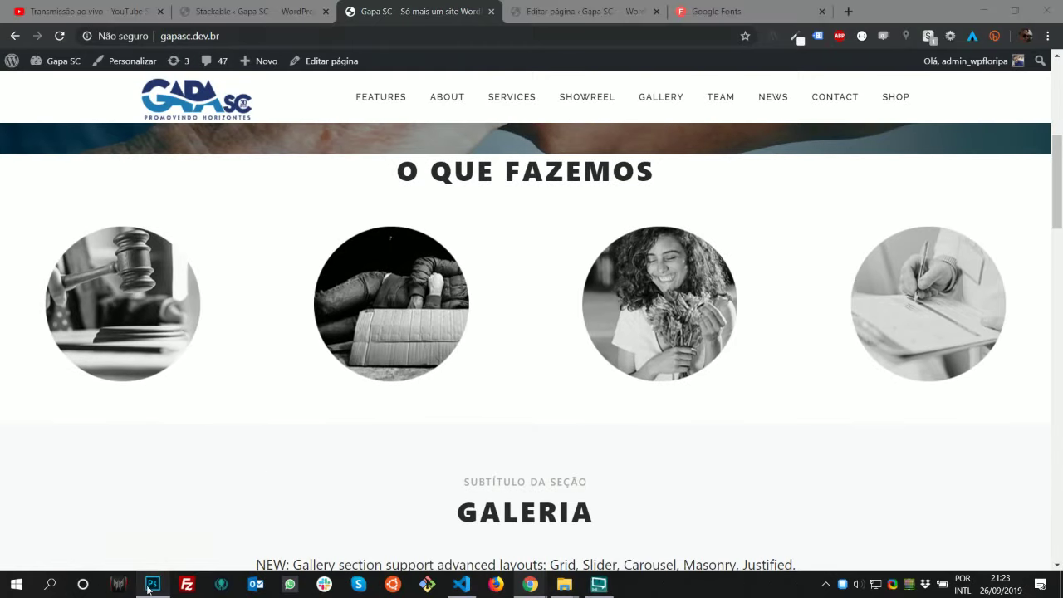
{"action": "left_click", "coordinate": [186, 450]}
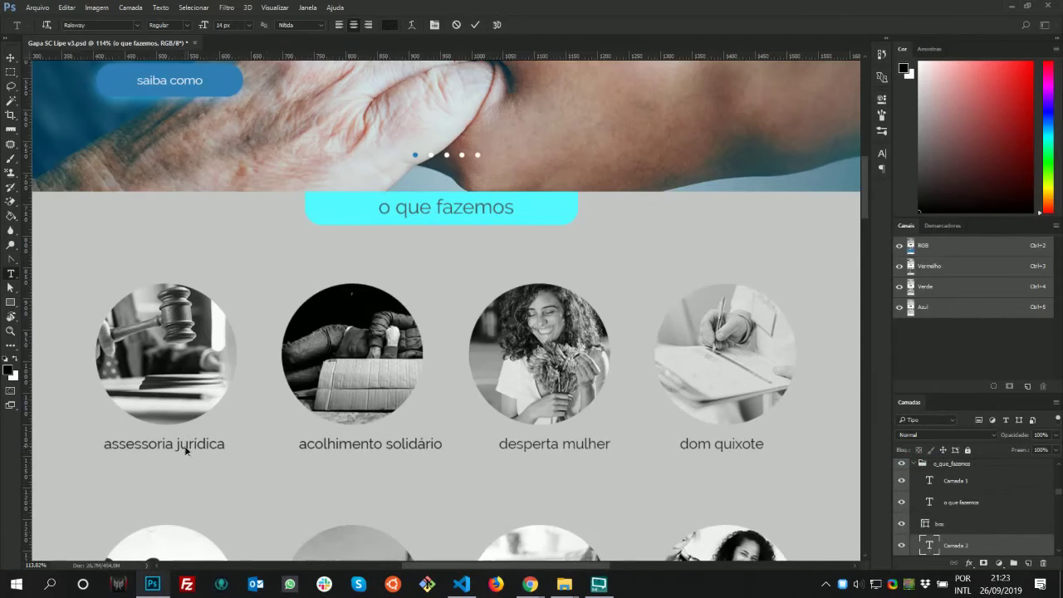
{"action": "double_click", "coordinate": [122, 444]}
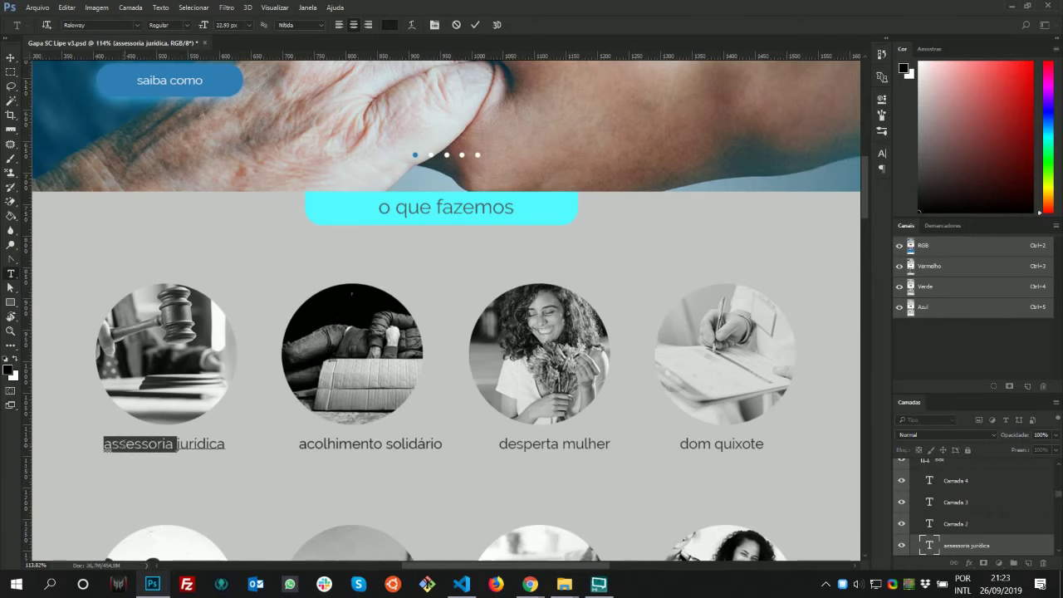
{"action": "triple_click", "coordinate": [122, 444]}
{"action": "key", "text": "alt+Tab"}
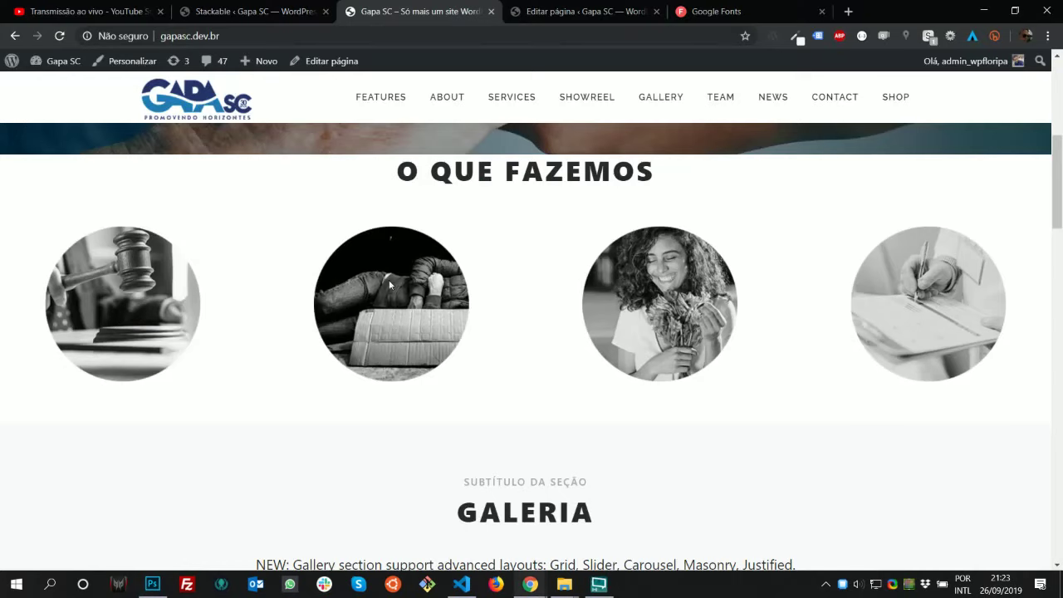
{"action": "left_click", "coordinate": [595, 12]}
{"action": "left_click", "coordinate": [236, 416]}
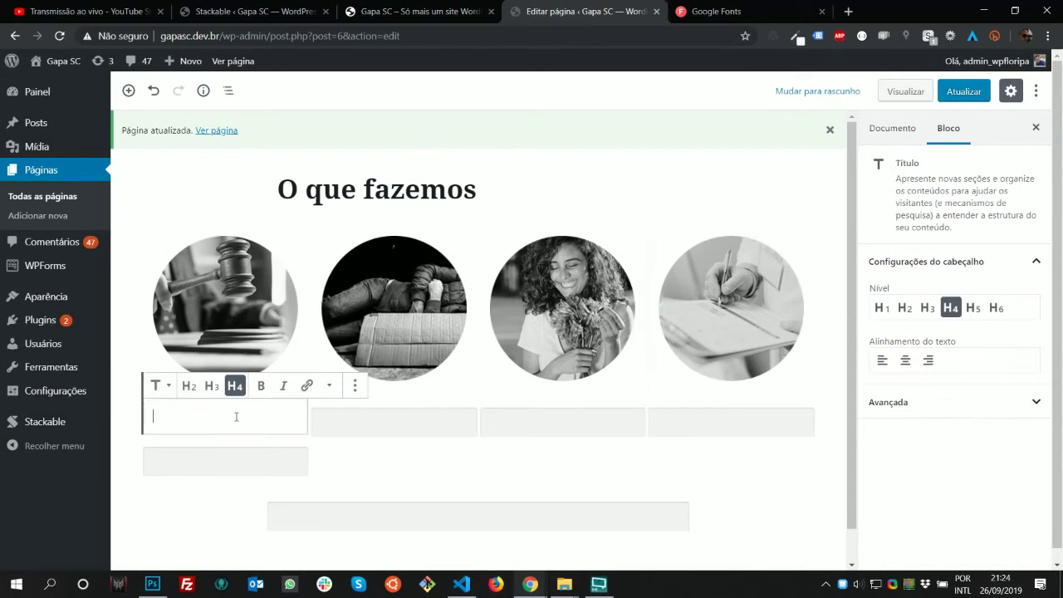
{"action": "type", "text": "assessoria juridica"}
Centre the text of the "assessoria jurídica" heading
{"action": "left_click", "coordinate": [381, 430]}
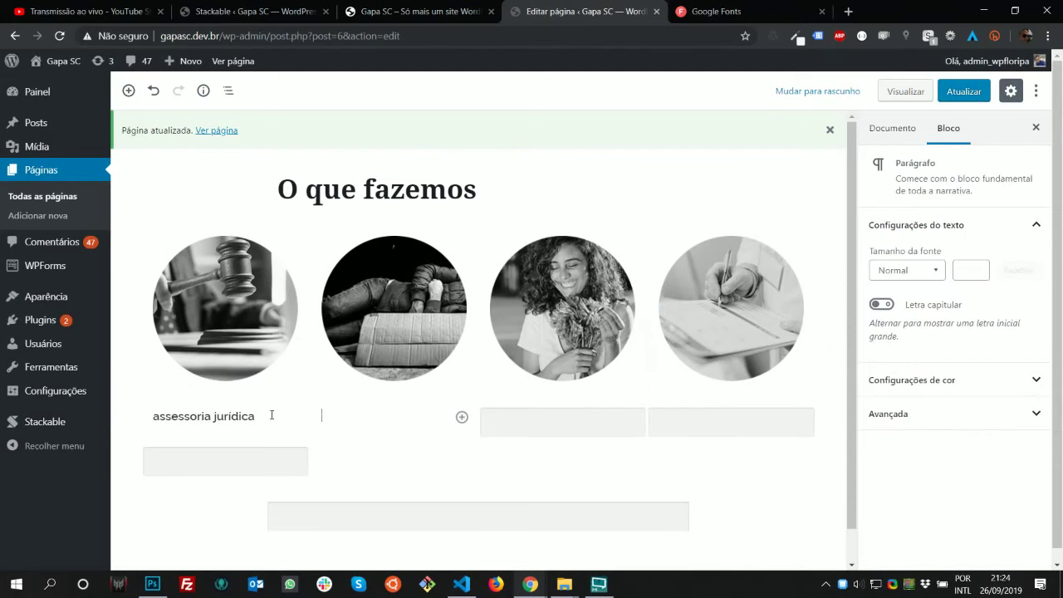
{"action": "left_click", "coordinate": [262, 411]}
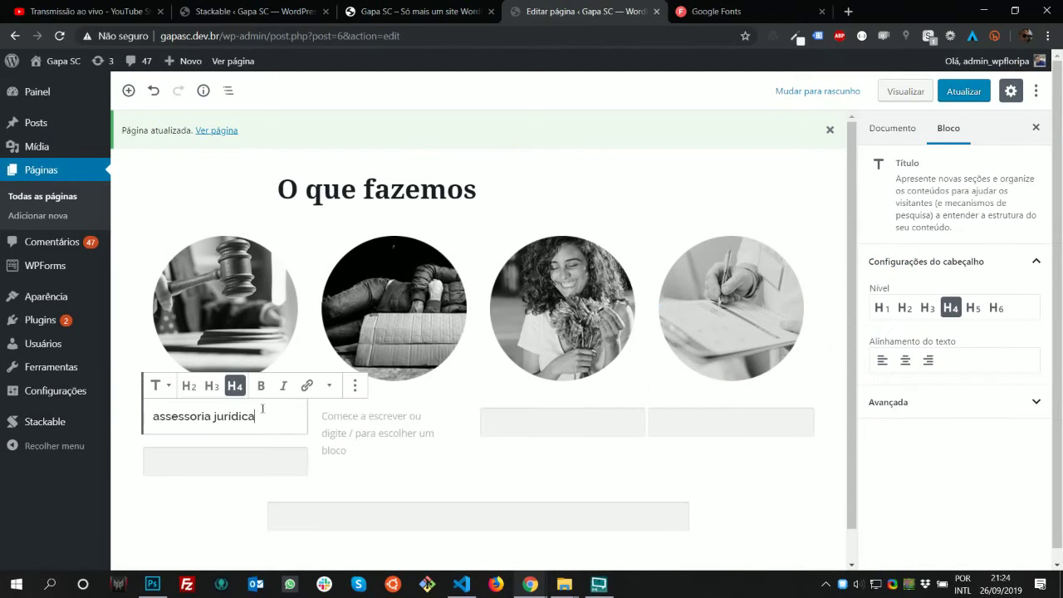
{"action": "left_click", "coordinate": [329, 386]}
{"action": "left_click", "coordinate": [329, 386]}
{"action": "left_click", "coordinate": [354, 386]}
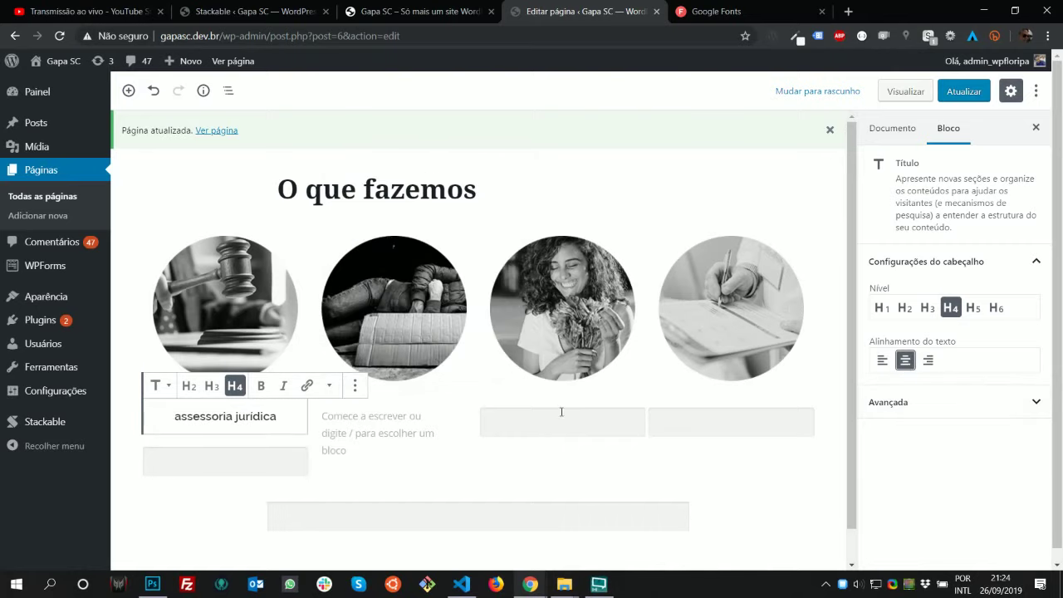
Copy "acolhimento solidário" from the Photoshop layout into the empty block under the second column's image
{"action": "left_click", "coordinate": [399, 417]}
{"action": "key", "text": "alt+Tab"}
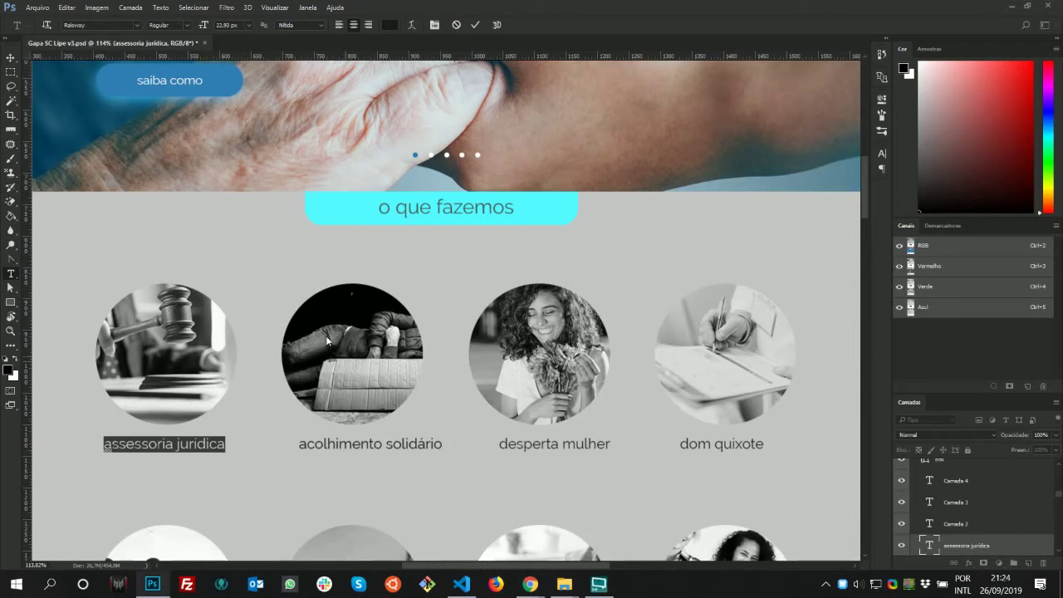
{"action": "left_click", "coordinate": [348, 443]}
{"action": "key", "text": "ctrl+a"}
{"action": "key", "text": "alt+Tab"}
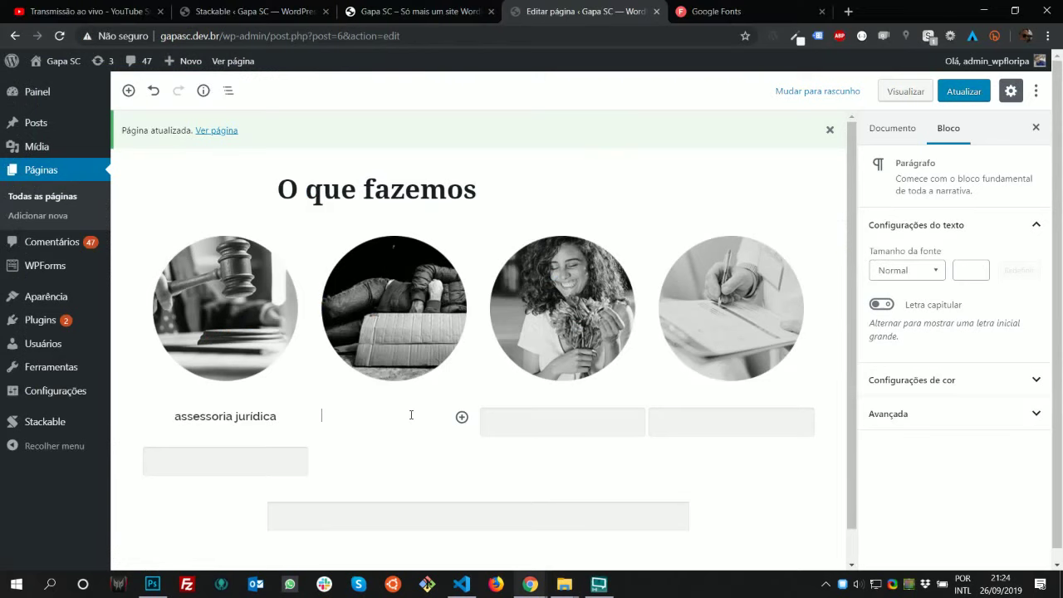
{"action": "left_click", "coordinate": [393, 417]}
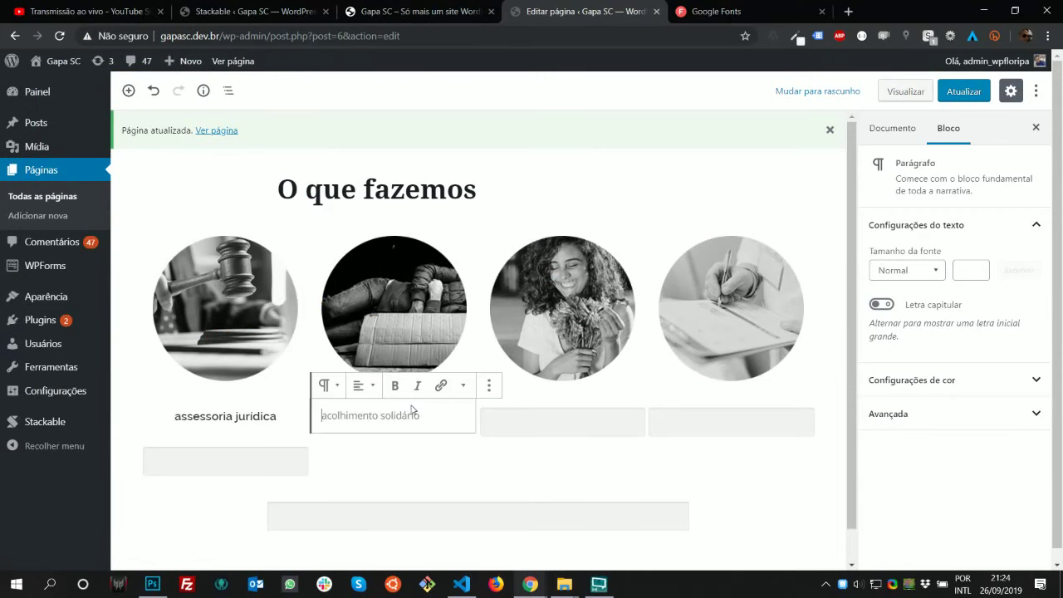
Convert the "acolhimento solidário" paragraph to an H4 heading and centre its text
{"action": "left_click", "coordinate": [327, 386]}
{"action": "left_click", "coordinate": [351, 256]}
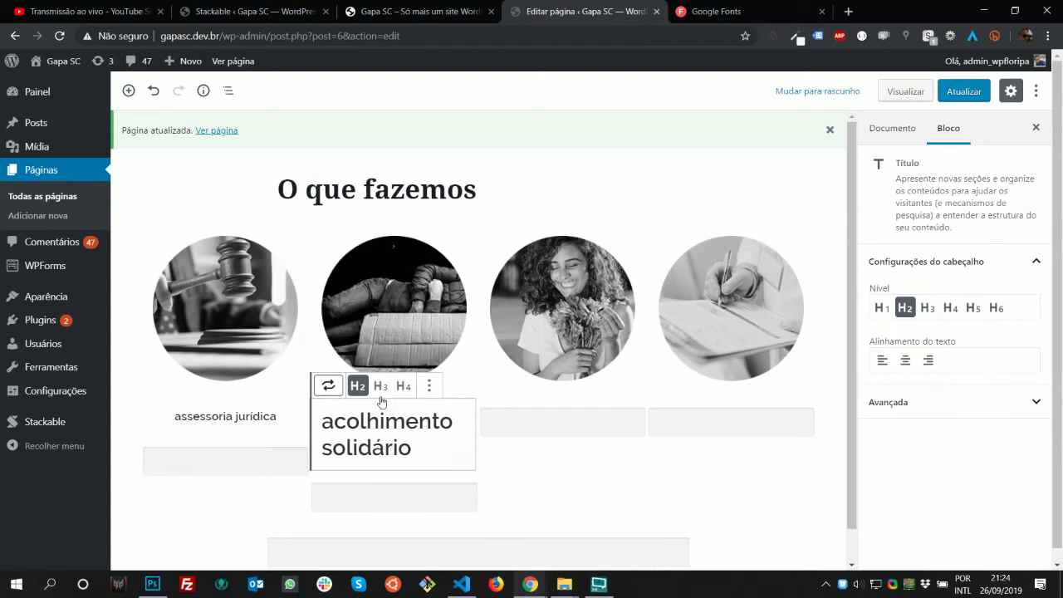
{"action": "left_click", "coordinate": [402, 387]}
{"action": "left_click", "coordinate": [429, 386]}
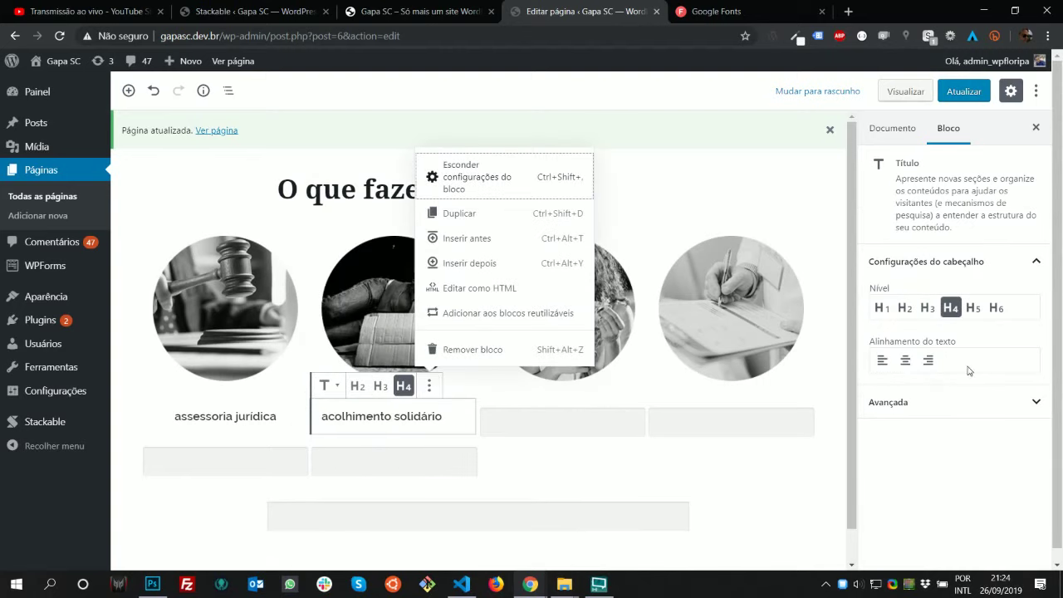
{"action": "left_click", "coordinate": [906, 360]}
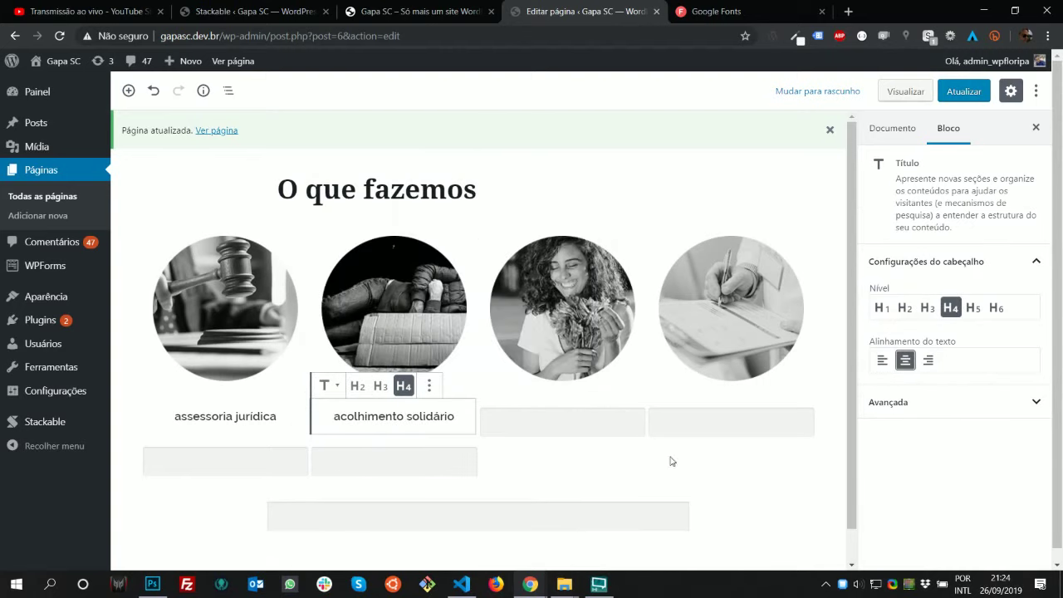
Copy "desperta mulher" from the Photoshop layout into the empty block under the third column's image
{"action": "left_click", "coordinate": [559, 422]}
{"action": "key", "text": "alt+Tab"}
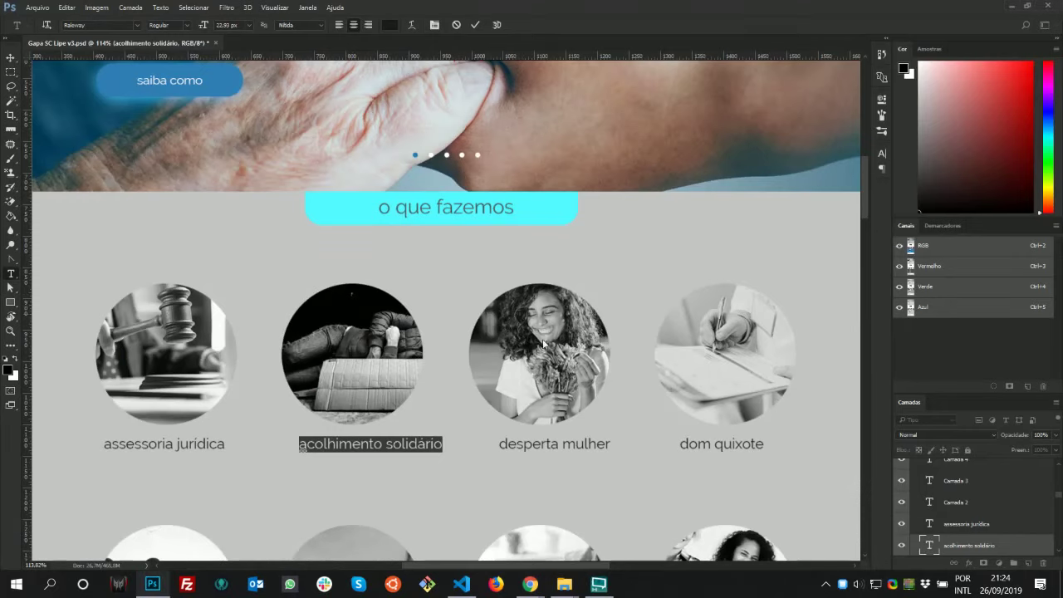
{"action": "left_click", "coordinate": [523, 442]}
{"action": "left_click_drag", "start_coordinate": [499, 444], "coordinate": [612, 443]}
{"action": "key", "text": "ctrl+c"}
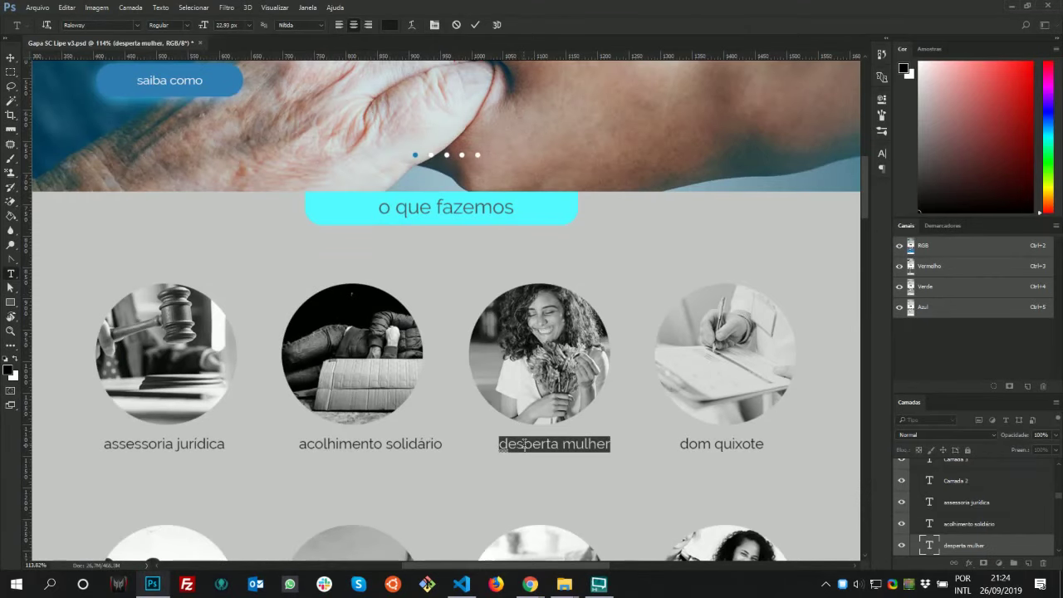
{"action": "key", "text": "alt+Tab"}
{"action": "key", "text": "ctrl+v"}
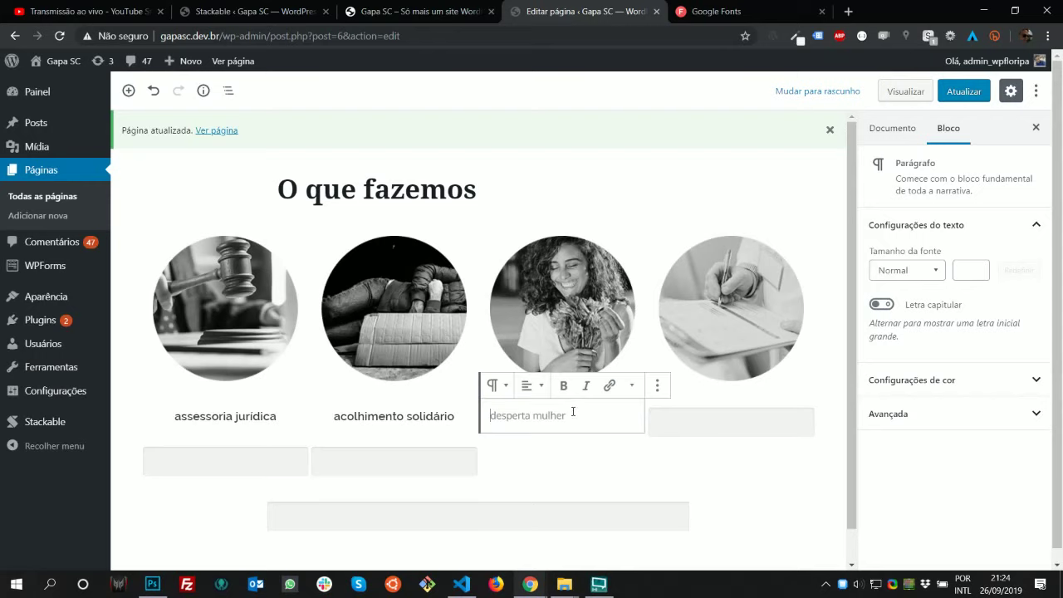
Convert the "desperta mulher" paragraph to an H4 heading and centre its text
{"action": "left_click", "coordinate": [496, 386]}
{"action": "left_click", "coordinate": [520, 240]}
{"action": "left_click", "coordinate": [572, 385]}
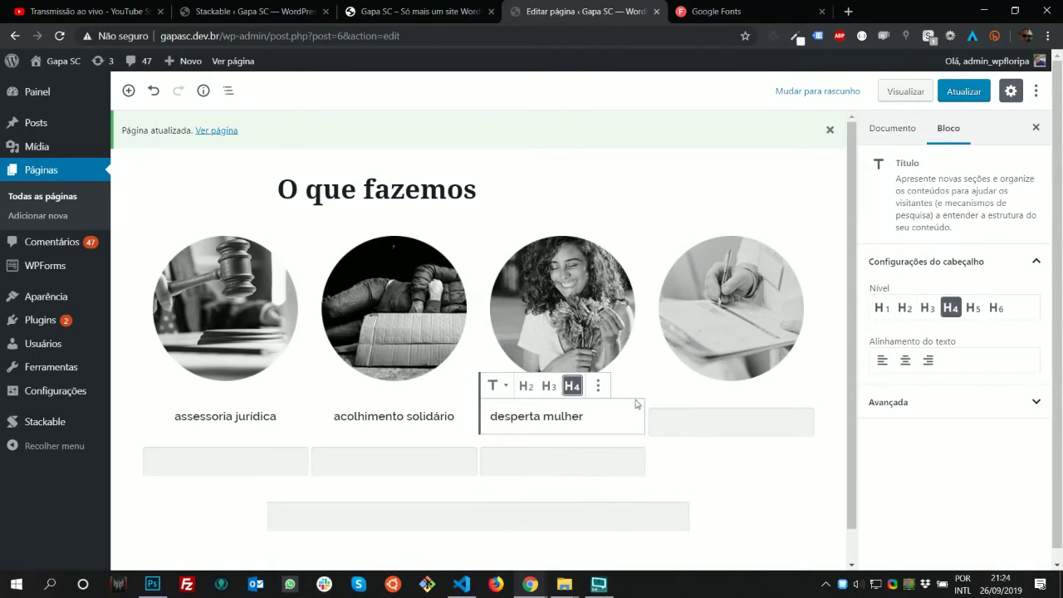
{"action": "left_click", "coordinate": [906, 359]}
Copy "dom quixote" from the Photoshop layout into the empty block under the fourth column's image
{"action": "key", "text": "alt+Tab"}
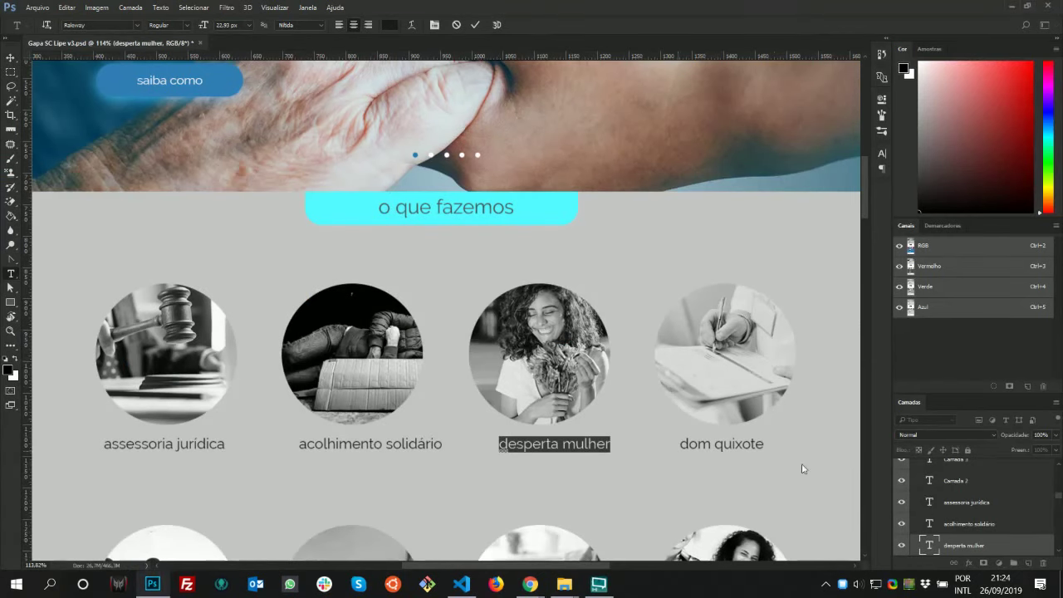
{"action": "left_click", "coordinate": [743, 450]}
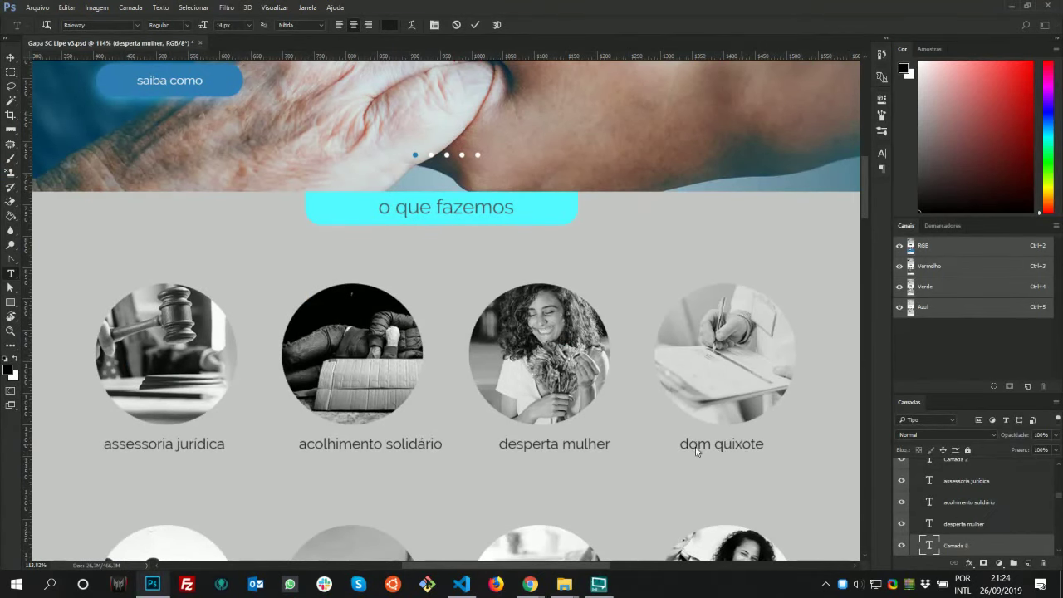
{"action": "key", "text": "ctrl+a"}
{"action": "key", "text": "ctrl+c"}
{"action": "key", "text": "alt+Tab"}
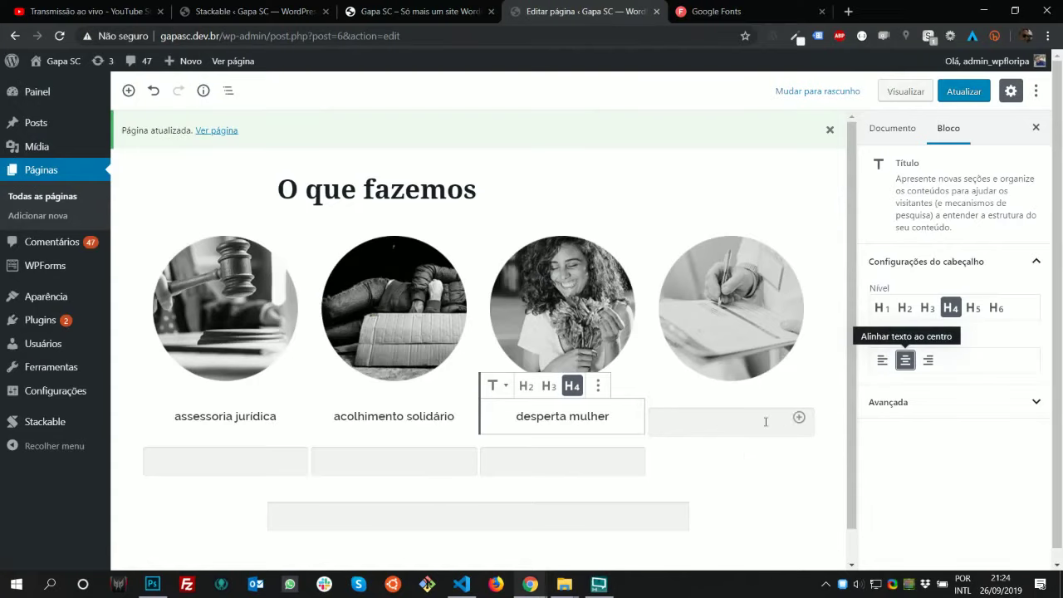
{"action": "left_click", "coordinate": [766, 422]}
{"action": "key", "text": "ctrl+v"}
Convert the "dom quixote" paragraph to a centred H4 heading and update the page
{"action": "left_click", "coordinate": [698, 385]}
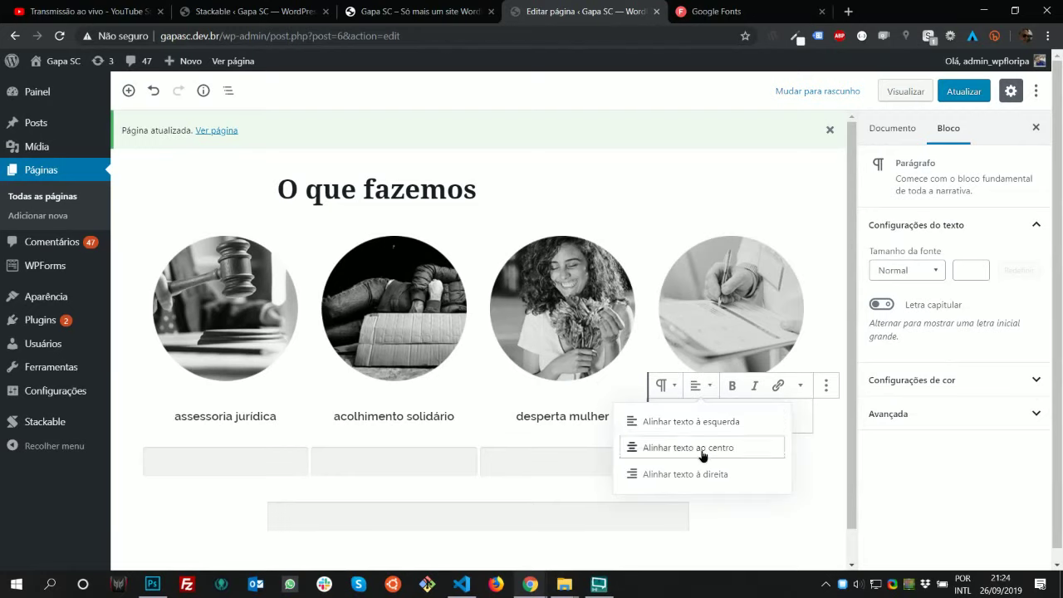
{"action": "left_click", "coordinate": [862, 458]}
{"action": "left_click", "coordinate": [668, 385]}
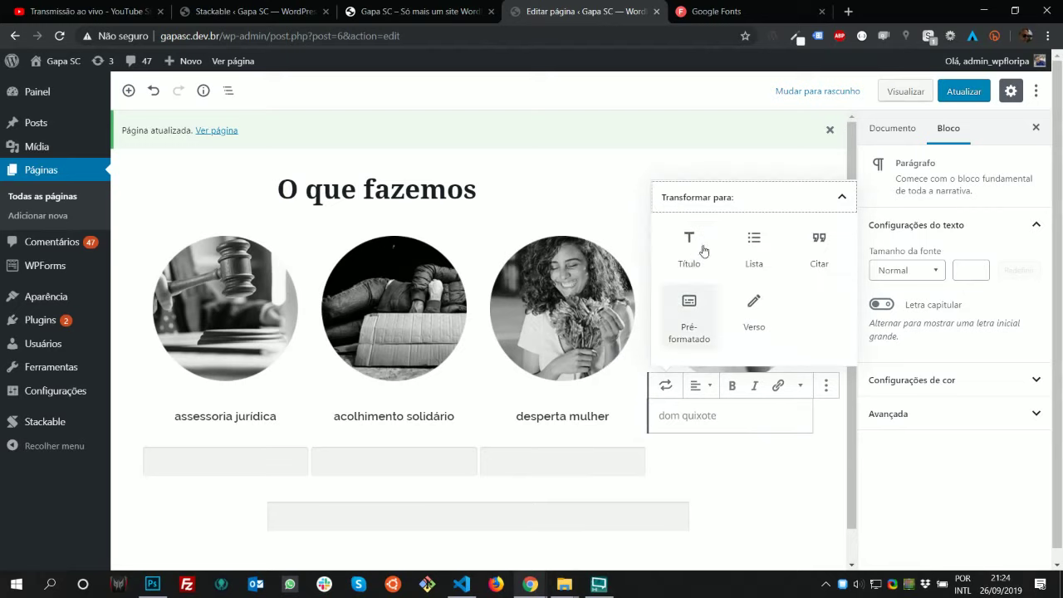
{"action": "left_click", "coordinate": [690, 247]}
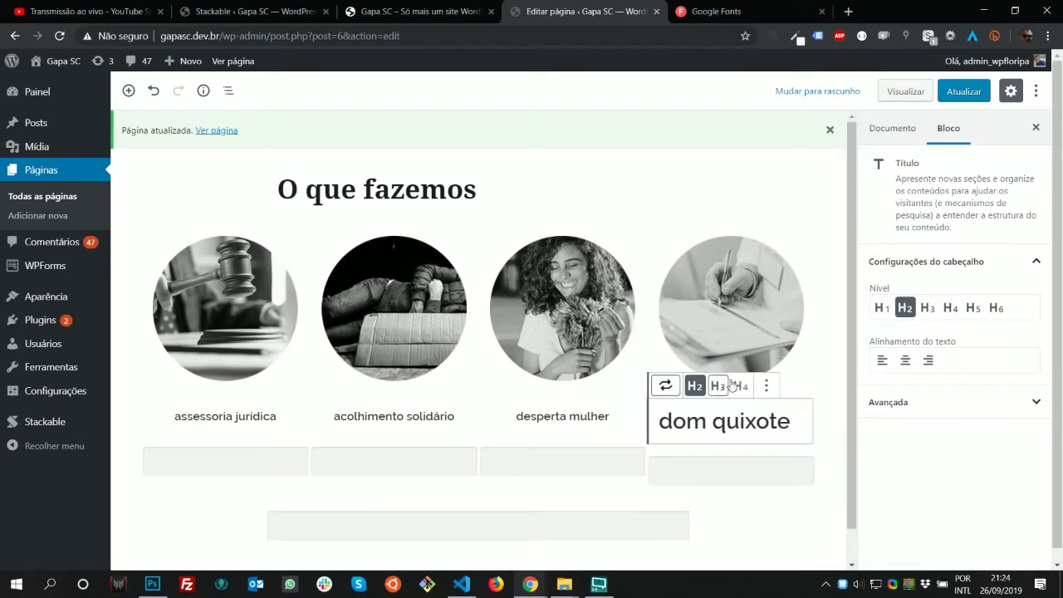
{"action": "left_click", "coordinate": [905, 359]}
{"action": "left_click", "coordinate": [967, 94]}
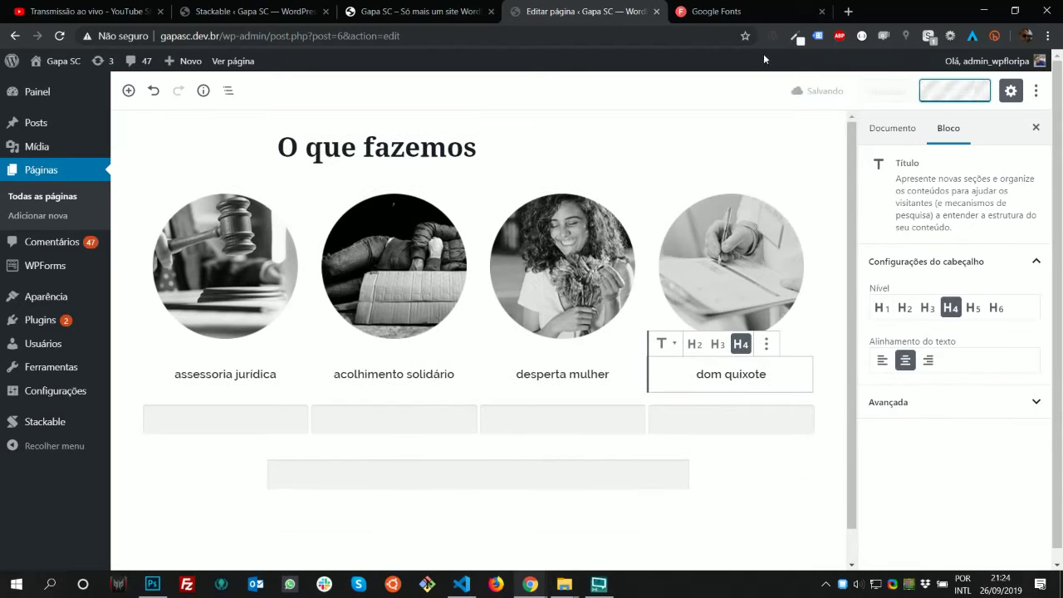
Reload the site's front page and check the images and headings in the "O que fazemos" section
{"action": "left_click", "coordinate": [446, 8]}
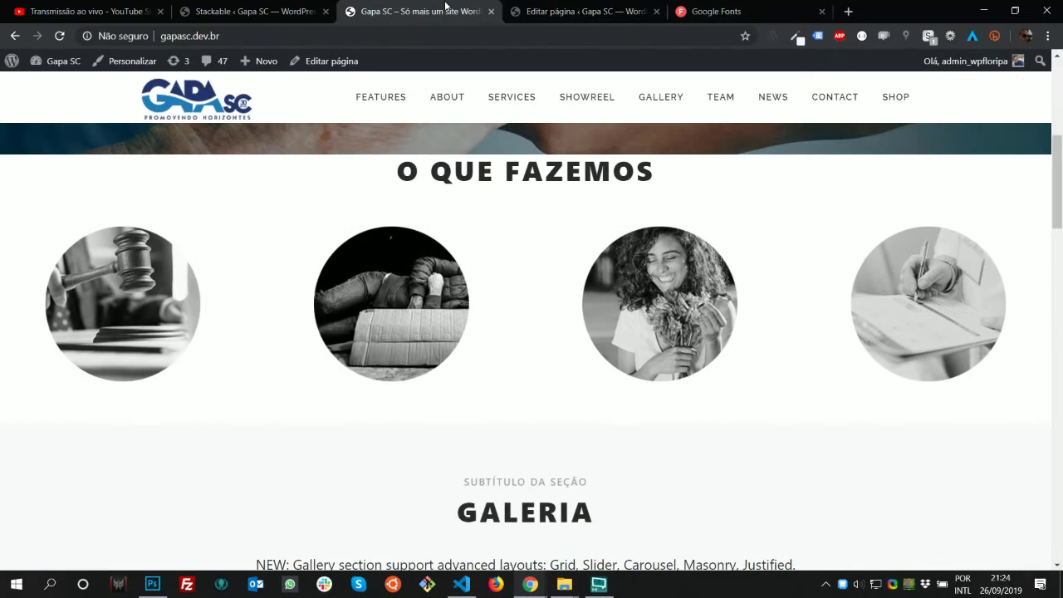
{"action": "key", "text": "F5"}
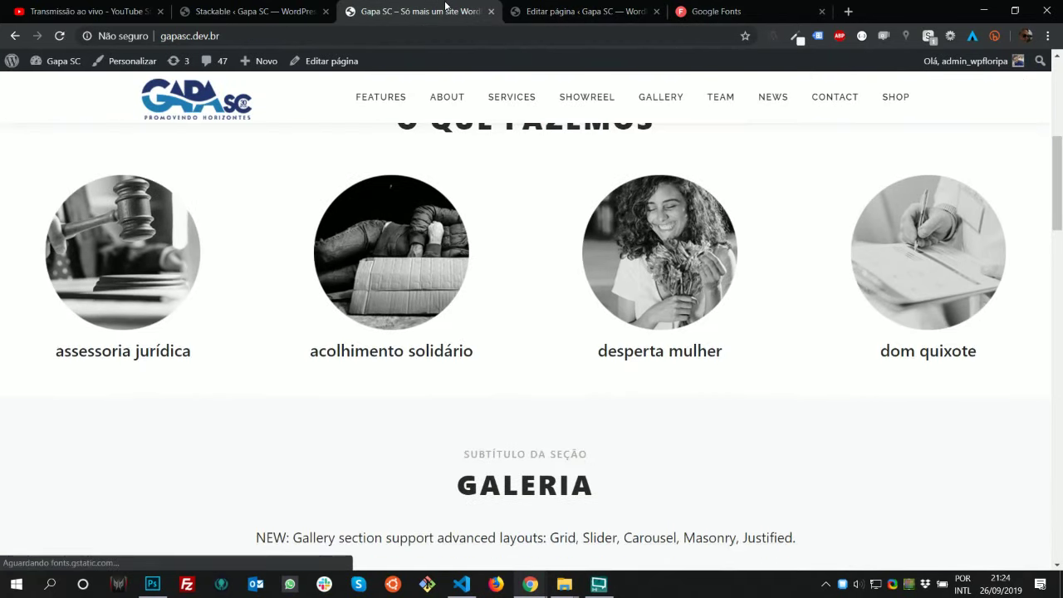
{"action": "scroll", "coordinate": [85, 453], "scroll_direction": "down", "scroll_amount": 2}
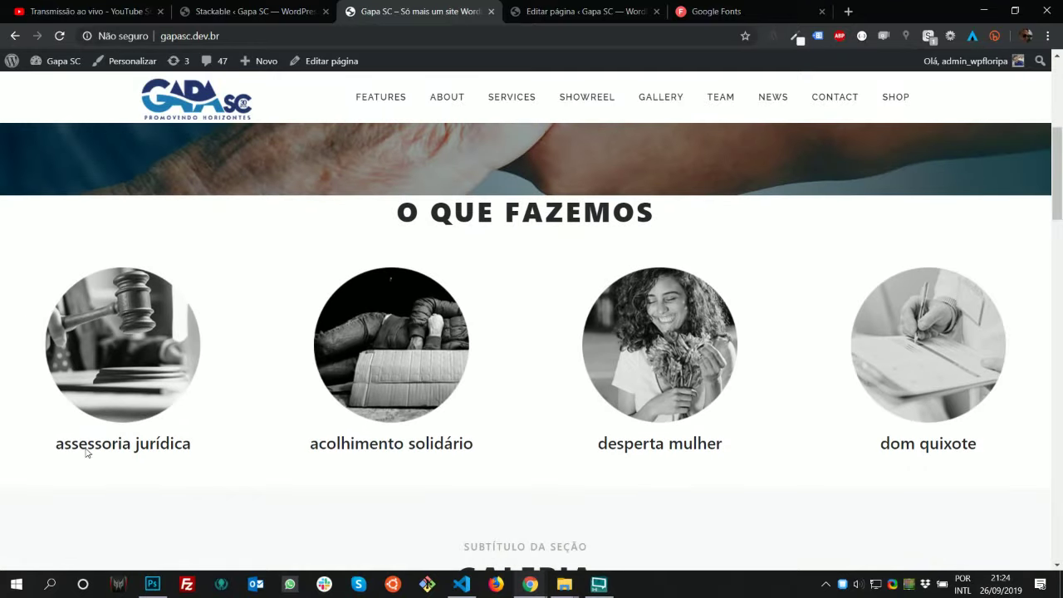
{"action": "scroll", "coordinate": [510, 544], "scroll_direction": "down", "scroll_amount": 1}
{"action": "scroll", "coordinate": [499, 423], "scroll_direction": "down", "scroll_amount": 1}
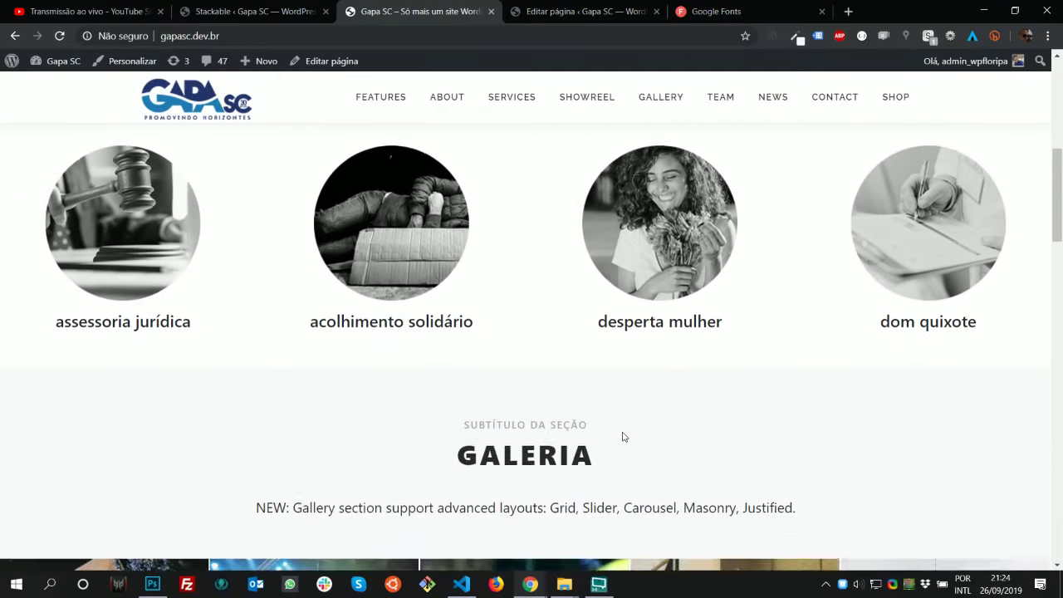
{"action": "scroll", "coordinate": [622, 423], "scroll_direction": "up", "scroll_amount": 2}
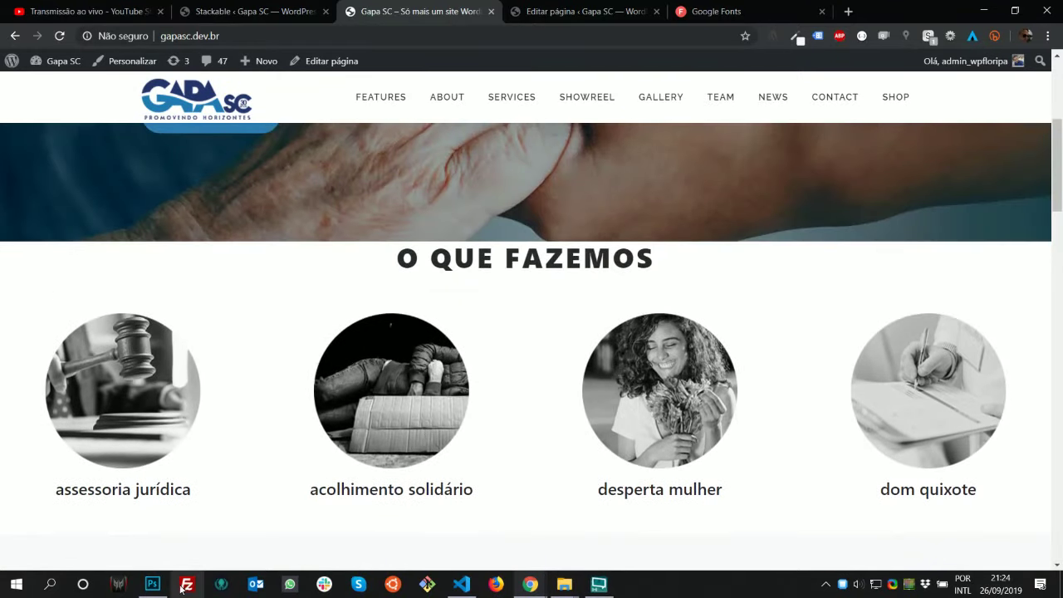
Compare the published section with the second row of images in the Photoshop layout, and return to the page editor
{"action": "left_click", "coordinate": [152, 584]}
{"action": "scroll", "coordinate": [358, 502], "scroll_direction": "down", "scroll_amount": 5}
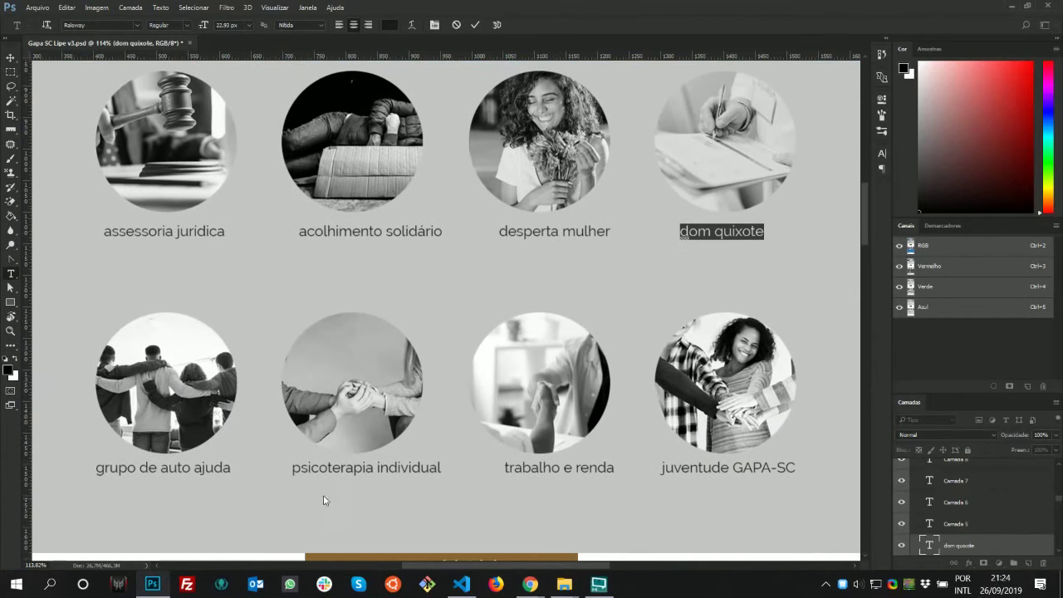
{"action": "key", "text": "alt+Tab"}
{"action": "scroll", "coordinate": [700, 391], "scroll_direction": "down", "scroll_amount": 3}
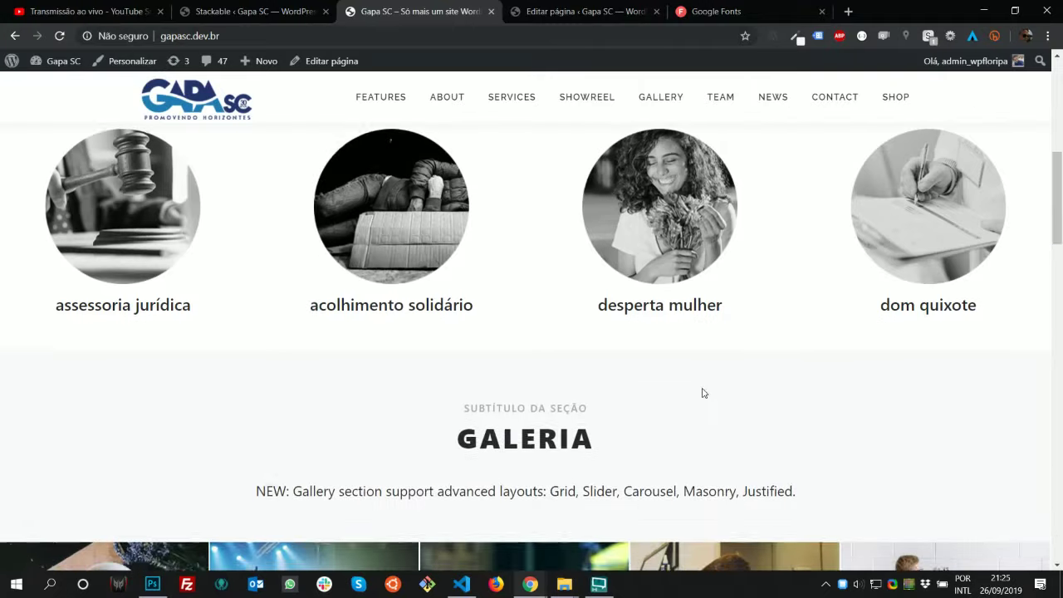
{"action": "scroll", "coordinate": [700, 391], "scroll_direction": "up", "scroll_amount": 2}
{"action": "left_click", "coordinate": [614, 12]}
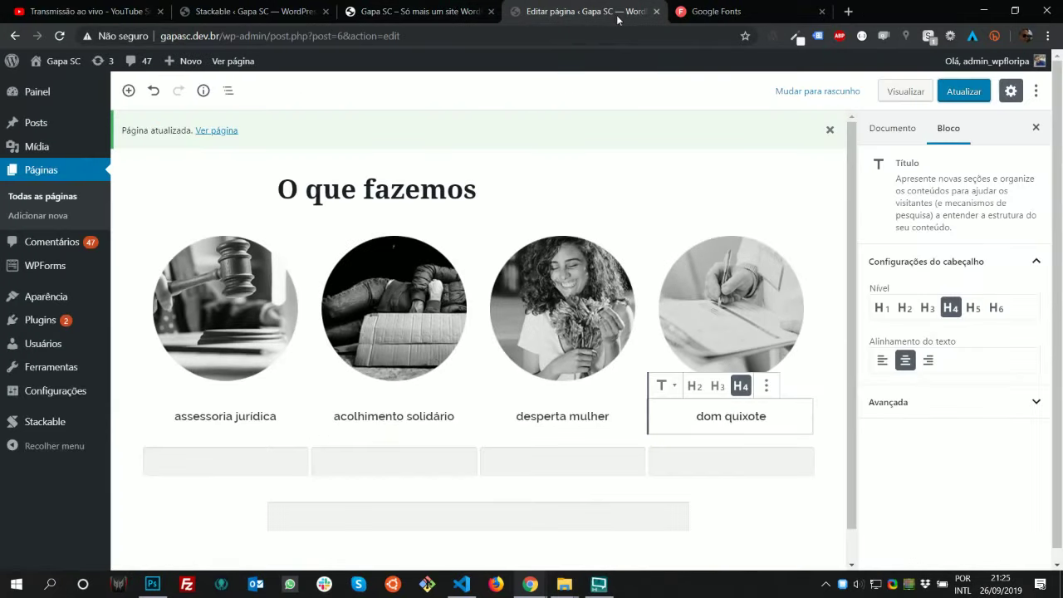
{"action": "left_click", "coordinate": [762, 473]}
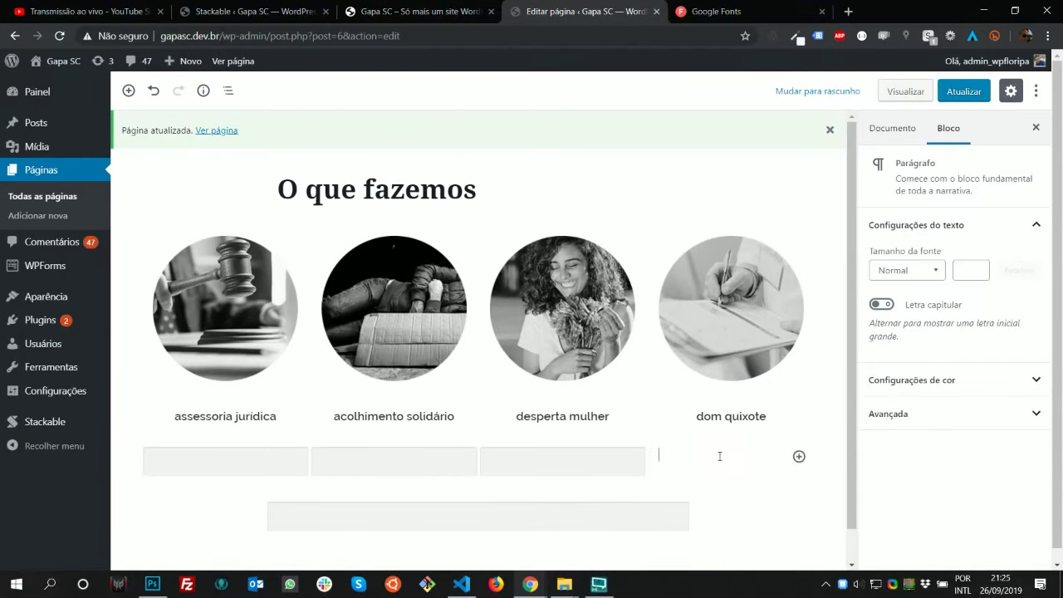
{"action": "left_click", "coordinate": [592, 455]}
{"action": "left_click", "coordinate": [452, 455]}
{"action": "left_click", "coordinate": [245, 462]}
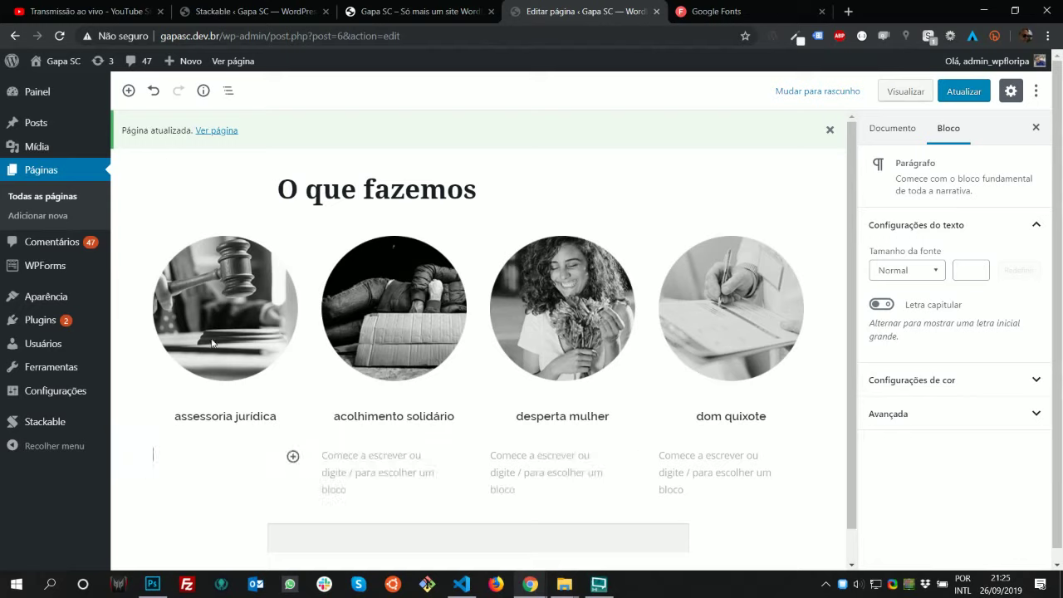
{"action": "left_click", "coordinate": [220, 210]}
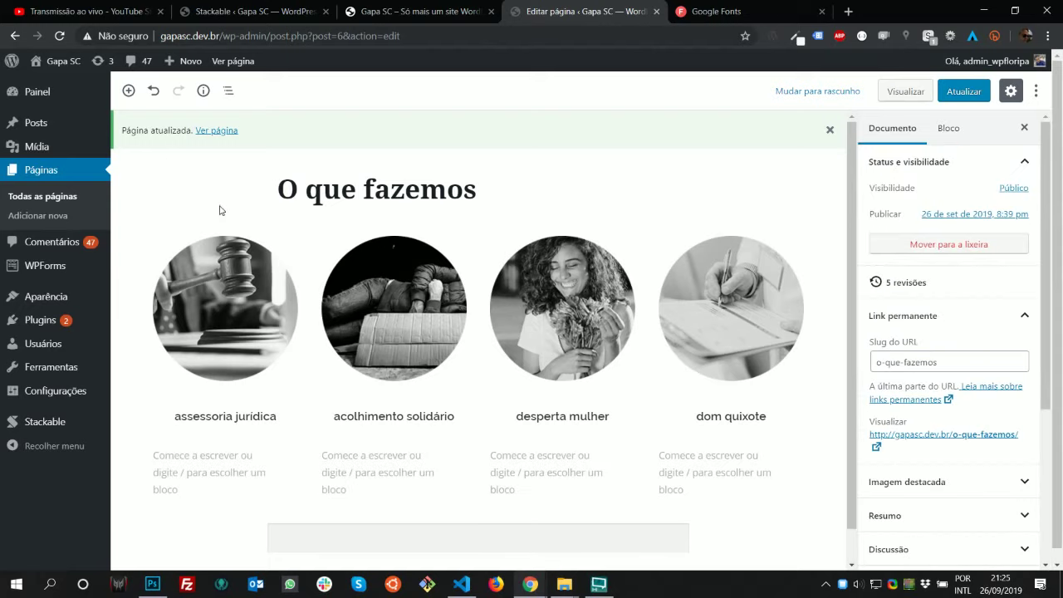
{"action": "left_click", "coordinate": [229, 91]}
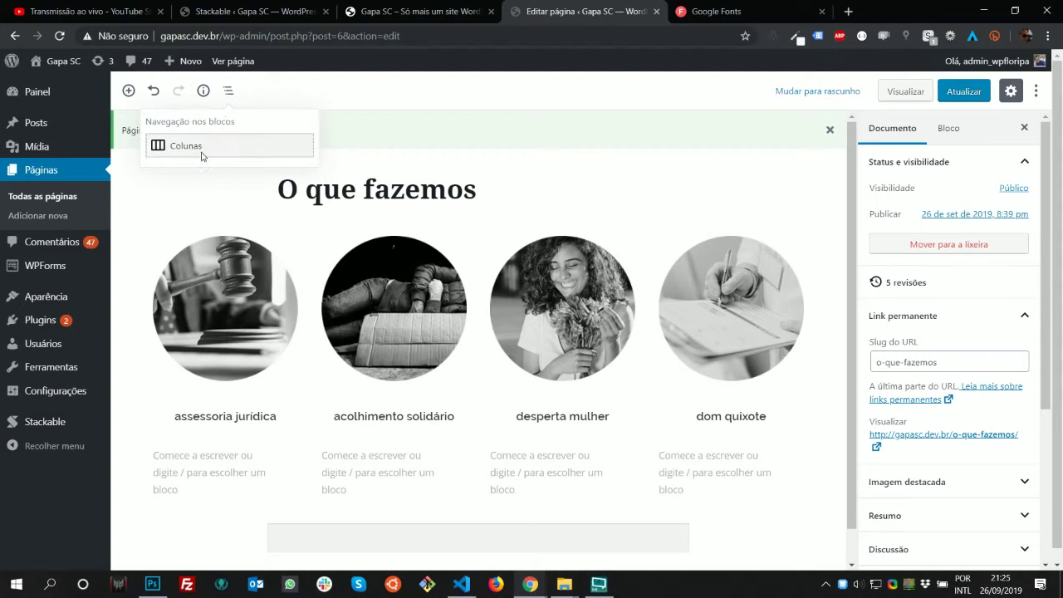
{"action": "left_click", "coordinate": [204, 154]}
{"action": "left_click", "coordinate": [228, 89]}
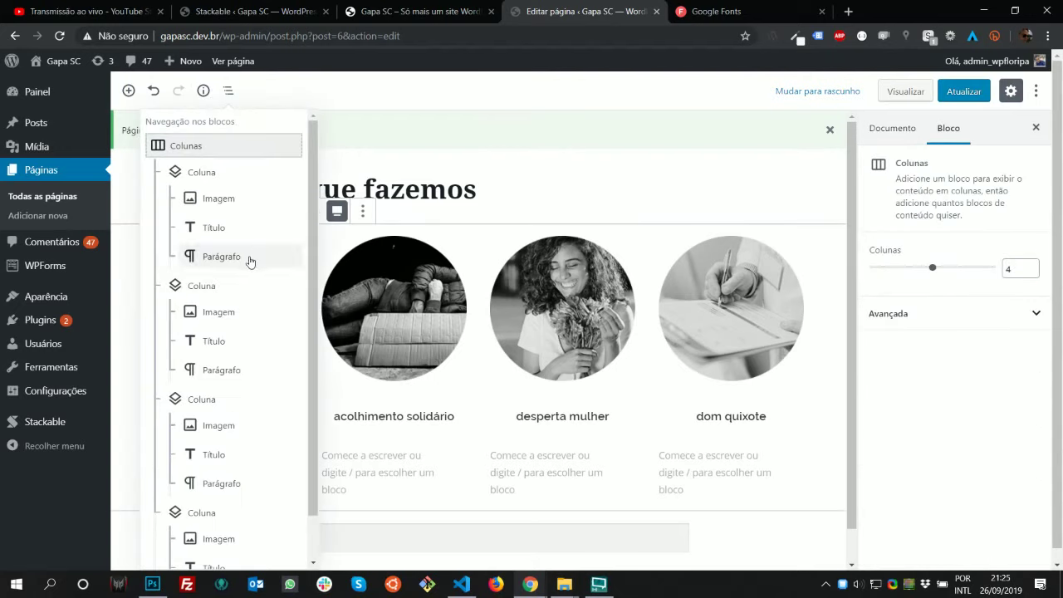
{"action": "left_click", "coordinate": [221, 257]}
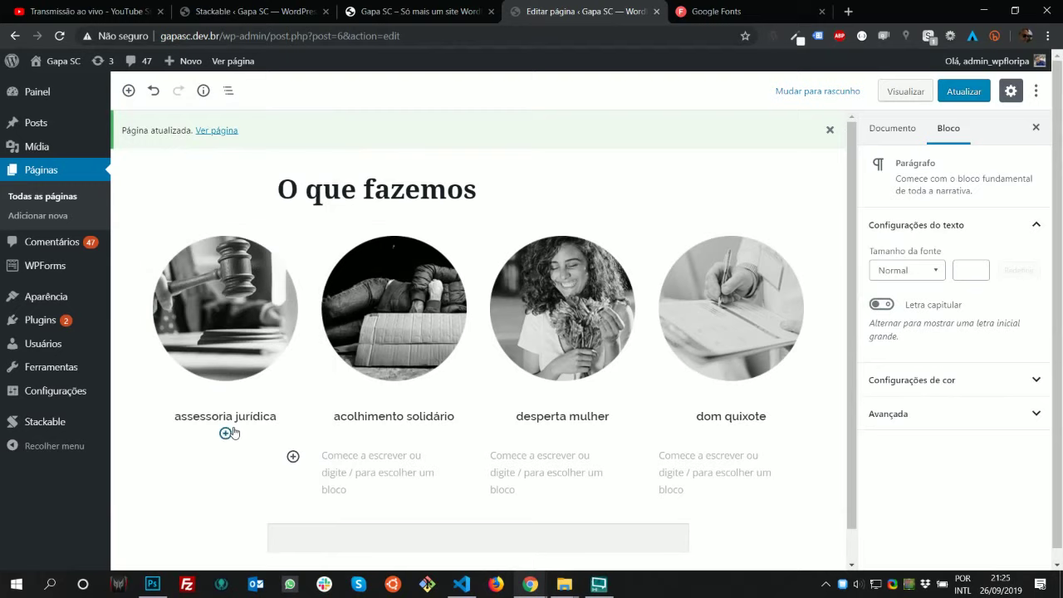
{"action": "scroll", "coordinate": [557, 415], "scroll_direction": "down", "scroll_amount": 1}
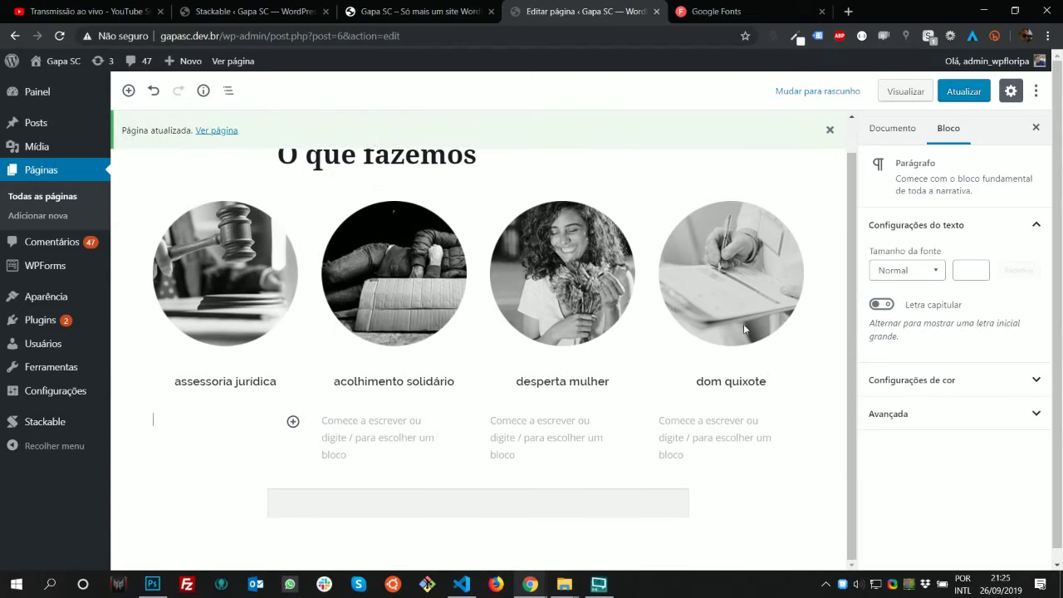
{"action": "scroll", "coordinate": [214, 247], "scroll_direction": "up", "scroll_amount": 1}
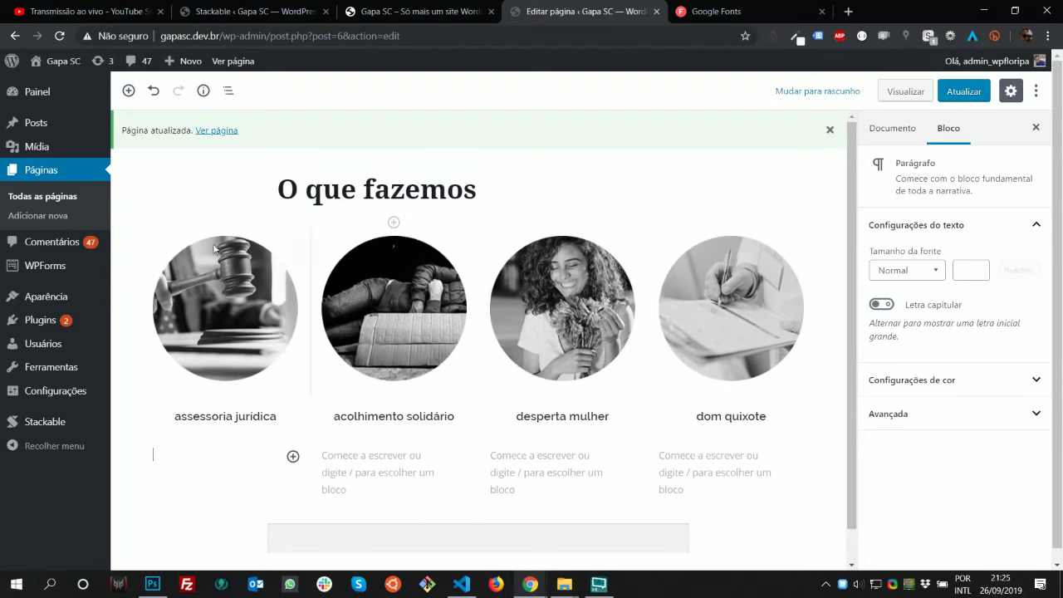
Select the whole four-column block and duplicate it to create a second row
{"action": "left_click", "coordinate": [226, 89]}
{"action": "left_click", "coordinate": [211, 150]}
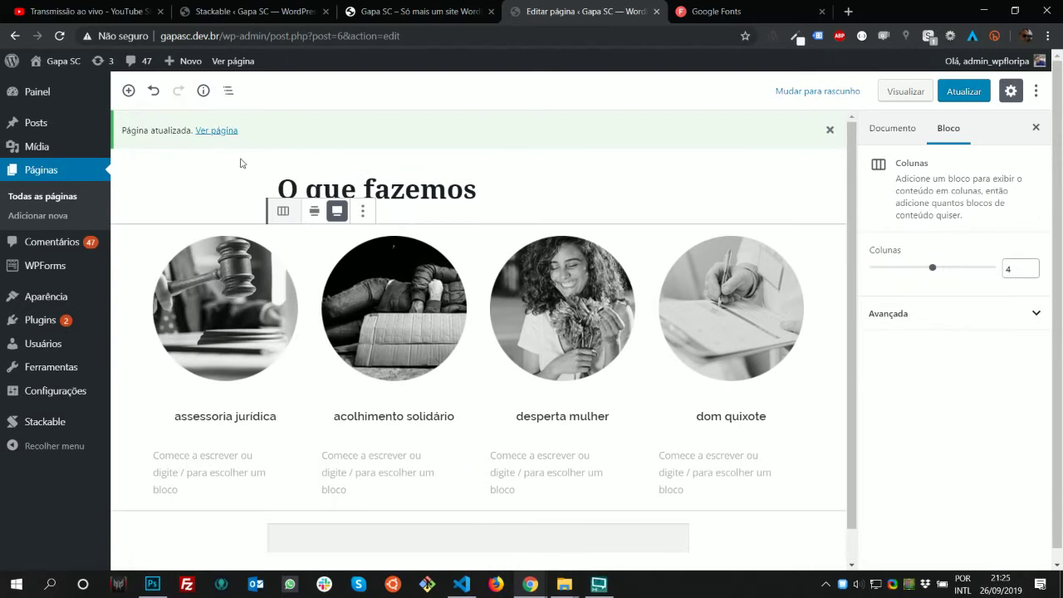
{"action": "left_click", "coordinate": [362, 213]}
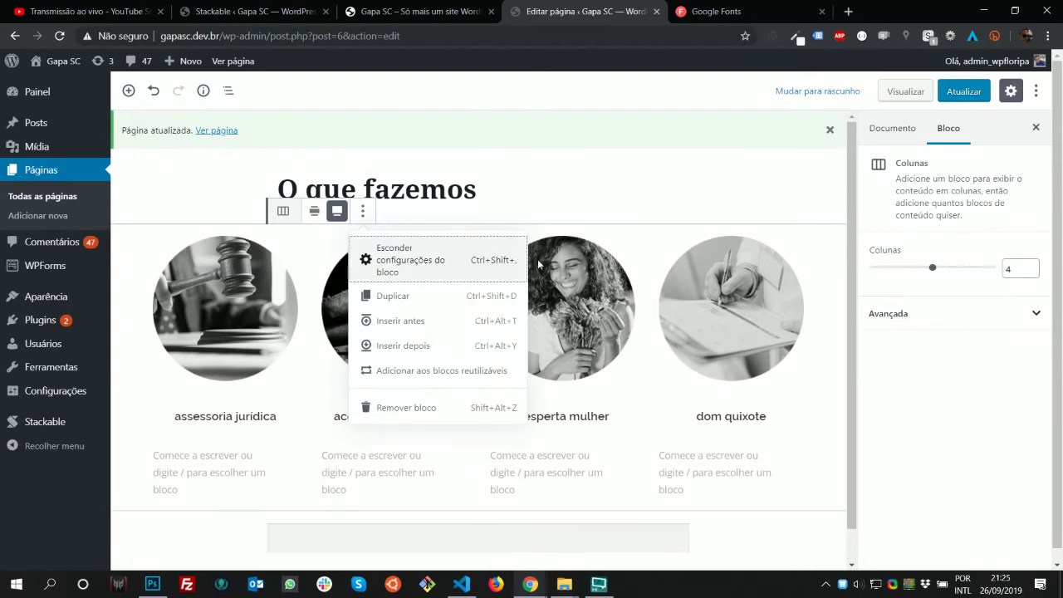
{"action": "left_click", "coordinate": [509, 296]}
{"action": "scroll", "coordinate": [491, 302], "scroll_direction": "down", "scroll_amount": 3}
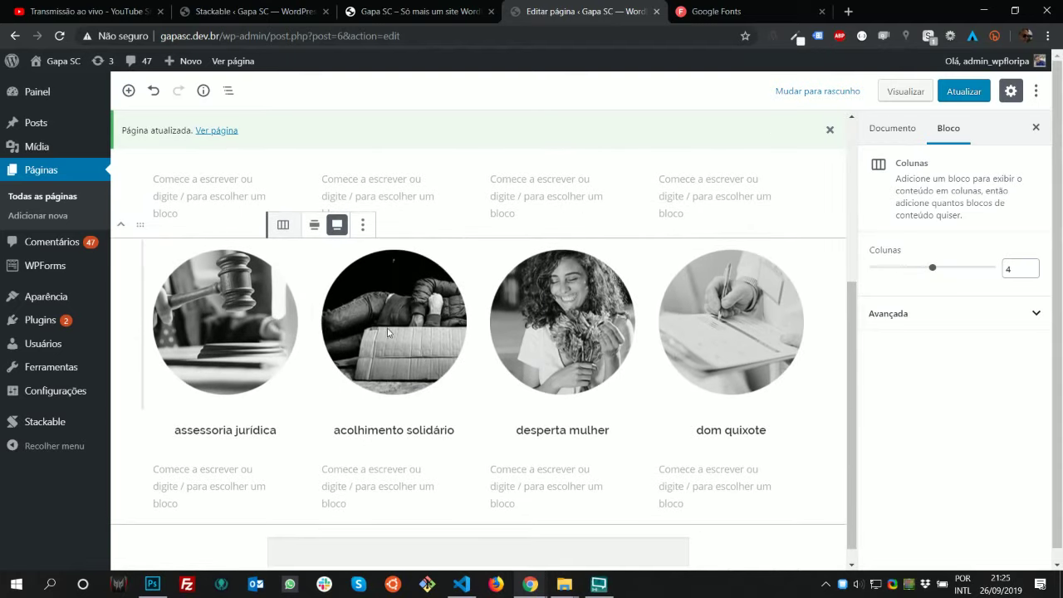
Replace the first image of the duplicated row with an upload of "auto ajuda-min.png" from the COMPRESS folder
{"action": "left_click", "coordinate": [249, 343]}
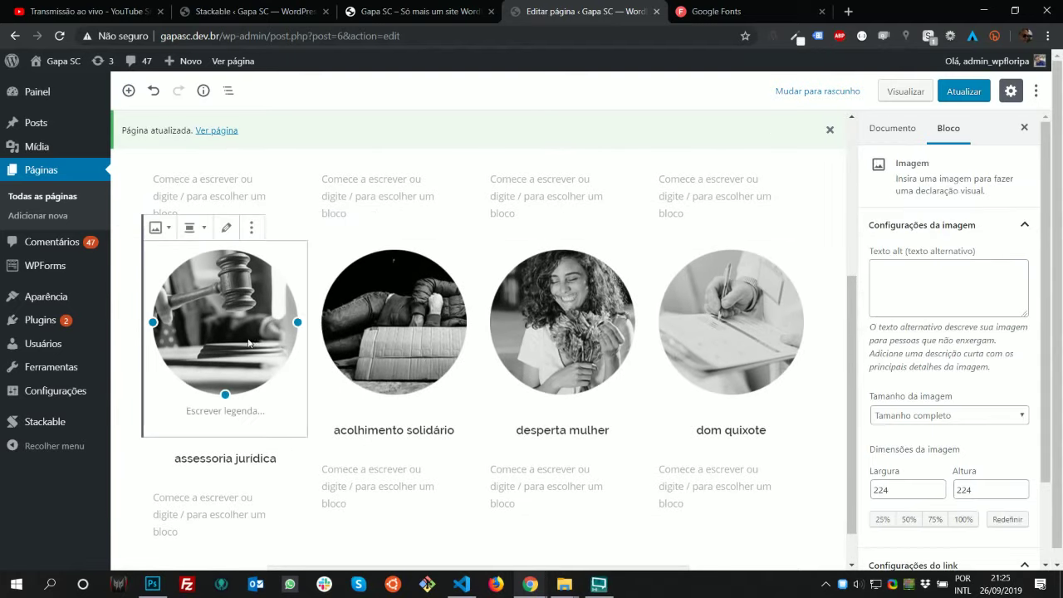
{"action": "left_click", "coordinate": [226, 228]}
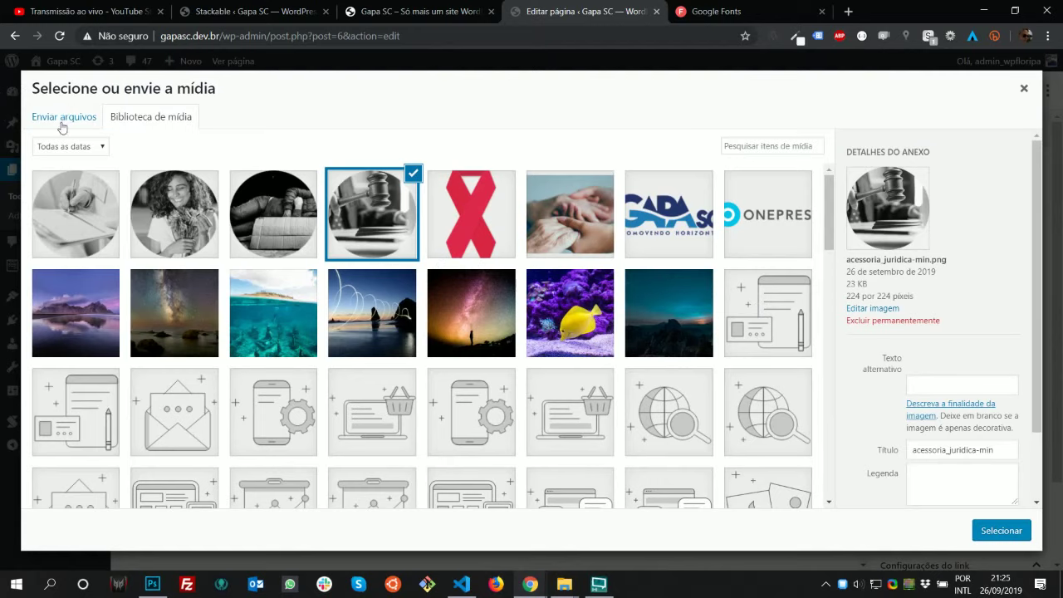
{"action": "left_click", "coordinate": [30, 123]}
{"action": "key", "text": "alt+Tab"}
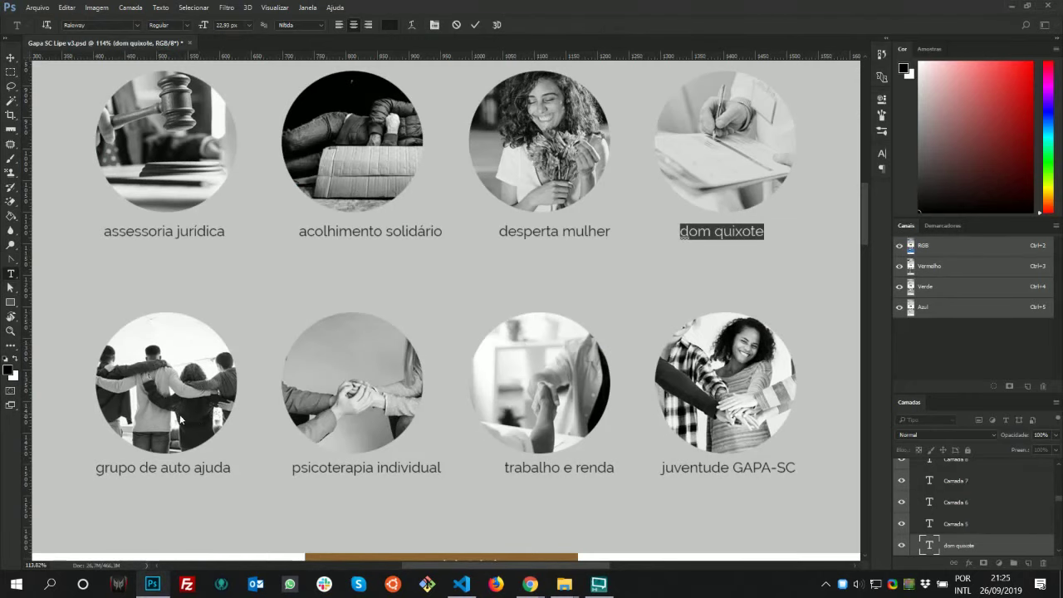
{"action": "key", "text": "alt+Tab"}
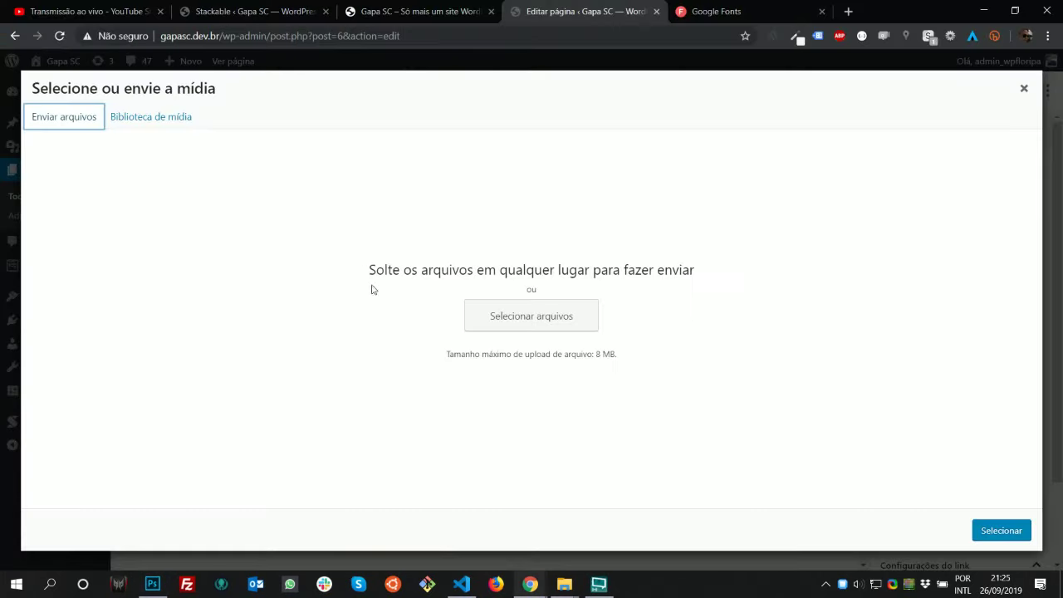
{"action": "left_click", "coordinate": [554, 323]}
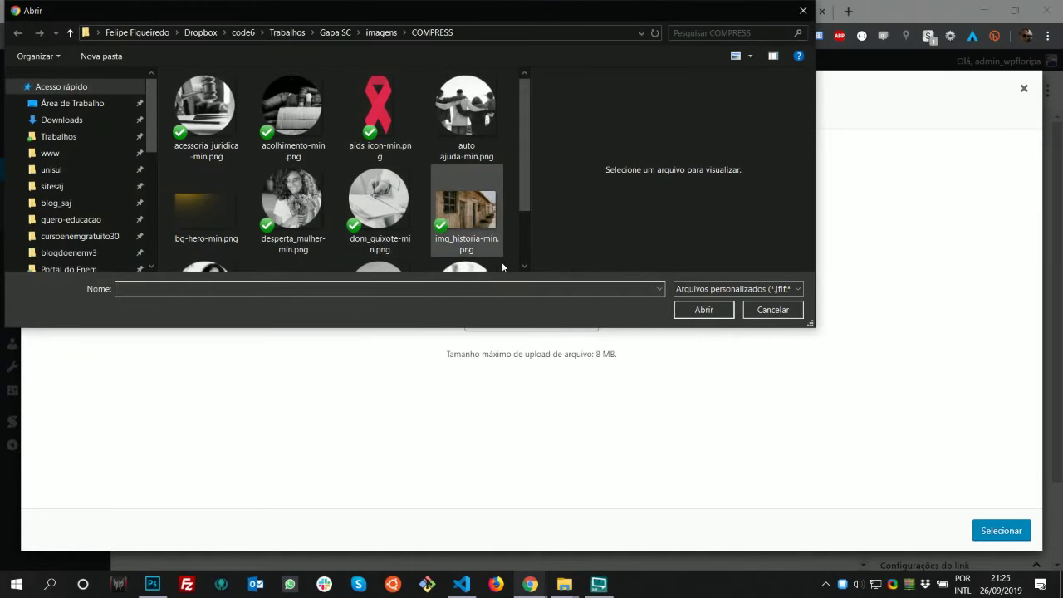
{"action": "double_click", "coordinate": [480, 129]}
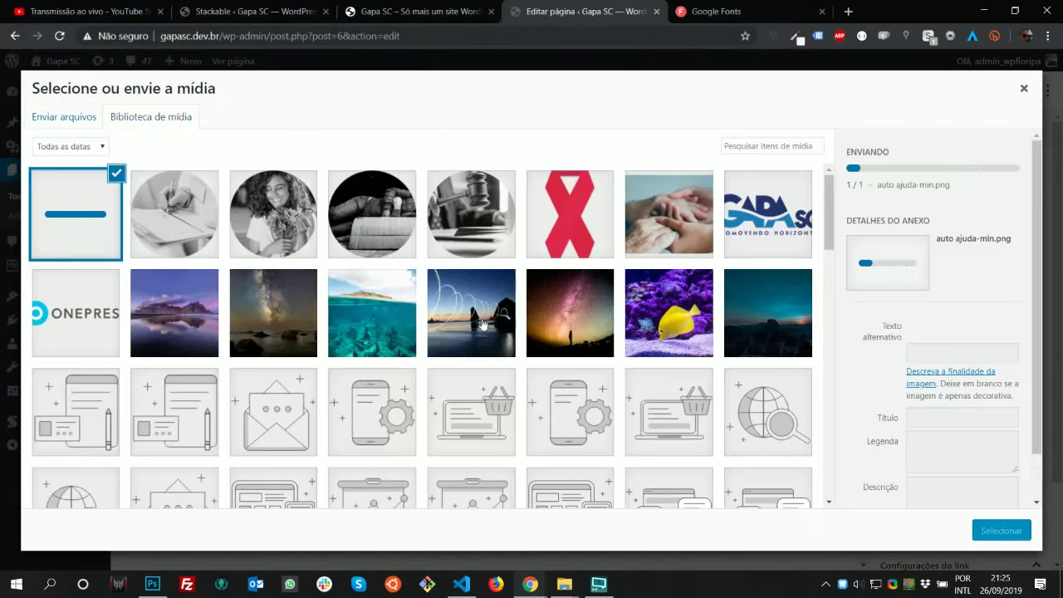
{"action": "left_click", "coordinate": [989, 536]}
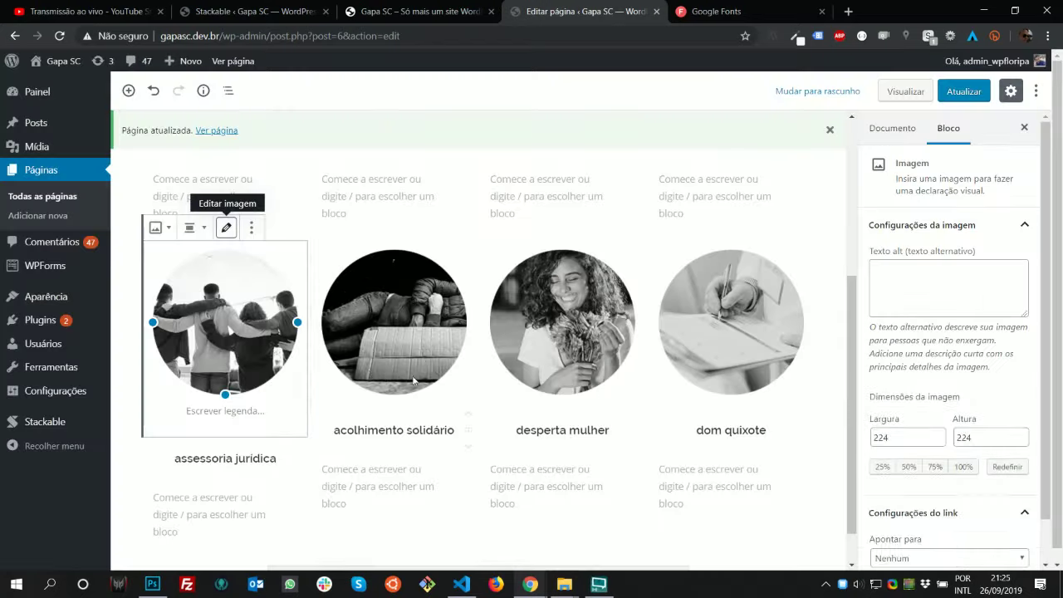
Check the Photoshop layout and replace the second image of the duplicated row with an upload of "psicoterapia-min.png" from the COMPRESS folder
{"action": "key", "text": "alt+Tab"}
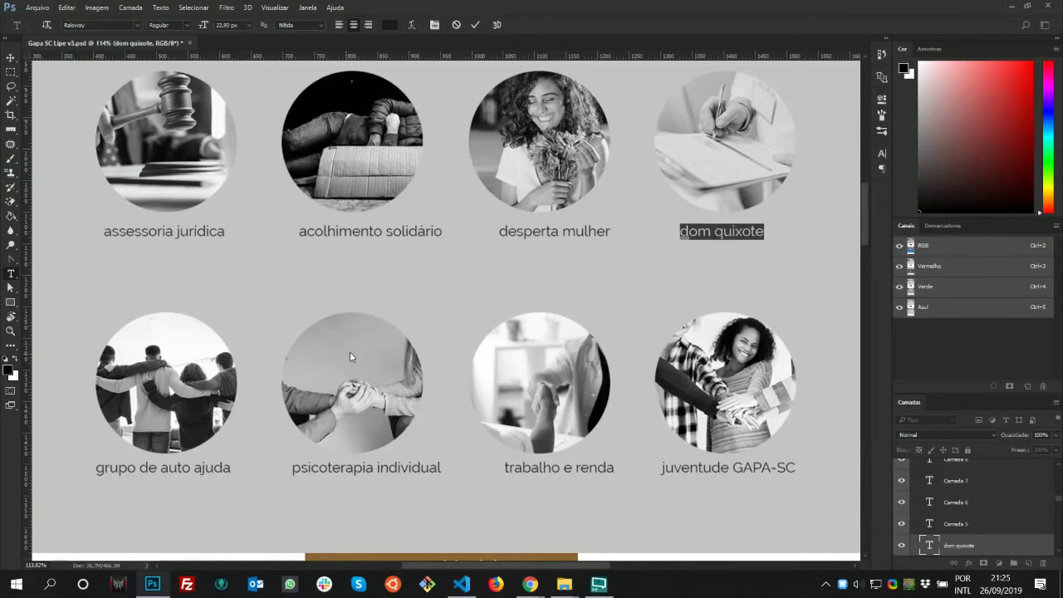
{"action": "key", "text": "alt+Tab"}
{"action": "left_click", "coordinate": [411, 332]}
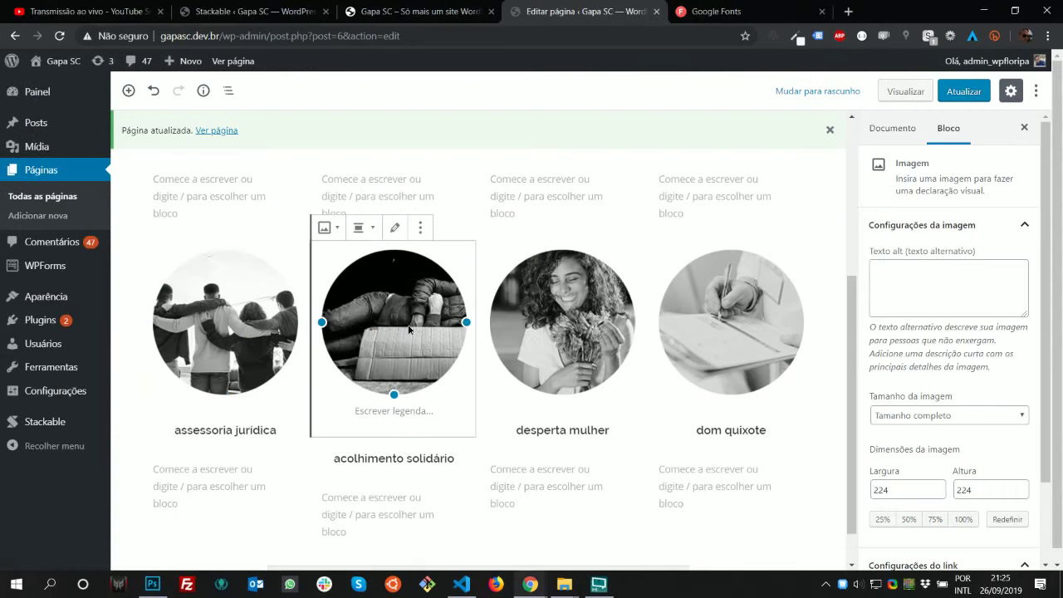
{"action": "left_click", "coordinate": [395, 227]}
{"action": "key", "text": "alt+Tab"}
{"action": "key", "text": "alt+Tab"}
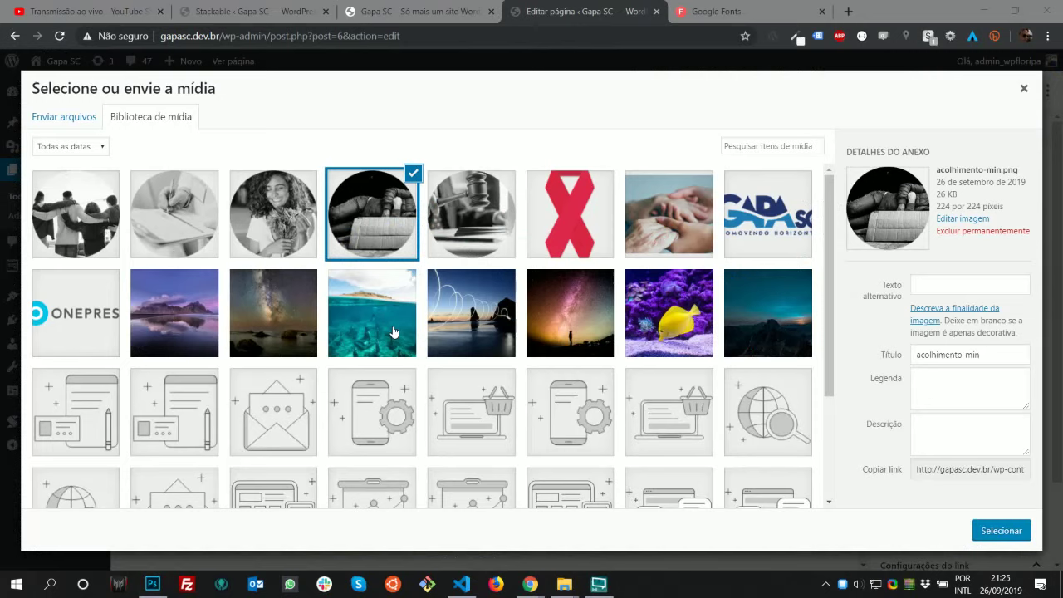
{"action": "left_click", "coordinate": [64, 116]}
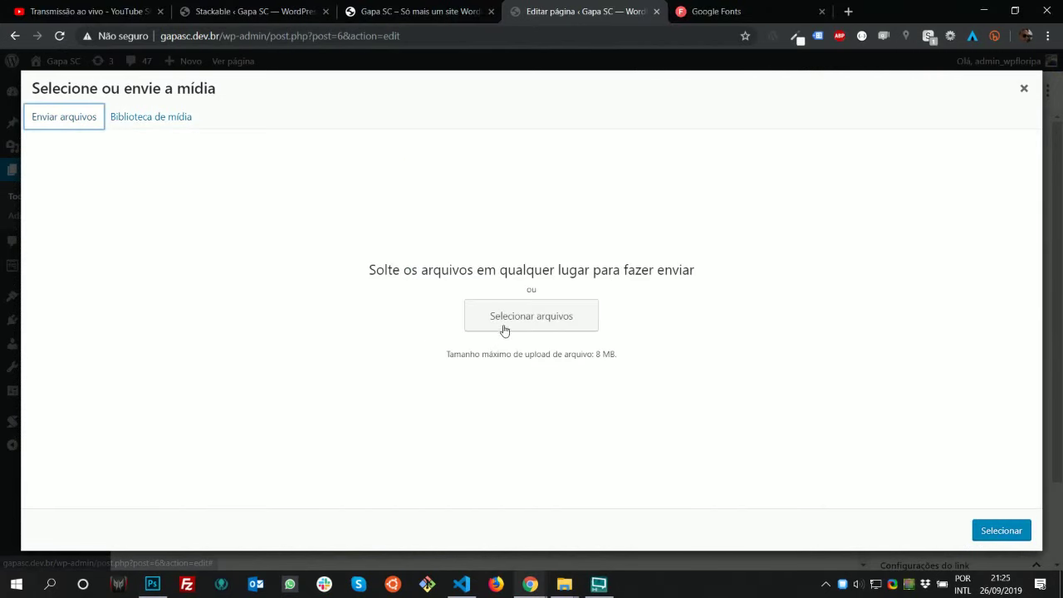
{"action": "left_click", "coordinate": [503, 332]}
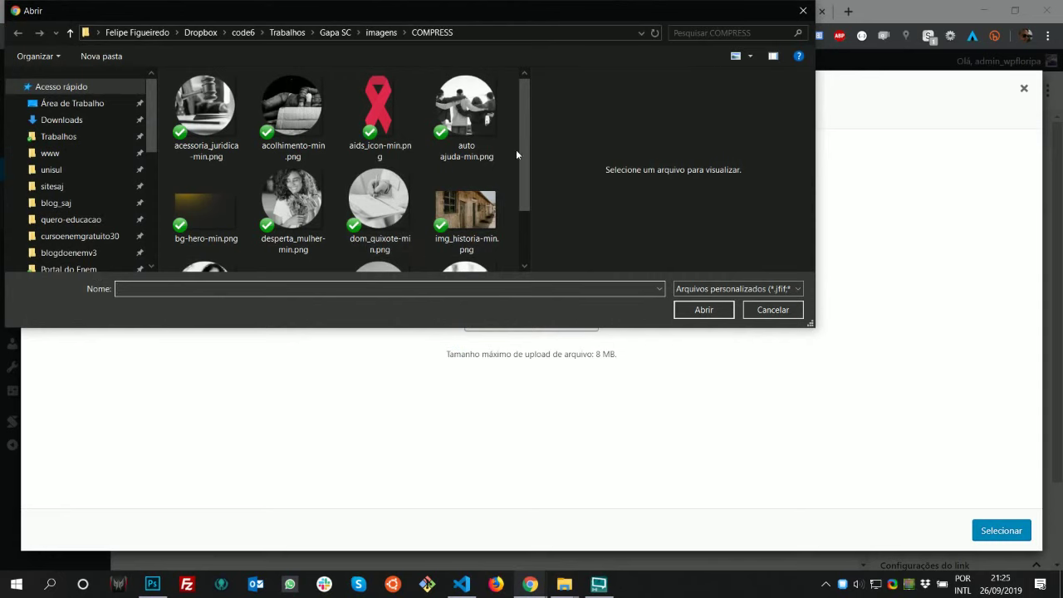
{"action": "left_click_drag", "start_coordinate": [526, 146], "coordinate": [529, 218]}
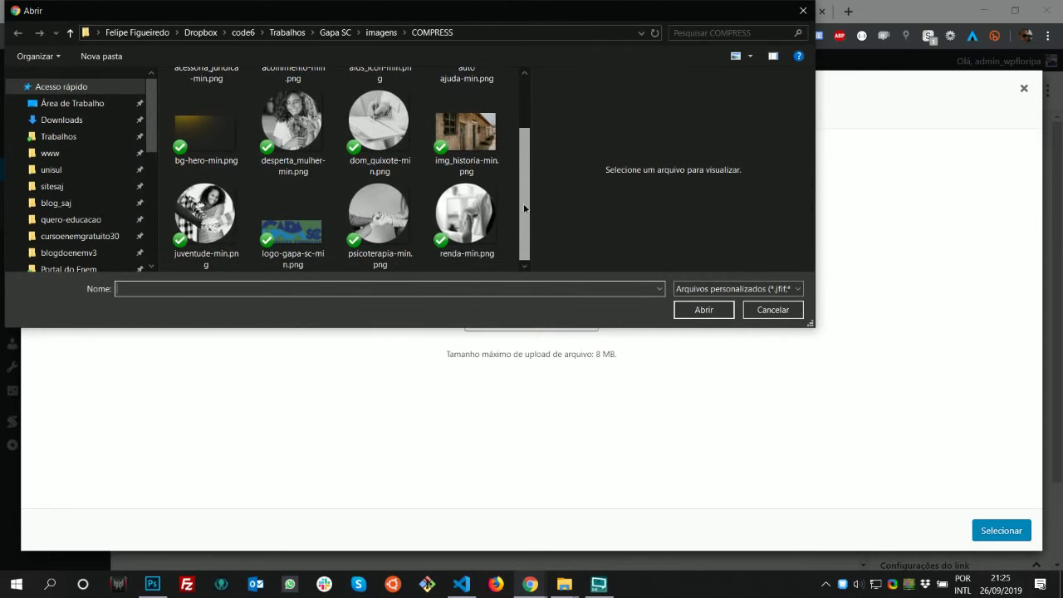
{"action": "double_click", "coordinate": [385, 224]}
{"action": "left_click", "coordinate": [1002, 530]}
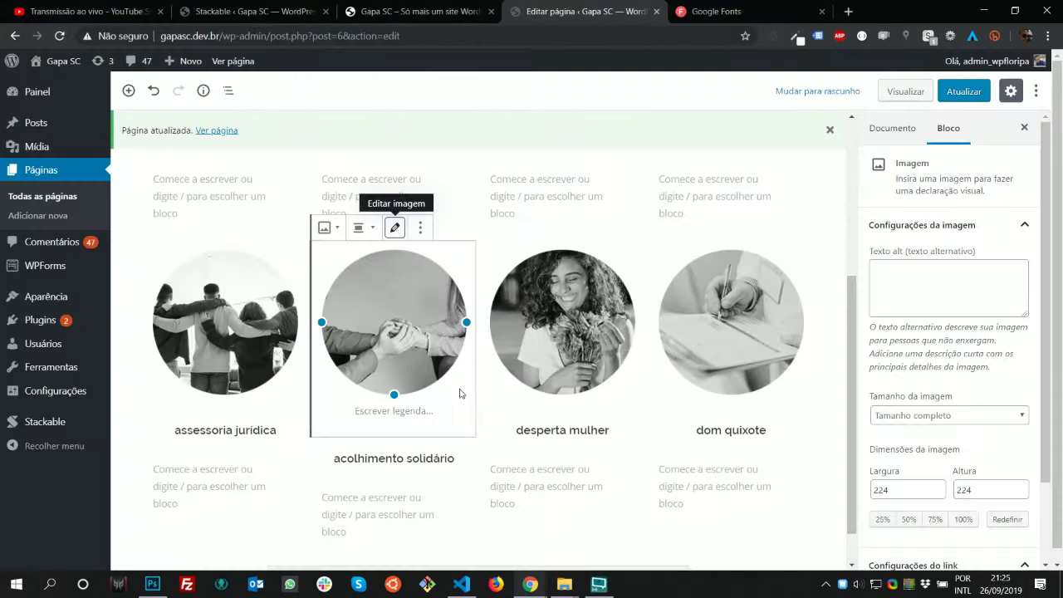
Replace the third image of the duplicated row with an upload of "renda-min.png" from the COMPRESS folder
{"action": "left_click", "coordinate": [553, 320]}
{"action": "left_click", "coordinate": [565, 228]}
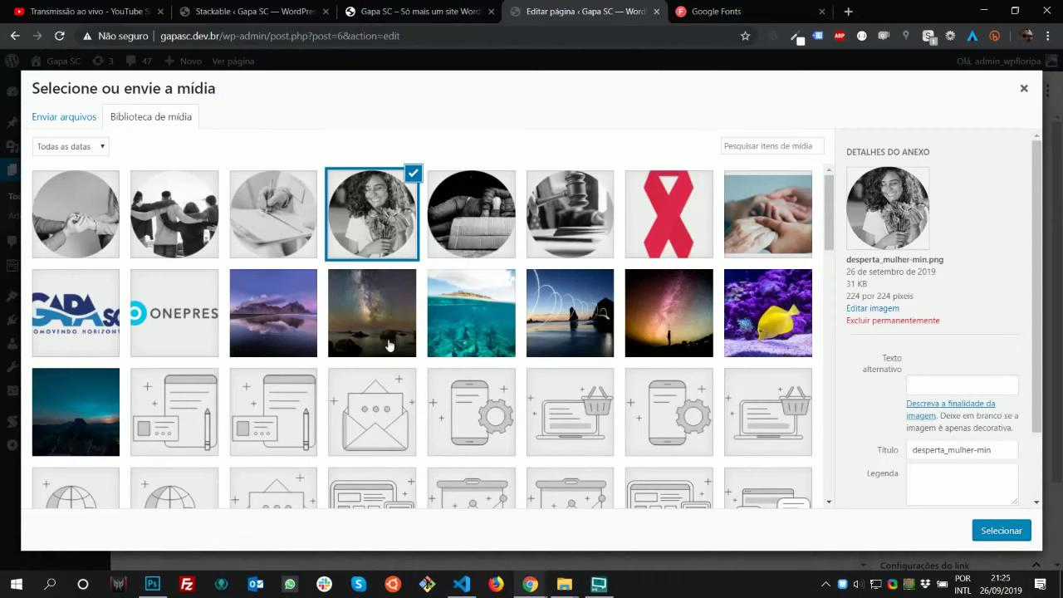
{"action": "left_click", "coordinate": [70, 121]}
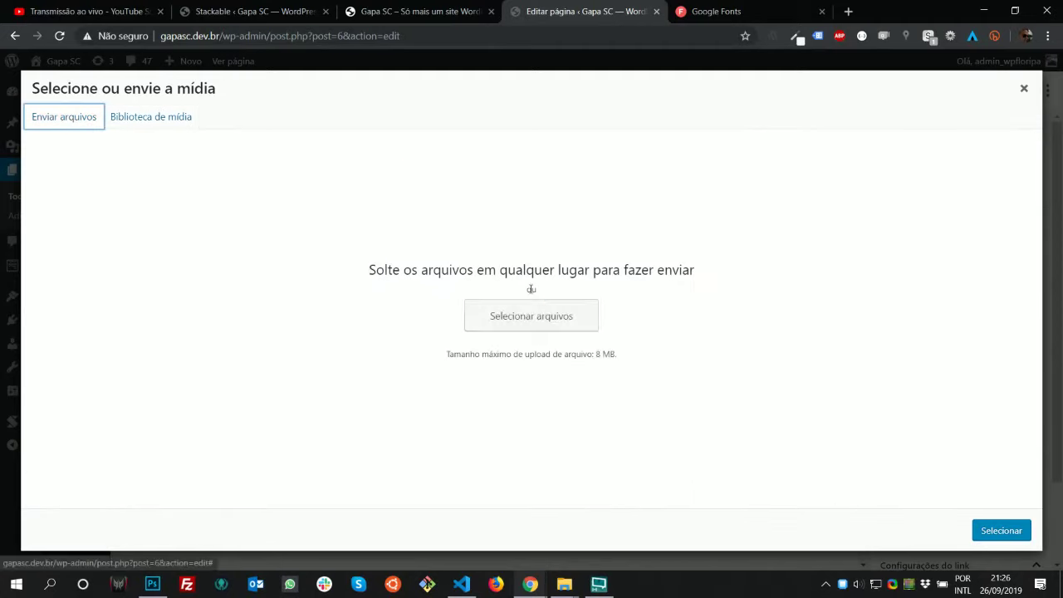
{"action": "left_click", "coordinate": [532, 316]}
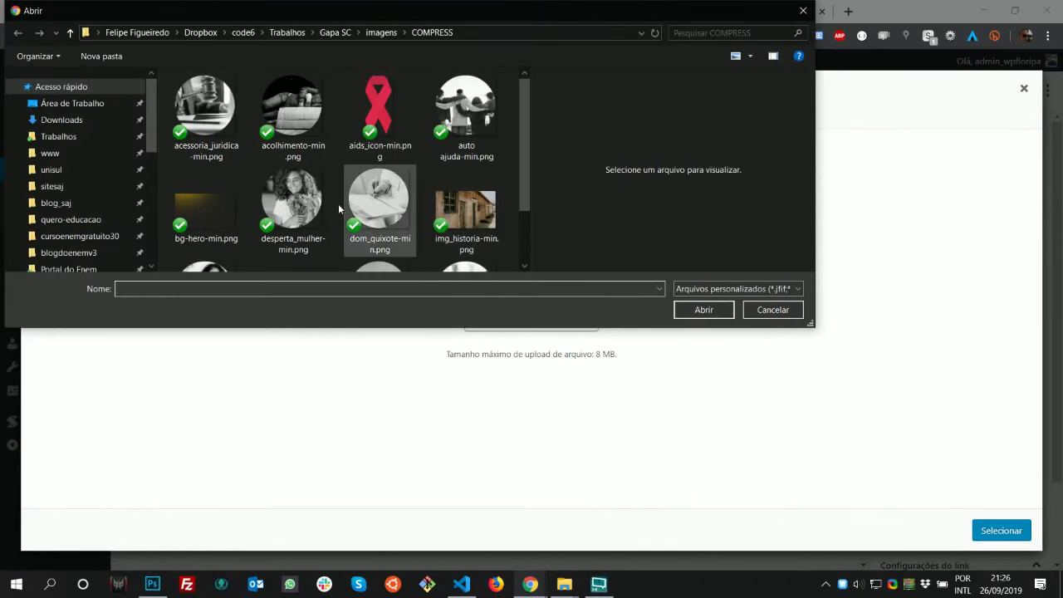
{"action": "scroll", "coordinate": [283, 200], "scroll_direction": "down", "scroll_amount": 1}
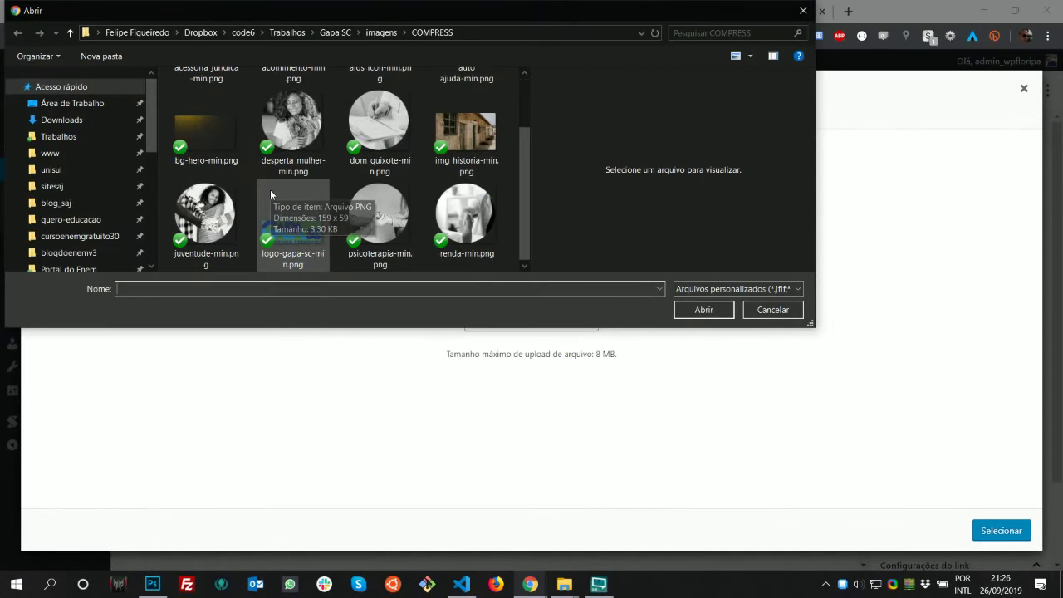
{"action": "double_click", "coordinate": [483, 231]}
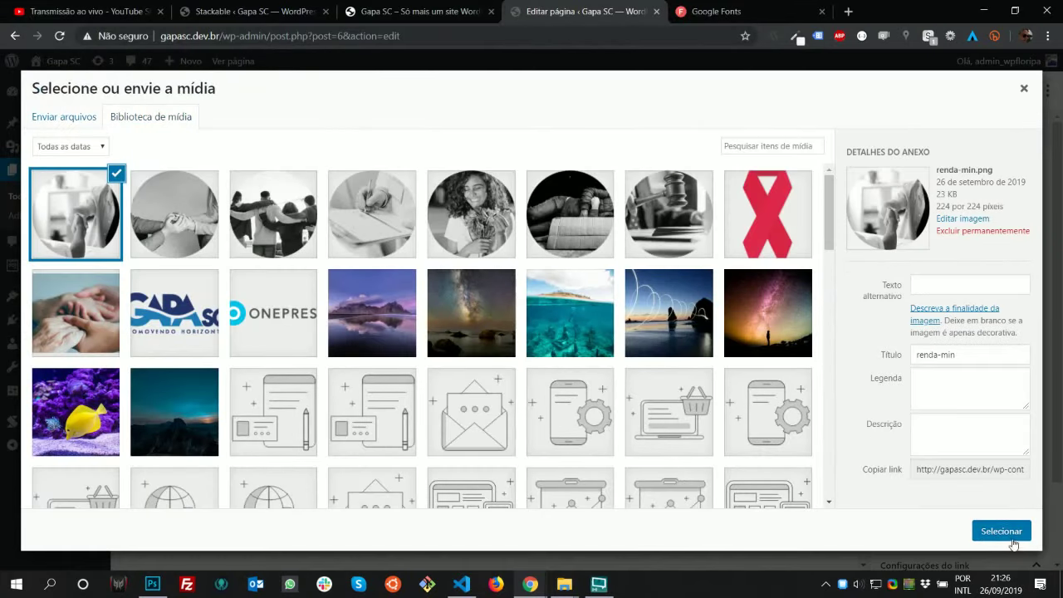
{"action": "left_click", "coordinate": [997, 530]}
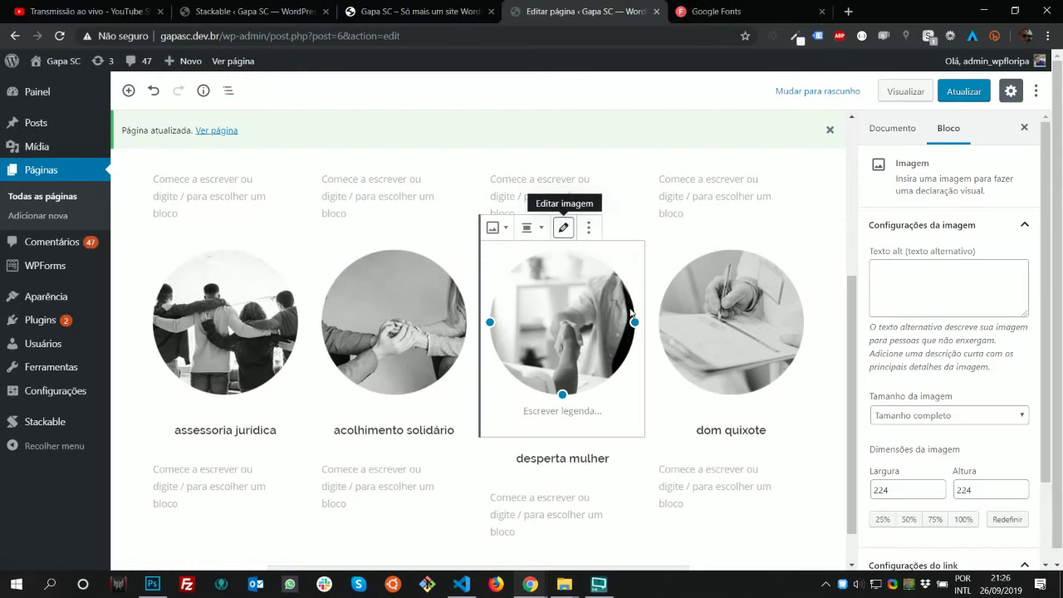
Replace the fourth image of the duplicated row with an upload of "juventude-min.png" from the COMPRESS folder
{"action": "left_click", "coordinate": [787, 367]}
{"action": "left_click", "coordinate": [731, 227]}
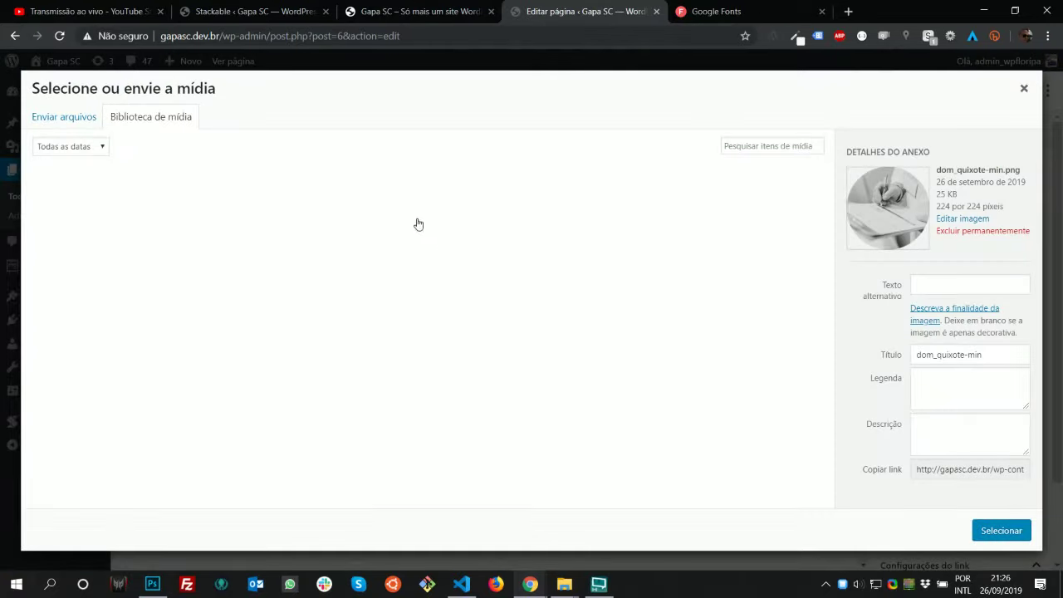
{"action": "left_click", "coordinate": [69, 117]}
{"action": "left_click", "coordinate": [494, 308]}
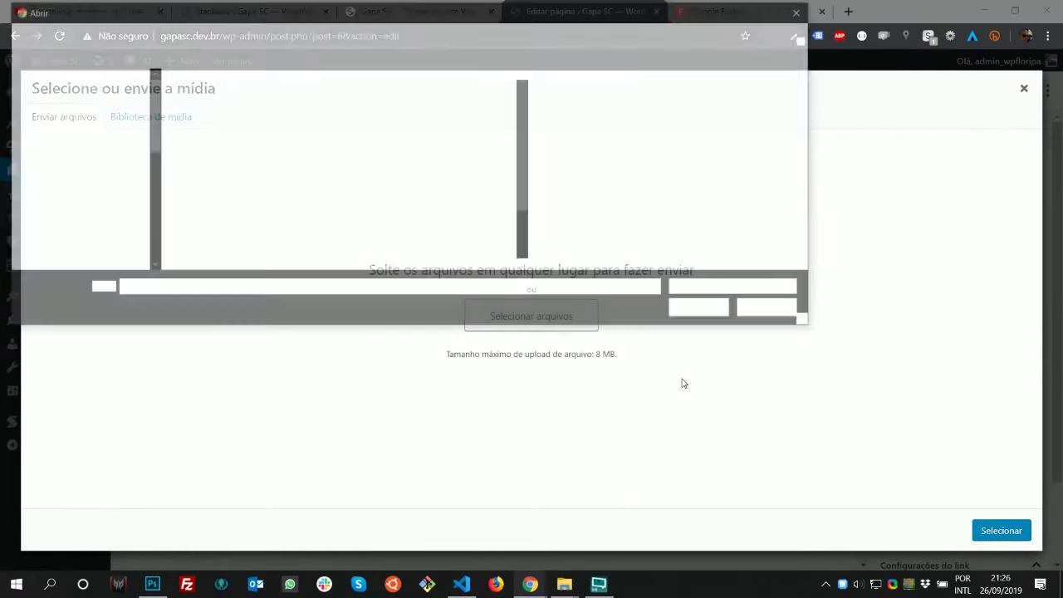
{"action": "left_click_drag", "start_coordinate": [522, 129], "coordinate": [522, 179]}
{"action": "double_click", "coordinate": [208, 233]}
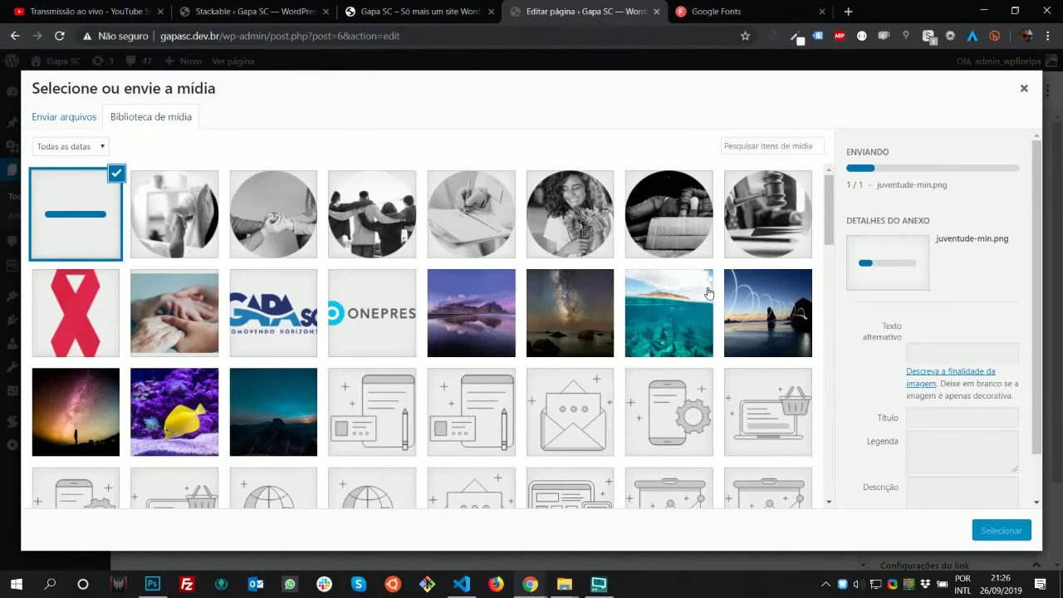
{"action": "left_click", "coordinate": [999, 532]}
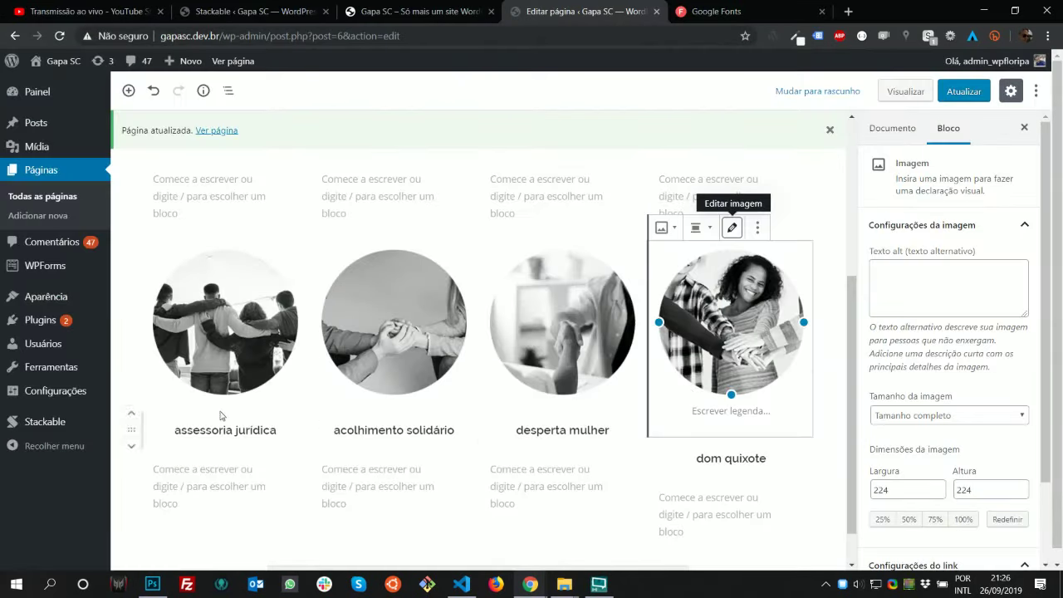
Copy the label "grupo de auto ajuda" from the Photoshop layout and replace the second row's first heading with it in the page editor
{"action": "key", "text": "alt+Tab"}
{"action": "left_click", "coordinate": [172, 471]}
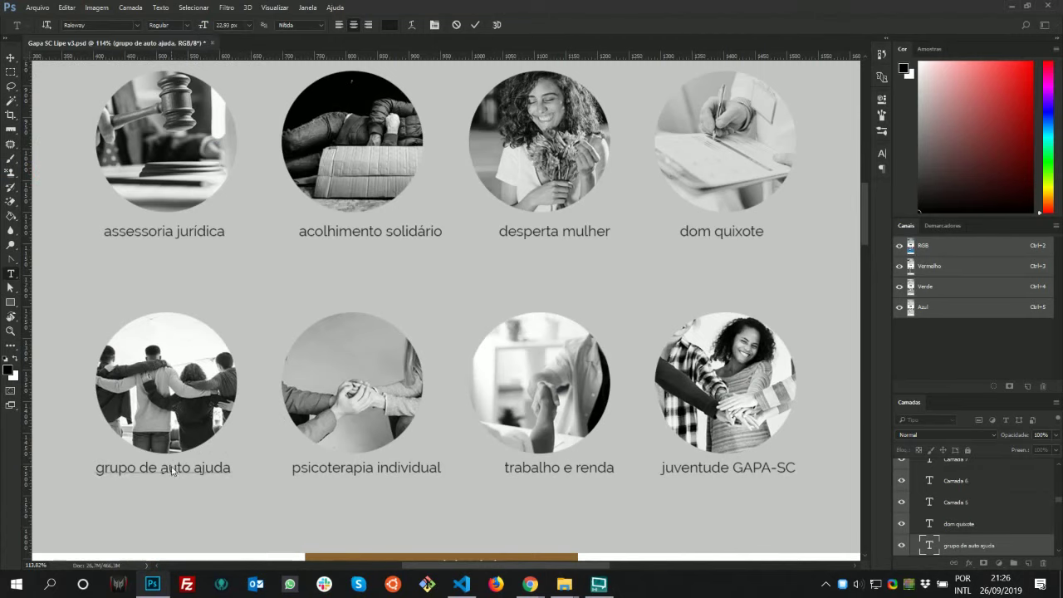
{"action": "left_click", "coordinate": [171, 468]}
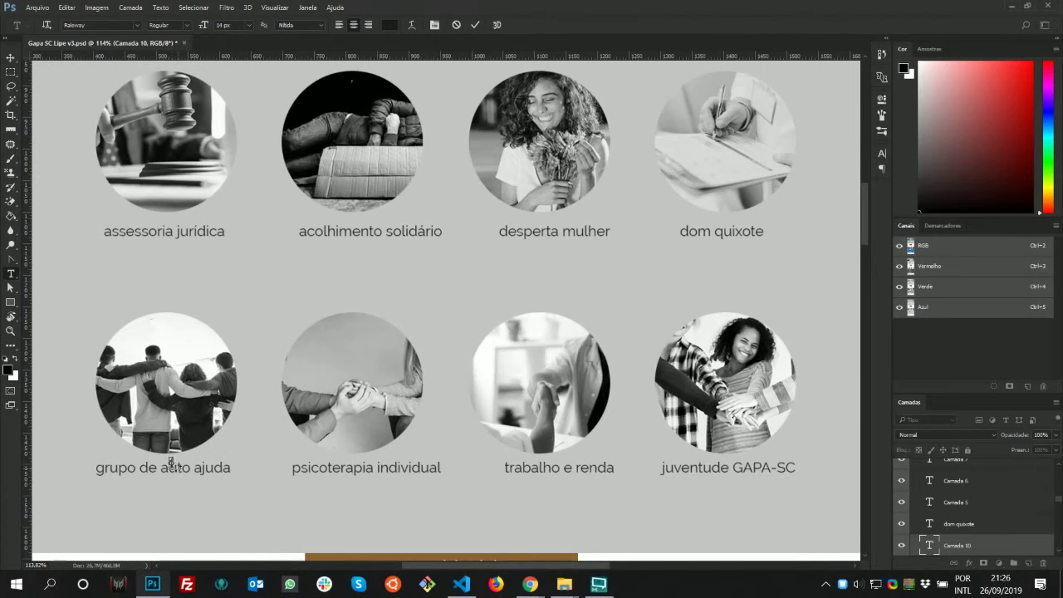
{"action": "key", "text": "Escape"}
{"action": "left_click", "coordinate": [114, 466]}
{"action": "key", "text": "ctrl+a"}
{"action": "key", "text": "ctrl+c"}
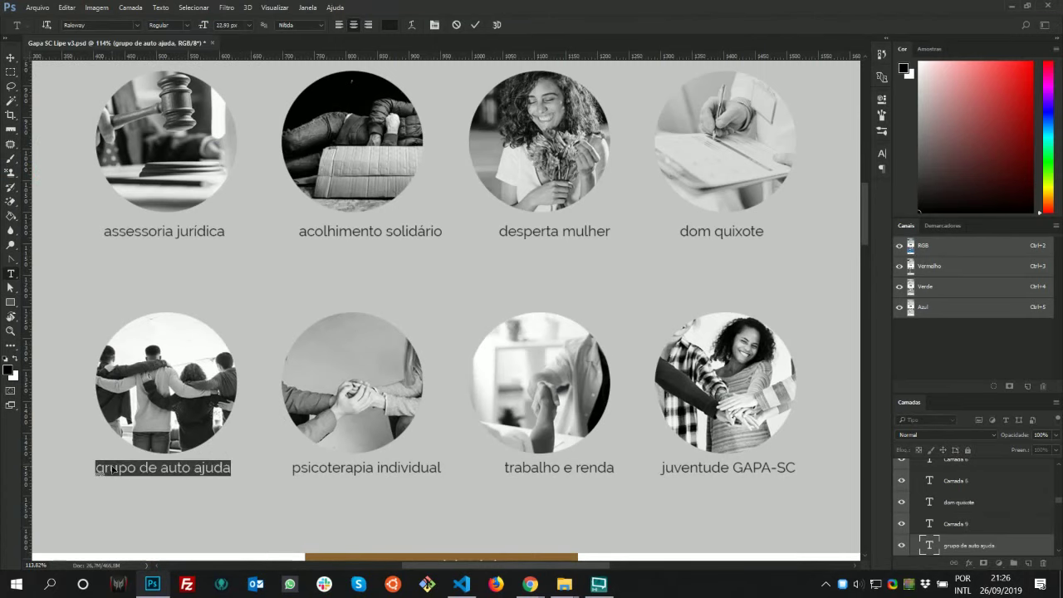
{"action": "key", "text": "alt+Tab"}
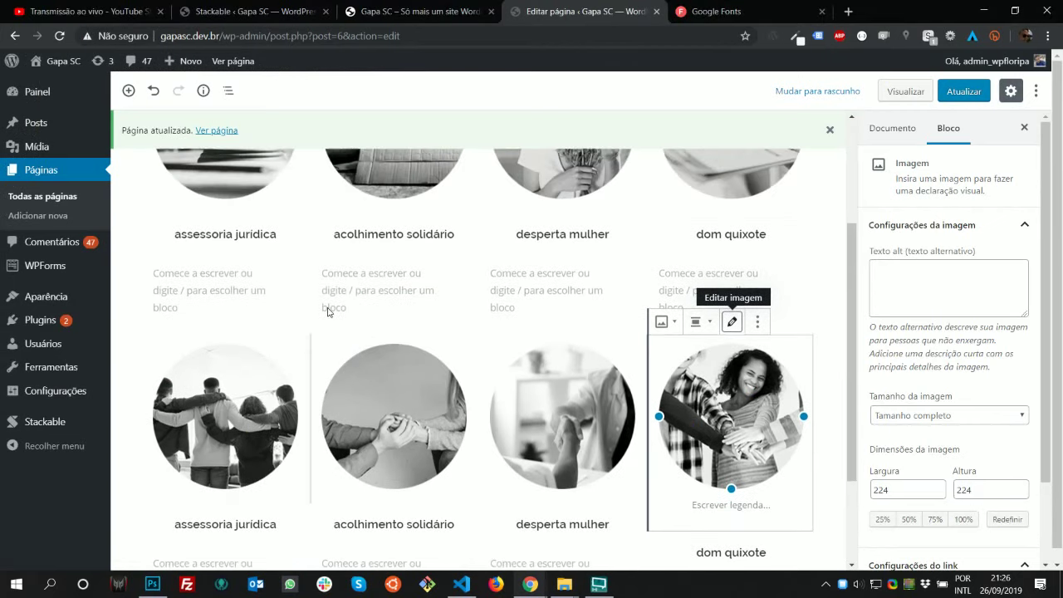
{"action": "double_click", "coordinate": [249, 431]}
{"action": "key", "text": "ctrl+a"}
{"action": "key", "text": "ctrl+v"}
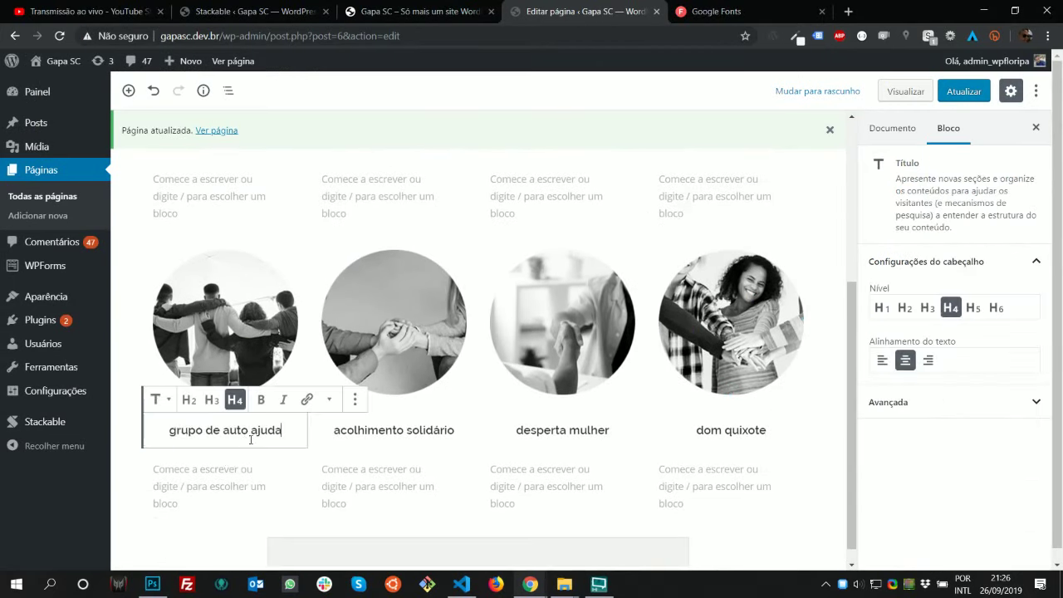
Copy "psicoterapia individual" from the Photoshop layout and replace the second row's second heading with it in the page editor
{"action": "key", "text": "alt+Tab"}
{"action": "left_click", "coordinate": [327, 470]}
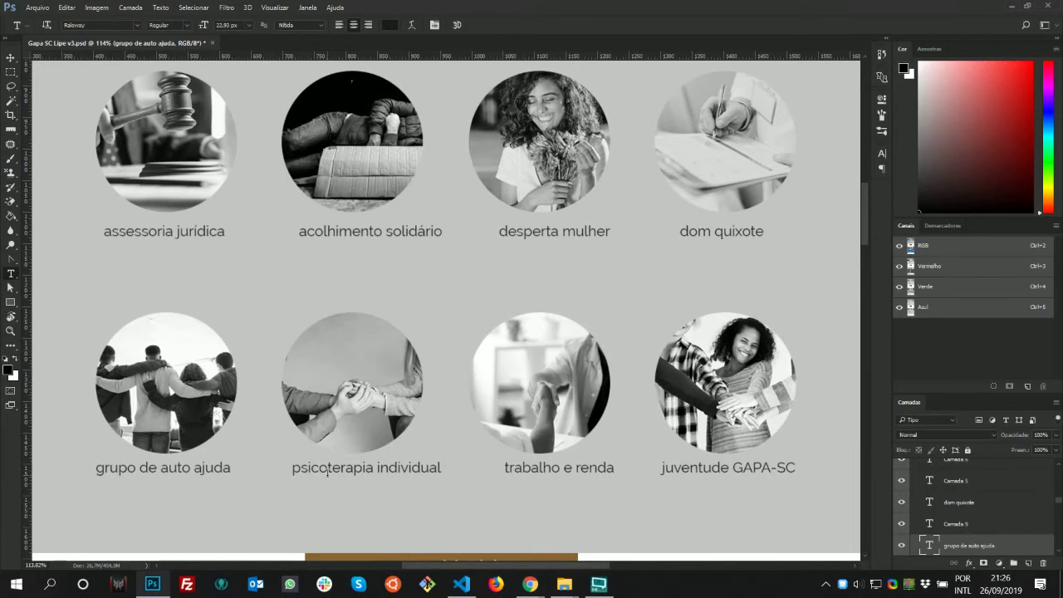
{"action": "key", "text": "ctrl+a"}
{"action": "key", "text": "ctrl+c"}
{"action": "key", "text": "alt+Tab"}
{"action": "left_click", "coordinate": [407, 432]}
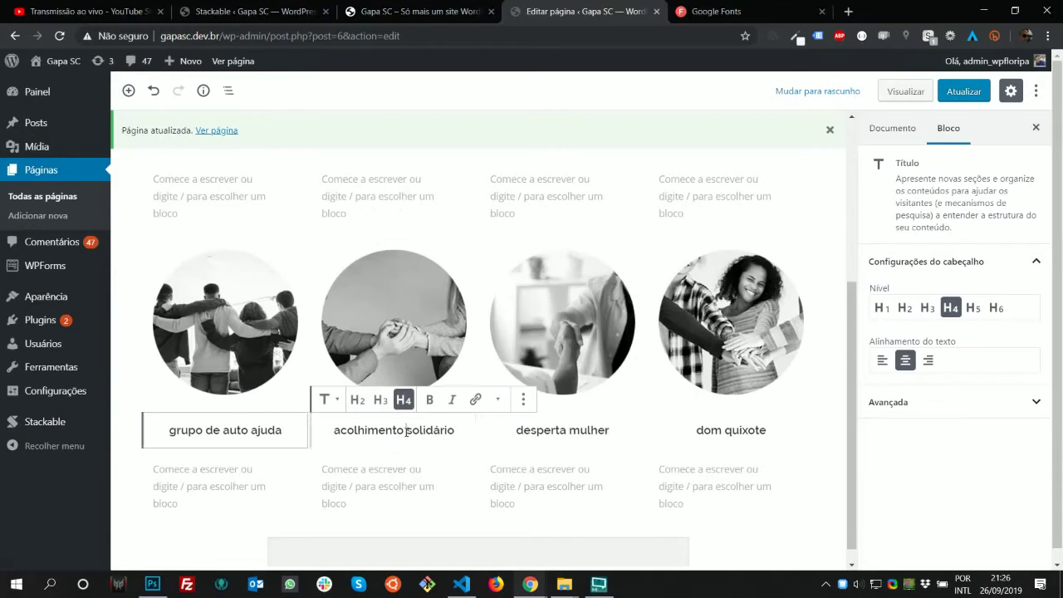
{"action": "key", "text": "ctrl+a"}
{"action": "key", "text": "ctrl+v"}
Copy "trabalho e renda" from the Photoshop layout and replace the second row's third heading with it in the page editor
{"action": "key", "text": "alt+Tab"}
{"action": "left_click", "coordinate": [532, 471]}
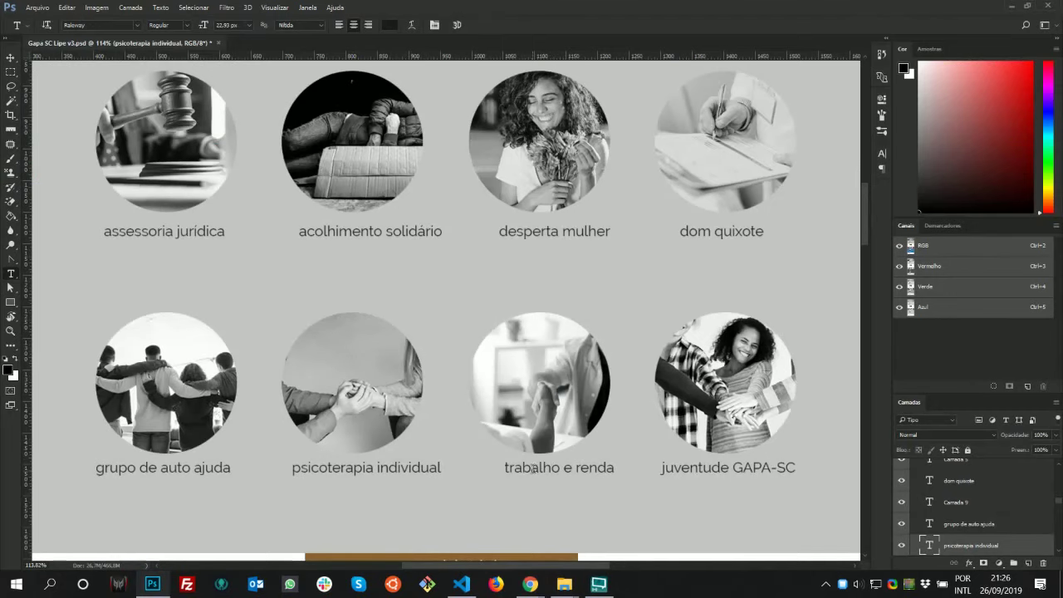
{"action": "key", "text": "ctrl+a"}
{"action": "key", "text": "ctrl+c"}
{"action": "key", "text": "alt+Tab"}
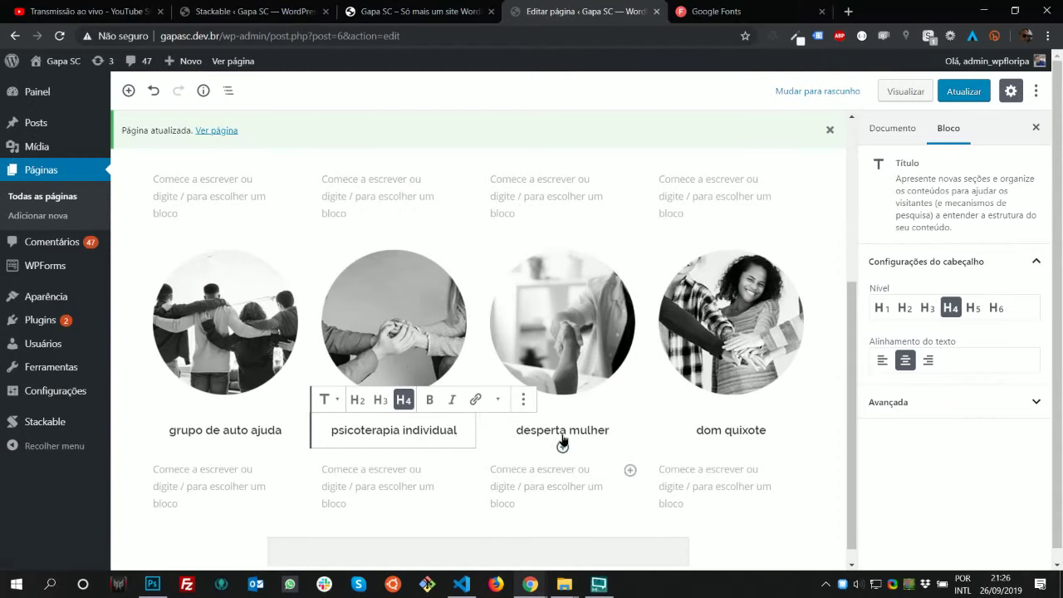
{"action": "left_click", "coordinate": [562, 438]}
{"action": "key", "text": "ctrl+a"}
{"action": "key", "text": "ctrl+v"}
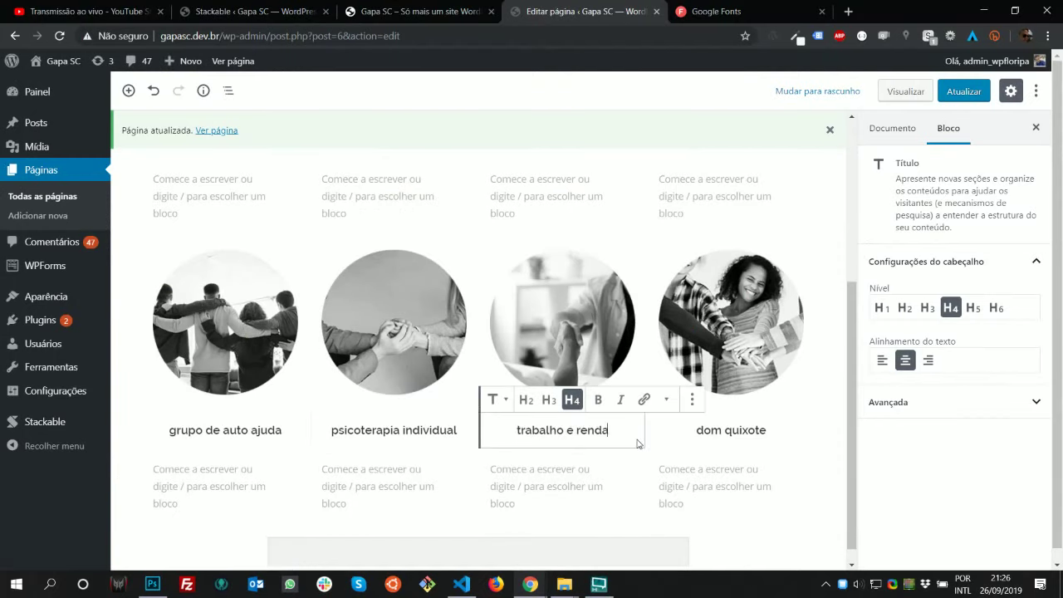
Copy the label "juventude GAPA-SC" from the Photoshop layout and paste it into the second row's fourth heading in the page editor
{"action": "left_click", "coordinate": [644, 440]}
{"action": "key", "text": "alt+Tab"}
{"action": "left_click", "coordinate": [688, 471]}
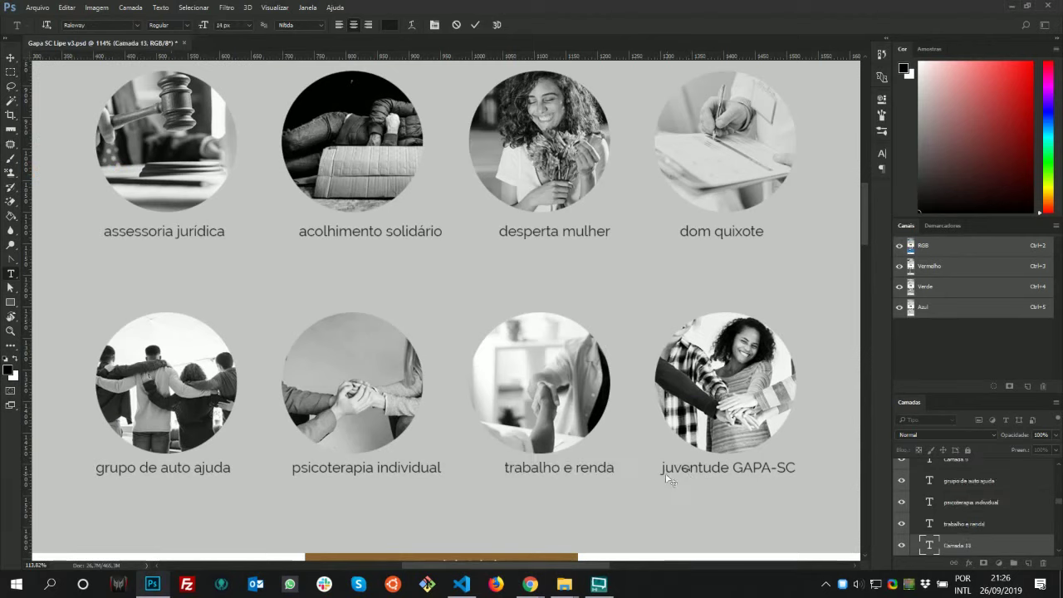
{"action": "key", "text": "ctrl+a"}
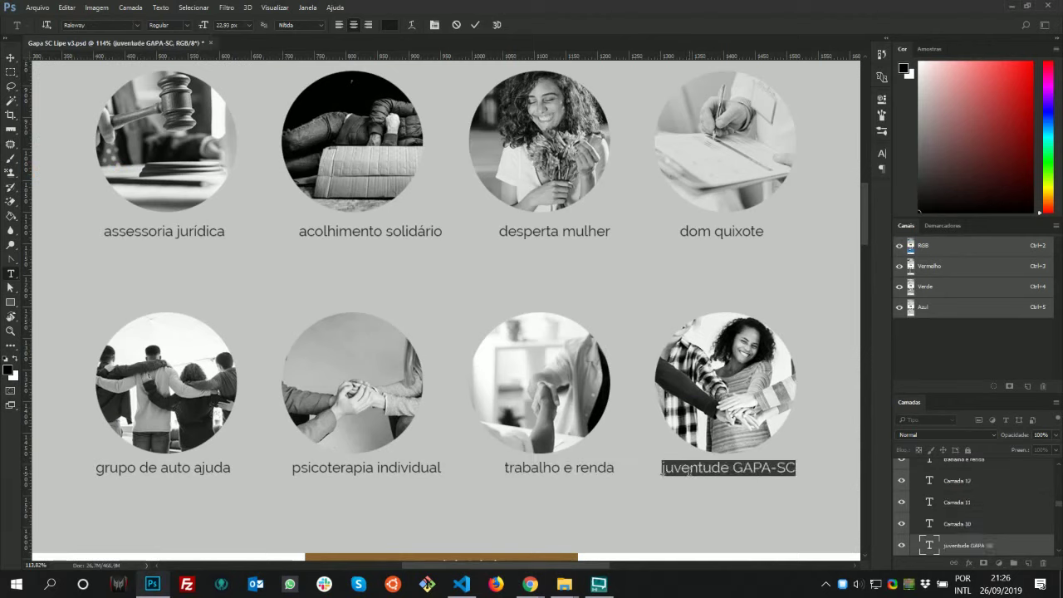
{"action": "key", "text": "alt+Tab"}
{"action": "left_click", "coordinate": [706, 434]}
{"action": "key", "text": "ctrl+a"}
{"action": "key", "text": "ctrl+a"}
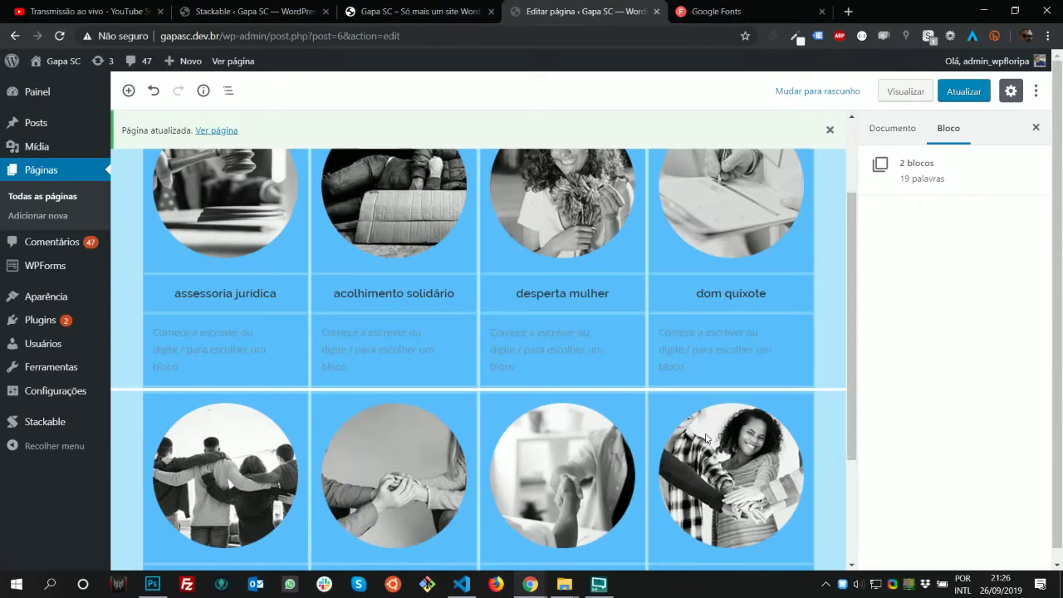
{"action": "left_click", "coordinate": [718, 419]}
{"action": "scroll", "coordinate": [731, 432], "scroll_direction": "down", "scroll_amount": 2}
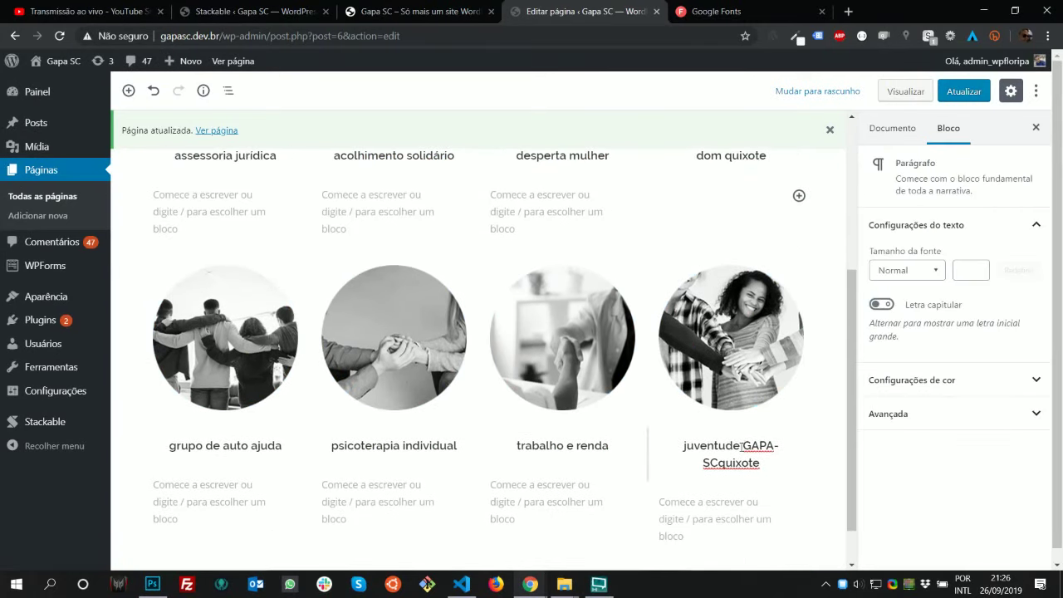
{"action": "left_click", "coordinate": [741, 446]}
{"action": "key", "text": "ctrl+a"}
{"action": "key", "text": "ctrl+a"}
{"action": "left_click", "coordinate": [731, 466]}
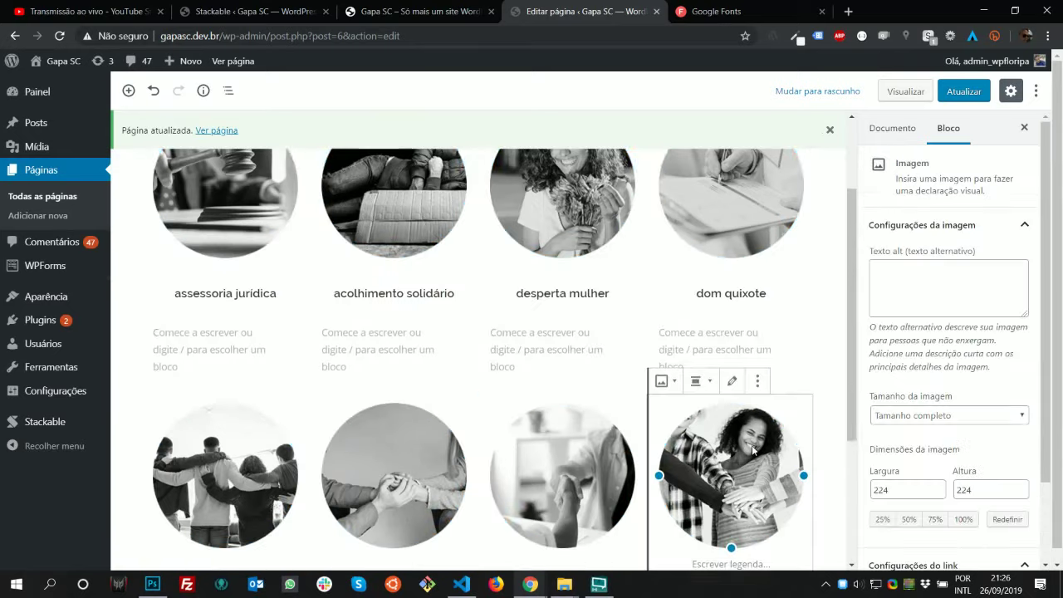
Replace the entire text of the heading under the second row's fourth image with the copied "juventude GAPA-SC"
{"action": "scroll", "coordinate": [731, 448], "scroll_direction": "down", "scroll_amount": 3}
{"action": "double_click", "coordinate": [731, 402]}
{"action": "key", "text": "ctrl+a"}
{"action": "type", "text": "vz"}
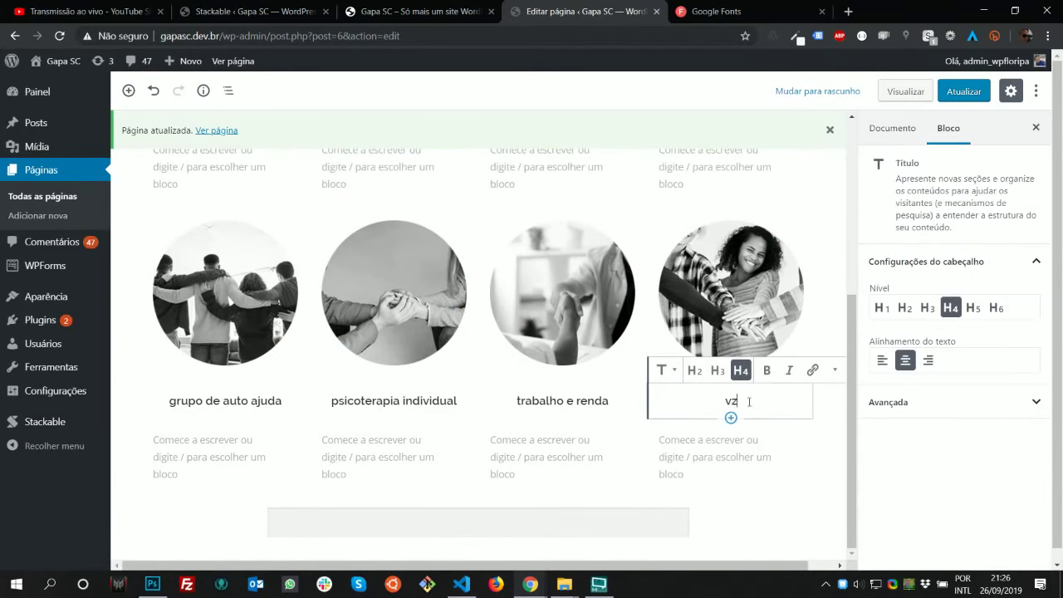
{"action": "key", "text": "ctrl+z"}
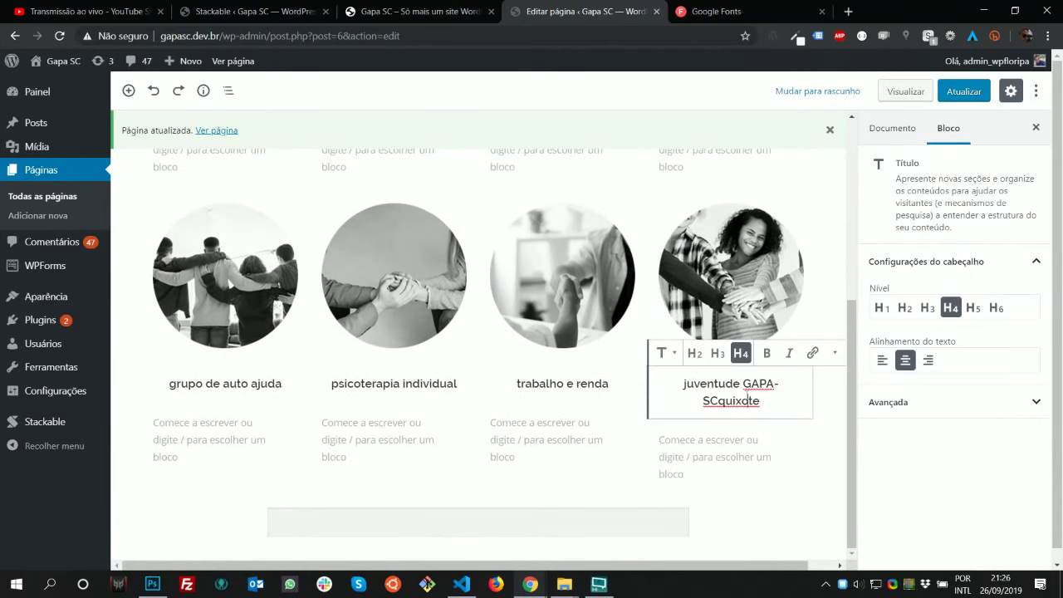
{"action": "key", "text": "ctrl+a"}
{"action": "key", "text": "ctrl+v"}
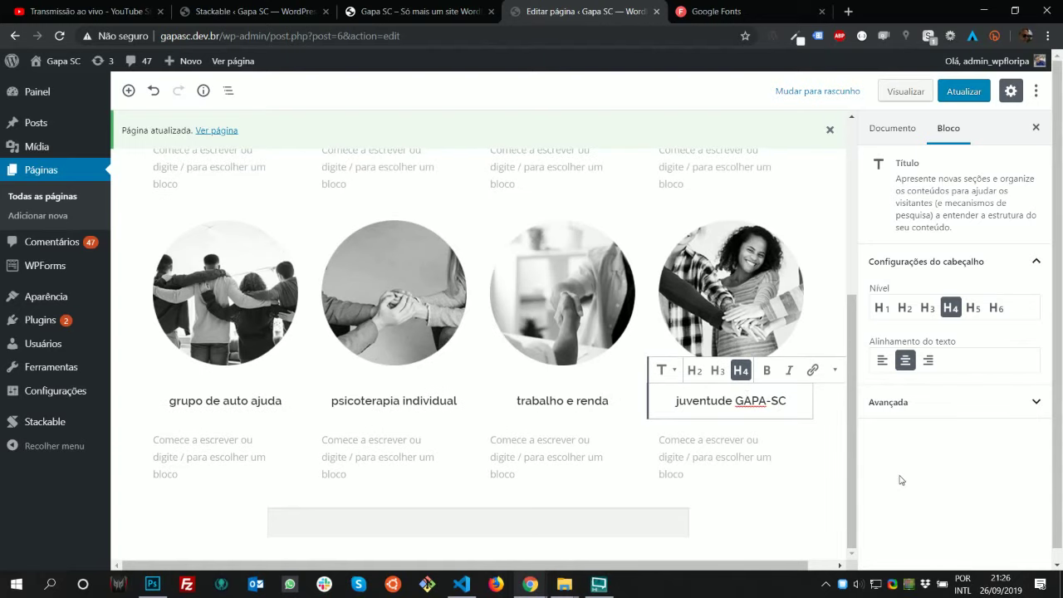
Update the page and reload the site's home page to check both image rows under "O que fazemos"
{"action": "left_click", "coordinate": [964, 92]}
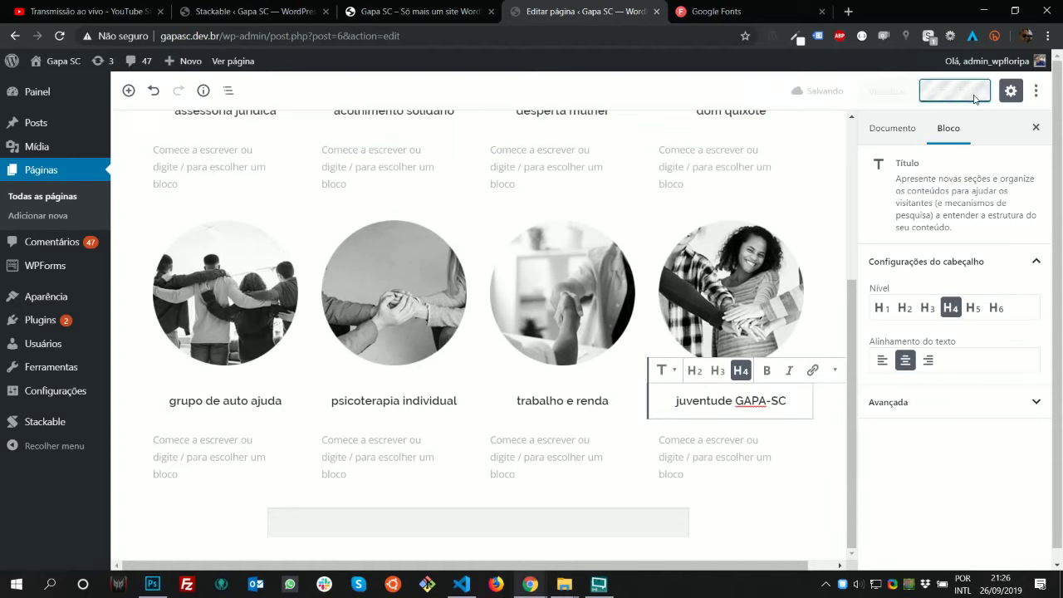
{"action": "left_click", "coordinate": [420, 11]}
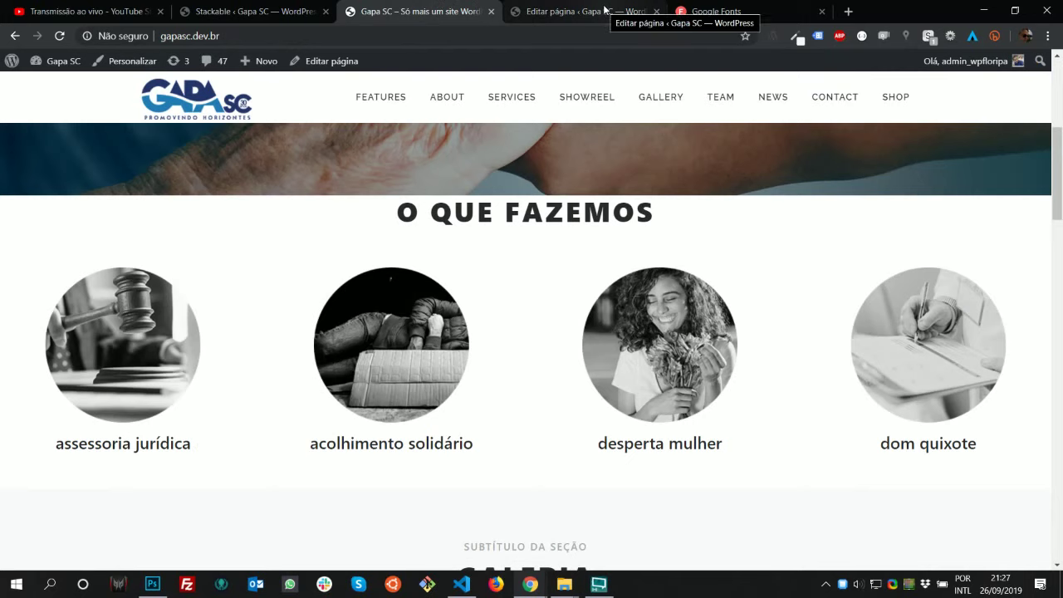
{"action": "key", "text": "F5"}
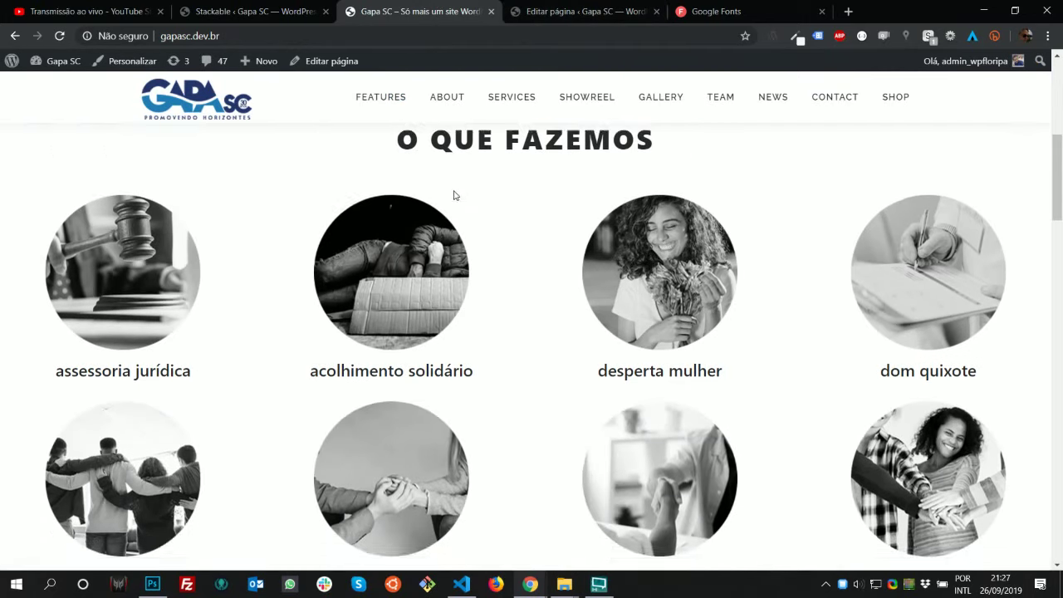
{"action": "scroll", "coordinate": [450, 203], "scroll_direction": "down", "scroll_amount": 4}
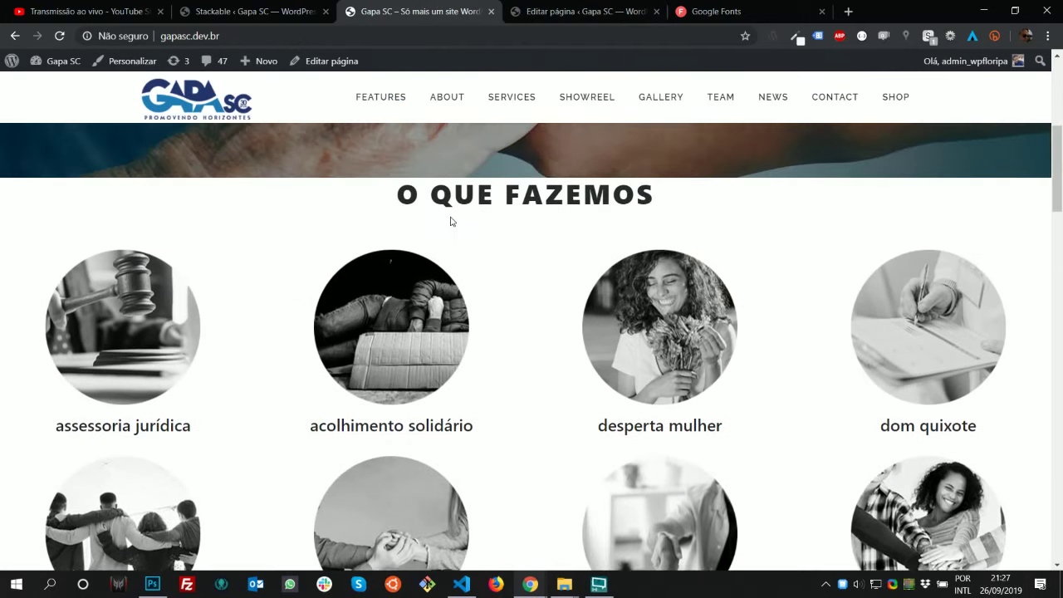
{"action": "scroll", "coordinate": [565, 282], "scroll_direction": "up", "scroll_amount": 4}
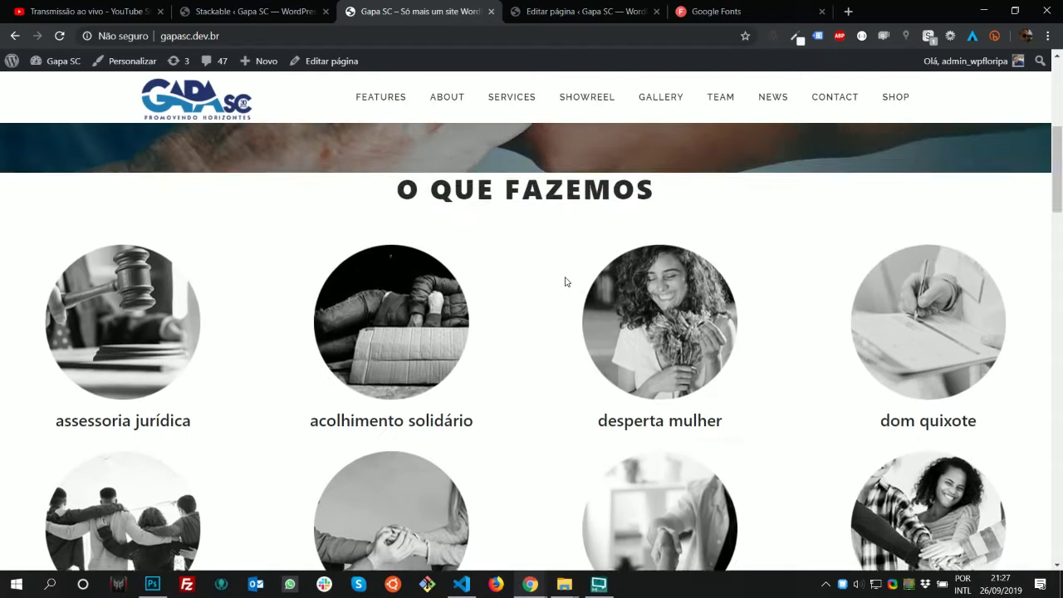
Compare the section with the Photoshop layout, then inspect the site's "o que fazemos" heading in Chrome and copy its selector .section-title-area .section-title
{"action": "key", "text": "alt+Tab"}
{"action": "scroll", "coordinate": [529, 347], "scroll_direction": "down", "scroll_amount": 1}
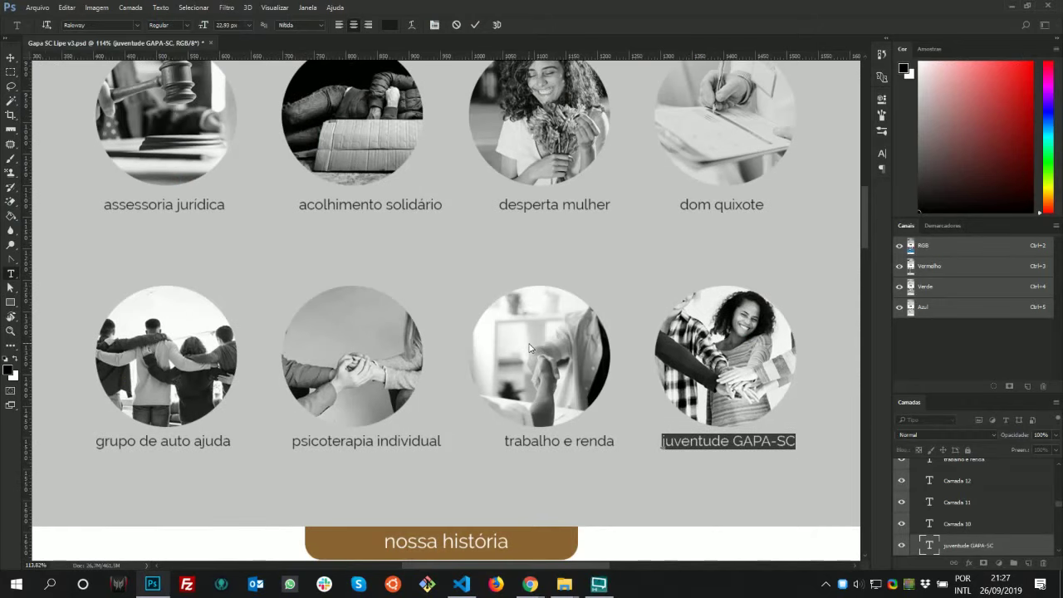
{"action": "scroll", "coordinate": [529, 348], "scroll_direction": "down", "scroll_amount": 2}
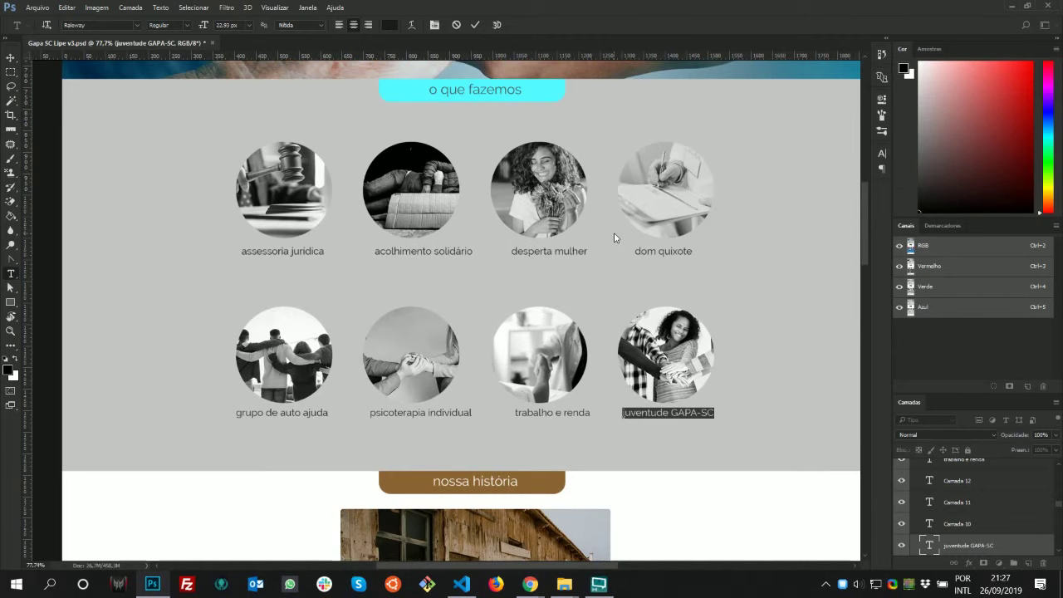
{"action": "scroll", "coordinate": [865, 253], "scroll_direction": "up", "scroll_amount": 6}
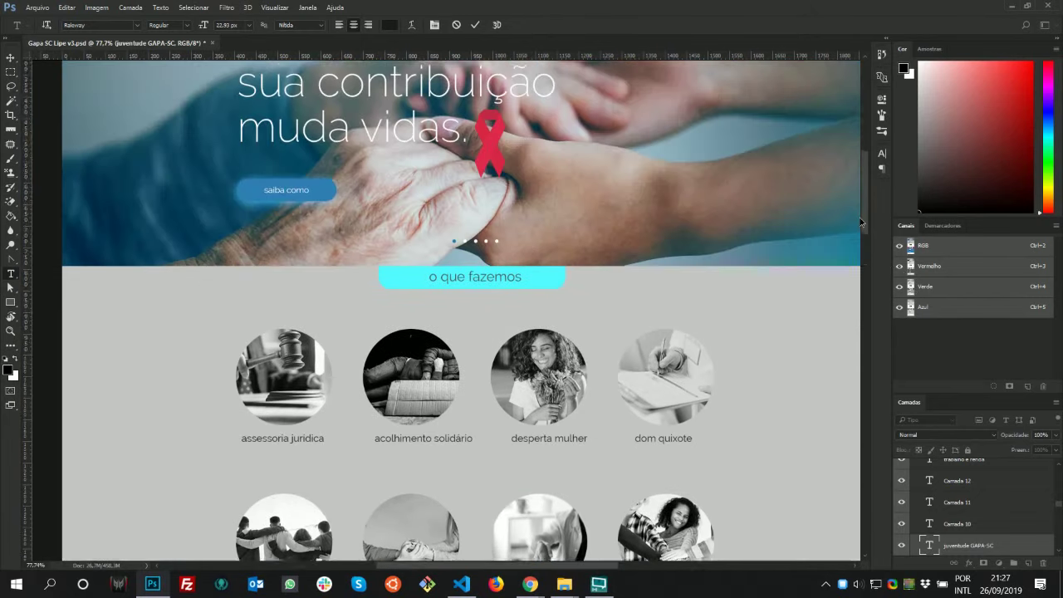
{"action": "scroll", "coordinate": [438, 234], "scroll_direction": "down", "scroll_amount": 5}
{"action": "scroll", "coordinate": [438, 234], "scroll_direction": "up", "scroll_amount": 1}
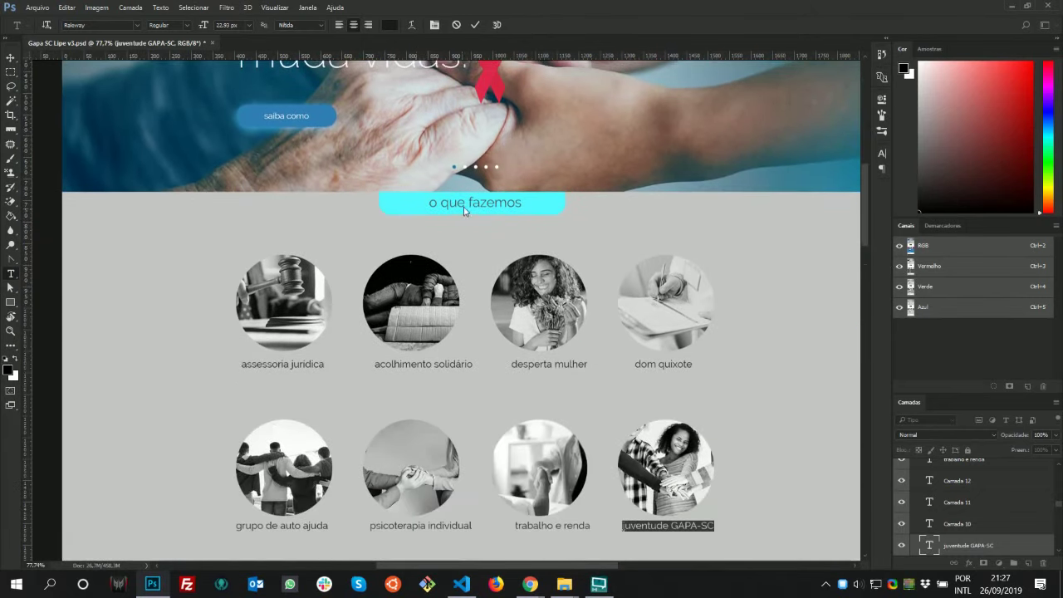
{"action": "key", "text": "alt+Tab"}
{"action": "right_click", "coordinate": [452, 398]}
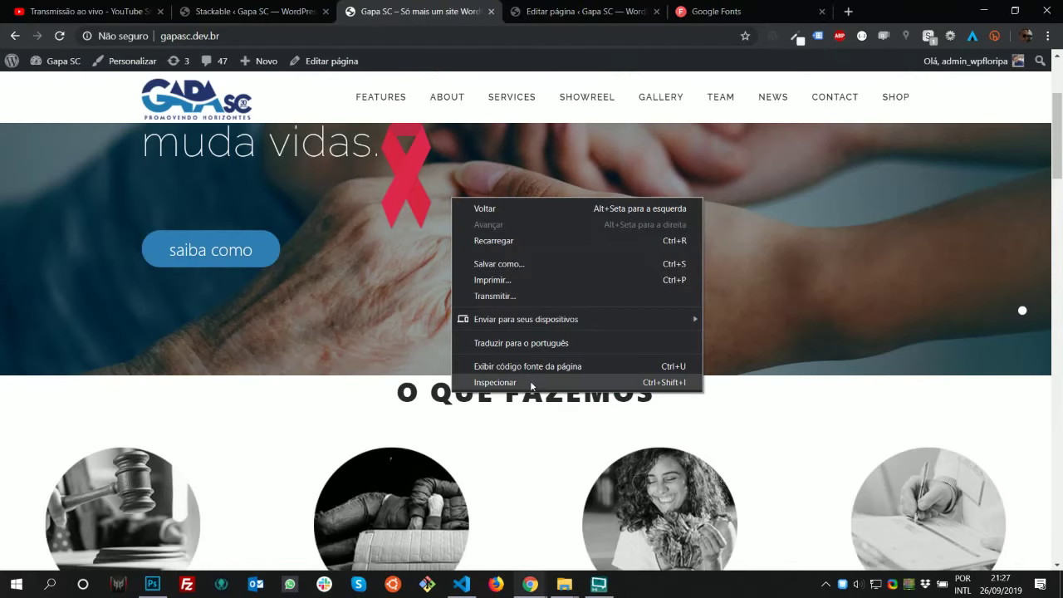
{"action": "left_click", "coordinate": [534, 386]}
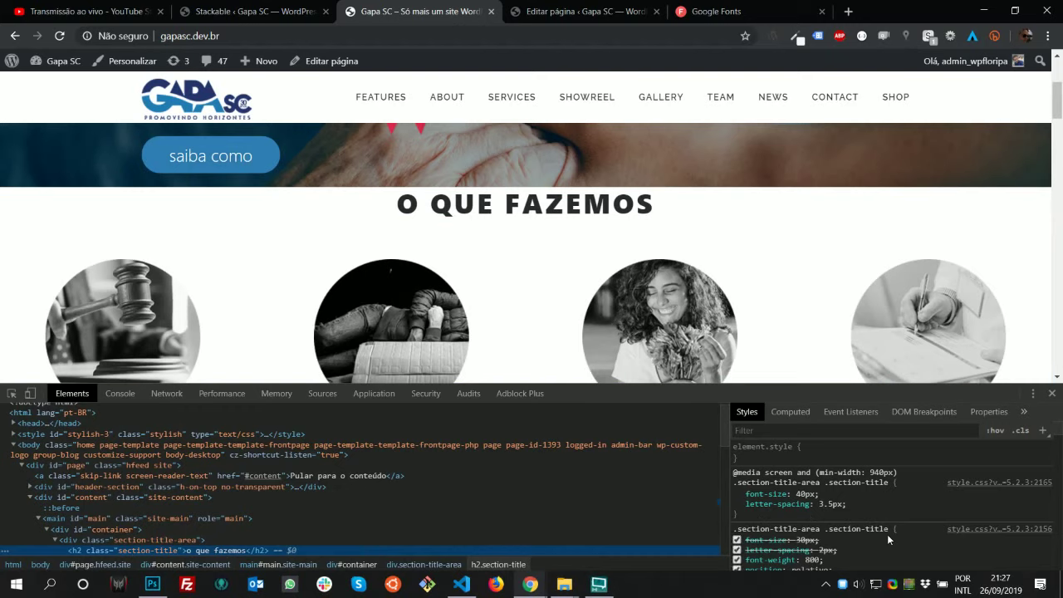
{"action": "scroll", "coordinate": [869, 532], "scroll_direction": "down", "scroll_amount": 1}
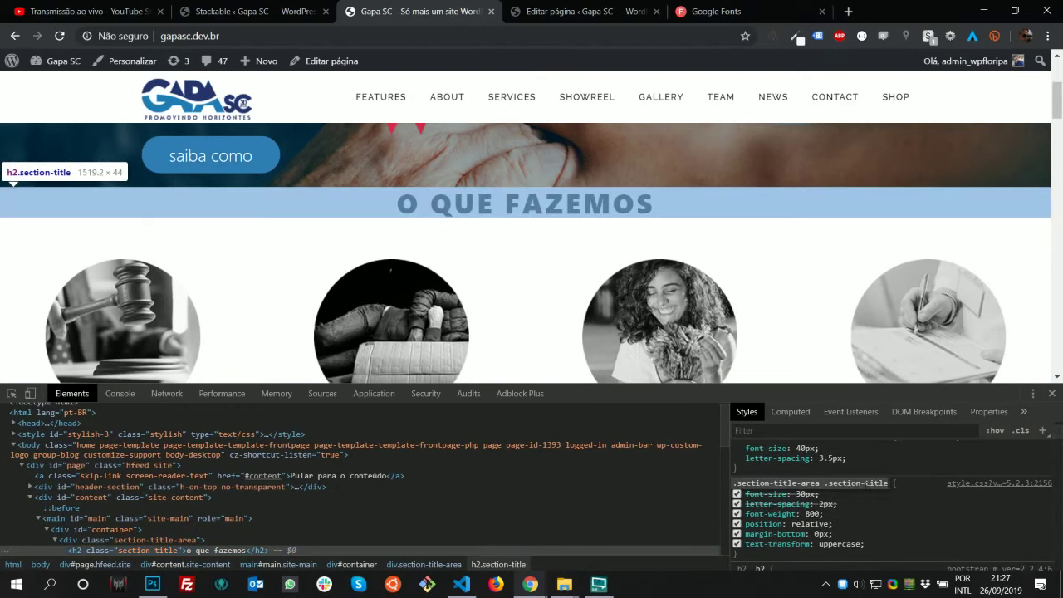
Switch to Visual Studio Code and add the comment /*SECTIONS HEADINGS*/ below the .btn-azul rule in style.css
{"action": "key", "text": "alt+Tab"}
{"action": "key", "text": "alt+Tab"}
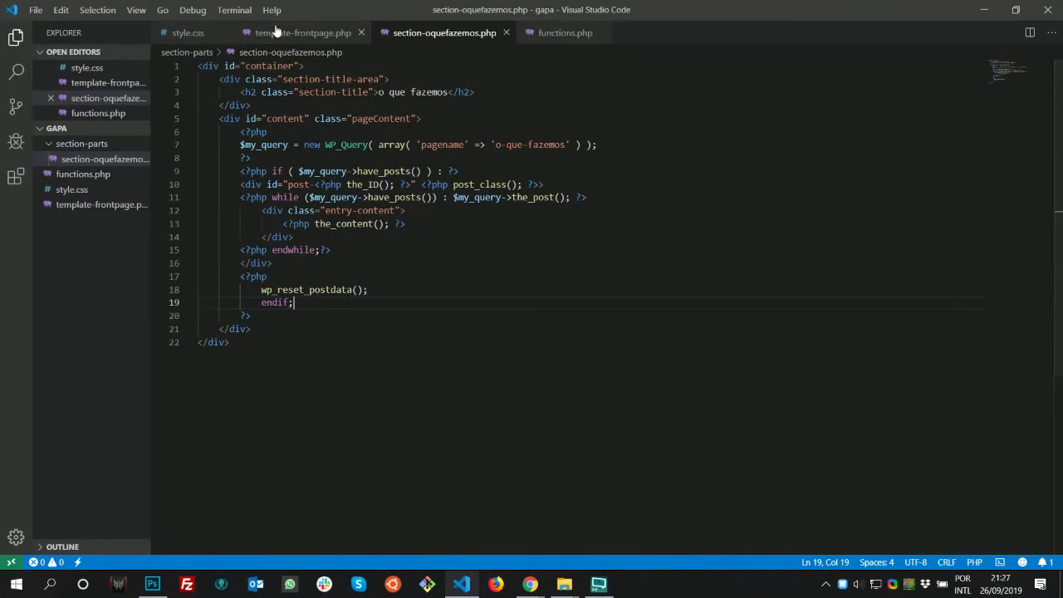
{"action": "left_click", "coordinate": [301, 32]}
{"action": "left_click", "coordinate": [188, 33]}
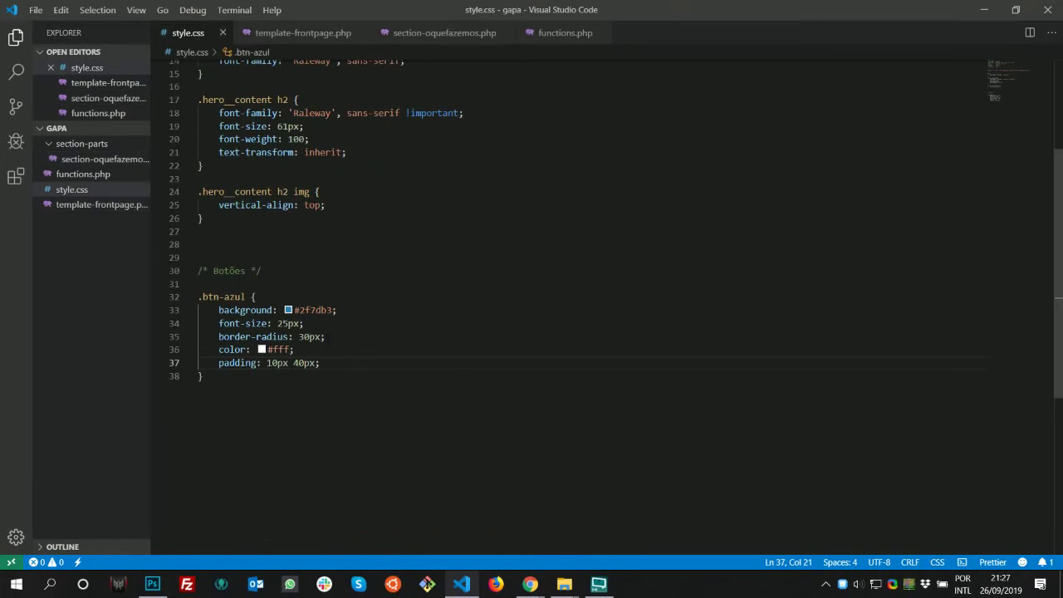
{"action": "key", "text": "Down"}
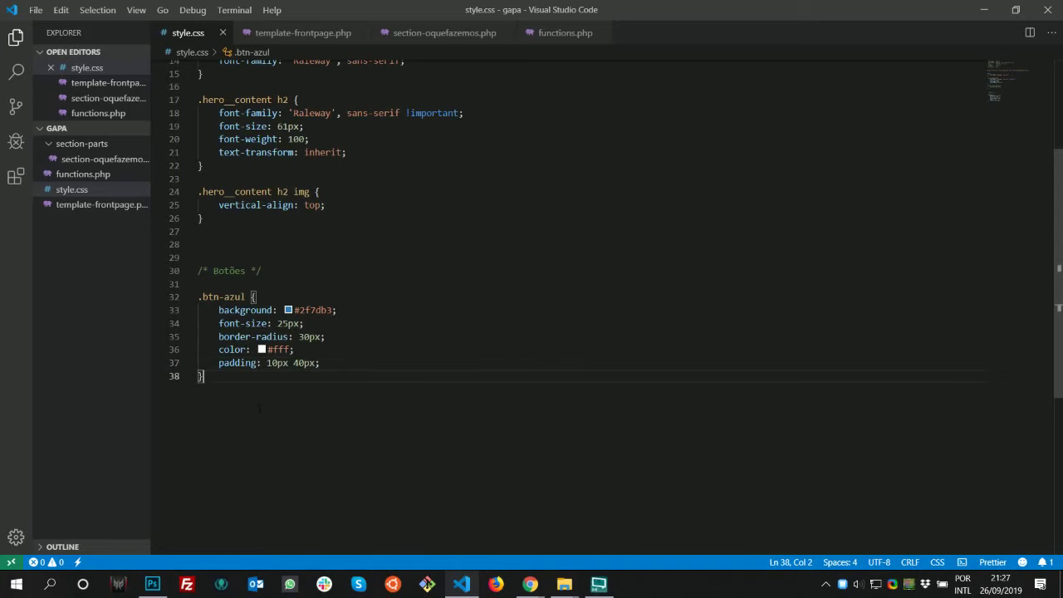
{"action": "key", "text": "Return"}
{"action": "key", "text": "Return"}
{"action": "key", "text": "Return"}
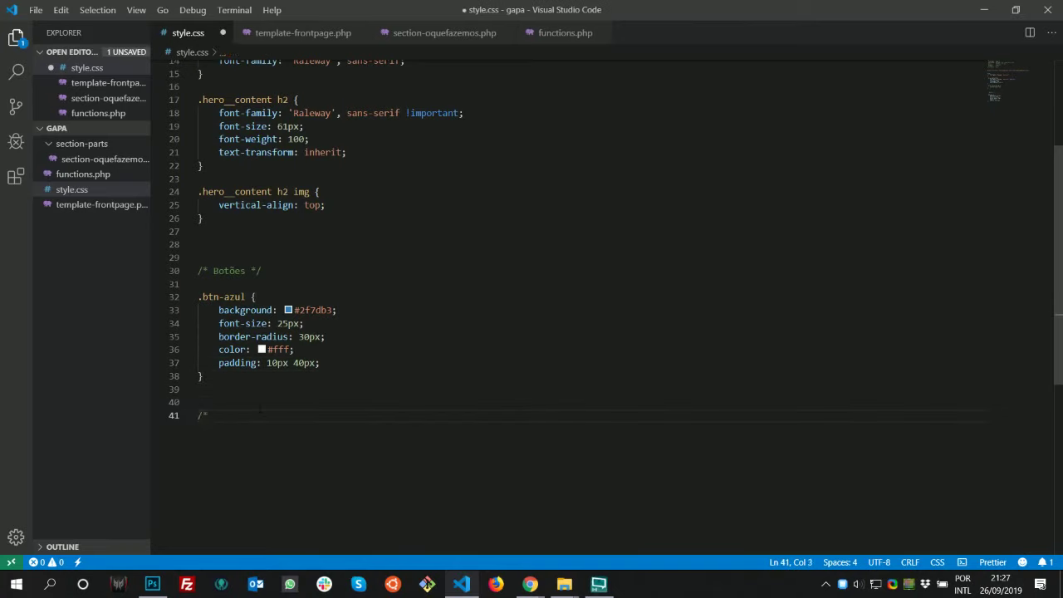
{"action": "type", "text": "/*SECTIONS HEADINGS"}
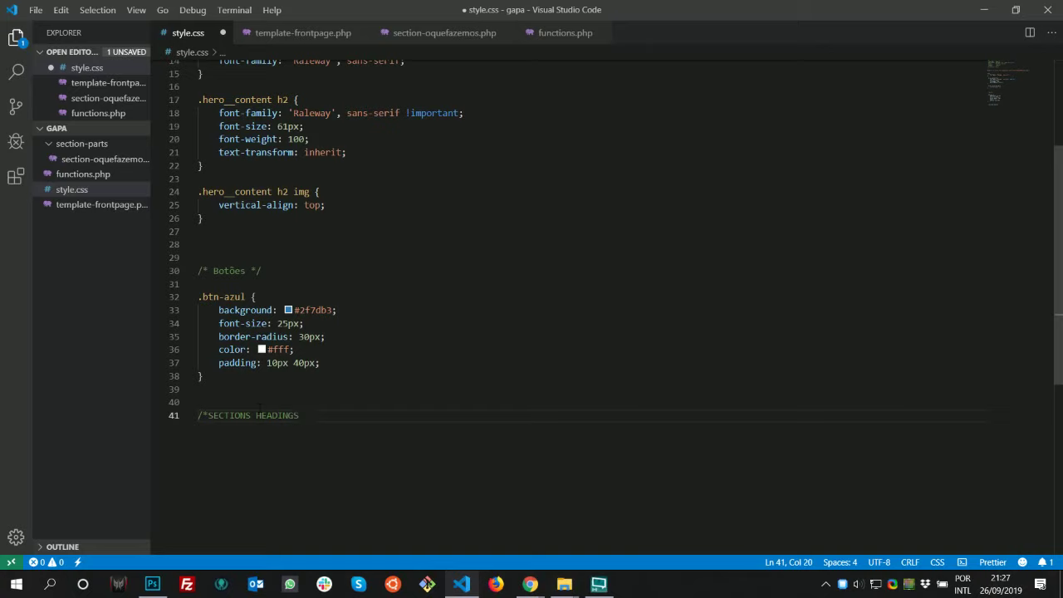
Add an empty CSS rule for .section-title-area .section-title below the SECTIONS HEADINGS comment
{"action": "key", "text": "Return"}
{"action": "key", "text": "Return"}
{"action": "type", "text": ".section-title-area .section-title {"}
{"action": "key", "text": "Return"}
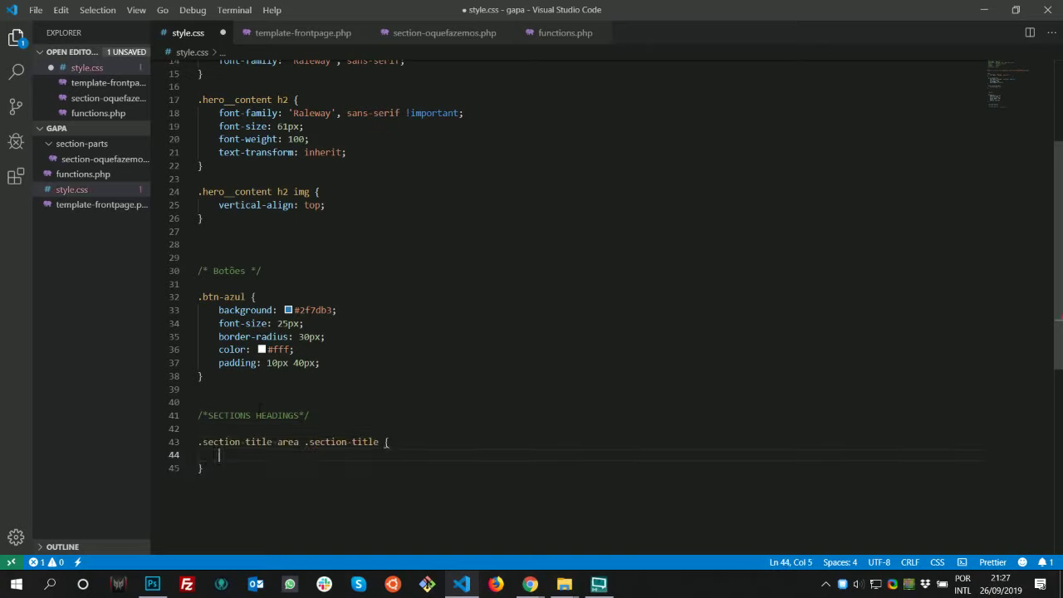
Change the outer div's id in section-oquefazemos.php from container to oquefazemos and save the file
{"action": "key", "text": "alt+Tab"}
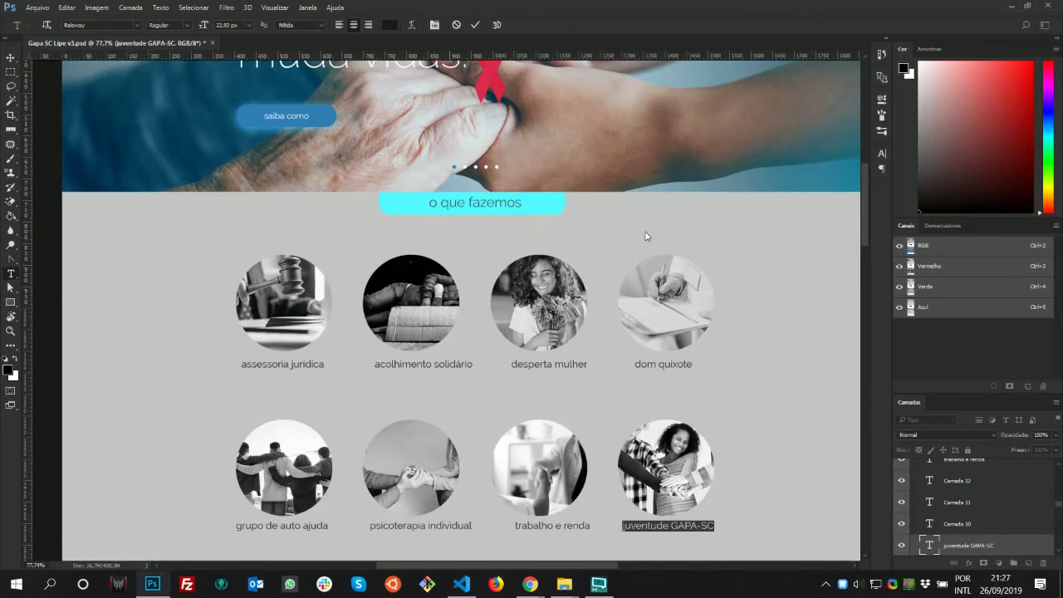
{"action": "key", "text": "alt+Tab"}
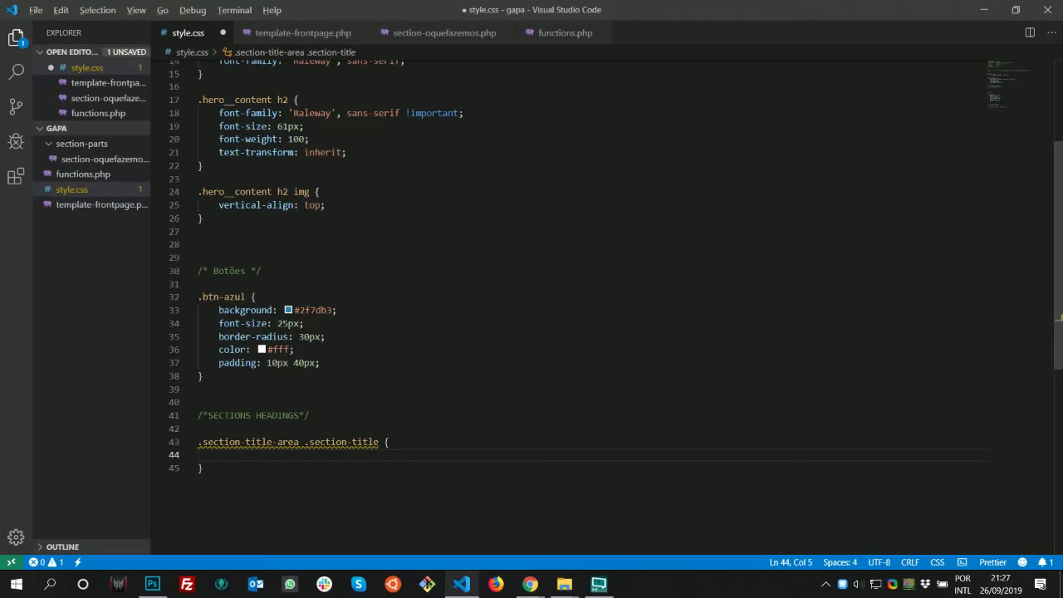
{"action": "left_click", "coordinate": [432, 34]}
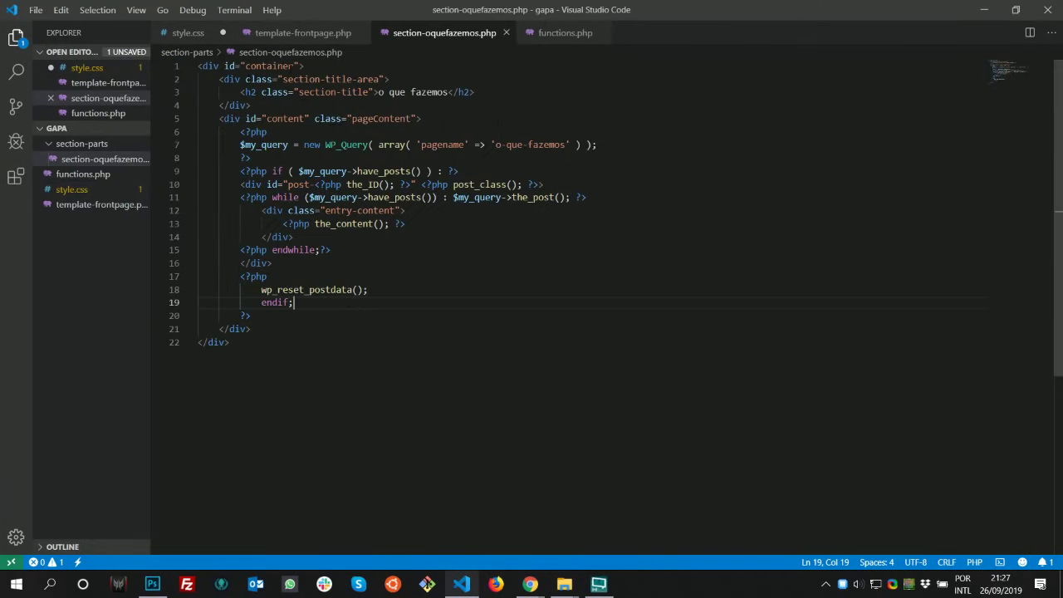
{"action": "left_click_drag", "start_coordinate": [294, 66], "coordinate": [249, 67]}
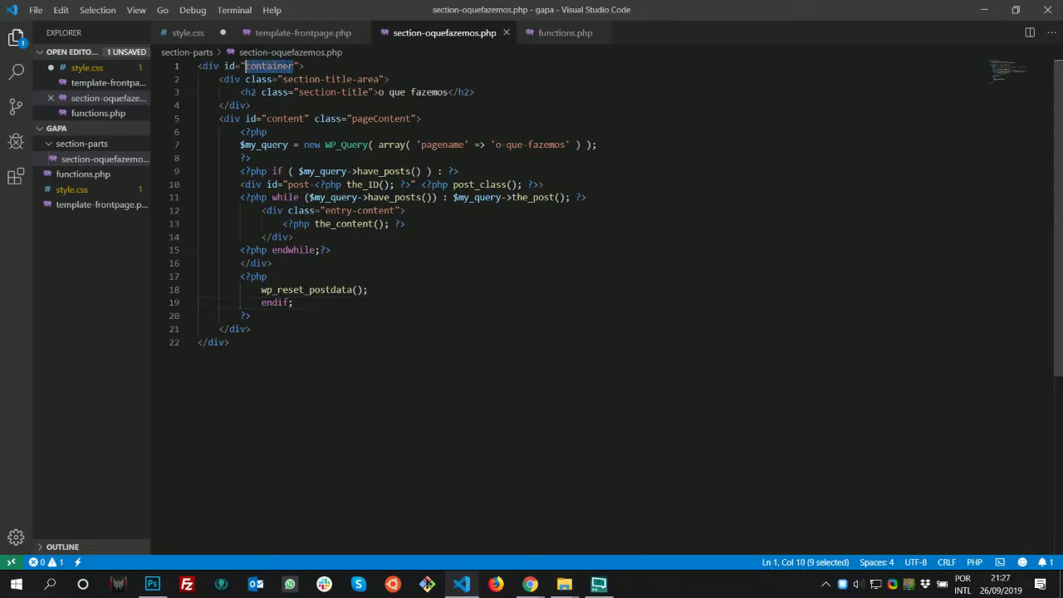
{"action": "type", "text": "os"}
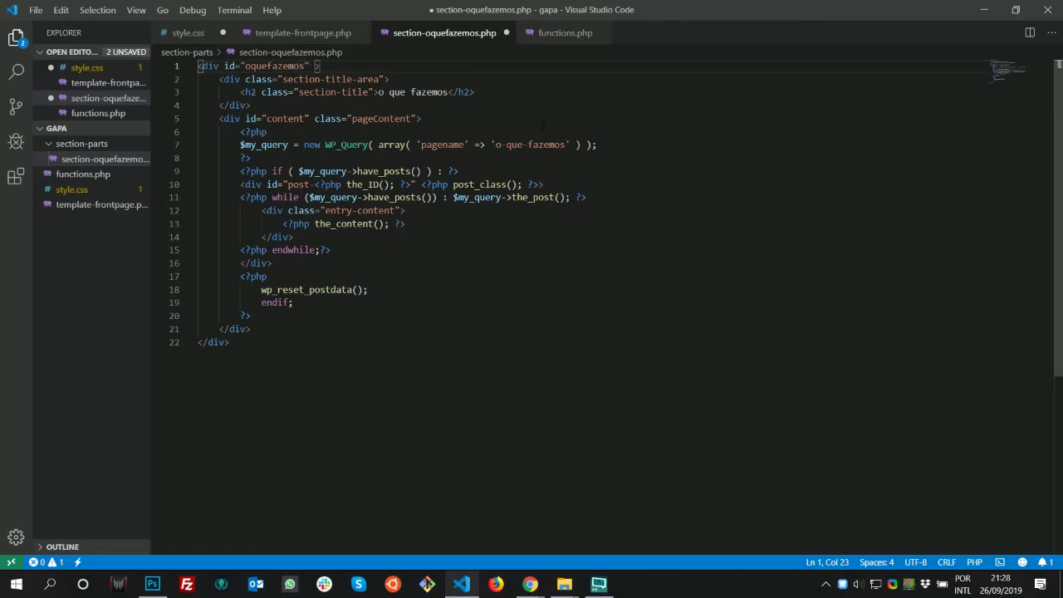
{"action": "key", "text": "ctrl+s"}
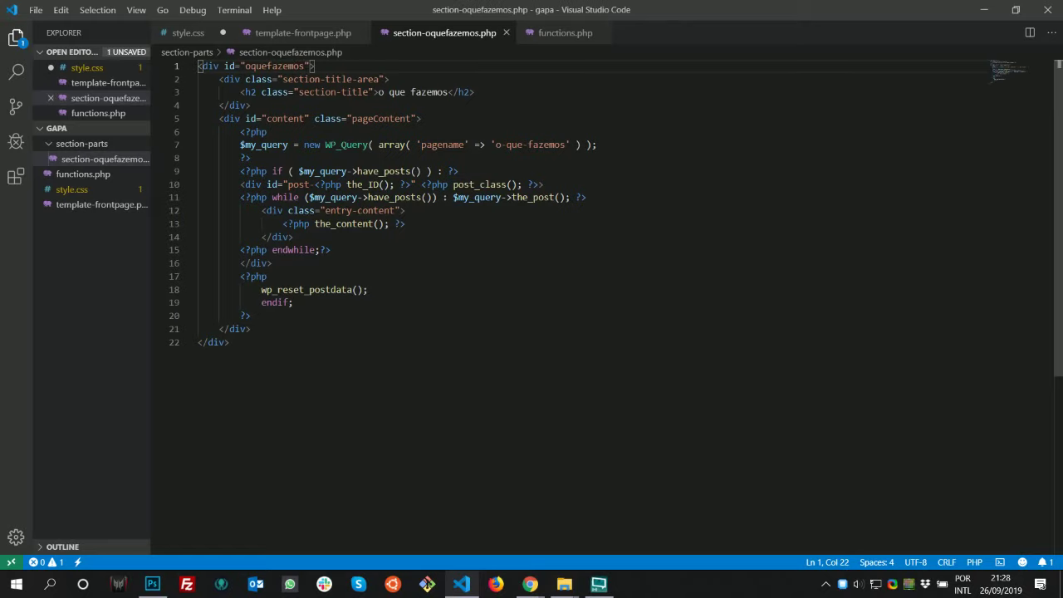
Prefix the .section-title-area .section-title selector in style.css with #oquefazemos and save the stylesheet
{"action": "key", "text": "alt+Tab"}
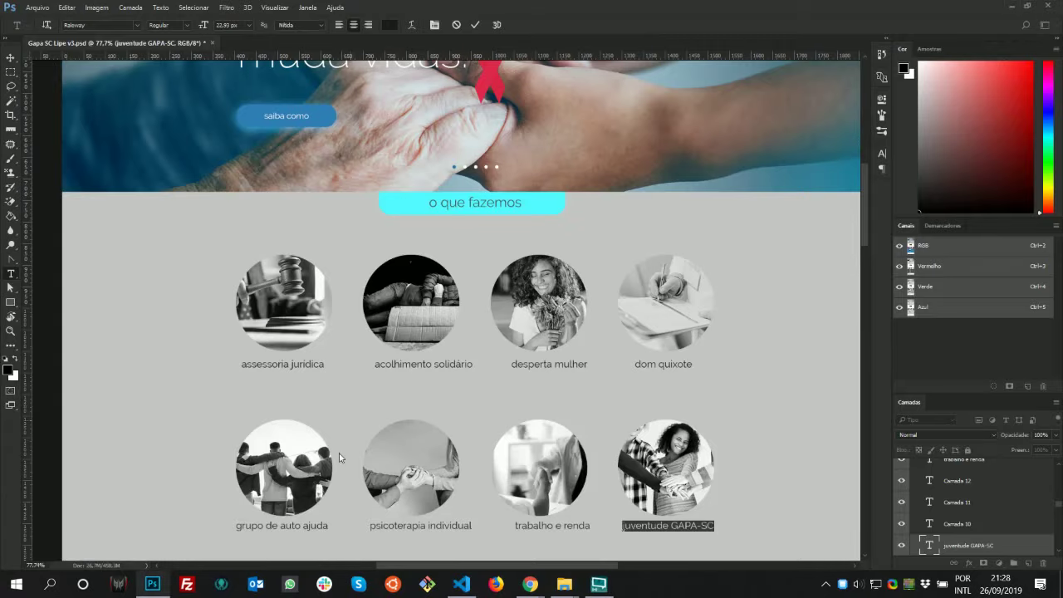
{"action": "key", "text": "alt+Tab"}
{"action": "left_click", "coordinate": [230, 343]}
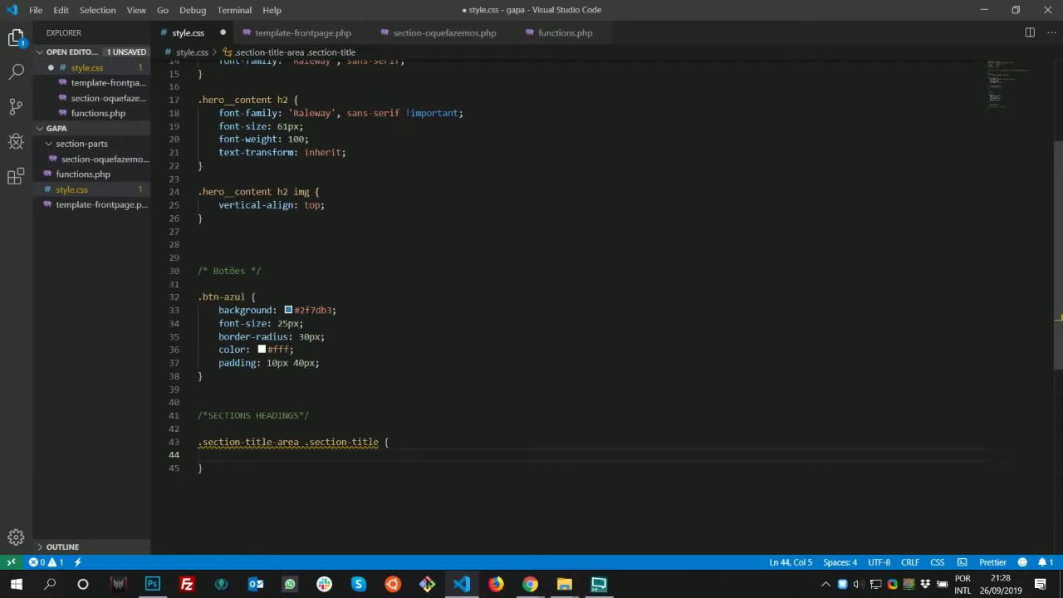
{"action": "left_click", "coordinate": [199, 442]}
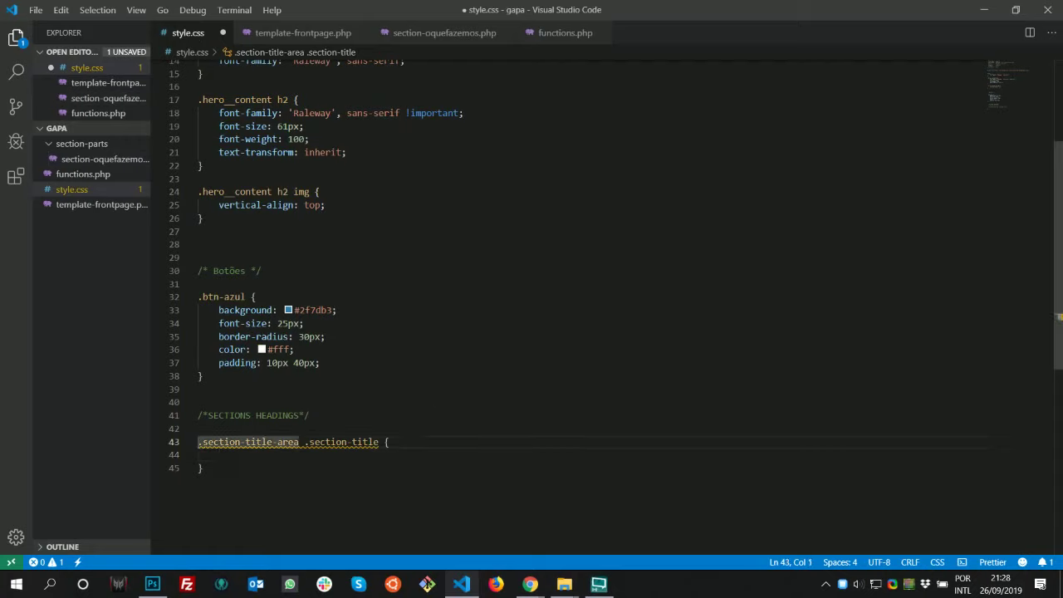
{"action": "type", "text": "#oquefazemo"}
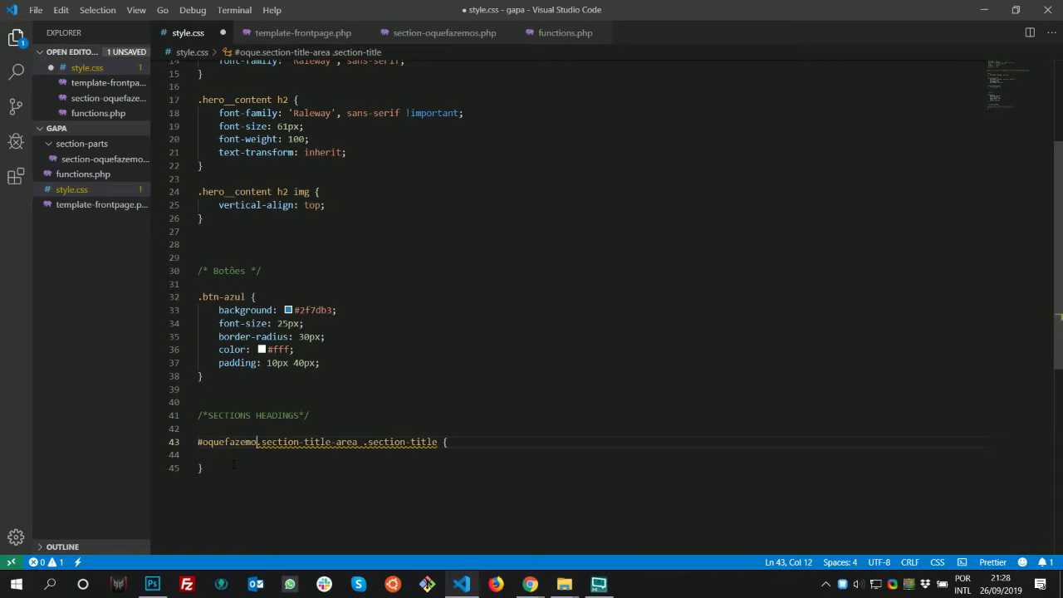
{"action": "type", "text": "s"}
{"action": "key", "text": "ctrl+s"}
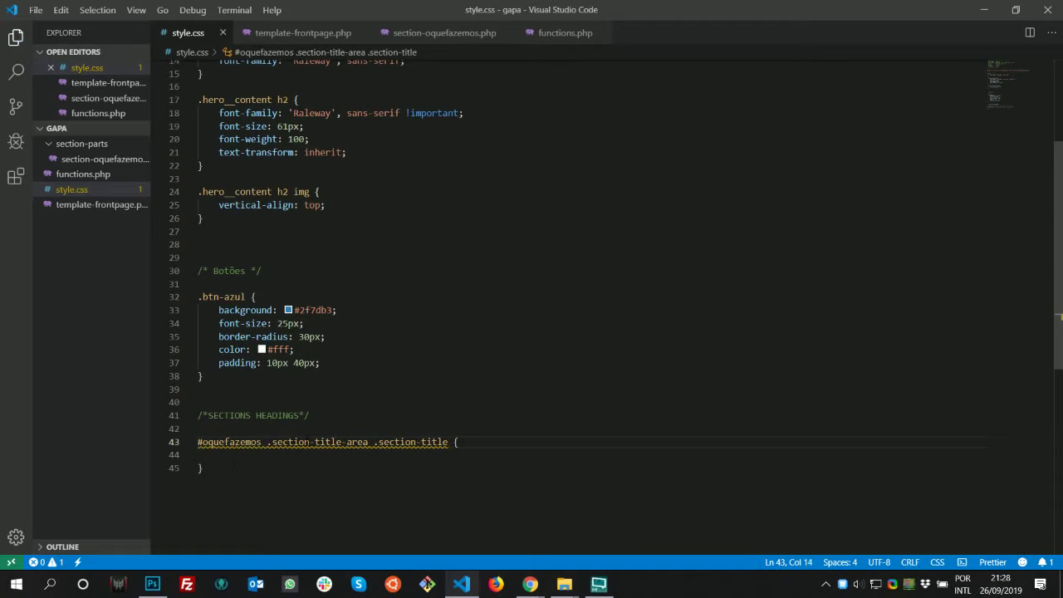
Sample the cyan background of the "o que fazemos" label in the Photoshop layout and copy its hex code 53f9ff
{"action": "key", "text": "alt+Tab"}
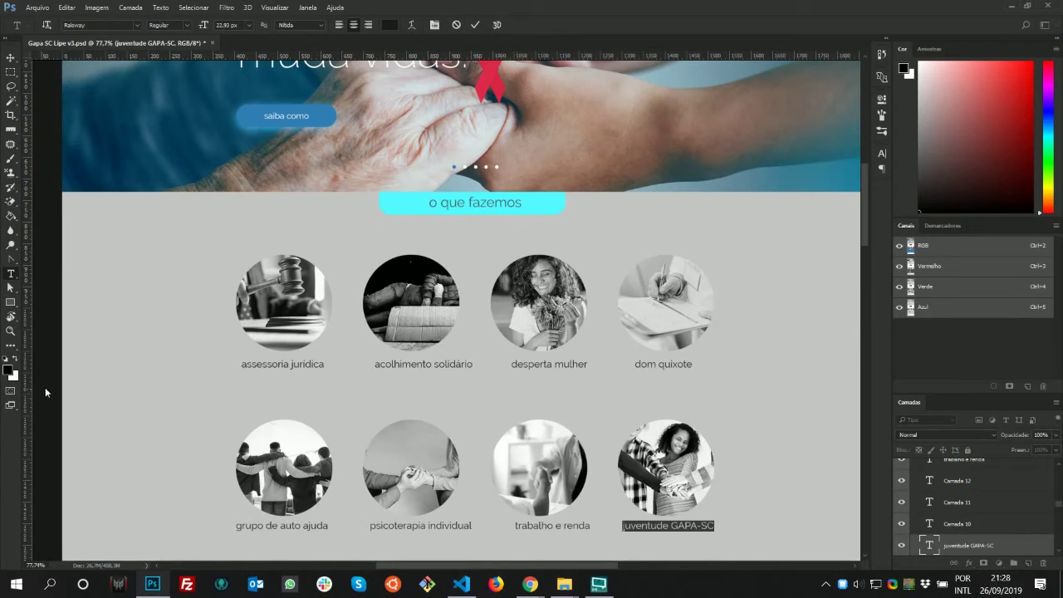
{"action": "left_click", "coordinate": [10, 372]}
{"action": "left_click_drag", "start_coordinate": [461, 73], "coordinate": [683, 89]}
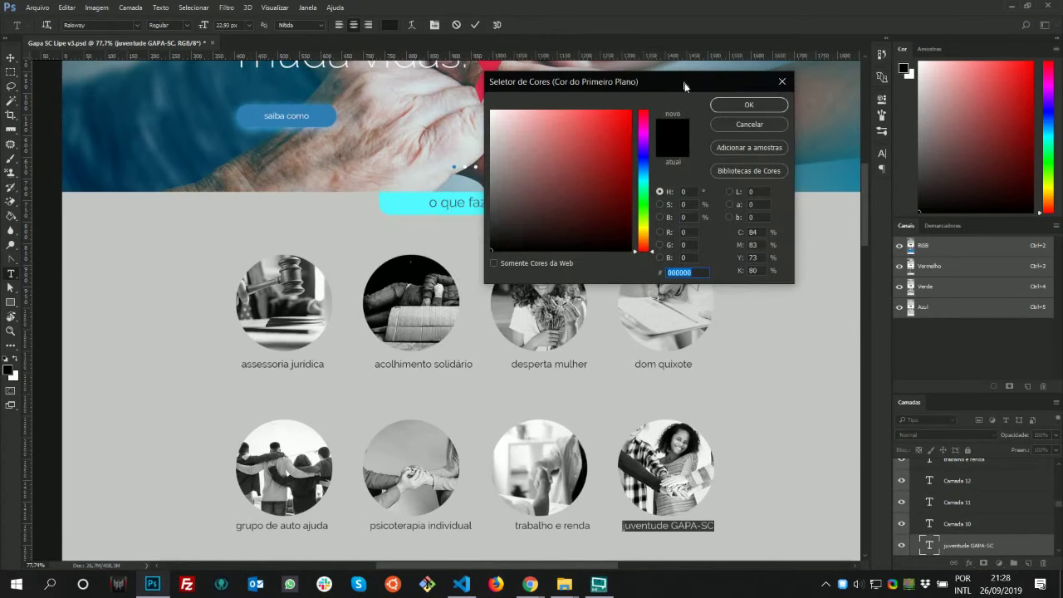
{"action": "left_click", "coordinate": [412, 196]}
{"action": "double_click", "coordinate": [677, 273]}
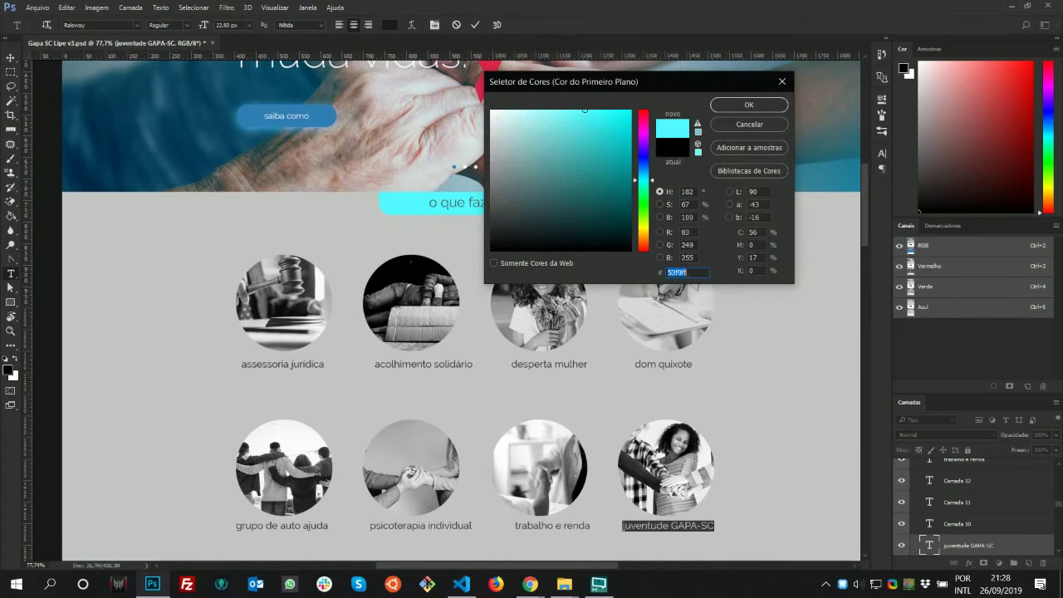
In Visual Studio Code, add background: #53f9ff to the #oquefazemos .section-title rule, save style.css, and reload the site in Chrome
{"action": "key", "text": "alt+Tab"}
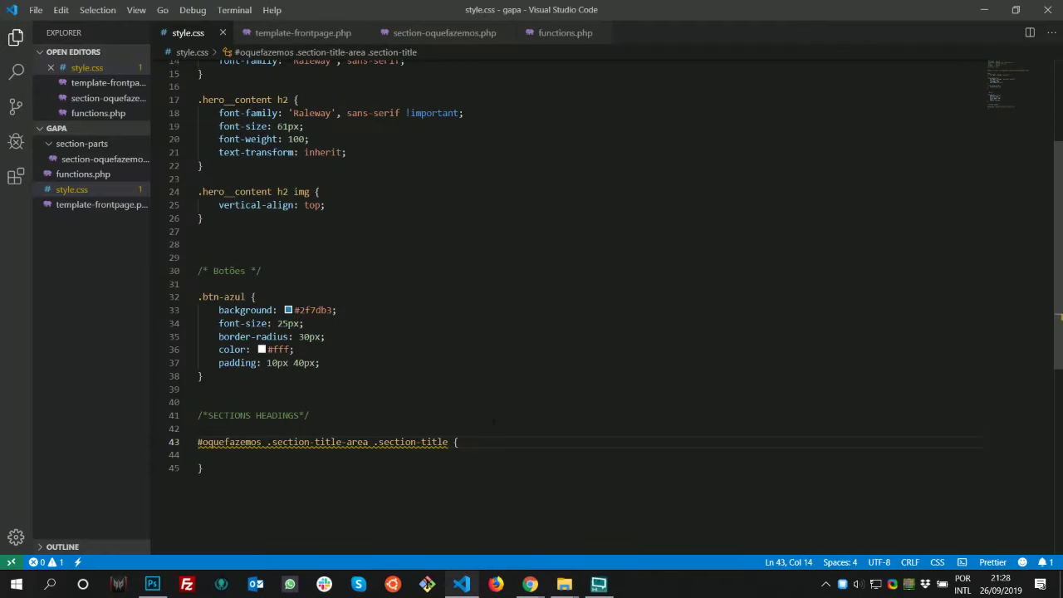
{"action": "left_click", "coordinate": [374, 456]}
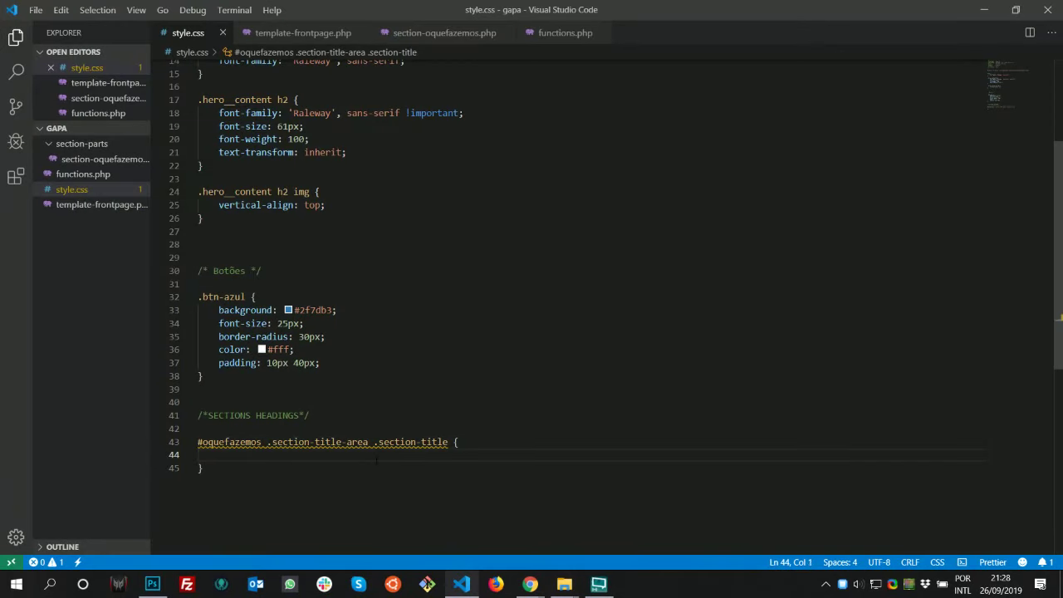
{"action": "key", "text": "Tab"}
{"action": "type", "text": "ba"}
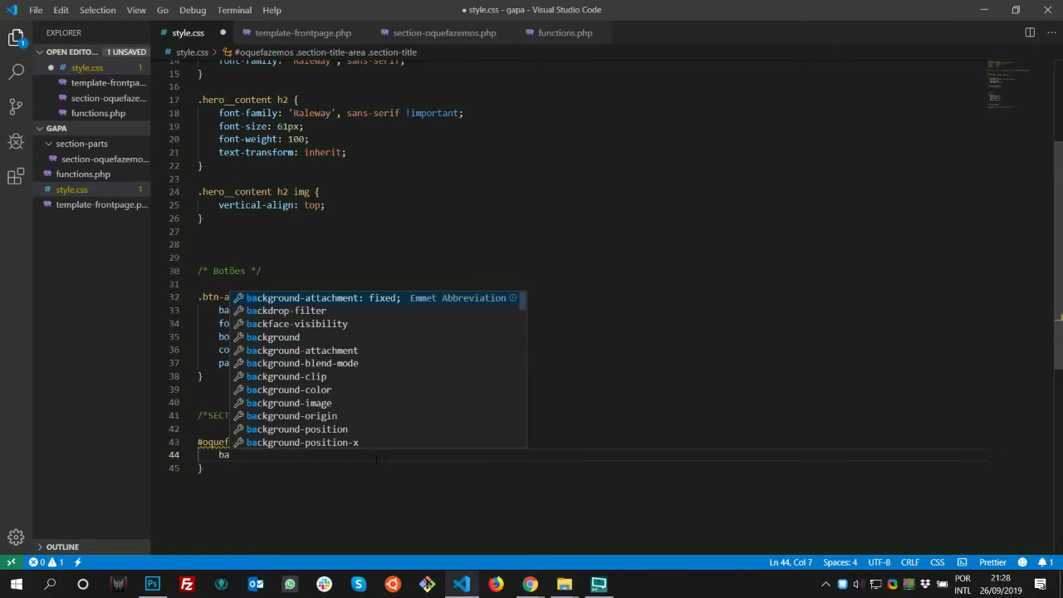
{"action": "key", "text": "Down"}
{"action": "key", "text": "Down"}
{"action": "key", "text": "Down"}
{"action": "key", "text": "Return"}
{"action": "type", "text": "#53f9ff;"}
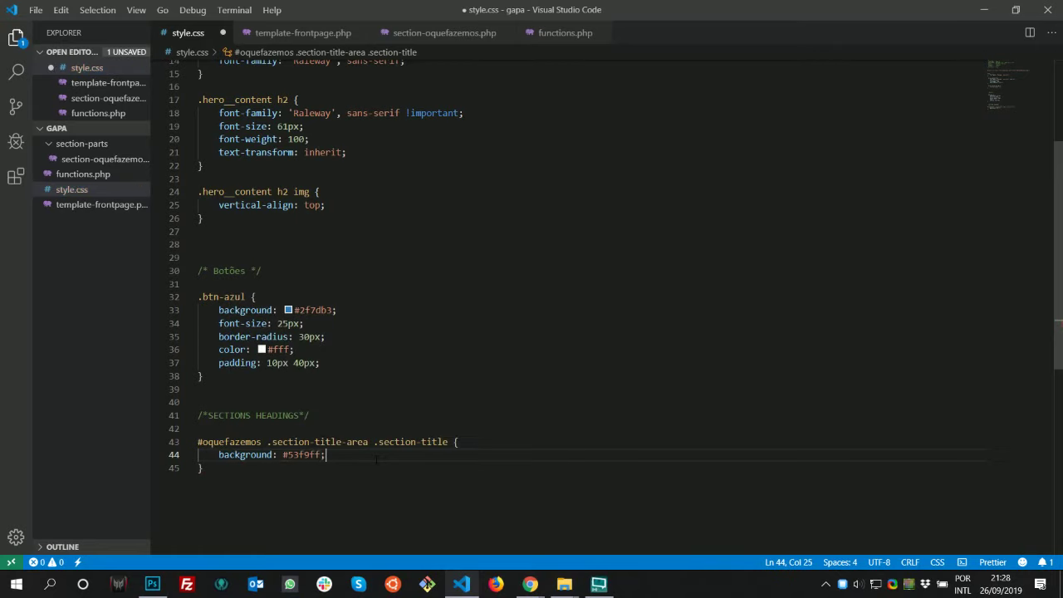
{"action": "key", "text": "ctrl+s"}
{"action": "key", "text": "alt+Tab"}
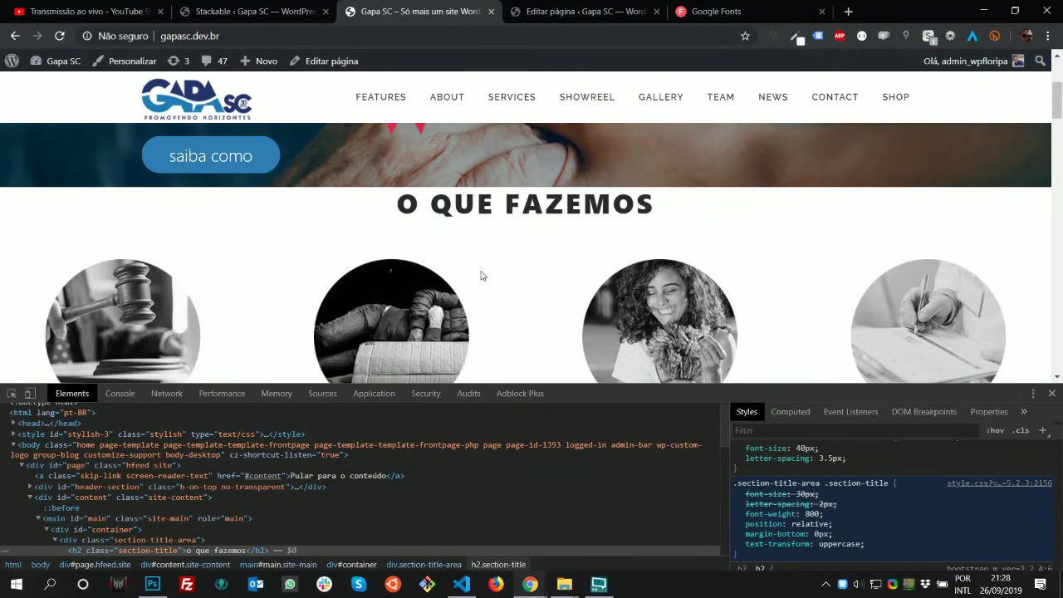
{"action": "key", "text": "F5"}
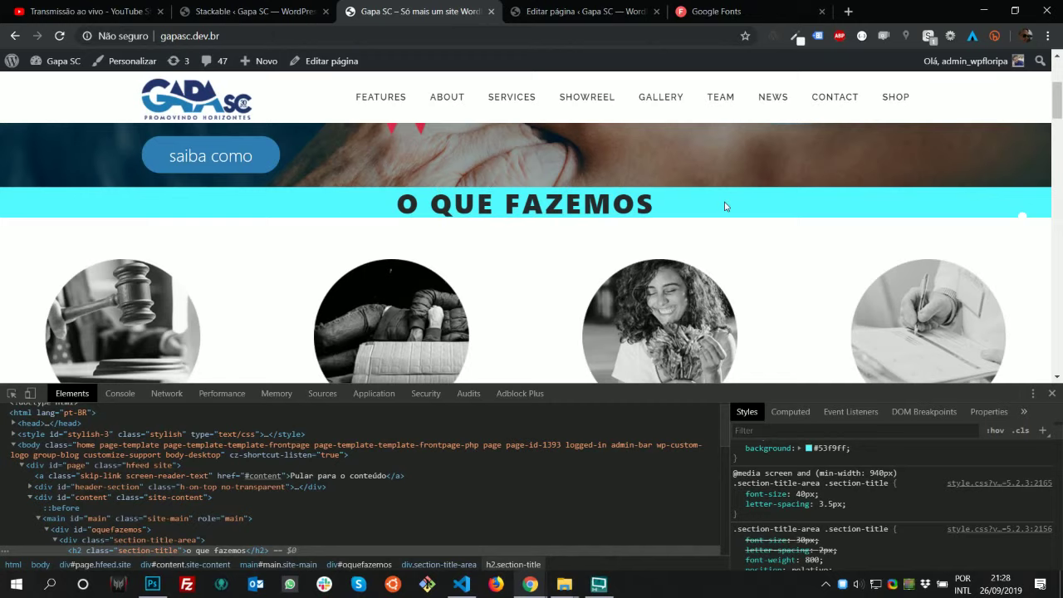
Add display: inline-block to the #oquefazemos .section-title rule in style.css, save it, and reload the site in Chrome
{"action": "key", "text": "alt+Tab"}
{"action": "key", "text": "Return"}
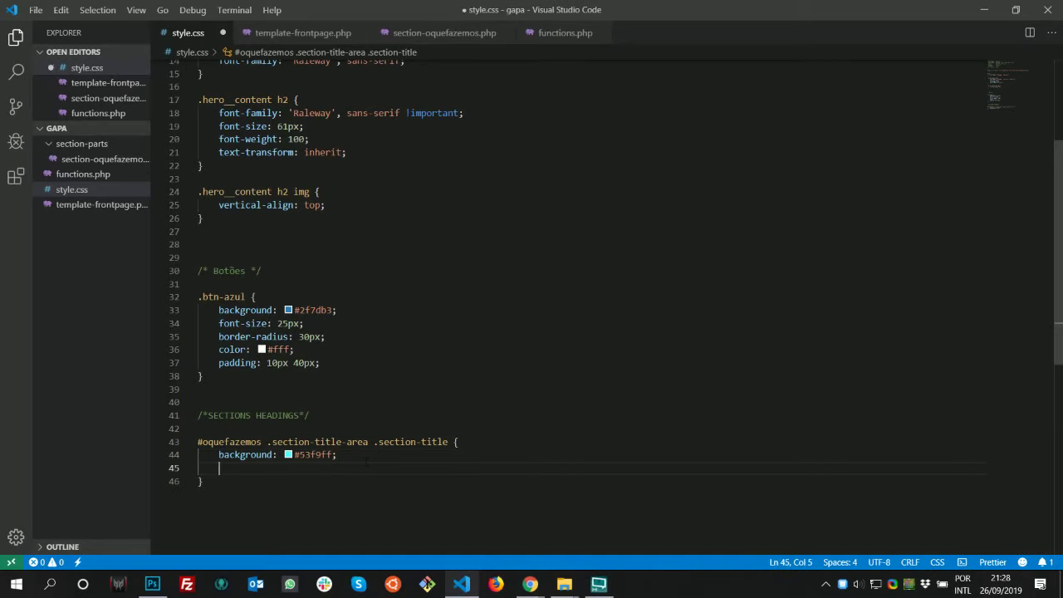
{"action": "type", "text": "display: "}
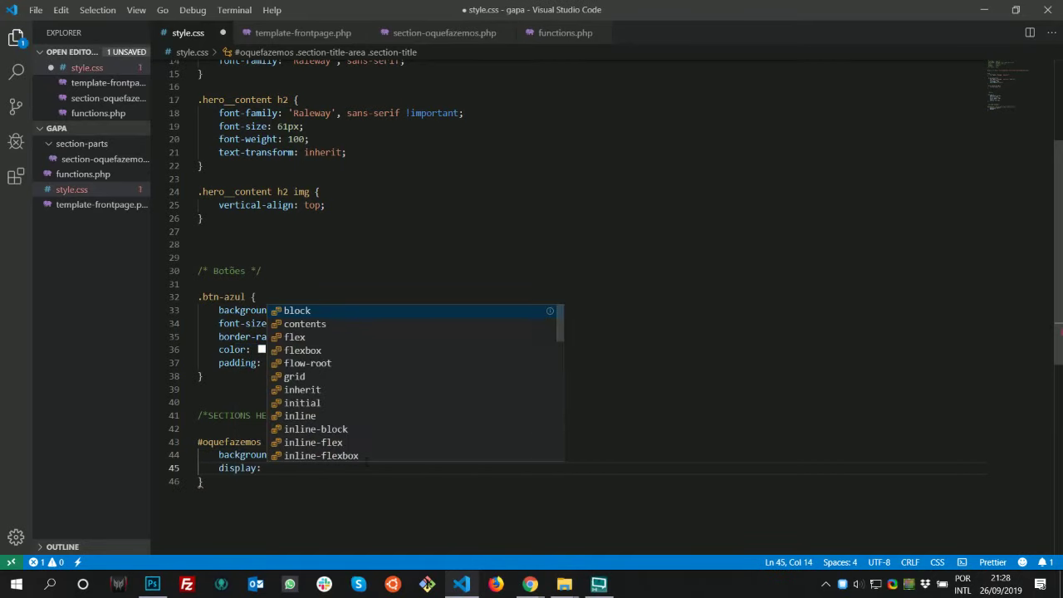
{"action": "type", "text": "in"}
{"action": "key", "text": "Return"}
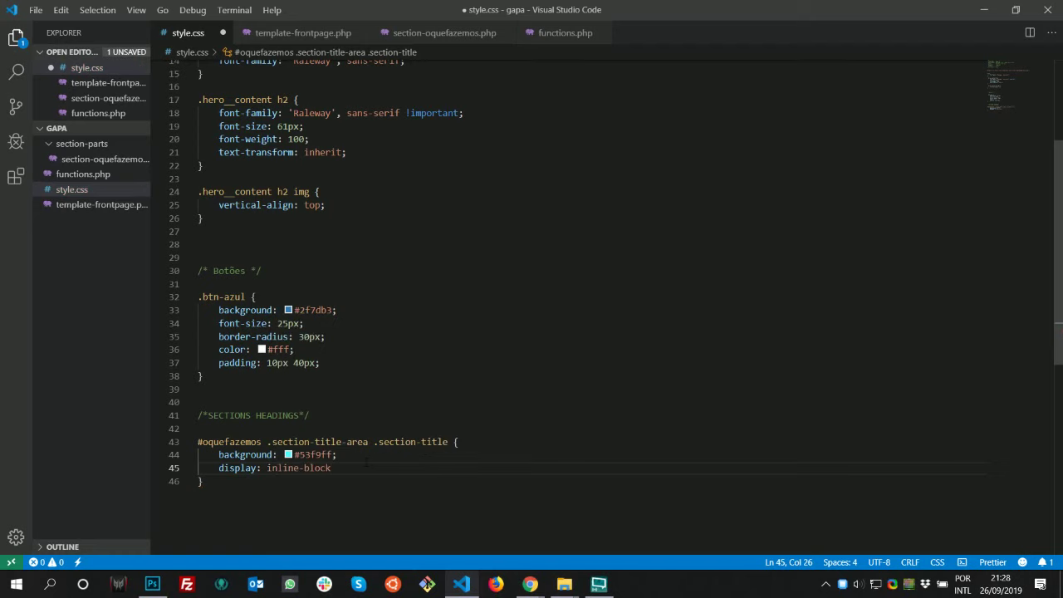
{"action": "key", "text": "ctrl+s"}
{"action": "key", "text": "alt+Tab"}
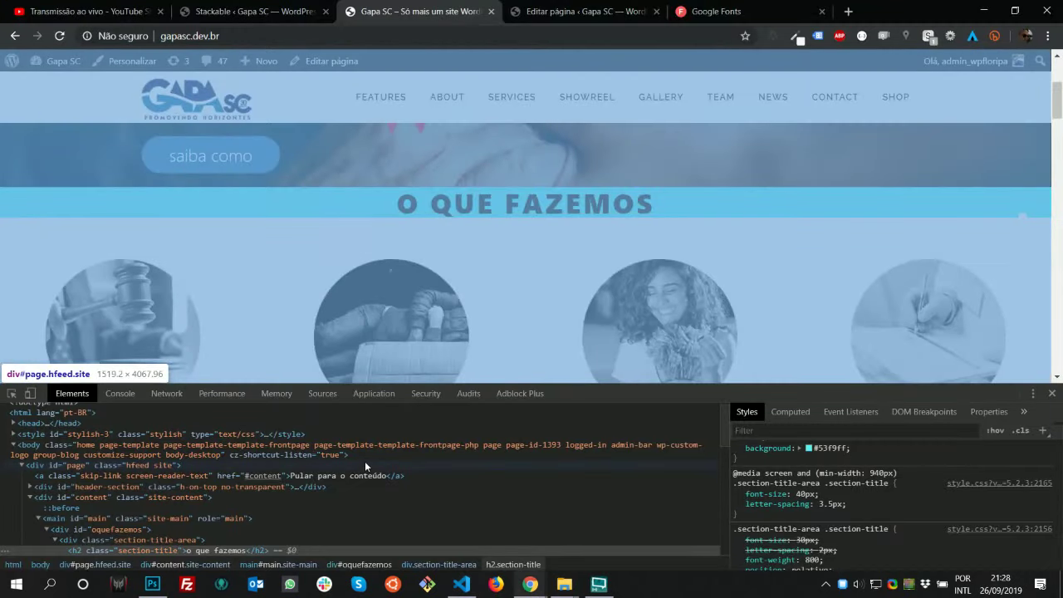
{"action": "key", "text": "F5"}
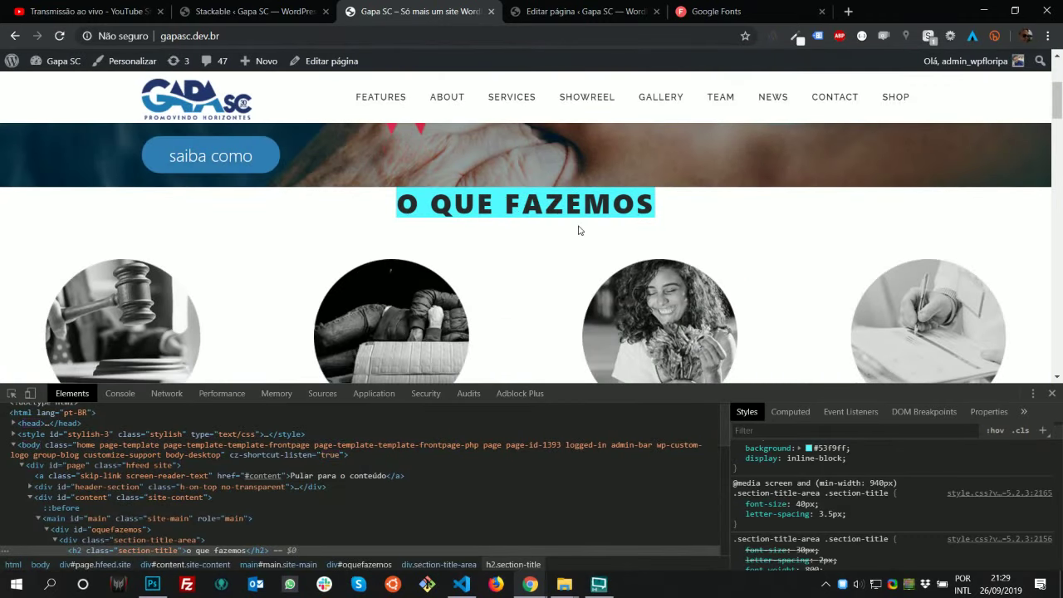
In Photoshop, cancel the color picker and select the "o que fazemos" label text to check its font size
{"action": "key", "text": "alt+Tab"}
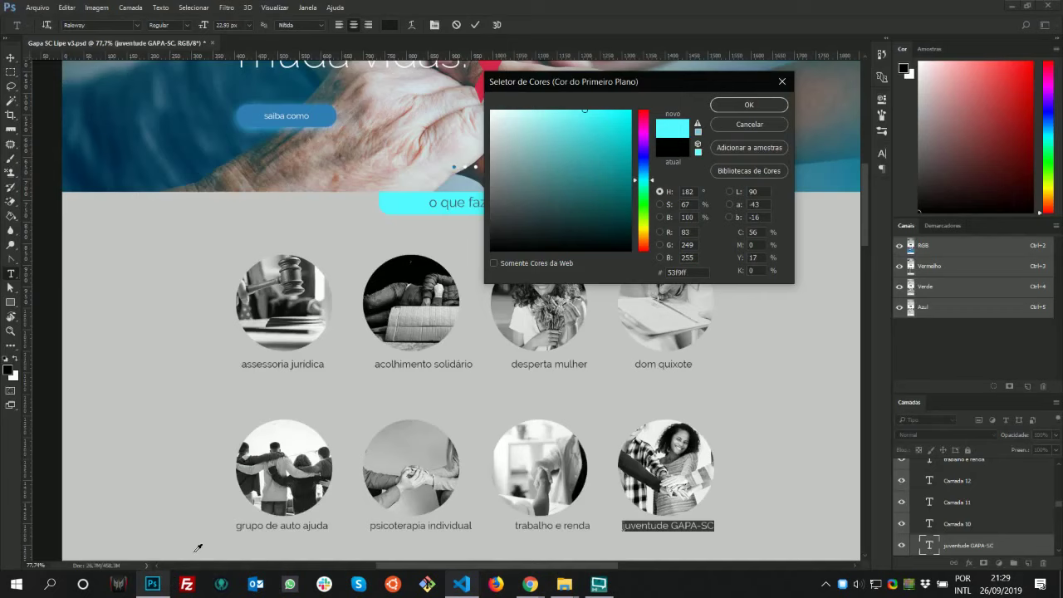
{"action": "left_click", "coordinate": [152, 585]}
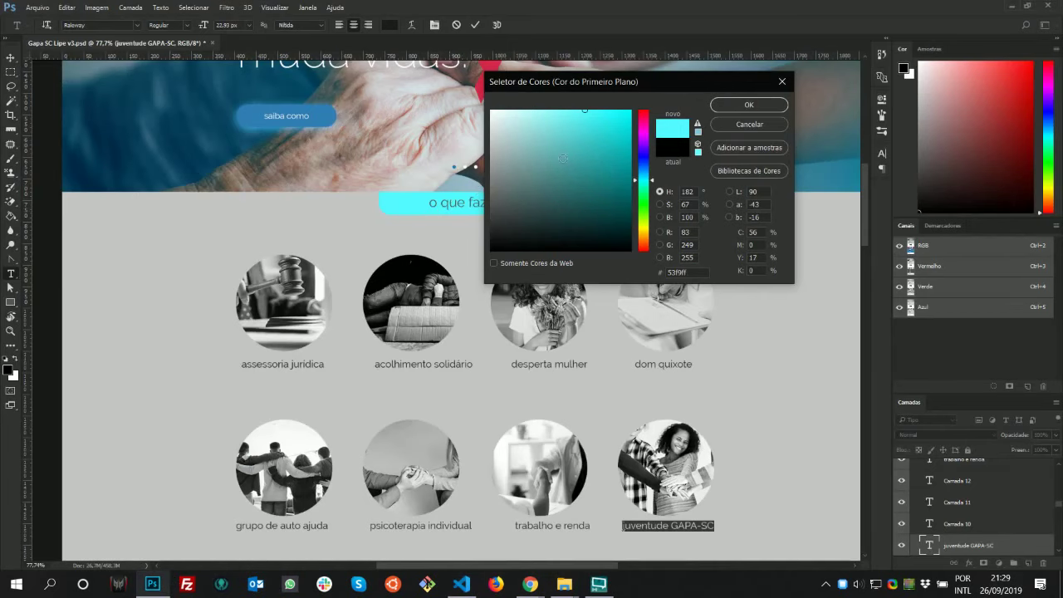
{"action": "left_click", "coordinate": [751, 125]}
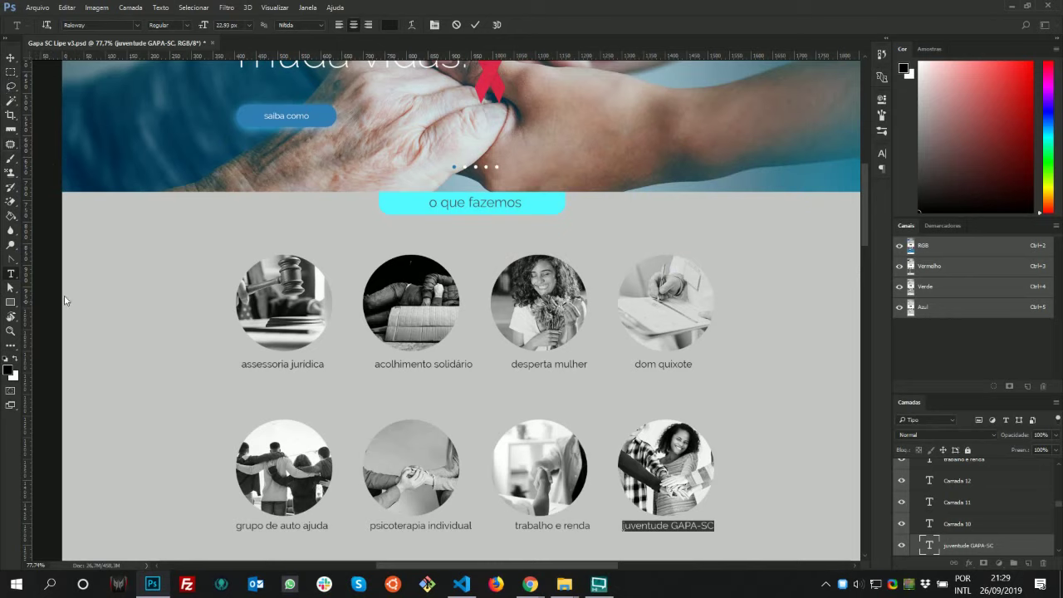
{"action": "type", "text": "t"}
{"action": "double_click", "coordinate": [449, 203]}
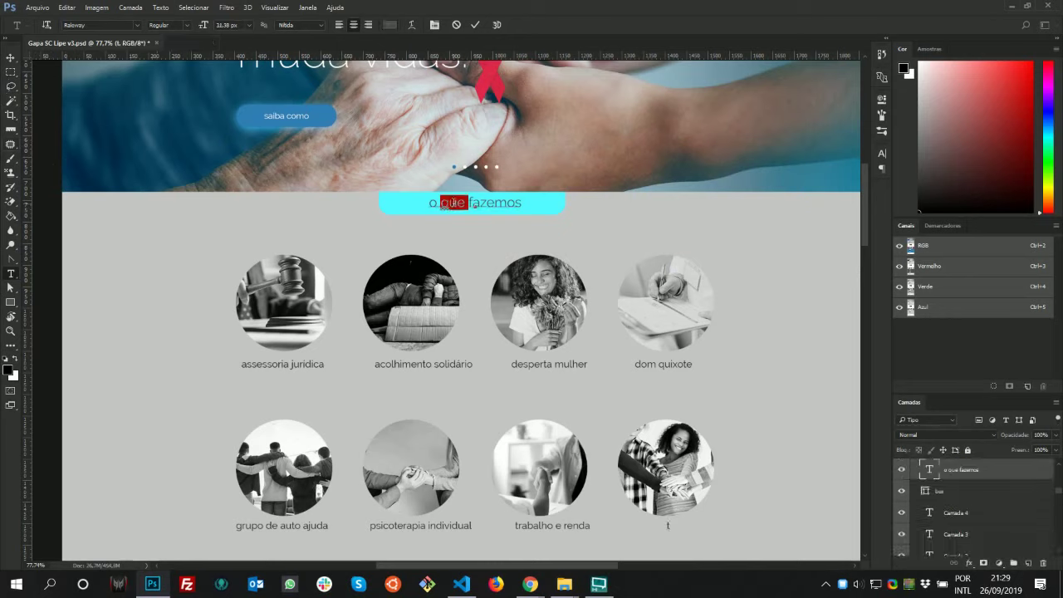
{"action": "triple_click", "coordinate": [442, 203]}
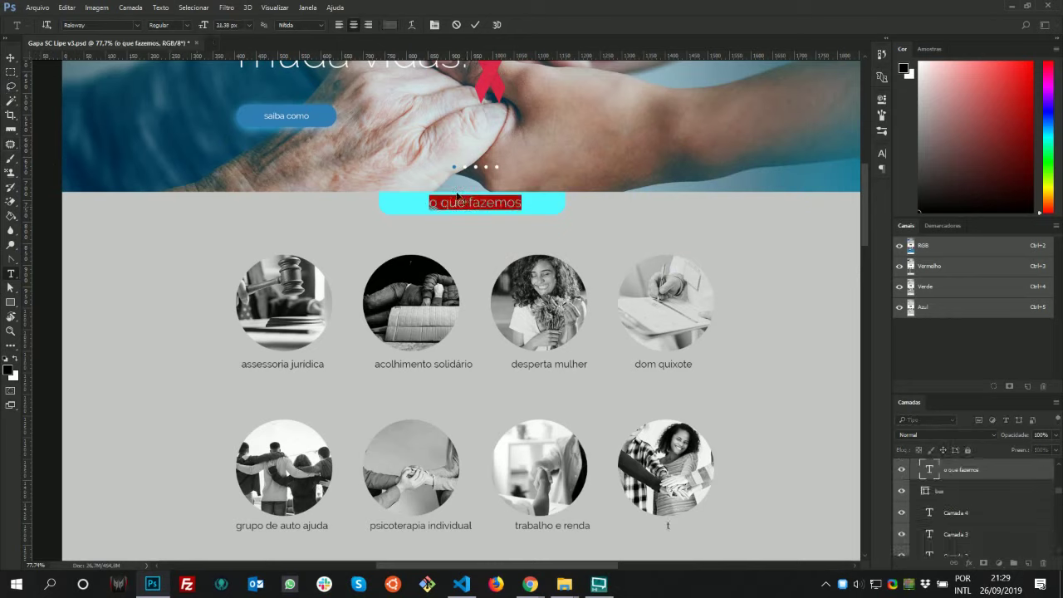
{"action": "left_click", "coordinate": [226, 25]}
In Visual Studio Code, add font-size: 31px at the start of the #oquefazemos .section-title rule, save, and reload the site in Chrome
{"action": "key", "text": "alt+Tab"}
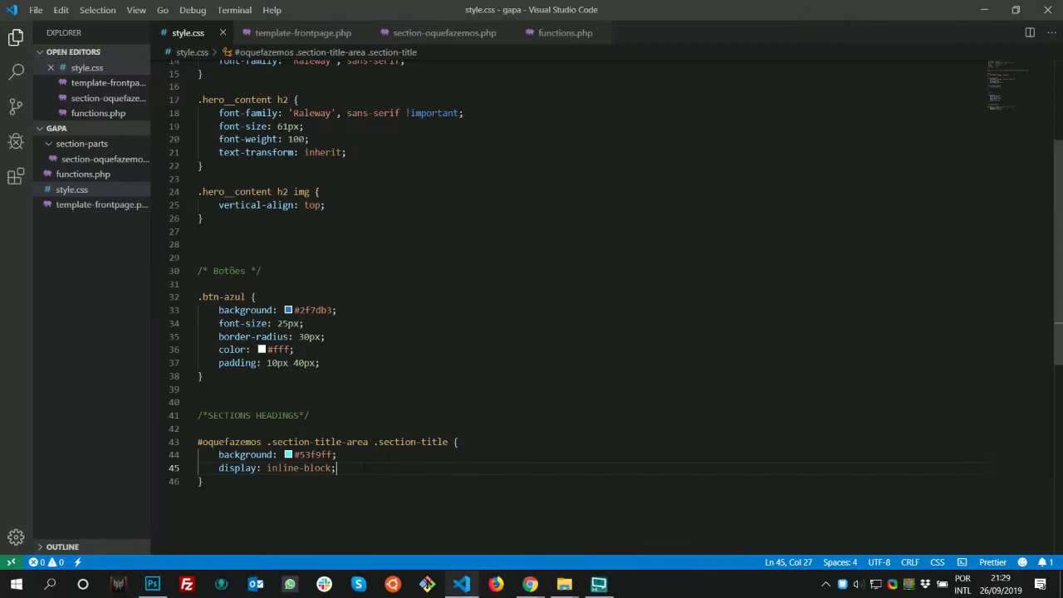
{"action": "left_click", "coordinate": [458, 442]}
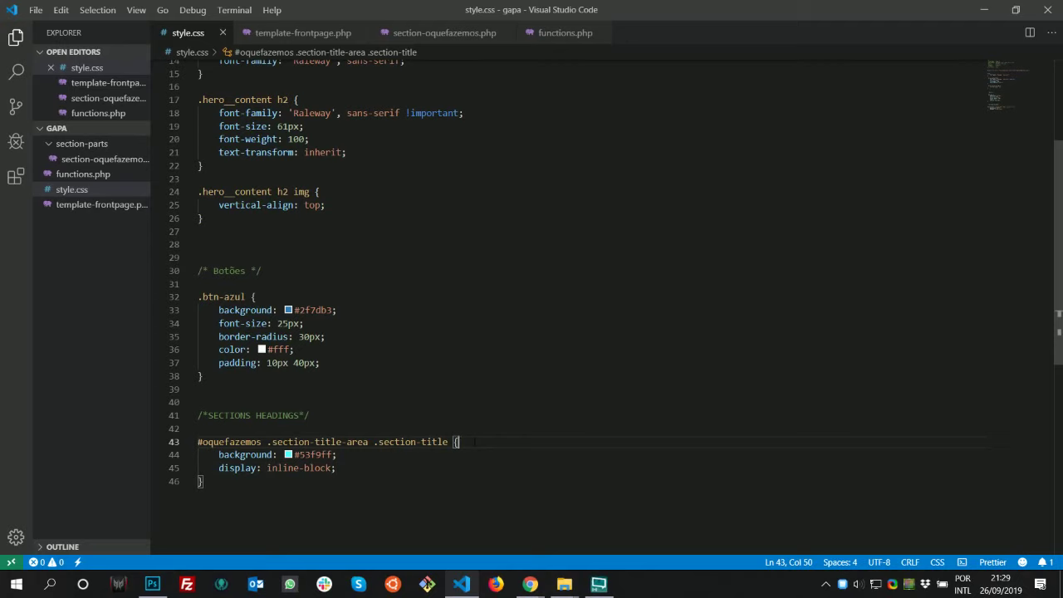
{"action": "key", "text": "Return"}
{"action": "type", "text": "font-s"}
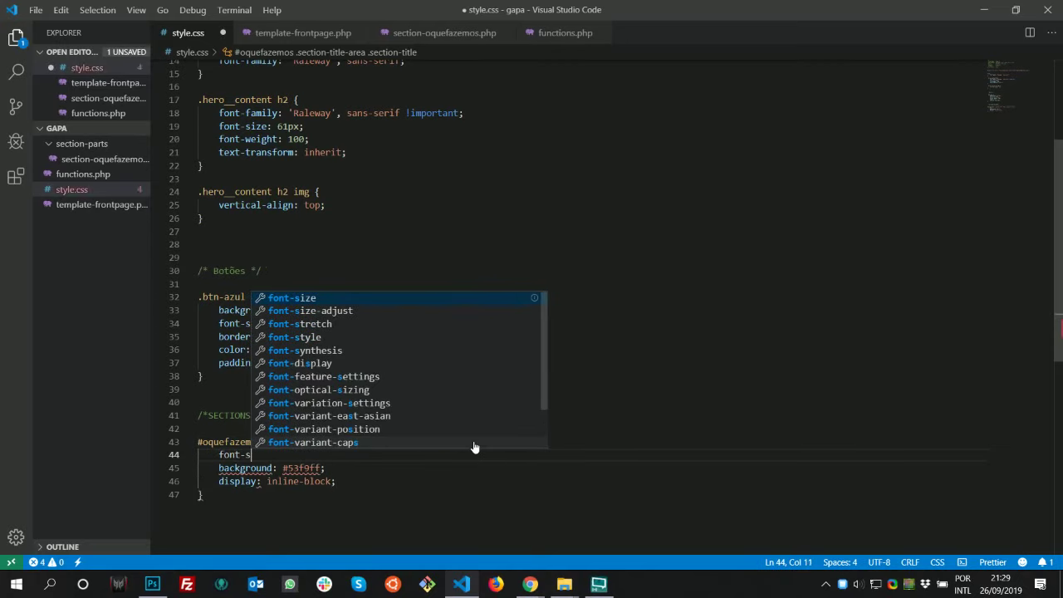
{"action": "key", "text": "Return"}
{"action": "type", "text": "31p"}
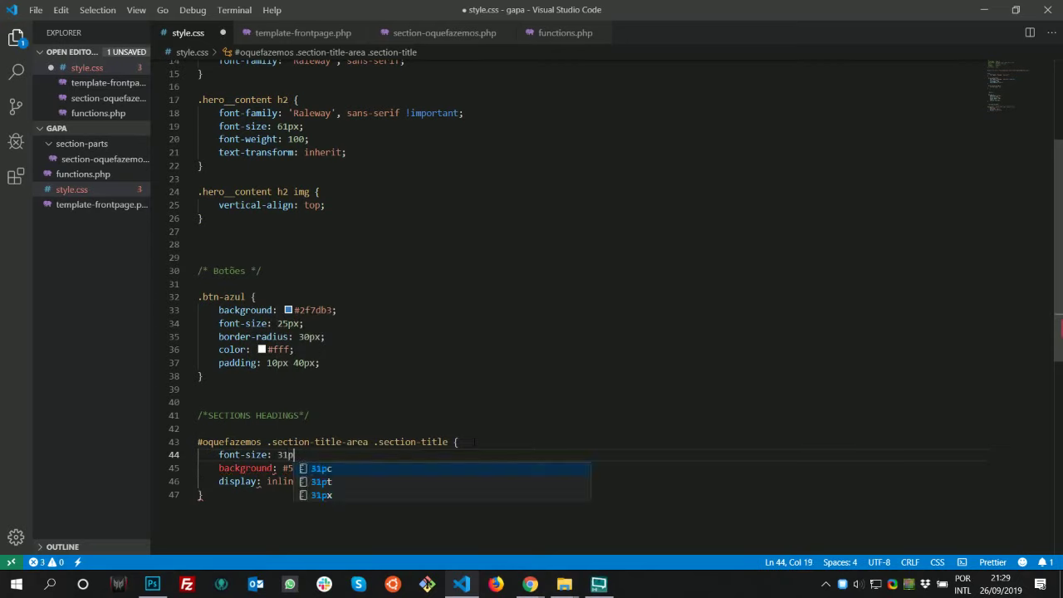
{"action": "type", "text": "x;"}
{"action": "key", "text": "ctrl+s"}
{"action": "key", "text": "alt+Tab"}
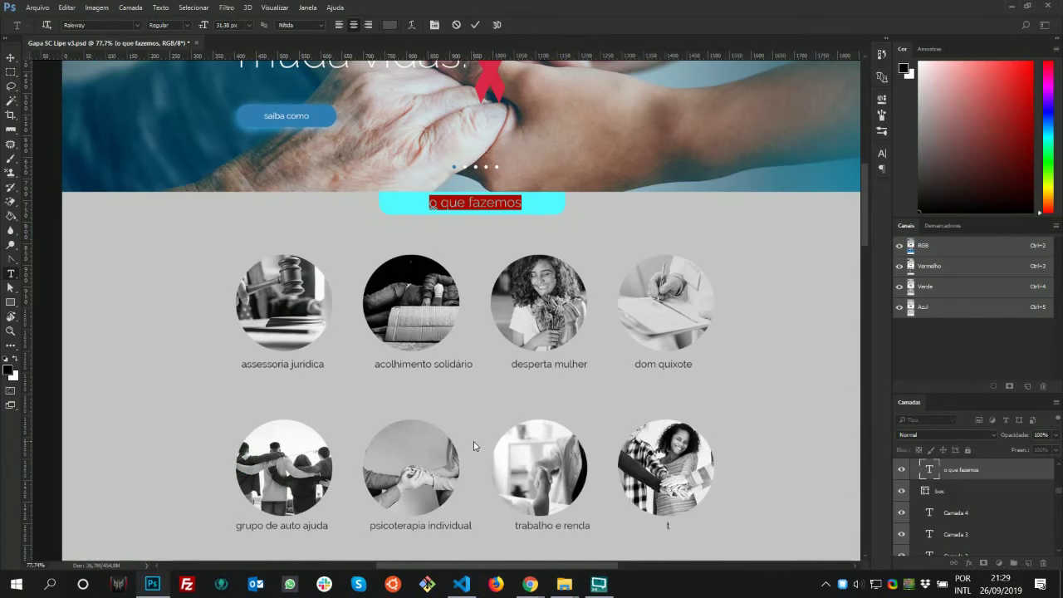
{"action": "key", "text": "alt+Tab"}
{"action": "key", "text": "alt+Tab"}
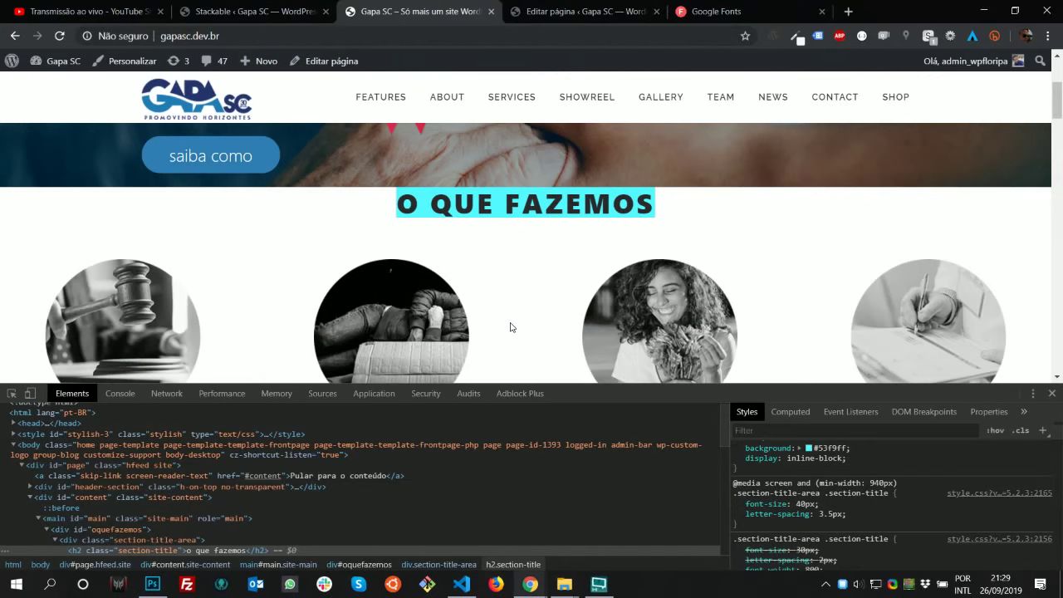
{"action": "key", "text": "F5"}
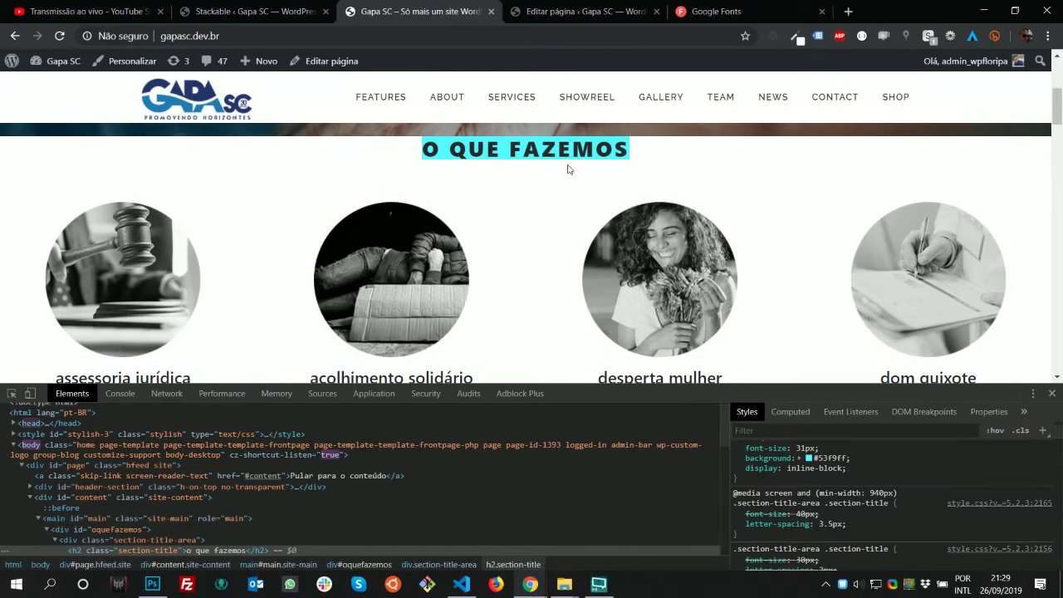
In style.css, copy font-weight: 100 and text-transform: inherit from .hero__content h2 into the #oquefazemos .section-title rule below font-size
{"action": "key", "text": "alt+Tab"}
{"action": "key", "text": "alt+Tab"}
{"action": "key", "text": "alt+Tab"}
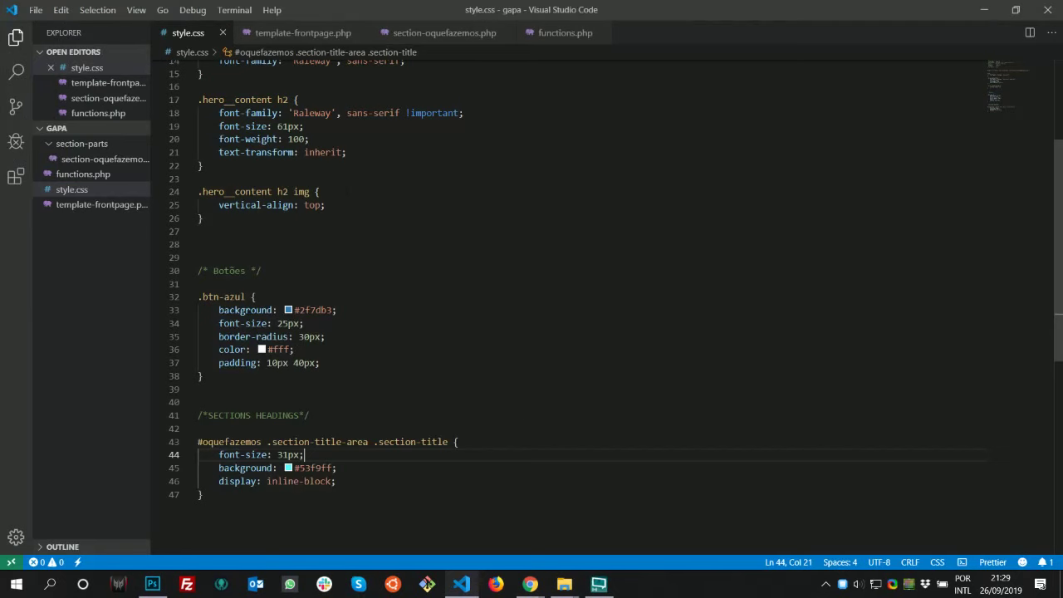
{"action": "scroll", "coordinate": [462, 241], "scroll_direction": "up", "scroll_amount": 2}
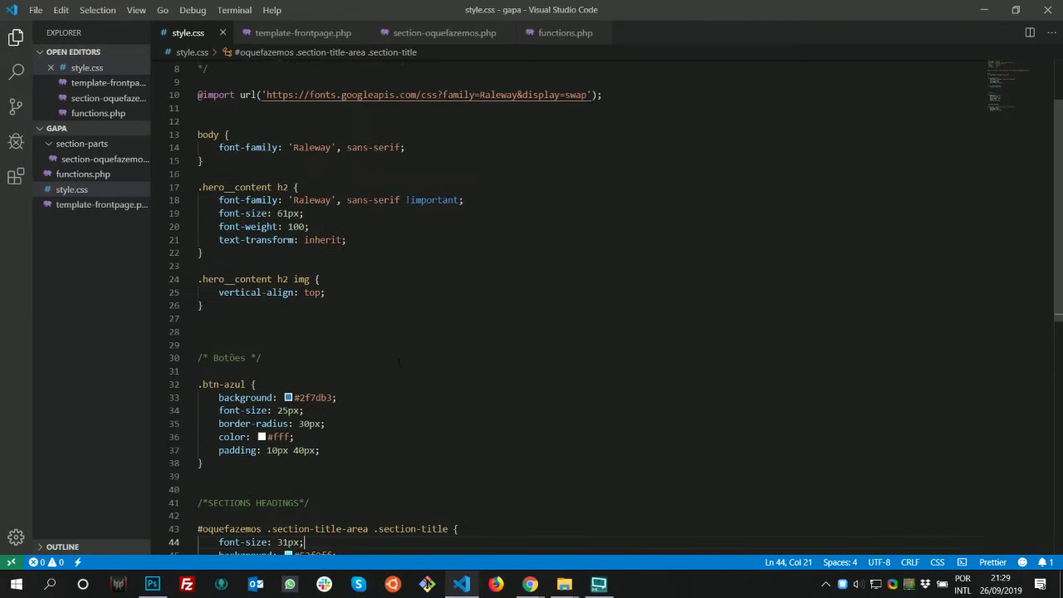
{"action": "scroll", "coordinate": [398, 362], "scroll_direction": "down", "scroll_amount": 2}
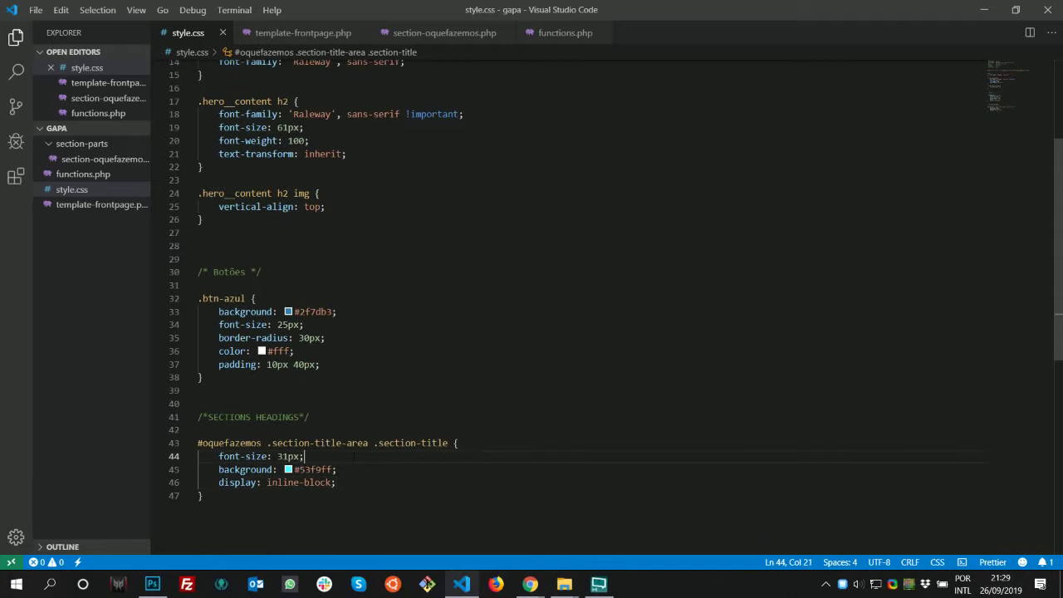
{"action": "key", "text": "Return"}
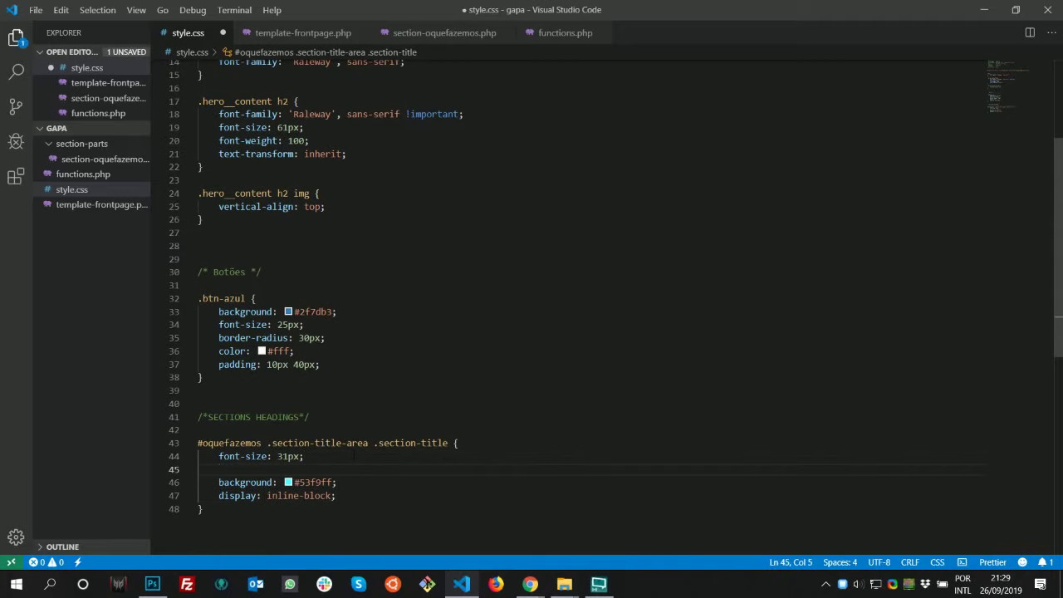
{"action": "left_click_drag", "start_coordinate": [309, 140], "coordinate": [219, 141]}
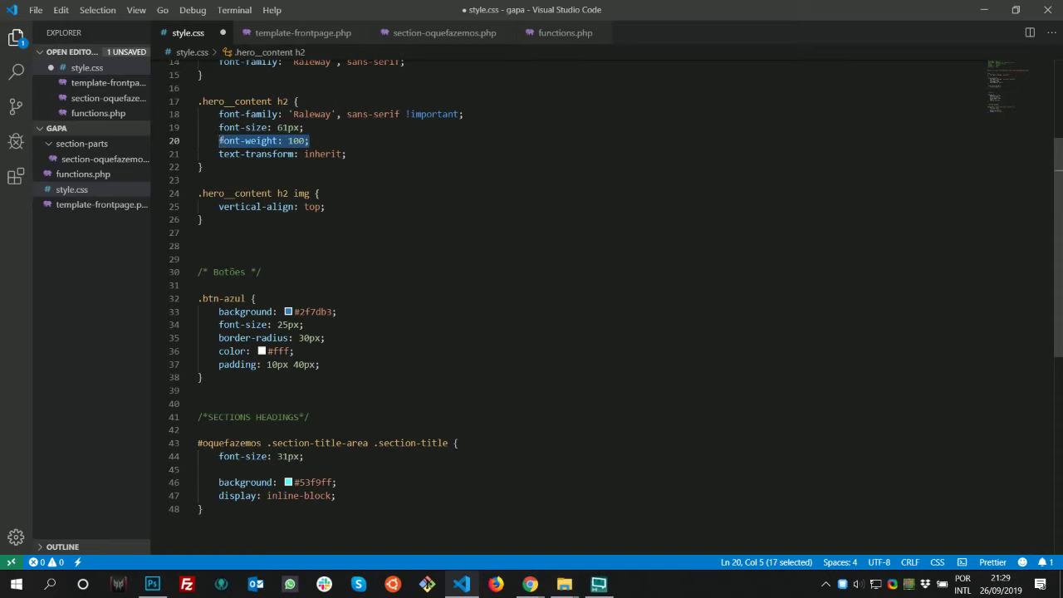
{"action": "left_click_drag", "start_coordinate": [346, 153], "coordinate": [219, 141]}
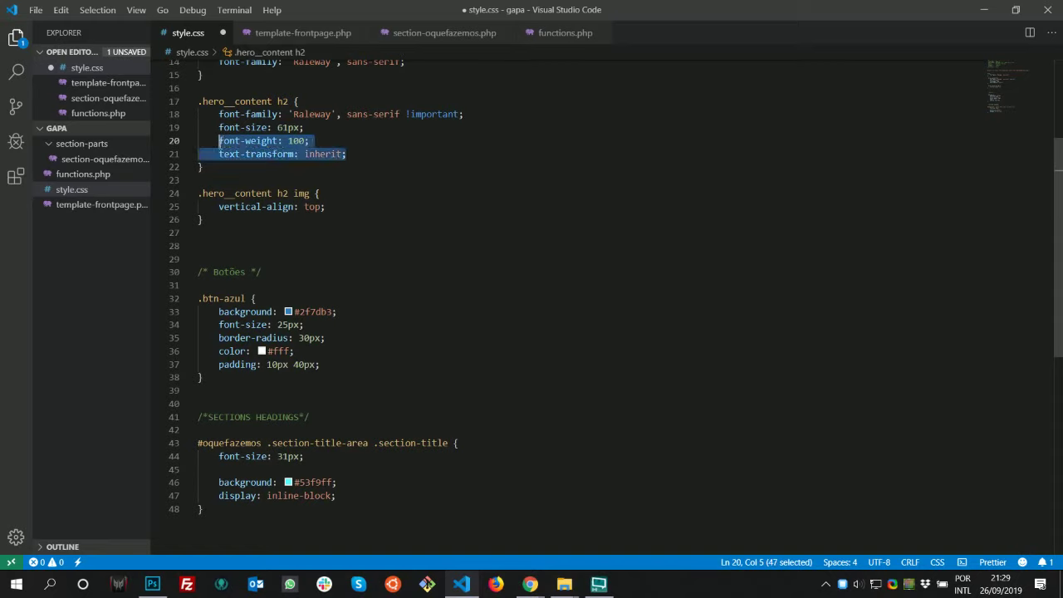
{"action": "key", "text": "ctrl+c"}
{"action": "left_click", "coordinate": [407, 470]}
{"action": "key", "text": "ctrl+v"}
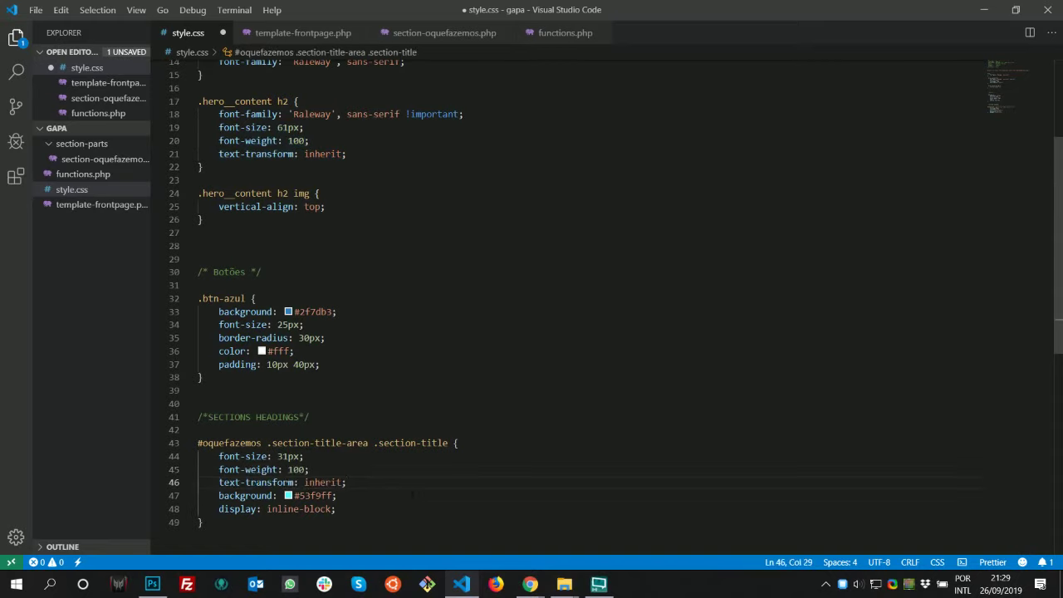
Save style.css and reload the site in Chrome to check the restyled section heading
{"action": "key", "text": "ctrl+s"}
{"action": "key", "text": "alt+Tab"}
{"action": "key", "text": "alt+Tab"}
{"action": "key", "text": "alt+Tab"}
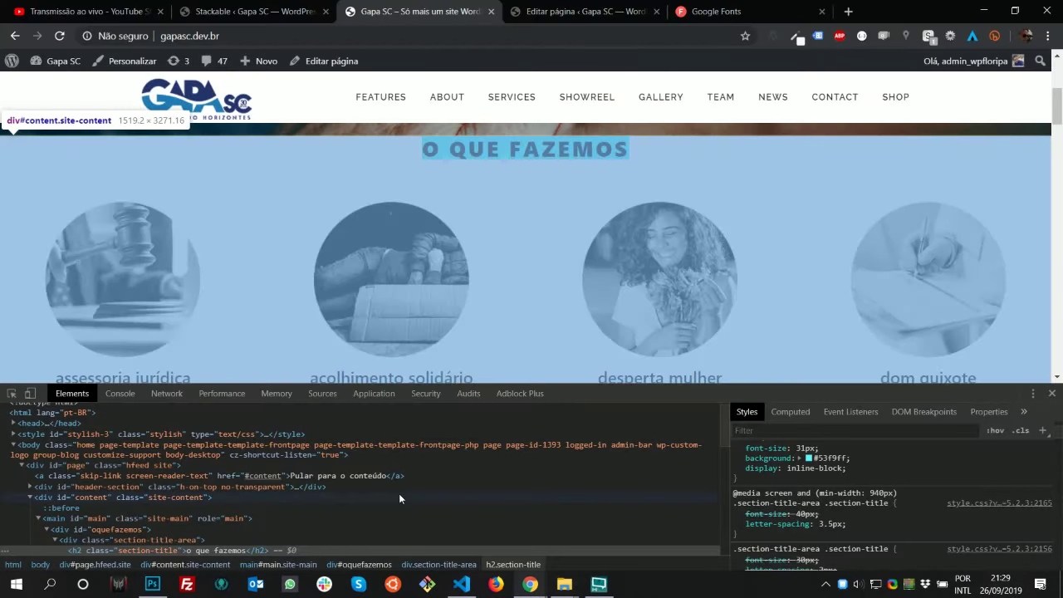
{"action": "key", "text": "F5"}
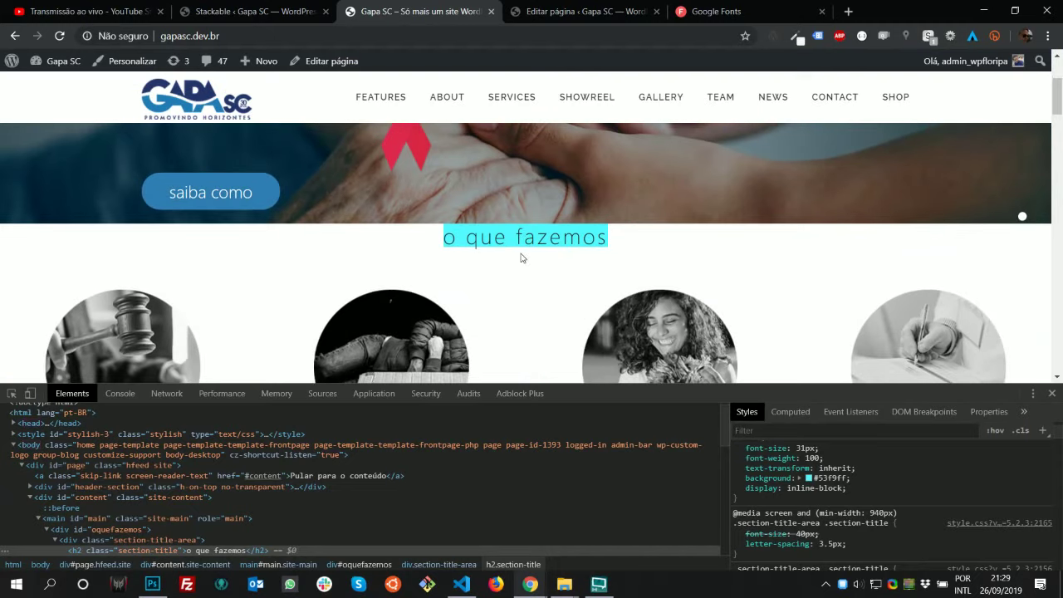
Compare the site heading with the "o que fazemos" label in the Photoshop layout
{"action": "key", "text": "alt+Tab"}
{"action": "key", "text": "alt+Tab"}
{"action": "key", "text": "alt+Tab"}
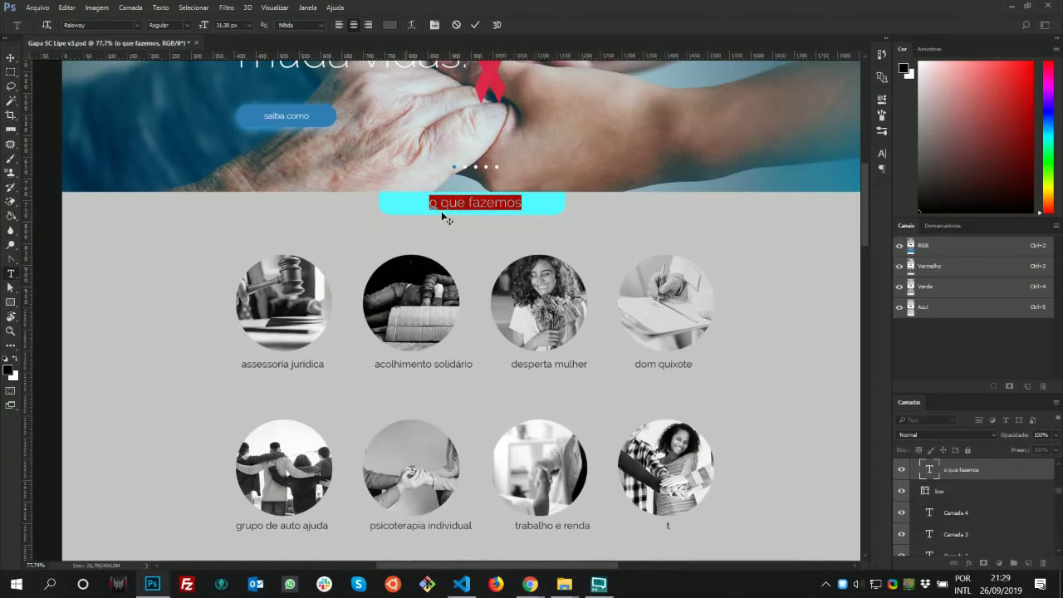
In Visual Studio Code, copy padding: 10px 40px from .btn-azul to the end of the #oquefazemos .section-title rule
{"action": "key", "text": "alt+Tab"}
{"action": "left_click", "coordinate": [654, 273]}
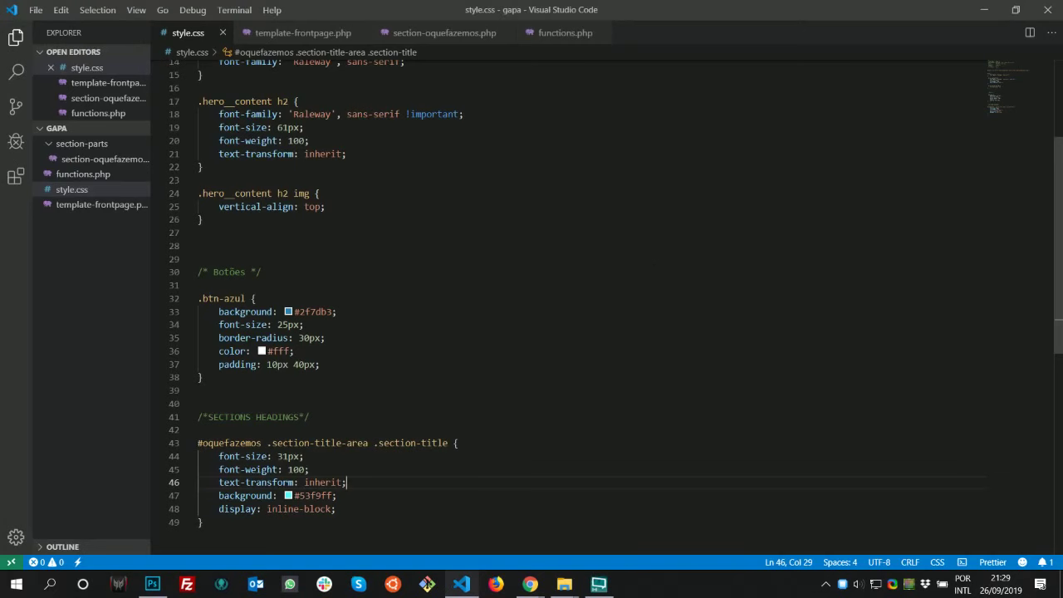
{"action": "left_click", "coordinate": [337, 508]}
{"action": "left_click_drag", "start_coordinate": [330, 364], "coordinate": [218, 364]}
{"action": "left_click", "coordinate": [370, 510]}
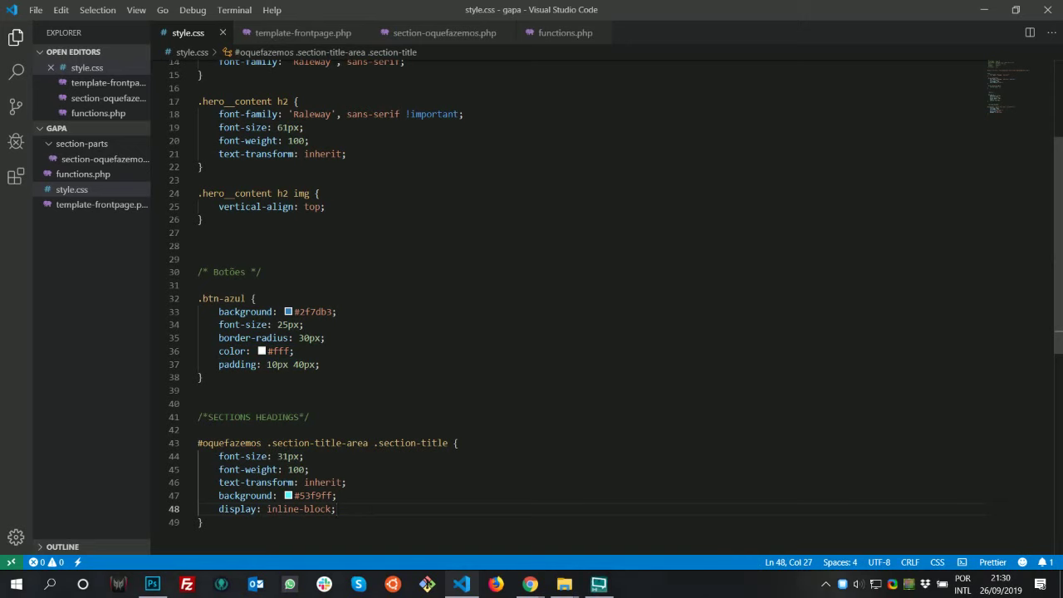
{"action": "key", "text": "ctrl+v"}
{"action": "key", "text": "ctrl+z"}
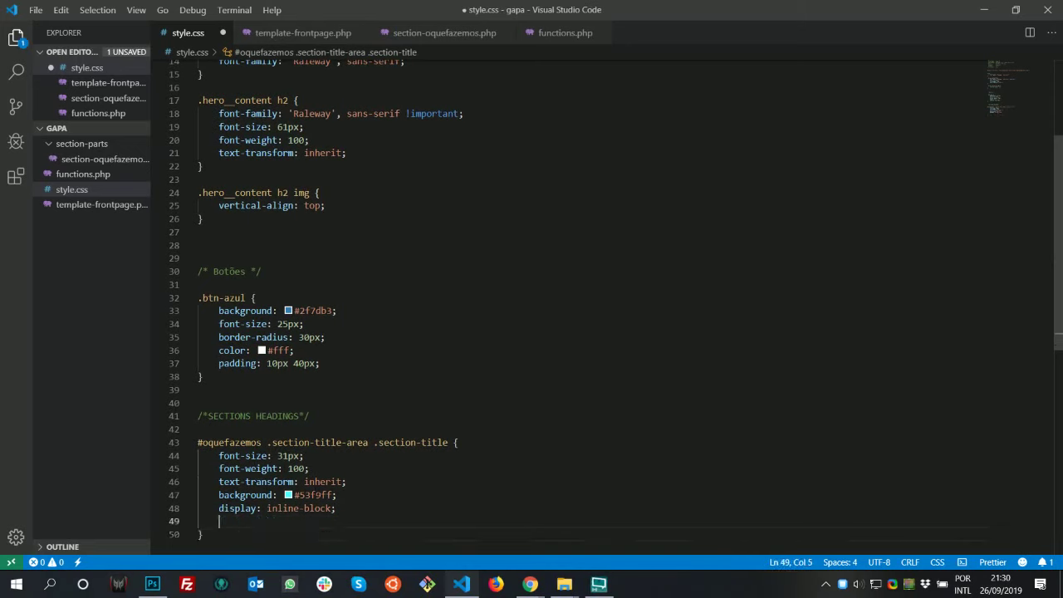
{"action": "mouse_move", "coordinate": [324, 363]}
{"action": "left_mouse_down"}
{"action": "mouse_move", "coordinate": [218, 364]}
{"action": "mouse_move", "coordinate": [321, 364]}
{"action": "left_mouse_up"}
{"action": "left_click", "coordinate": [219, 364]}
{"action": "key", "text": "ctrl+c"}
{"action": "left_click", "coordinate": [364, 510]}
{"action": "key", "text": "Return"}
{"action": "key", "text": "ctrl+v"}
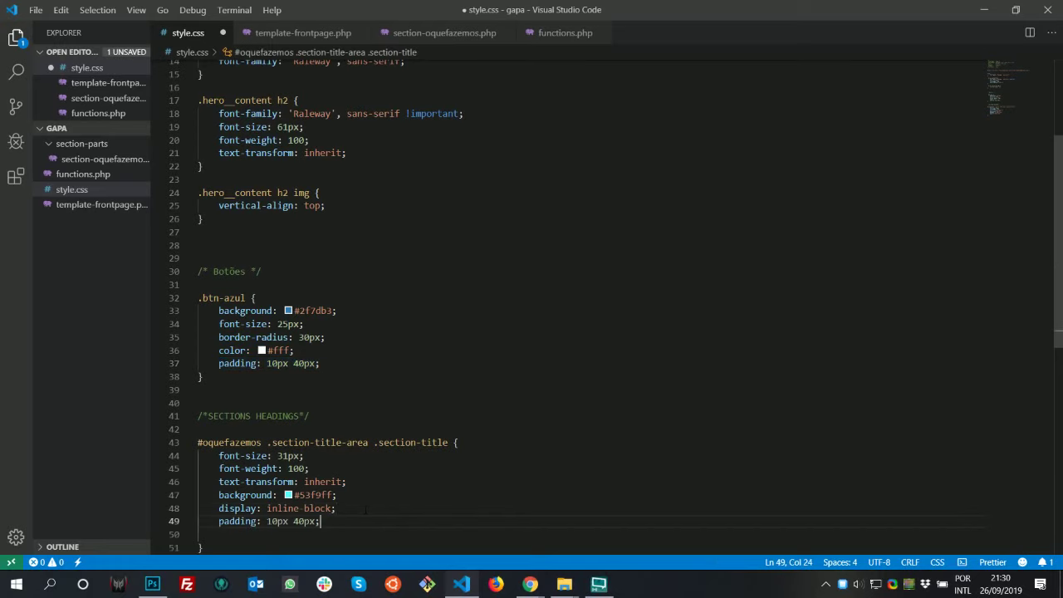
{"action": "scroll", "coordinate": [273, 499], "scroll_direction": "down", "scroll_amount": 1}
{"action": "left_click", "coordinate": [273, 501]}
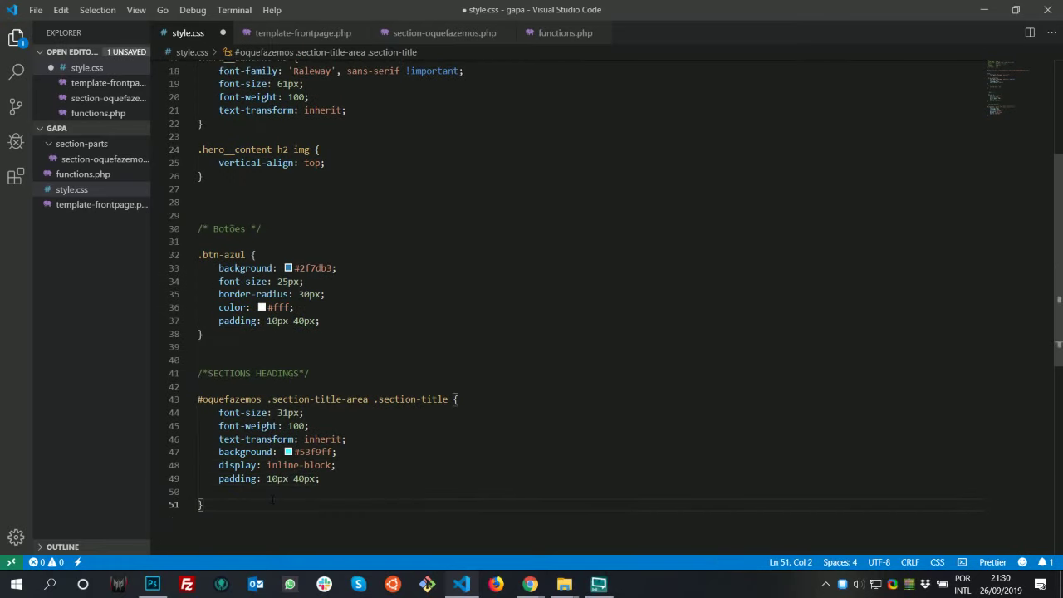
{"action": "key", "text": "Up"}
Save style.css, reload the site in Chrome, and compare the padded heading with the Photoshop layout
{"action": "key", "text": "ctrl+s"}
{"action": "key", "text": "alt+Tab"}
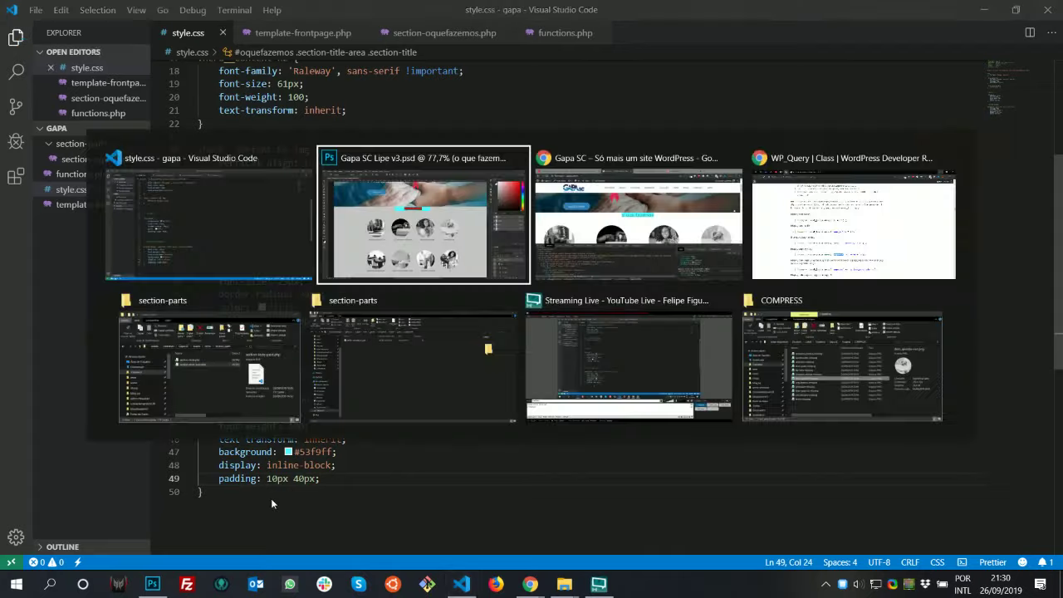
{"action": "key", "text": "alt+Tab"}
{"action": "key", "text": "Tab"}
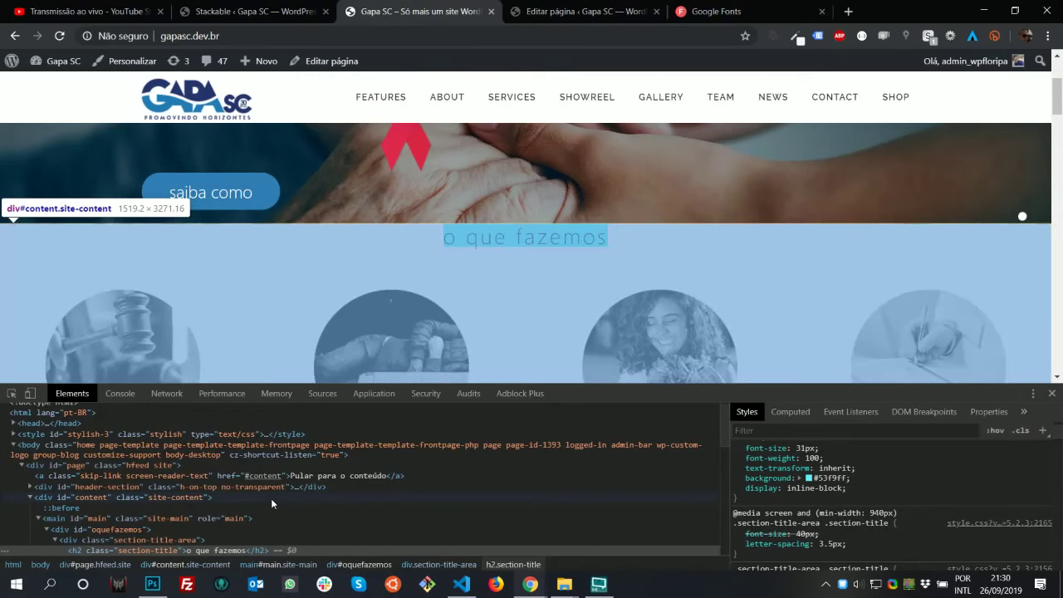
{"action": "key", "text": "F5"}
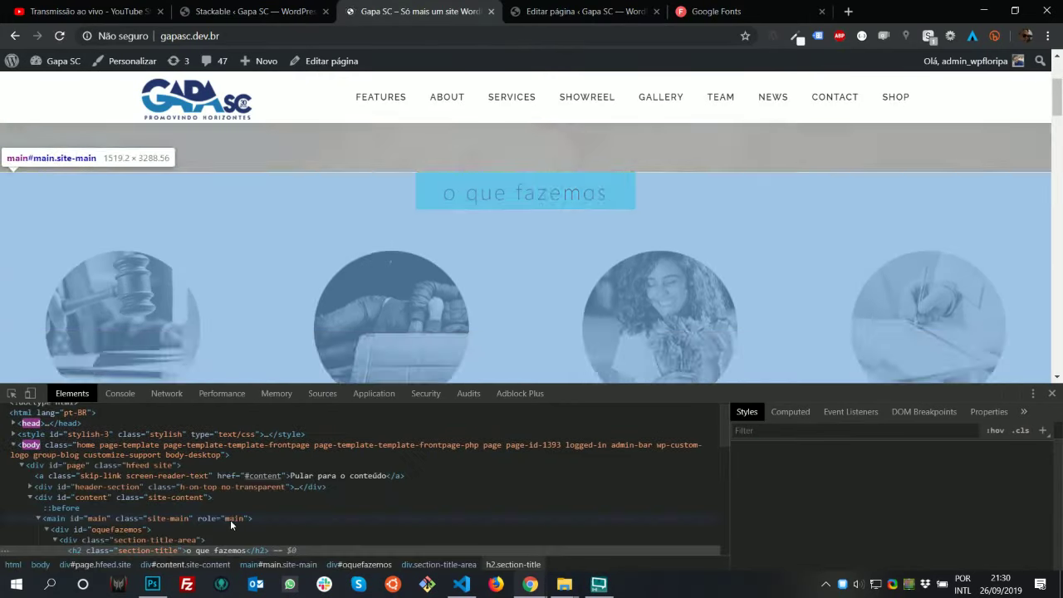
{"action": "key", "text": "alt+Tab"}
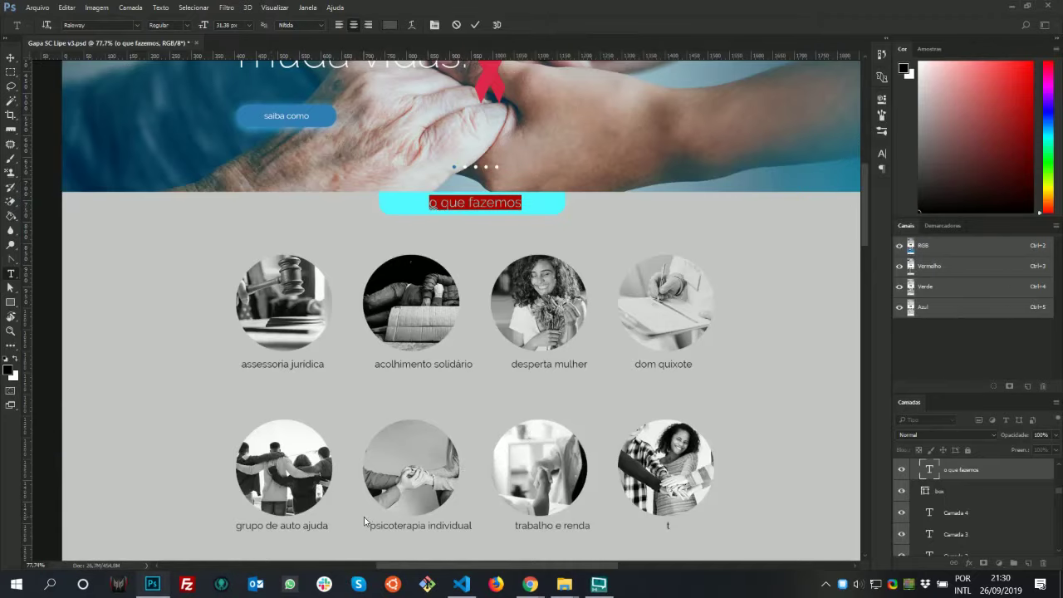
In Visual Studio Code, set the horizontal padding in the #oquefazemos .section-title rule to 60px
{"action": "key", "text": "alt+Tab"}
{"action": "key", "text": "Tab"}
{"action": "key", "text": "ctrl+Left"}
{"action": "key", "text": "shift+Right"}
{"action": "key", "text": "shift+Right"}
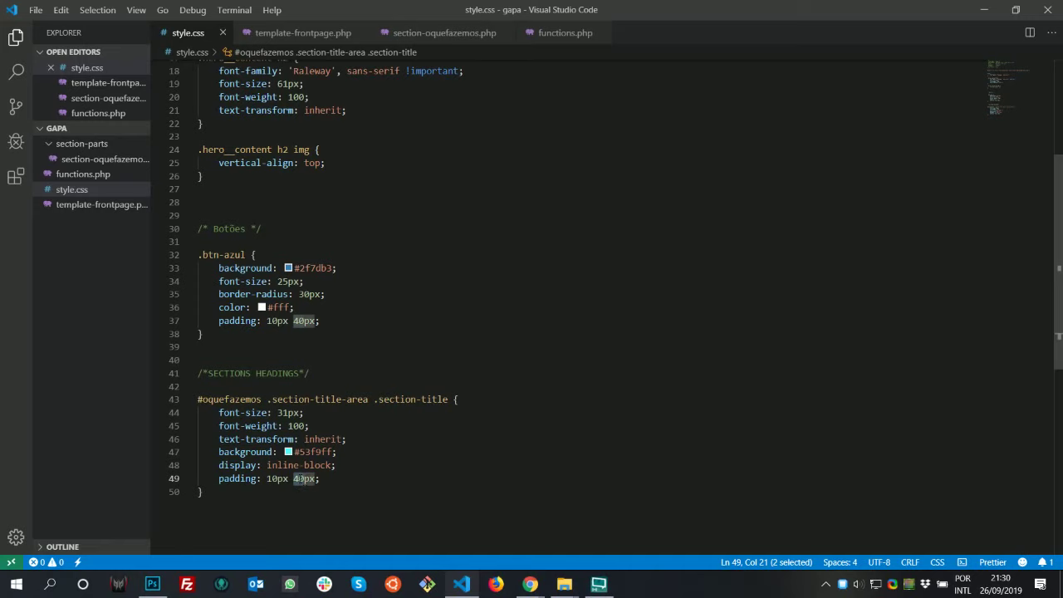
{"action": "type", "text": "60"}
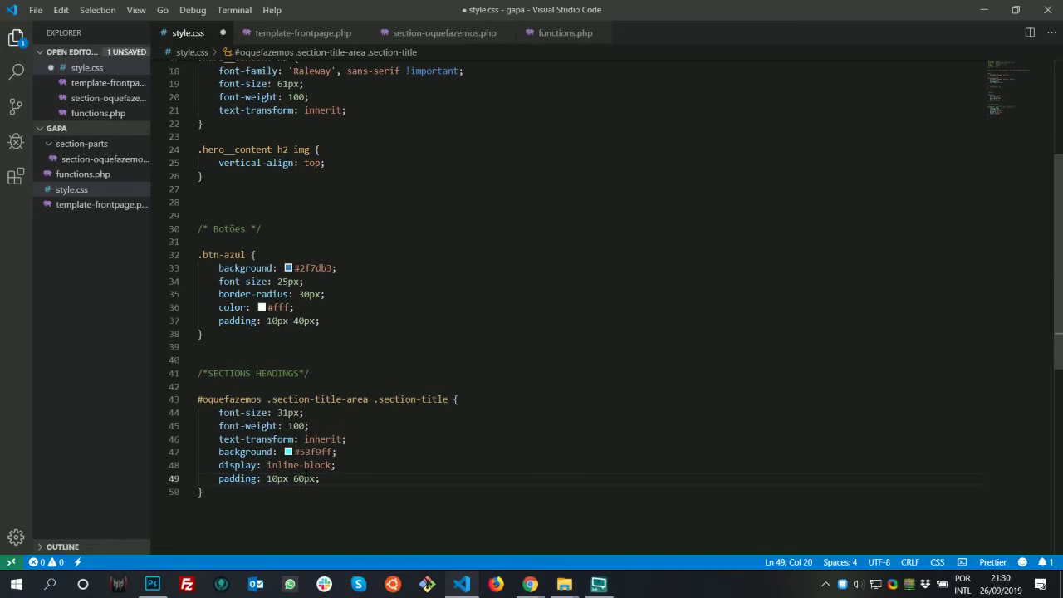
Save style.css and reload the site in Chrome to check the wider heading padding
{"action": "key", "text": "ctrl+s"}
{"action": "key", "text": "alt+Tab"}
{"action": "key", "text": "alt+Tab"}
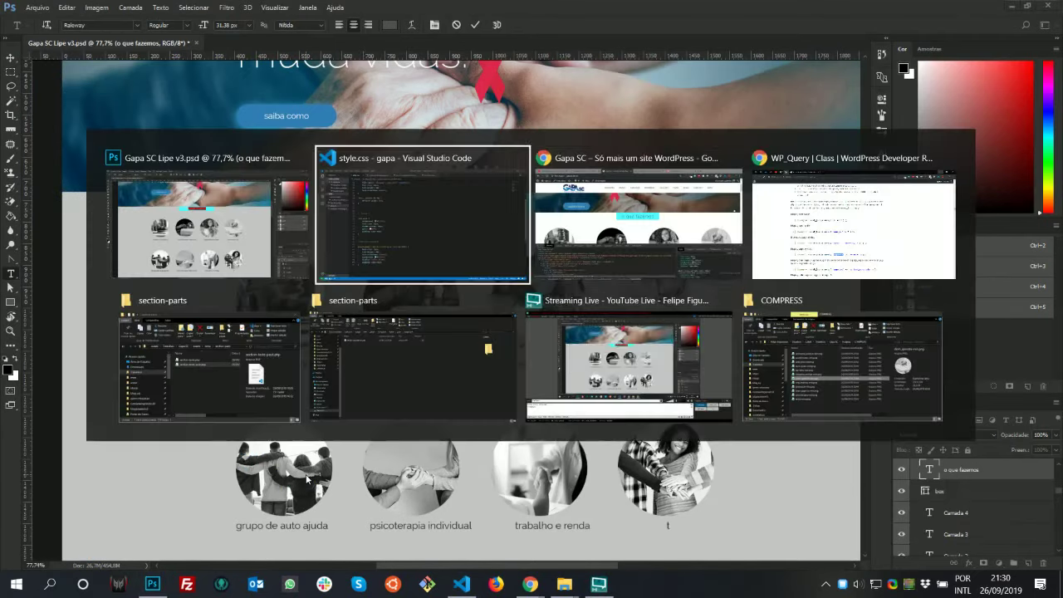
{"action": "key", "text": "alt+Tab"}
{"action": "key", "text": "F5"}
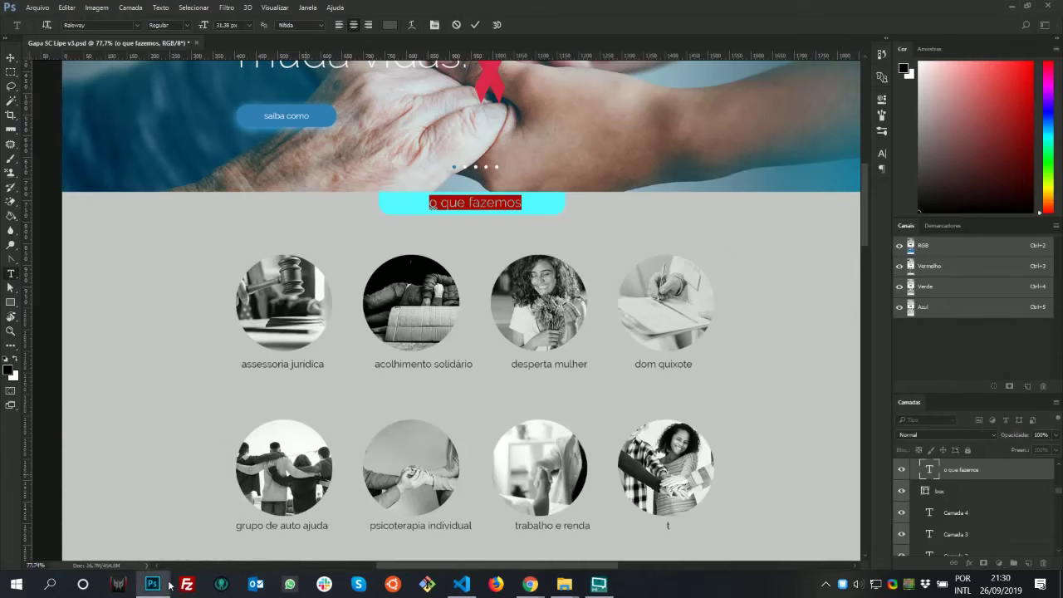
Compare the heading box on the site with the "o que fazemos" box in Photoshop, then return to Visual Studio Code
{"action": "left_click", "coordinate": [152, 584]}
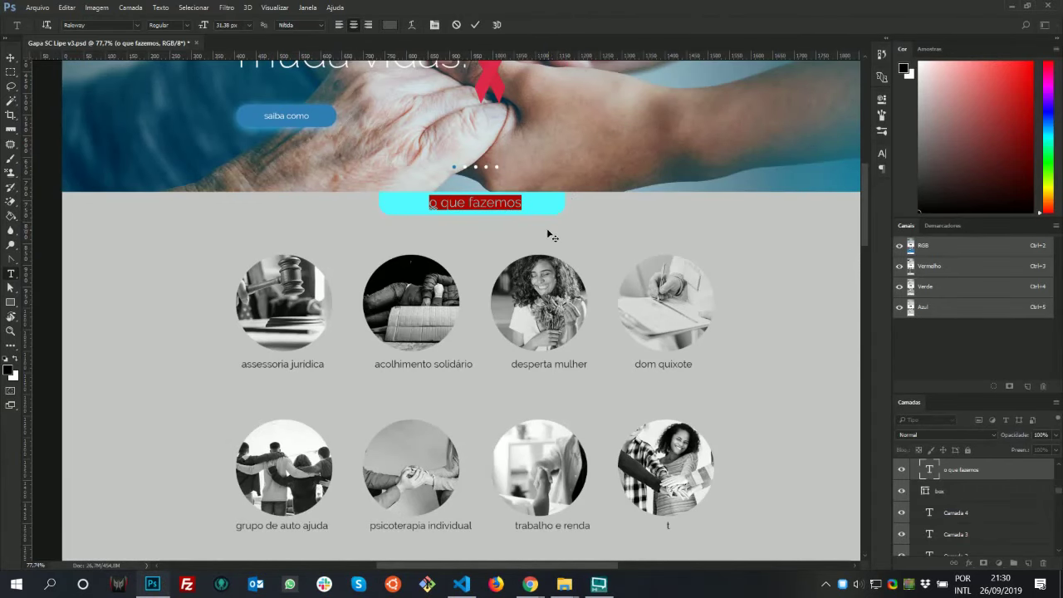
{"action": "key", "text": "alt+Tab"}
{"action": "key", "text": "alt+Tab"}
{"action": "key", "text": "alt+Tab"}
{"action": "key", "text": "alt+Tab"}
{"action": "key", "text": "alt+Tab"}
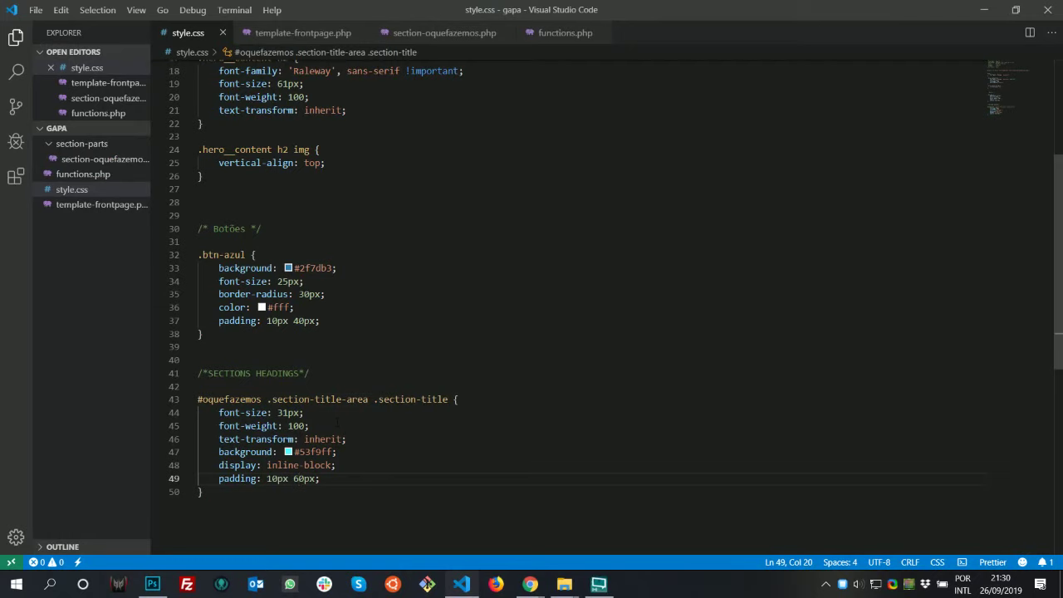
Add border-radius: 0 0 30px 30px at the start of the #oquefazemos .section-title rule in style.css
{"action": "left_click", "coordinate": [457, 400]}
{"action": "key", "text": "Return"}
{"action": "type", "text": "borde"}
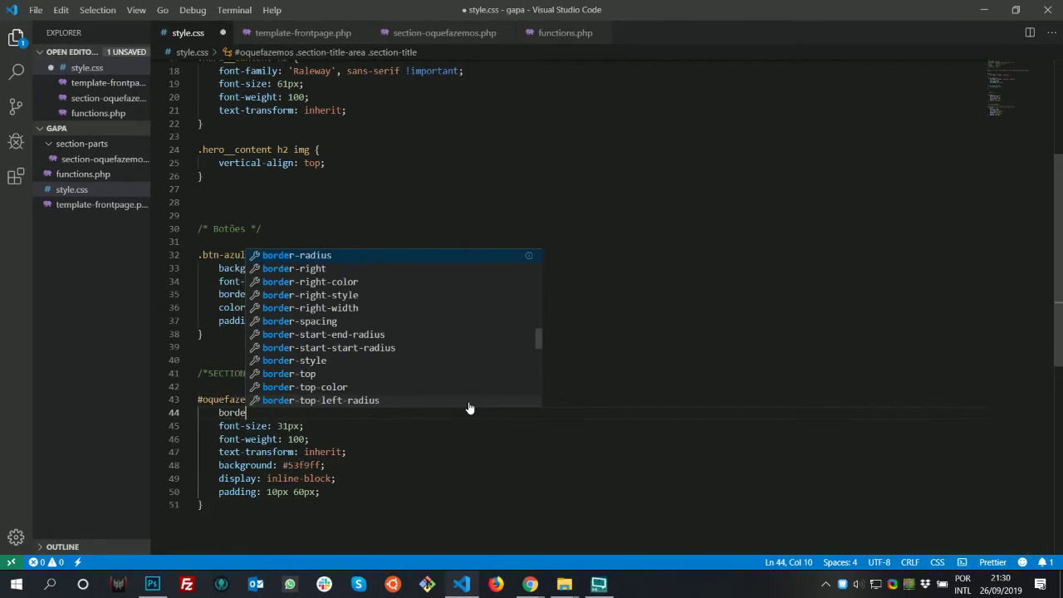
{"action": "type", "text": "r-ra"}
{"action": "key", "text": "Return"}
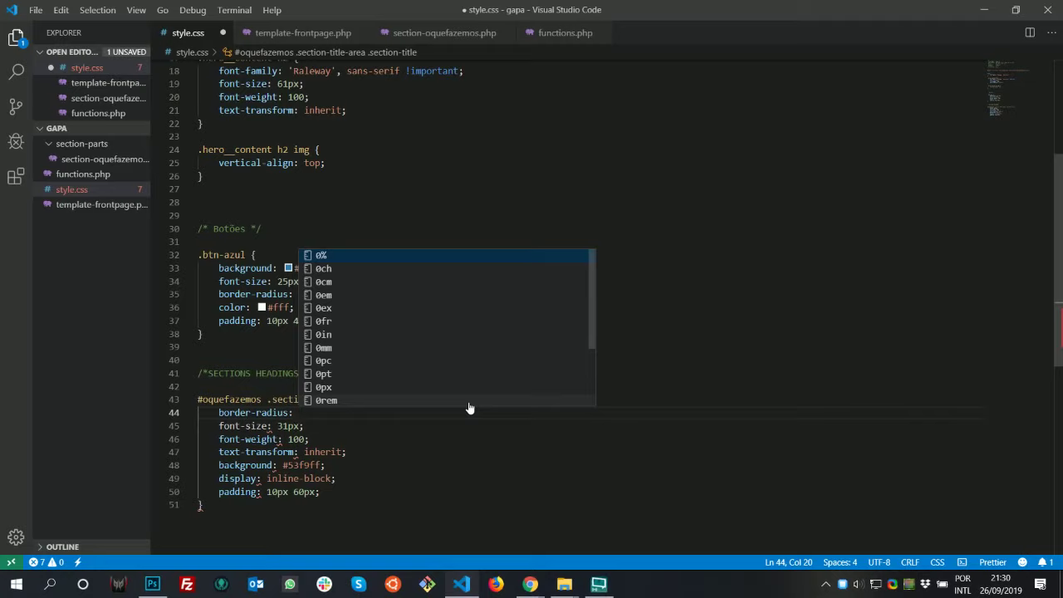
{"action": "type", "text": "0"}
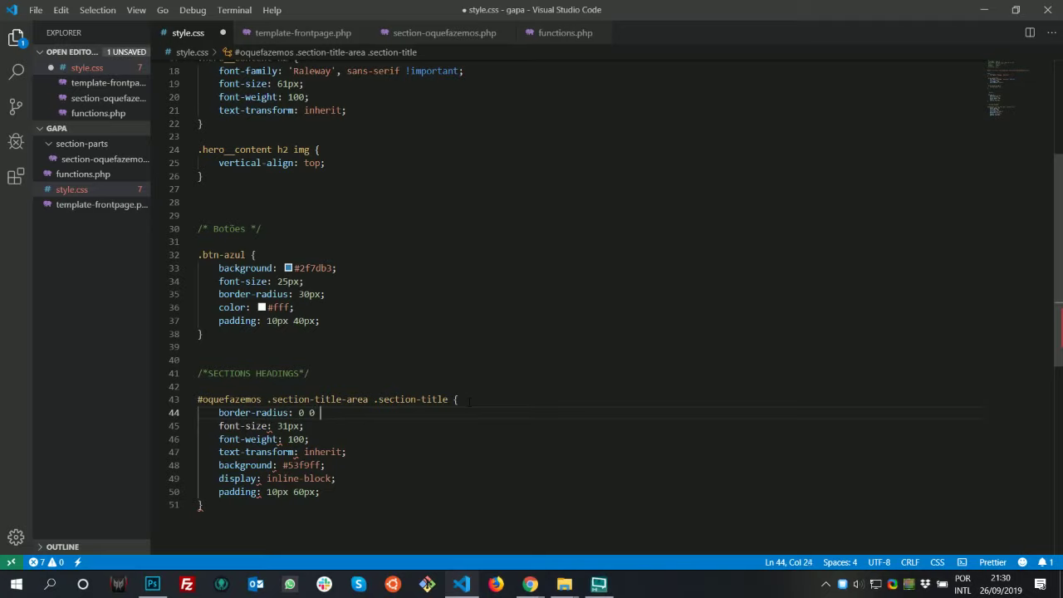
{"action": "type", "text": " 0 30px"}
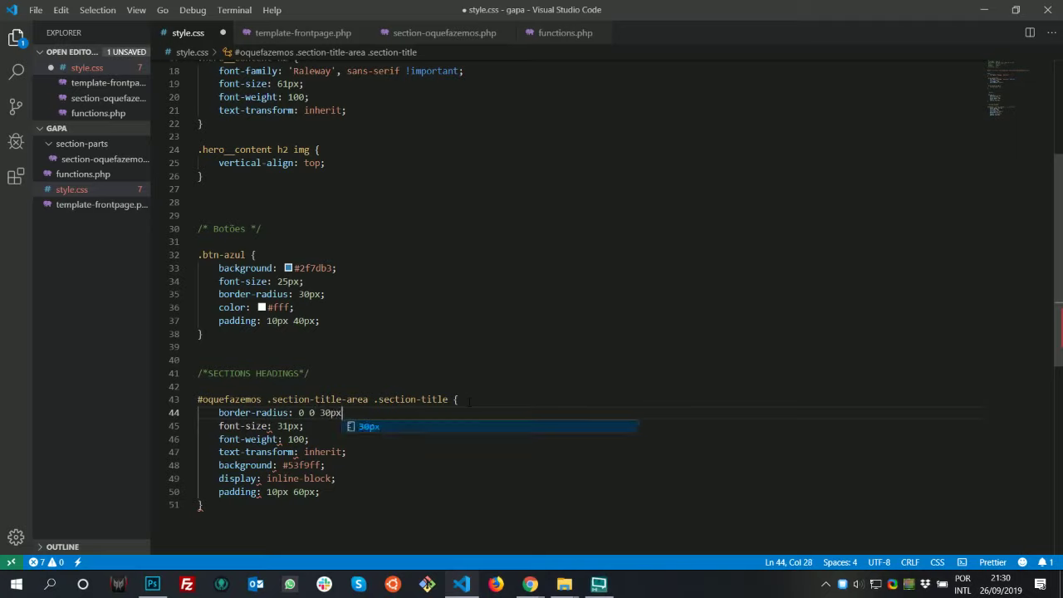
{"action": "type", "text": " 30"}
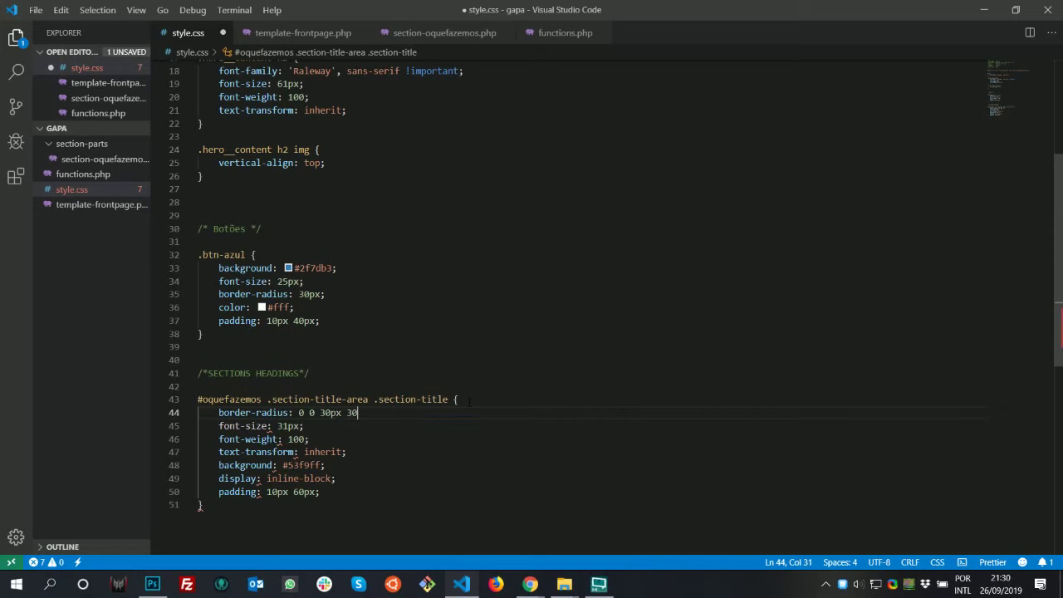
{"action": "type", "text": "px"}
Save style.css and reload the site in Chrome to check the heading's rounded lower corners
{"action": "key", "text": "ctrl+s"}
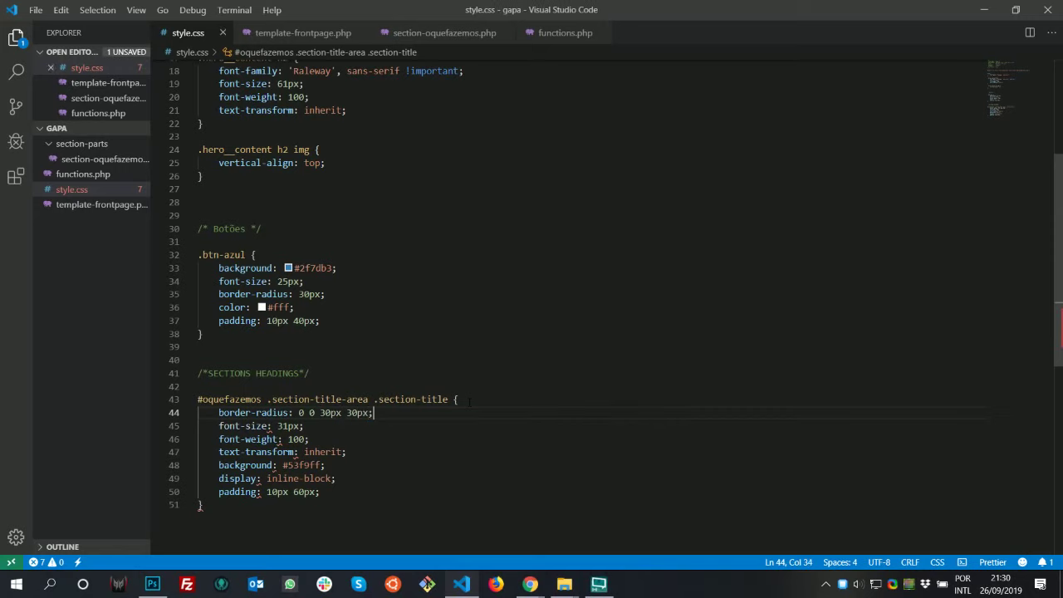
{"action": "key", "text": "alt+Tab"}
{"action": "key", "text": "F5"}
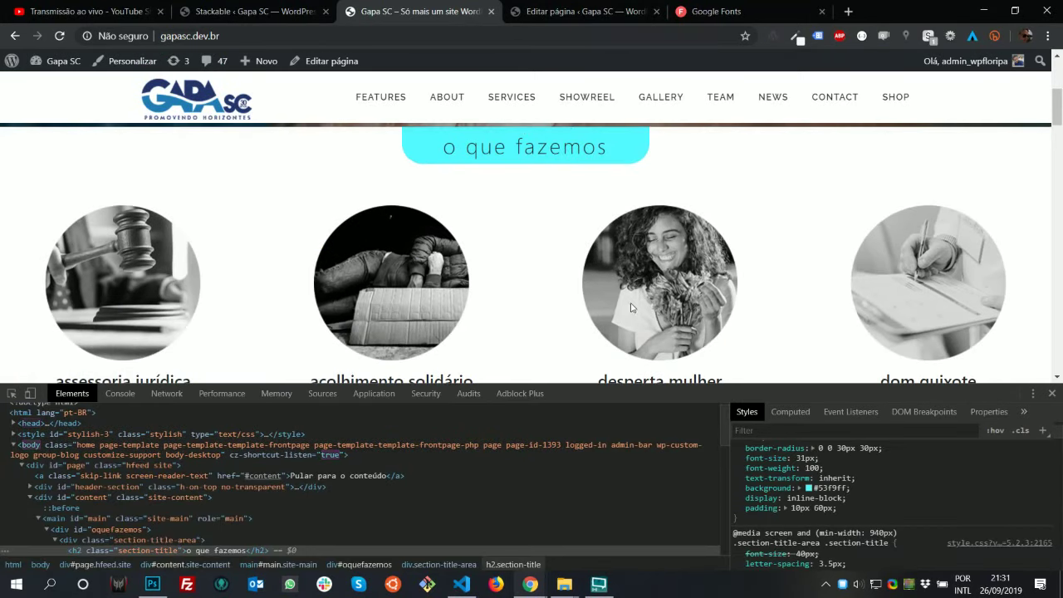
{"action": "scroll", "coordinate": [644, 183], "scroll_direction": "up", "scroll_amount": 1}
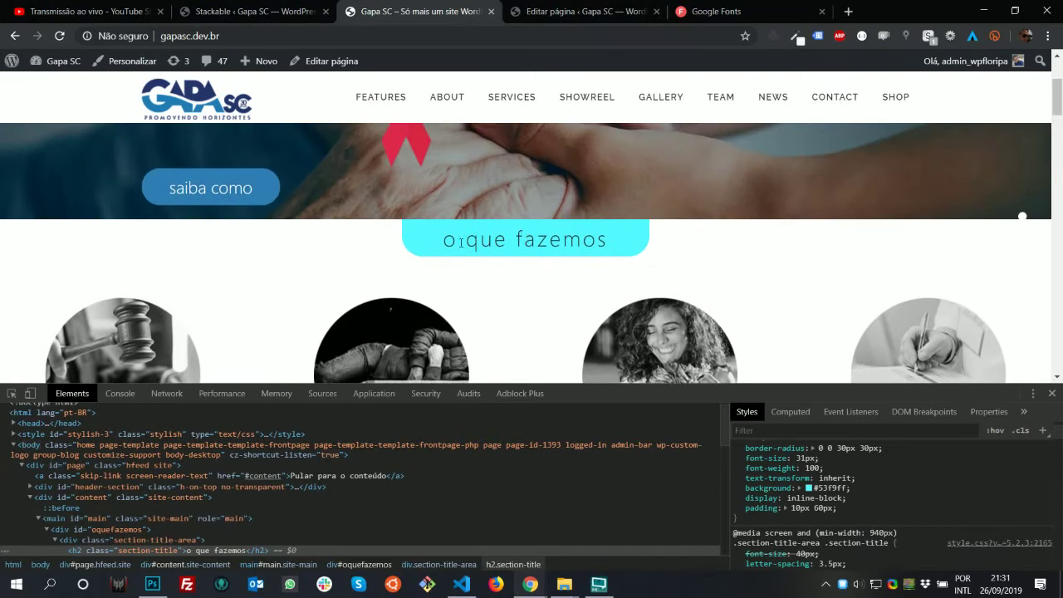
In Photoshop, open the text colour of the "o que fazemos" label to look up its hex code
{"action": "key", "text": "alt+Tab"}
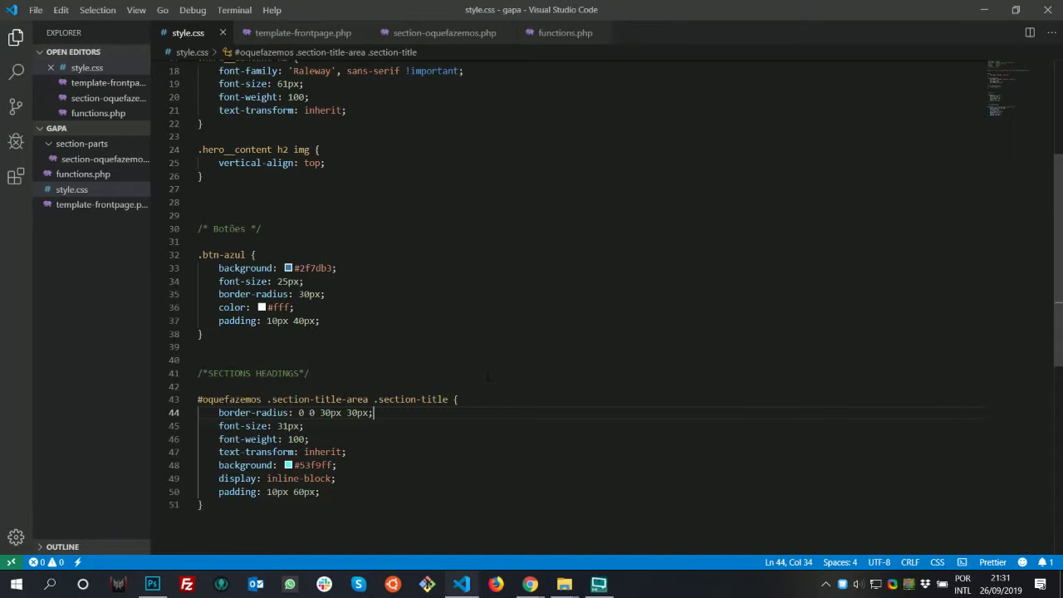
{"action": "key", "text": "alt+Tab"}
{"action": "key", "text": "Escape"}
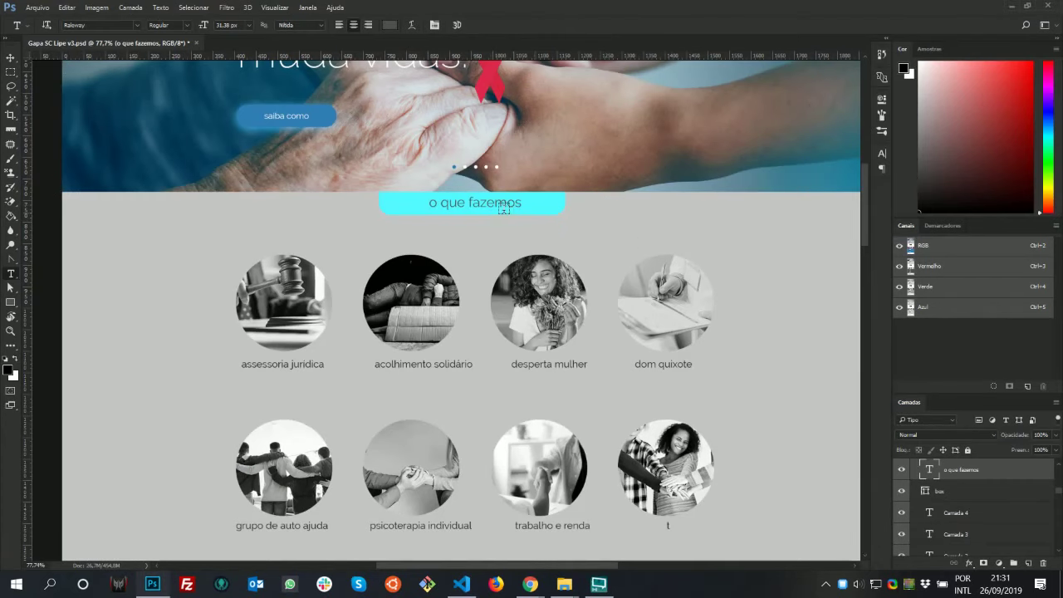
{"action": "double_click", "coordinate": [504, 206]}
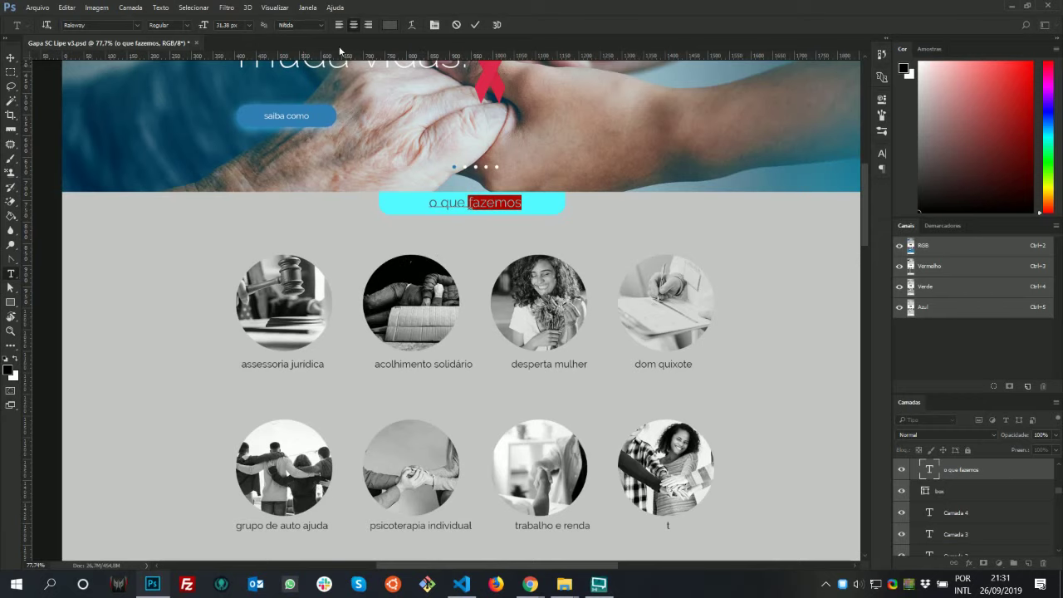
{"action": "left_click", "coordinate": [390, 25]}
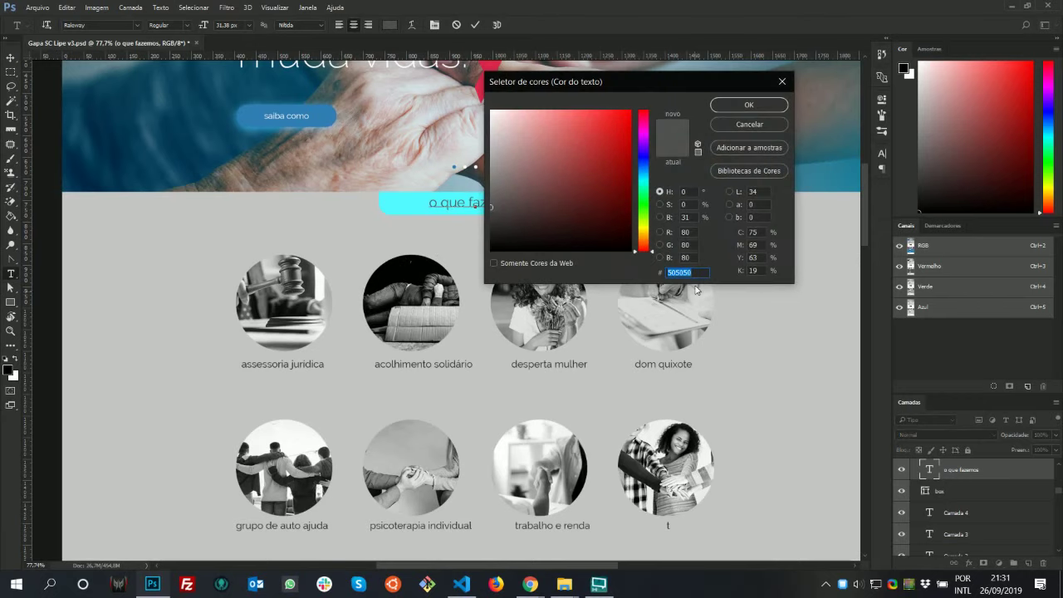
{"action": "key", "text": "alt+Tab"}
{"action": "key", "text": "alt+Tab"}
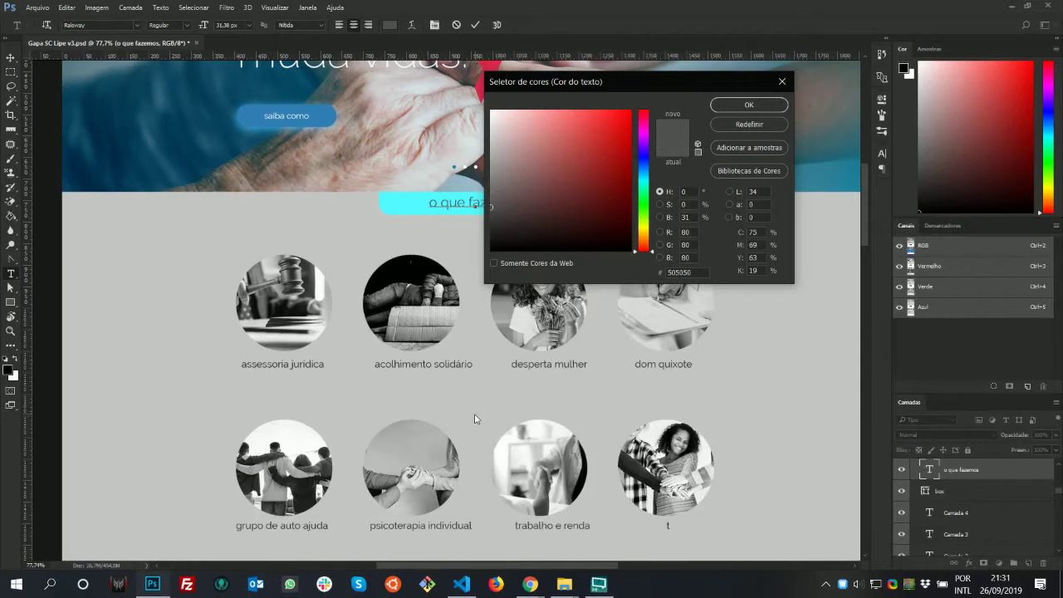
In Visual Studio Code, add color: #505050 below border-radius in the #oquefazemos .section-title rule
{"action": "key", "text": "alt+Tab"}
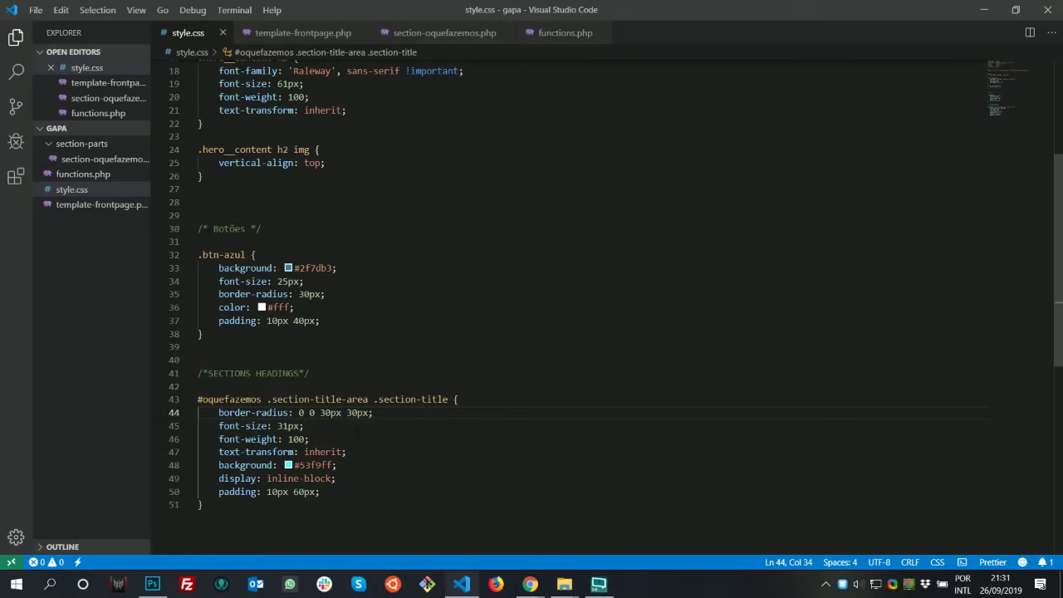
{"action": "key", "text": "Return"}
{"action": "type", "text": "co"}
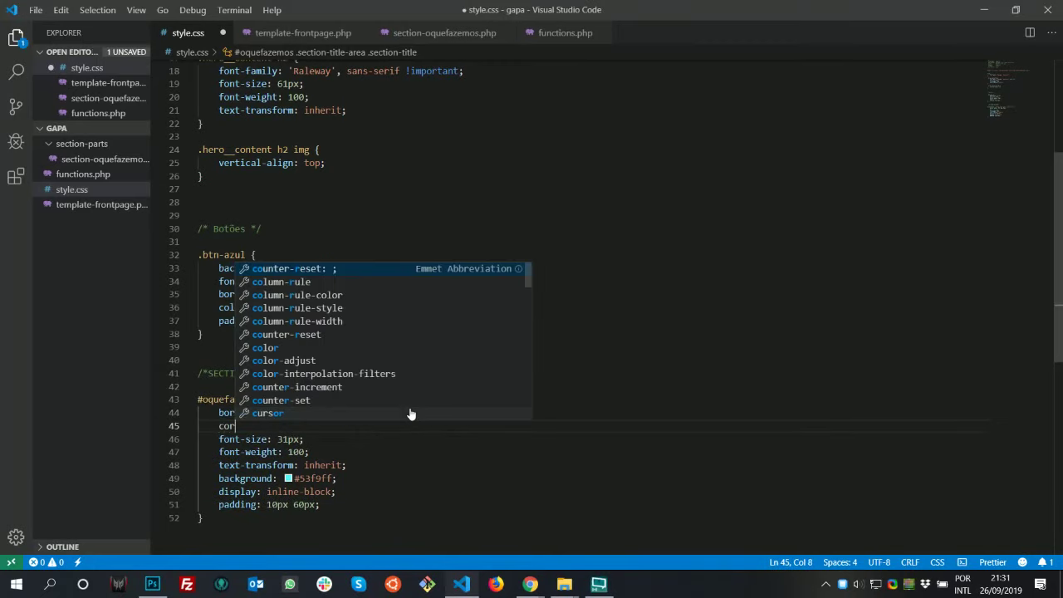
{"action": "type", "text": "lo"}
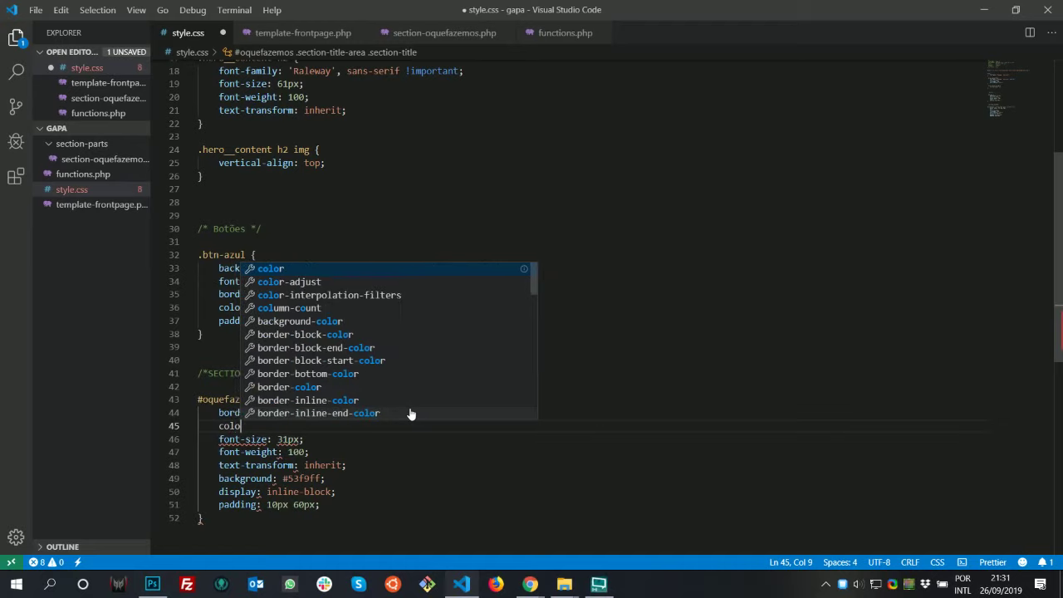
{"action": "key", "text": "Return"}
{"action": "left_click", "coordinate": [410, 413]}
{"action": "key", "text": "BackSpace"}
{"action": "key", "text": "BackSpace"}
{"action": "key", "text": "BackSpace"}
{"action": "key", "text": "BackSpace"}
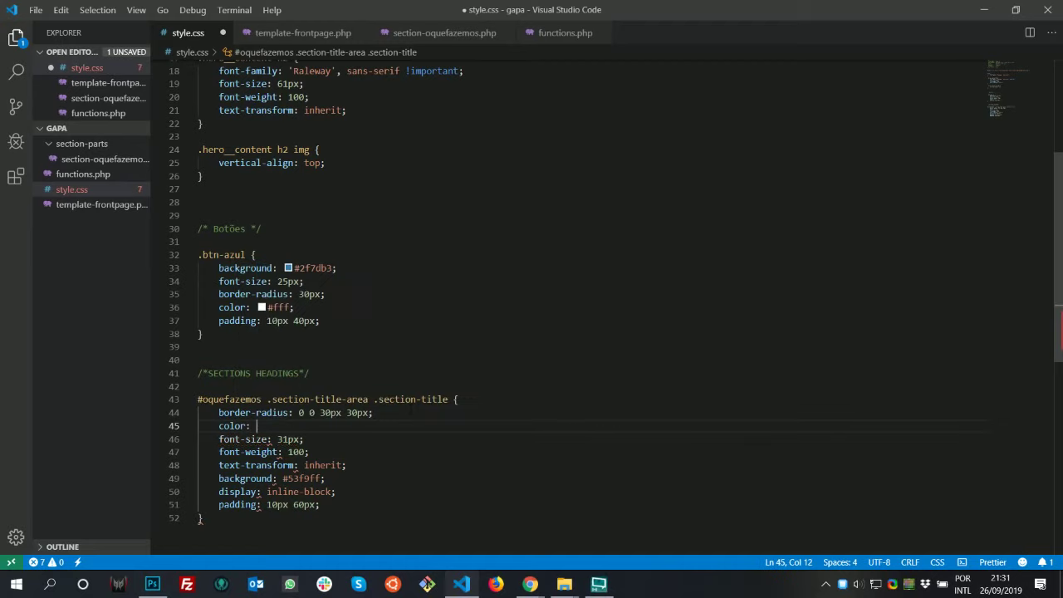
{"action": "type", "text": "#505050;"}
Save style.css and reload the site in Chrome to check the heading's text colour
{"action": "key", "text": "ctrl+s"}
{"action": "key", "text": "alt+Tab"}
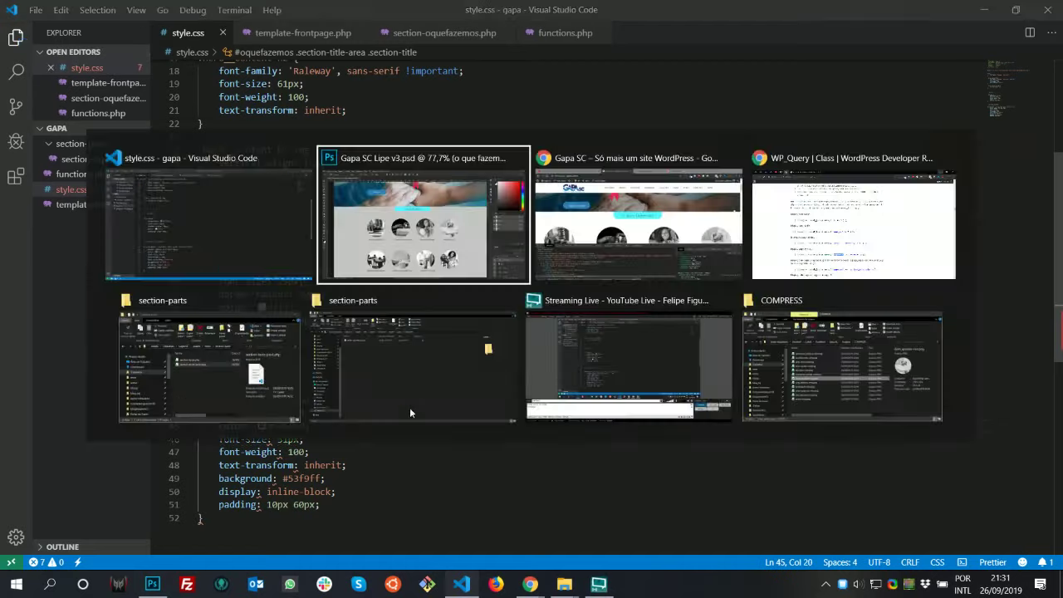
{"action": "key", "text": "alt+Tab"}
{"action": "key", "text": "alt+Tab"}
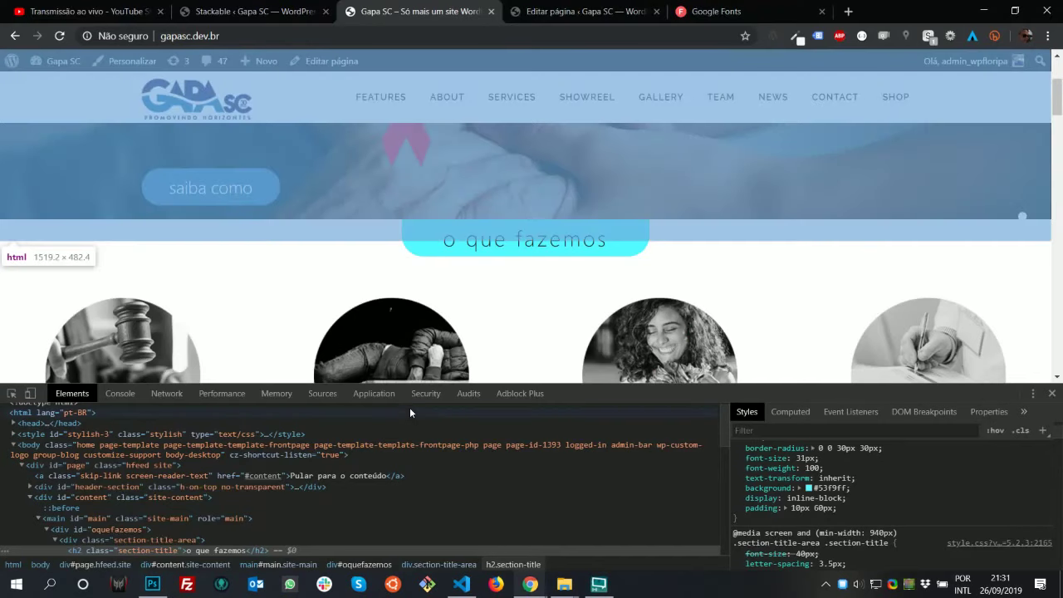
{"action": "key", "text": "F5"}
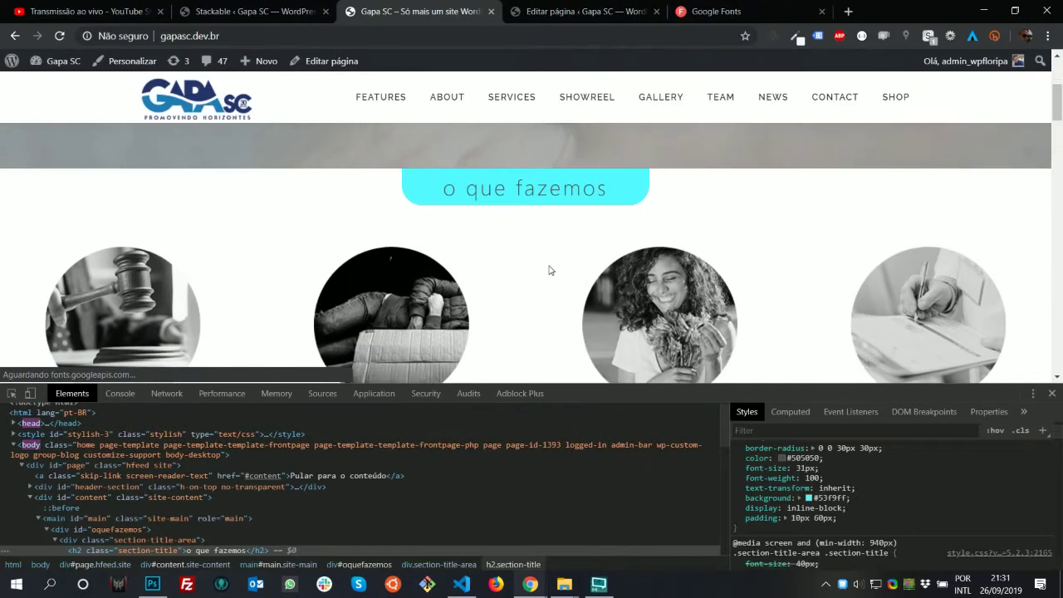
Compare the image captions with the Photoshop design and inspect the "assessoria jurídica" heading in Chrome
{"action": "scroll", "coordinate": [676, 264], "scroll_direction": "down", "scroll_amount": 3}
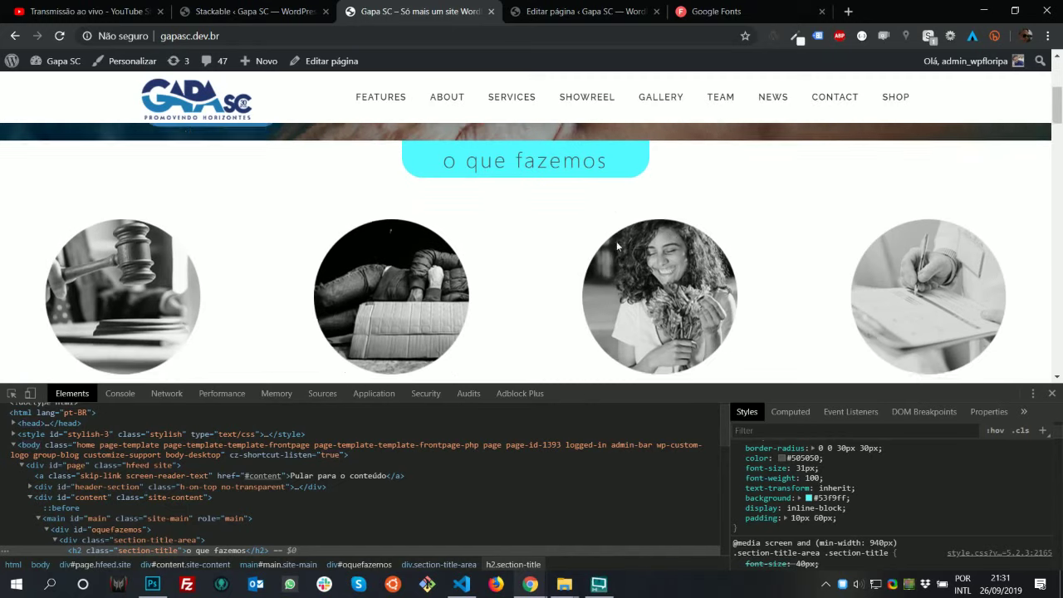
{"action": "scroll", "coordinate": [648, 254], "scroll_direction": "up", "scroll_amount": 2}
{"action": "scroll", "coordinate": [618, 246], "scroll_direction": "down", "scroll_amount": 2}
{"action": "scroll", "coordinate": [618, 246], "scroll_direction": "up", "scroll_amount": 2}
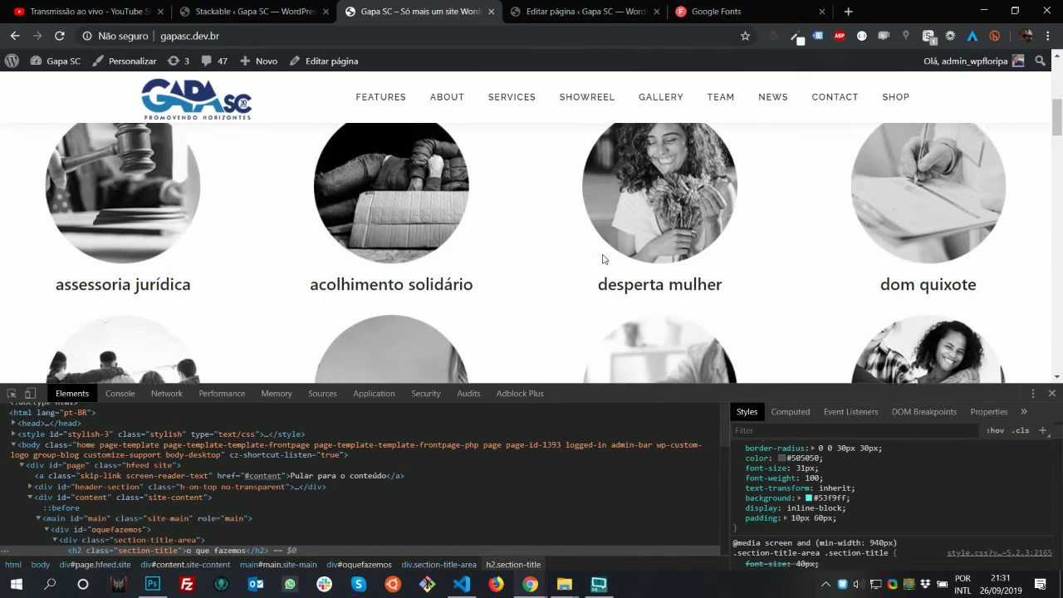
{"action": "key", "text": "alt+Tab"}
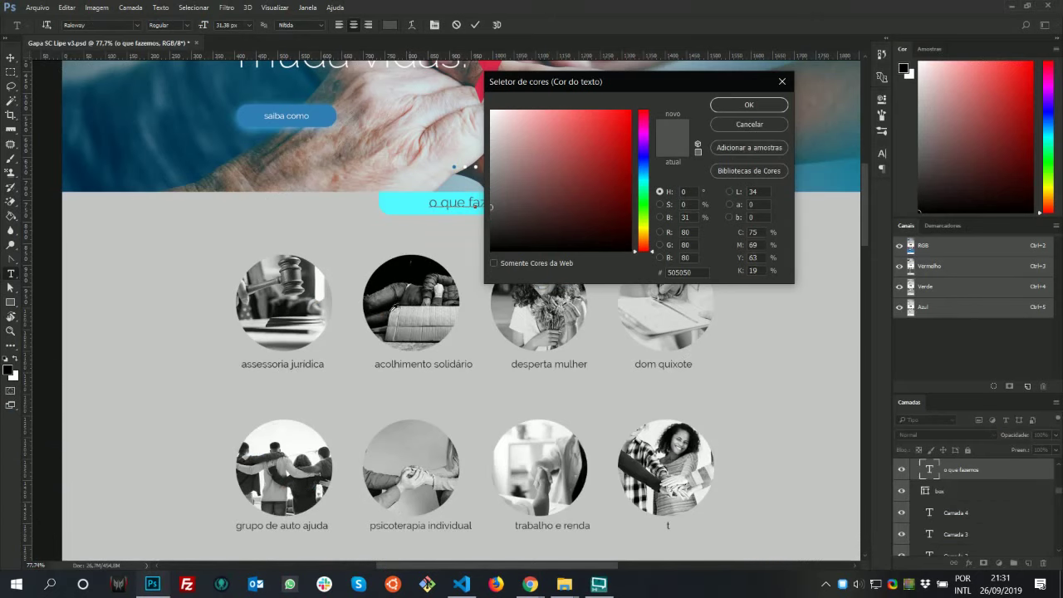
{"action": "key", "text": "alt+Tab"}
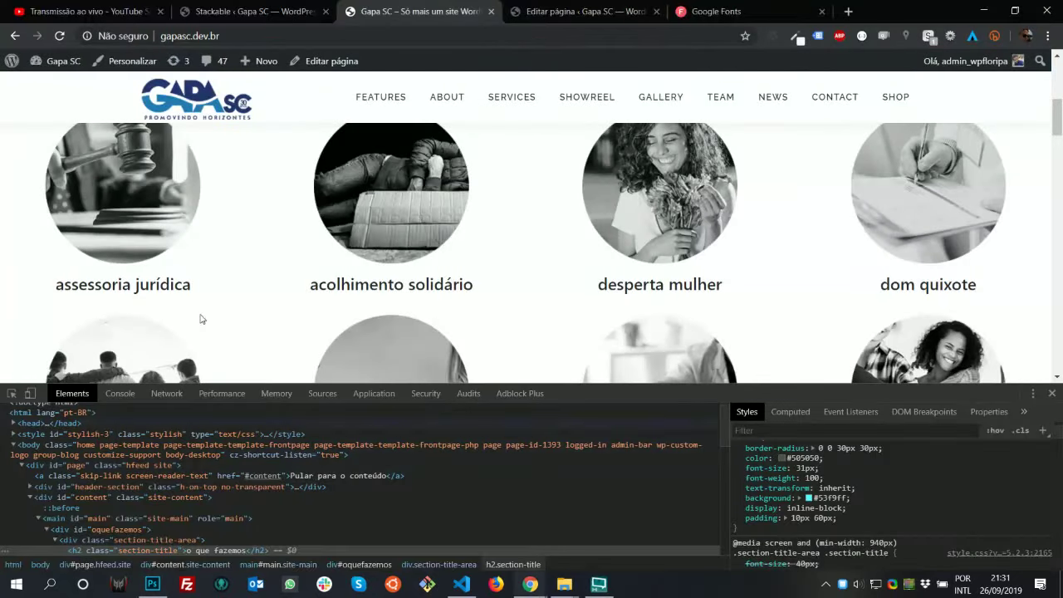
{"action": "left_click", "coordinate": [11, 393]}
{"action": "left_click", "coordinate": [123, 284]}
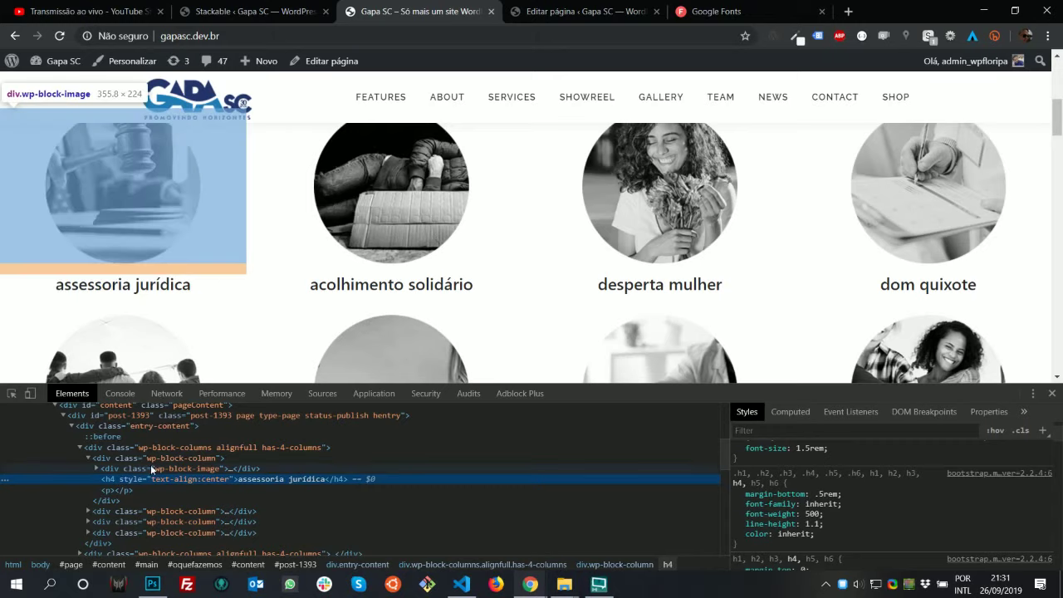
In Visual Studio Code, change the SECTIONS HEADINGS comment in style.css to SECTION O QUE FAZEMOS
{"action": "key", "text": "alt+Tab"}
{"action": "key", "text": "alt+Tab"}
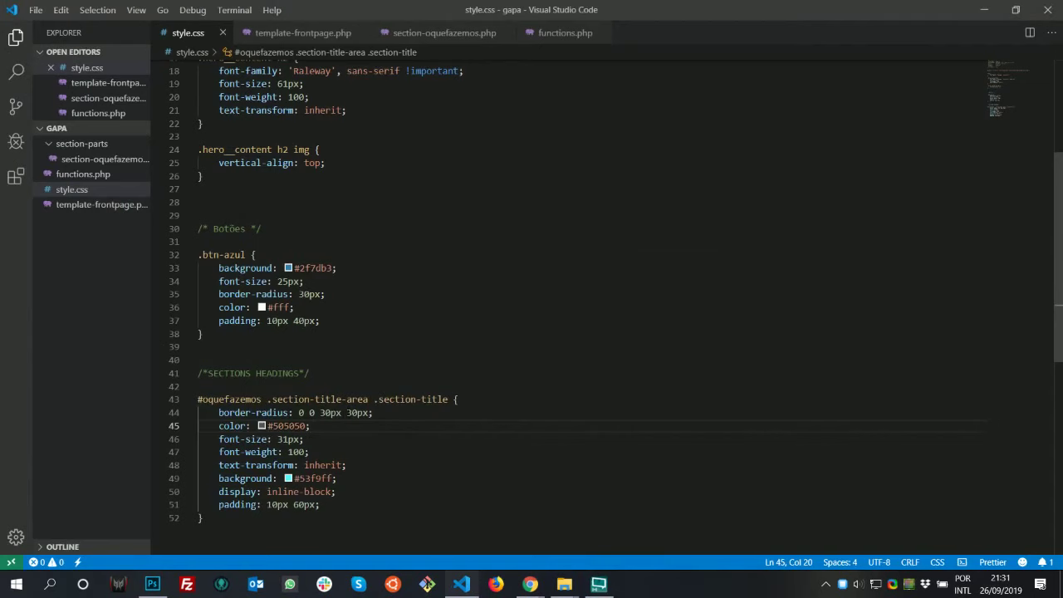
{"action": "scroll", "coordinate": [270, 407], "scroll_direction": "down", "scroll_amount": 2}
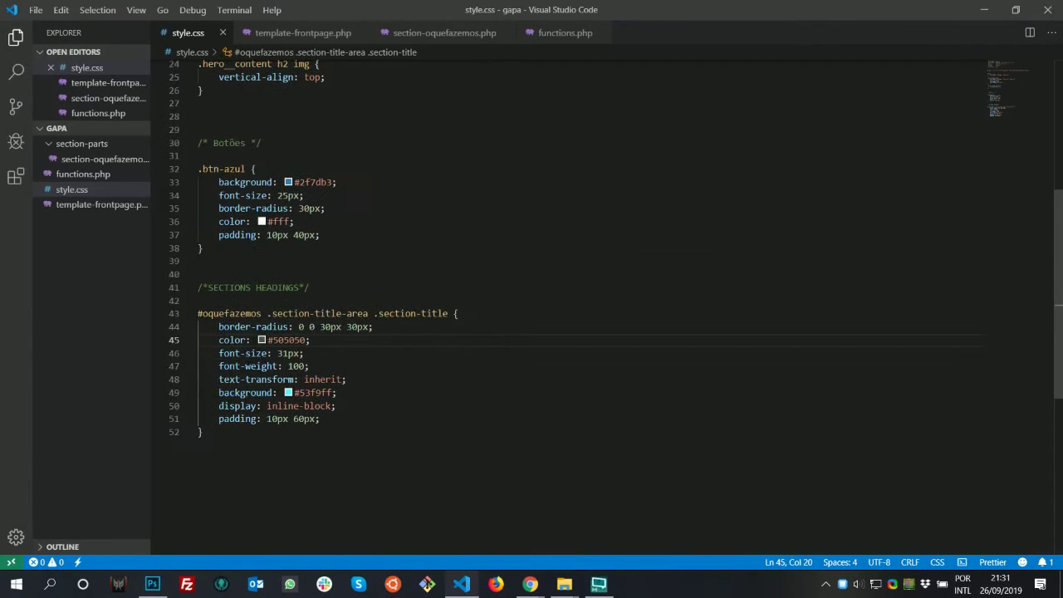
{"action": "left_click_drag", "start_coordinate": [266, 313], "coordinate": [198, 313]}
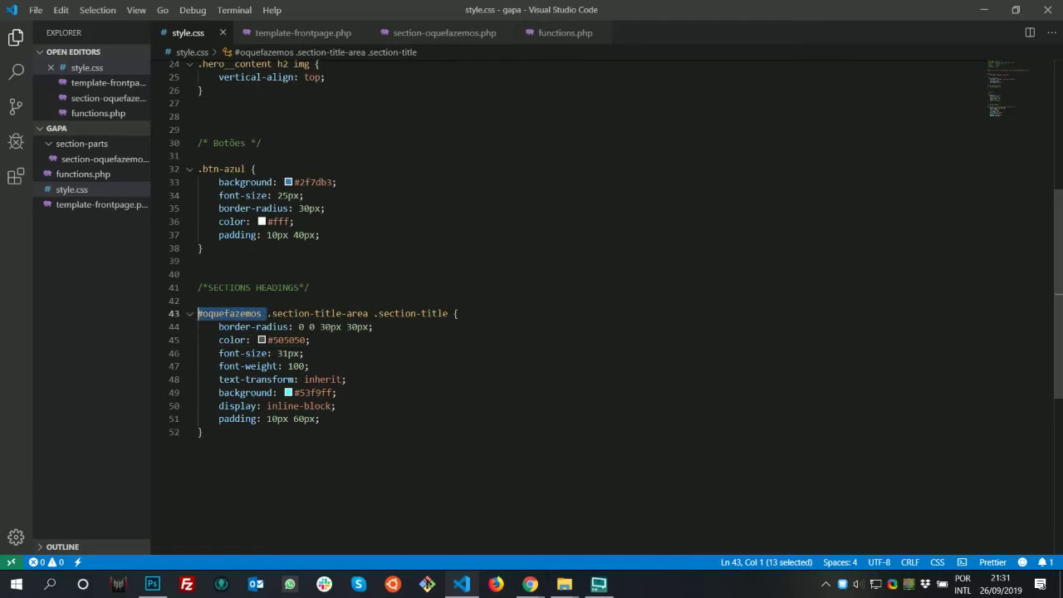
{"action": "left_click_drag", "start_coordinate": [298, 288], "coordinate": [257, 288]}
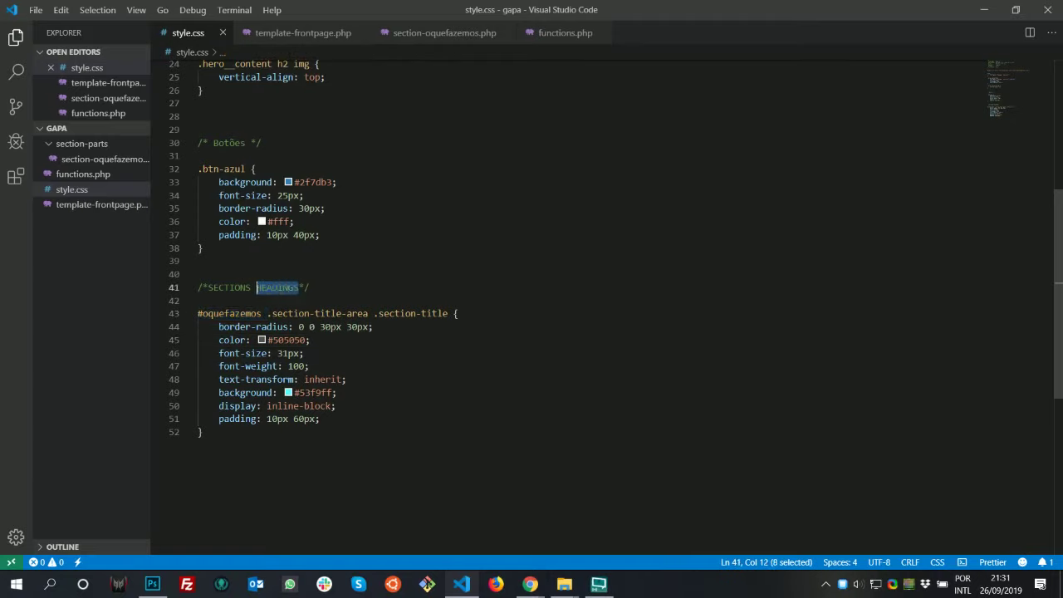
{"action": "key", "text": "BackSpace"}
{"action": "key", "text": "BackSpace"}
{"action": "key", "text": "BackSpace"}
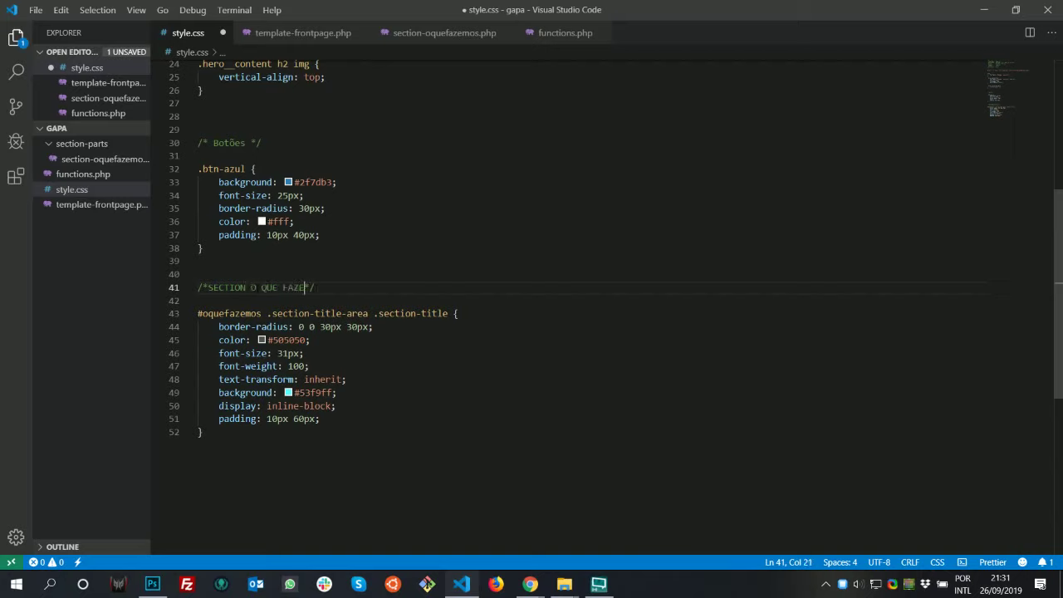
Start a new #oquefazemos h4 rule below the section title rule in style.css
{"action": "left_click", "coordinate": [202, 432]}
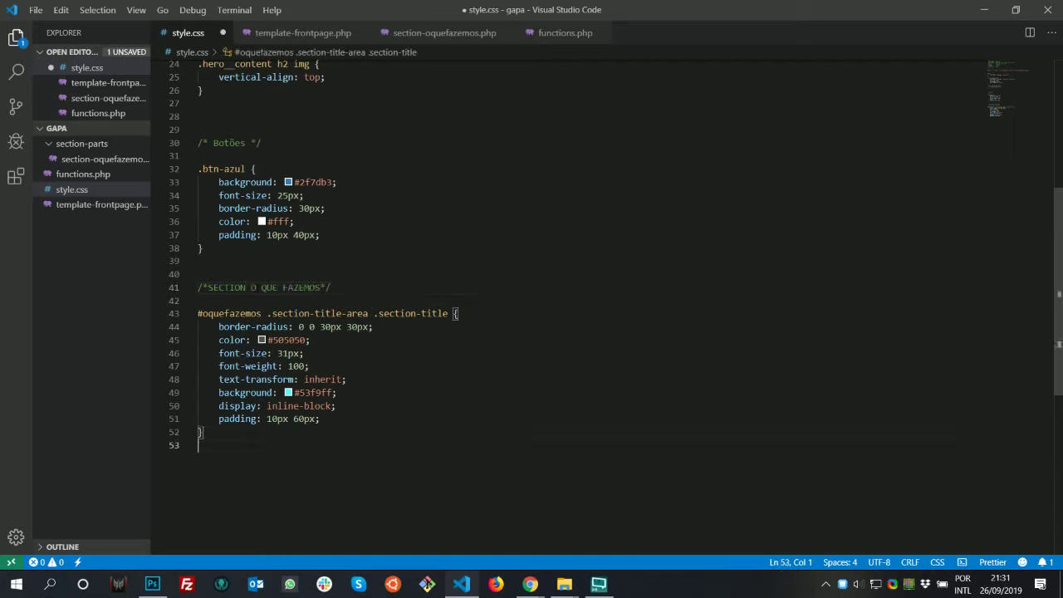
{"action": "key", "text": "Return"}
{"action": "type", "text": "#oquefazemos "}
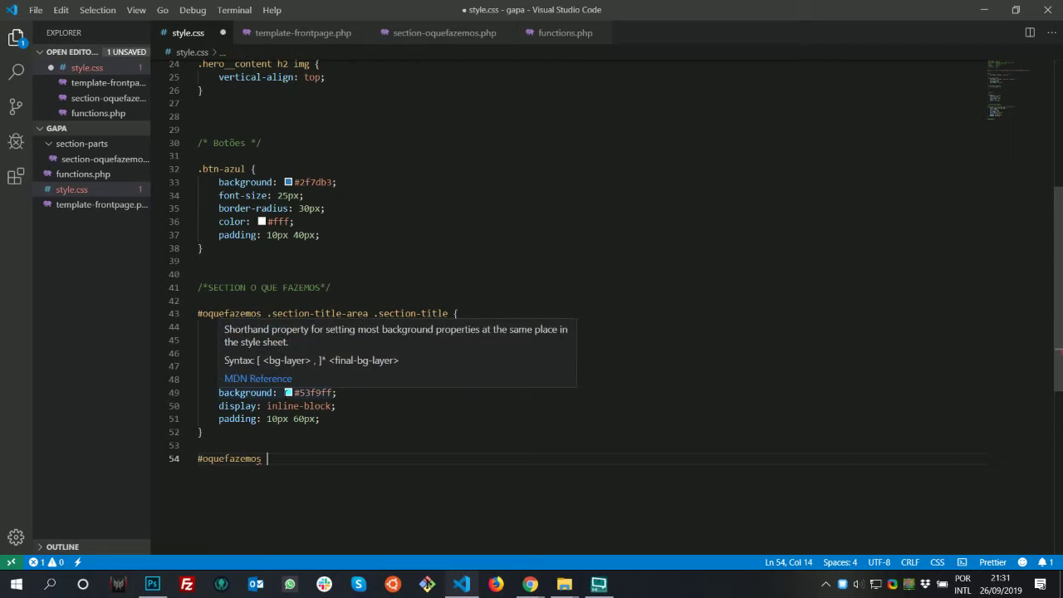
{"action": "type", "text": "h4 {"}
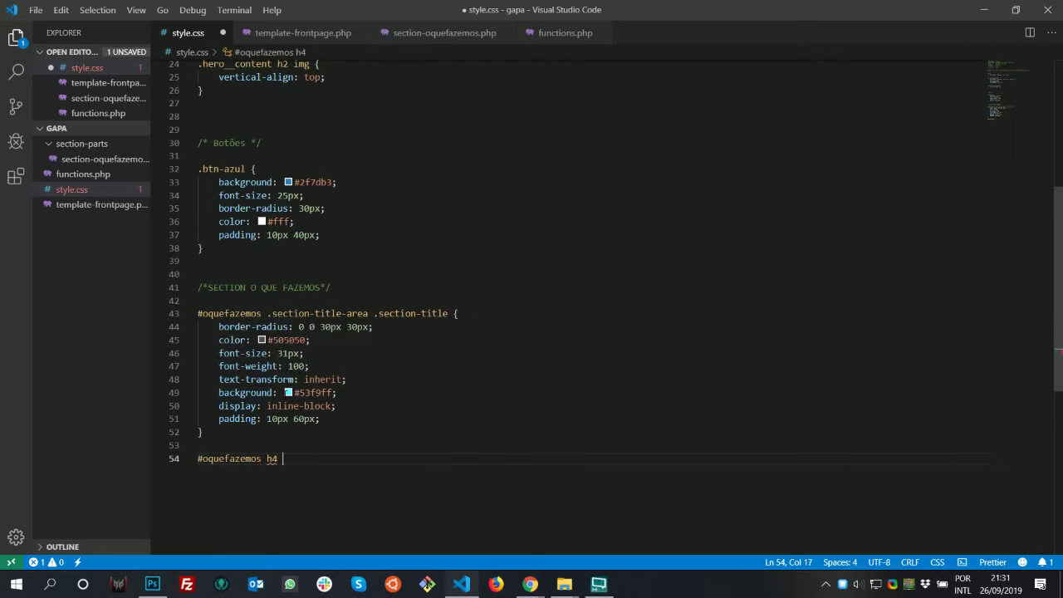
{"action": "key", "text": "Return"}
Check the caption's current styles in Chrome, and select the "assessoria jurídica" label text in Photoshop to look up its font size
{"action": "key", "text": "alt+Tab"}
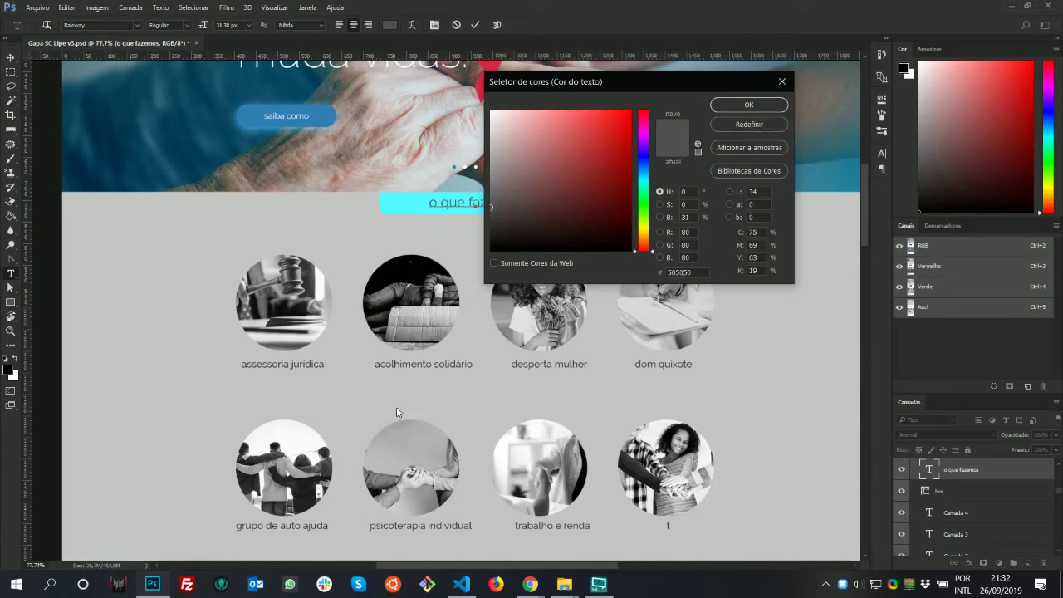
{"action": "key", "text": "alt+Tab"}
{"action": "key", "text": "alt+Tab"}
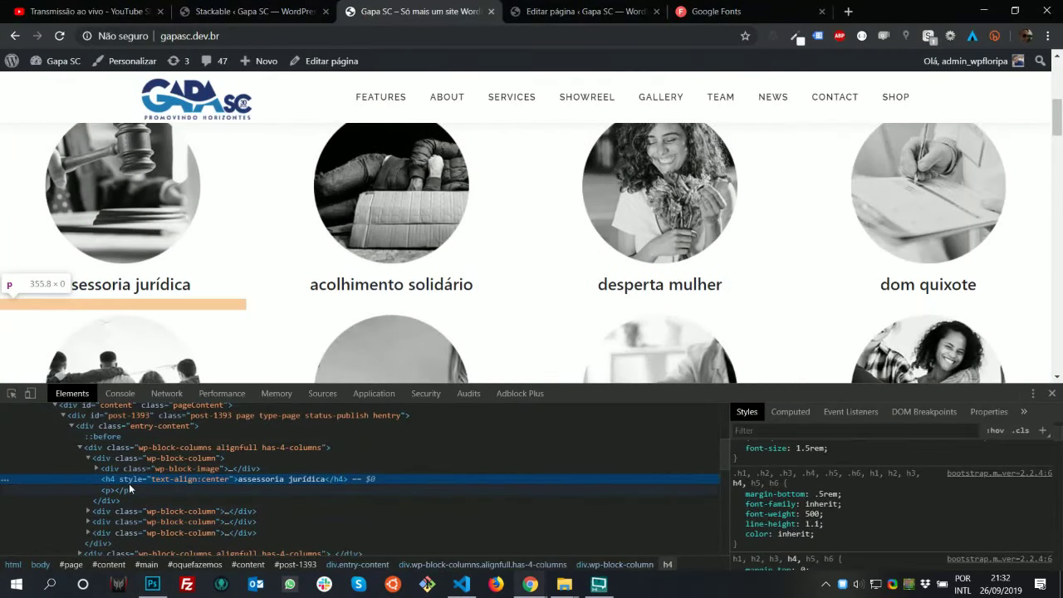
{"action": "scroll", "coordinate": [803, 497], "scroll_direction": "up", "scroll_amount": 1}
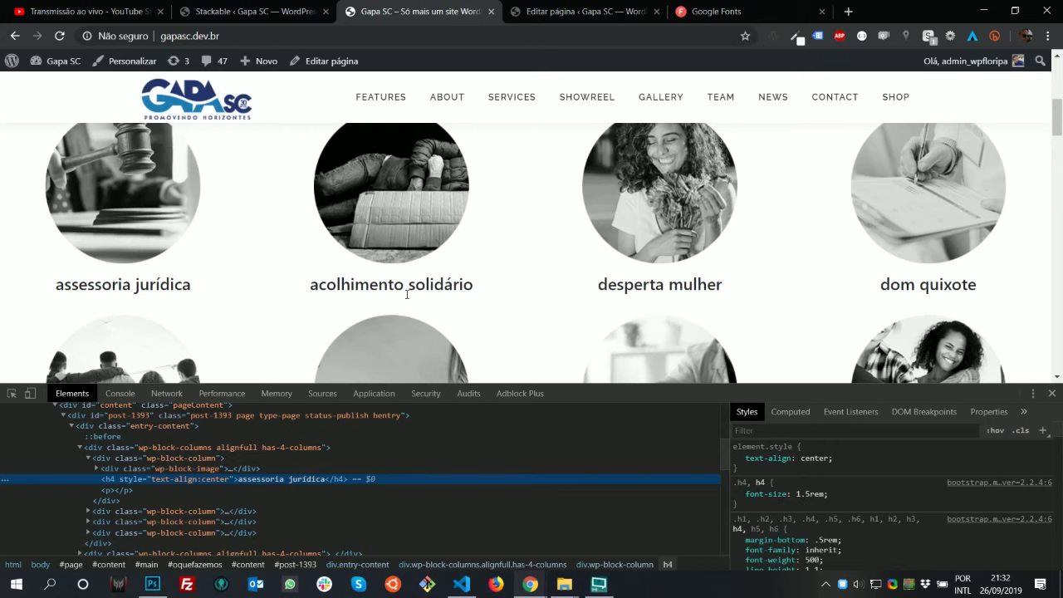
{"action": "key", "text": "alt+Tab"}
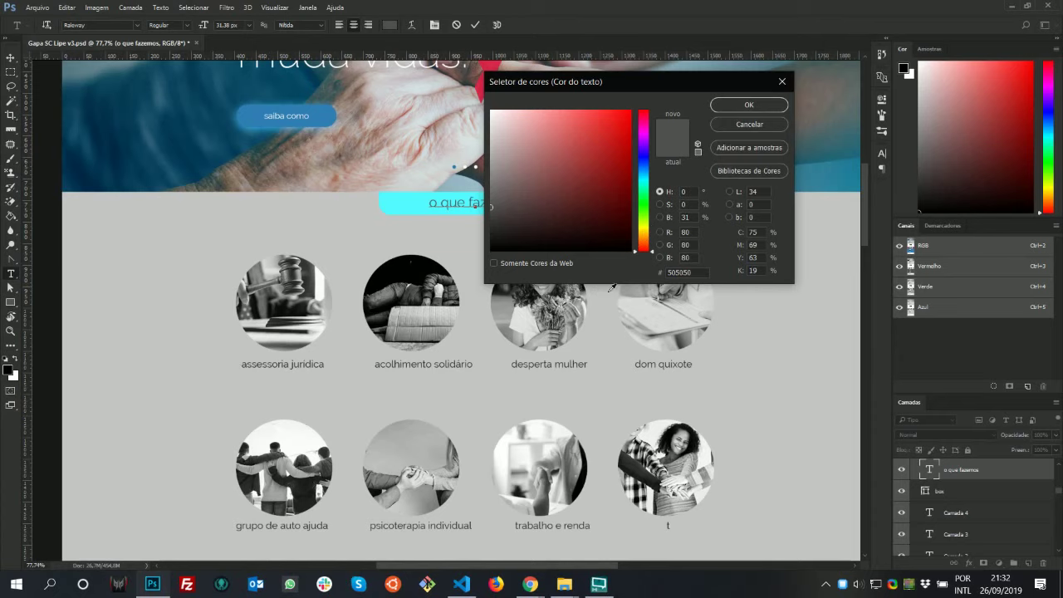
{"action": "key", "text": "Return"}
{"action": "triple_click", "coordinate": [280, 357]}
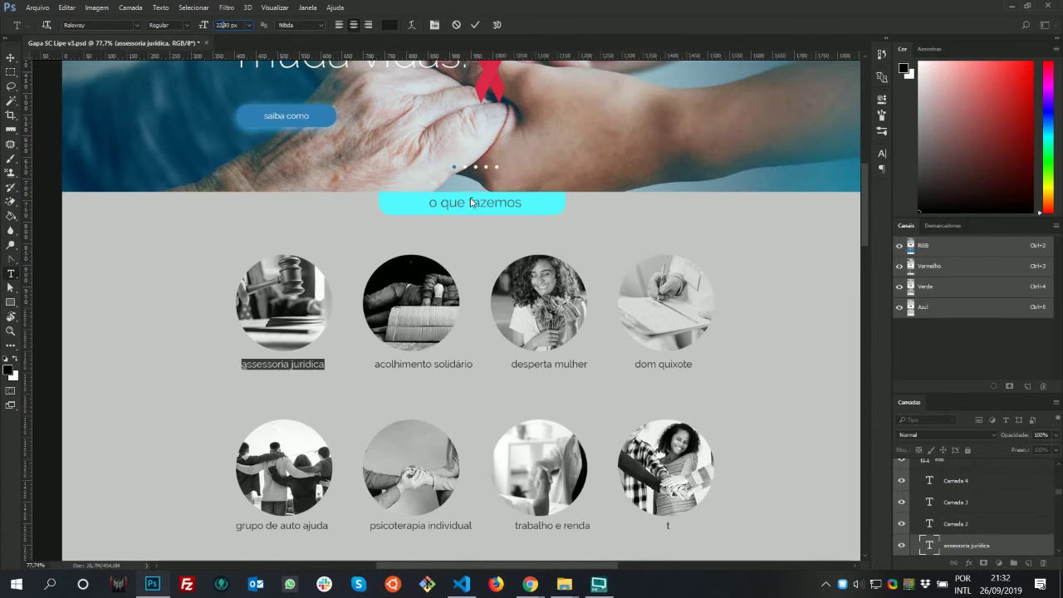
In Visual Studio Code, add font-size: 22px; to the #oquefazemos h4 rule
{"action": "key", "text": "alt+Tab"}
{"action": "key", "text": "alt+Tab"}
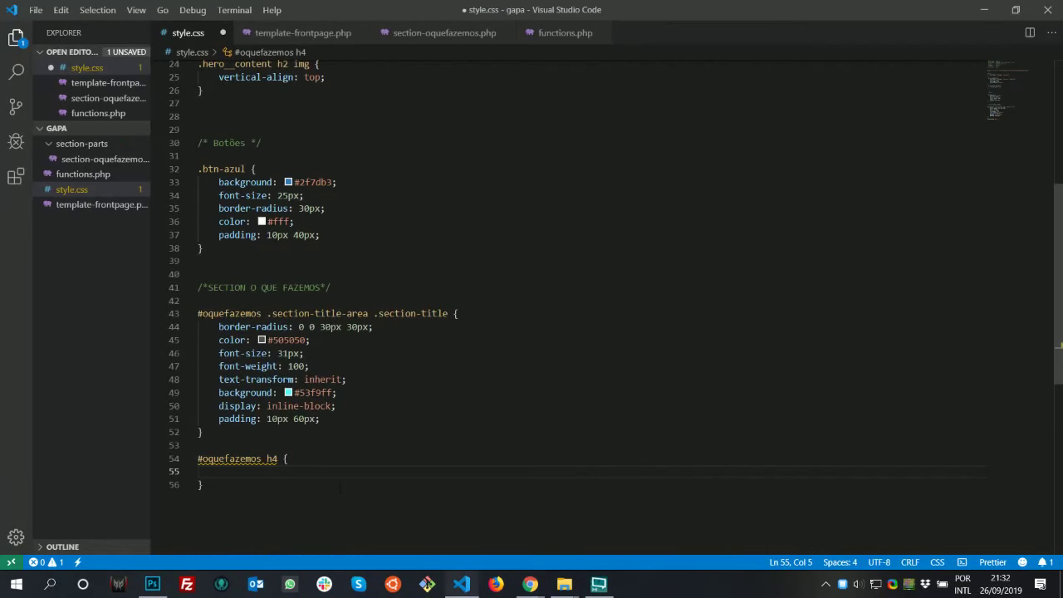
{"action": "type", "text": "font-size: "}
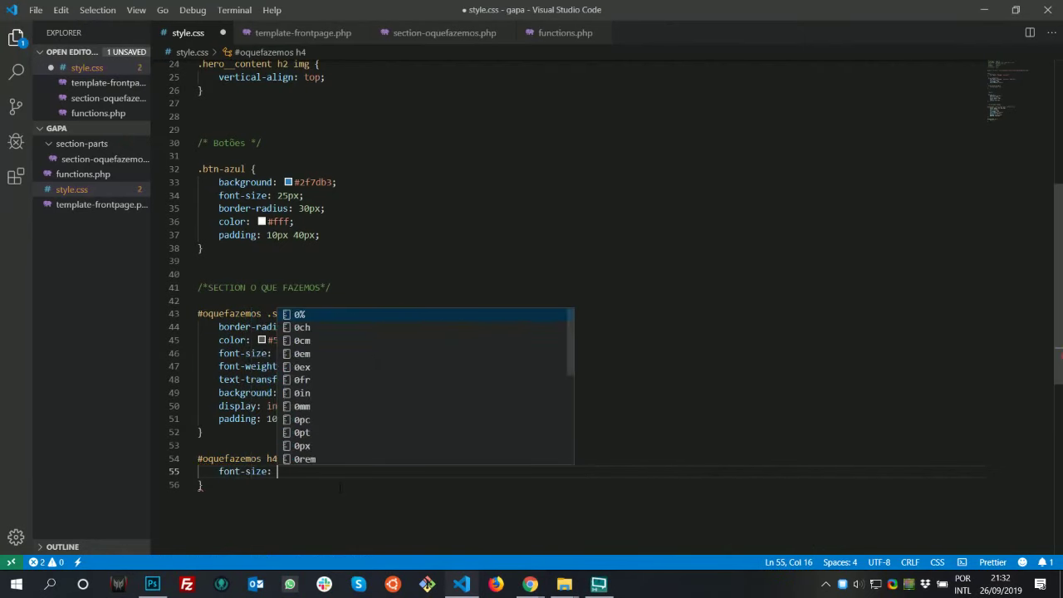
{"action": "type", "text": "22px"}
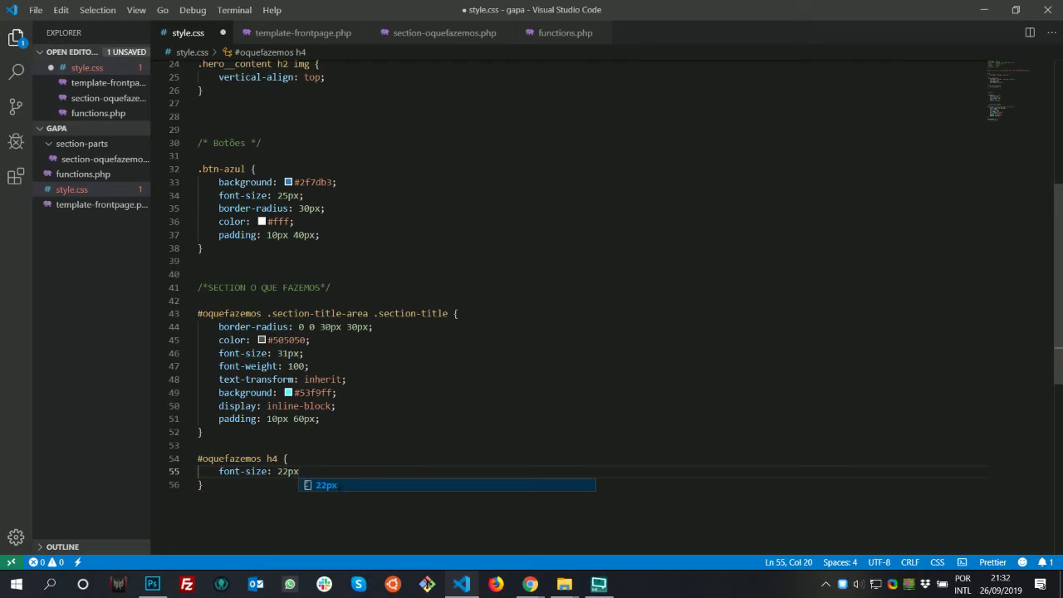
{"action": "type", "text": ";"}
Save style.css, reload the site in Chrome and inspect the font size of the "assessoria jurídica" heading
{"action": "key", "text": "ctrl+s"}
{"action": "key", "text": "alt+Tab"}
{"action": "key", "text": "F5"}
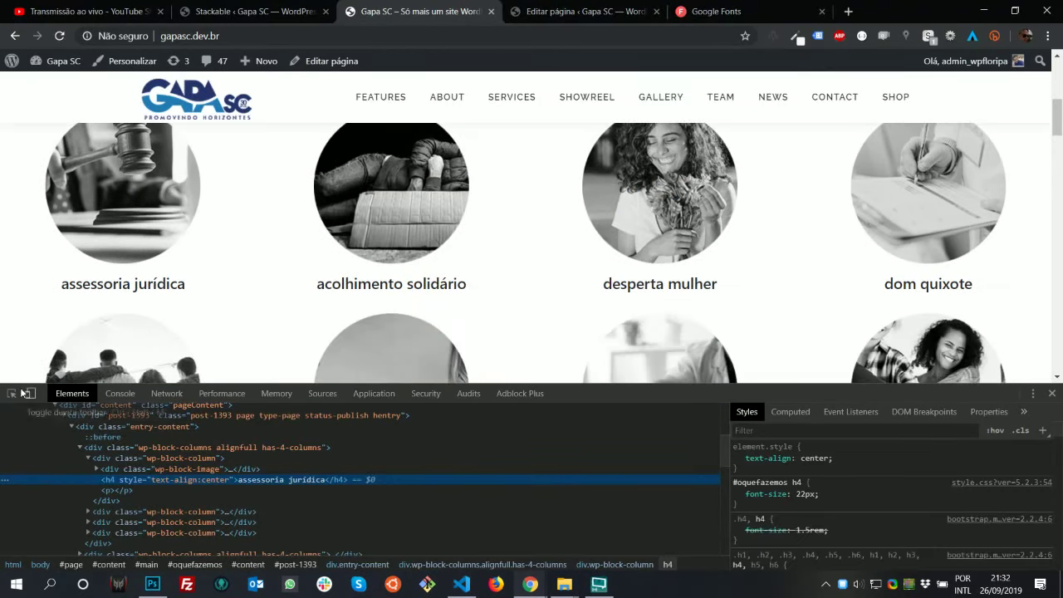
{"action": "left_click", "coordinate": [97, 309]}
{"action": "scroll", "coordinate": [332, 482], "scroll_direction": "up", "scroll_amount": 1}
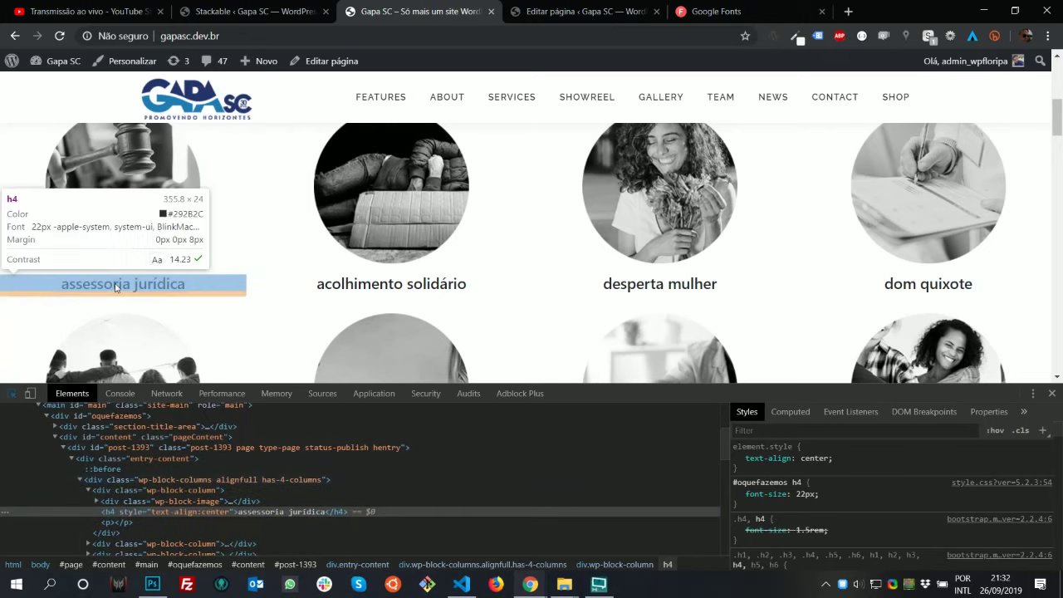
{"action": "left_click", "coordinate": [659, 511]}
{"action": "left_click", "coordinate": [807, 495]}
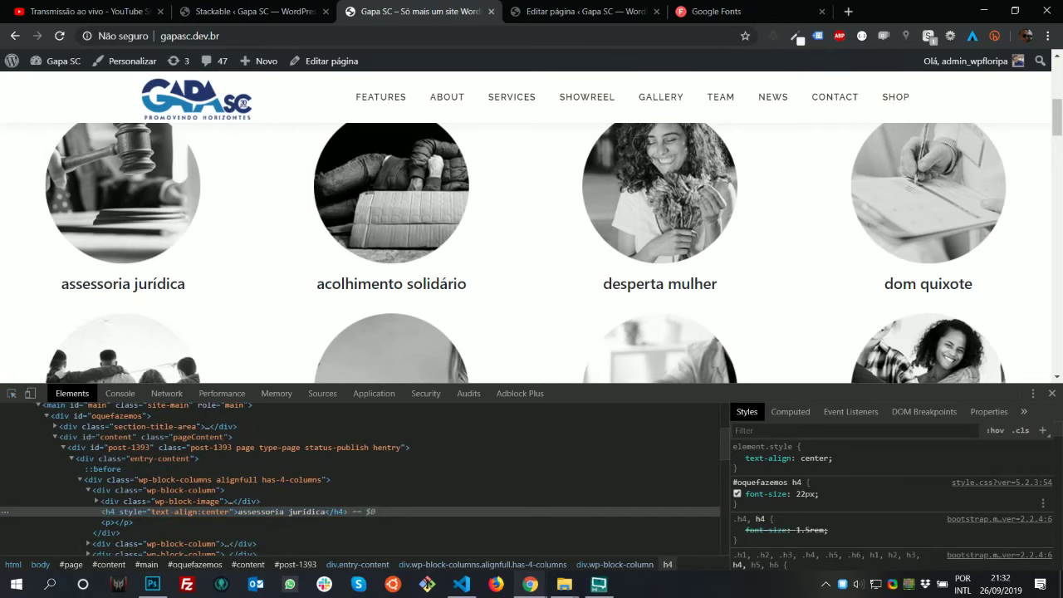
In Visual Studio Code, copy font-weight: 100; from the section title rule into the #oquefazemos h4 rule below font-size
{"action": "key", "text": "alt+Tab"}
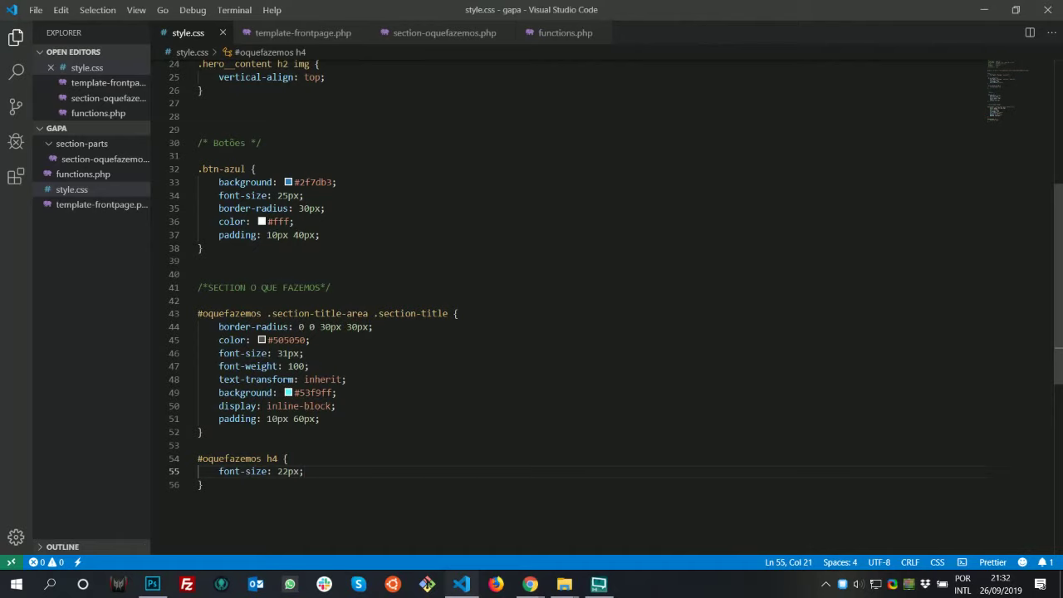
{"action": "left_click_drag", "start_coordinate": [310, 366], "coordinate": [223, 366]}
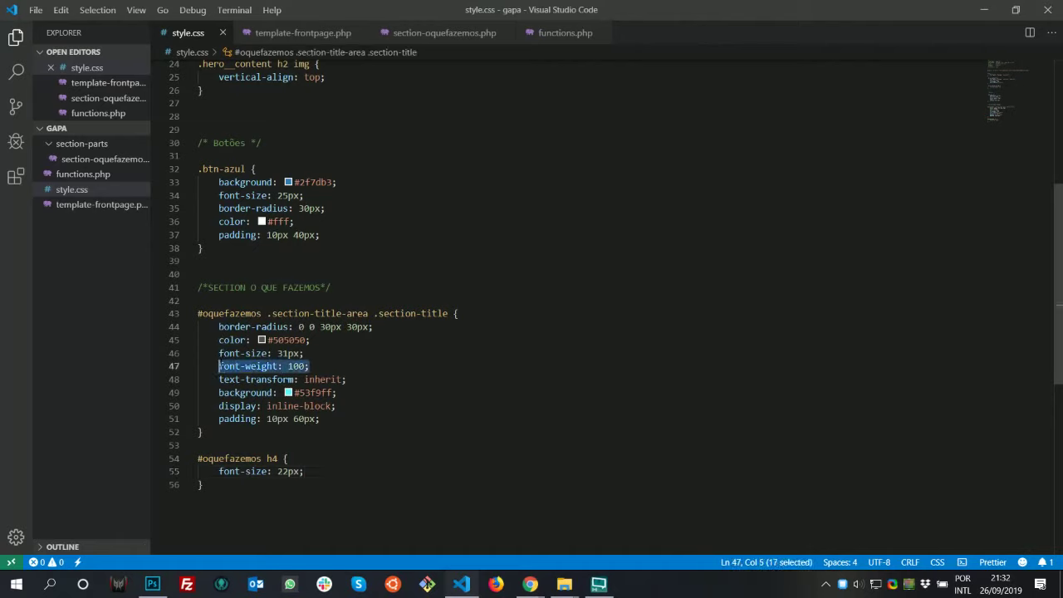
{"action": "key", "text": "ctrl+c"}
{"action": "left_click", "coordinate": [305, 471]}
{"action": "key", "text": "Return"}
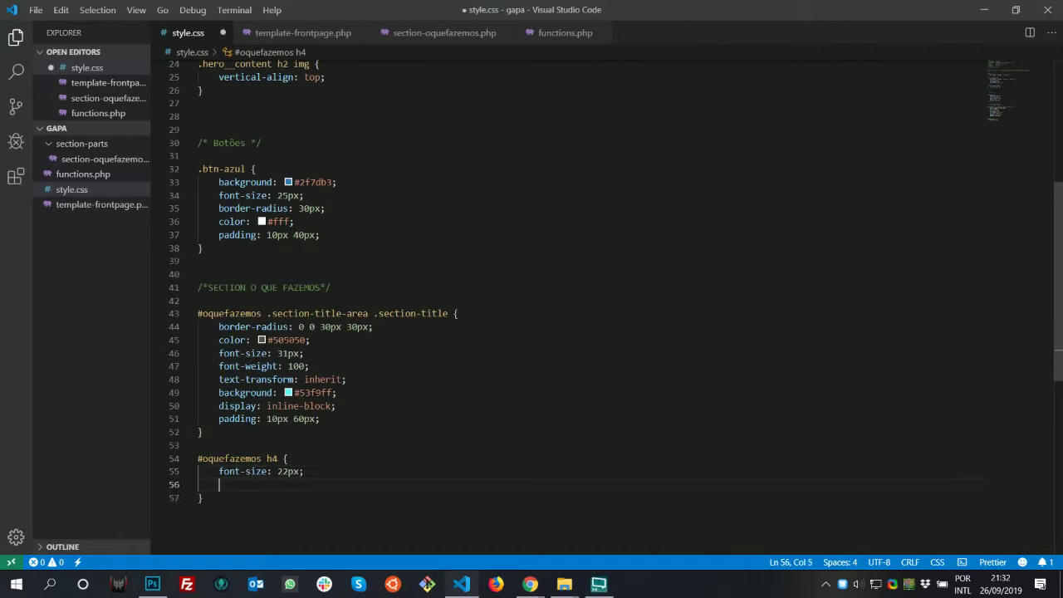
{"action": "key", "text": "ctrl+v"}
Check the captions' font weight on the reloaded site in Chrome against the labels in the Photoshop design
{"action": "key", "text": "alt+Tab"}
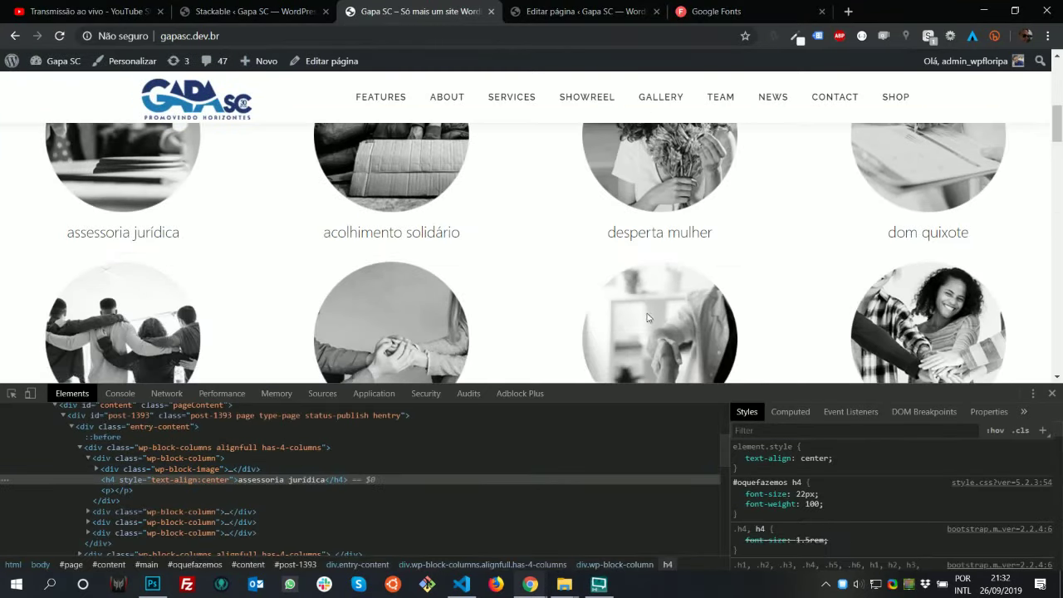
{"action": "key", "text": "alt+Tab"}
{"action": "key", "text": "alt+Tab"}
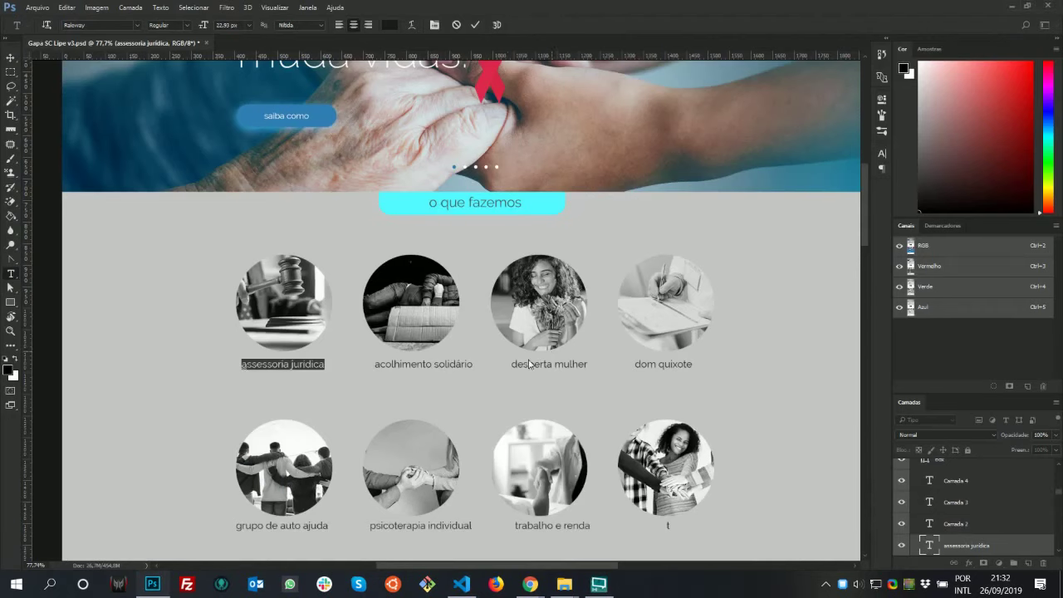
{"action": "scroll", "coordinate": [449, 386], "scroll_direction": "down", "scroll_amount": 1}
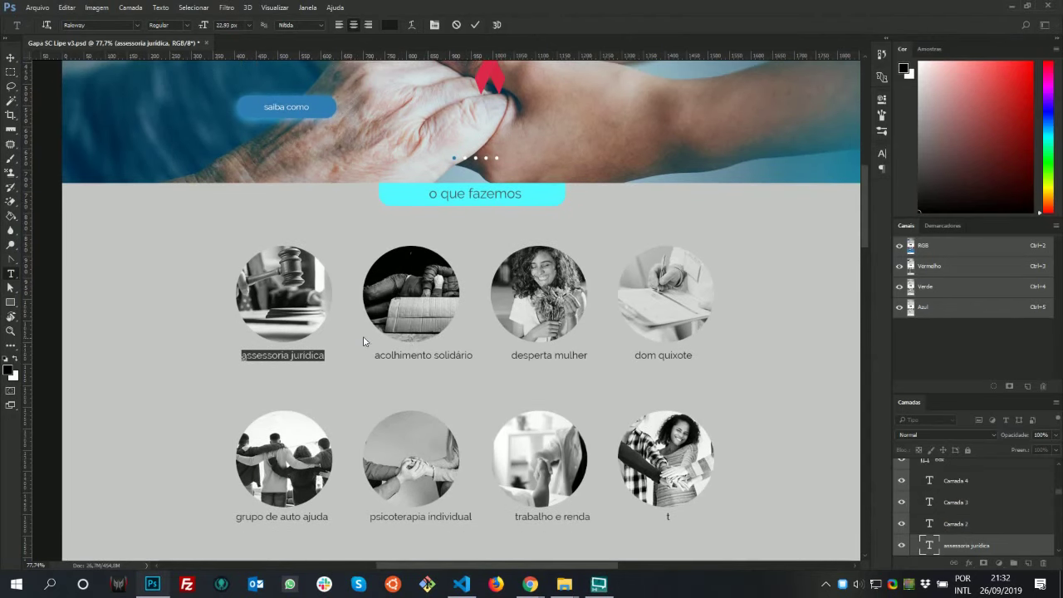
{"action": "key", "text": "alt+Tab"}
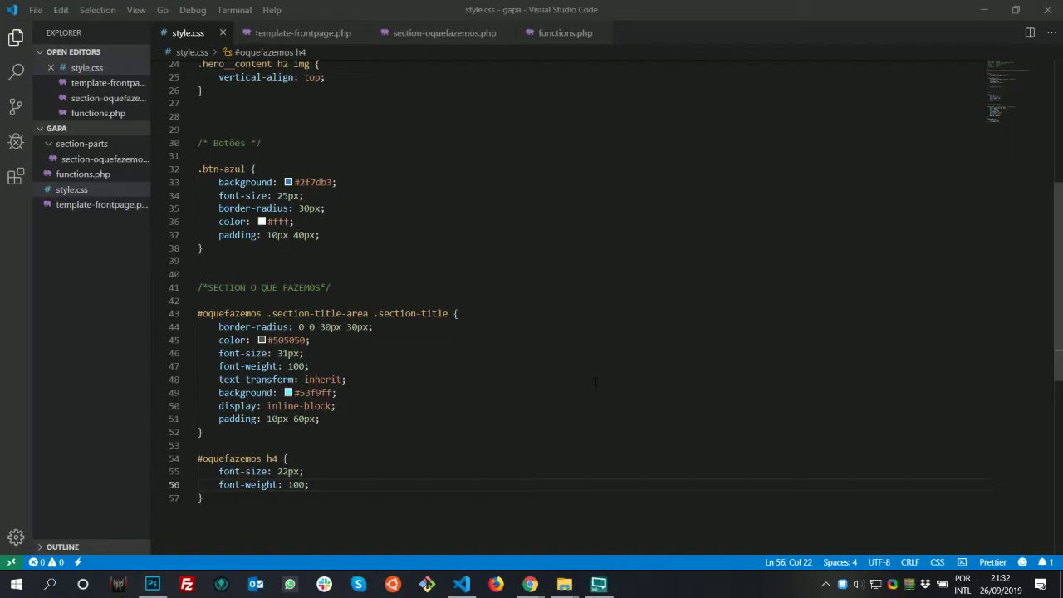
In the page editor in Chrome, set the first Colunas block of the O que fazemos page to wide width
{"action": "key", "text": "alt+Tab"}
{"action": "left_click", "coordinate": [573, 17]}
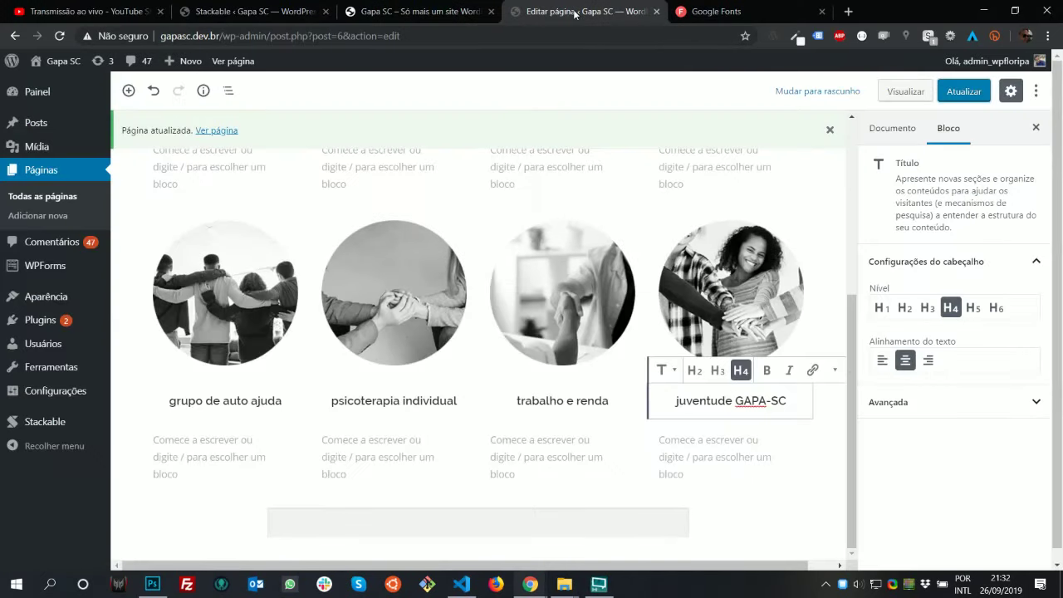
{"action": "scroll", "coordinate": [493, 337], "scroll_direction": "up", "scroll_amount": 3}
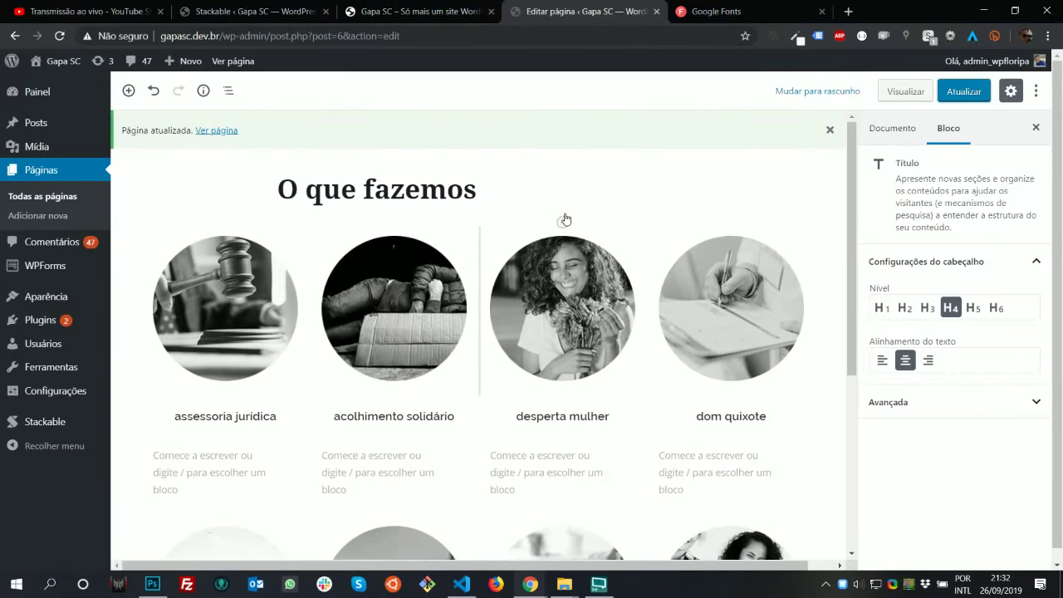
{"action": "left_click", "coordinate": [495, 196]}
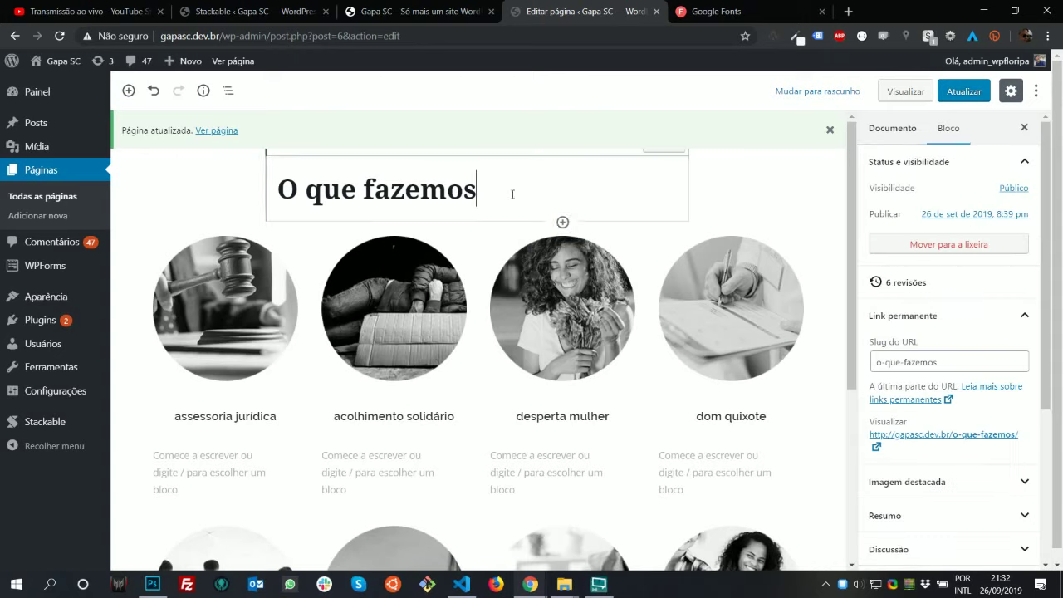
{"action": "left_click", "coordinate": [228, 91]}
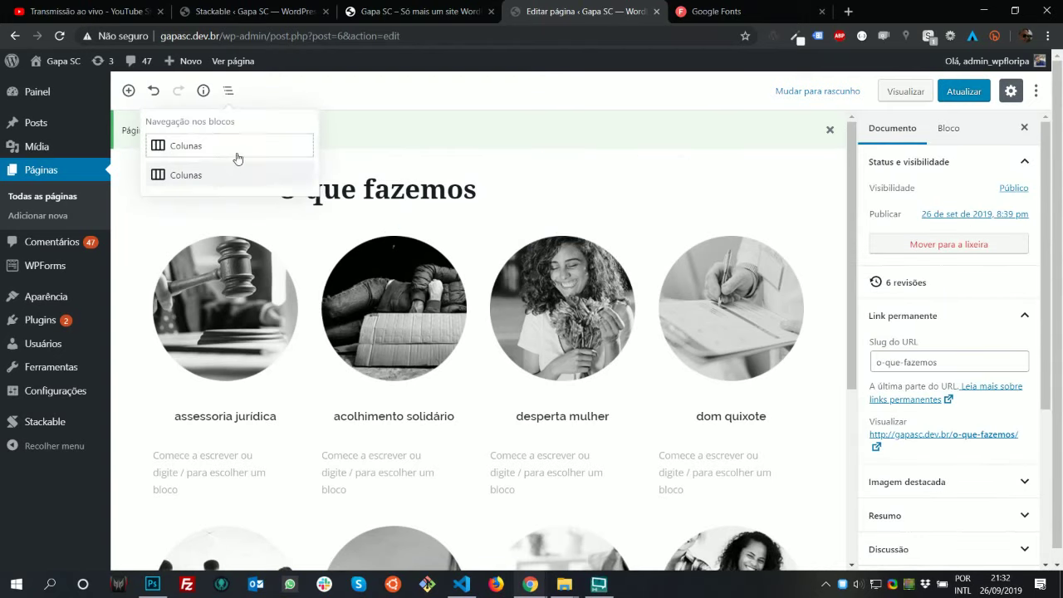
{"action": "left_click", "coordinate": [235, 150]}
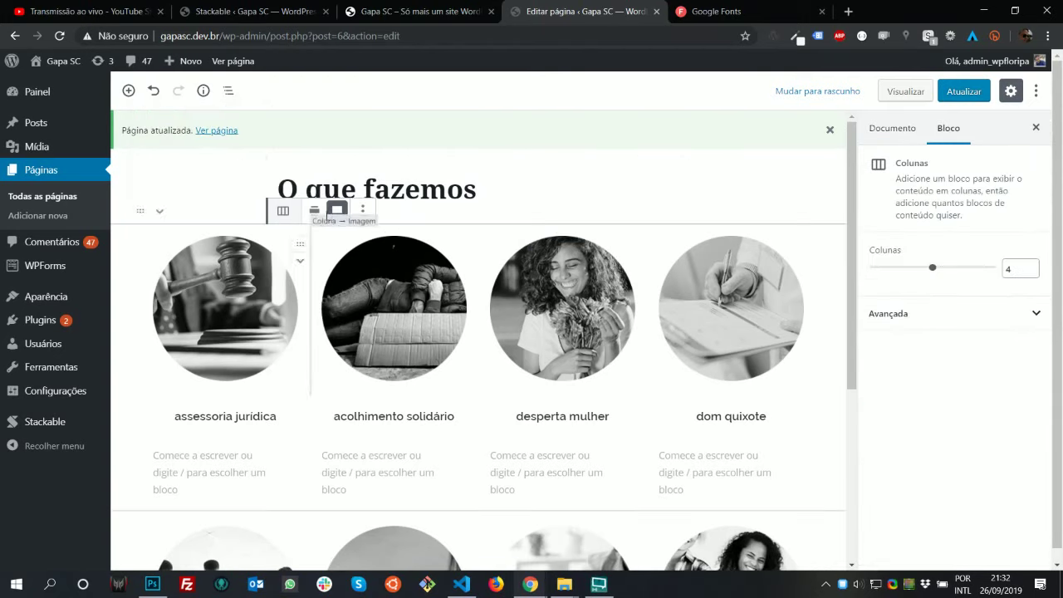
{"action": "left_click", "coordinate": [314, 213]}
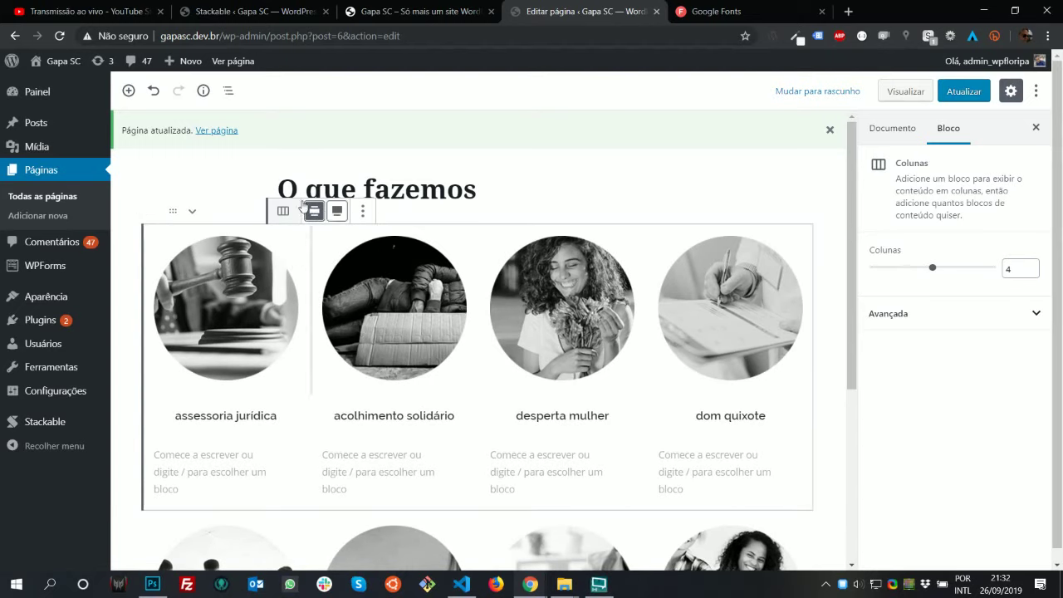
Look through the block navigation for the nested blocks of the first Colunas block, checking its last Coluna and the parent block
{"action": "left_click", "coordinate": [229, 91]}
{"action": "left_click", "coordinate": [165, 153]}
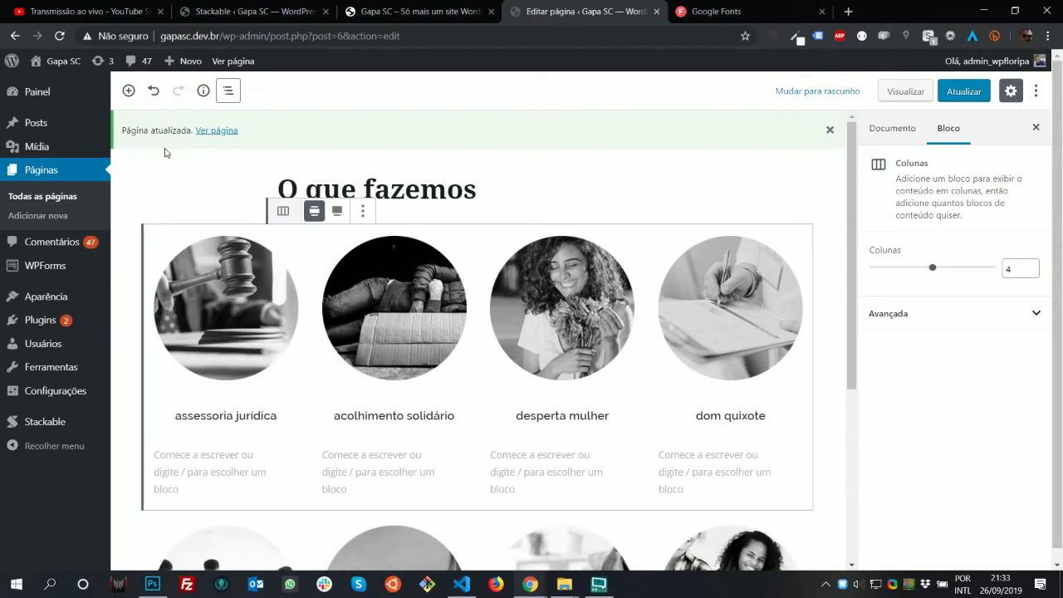
{"action": "left_click", "coordinate": [229, 91]}
{"action": "scroll", "coordinate": [240, 391], "scroll_direction": "down", "scroll_amount": 2}
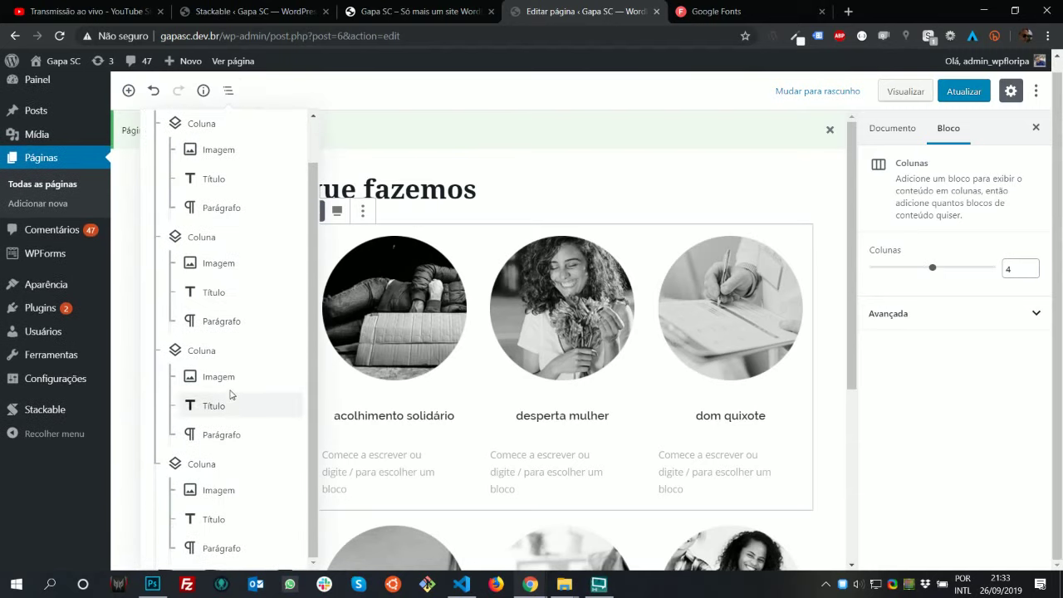
{"action": "left_click", "coordinate": [240, 469]}
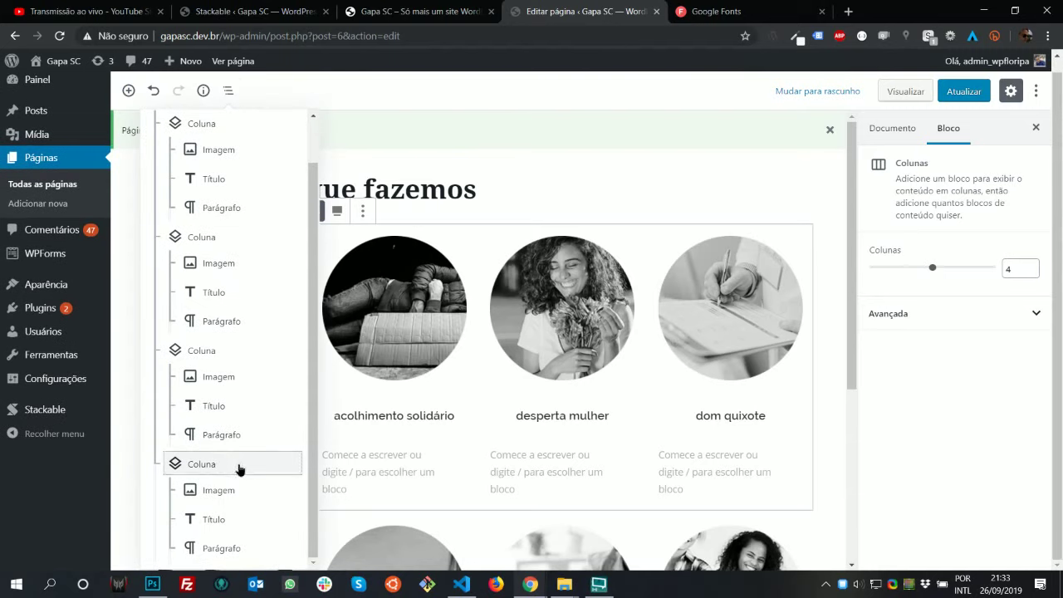
{"action": "left_click", "coordinate": [240, 465]}
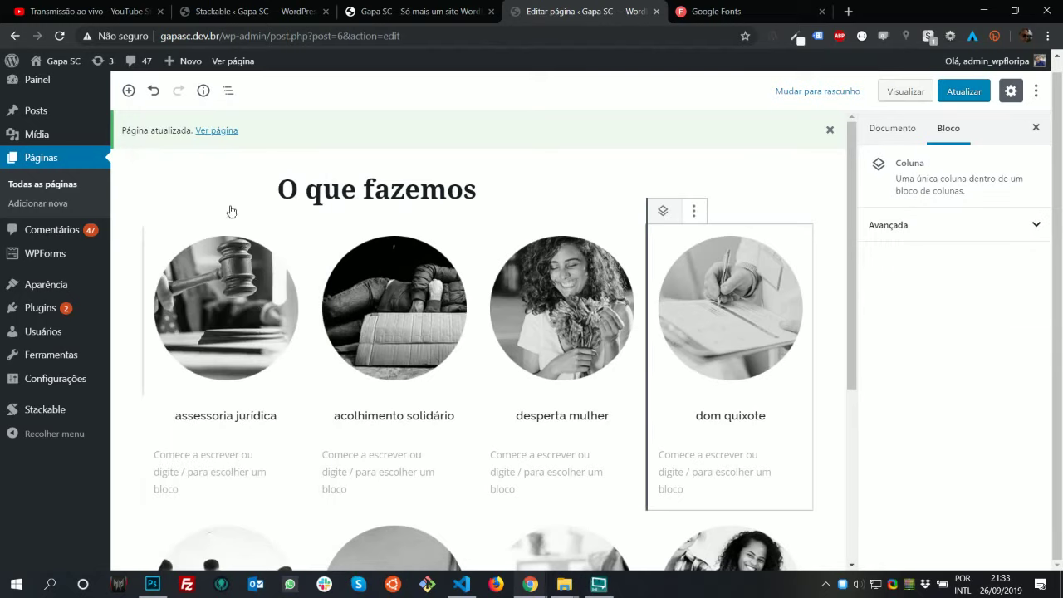
{"action": "left_click", "coordinate": [231, 94]}
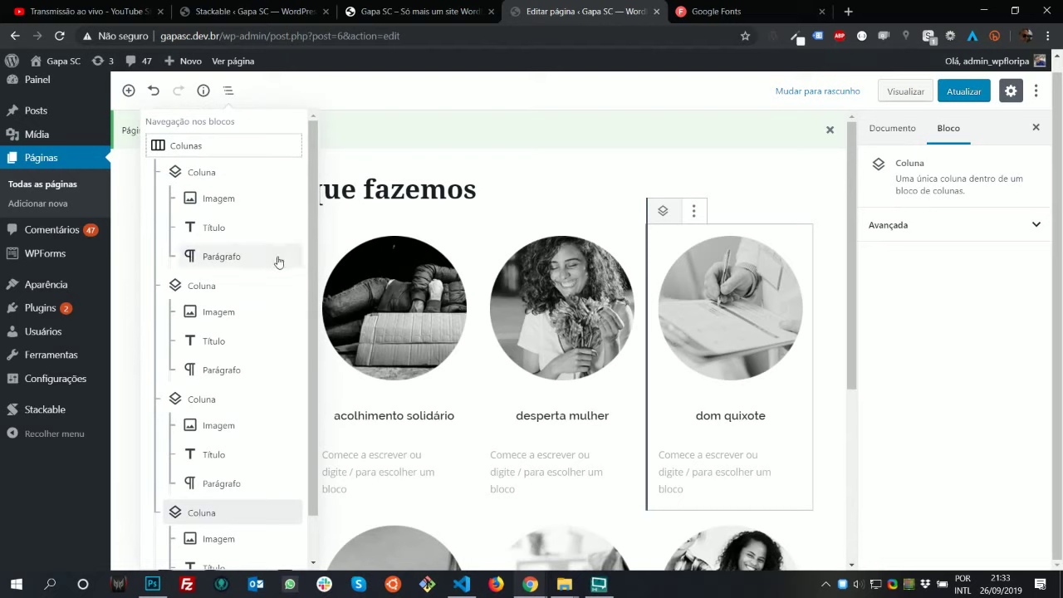
{"action": "scroll", "coordinate": [278, 286], "scroll_direction": "down", "scroll_amount": 1}
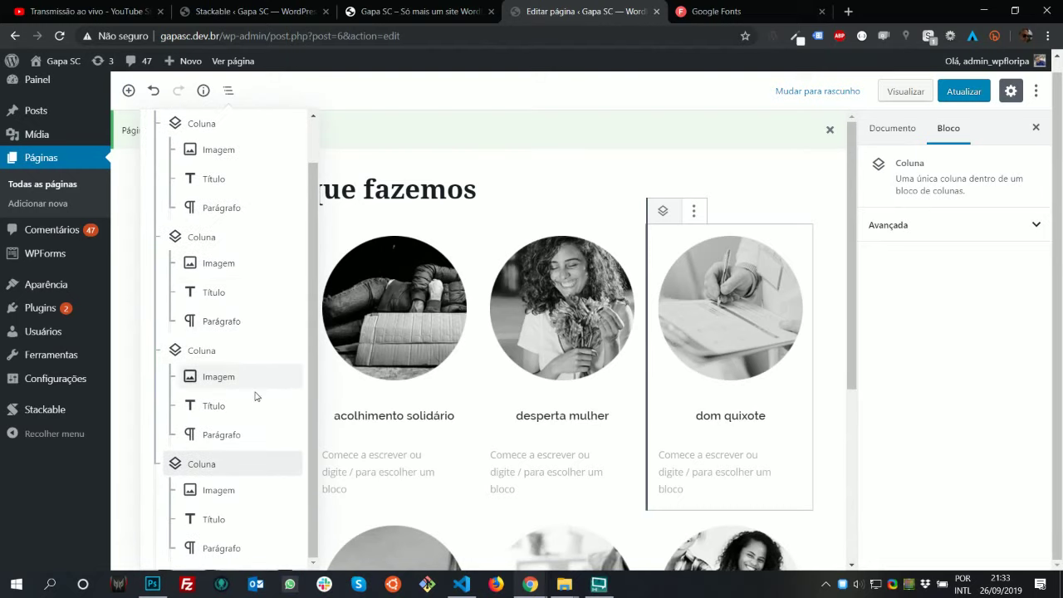
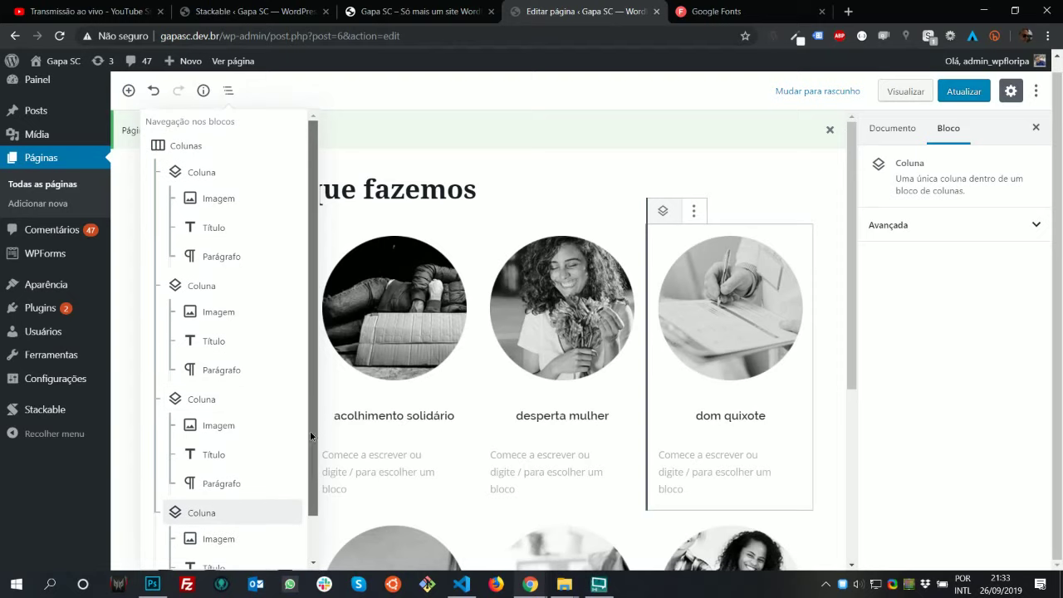
{"action": "scroll", "coordinate": [310, 437], "scroll_direction": "up", "scroll_amount": 1}
{"action": "left_click", "coordinate": [186, 146]}
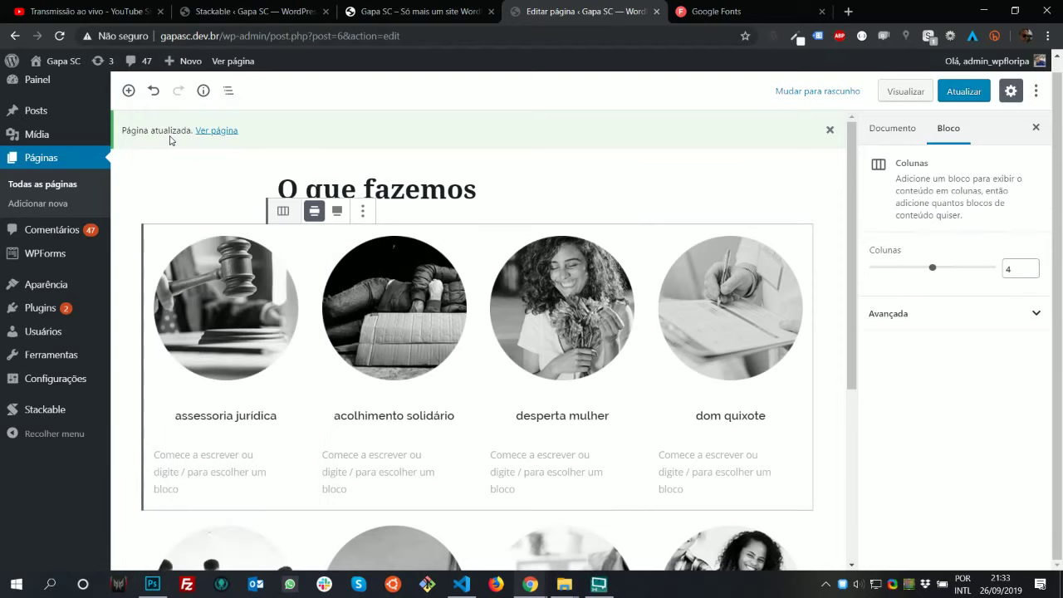
Try to find the second row's Colunas block by selecting blocks inside it and checking the block navigation
{"action": "scroll", "coordinate": [330, 391], "scroll_direction": "down", "scroll_amount": 2}
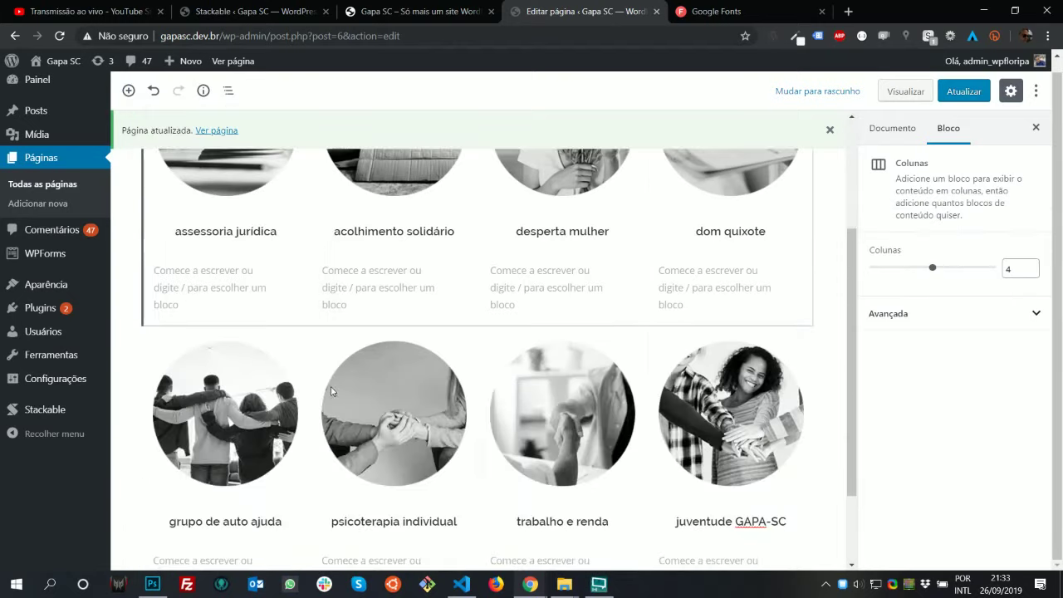
{"action": "left_click", "coordinate": [163, 347]}
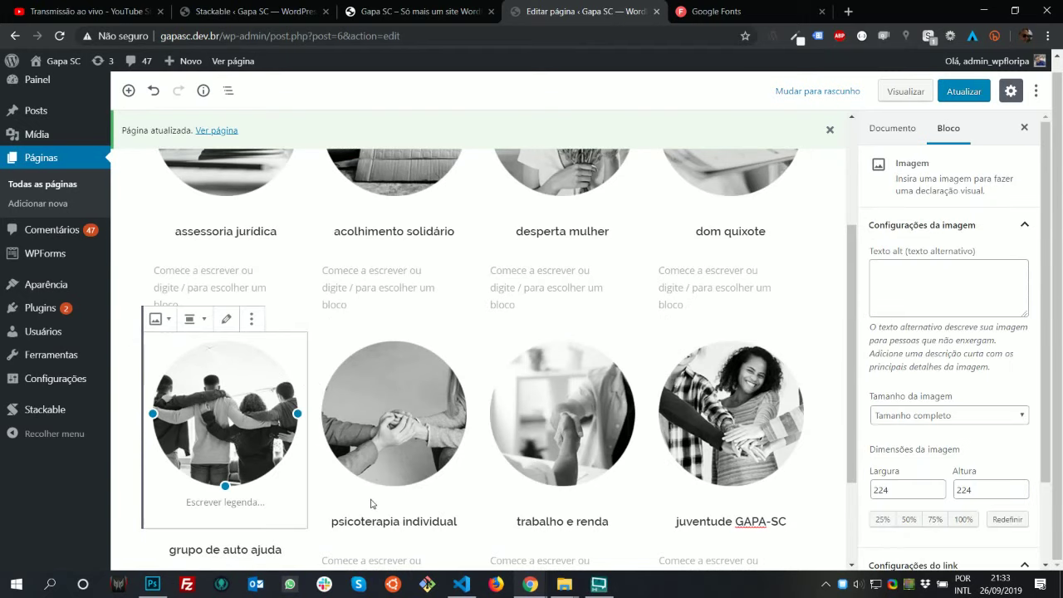
{"action": "scroll", "coordinate": [349, 491], "scroll_direction": "down", "scroll_amount": 2}
{"action": "left_click", "coordinate": [458, 452]}
{"action": "scroll", "coordinate": [459, 441], "scroll_direction": "up", "scroll_amount": 4}
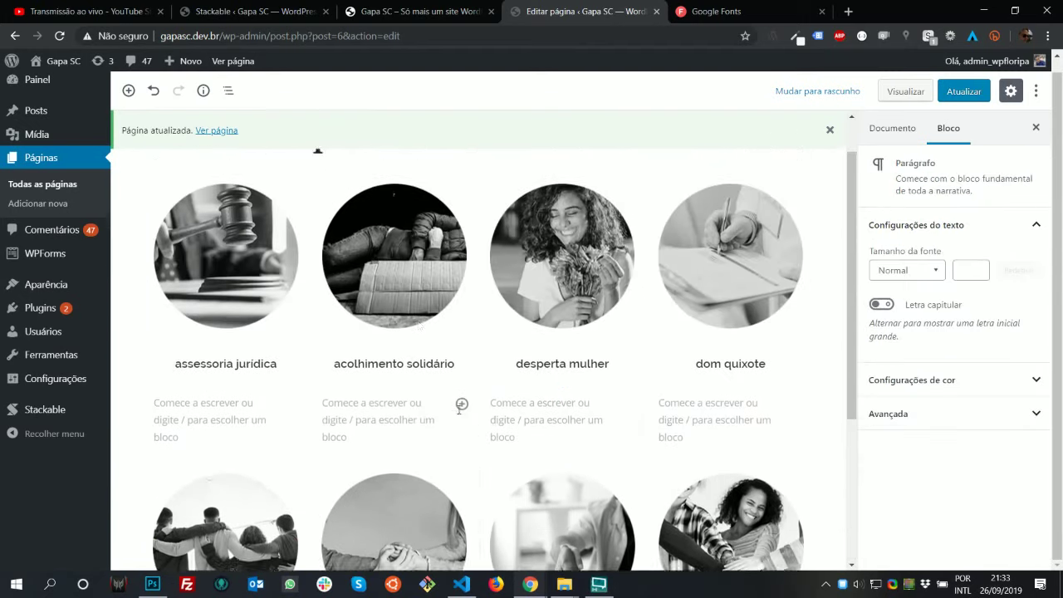
{"action": "left_click", "coordinate": [228, 90]}
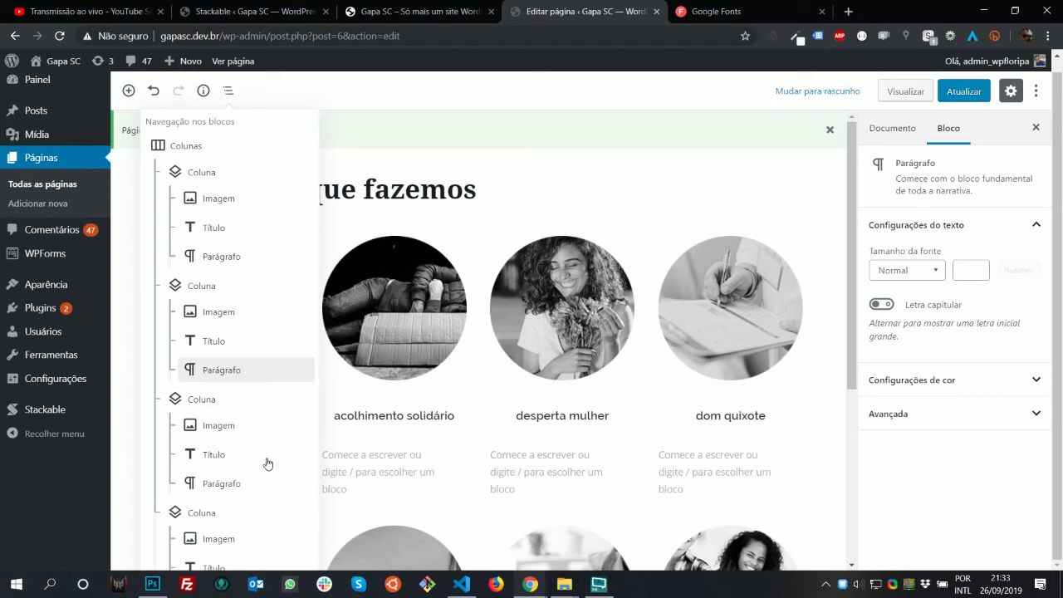
{"action": "left_click", "coordinate": [482, 123]}
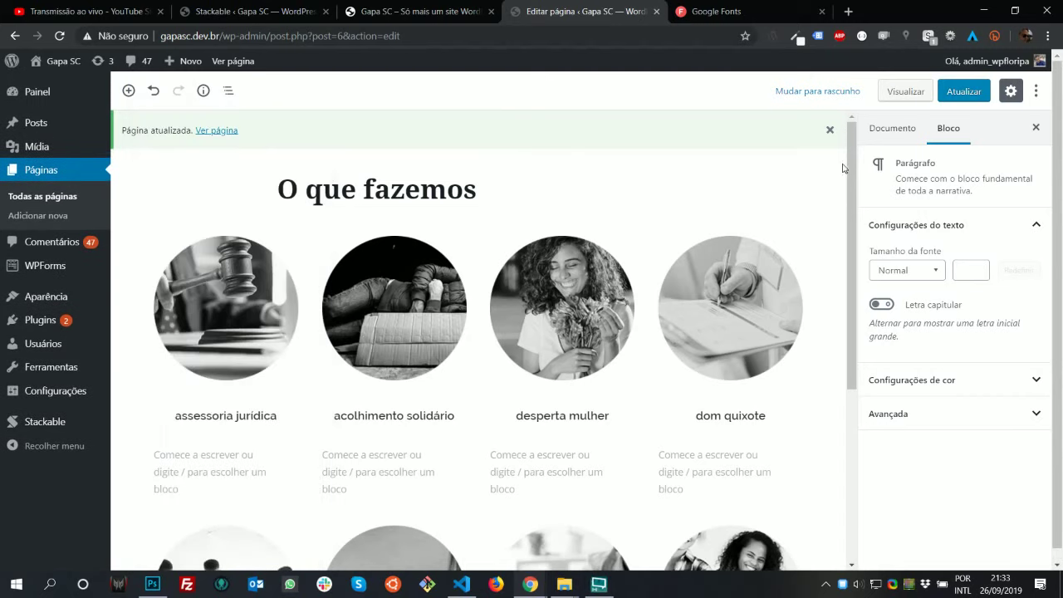
Update the O que fazemos page and bring up the Gapa SC site with the developer tools closed
{"action": "left_click", "coordinate": [830, 130]}
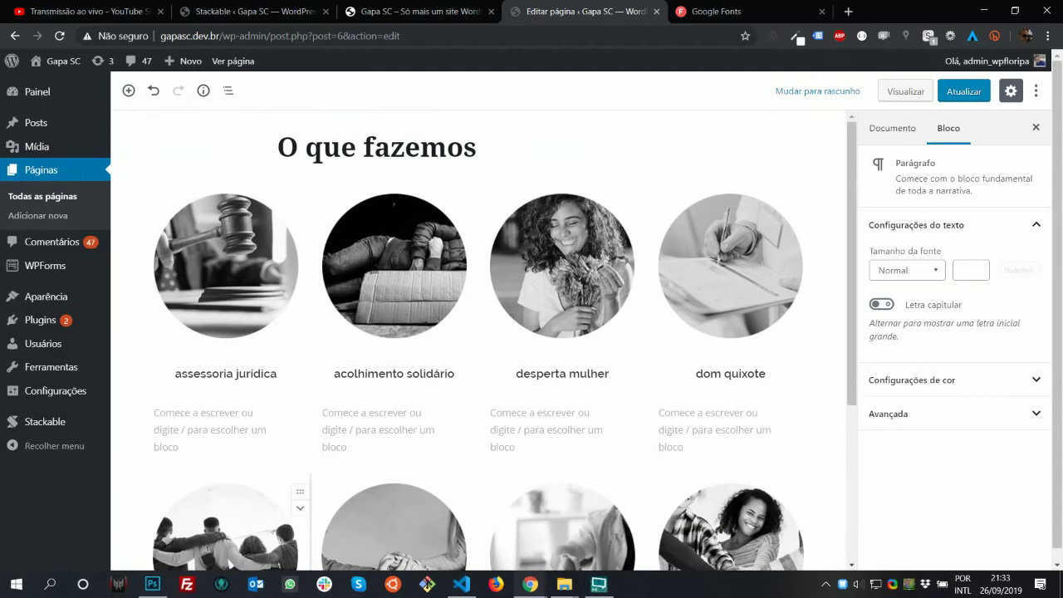
{"action": "left_click", "coordinate": [964, 92]}
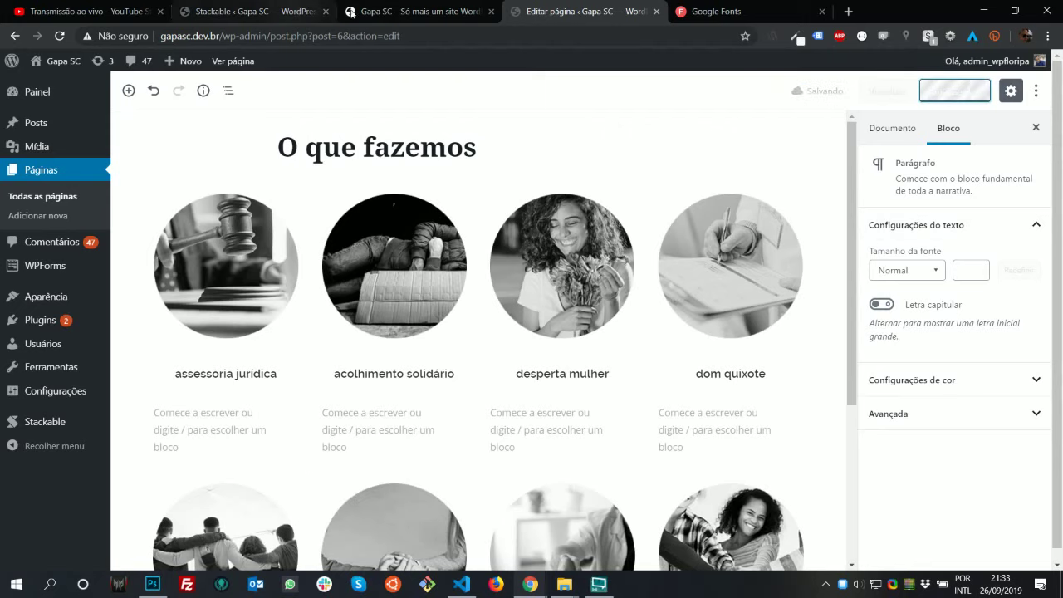
{"action": "left_click", "coordinate": [415, 12]}
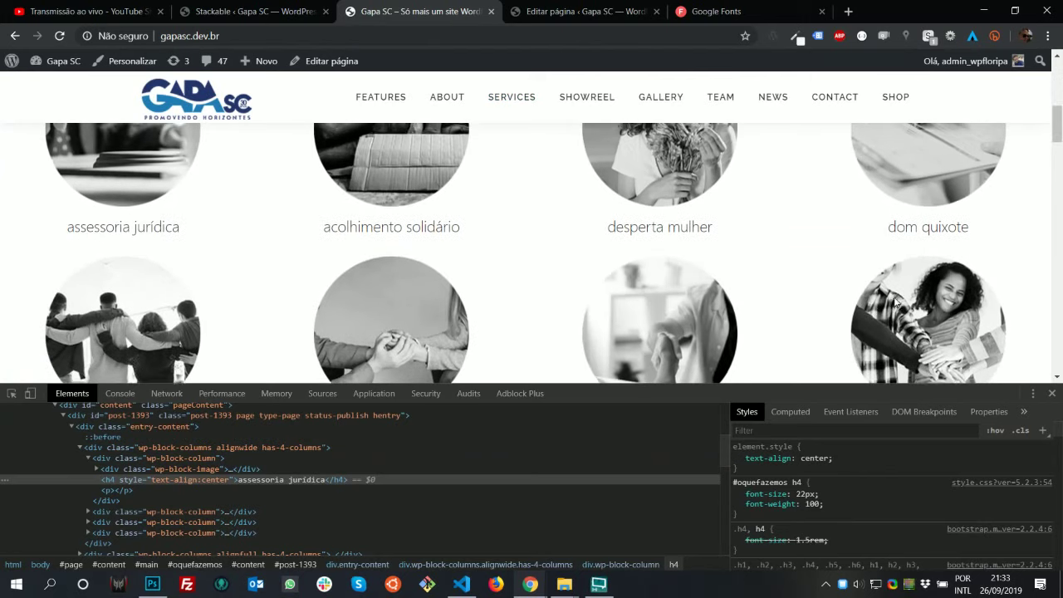
{"action": "left_click", "coordinate": [1052, 394]}
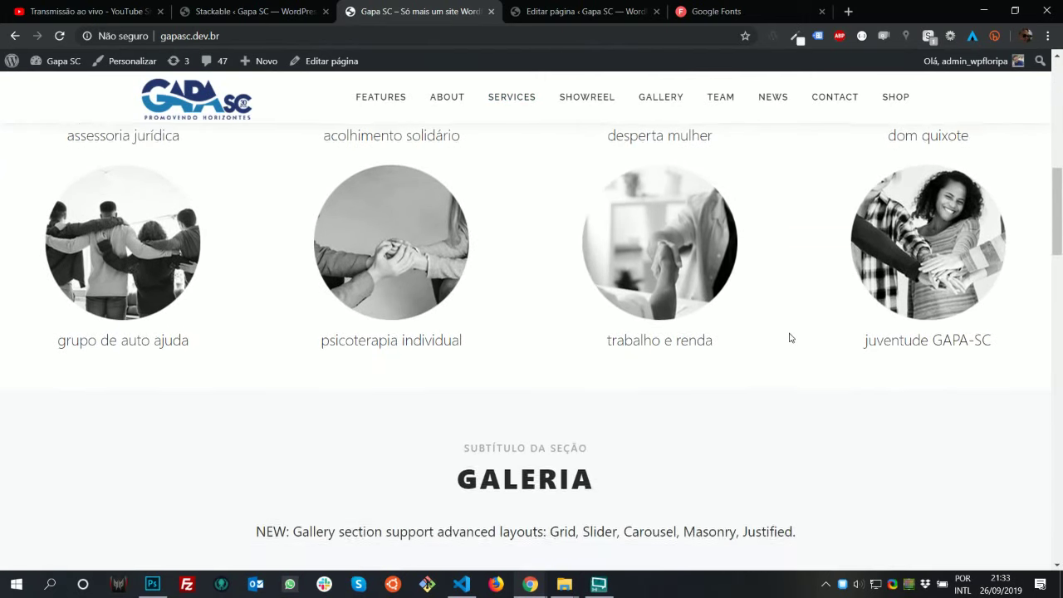
Review both rows of images and captions in the site's "o que fazemos" section down to the gallery
{"action": "scroll", "coordinate": [789, 337], "scroll_direction": "up", "scroll_amount": 4}
{"action": "scroll", "coordinate": [789, 337], "scroll_direction": "down", "scroll_amount": 3}
{"action": "scroll", "coordinate": [788, 340], "scroll_direction": "down", "scroll_amount": 2}
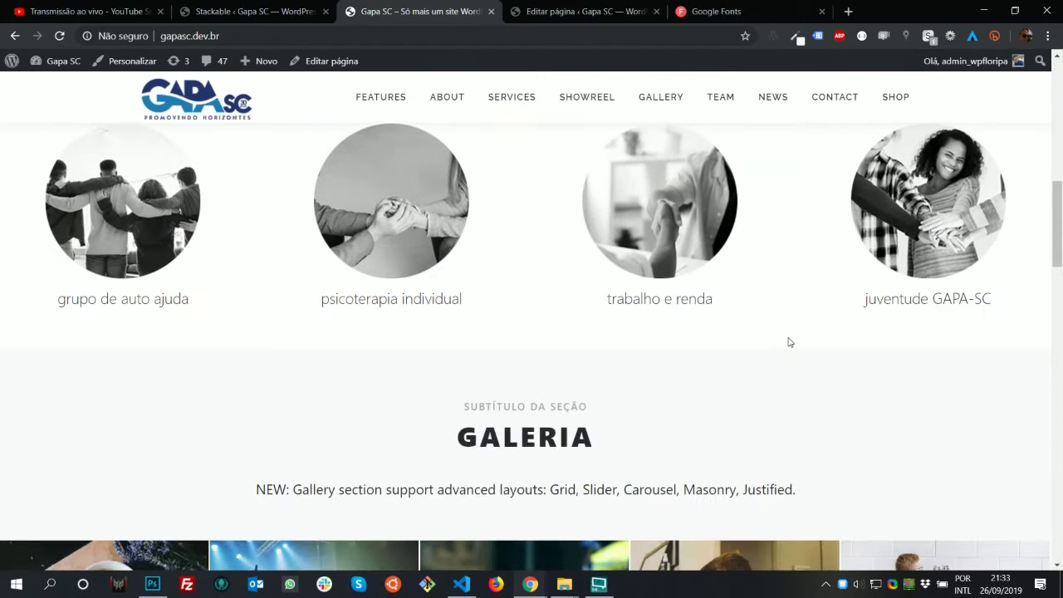
{"action": "scroll", "coordinate": [752, 425], "scroll_direction": "up", "scroll_amount": 4}
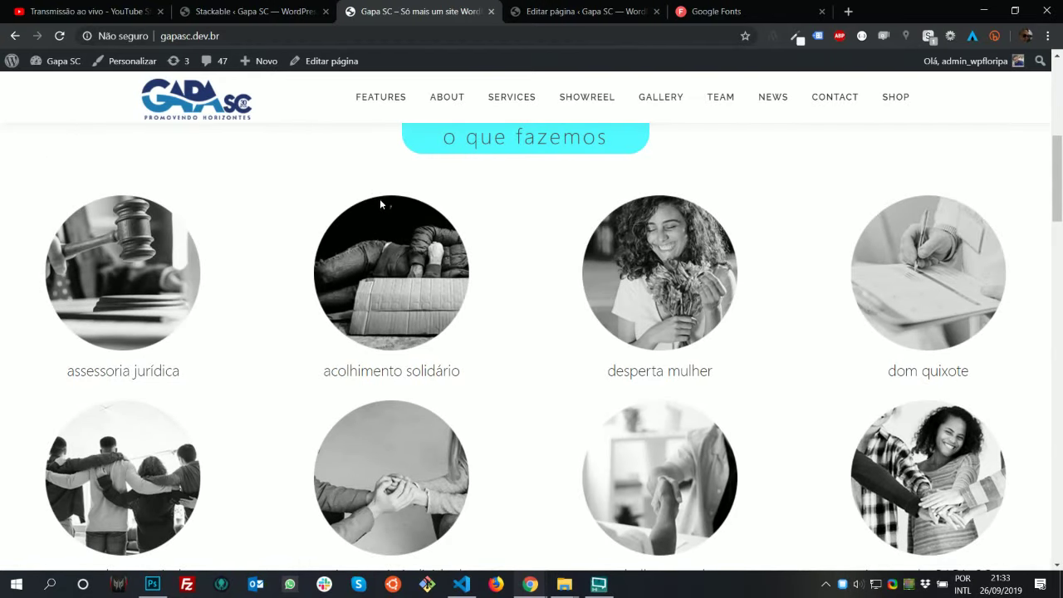
{"action": "left_click", "coordinate": [108, 16]}
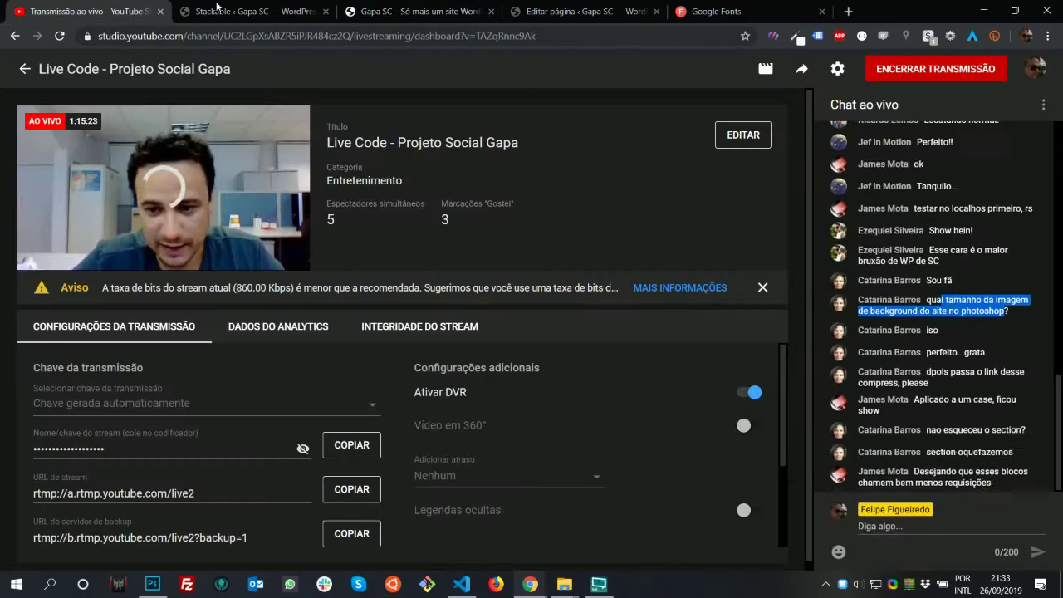
{"action": "left_click", "coordinate": [320, 8]}
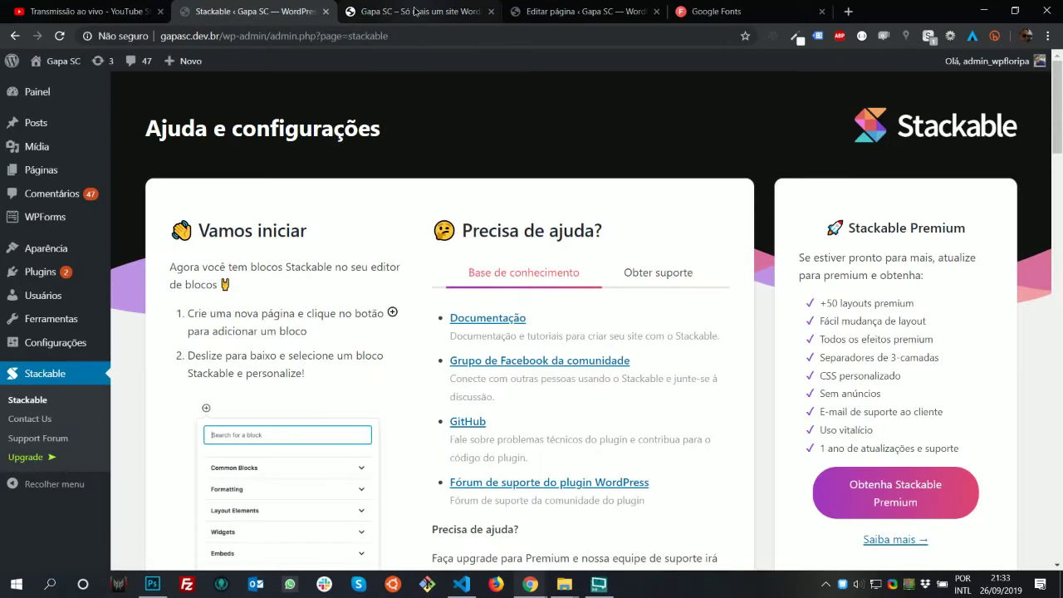
{"action": "left_click", "coordinate": [465, 6]}
{"action": "scroll", "coordinate": [691, 256], "scroll_direction": "down", "scroll_amount": 3}
{"action": "scroll", "coordinate": [635, 309], "scroll_direction": "up", "scroll_amount": 2}
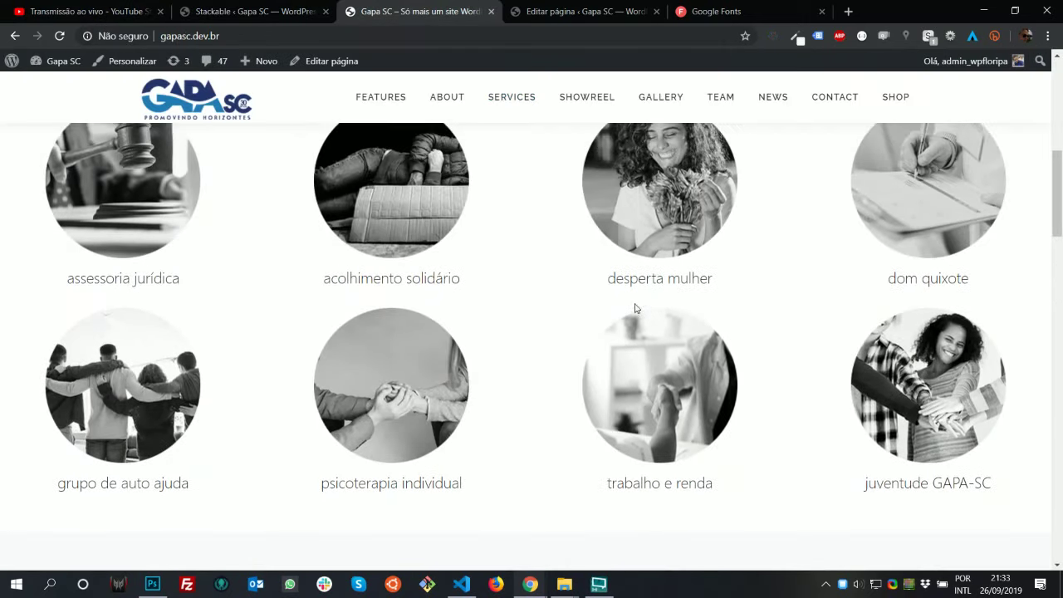
{"action": "mouse_move", "coordinate": [1058, 216]}
{"action": "left_mouse_down"}
{"action": "mouse_move", "coordinate": [1058, 186]}
{"action": "mouse_move", "coordinate": [1058, 254]}
{"action": "mouse_move", "coordinate": [1059, 235]}
{"action": "left_mouse_up"}
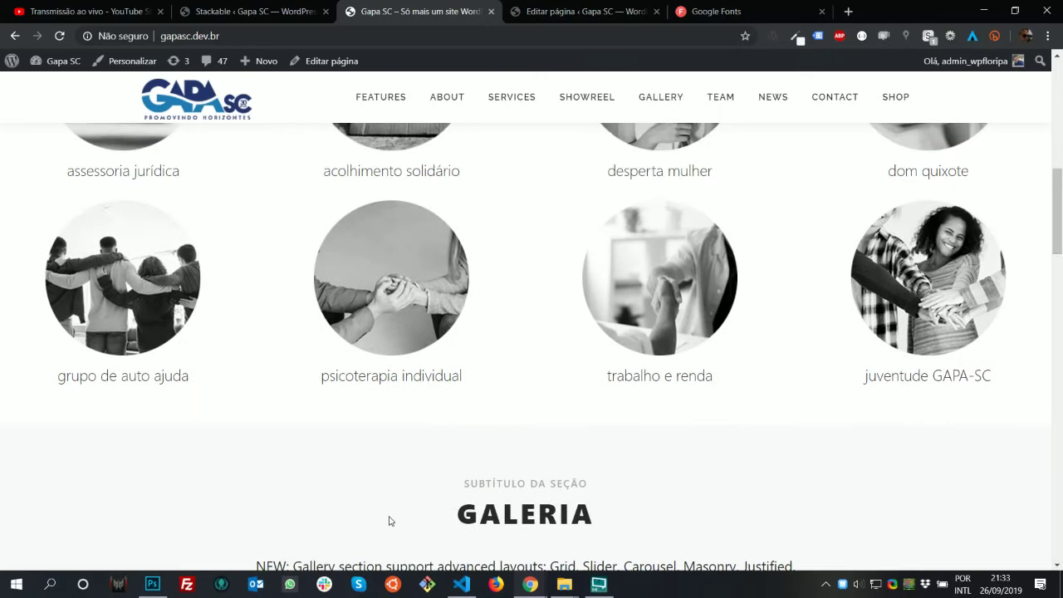
In Photoshop, examine the design of the "o que fazemos" section and the "nossa história" section below it
{"action": "left_click", "coordinate": [153, 584]}
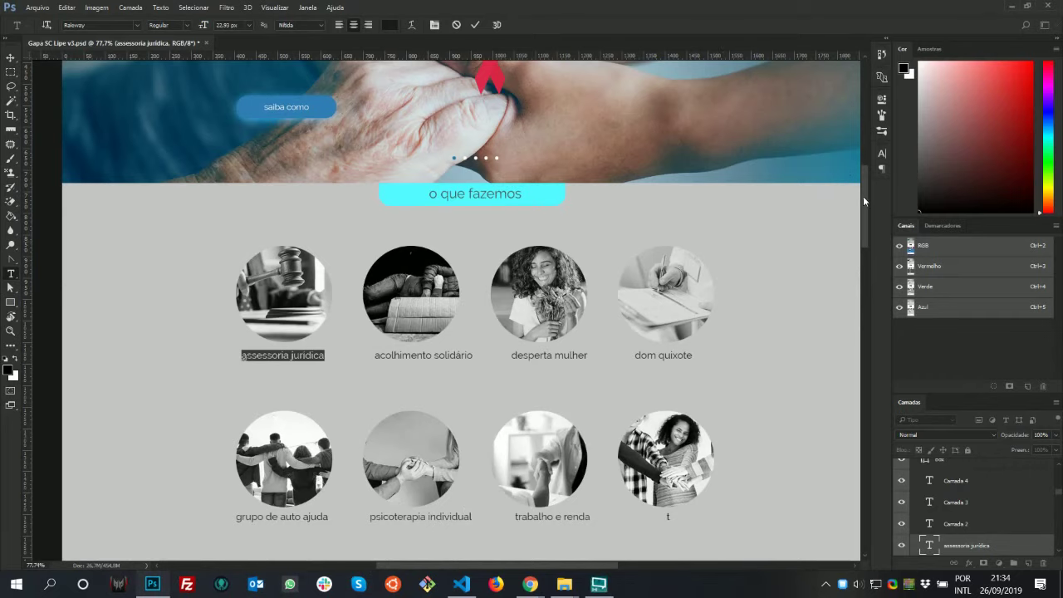
{"action": "scroll", "coordinate": [864, 249], "scroll_direction": "down", "scroll_amount": 5}
{"action": "scroll", "coordinate": [875, 260], "scroll_direction": "down", "scroll_amount": 3}
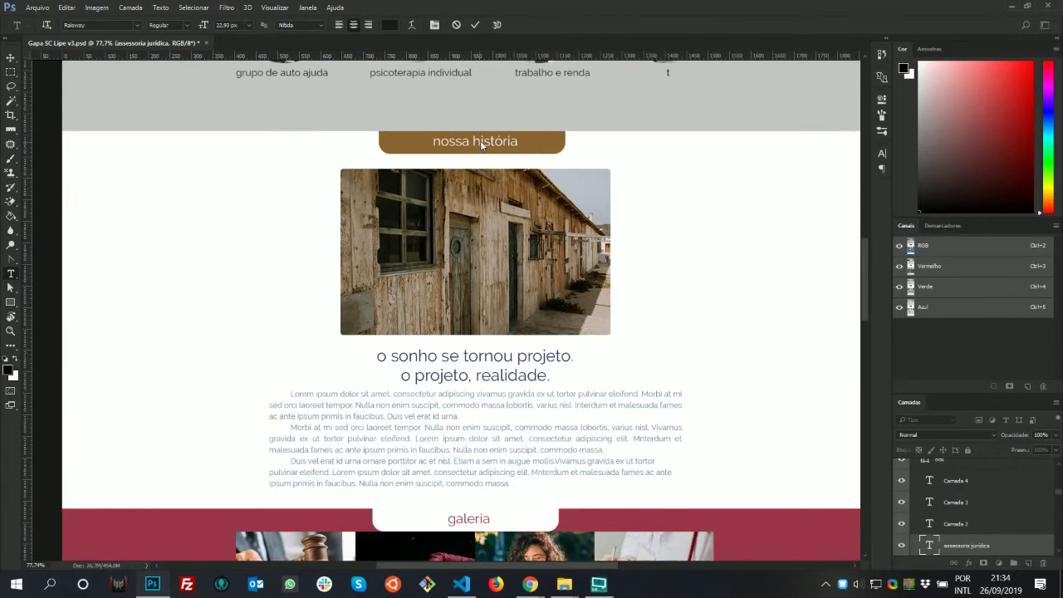
{"action": "scroll", "coordinate": [860, 232], "scroll_direction": "up", "scroll_amount": 10}
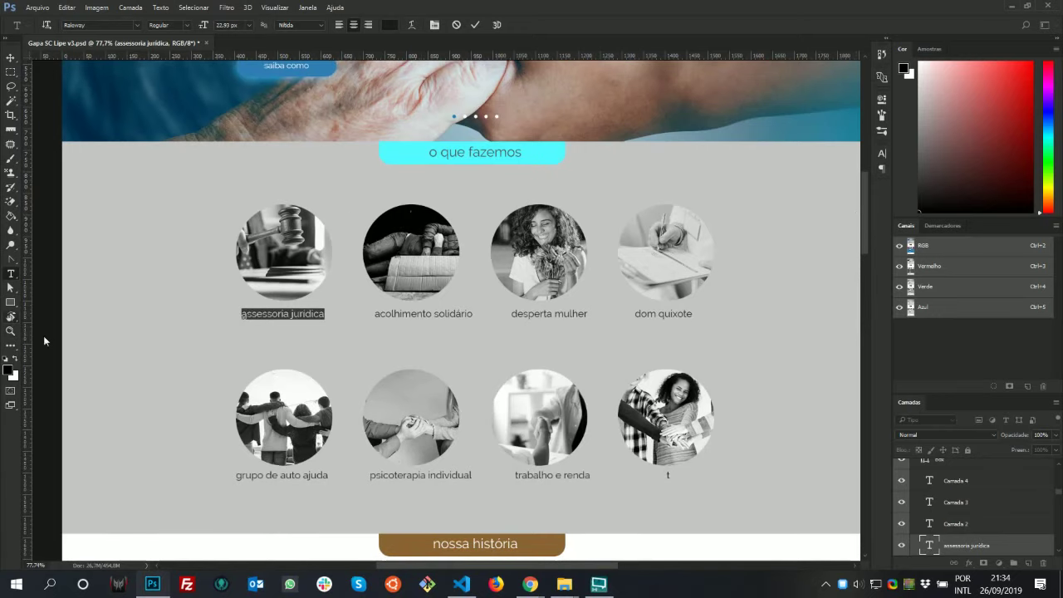
Leave text editing and sample the grey background of the "o que fazemos" section to read its colour, keeping the foreground colour
{"action": "key", "text": "Escape"}
{"action": "left_click", "coordinate": [9, 370]}
{"action": "left_click", "coordinate": [236, 336]}
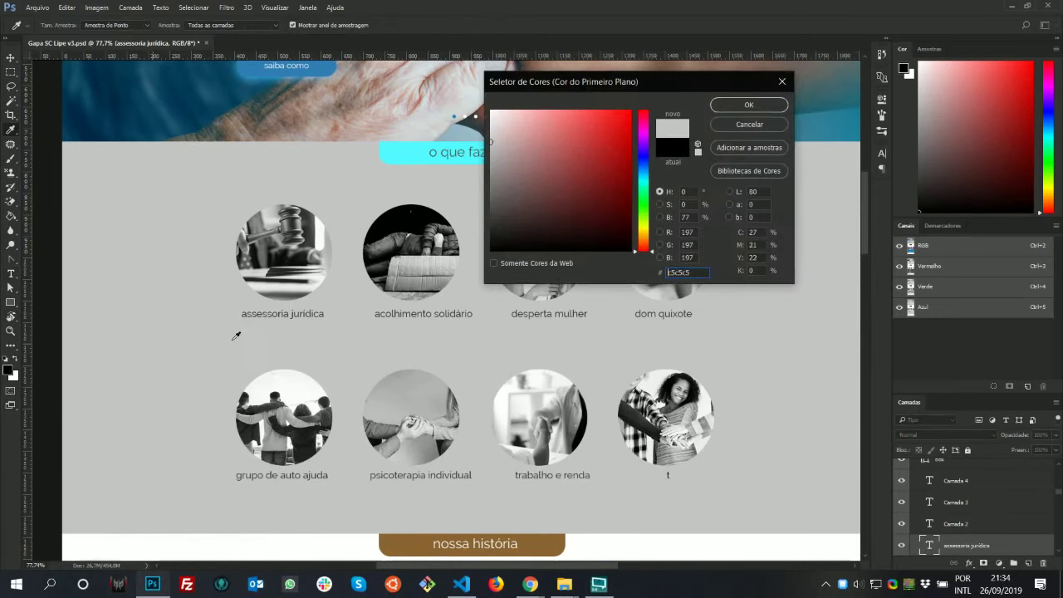
{"action": "left_click", "coordinate": [750, 125]}
{"action": "left_click", "coordinate": [9, 371]}
{"action": "left_click", "coordinate": [170, 342]}
{"action": "left_click", "coordinate": [750, 125]}
Back on the site in Chrome, examine the background around the "o que fazemos" heading and first image row
{"action": "key", "text": "alt+Tab"}
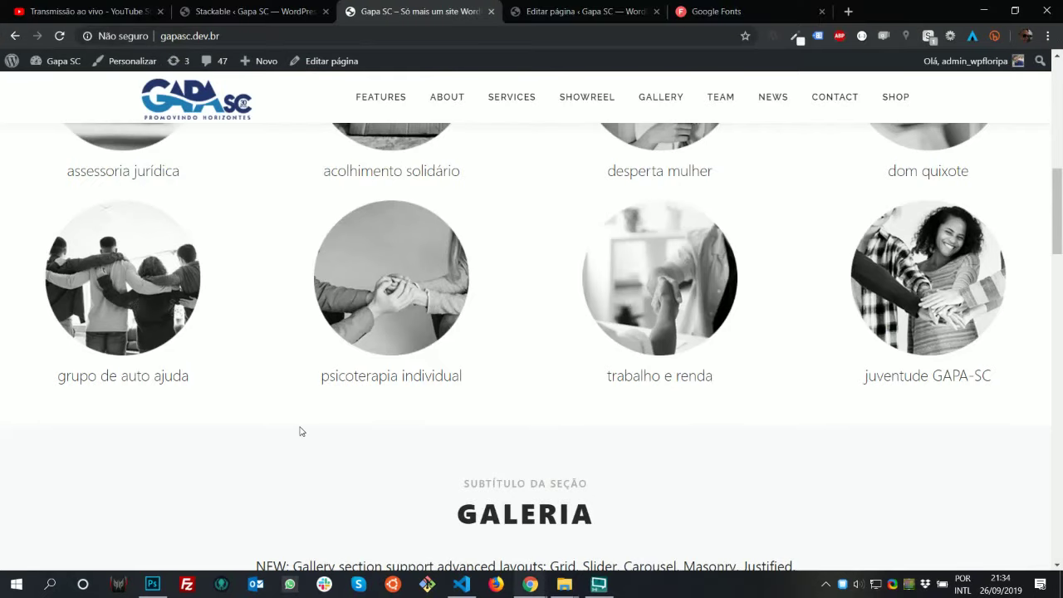
{"action": "scroll", "coordinate": [302, 431], "scroll_direction": "up", "scroll_amount": 4}
{"action": "right_click", "coordinate": [207, 328]}
{"action": "key", "text": "Escape"}
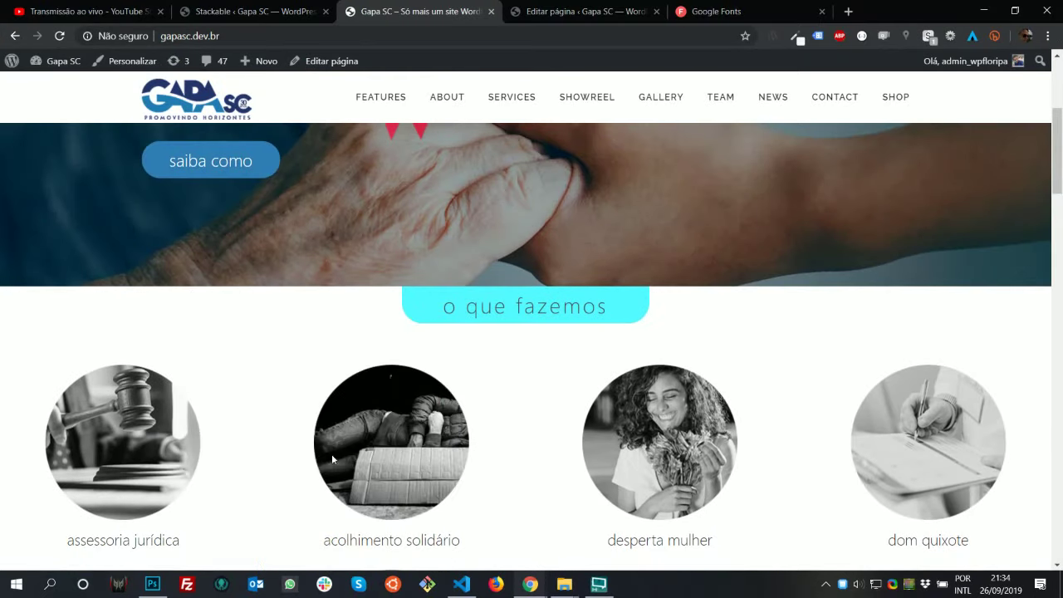
Inspect the page markup to find the container element of the "o que fazemos" section
{"action": "key", "text": "ctrl+shift+i"}
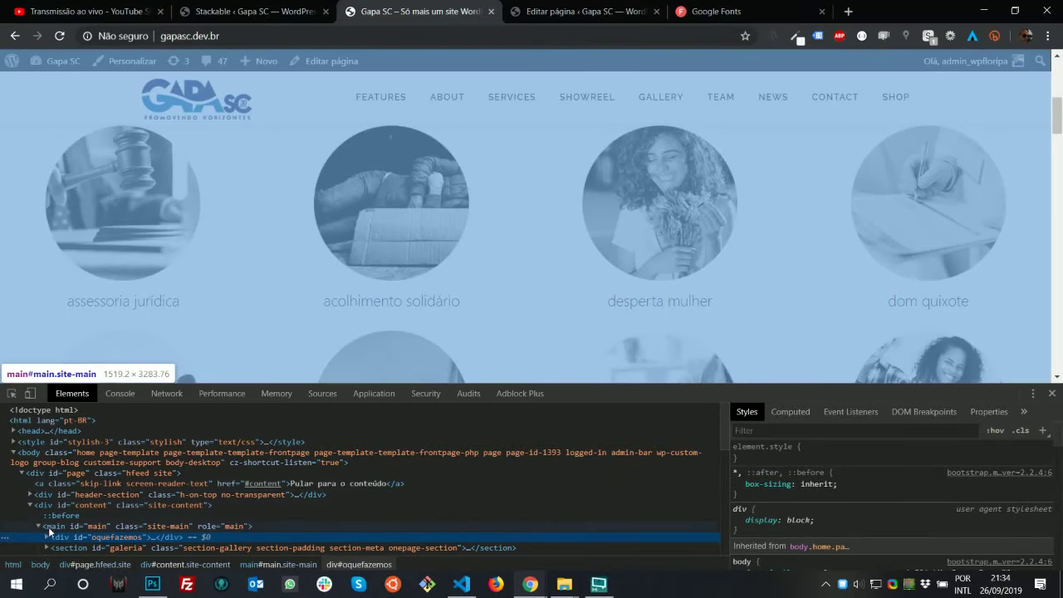
{"action": "scroll", "coordinate": [107, 251], "scroll_direction": "up", "scroll_amount": 2}
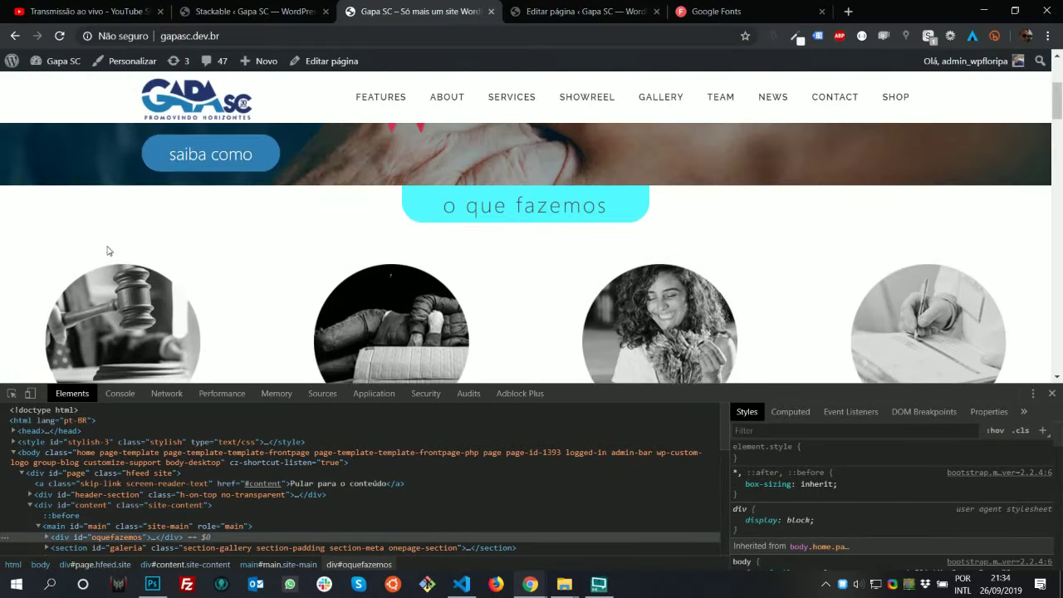
{"action": "left_click", "coordinate": [11, 393]}
{"action": "left_click", "coordinate": [226, 225]}
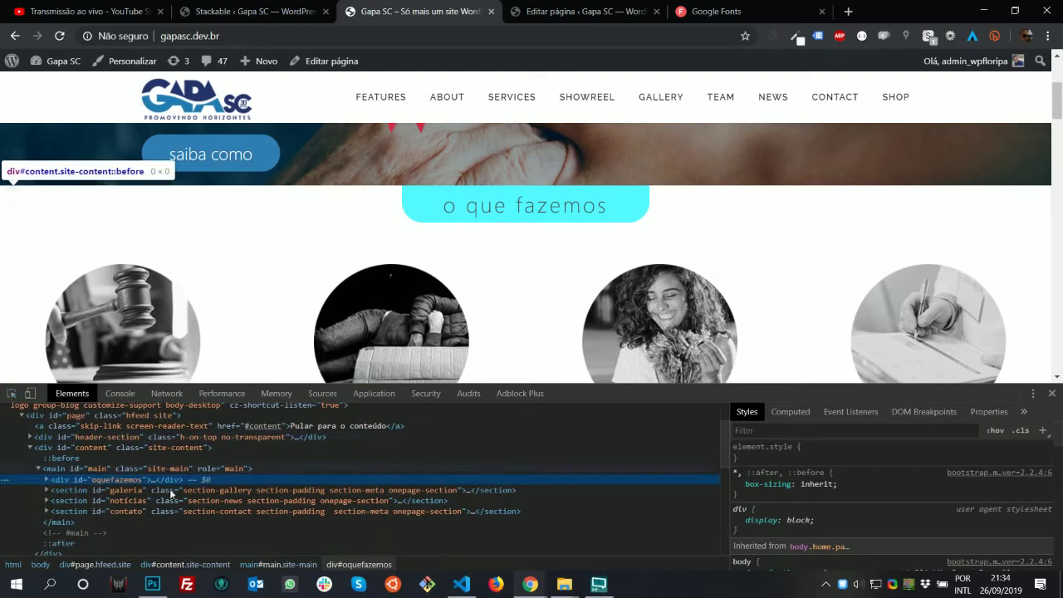
In Visual Studio Code, place the colour code c5c5c5 below the "SECTION O QUE FAZEMOS" comment in style.css
{"action": "key", "text": "alt+Tab"}
{"action": "key", "text": "alt+Tab"}
{"action": "key", "text": "alt+Tab"}
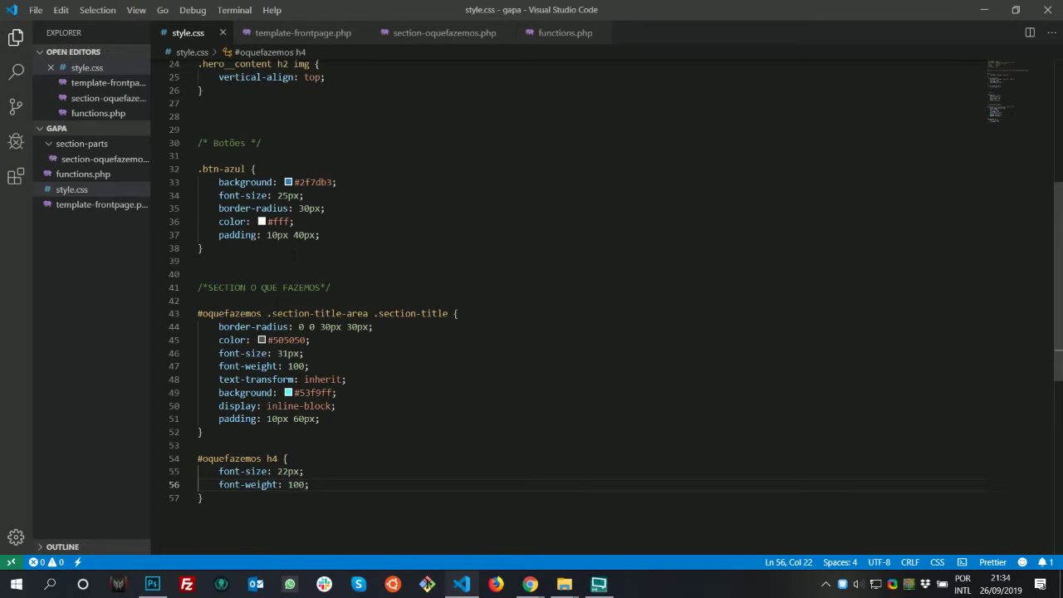
{"action": "left_click", "coordinate": [199, 301]}
{"action": "type", "text": "c5c5c5"}
Add an empty #oquefazemos rule under the section comment, with a blank line before the section title rule
{"action": "left_click_drag", "start_coordinate": [264, 313], "coordinate": [198, 313]}
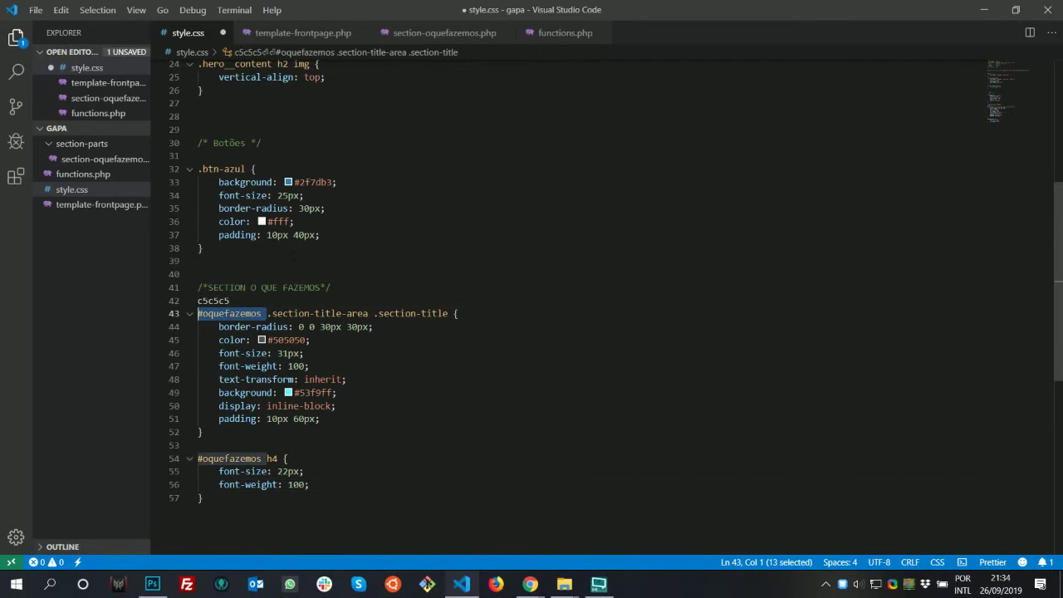
{"action": "key", "text": "ctrl+c"}
{"action": "left_click", "coordinate": [375, 287]}
{"action": "key", "text": "Return"}
{"action": "key", "text": "Return"}
{"action": "key", "text": "ctrl+v"}
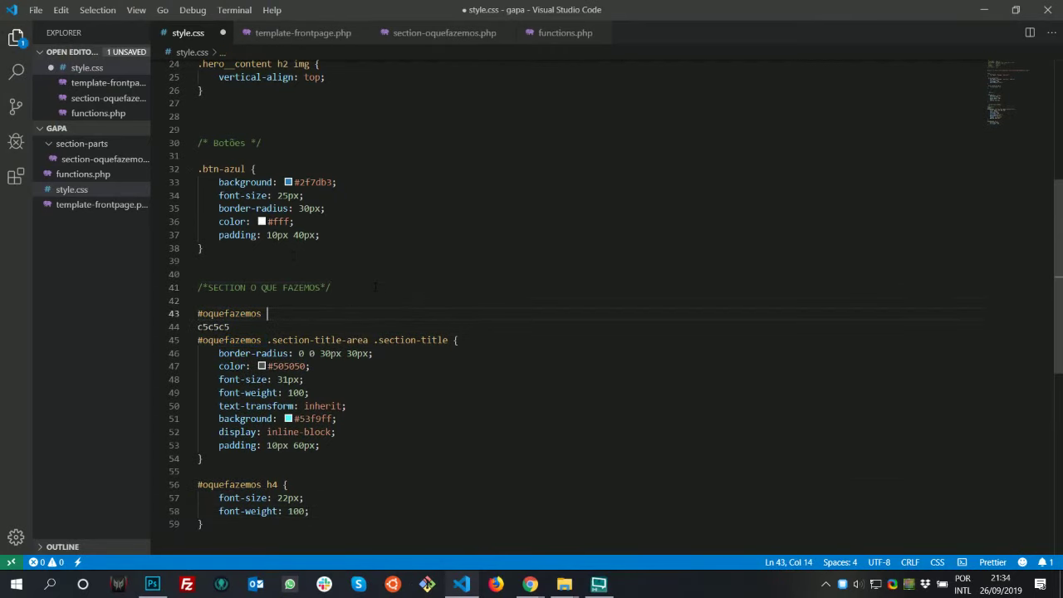
{"action": "type", "text": "{"}
{"action": "key", "text": "Down"}
{"action": "key", "text": "Return"}
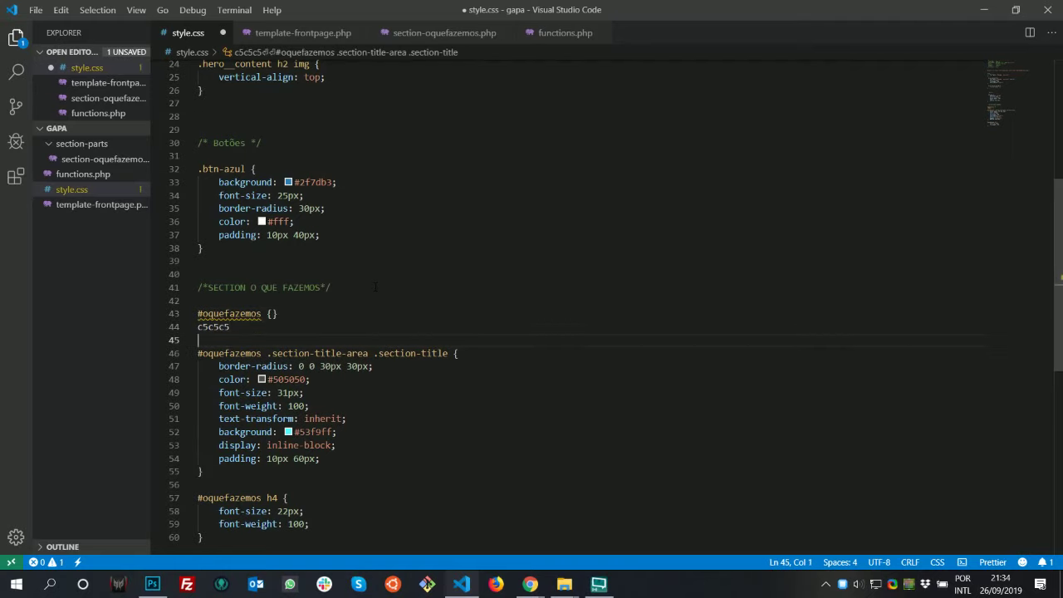
Move the loose colour code into the #oquefazemos rule as background: #c5c5c5 and save style.css
{"action": "double_click", "coordinate": [214, 327]}
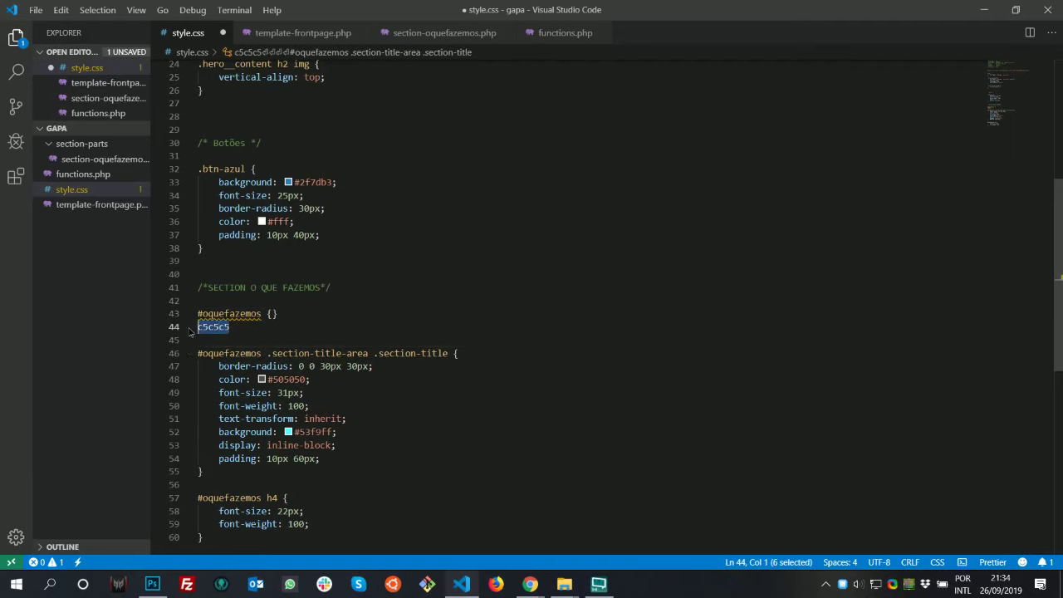
{"action": "key", "text": "BackSpace"}
{"action": "key", "text": "BackSpace"}
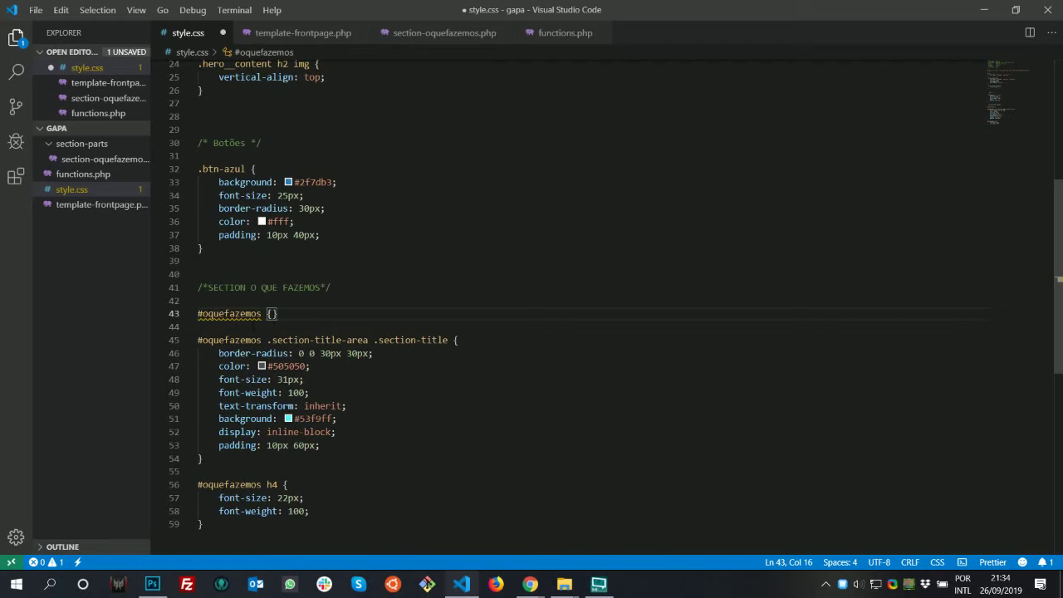
{"action": "type", "text": "ba"}
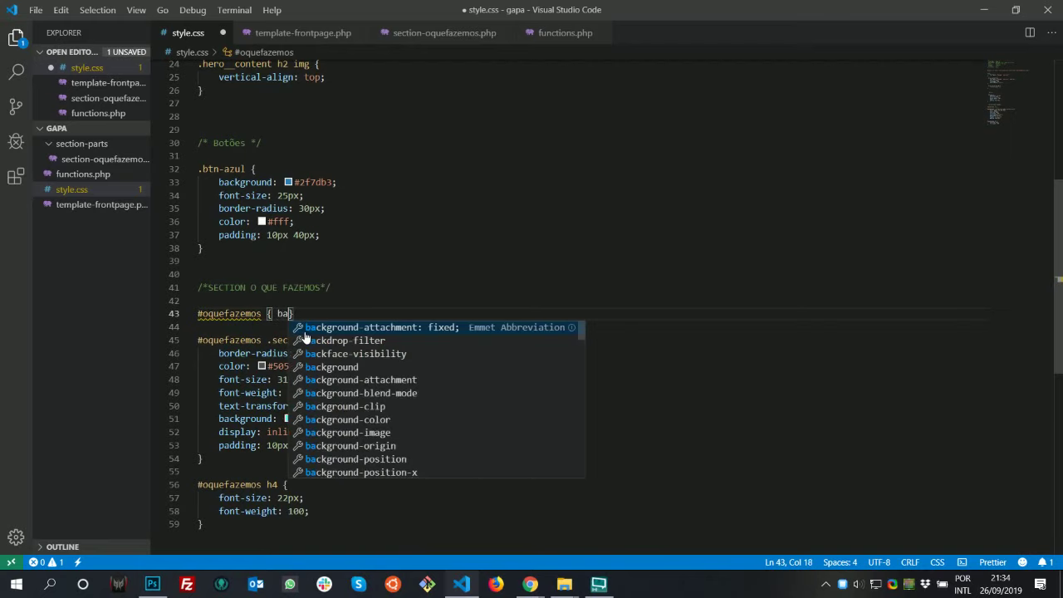
{"action": "key", "text": "Down"}
{"action": "key", "text": "Return"}
{"action": "key", "text": "ctrl+v"}
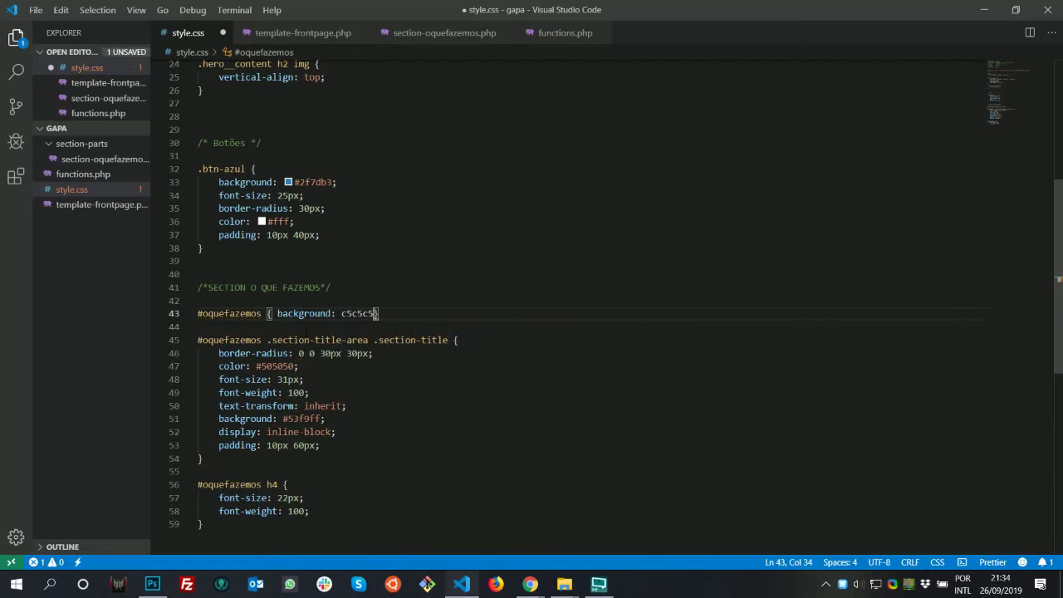
{"action": "key", "text": "ctrl+z"}
{"action": "type", "text": "#"}
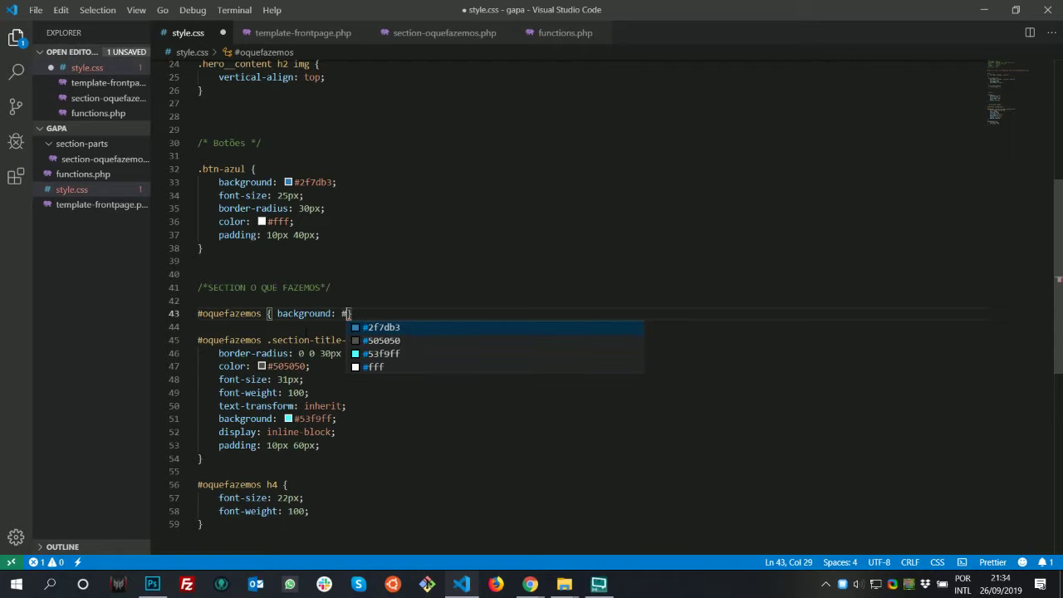
{"action": "key", "text": "ctrl+v"}
{"action": "key", "text": "ctrl+s"}
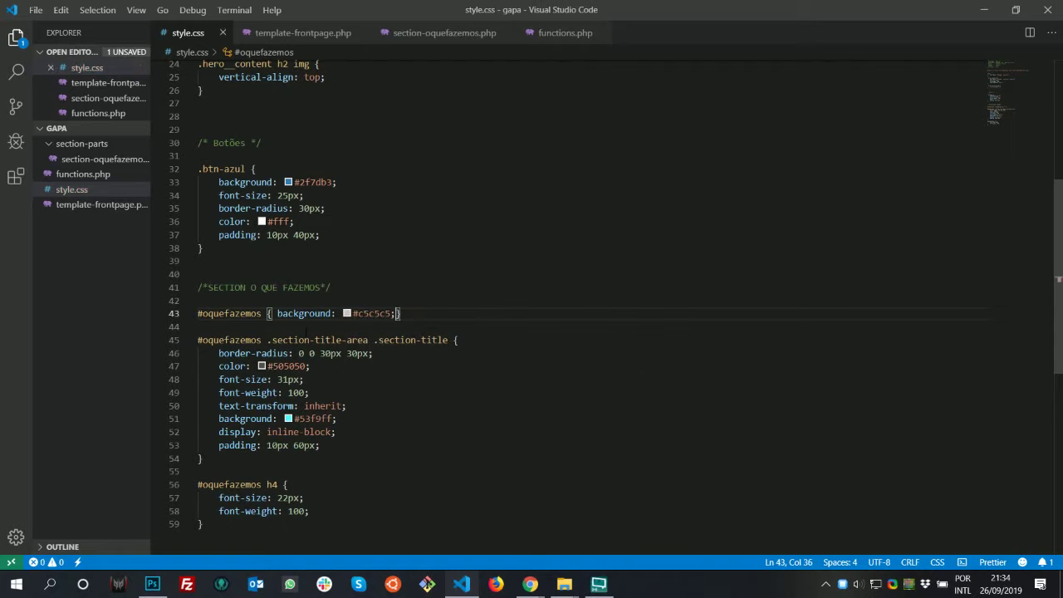
Back on the site in Chrome, close the inspector and review the "o que fazemos" section's background from banner to last row
{"action": "key", "text": "alt+Tab"}
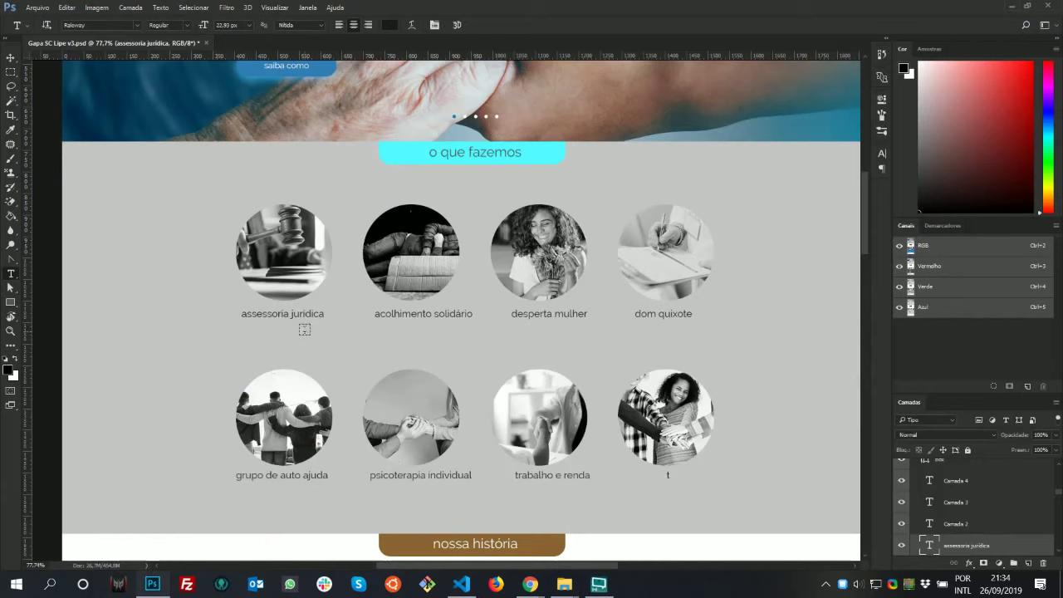
{"action": "key", "text": "alt+Tab"}
{"action": "key", "text": "Tab"}
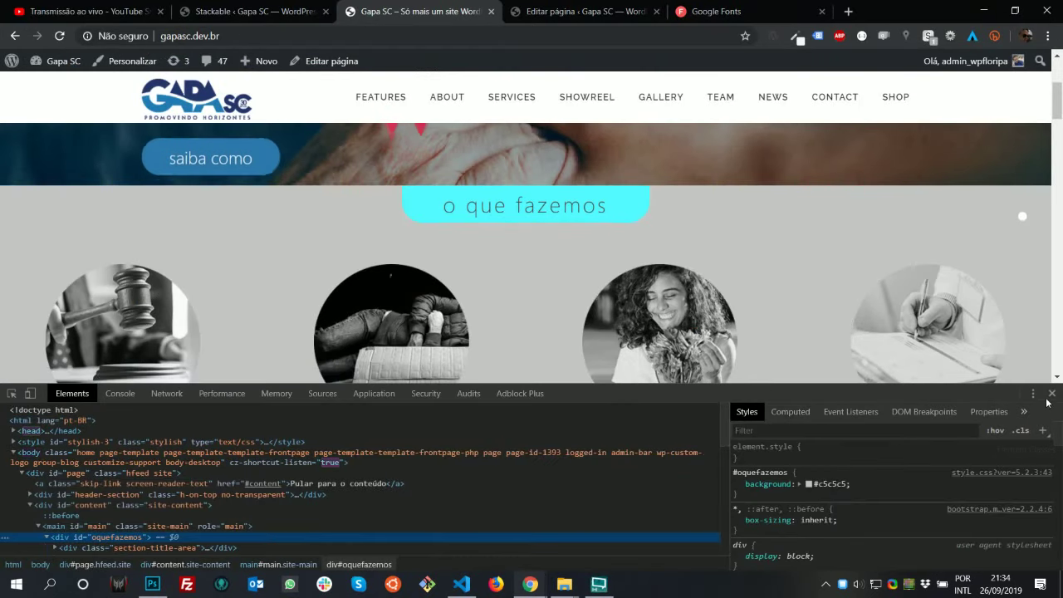
{"action": "left_click", "coordinate": [1051, 393]}
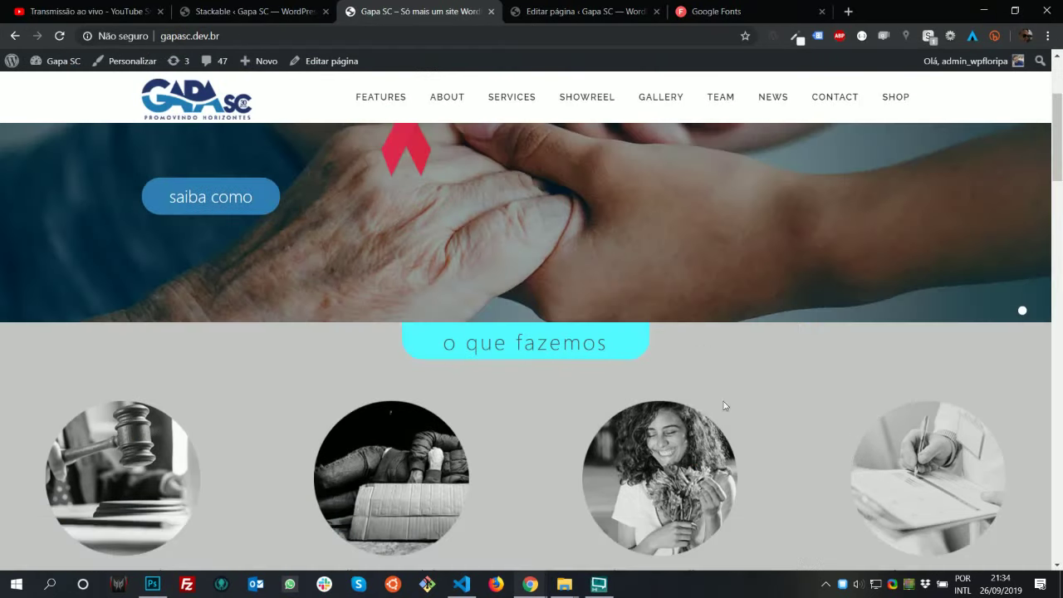
{"action": "scroll", "coordinate": [714, 399], "scroll_direction": "down", "scroll_amount": 5}
{"action": "scroll", "coordinate": [669, 372], "scroll_direction": "up", "scroll_amount": 1}
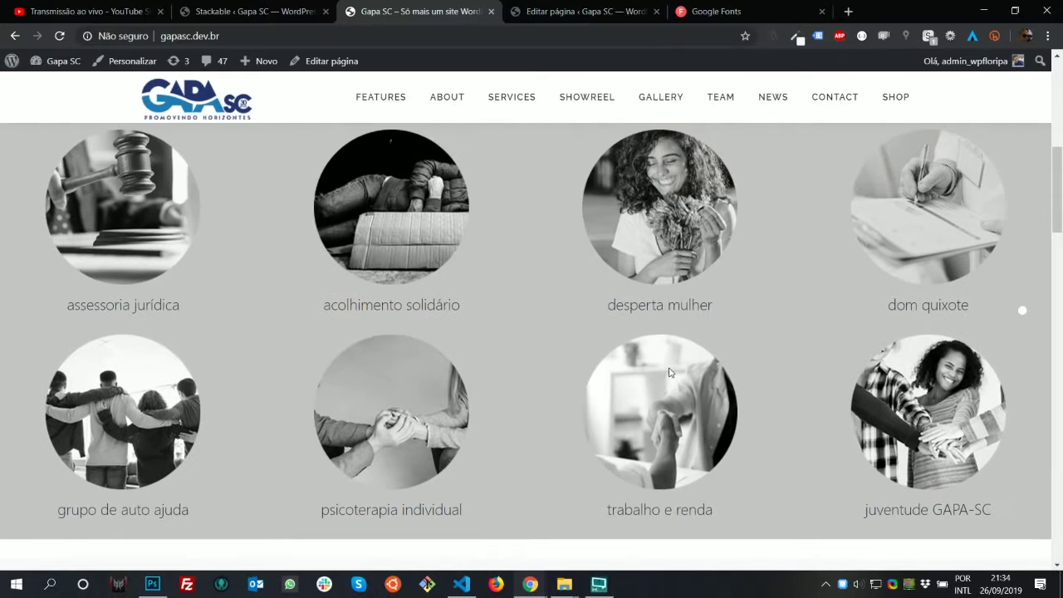
{"action": "scroll", "coordinate": [623, 349], "scroll_direction": "down", "scroll_amount": 4}
{"action": "scroll", "coordinate": [534, 305], "scroll_direction": "up", "scroll_amount": 3}
{"action": "scroll", "coordinate": [534, 305], "scroll_direction": "up", "scroll_amount": 3}
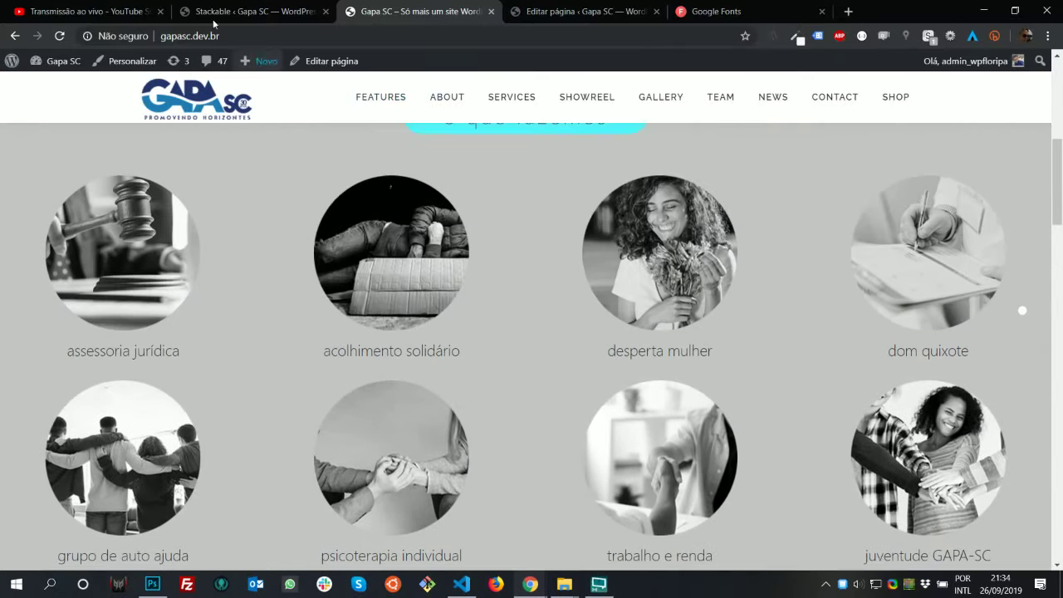
{"action": "left_click", "coordinate": [205, 11]}
{"action": "left_click", "coordinate": [424, 14]}
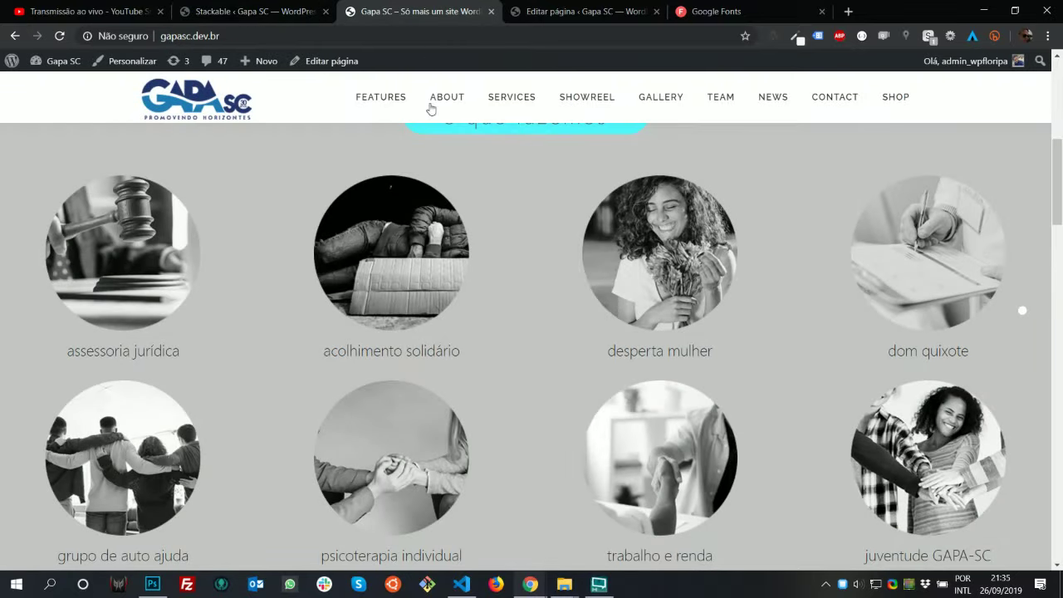
{"action": "scroll", "coordinate": [537, 280], "scroll_direction": "down", "scroll_amount": 3}
{"action": "scroll", "coordinate": [539, 280], "scroll_direction": "up", "scroll_amount": 7}
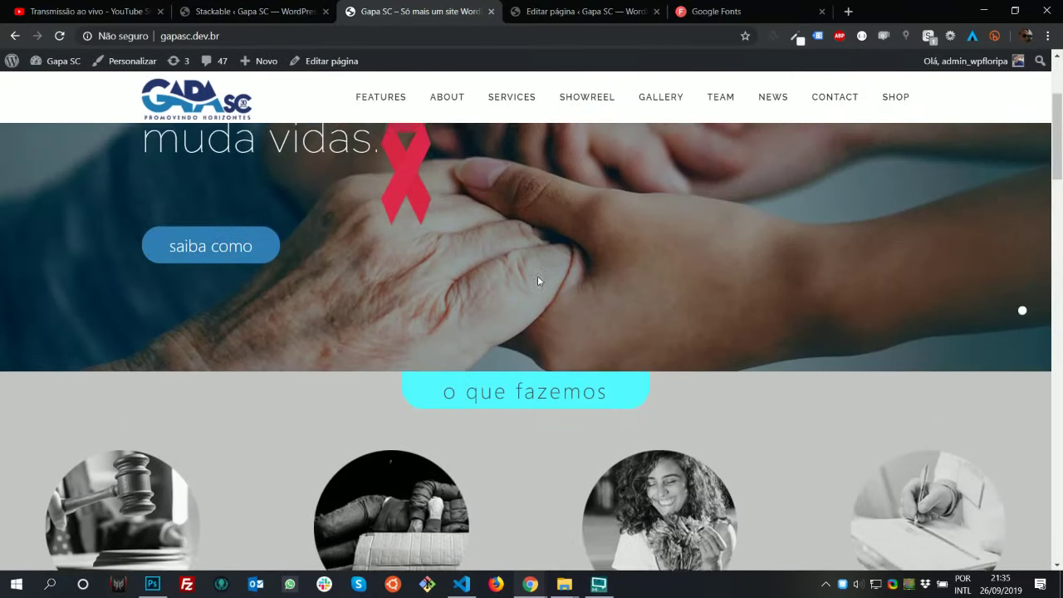
{"action": "scroll", "coordinate": [551, 283], "scroll_direction": "down", "scroll_amount": 4}
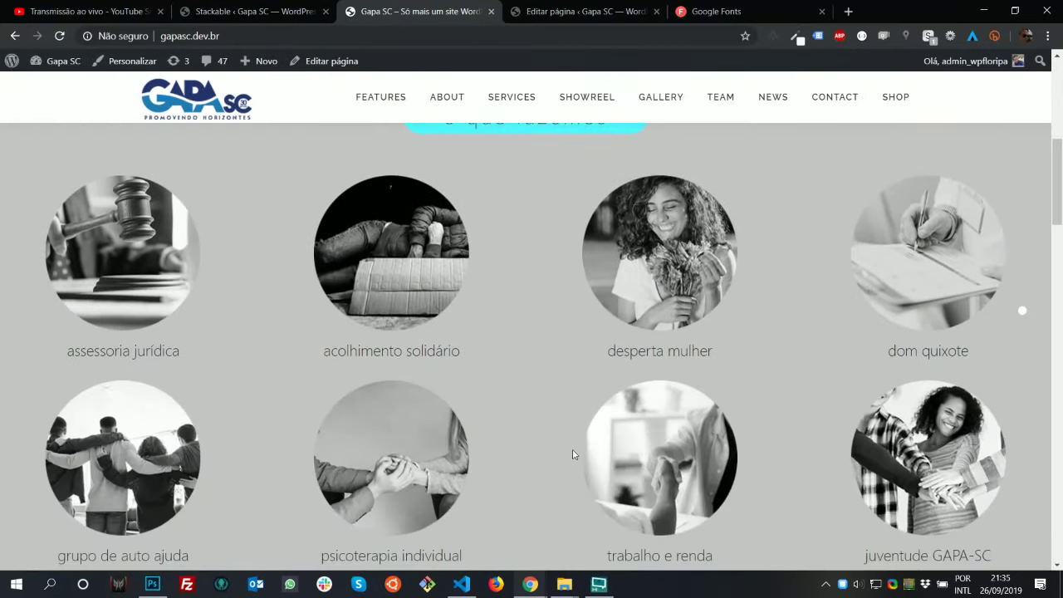
In File Explorer, duplicate section-oquefazemos.php inside the gapa theme's section-parts folder
{"action": "left_click", "coordinate": [565, 584]}
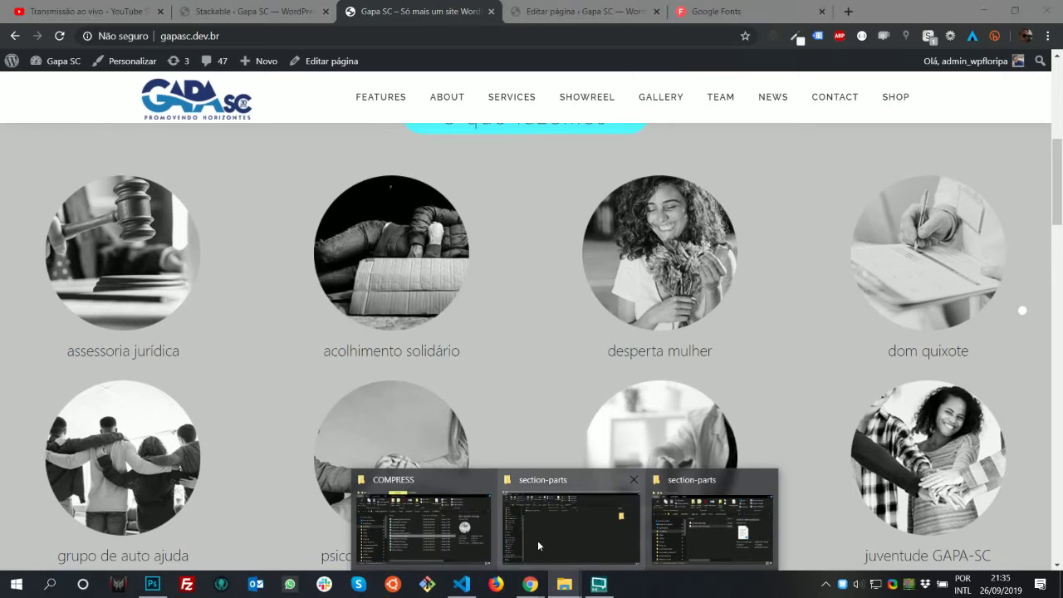
{"action": "left_click", "coordinate": [538, 540]}
{"action": "left_click", "coordinate": [270, 151]}
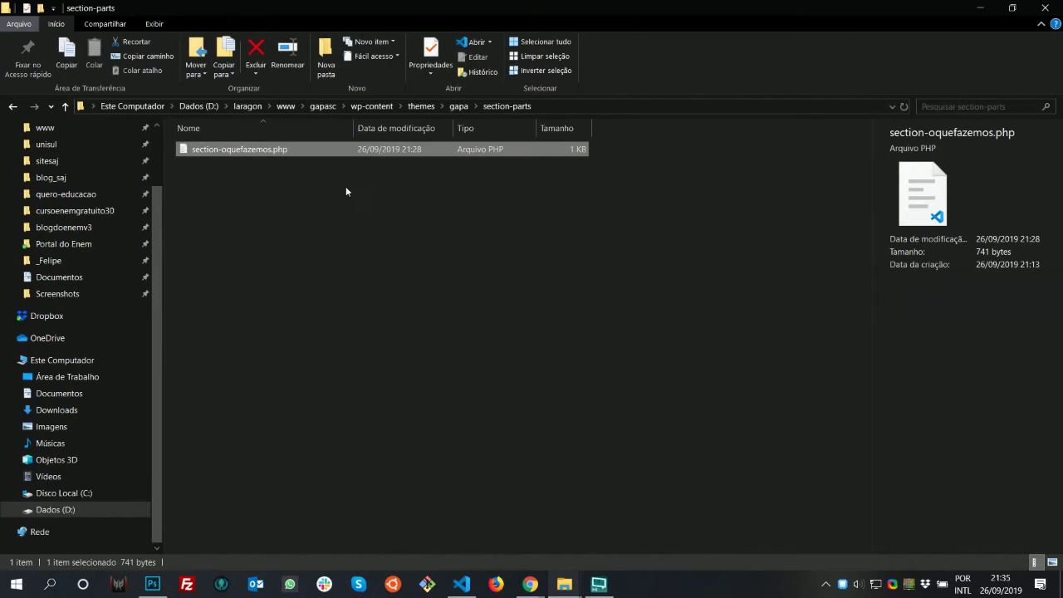
{"action": "key", "text": "ctrl+c"}
{"action": "key", "text": "ctrl+v"}
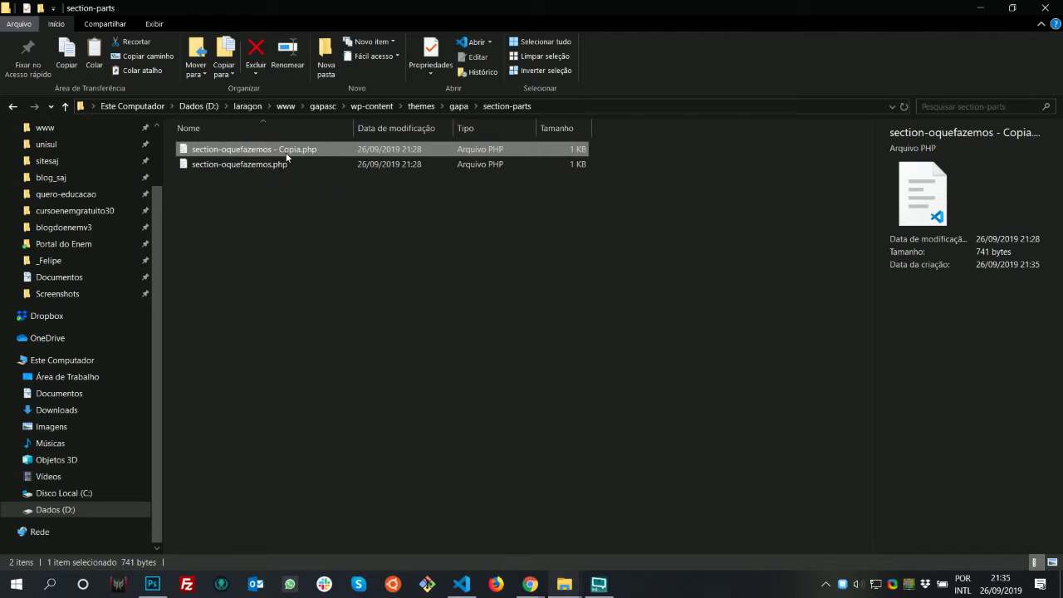
Rename the duplicated section file as section-nossahistoria.php
{"action": "left_click", "coordinate": [281, 151]}
{"action": "key", "text": "Right"}
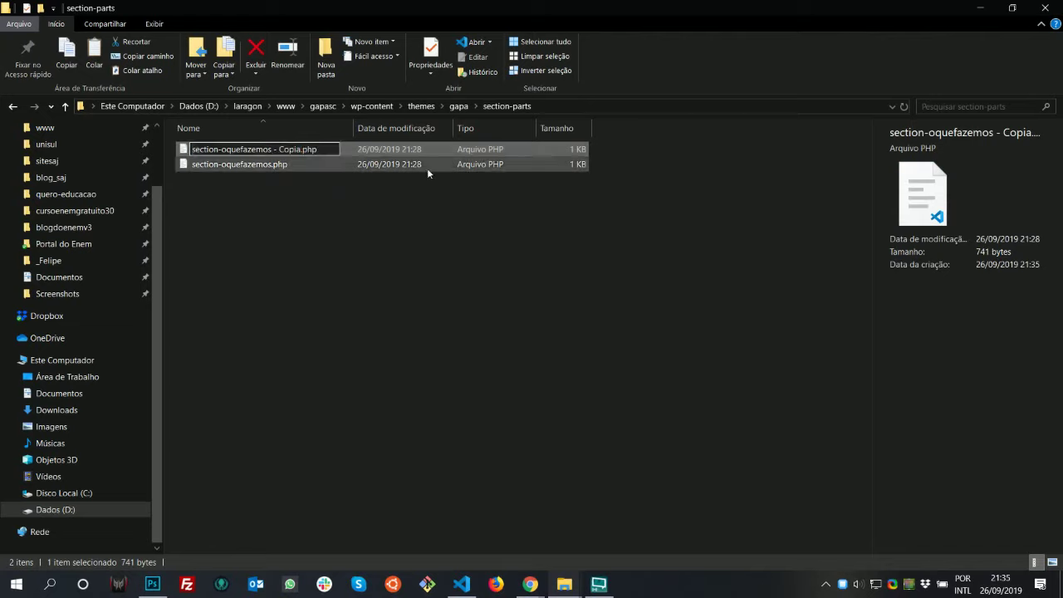
{"action": "key", "text": "ctrl+shift+Left"}
{"action": "key", "text": "ctrl+shift+Left"}
{"action": "key", "text": "ctrl+shift+Left"}
{"action": "key", "text": "ctrl+shift+Left"}
{"action": "key", "text": "ctrl+shift+Right"}
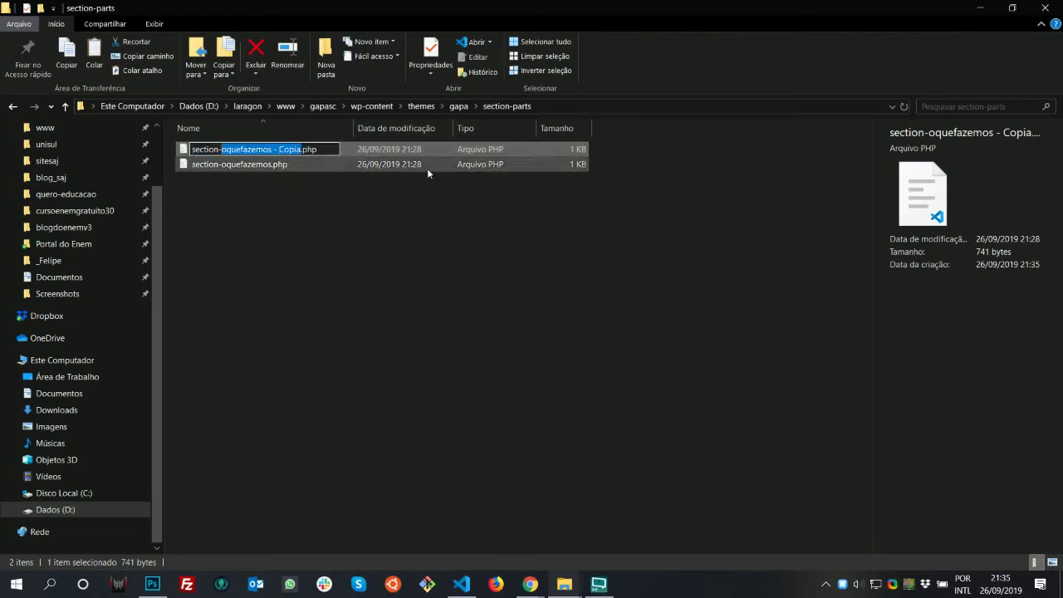
{"action": "type", "text": "nossah"}
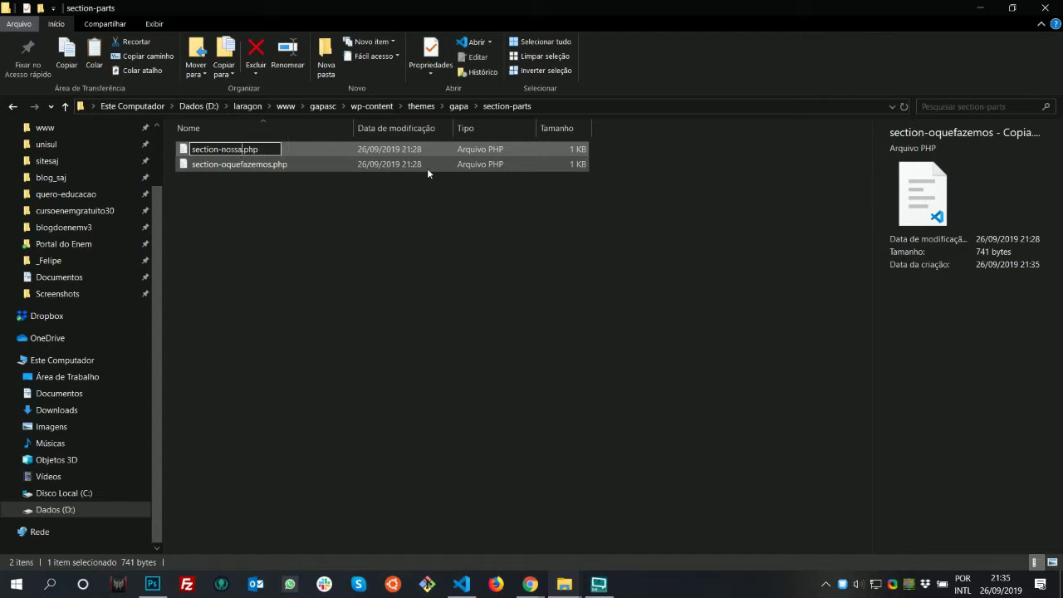
{"action": "type", "text": "istoria"}
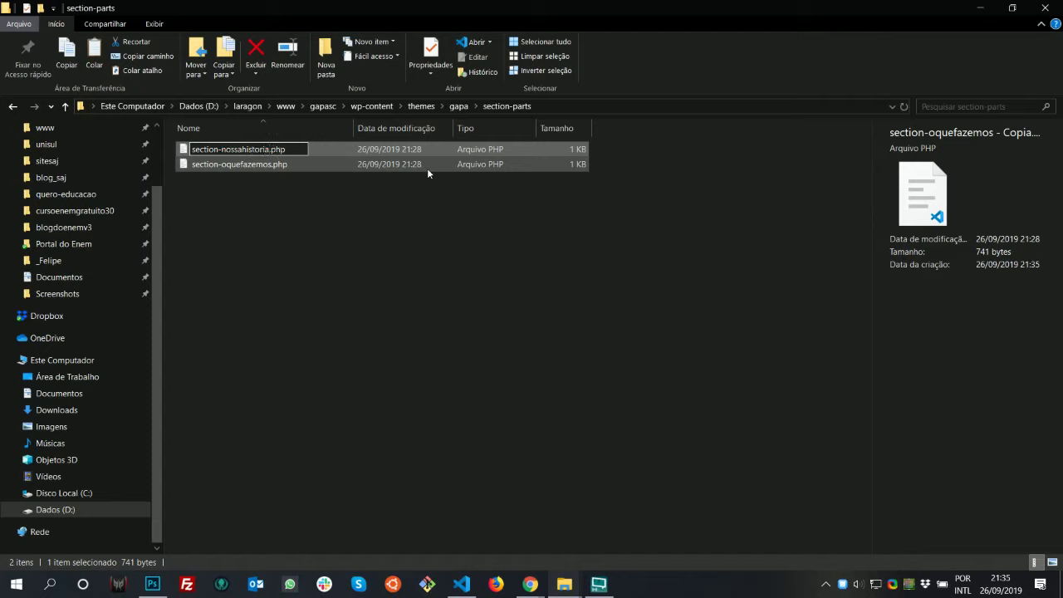
{"action": "key", "text": "Return"}
In the WordPress admin in Chrome, list all pages and search them for "nossa", then select the search term for replacement
{"action": "key", "text": "alt+Tab"}
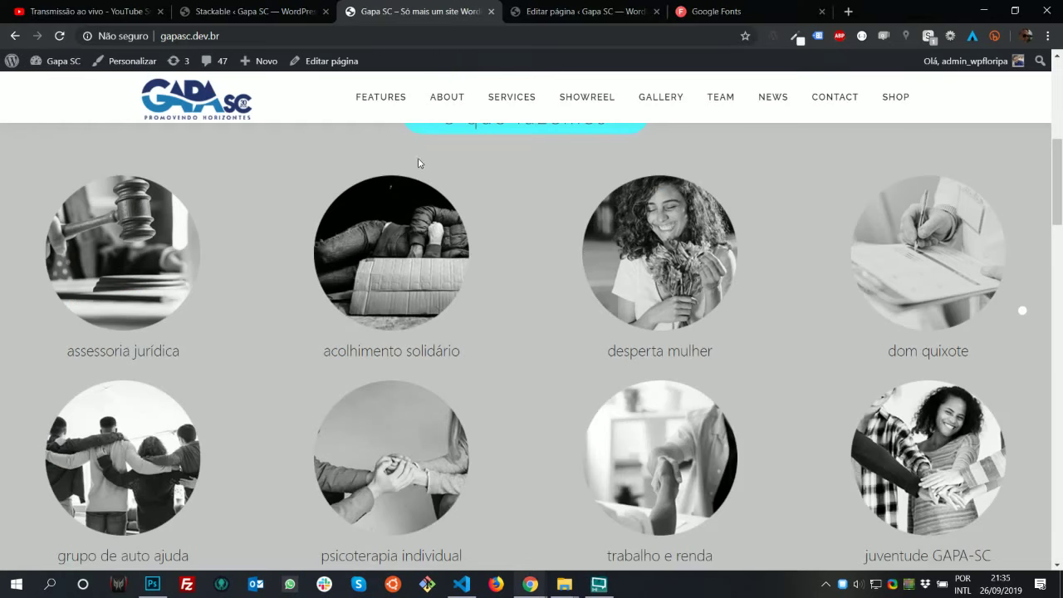
{"action": "left_click", "coordinate": [249, 12]}
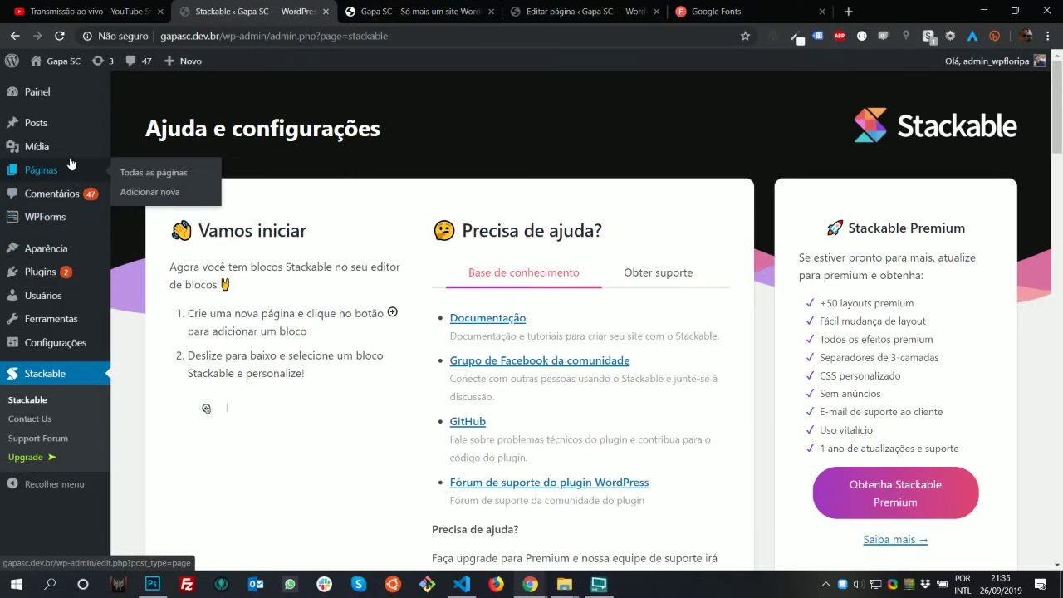
{"action": "left_click", "coordinate": [137, 171]}
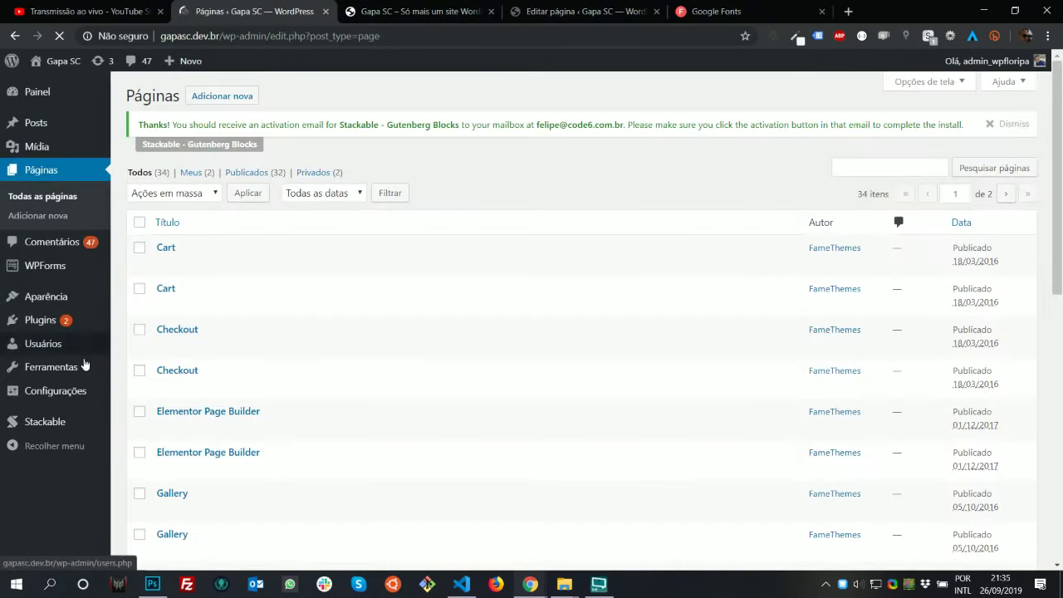
{"action": "left_click", "coordinate": [905, 169]}
{"action": "type", "text": "nossa"}
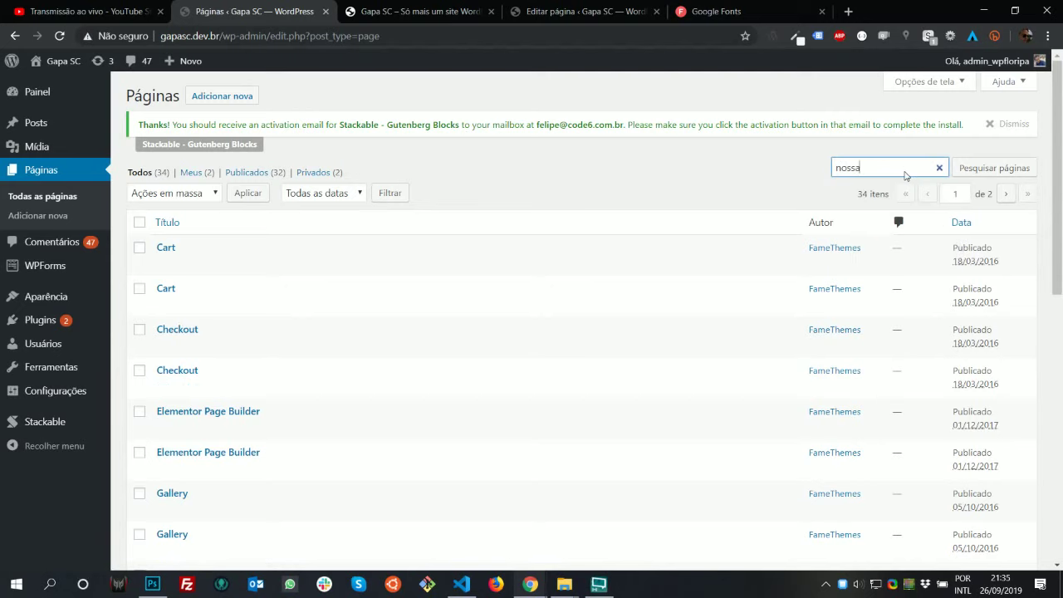
{"action": "key", "text": "Return"}
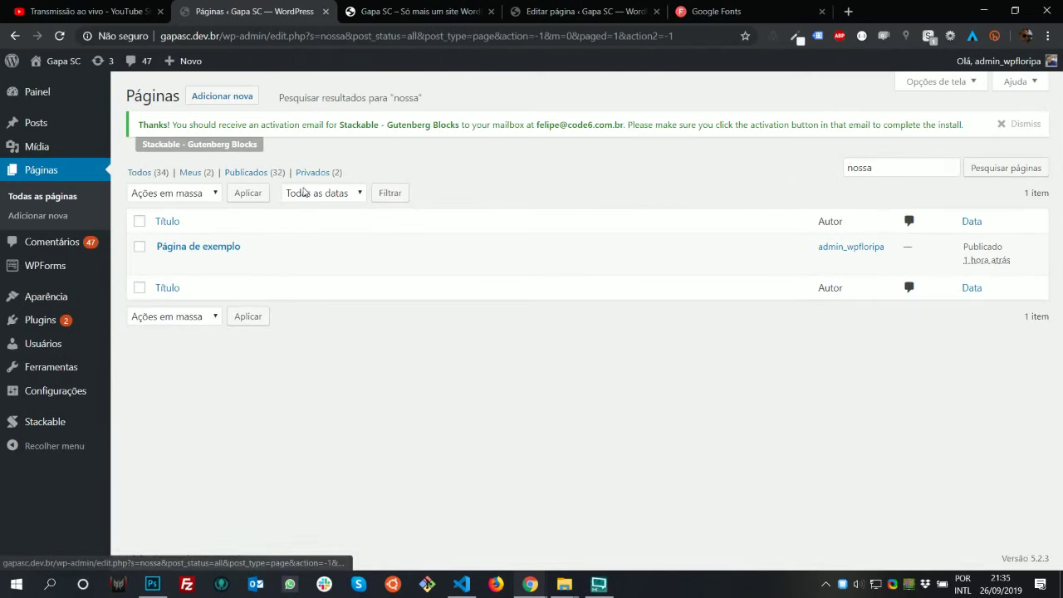
{"action": "double_click", "coordinate": [896, 164]}
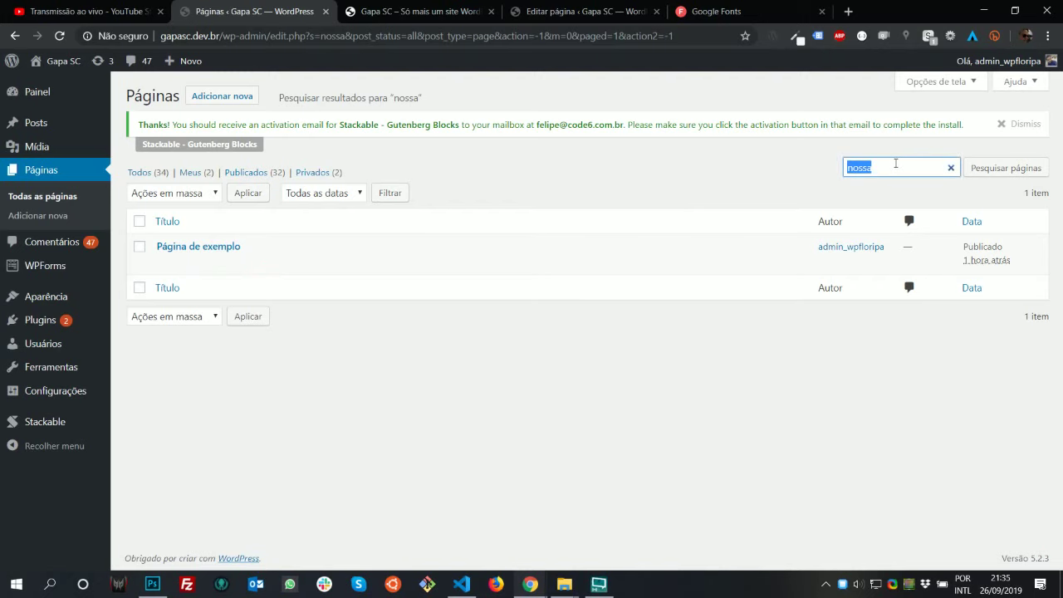
Search the existing pages for "his" and create a new page titled "Nossa História"
{"action": "type", "text": "his"}
{"action": "key", "text": "Return"}
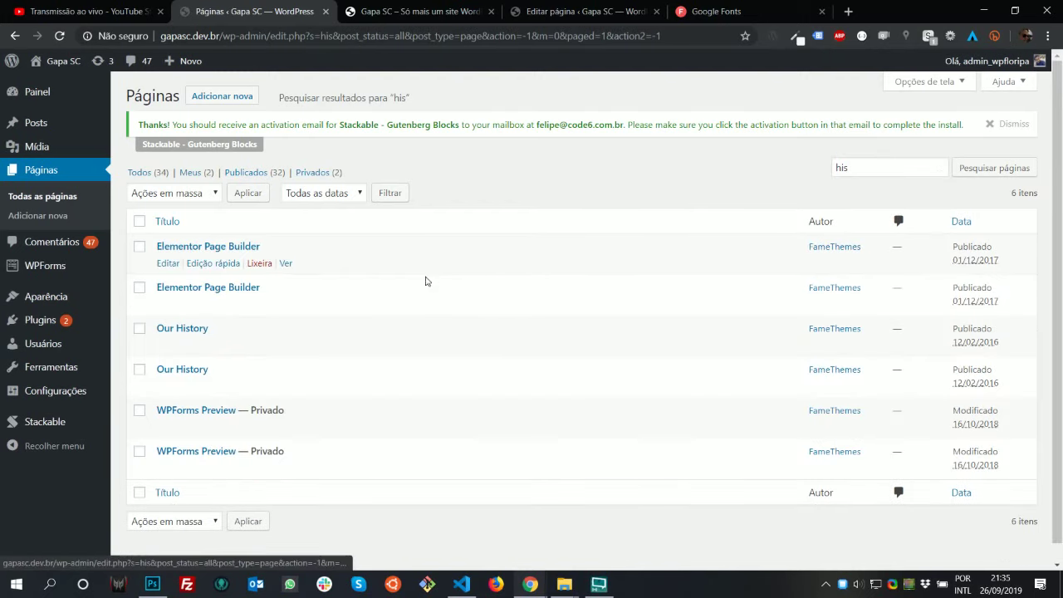
{"action": "left_click", "coordinate": [222, 96]}
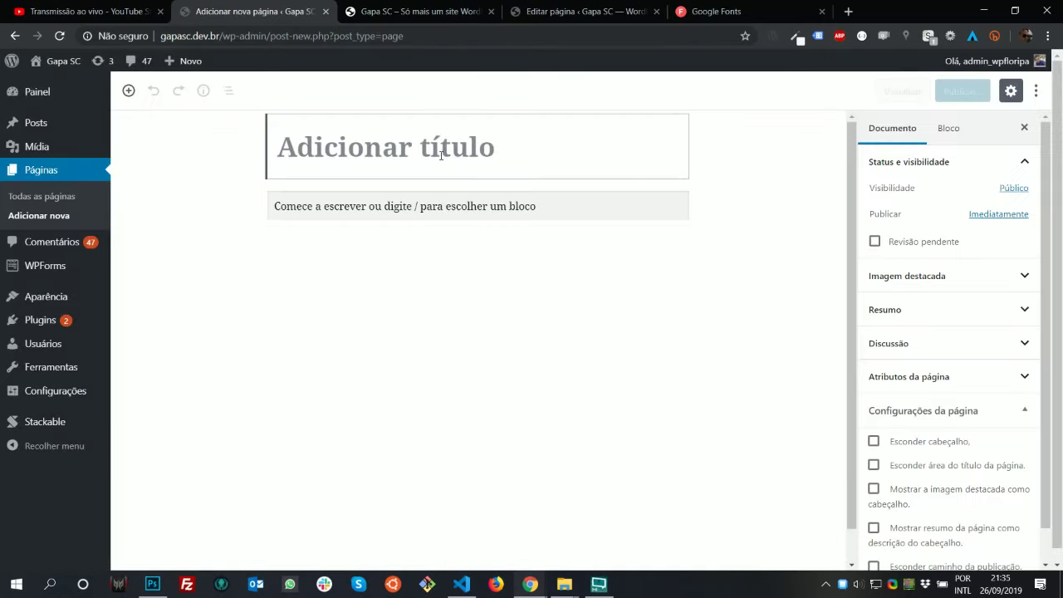
{"action": "type", "text": "NOss"}
{"action": "key", "text": "BackSpace"}
{"action": "key", "text": "BackSpace"}
{"action": "key", "text": "BackSpace"}
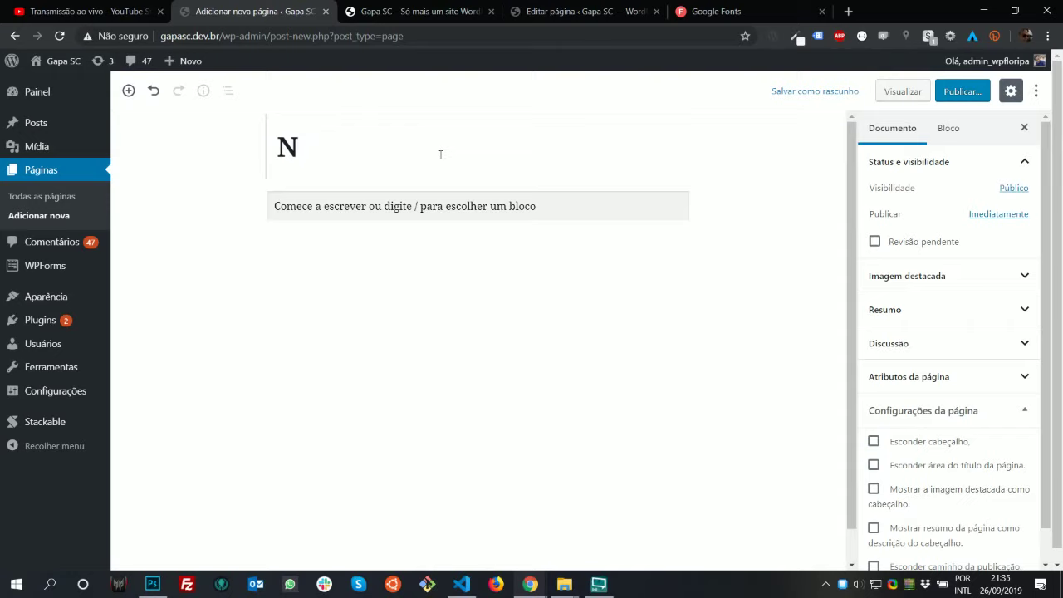
{"action": "type", "text": "ossa HIstória"}
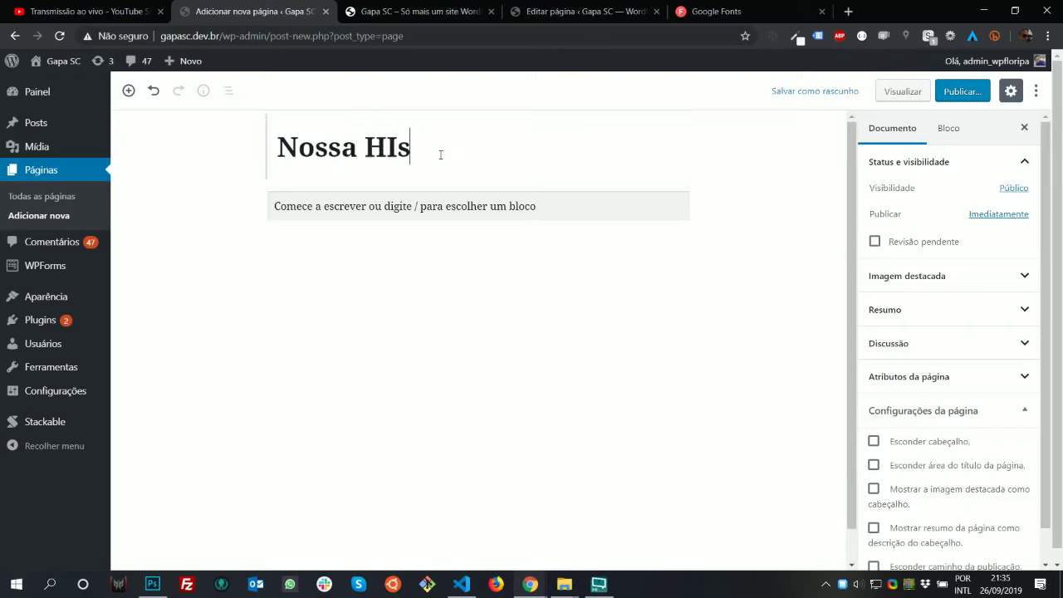
{"action": "key", "text": "BackSpace"}
{"action": "key", "text": "BackSpace"}
{"action": "key", "text": "BackSpace"}
{"action": "key", "text": "BackSpace"}
{"action": "key", "text": "BackSpace"}
{"action": "key", "text": "BackSpace"}
{"action": "key", "text": "BackSpace"}
{"action": "type", "text": "istória"}
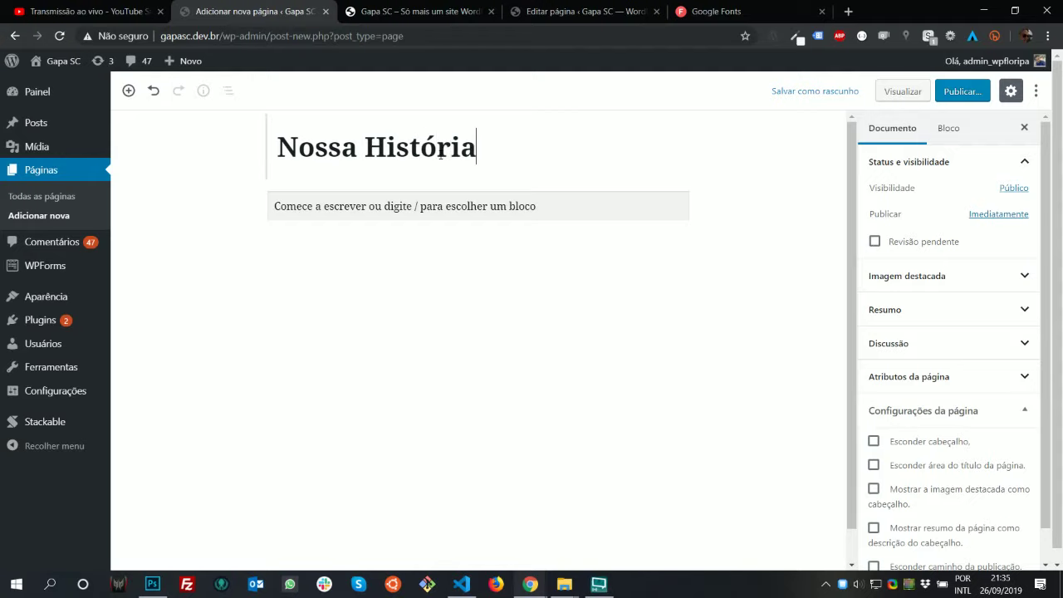
Add the paragraph text "OI" to the Nossa História page and publish it
{"action": "left_click", "coordinate": [441, 206]}
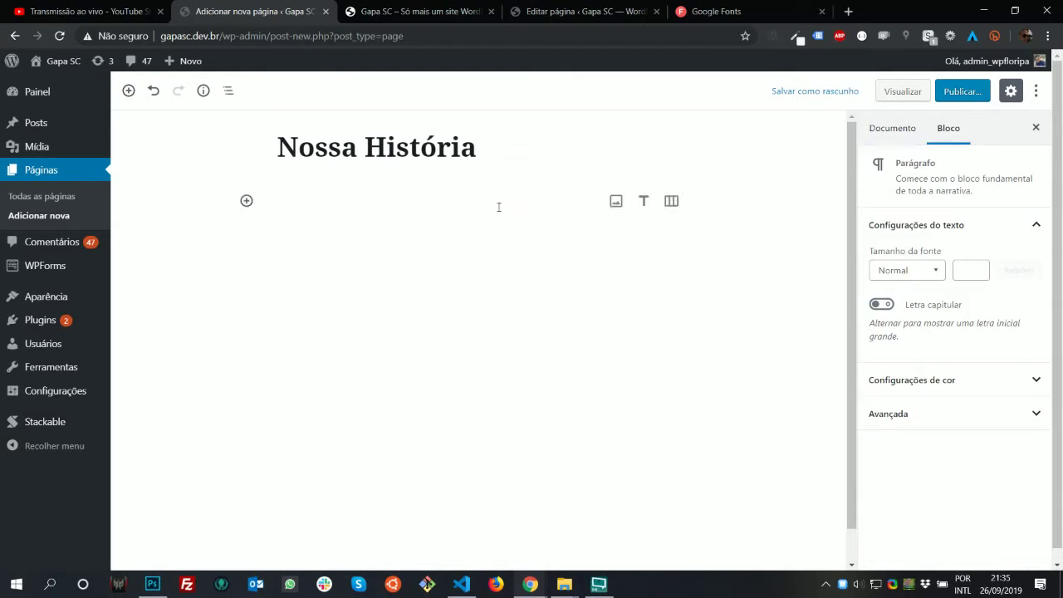
{"action": "left_click", "coordinate": [962, 91]}
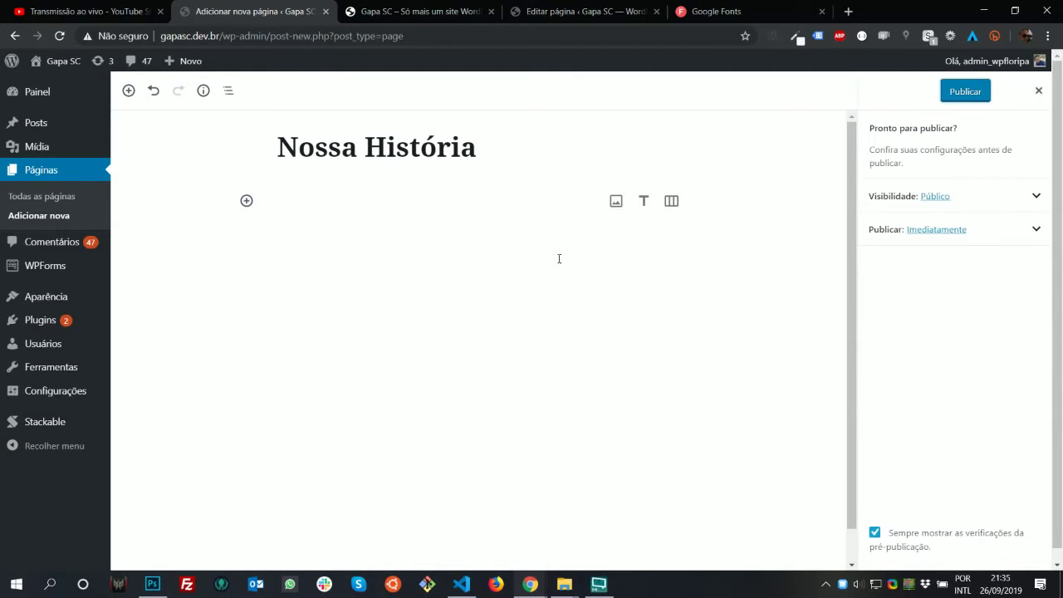
{"action": "left_click", "coordinate": [416, 200]}
{"action": "type", "text": "Ol"}
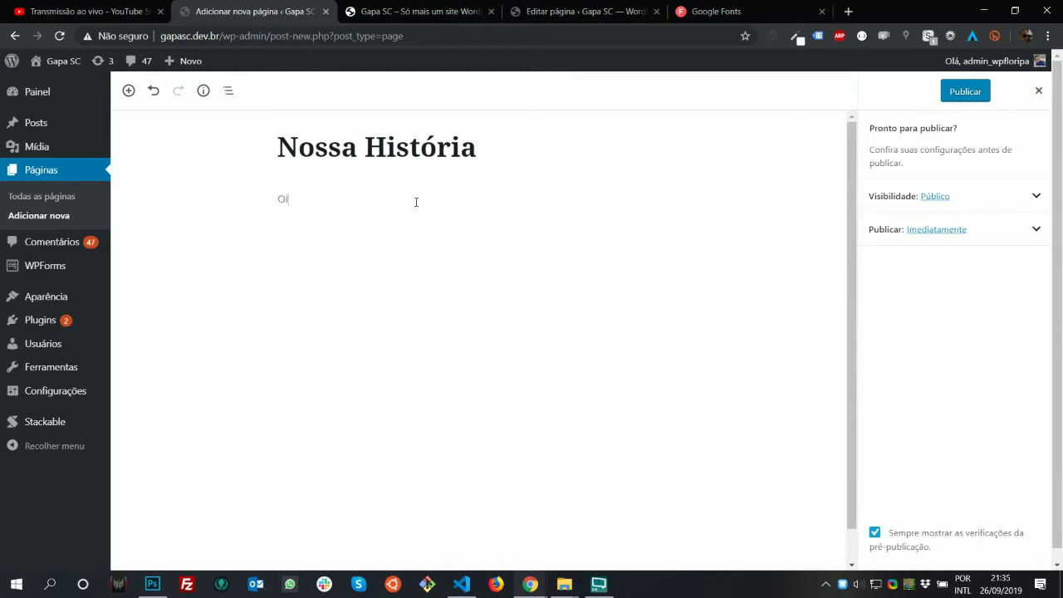
{"action": "left_click", "coordinate": [972, 90]}
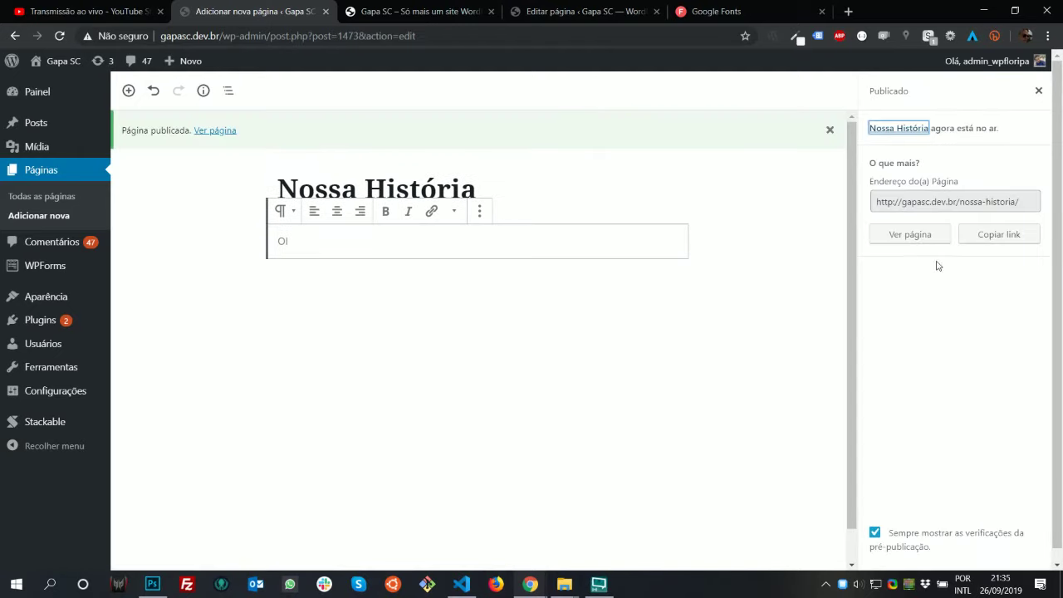
Copy the slug "nossa-historia" from the published page's address
{"action": "left_click", "coordinate": [962, 203]}
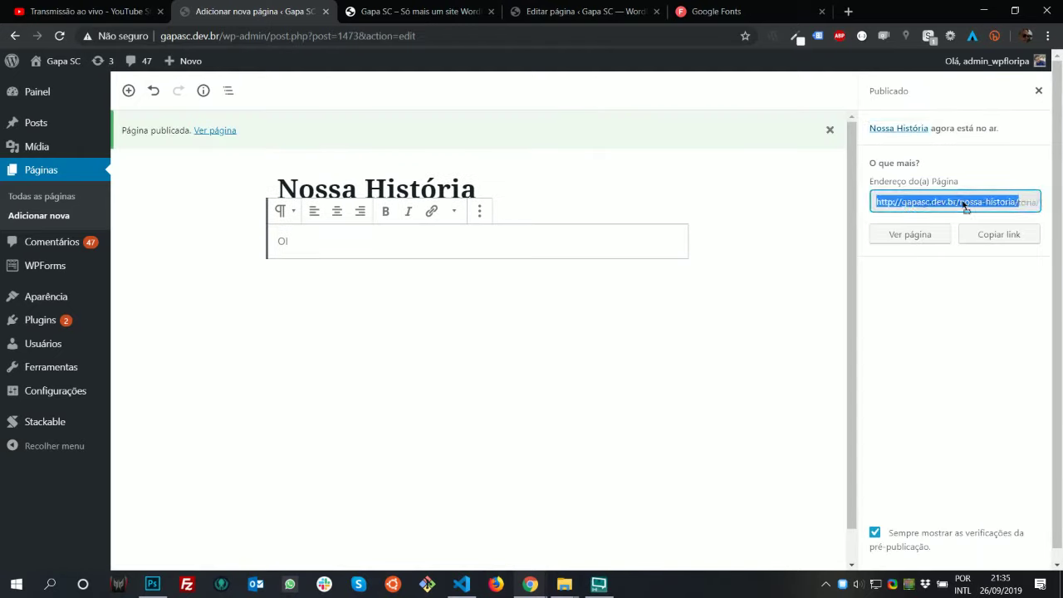
{"action": "left_click_drag", "start_coordinate": [961, 203], "coordinate": [1018, 194]}
{"action": "key", "text": "ctrl+c"}
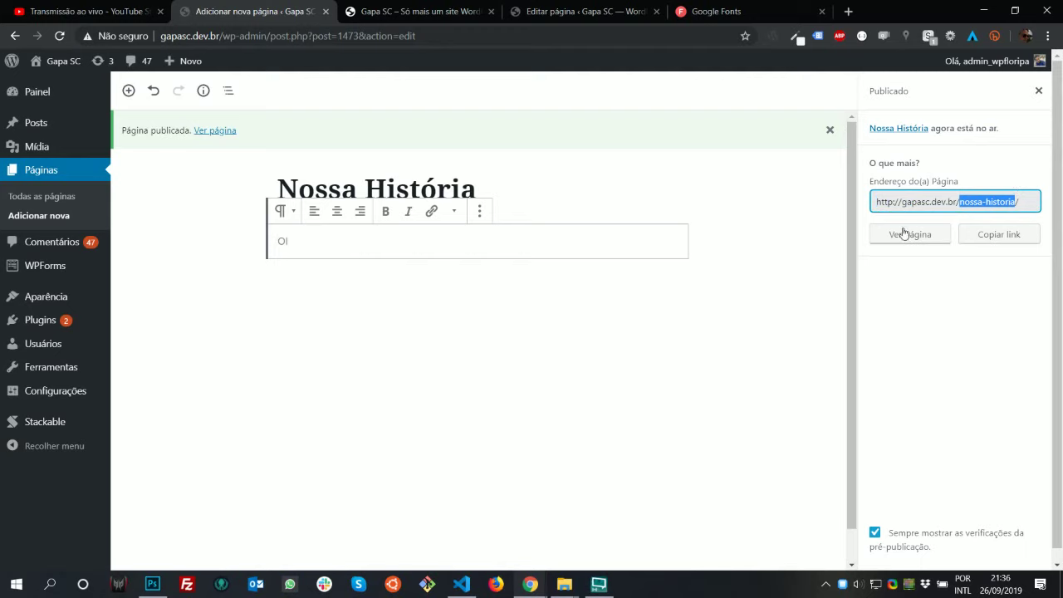
Open section-nossahistoria.php from the section-parts folder in Visual Studio Code, set the query's pagename to 'nossa-historia' and save
{"action": "key", "text": "alt+Tab"}
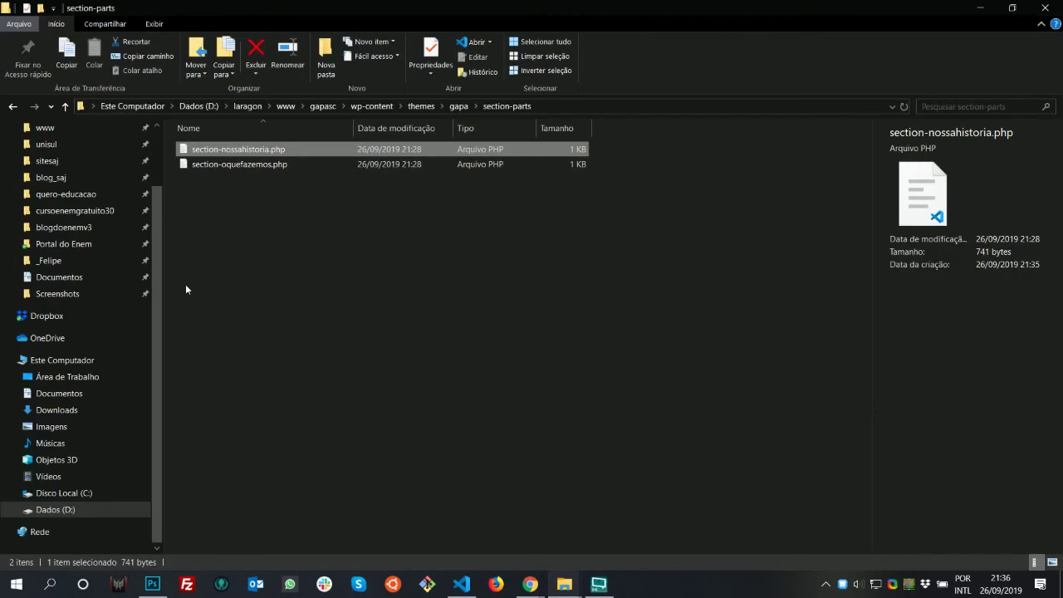
{"action": "double_click", "coordinate": [265, 150]}
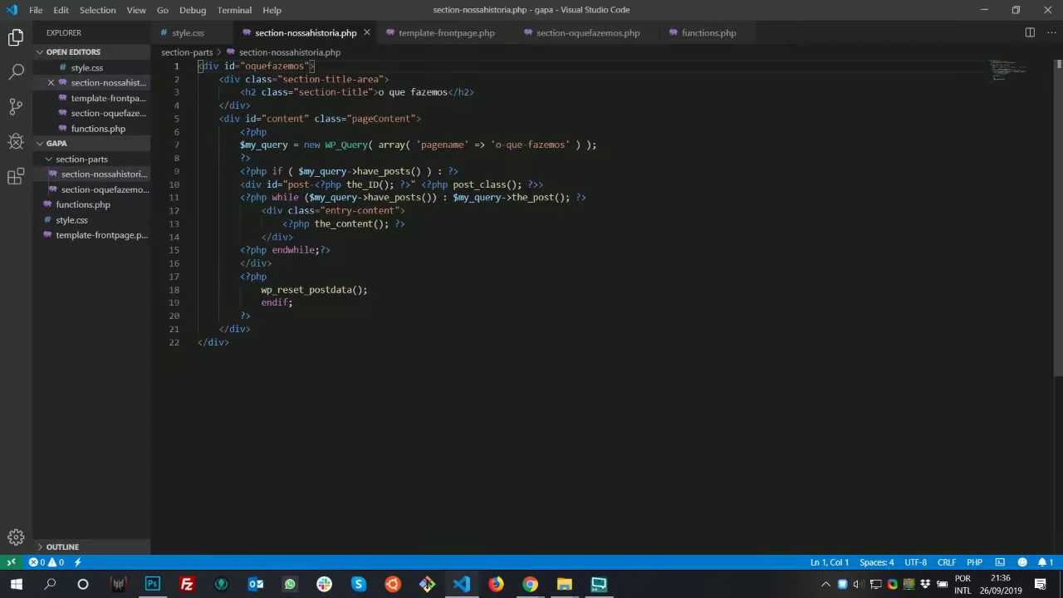
{"action": "left_click_drag", "start_coordinate": [200, 237], "coordinate": [473, 198]}
{"action": "left_click", "coordinate": [572, 156]}
{"action": "left_click_drag", "start_coordinate": [565, 145], "coordinate": [501, 145]}
{"action": "key", "text": "ctrl+v"}
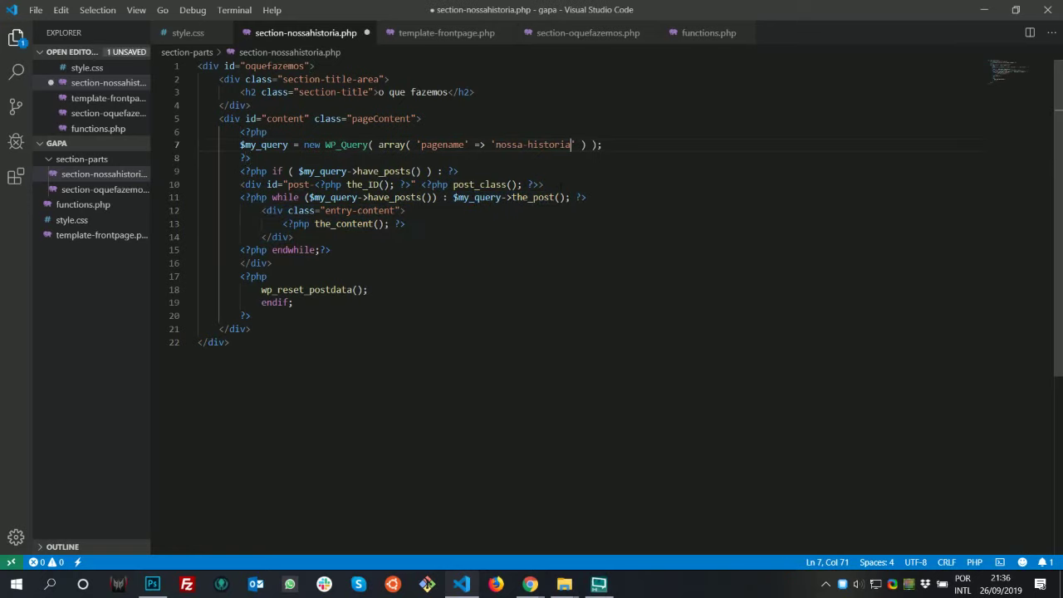
{"action": "key", "text": "ctrl+s"}
{"action": "key", "text": "alt+Tab"}
{"action": "key", "text": "alt+Tab"}
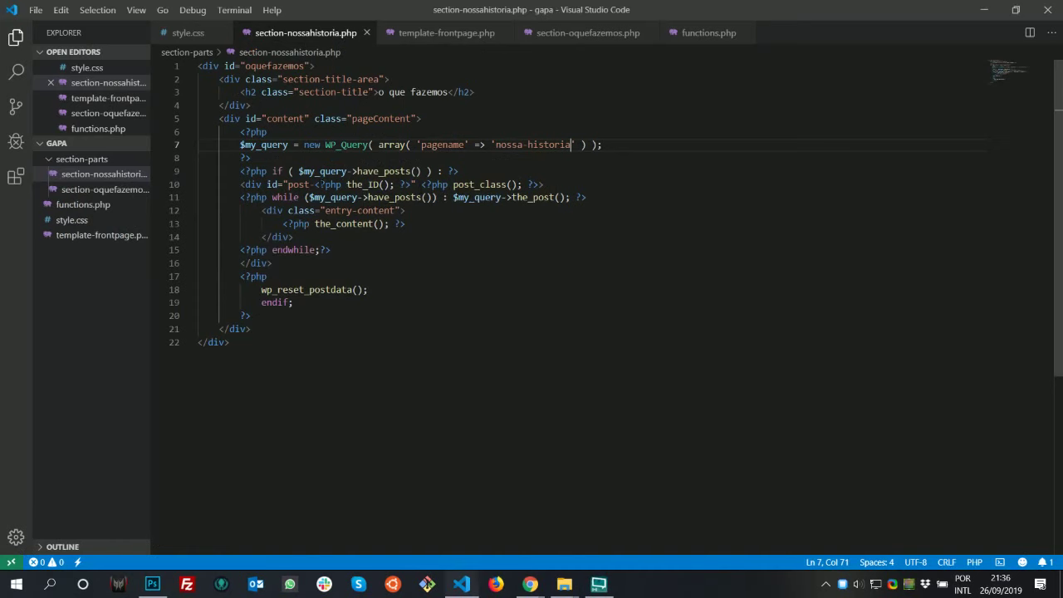
In template-frontpage.php, add 'nossahistoria' to the $sections array between 'oquefazemos' and 'features', and save the file
{"action": "left_click", "coordinate": [445, 35]}
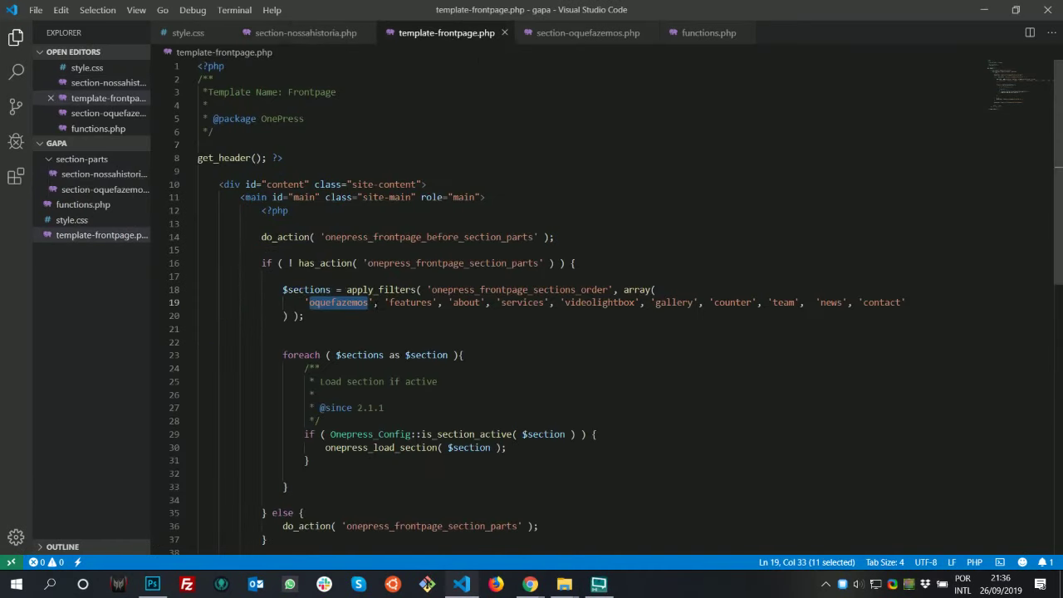
{"action": "left_click_drag", "start_coordinate": [373, 302], "coordinate": [429, 302]}
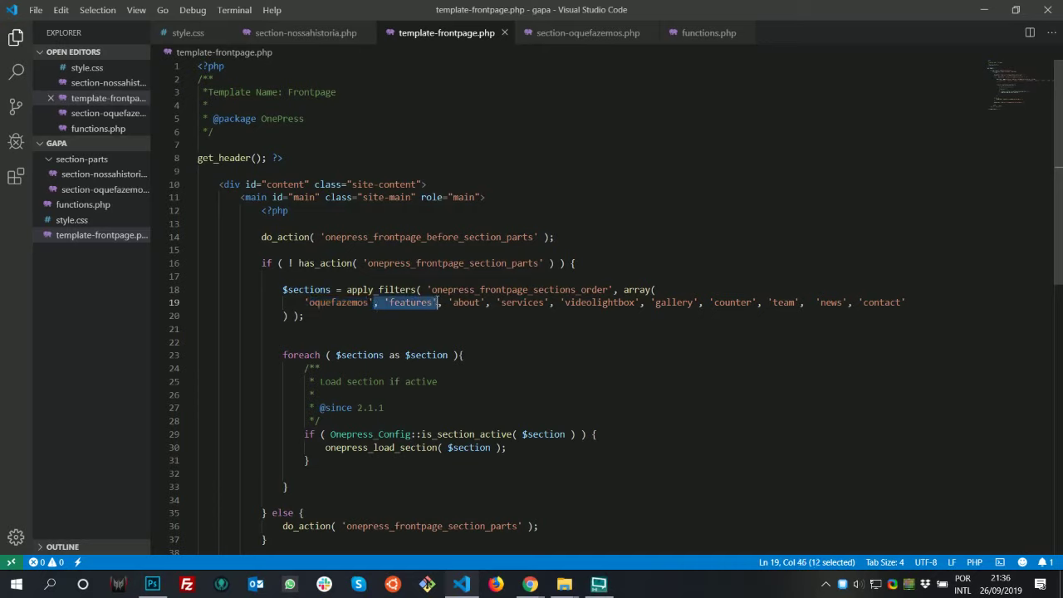
{"action": "left_click", "coordinate": [384, 302]}
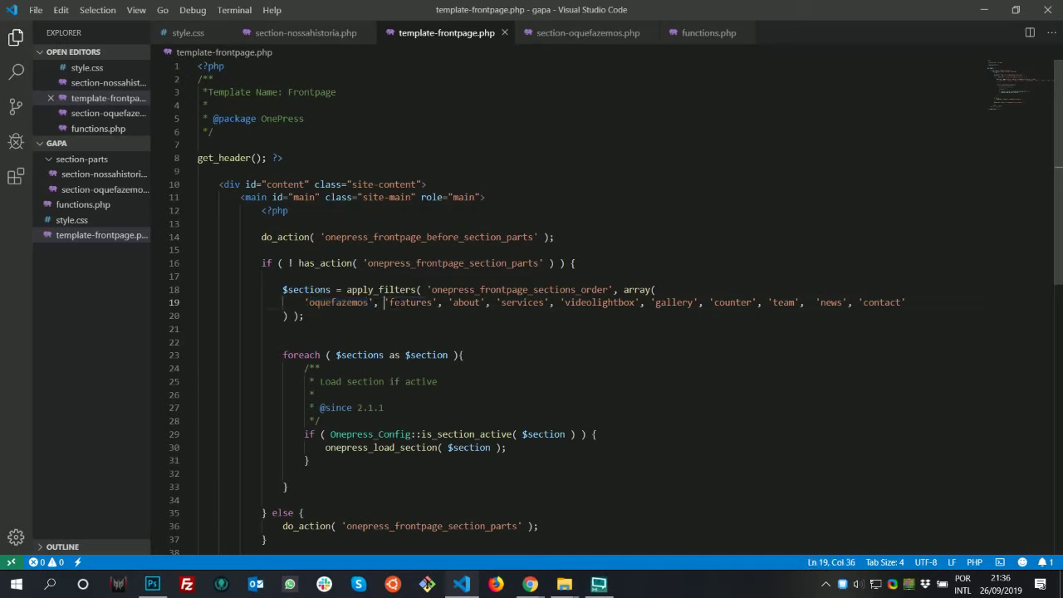
{"action": "type", "text": ", 'features'"}
{"action": "key", "text": "ctrl+z"}
{"action": "type", "text": "'features'"}
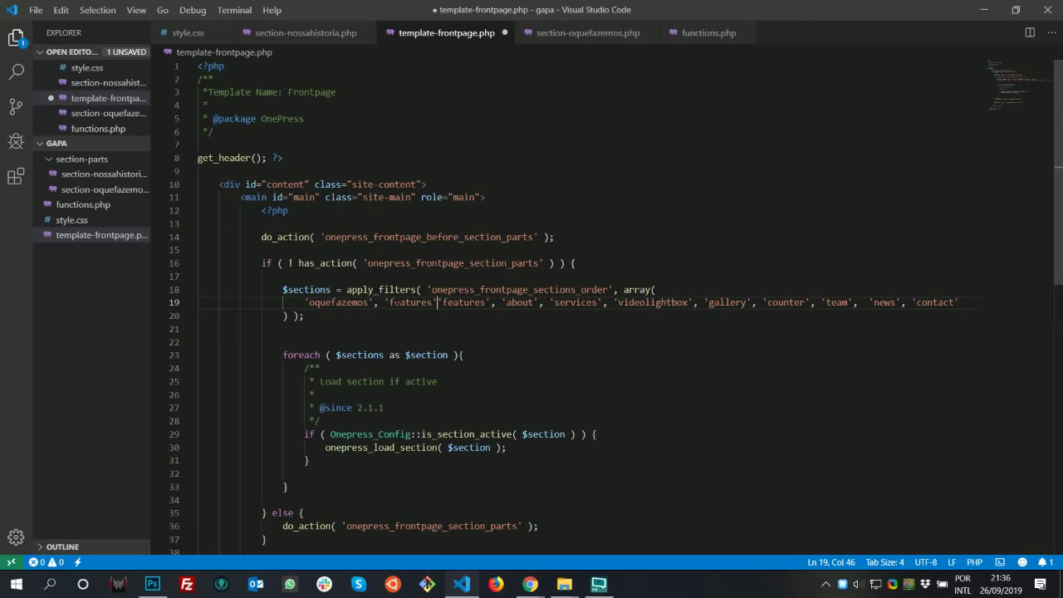
{"action": "type", "text": ","}
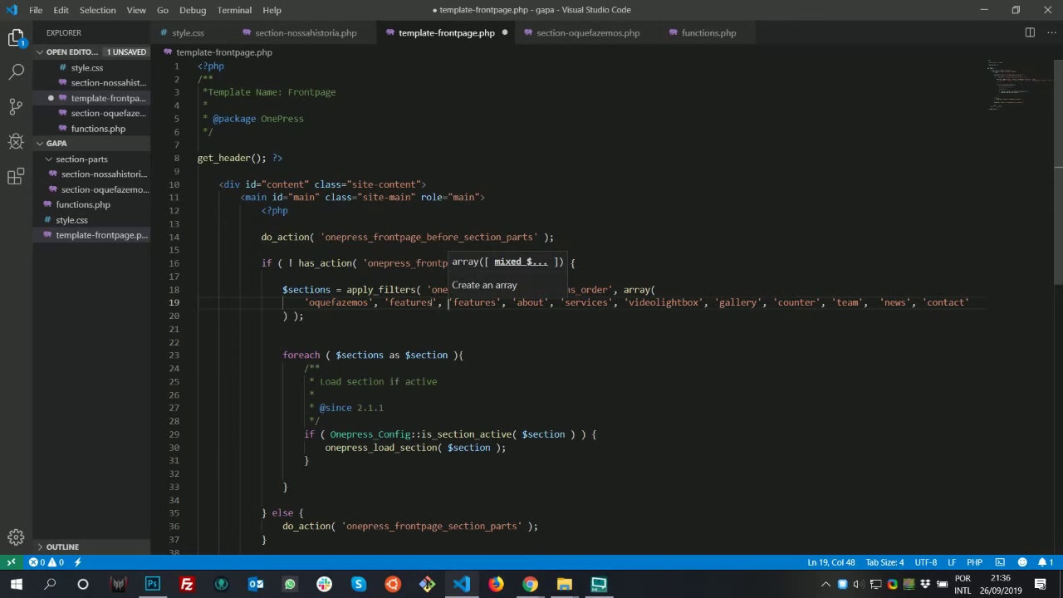
{"action": "left_click_drag", "start_coordinate": [432, 302], "coordinate": [392, 302]}
{"action": "key", "text": "BackSpace"}
{"action": "key", "text": "BackSpace"}
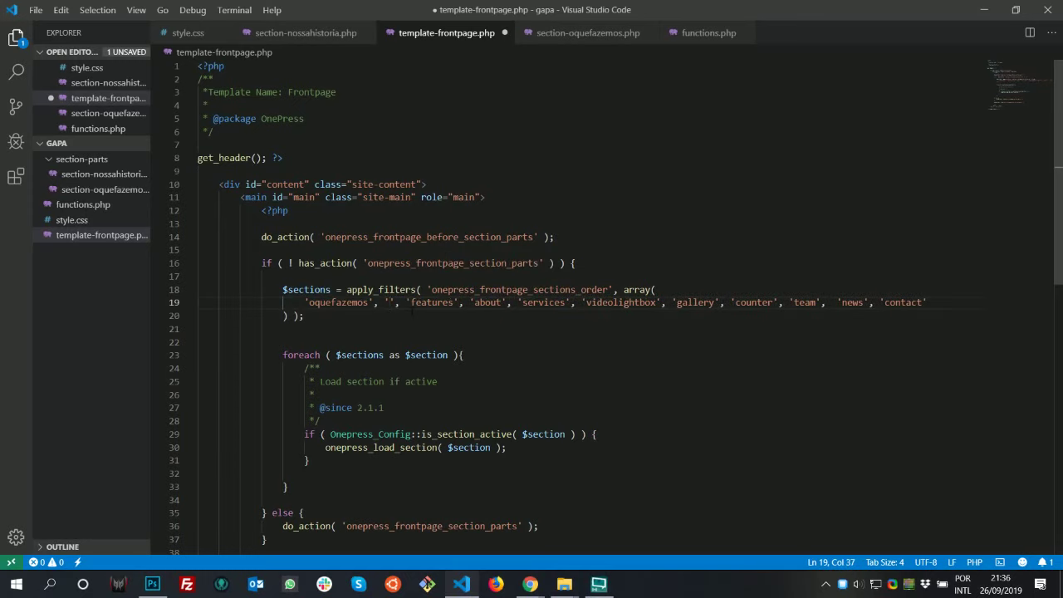
{"action": "type", "text": "nossa-histor"}
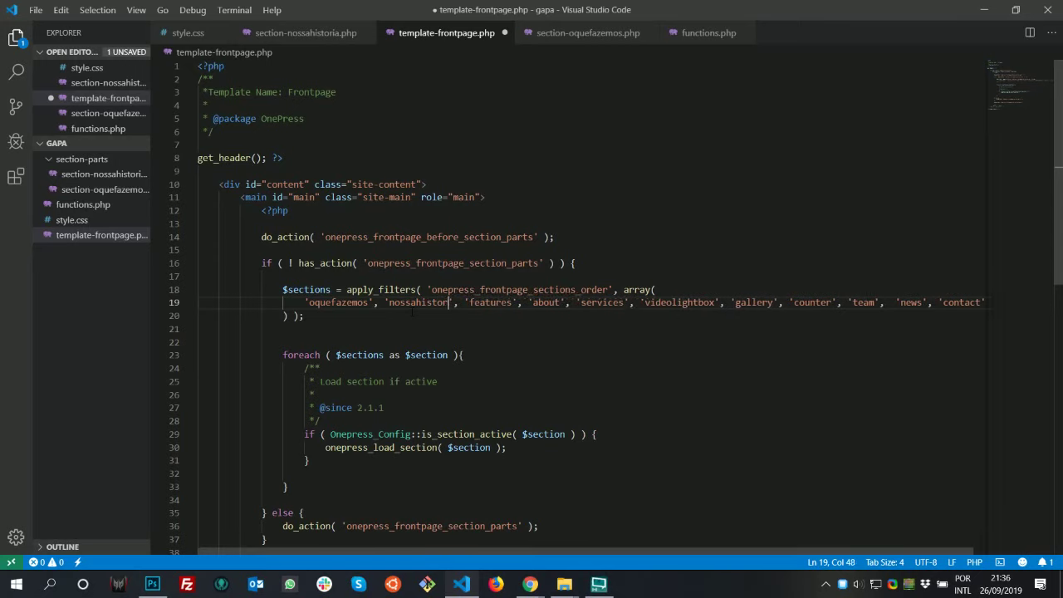
{"action": "type", "text": "ia"}
{"action": "key", "text": "ctrl+s"}
Switch to Chrome and check the newly added section below the o que fazemos grid on the Gapa SC home page
{"action": "key", "text": "alt+Tab"}
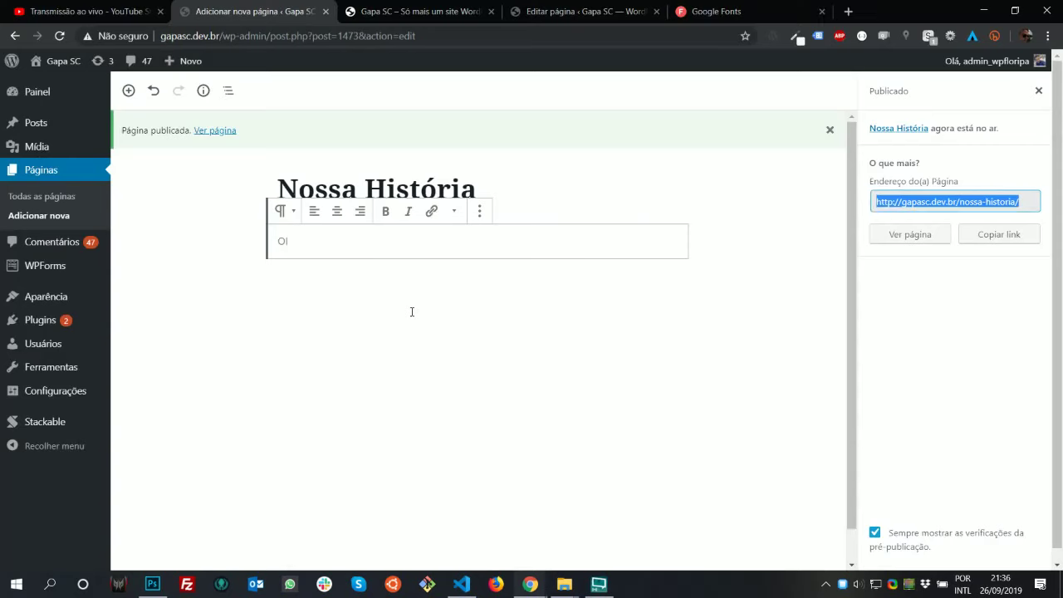
{"action": "left_click", "coordinate": [431, 7]}
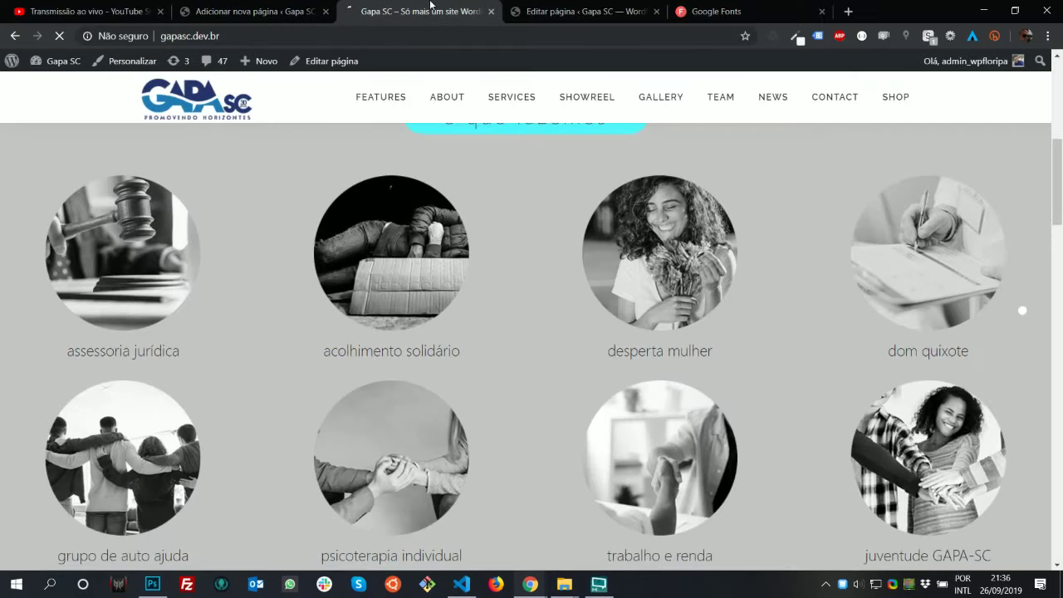
{"action": "scroll", "coordinate": [420, 451], "scroll_direction": "down", "scroll_amount": 3}
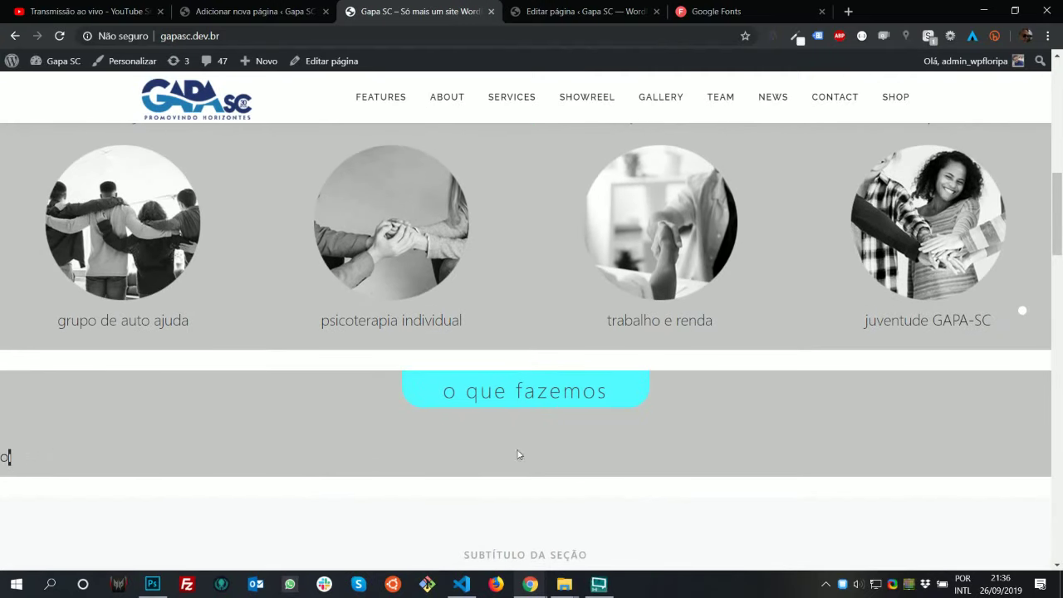
Return to Visual Studio Code and close section-oquefazemos.php
{"action": "key", "text": "alt+Tab"}
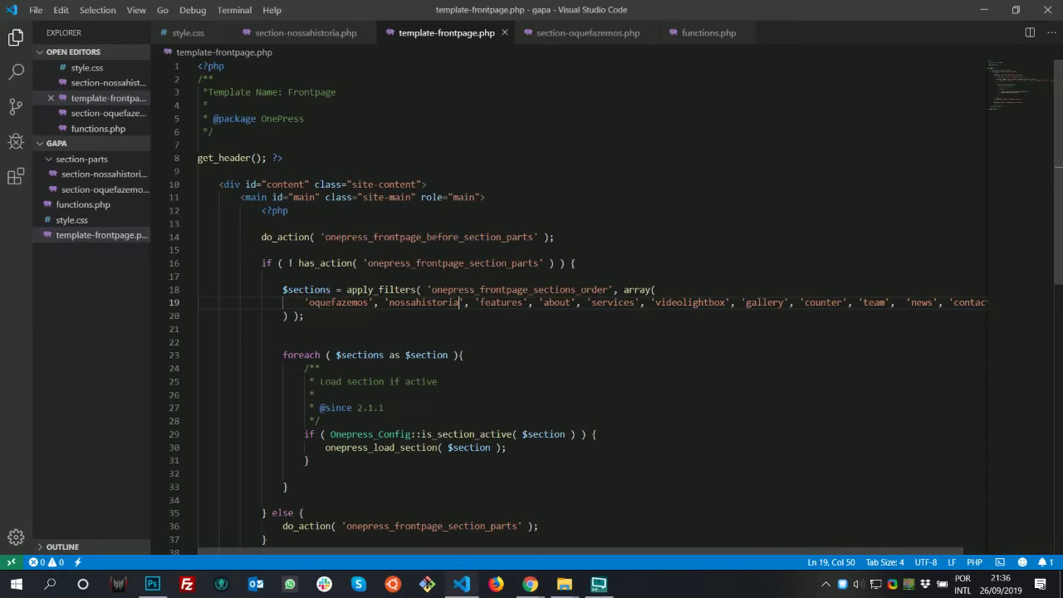
{"action": "left_click", "coordinate": [586, 34]}
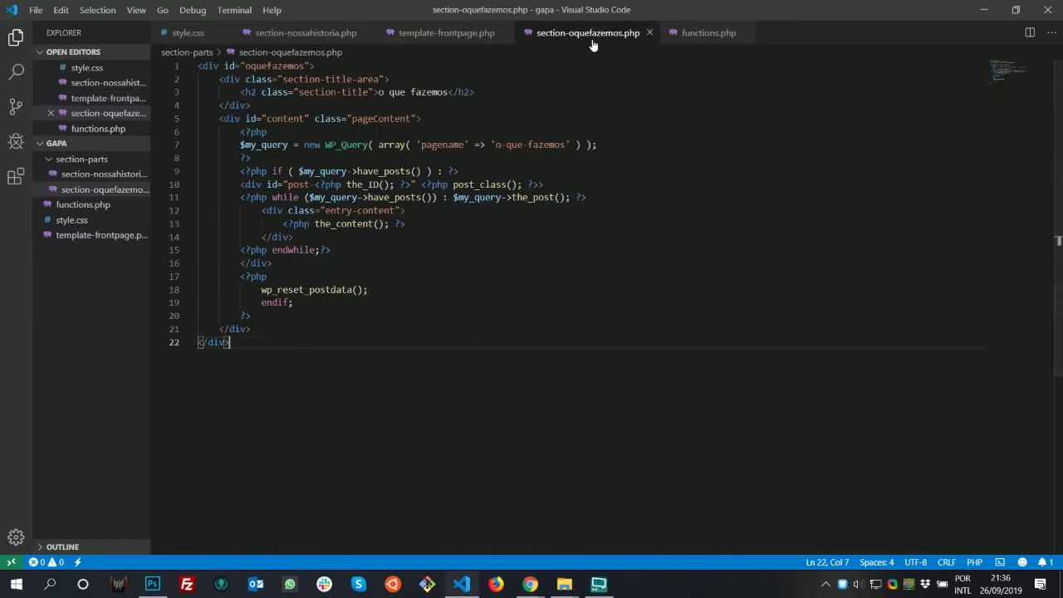
{"action": "middle_click", "coordinate": [579, 37]}
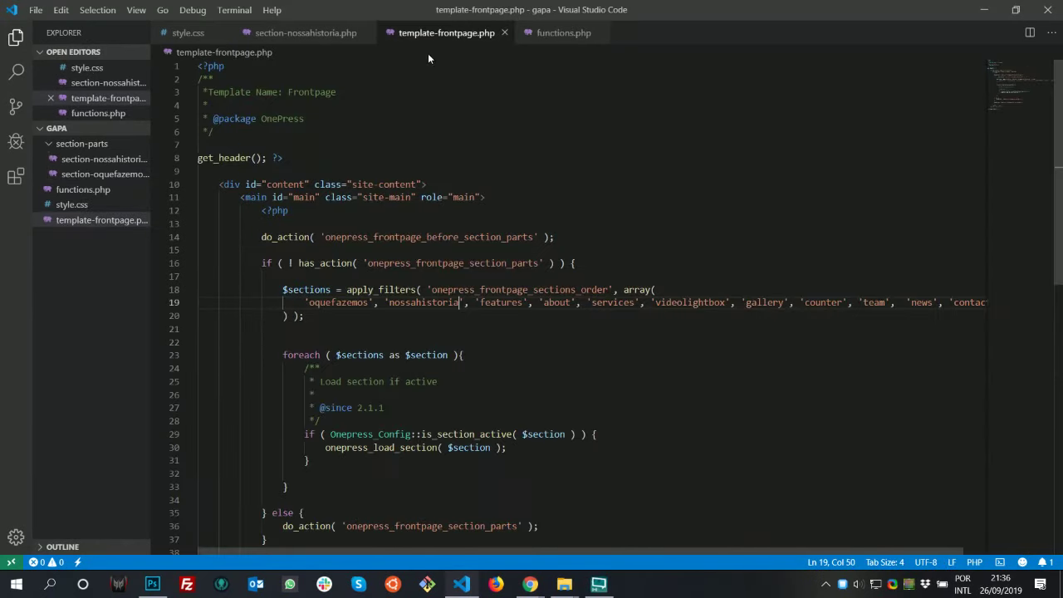
Change the h2 section title in section-nossahistoria.php to "nossa história", save, and view the home page in Chrome
{"action": "left_click", "coordinate": [321, 37]}
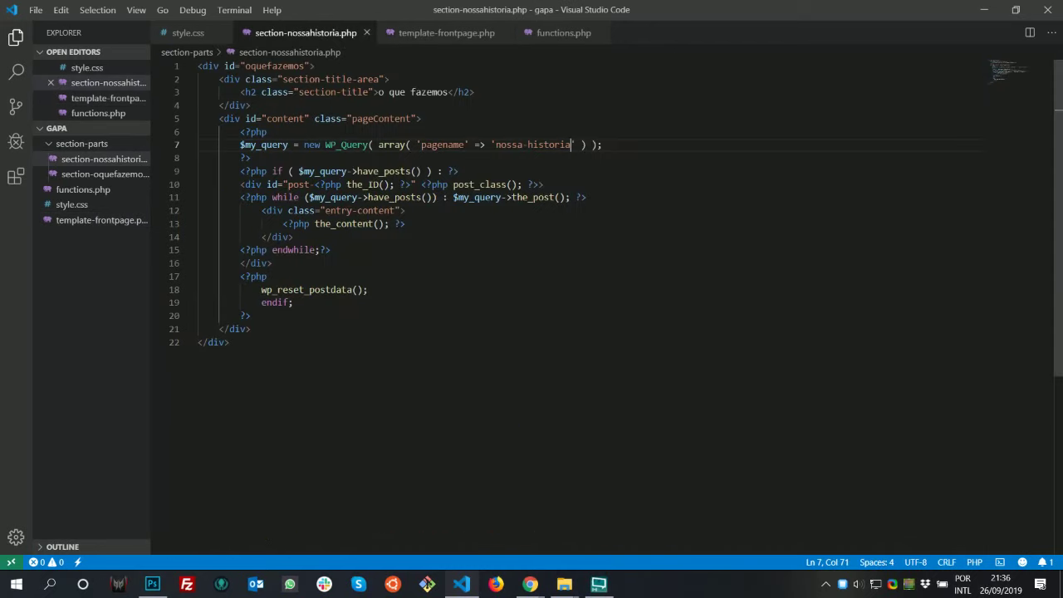
{"action": "left_click_drag", "start_coordinate": [449, 92], "coordinate": [380, 92]}
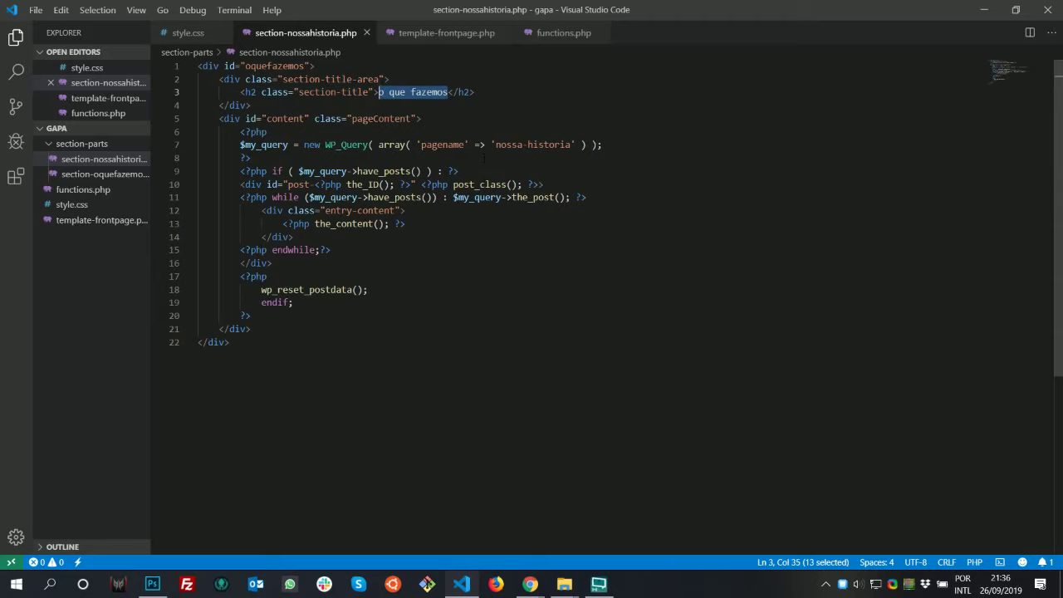
{"action": "type", "text": "No"}
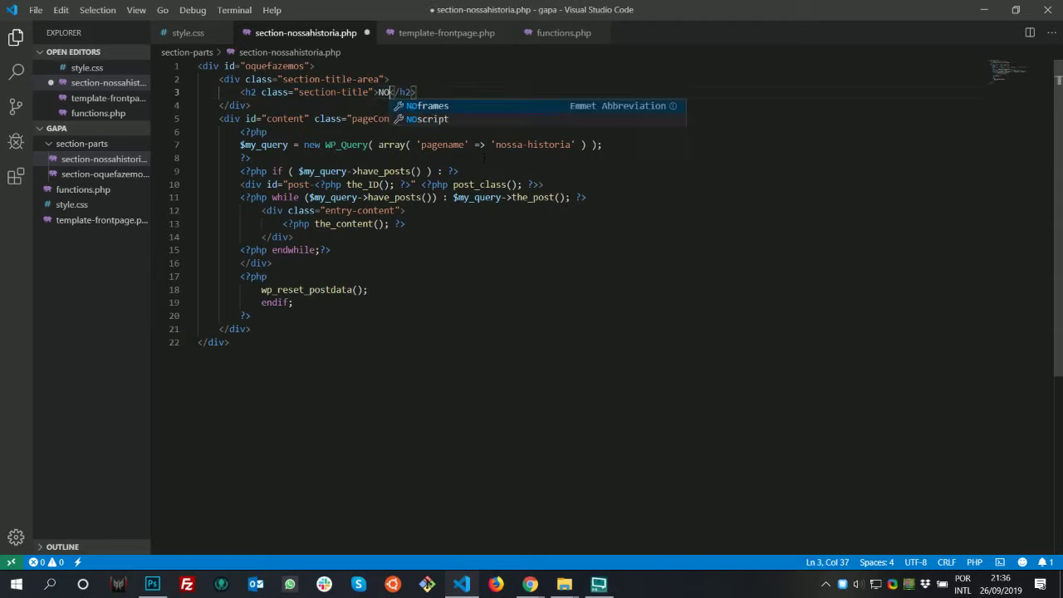
{"action": "key", "text": "BackSpace"}
{"action": "key", "text": "BackSpace"}
{"action": "type", "text": "nossa "}
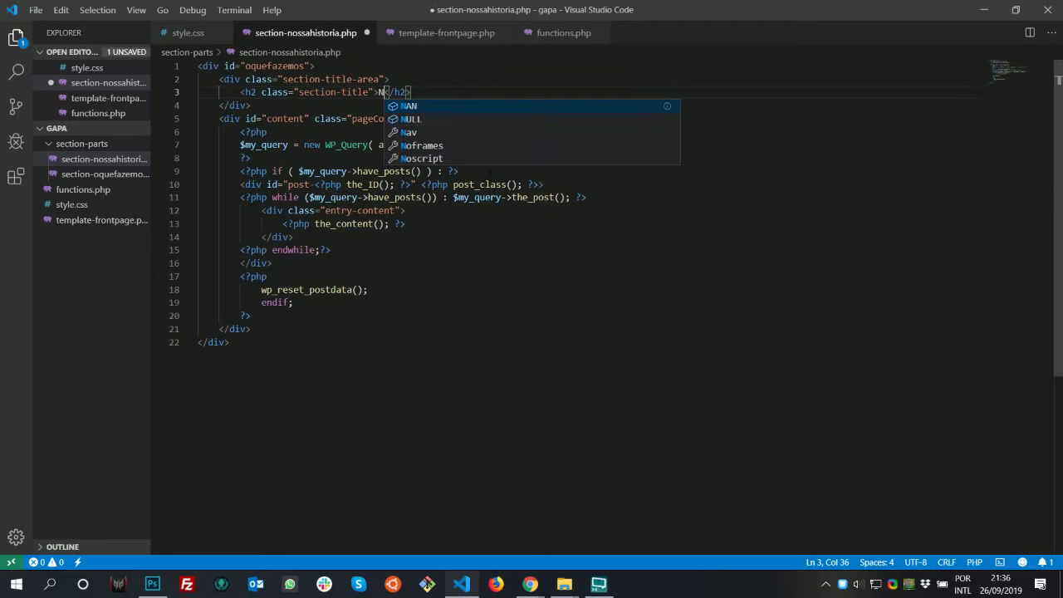
{"action": "type", "text": "históra"}
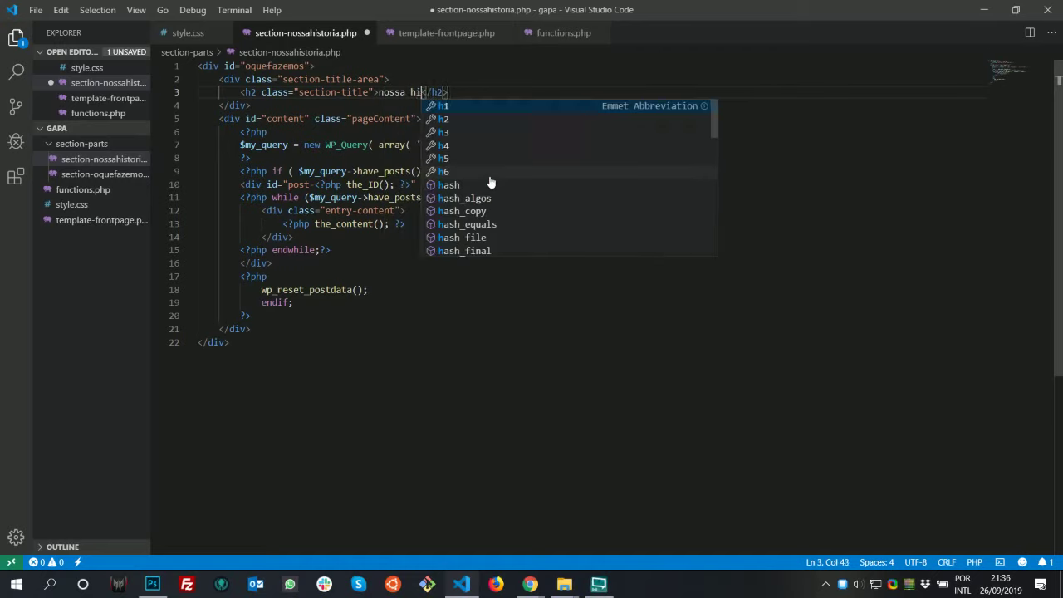
{"action": "key", "text": "Left"}
{"action": "type", "text": "i"}
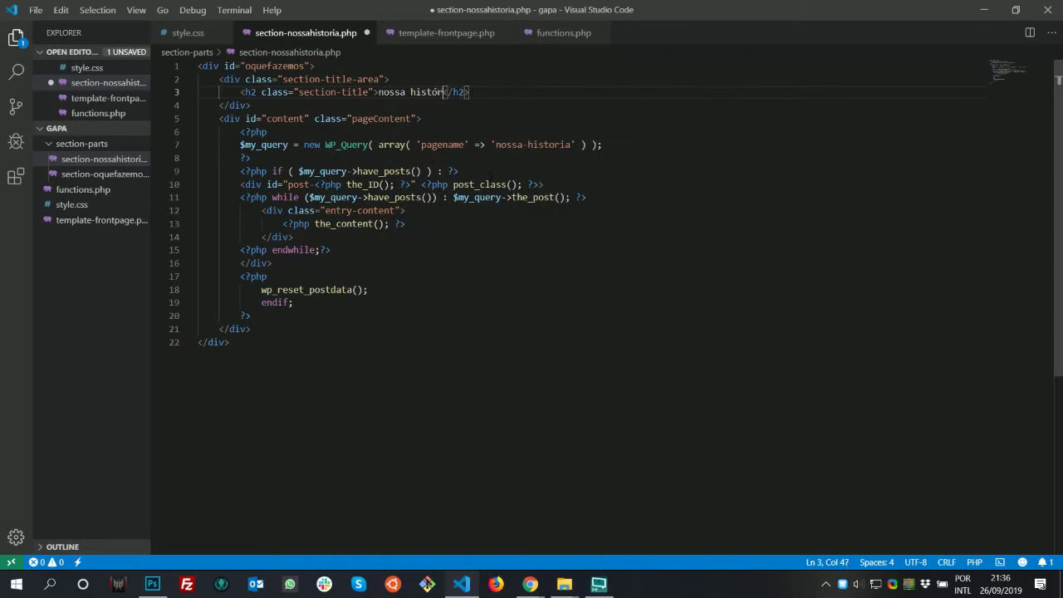
{"action": "key", "text": "ctrl+s"}
{"action": "key", "text": "alt+Tab"}
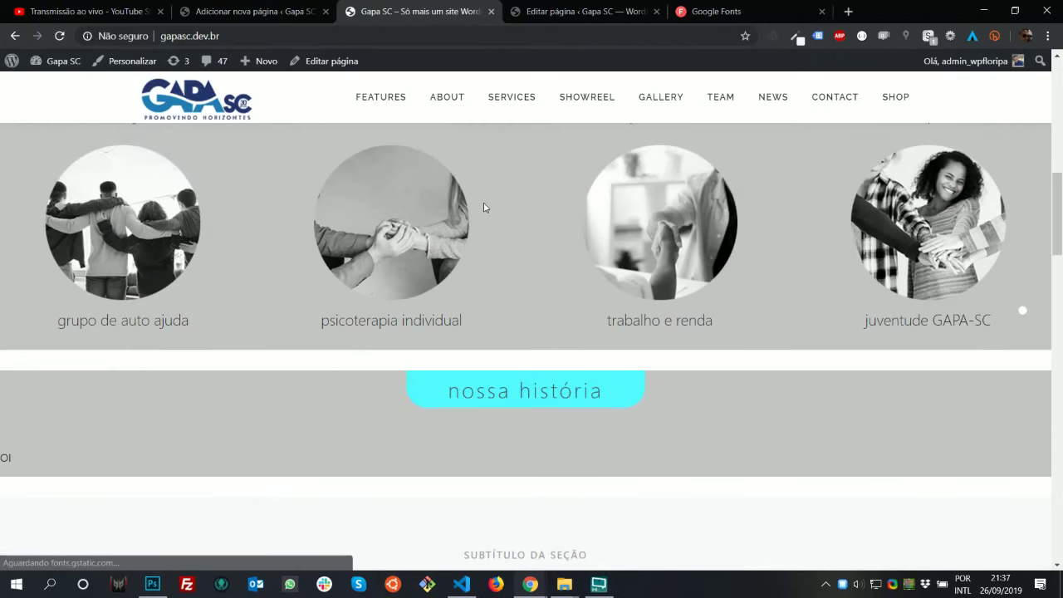
In Visual Studio Code, change the outer div id in section-nossahistoria.php to nossahistoria, copy the id, save, and reload the home page in Chrome
{"action": "key", "text": "alt+Tab"}
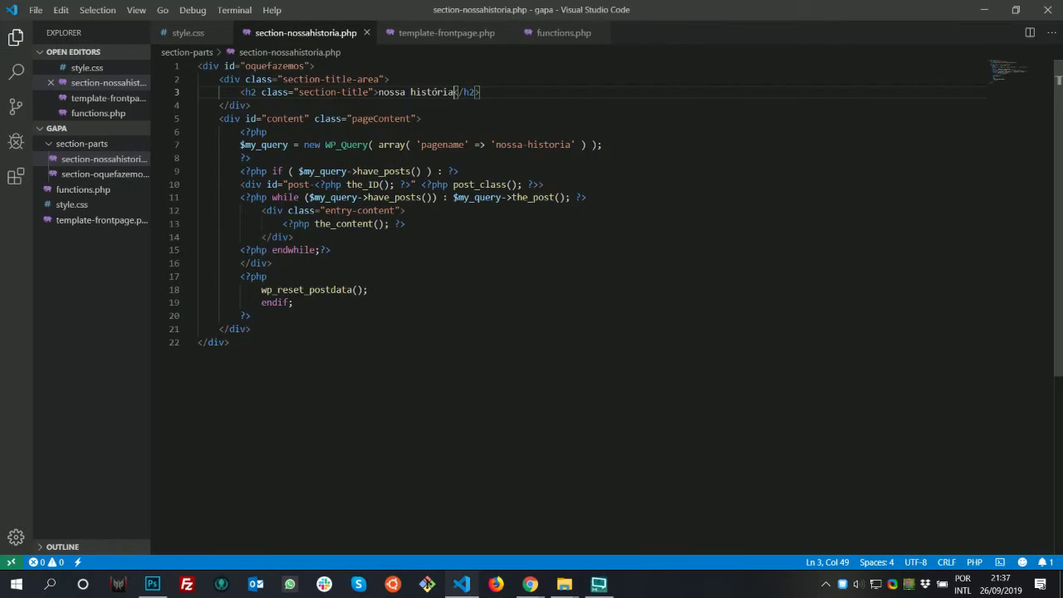
{"action": "left_click_drag", "start_coordinate": [302, 66], "coordinate": [246, 65]}
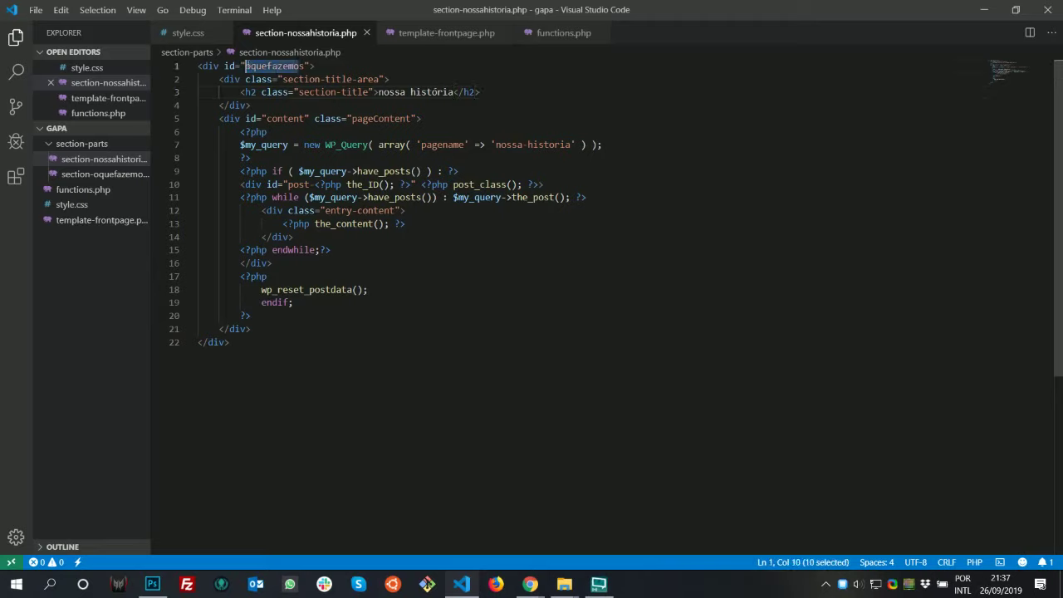
{"action": "key", "text": "Delete"}
{"action": "key", "text": "Delete"}
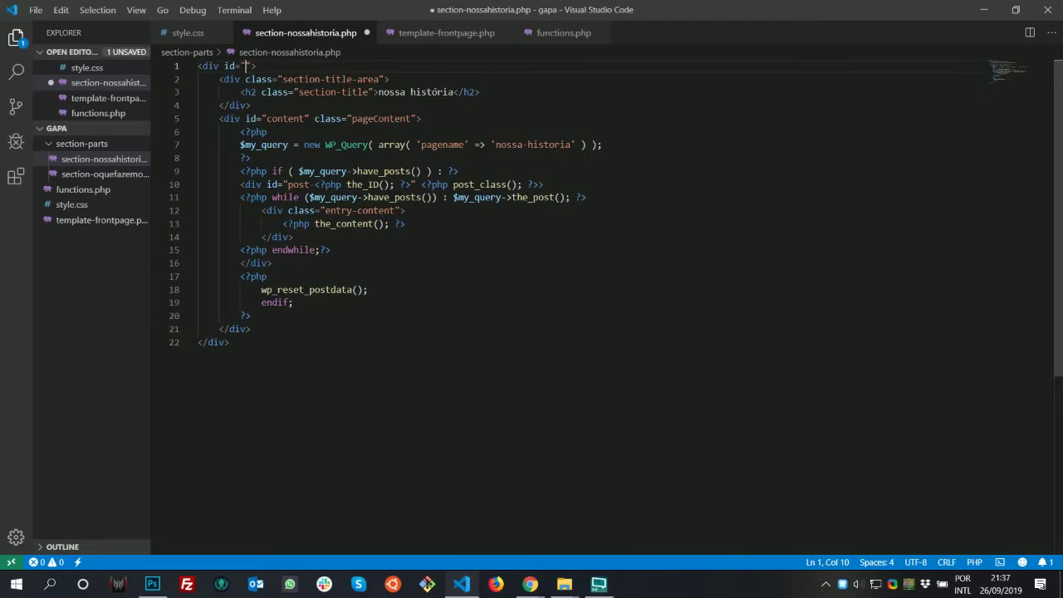
{"action": "type", "text": "nossahistoria"}
{"action": "left_click_drag", "start_coordinate": [316, 66], "coordinate": [244, 65]}
{"action": "key", "text": "ctrl+c"}
{"action": "key", "text": "ctrl+s"}
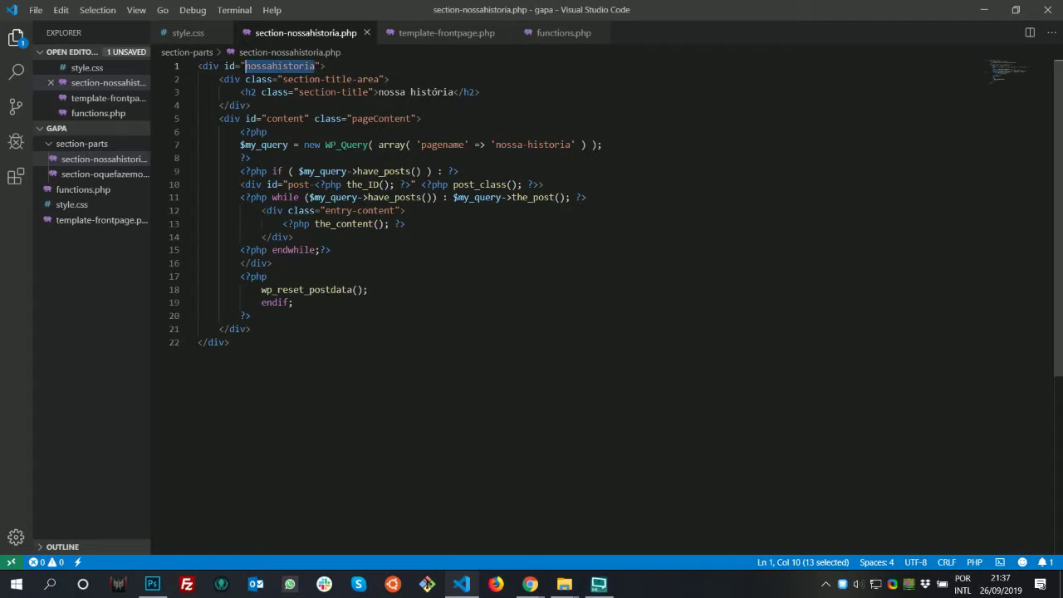
{"action": "key", "text": "alt+Tab"}
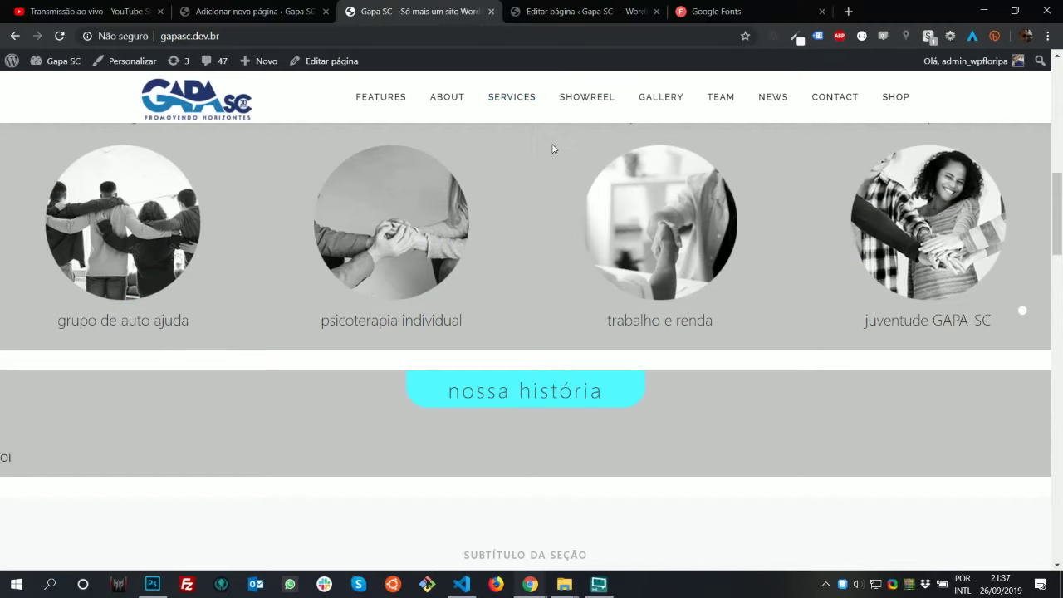
{"action": "key", "text": "F5"}
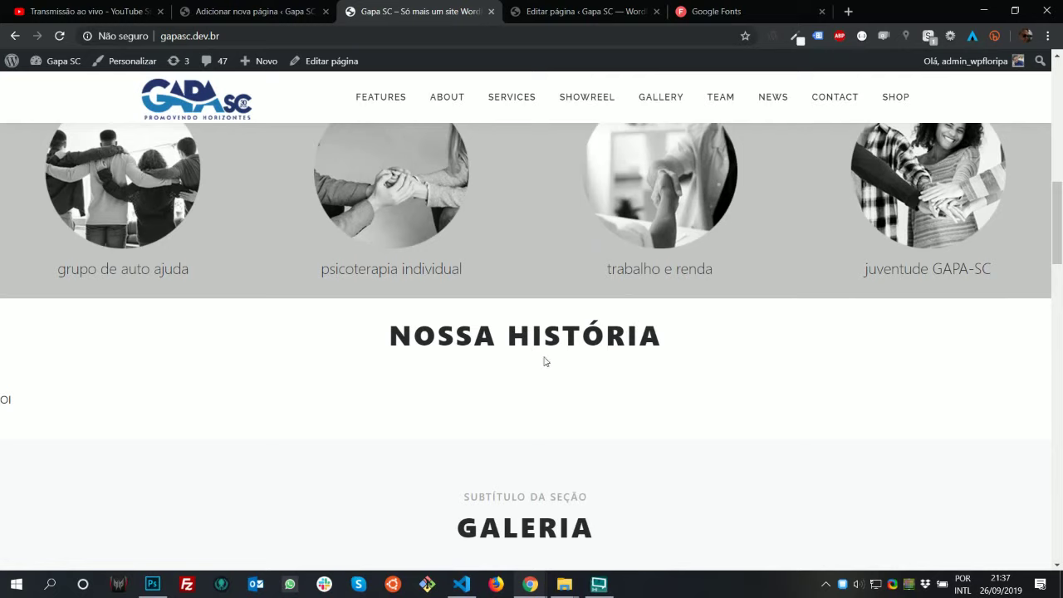
Return to Visual Studio Code and paste the copied nossahistoria id on a new line at the end of style.css
{"action": "key", "text": "alt+Tab"}
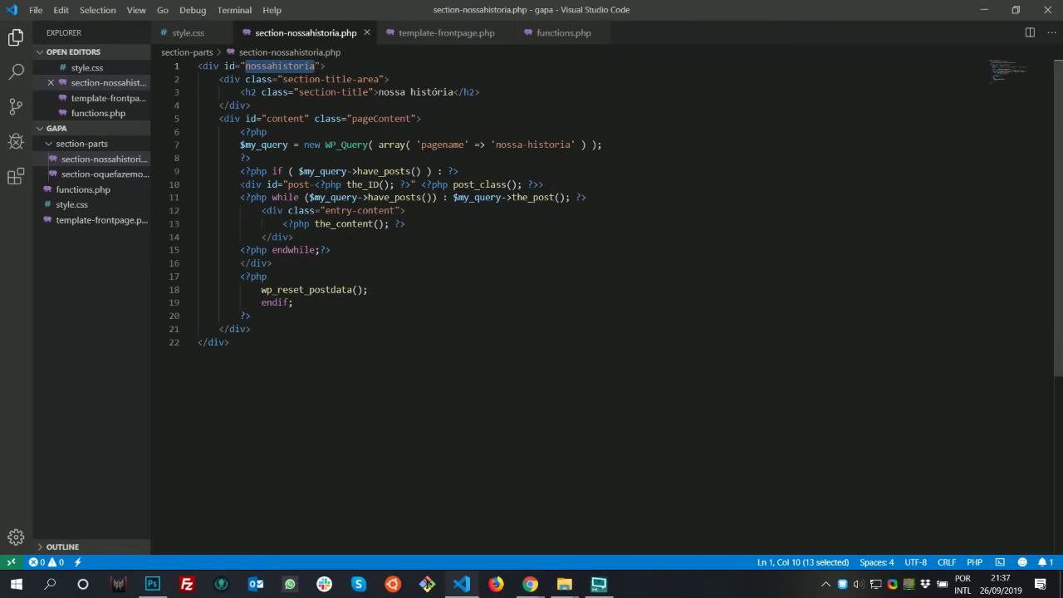
{"action": "key", "text": "ctrl+Tab"}
{"action": "scroll", "coordinate": [362, 378], "scroll_direction": "down", "scroll_amount": 4}
{"action": "left_click", "coordinate": [361, 378]}
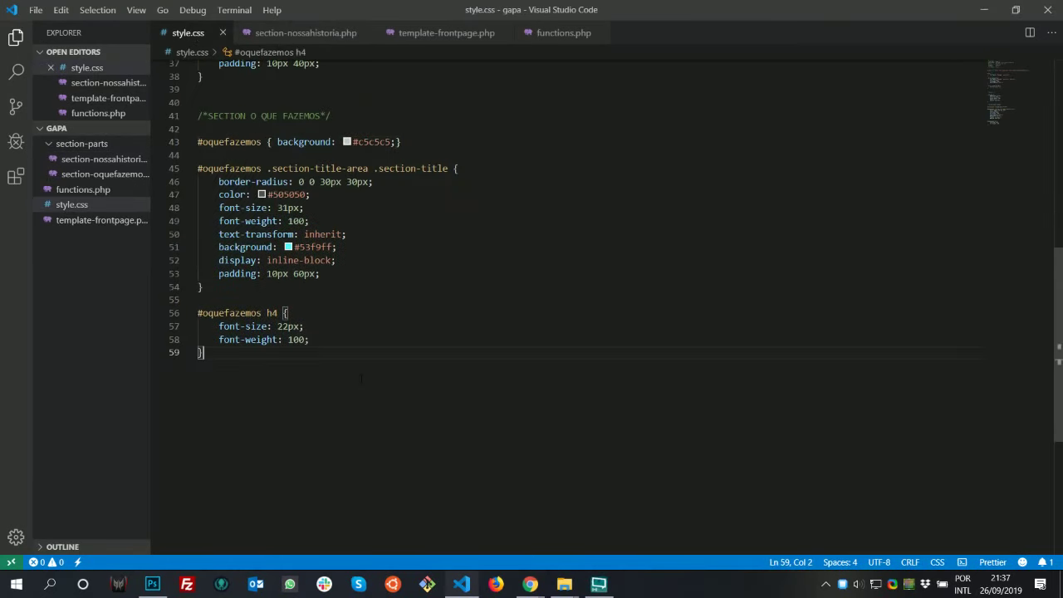
{"action": "key", "text": "Return"}
{"action": "key", "text": "Return"}
{"action": "key", "text": "Return"}
{"action": "key", "text": "ctrl+v"}
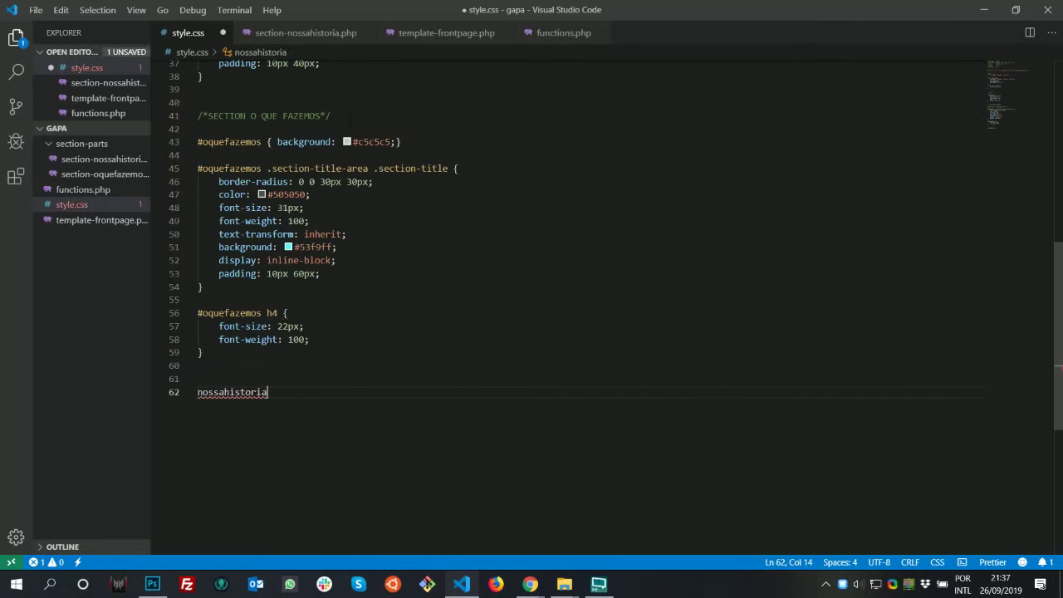
Duplicate the O QUE FAZEMOS section comment above the nossahistoria line and change it to /* SECTION NOSSA HISTORIA */
{"action": "left_click_drag", "start_coordinate": [331, 116], "coordinate": [185, 119]}
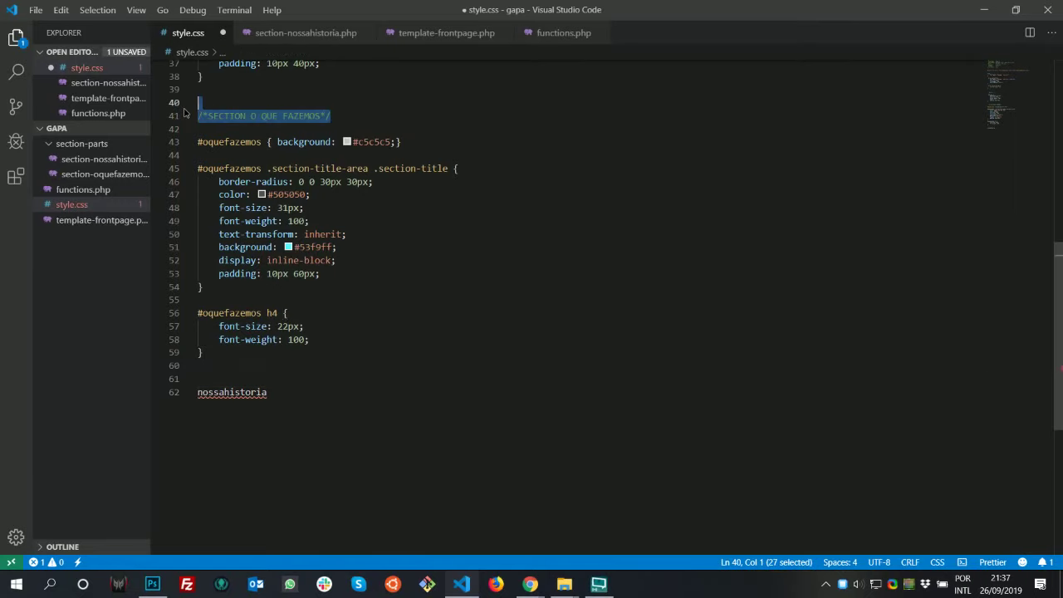
{"action": "key", "text": "ctrl+c"}
{"action": "left_click", "coordinate": [222, 378]}
{"action": "key", "text": "ctrl+v"}
{"action": "left_click_drag", "start_coordinate": [270, 393], "coordinate": [191, 393]}
{"action": "left_click_drag", "start_coordinate": [320, 379], "coordinate": [252, 379]}
{"action": "type", "text": "NO"}
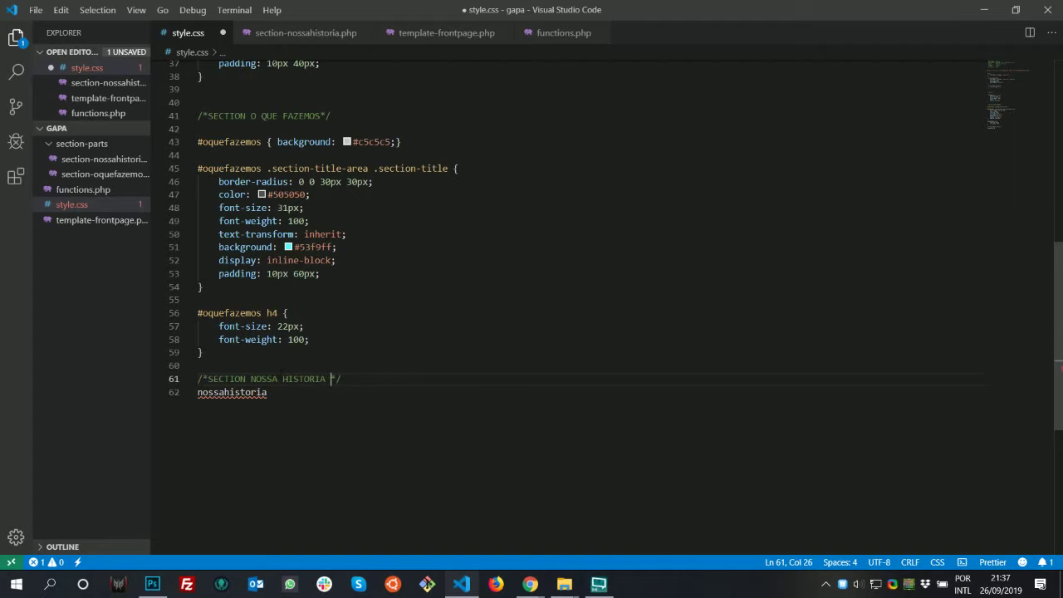
{"action": "key", "text": "ctrl+Left"}
{"action": "key", "text": "ctrl+Left"}
{"action": "key", "text": "ctrl+Left"}
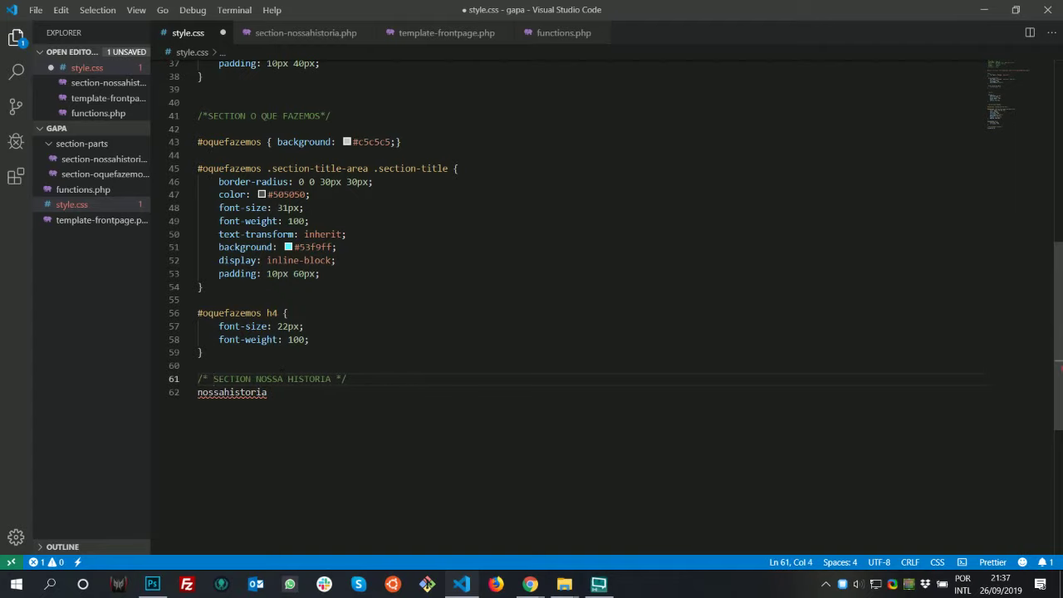
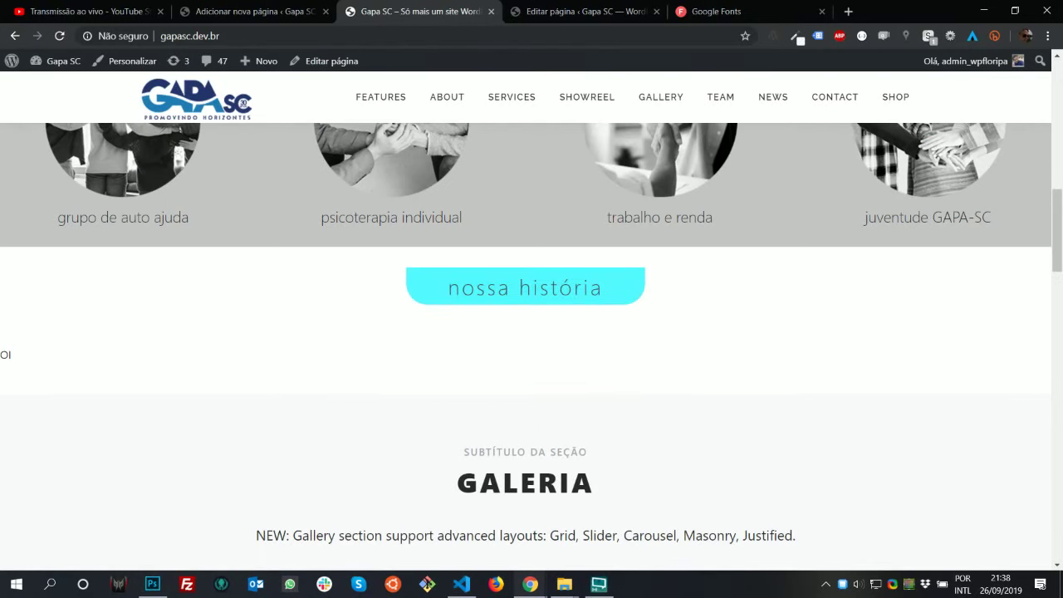
Switch to Photoshop, sample the brown of the nossa história banner, copy its hex code 8a6433, and cancel the color picker
{"action": "left_click", "coordinate": [152, 584]}
{"action": "scroll", "coordinate": [514, 315], "scroll_direction": "down", "scroll_amount": 1}
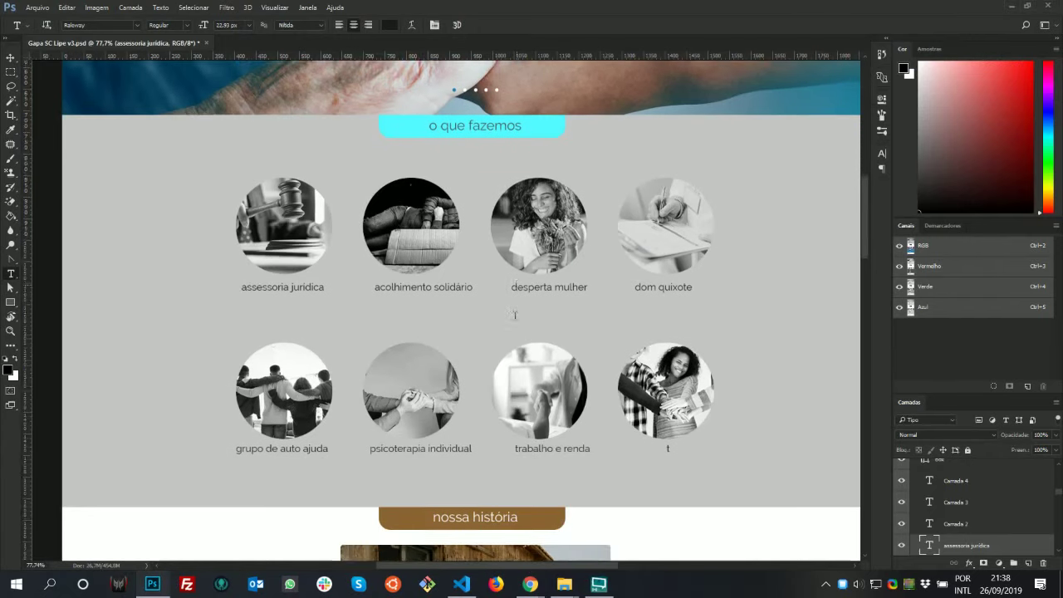
{"action": "scroll", "coordinate": [514, 315], "scroll_direction": "down", "scroll_amount": 1}
{"action": "left_click", "coordinate": [9, 371]}
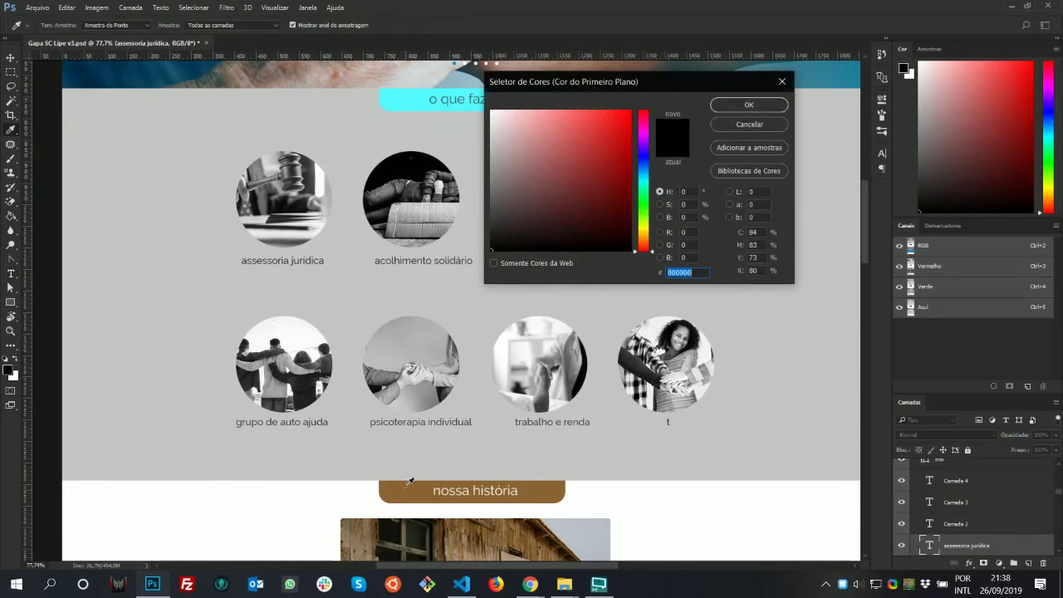
{"action": "left_click", "coordinate": [410, 488]}
{"action": "double_click", "coordinate": [686, 272]}
{"action": "key", "text": "ctrl+c"}
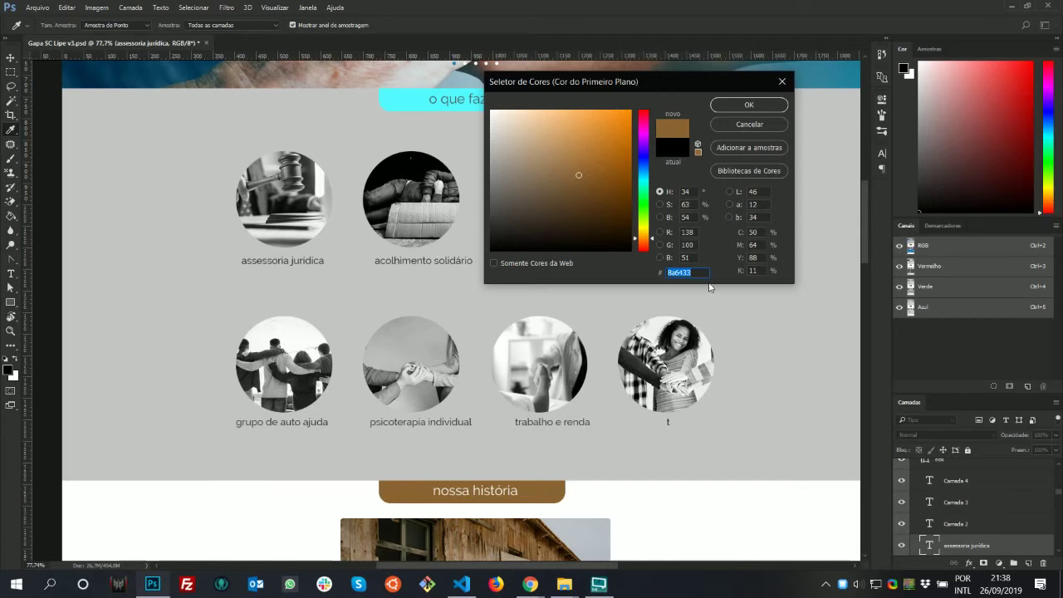
{"action": "left_click", "coordinate": [762, 130]}
Return to Visual Studio Code, set the background of the #nossahistoria section title rule to #8a6433, and save style.css
{"action": "key", "text": "alt+Tab"}
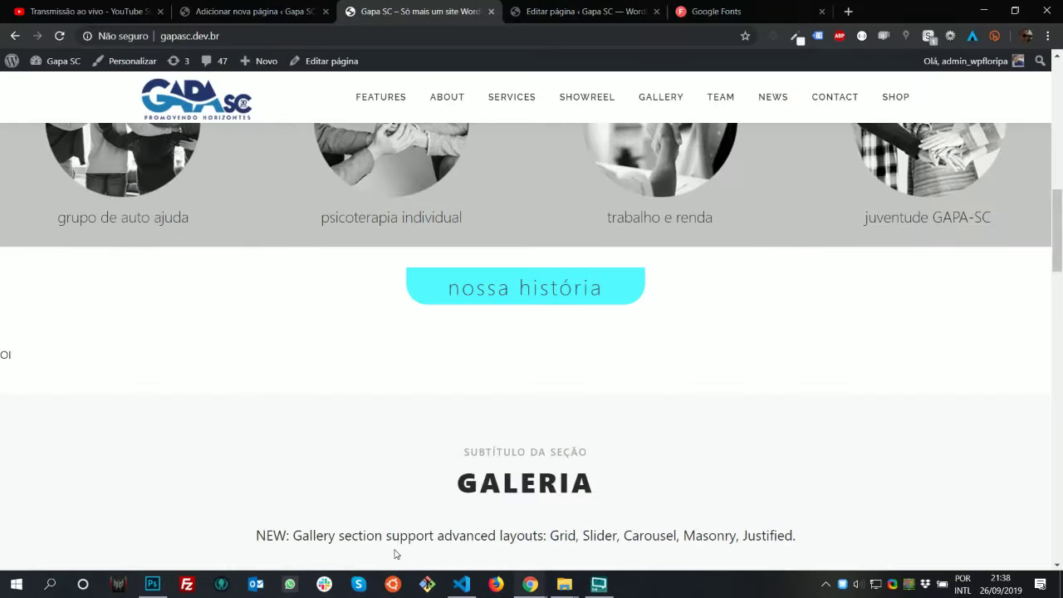
{"action": "key", "text": "alt+Tab"}
{"action": "key", "text": "alt+Tab"}
{"action": "key", "text": "alt+Tab"}
{"action": "key", "text": "alt+Tab"}
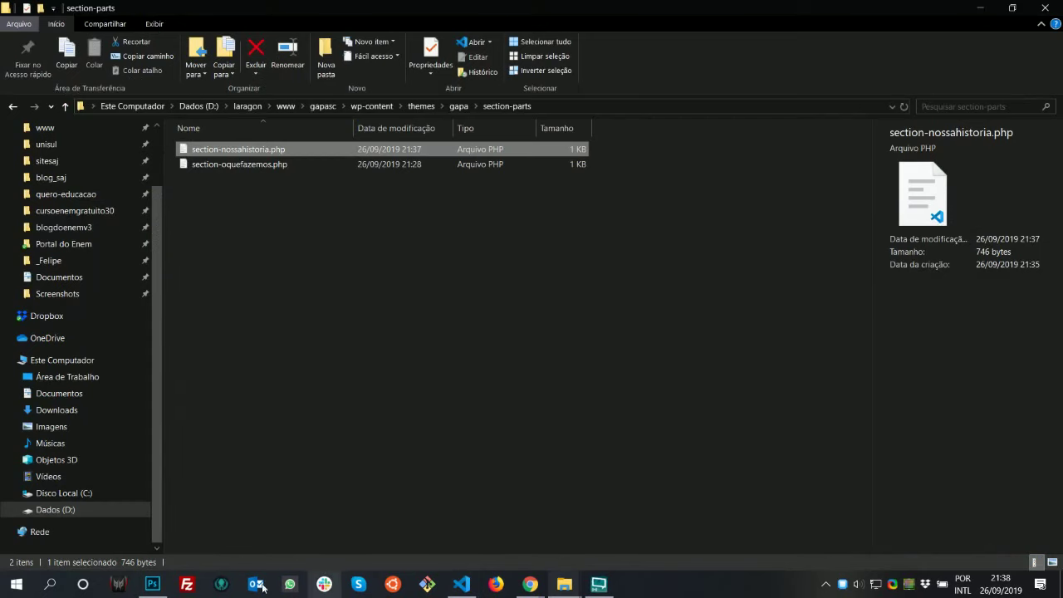
{"action": "left_click", "coordinate": [462, 584]}
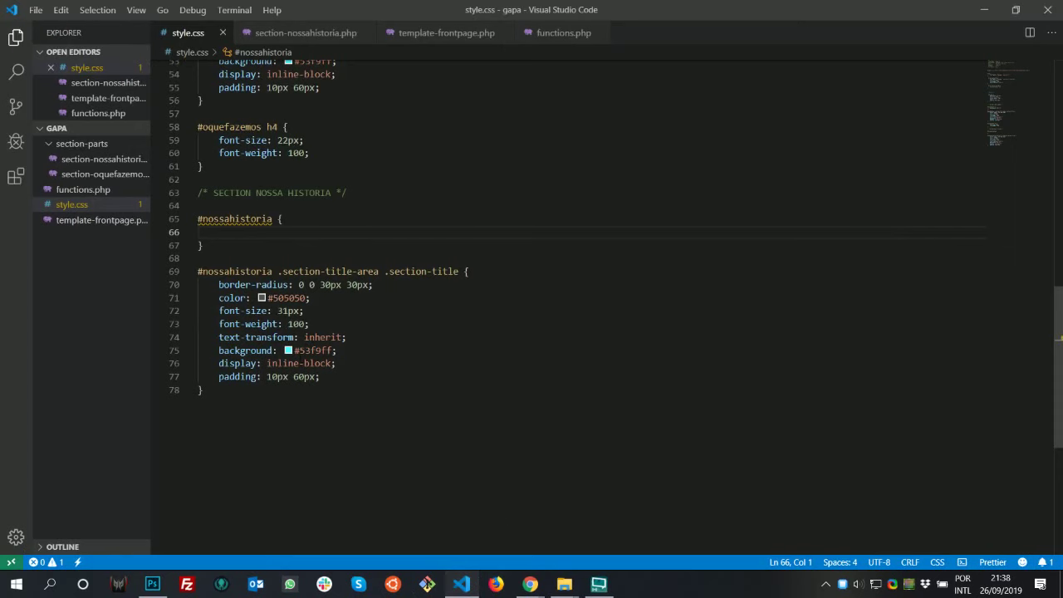
{"action": "left_click_drag", "start_coordinate": [333, 349], "coordinate": [298, 350]}
{"action": "key", "text": "ctrl+v"}
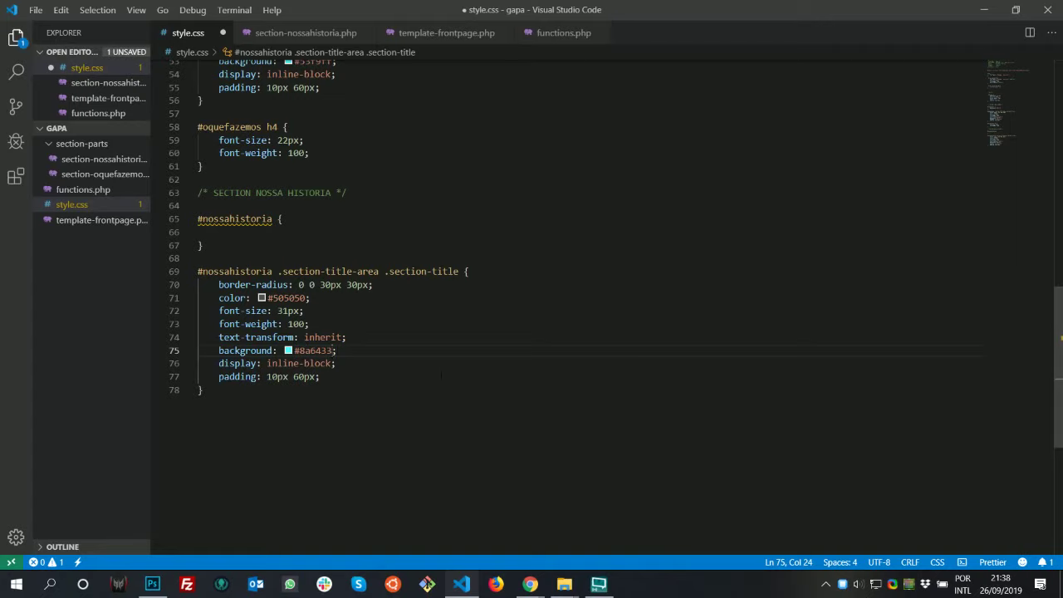
{"action": "key", "text": "ctrl+s"}
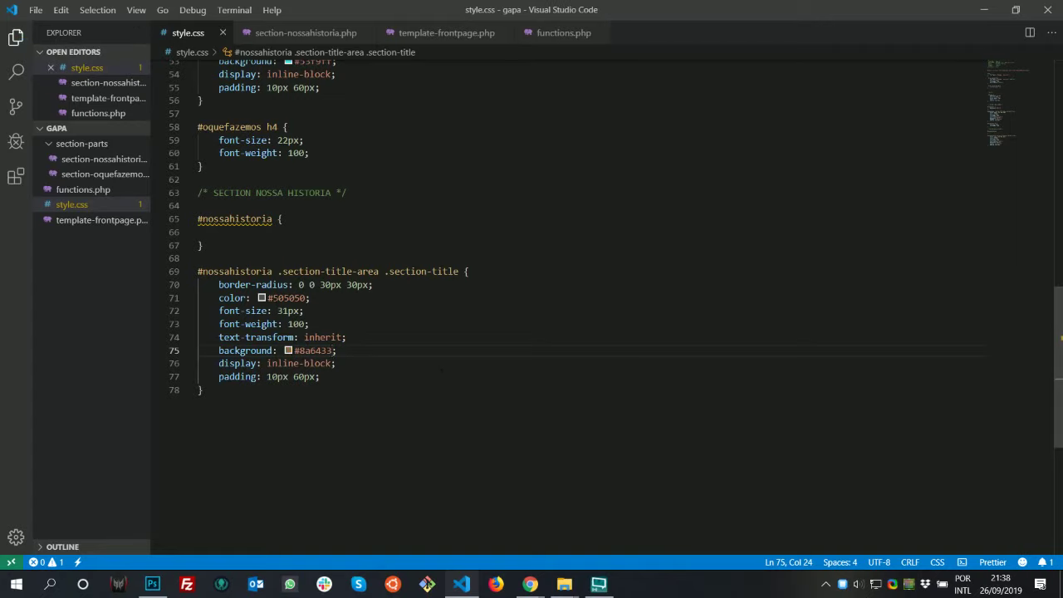
Set the text color of the #nossahistoria section title to #fff and reload the home page in Chrome
{"action": "left_click_drag", "start_coordinate": [268, 297], "coordinate": [306, 298]}
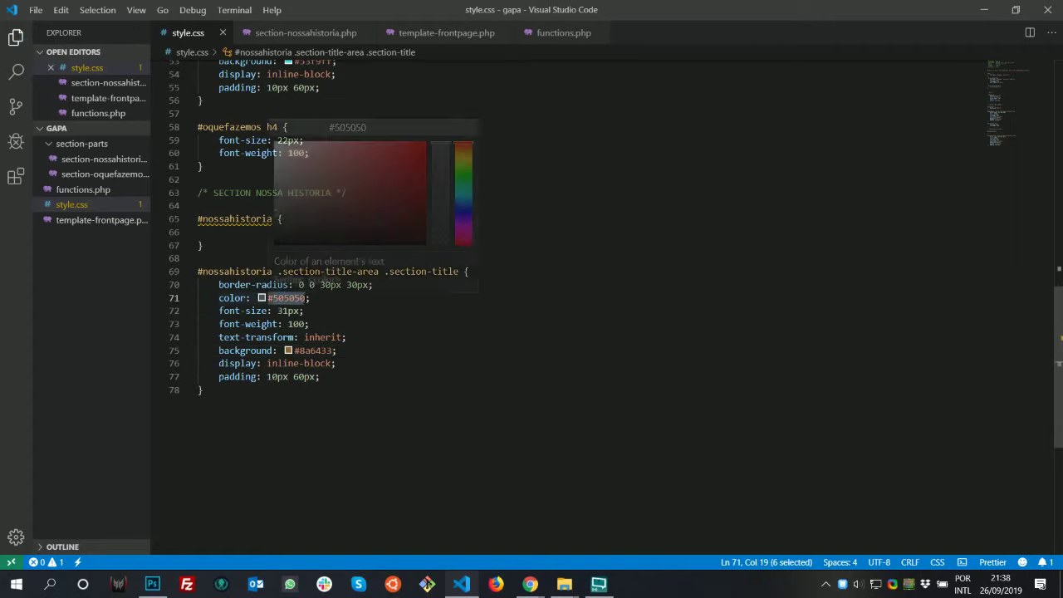
{"action": "type", "text": "fff"}
{"action": "key", "text": "alt+Tab"}
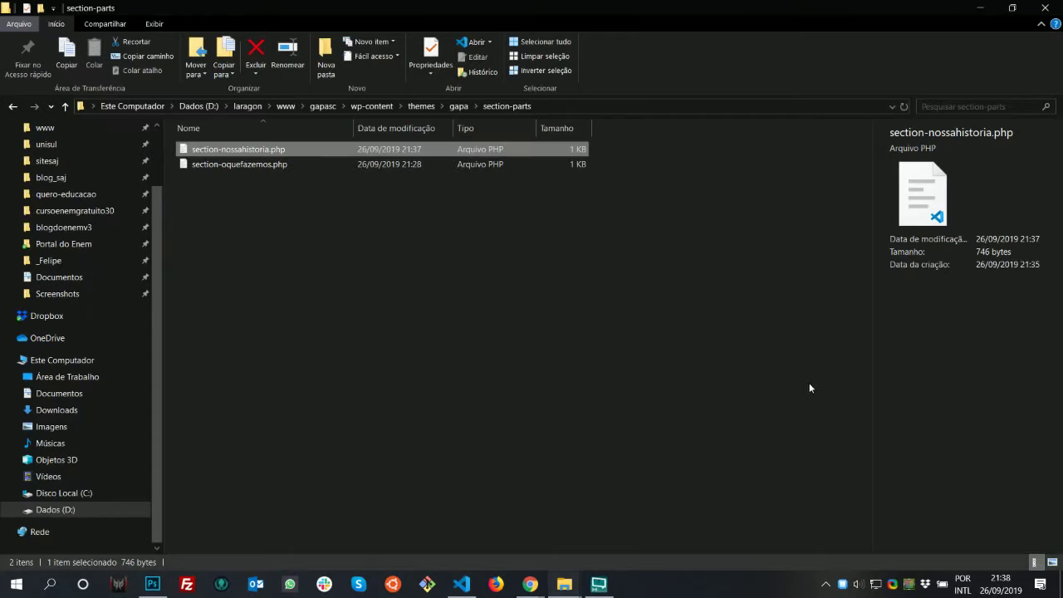
{"action": "key", "text": "alt+Tab"}
{"action": "key", "text": "alt+Tab"}
{"action": "key", "text": "F5"}
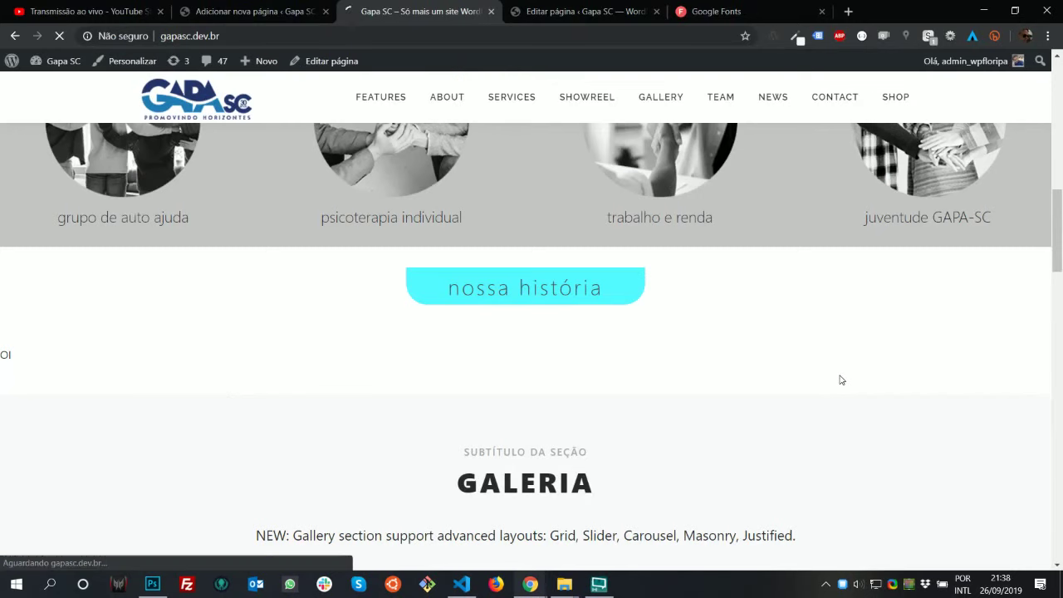
{"action": "scroll", "coordinate": [607, 356], "scroll_direction": "up", "scroll_amount": 1}
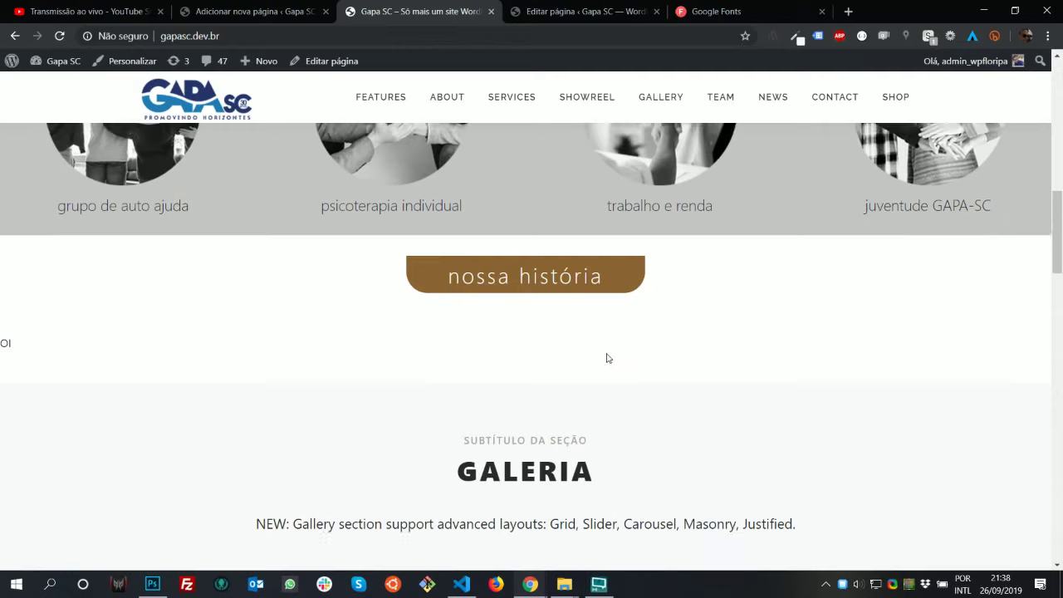
Inspect the nossa história title, its section-title-area div and the nossahistoria container in DevTools, examining the spacing above the banner
{"action": "right_click", "coordinate": [500, 267]}
{"action": "left_click", "coordinate": [582, 451]}
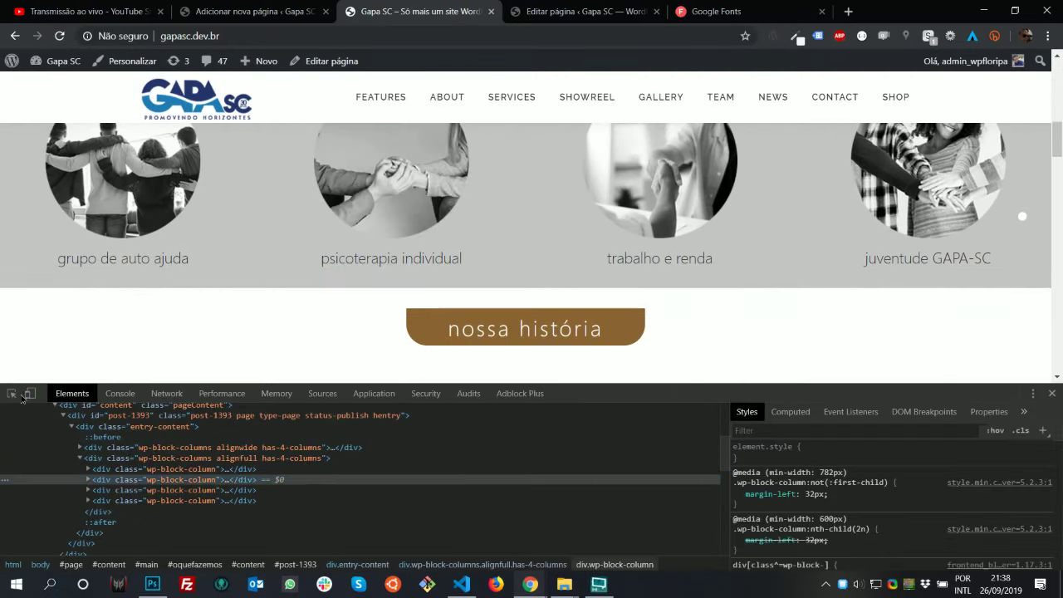
{"action": "left_click", "coordinate": [25, 396]}
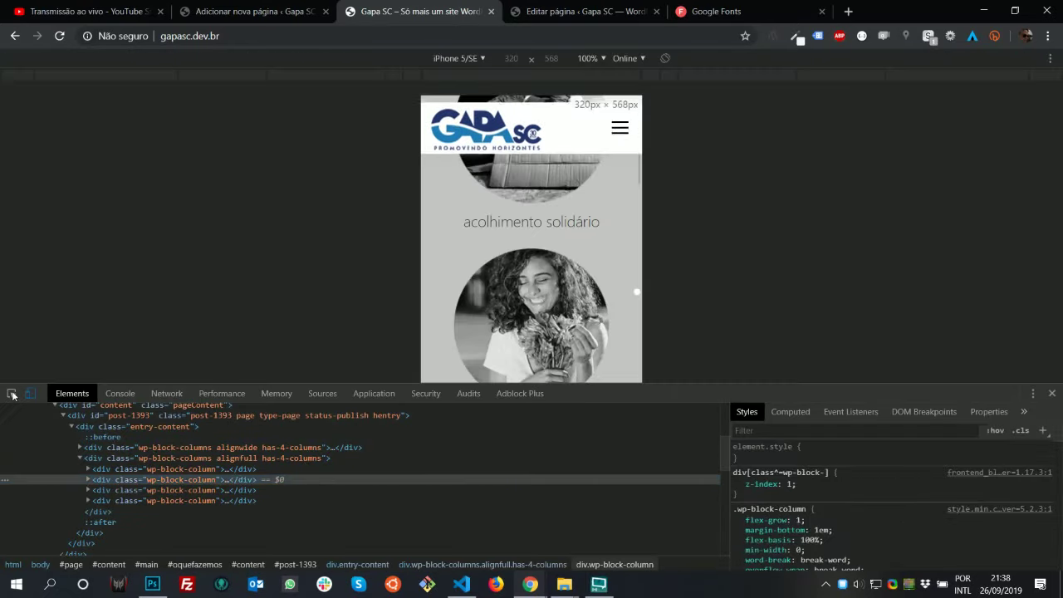
{"action": "left_click", "coordinate": [25, 396]}
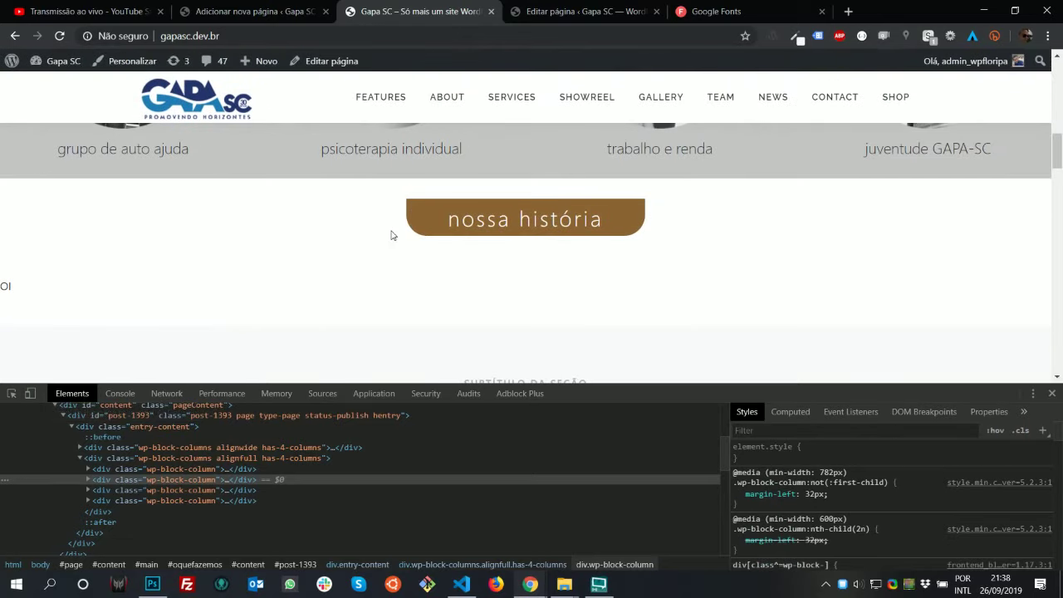
{"action": "left_click", "coordinate": [12, 393]}
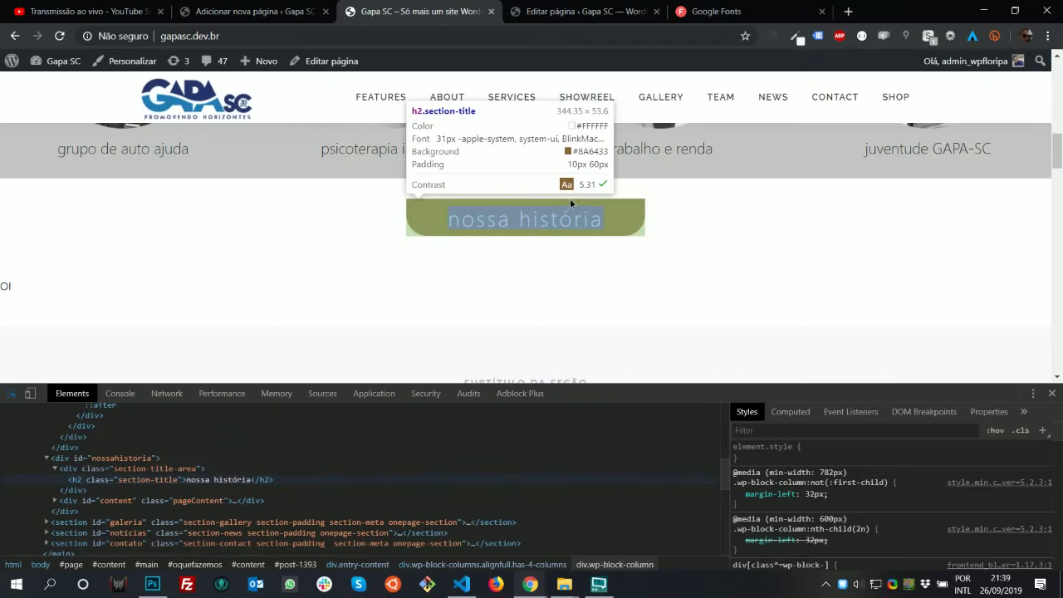
{"action": "left_click", "coordinate": [570, 204]}
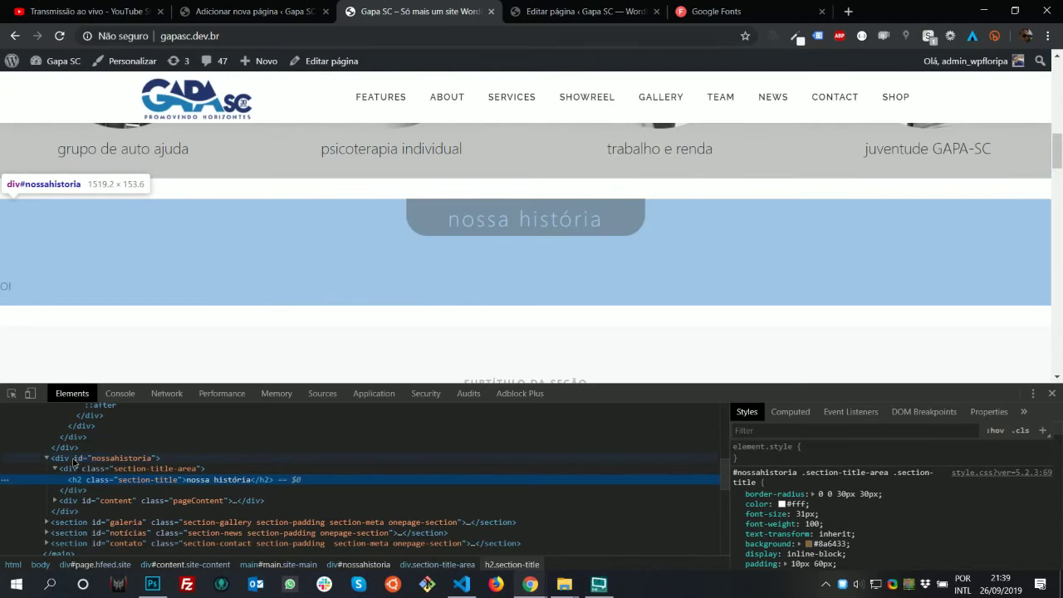
{"action": "left_click", "coordinate": [73, 457]}
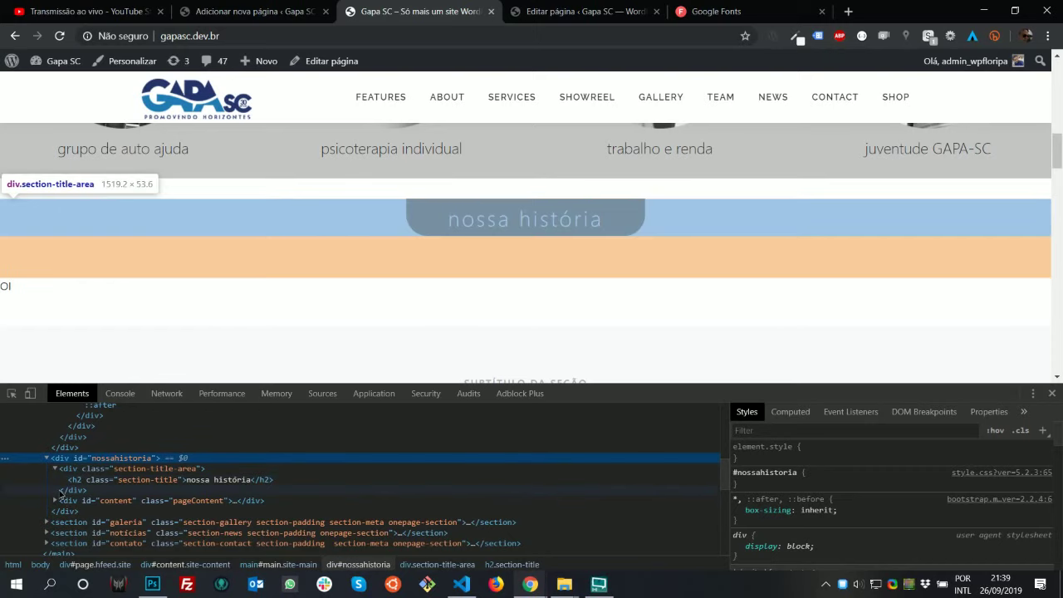
{"action": "left_click", "coordinate": [61, 490]}
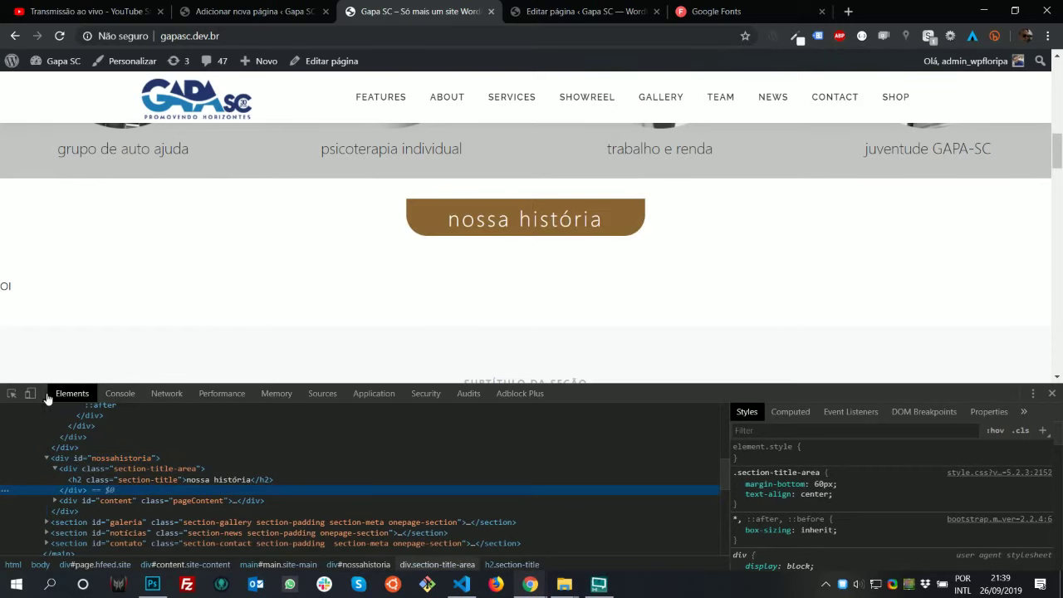
{"action": "scroll", "coordinate": [88, 456], "scroll_direction": "up", "scroll_amount": 1}
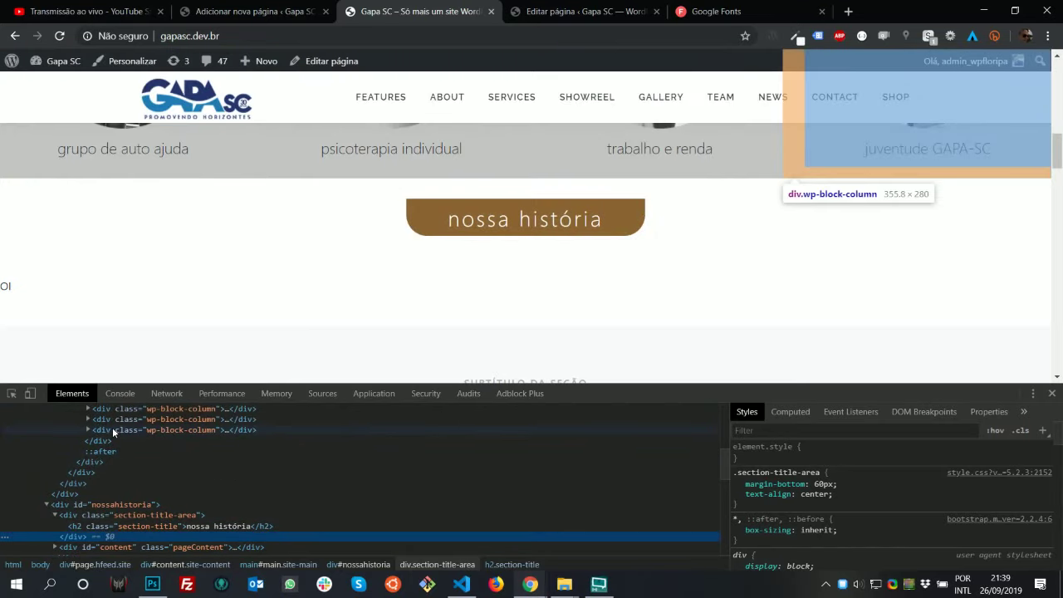
{"action": "left_click", "coordinate": [327, 310]}
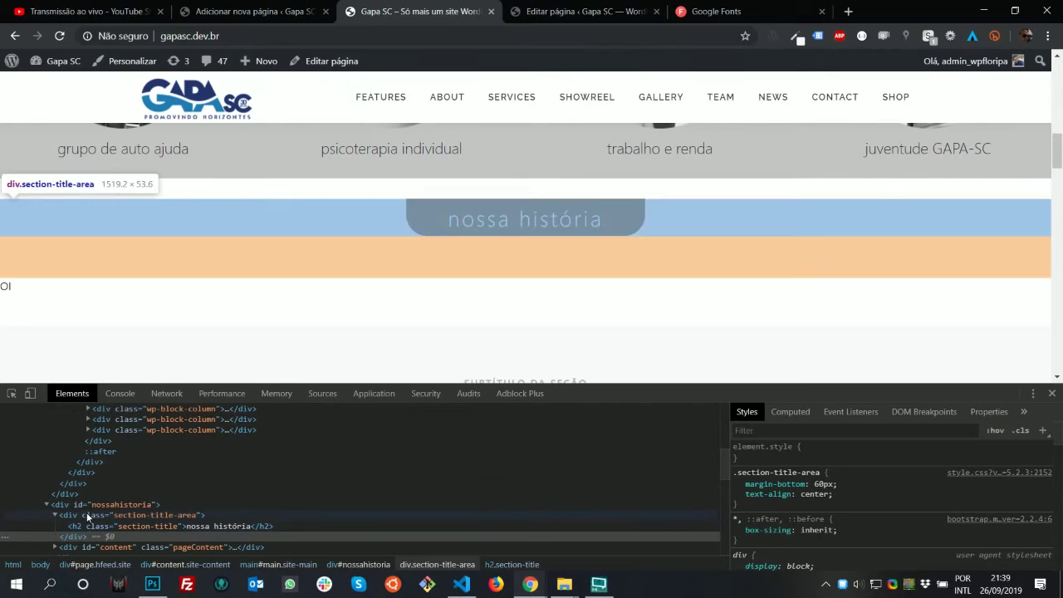
{"action": "left_click", "coordinate": [87, 516]}
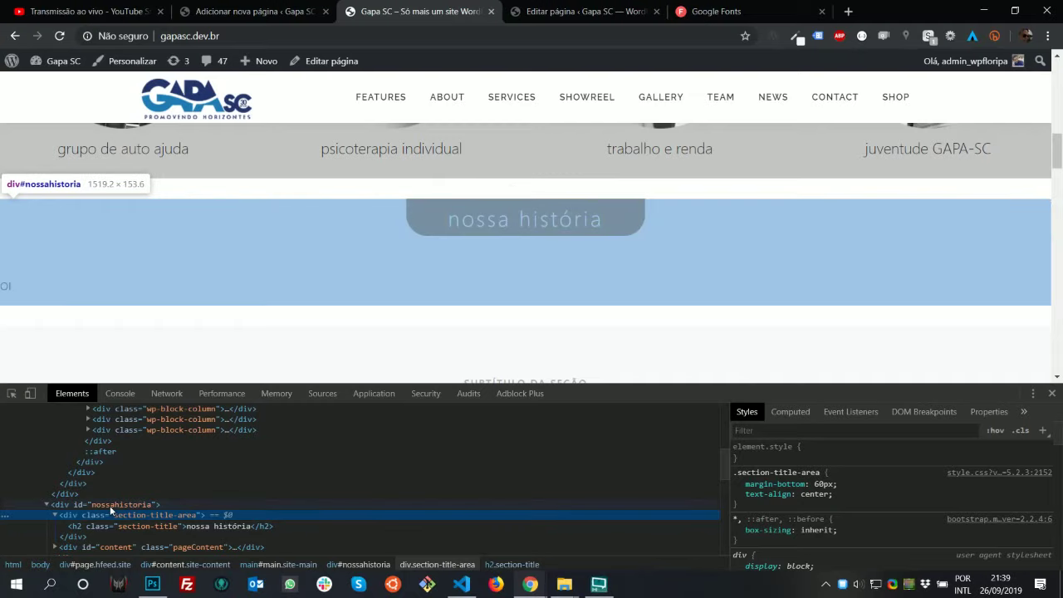
Try a margin of 0 and a padding of 0 on the #nossahistoria rule in DevTools
{"action": "left_click", "coordinate": [110, 506]}
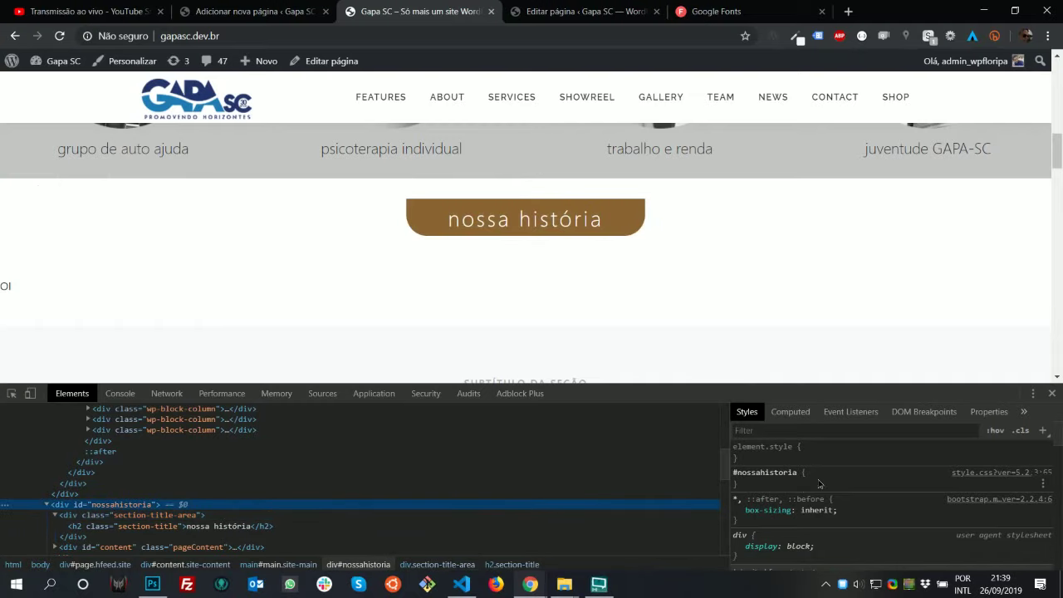
{"action": "left_click", "coordinate": [818, 478]}
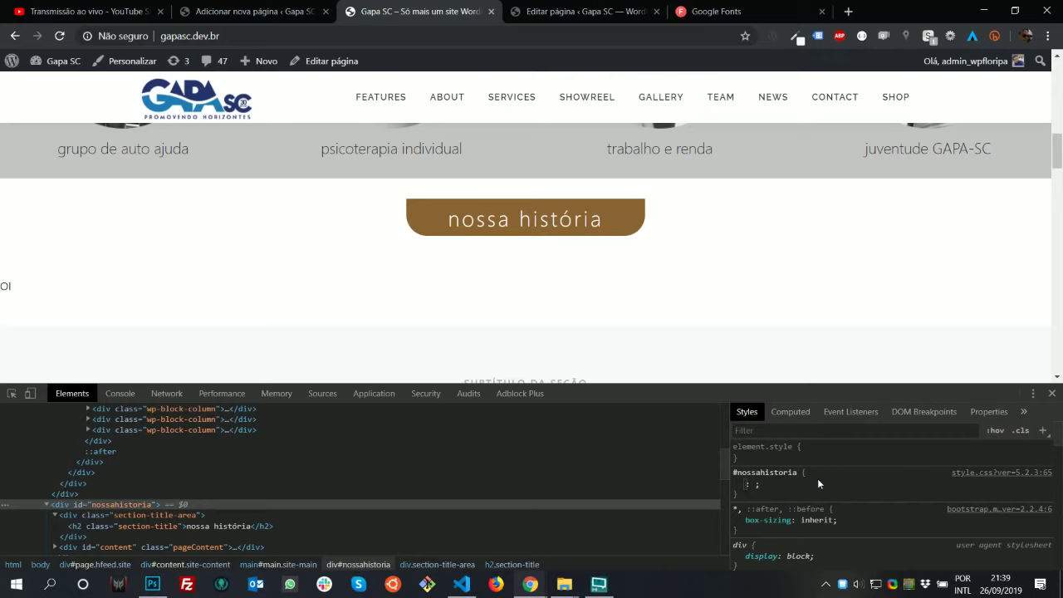
{"action": "type", "text": "top:"}
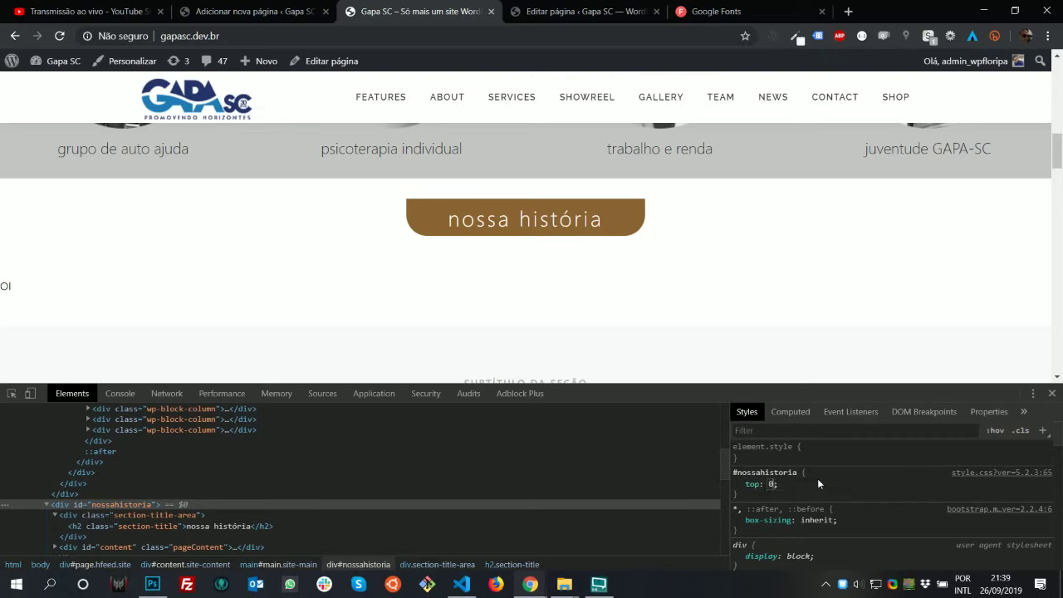
{"action": "key", "text": "shift+Tab"}
{"action": "key", "text": "BackSpace"}
{"action": "type", "text": "margin: 0"}
{"action": "key", "text": "Return"}
{"action": "type", "text": "padding: "}
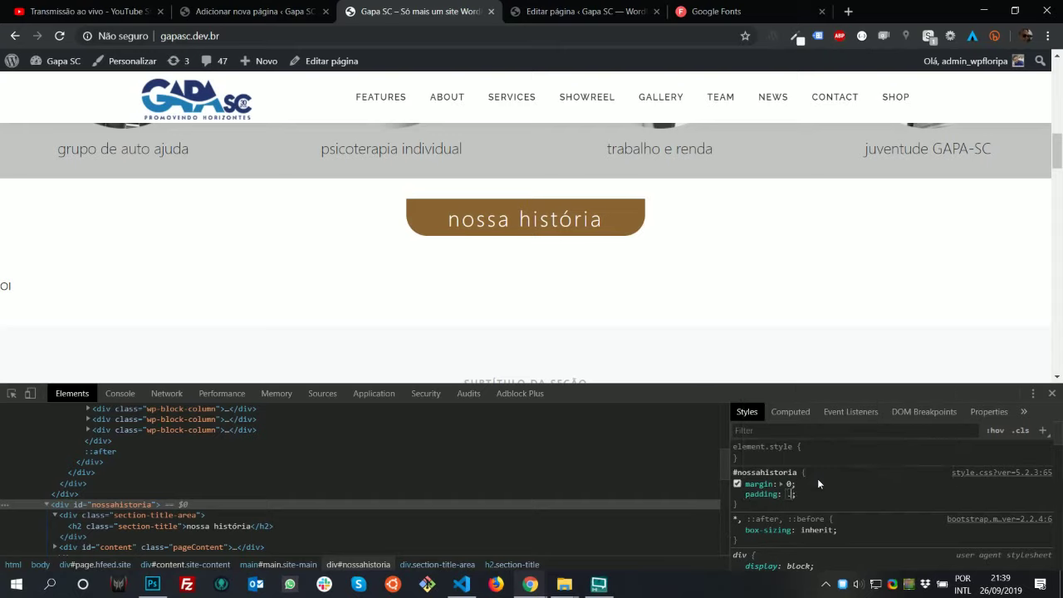
{"action": "type", "text": "0"}
{"action": "key", "text": "Return"}
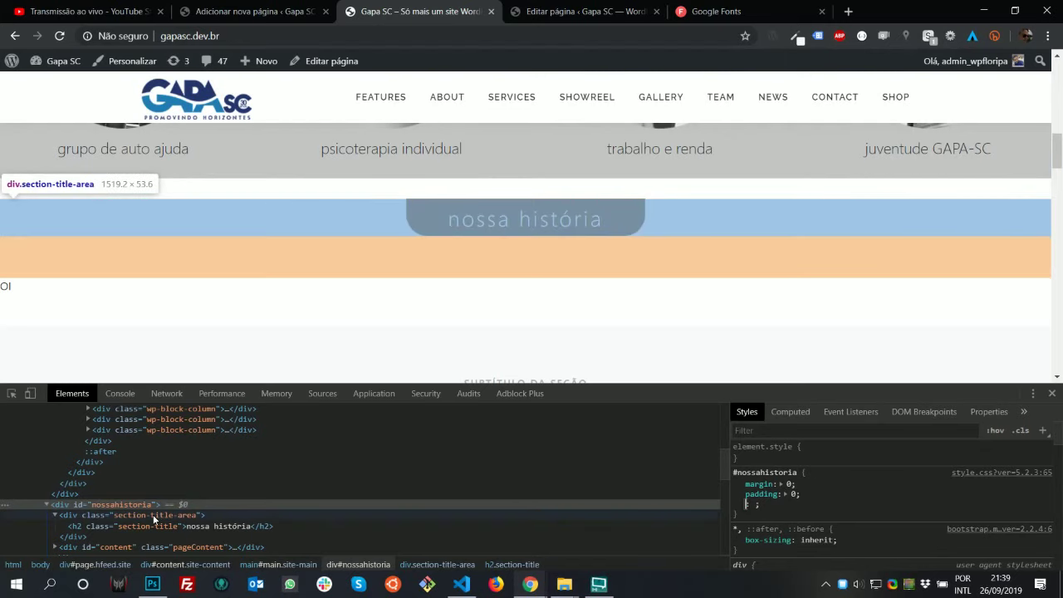
Try top: 0 and margin: 0 on the .section-title-area rule of the nossa história title in DevTools
{"action": "left_click", "coordinate": [153, 514]}
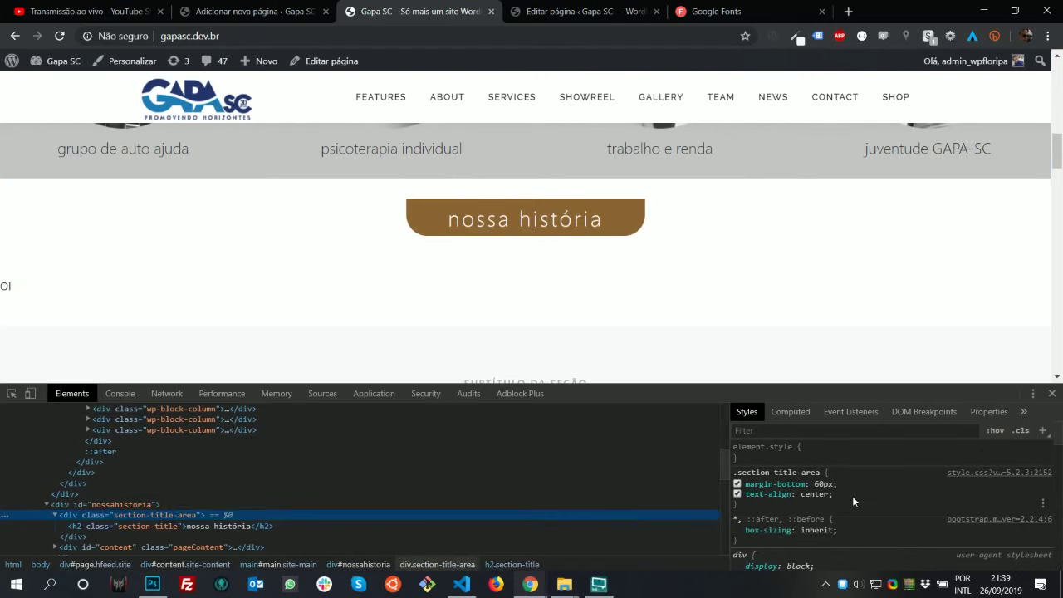
{"action": "left_click", "coordinate": [852, 496]}
{"action": "type", "text": "top: ;"}
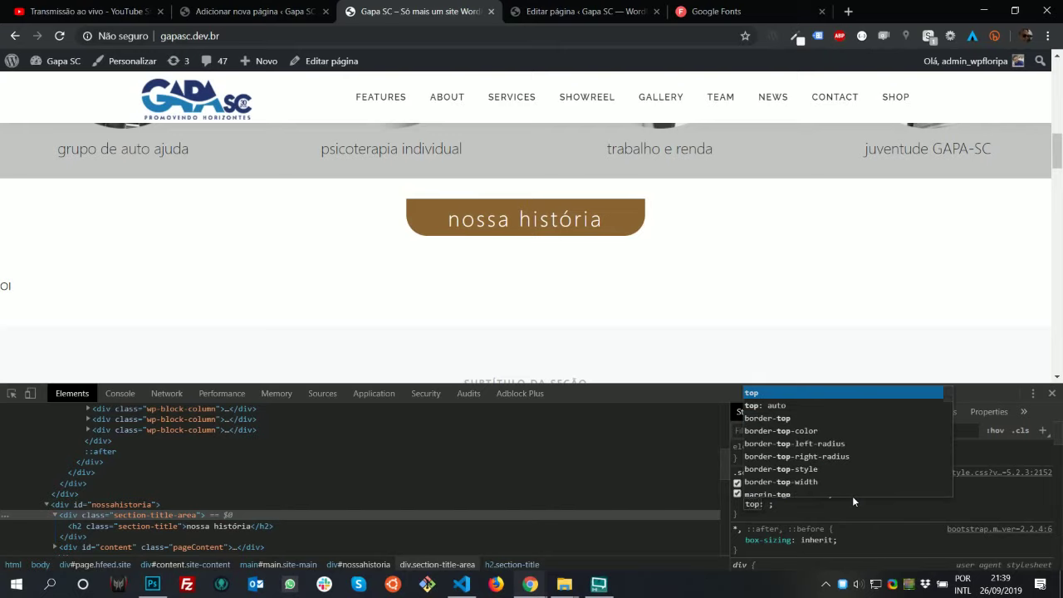
{"action": "key", "text": "Tab"}
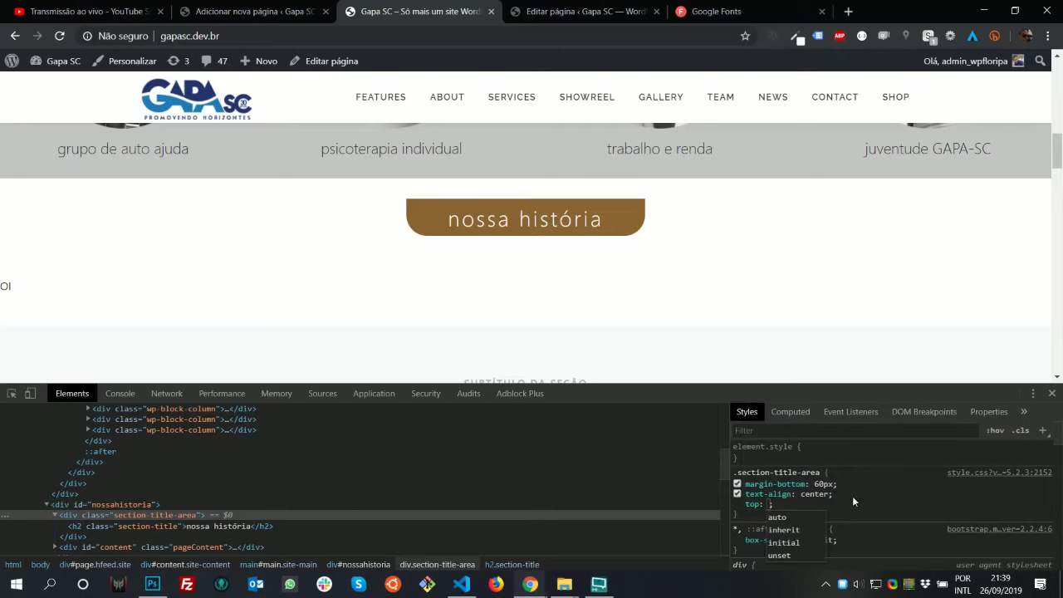
{"action": "type", "text": "0"}
{"action": "key", "text": "Return"}
{"action": "type", "text": "margin"}
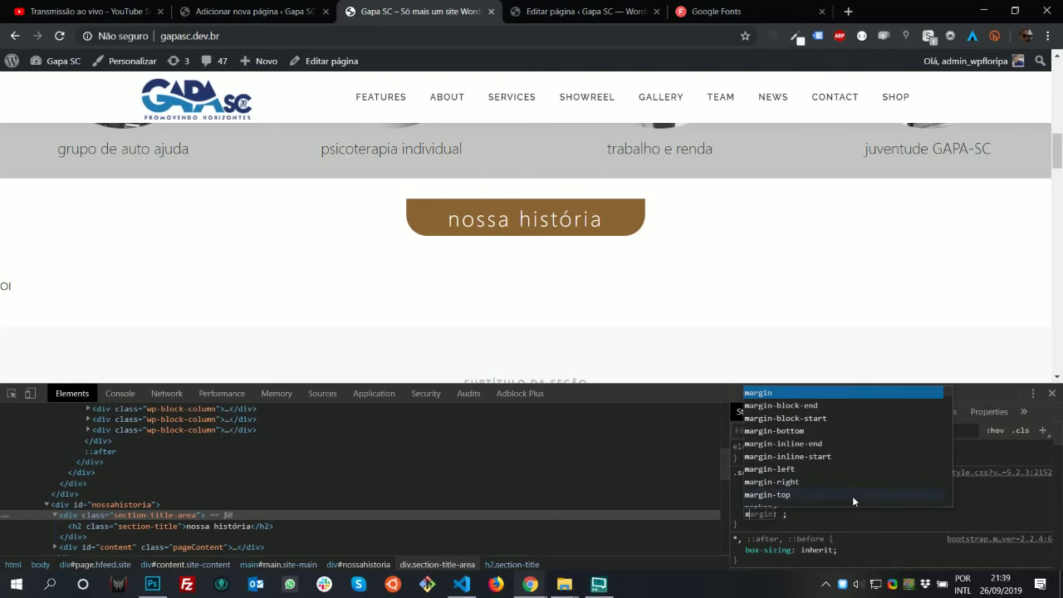
{"action": "key", "text": "Tab"}
{"action": "type", "text": "0"}
{"action": "key", "text": "Return"}
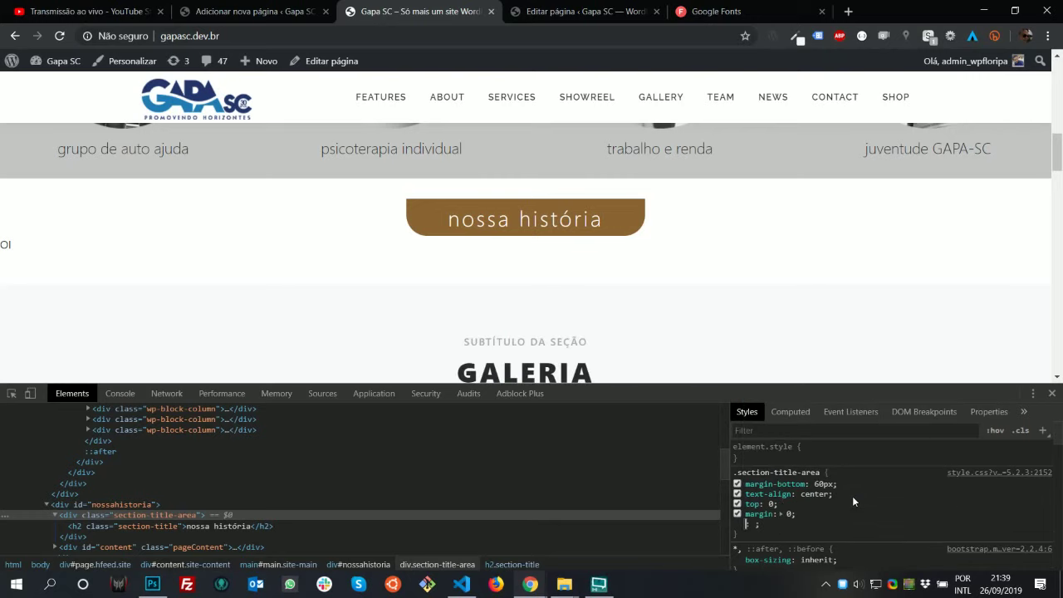
Inspect the gap above the nossa história banner, examining the title area and the entry-content div of the oquefazemos section
{"action": "left_click", "coordinate": [11, 393]}
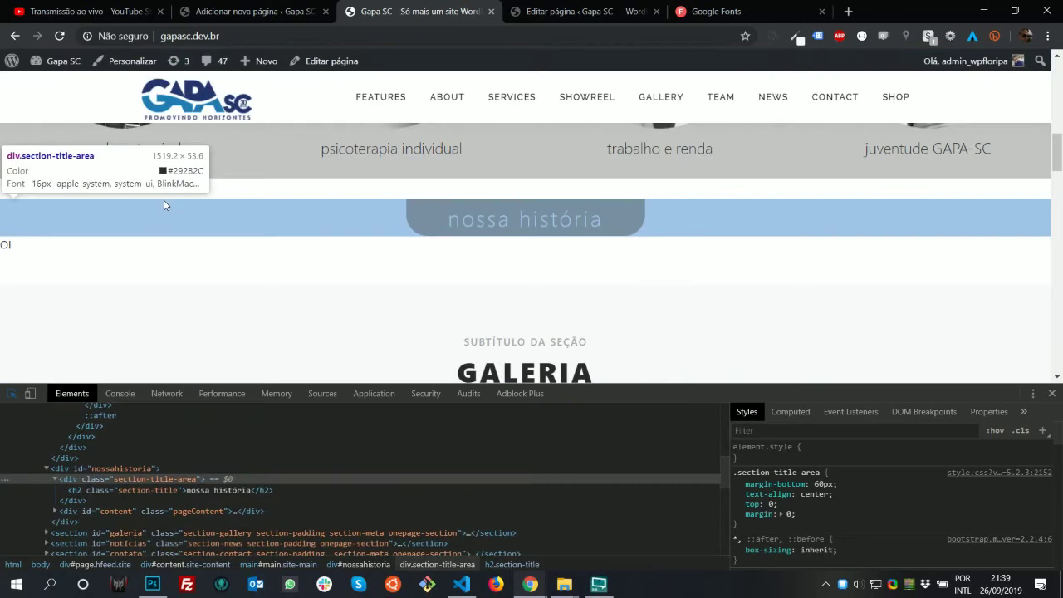
{"action": "left_click", "coordinate": [164, 205]}
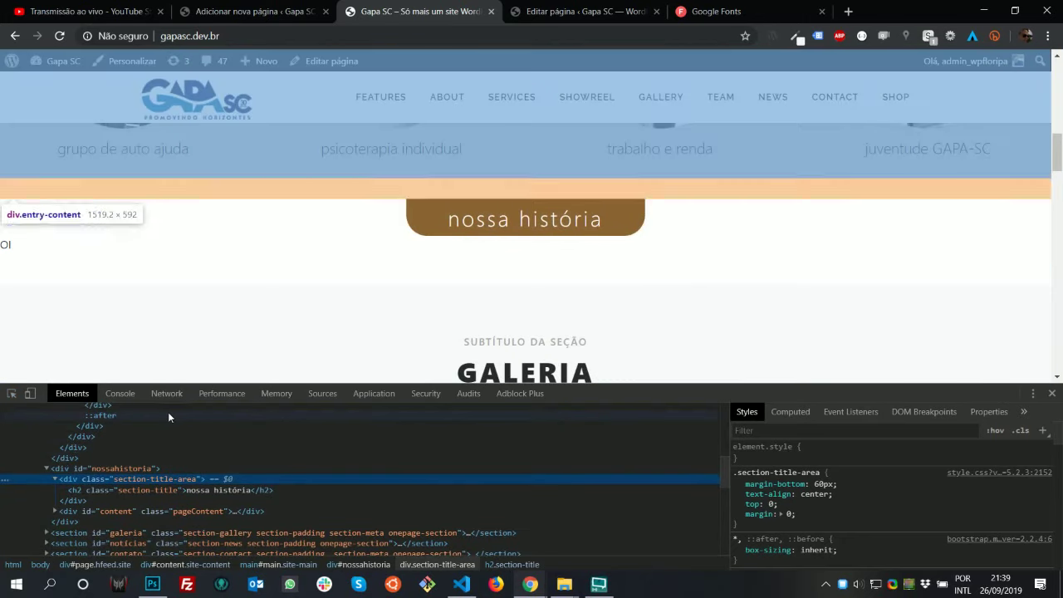
{"action": "left_click", "coordinate": [127, 426]}
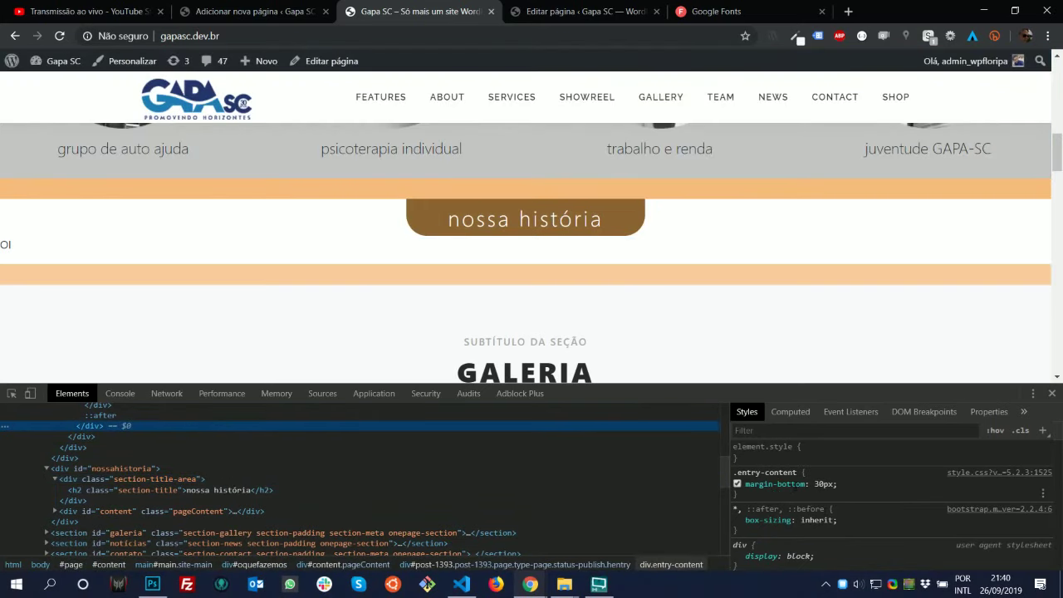
{"action": "scroll", "coordinate": [179, 477], "scroll_direction": "up", "scroll_amount": 3}
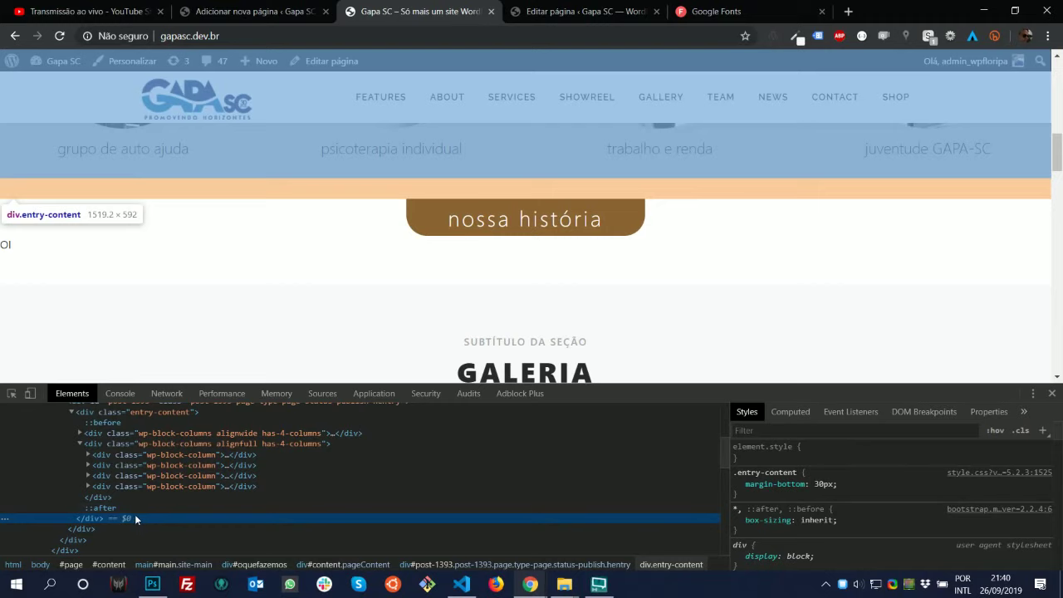
{"action": "scroll", "coordinate": [136, 519], "scroll_direction": "up", "scroll_amount": 2}
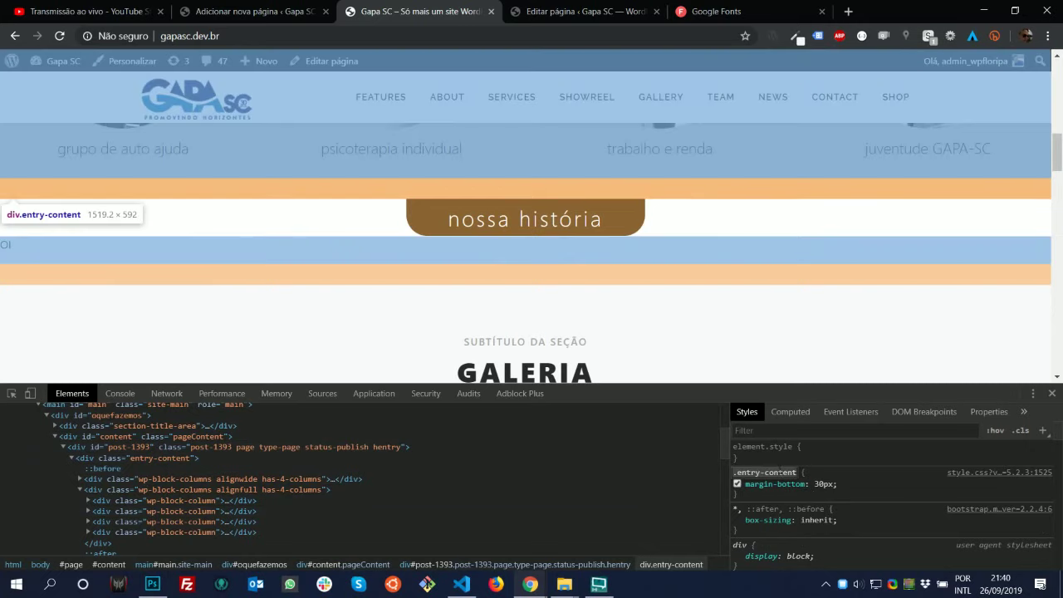
{"action": "scroll", "coordinate": [756, 291], "scroll_direction": "up", "scroll_amount": 5}
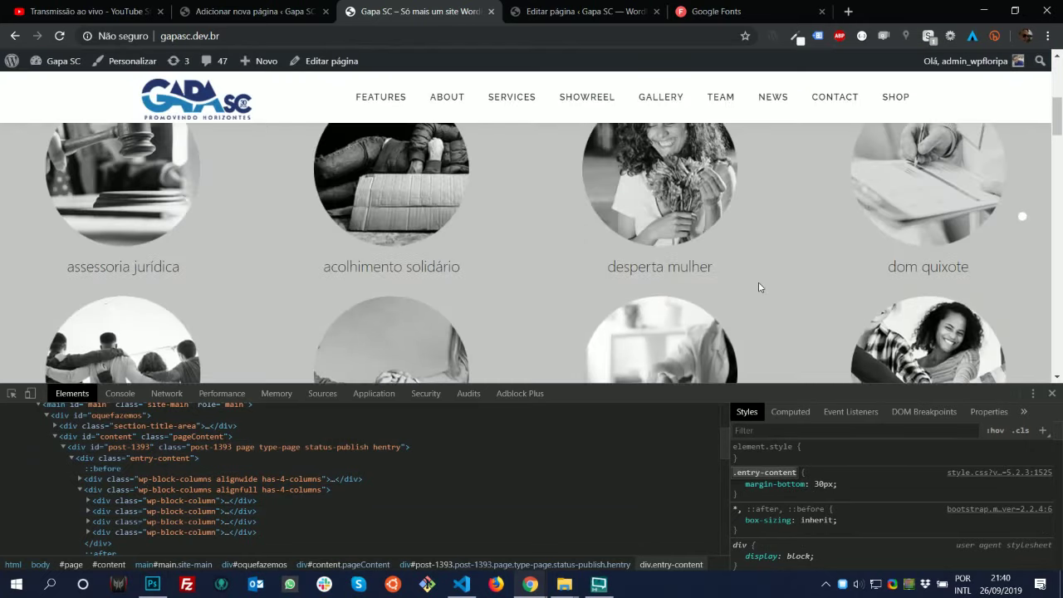
Switch to Visual Studio Code and add an .entry-content selector below the #oquefazemos background rule in style.css
{"action": "key", "text": "alt+Tab"}
{"action": "key", "text": "alt+Tab"}
{"action": "key", "text": "Tab"}
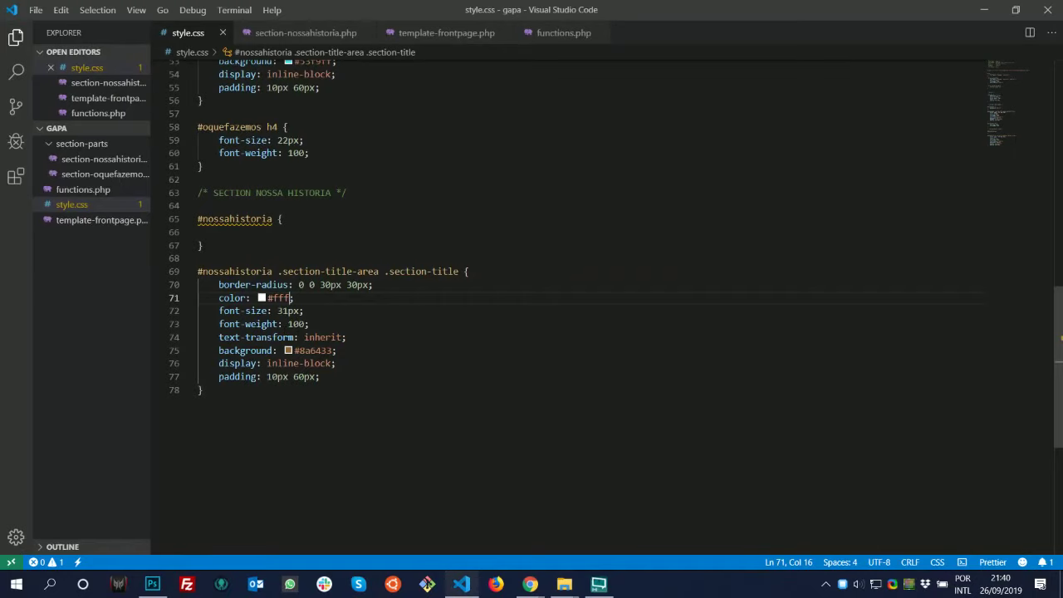
{"action": "scroll", "coordinate": [436, 211], "scroll_direction": "up", "scroll_amount": 8}
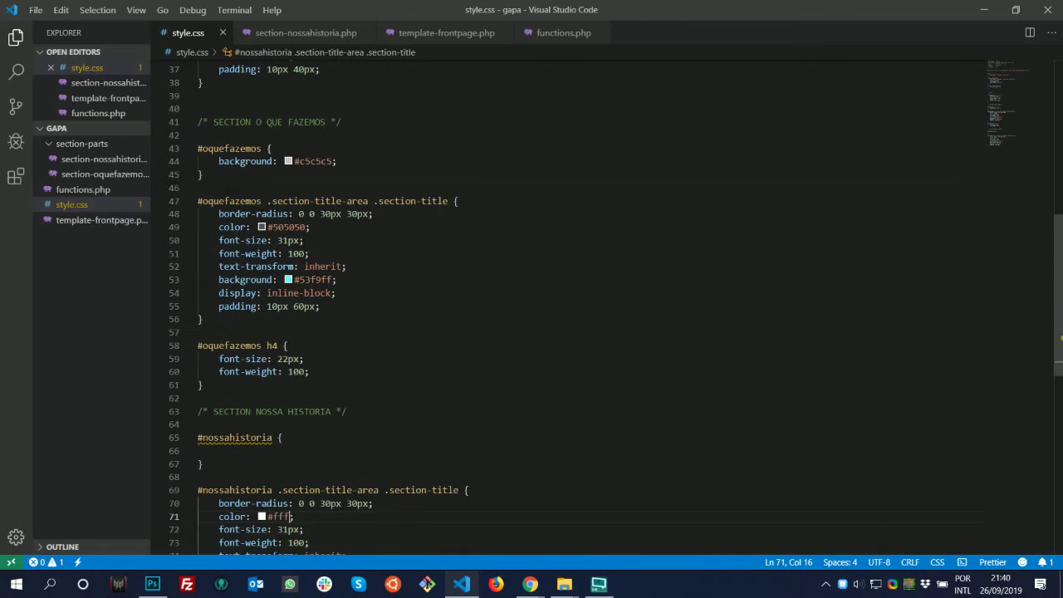
{"action": "left_click", "coordinate": [216, 177]}
{"action": "key", "text": "Return"}
{"action": "key", "text": "Return"}
{"action": "type", "text": ".entry-content"}
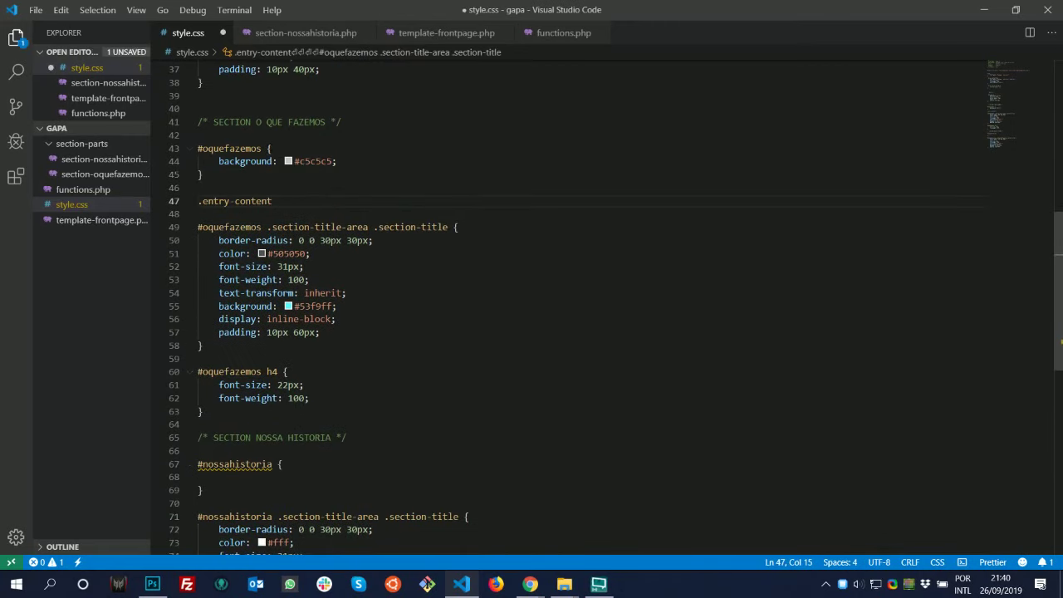
Prefix the .entry-content selector with #oquefazemos and add an empty declaration block to it
{"action": "left_click_drag", "start_coordinate": [262, 149], "coordinate": [198, 149]}
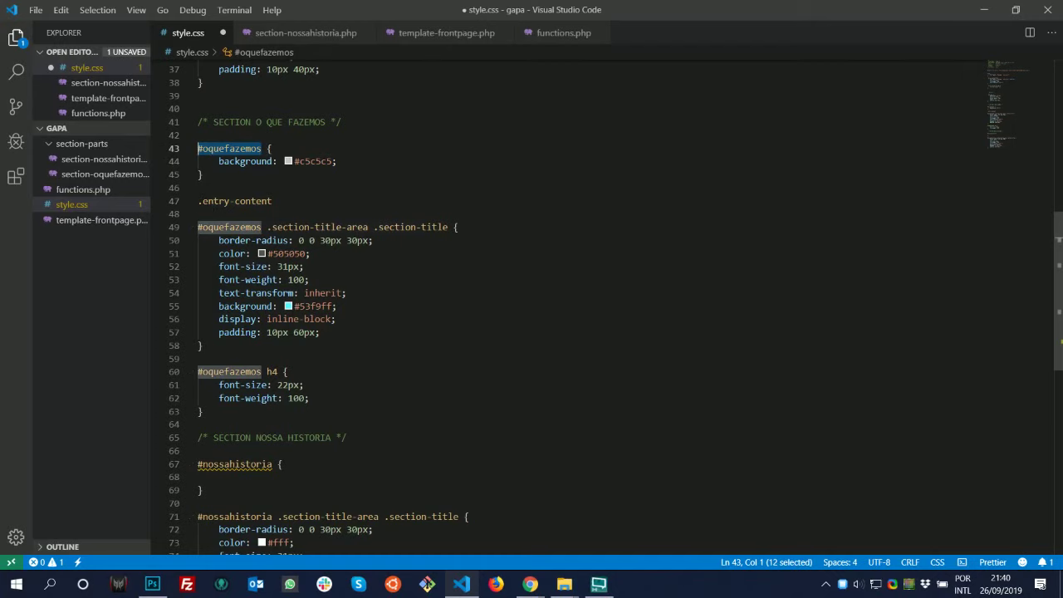
{"action": "key", "text": "ctrl+c"}
{"action": "left_click", "coordinate": [198, 201]}
{"action": "key", "text": "ctrl+v"}
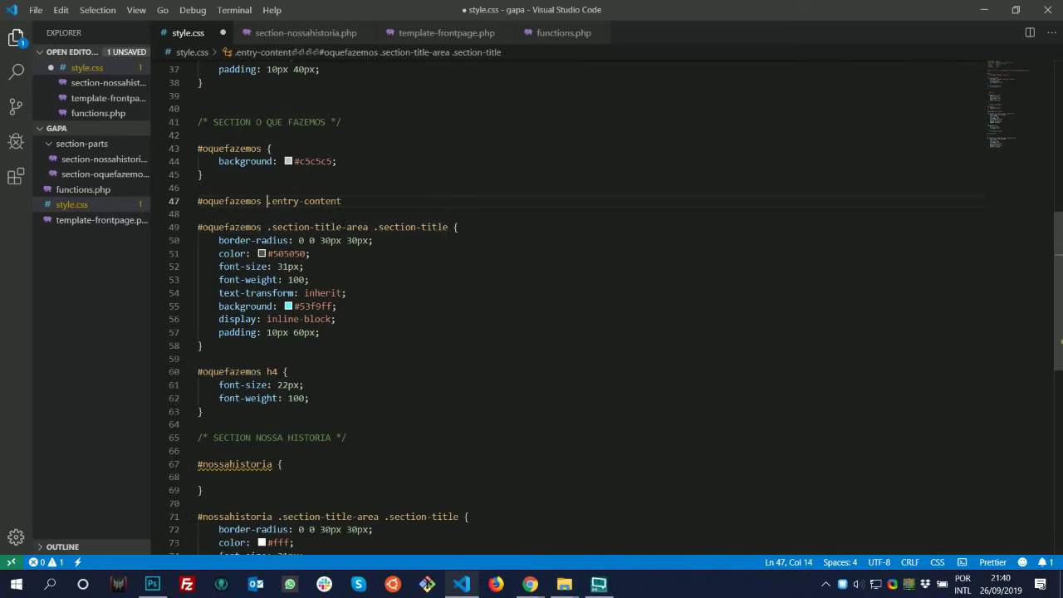
{"action": "key", "text": "End"}
{"action": "type", "text": "{"}
{"action": "key", "text": "Return"}
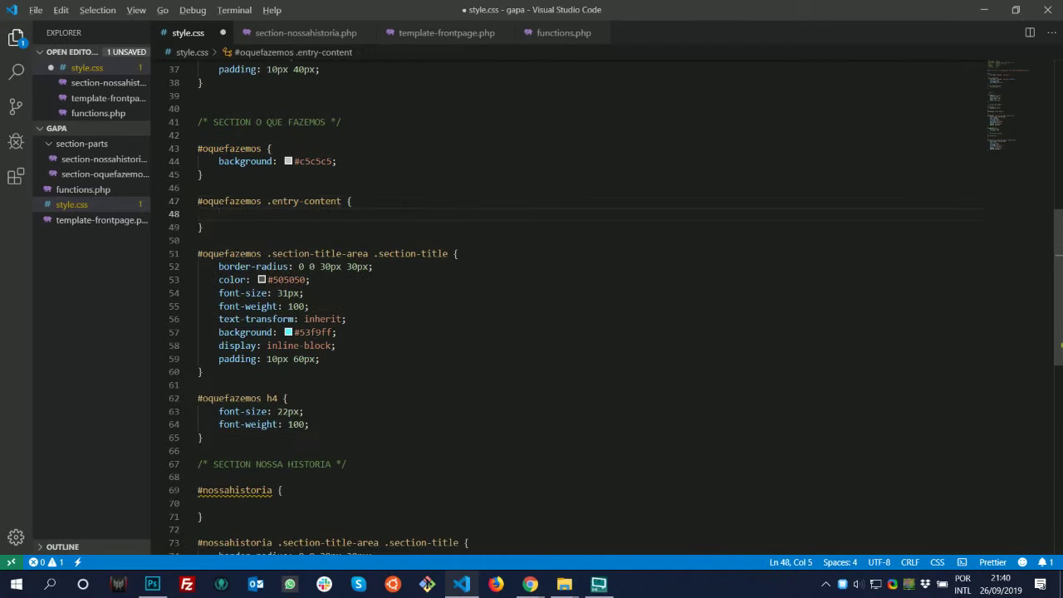
Return to Chrome, set the margin-bottom of the .entry-content rule to 0 in DevTools, and copy the declaration
{"action": "key", "text": "alt+Tab"}
{"action": "key", "text": "alt+Tab"}
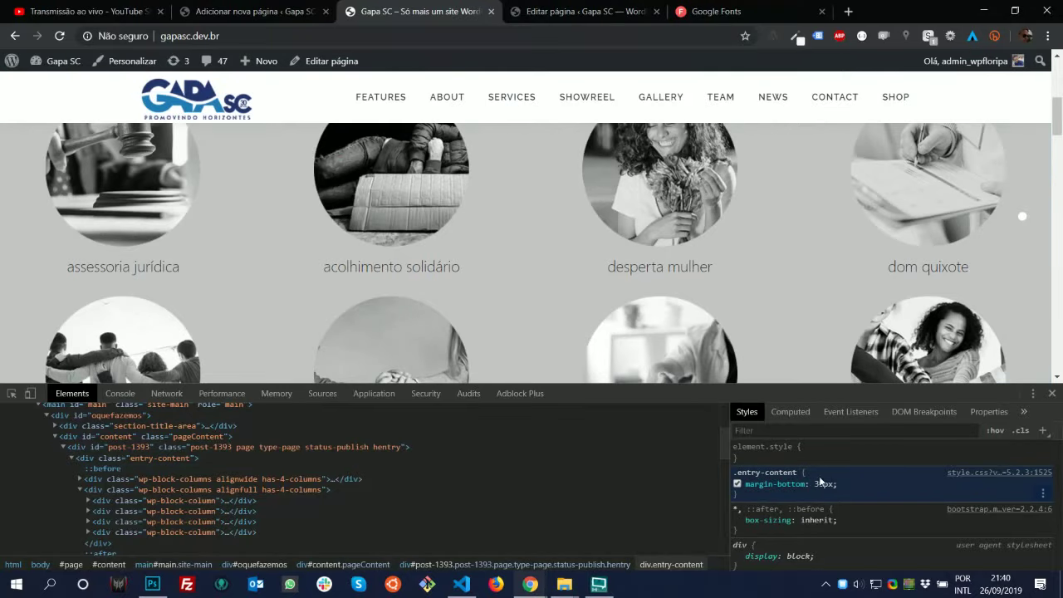
{"action": "left_click", "coordinate": [819, 484]}
{"action": "type", "text": "0"}
{"action": "left_click_drag", "start_coordinate": [810, 484], "coordinate": [745, 484]}
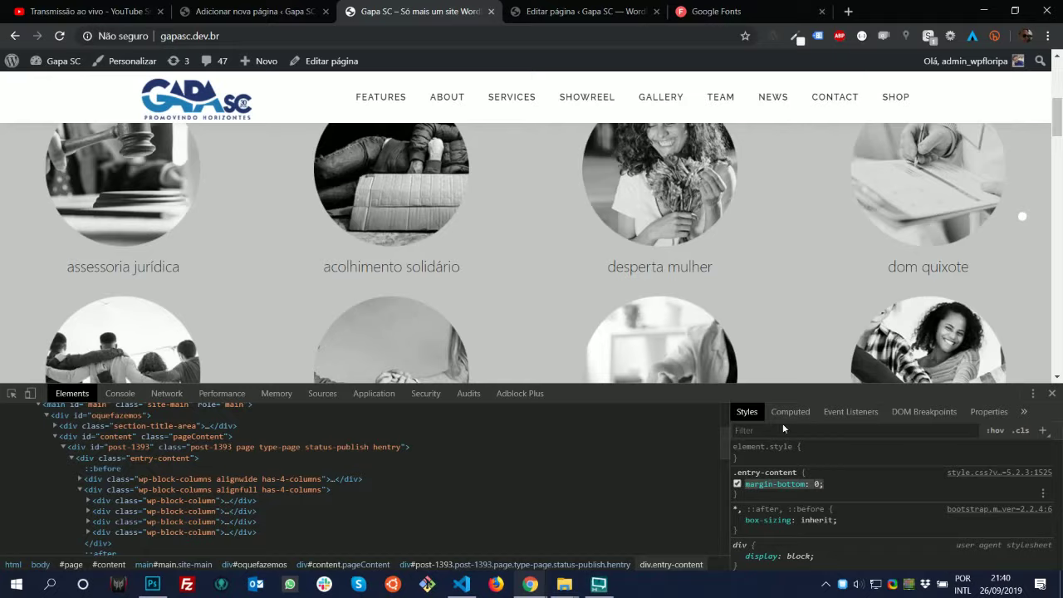
Back in Visual Studio Code, paste margin-bottom: 0; into the #oquefazemos .entry-content rule and save style.css
{"action": "key", "text": "alt+Tab"}
{"action": "key", "text": "alt+Tab"}
{"action": "key", "text": "Tab"}
{"action": "key", "text": "ctrl+v"}
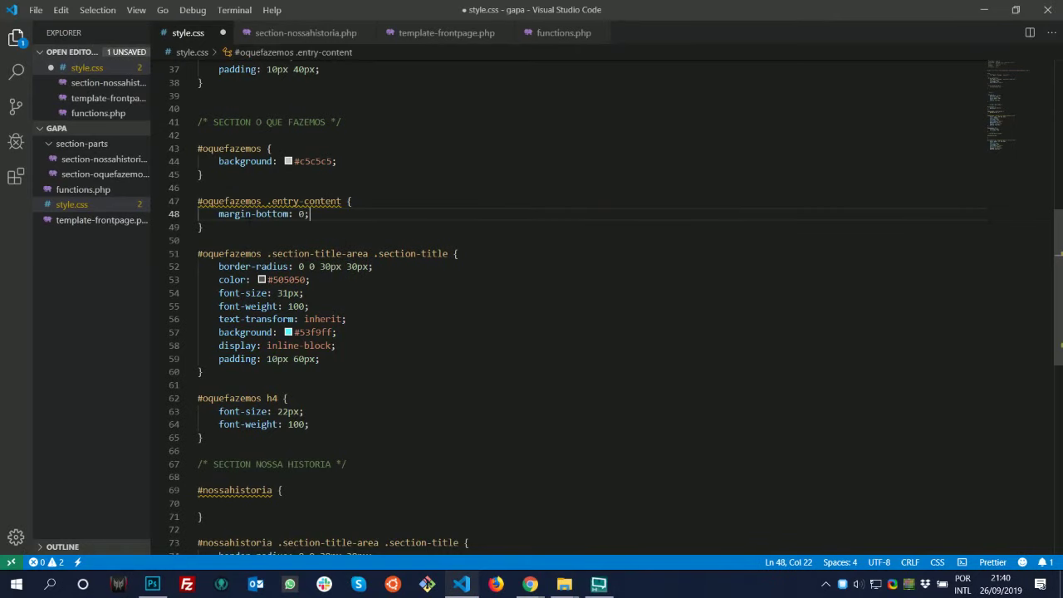
{"action": "key", "text": "ctrl+s"}
Reload the home page in Chrome, close DevTools, and check the join between the gray section and the nossa história banner
{"action": "key", "text": "alt+Tab"}
{"action": "key", "text": "alt+Tab"}
{"action": "key", "text": "Tab"}
{"action": "key", "text": "Tab"}
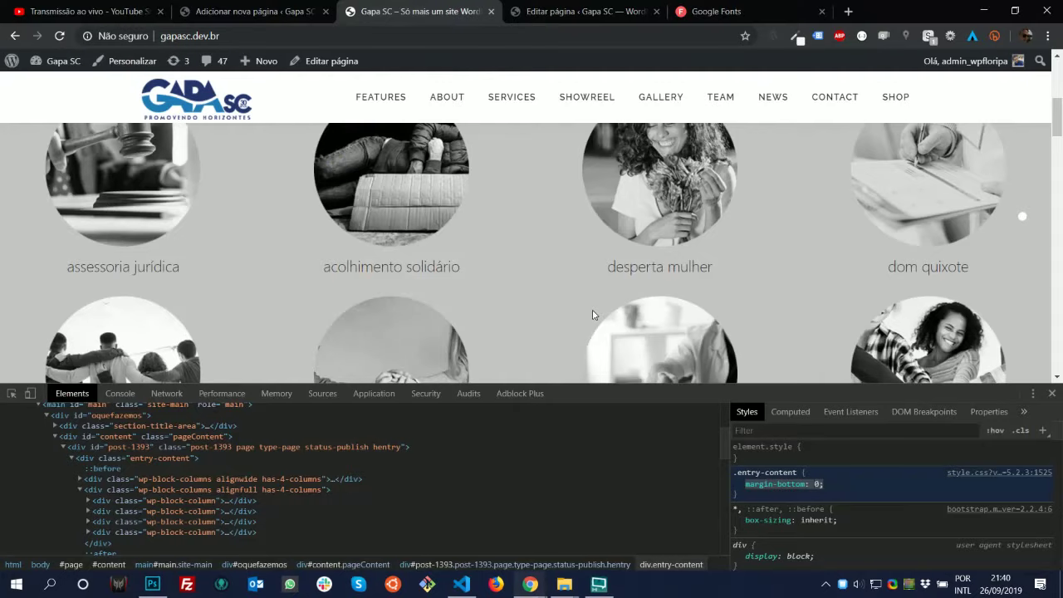
{"action": "scroll", "coordinate": [819, 304], "scroll_direction": "down", "scroll_amount": 3}
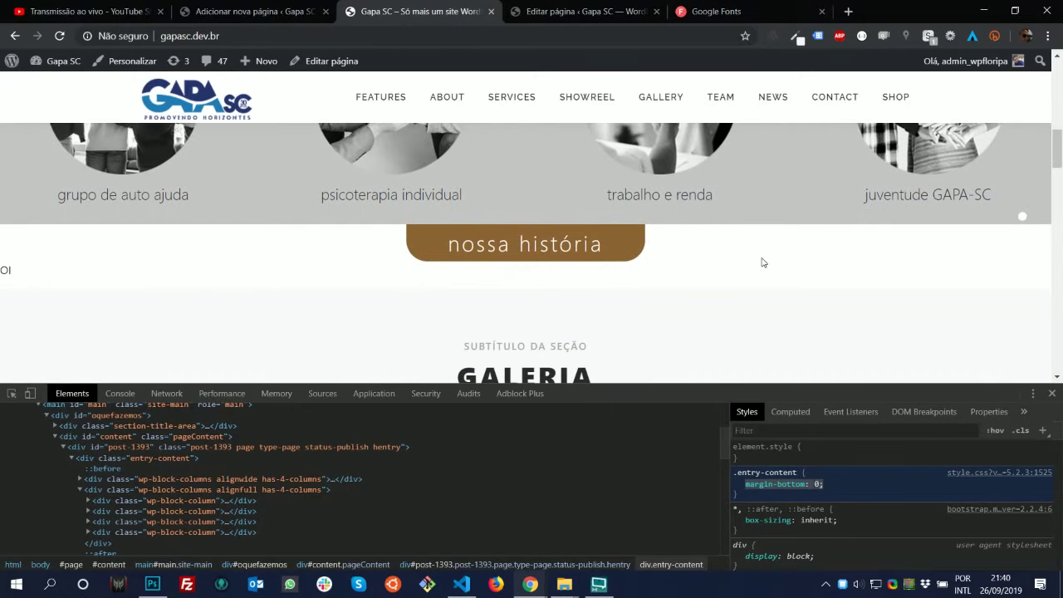
{"action": "key", "text": "F5"}
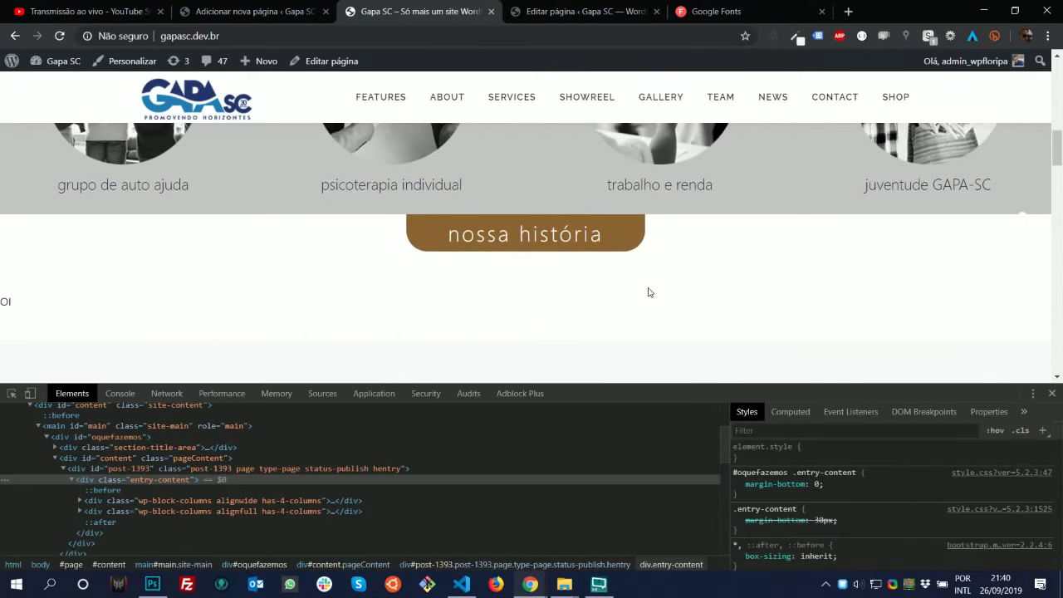
{"action": "key", "text": "F12"}
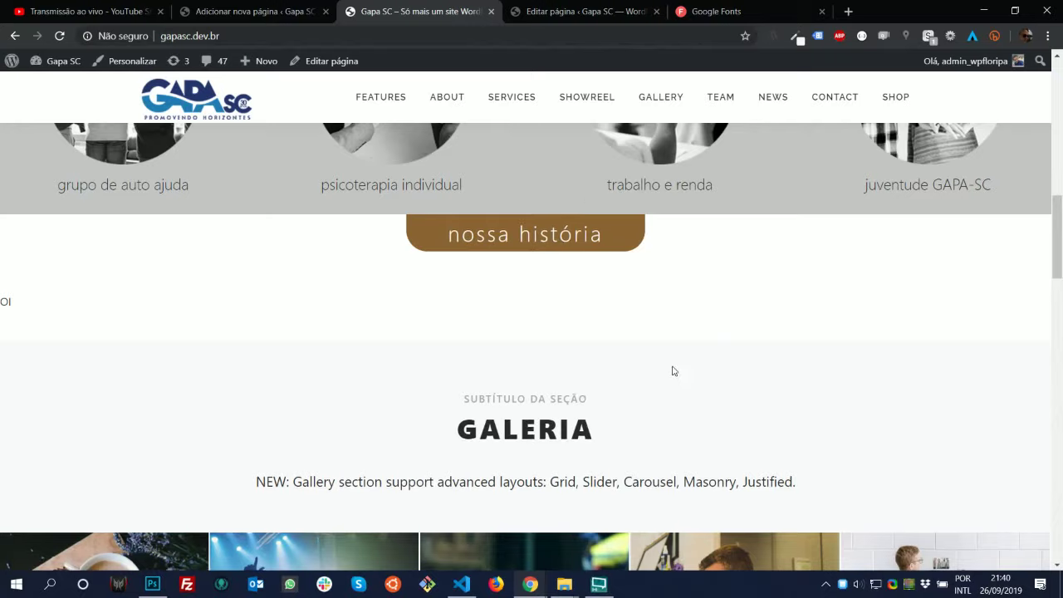
{"action": "scroll", "coordinate": [672, 371], "scroll_direction": "up", "scroll_amount": 2}
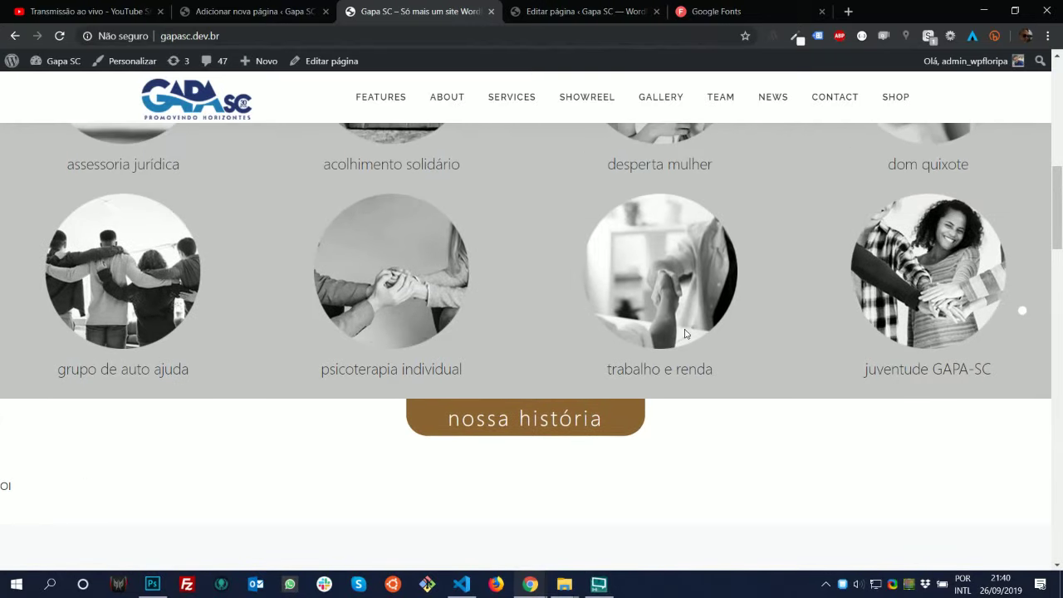
Remove the OI paragraph block from the Nossa História page in the WordPress editor
{"action": "left_click", "coordinate": [250, 11]}
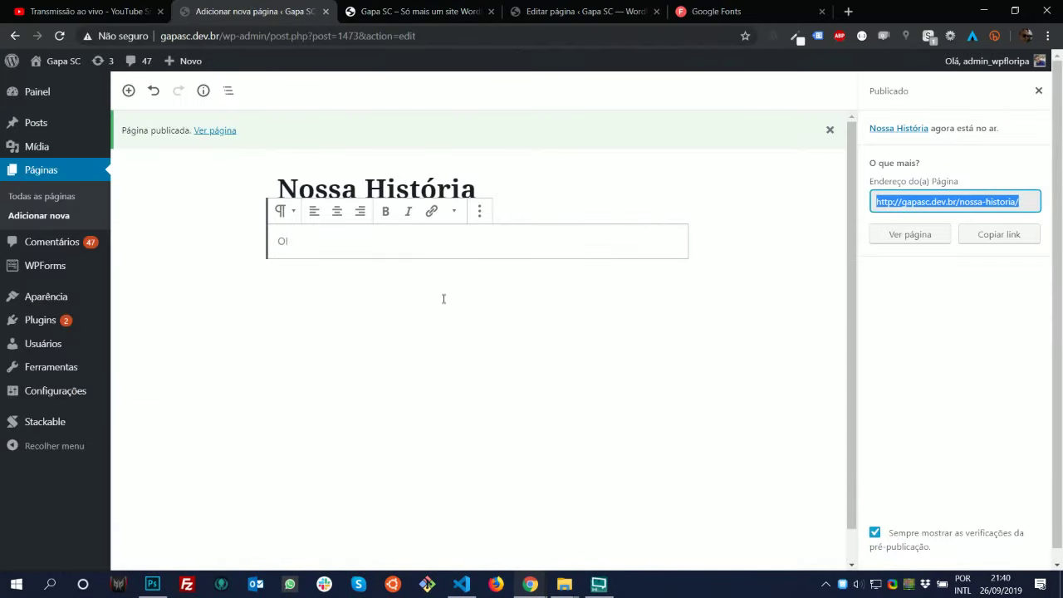
{"action": "left_click", "coordinate": [479, 211]}
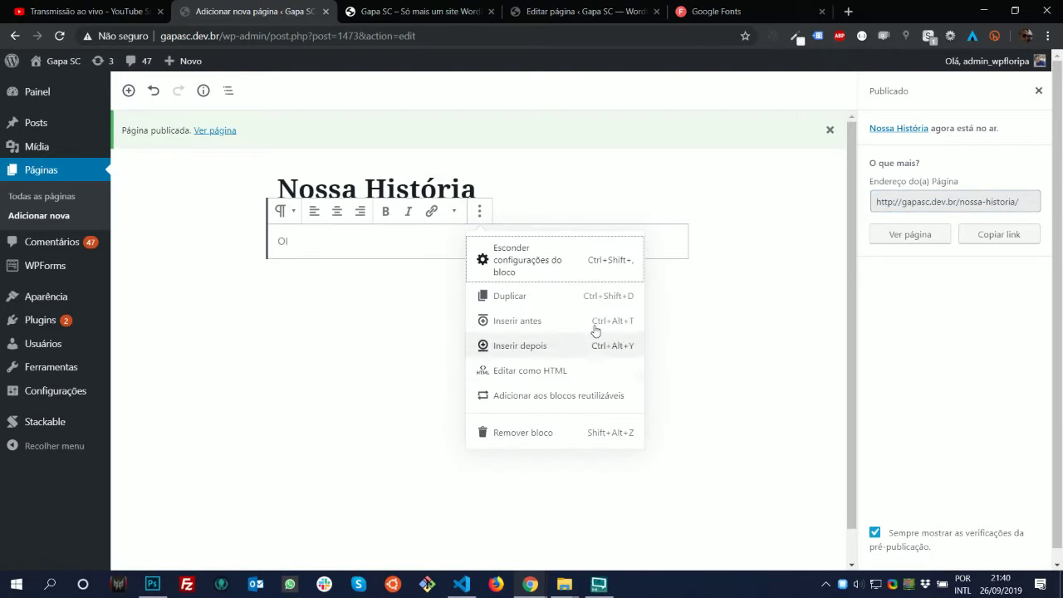
{"action": "left_click", "coordinate": [587, 433]}
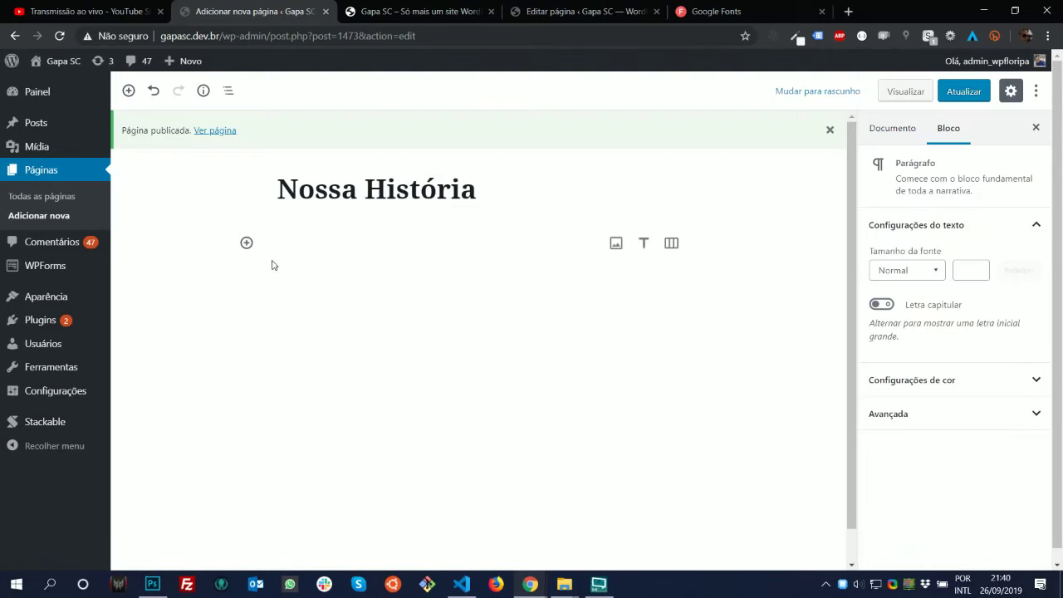
Check the nossa história layout in Photoshop, and in Chrome insert the img_historia-min.png image on the Nossa História page, centered
{"action": "left_click", "coordinate": [152, 584]}
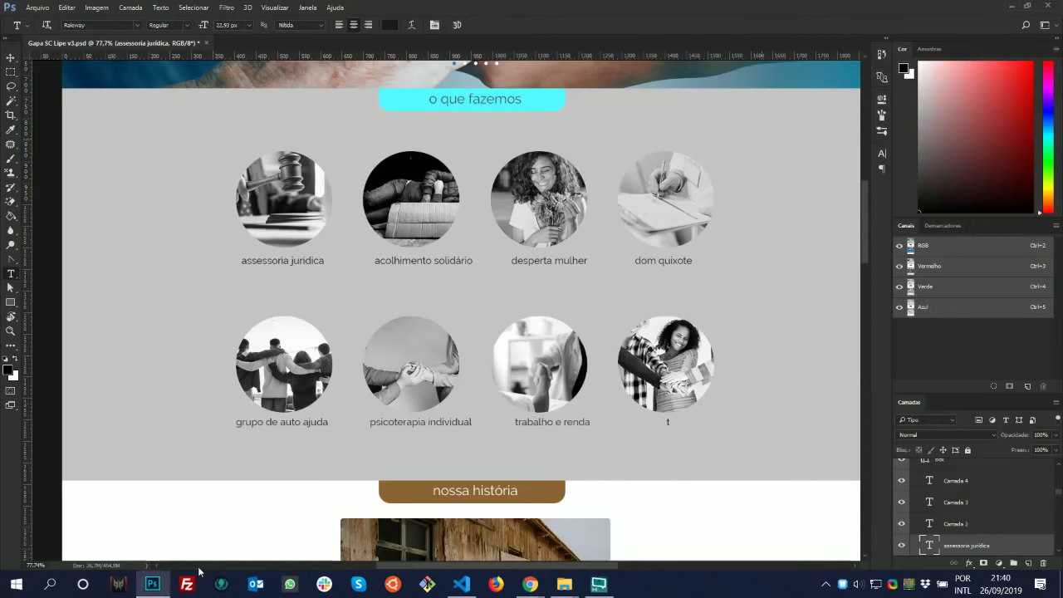
{"action": "scroll", "coordinate": [461, 333], "scroll_direction": "down", "scroll_amount": 2}
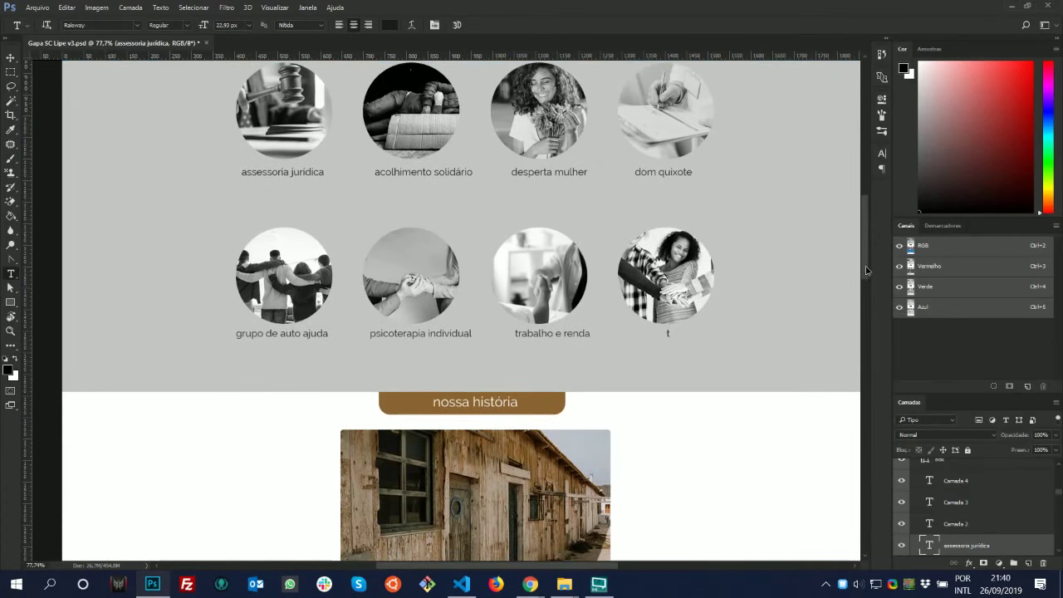
{"action": "left_click_drag", "start_coordinate": [869, 270], "coordinate": [868, 310]}
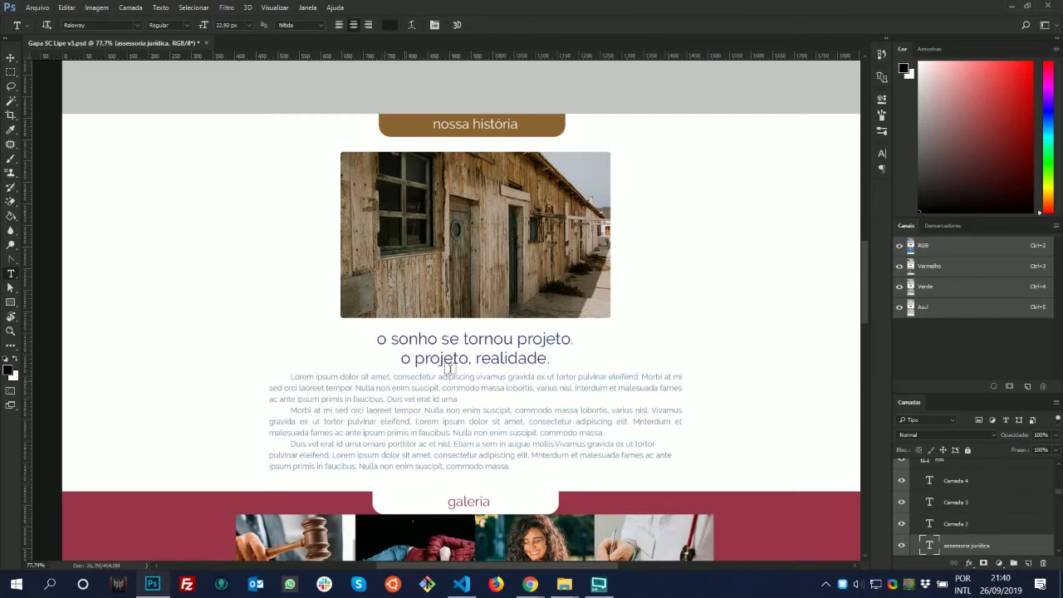
{"action": "key", "text": "alt+Tab"}
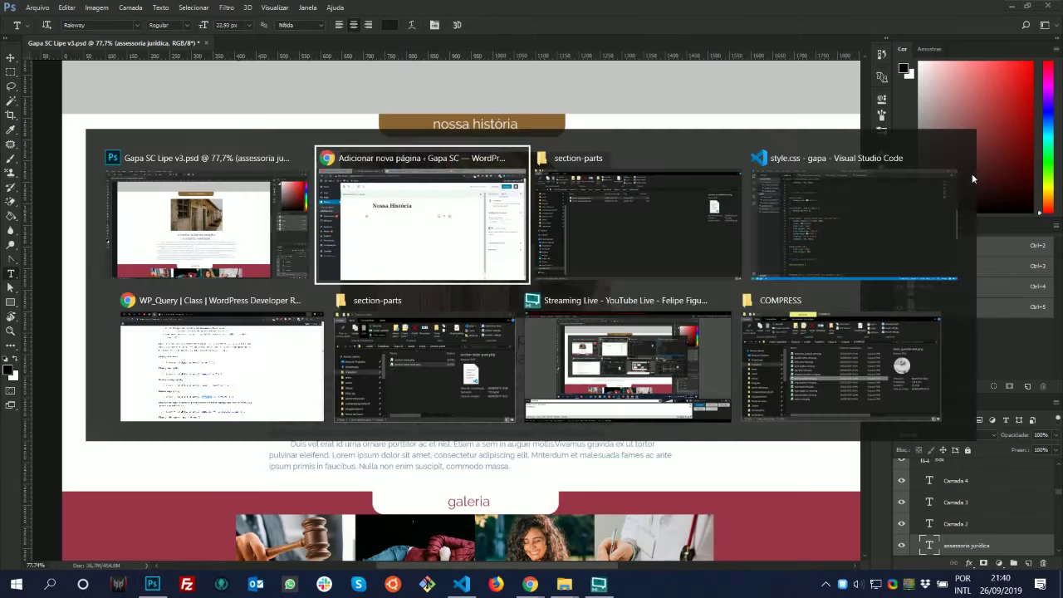
{"action": "left_click", "coordinate": [246, 242]}
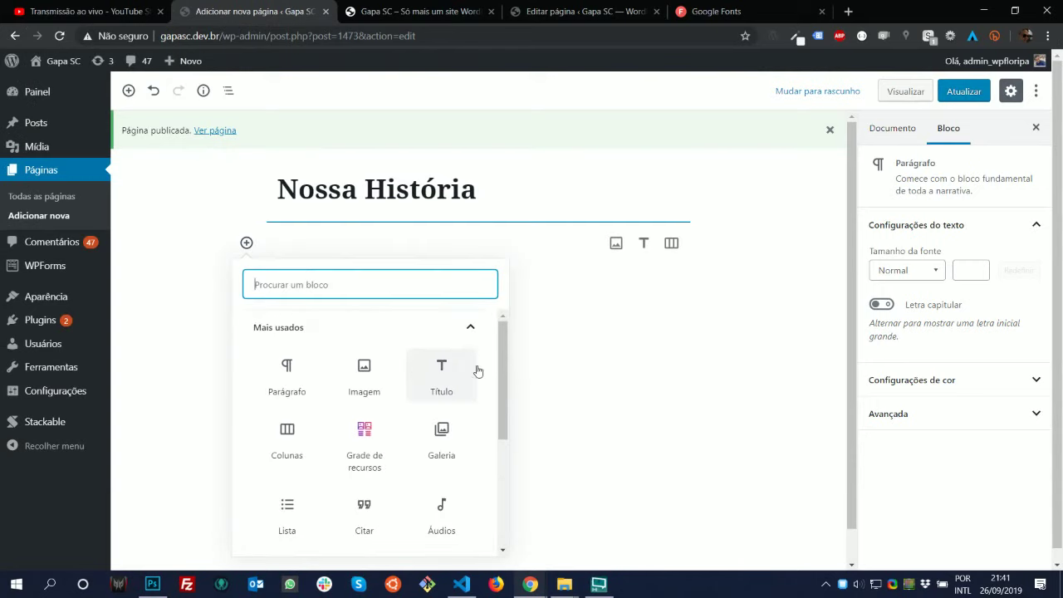
{"action": "left_click", "coordinate": [365, 372]}
{"action": "left_click", "coordinate": [429, 314]}
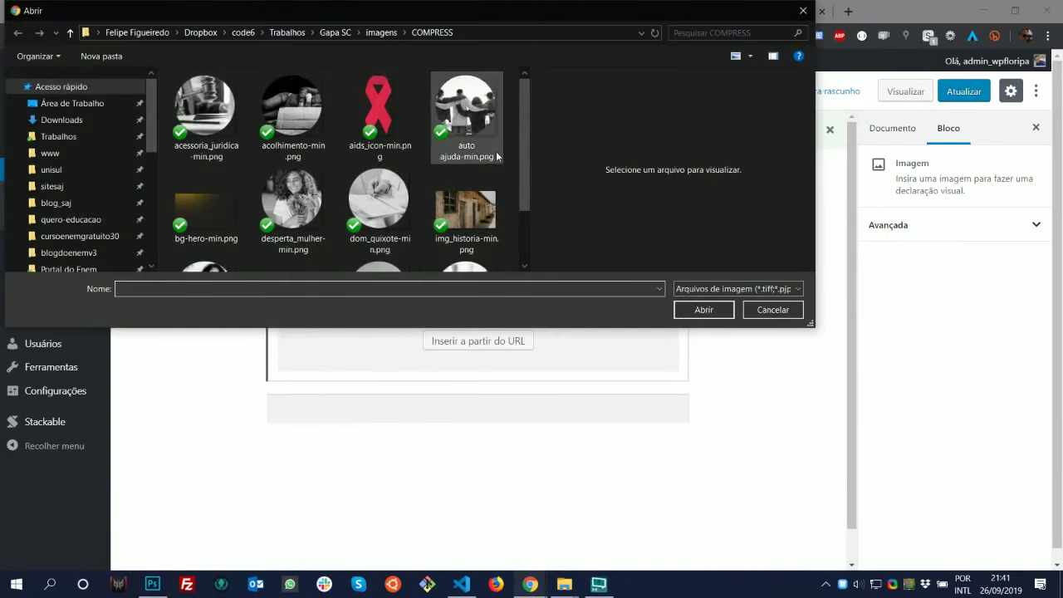
{"action": "left_click", "coordinate": [498, 214]}
{"action": "left_click", "coordinate": [705, 310]}
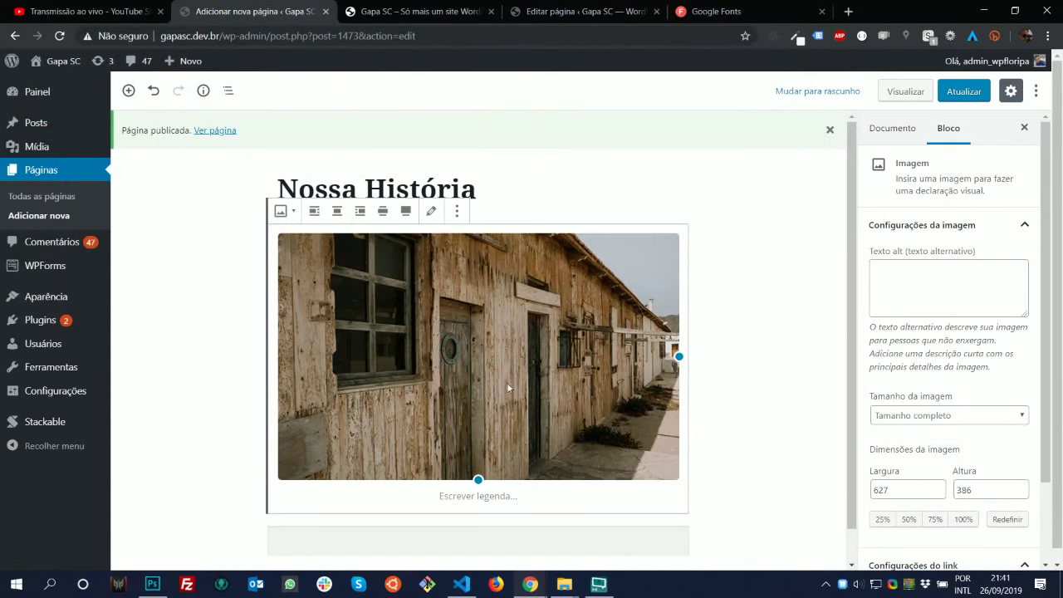
{"action": "left_click", "coordinate": [337, 213]}
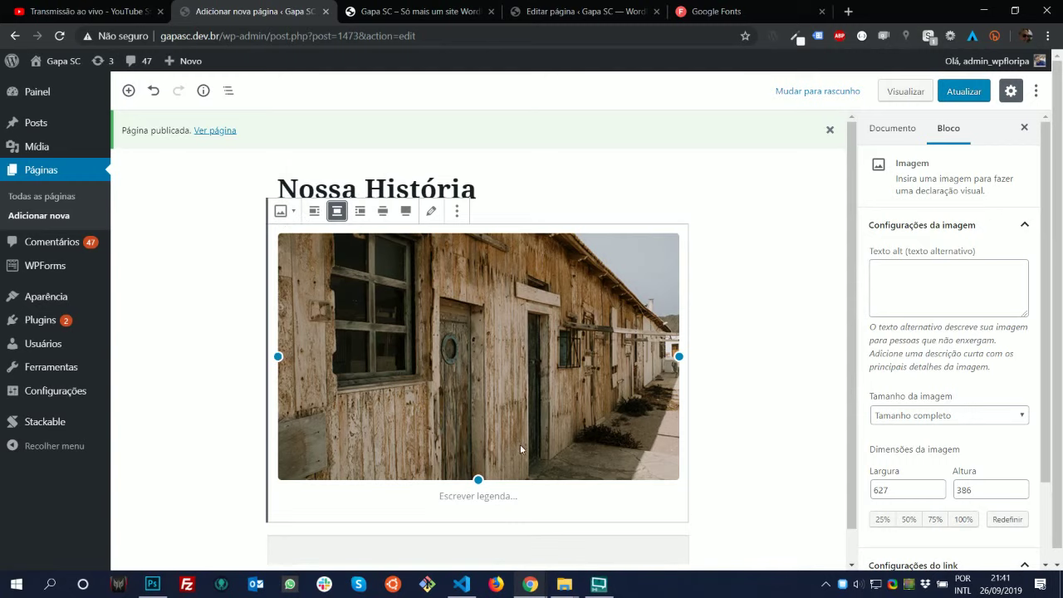
Add an H2 heading block below the wooden building image
{"action": "scroll", "coordinate": [498, 473], "scroll_direction": "down", "scroll_amount": 1}
{"action": "left_click", "coordinate": [246, 509]}
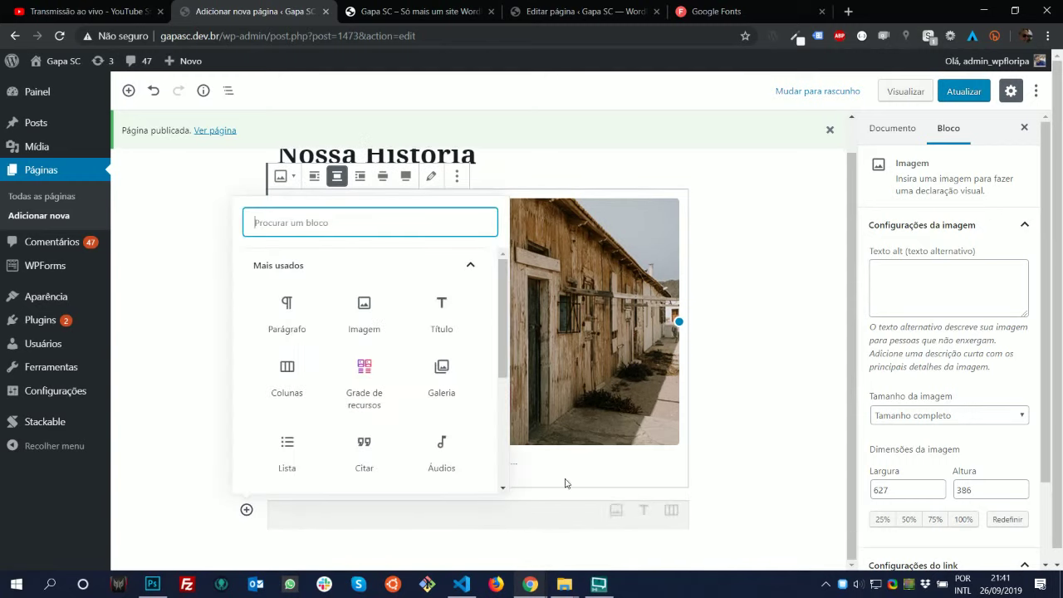
{"action": "left_click", "coordinate": [441, 314]}
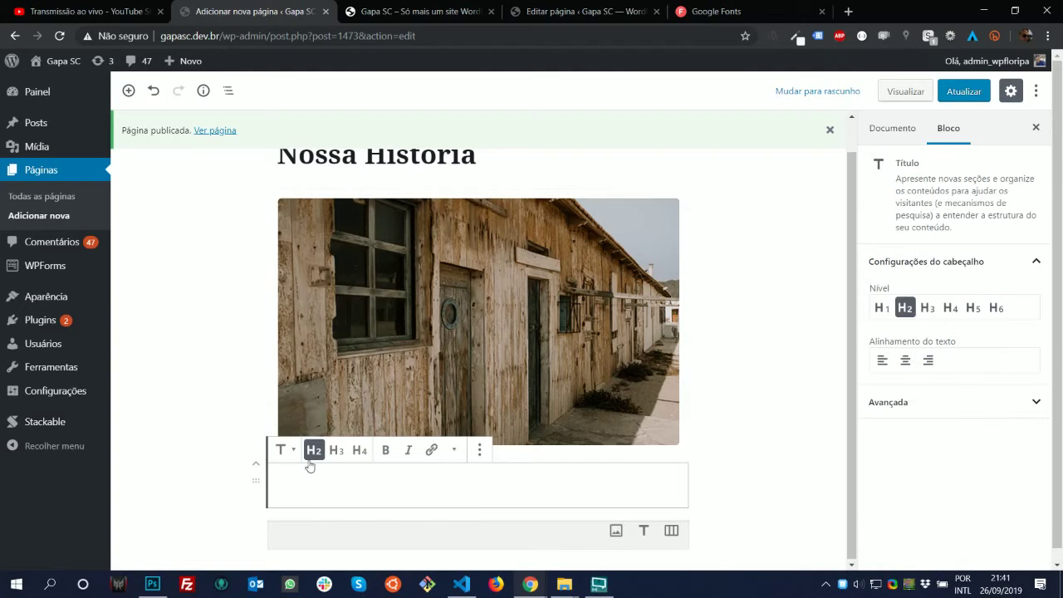
Switch to Photoshop and select the heading text "o sonho se tornou projeto. o projeto, realidade." for copying
{"action": "key", "text": "alt+Tab"}
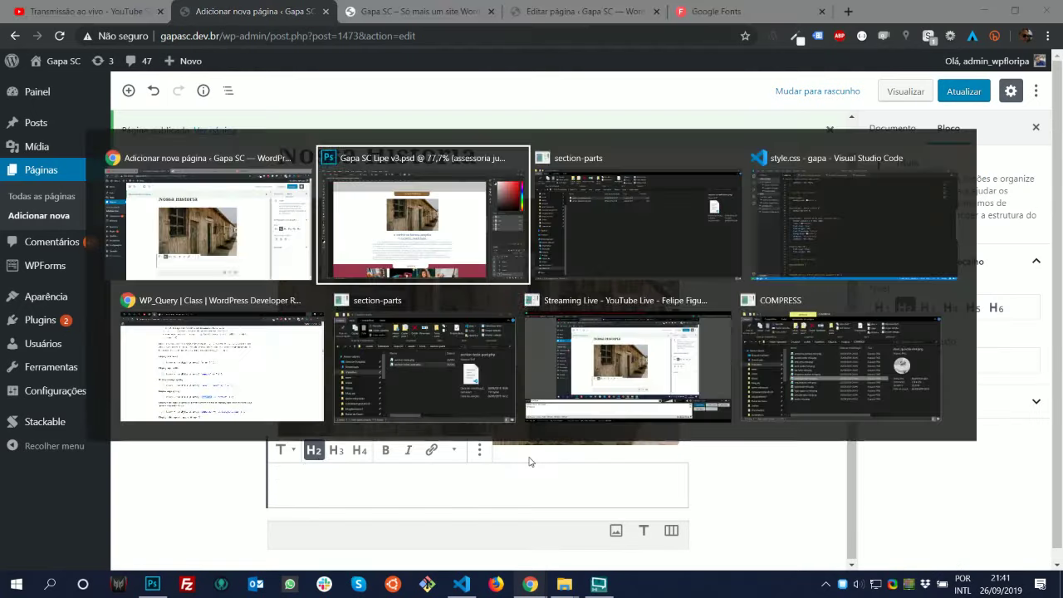
{"action": "left_click", "coordinate": [478, 341]}
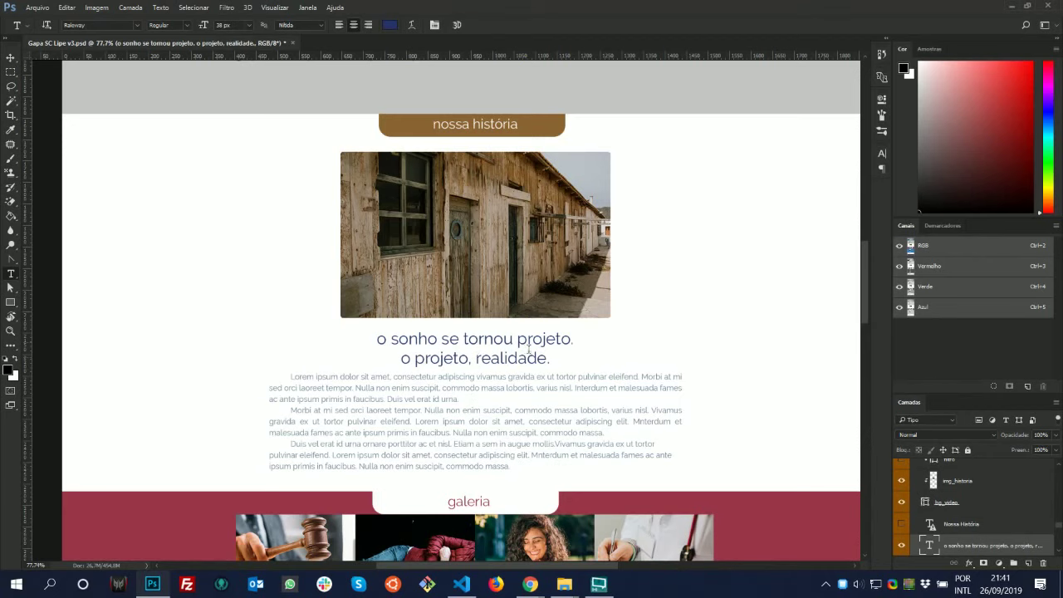
{"action": "left_click_drag", "start_coordinate": [475, 355], "coordinate": [376, 341]}
{"action": "key", "text": "ctrl+c"}
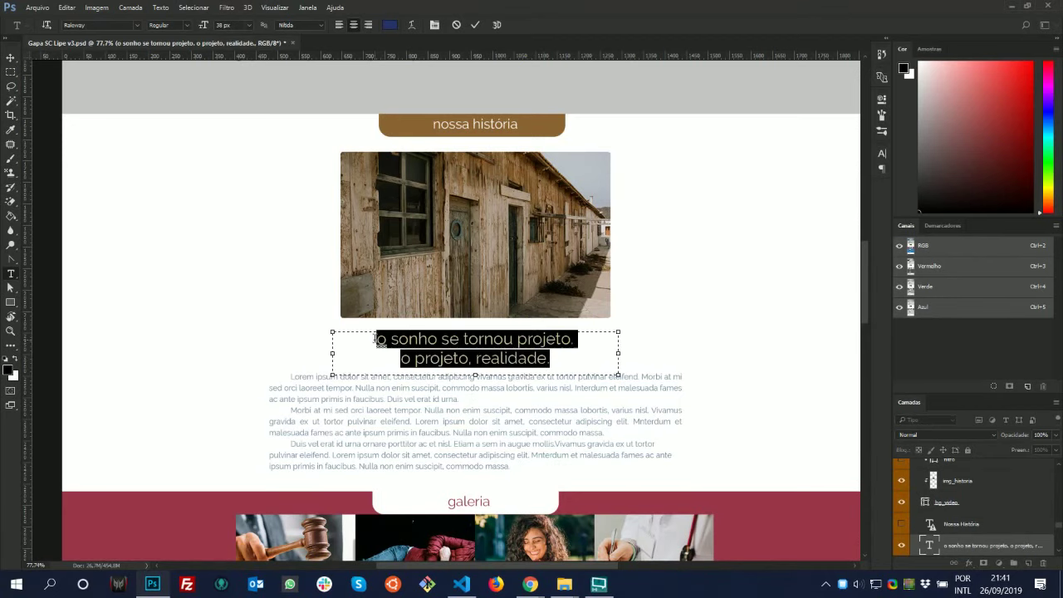
{"action": "key", "text": "alt+Tab"}
{"action": "type", "text": "margin-bottom: 0;"}
{"action": "key", "text": "ctrl+z"}
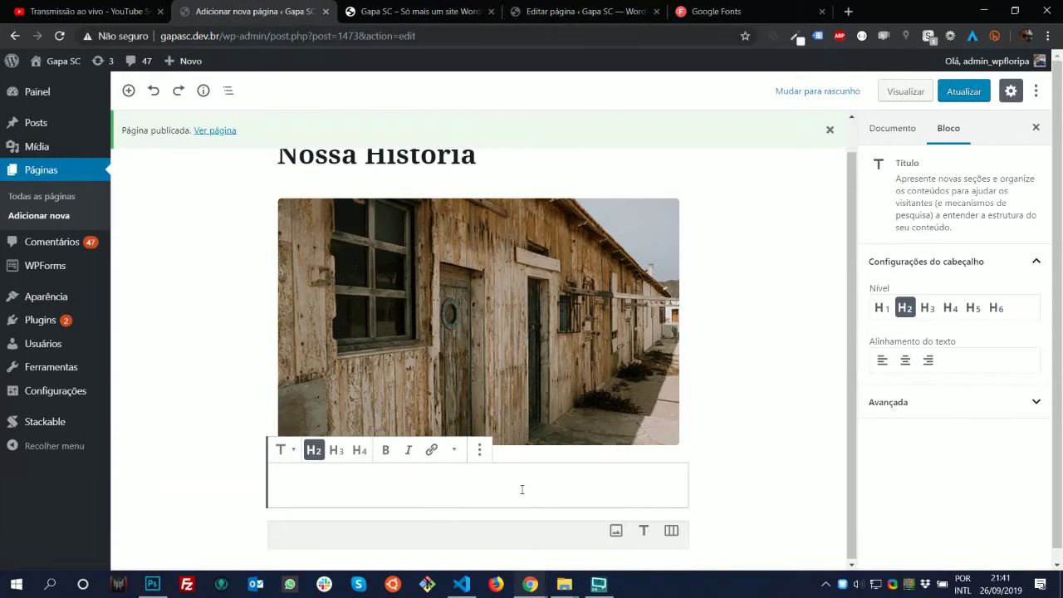
Copy the selected heading text from Photoshop, and in Chrome paste it into the H2 block and center it
{"action": "key", "text": "alt+Tab"}
{"action": "right_click", "coordinate": [449, 340]}
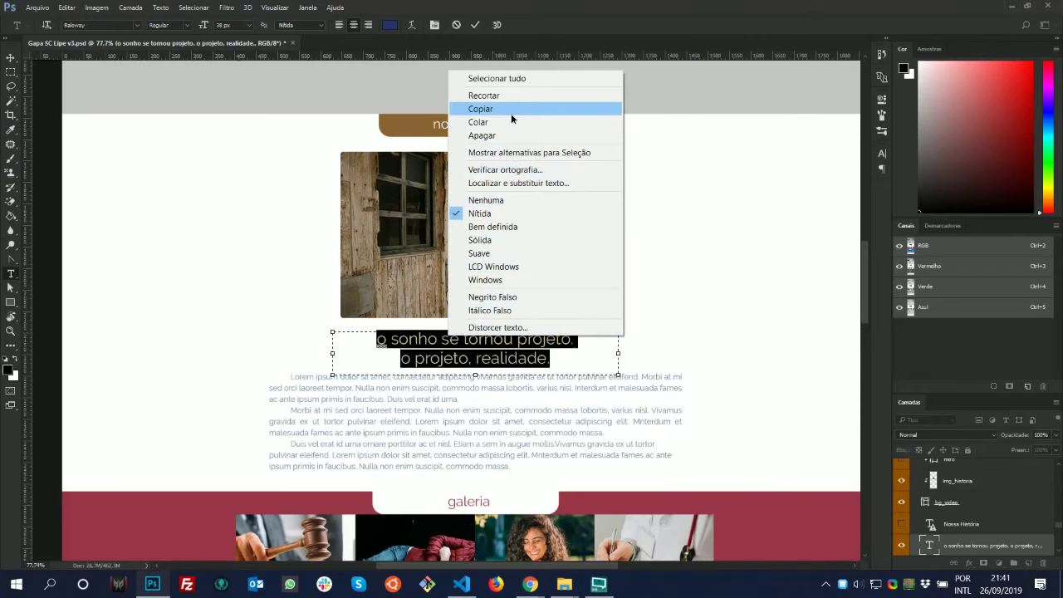
{"action": "left_click", "coordinate": [477, 108]}
{"action": "key", "text": "alt+Tab"}
{"action": "key", "text": "ctrl+v"}
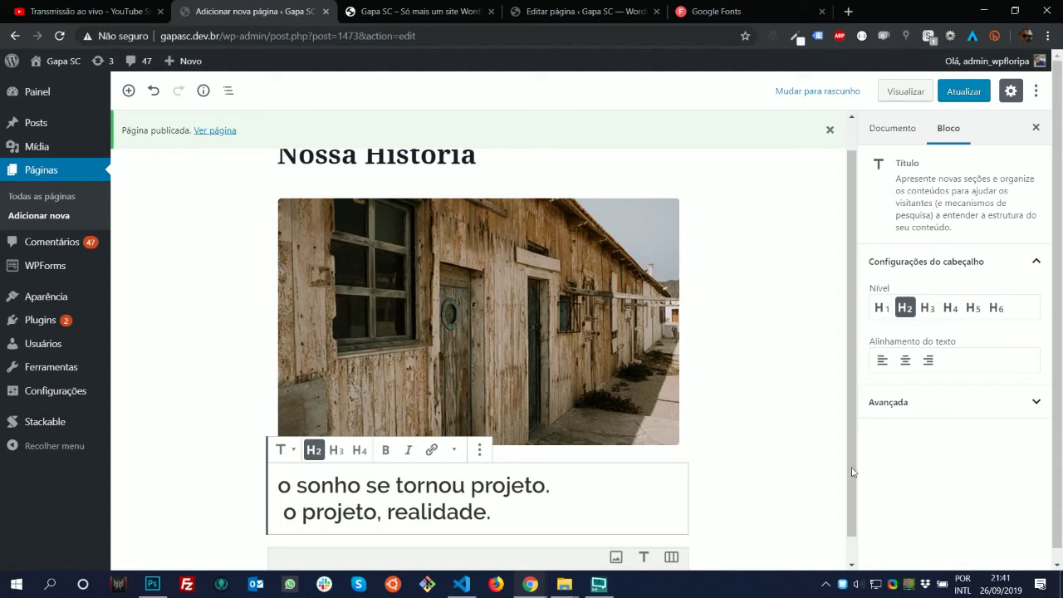
{"action": "left_click", "coordinate": [906, 359]}
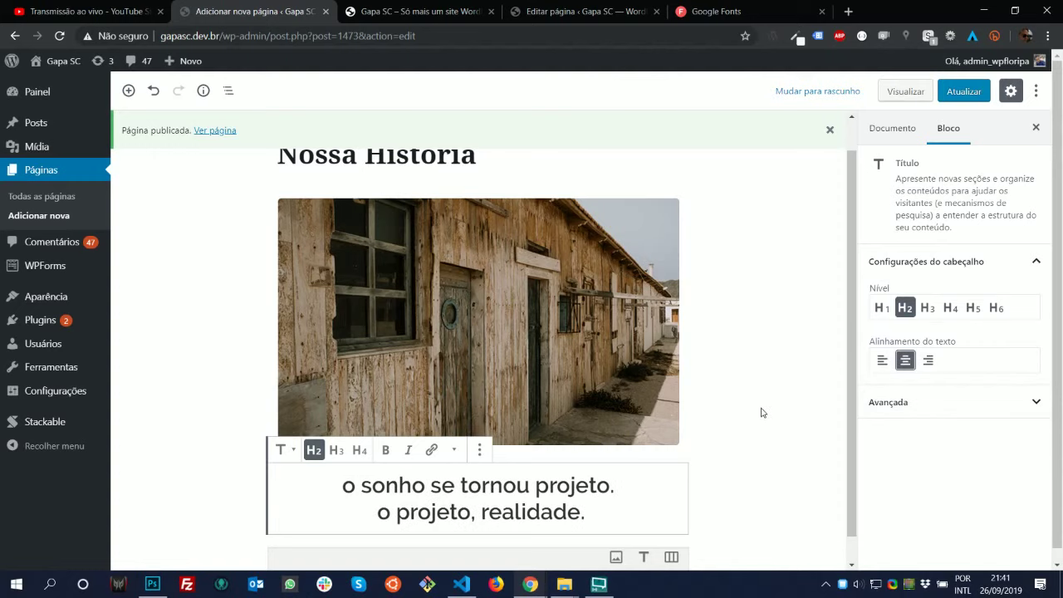
Start an empty paragraph block below the heading, and in Photoshop copy all the lorem ipsum text under the slogan
{"action": "scroll", "coordinate": [764, 408], "scroll_direction": "down", "scroll_amount": 1}
{"action": "left_click", "coordinate": [509, 525]}
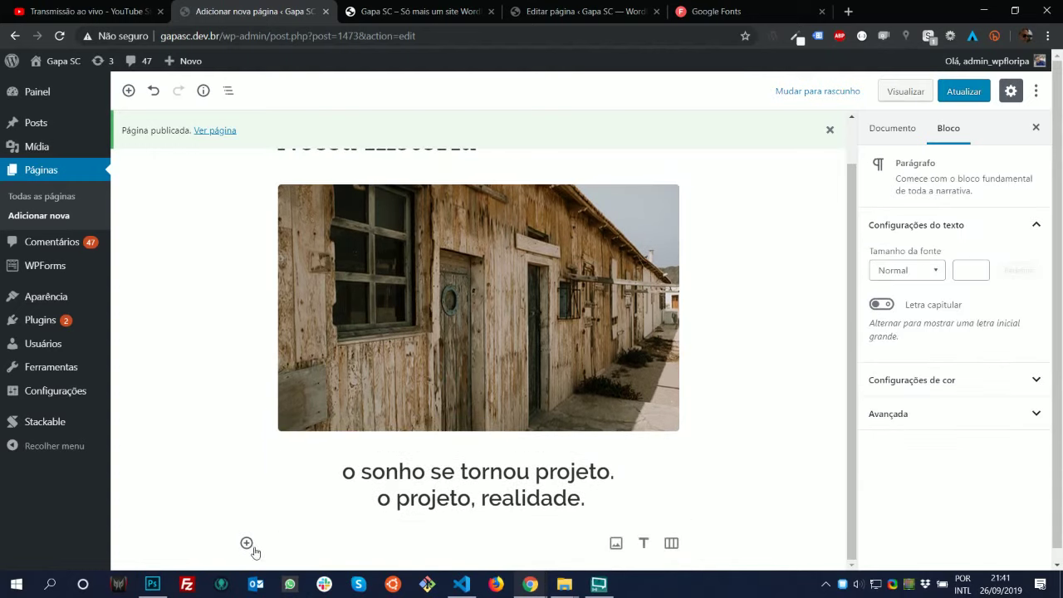
{"action": "left_click", "coordinate": [247, 543]}
{"action": "left_click", "coordinate": [627, 442]}
{"action": "key", "text": "alt+Tab"}
{"action": "left_click", "coordinate": [442, 424]}
{"action": "triple_click", "coordinate": [442, 424]}
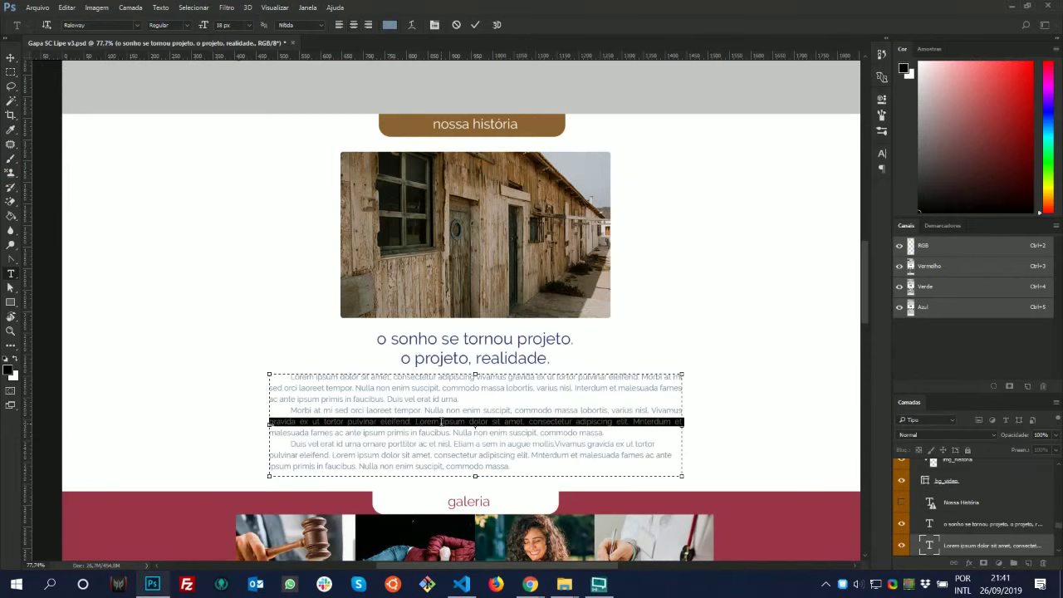
{"action": "left_click", "coordinate": [442, 423]}
{"action": "left_click", "coordinate": [511, 467]}
{"action": "left_click_drag", "start_coordinate": [340, 402], "coordinate": [283, 375]}
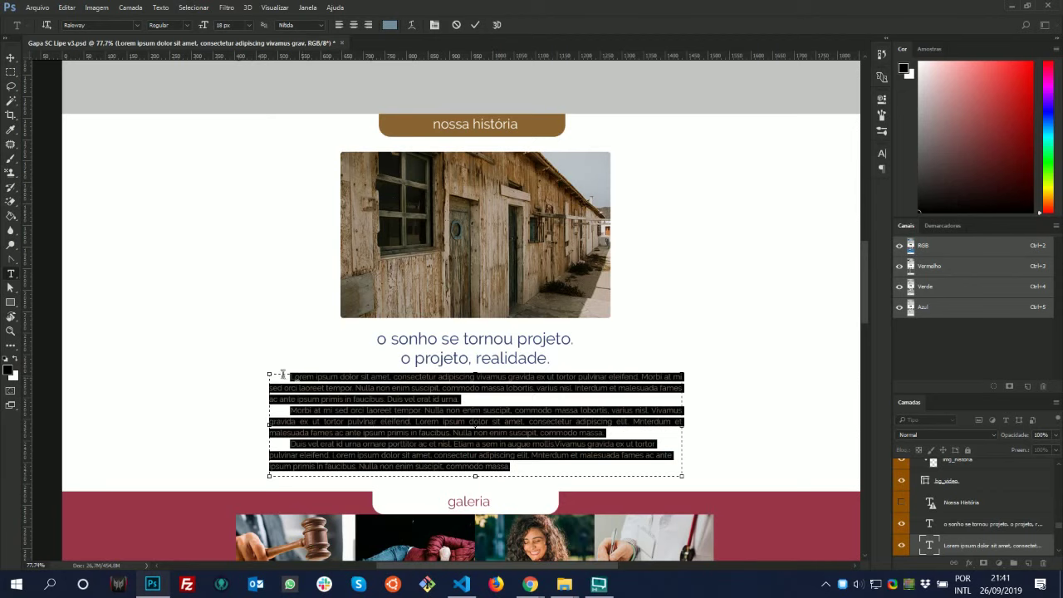
{"action": "key", "text": "ctrl+c"}
Back in Chrome, paste the copied body text into the paragraph block with centered alignment and update the page
{"action": "key", "text": "alt+Tab"}
{"action": "key", "text": "ctrl+v"}
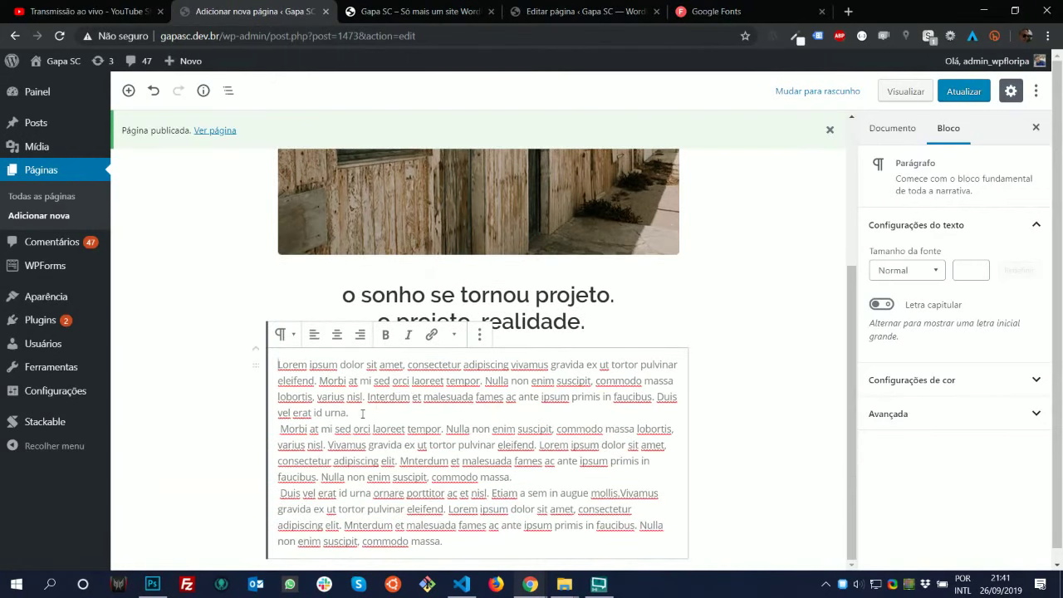
{"action": "left_click", "coordinate": [336, 334]}
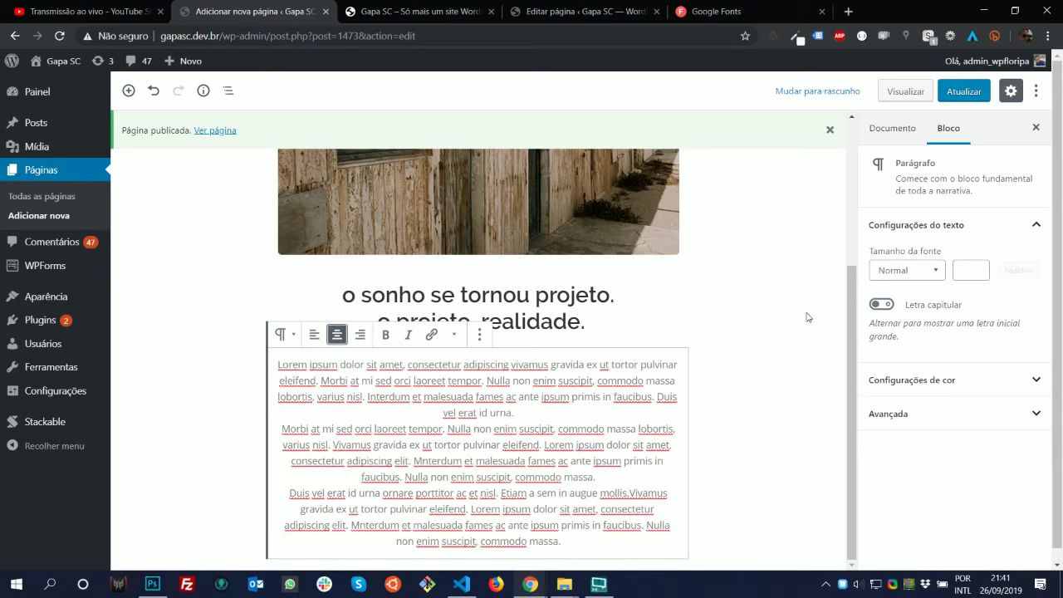
{"action": "left_click", "coordinate": [959, 99]}
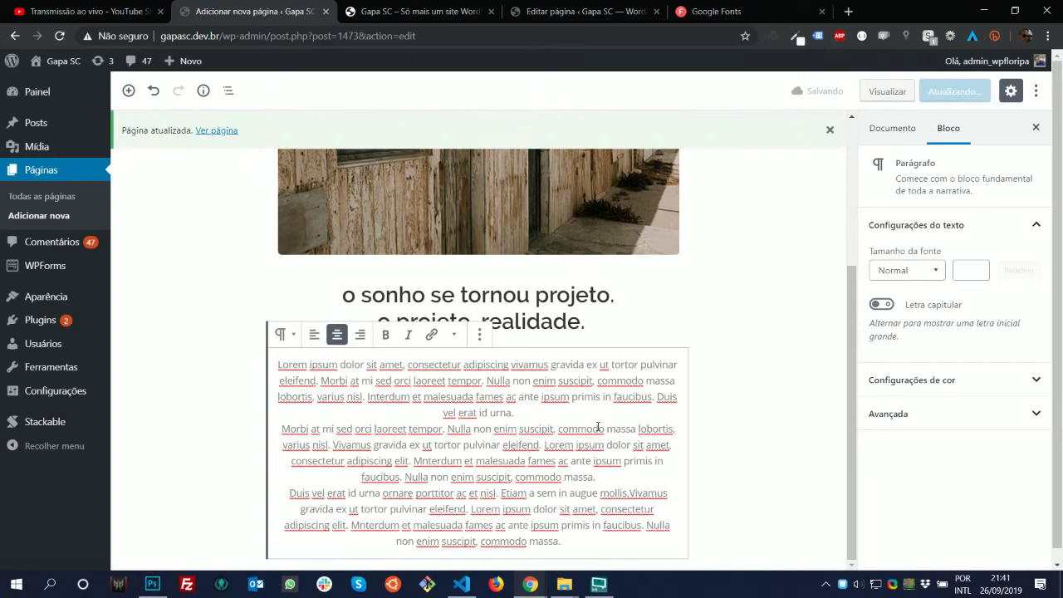
Reload the home page and compare its nossa história content with the WordPress editor blocks and the Photoshop layout
{"action": "left_click", "coordinate": [360, 6]}
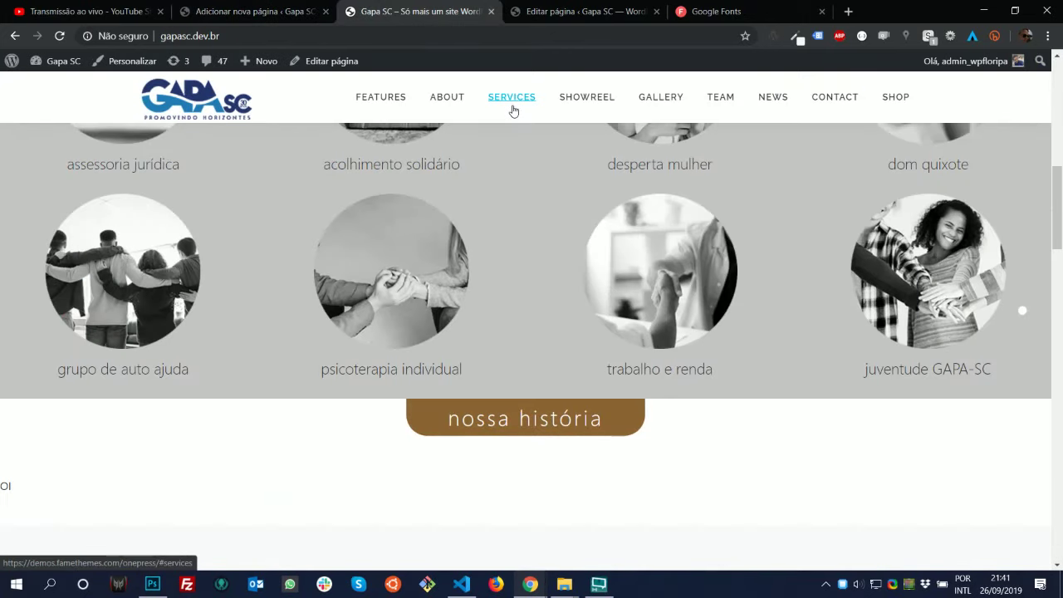
{"action": "key", "text": "F5"}
{"action": "scroll", "coordinate": [754, 263], "scroll_direction": "down", "scroll_amount": 6}
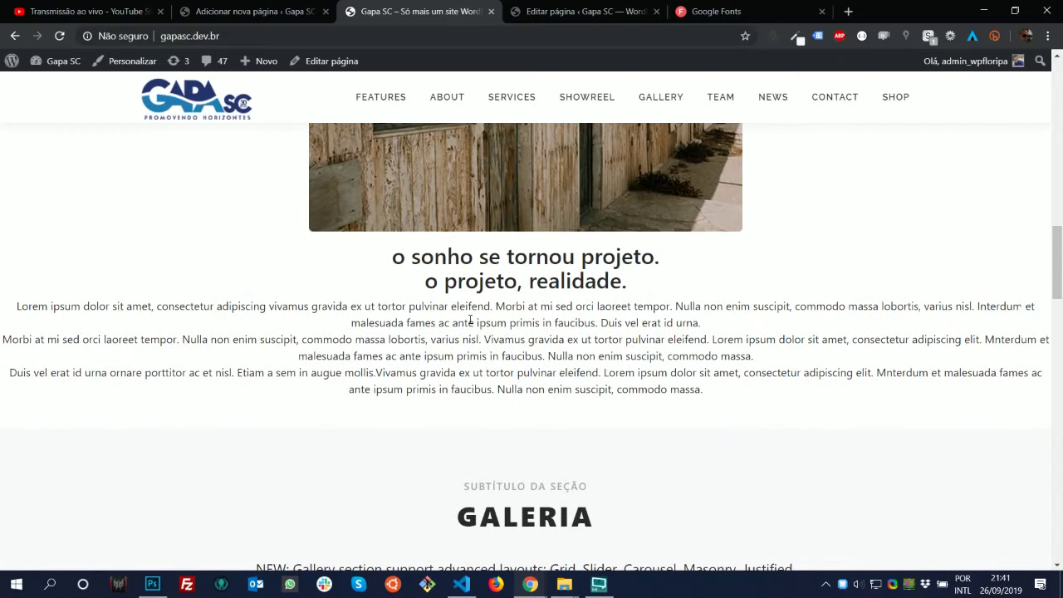
{"action": "left_click", "coordinate": [274, 14]}
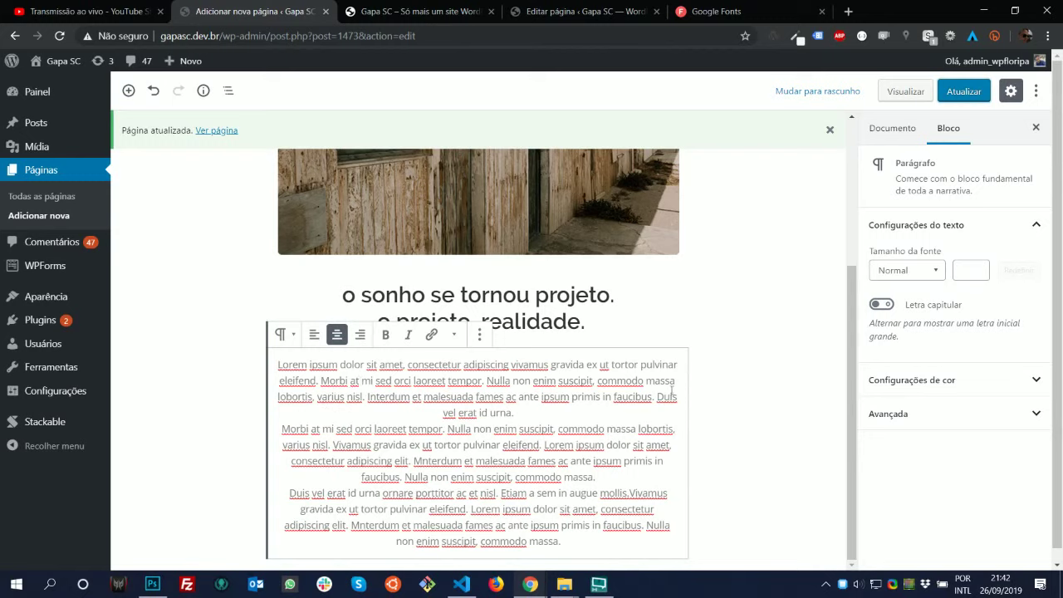
{"action": "left_click", "coordinate": [479, 335]}
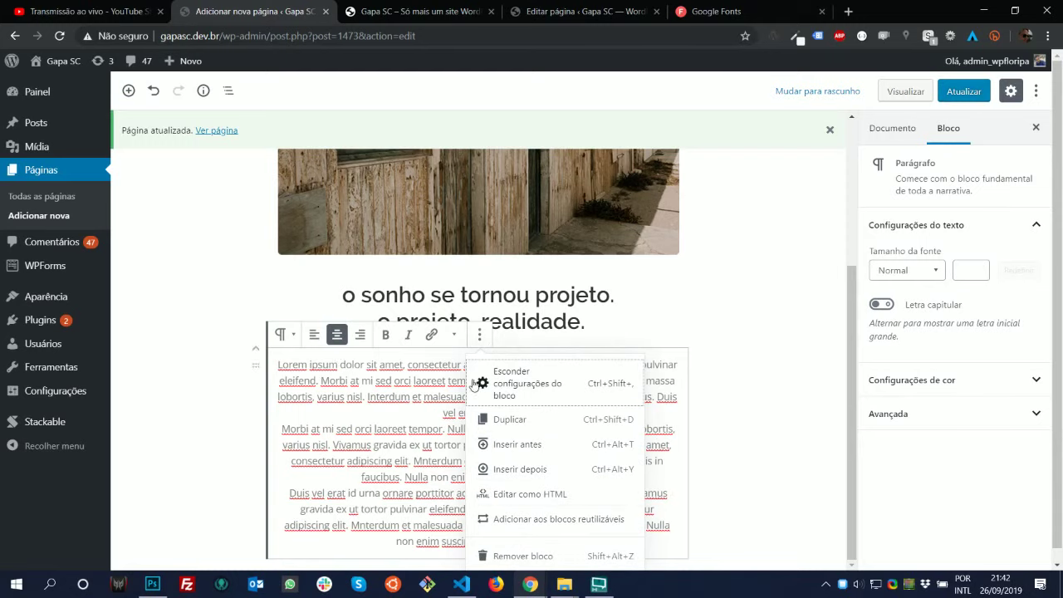
{"action": "key", "text": "alt+Tab"}
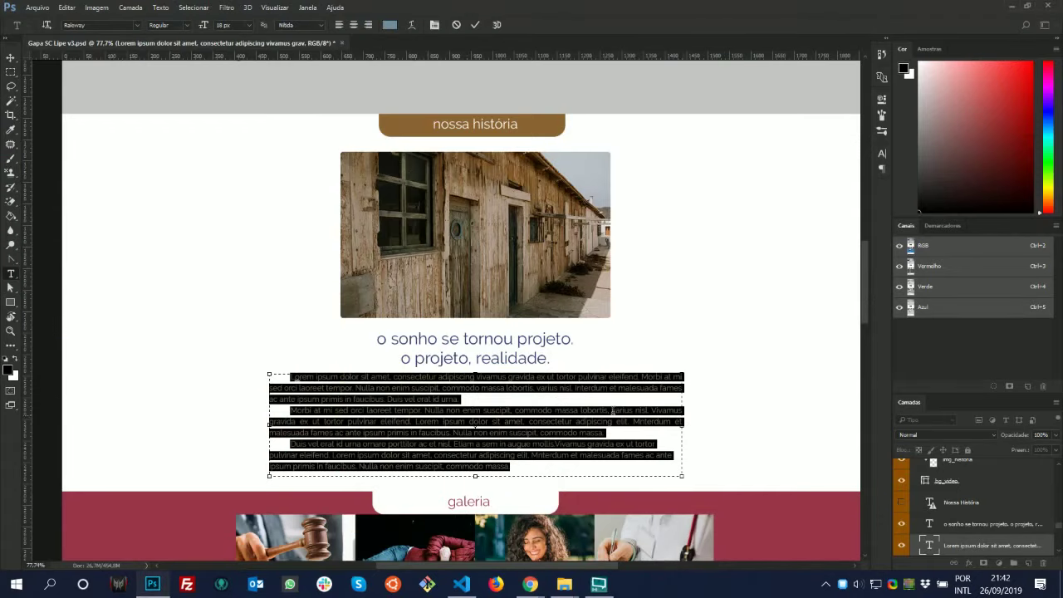
{"action": "key", "text": "alt+Tab"}
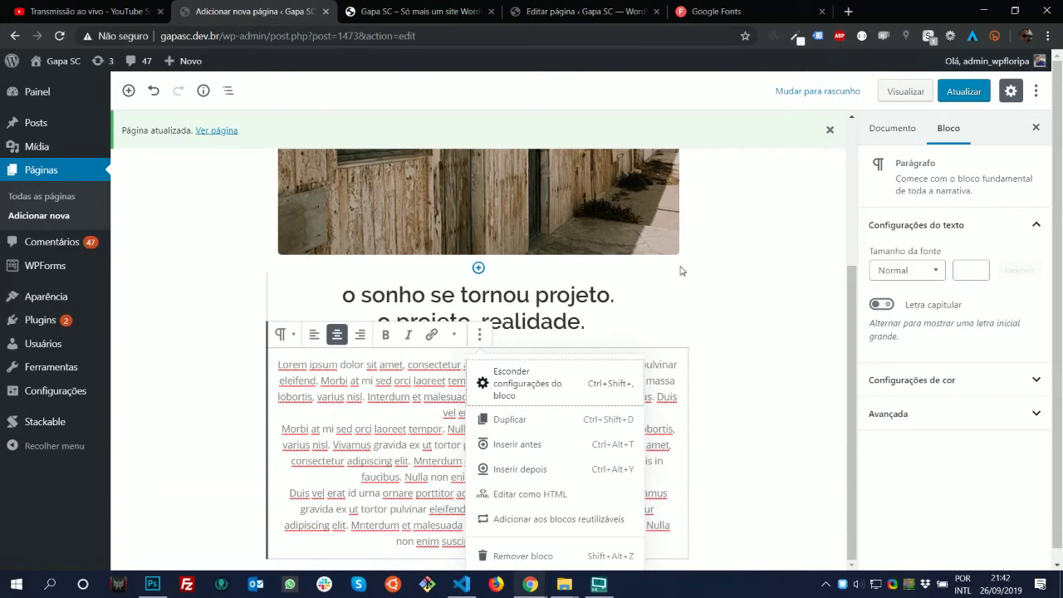
{"action": "left_click", "coordinate": [456, 380]}
{"action": "scroll", "coordinate": [724, 285], "scroll_direction": "up", "scroll_amount": 3}
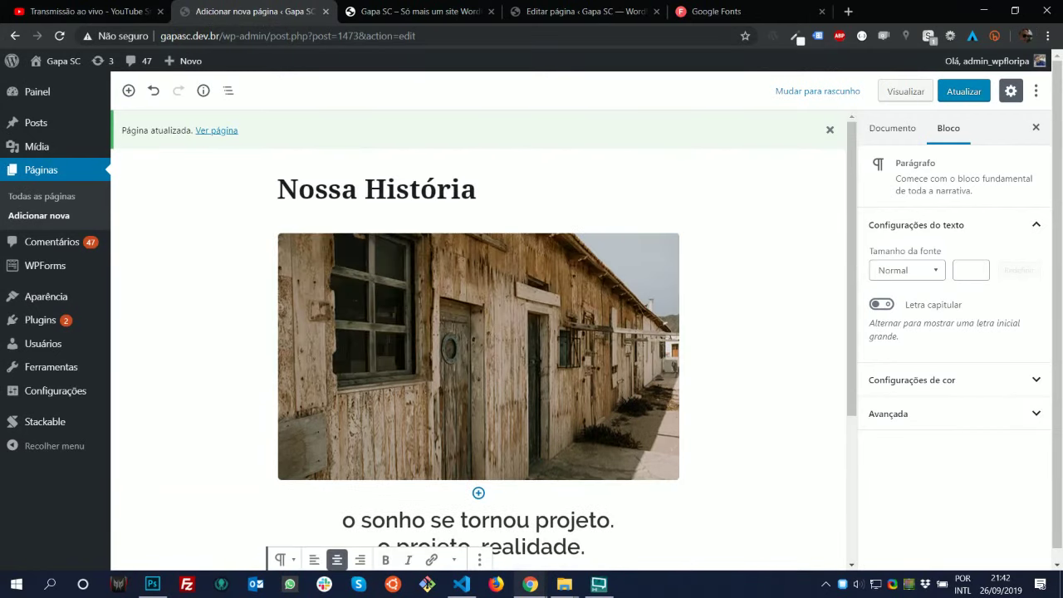
On the home page, inspect the lorem ipsum paragraph's markup and select its enclosing nossahistoria container in the developer tools
{"action": "left_click", "coordinate": [415, 10]}
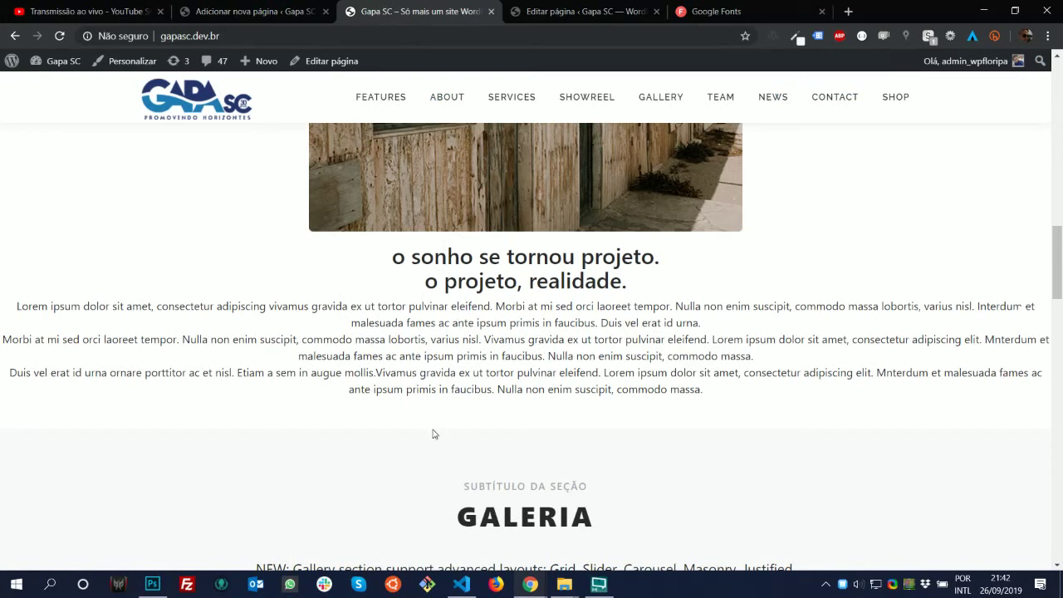
{"action": "right_click", "coordinate": [400, 305]}
{"action": "left_click", "coordinate": [550, 484]}
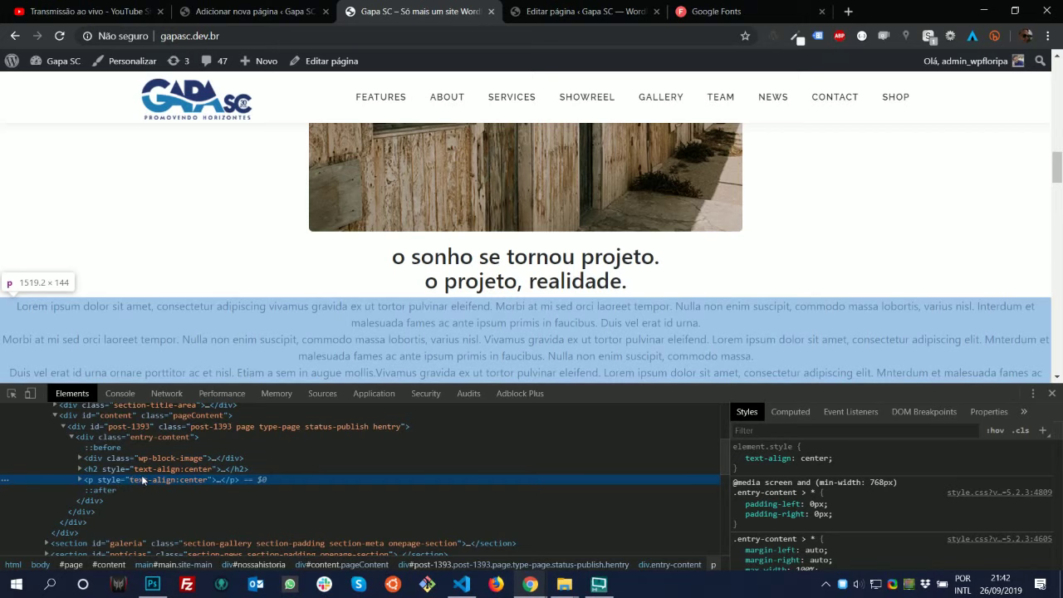
{"action": "scroll", "coordinate": [181, 412], "scroll_direction": "up", "scroll_amount": 1}
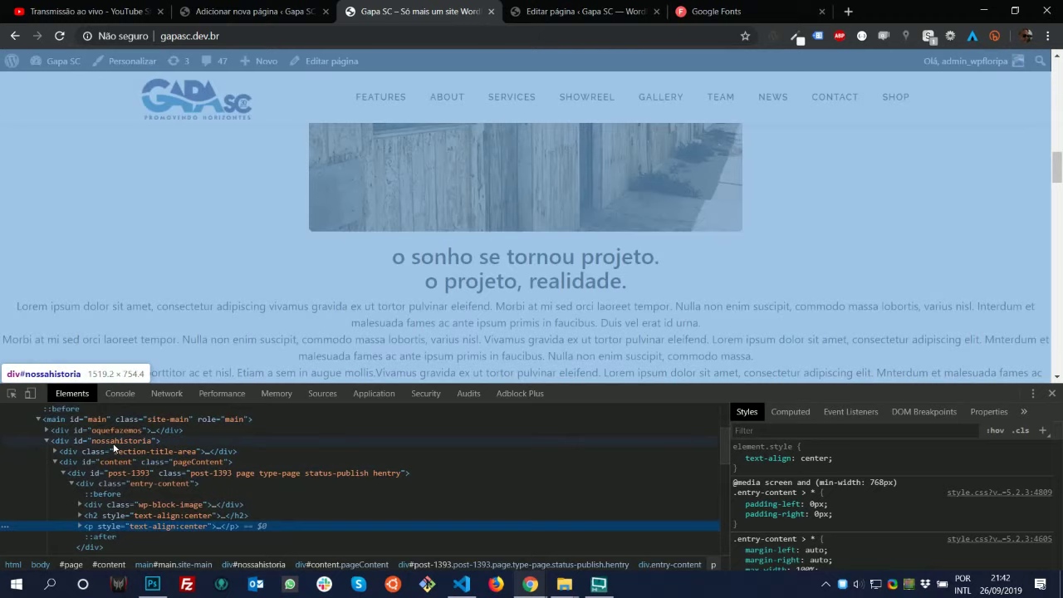
{"action": "left_click", "coordinate": [104, 440]}
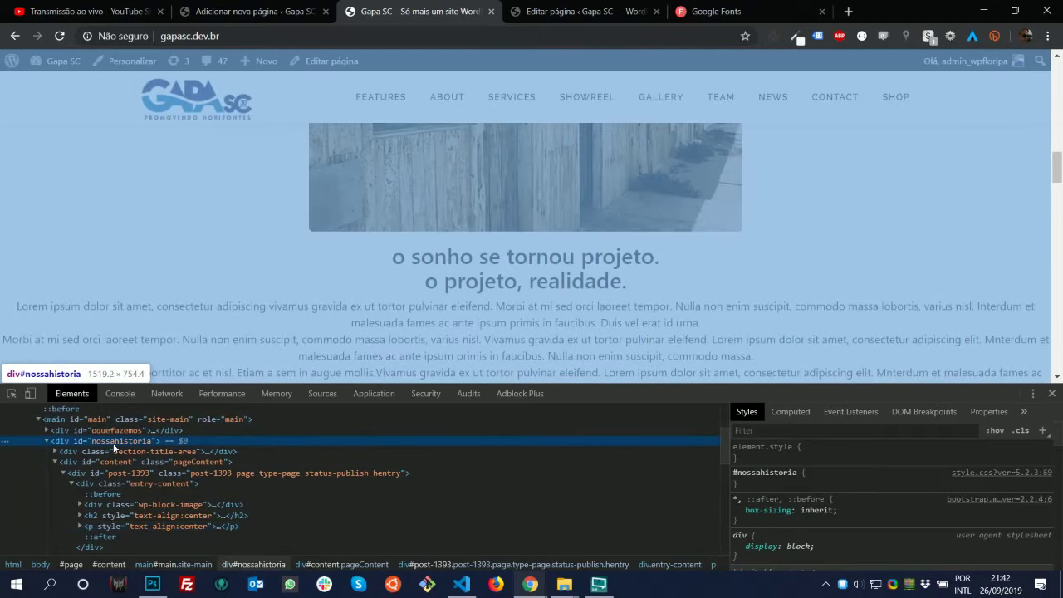
In Photoshop, leave the text editing and measure the width of the lorem ipsum text block with the Ruler tool
{"action": "key", "text": "alt+Tab"}
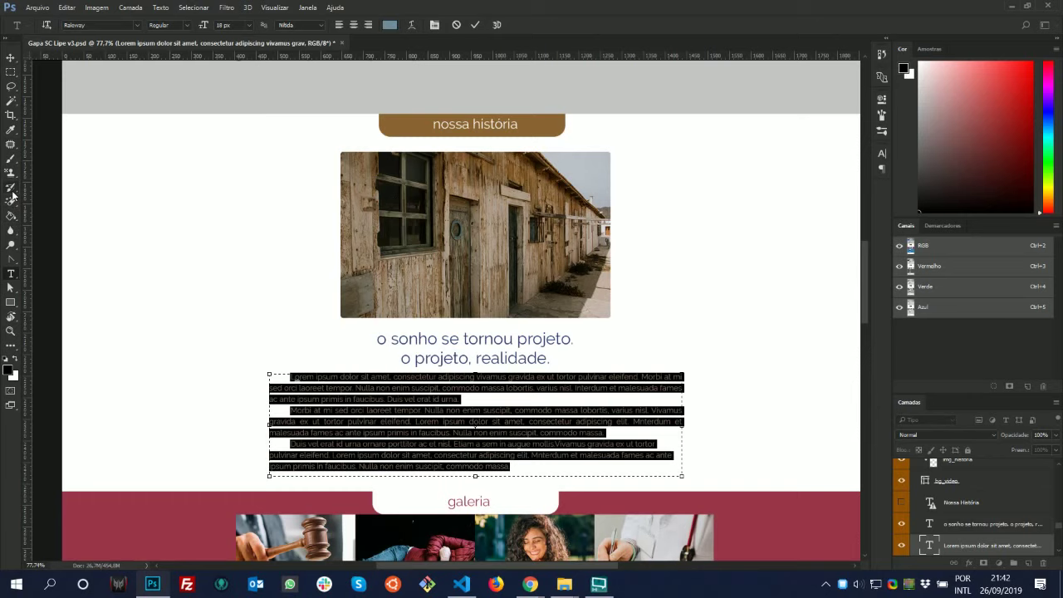
{"action": "key", "text": "Print"}
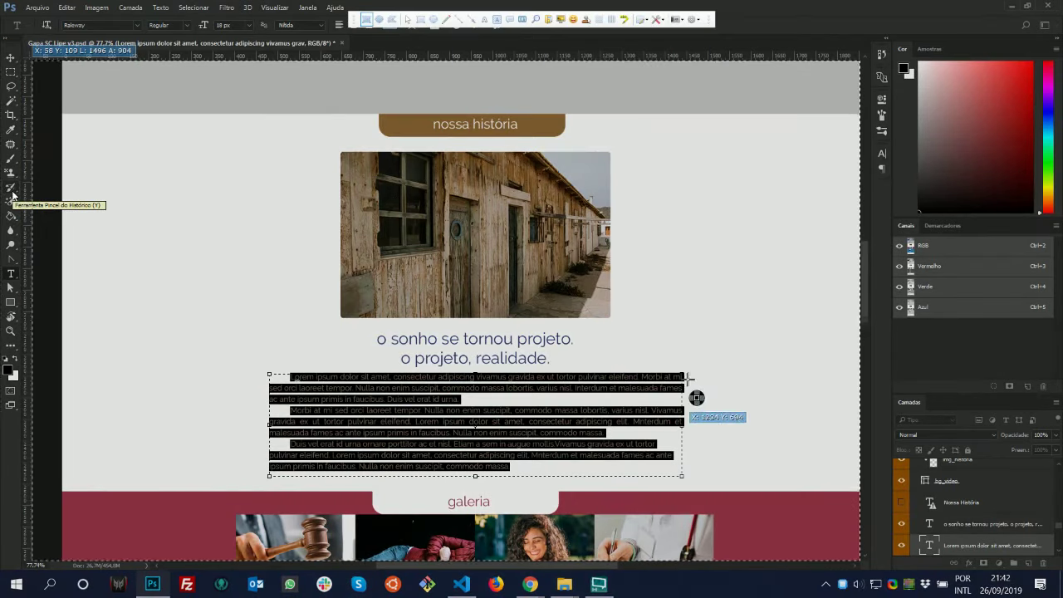
{"action": "key", "text": "Escape"}
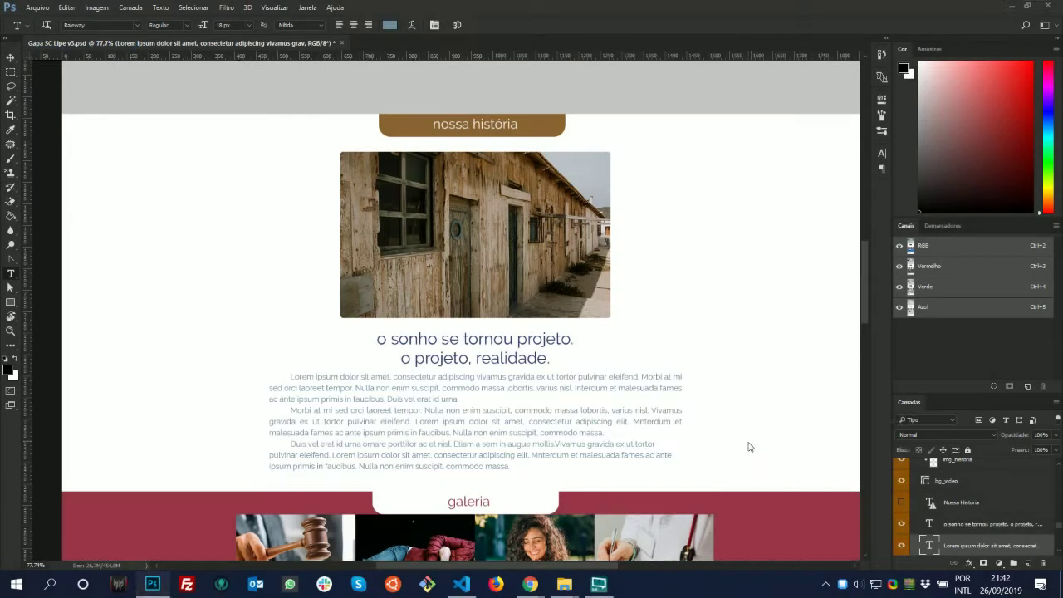
{"action": "left_click", "coordinate": [769, 564]}
{"action": "scroll", "coordinate": [526, 418], "scroll_direction": "up", "scroll_amount": 3}
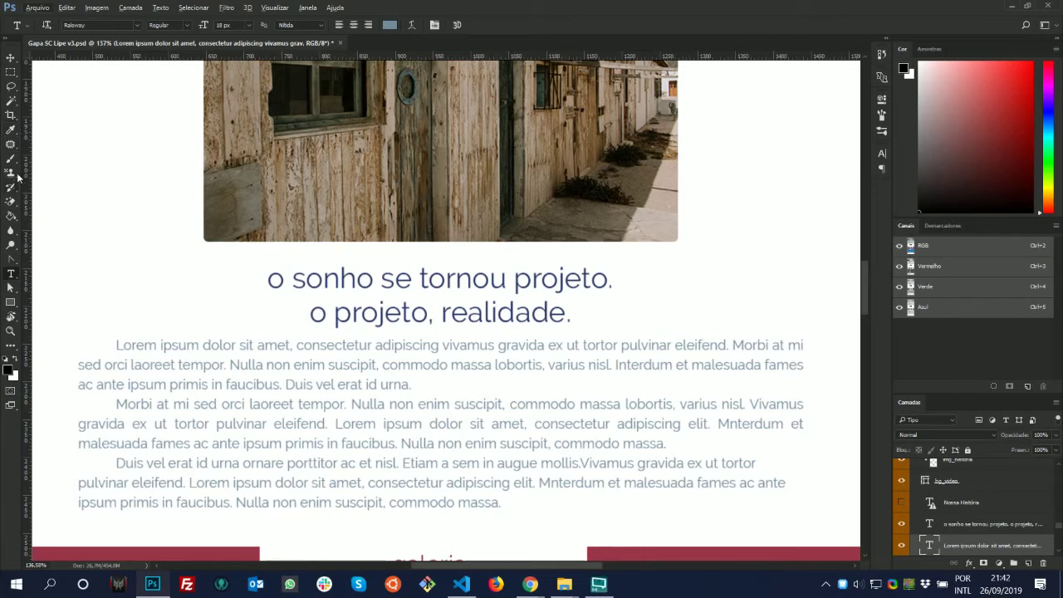
{"action": "left_click", "coordinate": [10, 101]}
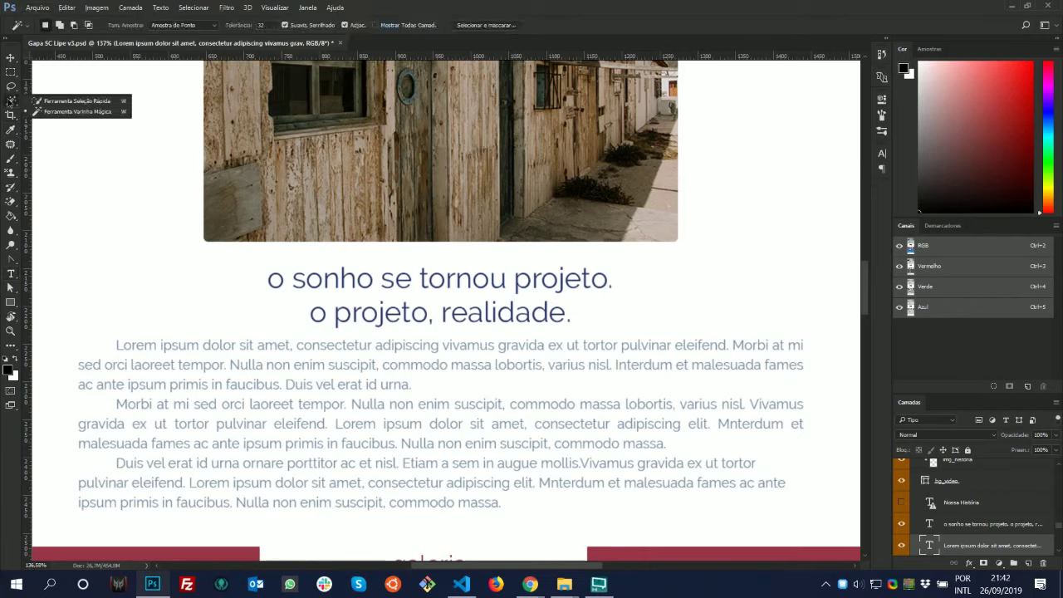
{"action": "left_click", "coordinate": [9, 163]}
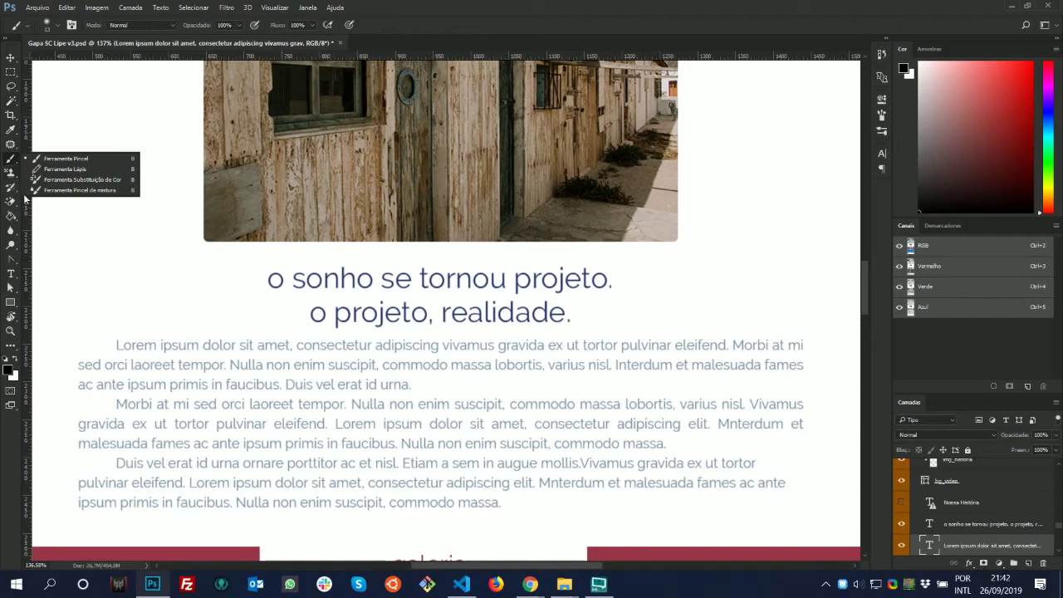
{"action": "left_click", "coordinate": [10, 145]}
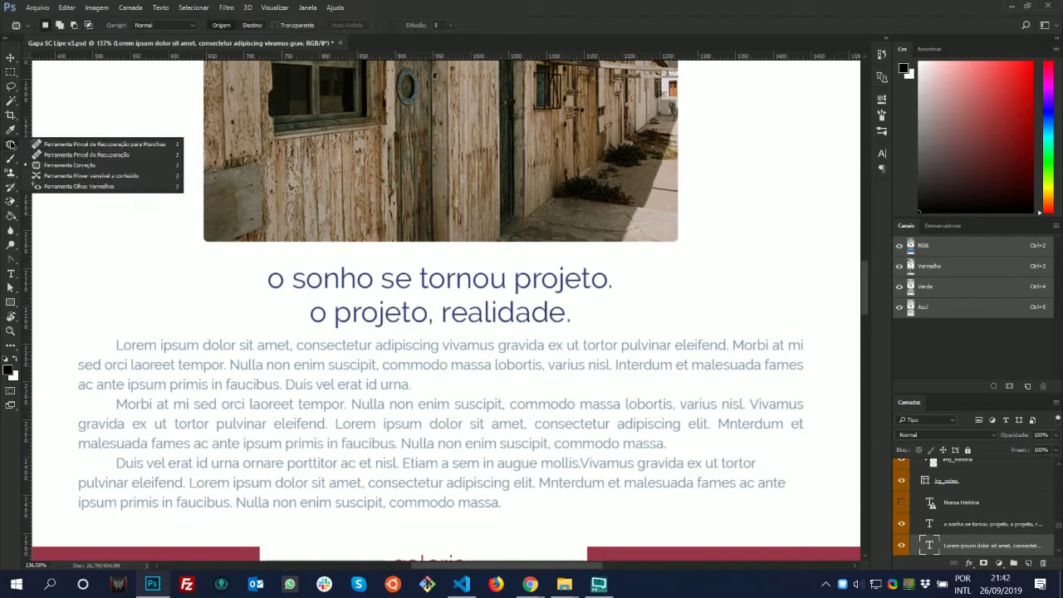
{"action": "left_click", "coordinate": [10, 130]}
{"action": "left_click", "coordinate": [67, 164]}
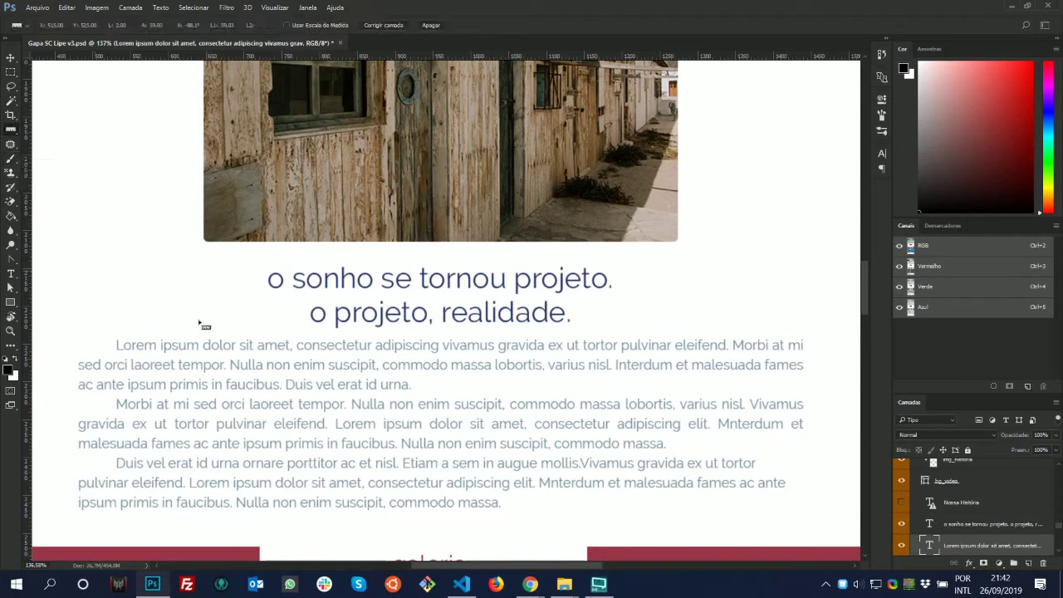
{"action": "left_click_drag", "start_coordinate": [78, 368], "coordinate": [804, 369]}
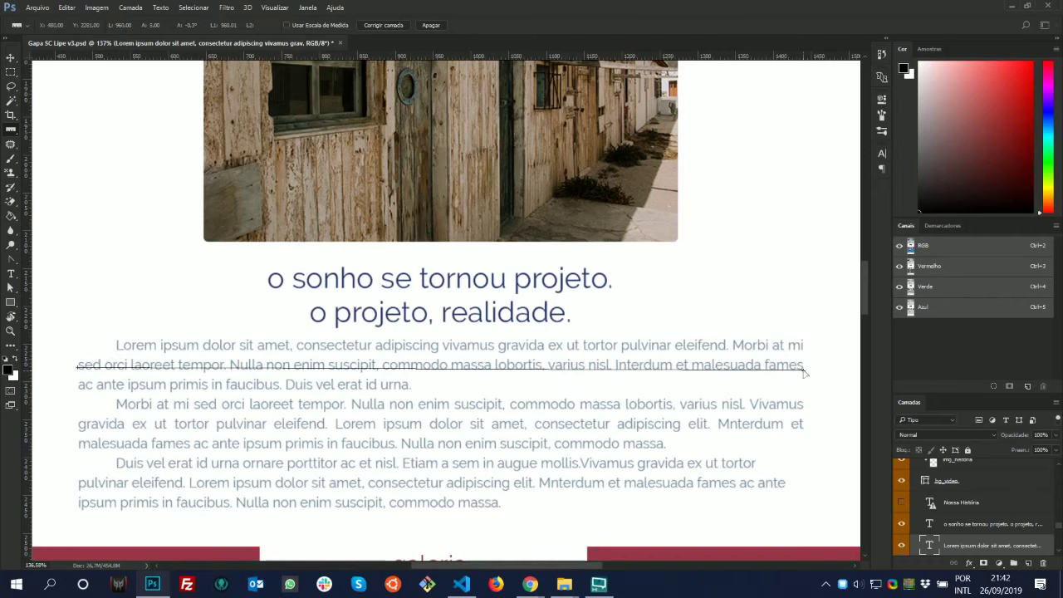
In Visual Studio Code, change the empty #nossahistoria rule in style.css to target p with max-width: 960px, and save the file
{"action": "left_click", "coordinate": [1013, 6]}
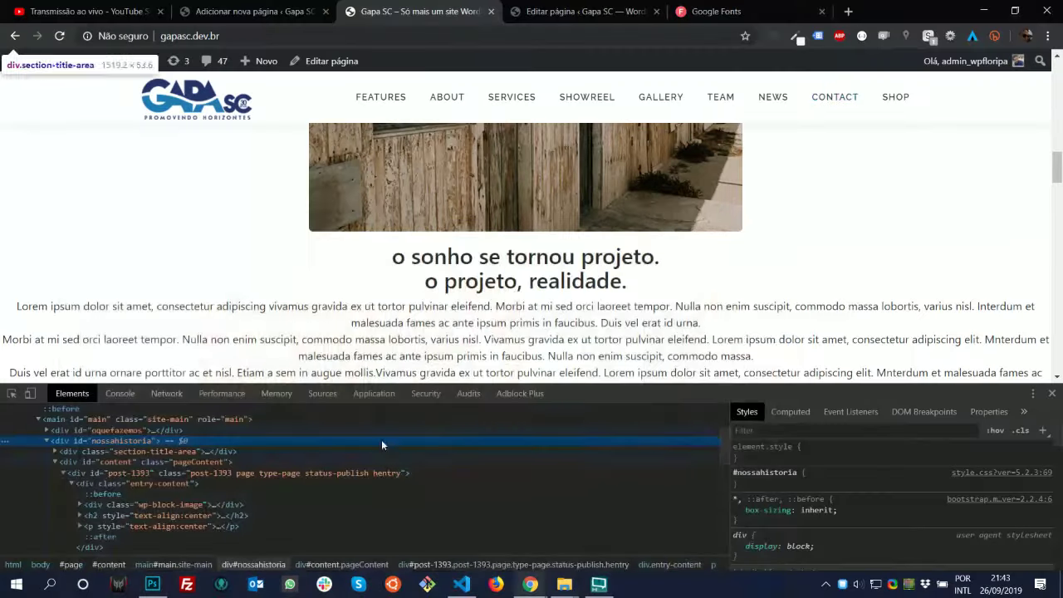
{"action": "left_click", "coordinate": [462, 584]}
{"action": "scroll", "coordinate": [582, 307], "scroll_direction": "down", "scroll_amount": 1}
{"action": "scroll", "coordinate": [582, 307], "scroll_direction": "down", "scroll_amount": 4}
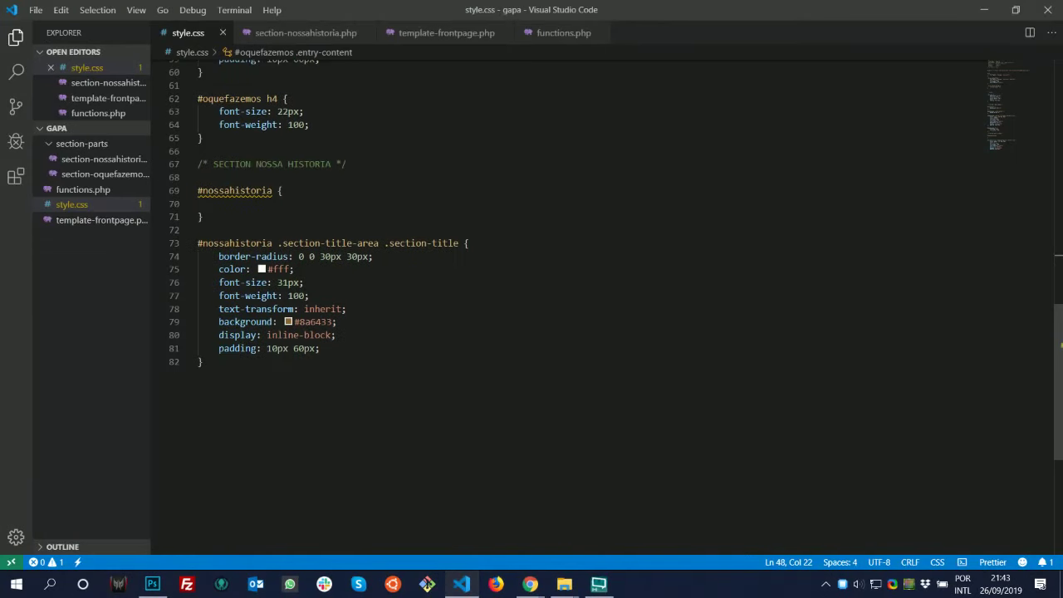
{"action": "left_click", "coordinate": [277, 191]}
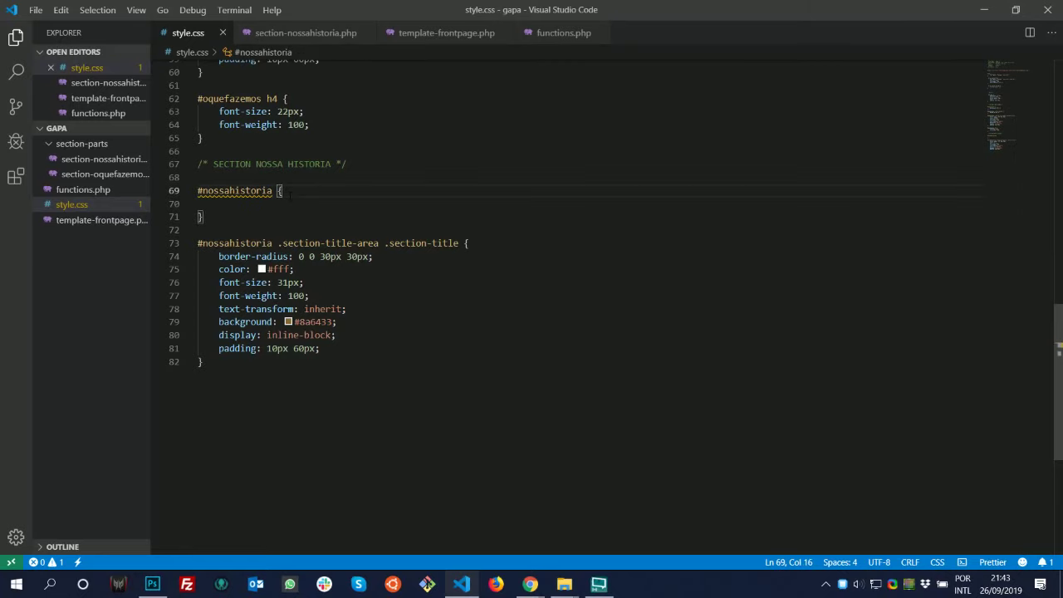
{"action": "type", "text": "p"}
{"action": "left_click", "coordinate": [253, 203]}
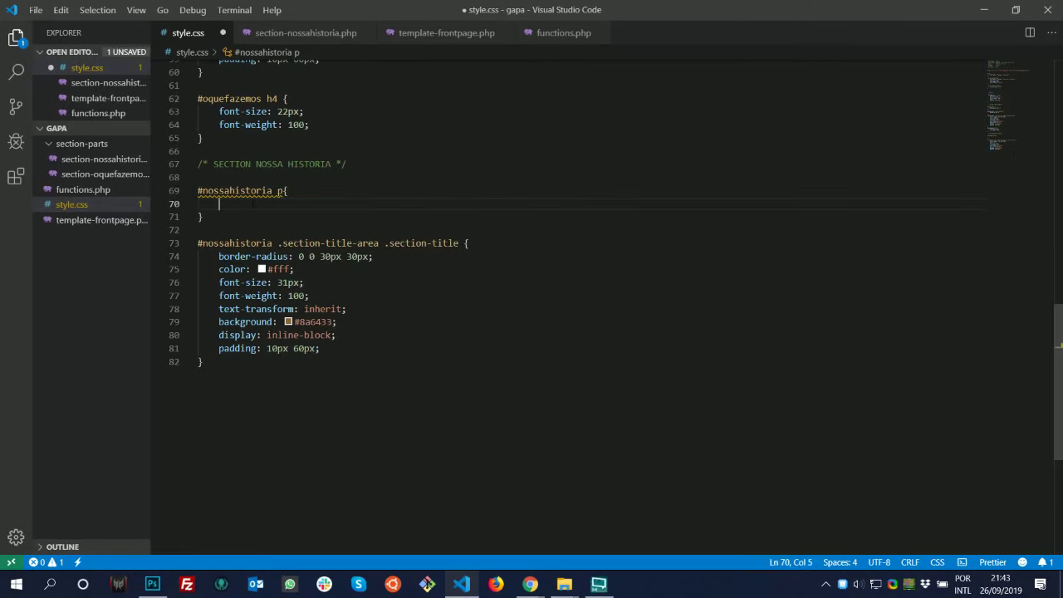
{"action": "type", "text": "ma"}
{"action": "key", "text": "Return"}
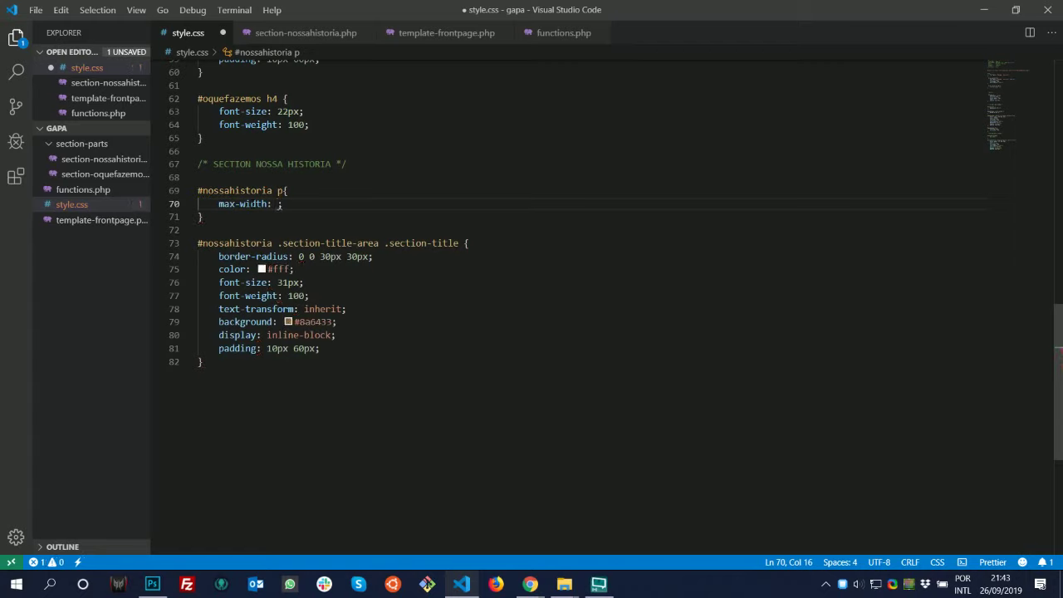
{"action": "type", "text": "960px"}
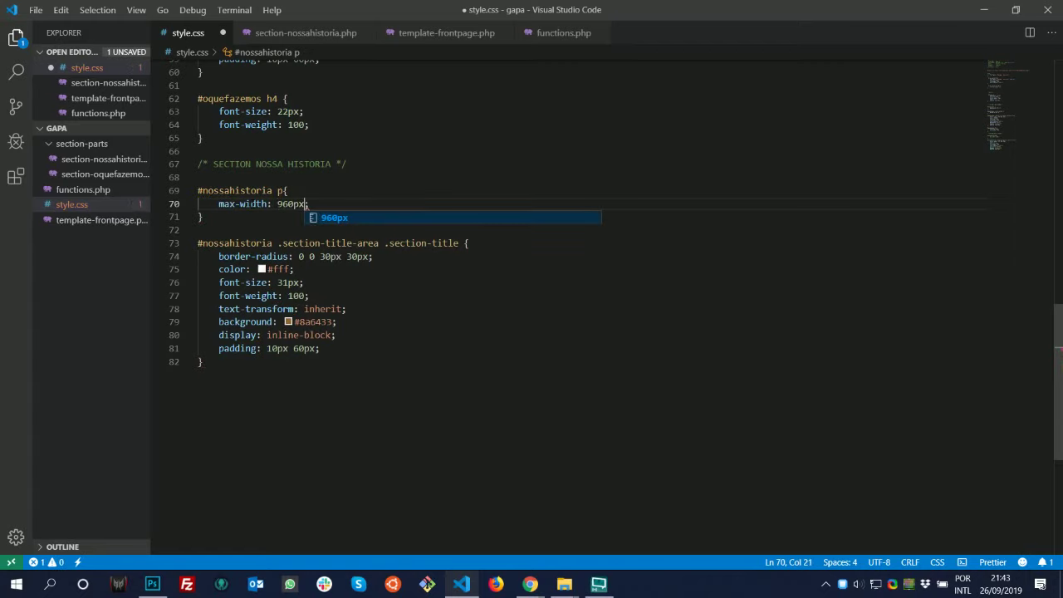
{"action": "key", "text": "ctrl+s"}
Reload the home page in Chrome and check the width of the nossa história paragraph text
{"action": "key", "text": "alt+Tab"}
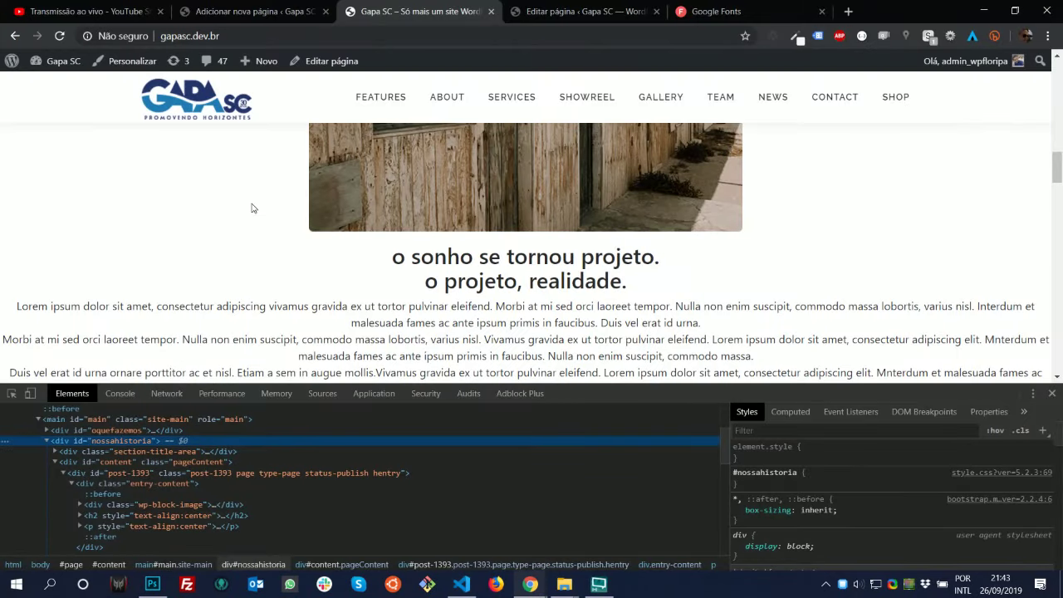
{"action": "key", "text": "F5"}
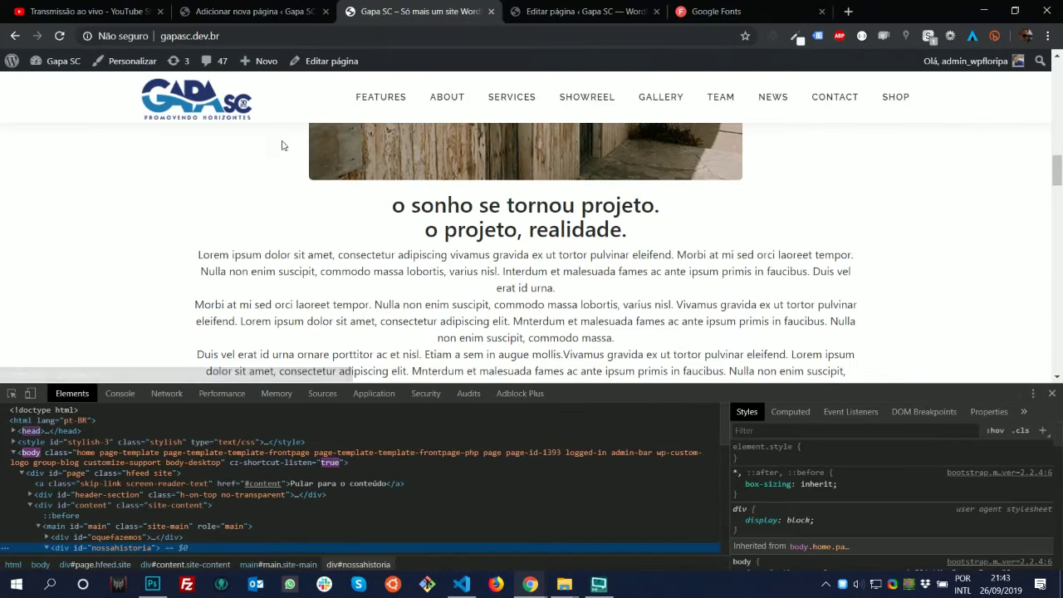
{"action": "scroll", "coordinate": [438, 209], "scroll_direction": "up", "scroll_amount": 1}
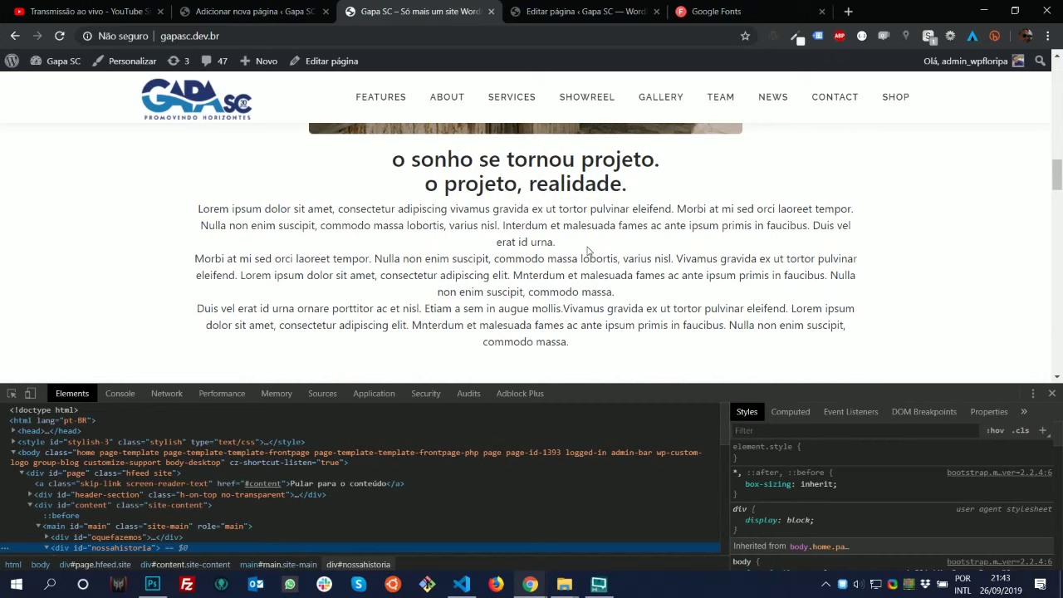
{"action": "scroll", "coordinate": [587, 251], "scroll_direction": "up", "scroll_amount": 1}
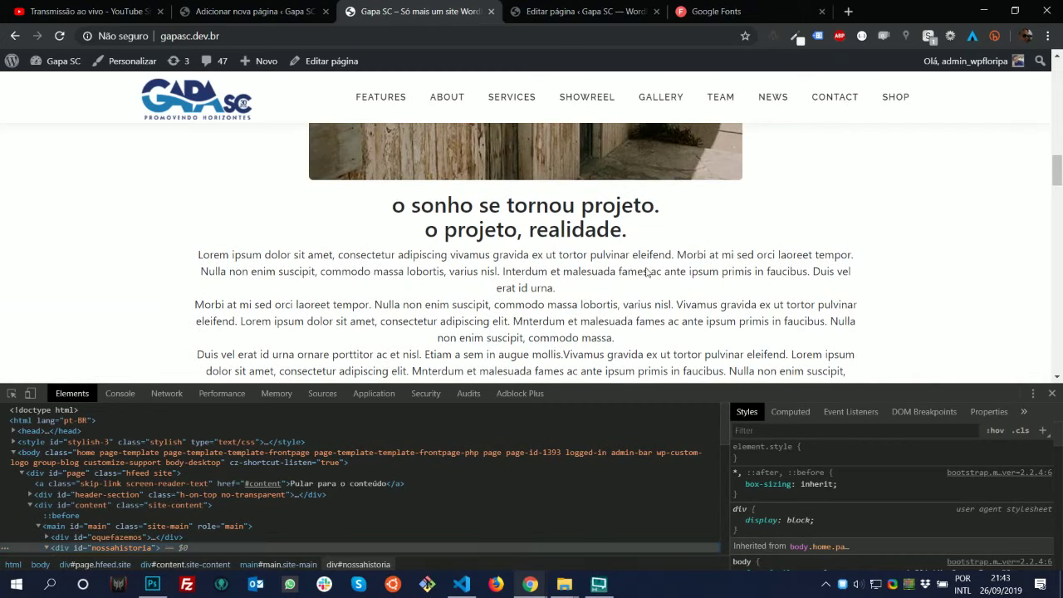
{"action": "key", "text": "alt+Tab"}
{"action": "key", "text": "alt+Tab"}
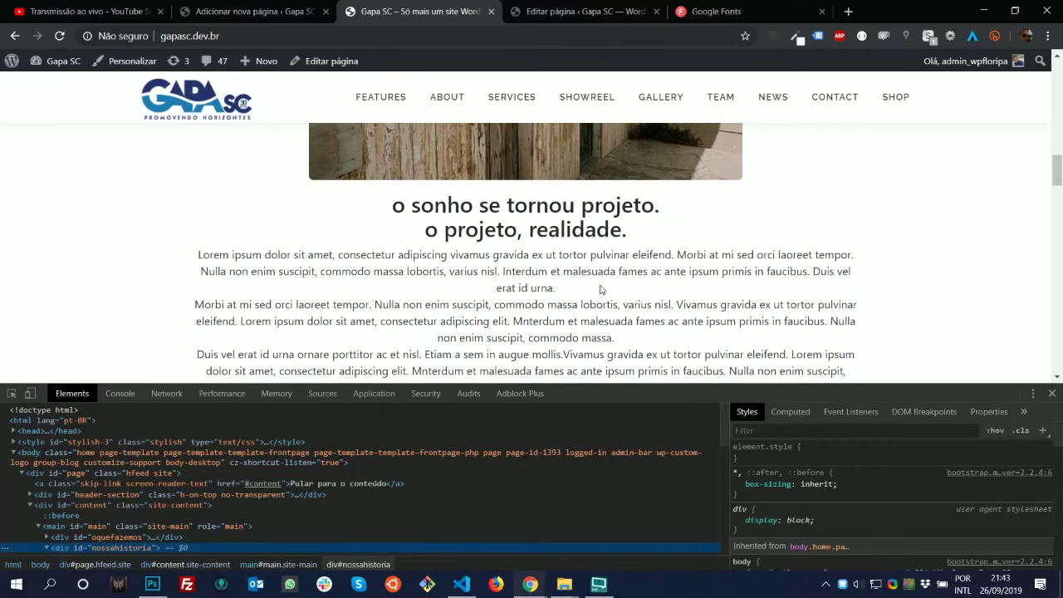
{"action": "scroll", "coordinate": [776, 309], "scroll_direction": "up", "scroll_amount": 1}
{"action": "scroll", "coordinate": [775, 309], "scroll_direction": "down", "scroll_amount": 1}
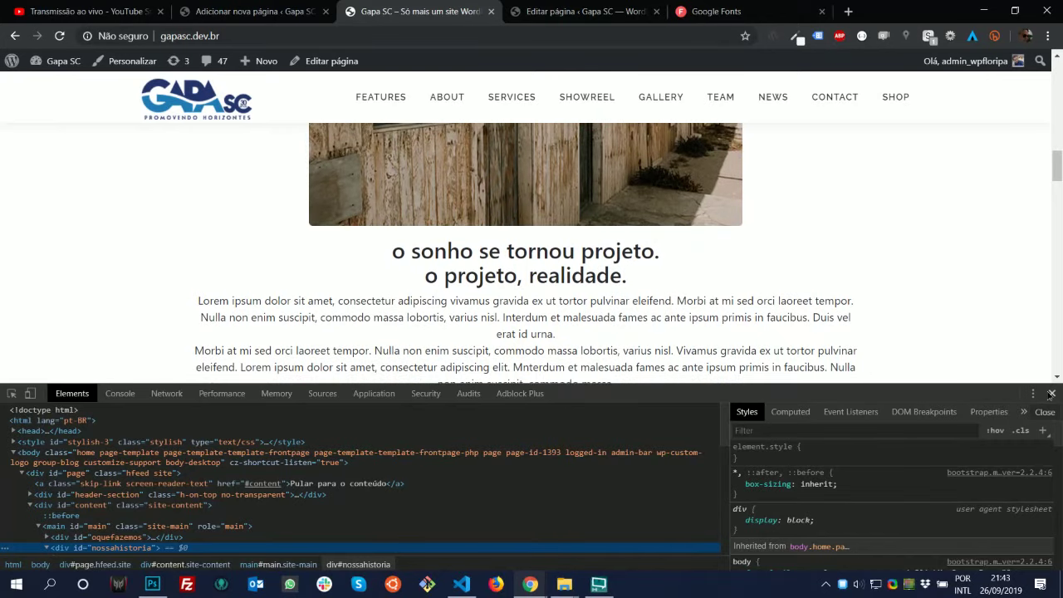
Close the developer tools and review the home page from the o que fazemos section down to the galeria section
{"action": "key", "text": "F12"}
{"action": "scroll", "coordinate": [810, 359], "scroll_direction": "up", "scroll_amount": 3}
{"action": "scroll", "coordinate": [810, 358], "scroll_direction": "up", "scroll_amount": 10}
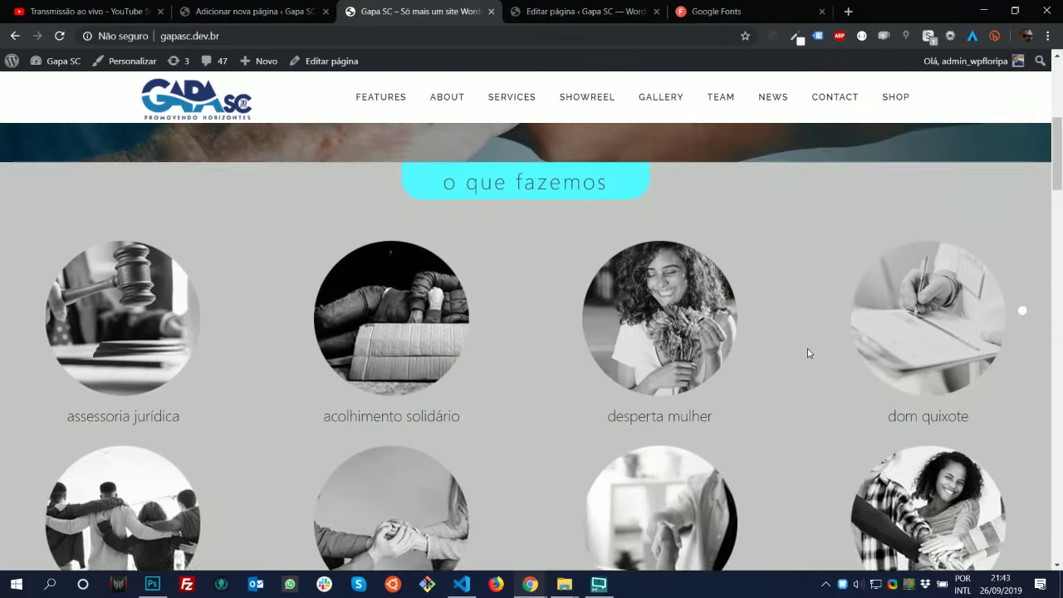
{"action": "scroll", "coordinate": [809, 354], "scroll_direction": "down", "scroll_amount": 8}
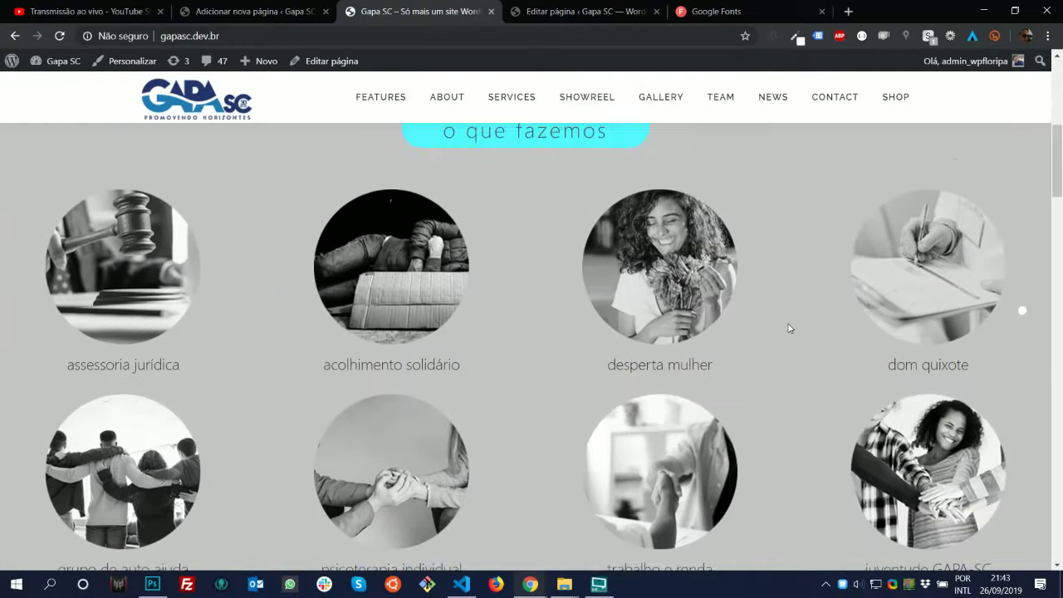
{"action": "scroll", "coordinate": [790, 328], "scroll_direction": "down", "scroll_amount": 8}
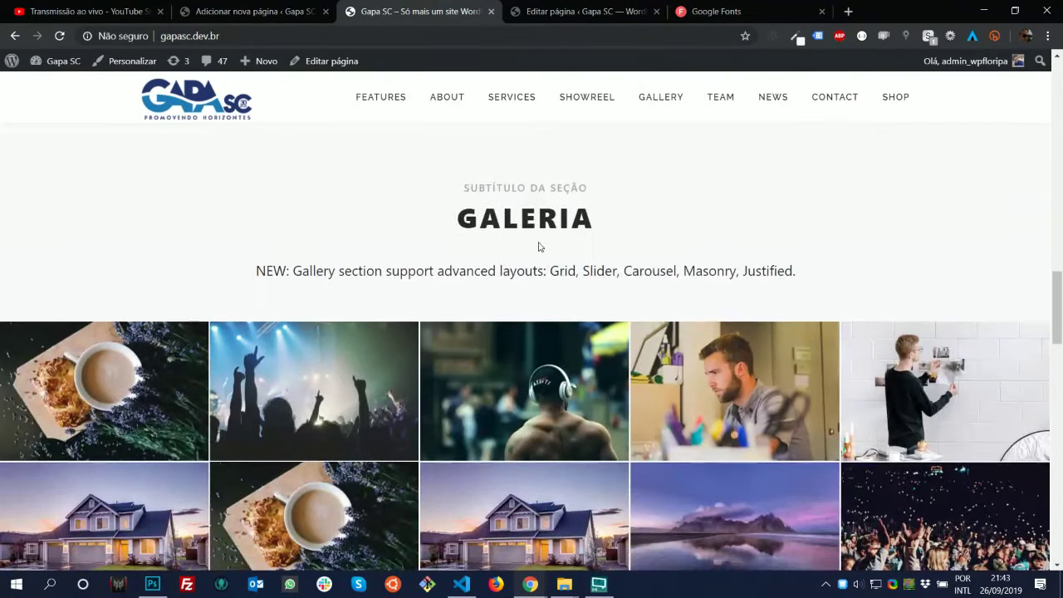
In Photoshop, examine the layout of the nossa história section and the galeria section below it
{"action": "left_click", "coordinate": [152, 584]}
{"action": "scroll", "coordinate": [677, 343], "scroll_direction": "down", "scroll_amount": 2}
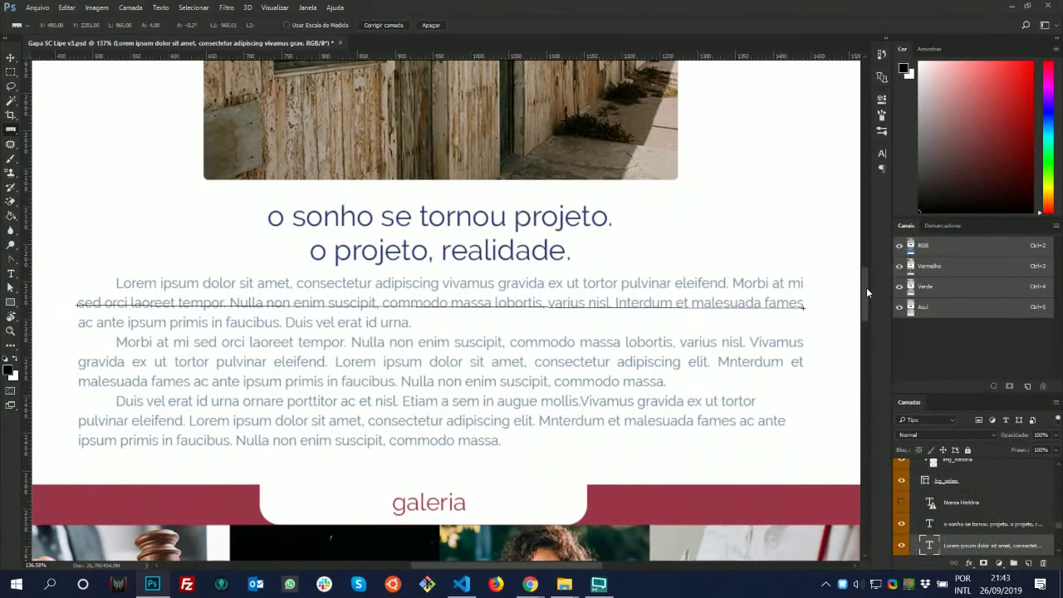
{"action": "scroll", "coordinate": [867, 293], "scroll_direction": "down", "scroll_amount": 6}
{"action": "scroll", "coordinate": [571, 297], "scroll_direction": "down", "scroll_amount": 4}
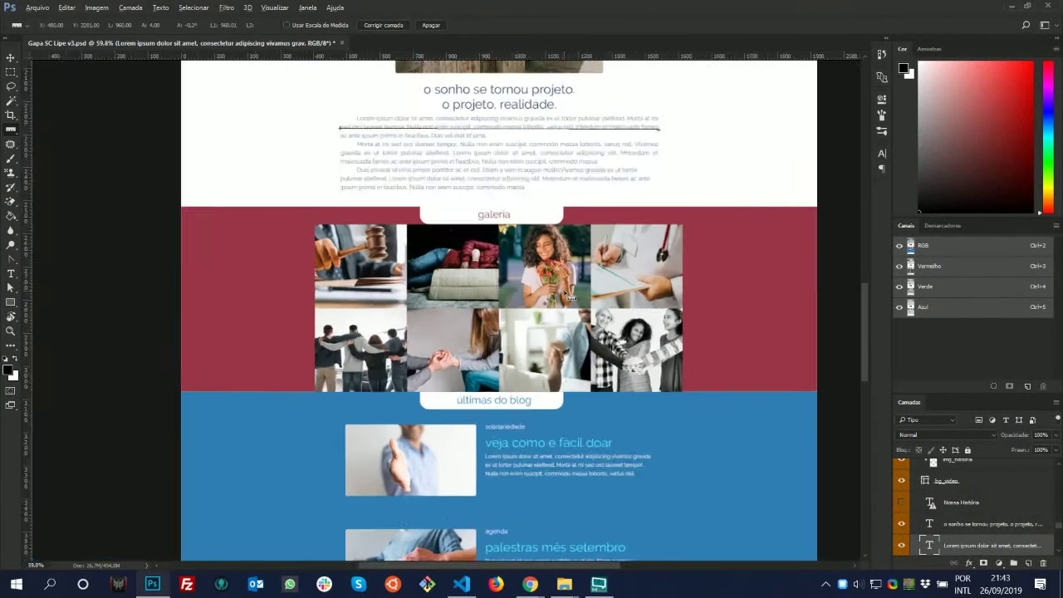
{"action": "scroll", "coordinate": [571, 298], "scroll_direction": "down", "scroll_amount": 2}
{"action": "scroll", "coordinate": [788, 301], "scroll_direction": "up", "scroll_amount": 4}
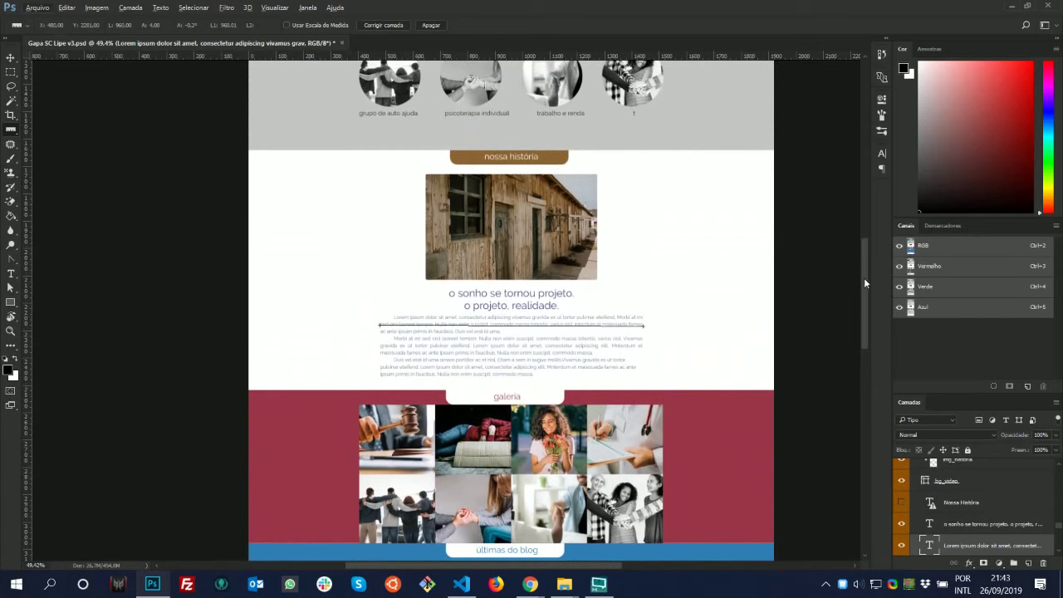
{"action": "scroll", "coordinate": [865, 284], "scroll_direction": "down", "scroll_amount": 4}
{"action": "scroll", "coordinate": [587, 259], "scroll_direction": "up", "scroll_amount": 5}
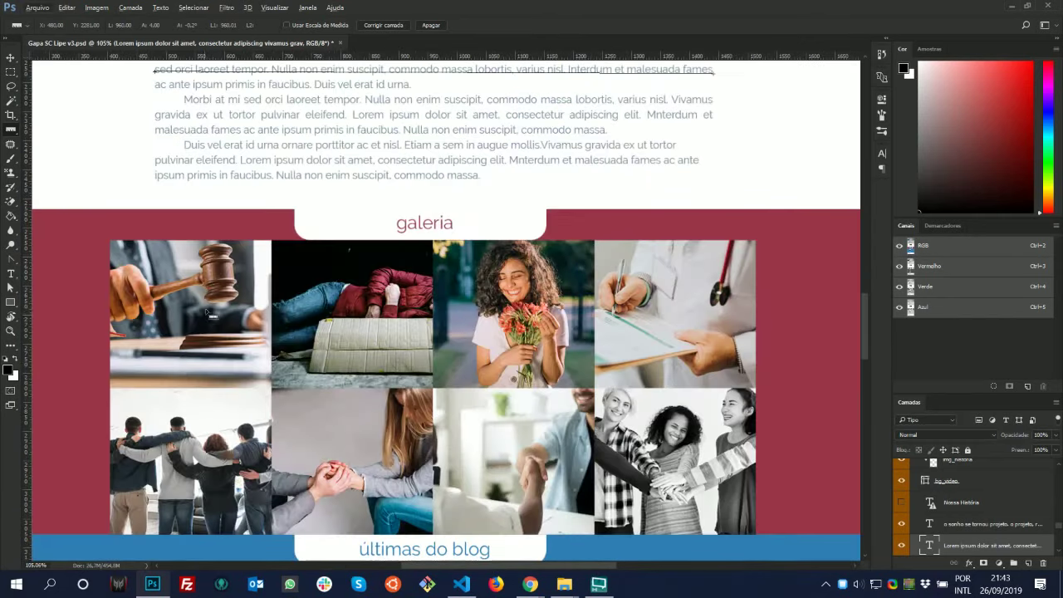
Back in Chrome, compare the home page's nossa história and galeria sections with the layout, and return to the Nossa História page editor
{"action": "key", "text": "alt+Tab"}
{"action": "scroll", "coordinate": [542, 306], "scroll_direction": "up", "scroll_amount": 4}
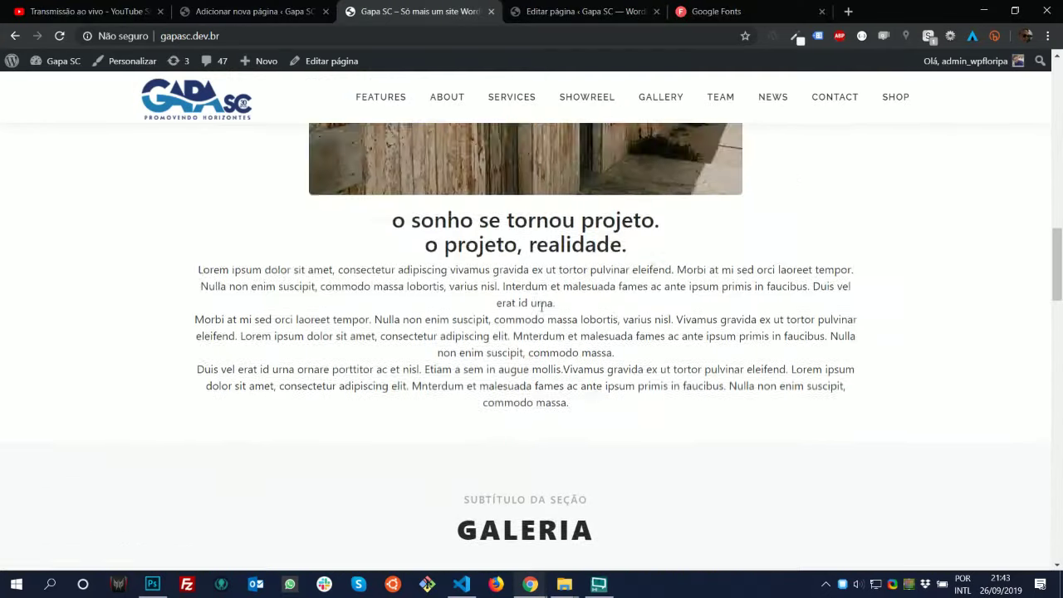
{"action": "scroll", "coordinate": [541, 306], "scroll_direction": "up", "scroll_amount": 2}
{"action": "scroll", "coordinate": [529, 399], "scroll_direction": "down", "scroll_amount": 5}
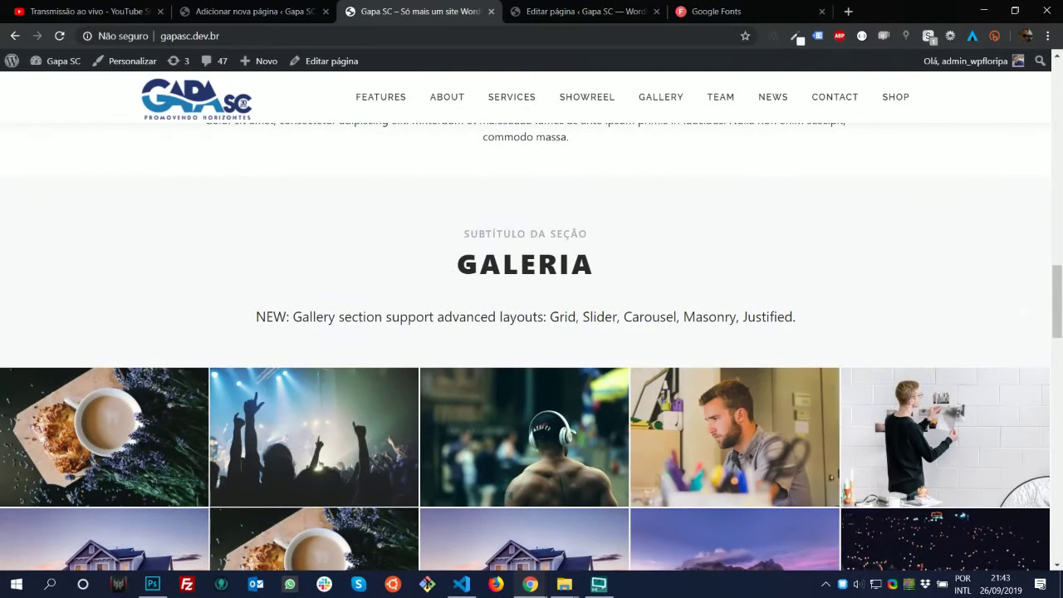
{"action": "left_click", "coordinate": [243, 18]}
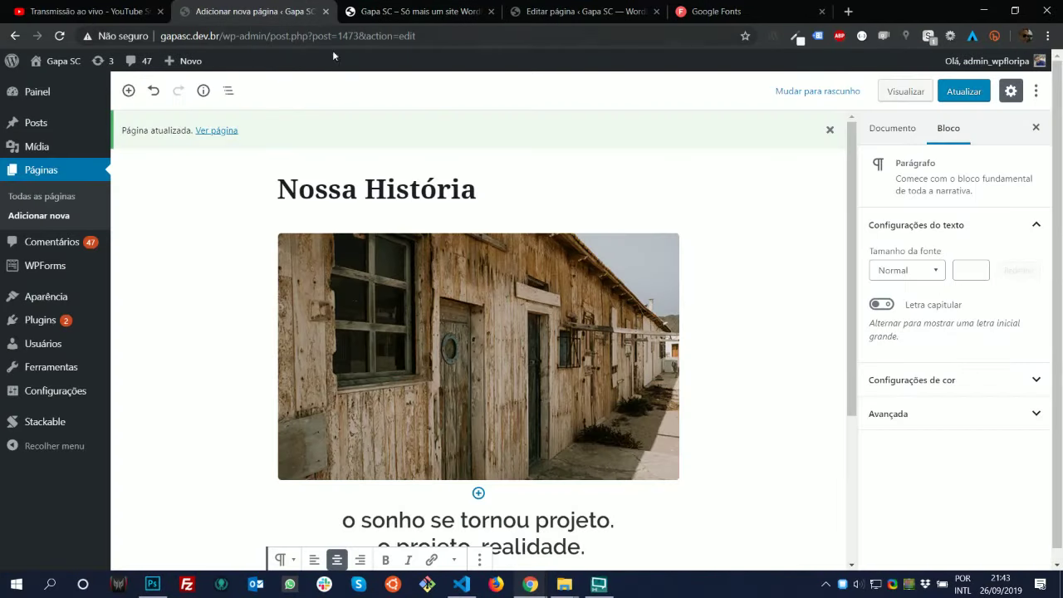
Open the site customizer from the home page and clear the section subtitle in the Galeria section settings
{"action": "left_click", "coordinate": [453, 15]}
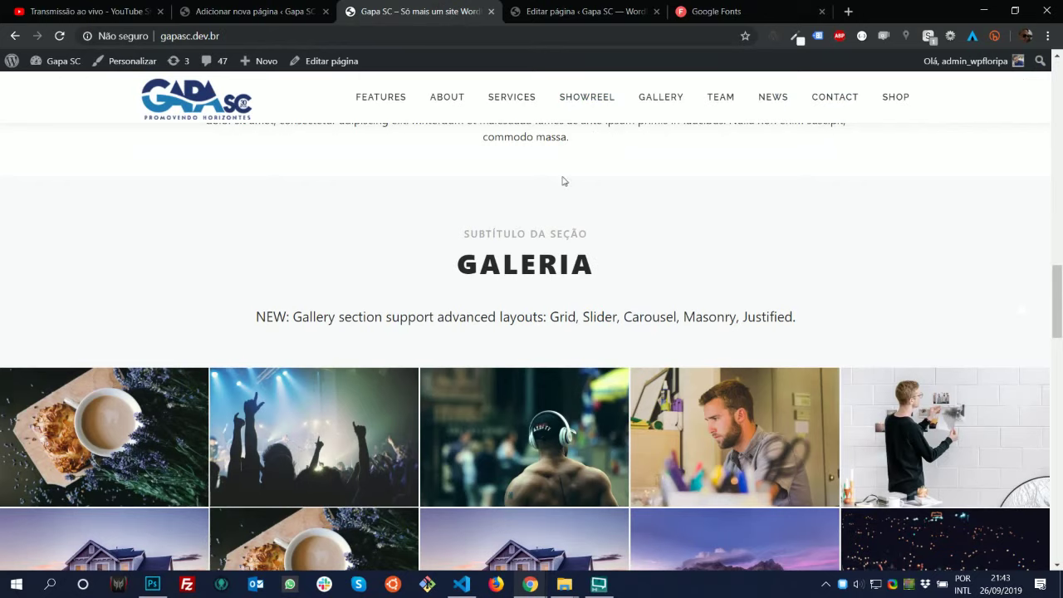
{"action": "middle_click", "coordinate": [127, 67]}
{"action": "left_click", "coordinate": [514, 7]}
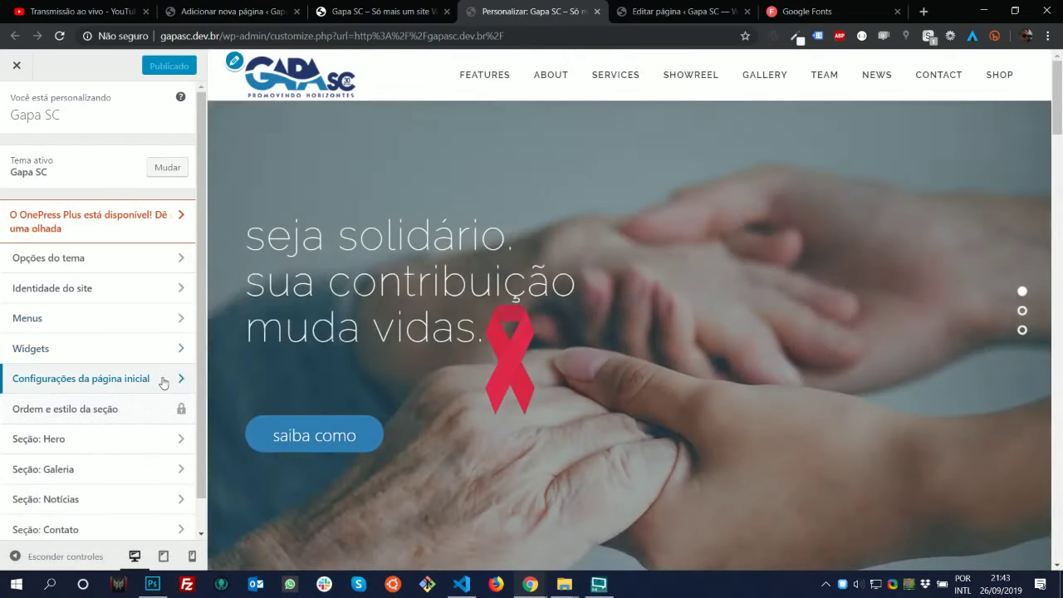
{"action": "scroll", "coordinate": [150, 416], "scroll_direction": "down", "scroll_amount": 1}
{"action": "left_click", "coordinate": [119, 440]}
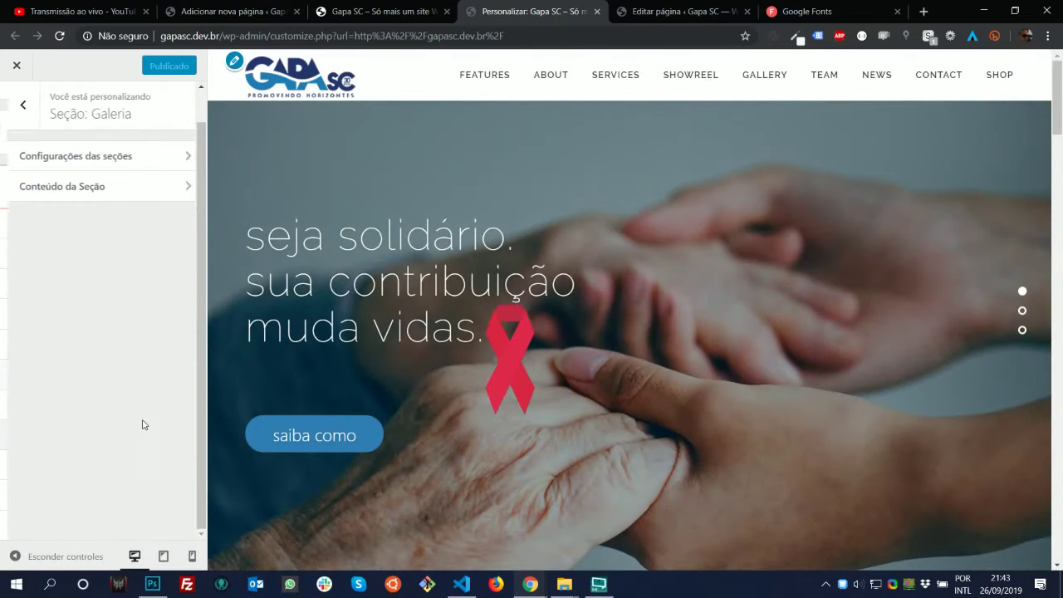
{"action": "left_click", "coordinate": [105, 166]}
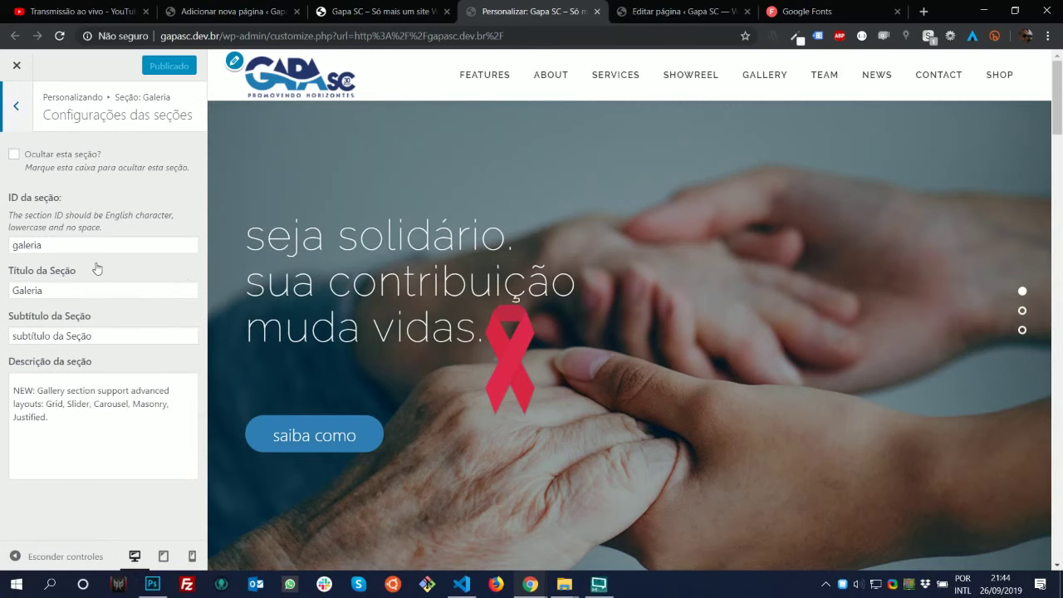
{"action": "left_click_drag", "start_coordinate": [100, 336], "coordinate": [2, 328]}
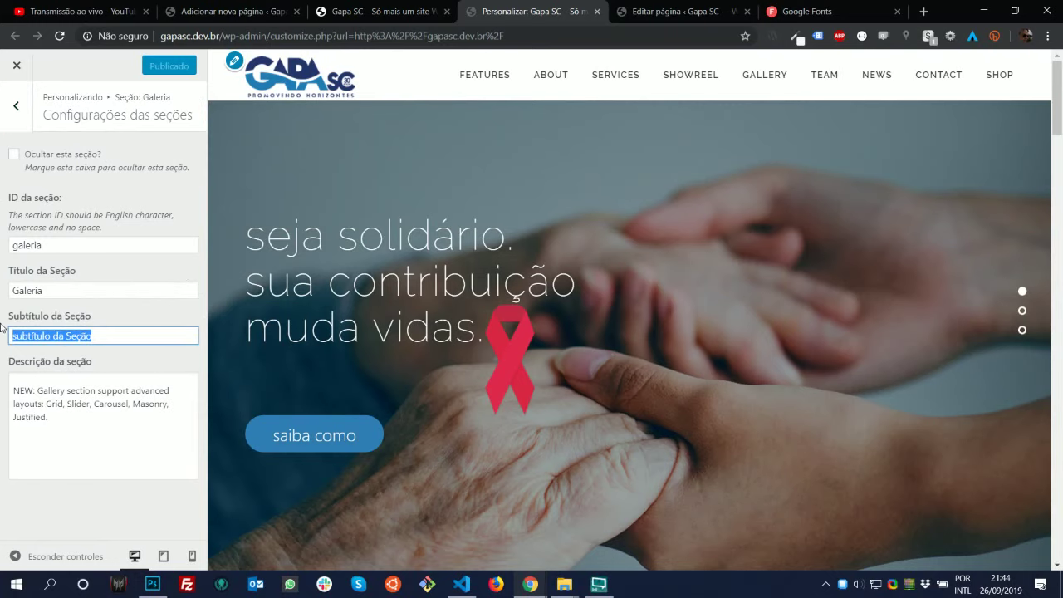
{"action": "key", "text": "BackSpace"}
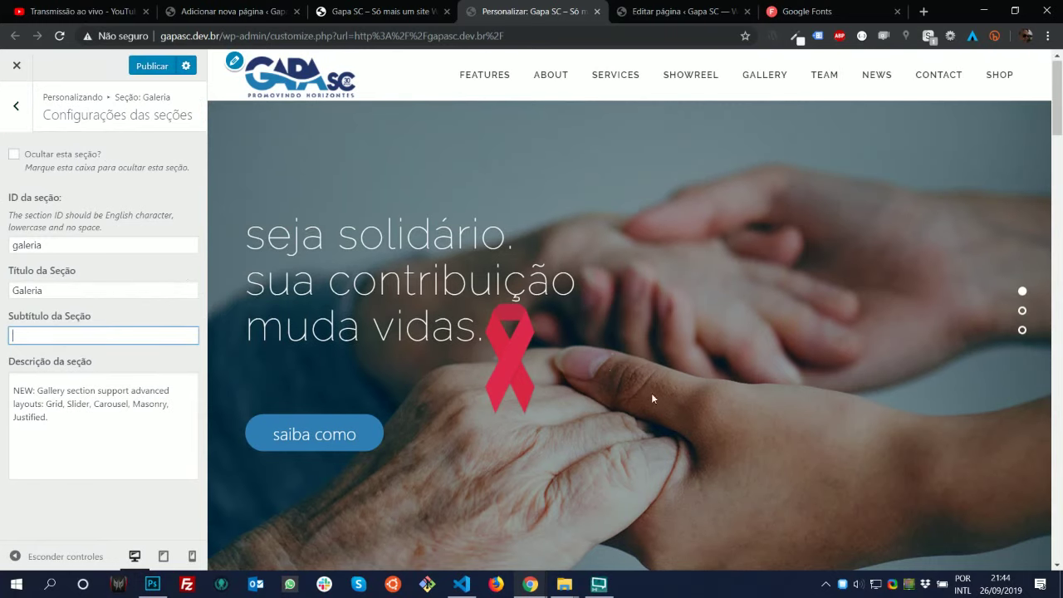
Preview the Galeria section in the customizer and delete its section description text
{"action": "scroll", "coordinate": [652, 393], "scroll_direction": "down", "scroll_amount": 3}
{"action": "scroll", "coordinate": [562, 425], "scroll_direction": "down", "scroll_amount": 10}
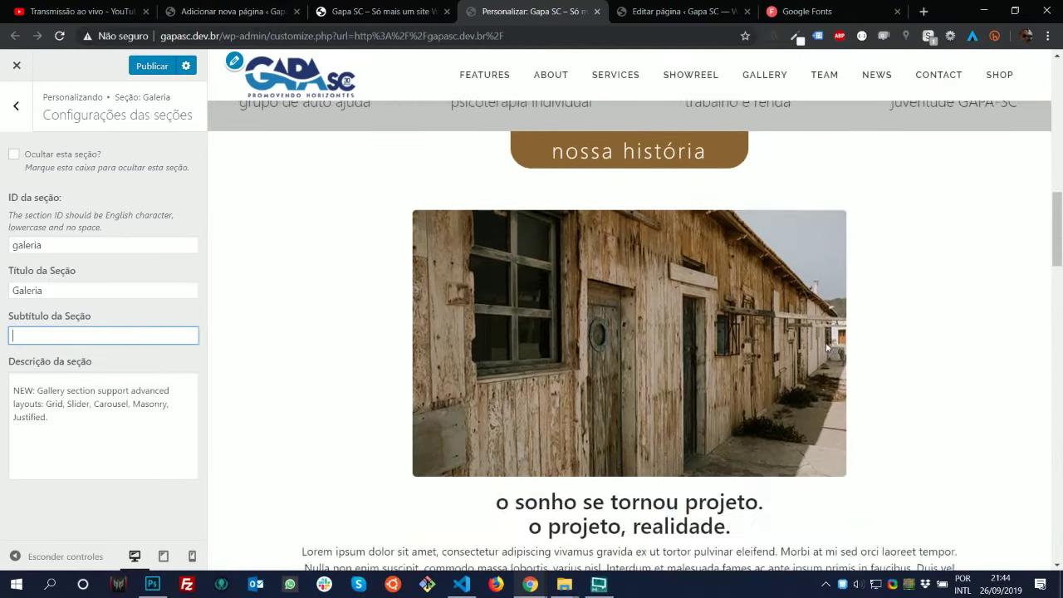
{"action": "scroll", "coordinate": [812, 366], "scroll_direction": "down", "scroll_amount": 3}
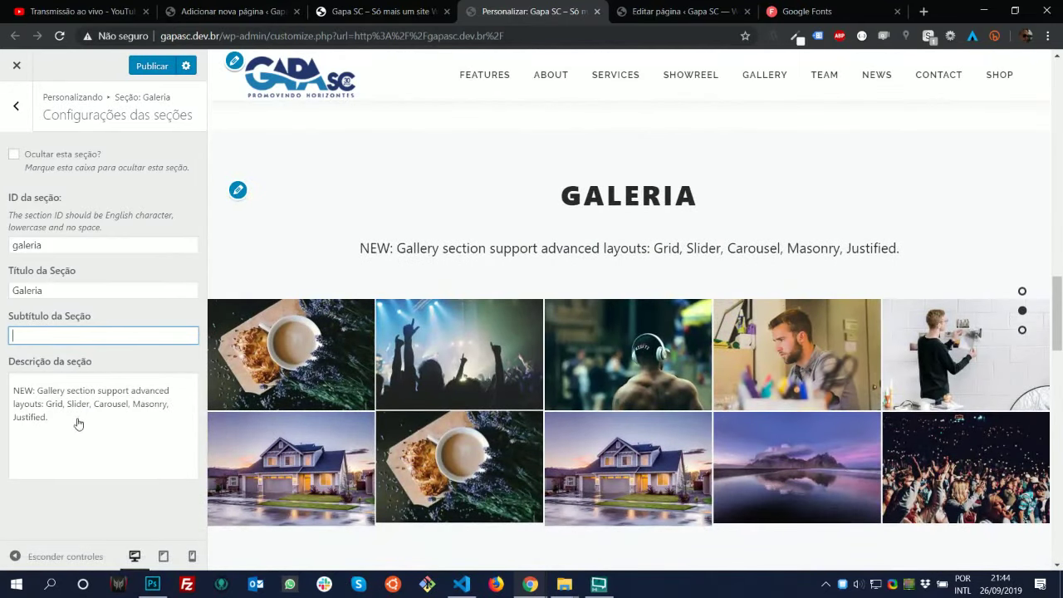
{"action": "left_click_drag", "start_coordinate": [76, 422], "coordinate": [15, 406]}
{"action": "left_click", "coordinate": [15, 405]}
{"action": "key", "text": "ctrl+a"}
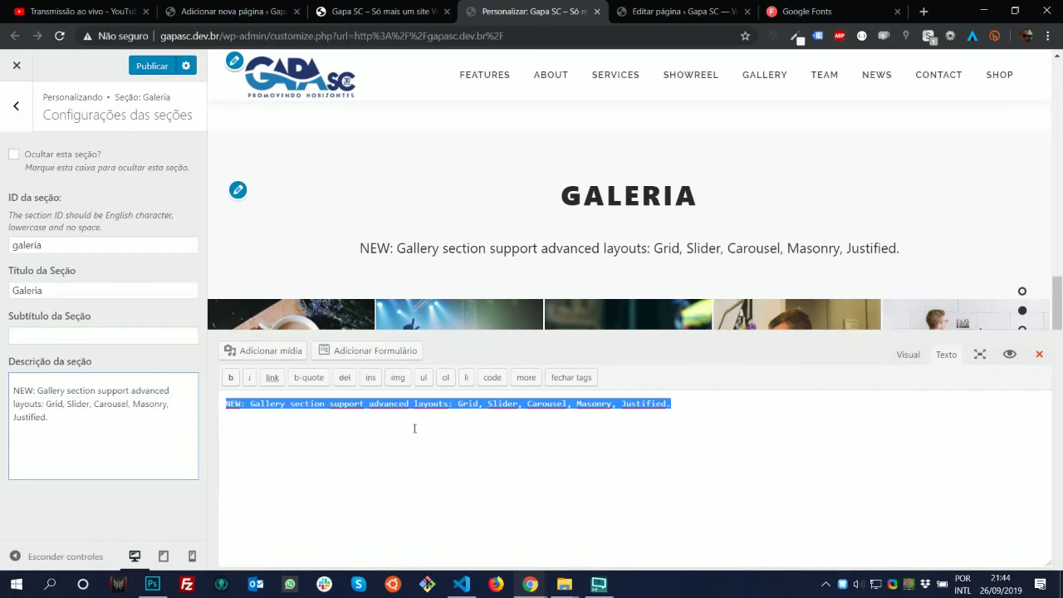
{"action": "key", "text": "BackSpace"}
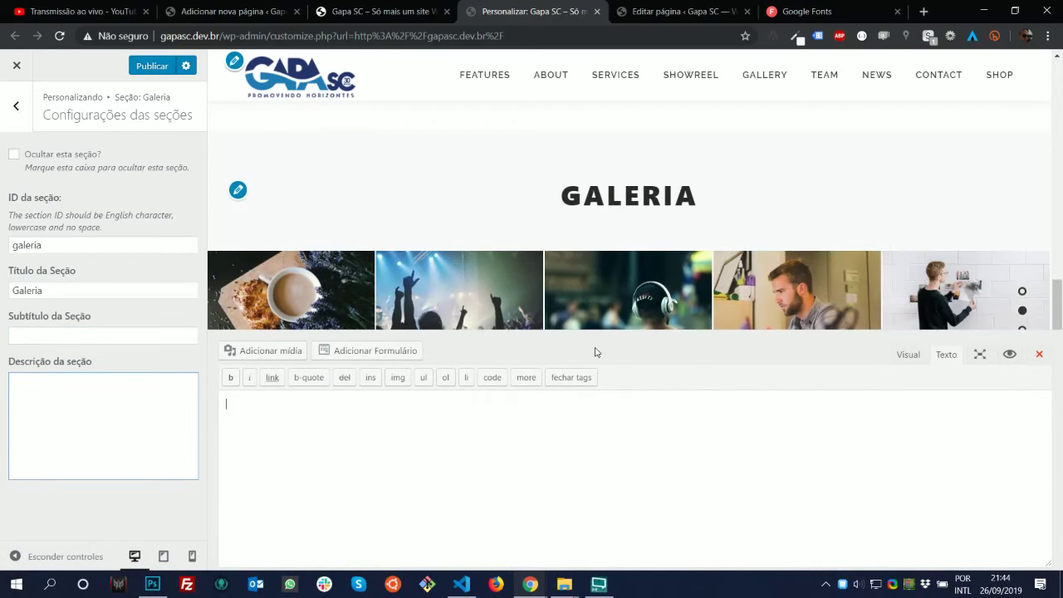
Check the Galeria section's content settings, publish the customizer changes, and reload the home page
{"action": "left_click", "coordinate": [16, 105]}
{"action": "left_click", "coordinate": [119, 189]}
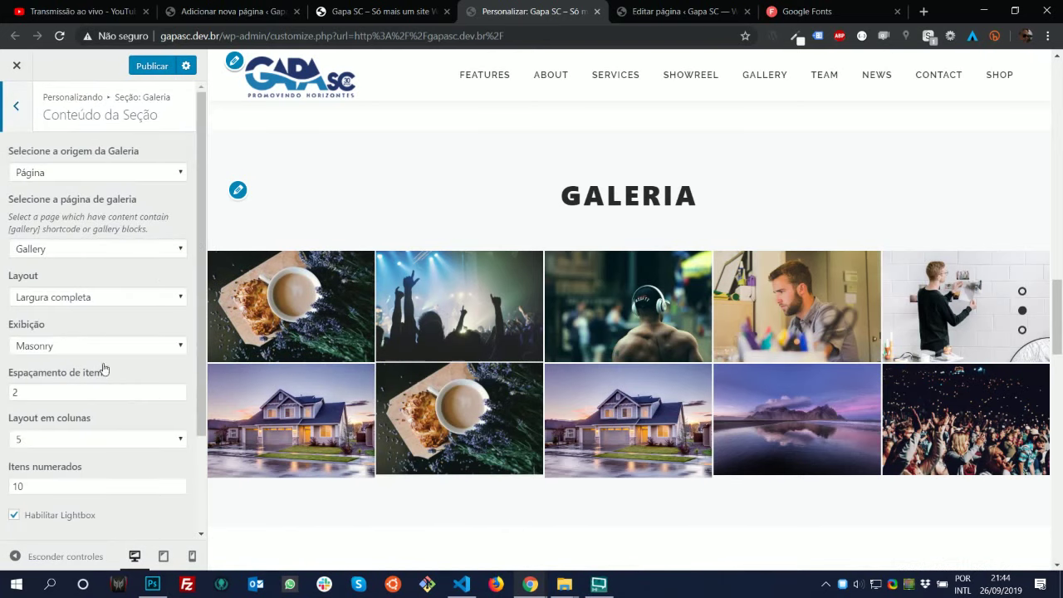
{"action": "left_click", "coordinate": [11, 105]}
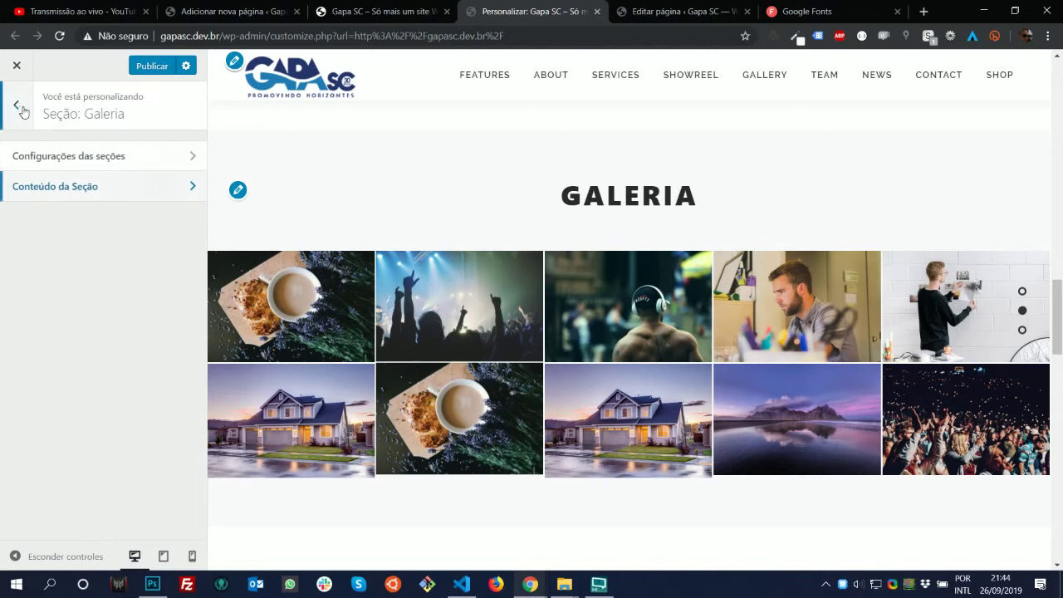
{"action": "left_click", "coordinate": [153, 67]}
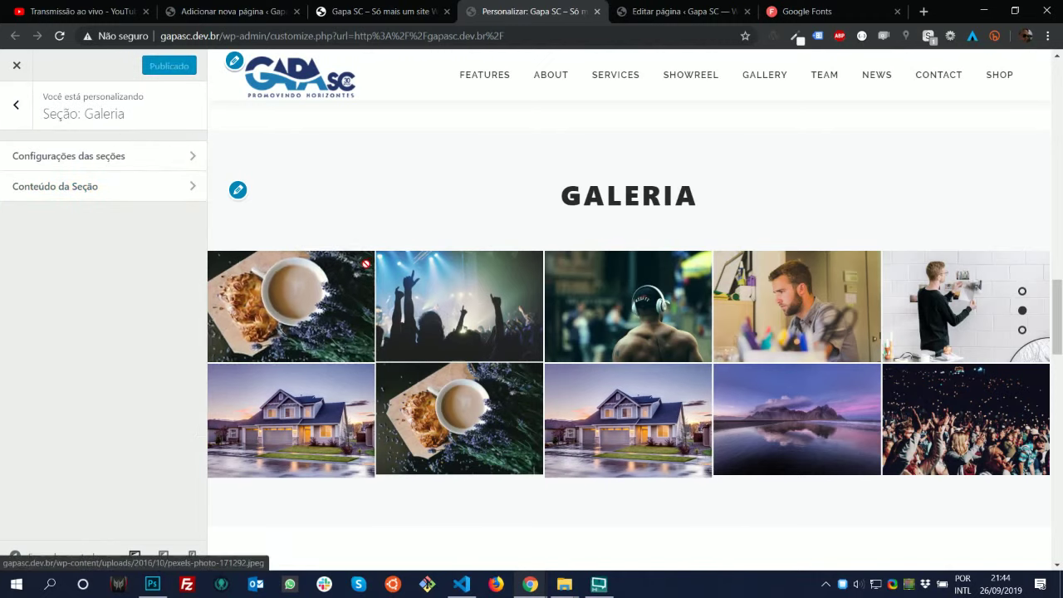
{"action": "left_click", "coordinate": [390, 10]}
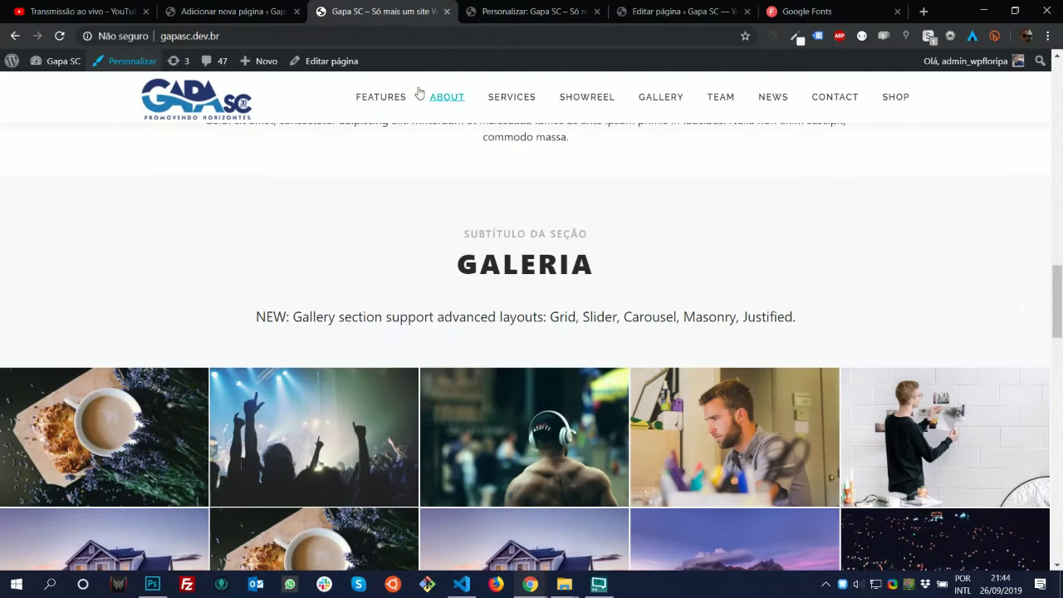
{"action": "key", "text": "F5"}
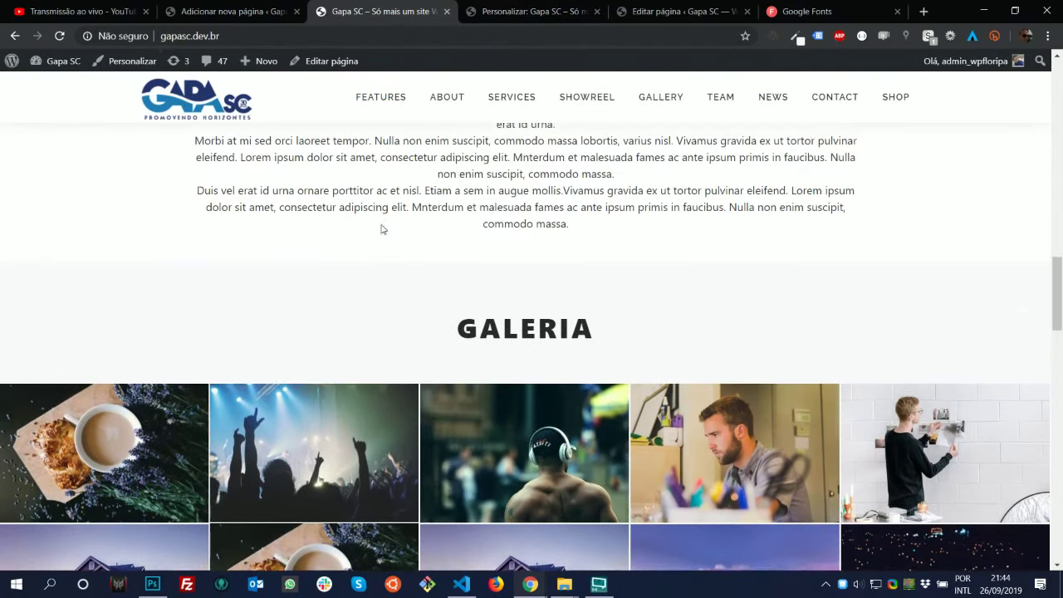
Inspect the Galeria section element to find its ID, and view the galeria section in the Photoshop layout
{"action": "right_click", "coordinate": [361, 268]}
{"action": "left_click", "coordinate": [403, 454]}
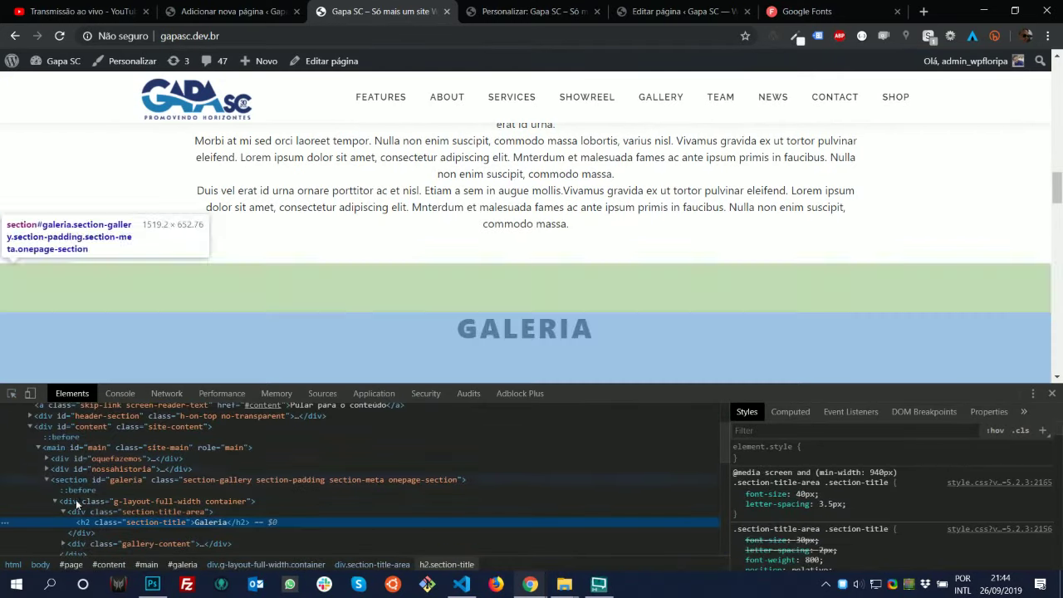
{"action": "left_click", "coordinate": [116, 482]}
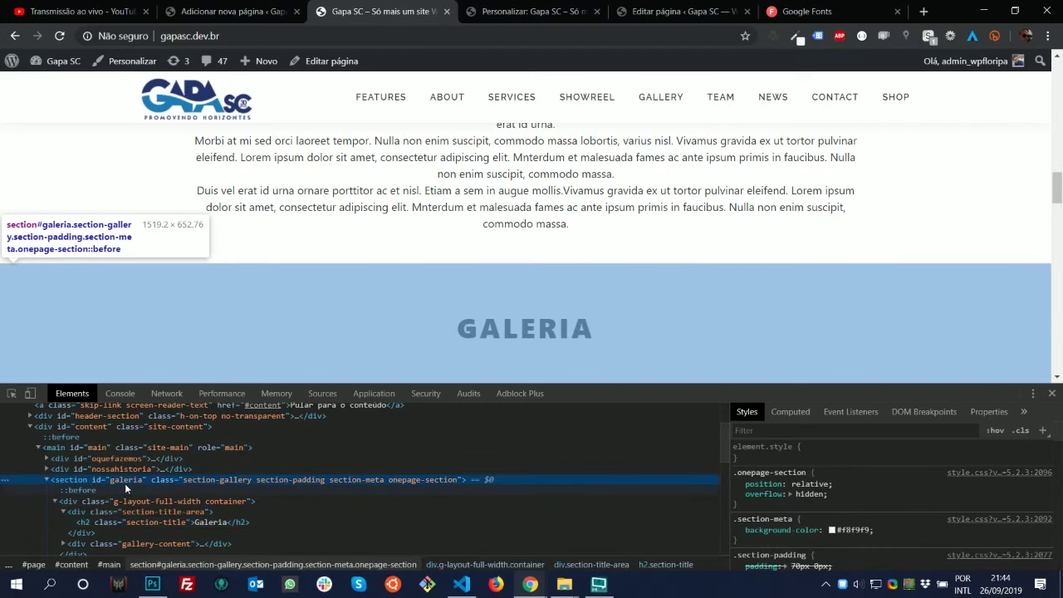
{"action": "left_click", "coordinate": [125, 489]}
{"action": "key", "text": "super+Tab"}
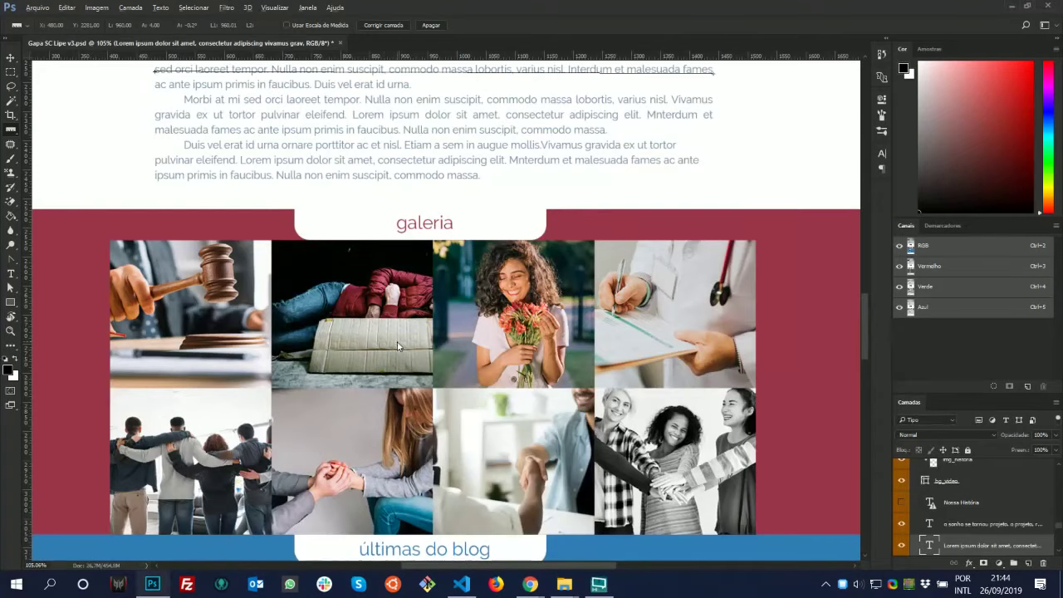
In Visual Studio Code, add a SECTION GALERIA comment at the end of style.css, copied from the nossa historia comment
{"action": "key", "text": "alt+Tab"}
{"action": "key", "text": "alt+Tab"}
{"action": "left_click_drag", "start_coordinate": [356, 170], "coordinate": [160, 171]}
{"action": "key", "text": "ctrl+c"}
{"action": "key", "text": "ctrl+End"}
{"action": "key", "text": "Return"}
{"action": "key", "text": "Return"}
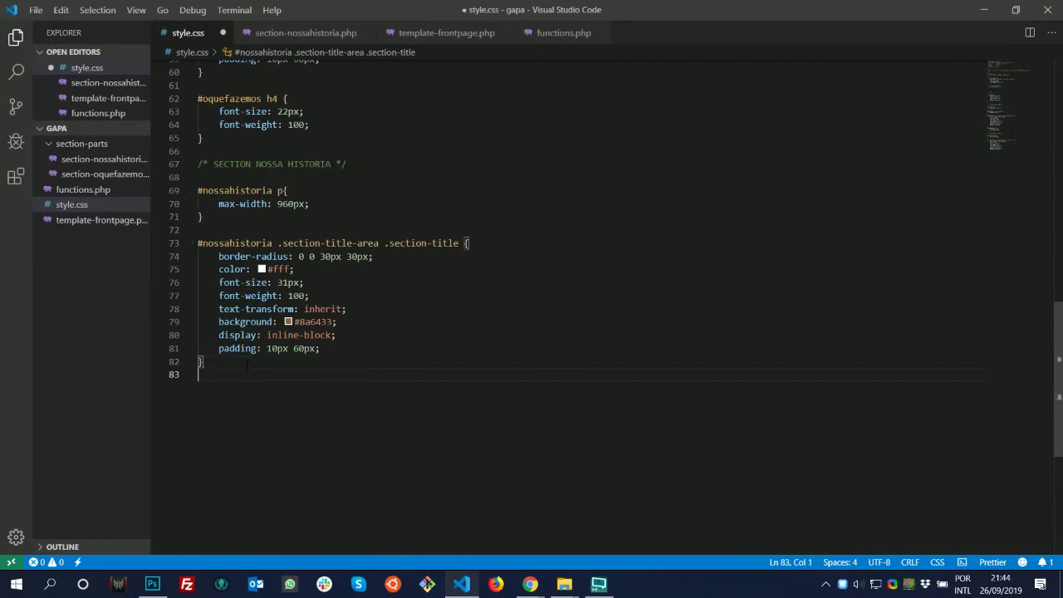
{"action": "key", "text": "ctrl+v"}
{"action": "left_click_drag", "start_coordinate": [332, 388], "coordinate": [260, 388]}
{"action": "type", "text": "GA"}
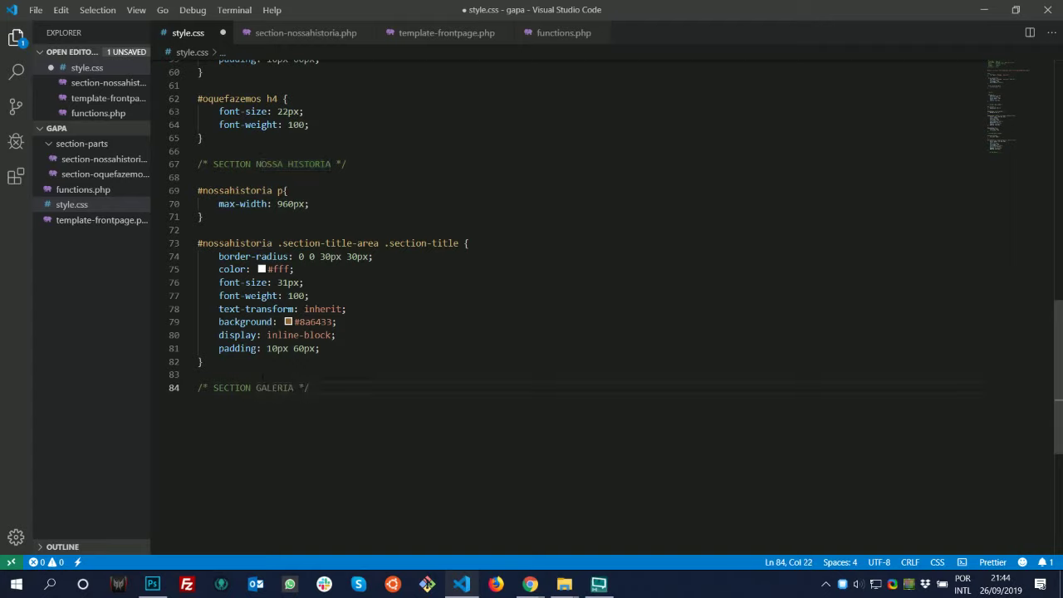
Duplicate the #nossahistoria section title rule below the galeria comment and change its selector ID to #galeria
{"action": "left_click_drag", "start_coordinate": [312, 375], "coordinate": [203, 243]}
{"action": "left_click", "coordinate": [311, 387]}
{"action": "key", "text": "Return"}
{"action": "key", "text": "Return"}
{"action": "key", "text": "ctrl+v"}
{"action": "scroll", "coordinate": [345, 388], "scroll_direction": "down", "scroll_amount": 3}
{"action": "scroll", "coordinate": [345, 387], "scroll_direction": "up", "scroll_amount": 3}
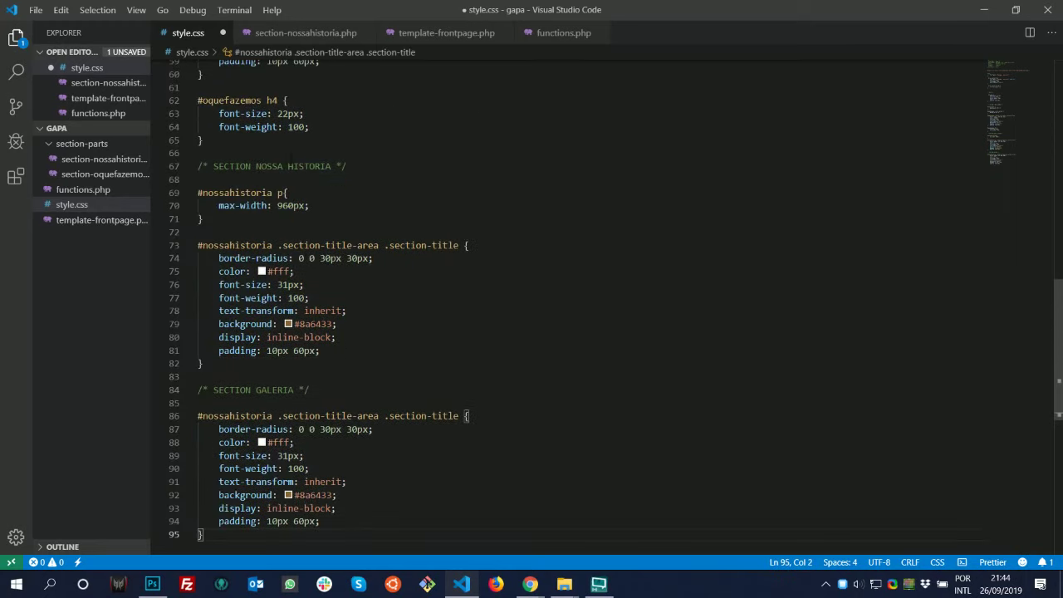
{"action": "scroll", "coordinate": [281, 397], "scroll_direction": "down", "scroll_amount": 2}
{"action": "left_click_drag", "start_coordinate": [273, 330], "coordinate": [208, 330]}
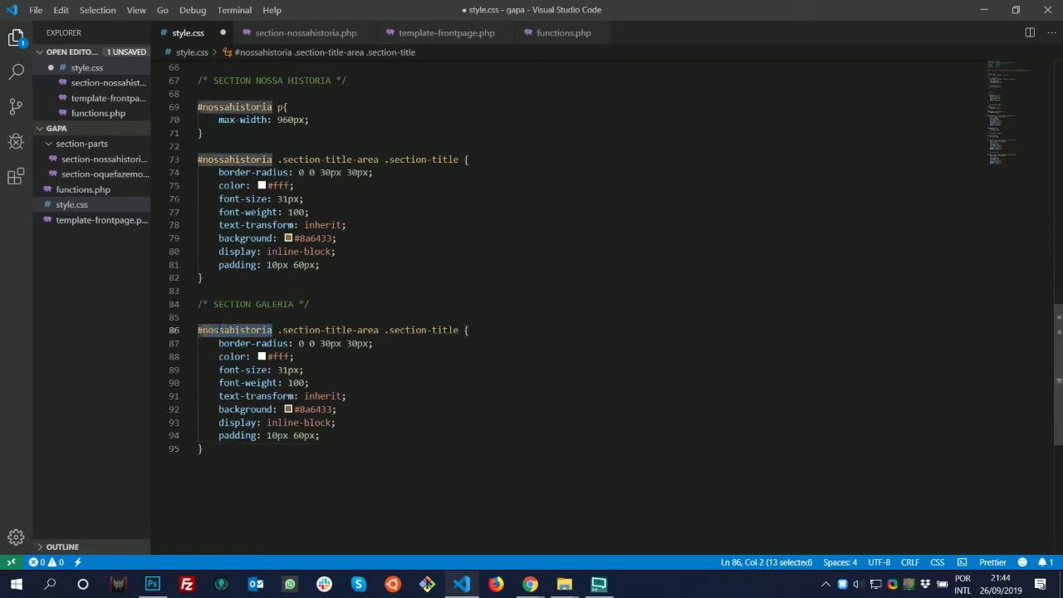
{"action": "type", "text": "galeria"}
Reload the home page in Chrome and compare its Galeria title with the galeria title in the Photoshop layout
{"action": "key", "text": "alt+Tab"}
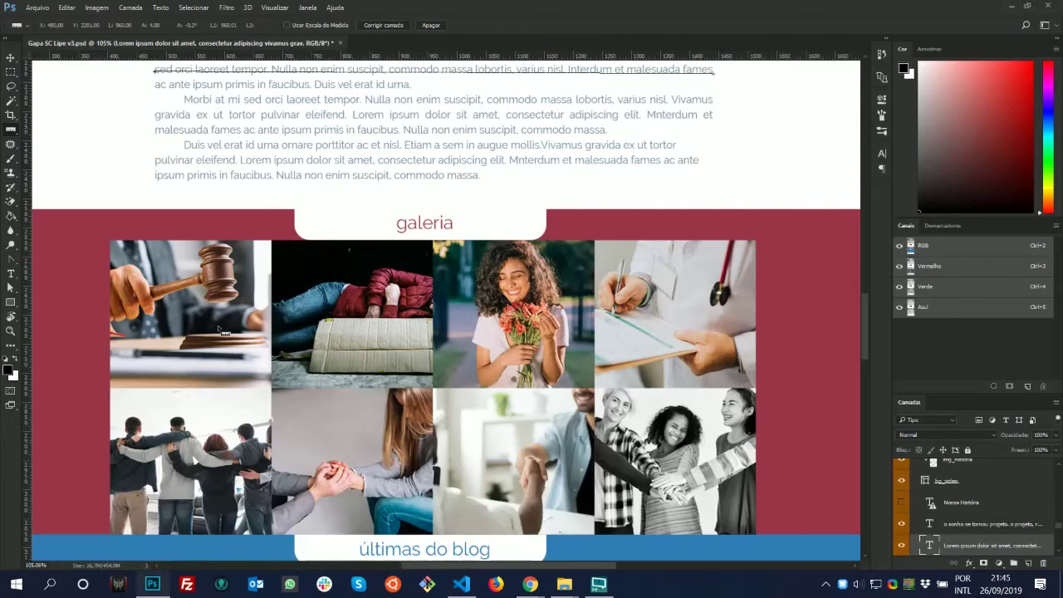
{"action": "key", "text": "alt+Tab"}
{"action": "key", "text": "alt+Tab"}
{"action": "key", "text": "alt+Tab"}
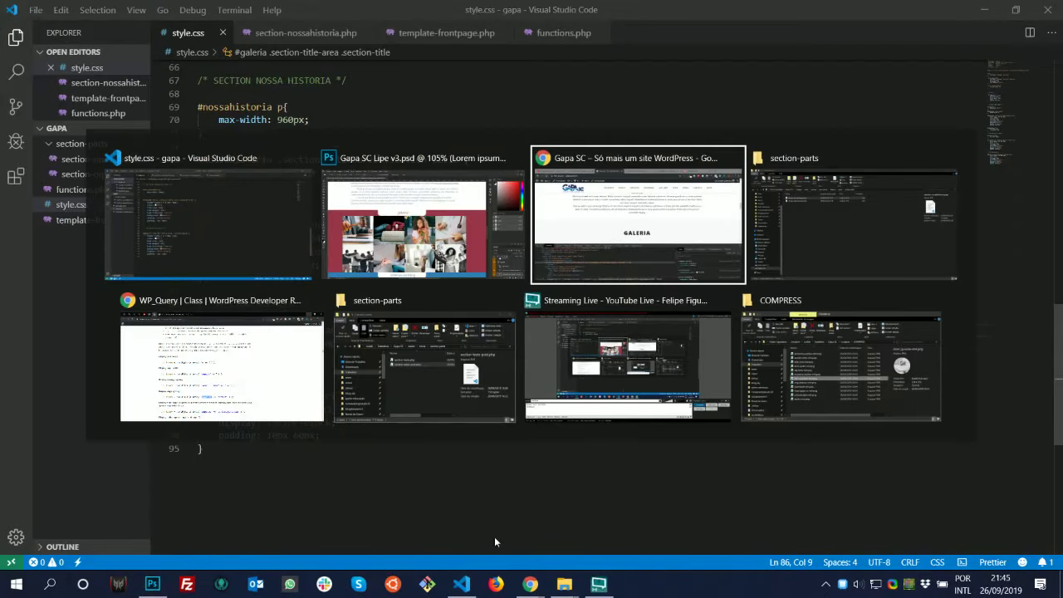
{"action": "left_click_drag", "start_coordinate": [479, 329], "coordinate": [560, 329]}
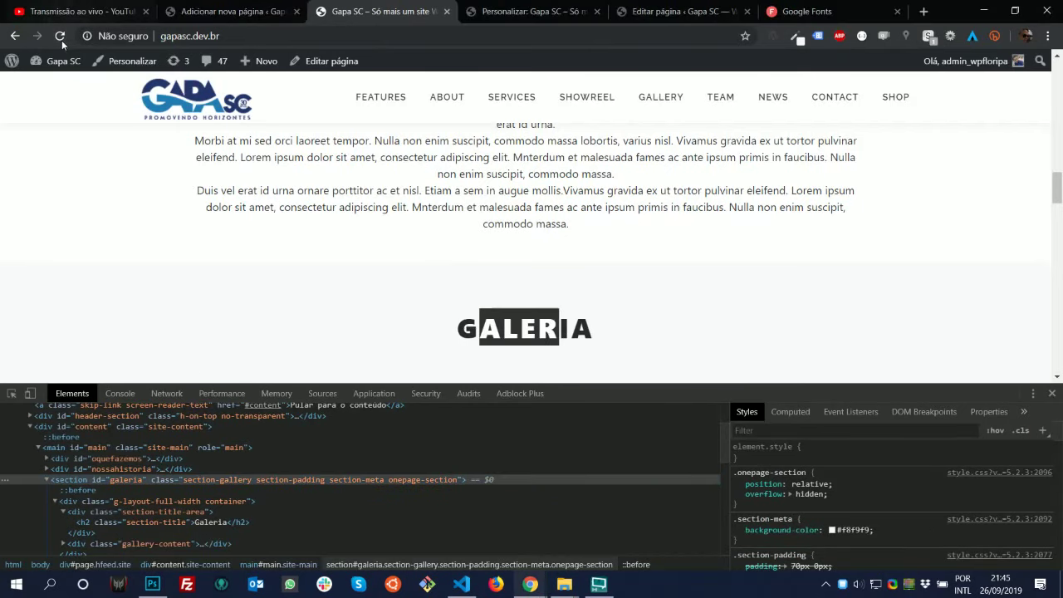
{"action": "left_click", "coordinate": [61, 38]}
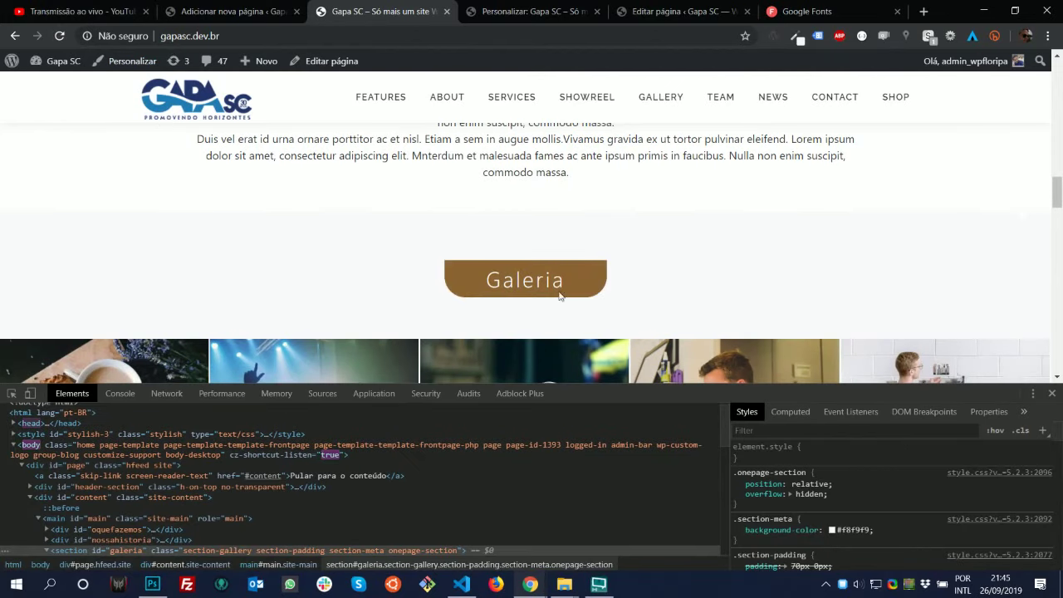
{"action": "left_click", "coordinate": [152, 584]}
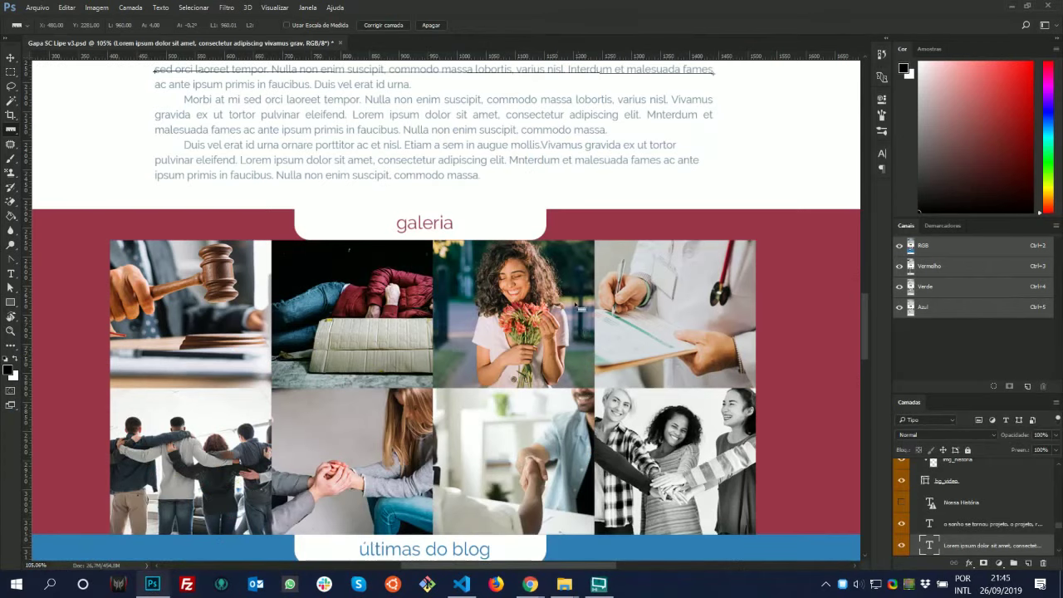
{"action": "scroll", "coordinate": [422, 224], "scroll_direction": "up", "scroll_amount": 10}
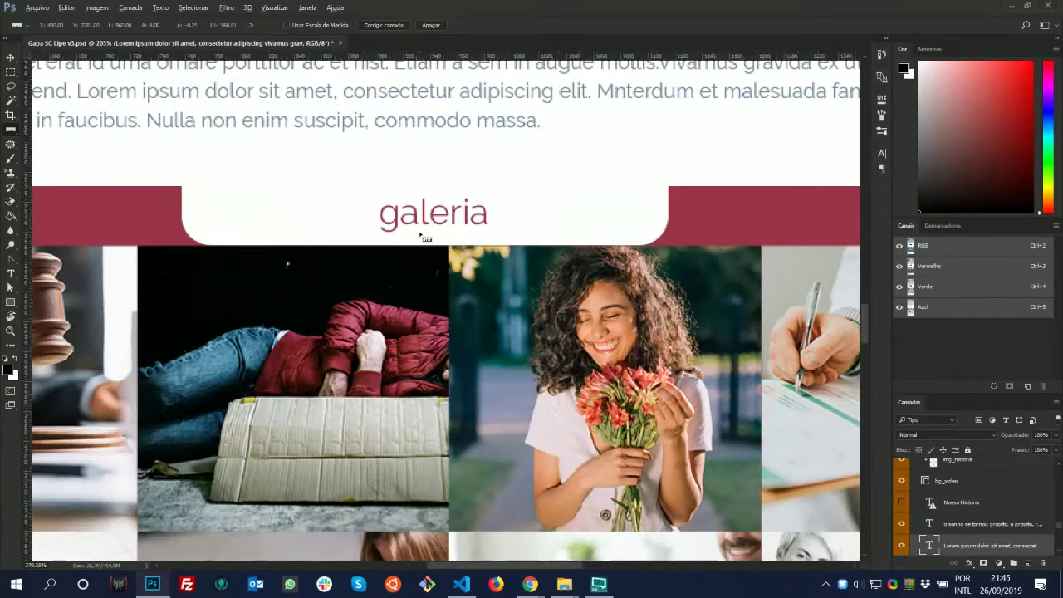
{"action": "scroll", "coordinate": [422, 224], "scroll_direction": "down", "scroll_amount": 5}
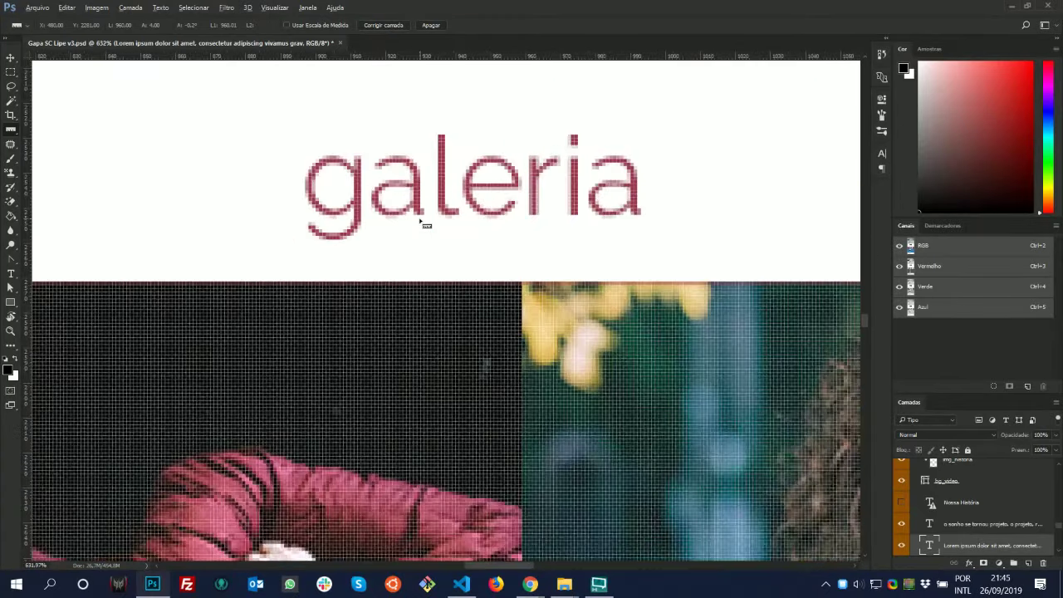
{"action": "scroll", "coordinate": [422, 226], "scroll_direction": "down", "scroll_amount": 3}
In style.css, set the #galeria section title's background to #fff and save the file
{"action": "key", "text": "alt+Tab"}
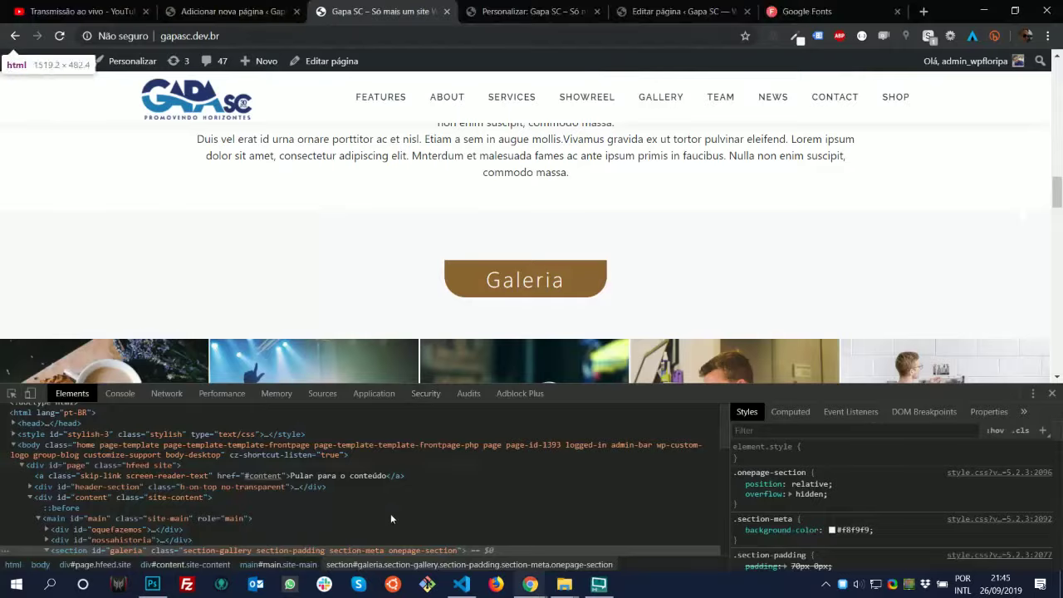
{"action": "key", "text": "alt+Tab"}
{"action": "key", "text": "alt+Tab"}
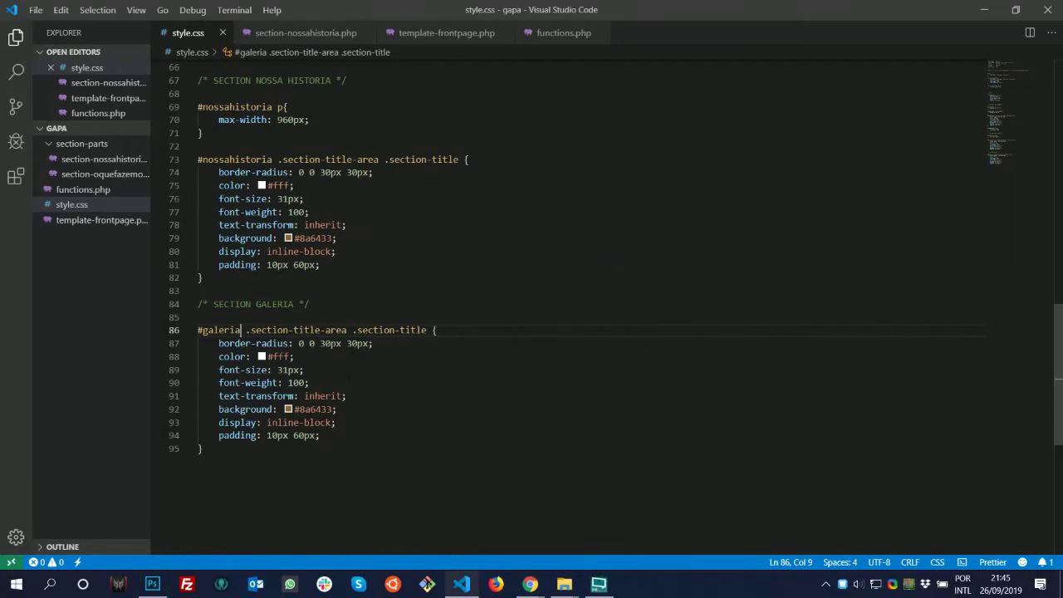
{"action": "left_click_drag", "start_coordinate": [298, 409], "coordinate": [337, 410]}
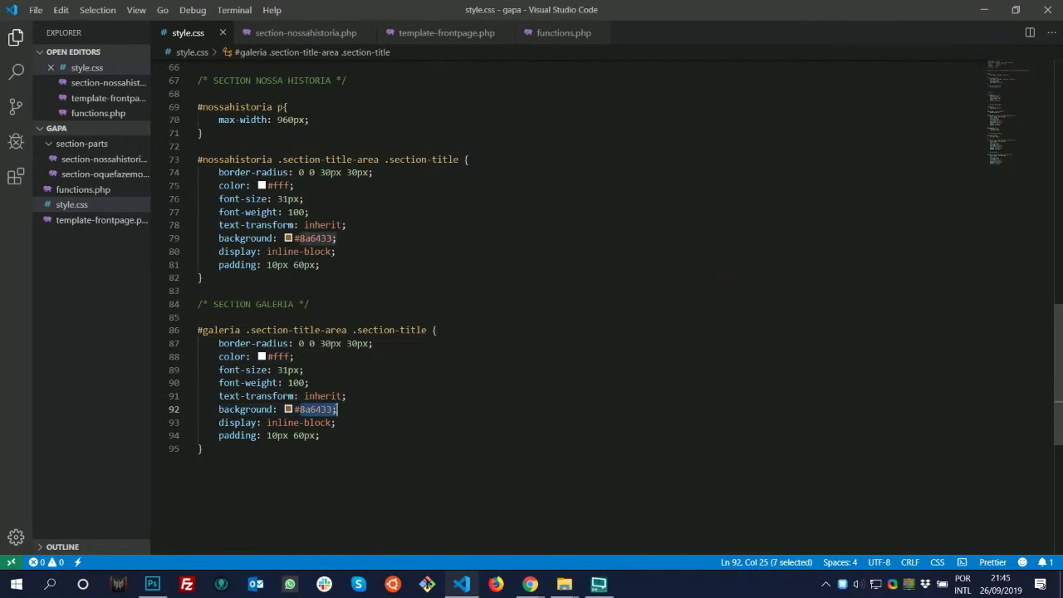
{"action": "type", "text": "fff"}
{"action": "key", "text": "ctrl+s"}
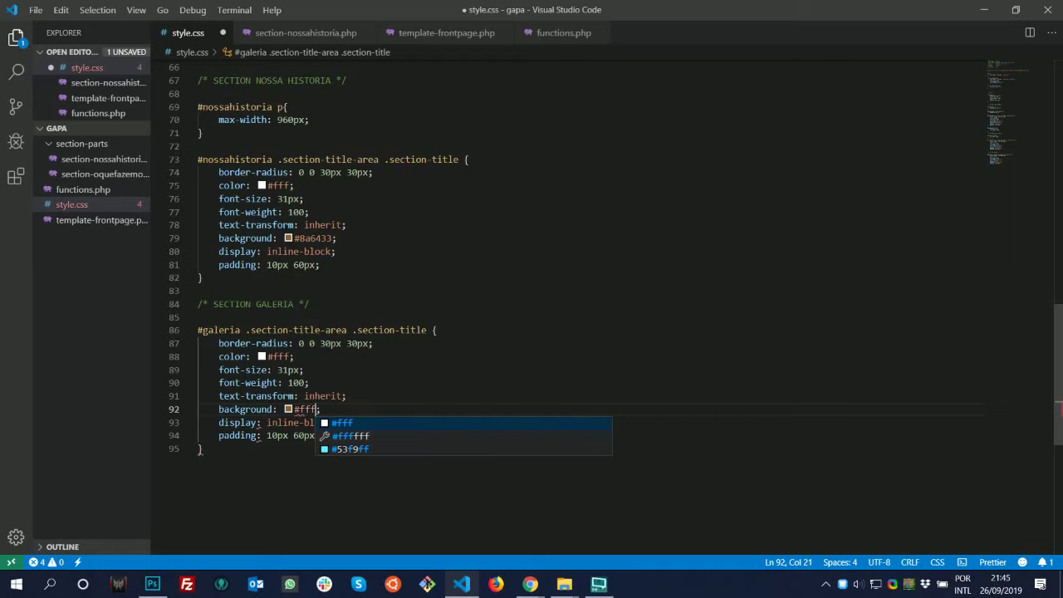
In Photoshop, select the galeria title text, open its text color and copy the hex code
{"action": "key", "text": "alt+Tab"}
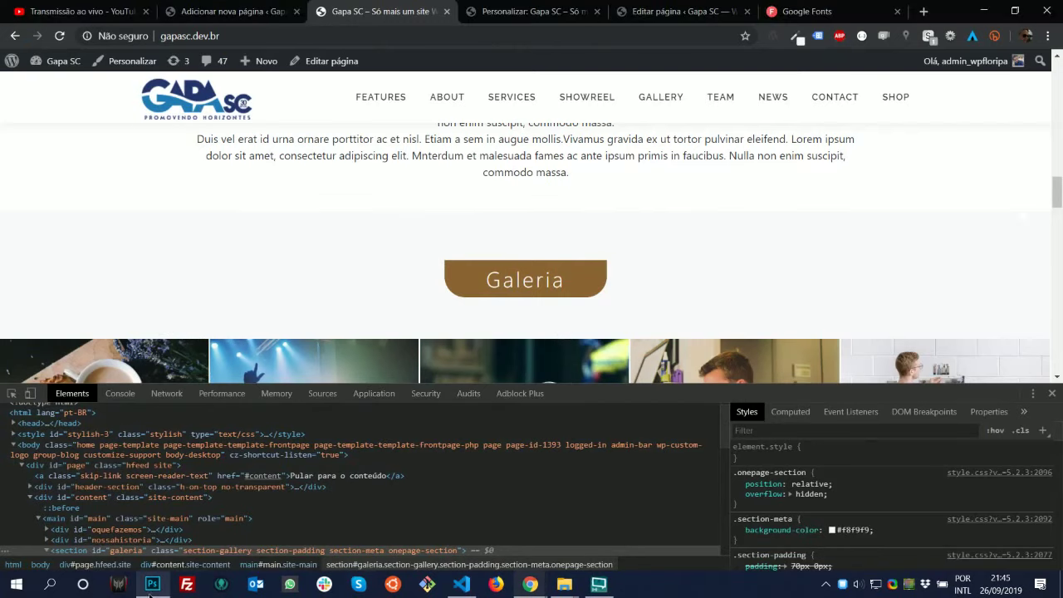
{"action": "key", "text": "alt+Tab"}
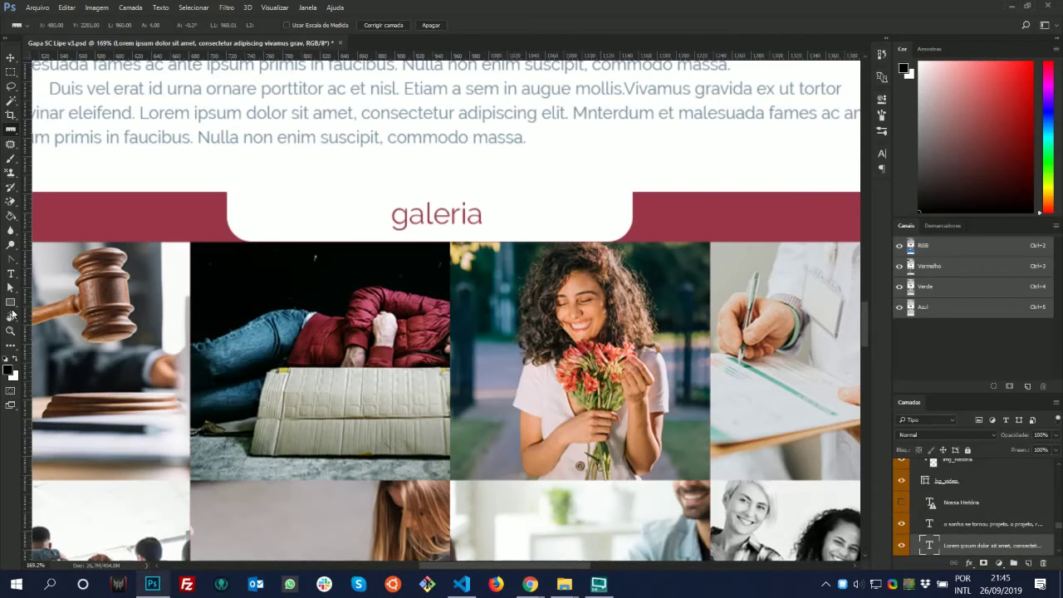
{"action": "key", "text": "t"}
{"action": "double_click", "coordinate": [413, 218]}
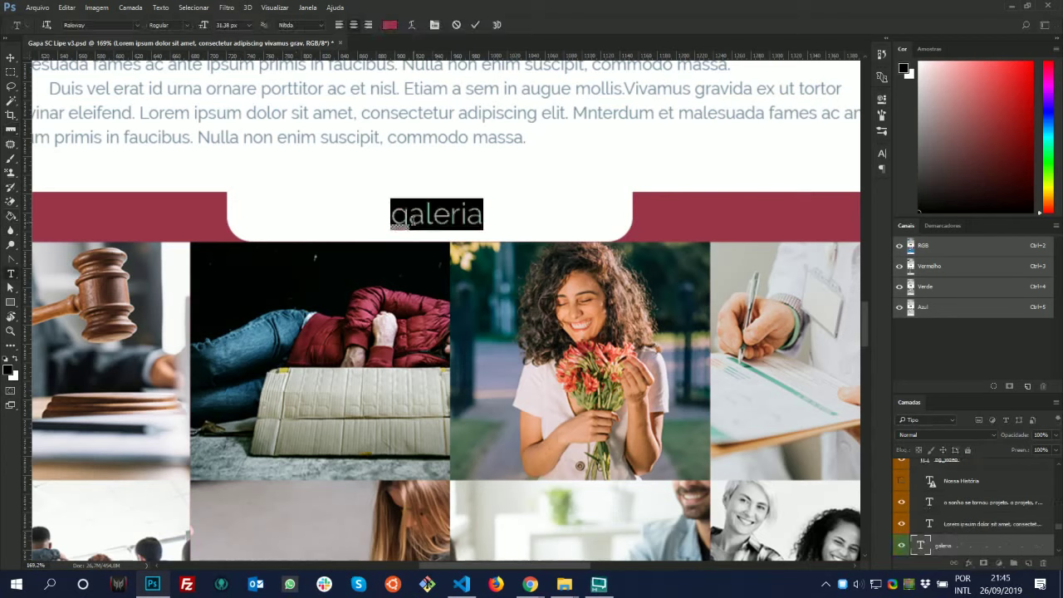
{"action": "left_click", "coordinate": [387, 24]}
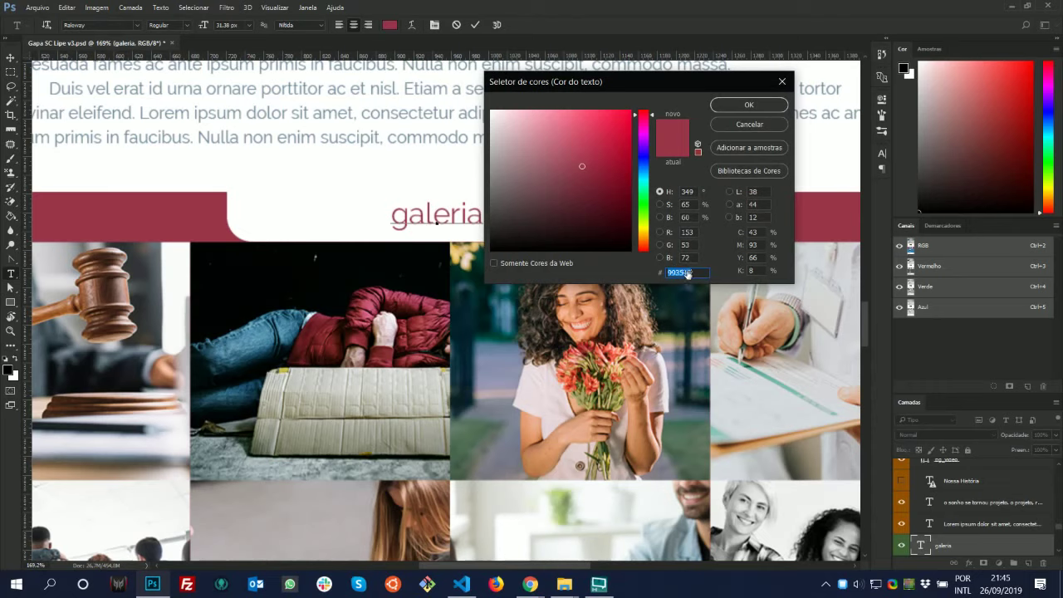
In Visual Studio Code, set the #galeria section title's color to #993548, save style.css and check the home page in Chrome
{"action": "key", "text": "alt+Tab"}
{"action": "key", "text": "Tab"}
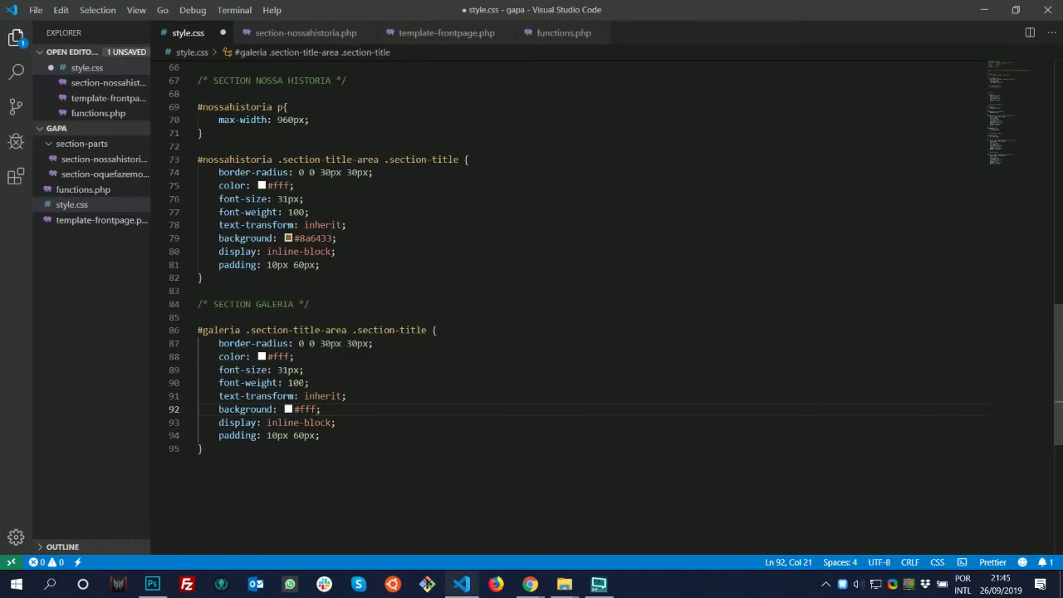
{"action": "double_click", "coordinate": [281, 356]}
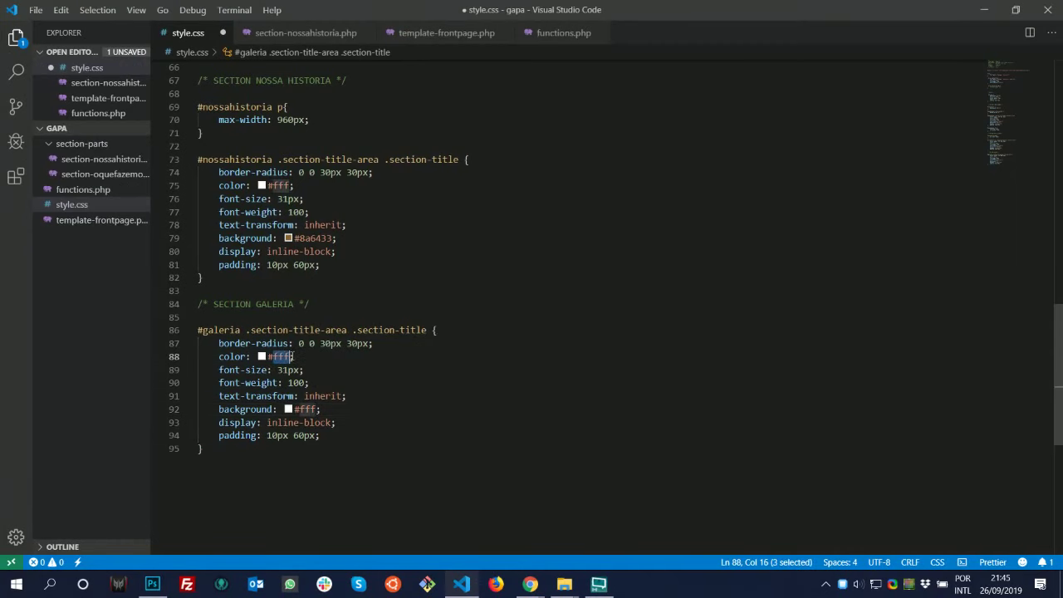
{"action": "type", "text": "993548"}
{"action": "key", "text": "alt+Tab"}
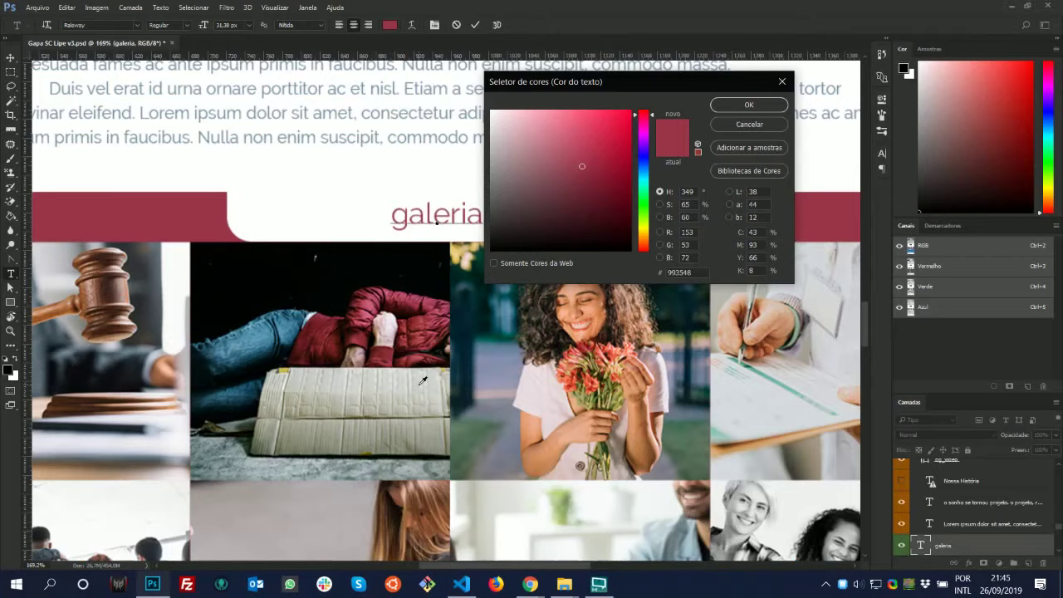
{"action": "key", "text": "alt+Tab"}
{"action": "key", "text": "Tab"}
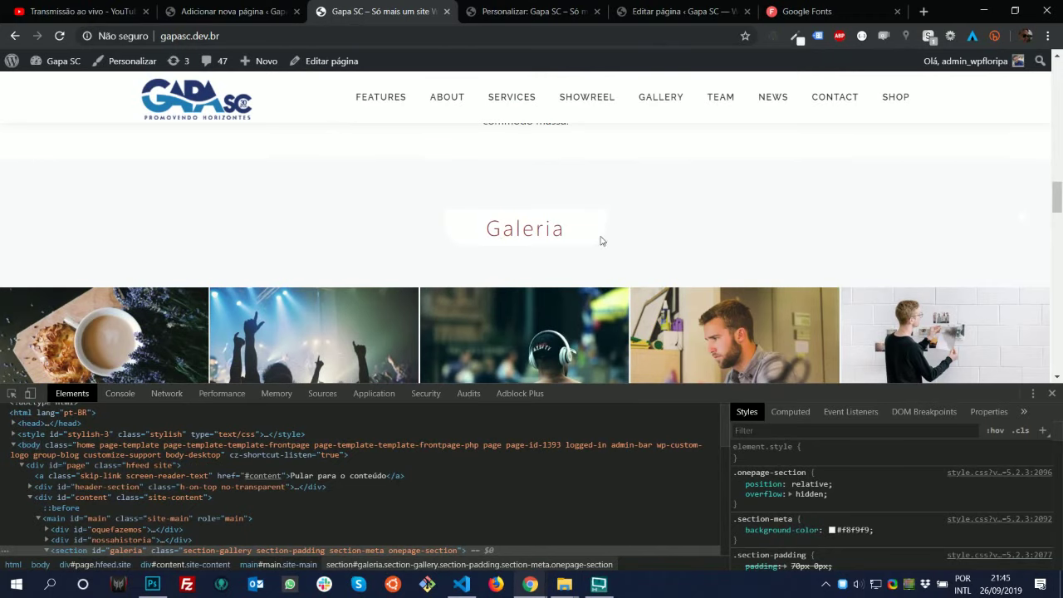
In style.css, add a #galeria rule with background #993548 below the SECTION GALERIA comment and save the file
{"action": "key", "text": "alt+Tab"}
{"action": "key", "text": "alt+Tab"}
{"action": "key", "text": "Tab"}
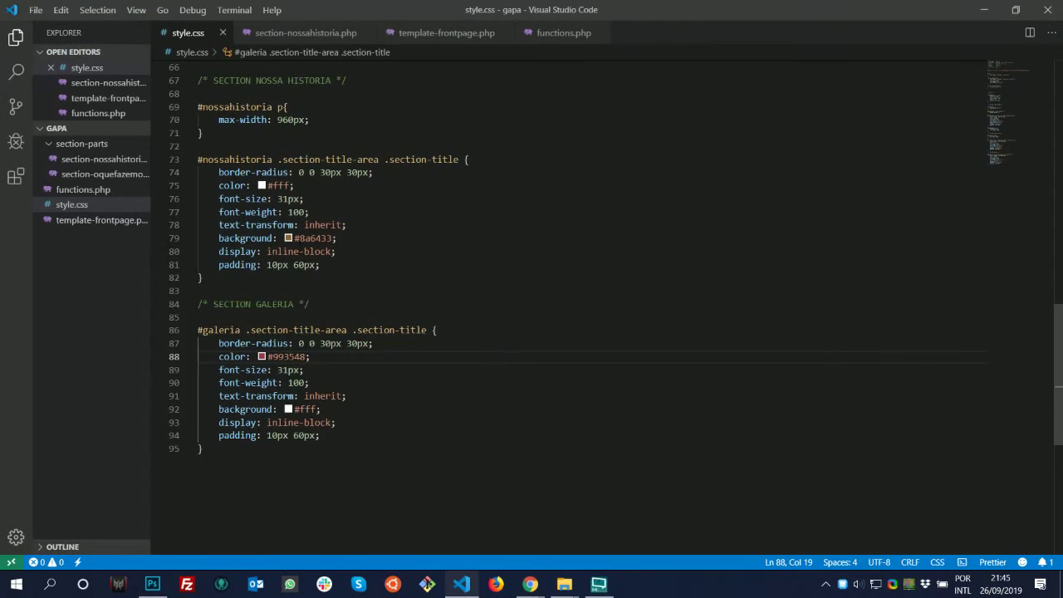
{"action": "left_click", "coordinate": [339, 300]}
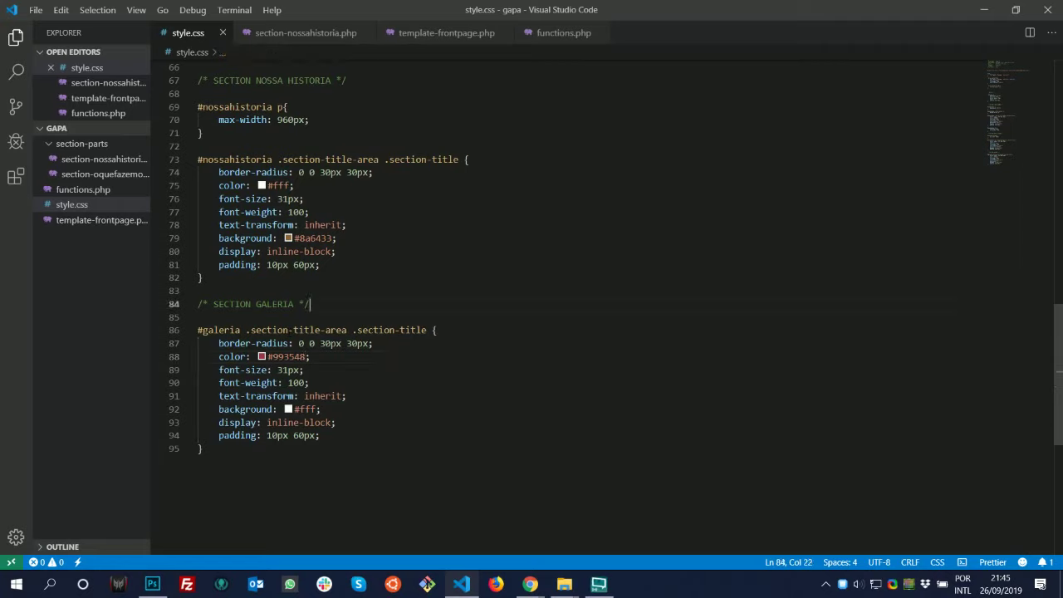
{"action": "key", "text": "Return"}
{"action": "key", "text": "Return"}
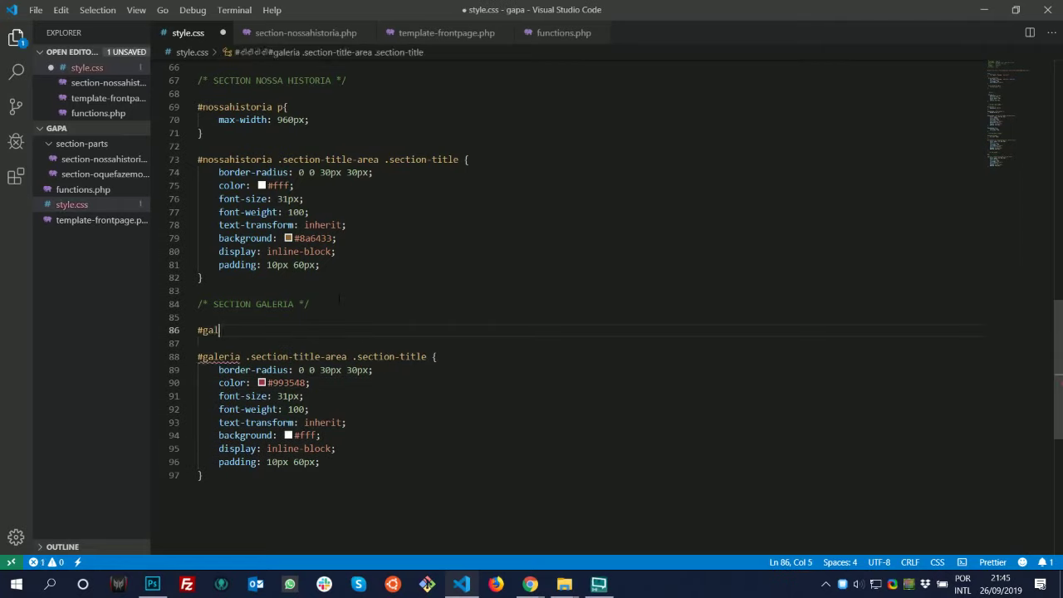
{"action": "type", "text": "#galeria {"}
{"action": "key", "text": "Return"}
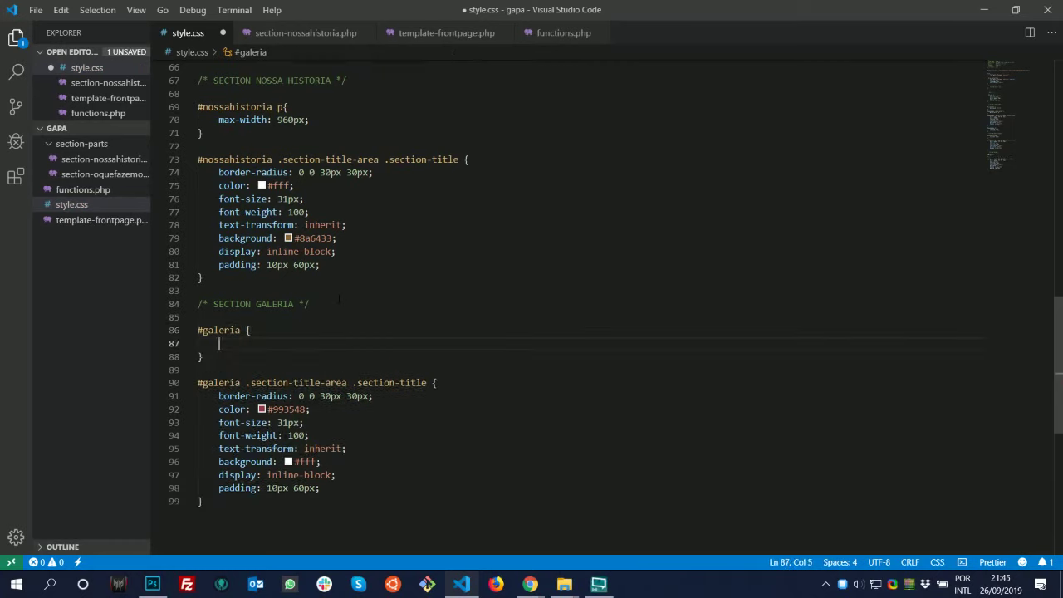
{"action": "type", "text": "background"}
{"action": "key", "text": "Return"}
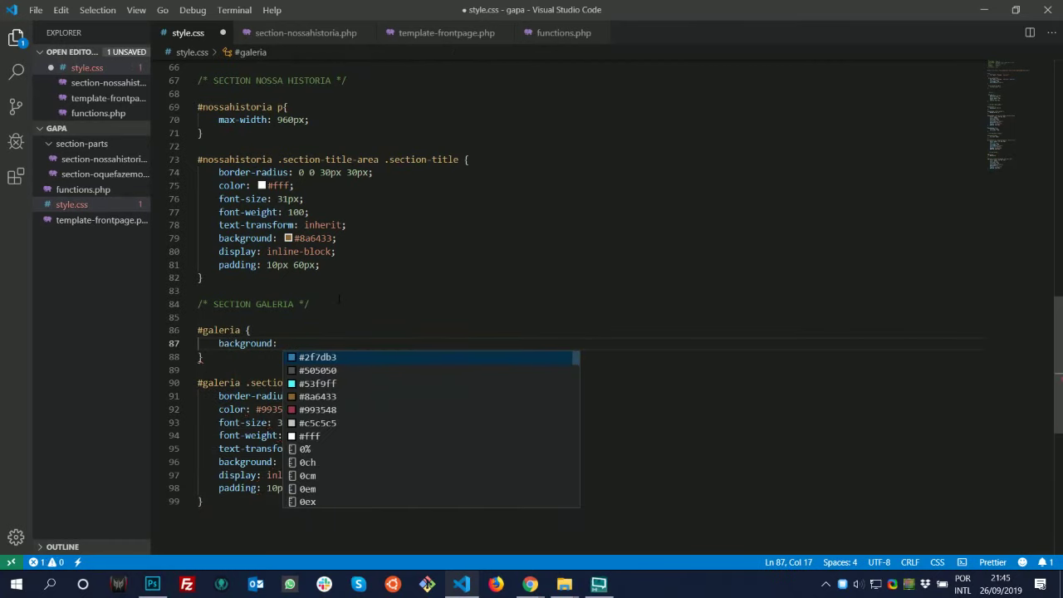
{"action": "type", "text": "#993548;"}
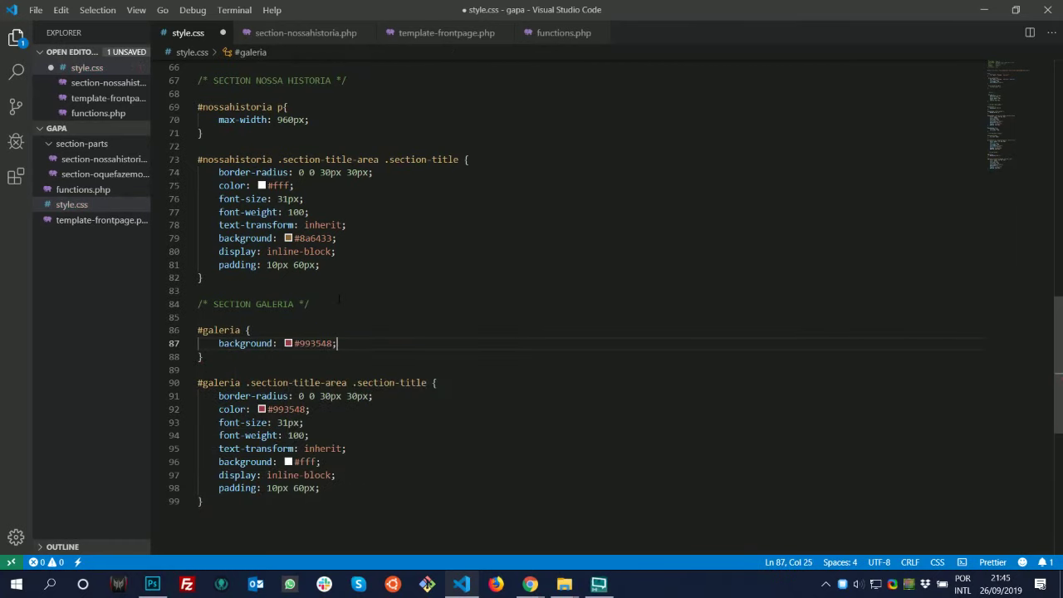
{"action": "key", "text": "ctrl+s"}
Cancel Photoshop's text color picker and reload the home page in Chrome to check the galeria section's background
{"action": "key", "text": "alt+Tab"}
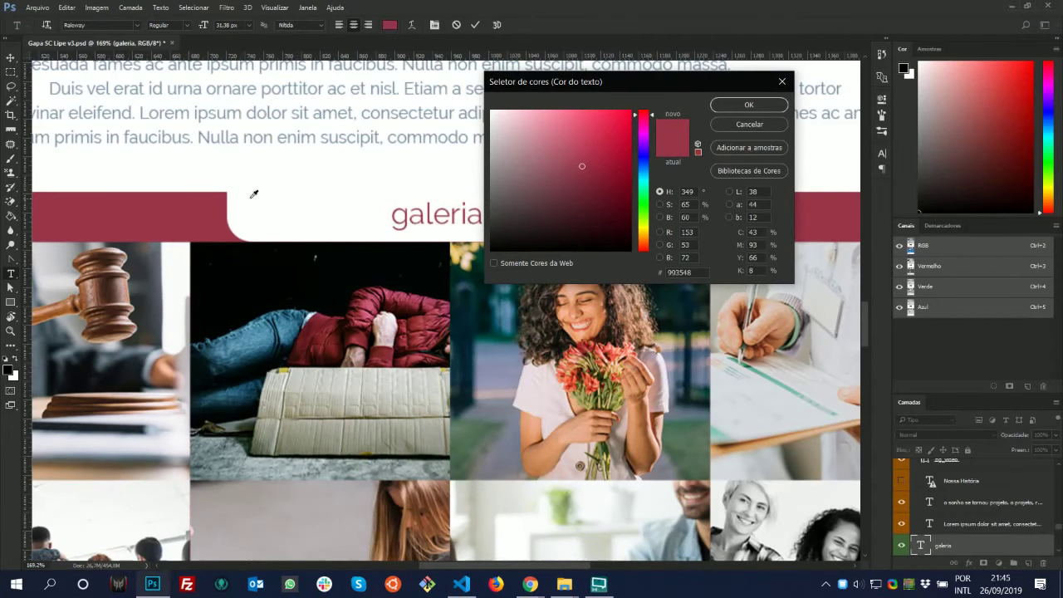
{"action": "left_click", "coordinate": [753, 127]}
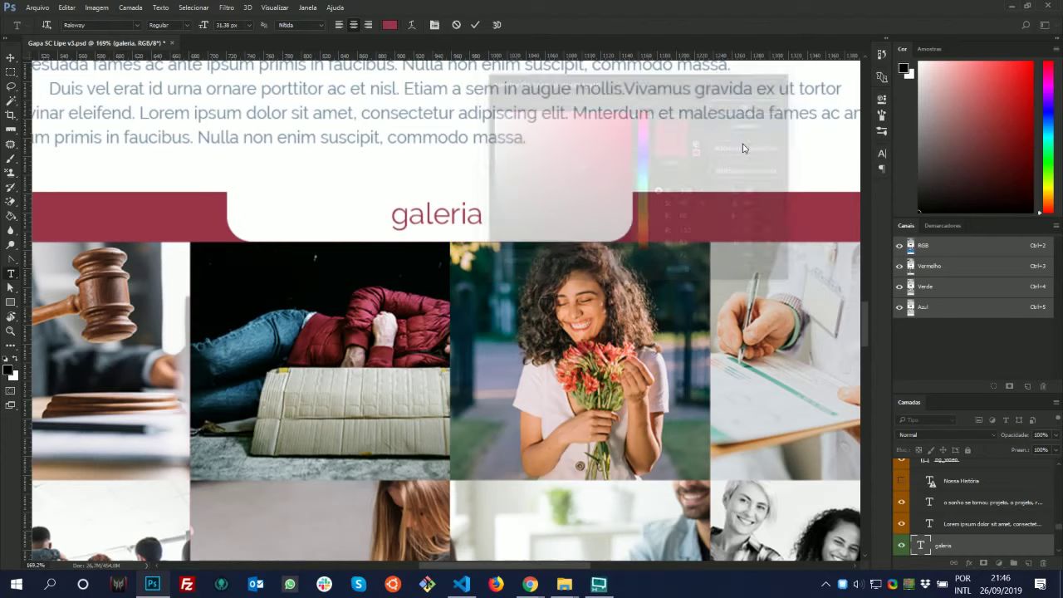
{"action": "left_click", "coordinate": [1012, 7]}
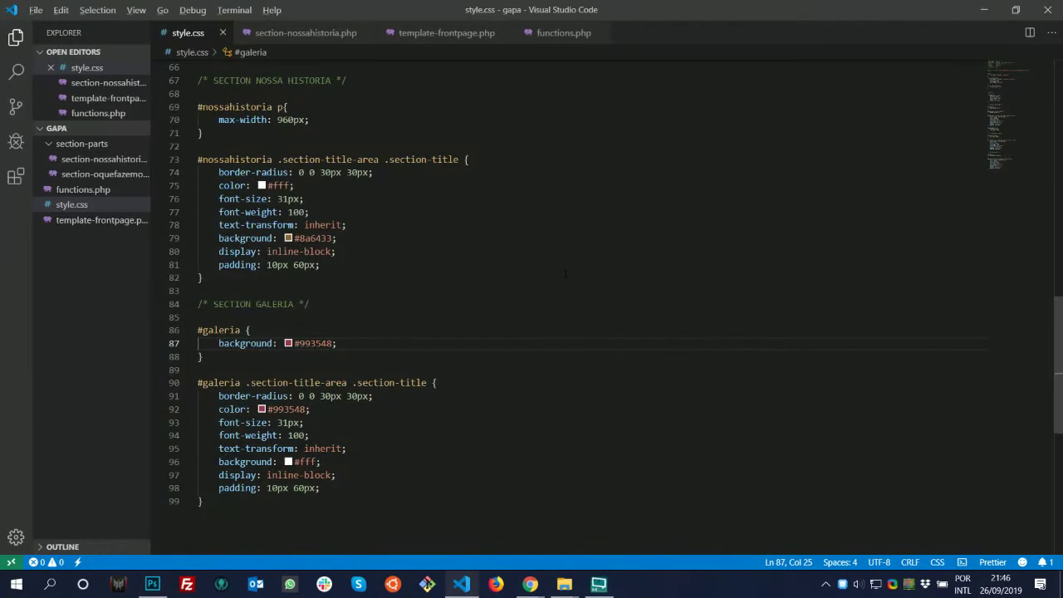
{"action": "key", "text": "alt+Tab"}
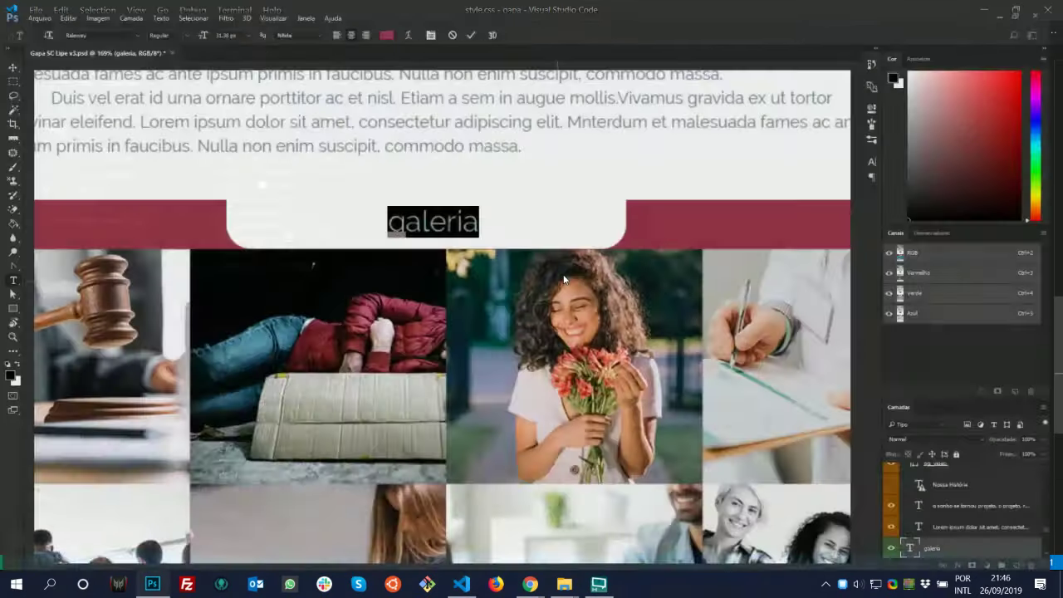
{"action": "key", "text": "alt+Tab"}
{"action": "left_click", "coordinate": [572, 267]}
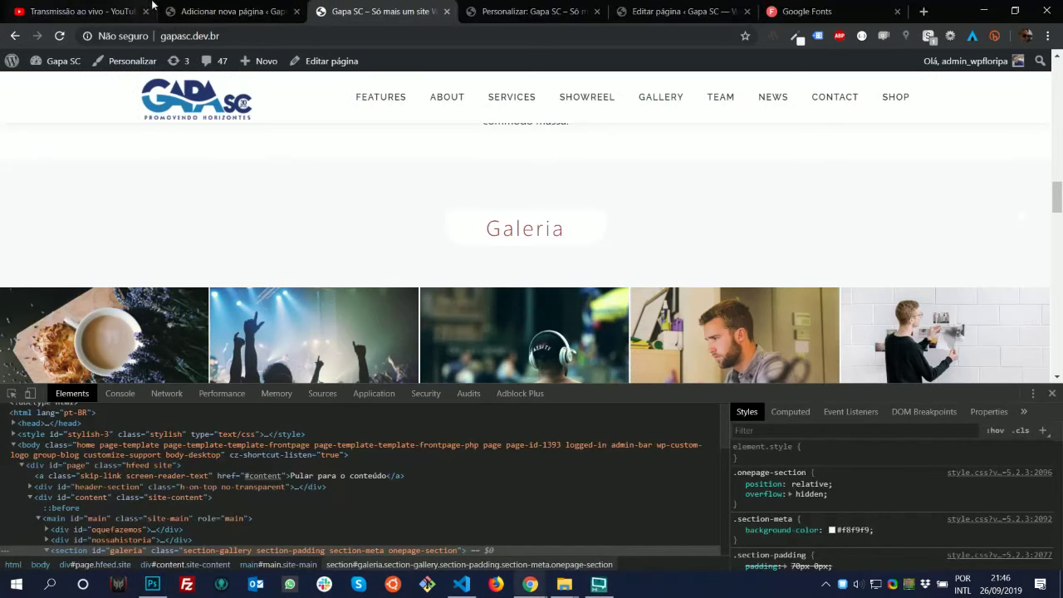
{"action": "left_click", "coordinate": [58, 37]}
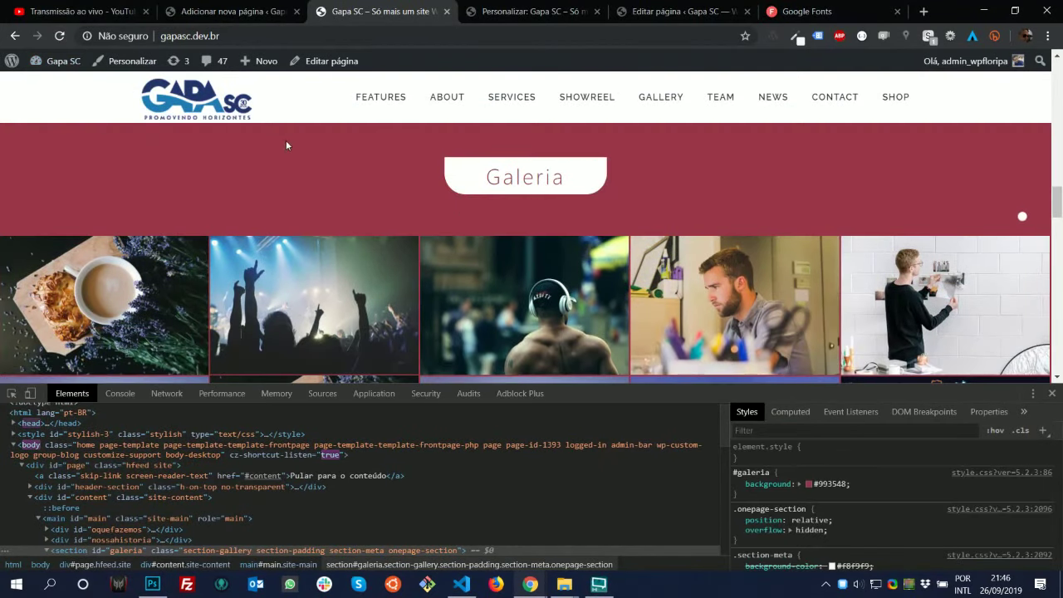
Inspect the galeria section in DevTools and set the padding in its .section-padding rule to 0
{"action": "left_click", "coordinate": [12, 394]}
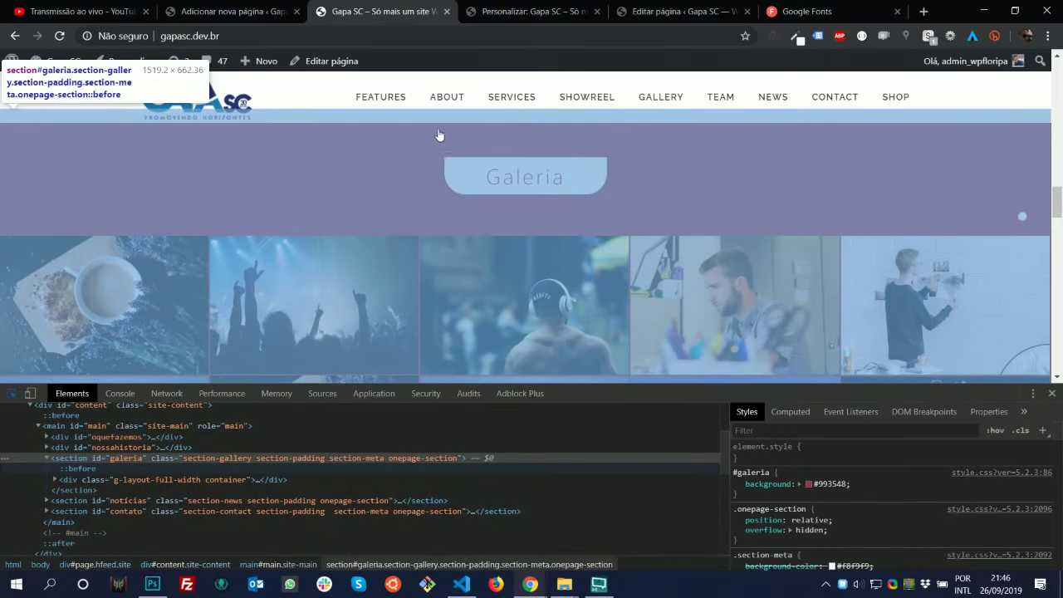
{"action": "left_click", "coordinate": [488, 123]}
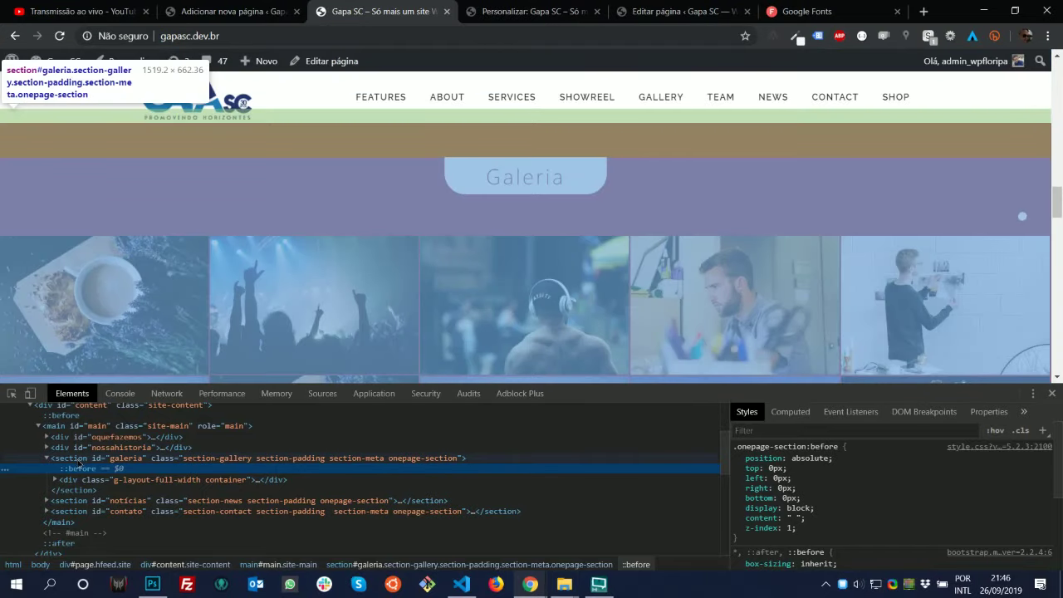
{"action": "left_click", "coordinate": [76, 459]}
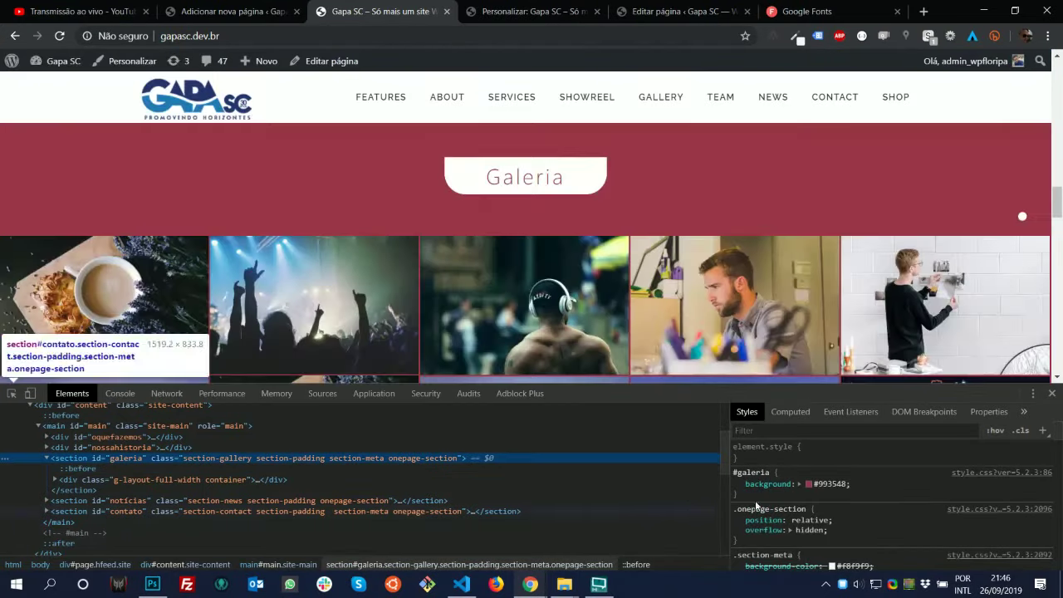
{"action": "scroll", "coordinate": [826, 501], "scroll_direction": "down", "scroll_amount": 1}
{"action": "scroll", "coordinate": [830, 513], "scroll_direction": "down", "scroll_amount": 2}
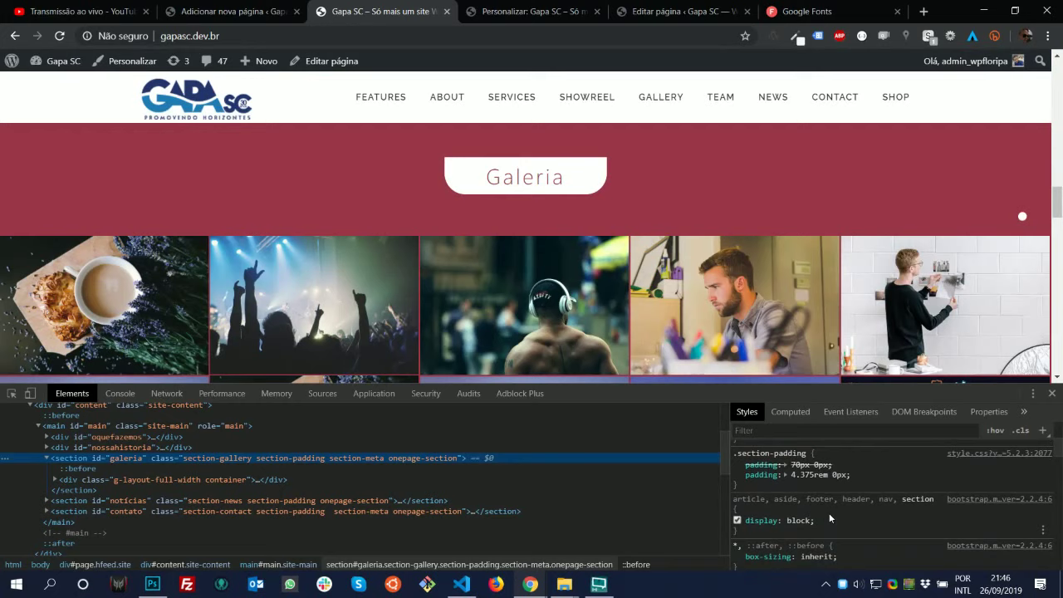
{"action": "left_click", "coordinate": [737, 475]}
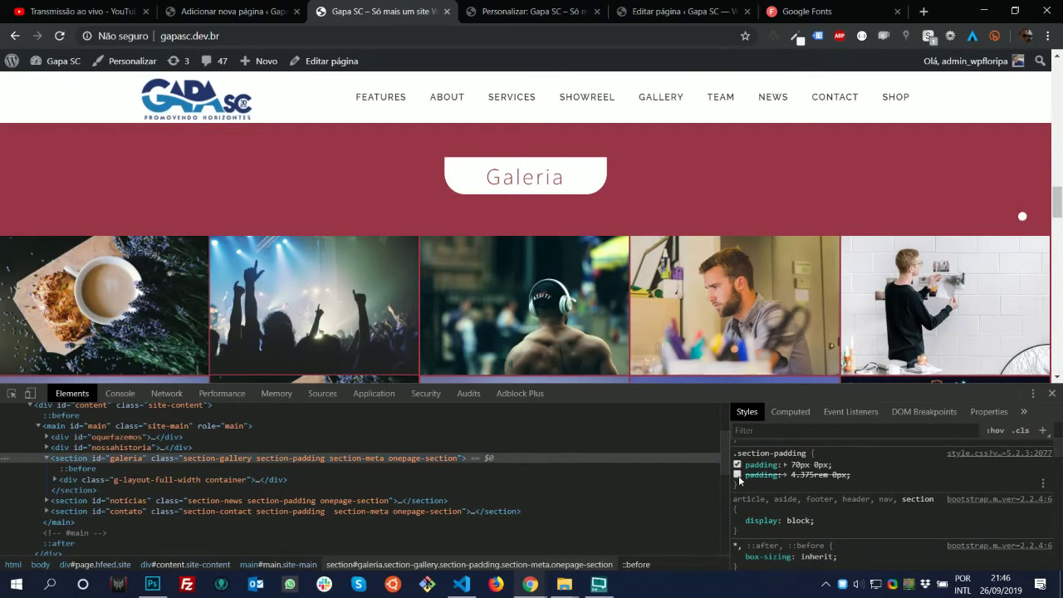
{"action": "left_click", "coordinate": [818, 474]}
{"action": "type", "text": "0"}
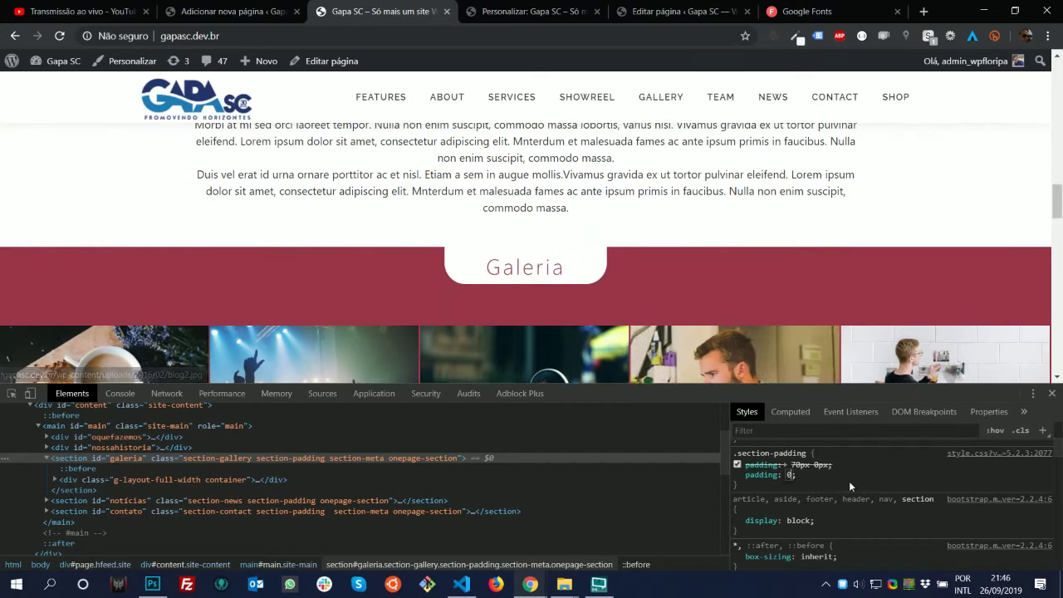
{"action": "key", "text": "Return"}
Copy the .section-padding selector from DevTools and paste it below the #galeria rule in style.css
{"action": "key", "text": "alt+Tab"}
{"action": "key", "text": "alt+Tab"}
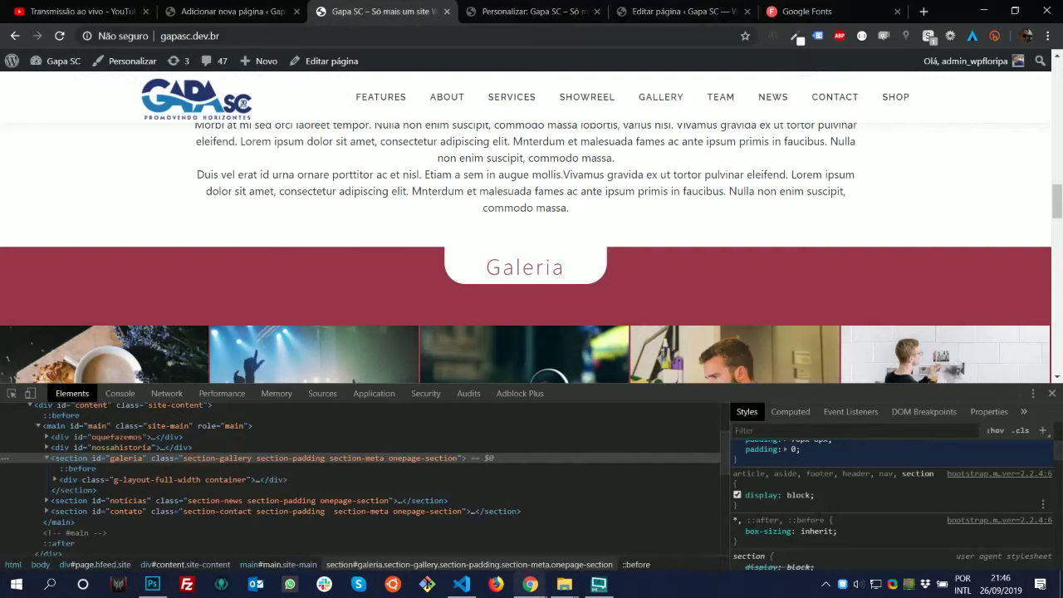
{"action": "scroll", "coordinate": [815, 517], "scroll_direction": "up", "scroll_amount": 2}
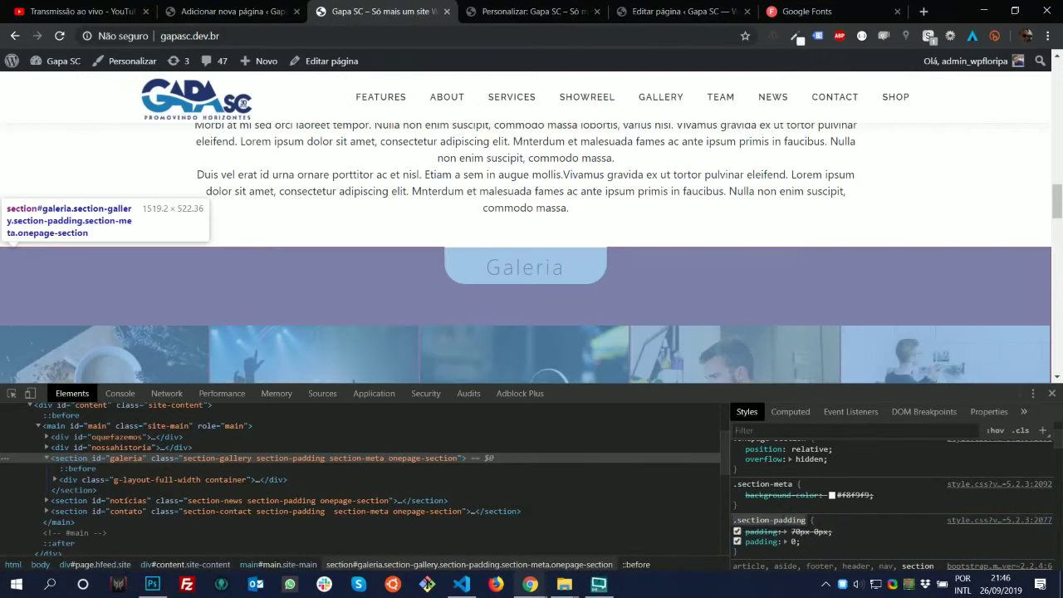
{"action": "key", "text": "alt+Tab"}
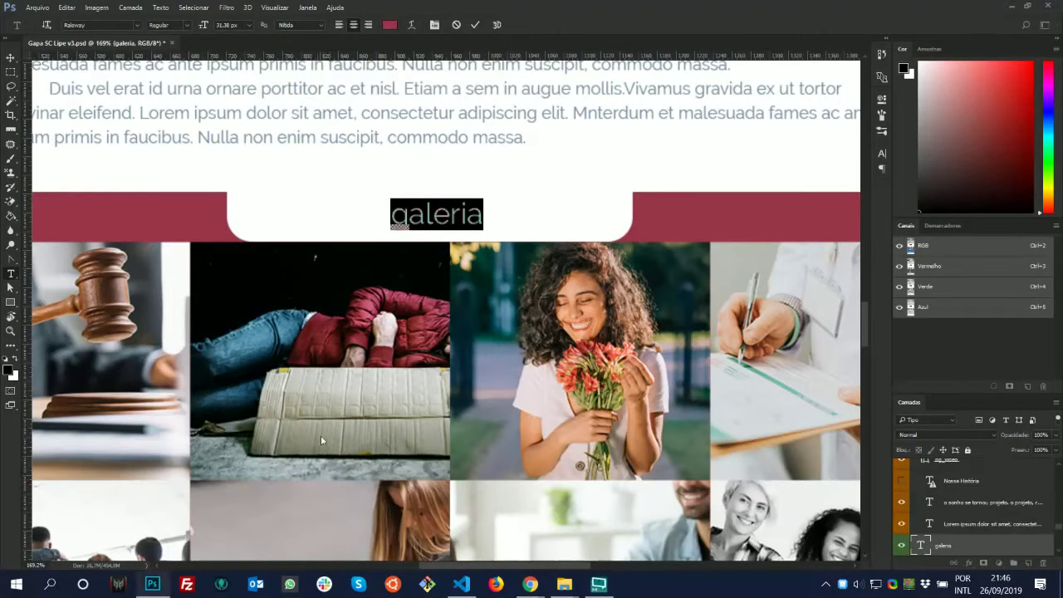
{"action": "key", "text": "alt+Tab"}
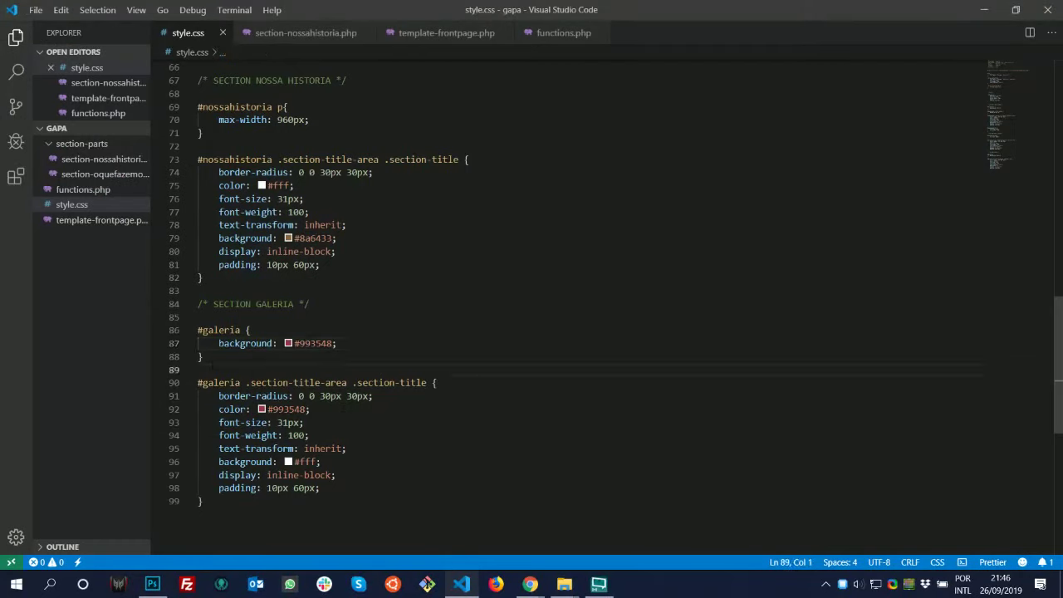
{"action": "type", "text": ".section-padding"}
Duplicate the #galeria background rule directly below itself, separated by a blank line
{"action": "left_click_drag", "start_coordinate": [202, 357], "coordinate": [189, 336]}
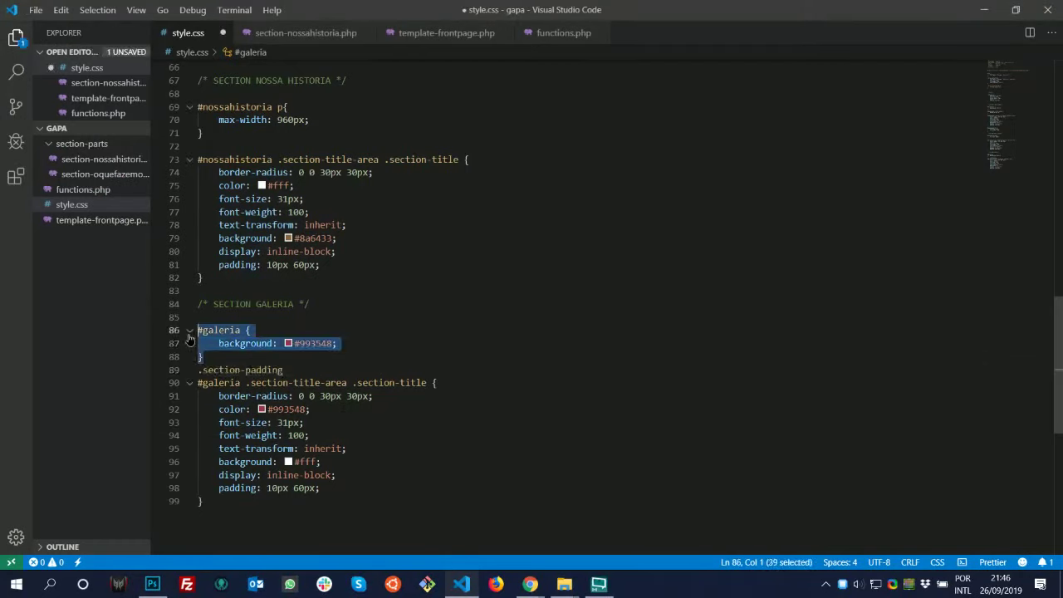
{"action": "key", "text": "ctrl+c"}
{"action": "left_click", "coordinate": [208, 356]}
{"action": "key", "text": "Return"}
{"action": "key", "text": "ctrl+v"}
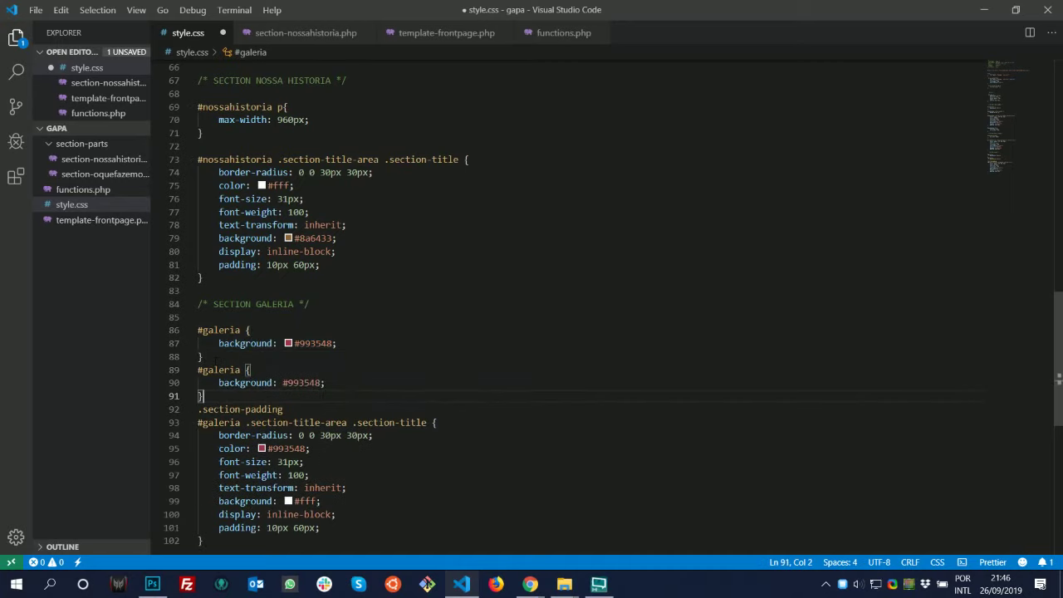
{"action": "key", "text": "Return"}
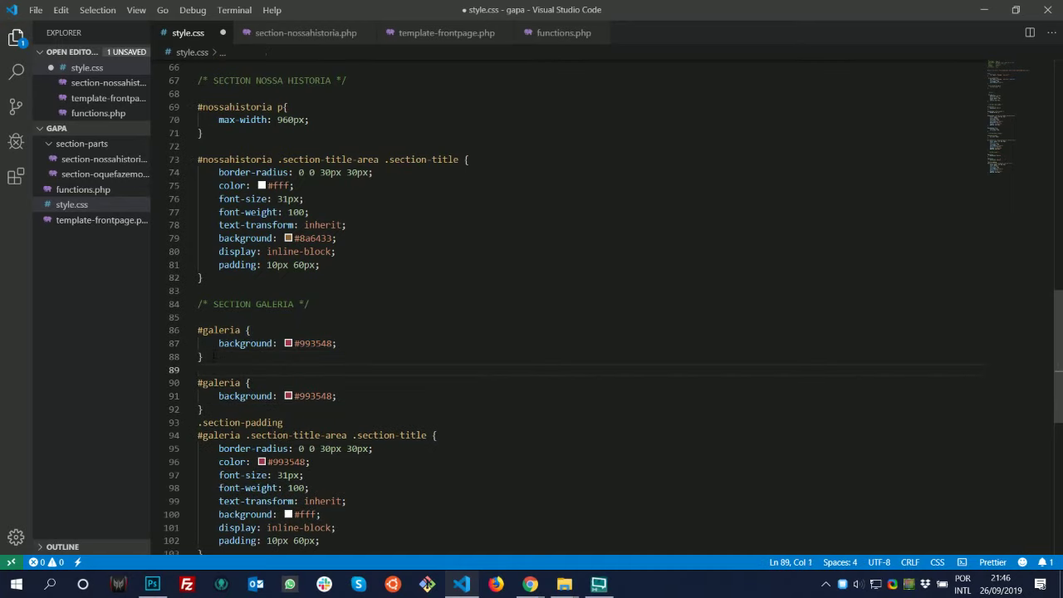
Remove the stray .section-padding line and change the duplicated rule's selector to #galeria .section-padding
{"action": "left_click_drag", "start_coordinate": [292, 422], "coordinate": [198, 422]}
{"action": "key", "text": "BackSpace"}
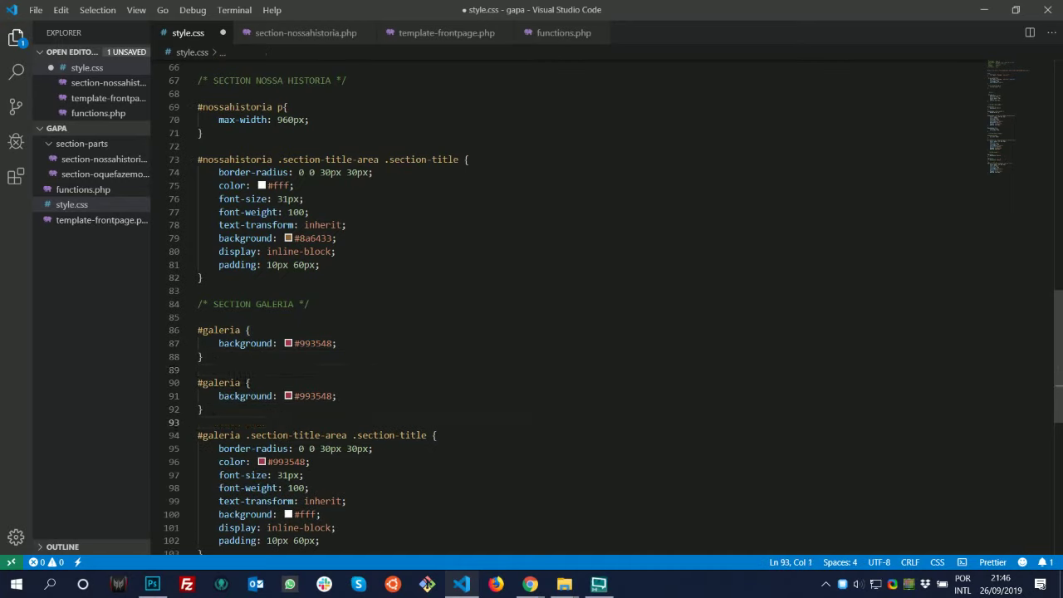
{"action": "left_click", "coordinate": [241, 383]}
{"action": "key", "text": "ctrl+v"}
Replace the background declaration in the #galeria .section-padding rule with padding: 0; and save style.css
{"action": "left_click_drag", "start_coordinate": [339, 397], "coordinate": [219, 397]}
{"action": "type", "text": "pa"}
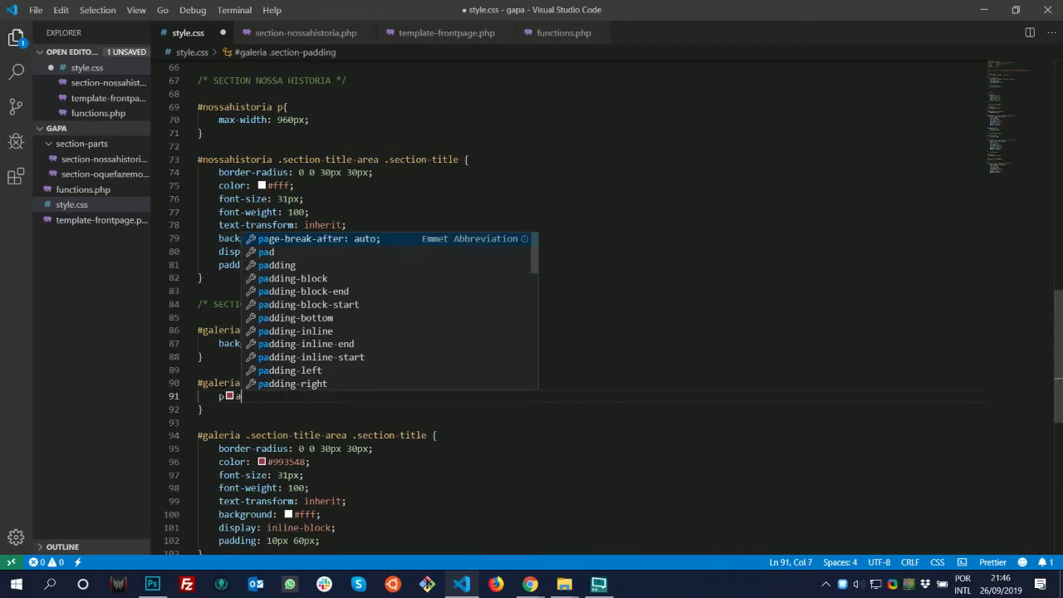
{"action": "key", "text": "Return"}
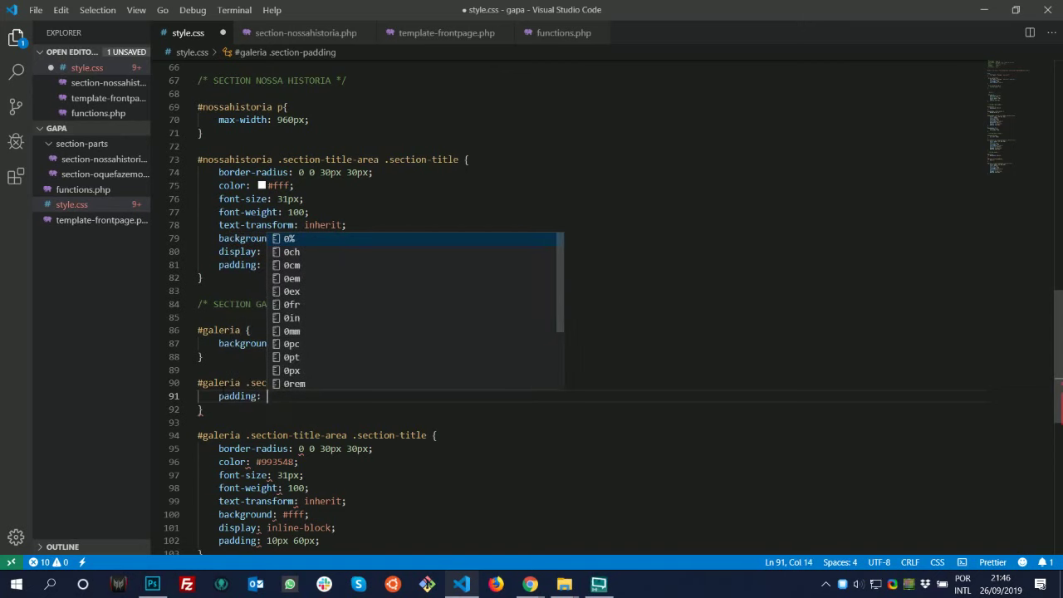
{"action": "type", "text": "0;"}
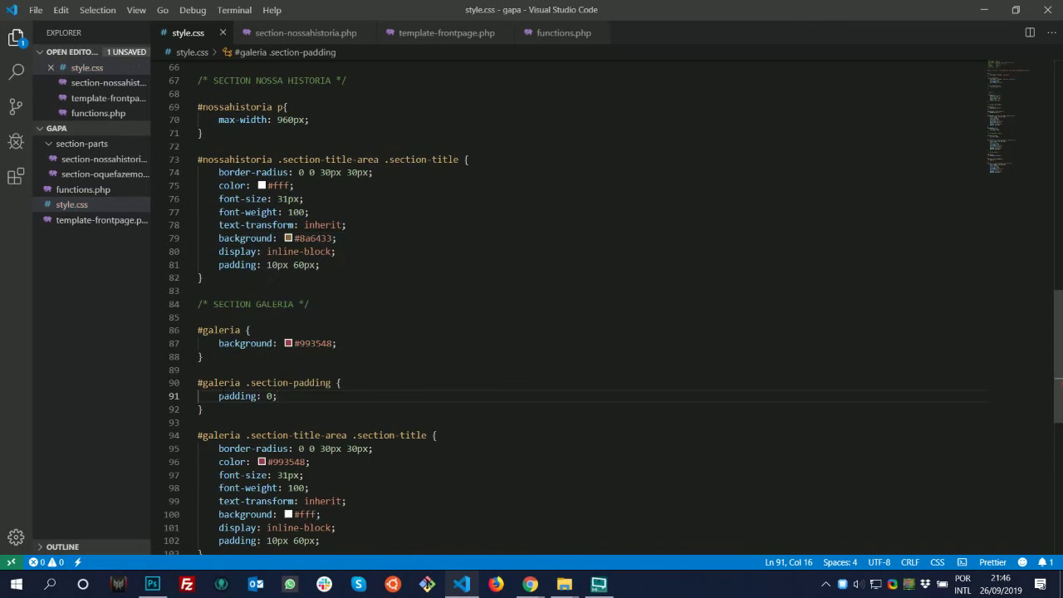
{"action": "key", "text": "ctrl+s"}
Reload the home page in Chrome and inspect the CSS rules applied to the galeria section element
{"action": "key", "text": "alt+Tab"}
{"action": "key", "text": "alt+Tab"}
{"action": "key", "text": "alt+Tab"}
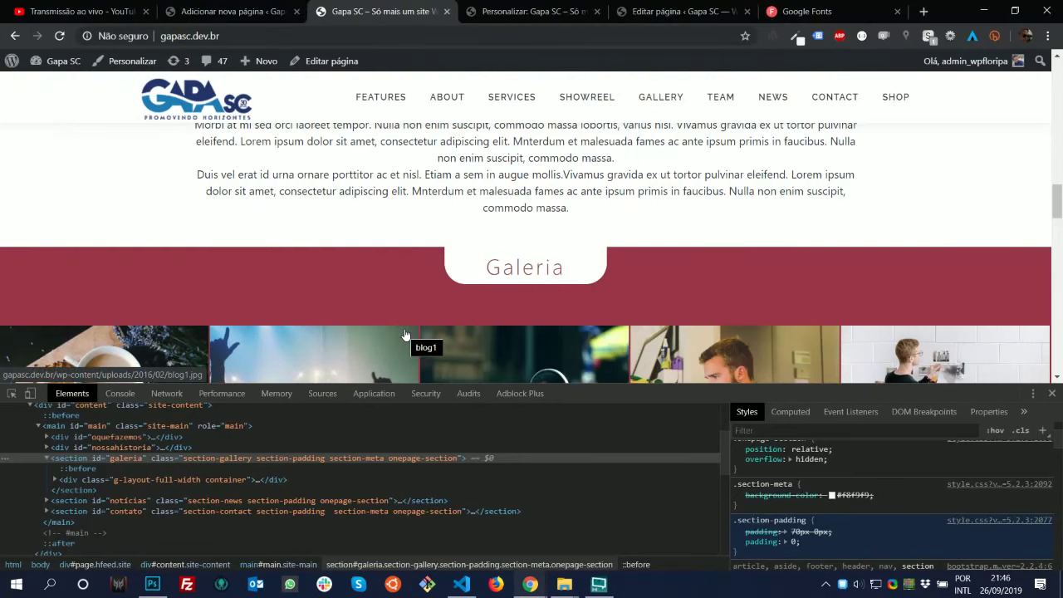
{"action": "key", "text": "F5"}
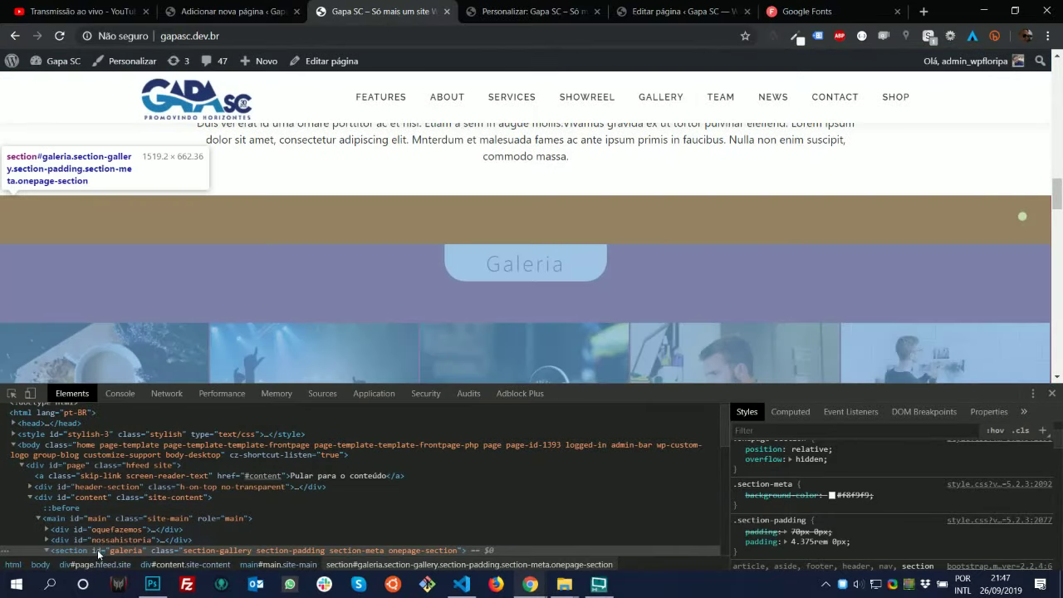
{"action": "left_click", "coordinate": [75, 548]}
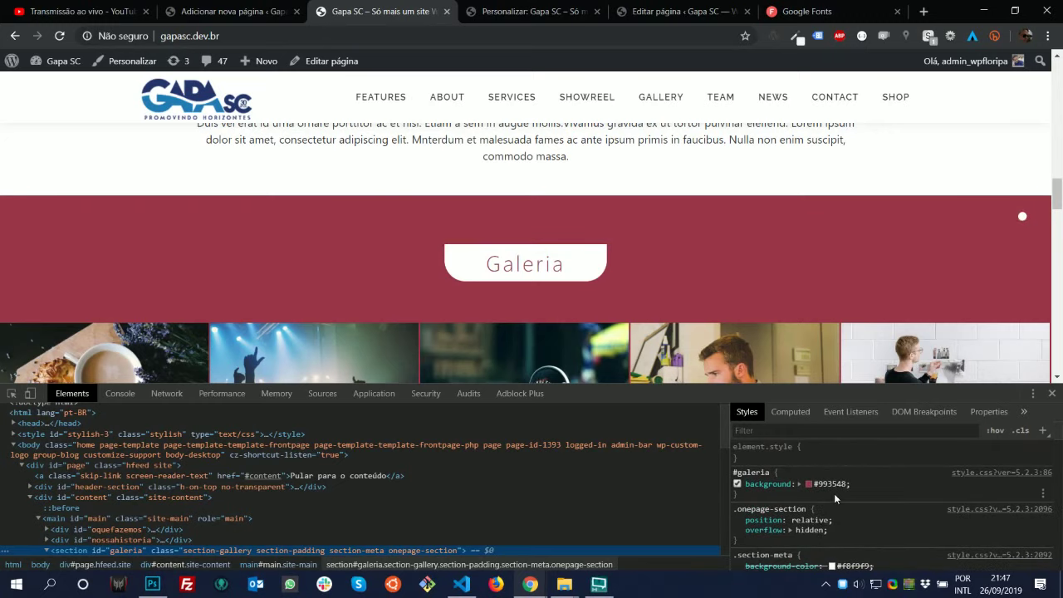
Back in style.css in VS Code, remove the space in the selector to make it #galeria.section-padding and save
{"action": "key", "text": "alt+Tab"}
{"action": "key", "text": "alt+Tab"}
{"action": "key", "text": "alt+Tab"}
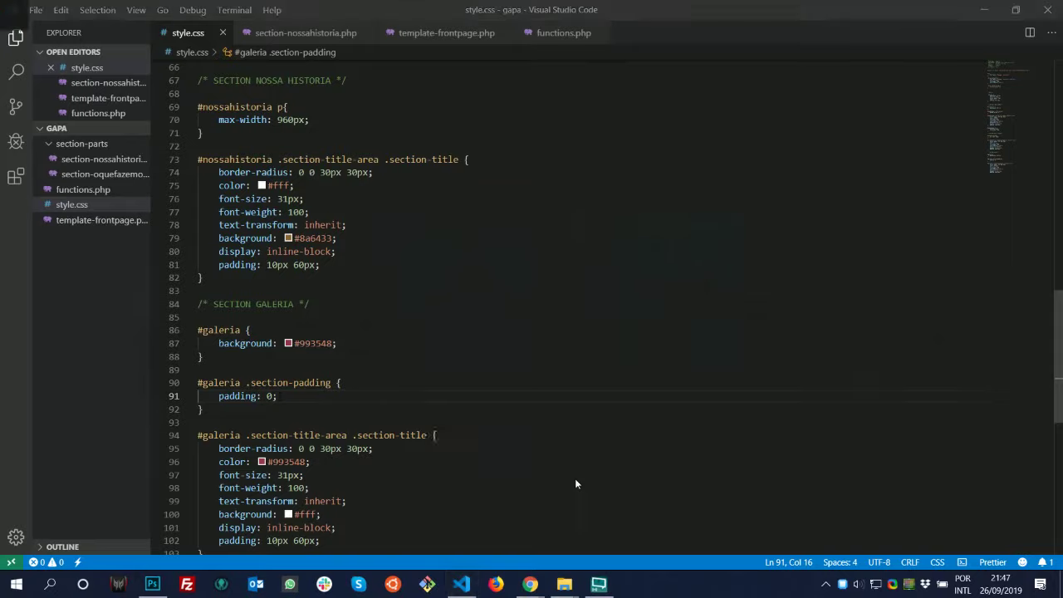
{"action": "key", "text": "alt+Tab"}
{"action": "key", "text": "alt+Tab"}
{"action": "key", "text": "alt+Tab"}
{"action": "key", "text": "alt+Tab"}
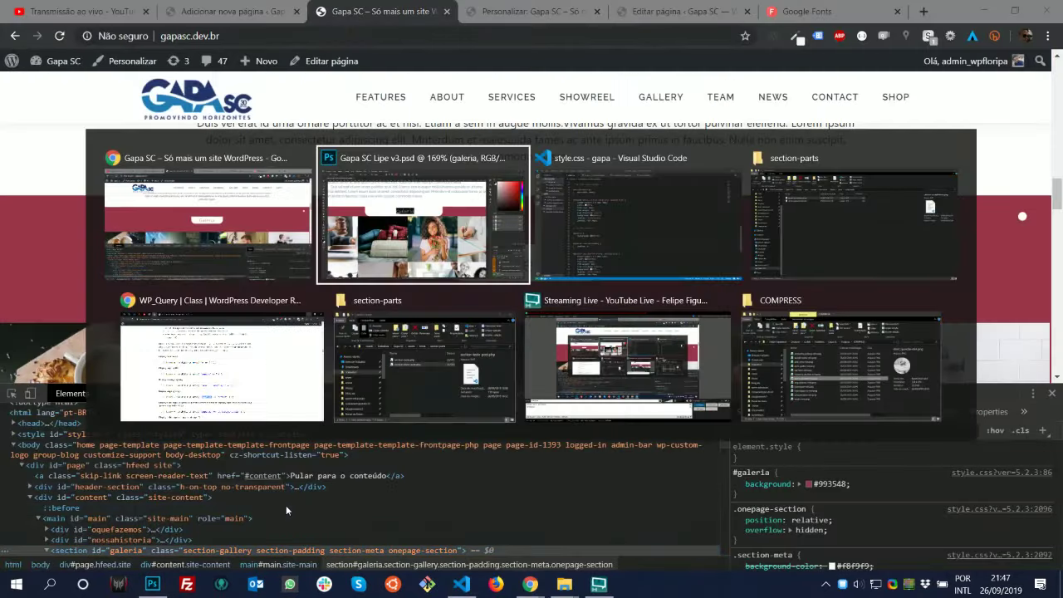
{"action": "key", "text": "alt+Tab"}
{"action": "key", "text": "alt+Tab"}
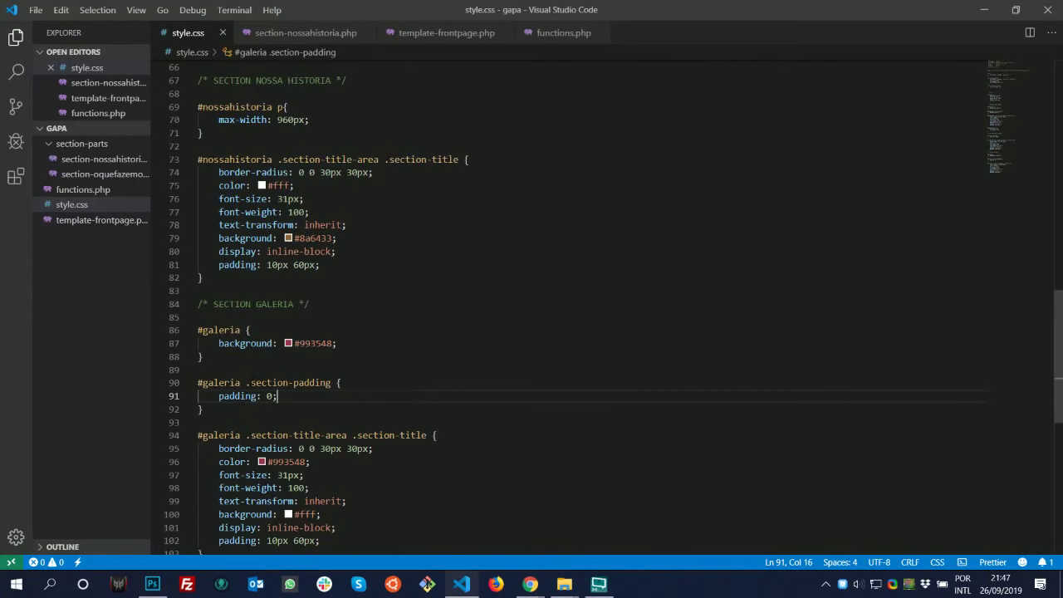
{"action": "key", "text": "Down"}
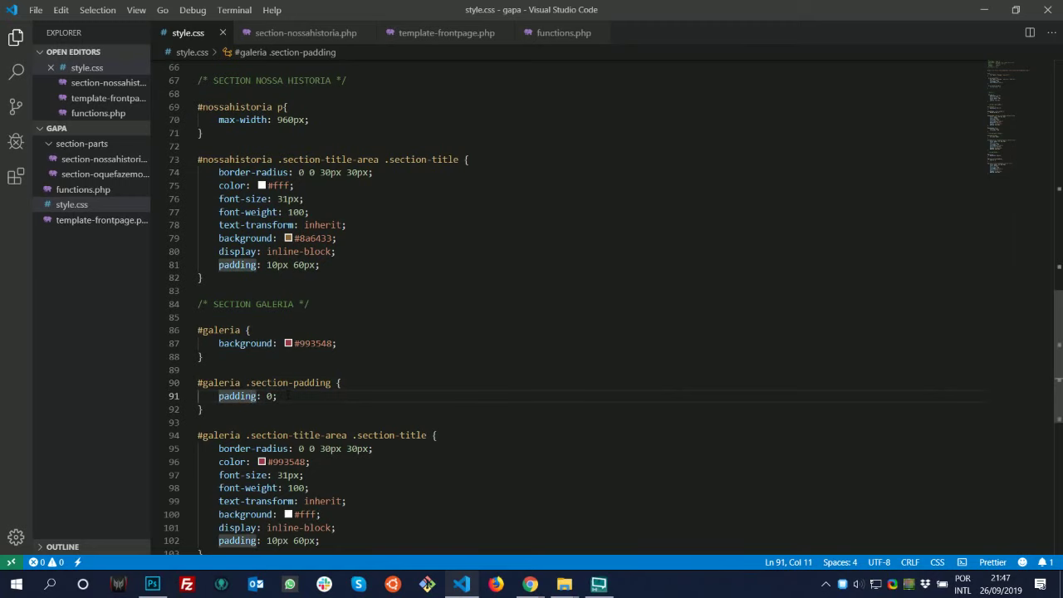
{"action": "key", "text": "Up"}
{"action": "key", "text": "Left"}
{"action": "key", "text": "BackSpace"}
{"action": "key", "text": "ctrl+s"}
Reload the home page in Chrome and check the galeria section's padding and the news section below it
{"action": "key", "text": "alt+Tab"}
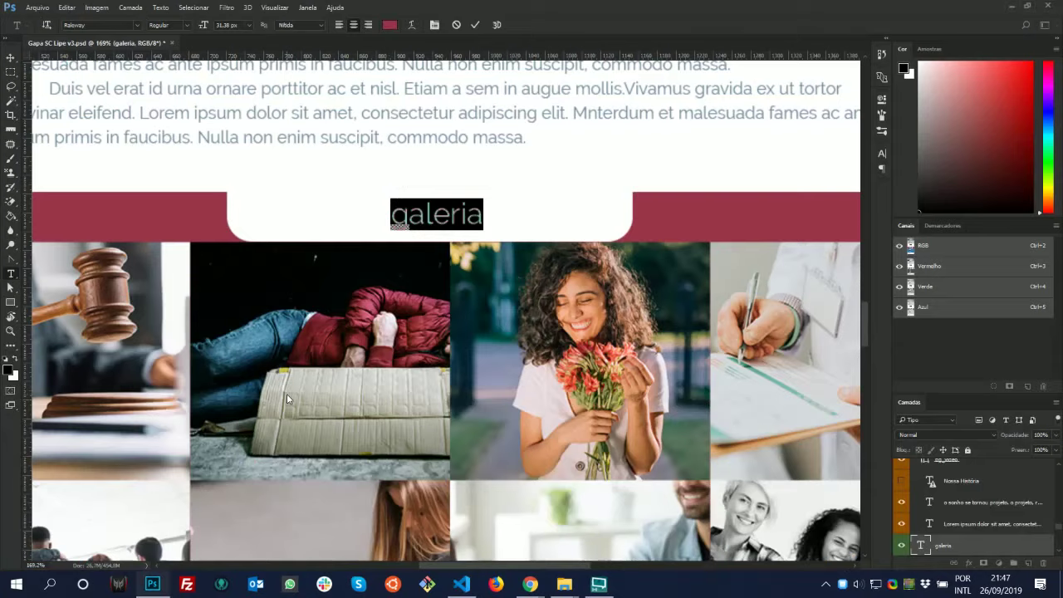
{"action": "key", "text": "alt+Tab"}
{"action": "key", "text": "alt+Tab"}
{"action": "key", "text": "F5"}
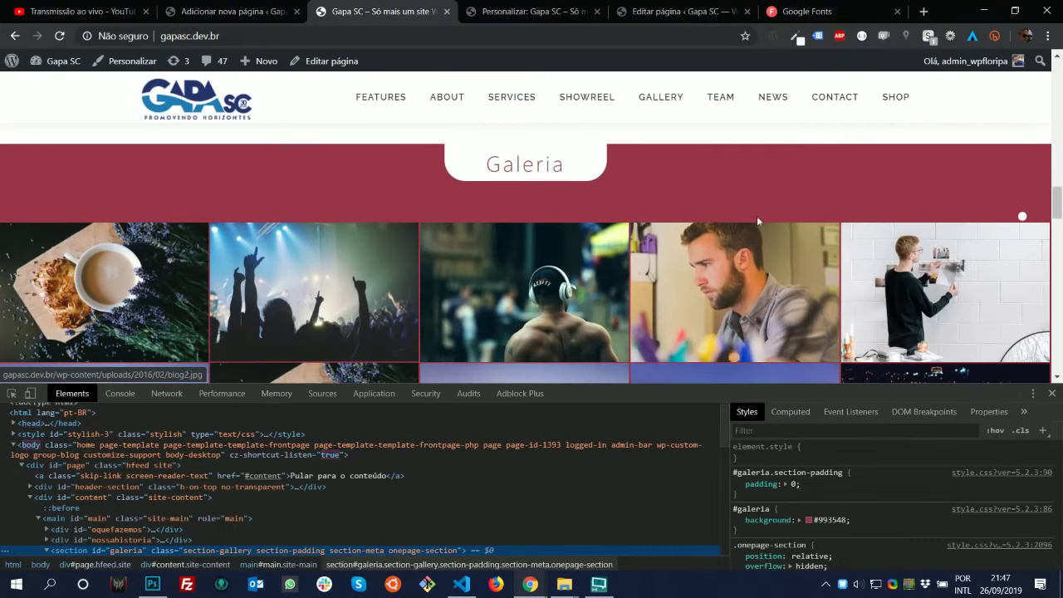
{"action": "scroll", "coordinate": [1057, 216], "scroll_direction": "down", "scroll_amount": 1}
{"action": "left_click_drag", "start_coordinate": [1057, 216], "coordinate": [1060, 247]}
Switch to the Photoshop layout and examine the galeria and "últimas do blog" sections
{"action": "key", "text": "alt+Tab"}
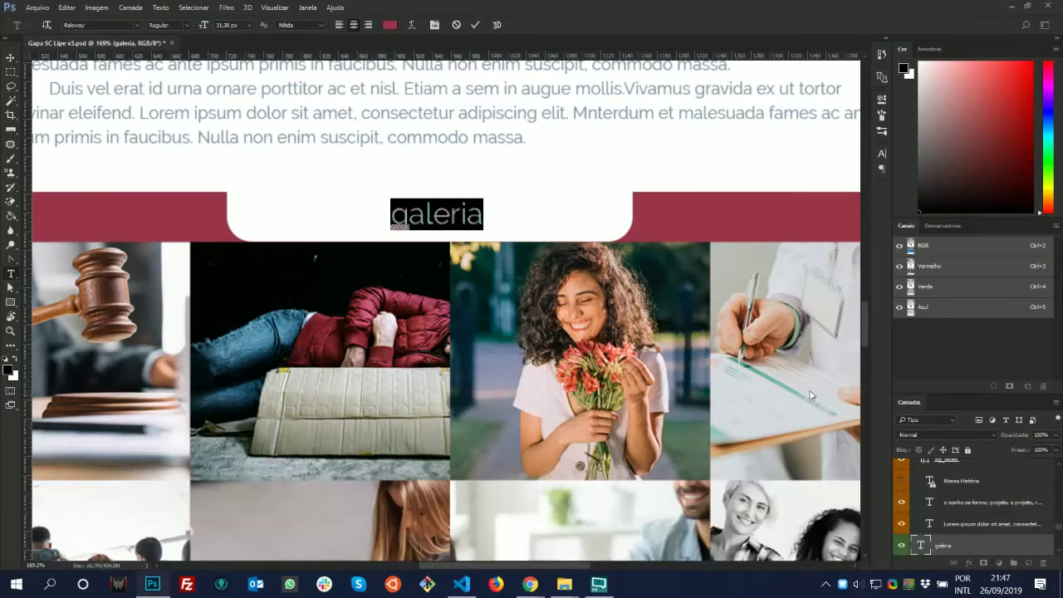
{"action": "scroll", "coordinate": [530, 391], "scroll_direction": "down", "scroll_amount": 5, "text": "alt"}
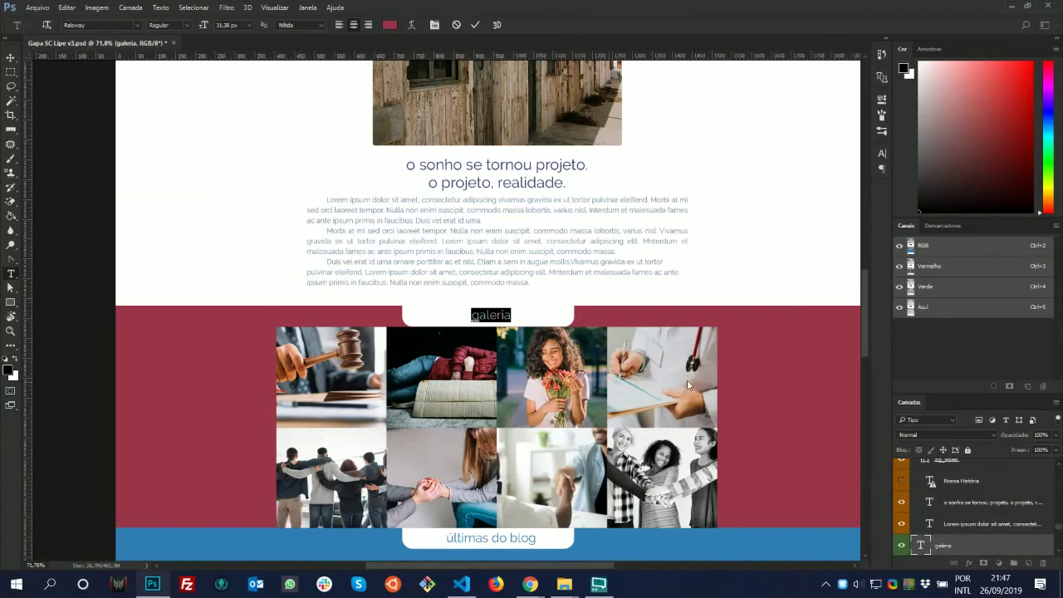
{"action": "left_click_drag", "start_coordinate": [862, 303], "coordinate": [852, 373]}
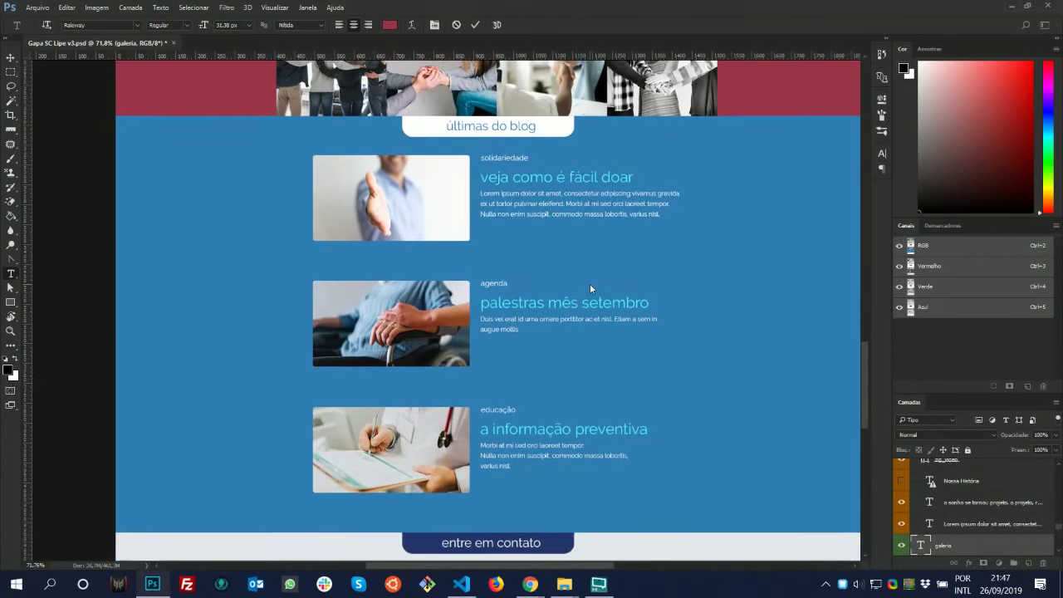
{"action": "scroll", "coordinate": [591, 284], "scroll_direction": "up", "scroll_amount": 2}
{"action": "scroll", "coordinate": [591, 284], "scroll_direction": "up", "scroll_amount": 2, "text": "alt"}
{"action": "scroll", "coordinate": [595, 289], "scroll_direction": "up", "scroll_amount": 1, "text": "alt"}
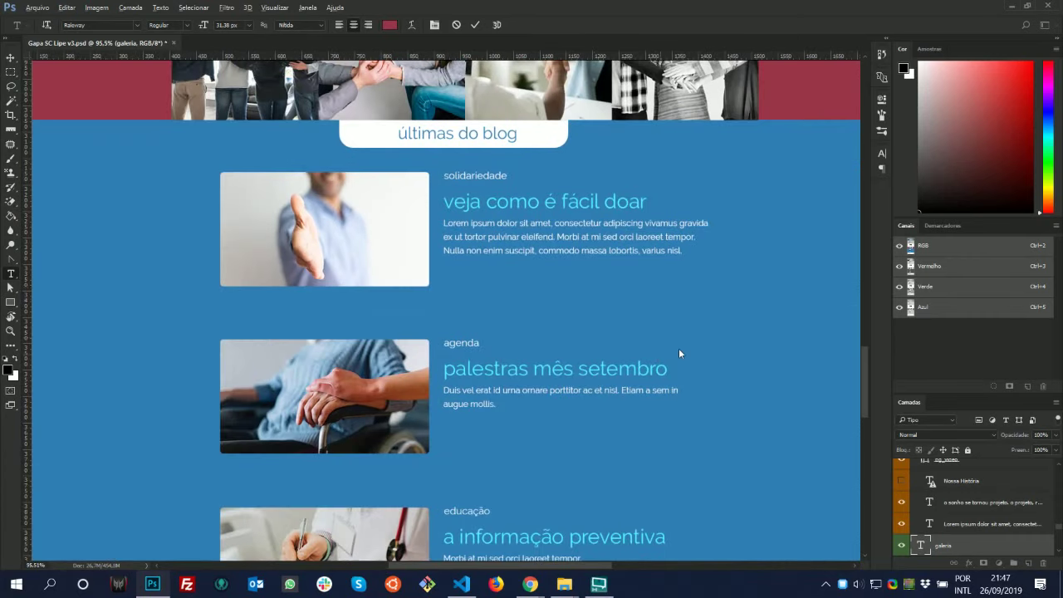
Close DevTools in Chrome and compare the page's galeria and news sections with the Photoshop layout
{"action": "key", "text": "alt+Tab"}
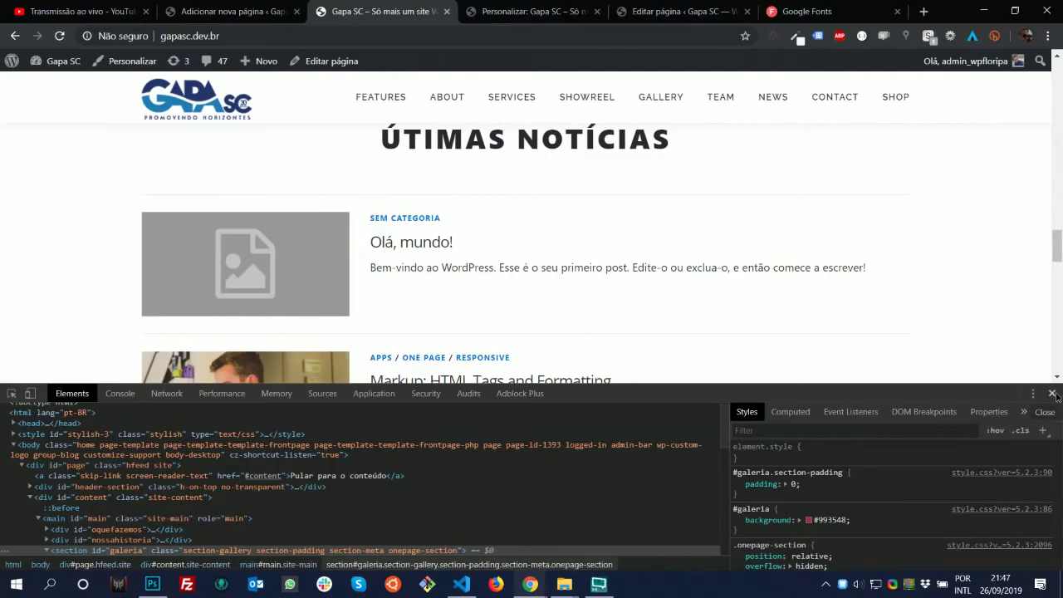
{"action": "left_click", "coordinate": [1053, 394]}
{"action": "scroll", "coordinate": [624, 380], "scroll_direction": "up", "scroll_amount": 4}
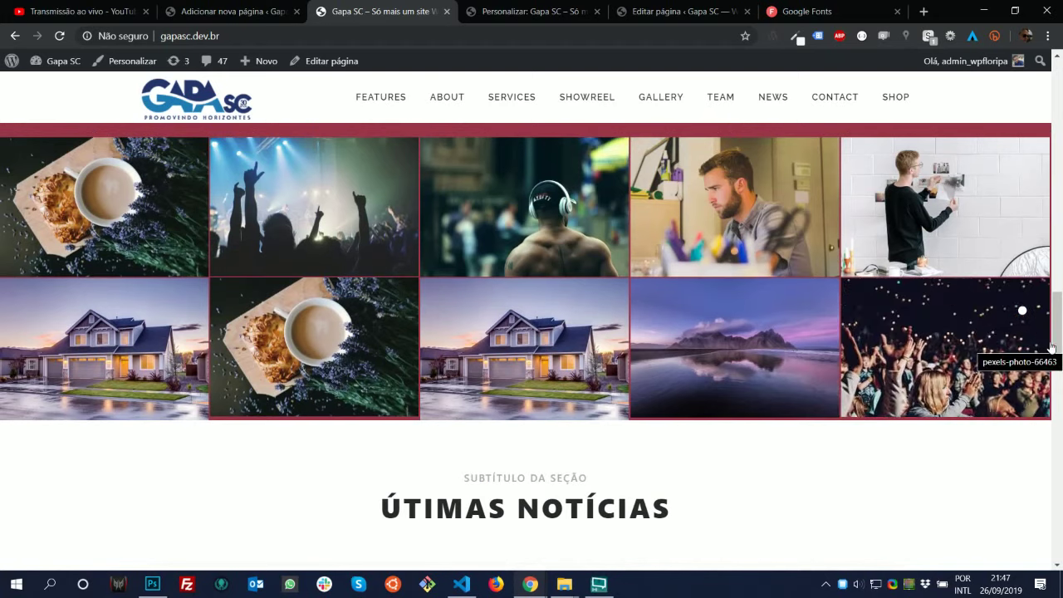
{"action": "left_click_drag", "start_coordinate": [1052, 347], "coordinate": [1062, 307]}
{"action": "key", "text": "alt+Tab"}
{"action": "scroll", "coordinate": [498, 208], "scroll_direction": "up", "scroll_amount": 3}
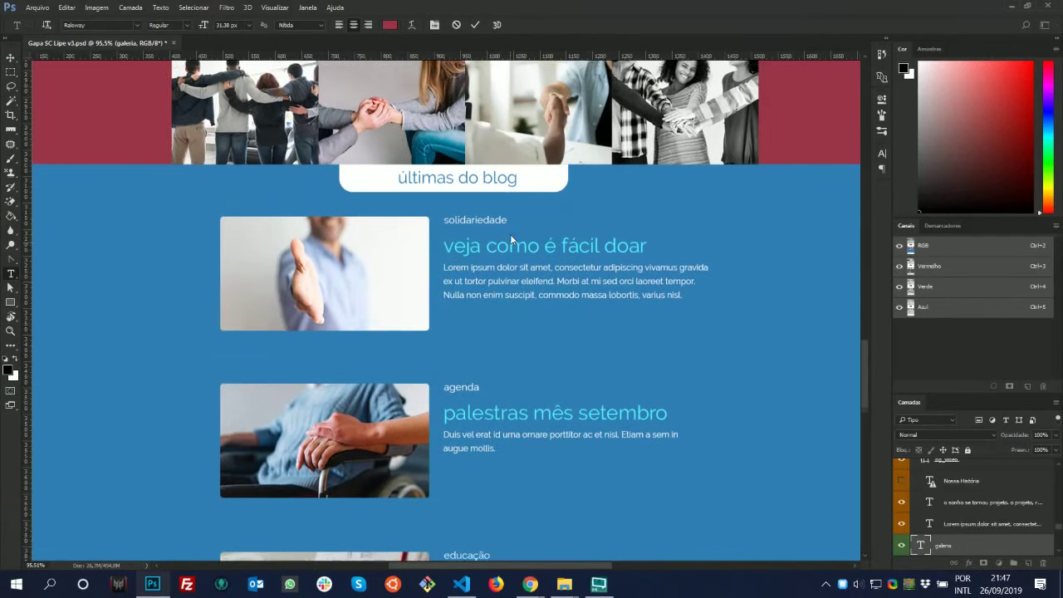
{"action": "key", "text": "alt+Tab"}
{"action": "scroll", "coordinate": [769, 408], "scroll_direction": "down", "scroll_amount": 3}
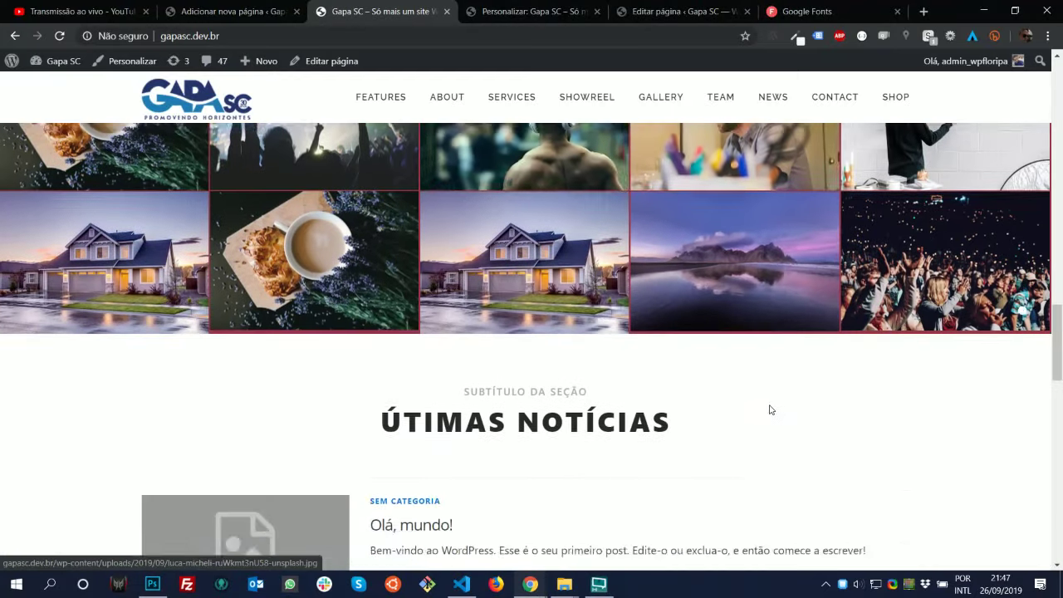
{"action": "scroll", "coordinate": [770, 408], "scroll_direction": "up", "scroll_amount": 3}
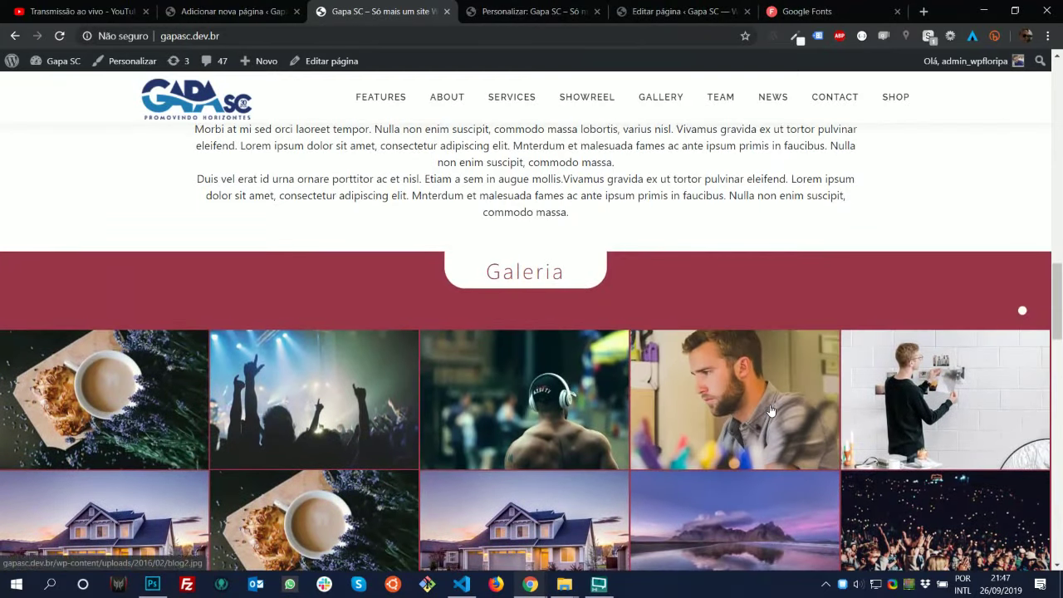
Examine where the gallery images meet the "últimas do blog" section in the Photoshop layout
{"action": "key", "text": "alt+Tab"}
{"action": "scroll", "coordinate": [466, 274], "scroll_direction": "up", "scroll_amount": 2}
{"action": "scroll", "coordinate": [440, 269], "scroll_direction": "up", "scroll_amount": 1}
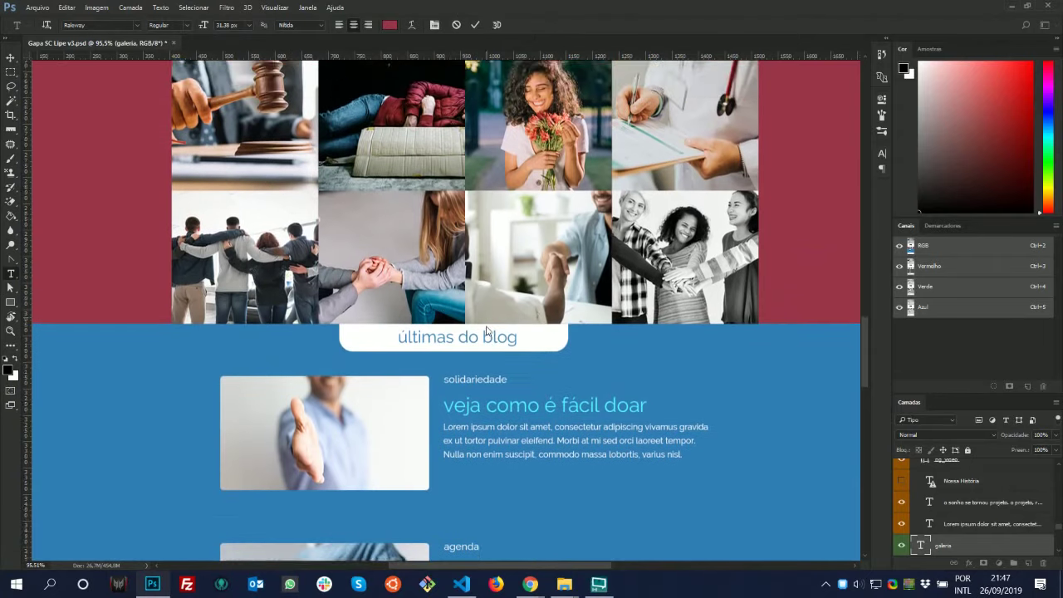
{"action": "scroll", "coordinate": [475, 346], "scroll_direction": "down", "scroll_amount": 3}
{"action": "scroll", "coordinate": [131, 254], "scroll_direction": "down", "scroll_amount": 1}
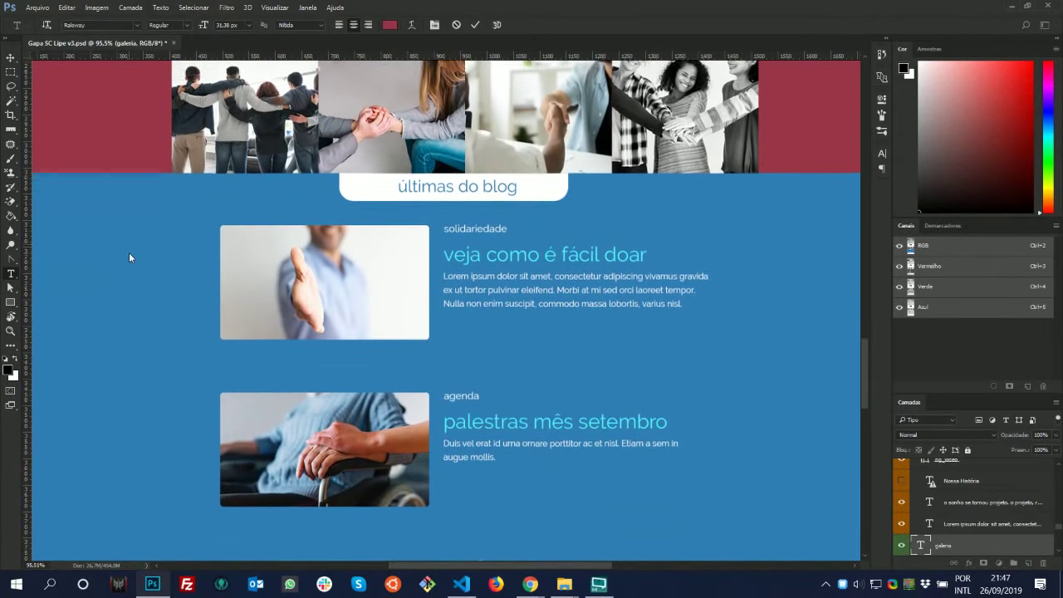
Inspect the subtitle above the "Útimas Notícias" title in Chrome DevTools and activate the element picker
{"action": "key", "text": "alt+Tab"}
{"action": "scroll", "coordinate": [570, 304], "scroll_direction": "down", "scroll_amount": 3}
{"action": "scroll", "coordinate": [570, 304], "scroll_direction": "down", "scroll_amount": 3}
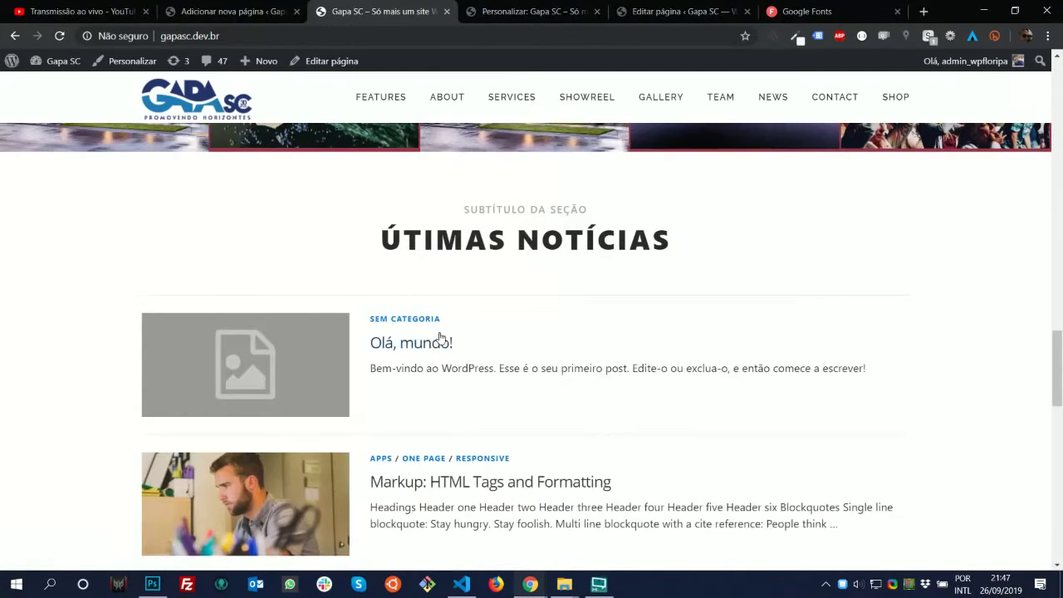
{"action": "scroll", "coordinate": [570, 304], "scroll_direction": "up", "scroll_amount": 1}
{"action": "right_click", "coordinate": [542, 302]}
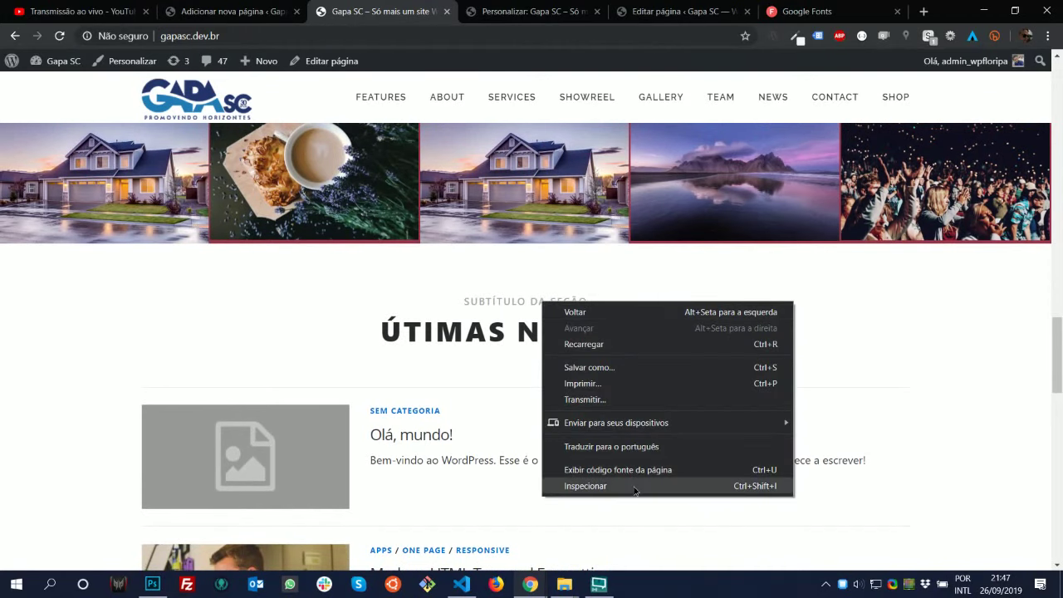
{"action": "left_click", "coordinate": [593, 485]}
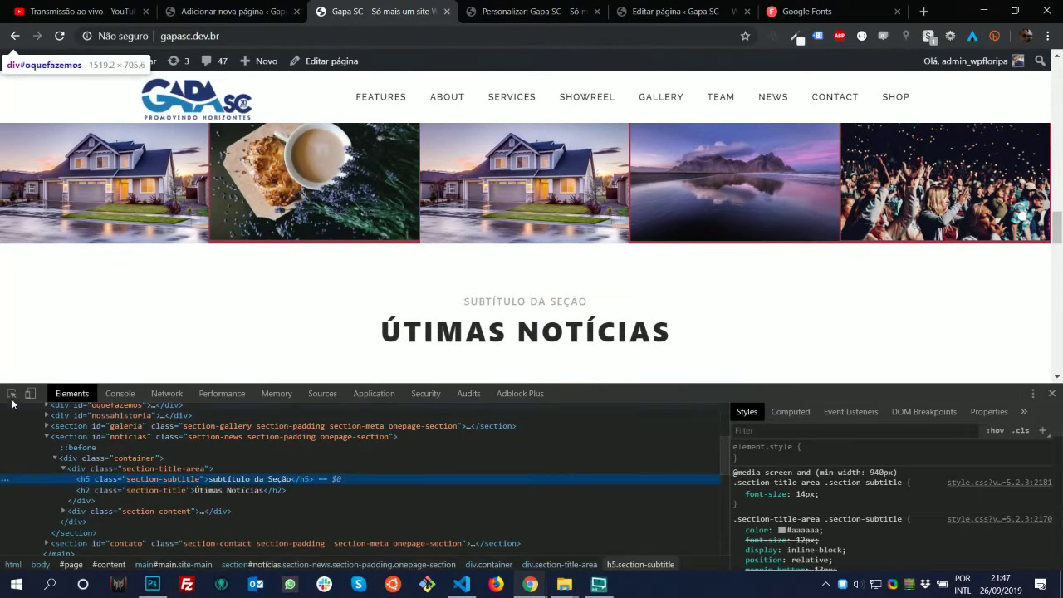
{"action": "left_click", "coordinate": [12, 393]}
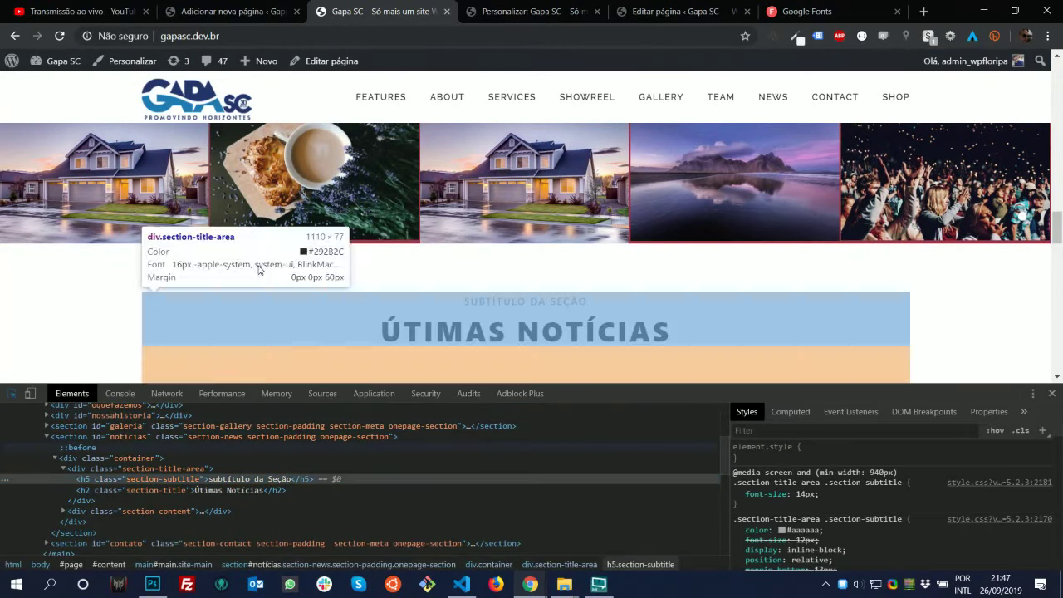
Compare the "últimas do blog" title area in the Photoshop layout with the news section in Chrome
{"action": "key", "text": "alt+Tab"}
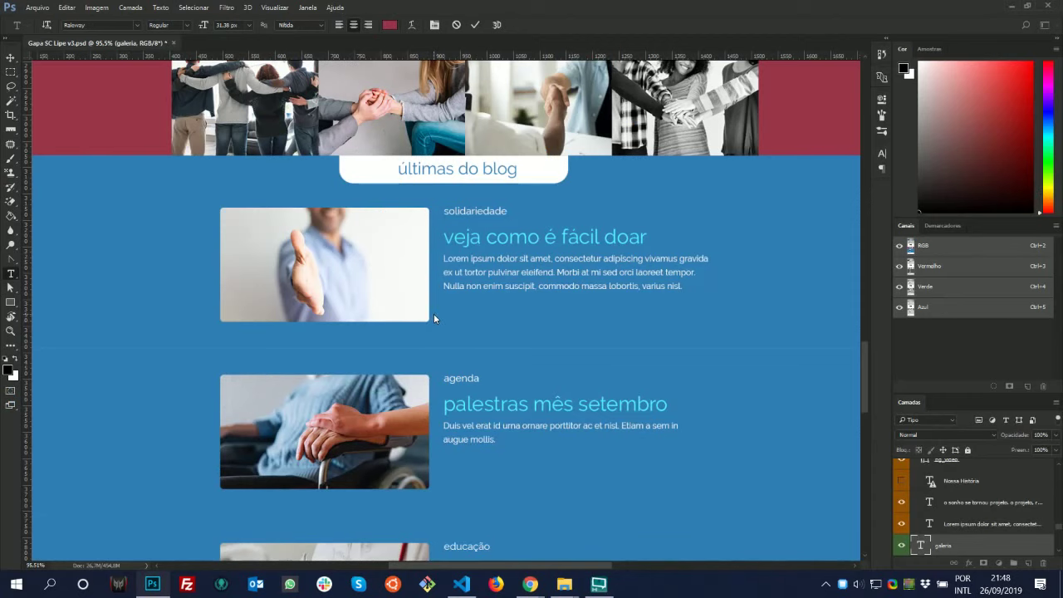
{"action": "scroll", "coordinate": [434, 319], "scroll_direction": "up", "scroll_amount": 5}
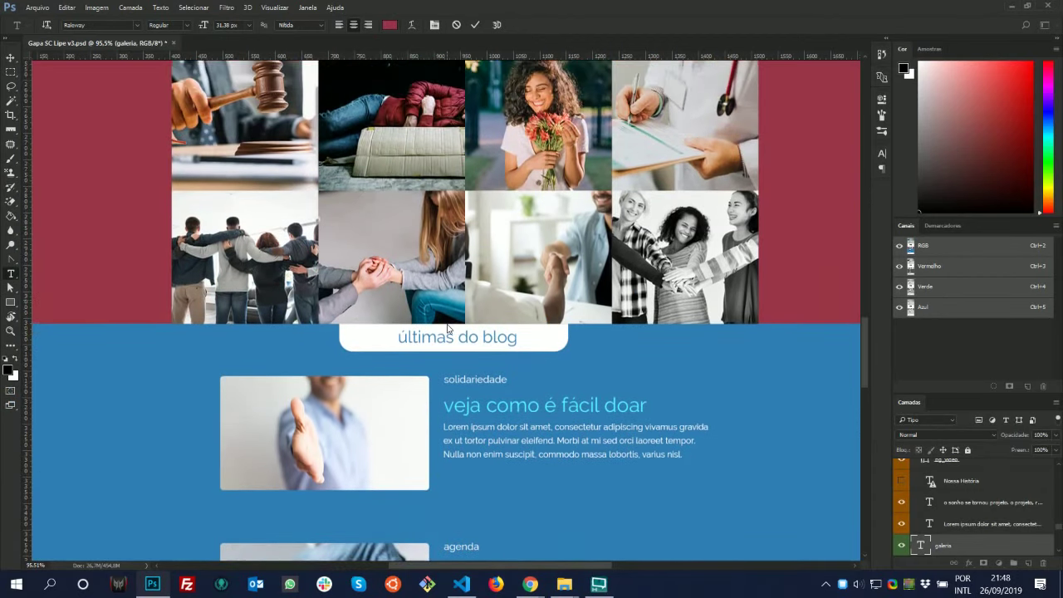
{"action": "scroll", "coordinate": [447, 329], "scroll_direction": "down", "scroll_amount": 3}
{"action": "key", "text": "alt+Tab"}
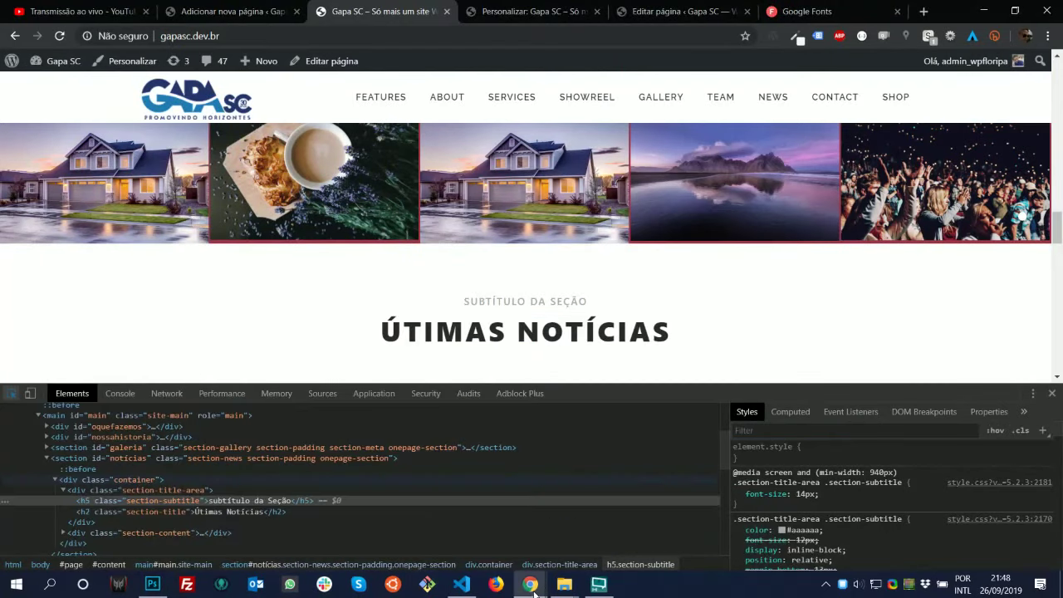
{"action": "left_click", "coordinate": [154, 586]}
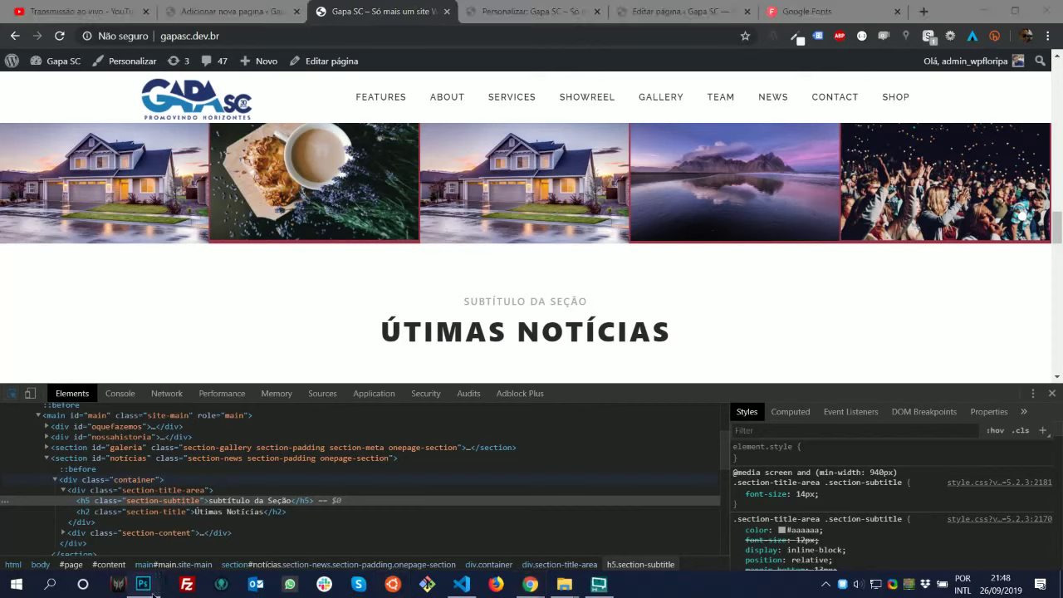
Add a 20px bottom padding to the #galeria.section-padding rule in VS Code, save style.css, and reload the front page in Chrome
{"action": "left_click", "coordinate": [462, 584]}
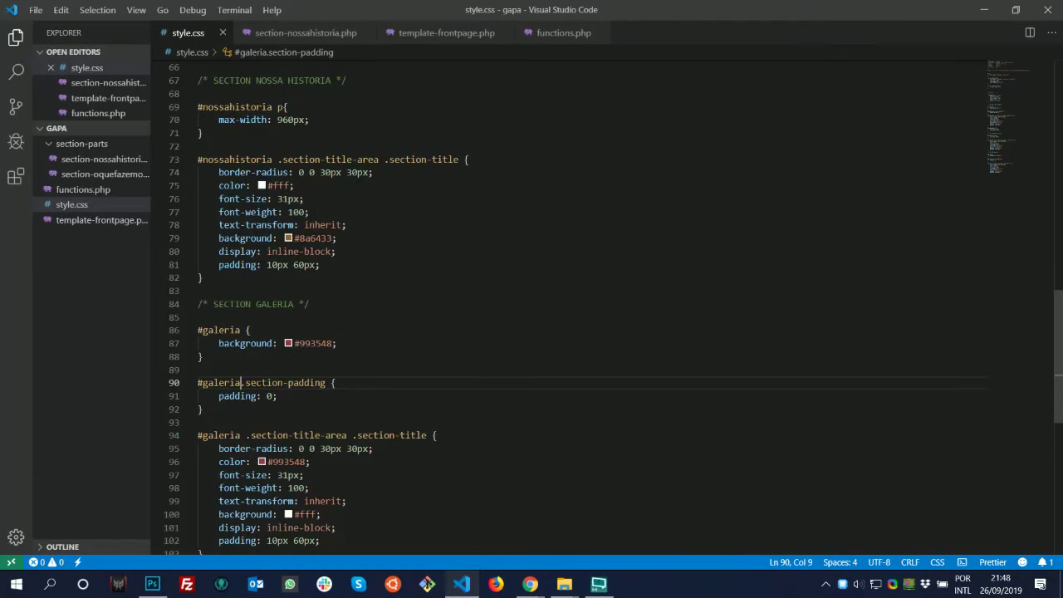
{"action": "scroll", "coordinate": [380, 381], "scroll_direction": "down", "scroll_amount": 2}
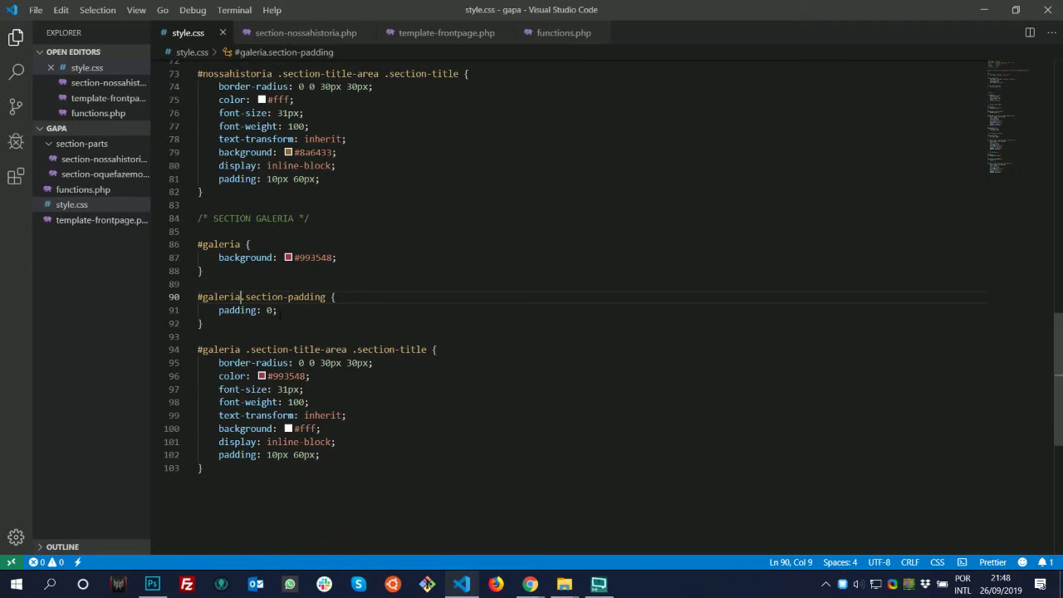
{"action": "left_click", "coordinate": [279, 311]}
{"action": "key", "text": "Return"}
{"action": "type", "text": "p"}
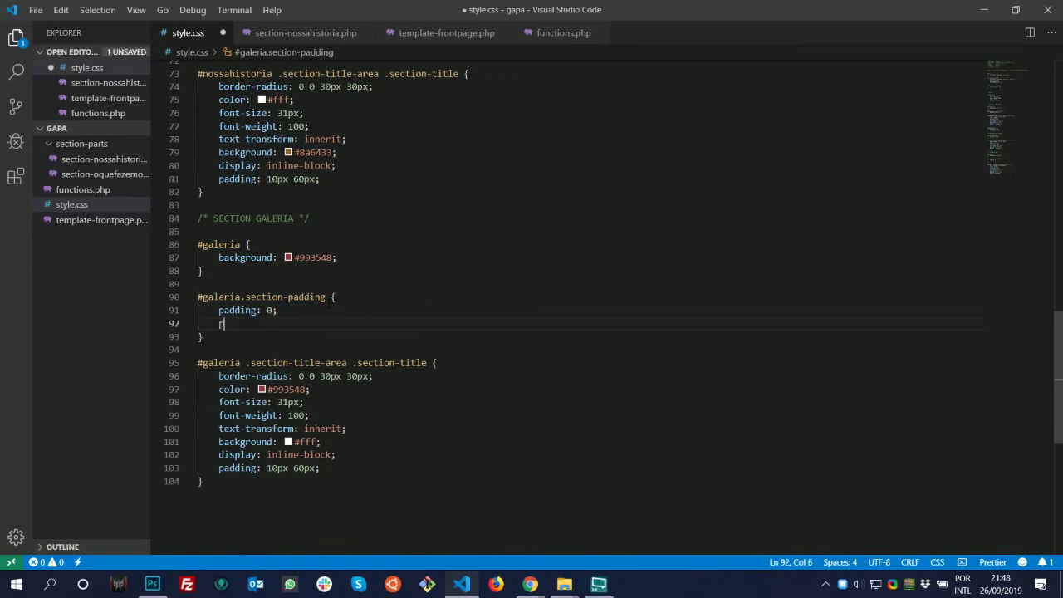
{"action": "type", "text": "addin"}
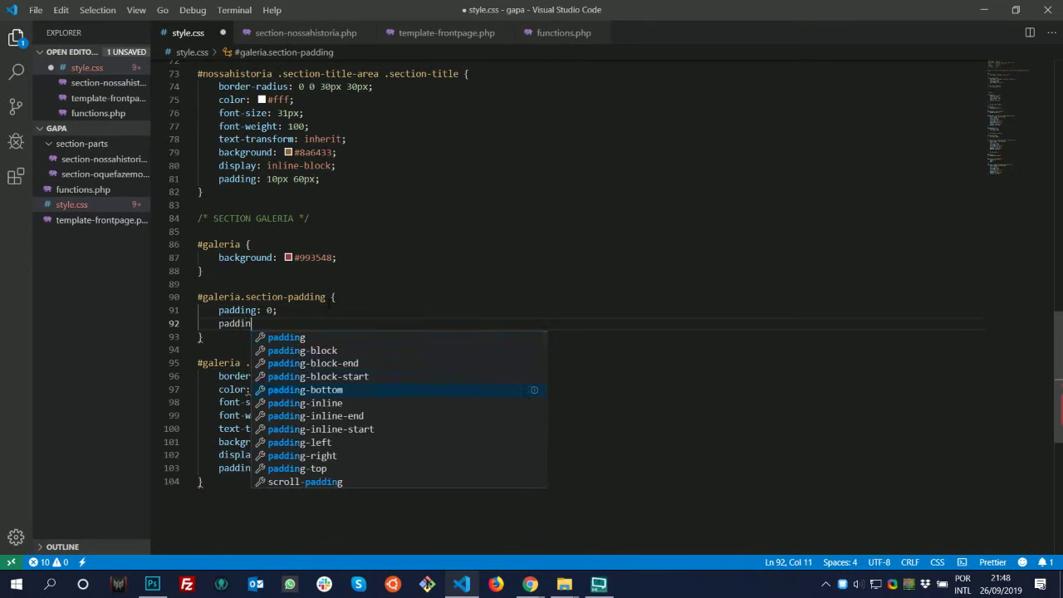
{"action": "key", "text": "Return"}
{"action": "type", "text": "30px;"}
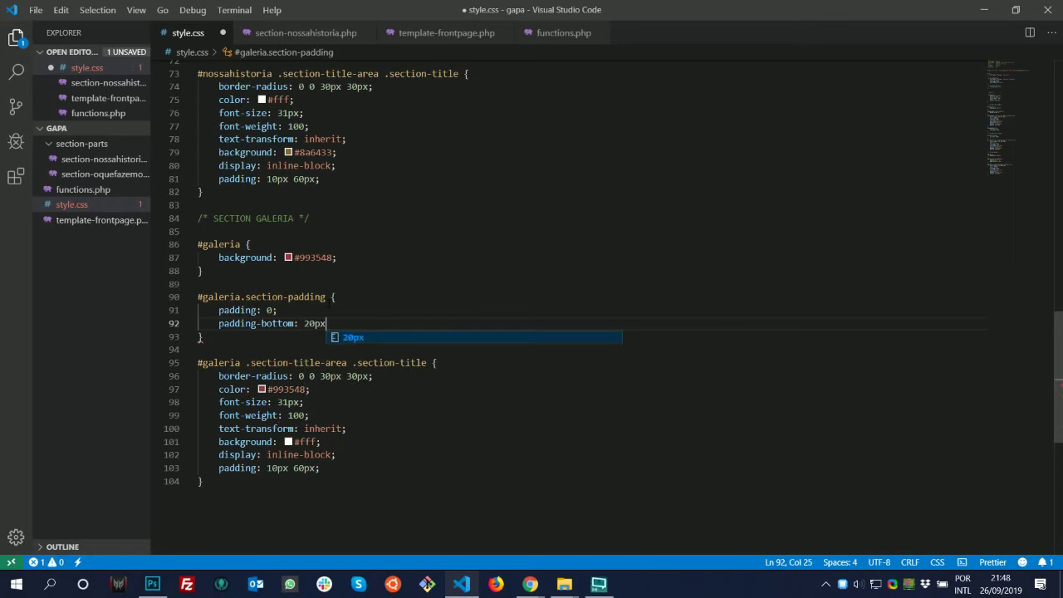
{"action": "key", "text": "ctrl+s"}
{"action": "key", "text": "alt+Tab"}
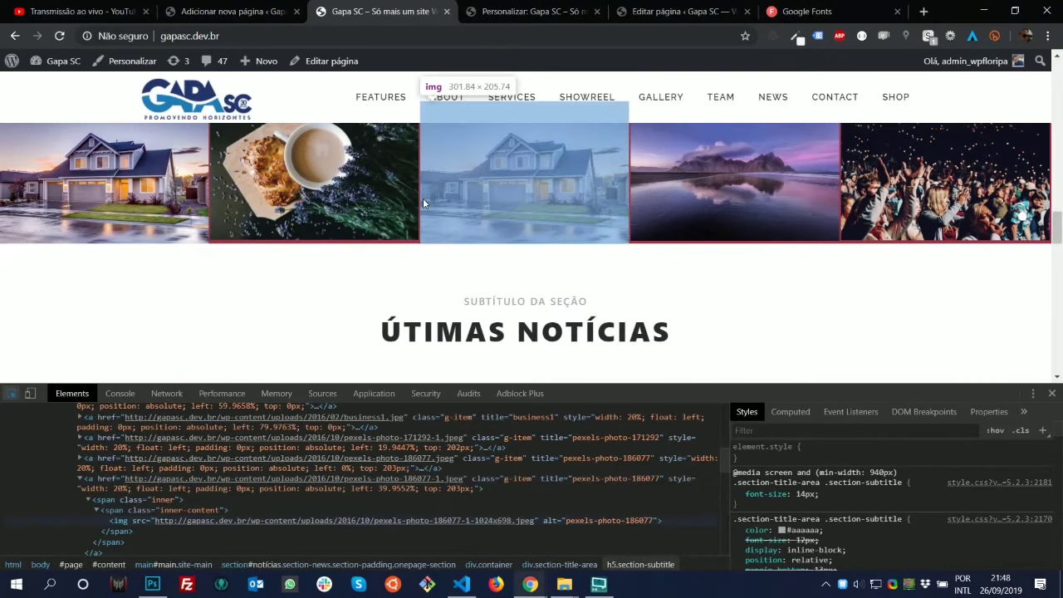
{"action": "key", "text": "F5"}
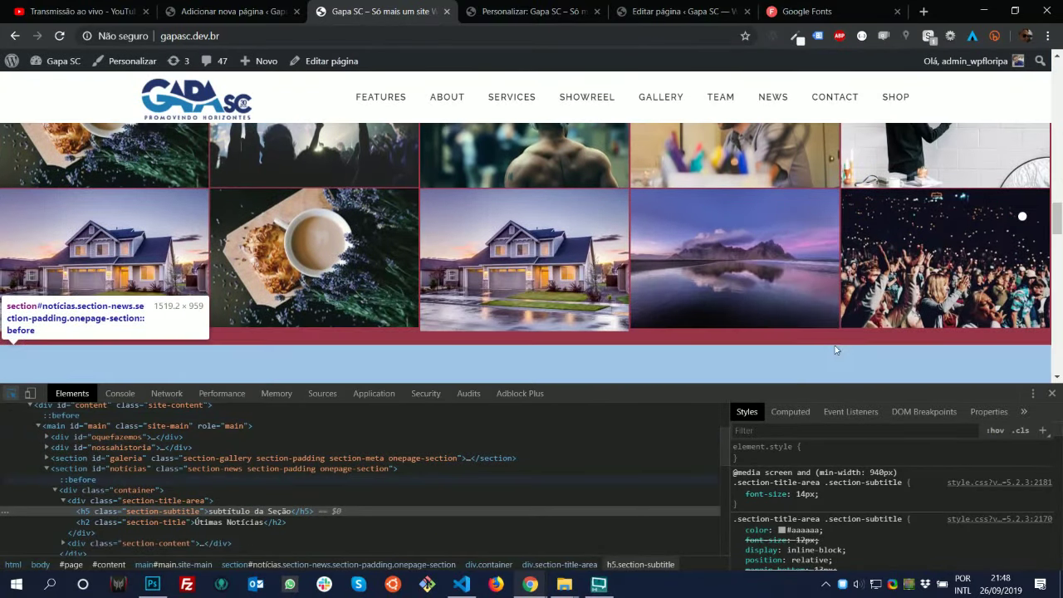
Set the bottom padding of #galeria.section-padding to 60px in VS Code, save, and reload the front page in Chrome
{"action": "key", "text": "alt+Tab"}
{"action": "left_click_drag", "start_coordinate": [309, 323], "coordinate": [304, 324]}
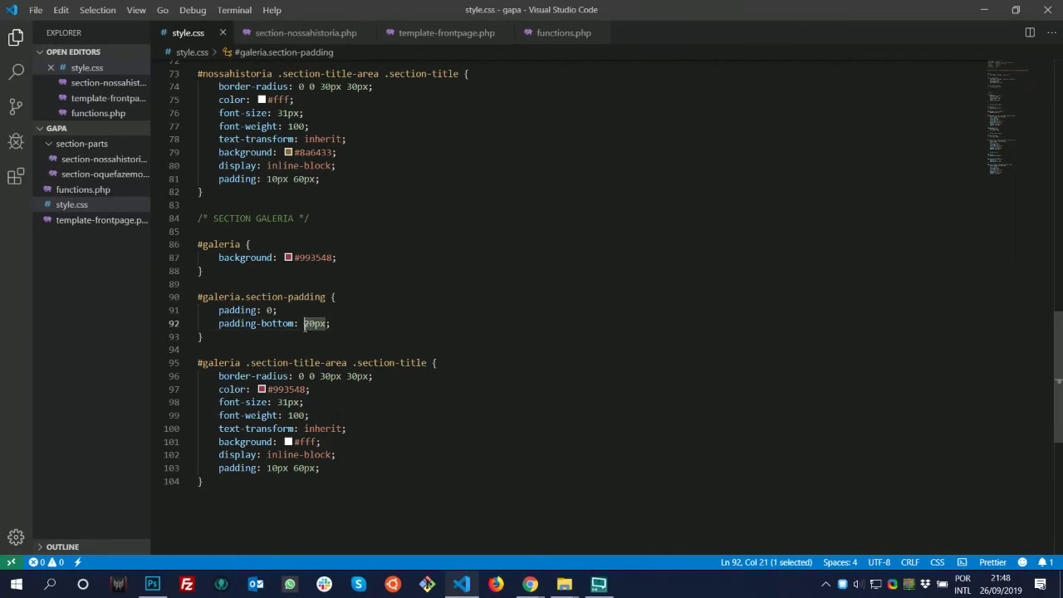
{"action": "type", "text": "3"}
{"action": "key", "text": "ctrl+s"}
{"action": "key", "text": "alt+Tab"}
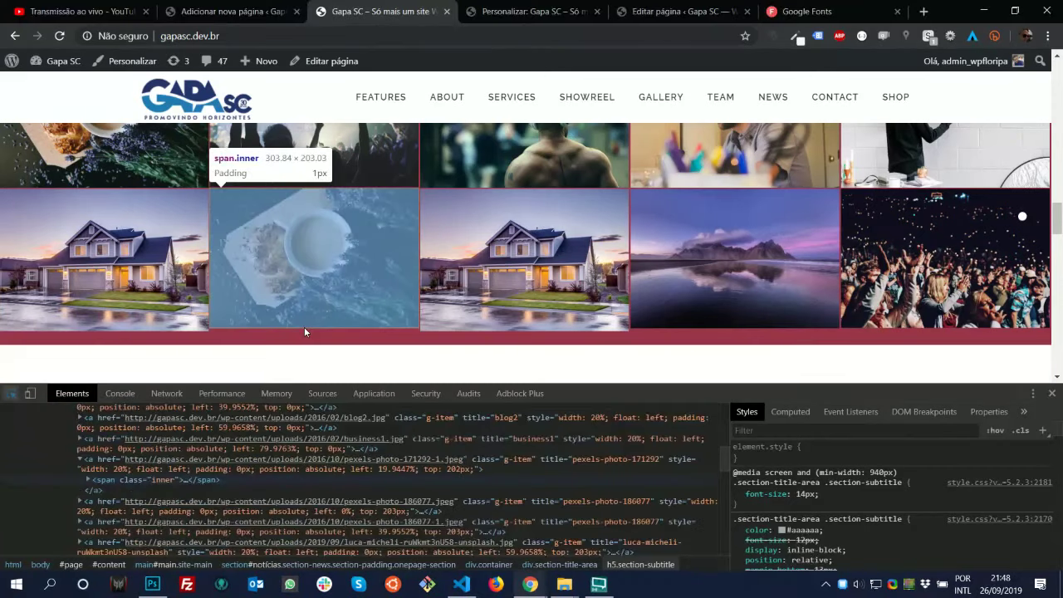
{"action": "key", "text": "F5"}
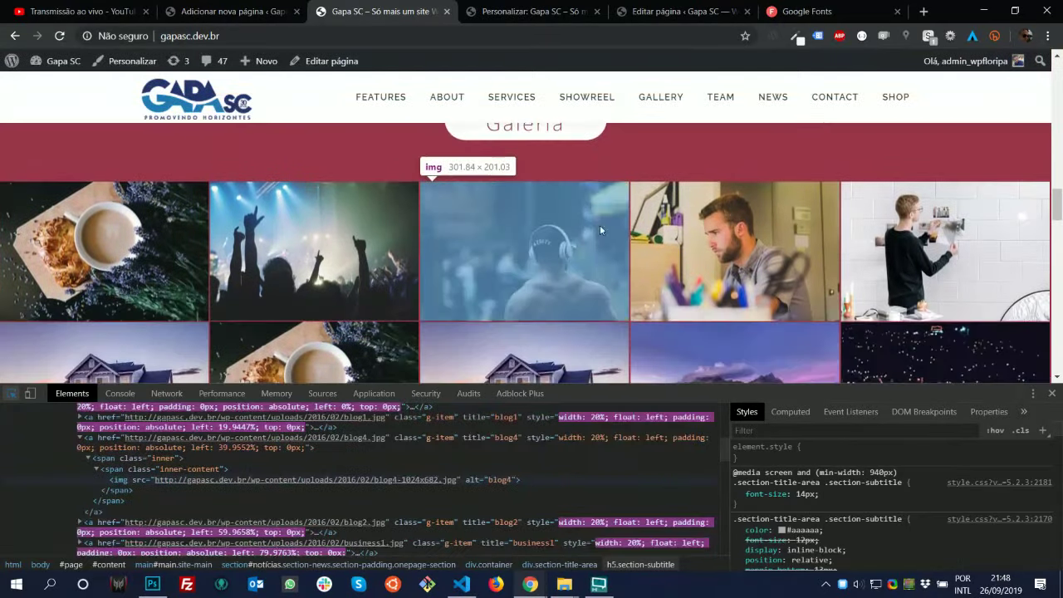
Inspect the news section below the gallery in DevTools and check its id attribute
{"action": "scroll", "coordinate": [667, 263], "scroll_direction": "down", "scroll_amount": 2}
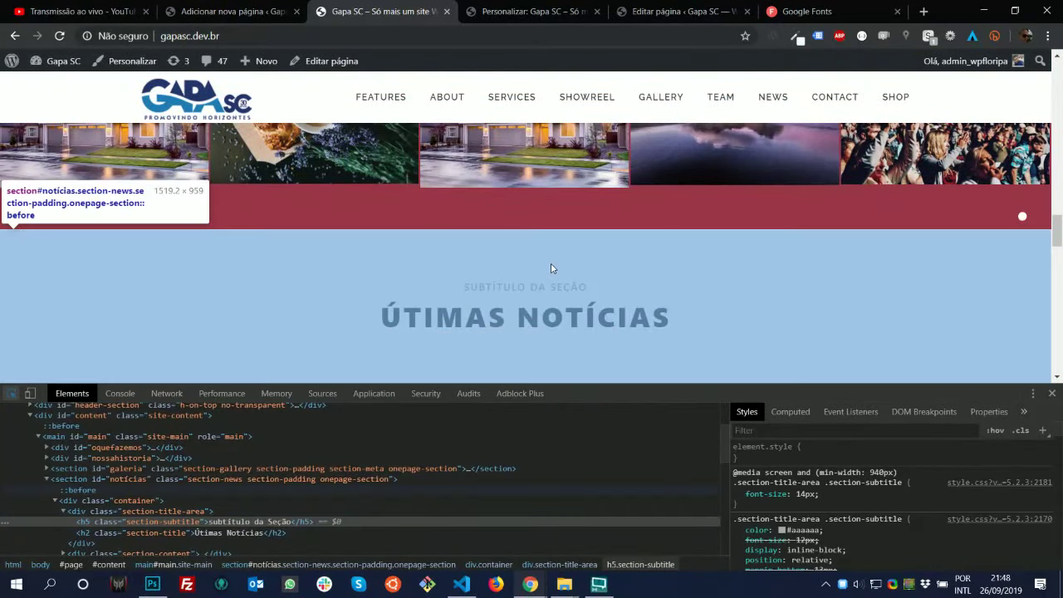
{"action": "left_click", "coordinate": [553, 268]}
{"action": "left_click", "coordinate": [126, 480]}
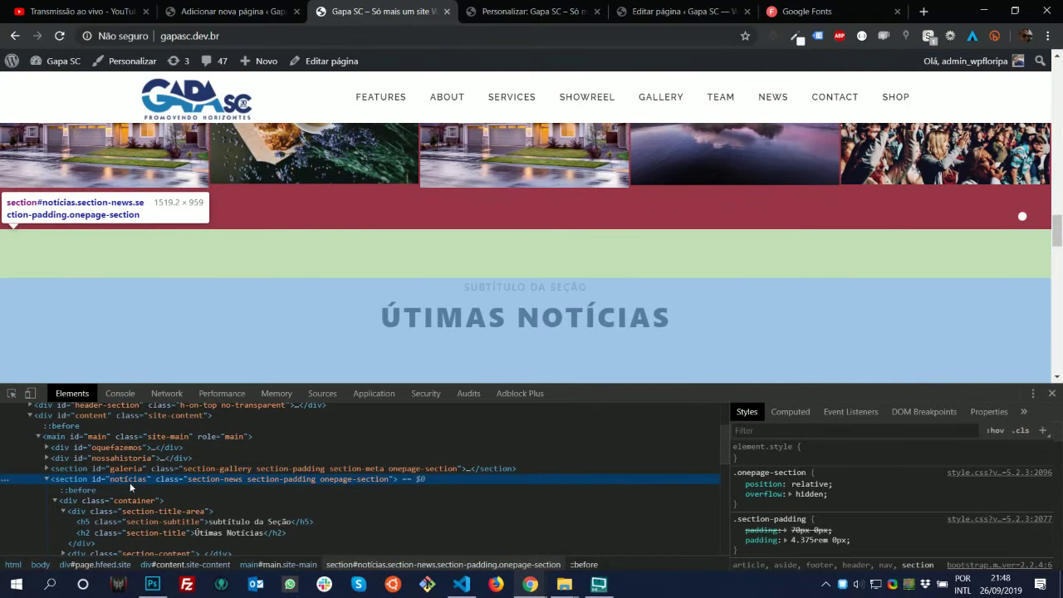
{"action": "double_click", "coordinate": [150, 477]}
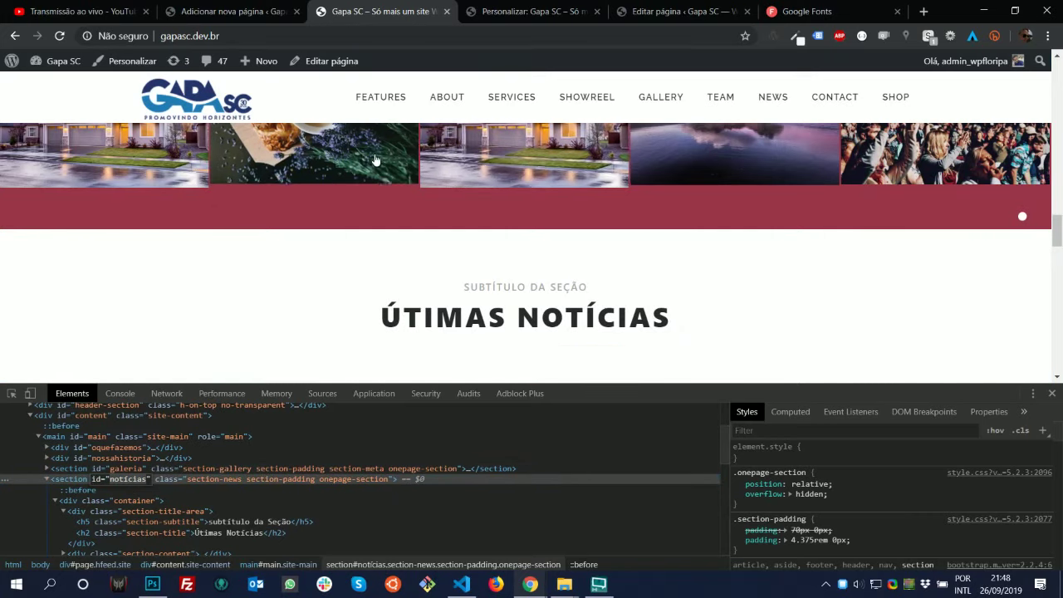
In the WordPress Customizer's Notícias section settings, set the section ID to "noticias" and clear the subtitle
{"action": "left_click", "coordinate": [233, 11]}
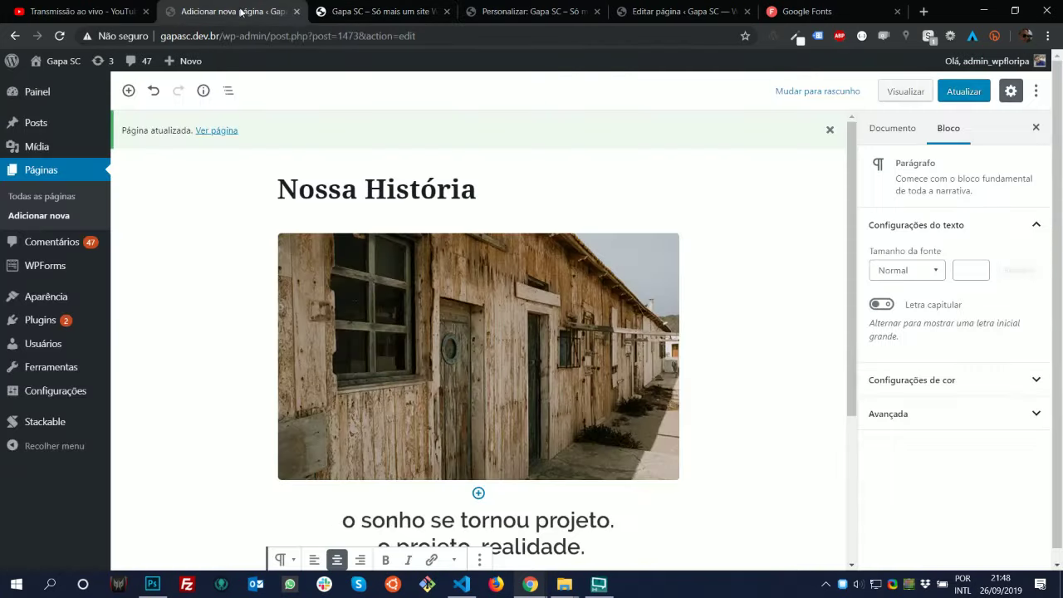
{"action": "left_click", "coordinate": [528, 11]}
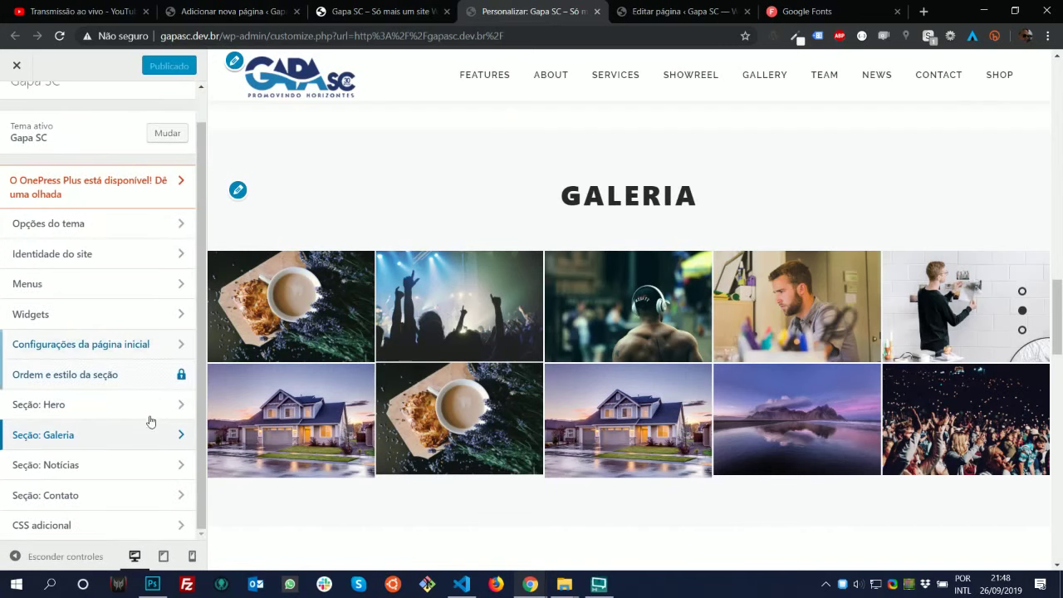
{"action": "left_click", "coordinate": [130, 467]}
{"action": "left_click", "coordinate": [119, 158]}
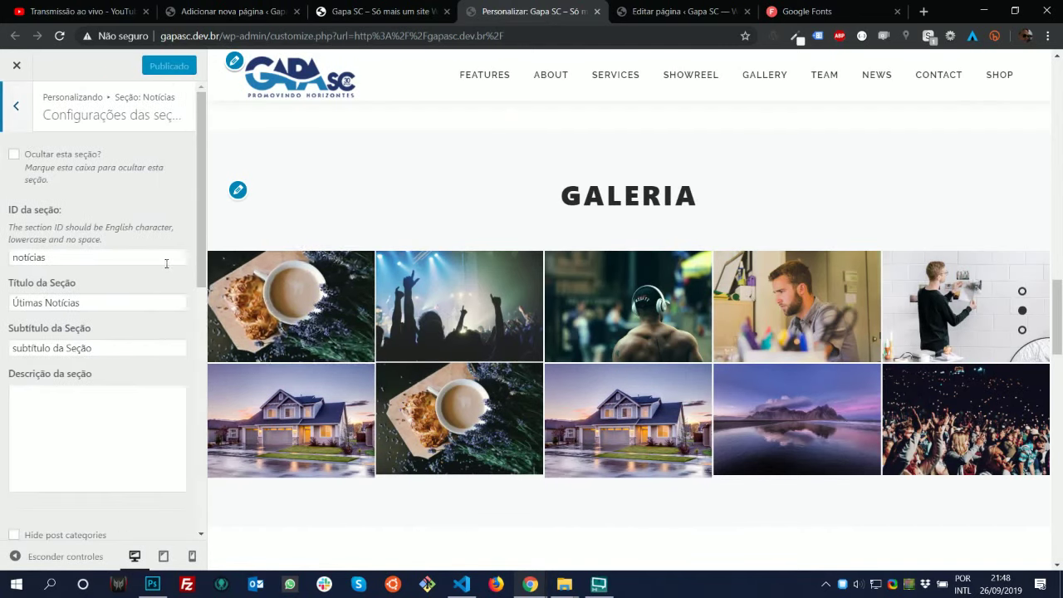
{"action": "left_click_drag", "start_coordinate": [31, 257], "coordinate": [34, 257]}
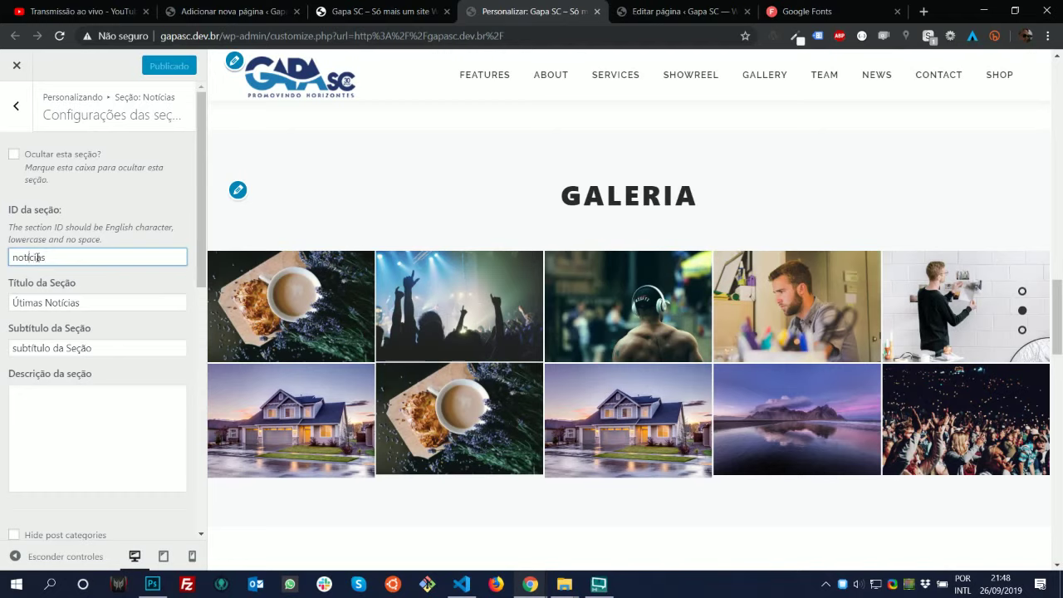
{"action": "type", "text": "i"}
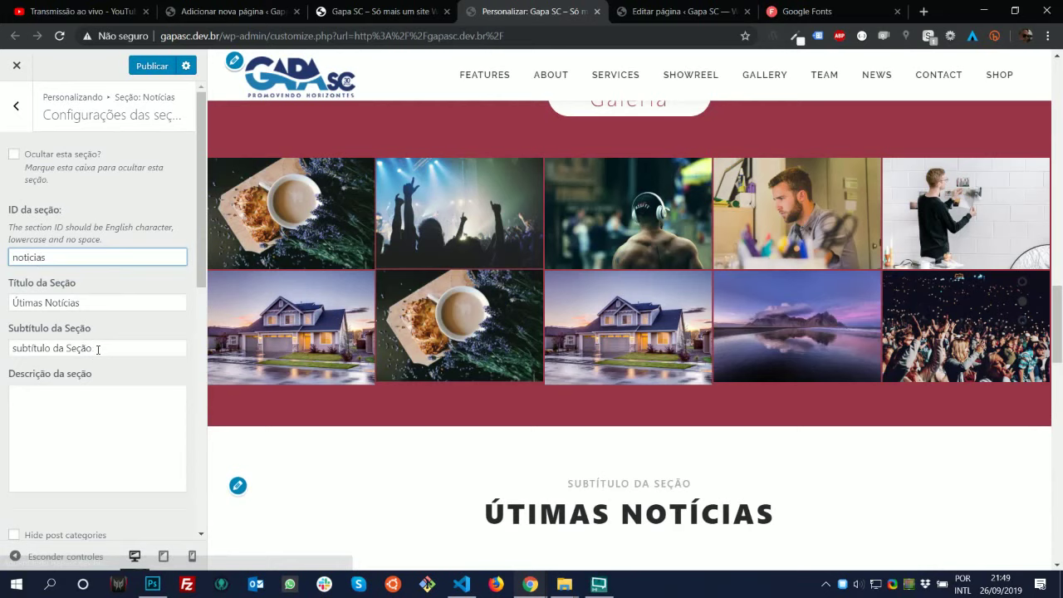
{"action": "left_click_drag", "start_coordinate": [95, 349], "coordinate": [2, 336]}
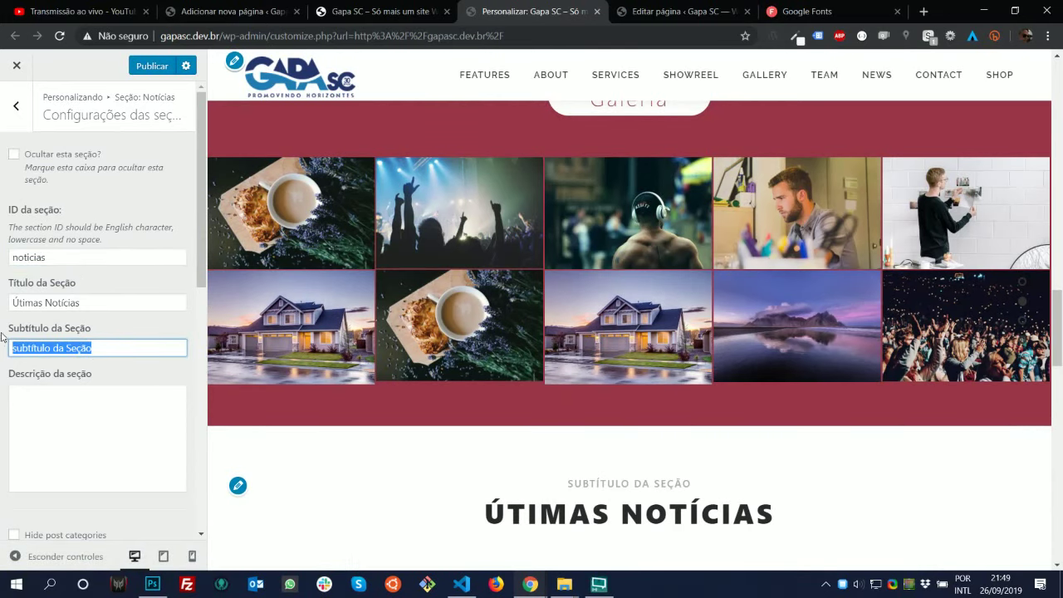
{"action": "key", "text": "BackSpace"}
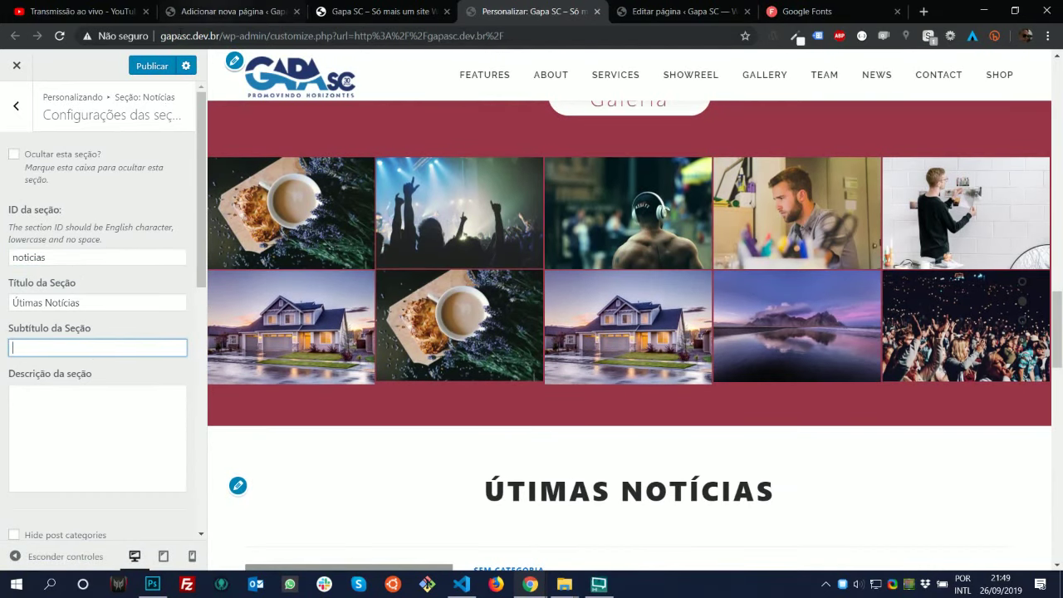
Replace the news section title with "últimas do blog" copied from the Photoshop layout, and publish the Customizer changes
{"action": "left_click", "coordinate": [152, 585]}
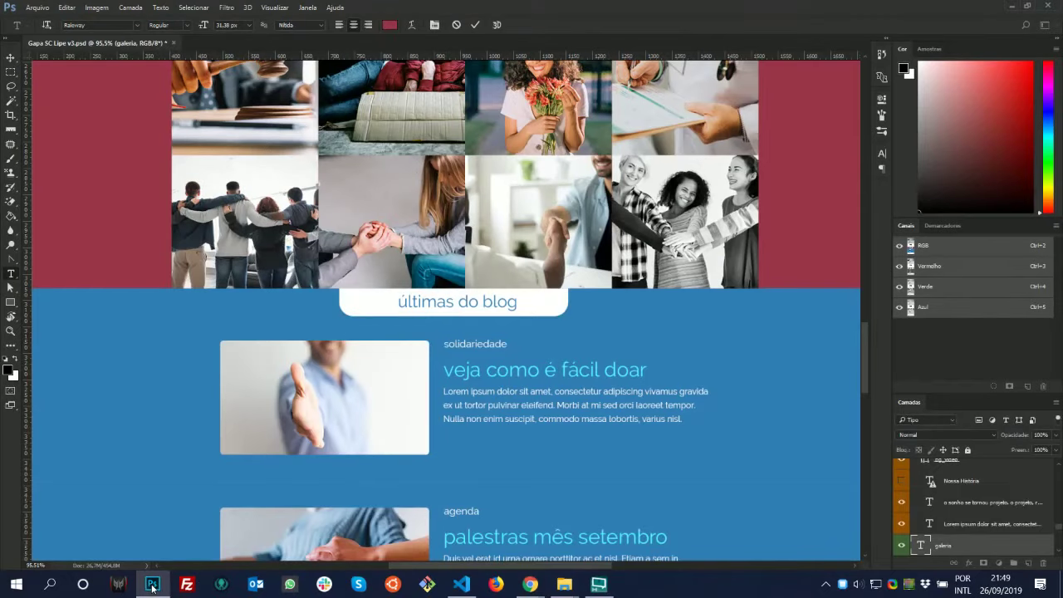
{"action": "triple_click", "coordinate": [448, 303]}
{"action": "key", "text": "ctrl+c"}
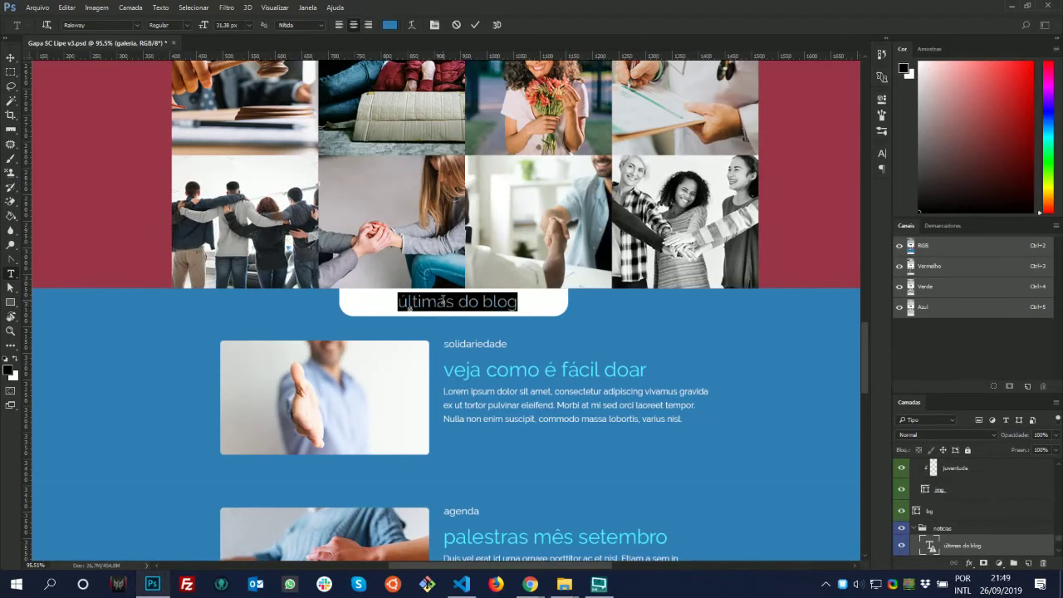
{"action": "key", "text": "alt+Tab"}
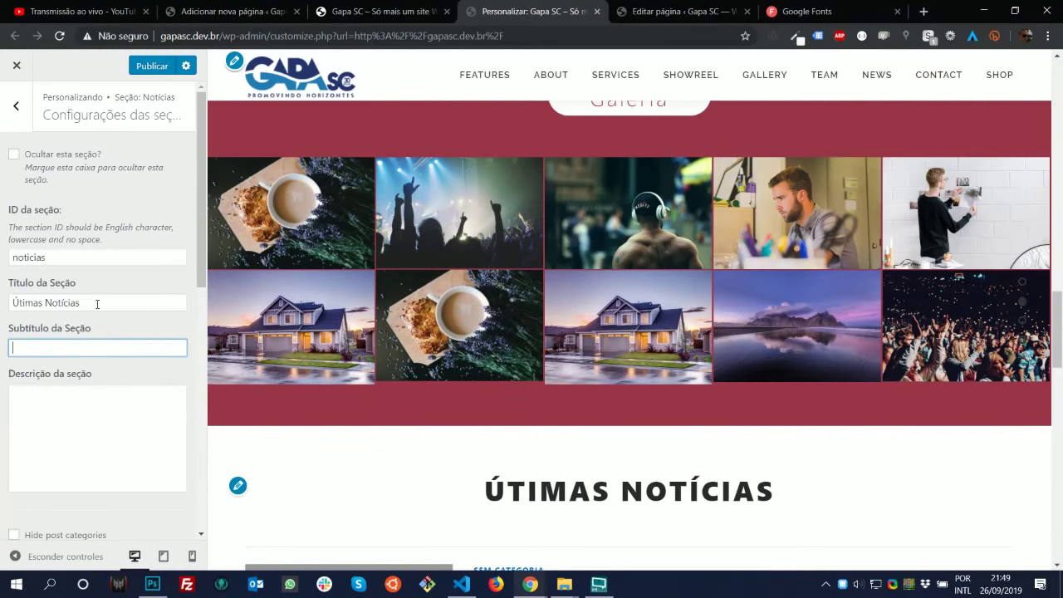
{"action": "left_click_drag", "start_coordinate": [97, 303], "coordinate": [11, 302]}
{"action": "key", "text": "ctrl+v"}
{"action": "left_click", "coordinate": [152, 66]}
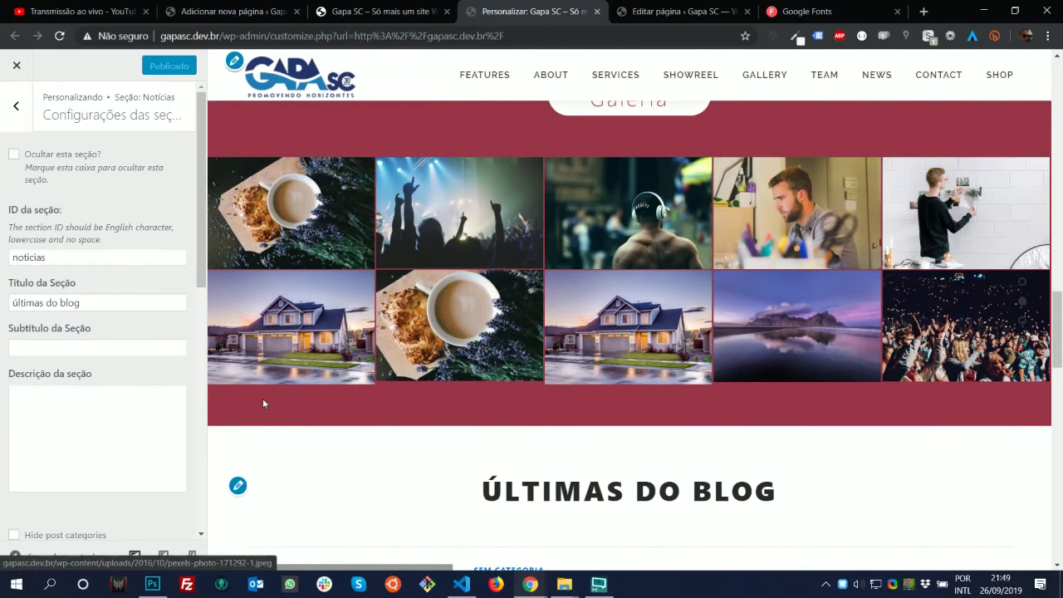
Copy the section ID "noticias" from the Customizer and paste it below the last galeria rule in style.css in VS Code
{"action": "double_click", "coordinate": [29, 258]}
{"action": "key", "text": "ctrl+c"}
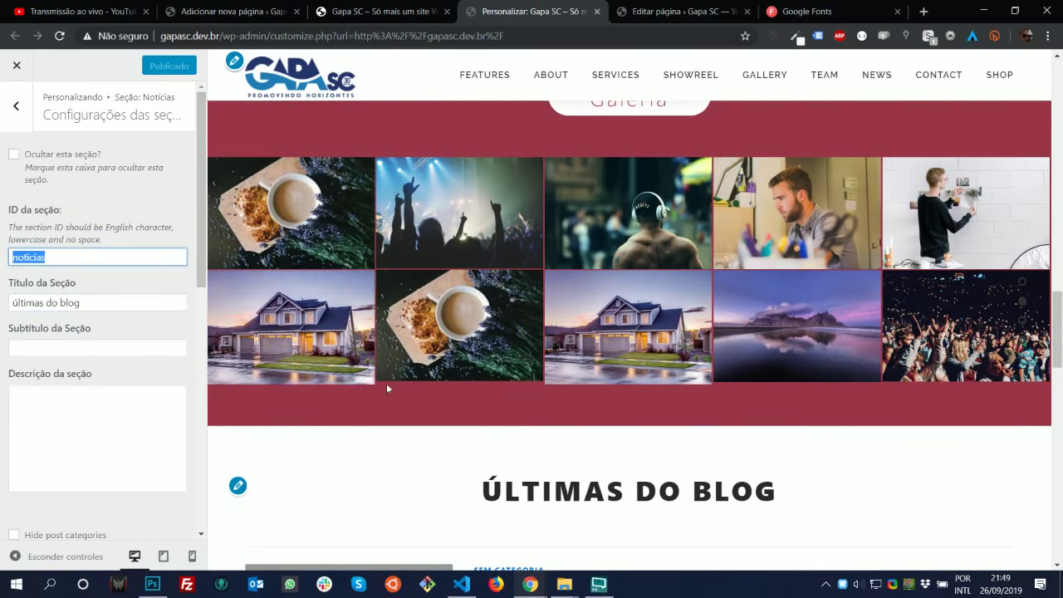
{"action": "key", "text": "alt+Tab"}
{"action": "key", "text": "alt+Tab"}
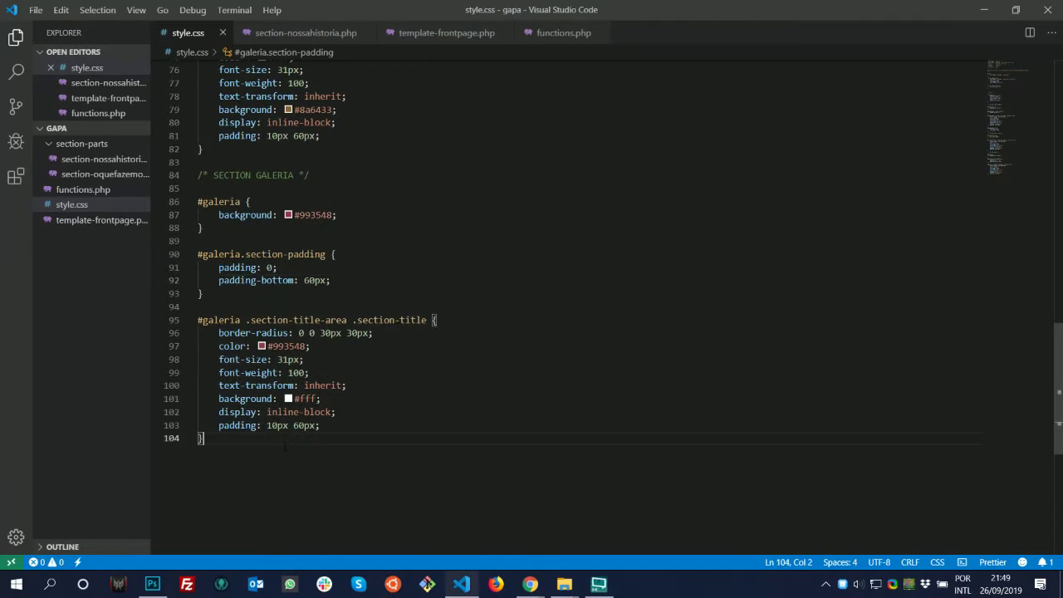
{"action": "key", "text": "Return"}
{"action": "key", "text": "Return"}
{"action": "key", "text": "Return"}
{"action": "key", "text": "ctrl+v"}
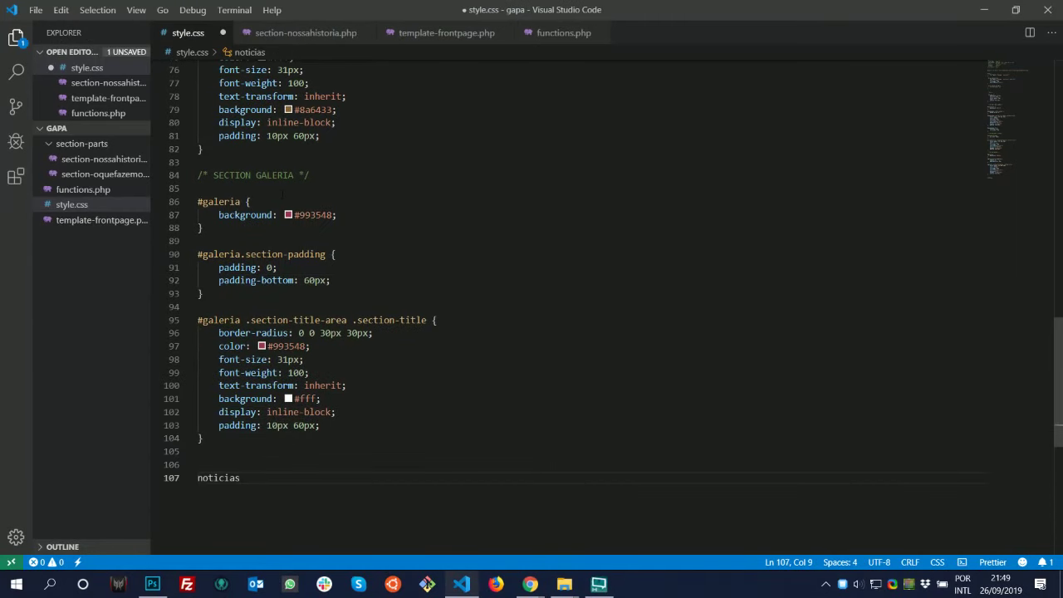
Add the comment "/* SECTION NOTICIAS */" above the pasted ID and turn the ID into an empty #noticias rule
{"action": "left_click_drag", "start_coordinate": [310, 175], "coordinate": [200, 177]}
{"action": "left_click", "coordinate": [239, 455]}
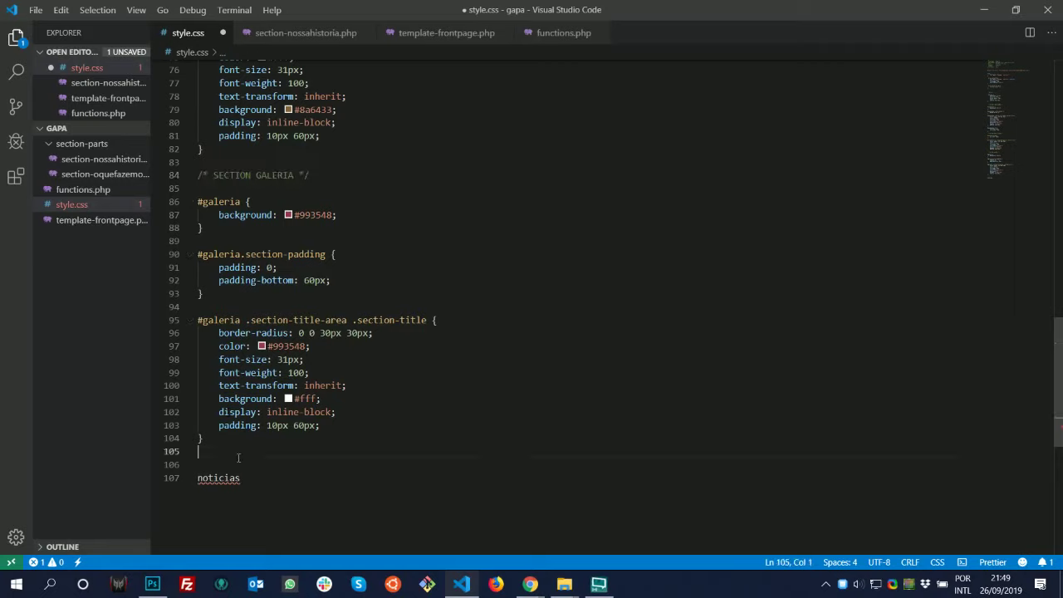
{"action": "key", "text": "Return"}
{"action": "key", "text": "Return"}
{"action": "type", "text": "/* SECTION GALERIA */"}
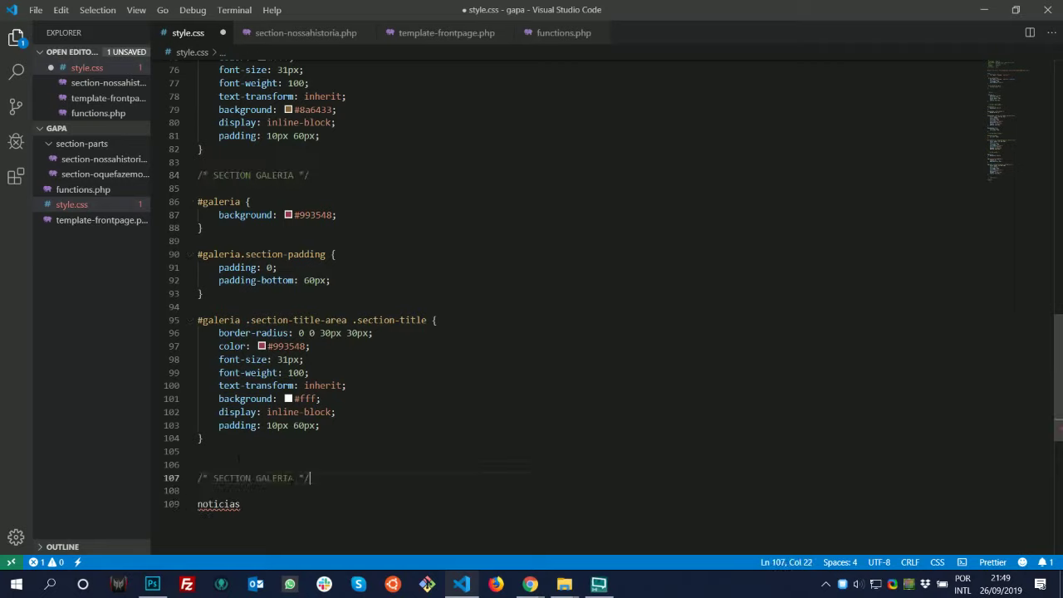
{"action": "left_click_drag", "start_coordinate": [294, 479], "coordinate": [259, 479]}
{"action": "type", "text": "NOTICIAS"}
{"action": "left_click", "coordinate": [197, 504]}
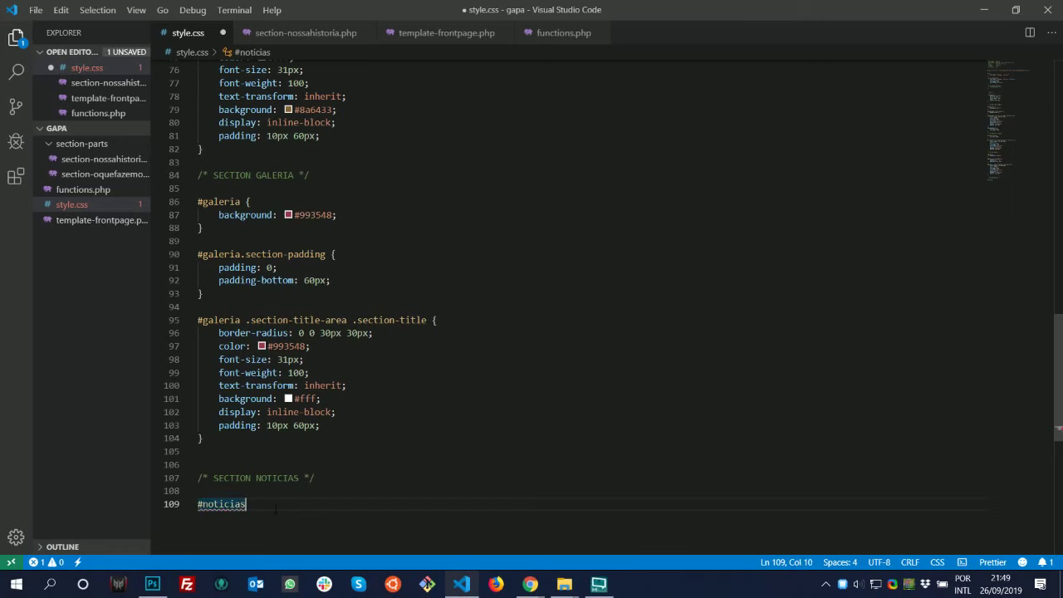
{"action": "key", "text": "Return"}
Sample the blog section's blue background #2f7db3 in Photoshop, cancel the color picker, and return to the #noticias rule in VS Code
{"action": "key", "text": "alt+Tab"}
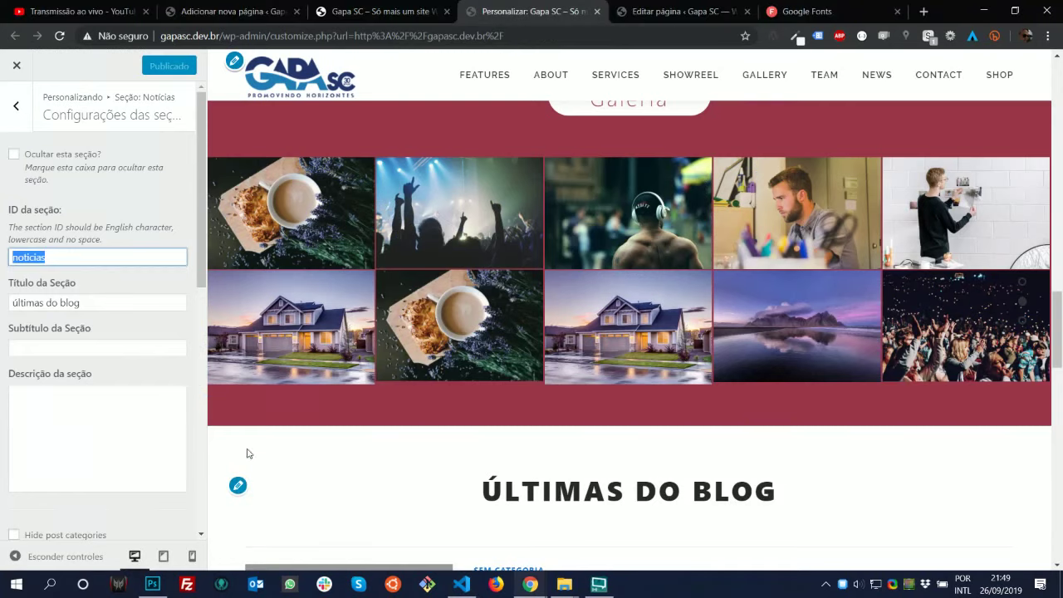
{"action": "left_click", "coordinate": [152, 584]}
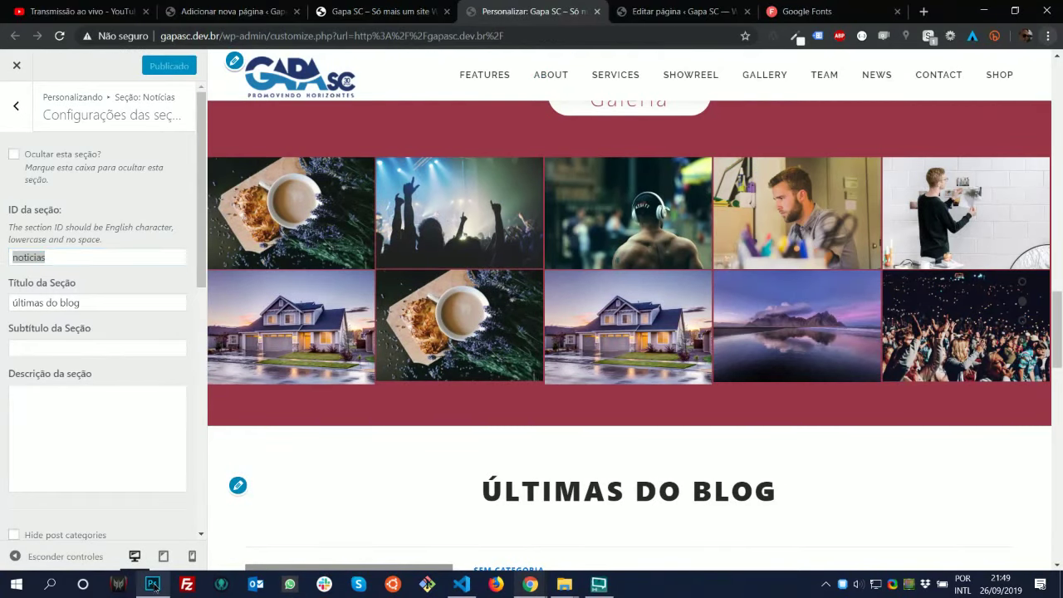
{"action": "left_click", "coordinate": [8, 372]}
{"action": "left_click", "coordinate": [645, 293]}
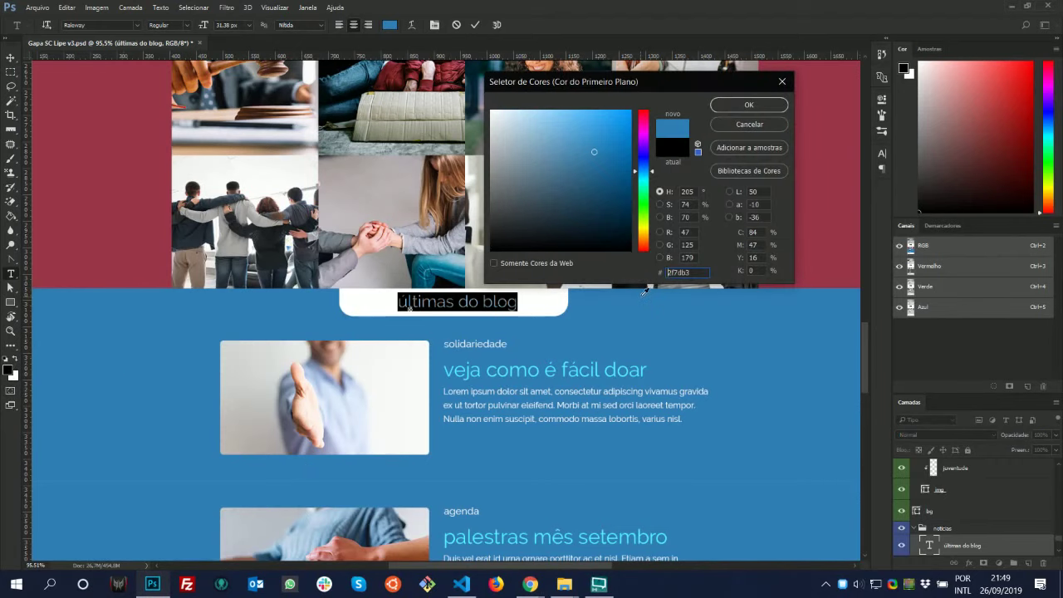
{"action": "left_click", "coordinate": [774, 127]}
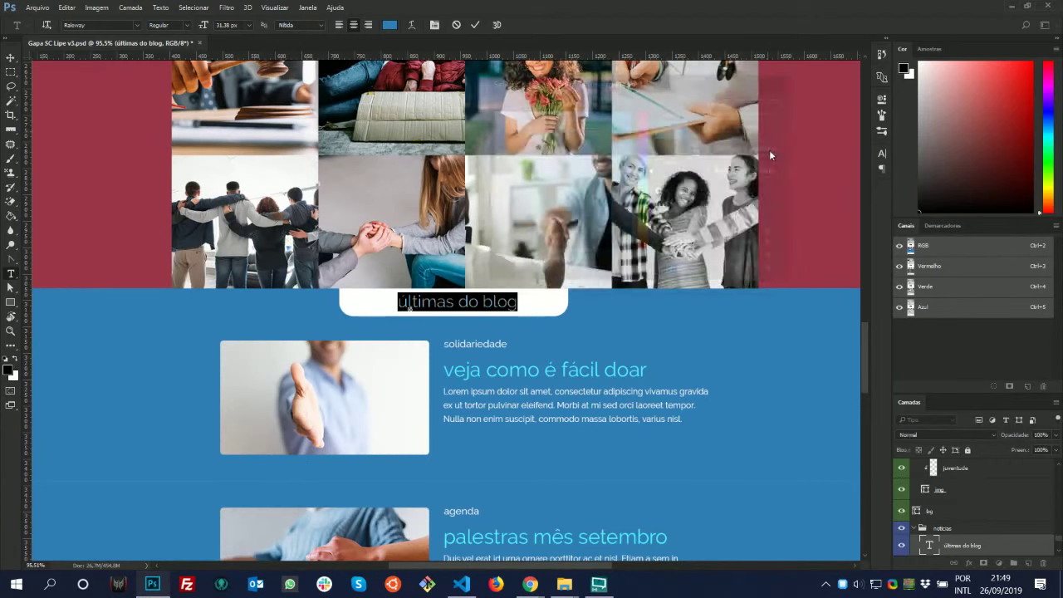
{"action": "key", "text": "alt+Tab"}
{"action": "key", "text": "alt+Tab"}
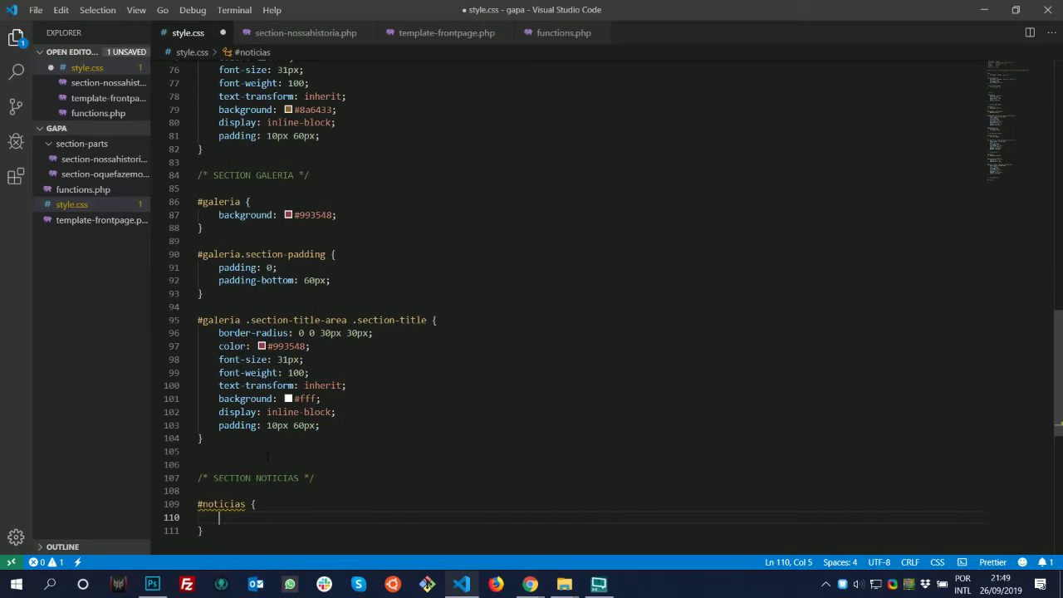
Set the #noticias rule's background to #2f7db3, save style.css, and check the blog section on the front page in Chrome
{"action": "type", "text": "ac"}
{"action": "key", "text": "Down"}
{"action": "key", "text": "Down"}
{"action": "key", "text": "Return"}
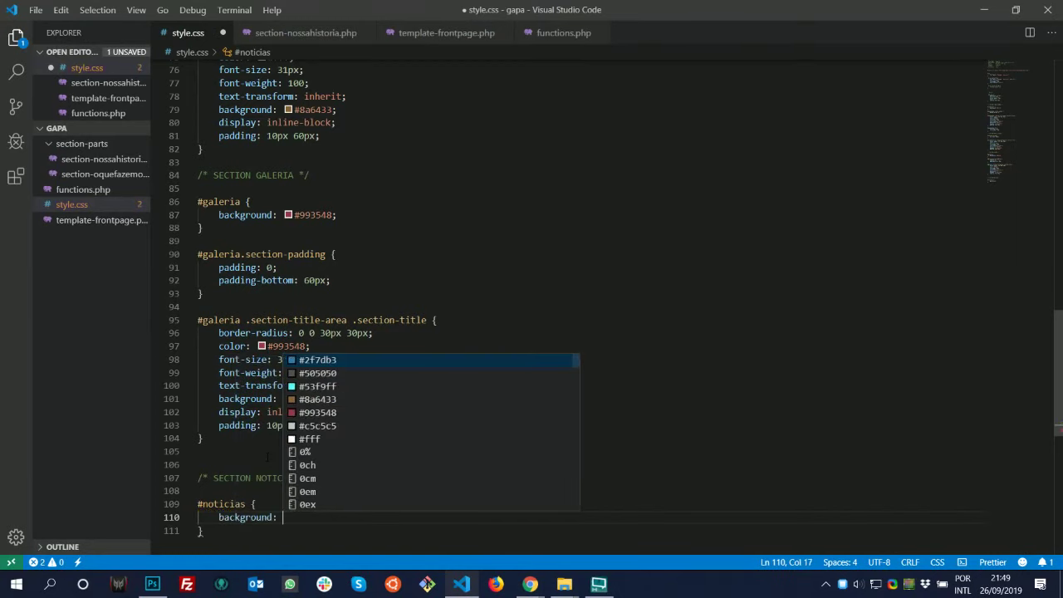
{"action": "type", "text": "#"}
{"action": "key", "text": "Return"}
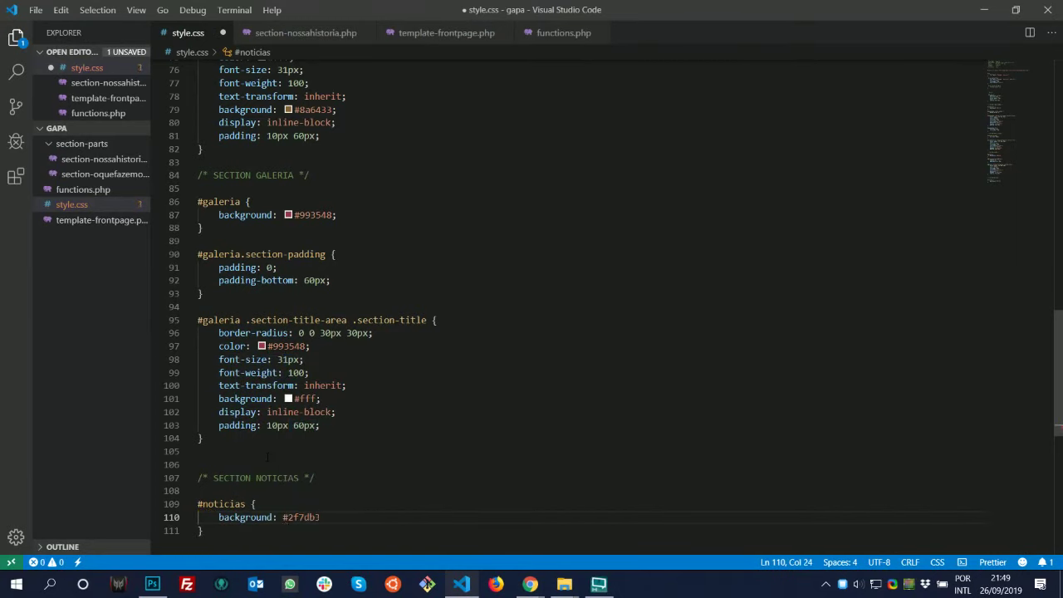
{"action": "key", "text": "ctrl+s"}
{"action": "key", "text": "alt+Tab"}
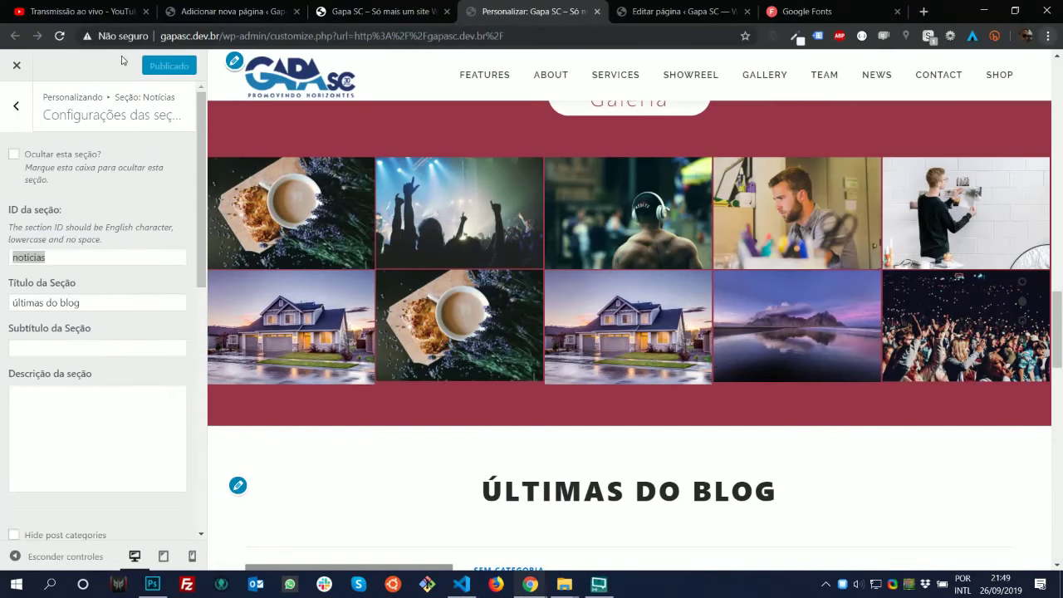
{"action": "left_click", "coordinate": [432, 11]}
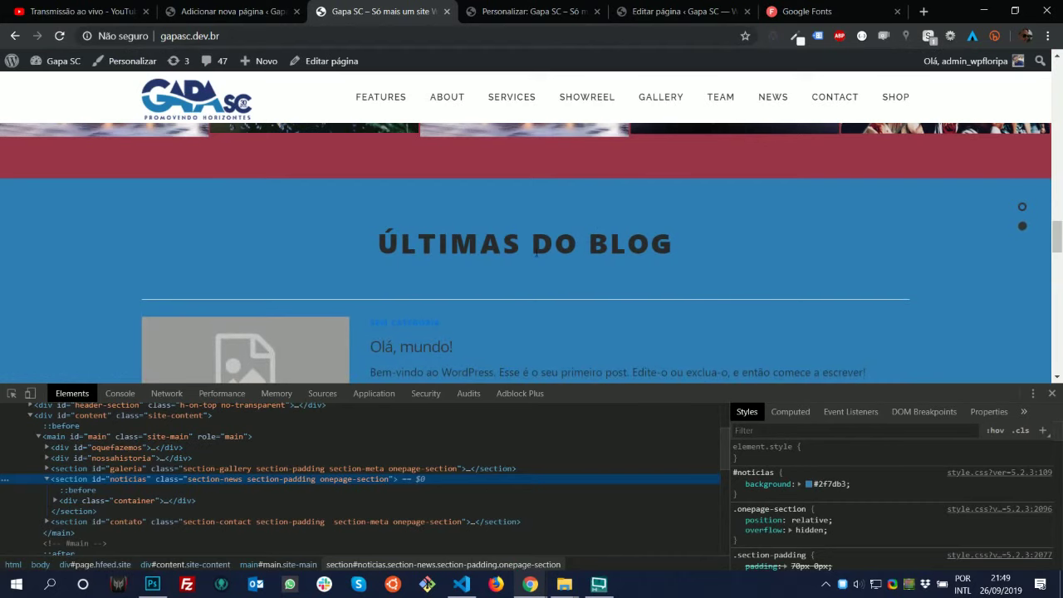
In VS Code, duplicate the "#galeria .section-title-area .section-title" rule below the #noticias rule
{"action": "key", "text": "alt+Tab"}
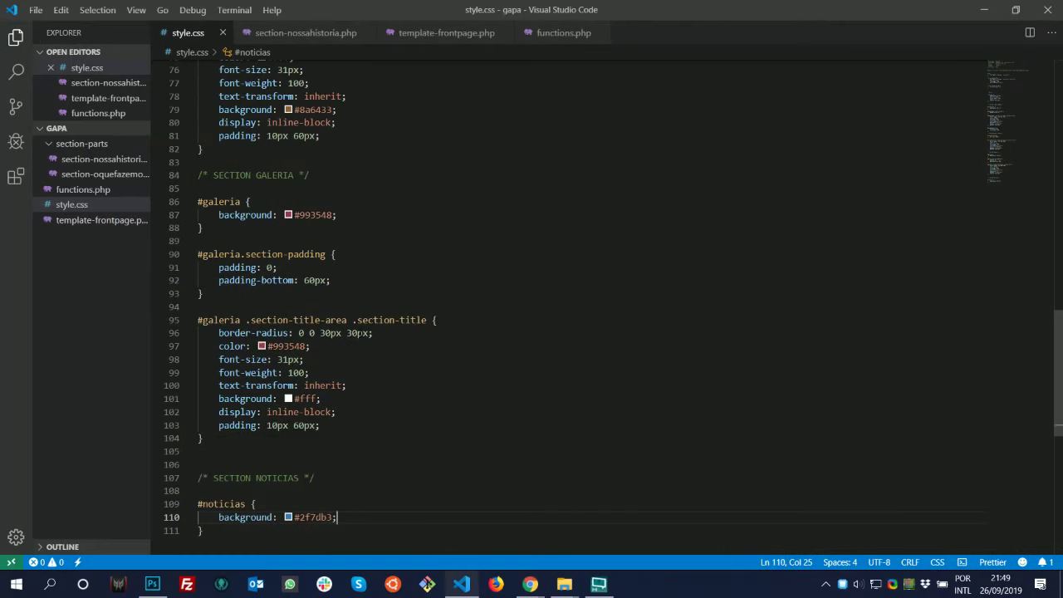
{"action": "left_click_drag", "start_coordinate": [191, 435], "coordinate": [195, 319]}
{"action": "key", "text": "ctrl+c"}
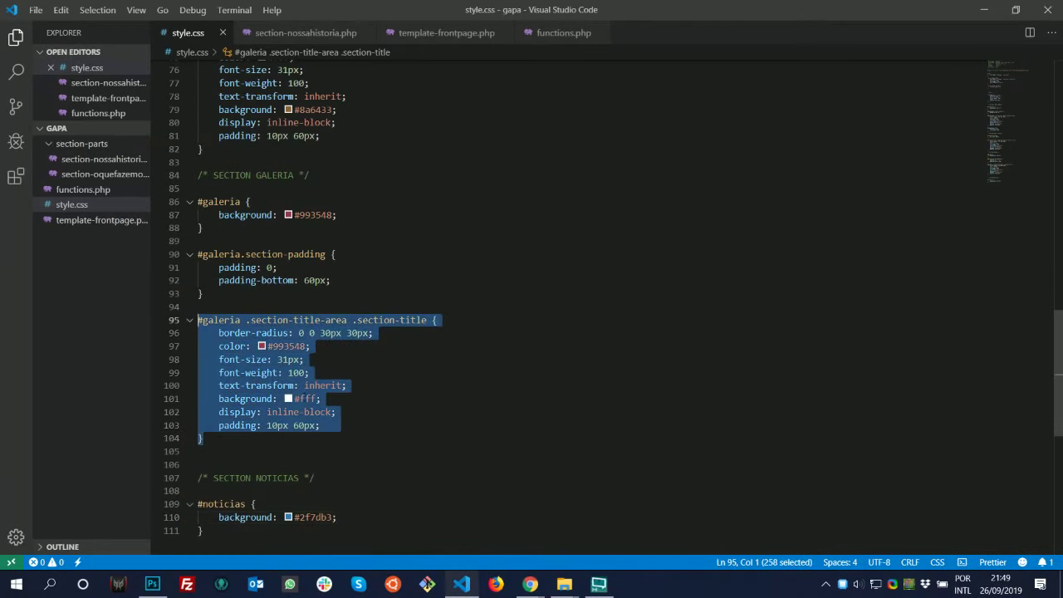
{"action": "scroll", "coordinate": [194, 319], "scroll_direction": "down", "scroll_amount": 3}
{"action": "left_click", "coordinate": [309, 336]}
{"action": "key", "text": "Return"}
{"action": "key", "text": "Return"}
{"action": "key", "text": "ctrl+v"}
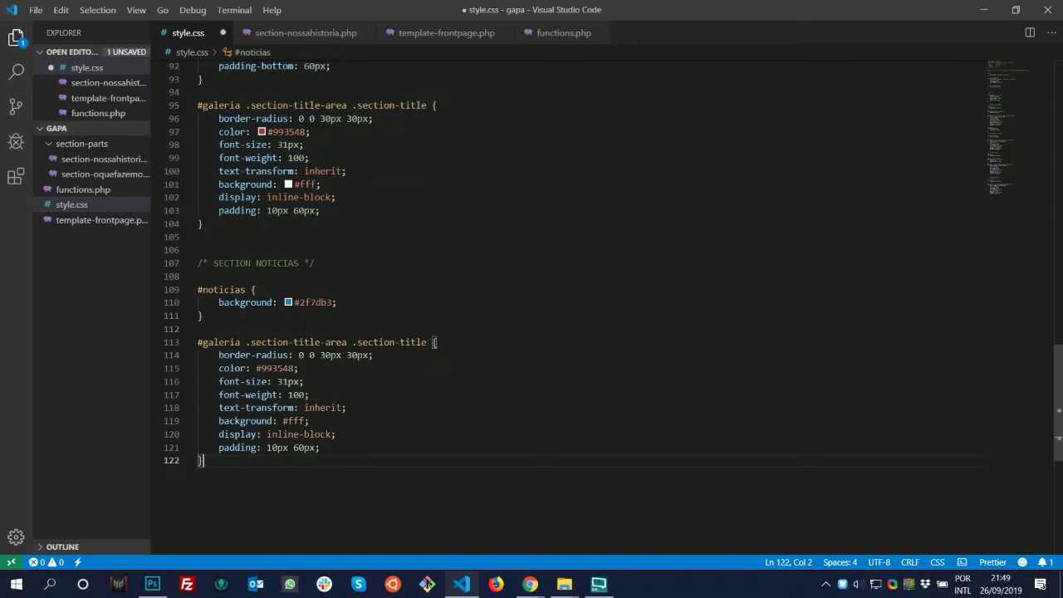
Replace #galeria with #noticias in the duplicated title rule's selector and save style.css
{"action": "left_click_drag", "start_coordinate": [246, 289], "coordinate": [198, 290]}
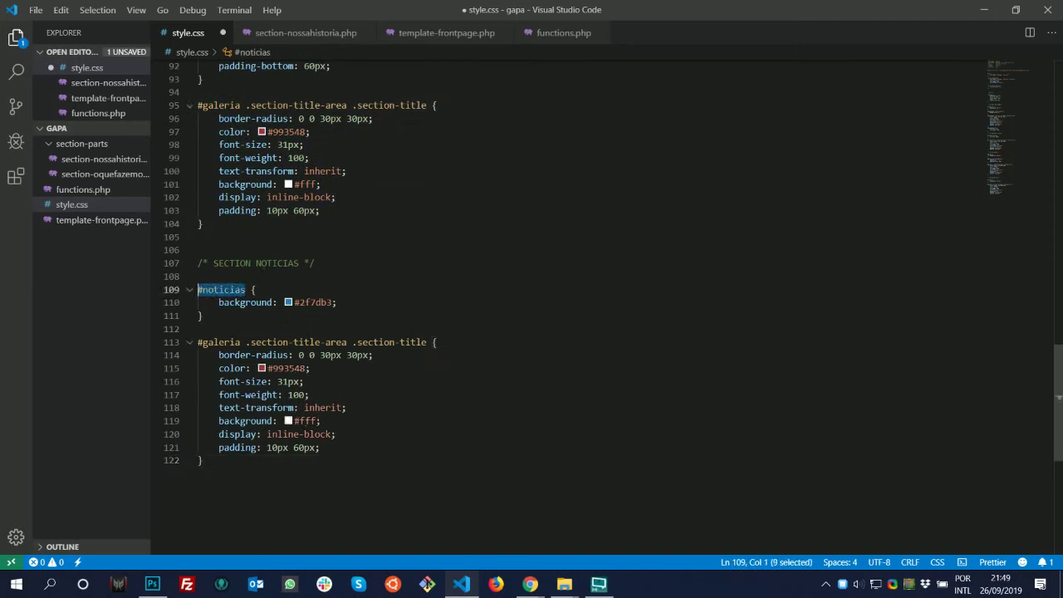
{"action": "key", "text": "ctrl+c"}
{"action": "double_click", "coordinate": [219, 343]}
{"action": "key", "text": "ctrl+v"}
{"action": "key", "text": "ctrl+s"}
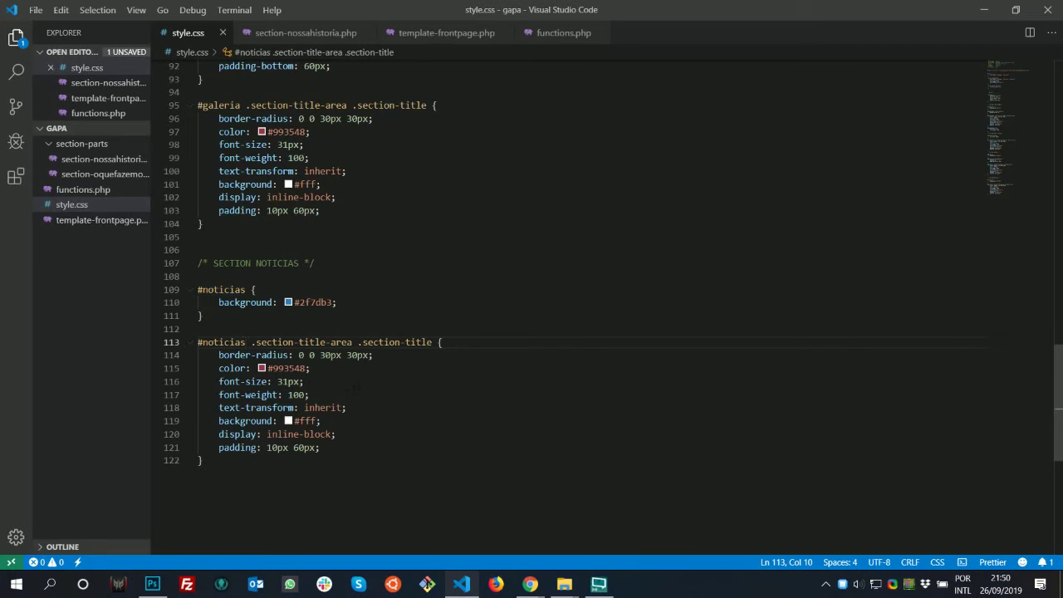
Examine the "últimas do blog" title in the Photoshop layout and return to style.css in VS Code
{"action": "key", "text": "alt+Tab"}
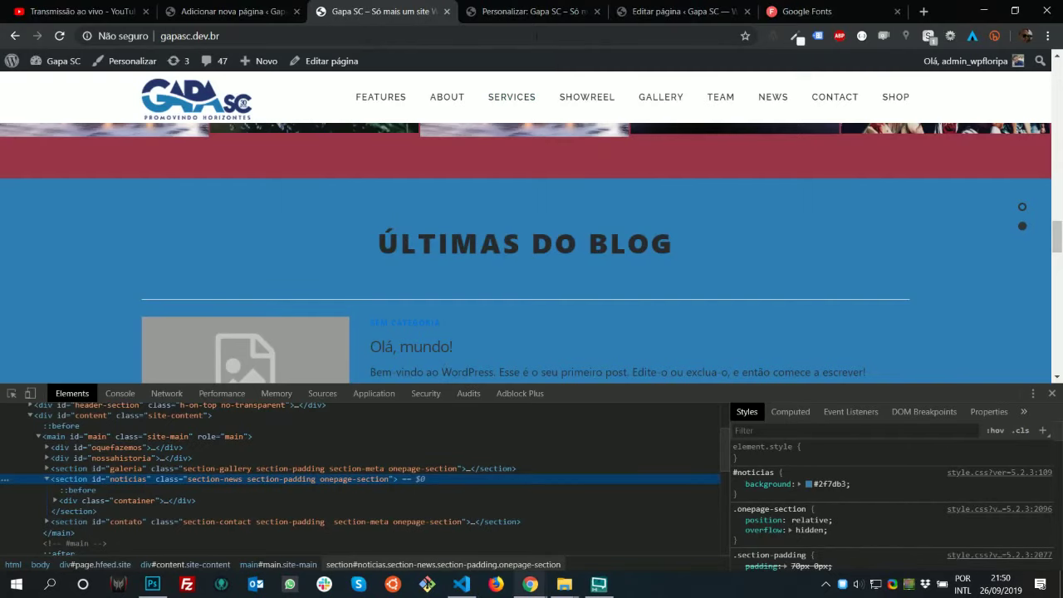
{"action": "left_click", "coordinate": [152, 584]}
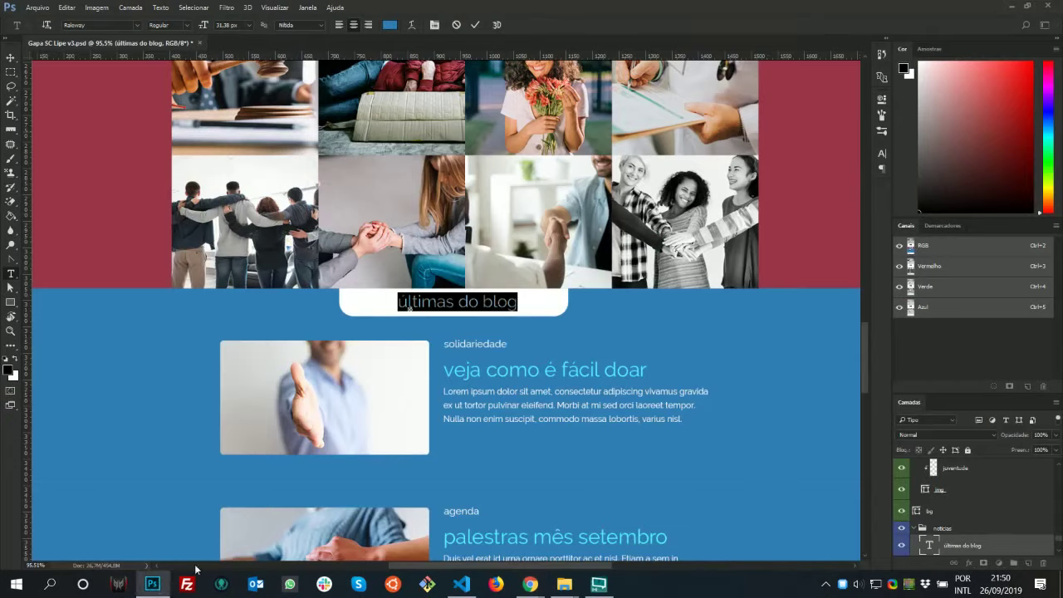
{"action": "left_click", "coordinate": [482, 301]}
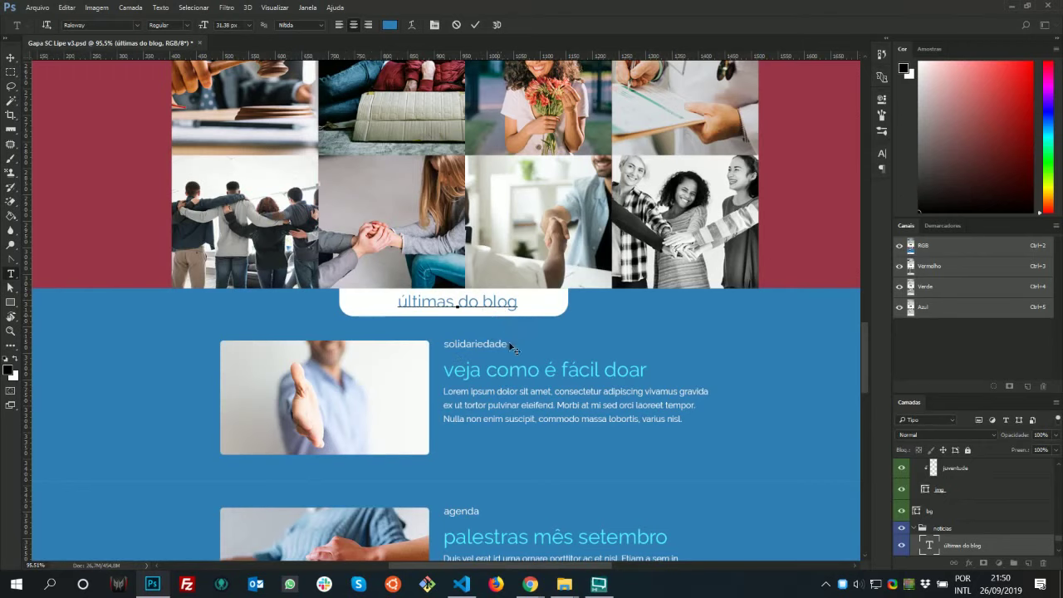
{"action": "key", "text": "alt+Tab"}
{"action": "key", "text": "alt+Tab"}
{"action": "key", "text": "alt+Tab"}
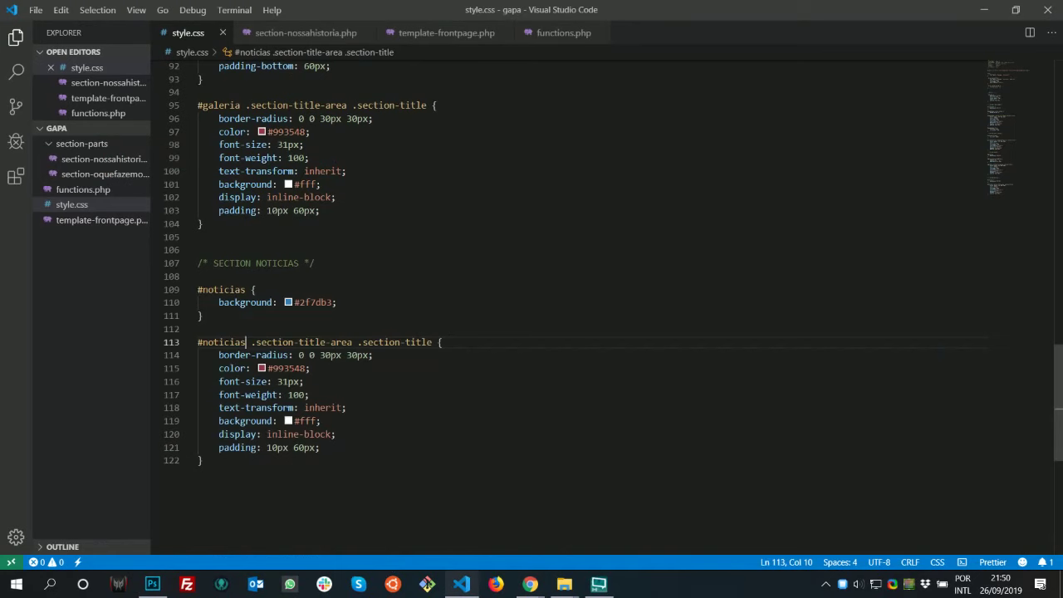
Set the noticias title rule's text color to #2f7db3, save style.css, and reload the front page in Chrome
{"action": "left_click_drag", "start_coordinate": [286, 368], "coordinate": [298, 368]}
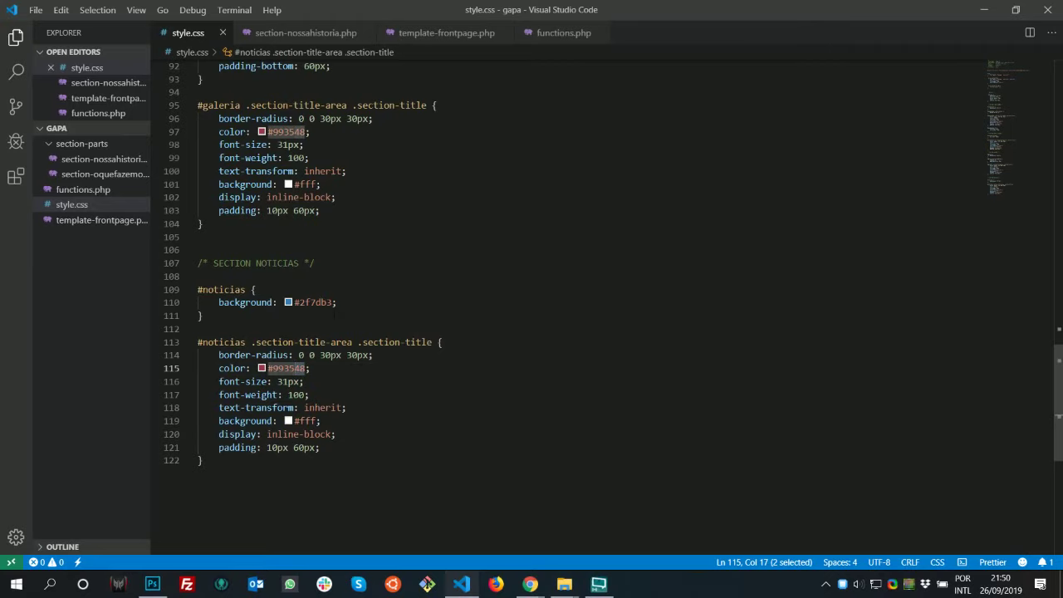
{"action": "left_click_drag", "start_coordinate": [331, 302], "coordinate": [300, 302]}
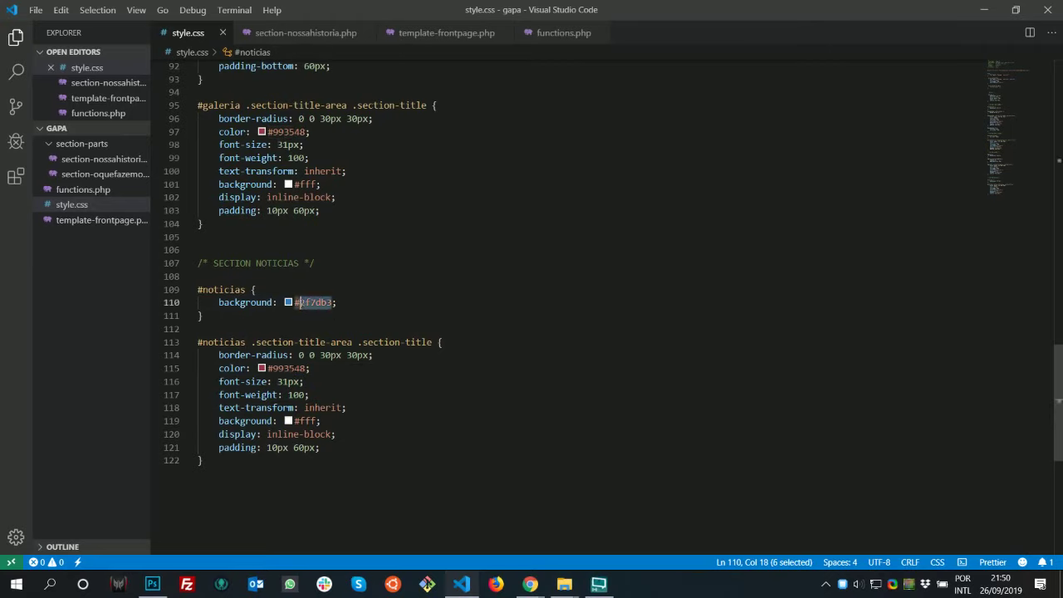
{"action": "key", "text": "ctrl+c"}
{"action": "double_click", "coordinate": [297, 368]}
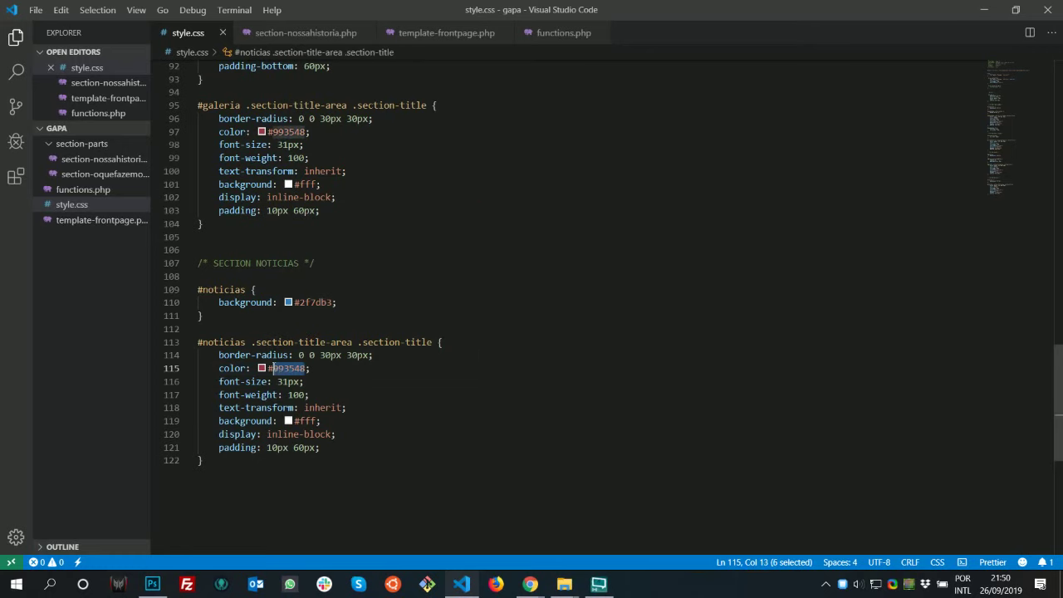
{"action": "key", "text": "ctrl+v"}
{"action": "key", "text": "ctrl+s"}
{"action": "key", "text": "alt+Tab"}
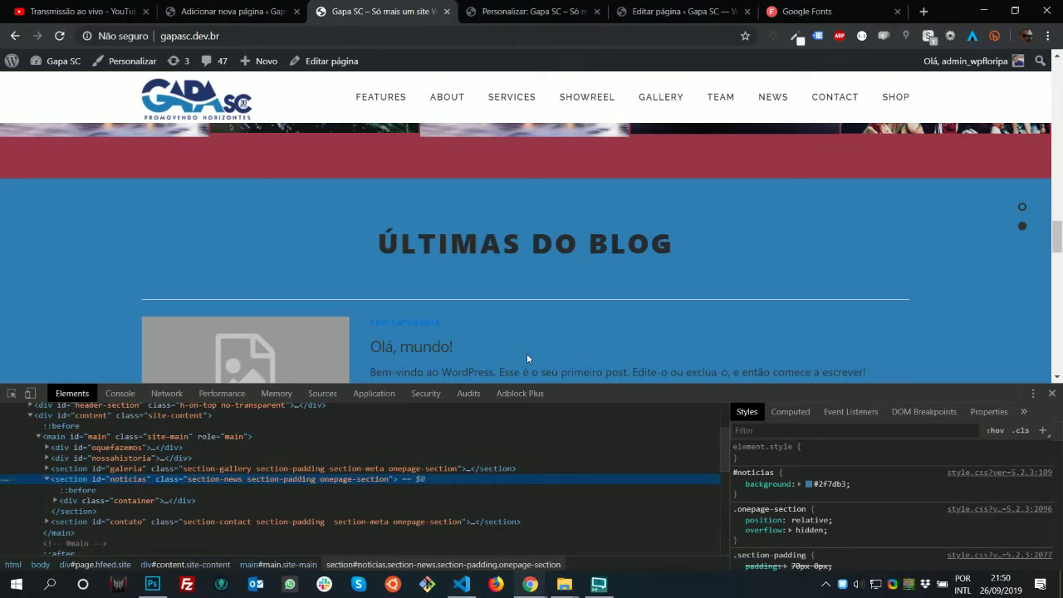
{"action": "key", "text": "F5"}
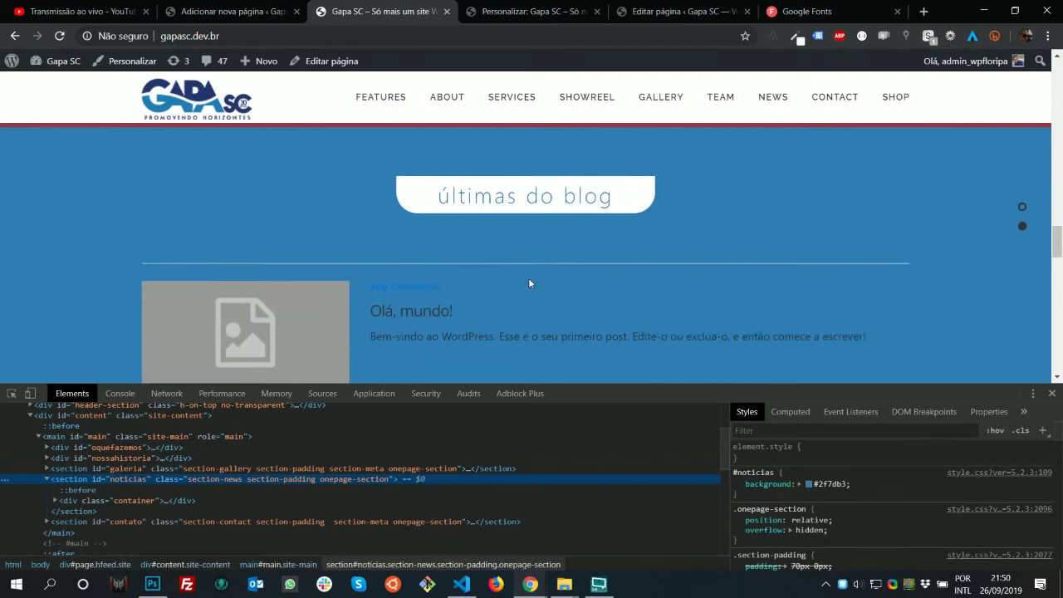
Inspect the noticias section and its ::before element in DevTools to examine the space above the title
{"action": "scroll", "coordinate": [582, 282], "scroll_direction": "up", "scroll_amount": 10}
{"action": "scroll", "coordinate": [632, 281], "scroll_direction": "down", "scroll_amount": 5}
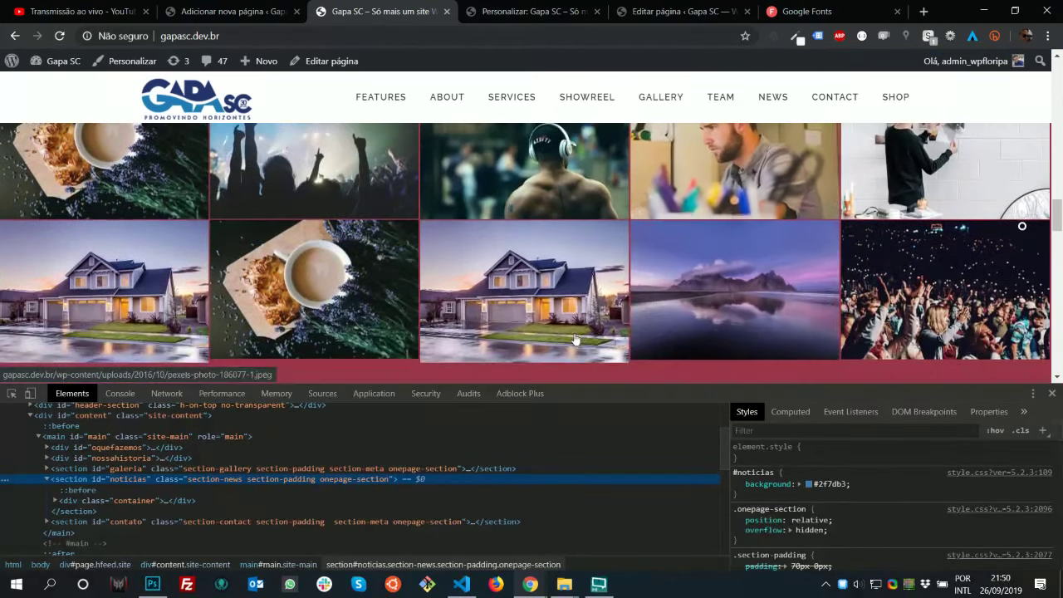
{"action": "scroll", "coordinate": [575, 340], "scroll_direction": "down", "scroll_amount": 3}
{"action": "key", "text": "ctrl+shift+c"}
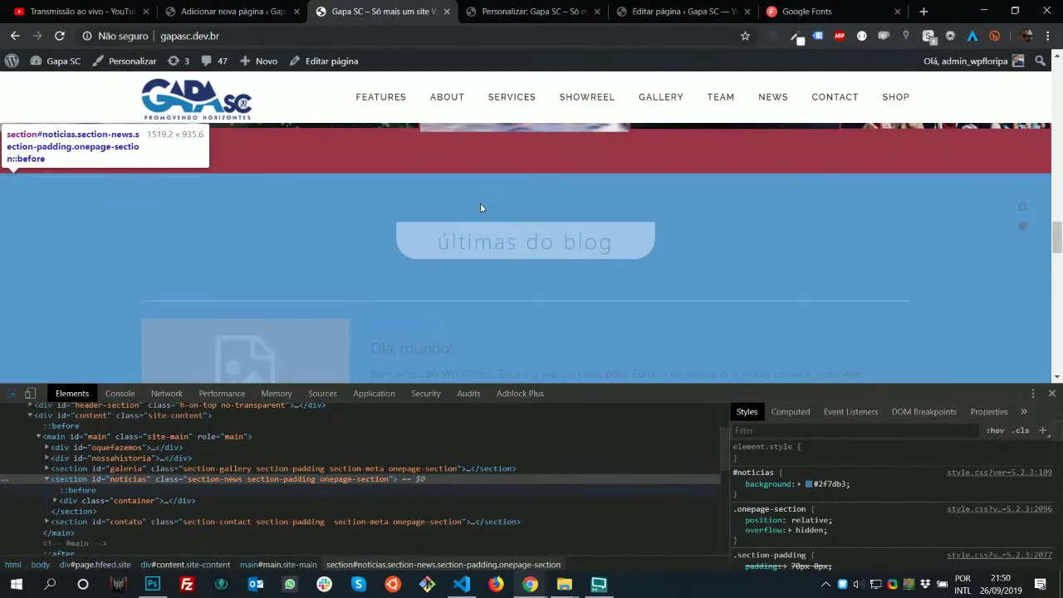
{"action": "left_click", "coordinate": [206, 491]}
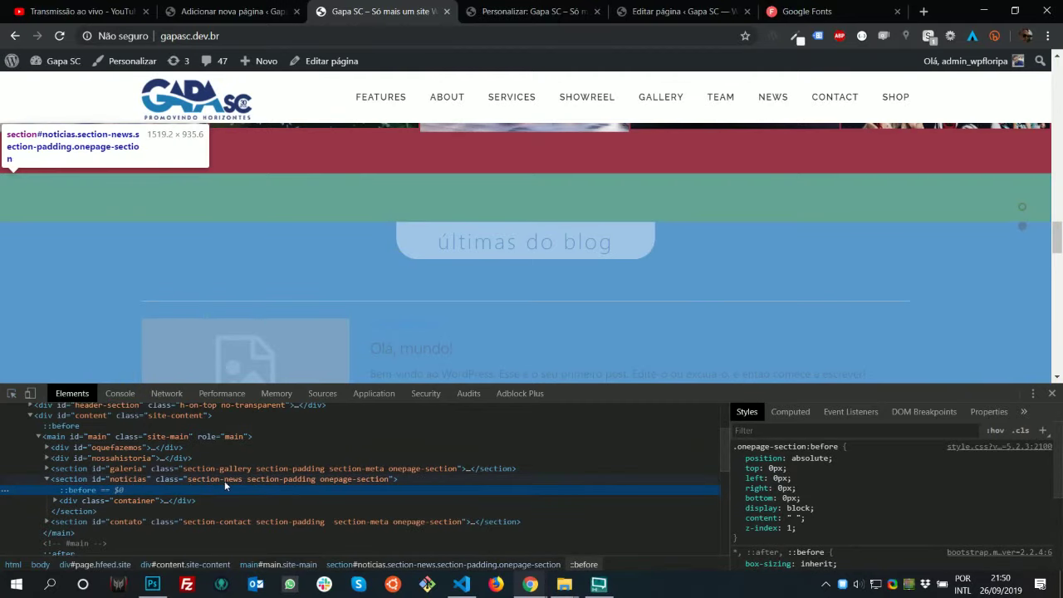
{"action": "left_click", "coordinate": [298, 480]}
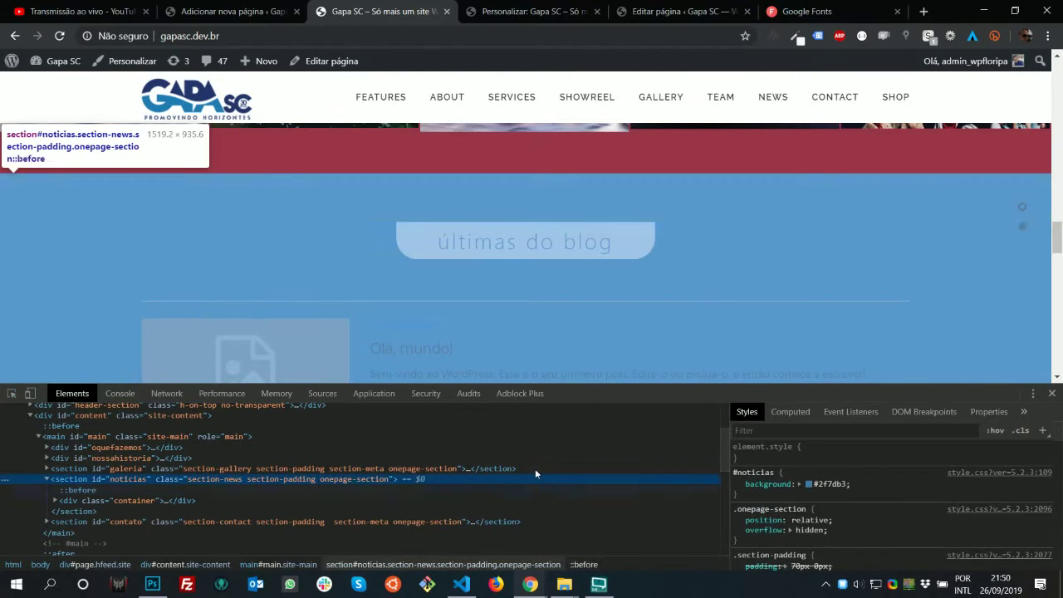
In VS Code, duplicate the #galeria.section-padding rule between the #noticias rule and the noticias title rule
{"action": "key", "text": "alt+Tab"}
{"action": "scroll", "coordinate": [366, 264], "scroll_direction": "up", "scroll_amount": 3}
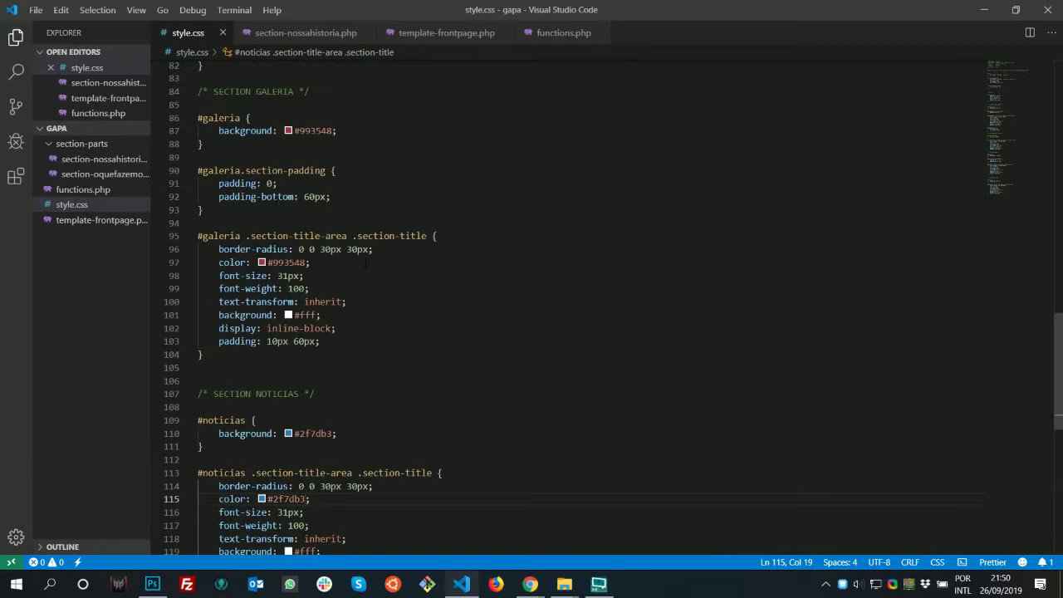
{"action": "left_click_drag", "start_coordinate": [200, 223], "coordinate": [193, 176]}
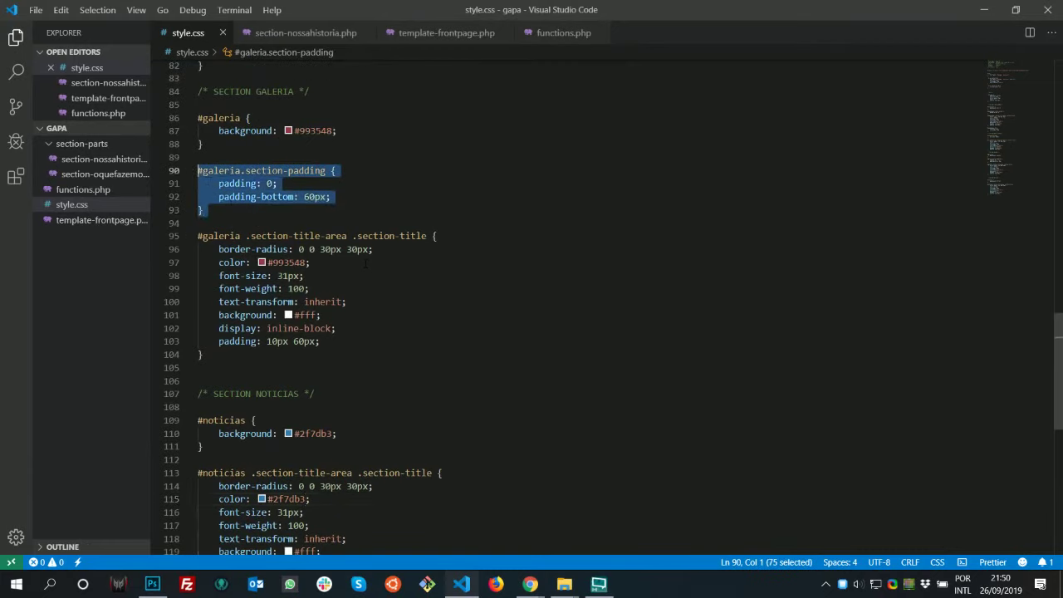
{"action": "scroll", "coordinate": [365, 264], "scroll_direction": "down", "scroll_amount": 6}
{"action": "left_click", "coordinate": [198, 202]}
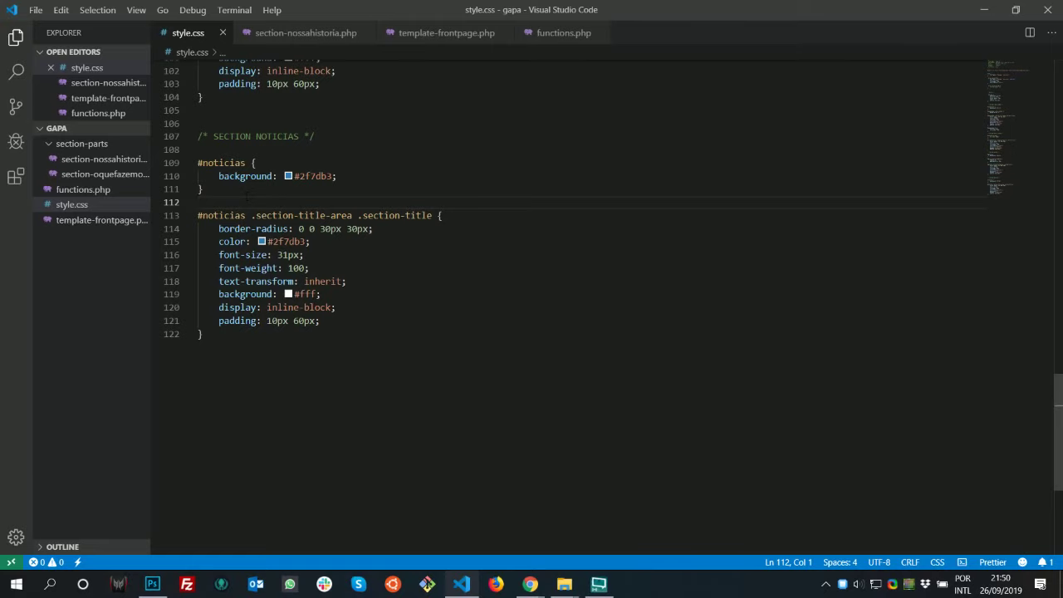
{"action": "key", "text": "Return"}
{"action": "key", "text": "Return"}
{"action": "key", "text": "Up"}
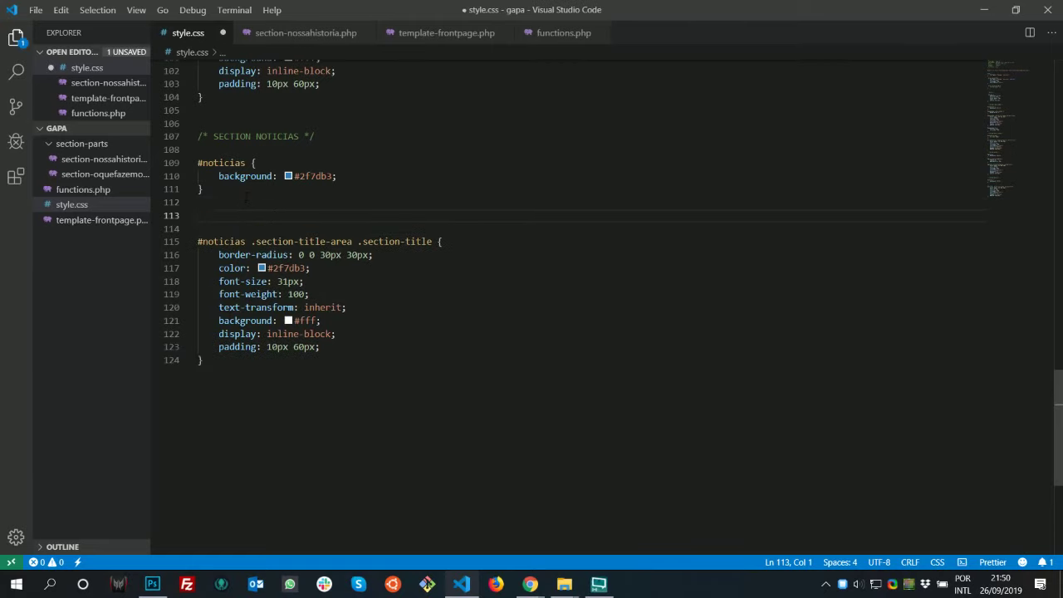
{"action": "key", "text": "ctrl+v"}
Change the duplicated padding rule's selector to #noticias.section-padding, save style.css, and reload the front page in Chrome
{"action": "left_click_drag", "start_coordinate": [246, 294], "coordinate": [197, 295]}
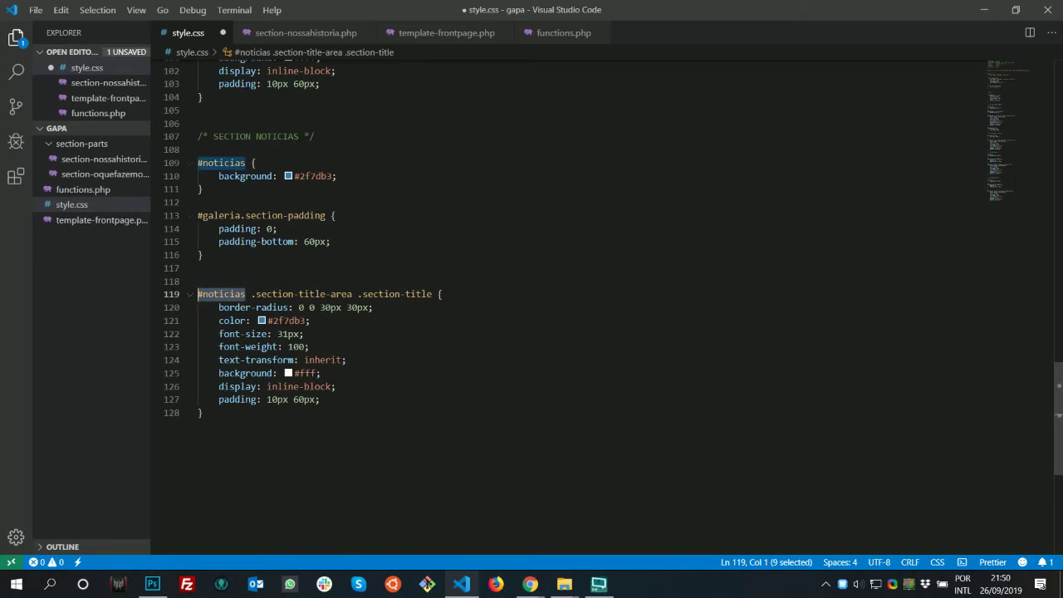
{"action": "left_click_drag", "start_coordinate": [244, 215], "coordinate": [197, 215]}
{"action": "key", "text": "ctrl+v"}
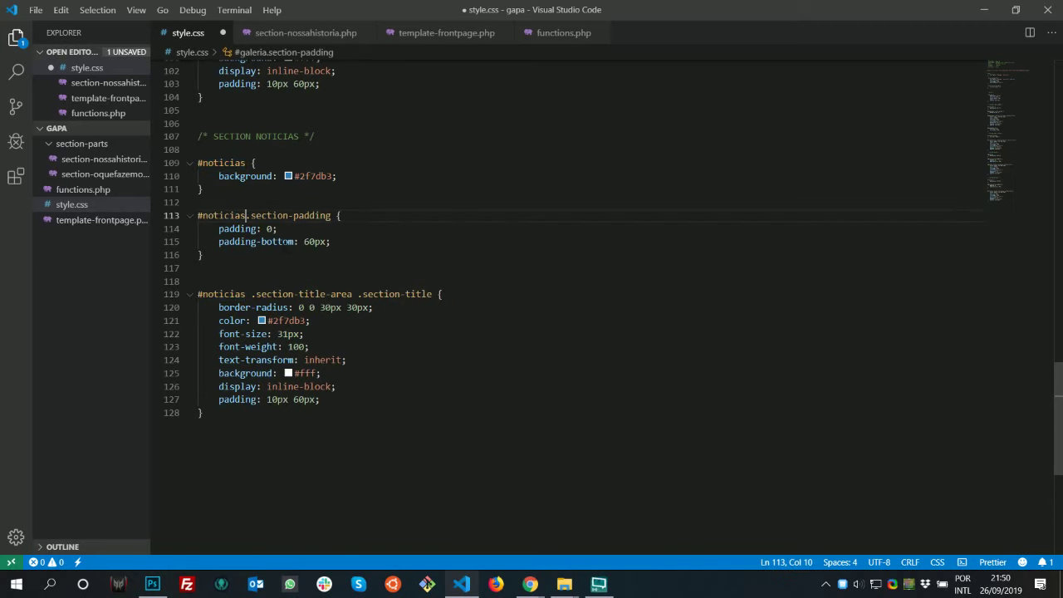
{"action": "key", "text": "ctrl+s"}
{"action": "key", "text": "alt+Tab"}
{"action": "key", "text": "F5"}
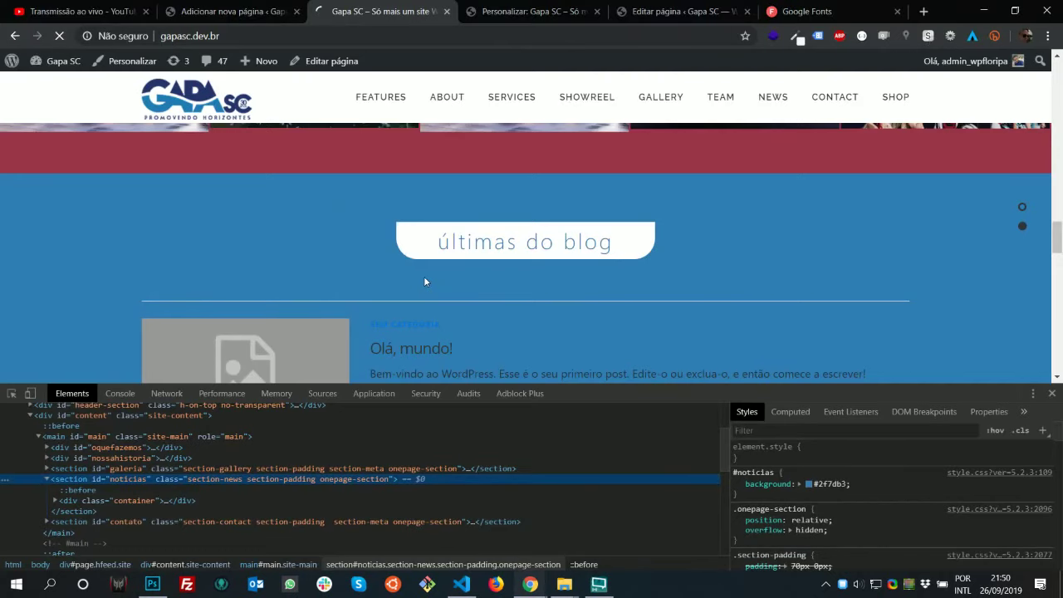
Compare the front page's blog title and post list with the Photoshop layout, ending on the page in Chrome
{"action": "scroll", "coordinate": [638, 238], "scroll_direction": "down", "scroll_amount": 2}
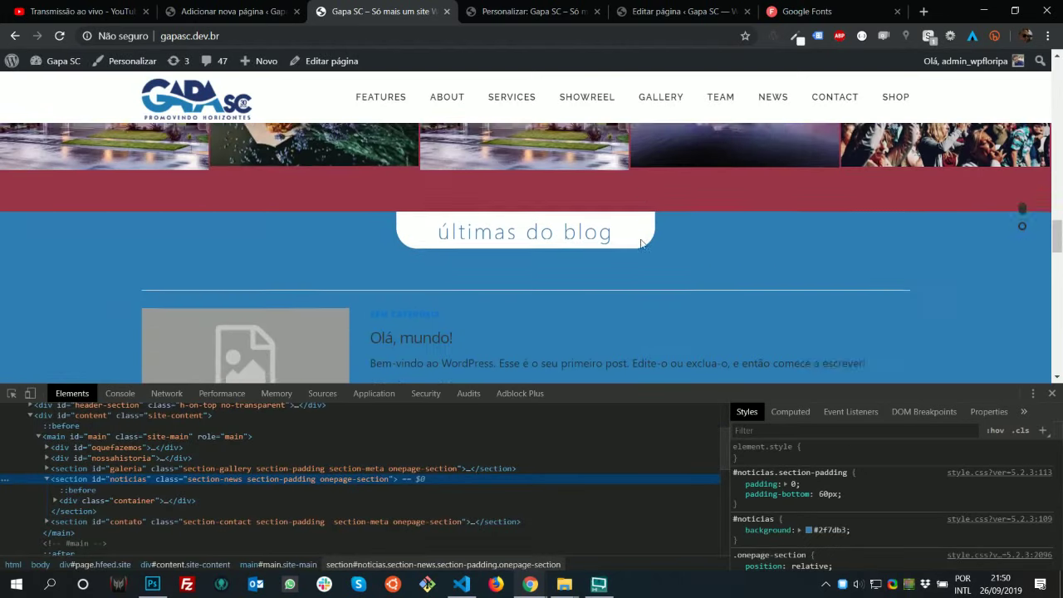
{"action": "scroll", "coordinate": [640, 241], "scroll_direction": "up", "scroll_amount": 2}
{"action": "scroll", "coordinate": [636, 247], "scroll_direction": "down", "scroll_amount": 2}
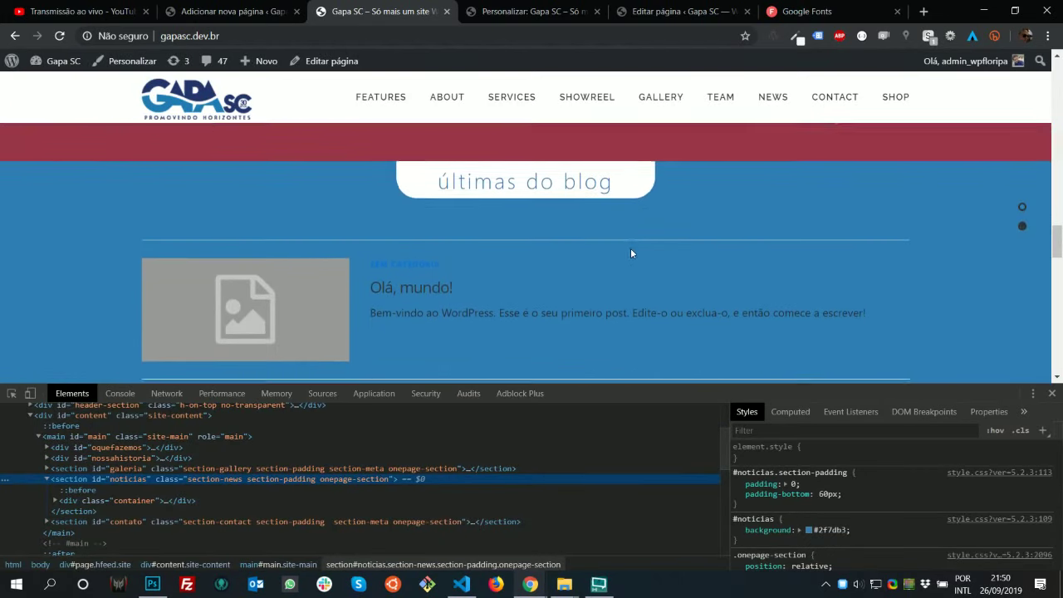
{"action": "key", "text": "alt+Tab"}
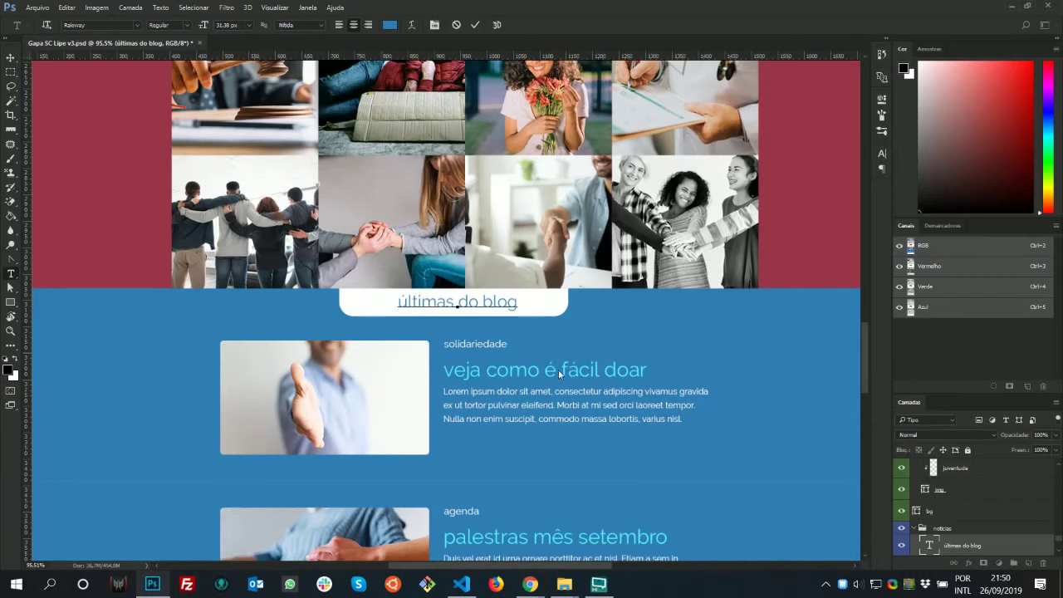
{"action": "key", "text": "alt+Tab"}
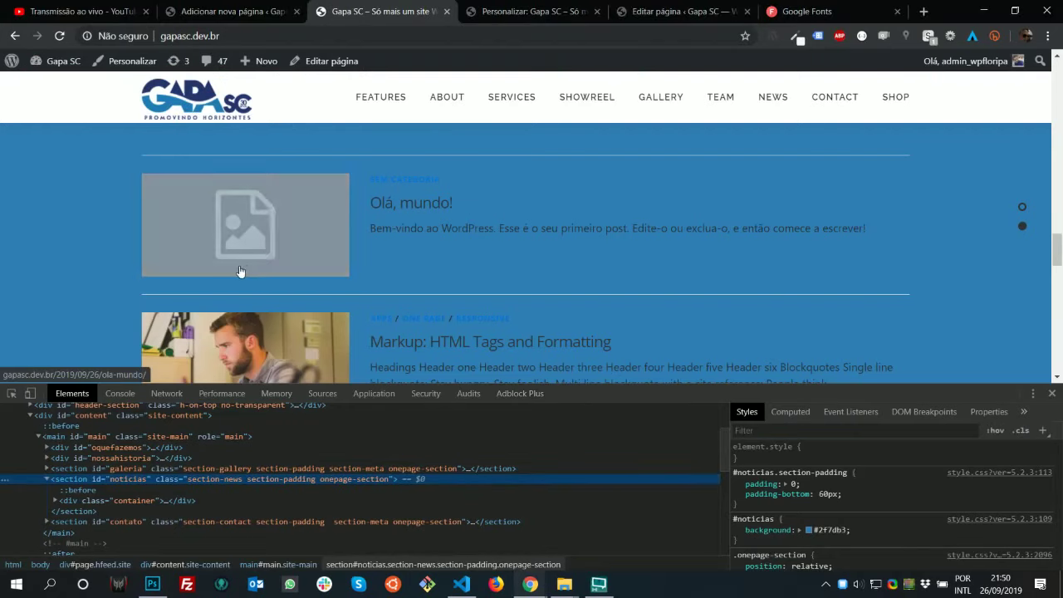
{"action": "key", "text": "alt+Tab"}
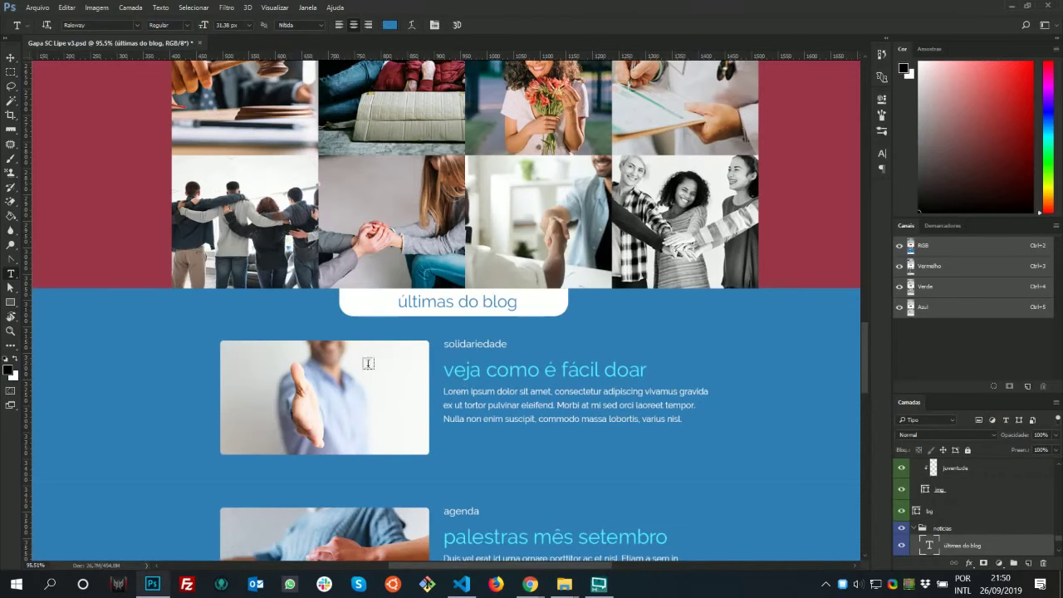
{"action": "key", "text": "alt+Tab"}
{"action": "left_click", "coordinate": [364, 271]}
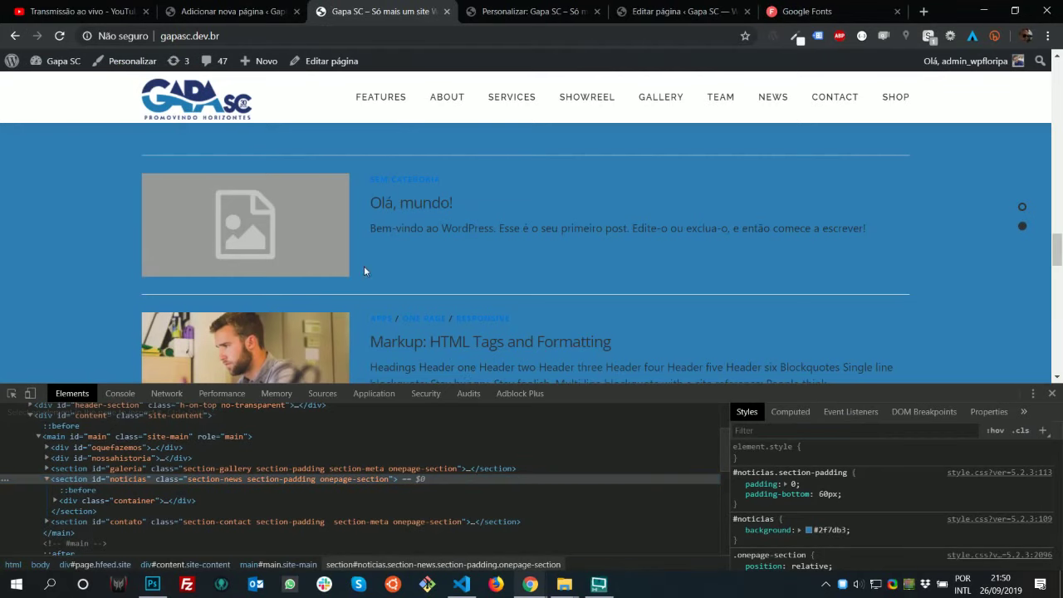
Inspect the first post's "Sem categoria" category link in DevTools and review its link color rules
{"action": "left_click", "coordinate": [11, 393]}
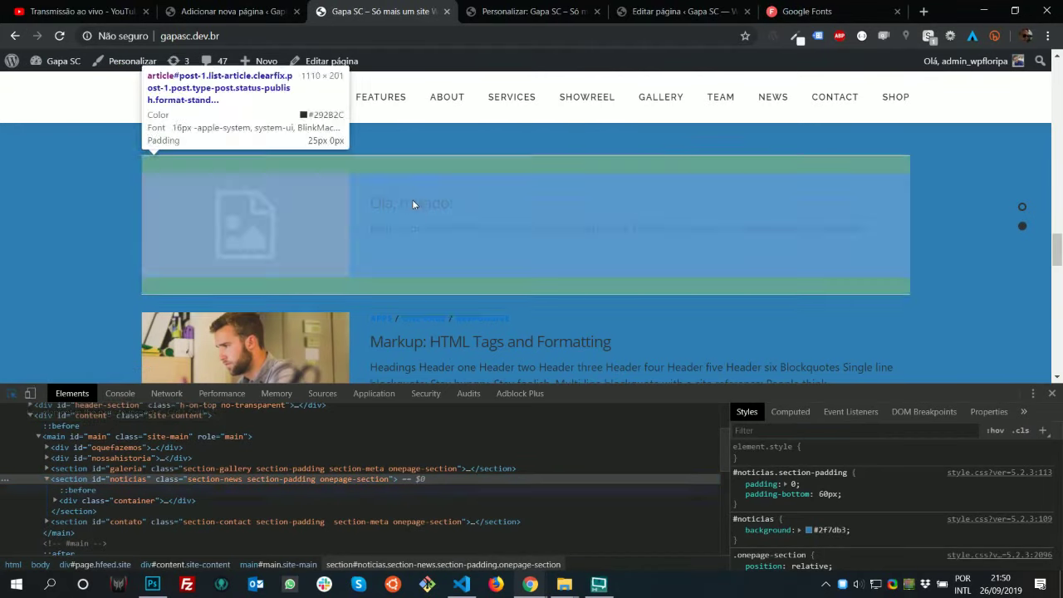
{"action": "left_click", "coordinate": [417, 181]}
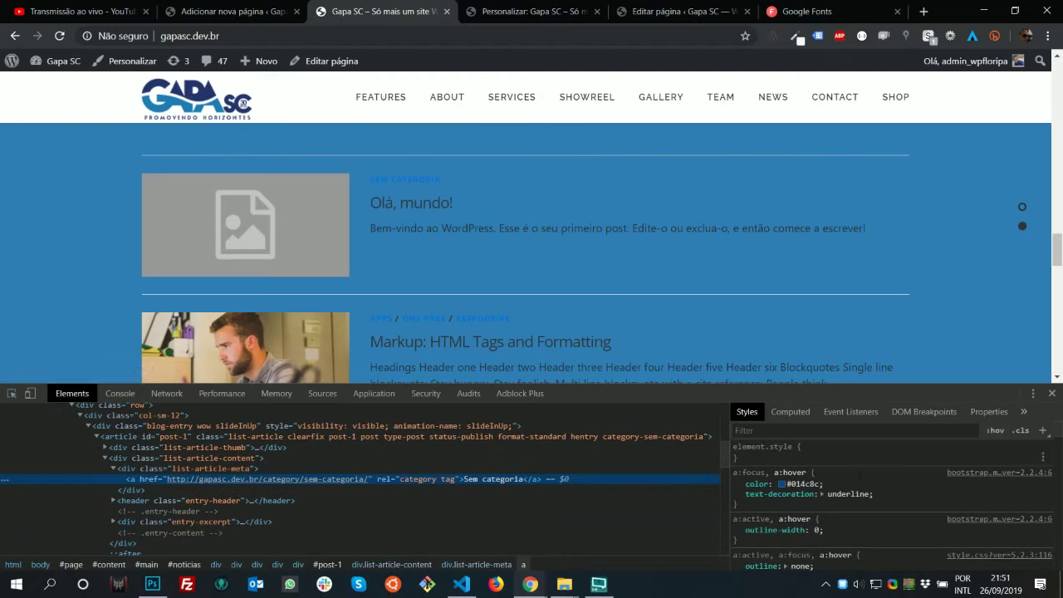
{"action": "scroll", "coordinate": [861, 538], "scroll_direction": "down", "scroll_amount": 1}
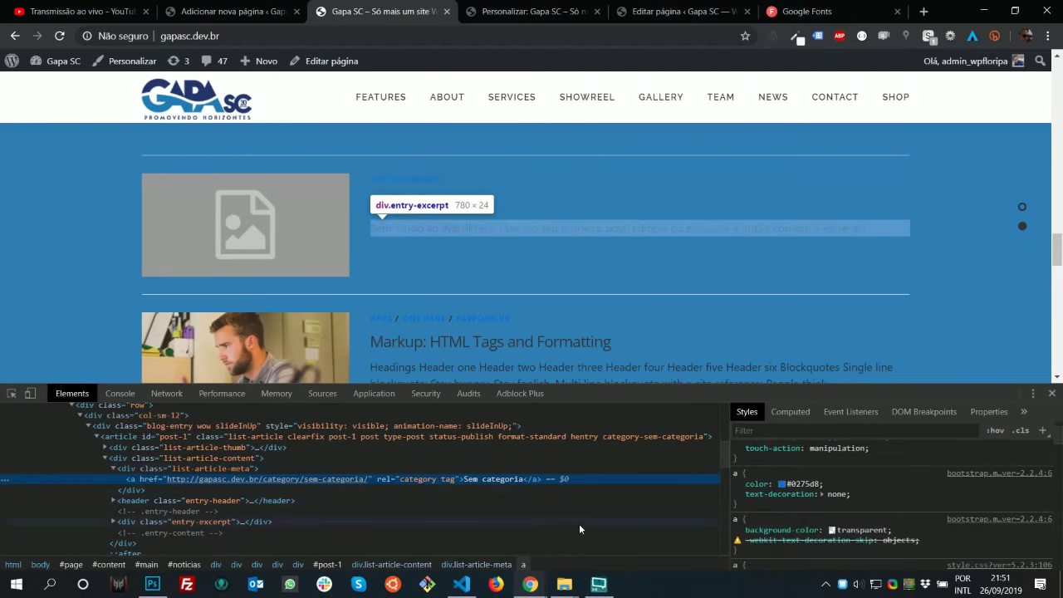
Inspect the style rules of the first post's category link and its list-article-meta container, and trace their parent elements up to the noticias section
{"action": "scroll", "coordinate": [871, 498], "scroll_direction": "down", "scroll_amount": 2}
{"action": "scroll", "coordinate": [871, 501], "scroll_direction": "down", "scroll_amount": 1}
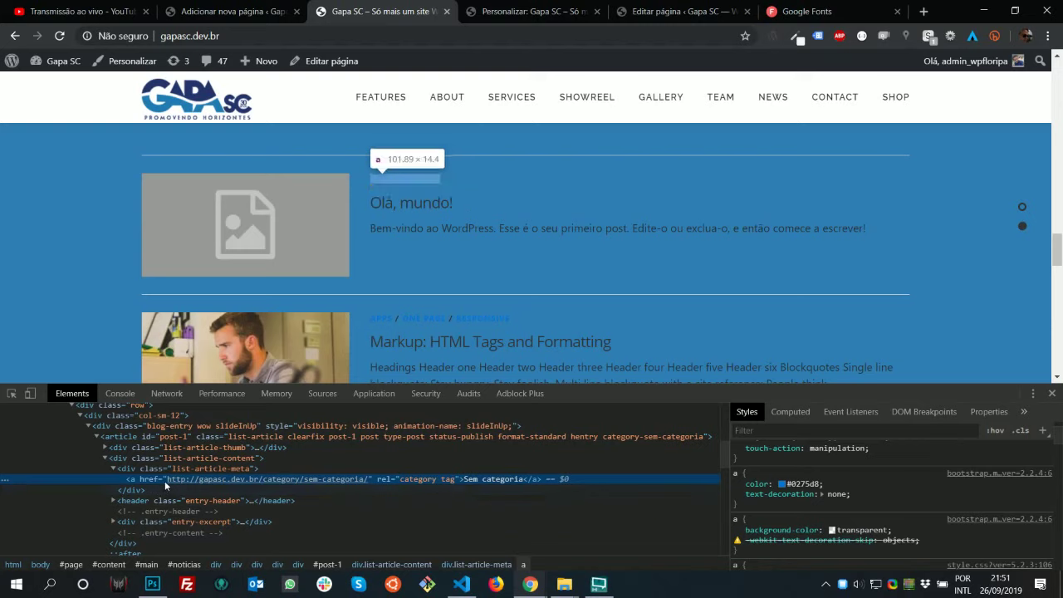
{"action": "left_click", "coordinate": [195, 471]}
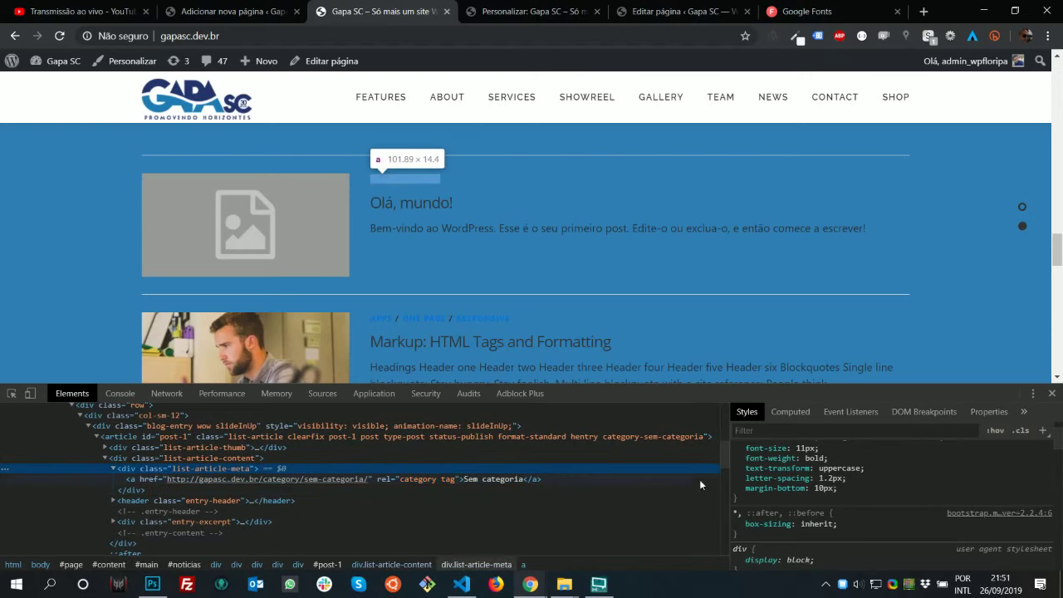
{"action": "scroll", "coordinate": [841, 471], "scroll_direction": "up", "scroll_amount": 1}
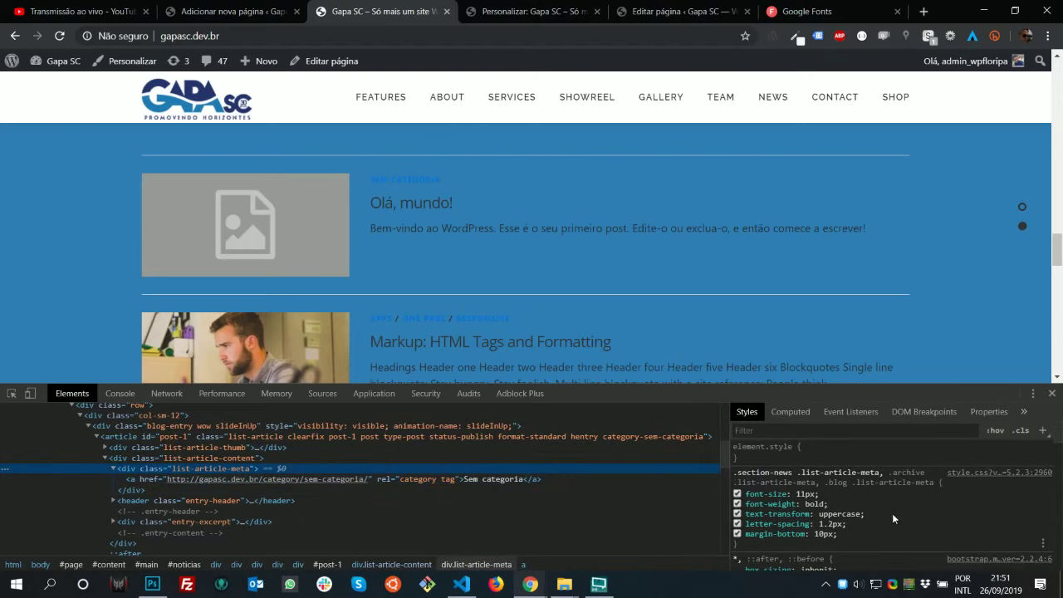
{"action": "scroll", "coordinate": [891, 530], "scroll_direction": "down", "scroll_amount": 2}
{"action": "scroll", "coordinate": [882, 516], "scroll_direction": "up", "scroll_amount": 2}
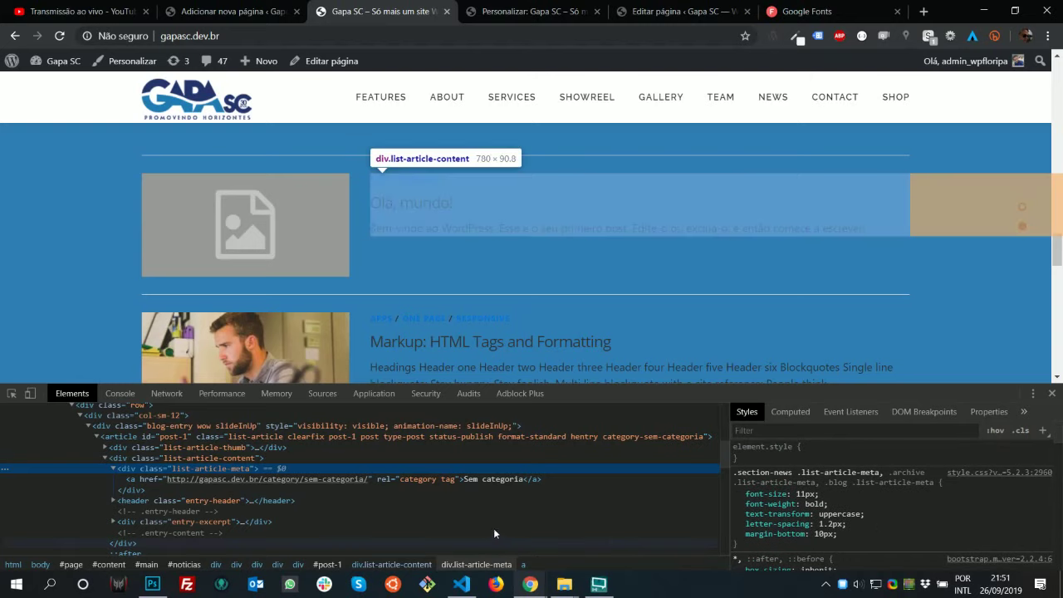
{"action": "scroll", "coordinate": [943, 509], "scroll_direction": "down", "scroll_amount": 5}
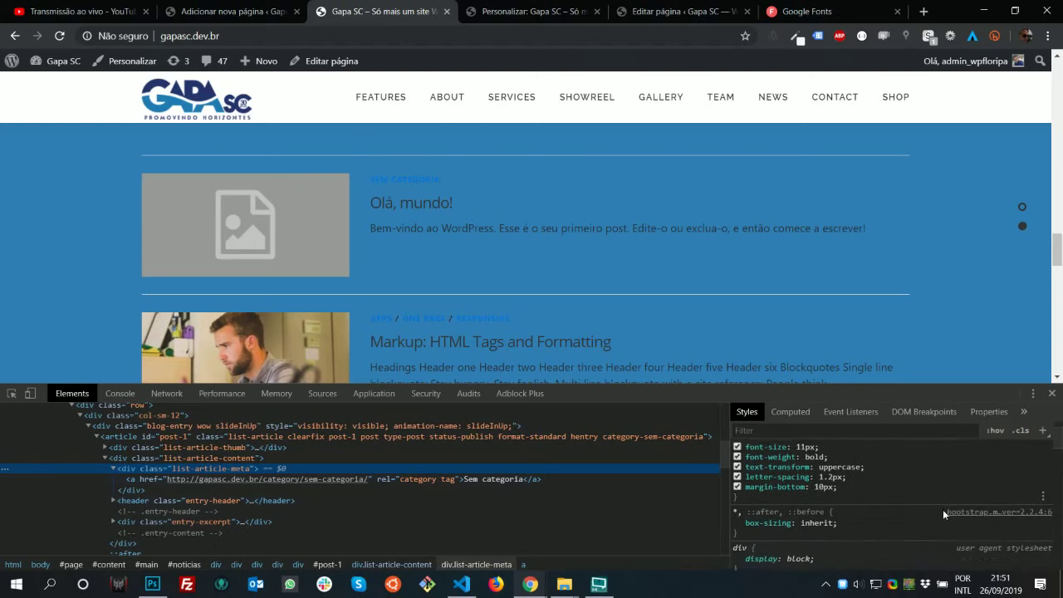
{"action": "scroll", "coordinate": [943, 510], "scroll_direction": "down", "scroll_amount": 1}
{"action": "scroll", "coordinate": [943, 511], "scroll_direction": "up", "scroll_amount": 3}
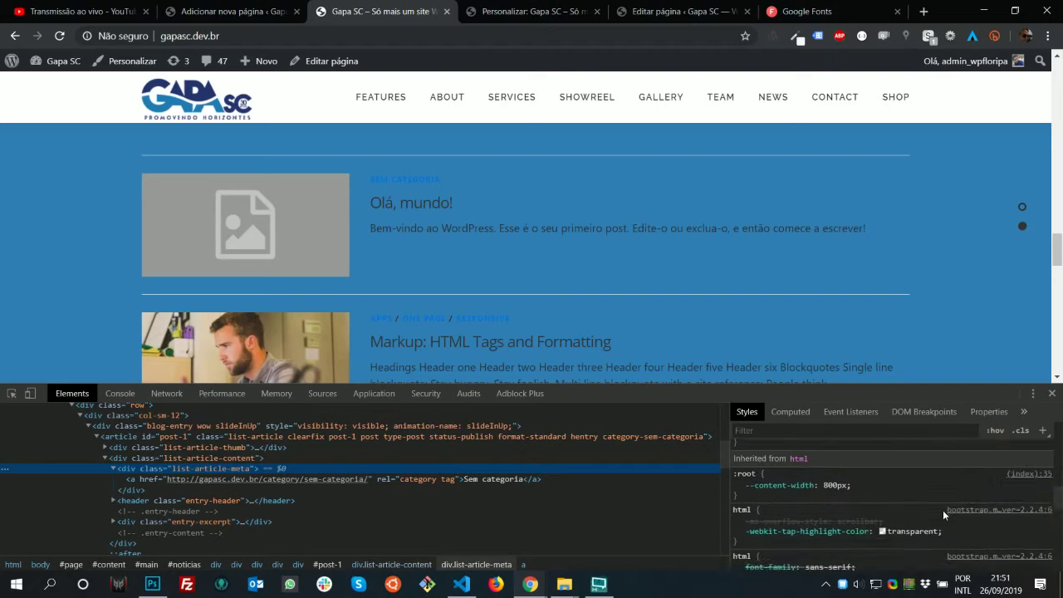
{"action": "scroll", "coordinate": [943, 510], "scroll_direction": "down", "scroll_amount": 3}
{"action": "scroll", "coordinate": [943, 510], "scroll_direction": "up", "scroll_amount": 2}
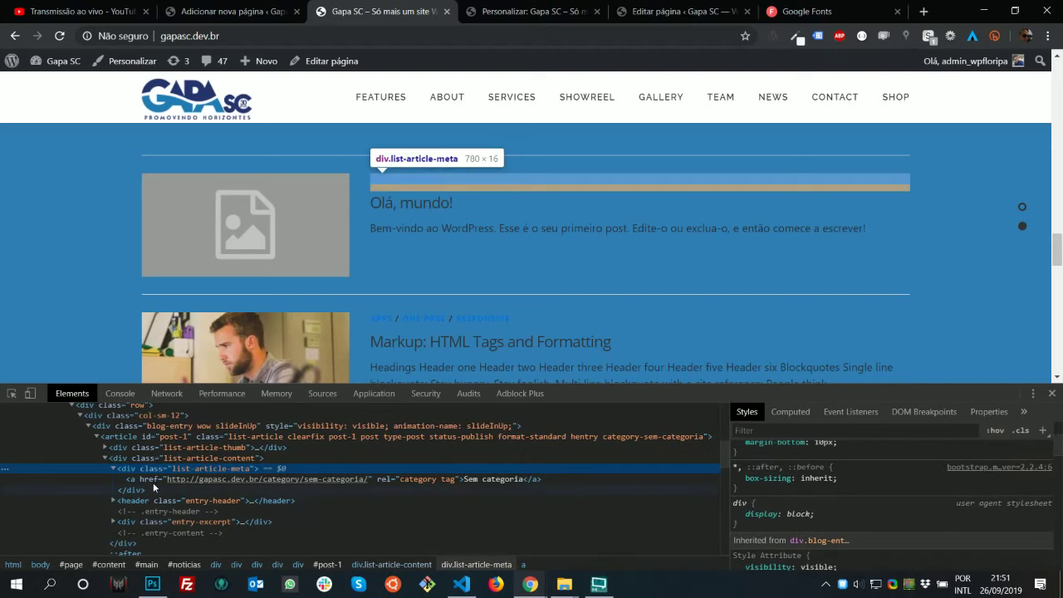
{"action": "left_click", "coordinate": [153, 481]}
{"action": "scroll", "coordinate": [931, 492], "scroll_direction": "up", "scroll_amount": 2}
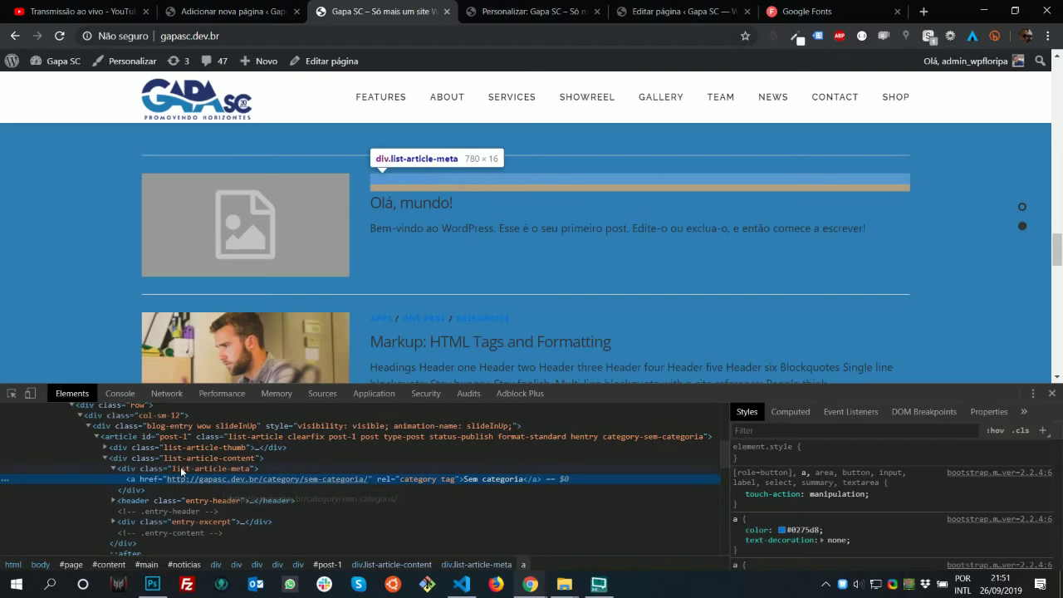
{"action": "scroll", "coordinate": [180, 467], "scroll_direction": "up", "scroll_amount": 1}
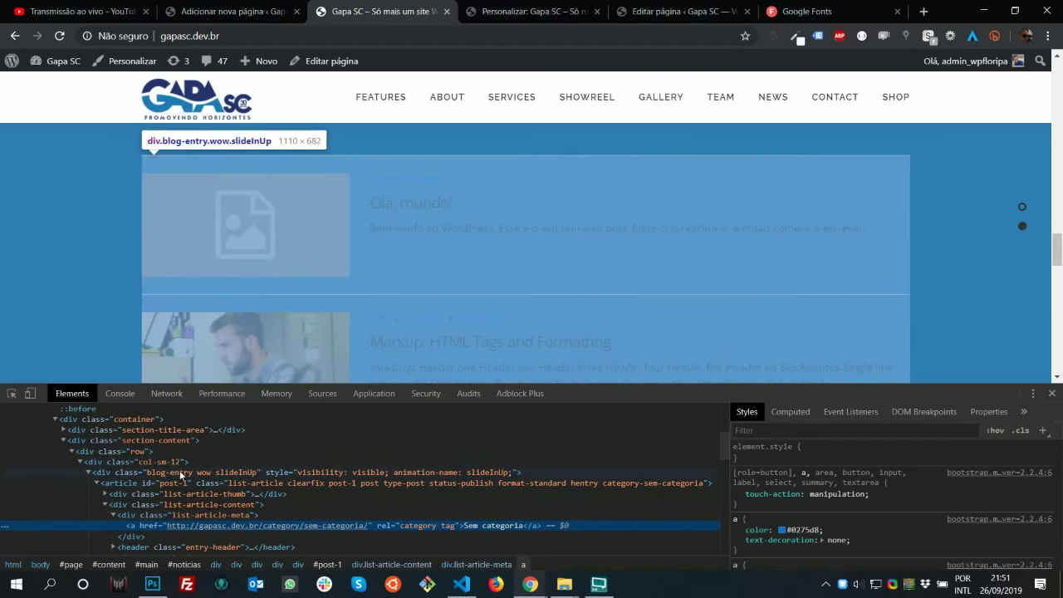
{"action": "scroll", "coordinate": [170, 449], "scroll_direction": "up", "scroll_amount": 1}
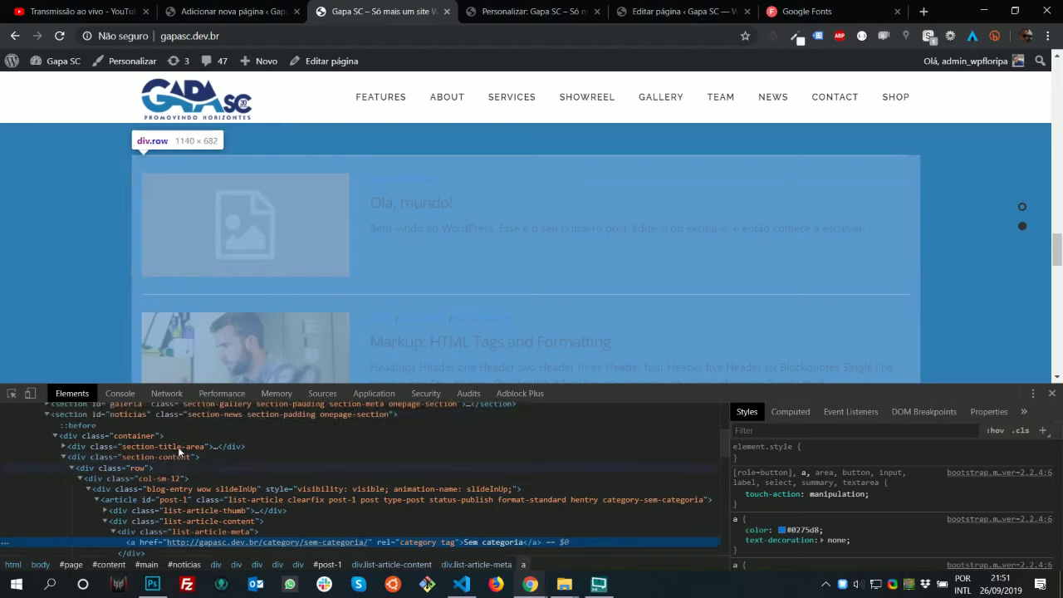
{"action": "scroll", "coordinate": [179, 451], "scroll_direction": "up", "scroll_amount": 2}
Switch to Visual Studio Code and start a new rule at the end of style.css with a copy of the #noticias selector
{"action": "key", "text": "alt+Tab"}
{"action": "key", "text": "alt+Tab"}
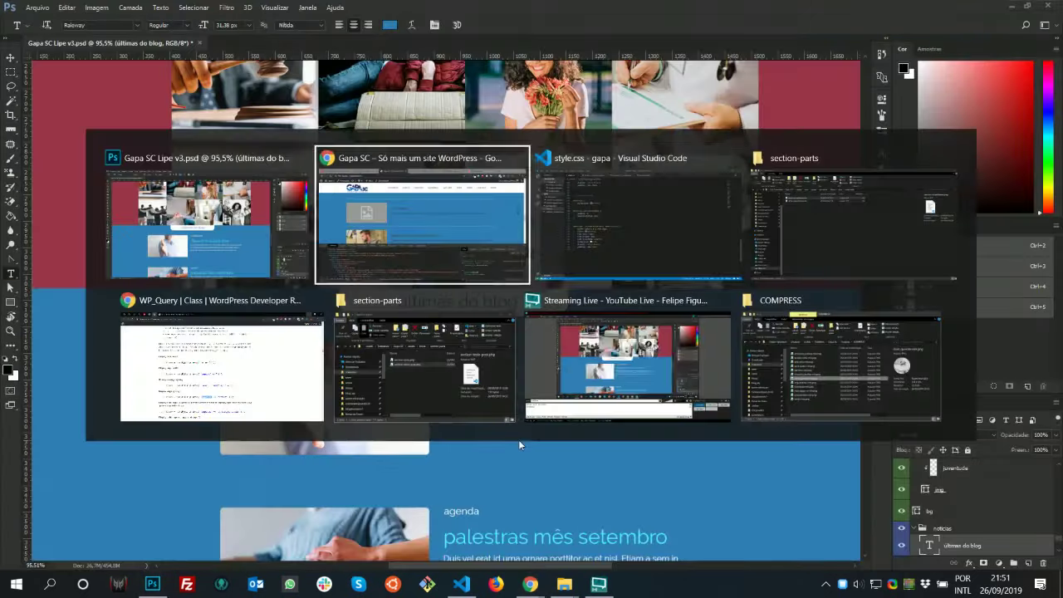
{"action": "key", "text": "alt+Tab"}
{"action": "left_click_drag", "start_coordinate": [251, 294], "coordinate": [183, 301]}
{"action": "key", "text": "ctrl+c"}
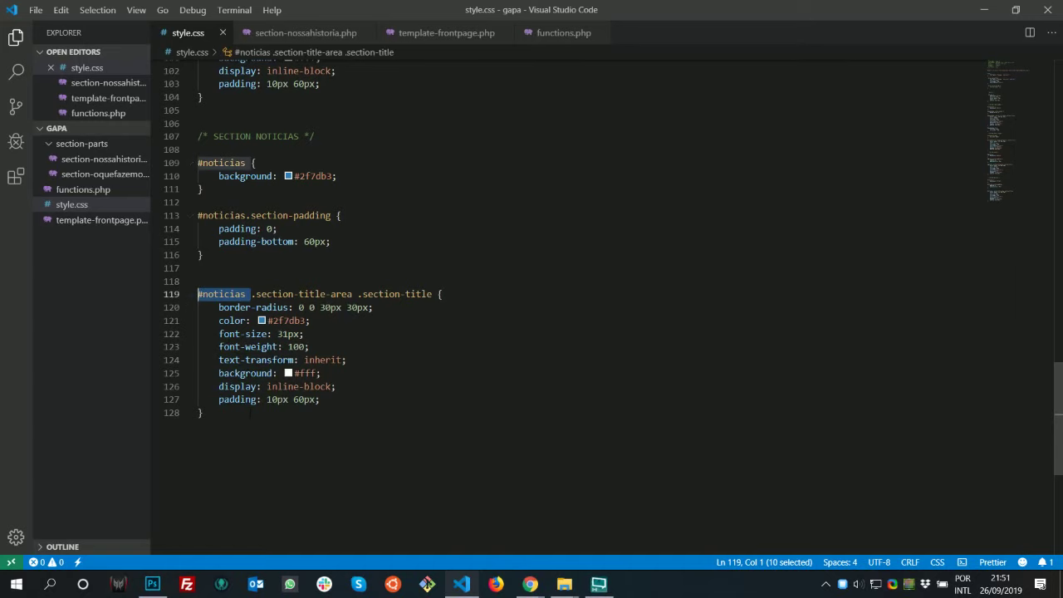
{"action": "left_click", "coordinate": [247, 416]}
{"action": "key", "text": "Return"}
{"action": "key", "text": "Return"}
{"action": "key", "text": "ctrl+v"}
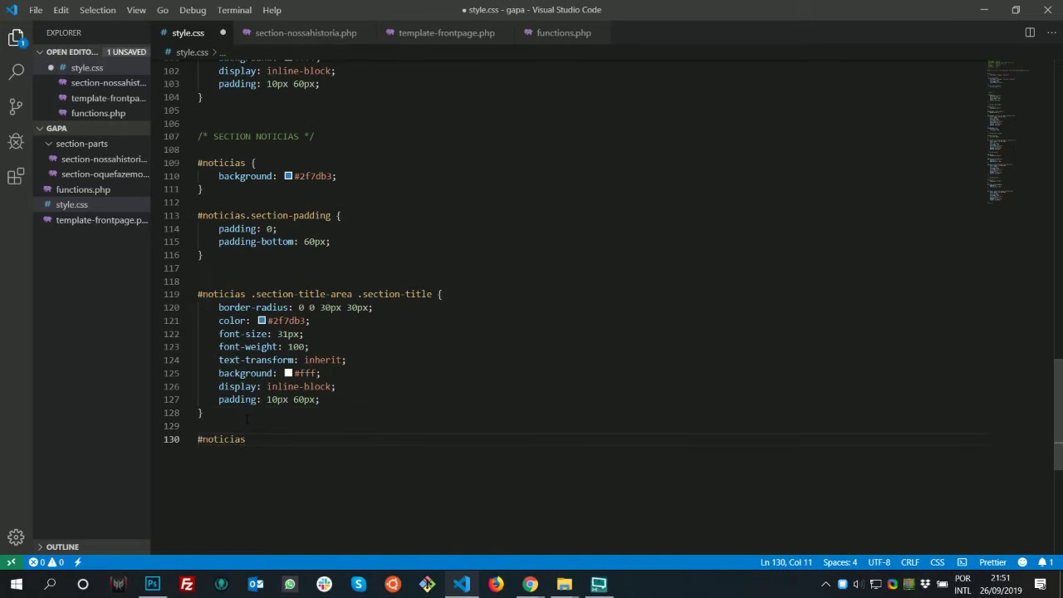
Look up the category container's class in Chrome's inspector and append .list-article-meta to the new #noticias selector in style.css
{"action": "key", "text": "alt+Tab"}
{"action": "key", "text": "alt+Tab"}
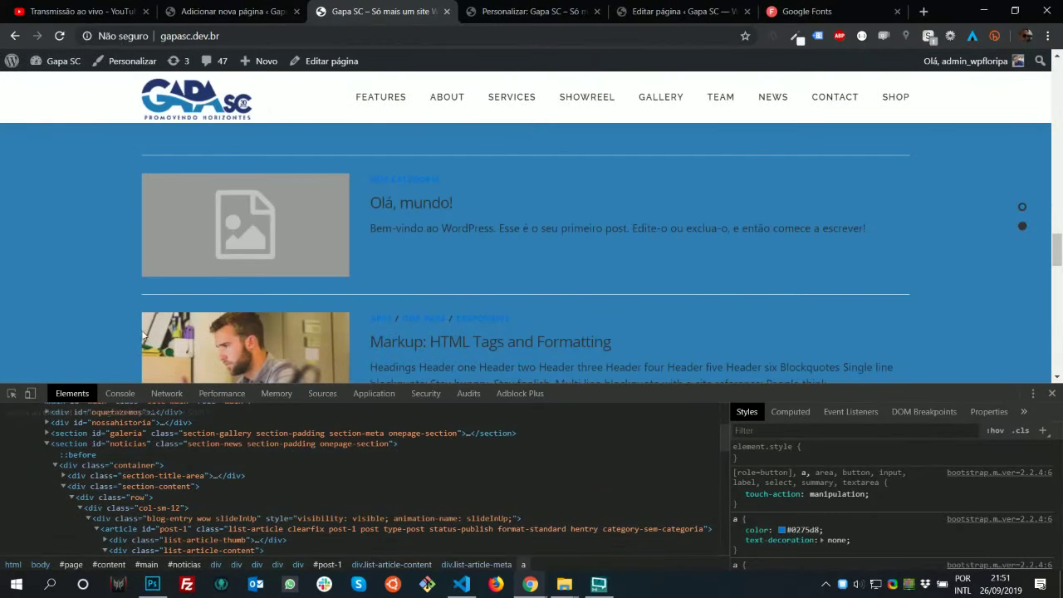
{"action": "left_click", "coordinate": [405, 181]}
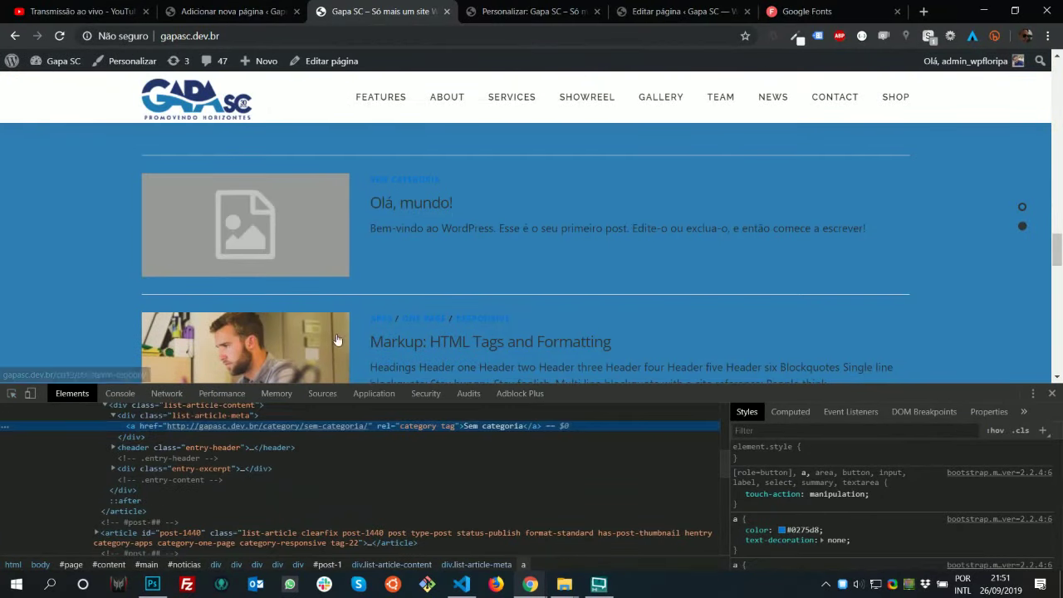
{"action": "left_click", "coordinate": [228, 415]}
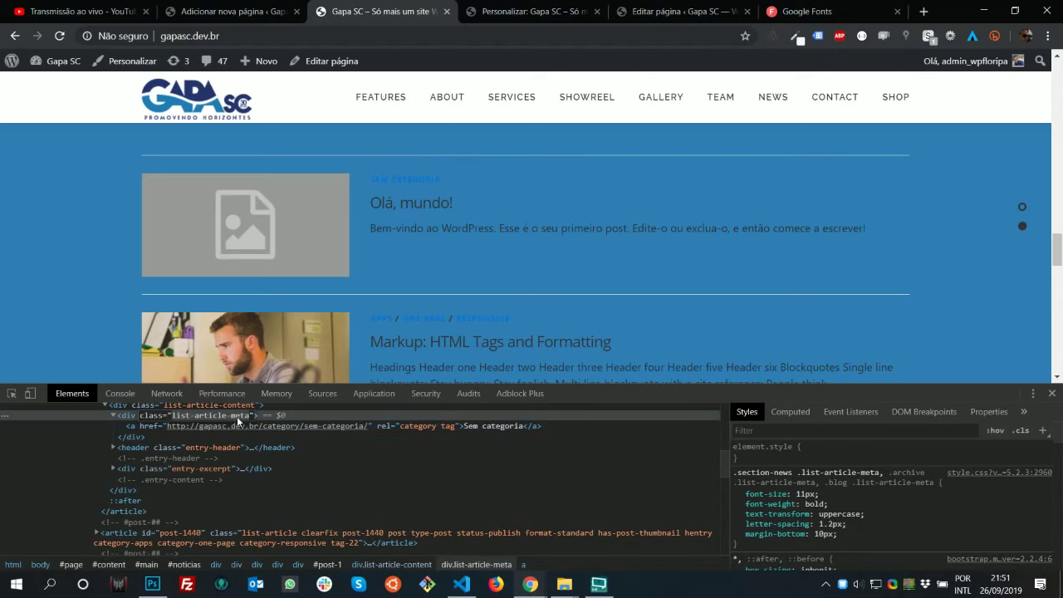
{"action": "key", "text": "alt+Tab"}
{"action": "key", "text": "alt+Tab"}
{"action": "key", "text": "alt+Tab"}
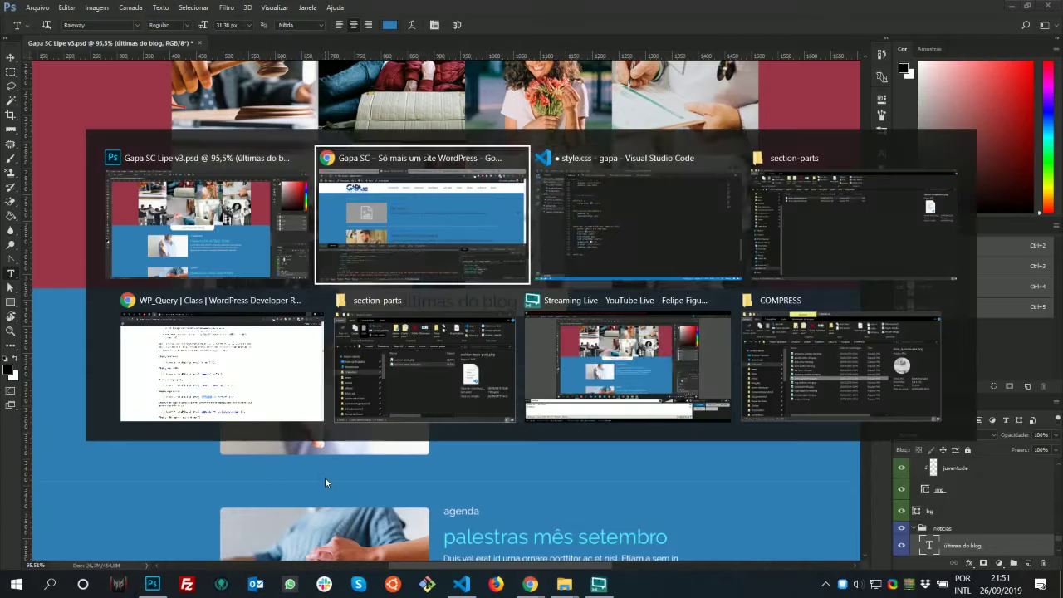
{"action": "type", "text": ".list-article-meta"}
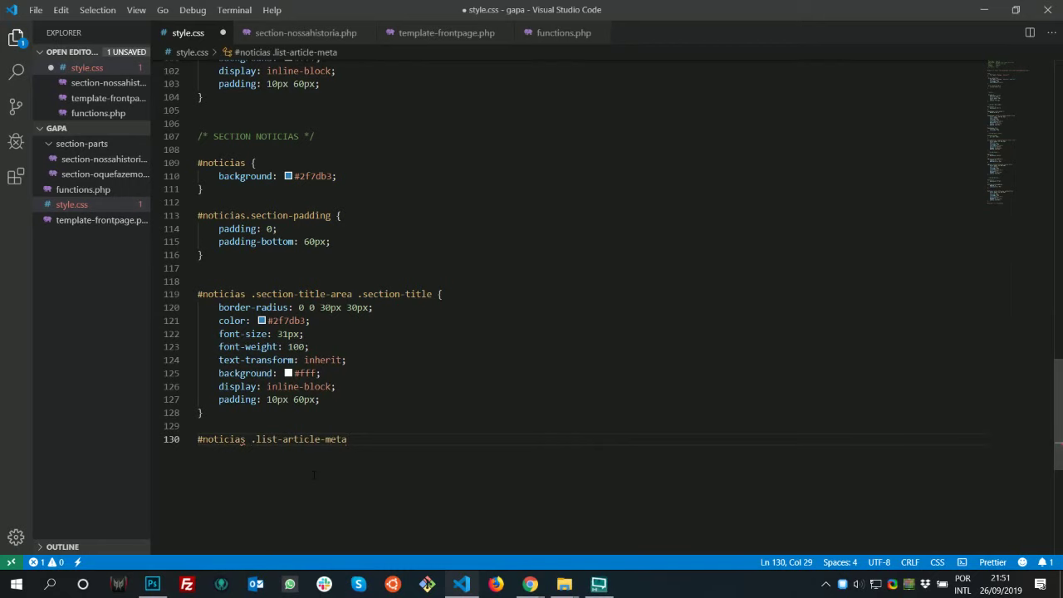
Check the category label in the Photoshop mockup, complete the selector as #noticias .list-article-meta a with color: #fff, and save style.css
{"action": "key", "text": "alt+Tab"}
{"action": "key", "text": "alt+Tab"}
{"action": "key", "text": "alt+Tab"}
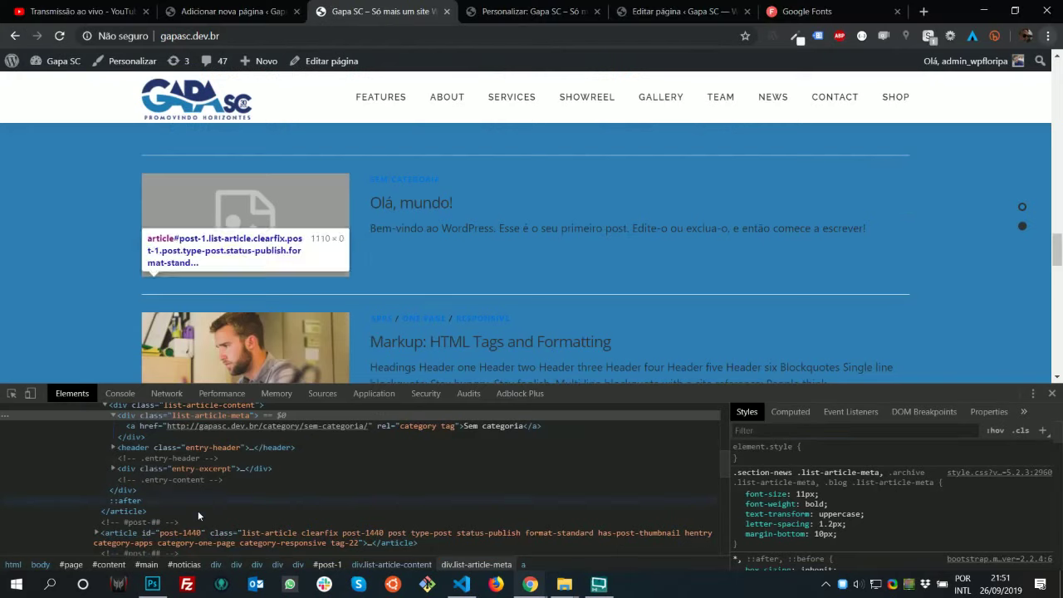
{"action": "key", "text": "alt+Tab"}
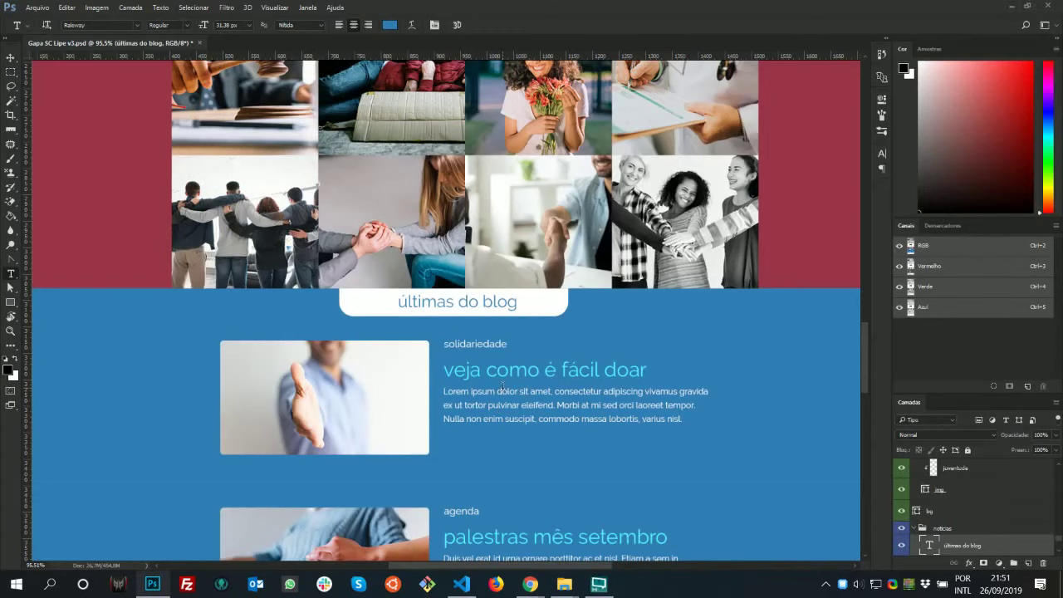
{"action": "key", "text": "alt+Tab"}
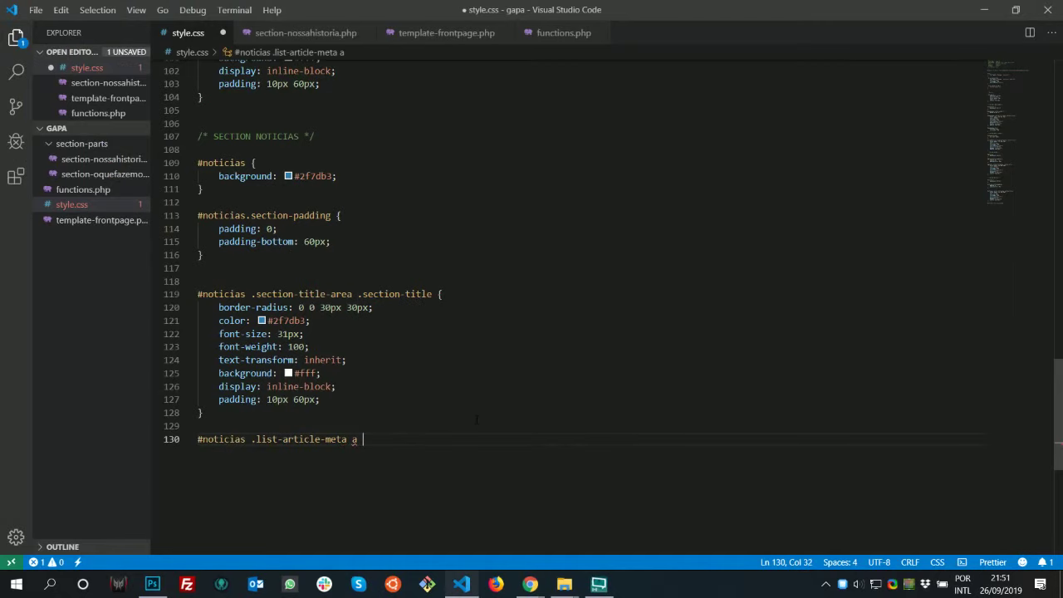
{"action": "type", "text": "{"}
{"action": "key", "text": "Return"}
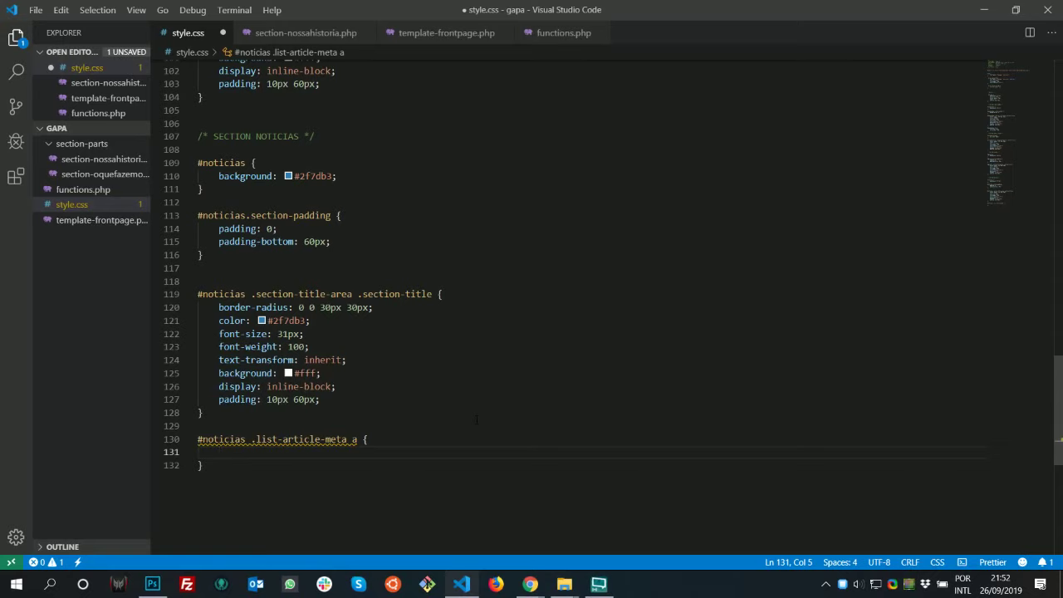
{"action": "type", "text": "color:"}
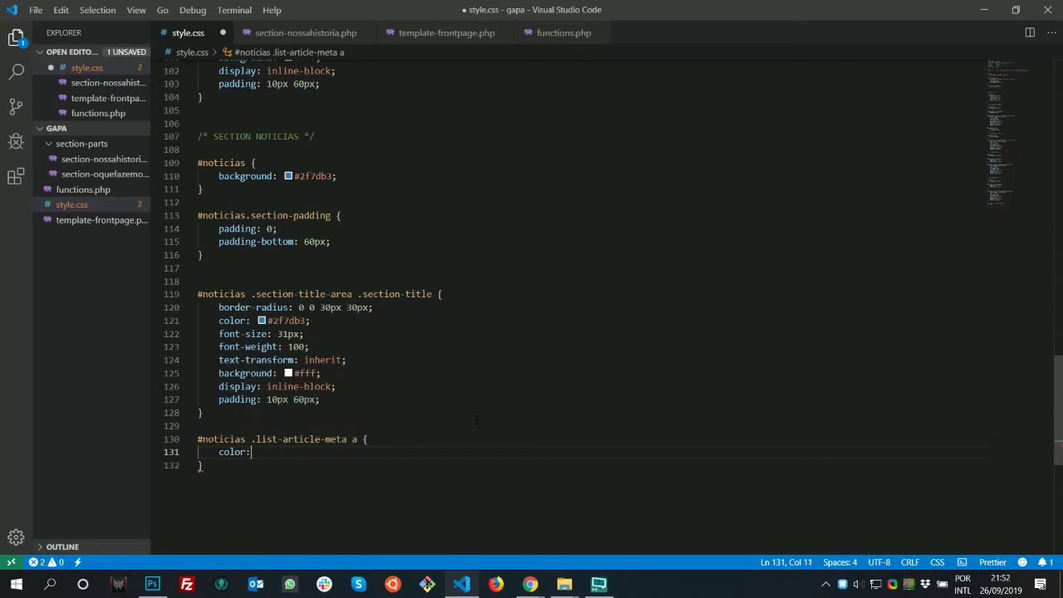
{"action": "type", "text": " #fff"}
{"action": "key", "text": "ctrl+s"}
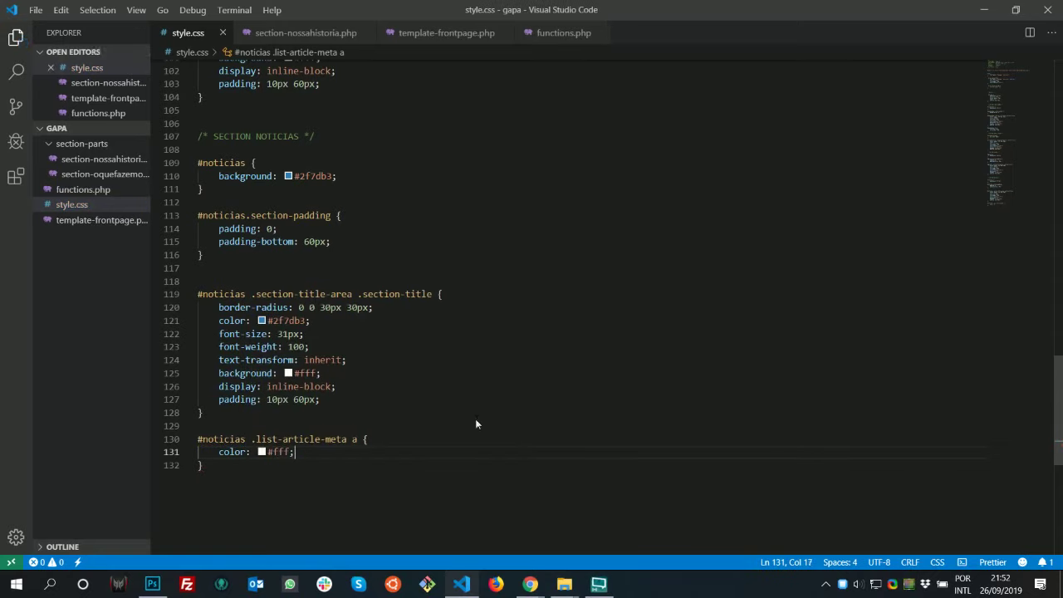
Switch to Chrome, reload the site and compare the post category labels with the Photoshop mockup
{"action": "key", "text": "alt+Tab"}
{"action": "key", "text": "alt+Tab"}
{"action": "key", "text": "alt+Tab"}
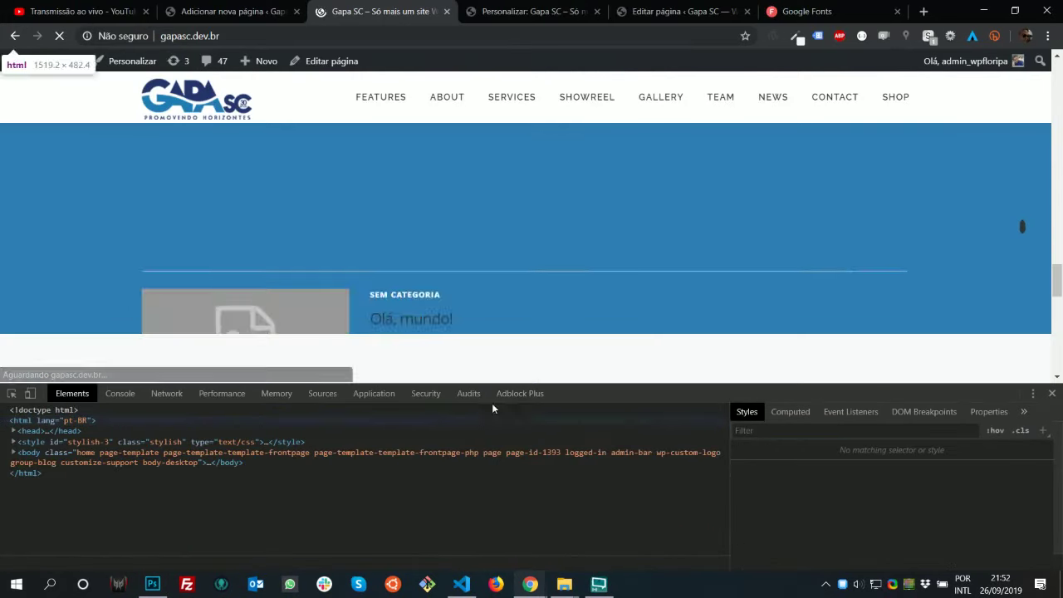
{"action": "key", "text": "alt+Tab"}
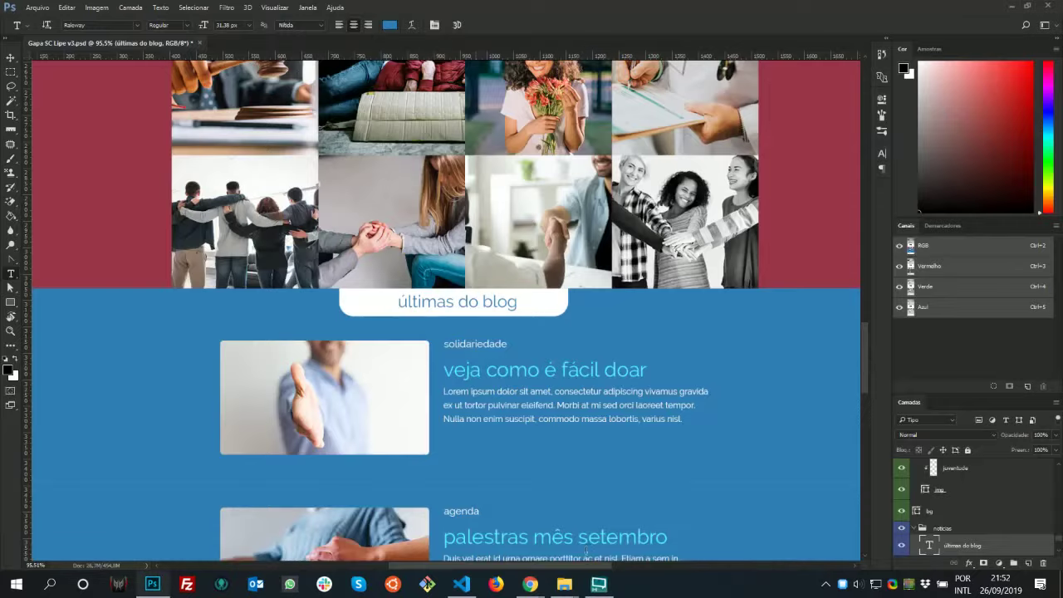
{"action": "key", "text": "alt+Tab"}
{"action": "key", "text": "alt+Tab"}
{"action": "key", "text": "alt+Tab"}
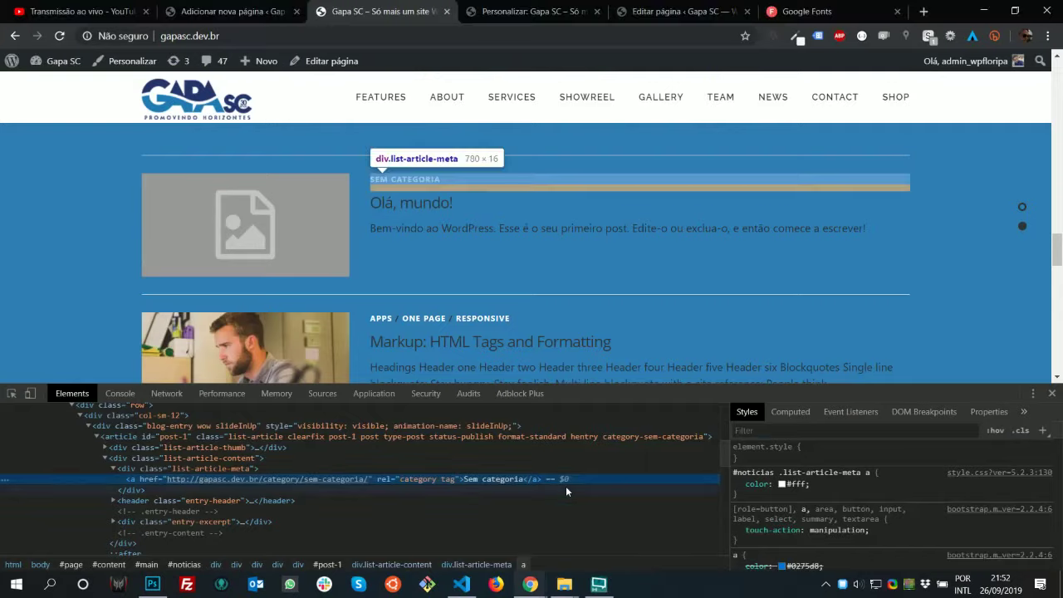
Return to Visual Studio Code, add text-transform: lowercase to the #noticias .list-article-meta a rule, and save style.css
{"action": "key", "text": "alt+Tab"}
{"action": "key", "text": "alt+Tab"}
{"action": "key", "text": "alt+Tab"}
{"action": "key", "text": "alt+Tab"}
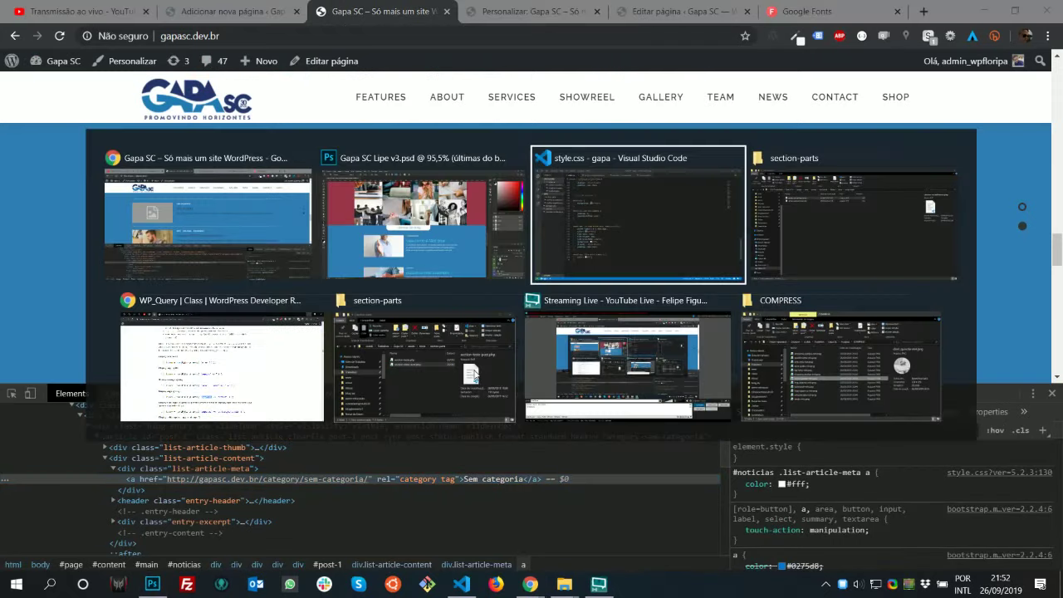
{"action": "key", "text": "Return"}
{"action": "type", "text": "text-tra"}
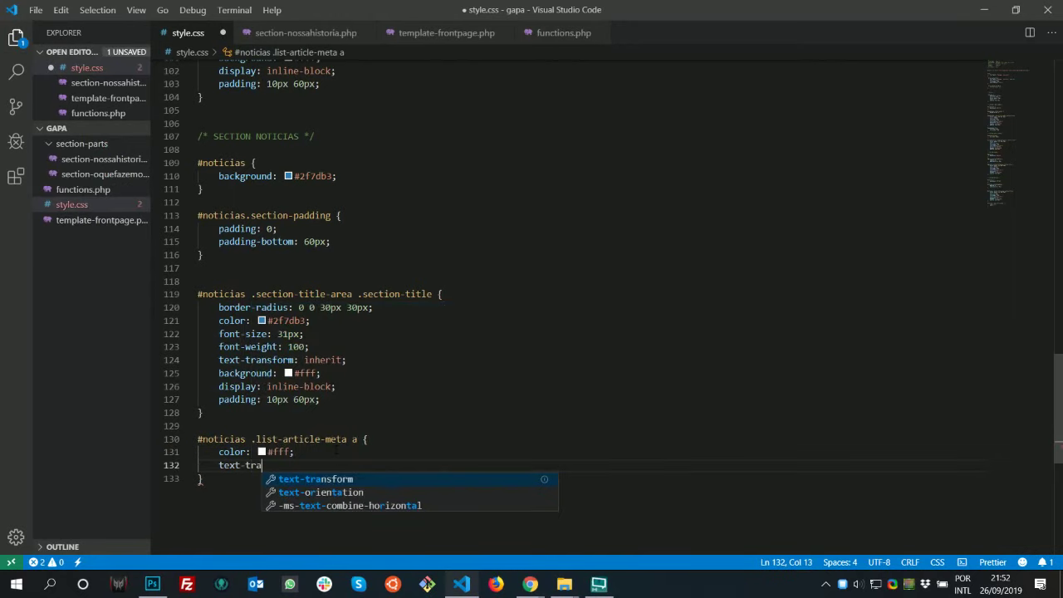
{"action": "key", "text": "Return"}
{"action": "key", "text": "Return"}
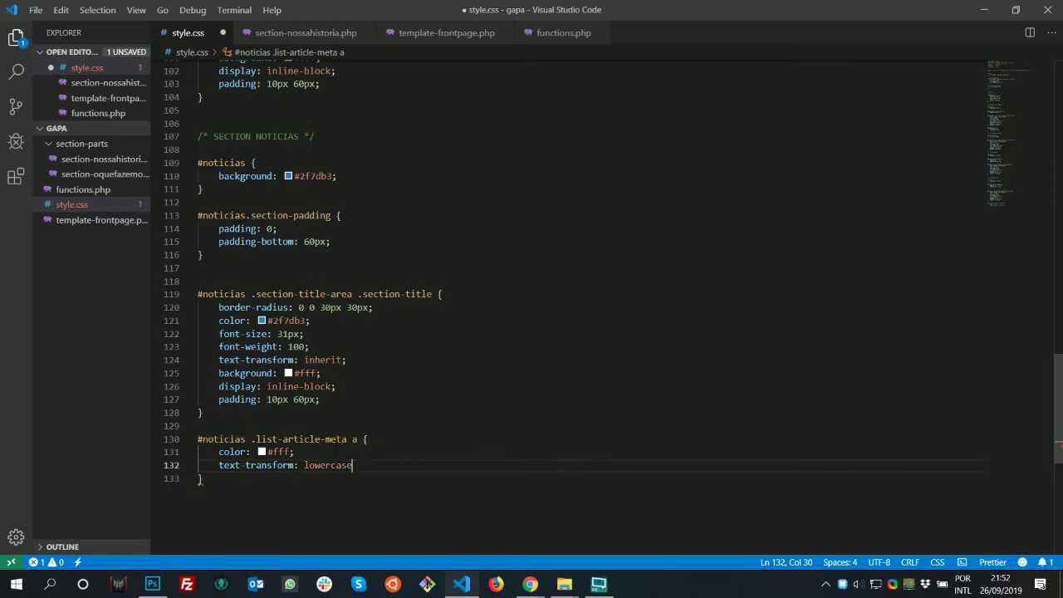
{"action": "key", "text": "ctrl+s"}
Reload the site in Chrome and check the letter case of the post category labels
{"action": "key", "text": "alt+Tab"}
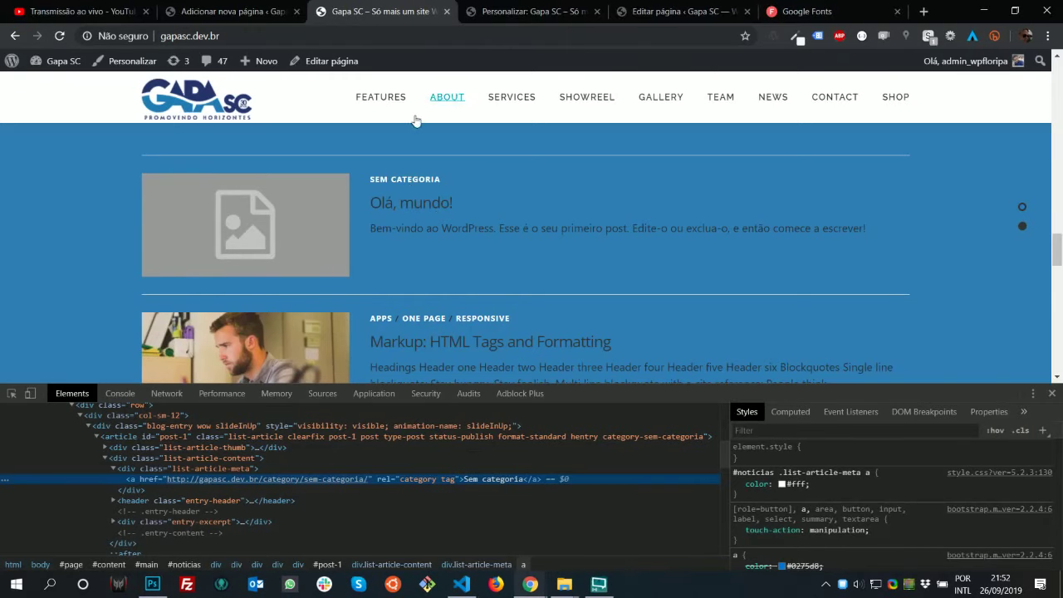
{"action": "key", "text": "F5"}
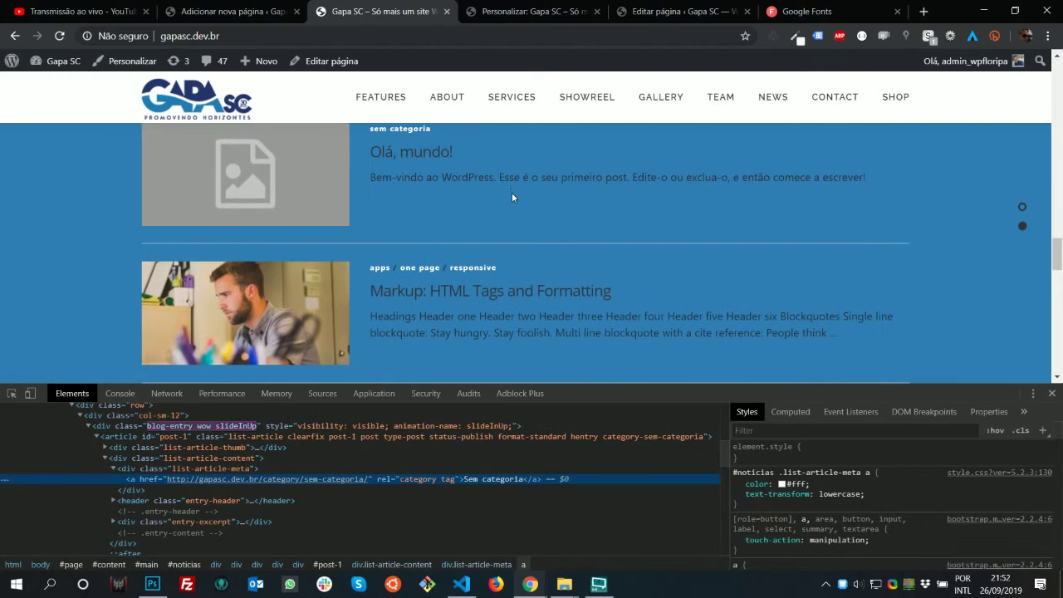
{"action": "scroll", "coordinate": [498, 275], "scroll_direction": "up", "scroll_amount": 1}
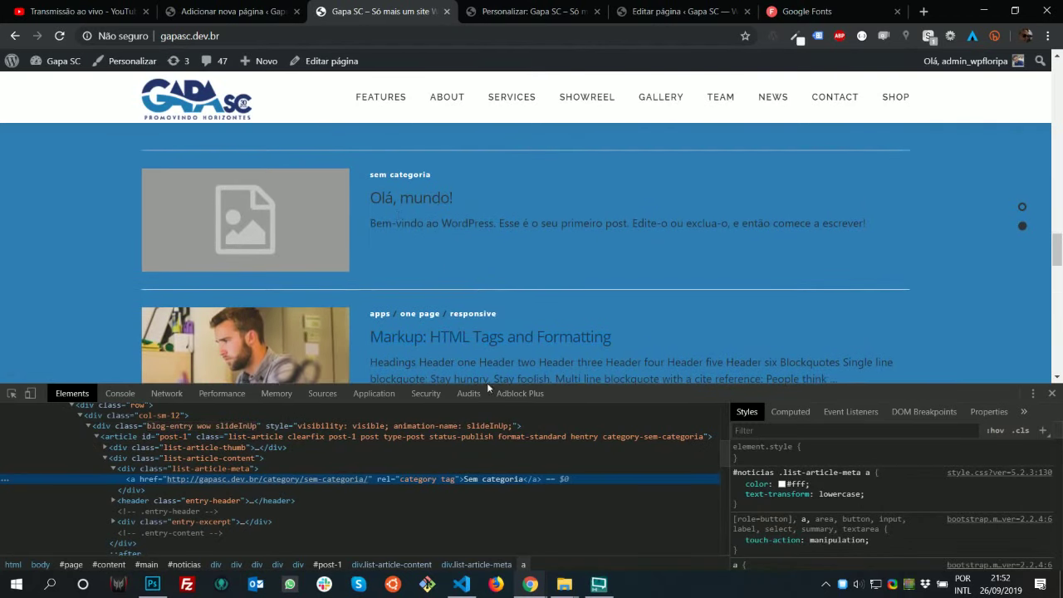
Check the text settings of the "solidariedade" label in the Photoshop mockup and return to style.css in Visual Studio Code
{"action": "key", "text": "alt+Tab"}
{"action": "key", "text": "alt+Tab"}
{"action": "key", "text": "alt+Tab"}
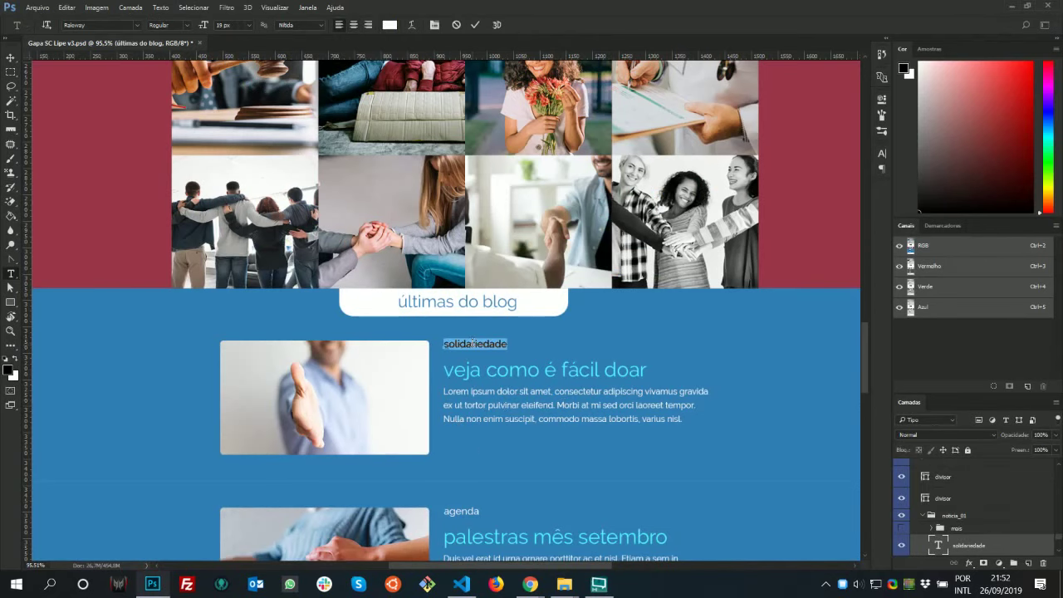
{"action": "double_click", "coordinate": [471, 344]}
{"action": "key", "text": "alt+Tab"}
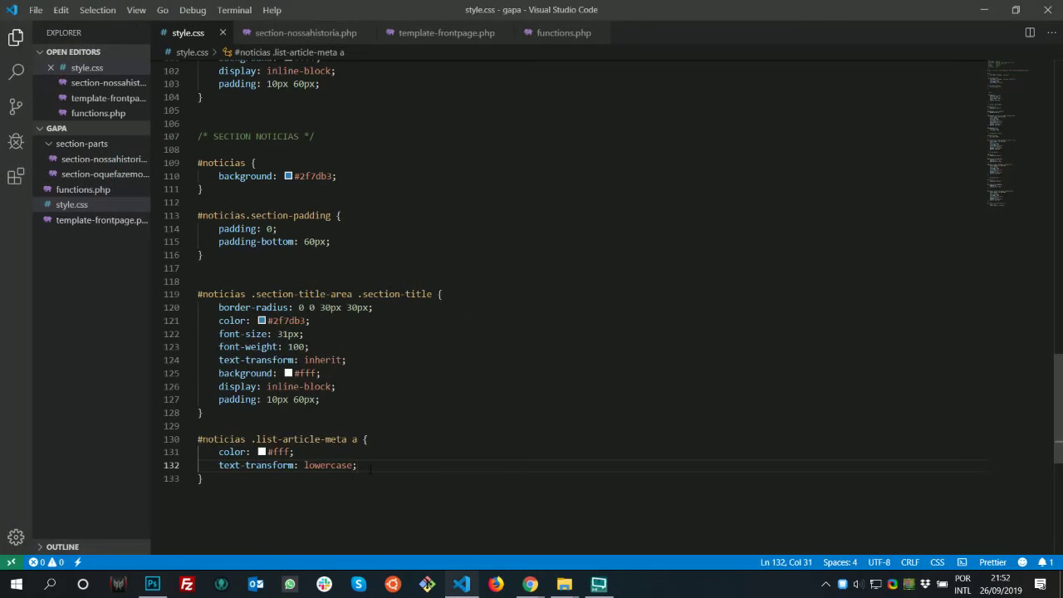
Add font-size: 19px to the #noticias .list-article-meta a rule and save style.css
{"action": "key", "text": "Return"}
{"action": "type", "text": "font-s"}
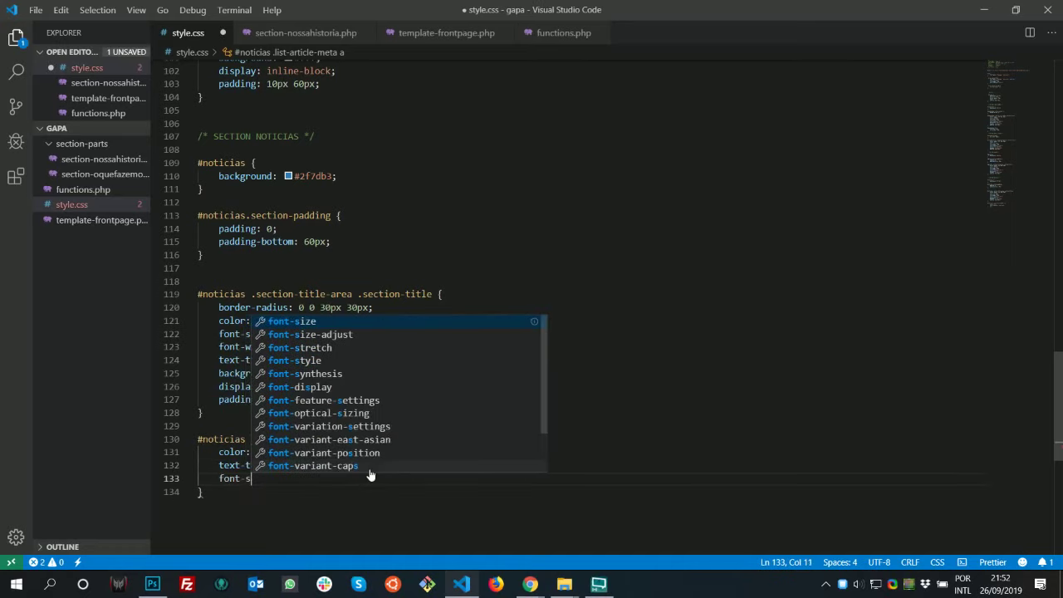
{"action": "key", "text": "Return"}
{"action": "type", "text": "19"}
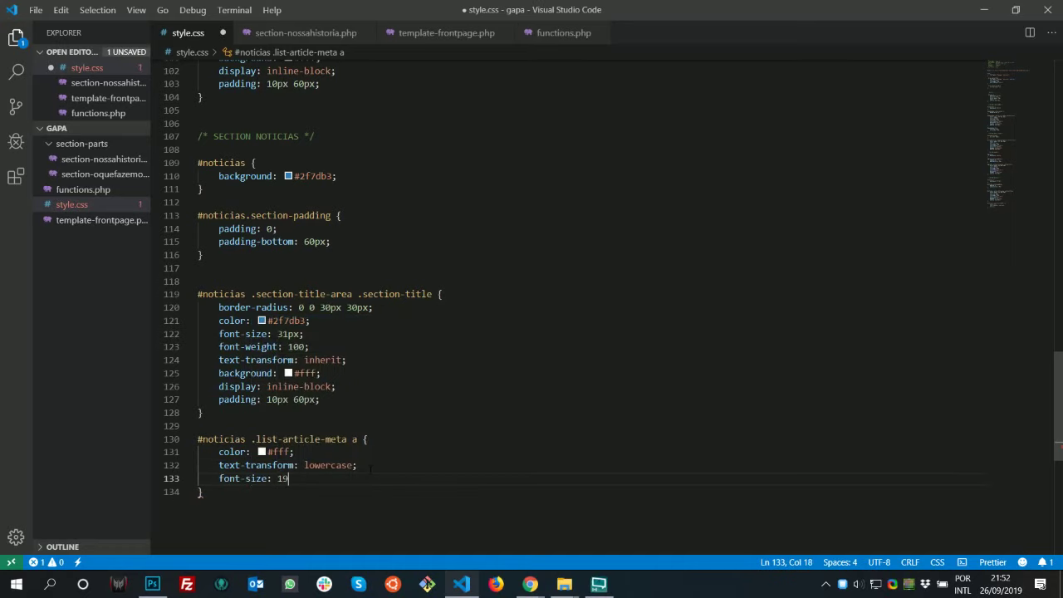
{"action": "type", "text": "px;"}
{"action": "key", "text": "ctrl+s"}
Switch to Chrome and inspect the "Olá, mundo!" post title link with its enclosing h2 and header elements
{"action": "key", "text": "alt+Tab"}
{"action": "key", "text": "alt+Tab"}
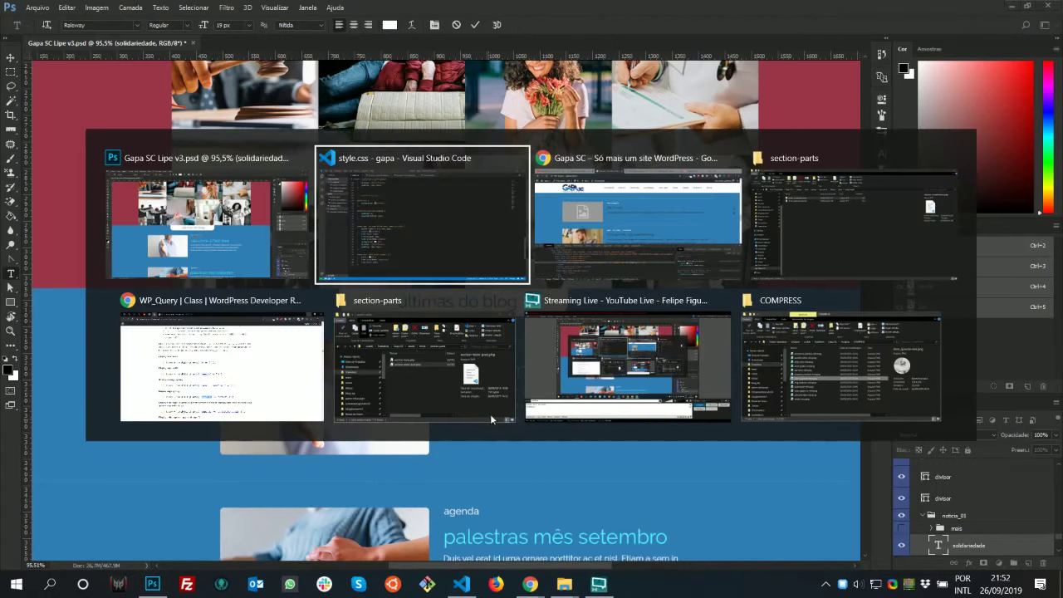
{"action": "key", "text": "alt+Tab"}
{"action": "right_click", "coordinate": [418, 212]}
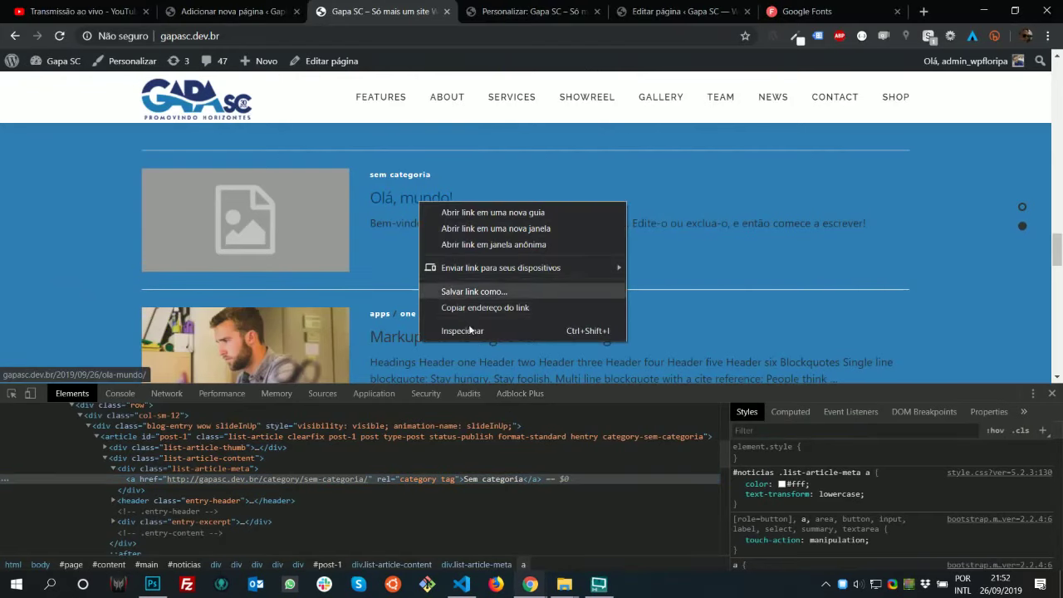
{"action": "left_click", "coordinate": [487, 328]}
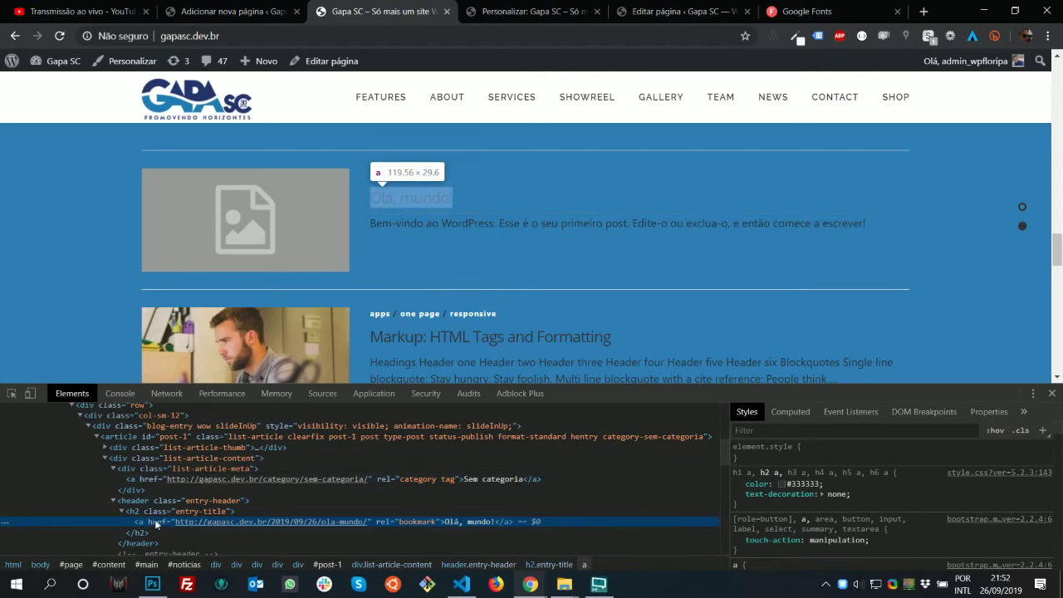
{"action": "left_click", "coordinate": [150, 510]}
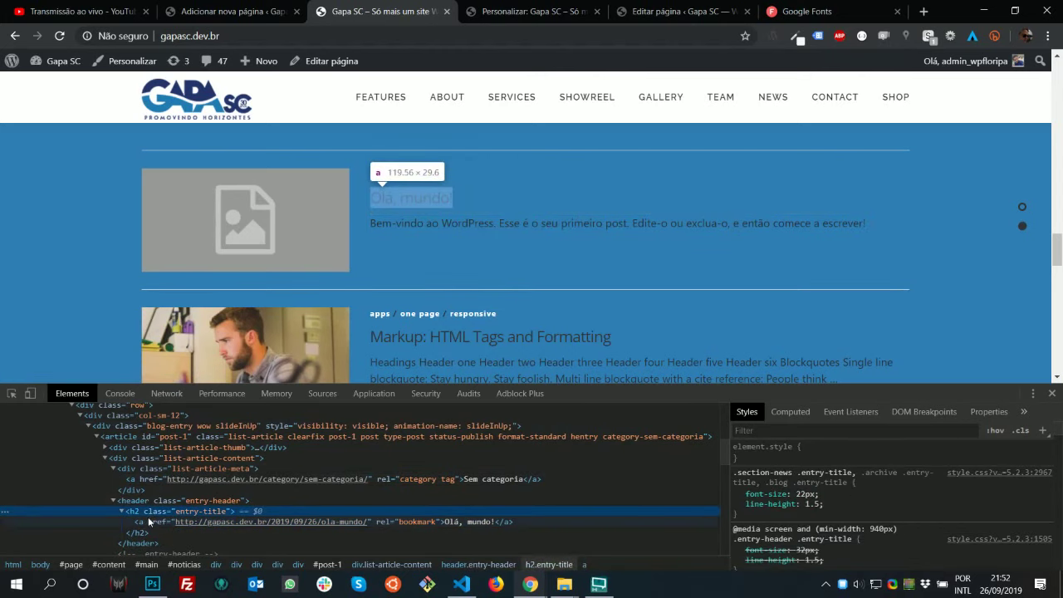
{"action": "left_click", "coordinate": [145, 521]}
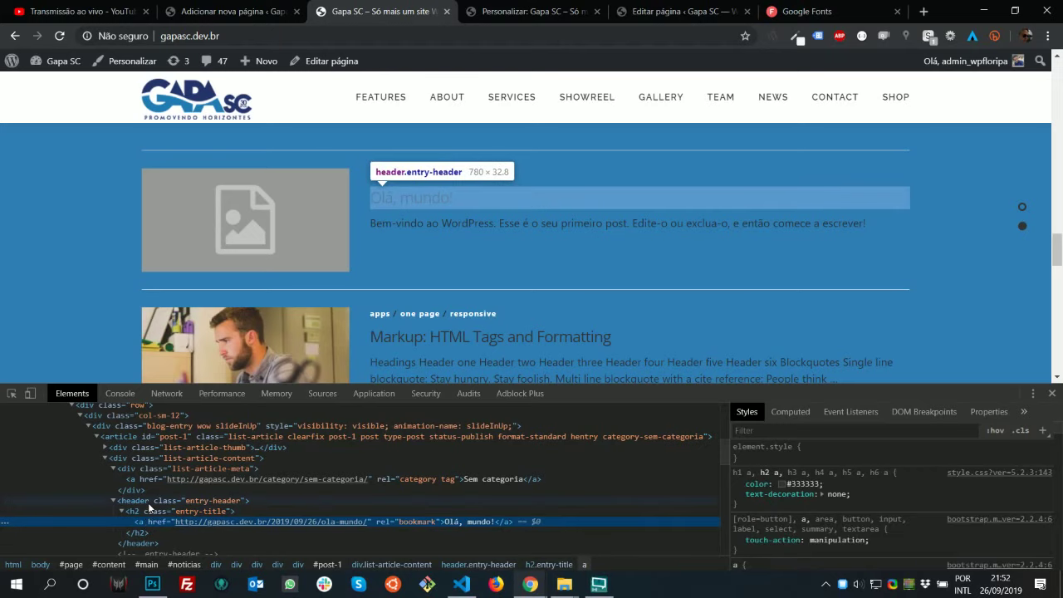
{"action": "left_click", "coordinate": [148, 503]}
Return to Visual Studio Code and copy the #noticias .list-article-meta a selector line below its rule as a new rule's opening
{"action": "key", "text": "alt+Tab"}
{"action": "key", "text": "alt+Tab"}
{"action": "key", "text": "Tab"}
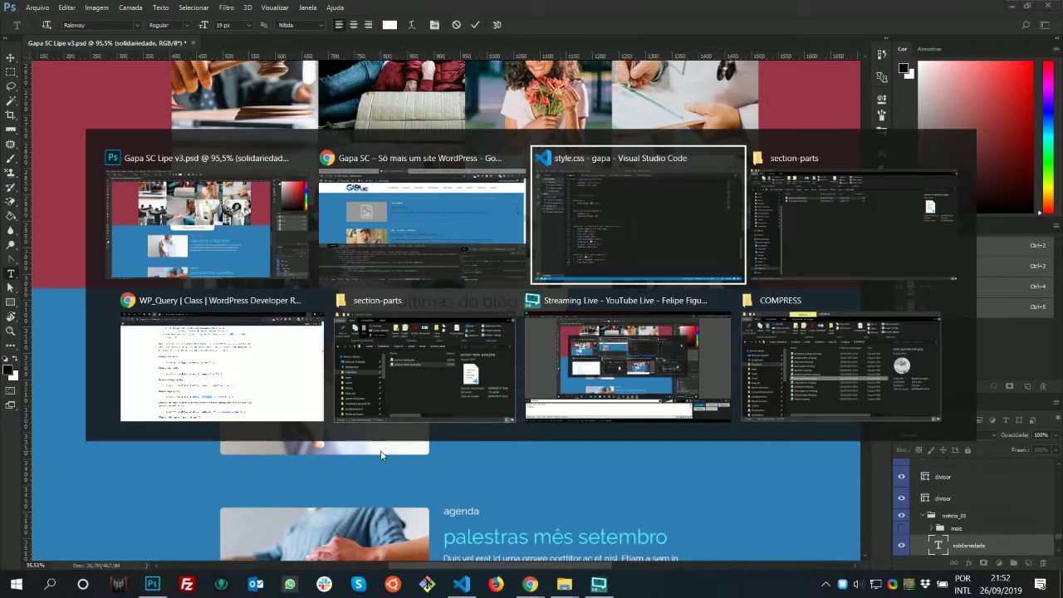
{"action": "left_click_drag", "start_coordinate": [369, 438], "coordinate": [197, 440]}
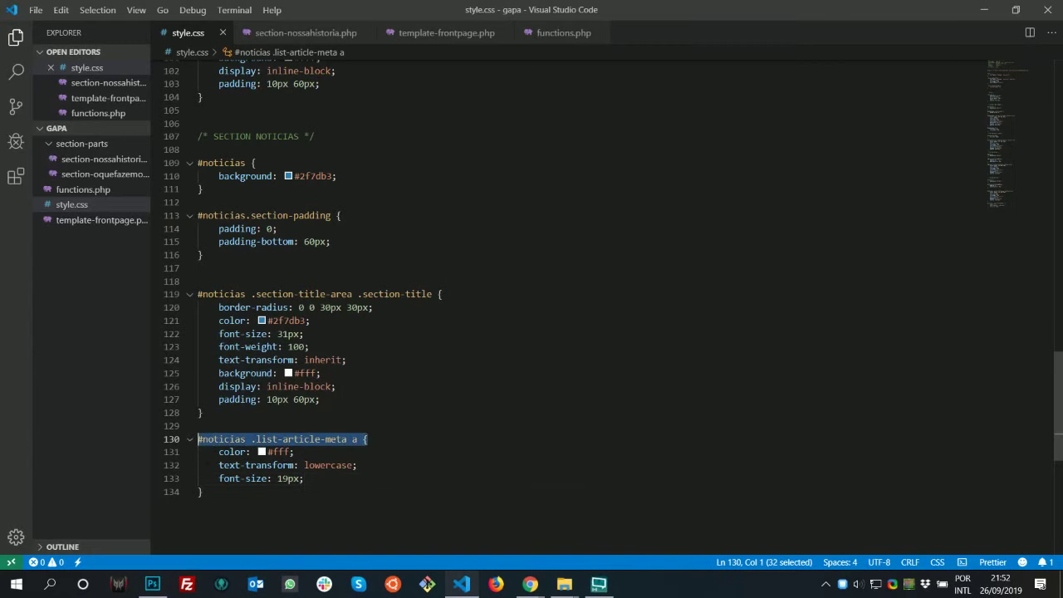
{"action": "key", "text": "ctrl+c"}
{"action": "left_click", "coordinate": [230, 490]}
{"action": "key", "text": "Return"}
{"action": "key", "text": "Return"}
{"action": "key", "text": "ctrl+v"}
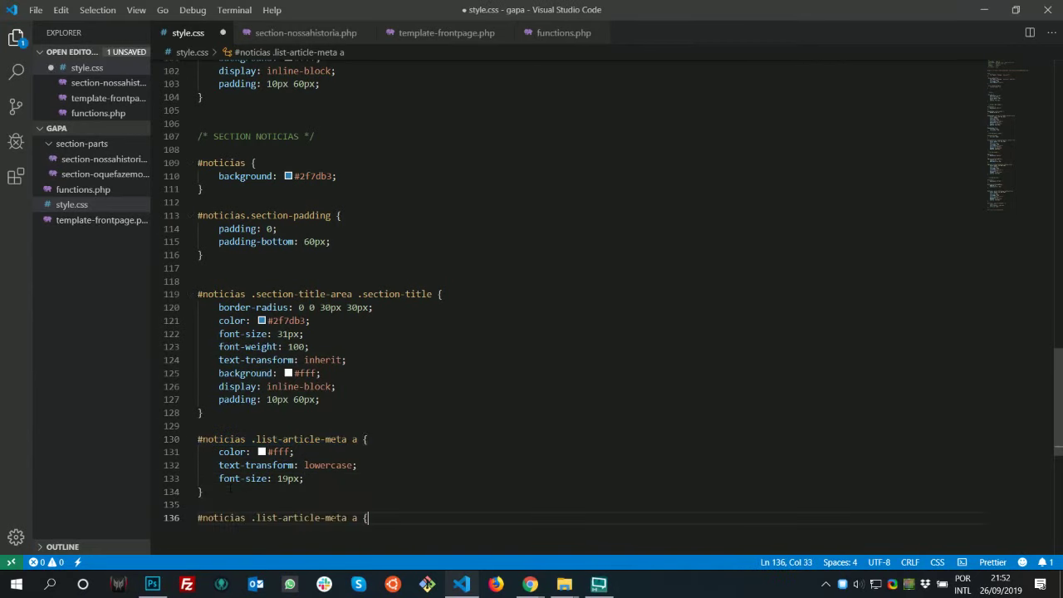
Switch to Chrome and examine the h2 entry-title element around the "Olá, mundo!" link
{"action": "key", "text": "alt+Tab"}
{"action": "key", "text": "alt+Tab"}
{"action": "key", "text": "alt+Tab"}
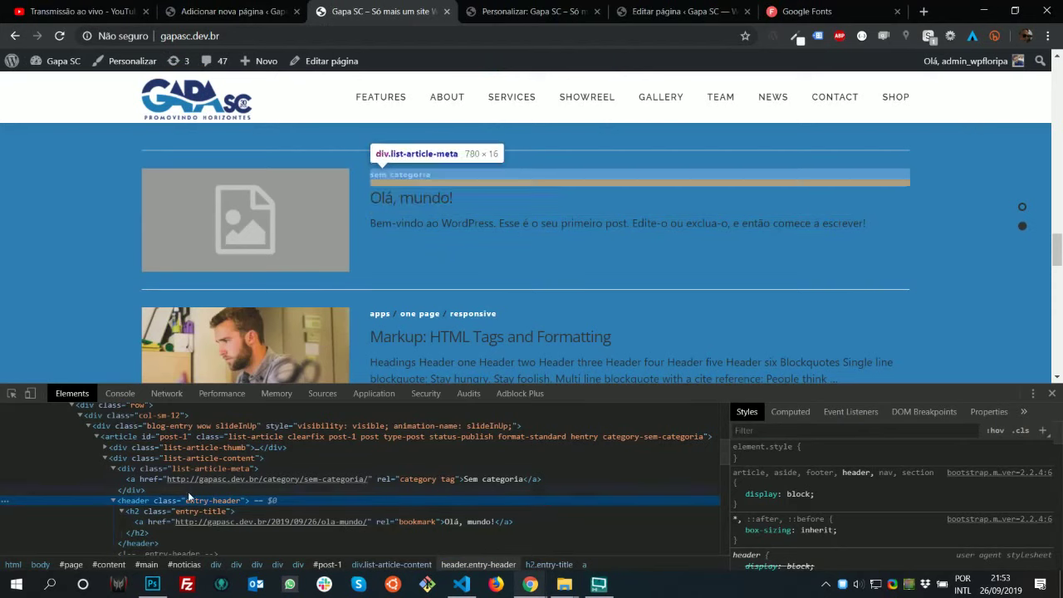
{"action": "left_click", "coordinate": [143, 511]}
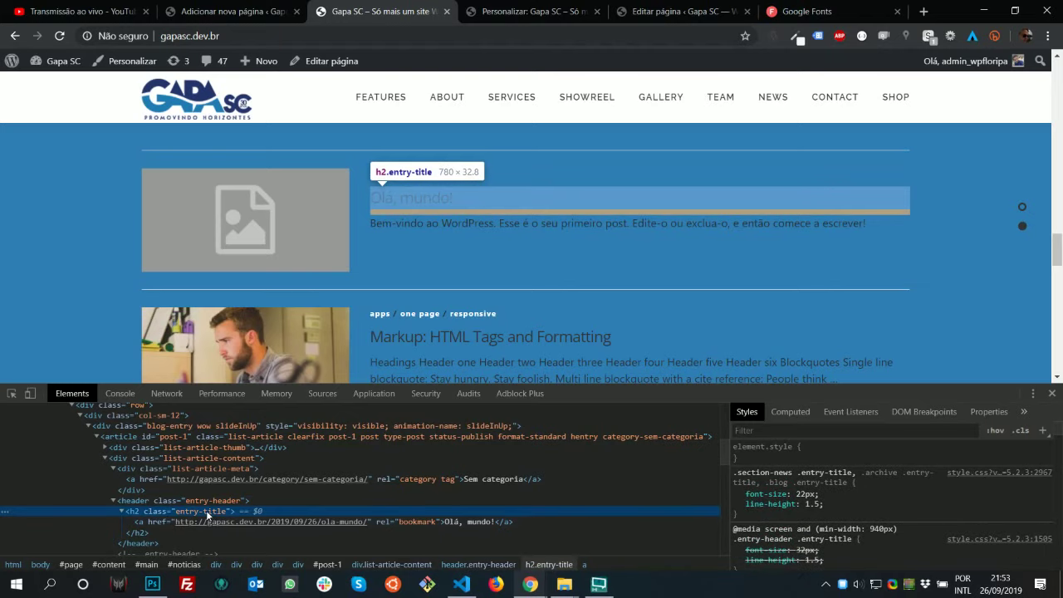
Return to Visual Studio Code and change the copied selector to #noticias h2 a
{"action": "key", "text": "alt+Tab"}
{"action": "key", "text": "alt+Tab"}
{"action": "key", "text": "alt+Tab"}
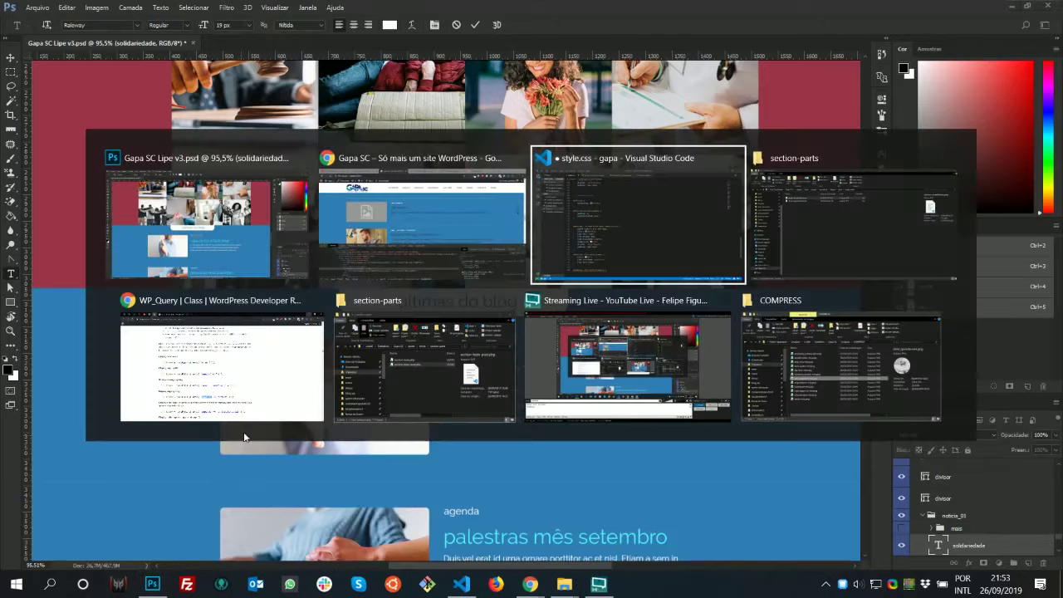
{"action": "left_click_drag", "start_coordinate": [251, 517], "coordinate": [347, 518]}
{"action": "type", "text": "h2"}
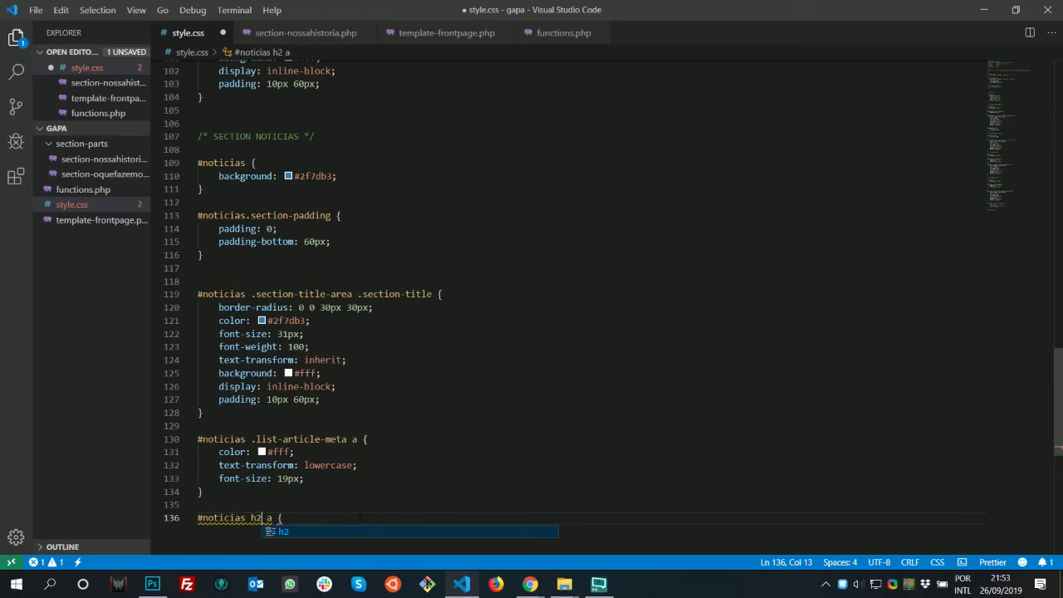
Switch to Photoshop and check the font size and text color of the "veja como é fácil doar" title
{"action": "key", "text": "alt+Tab"}
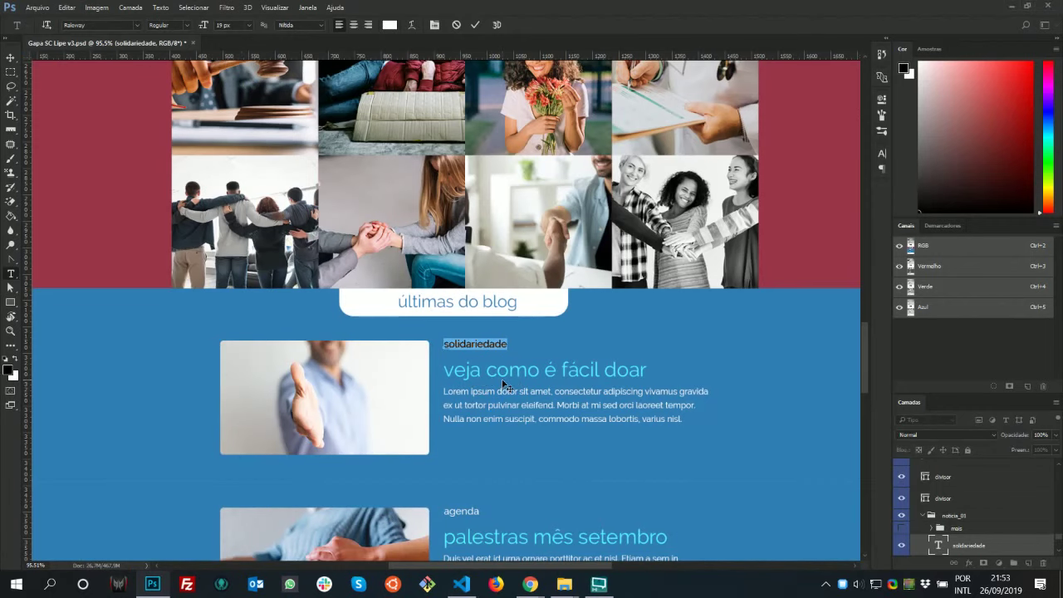
{"action": "left_click", "coordinate": [601, 374]}
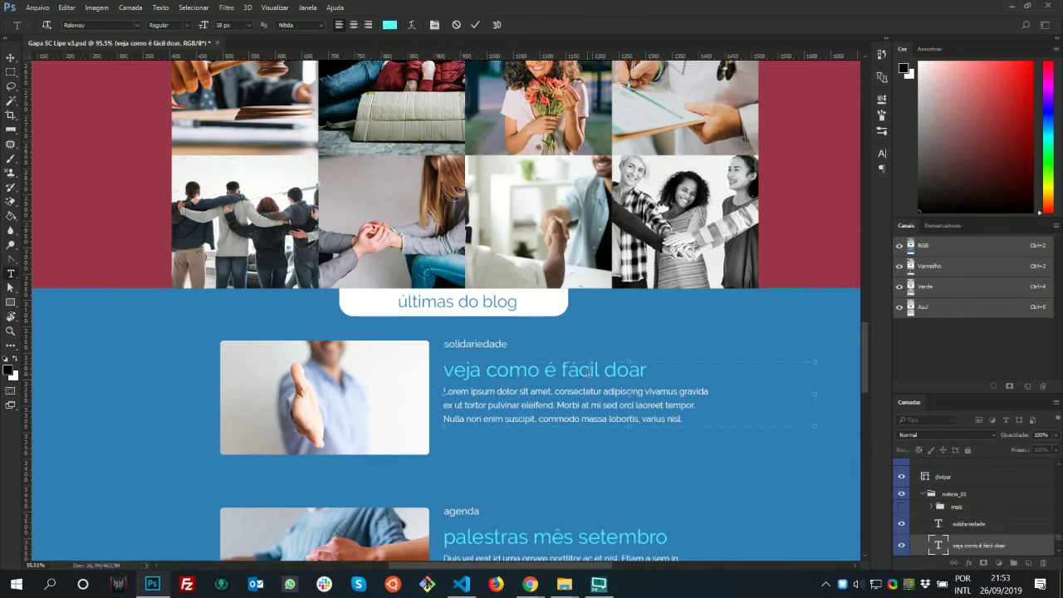
{"action": "left_click", "coordinate": [390, 24]}
Return to Visual Studio Code, give the #noticias h2 a rule font-size: 38px and color: #53f9ff, and save style.css
{"action": "key", "text": "alt+Tab"}
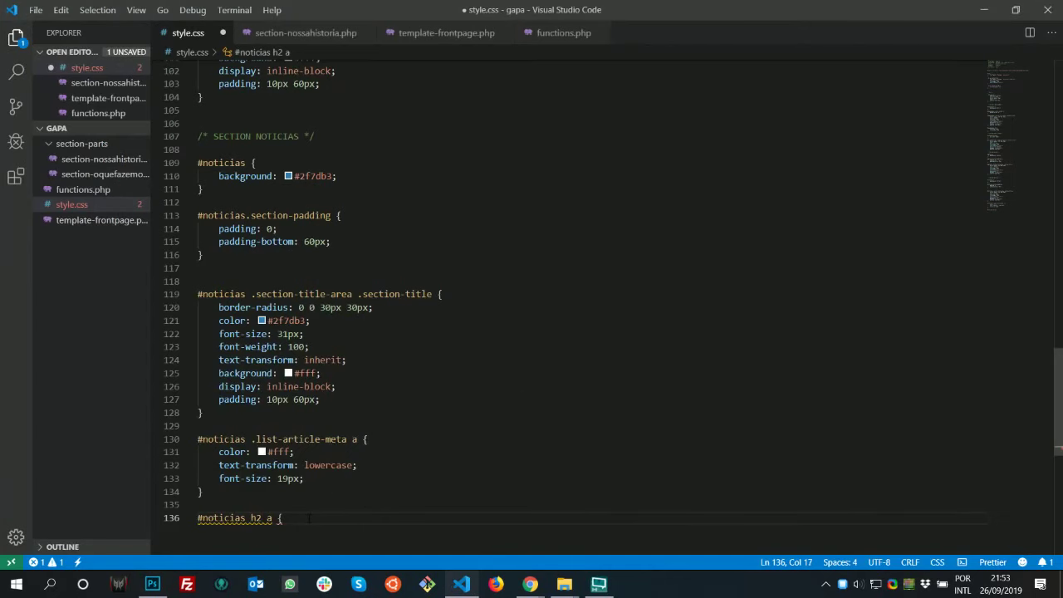
{"action": "key", "text": "Return"}
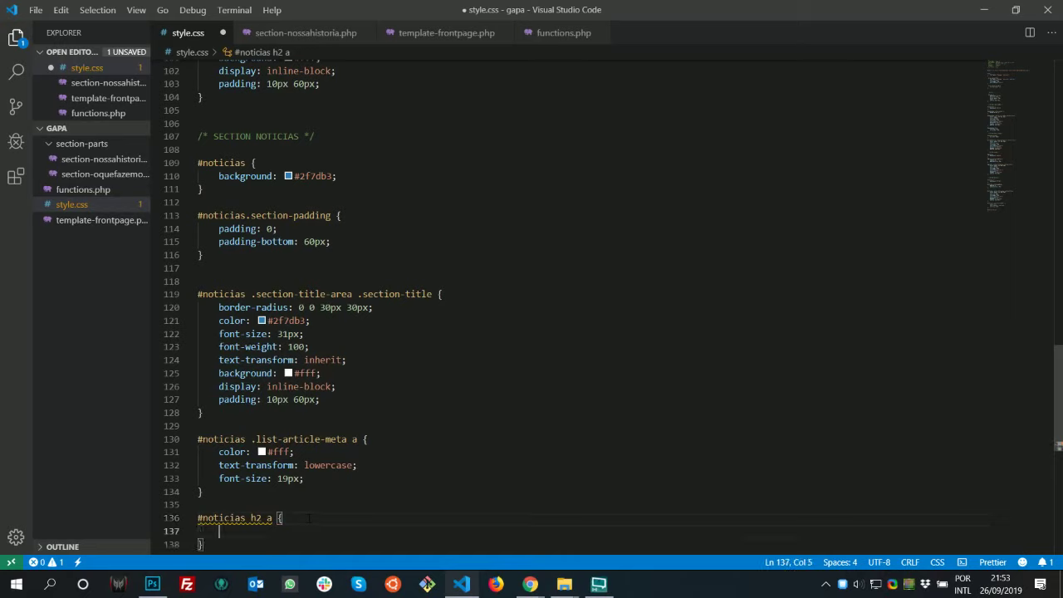
{"action": "type", "text": "font-size: \\"}
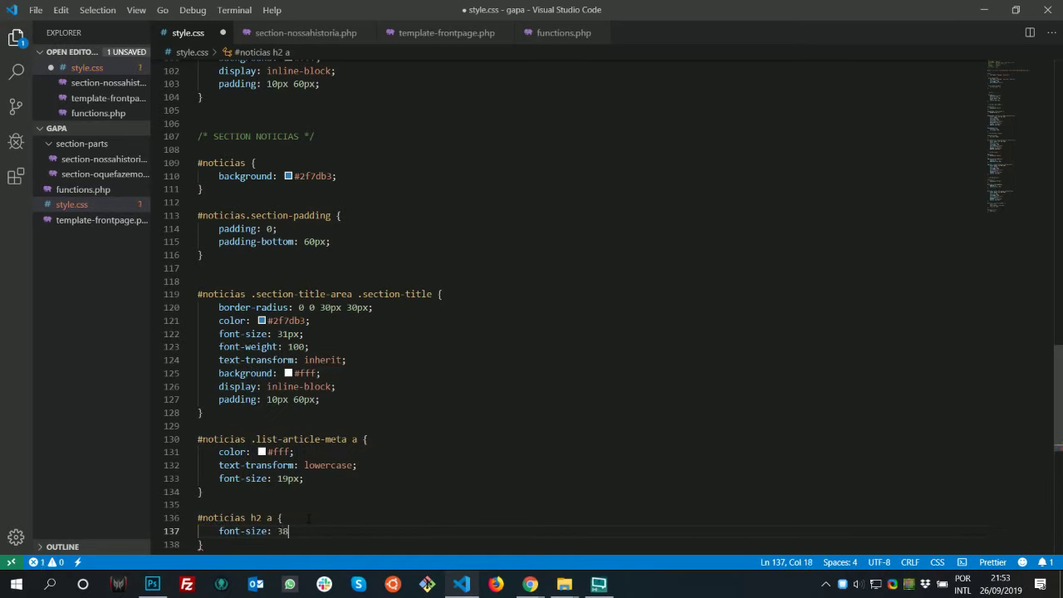
{"action": "type", "text": "8px"}
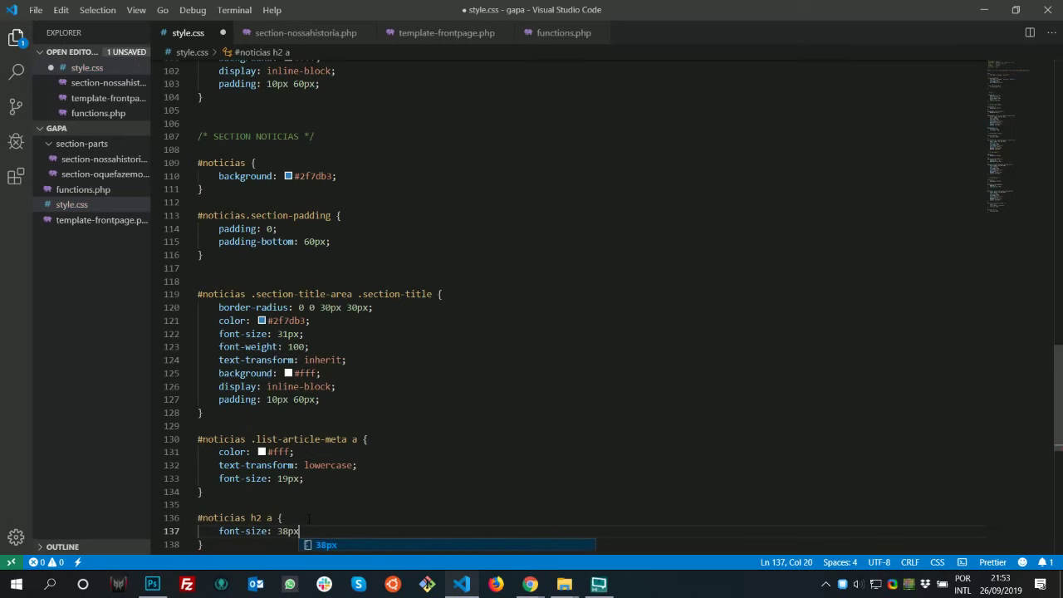
{"action": "type", "text": ";"}
{"action": "key", "text": "Return"}
{"action": "type", "text": "color:"}
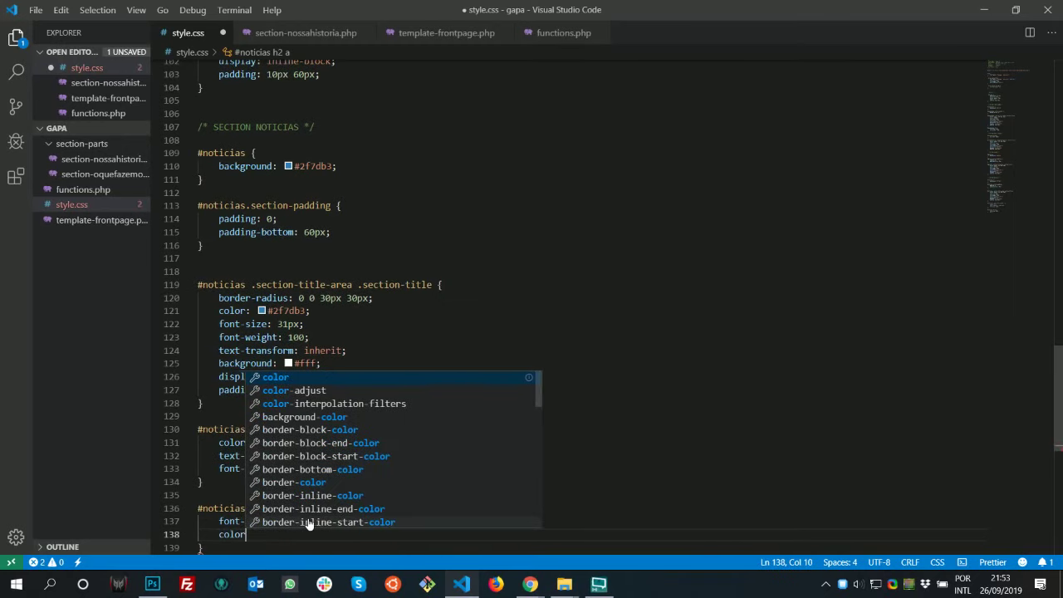
{"action": "key", "text": "Escape"}
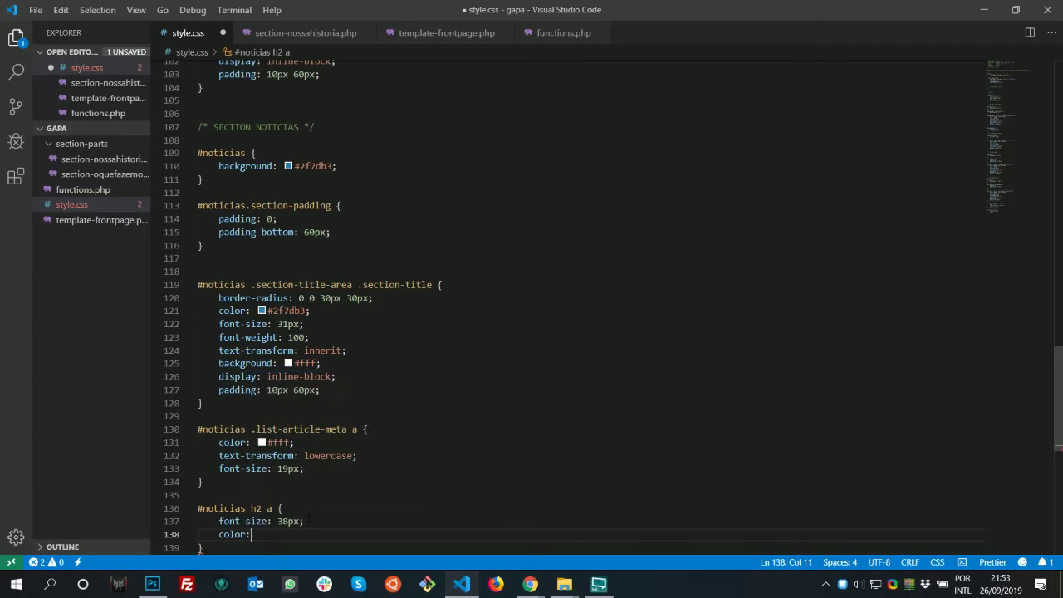
{"action": "type", "text": "#53f9ff;"}
{"action": "key", "text": "ctrl+s"}
Reload the site in Chrome and compare the post titles' size and color with the Photoshop mockup
{"action": "key", "text": "alt+Tab"}
{"action": "key", "text": "alt+Tab"}
{"action": "key", "text": "alt+Tab"}
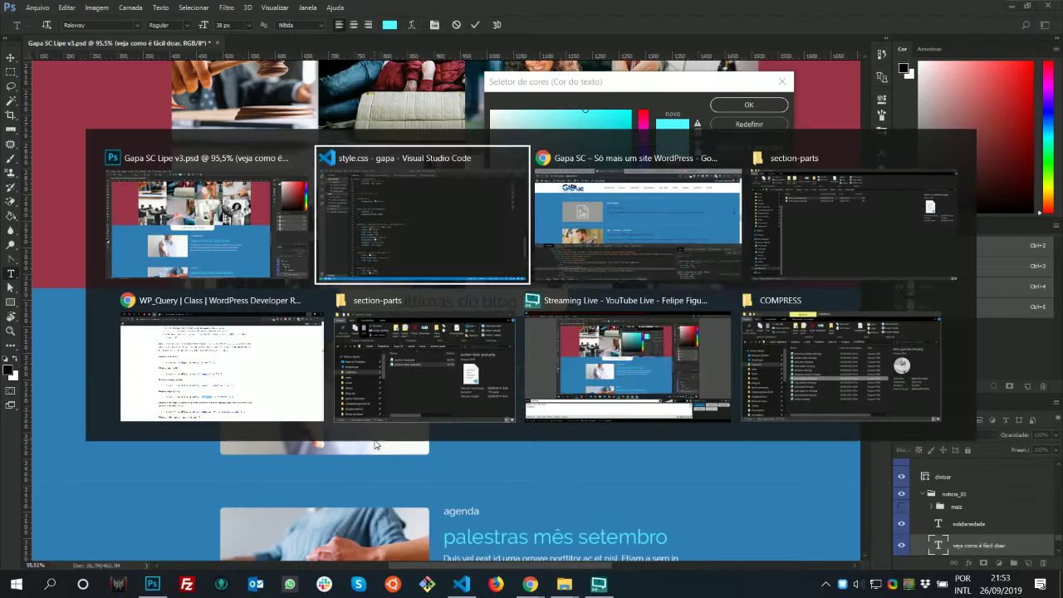
{"action": "key", "text": "F5"}
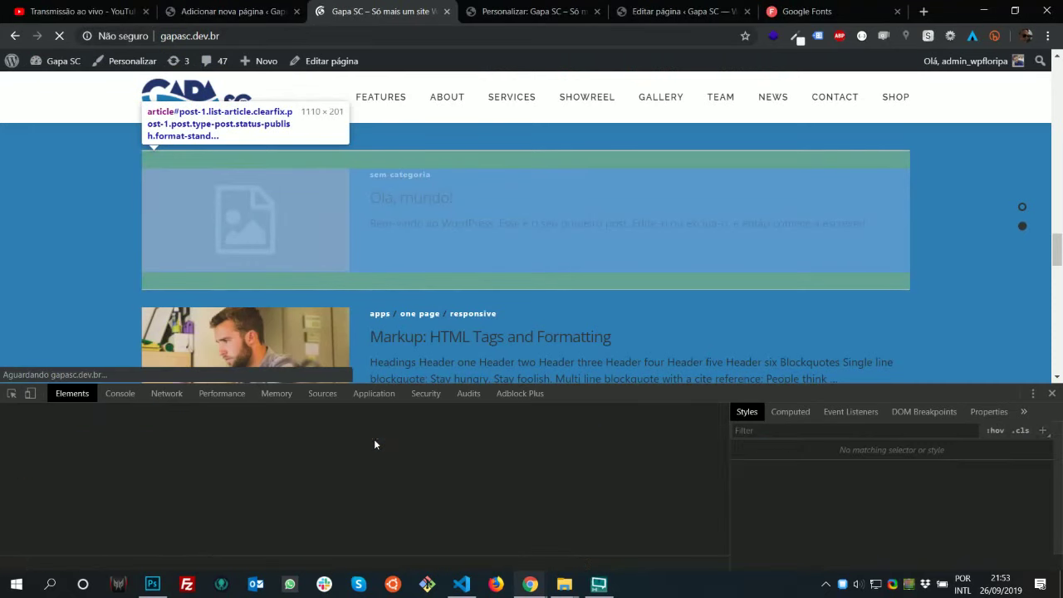
{"action": "scroll", "coordinate": [588, 289], "scroll_direction": "down", "scroll_amount": 2}
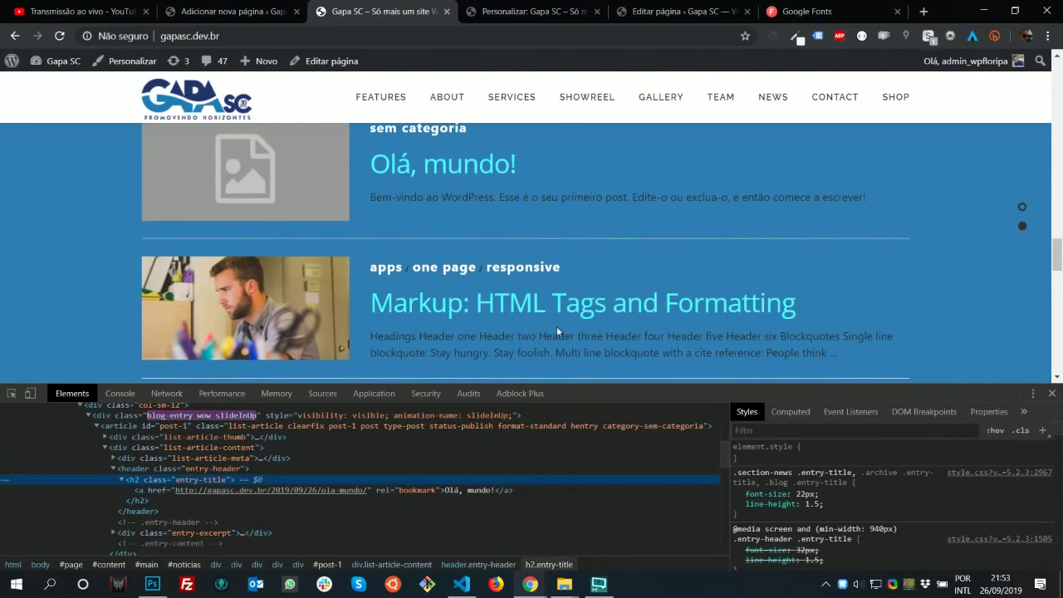
{"action": "key", "text": "alt+Tab"}
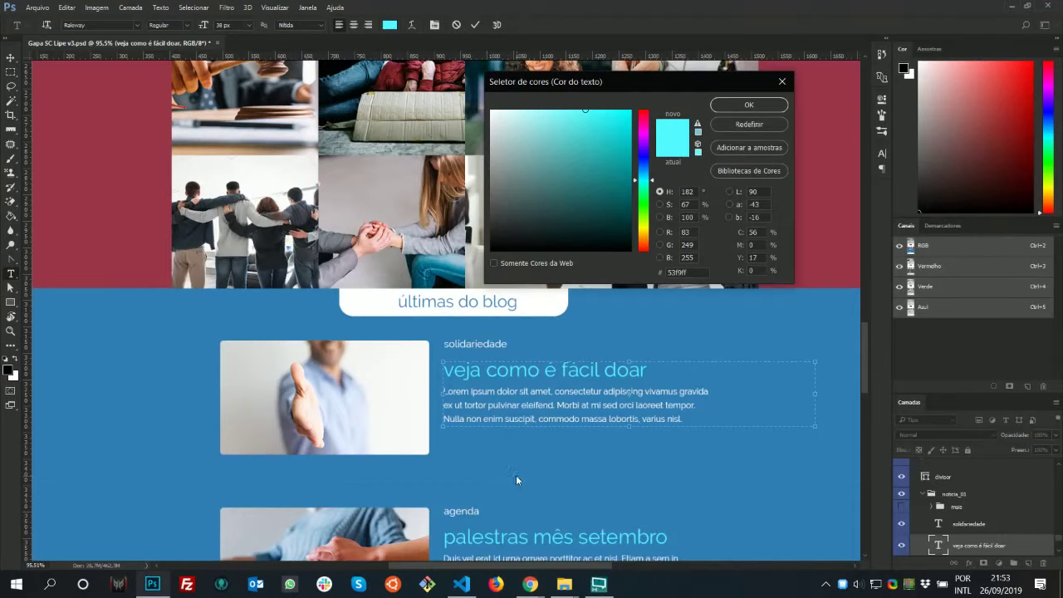
Return to Visual Studio Code, add font-weight: 100 to the #noticias h2 a rule, and save style.css
{"action": "key", "text": "alt+Tab"}
{"action": "key", "text": "alt+Tab"}
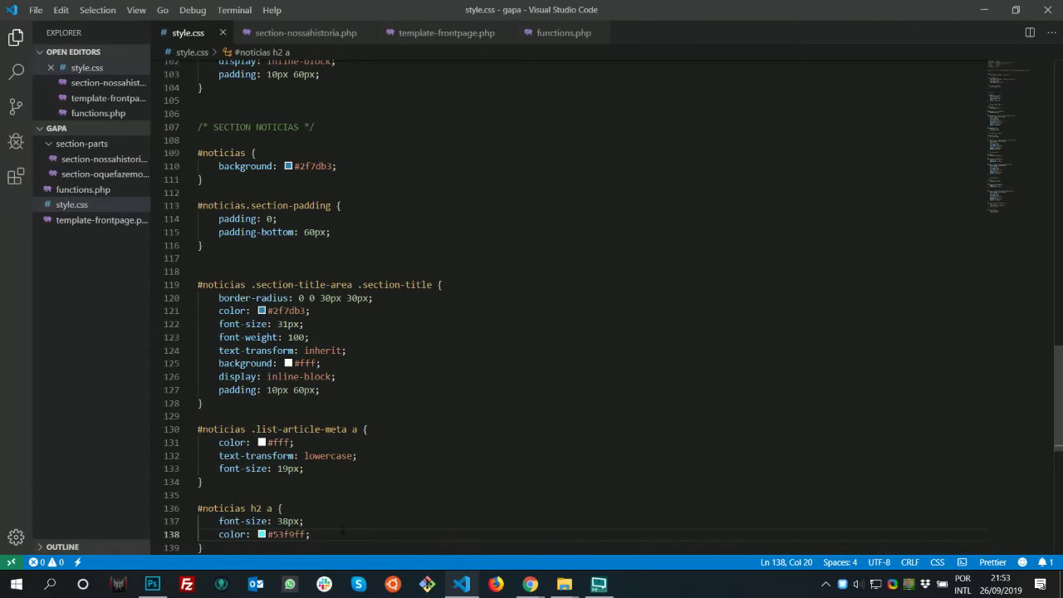
{"action": "key", "text": "Return"}
{"action": "type", "text": "fonp"}
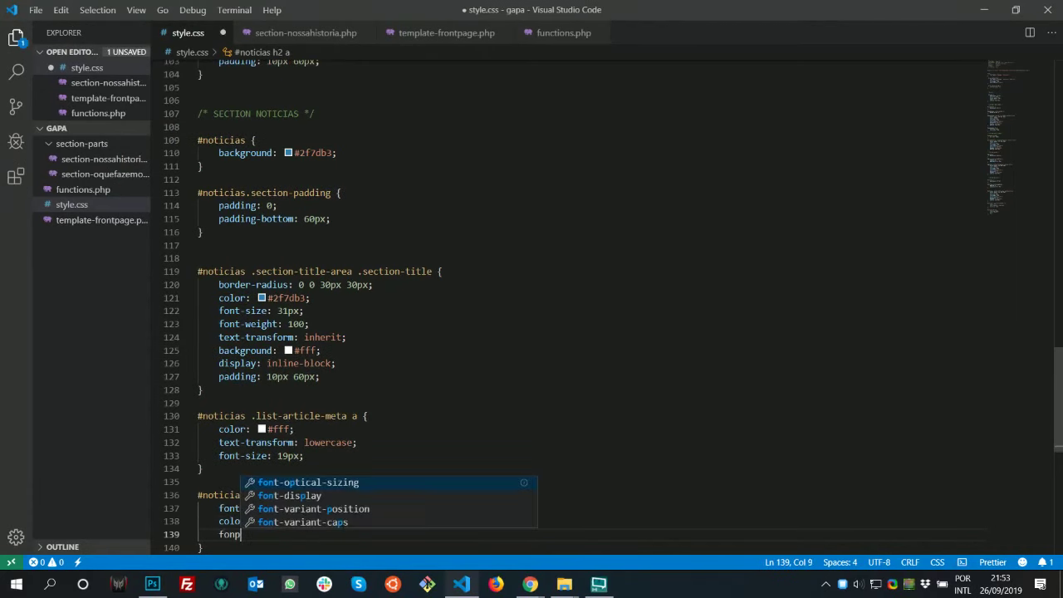
{"action": "key", "text": "BackSpace"}
{"action": "type", "text": "t-w"}
{"action": "key", "text": "Return"}
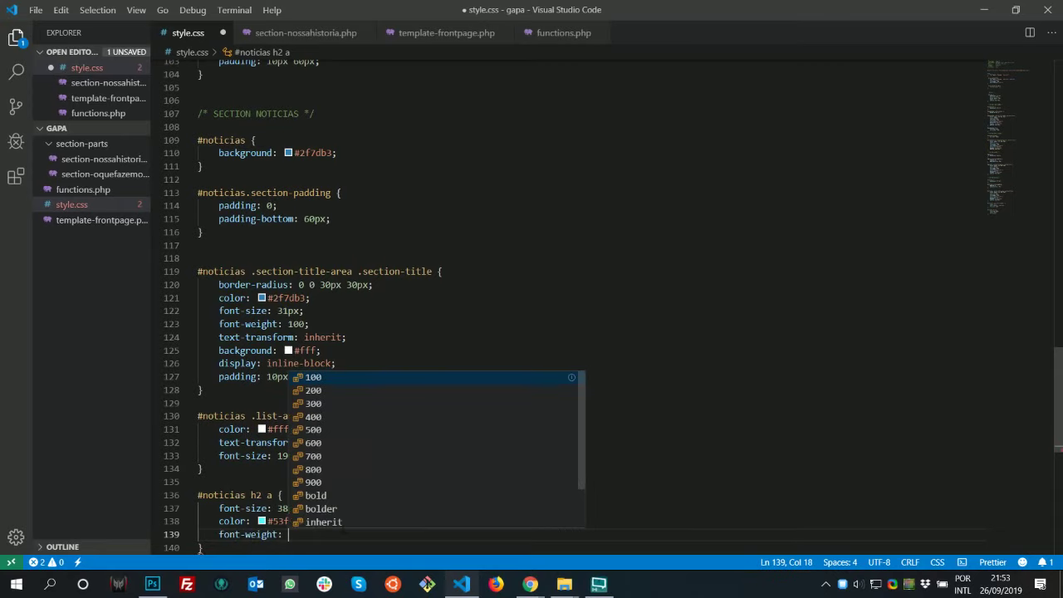
{"action": "type", "text": "100"}
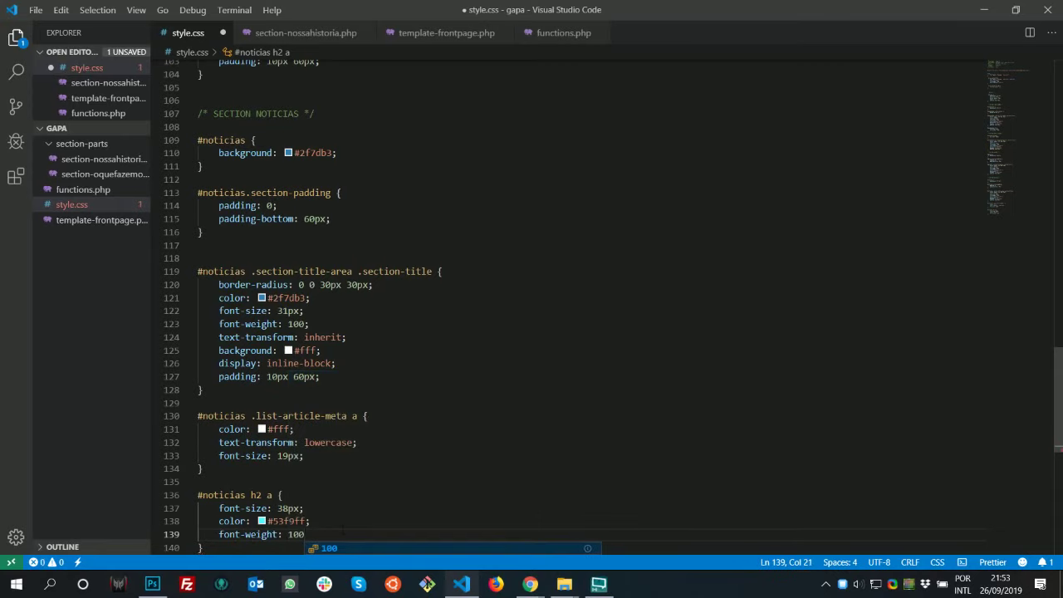
{"action": "type", "text": ";"}
{"action": "key", "text": "ctrl+s"}
Reload the site in Chrome and compare the post titles' font weight with the Photoshop mockup
{"action": "key", "text": "alt+Tab"}
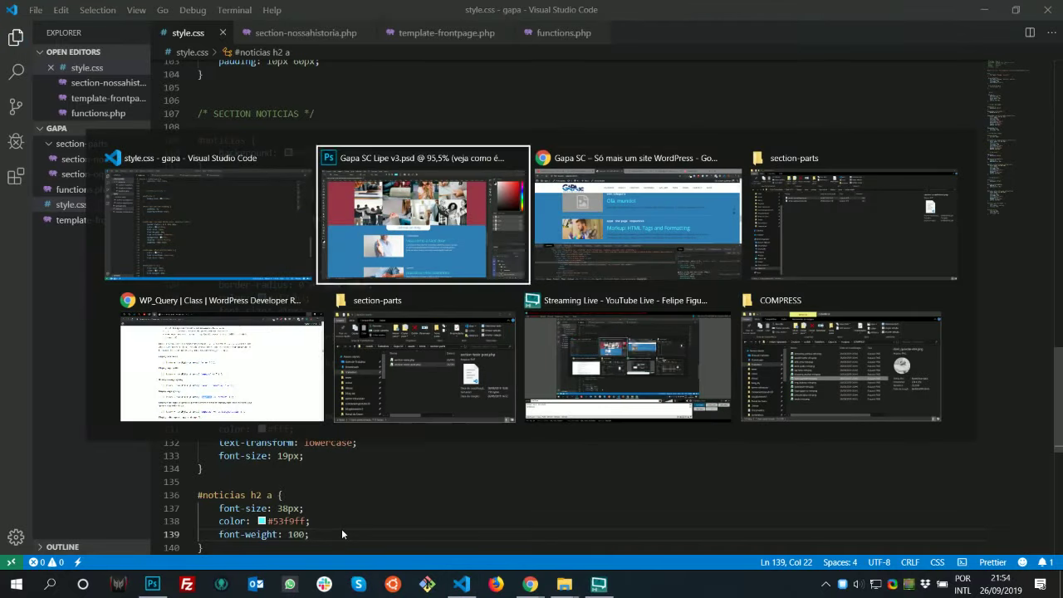
{"action": "key", "text": "alt+Tab"}
{"action": "key", "text": "F5"}
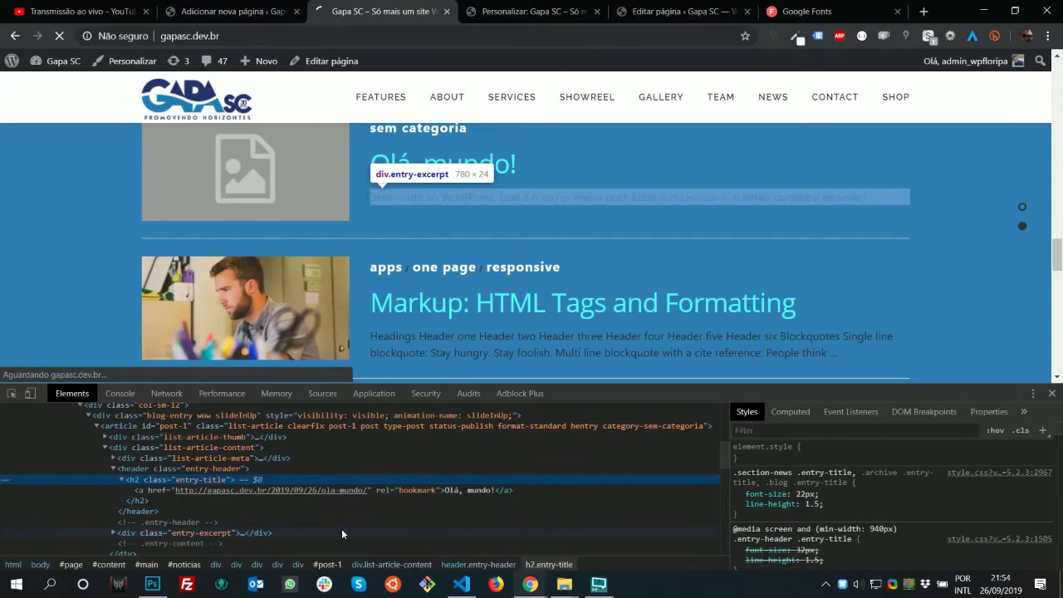
{"action": "scroll", "coordinate": [535, 324], "scroll_direction": "down", "scroll_amount": 2}
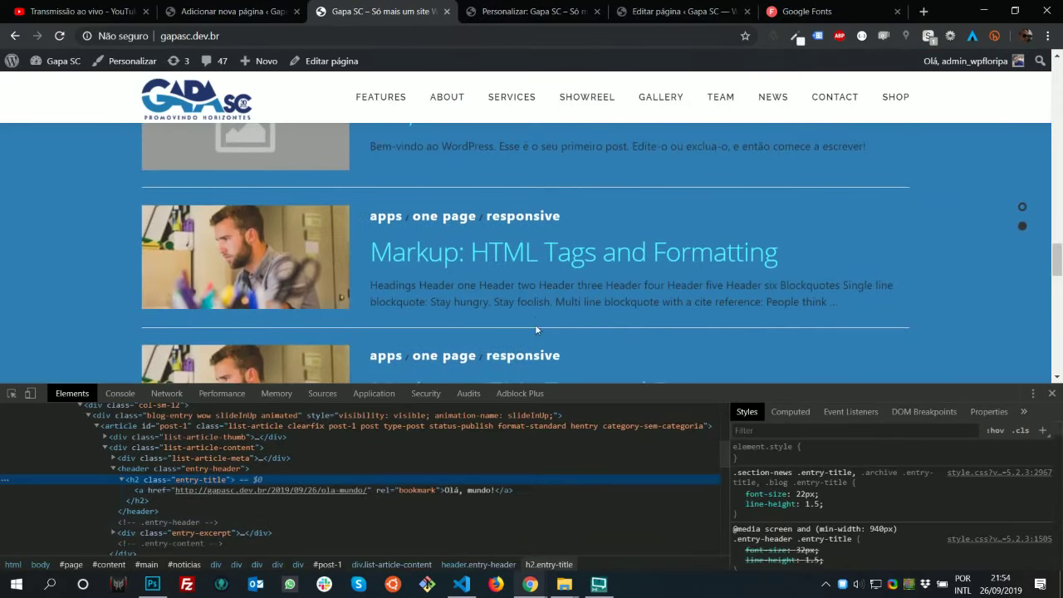
{"action": "key", "text": "alt+Tab"}
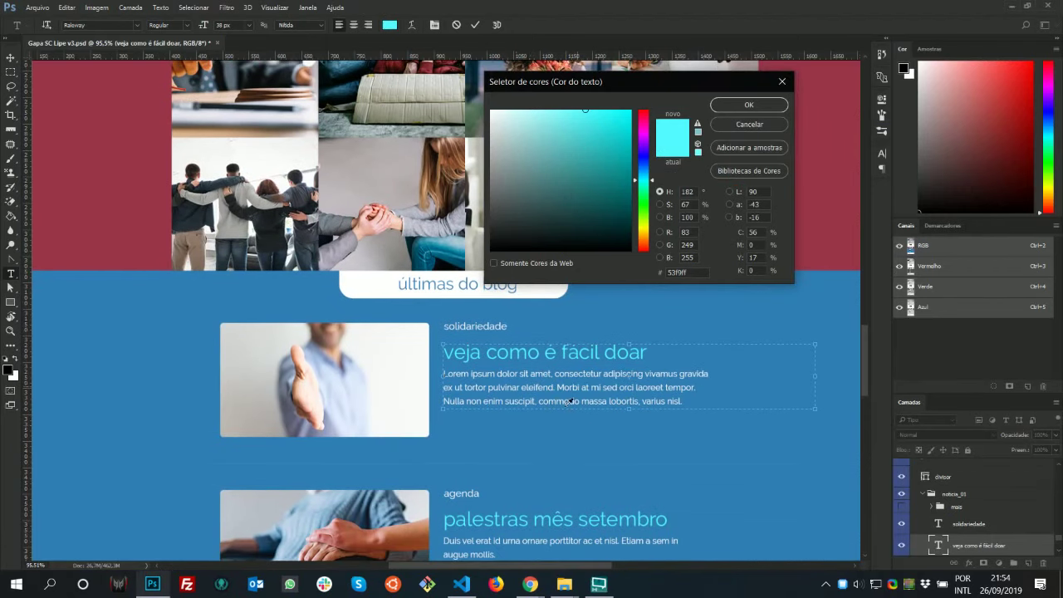
{"action": "key", "text": "alt+Tab"}
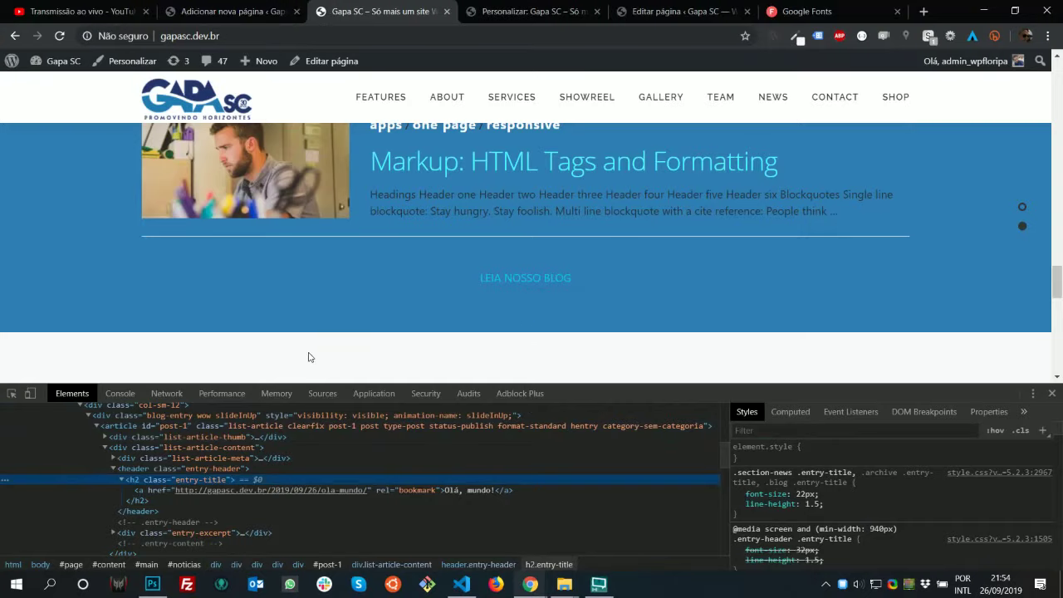
Inspect the excerpt paragraph of the "Markup: HTML Tags and Formatting" post on the site
{"action": "key", "text": "alt+Tab"}
{"action": "key", "text": "alt+Tab"}
{"action": "left_click", "coordinate": [7, 394]}
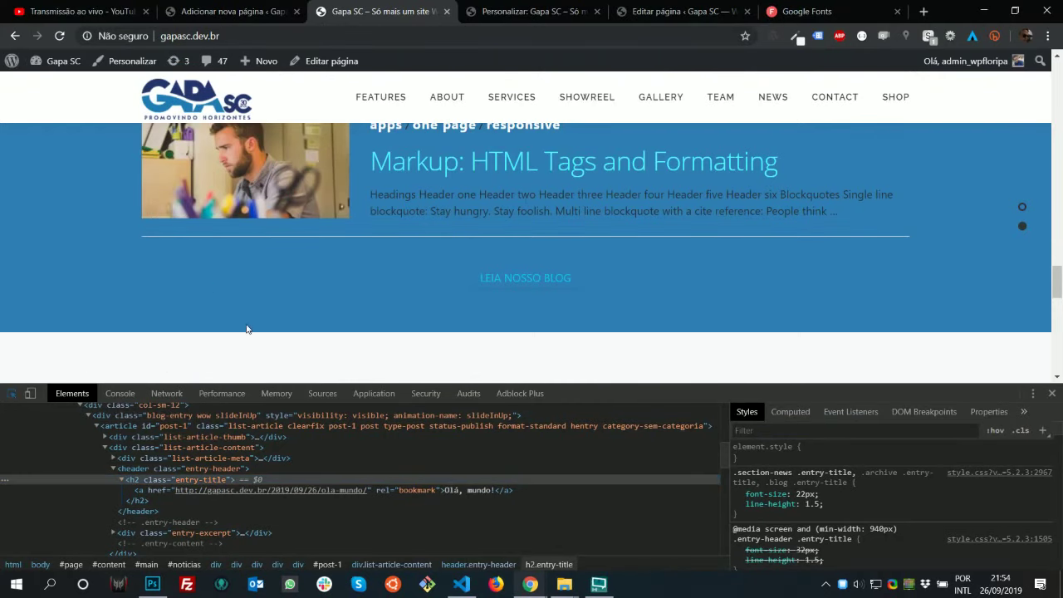
{"action": "left_click", "coordinate": [568, 192]}
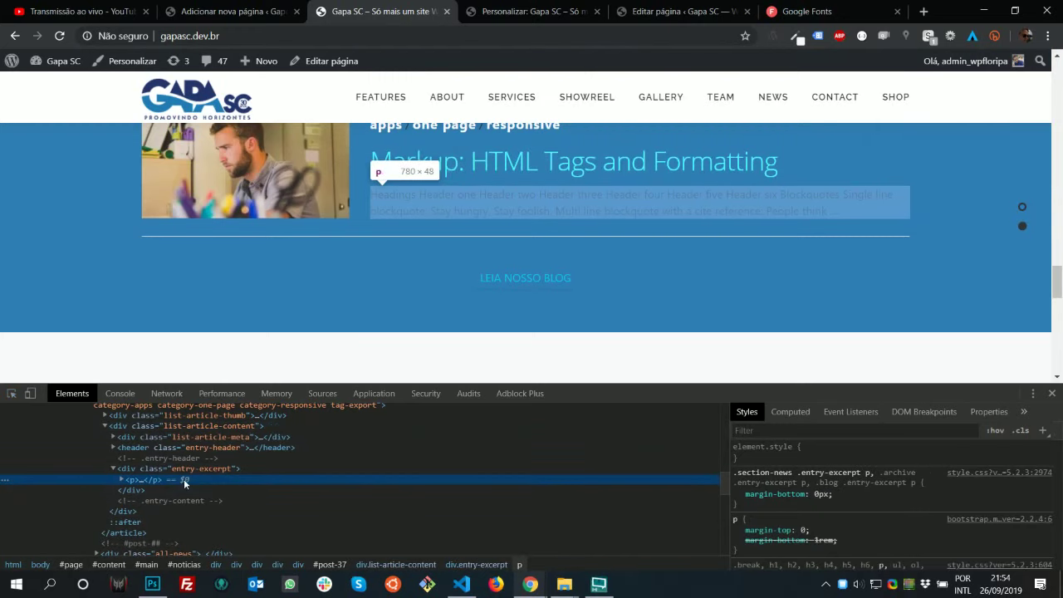
Return to Visual Studio Code and add an empty #noticias p rule at the end of style.css, adapted from the #noticias .list-article-meta a selector line
{"action": "key", "text": "alt+Tab"}
{"action": "key", "text": "alt+Tab"}
{"action": "key", "text": "Tab"}
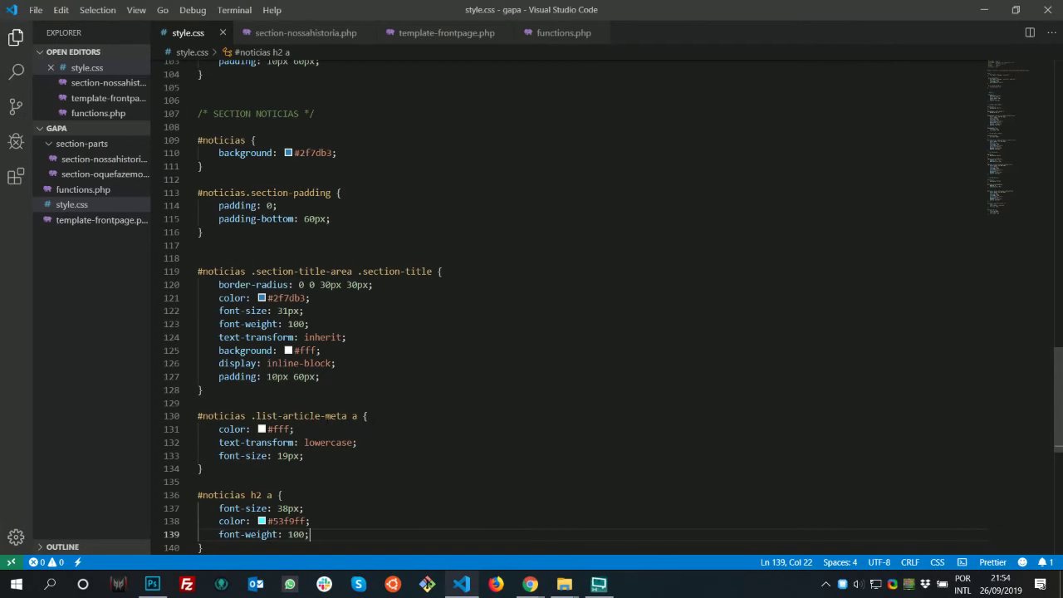
{"action": "left_click_drag", "start_coordinate": [368, 416], "coordinate": [196, 416]}
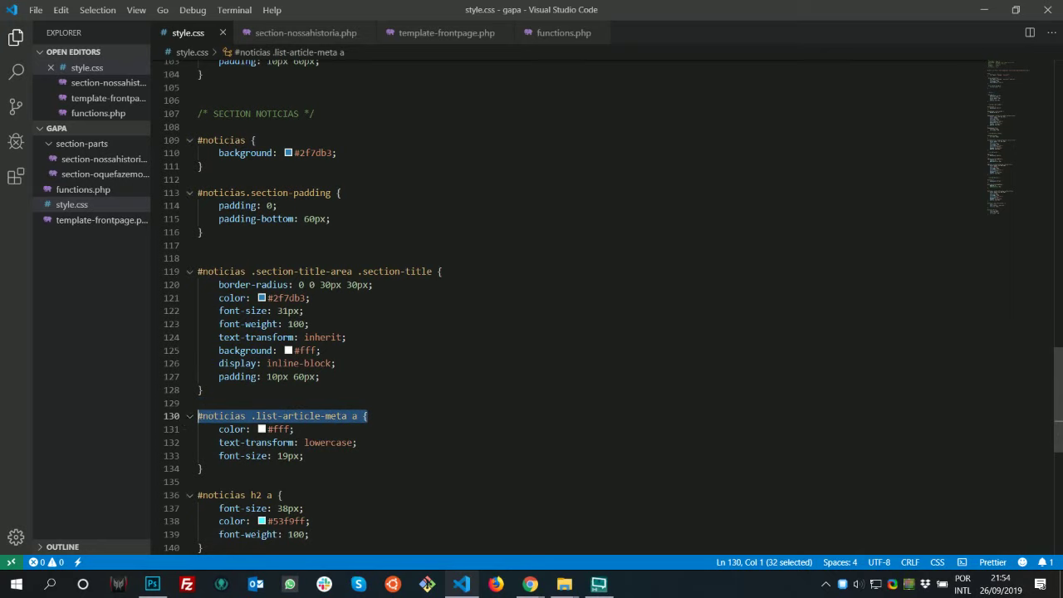
{"action": "key", "text": "ctrl+c"}
{"action": "scroll", "coordinate": [266, 373], "scroll_direction": "down", "scroll_amount": 2}
{"action": "left_click", "coordinate": [266, 490]}
{"action": "key", "text": "ctrl+v"}
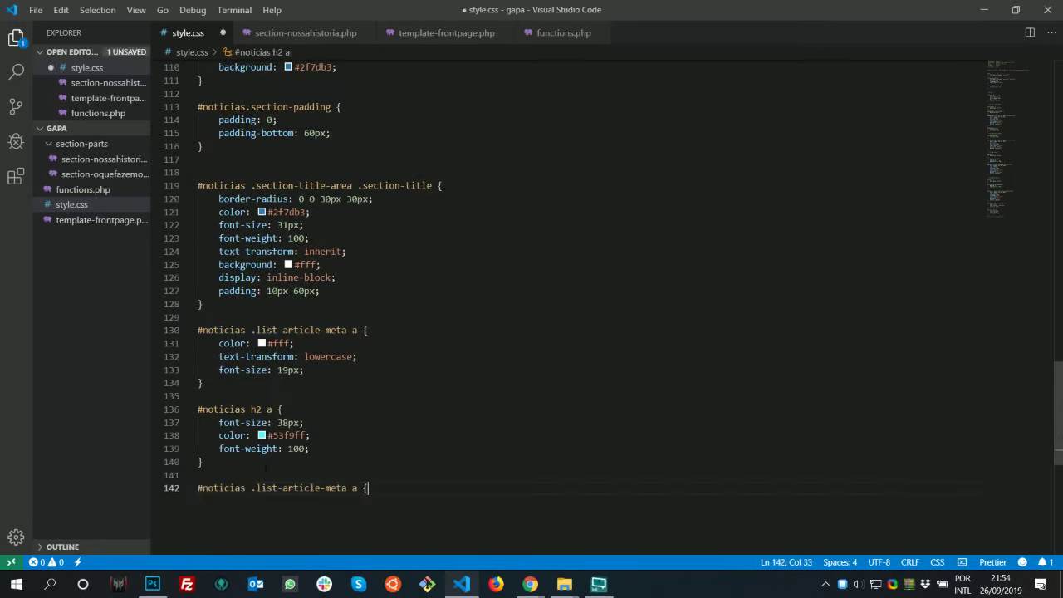
{"action": "left_click_drag", "start_coordinate": [251, 490], "coordinate": [358, 490]}
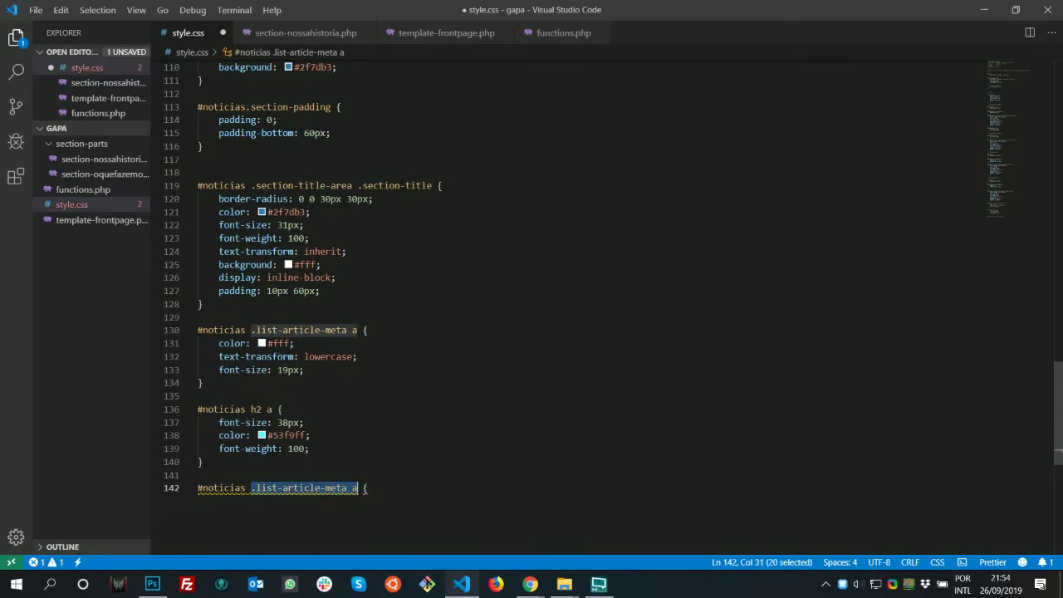
{"action": "type", "text": "p"}
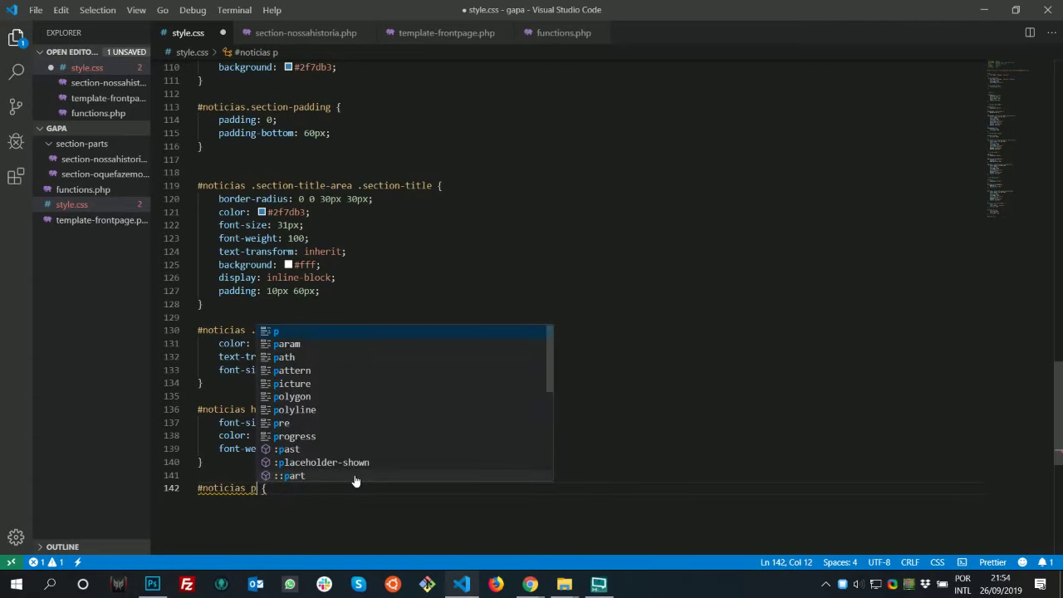
{"action": "left_click", "coordinate": [342, 508]}
{"action": "key", "text": "Return"}
{"action": "type", "text": "}"}
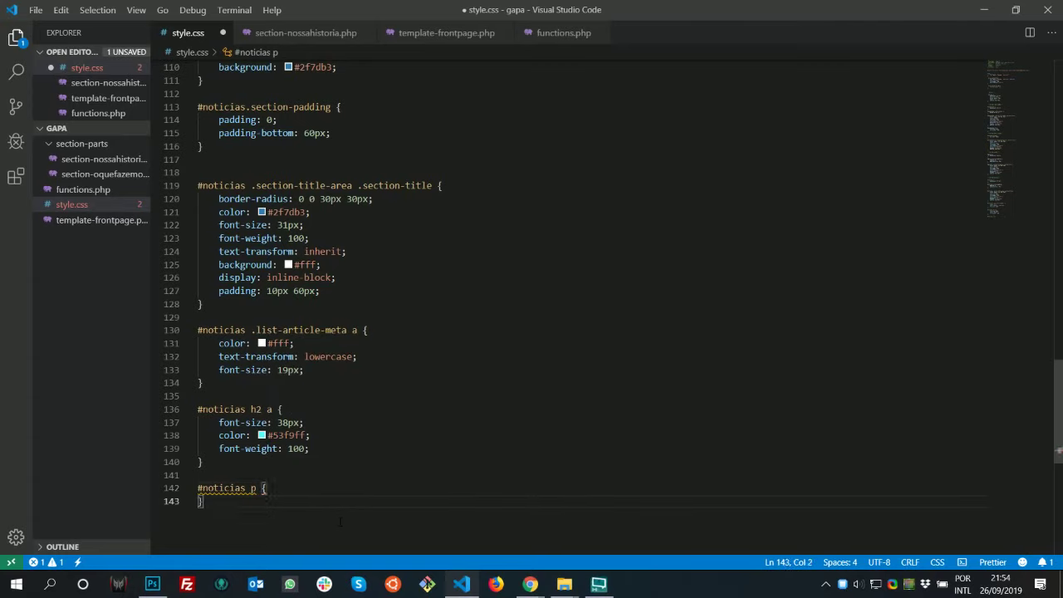
Add color: #fff to the #noticias p rule and save style.css
{"action": "key", "text": "Up"}
{"action": "key", "text": "End"}
{"action": "key", "text": "Return"}
{"action": "type", "text": "color"}
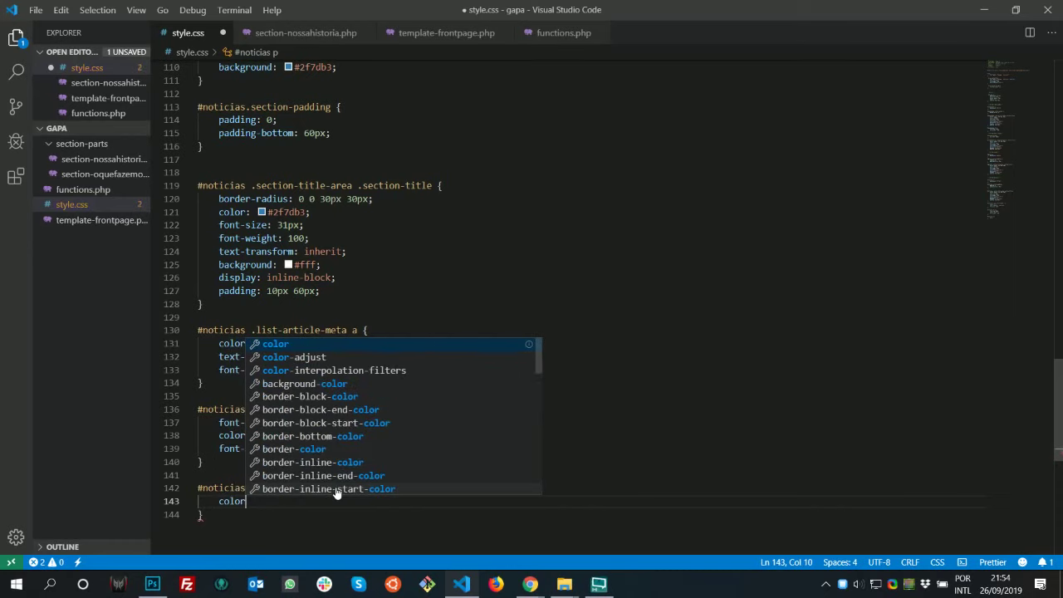
{"action": "type", "text": ": #"}
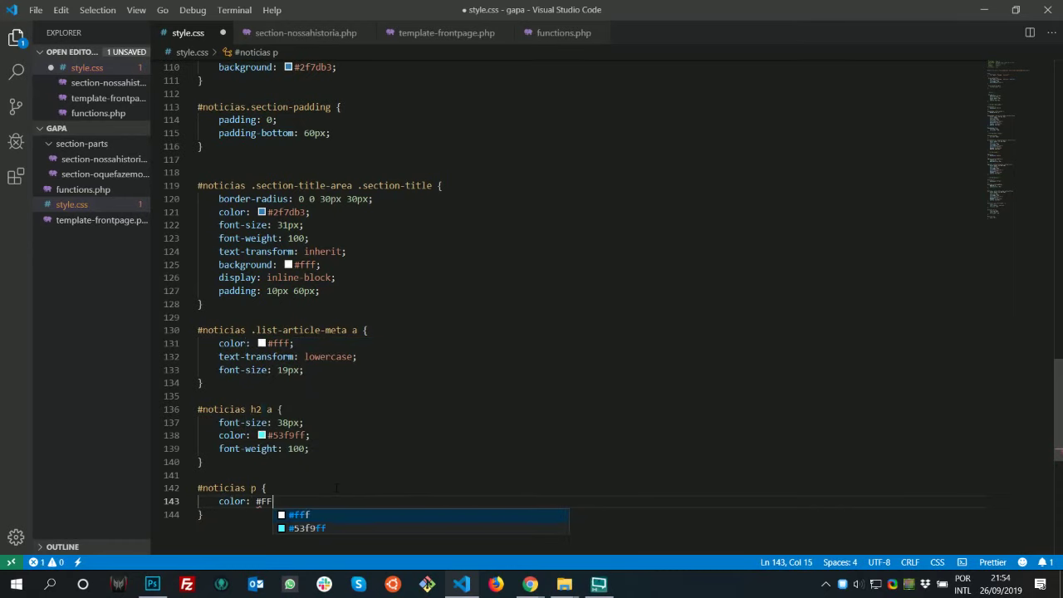
{"action": "type", "text": "fff;"}
{"action": "key", "text": "ctrl+s"}
Reload the site in Chrome, inspect the last post's article element, and copy the .list-article:last-of-type selector group that sets its bottom border
{"action": "key", "text": "alt+Tab"}
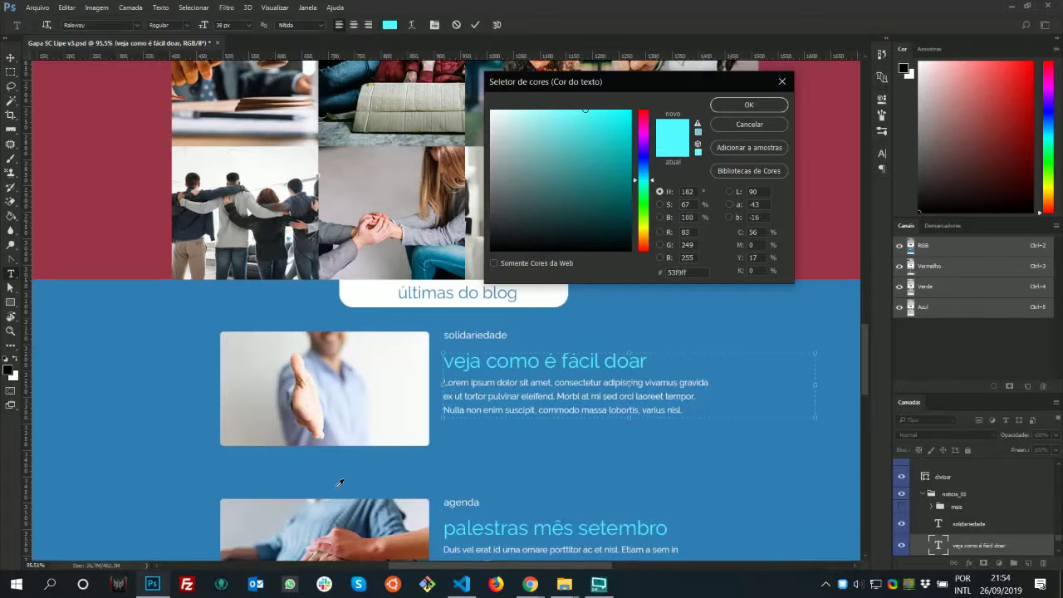
{"action": "key", "text": "alt+Tab"}
{"action": "key", "text": "alt+Tab"}
{"action": "key", "text": "F5"}
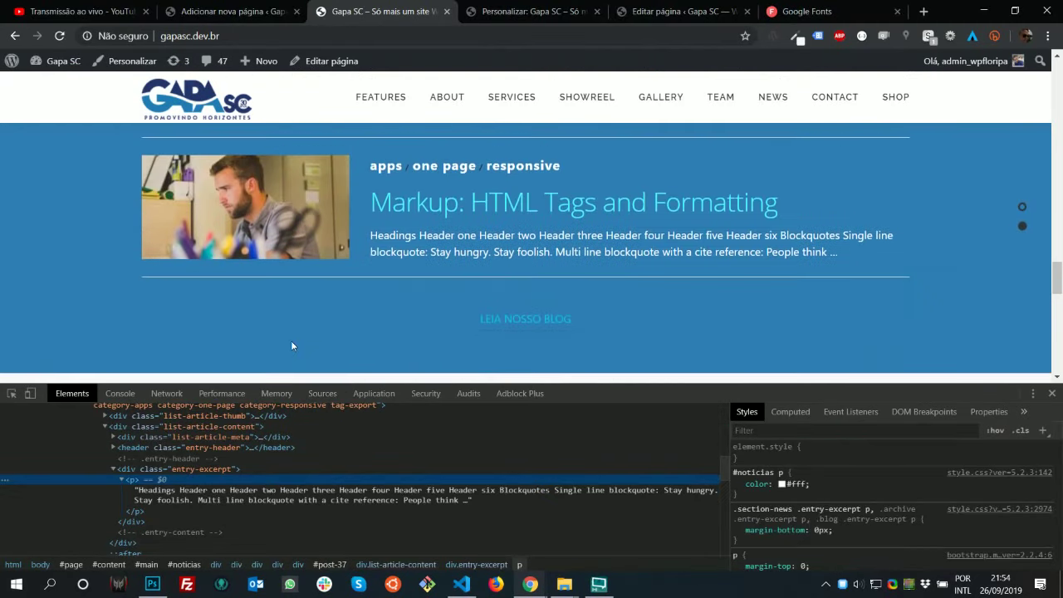
{"action": "left_click", "coordinate": [11, 392]}
{"action": "left_click", "coordinate": [406, 276]}
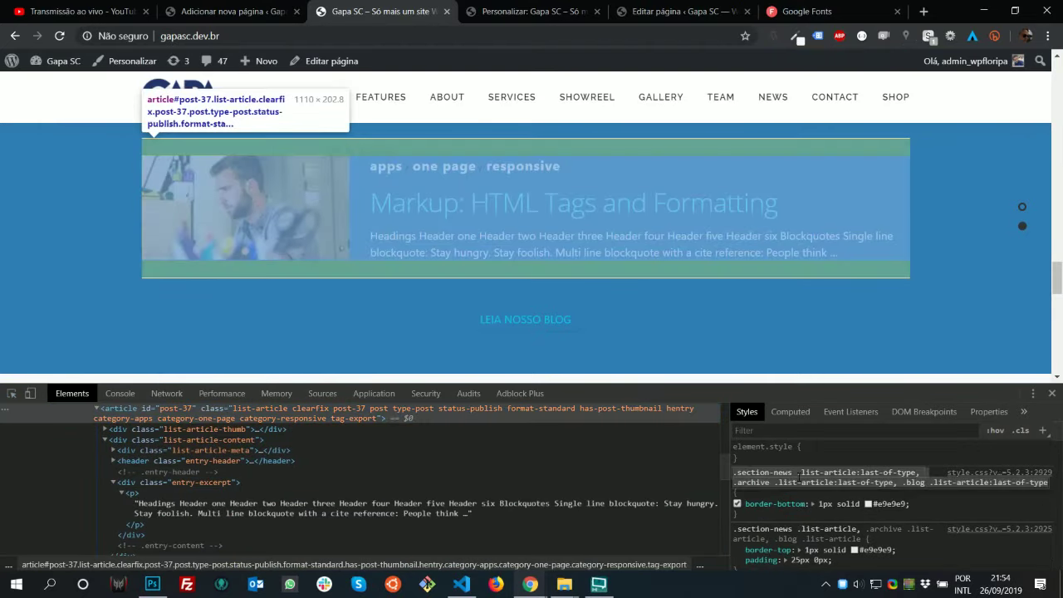
Return to Visual Studio Code and place the copied .list-article:last-of-type selector group after #noticias on a new line below the #noticias p rule
{"action": "key", "text": "alt+Tab"}
{"action": "key", "text": "alt+Tab"}
{"action": "key", "text": "alt+Tab"}
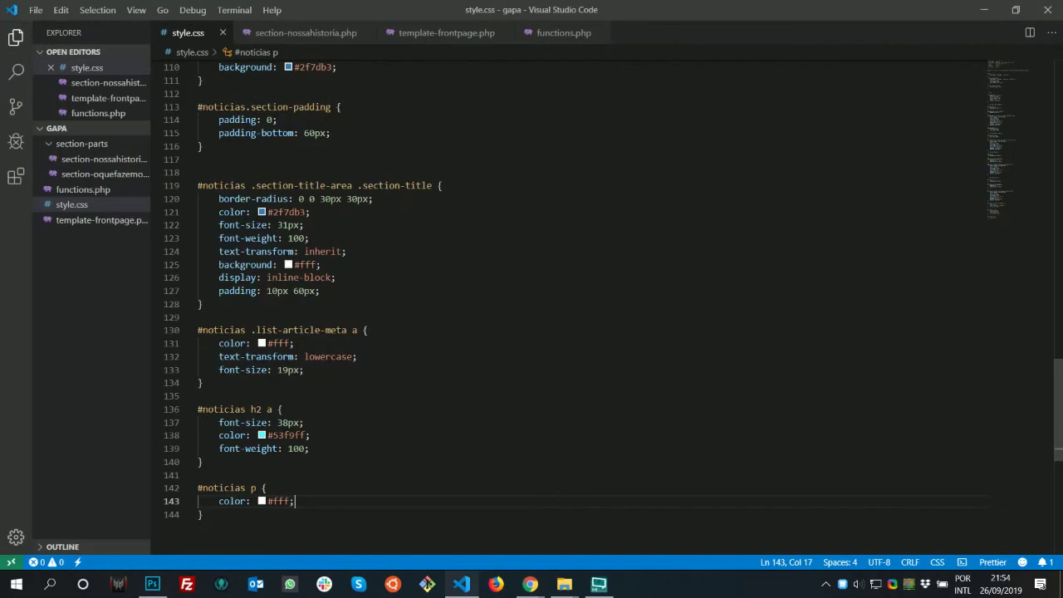
{"action": "key", "text": "Return"}
{"action": "key", "text": "Return"}
{"action": "type", "text": "#"}
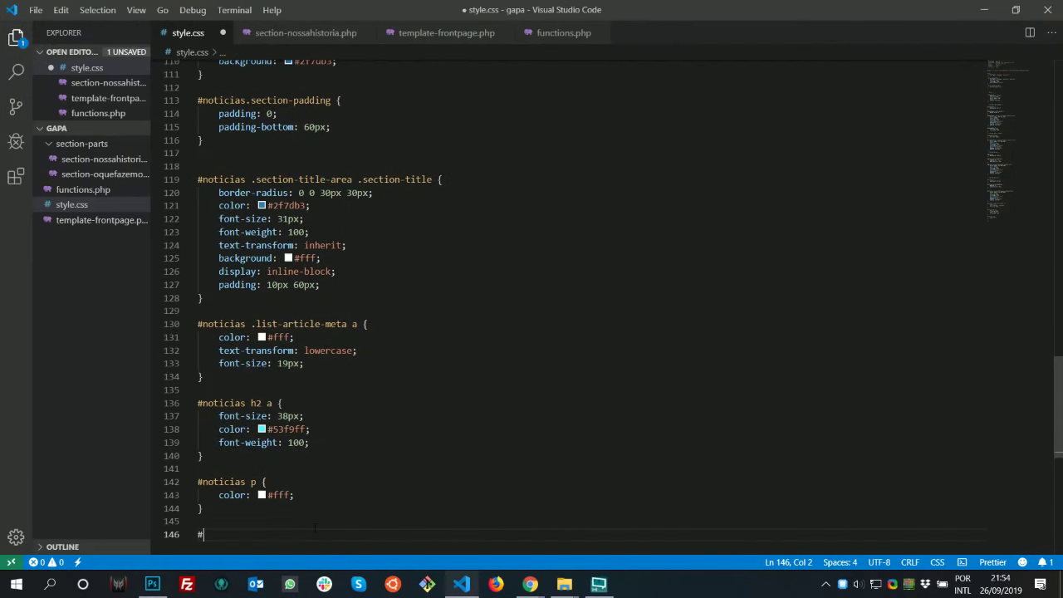
{"action": "type", "text": "noticias"}
{"action": "key", "text": "ctrl+v"}
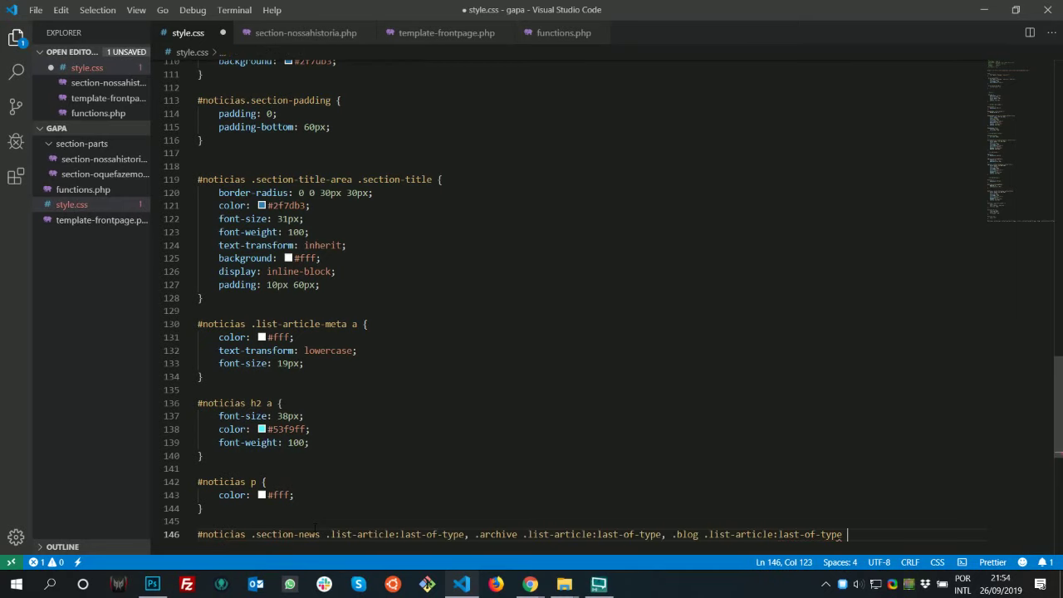
Give the #noticias .section-news .list-article:last-of-type selector group a rule with border:none and save style.css
{"action": "type", "text": "{"}
{"action": "key", "text": "Return"}
{"action": "type", "text": "bor"}
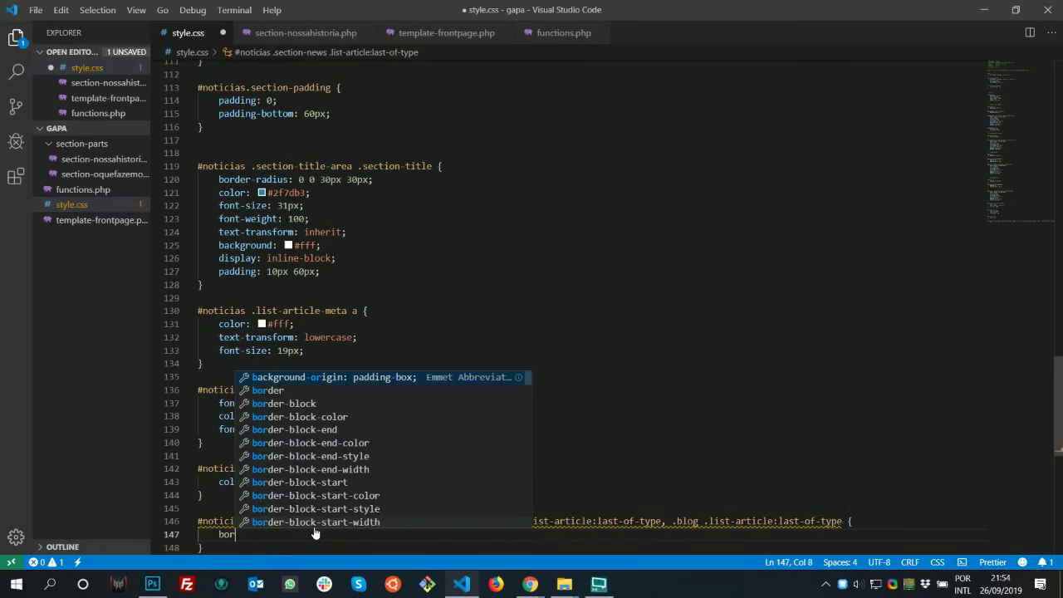
{"action": "type", "text": "der:non"}
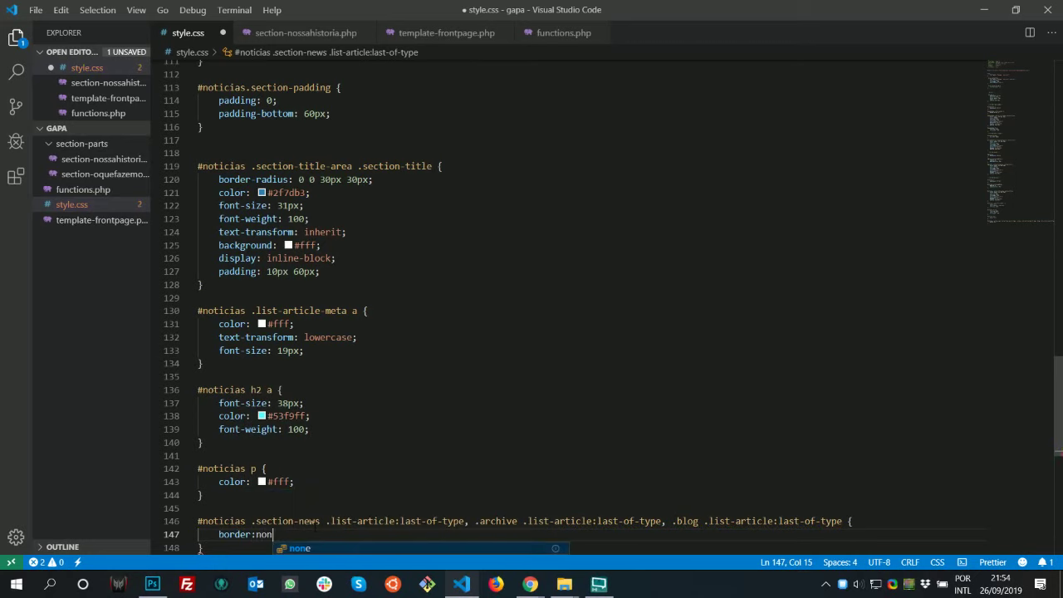
{"action": "type", "text": "e;"}
{"action": "key", "text": "ctrl+s"}
Reload the site in Chrome and examine the border styles applied to the last post's article element
{"action": "key", "text": "alt+Tab"}
{"action": "key", "text": "alt+Tab"}
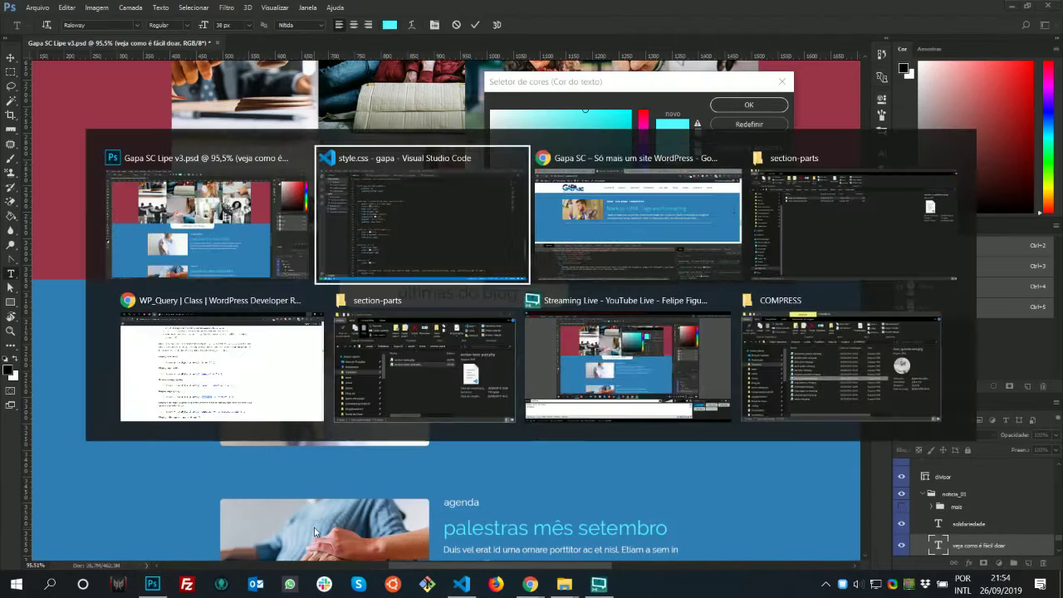
{"action": "key", "text": "alt+Tab"}
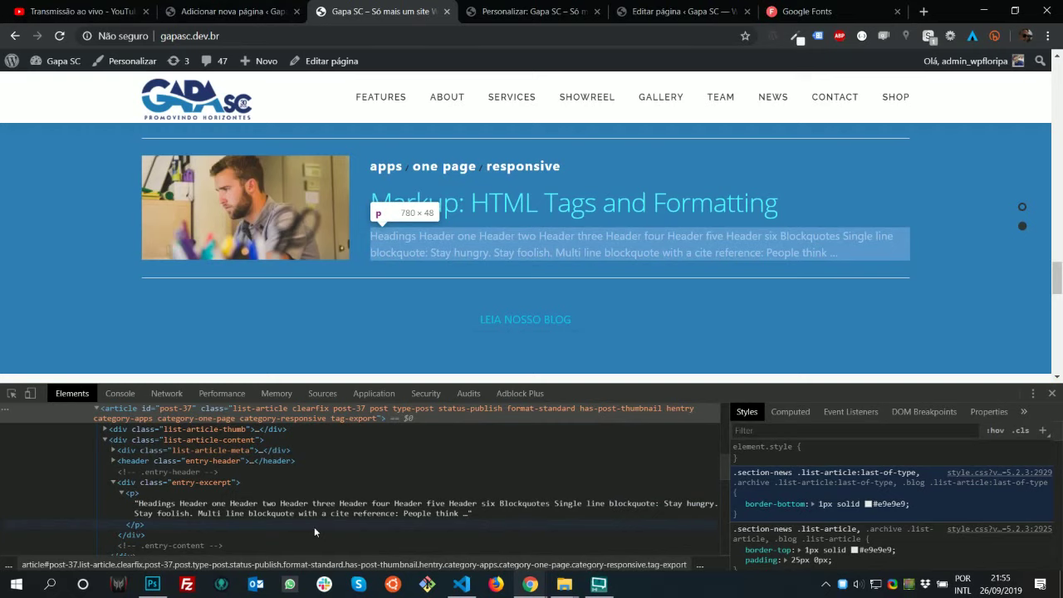
{"action": "key", "text": "F5"}
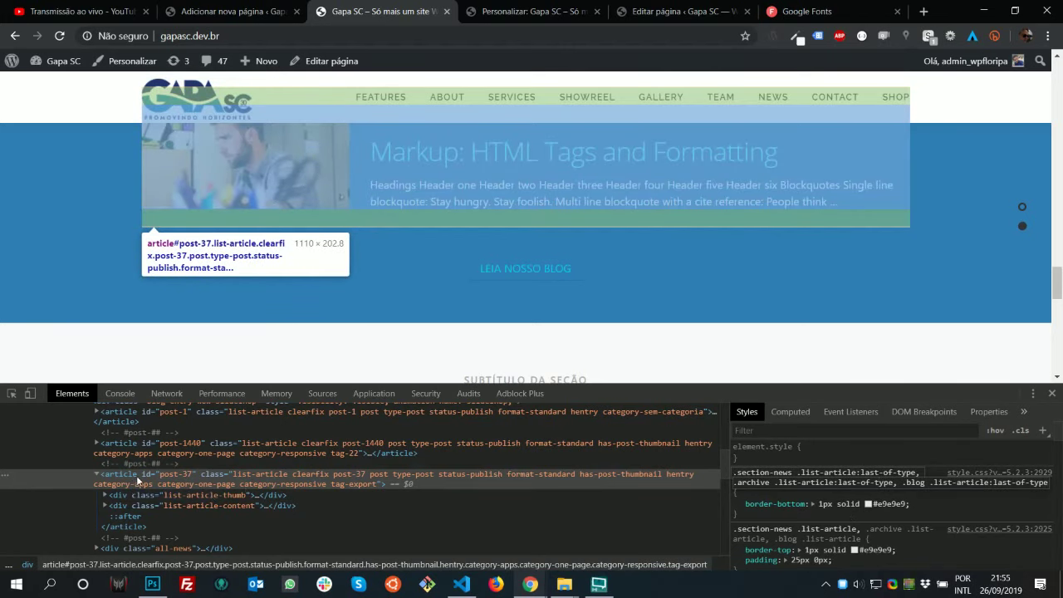
{"action": "left_click", "coordinate": [137, 476]}
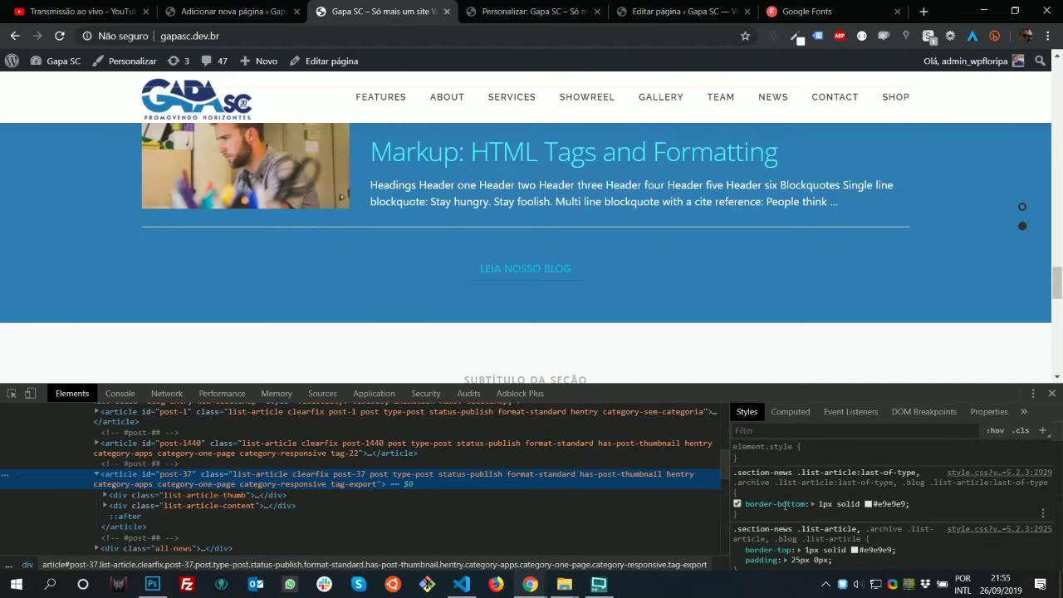
Return to Visual Studio Code and change the last-of-type rule's declaration to border-bottom:none
{"action": "key", "text": "alt+Tab"}
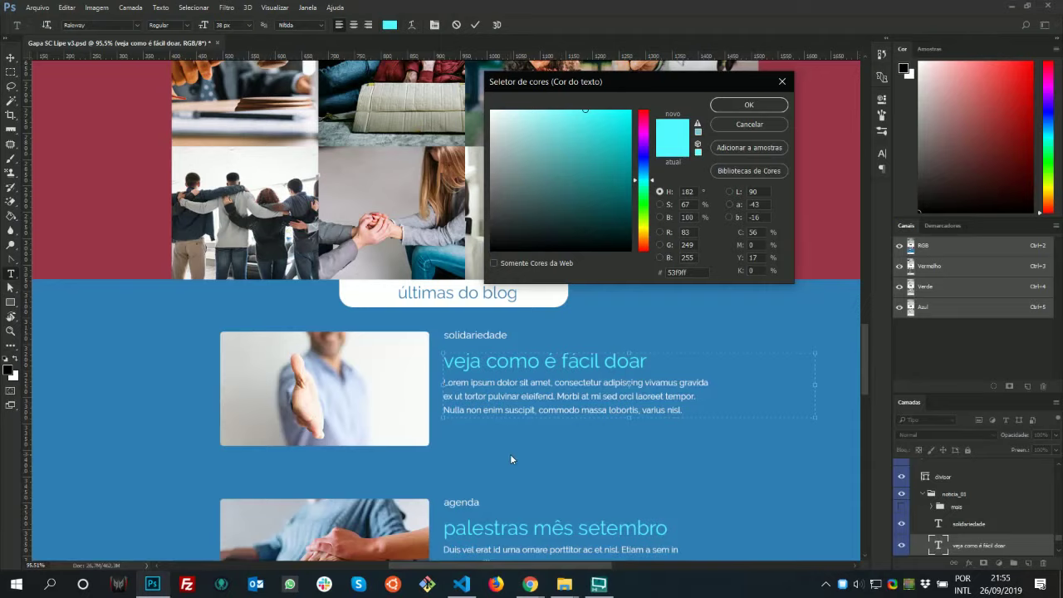
{"action": "key", "text": "alt+Tab"}
{"action": "left_click_drag", "start_coordinate": [249, 534], "coordinate": [236, 535]}
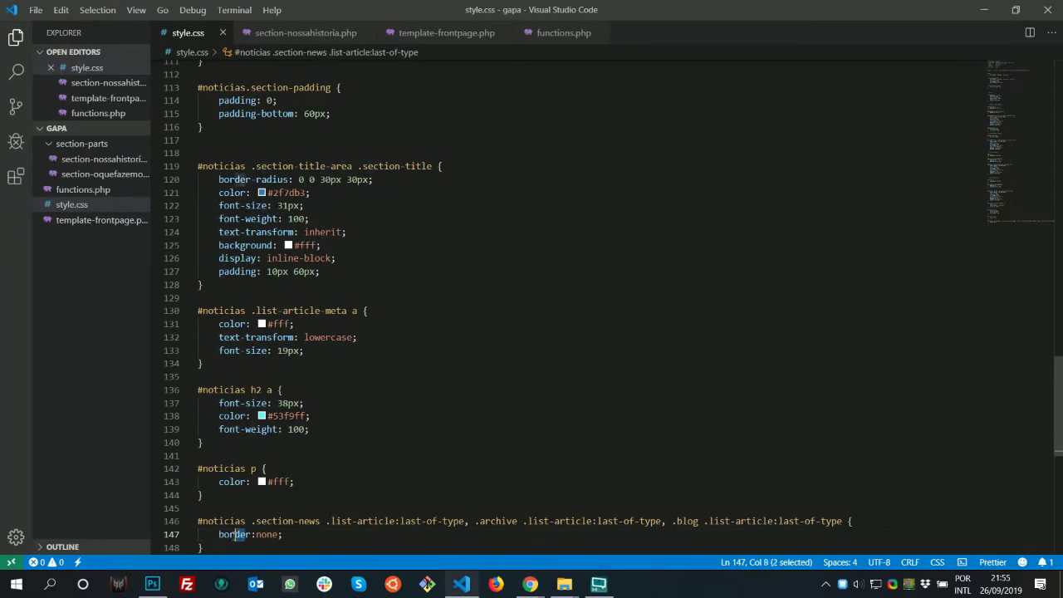
{"action": "type", "text": "border-bottom"}
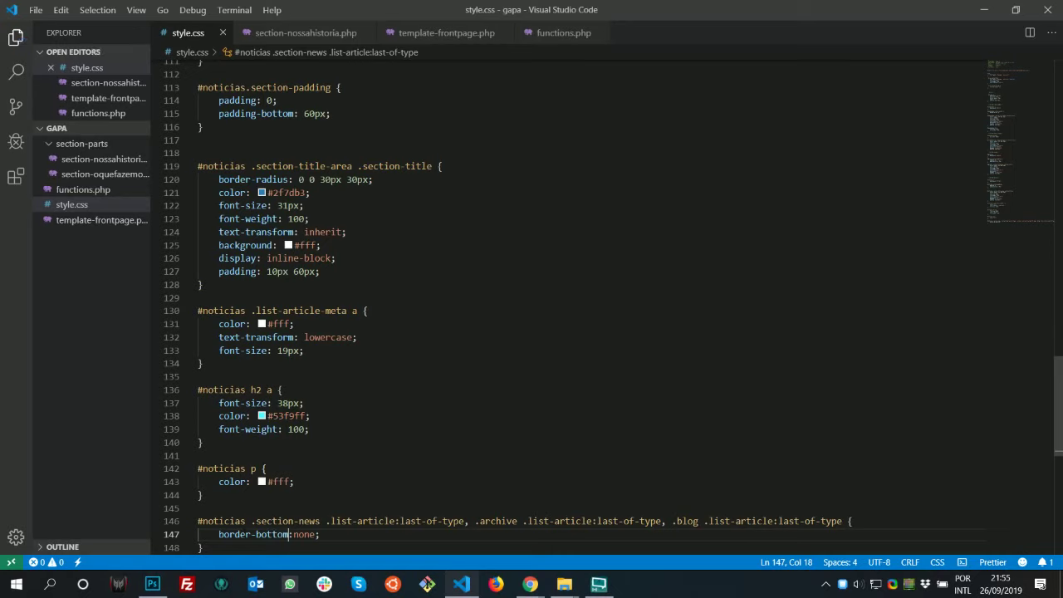
Prefix the .archive and .blog selectors of the last-of-type rule with #noticias and save style.css
{"action": "double_click", "coordinate": [221, 520]}
{"action": "key", "text": "ctrl+c"}
{"action": "left_click", "coordinate": [475, 521]}
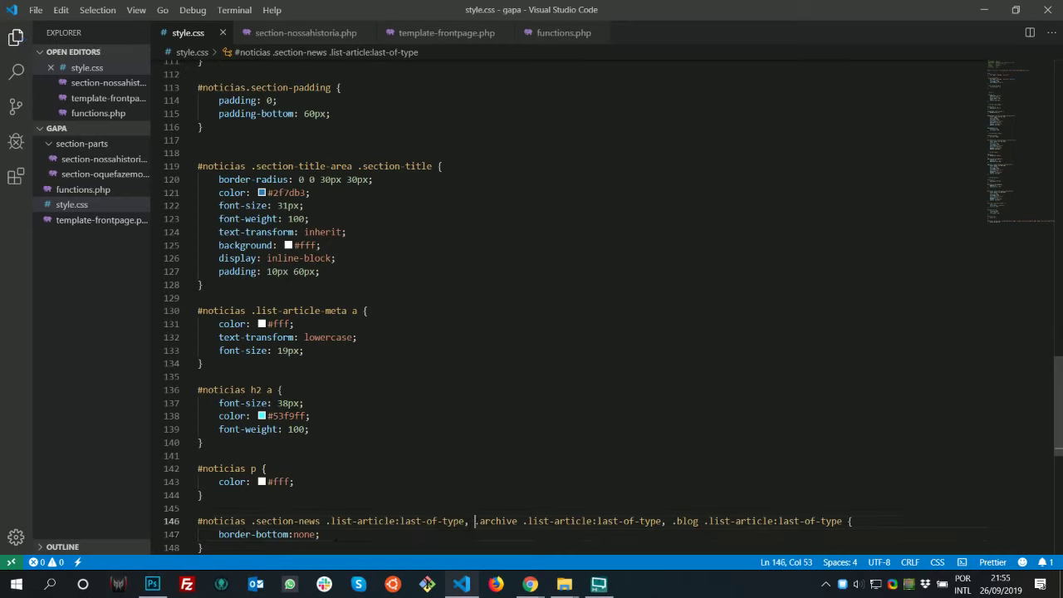
{"action": "key", "text": "ctrl+v"}
{"action": "left_click", "coordinate": [728, 521]}
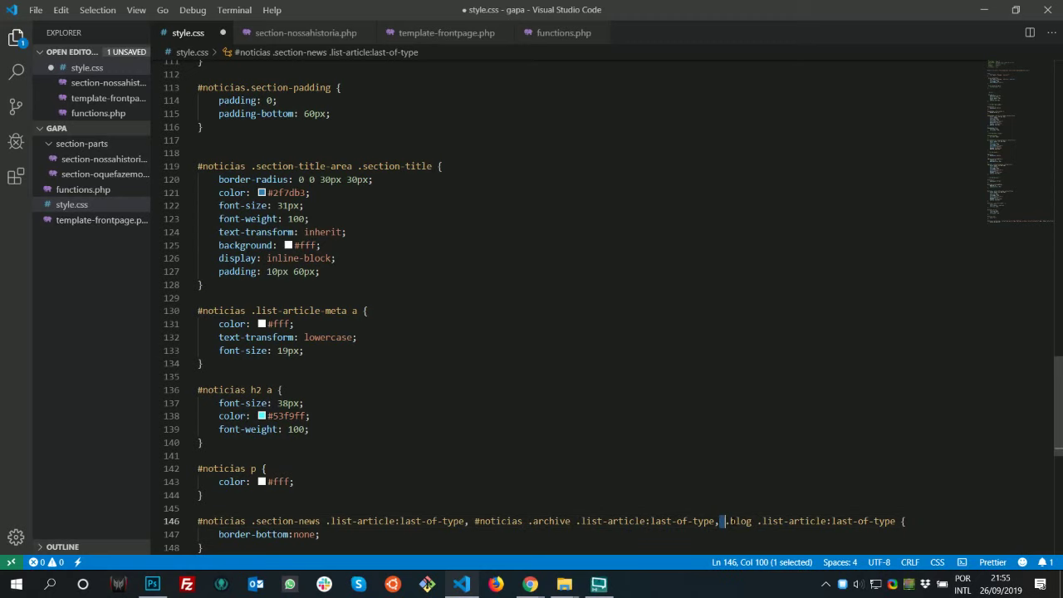
{"action": "key", "text": "ctrl+v"}
{"action": "key", "text": "ctrl+s"}
Reload the site in Chrome, check the last post against the Photoshop mockup, and inspect its article element's border rules again
{"action": "key", "text": "alt+Tab"}
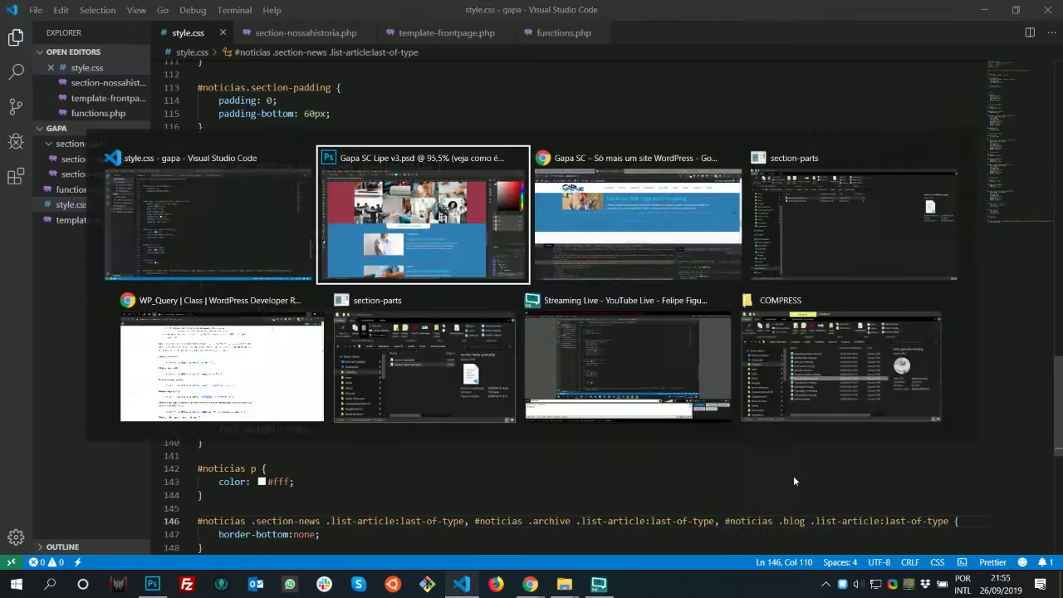
{"action": "key", "text": "alt+Tab"}
{"action": "key", "text": "alt+Tab"}
{"action": "key", "text": "F5"}
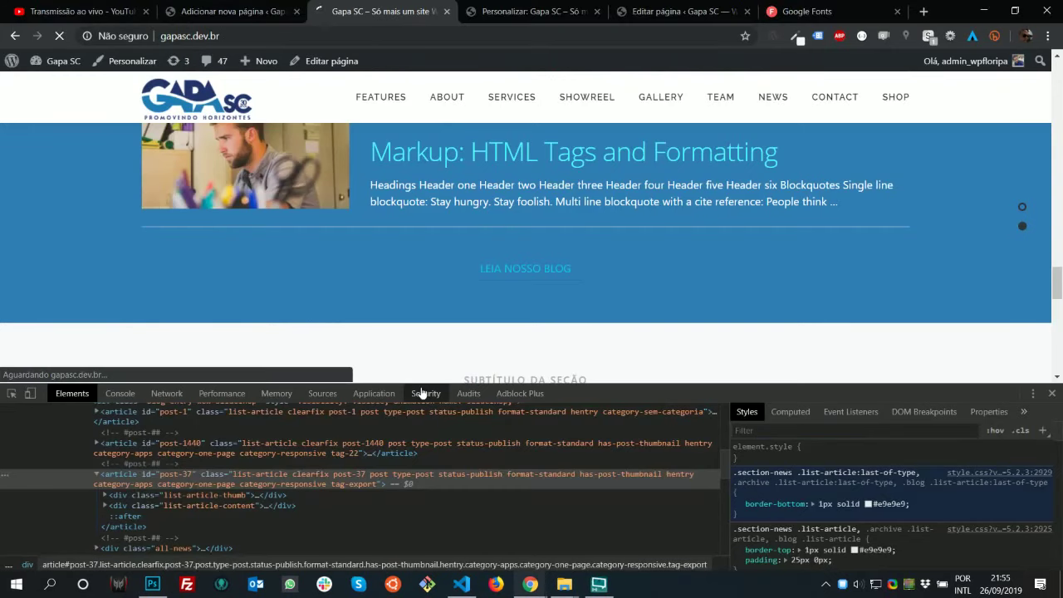
{"action": "key", "text": "alt+Tab"}
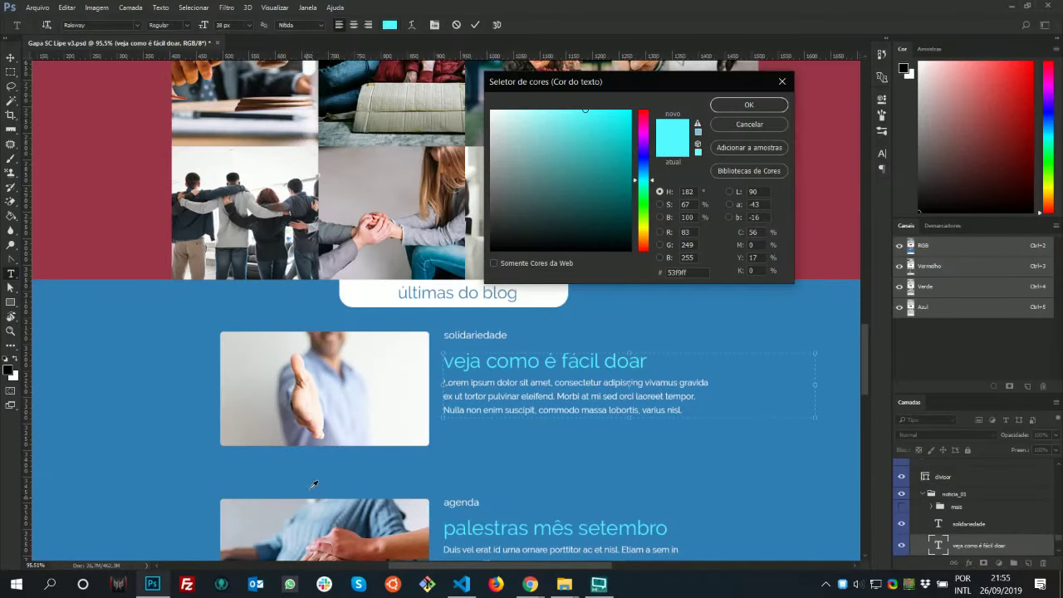
{"action": "key", "text": "alt+Tab"}
{"action": "key", "text": "F5"}
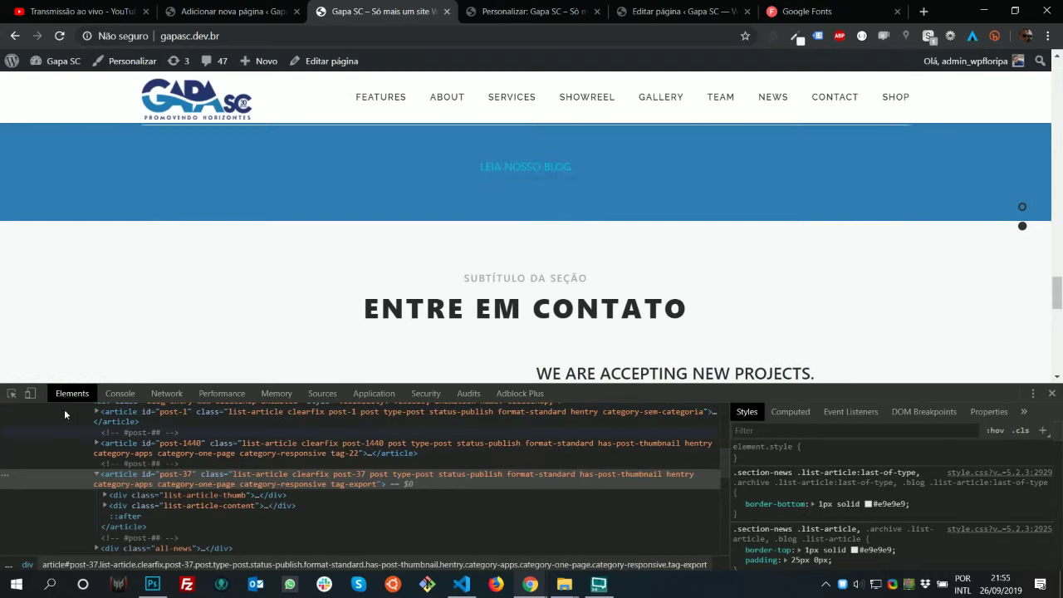
{"action": "left_click", "coordinate": [10, 393]}
{"action": "scroll", "coordinate": [548, 254], "scroll_direction": "up", "scroll_amount": 2}
{"action": "left_click", "coordinate": [533, 292]}
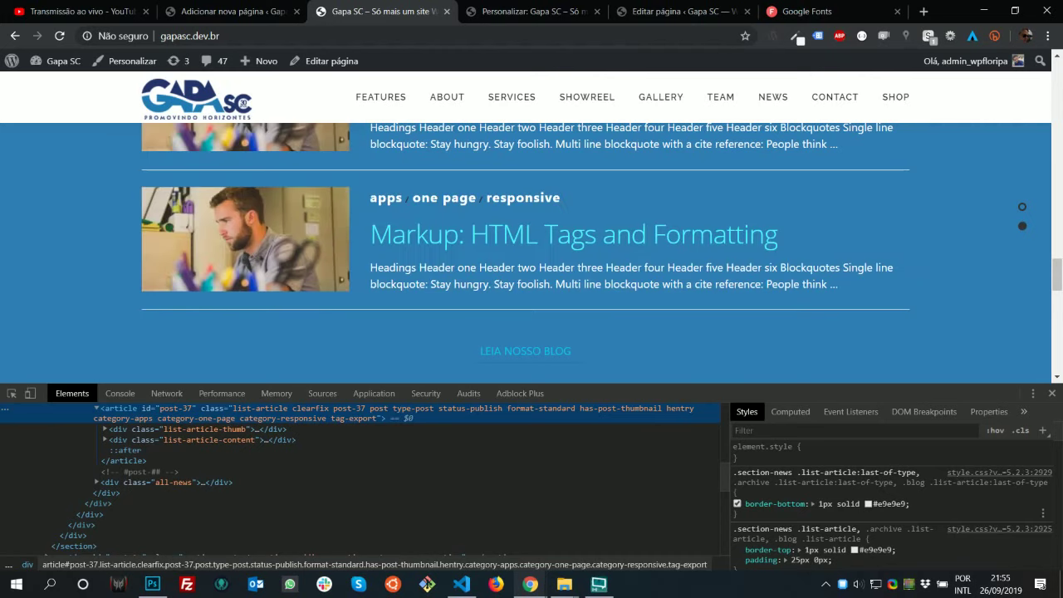
Search the page's HTML for section-news to check which element carries that class
{"action": "scroll", "coordinate": [445, 506], "scroll_direction": "up", "scroll_amount": 1}
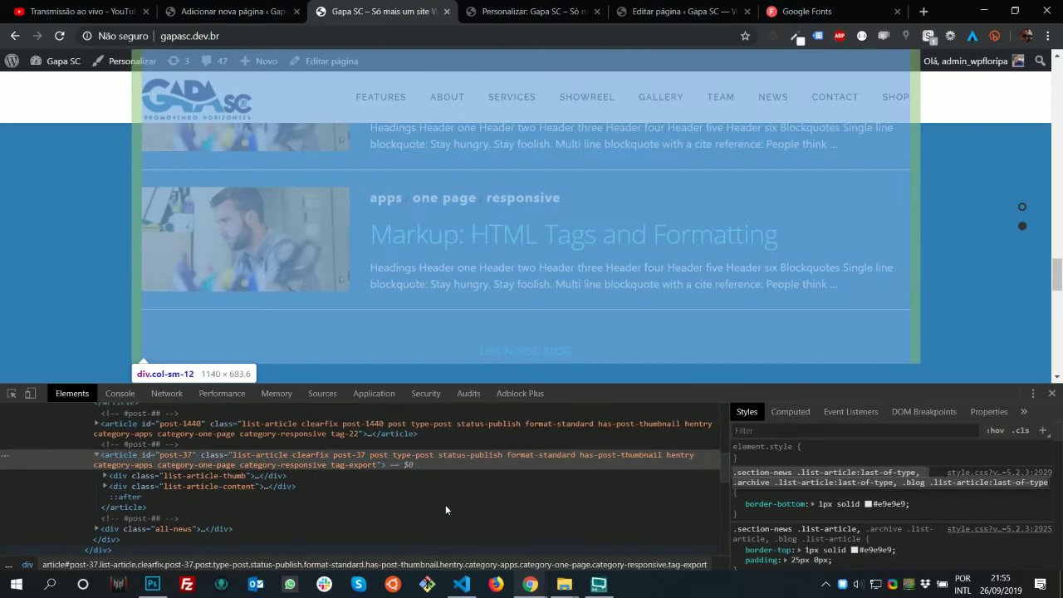
{"action": "scroll", "coordinate": [445, 505], "scroll_direction": "up", "scroll_amount": 2}
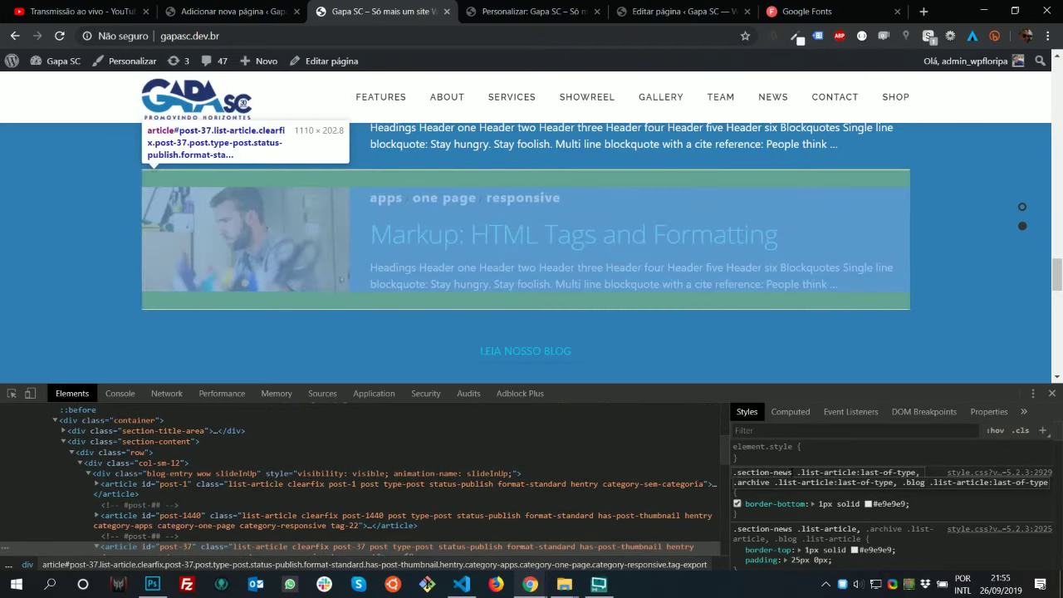
{"action": "key", "text": "ctrl+f"}
{"action": "key", "text": "ctrl+v"}
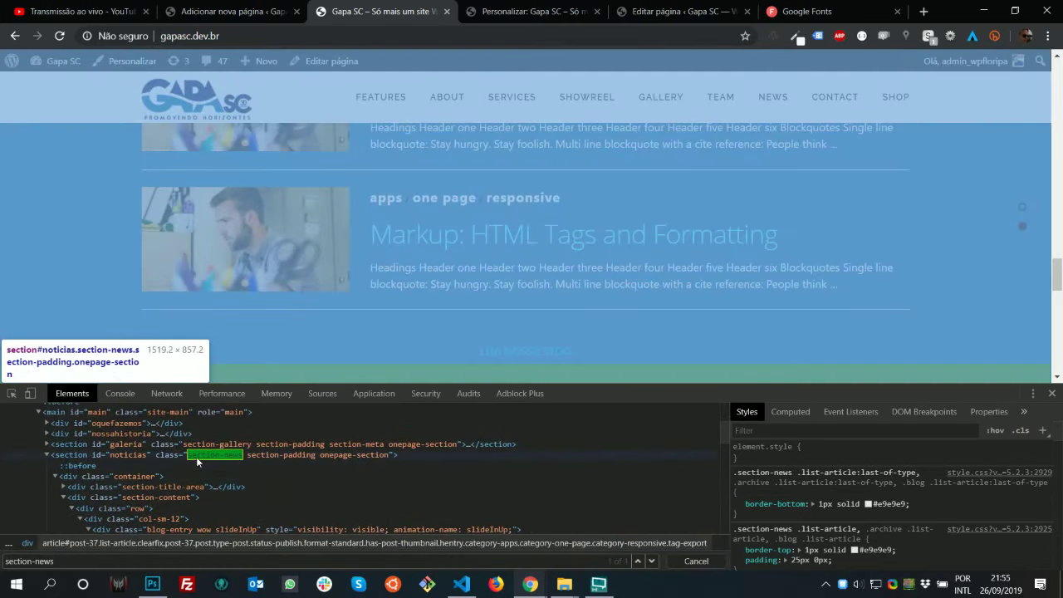
Return to Visual Studio Code, remove .section-news from the last-of-type rule's first selector, and save style.css
{"action": "key", "text": "alt+Tab"}
{"action": "key", "text": "alt+Tab"}
{"action": "key", "text": "Tab"}
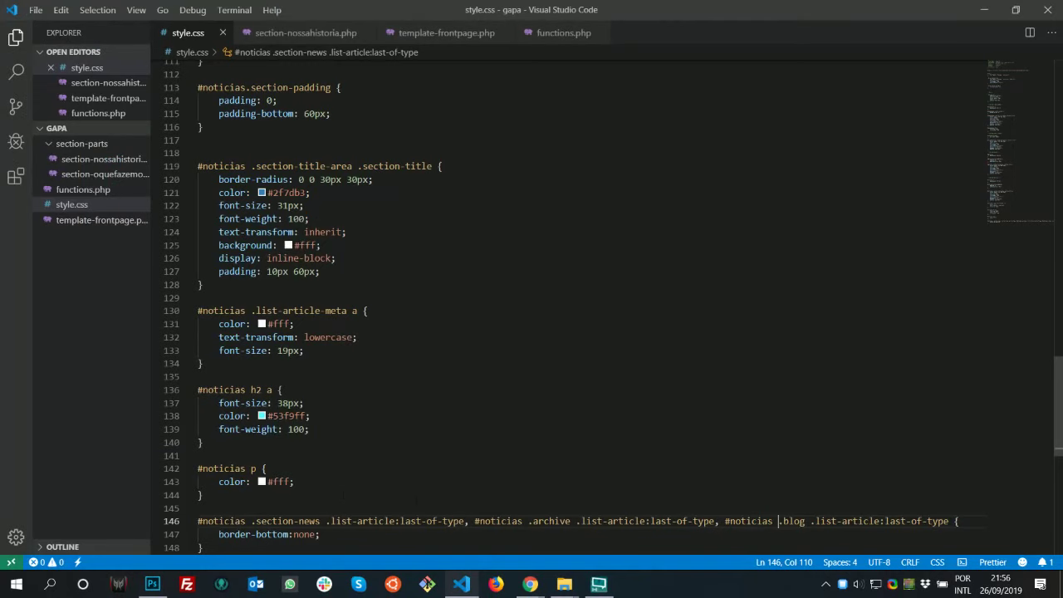
{"action": "scroll", "coordinate": [532, 299], "scroll_direction": "down", "scroll_amount": 3}
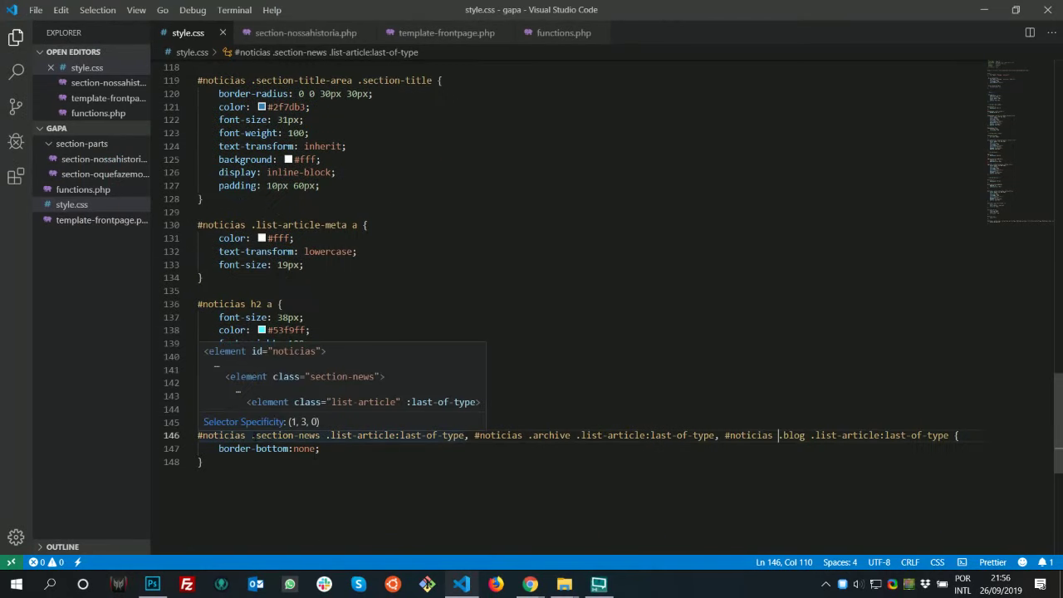
{"action": "left_click_drag", "start_coordinate": [251, 435], "coordinate": [322, 435]}
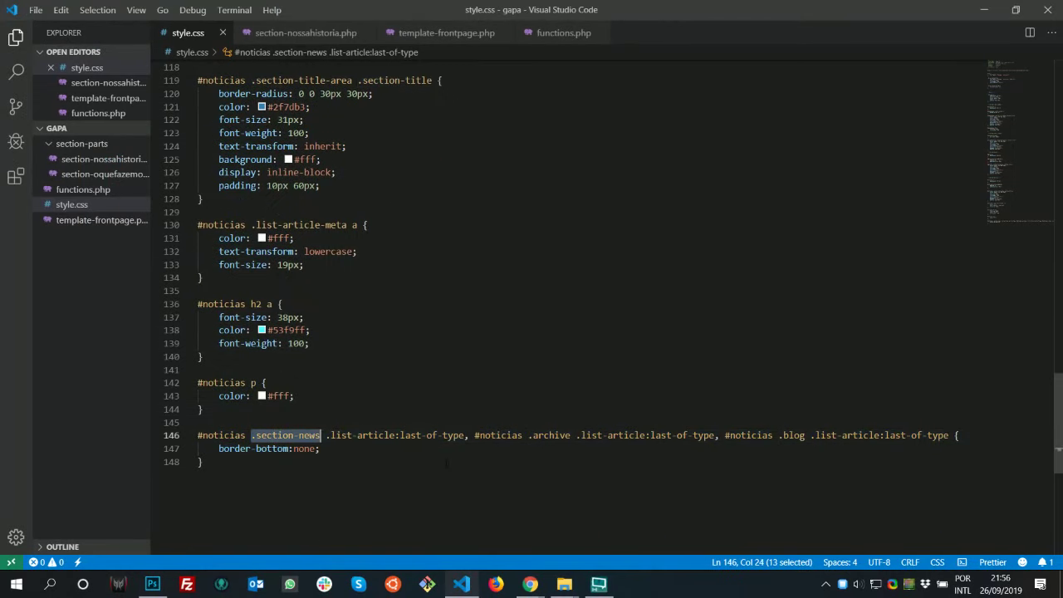
{"action": "key", "text": "BackSpace"}
{"action": "key", "text": "BackSpace"}
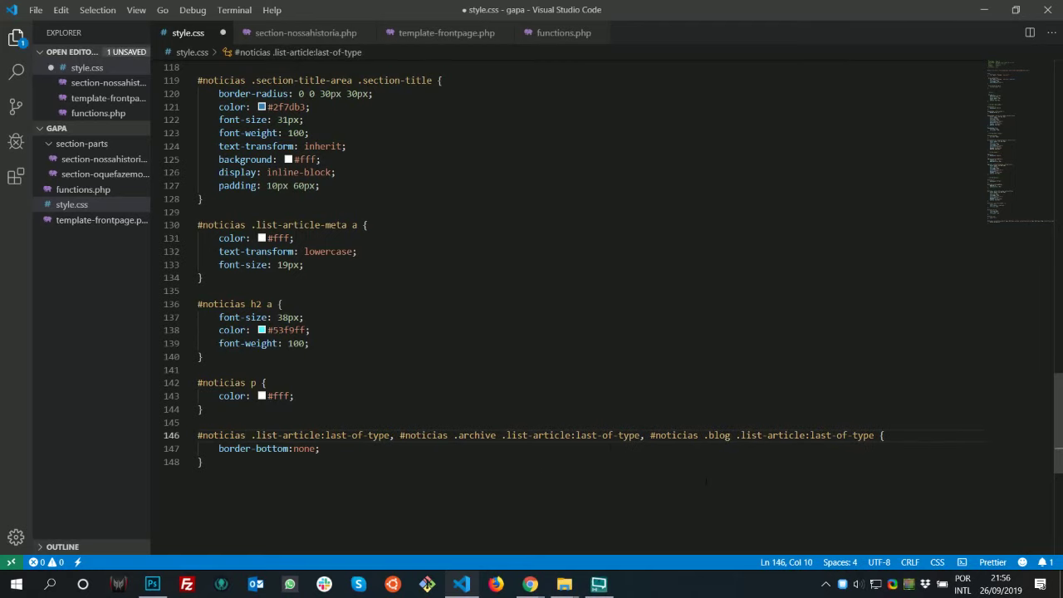
Reload the site in Chrome and check the bottom border of the last noticias post
{"action": "key", "text": "alt+Tab"}
{"action": "key", "text": "alt+Tab"}
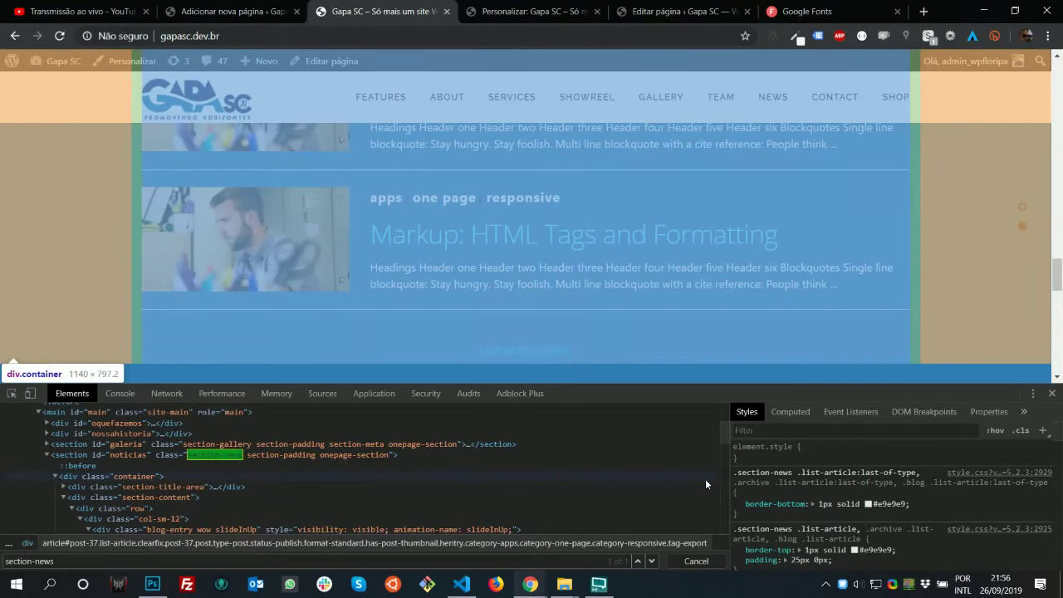
{"action": "key", "text": "F5"}
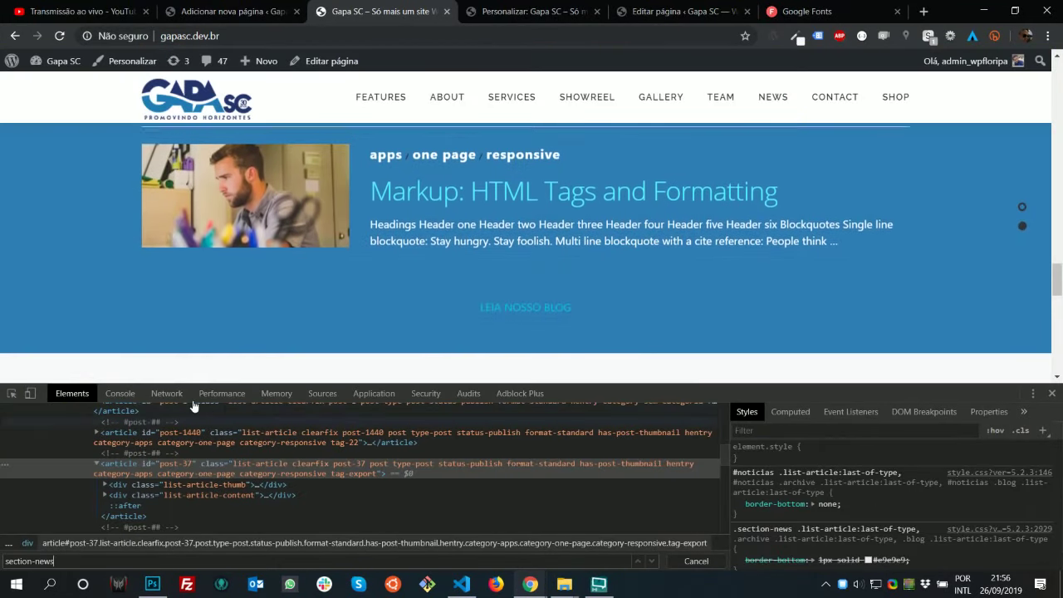
{"action": "scroll", "coordinate": [631, 299], "scroll_direction": "up", "scroll_amount": 1}
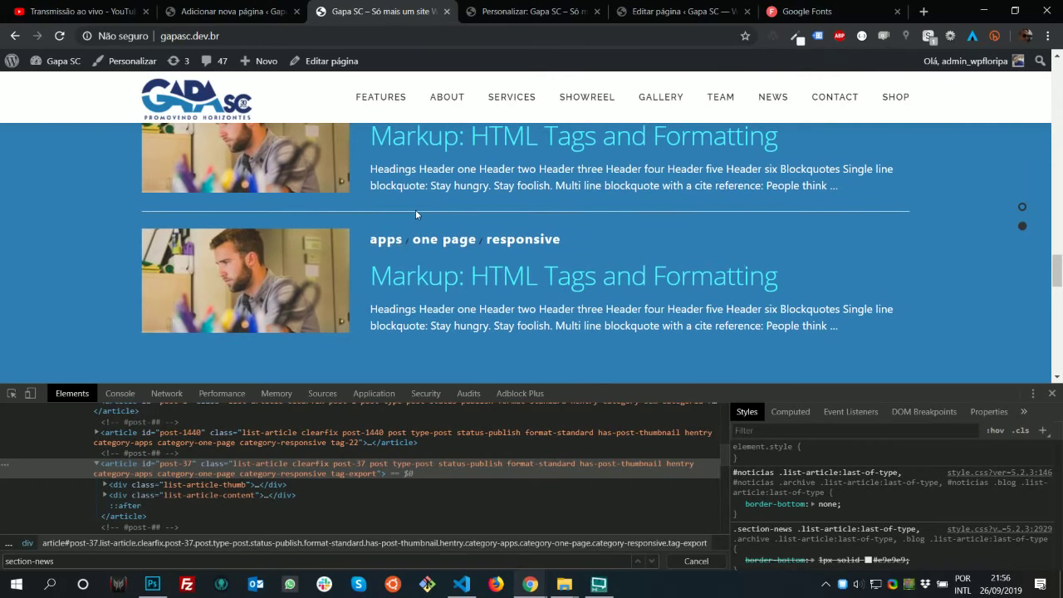
Inspect the article element of the post above the last one to examine which rule draws the remaining divider line
{"action": "key", "text": "alt+Tab"}
{"action": "key", "text": "alt+Tab"}
{"action": "key", "text": "alt+Tab"}
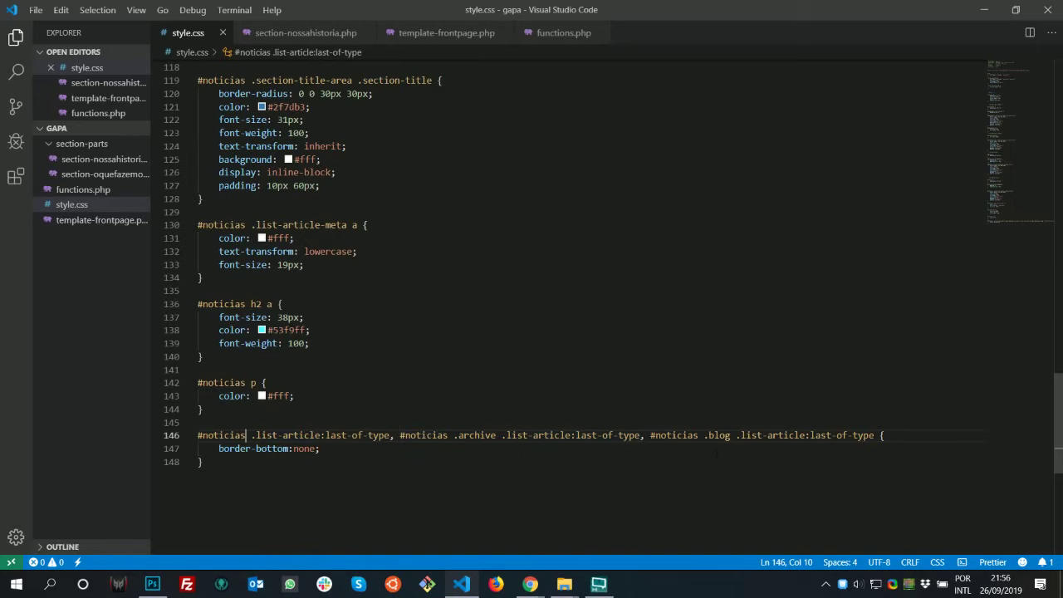
{"action": "key", "text": "alt+Tab"}
{"action": "key", "text": "alt+Tab"}
{"action": "key", "text": "alt+Tab"}
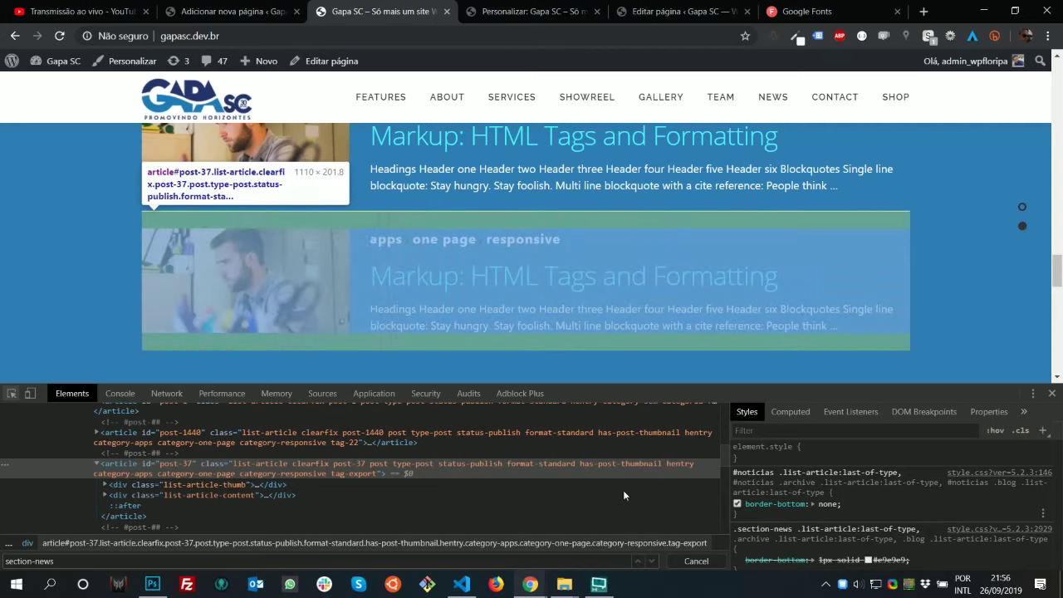
{"action": "left_click", "coordinate": [11, 393]}
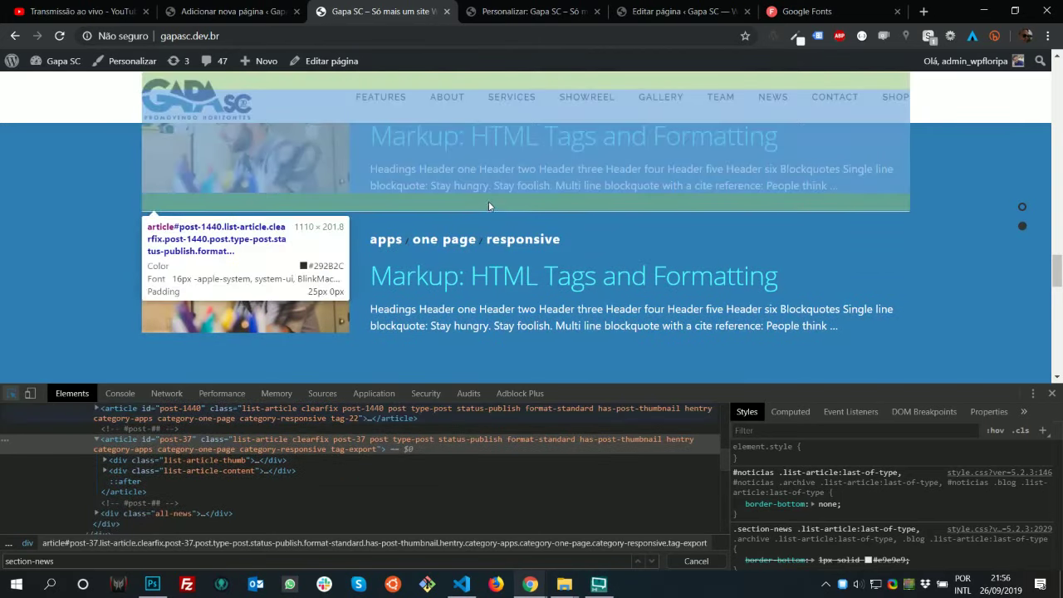
{"action": "left_click", "coordinate": [488, 201]}
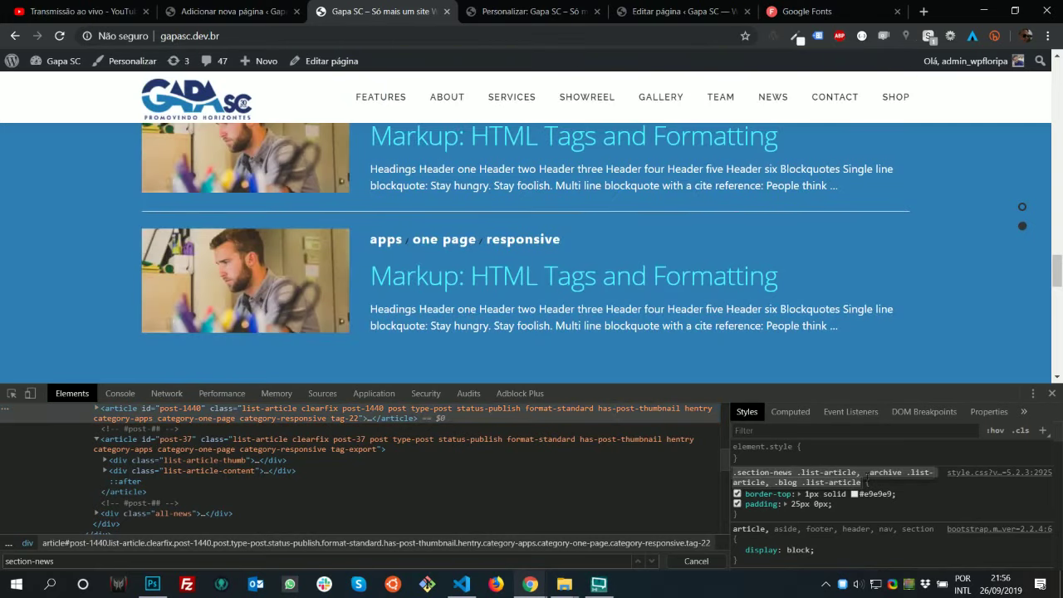
Append .section-news .list-article, .archive .list-article, .blog .list-article to the last-of-type rule's selectors in style.css, save, and reload the site in Chrome
{"action": "key", "text": "alt+Tab"}
{"action": "key", "text": "alt+Tab"}
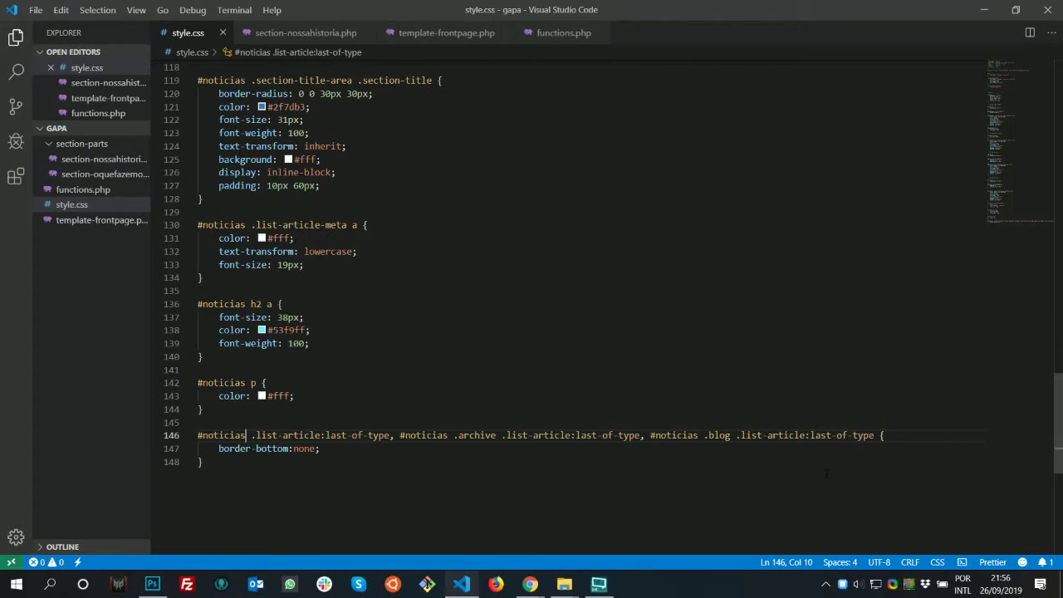
{"action": "type", "text": ","}
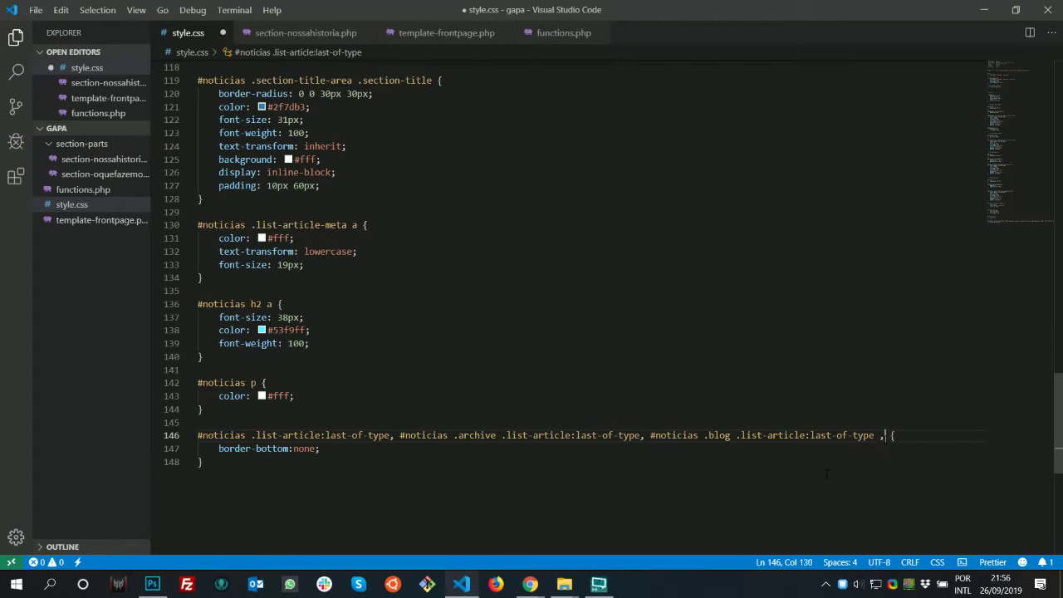
{"action": "type", "text": ".section-news .list-article, .archive .list-article, .blog .list-article"}
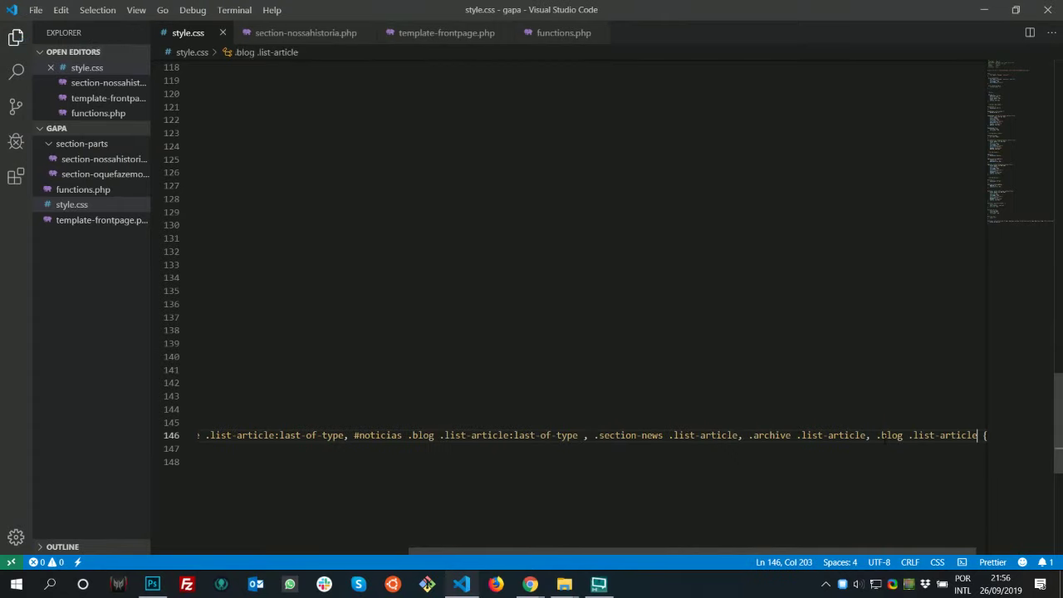
{"action": "key", "text": "alt+Tab"}
{"action": "key", "text": "alt+Tab"}
{"action": "key", "text": "alt+Tab"}
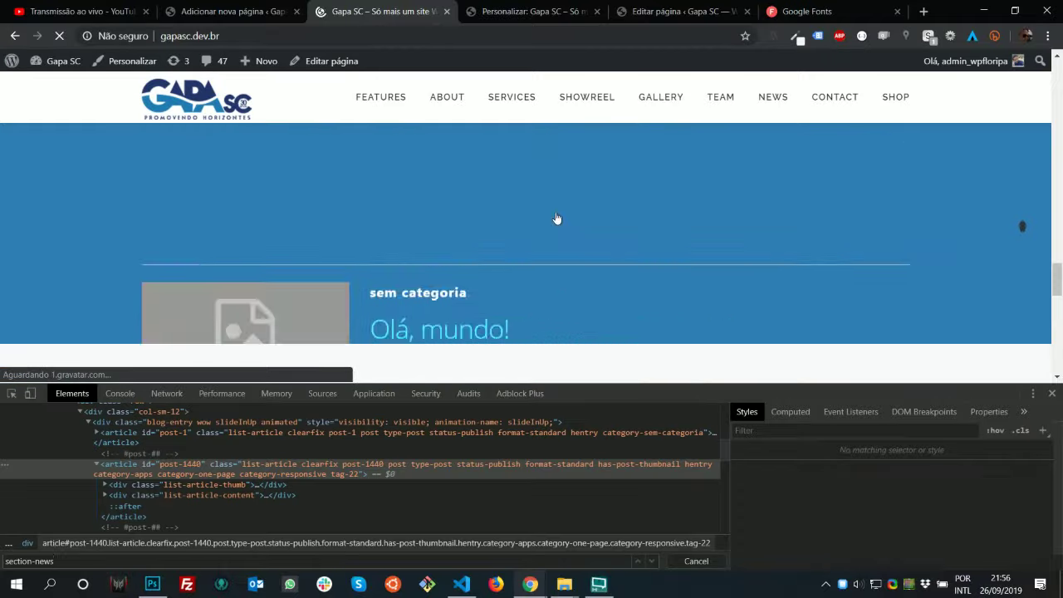
Back in style.css, remove the stray space before the comma in the selector list, add border: none; to the rule, and save
{"action": "key", "text": "alt+Tab"}
{"action": "key", "text": "alt+Tab"}
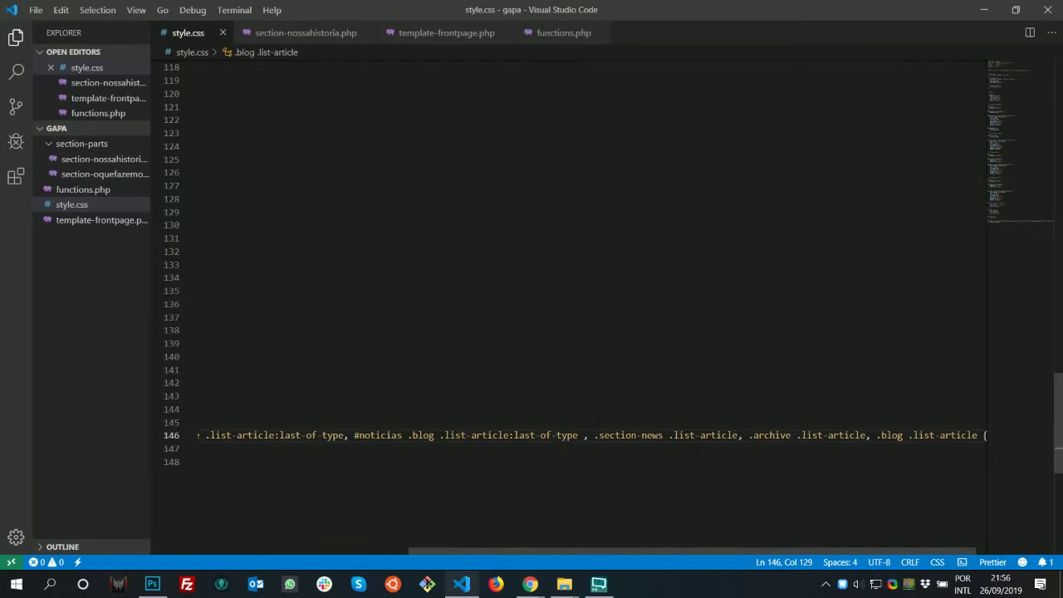
{"action": "key", "text": "BackSpace"}
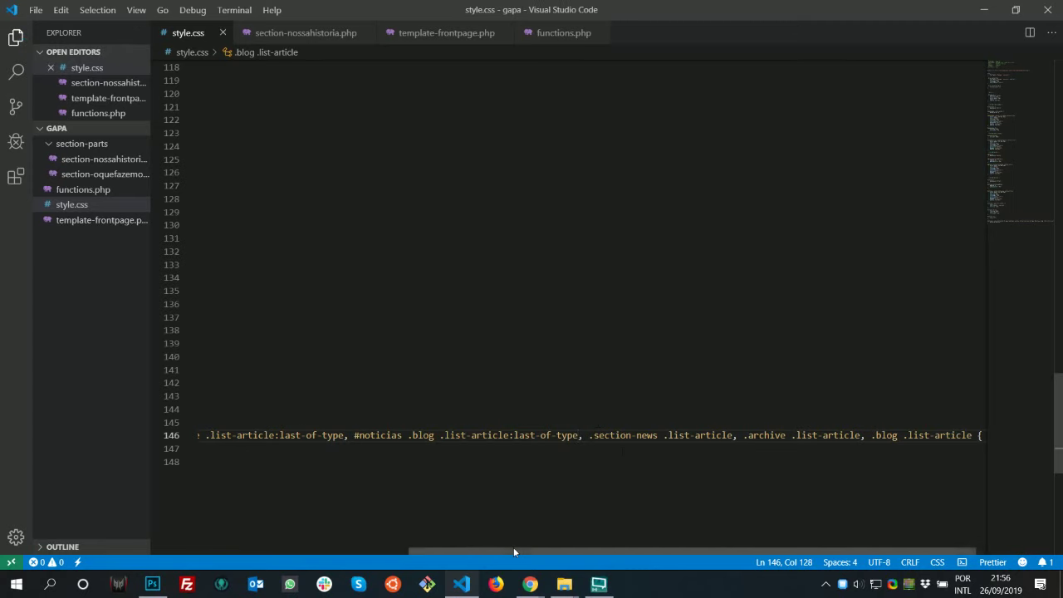
{"action": "left_click_drag", "start_coordinate": [513, 547], "coordinate": [302, 550]}
{"action": "key", "text": "Return"}
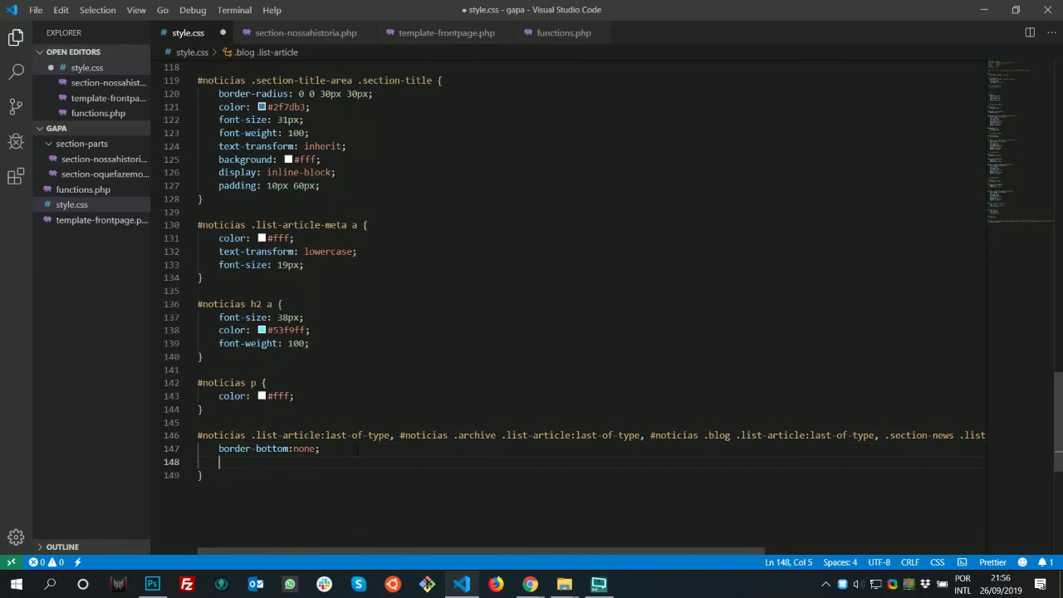
{"action": "type", "text": "border: none;"}
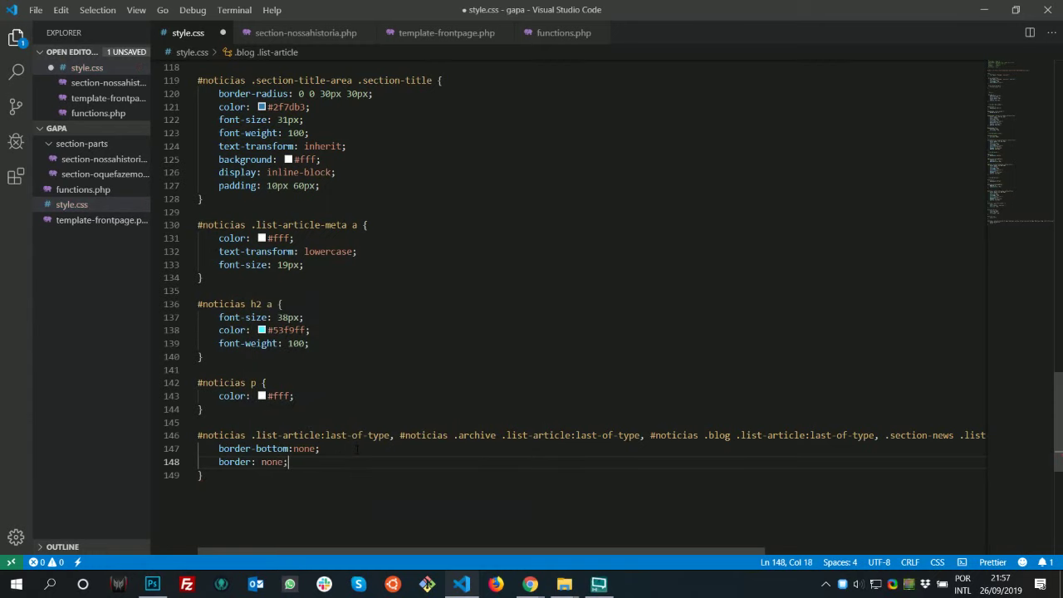
{"action": "key", "text": "ctrl+s"}
Reload the site in Chrome, check the dividers between the noticias posts, and close the developer tools
{"action": "key", "text": "alt+Tab"}
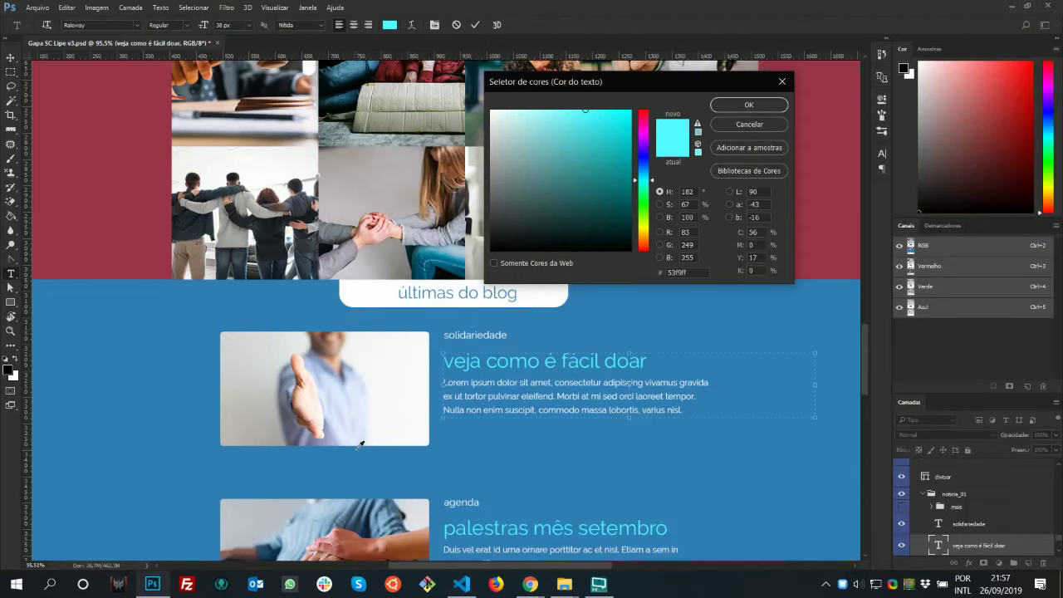
{"action": "key", "text": "alt+Tab"}
{"action": "key", "text": "F5"}
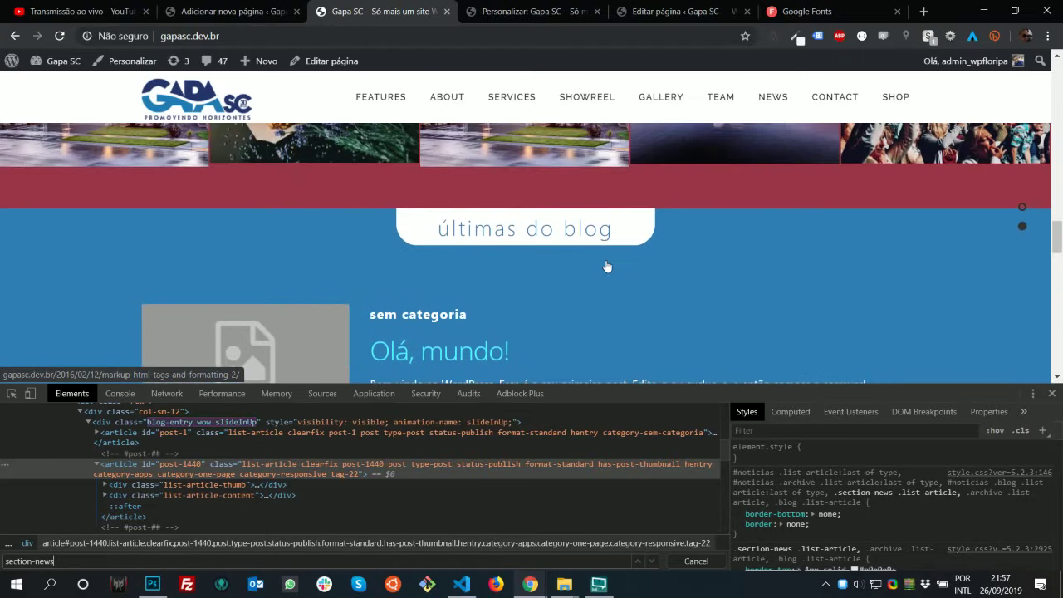
{"action": "scroll", "coordinate": [607, 267], "scroll_direction": "down", "scroll_amount": 5}
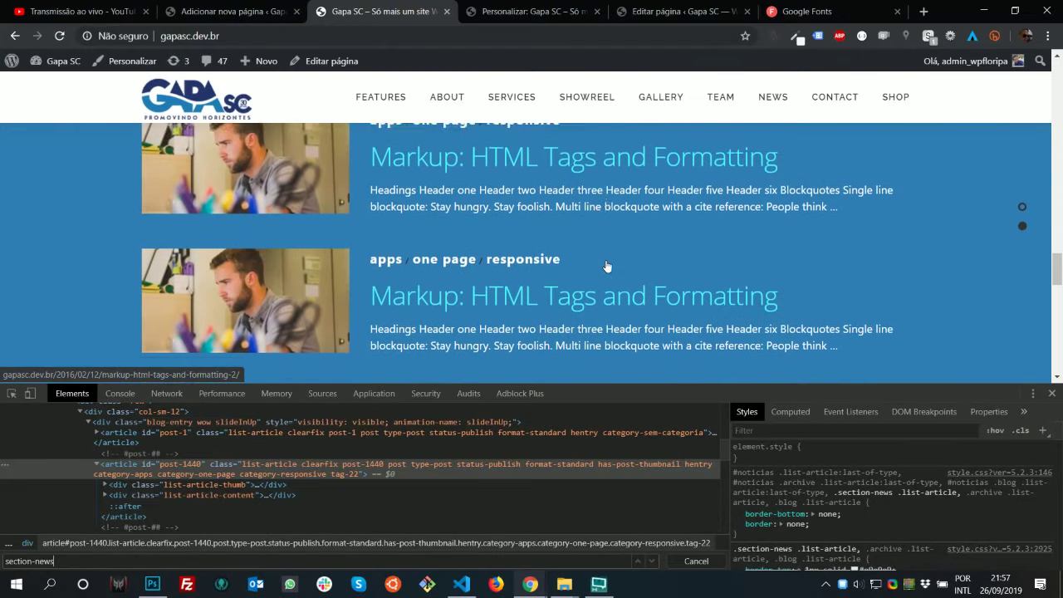
{"action": "scroll", "coordinate": [608, 267], "scroll_direction": "down", "scroll_amount": 2}
{"action": "scroll", "coordinate": [910, 338], "scroll_direction": "up", "scroll_amount": 3}
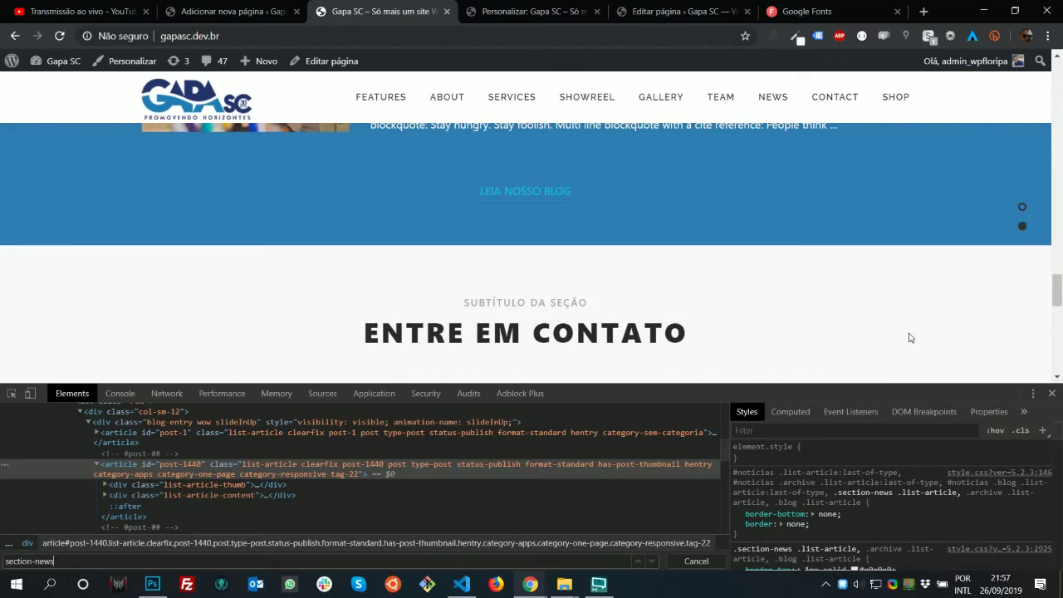
{"action": "left_click", "coordinate": [1053, 394]}
{"action": "scroll", "coordinate": [532, 374], "scroll_direction": "up", "scroll_amount": 10}
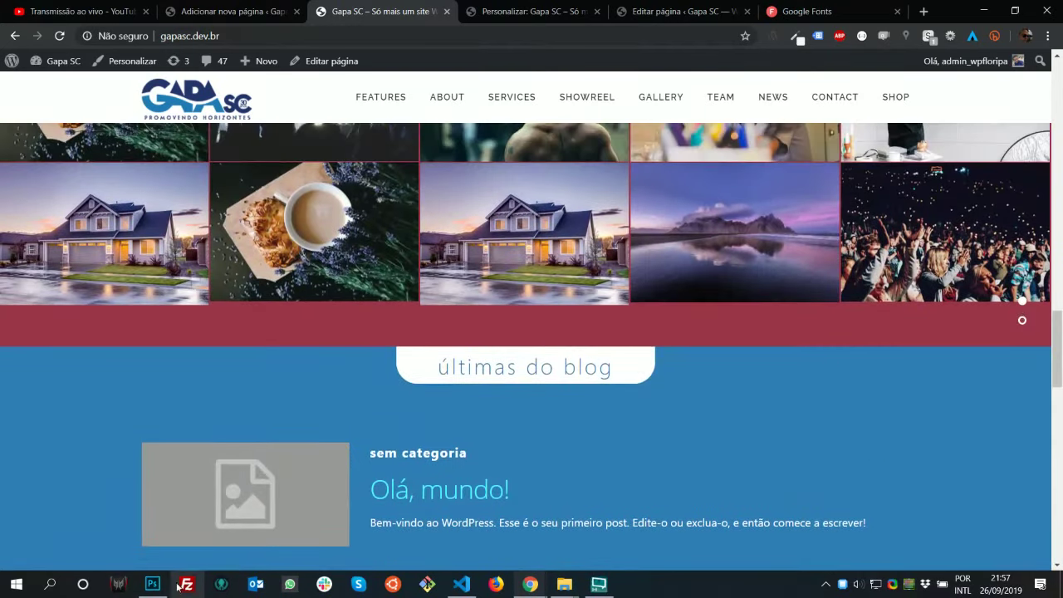
Dismiss the Photoshop color picker and compare the mockup's entre em contato section with the contact section of the site in Chrome
{"action": "left_click", "coordinate": [153, 584]}
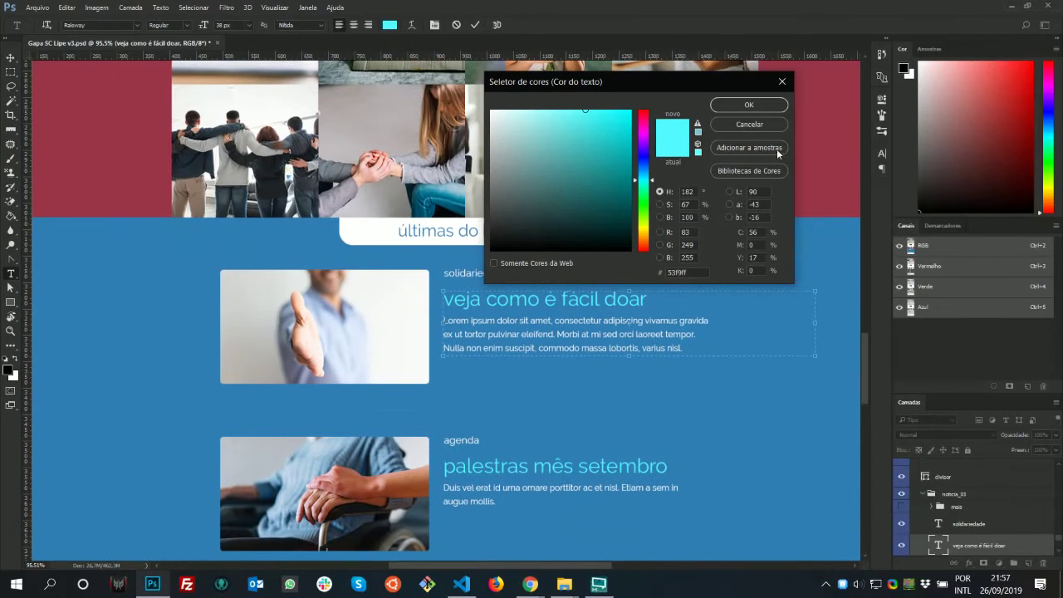
{"action": "key", "text": "Return"}
{"action": "left_click_drag", "start_coordinate": [868, 360], "coordinate": [869, 444]}
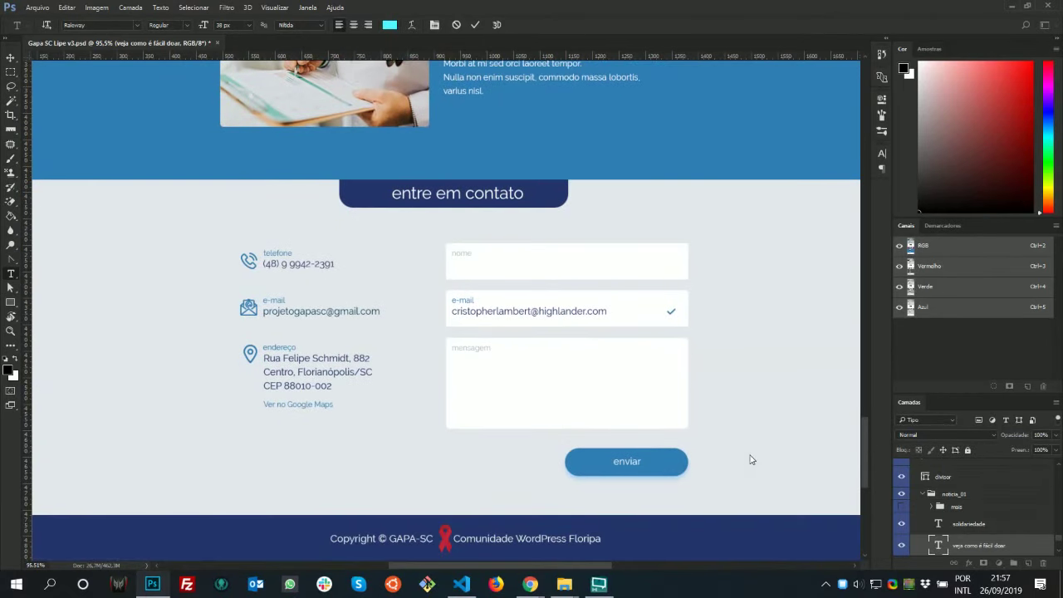
{"action": "key", "text": "alt+Tab"}
{"action": "scroll", "coordinate": [959, 420], "scroll_direction": "down", "scroll_amount": 3}
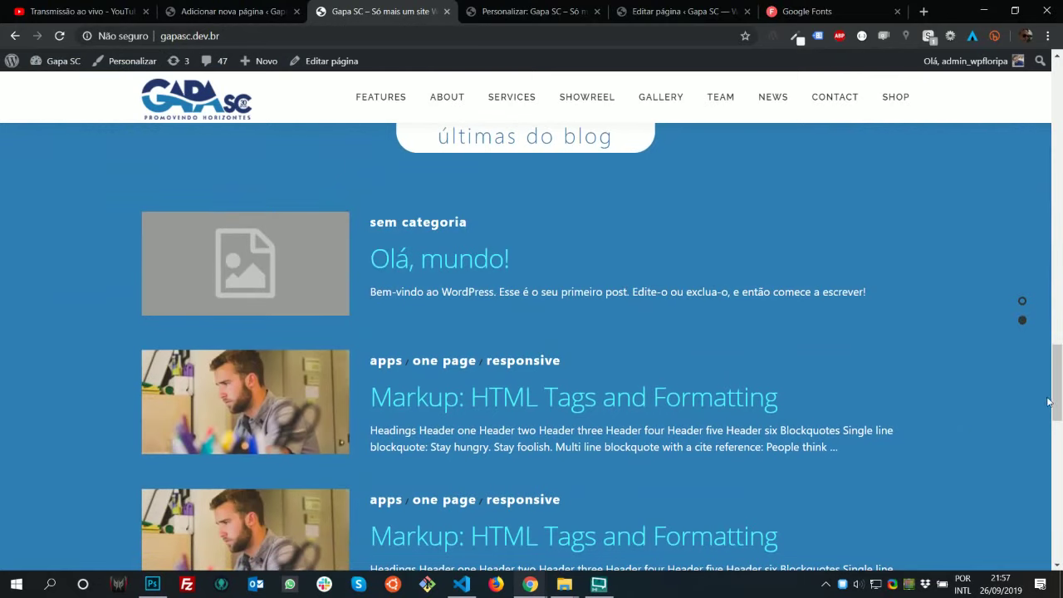
{"action": "left_click_drag", "start_coordinate": [1050, 398], "coordinate": [1054, 494]}
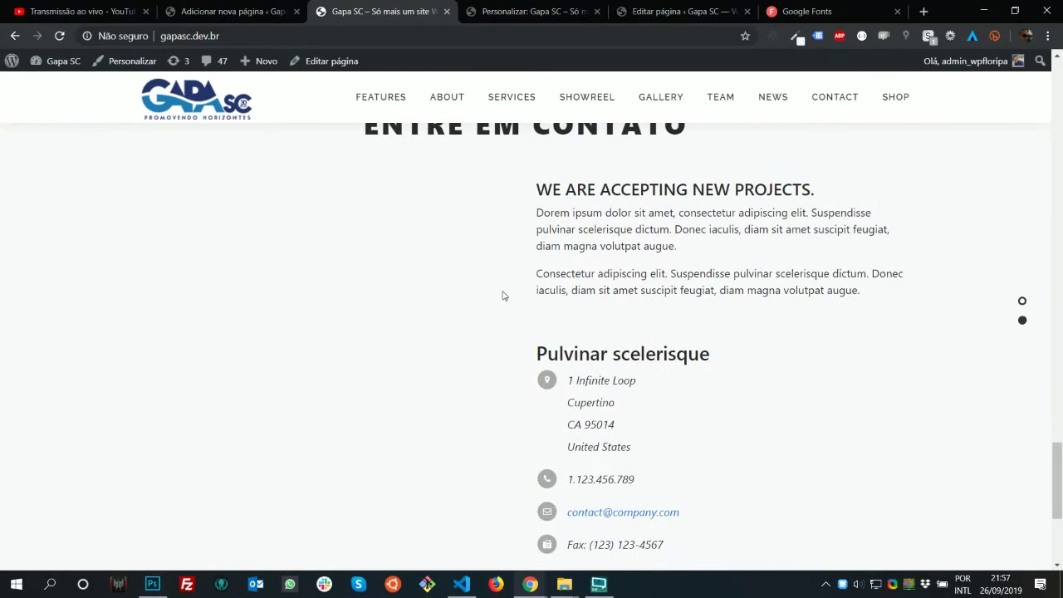
Open the installed plugins list in the WordPress admin and look for a contact form plugin
{"action": "left_click", "coordinate": [231, 11]}
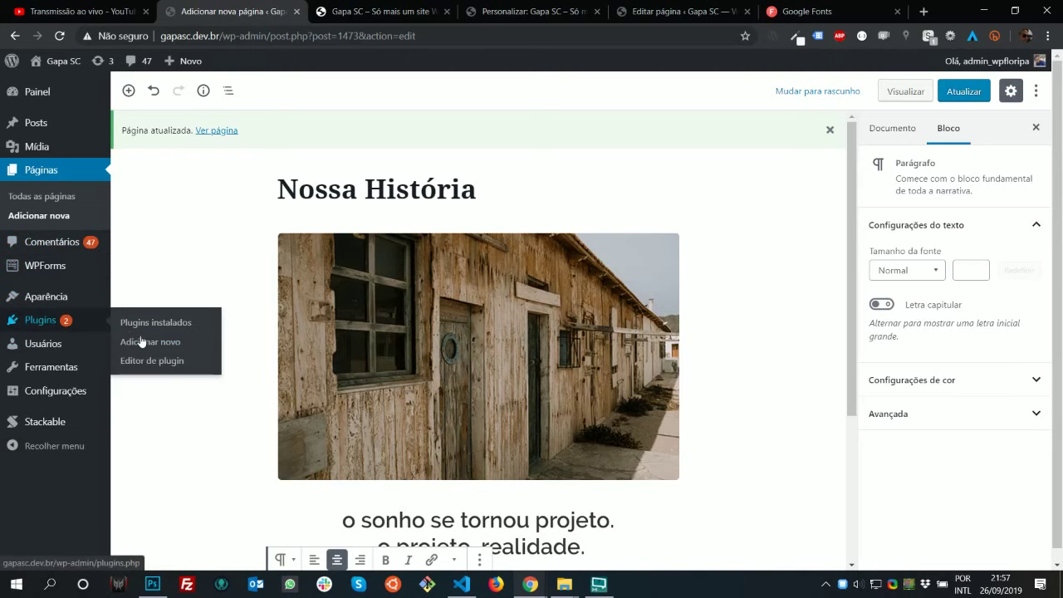
{"action": "left_click", "coordinate": [67, 323]}
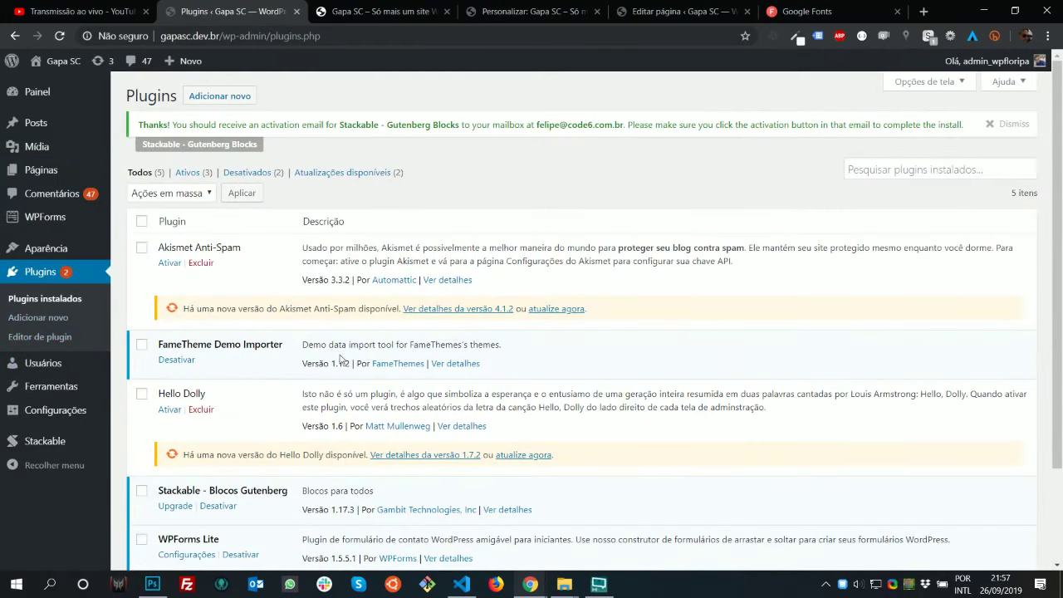
{"action": "scroll", "coordinate": [348, 360], "scroll_direction": "down", "scroll_amount": 1}
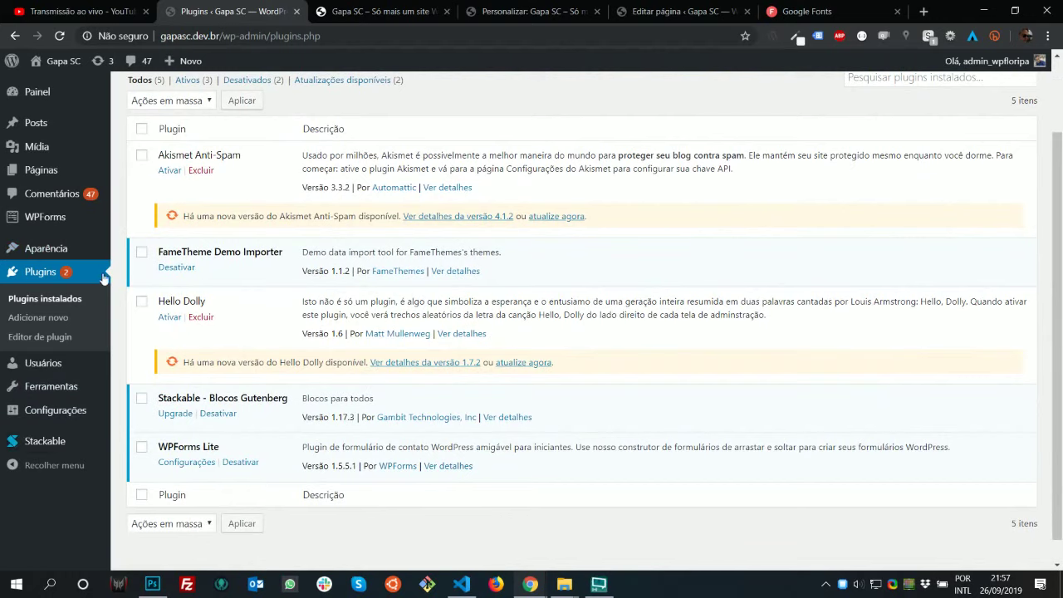
Start a new WPForms form, name it Contato, and bring the form templates into view
{"action": "mouse_move", "coordinate": [98, 217]}
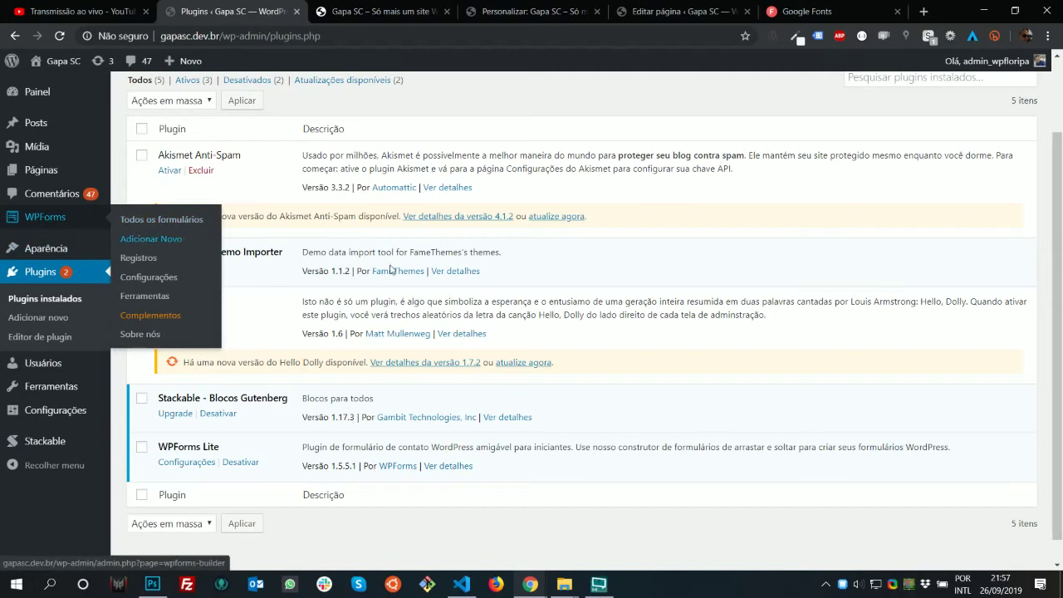
{"action": "left_click", "coordinate": [166, 238]}
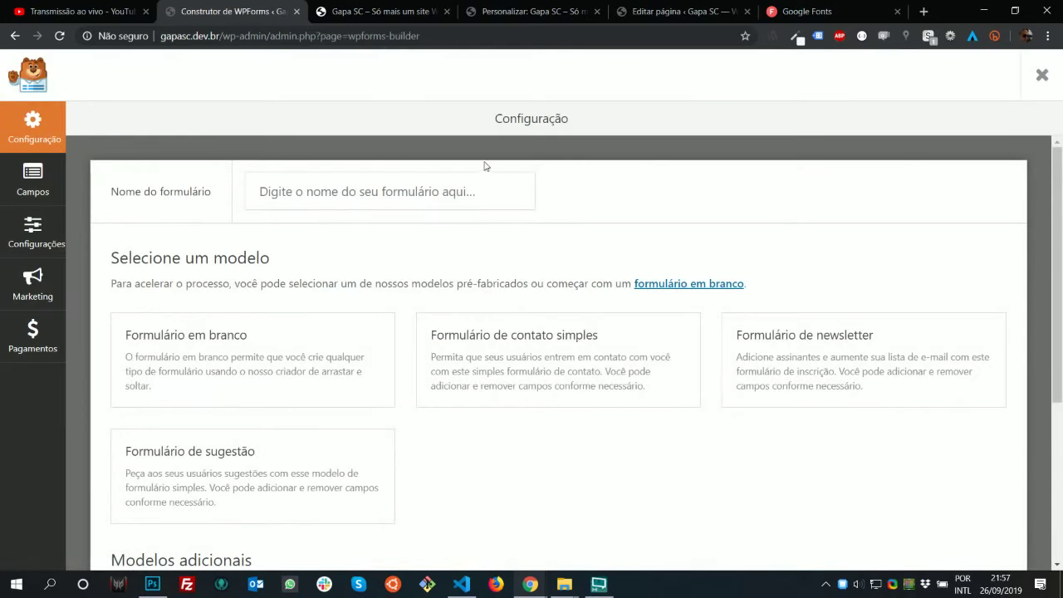
{"action": "left_click", "coordinate": [412, 203]}
{"action": "type", "text": "Conto"}
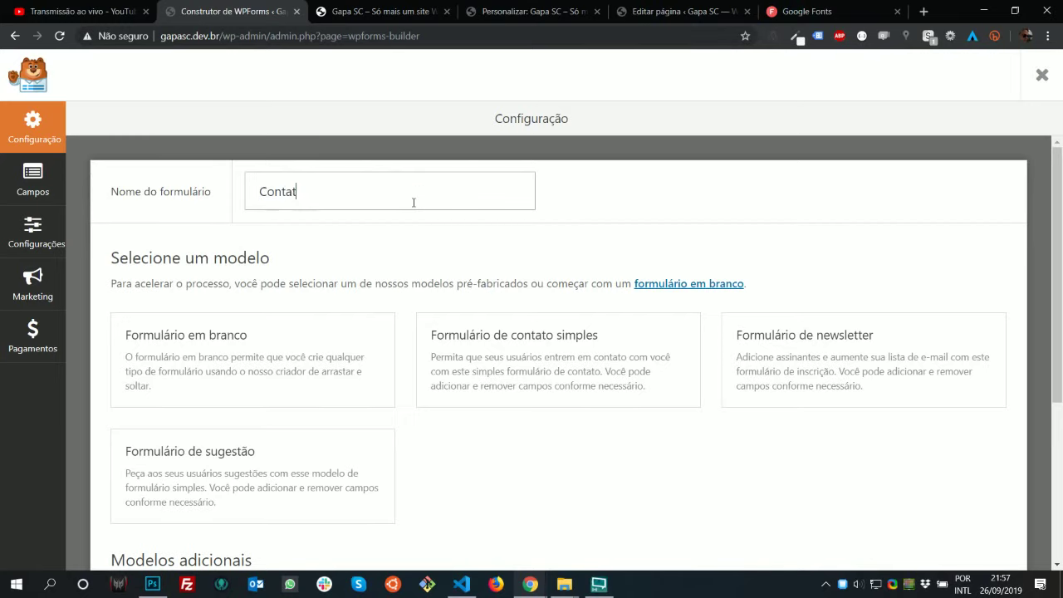
{"action": "scroll", "coordinate": [429, 254], "scroll_direction": "down", "scroll_amount": 1}
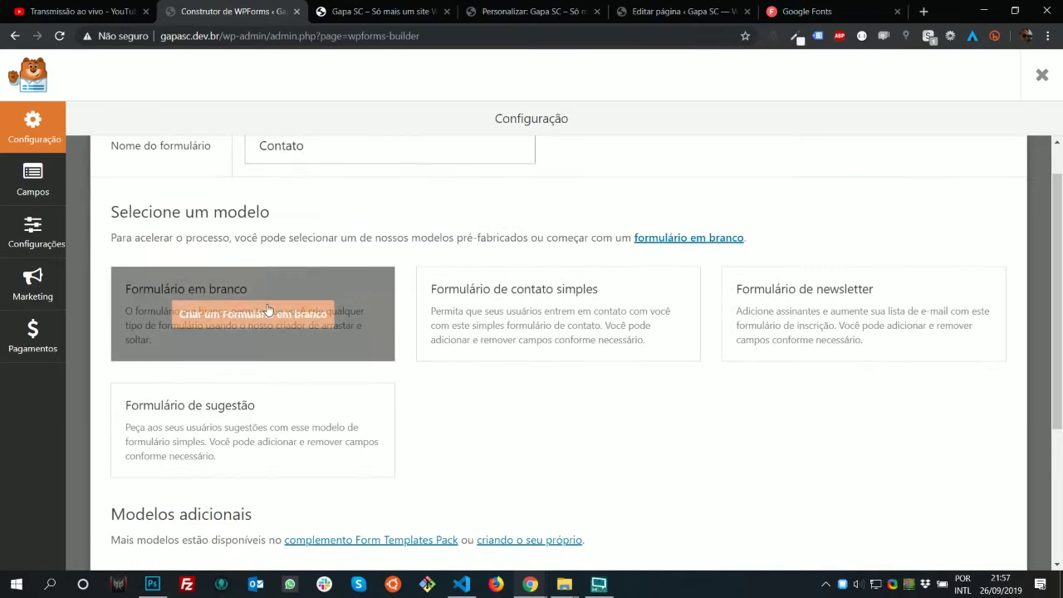
Create the form from the Formulário de contato simples template, check it against the Photoshop mockup, and set the Nome field's format to Simples
{"action": "left_click", "coordinate": [640, 315]}
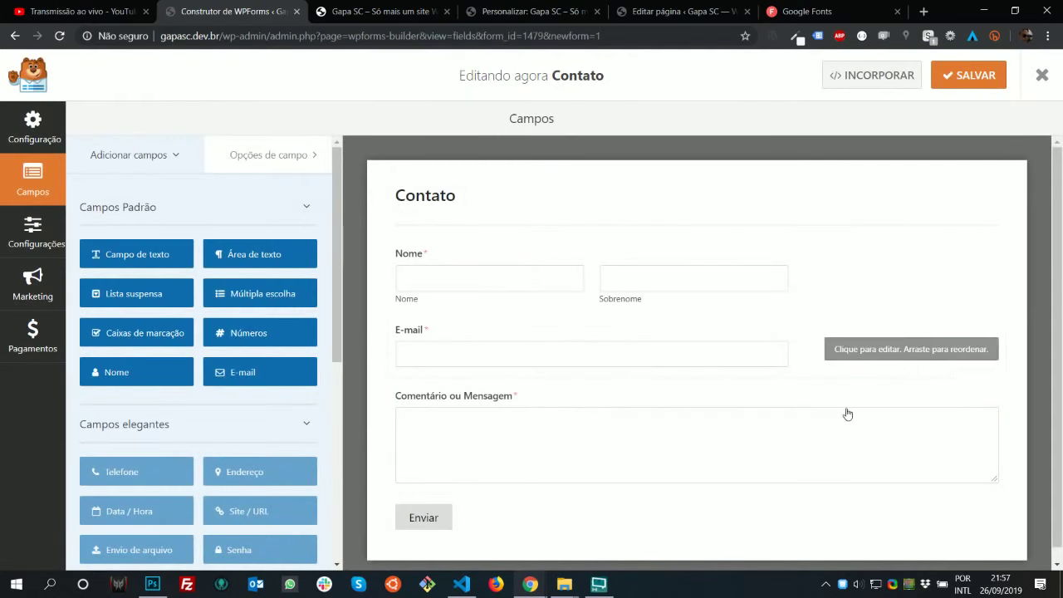
{"action": "left_click", "coordinate": [150, 586]}
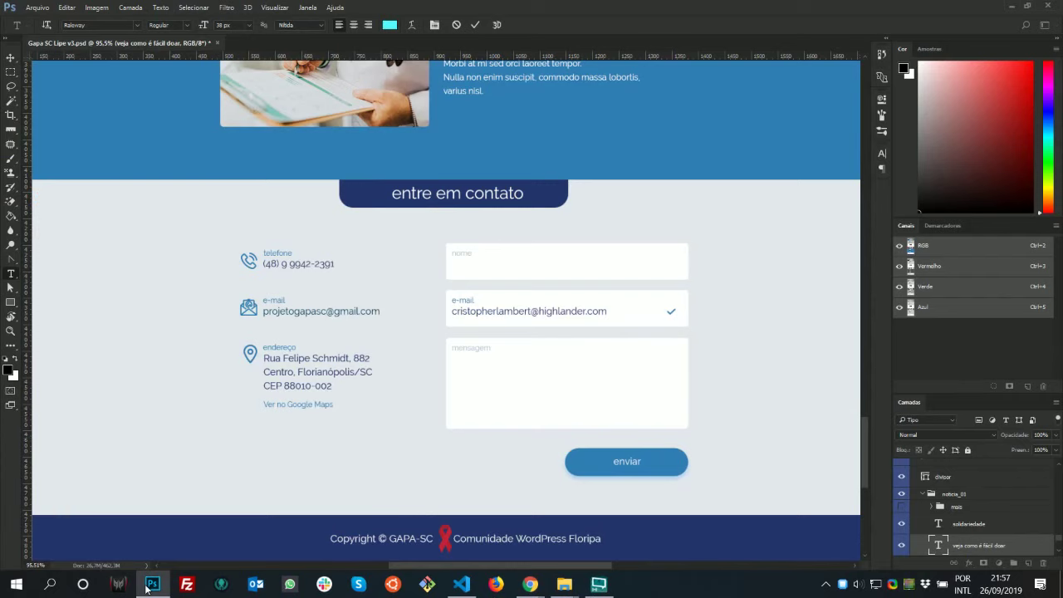
{"action": "left_click", "coordinate": [149, 586]}
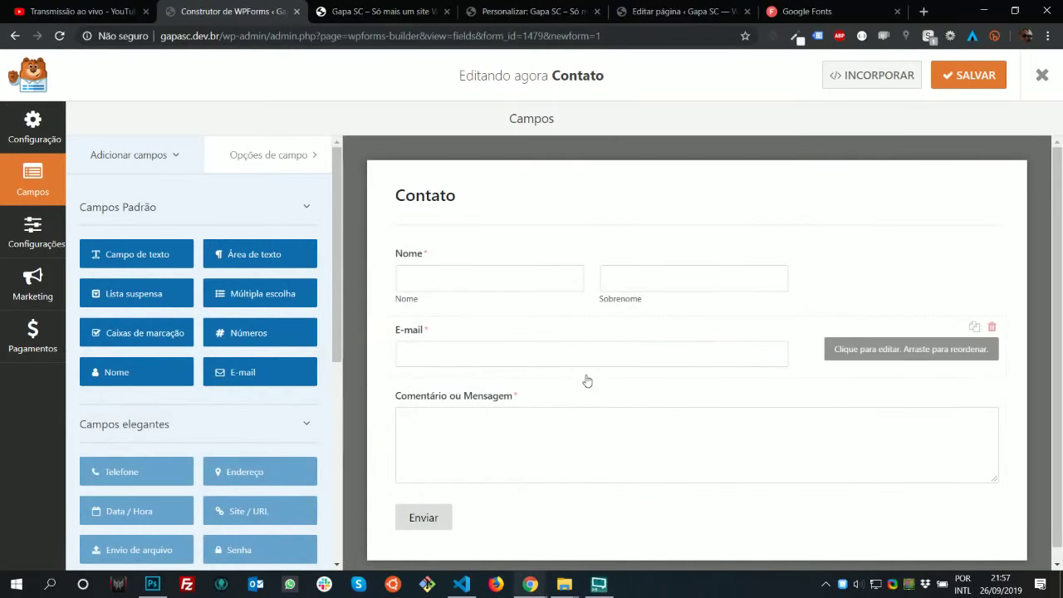
{"action": "left_click", "coordinate": [769, 299]}
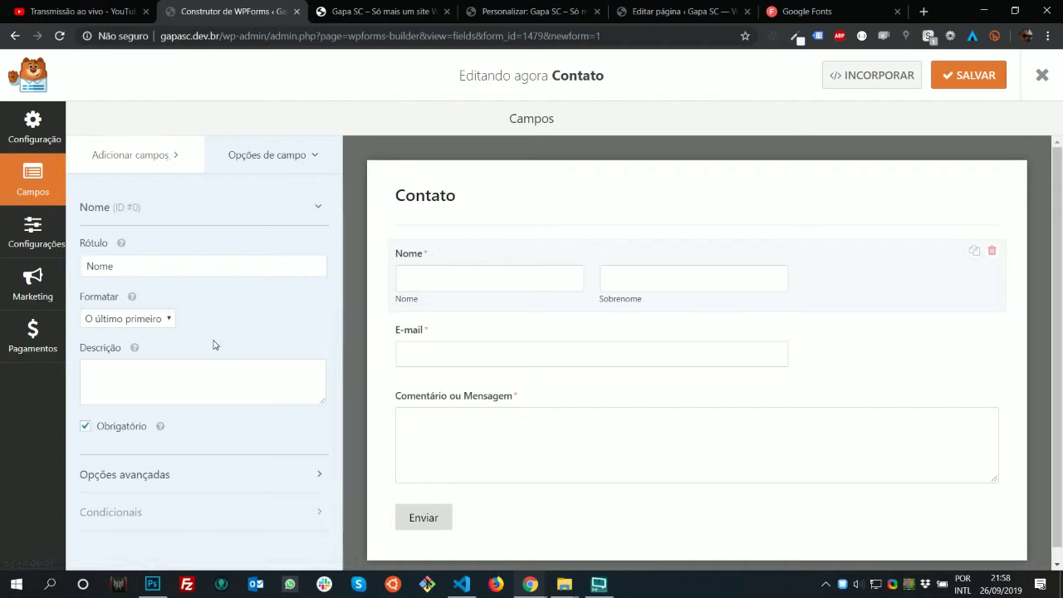
{"action": "left_click", "coordinate": [153, 321]}
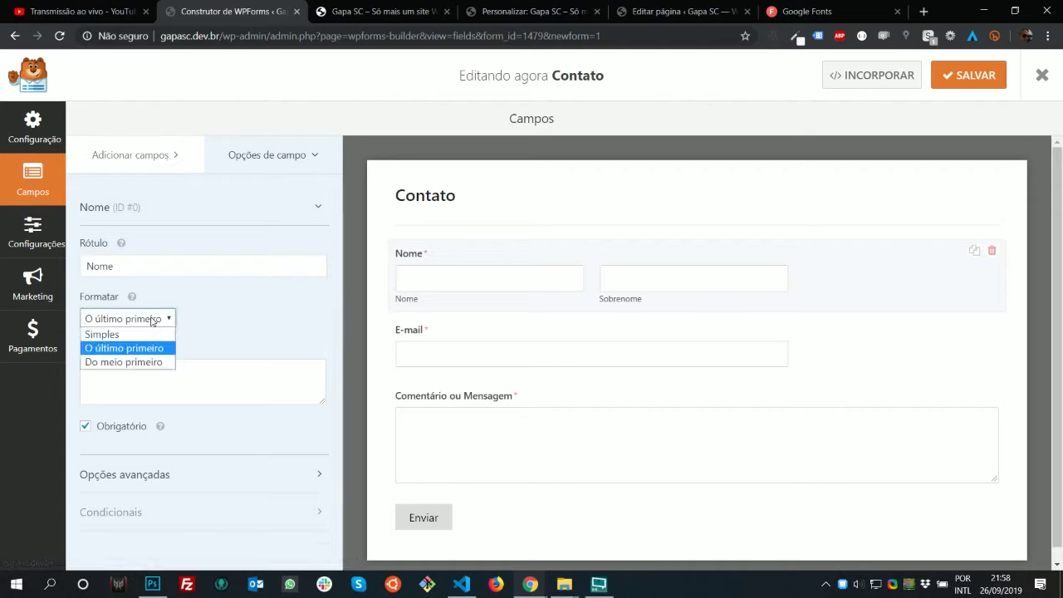
{"action": "left_click", "coordinate": [147, 333]}
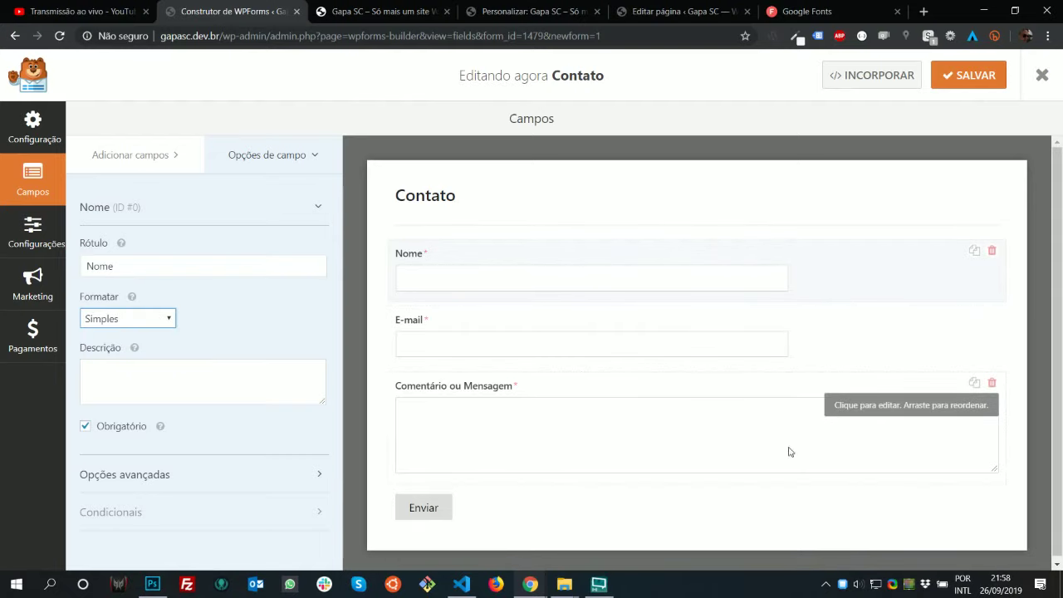
Save the Contato form and copy its embed shortcode
{"action": "left_click", "coordinate": [964, 91]}
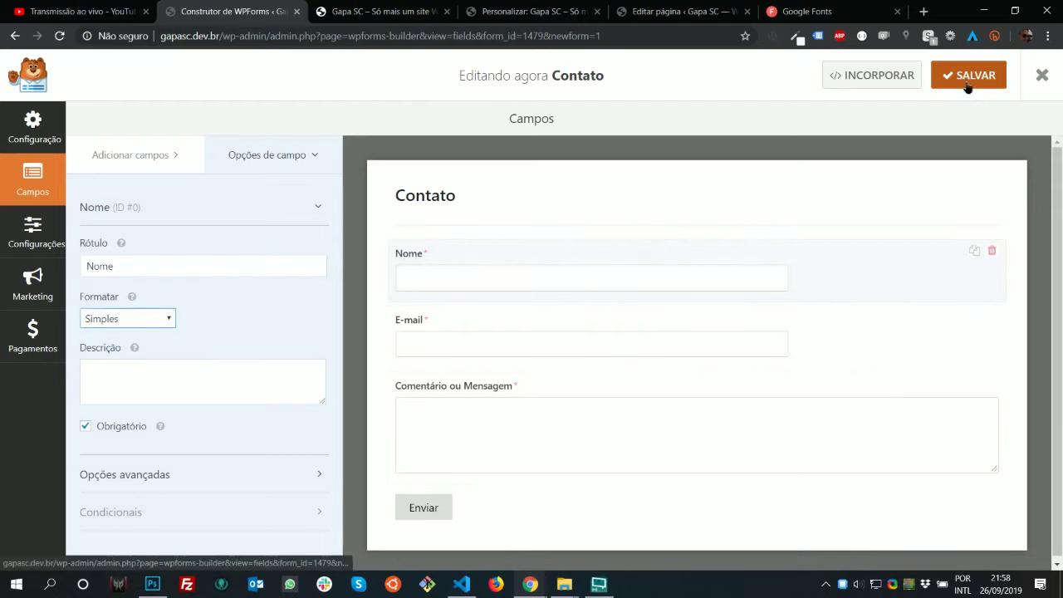
{"action": "left_click", "coordinate": [883, 83]}
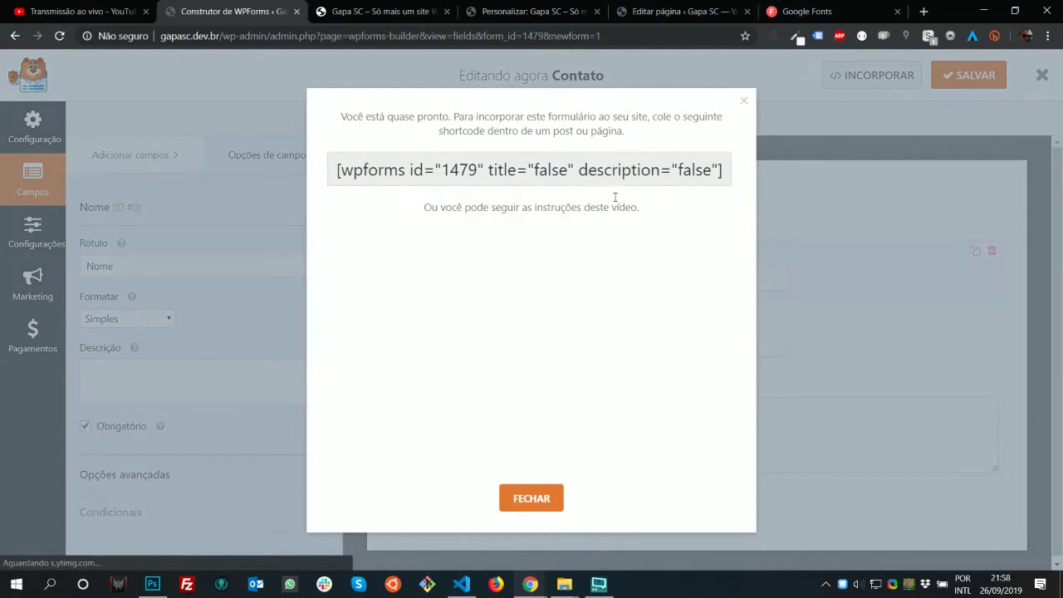
{"action": "left_click", "coordinate": [652, 183]}
{"action": "left_click", "coordinate": [544, 501]}
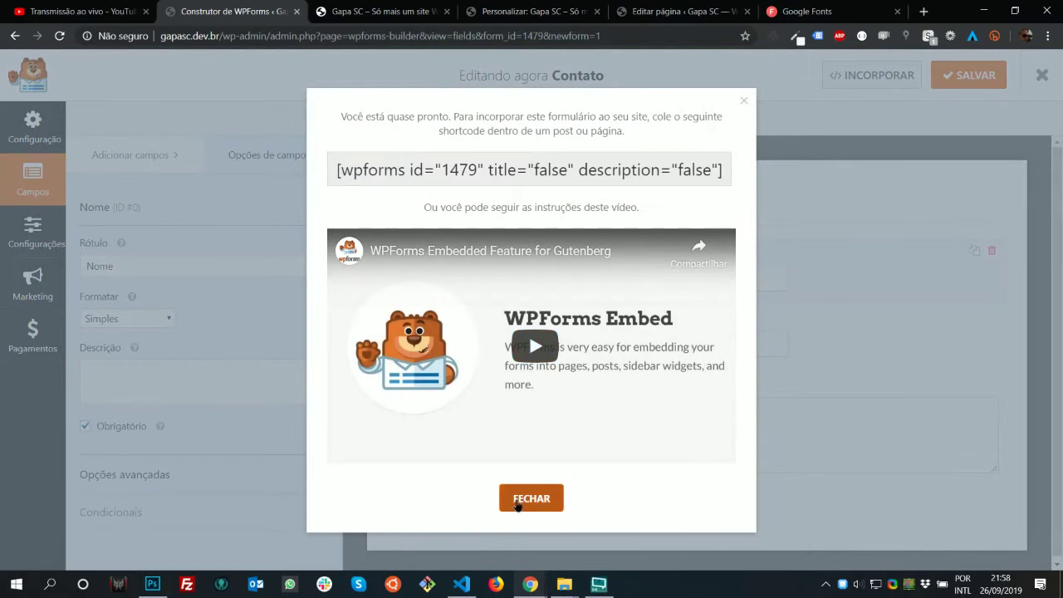
Open the Contato section's settings in the site customizer and clear the section subtitle
{"action": "left_click", "coordinate": [438, 14]}
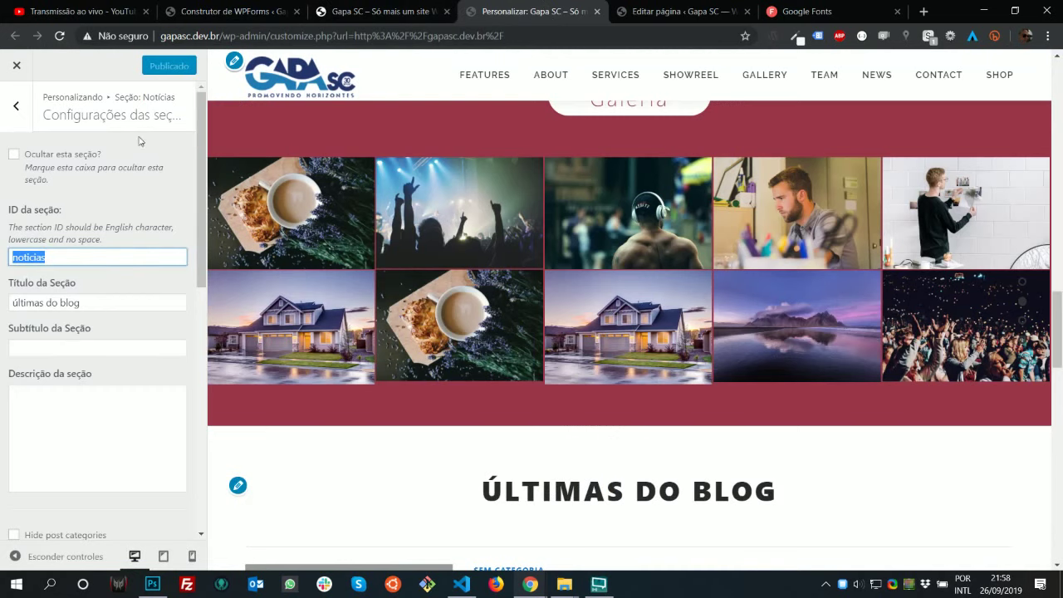
{"action": "left_click", "coordinate": [24, 115]}
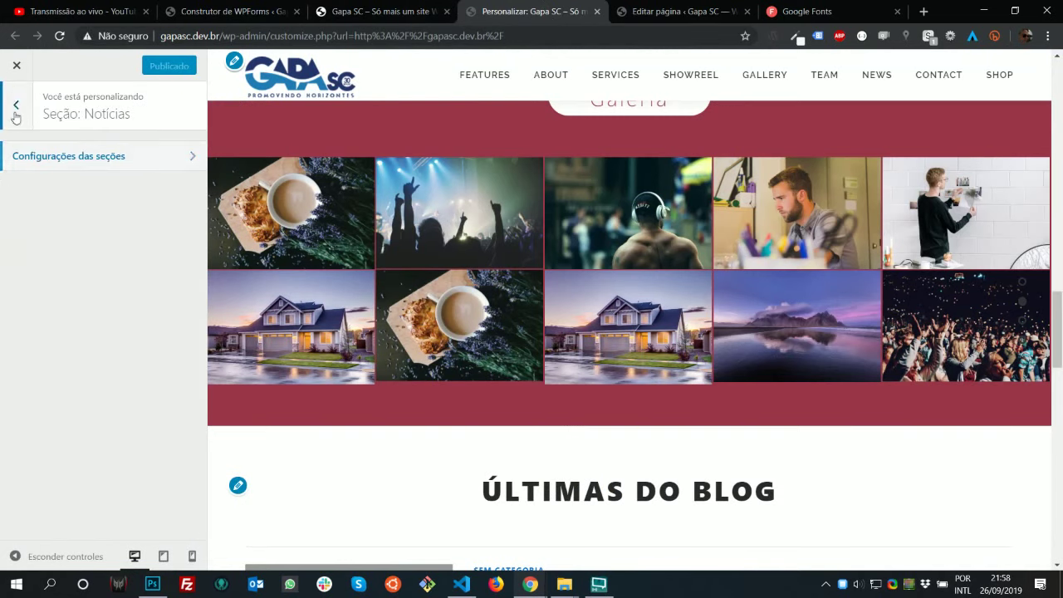
{"action": "left_click", "coordinate": [17, 108]}
{"action": "left_click", "coordinate": [124, 498]}
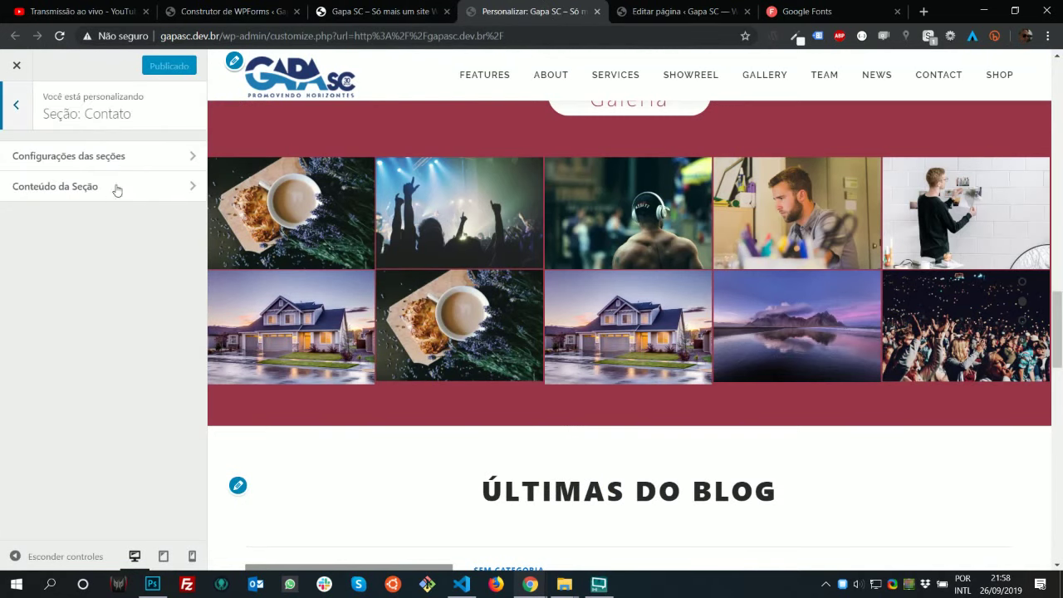
{"action": "left_click", "coordinate": [141, 162]}
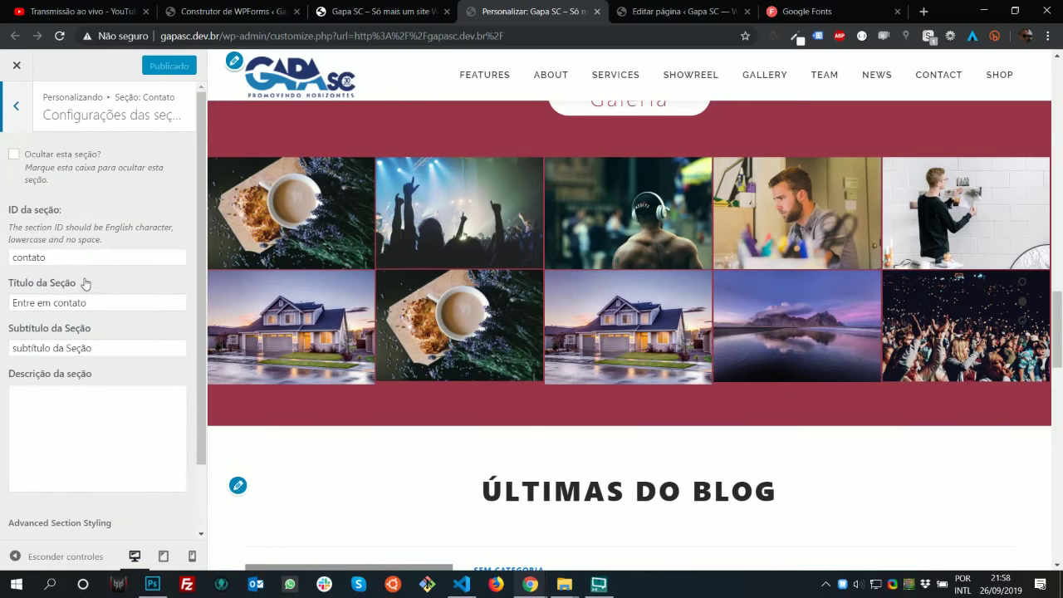
{"action": "scroll", "coordinate": [724, 432], "scroll_direction": "down", "scroll_amount": 4}
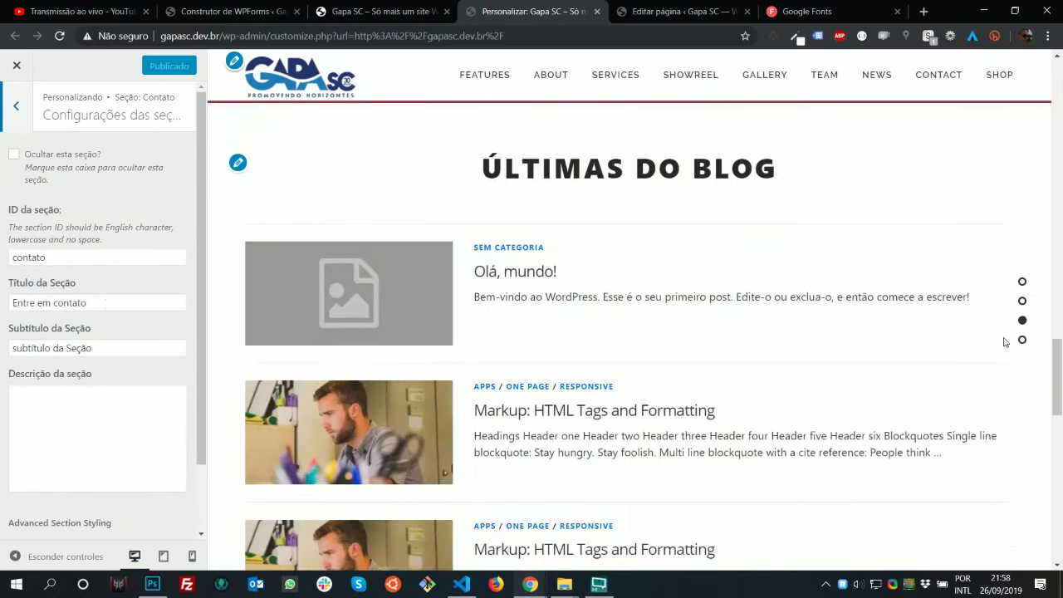
{"action": "left_click_drag", "start_coordinate": [1061, 404], "coordinate": [953, 439]}
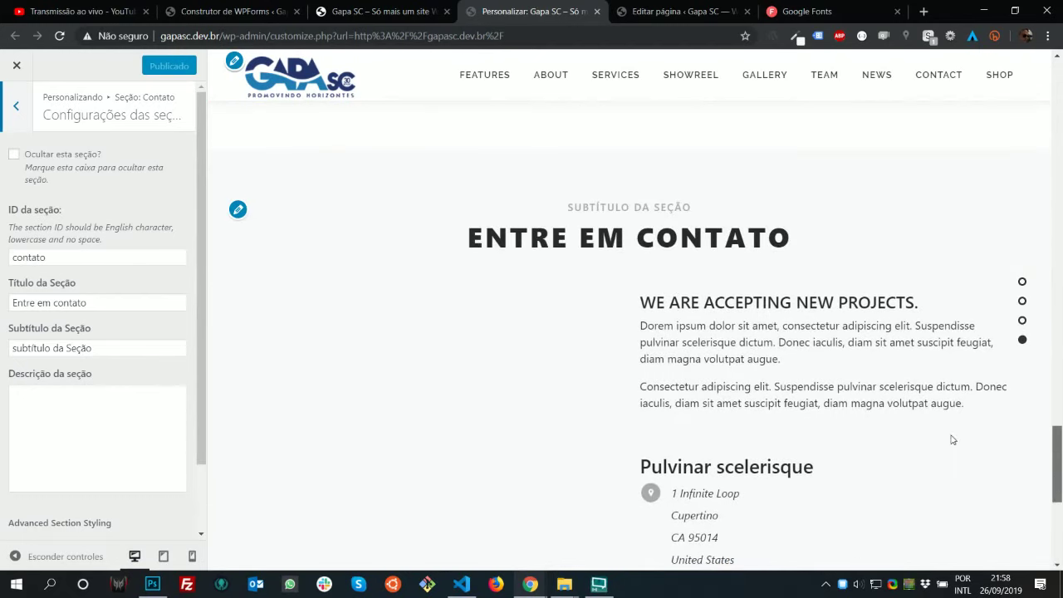
{"action": "triple_click", "coordinate": [81, 349]}
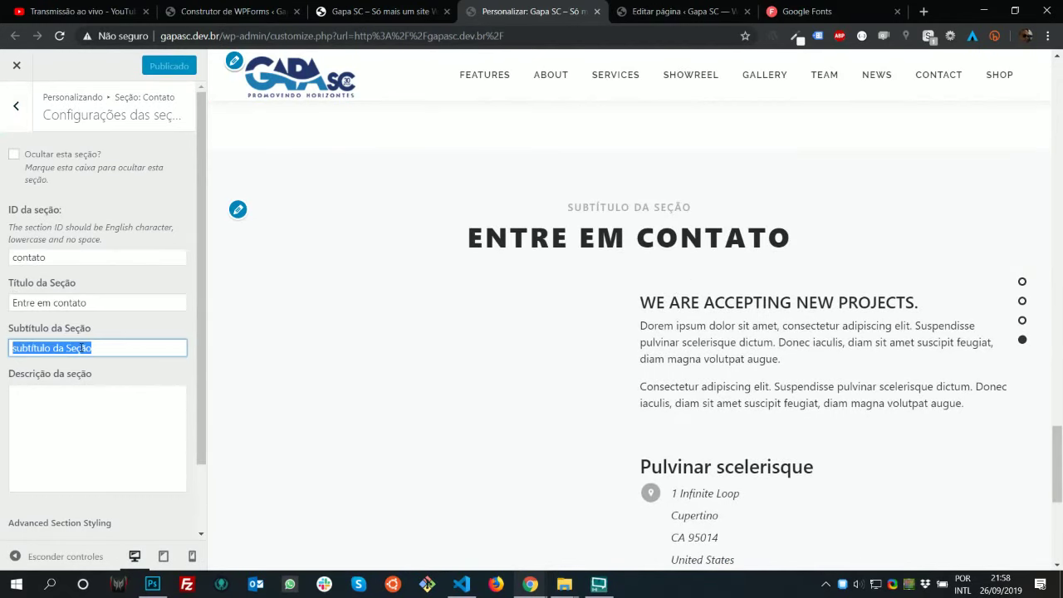
{"action": "key", "text": "BackSpace"}
Change the section title to lowercase "entre em contato" as in the mockup and publish the changes
{"action": "left_click", "coordinate": [153, 584]}
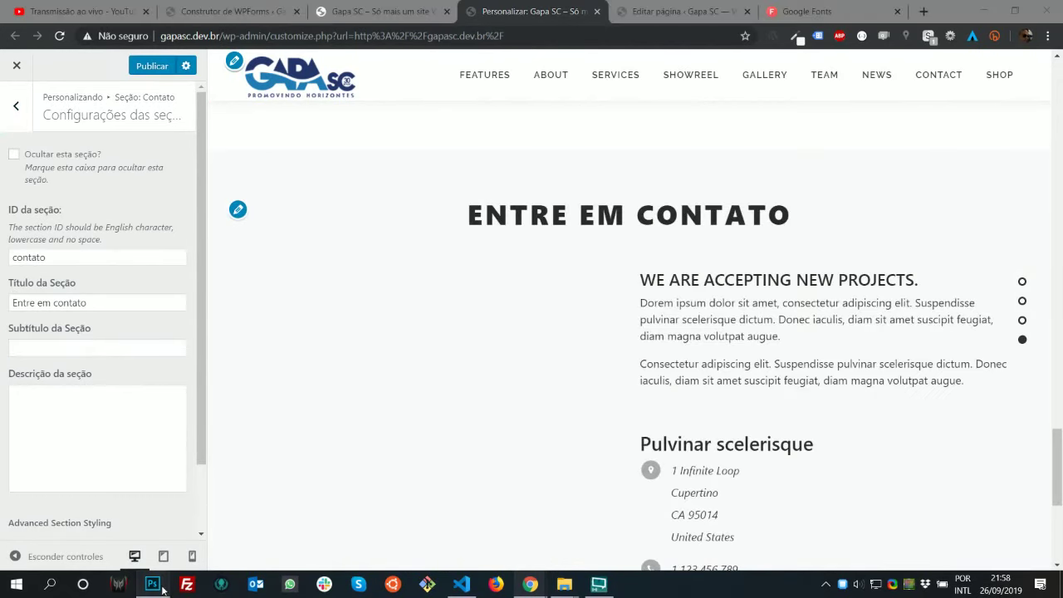
{"action": "left_click", "coordinate": [155, 585]}
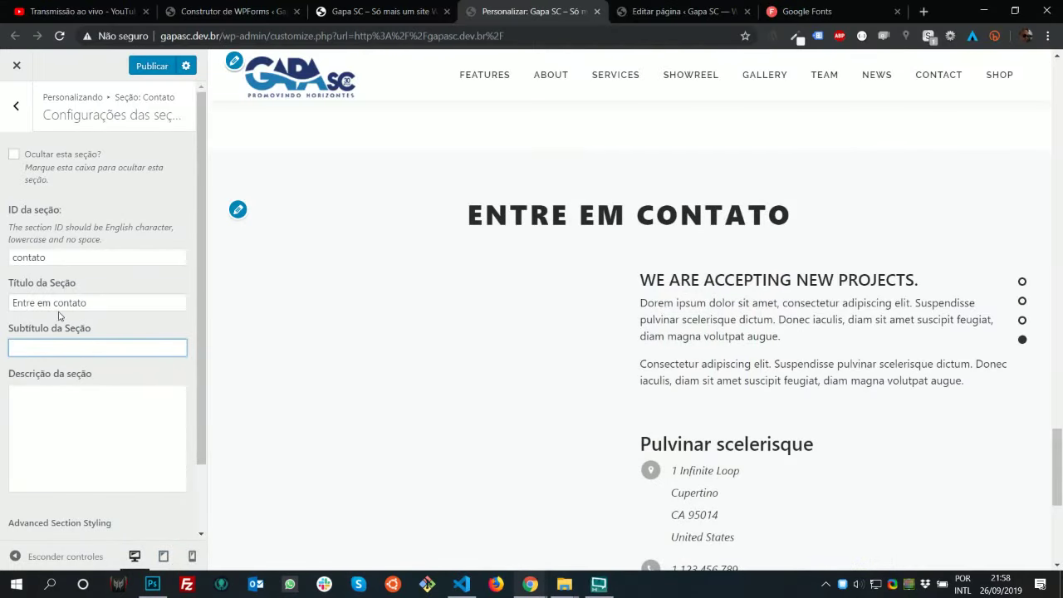
{"action": "left_click", "coordinate": [18, 304]}
{"action": "key", "text": "BackSpace"}
{"action": "type", "text": "e"}
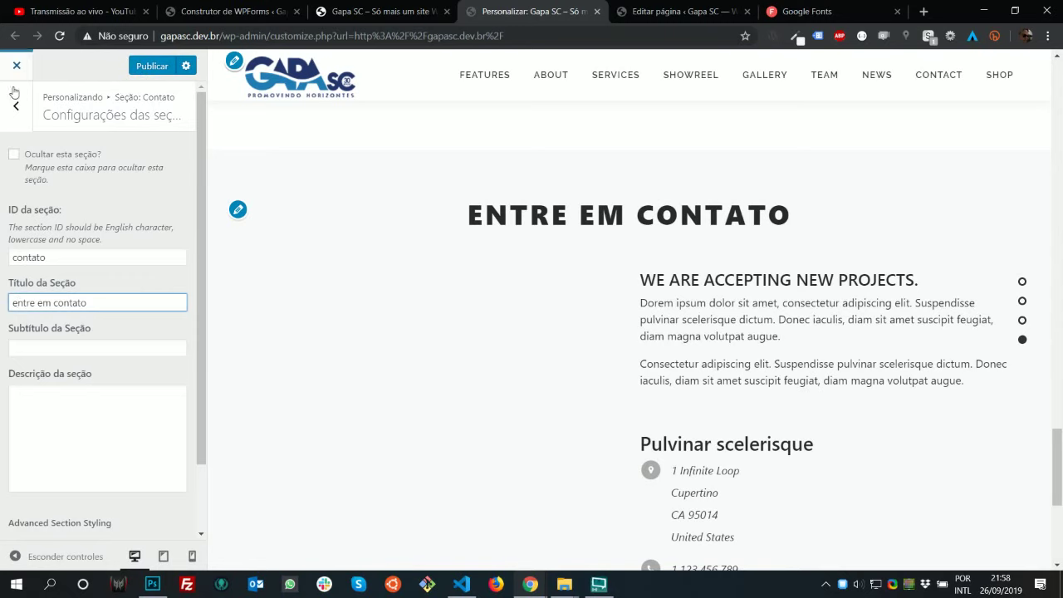
{"action": "left_click", "coordinate": [152, 66]}
Replace the Contato section's form shortcode with [wpforms id="1479" title="false" description="false"] and compare the preview with the Photoshop mockup
{"action": "left_click", "coordinate": [16, 105]}
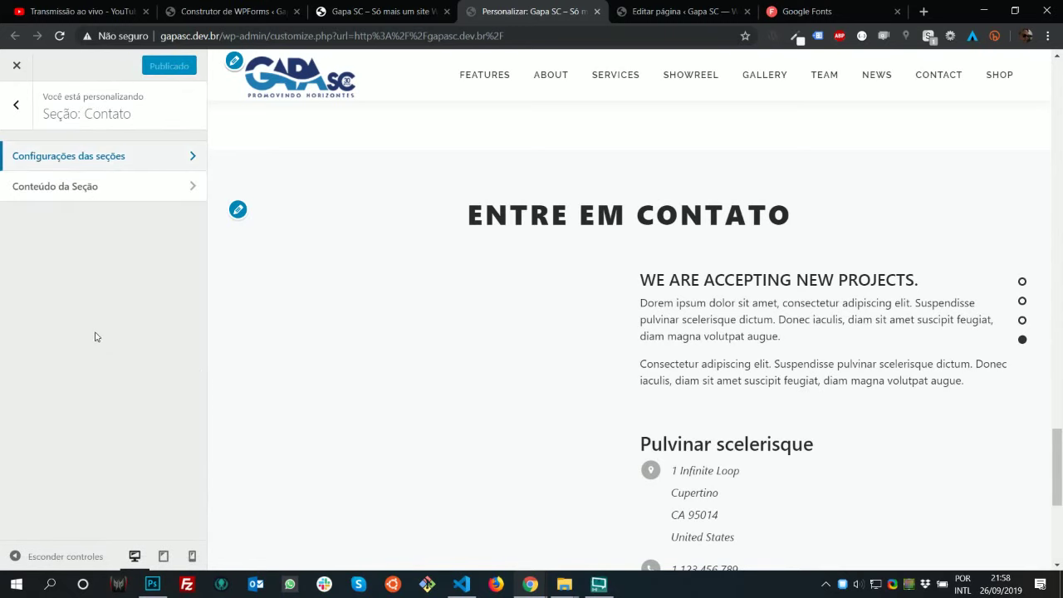
{"action": "left_click", "coordinate": [118, 185]}
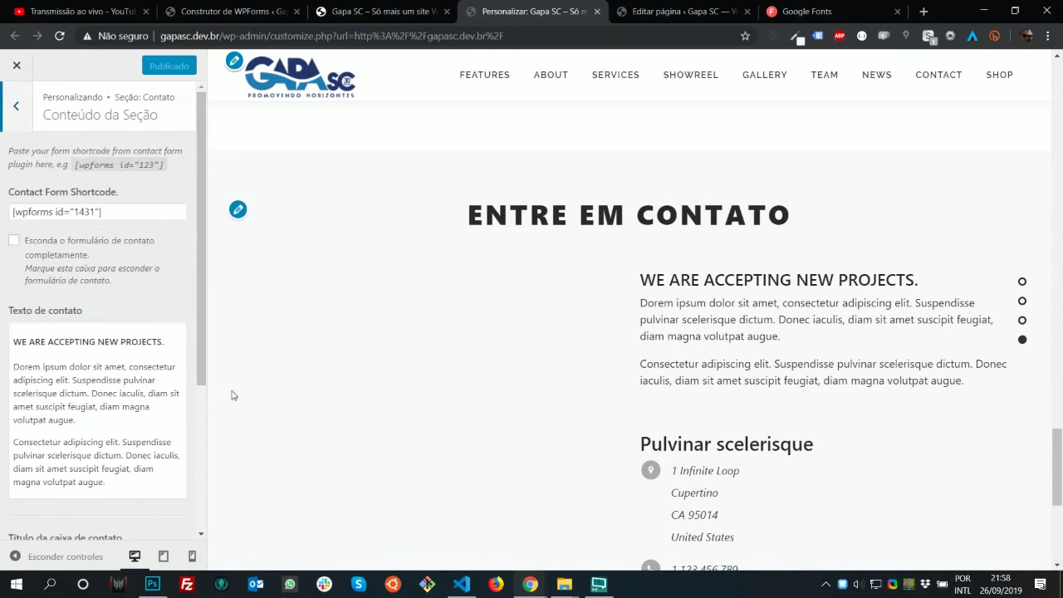
{"action": "triple_click", "coordinate": [115, 215]}
{"action": "type", "text": "[wpforms id=\"1479\" title=\"false\" description=\"false\"]"}
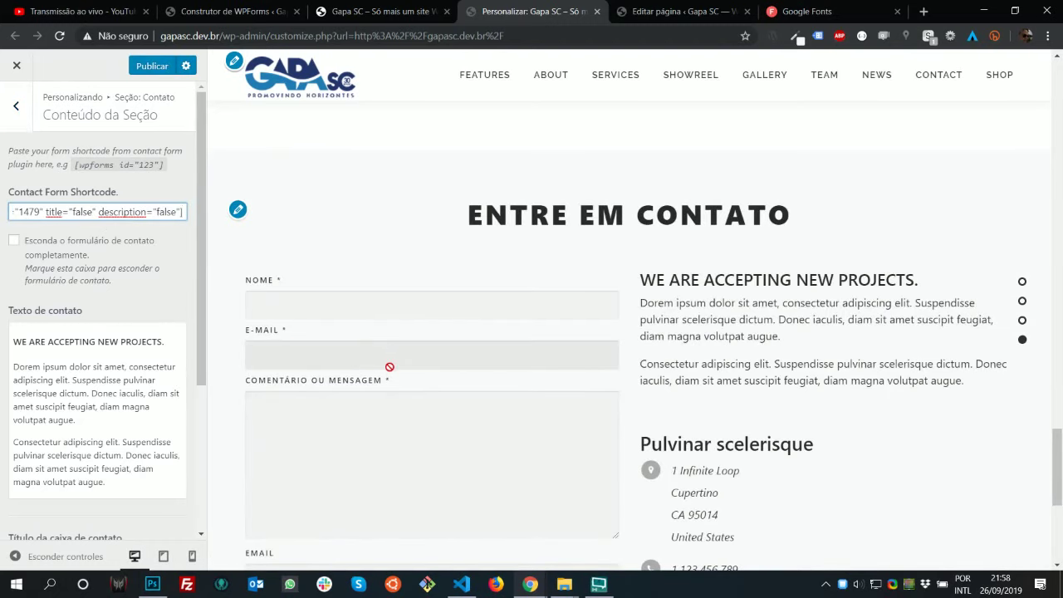
{"action": "left_click", "coordinate": [257, 378]}
{"action": "key", "text": "alt+Tab"}
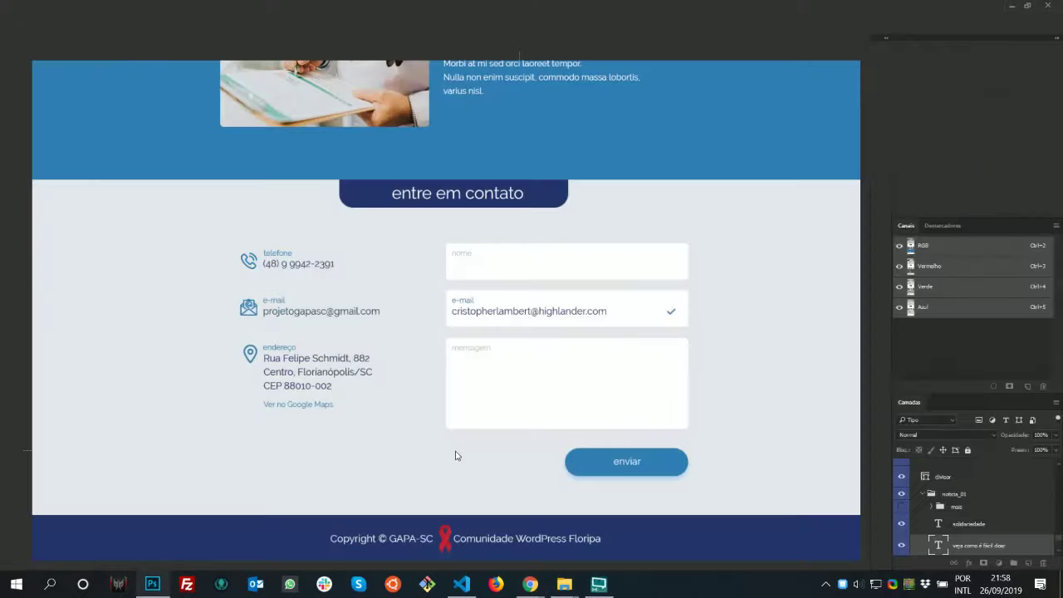
{"action": "key", "text": "alt+Tab"}
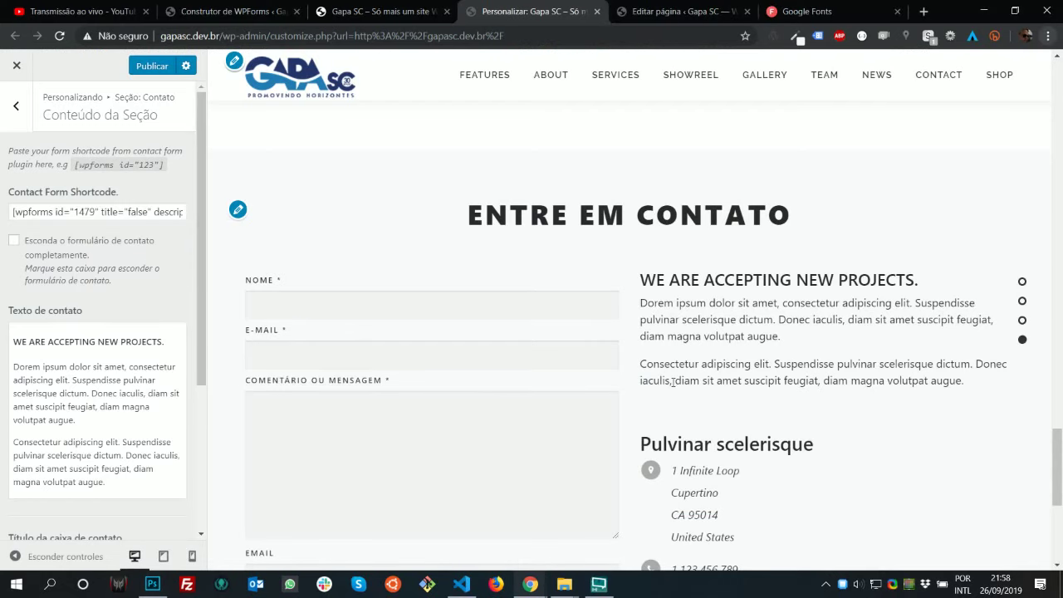
{"action": "scroll", "coordinate": [729, 440], "scroll_direction": "down", "scroll_amount": 2}
{"action": "scroll", "coordinate": [729, 436], "scroll_direction": "up", "scroll_amount": 3}
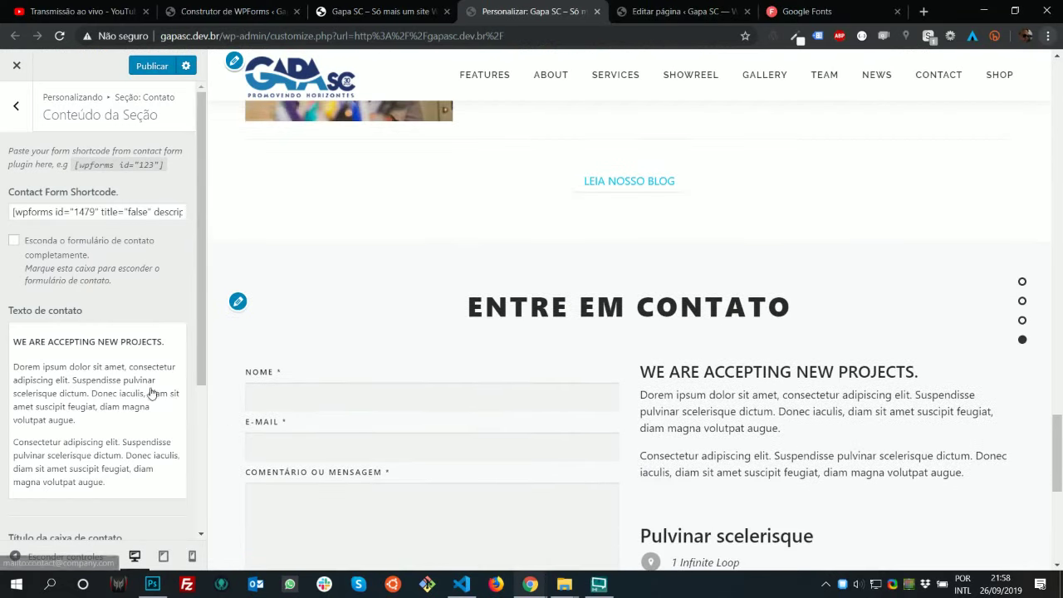
Check the mockup's contact section and delete all the placeholder content from Texto de contato
{"action": "left_click", "coordinate": [134, 383]}
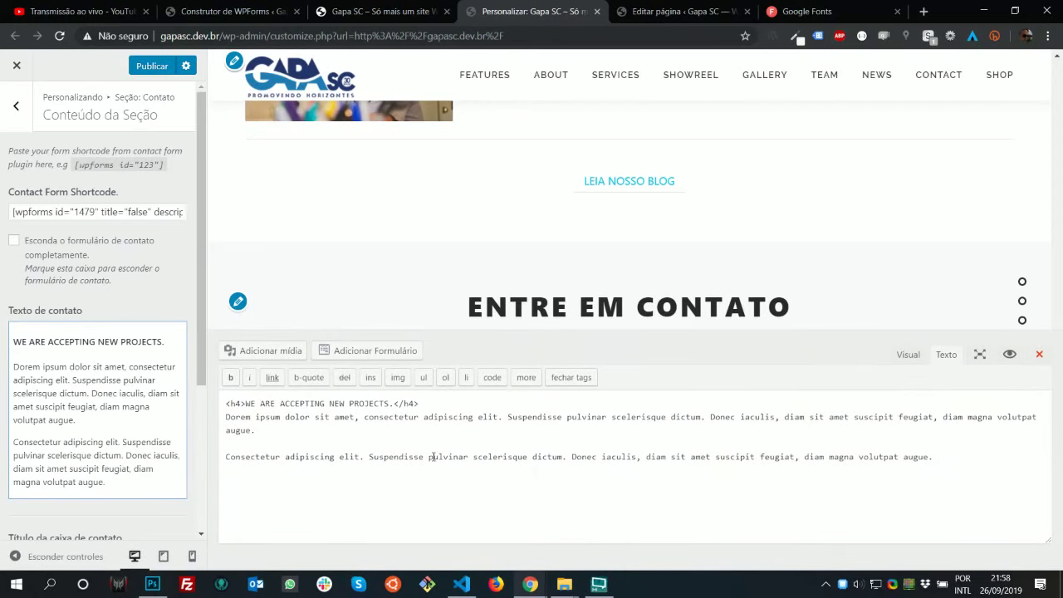
{"action": "scroll", "coordinate": [82, 440], "scroll_direction": "down", "scroll_amount": 2}
{"action": "key", "text": "alt+Tab"}
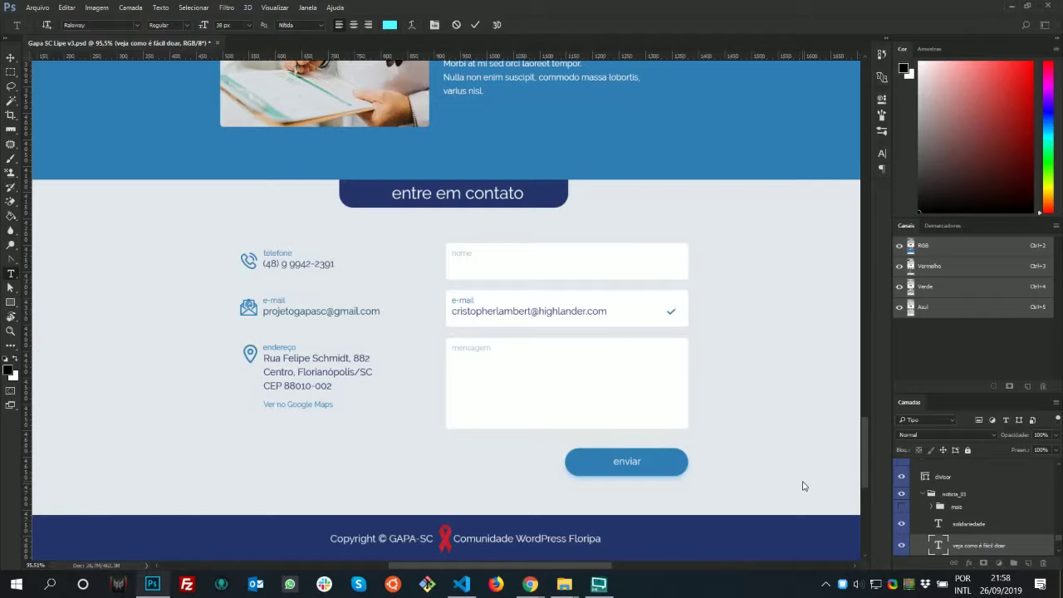
{"action": "key", "text": "alt+Tab"}
{"action": "key", "text": "ctrl+a"}
{"action": "key", "text": "BackSpace"}
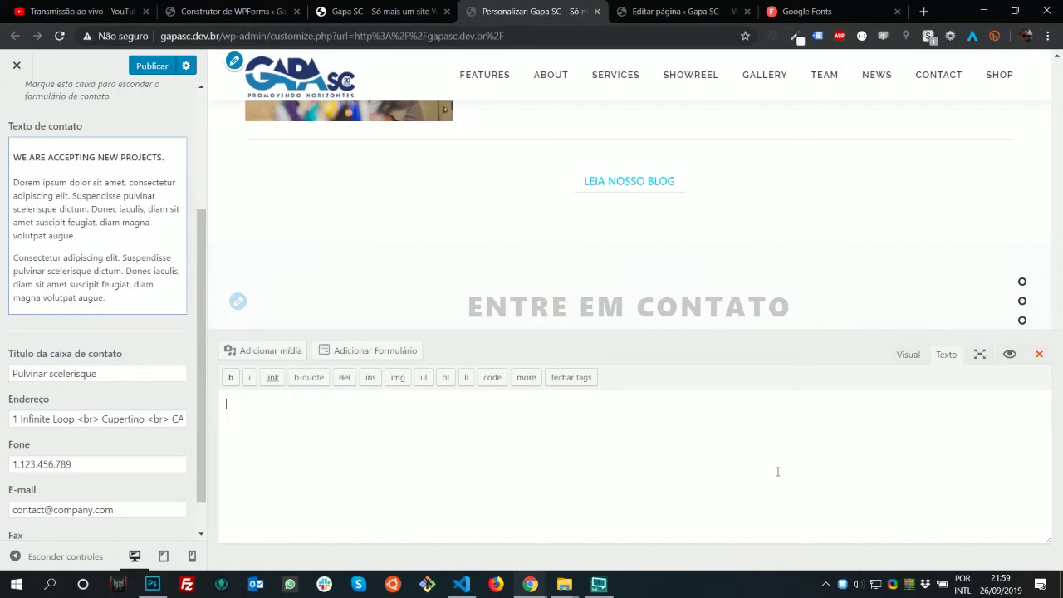
Check the contact box against the mockup and clear the Título da caixa de contato
{"action": "scroll", "coordinate": [646, 261], "scroll_direction": "down", "scroll_amount": 10}
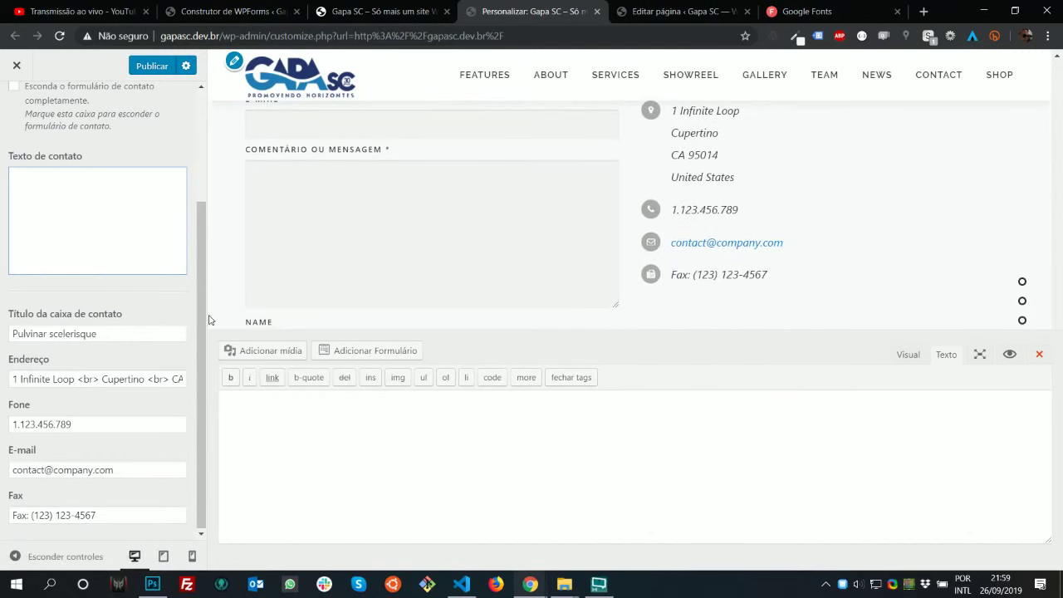
{"action": "left_click", "coordinate": [146, 332]}
{"action": "key", "text": "alt+Tab"}
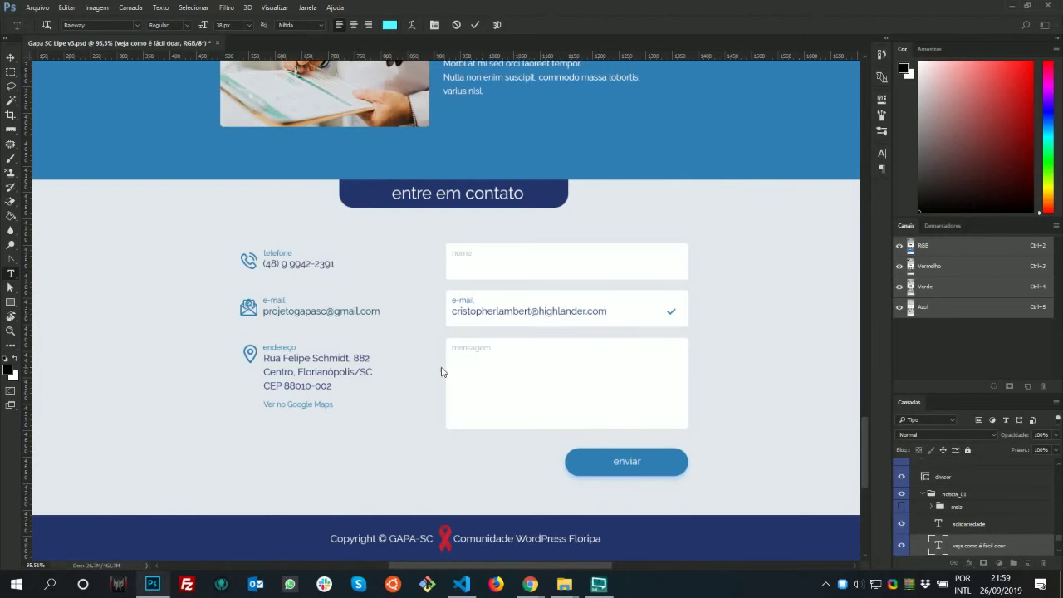
{"action": "key", "text": "alt+Tab"}
{"action": "triple_click", "coordinate": [117, 328]}
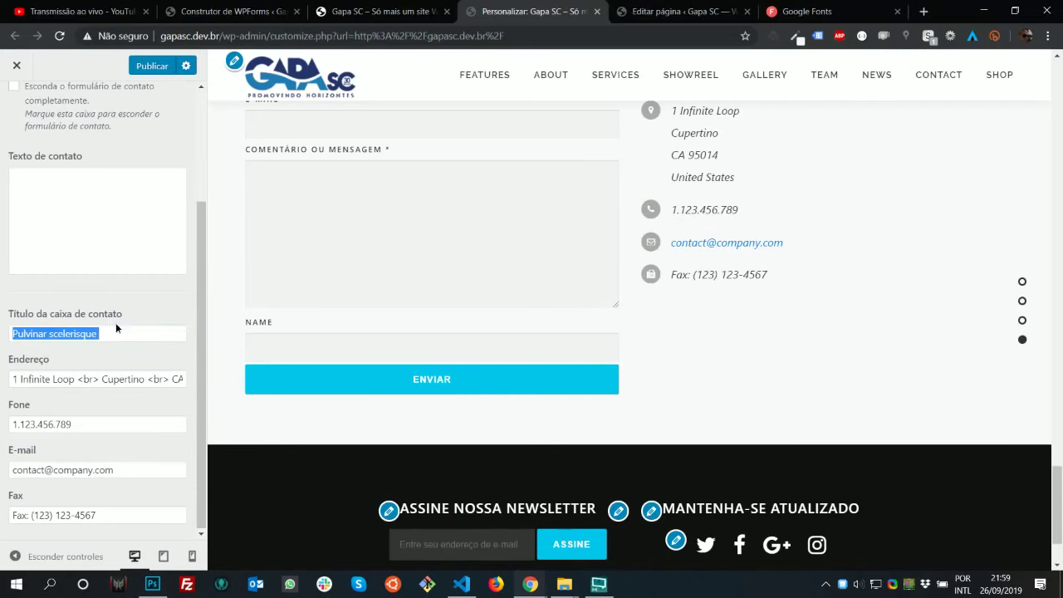
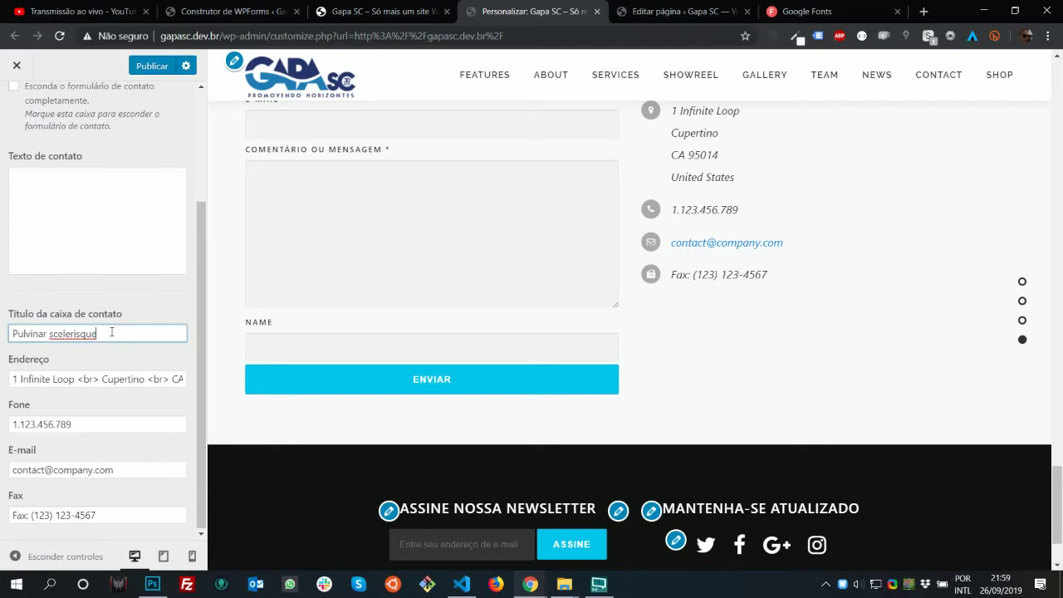
{"action": "key", "text": "BackSpace"}
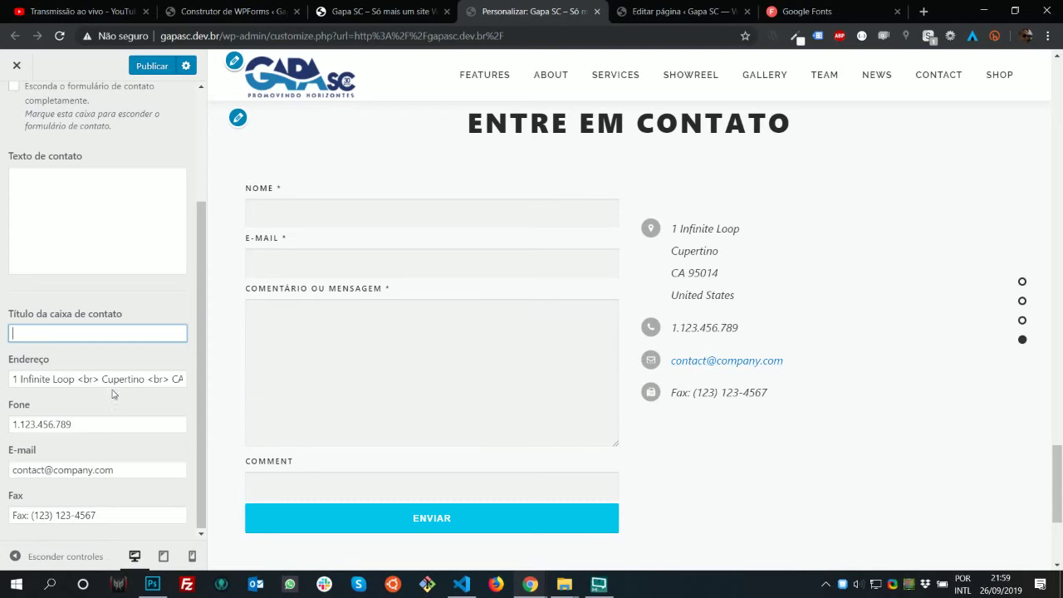
Replace the Endereço placeholder with the full postal address copied from the Photoshop mockup's contact section
{"action": "left_click", "coordinate": [142, 380]}
{"action": "key", "text": "alt+Tab"}
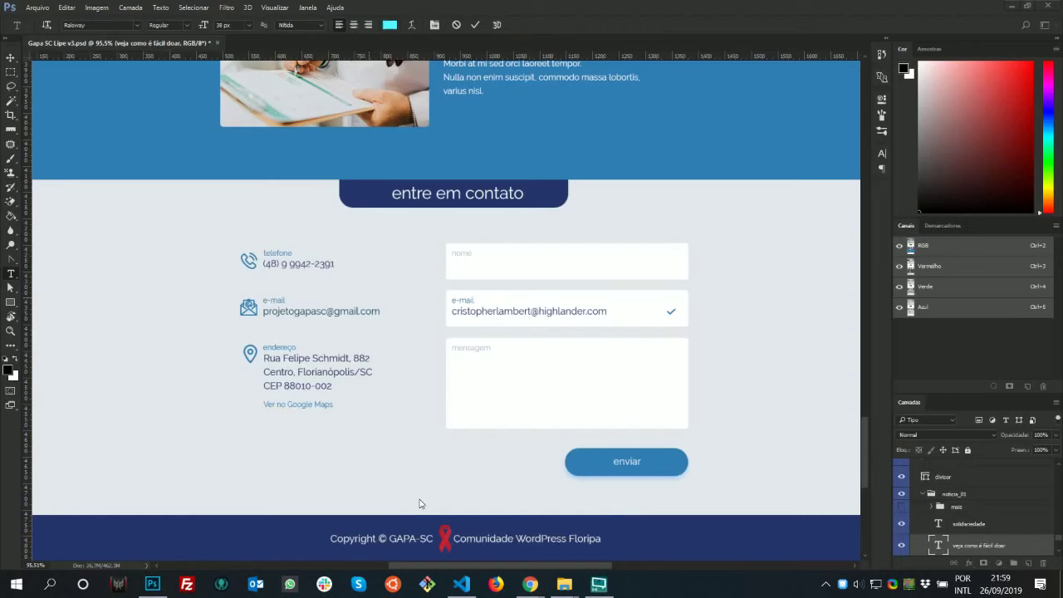
{"action": "left_click", "coordinate": [317, 373]}
{"action": "left_click_drag", "start_coordinate": [321, 365], "coordinate": [262, 356]}
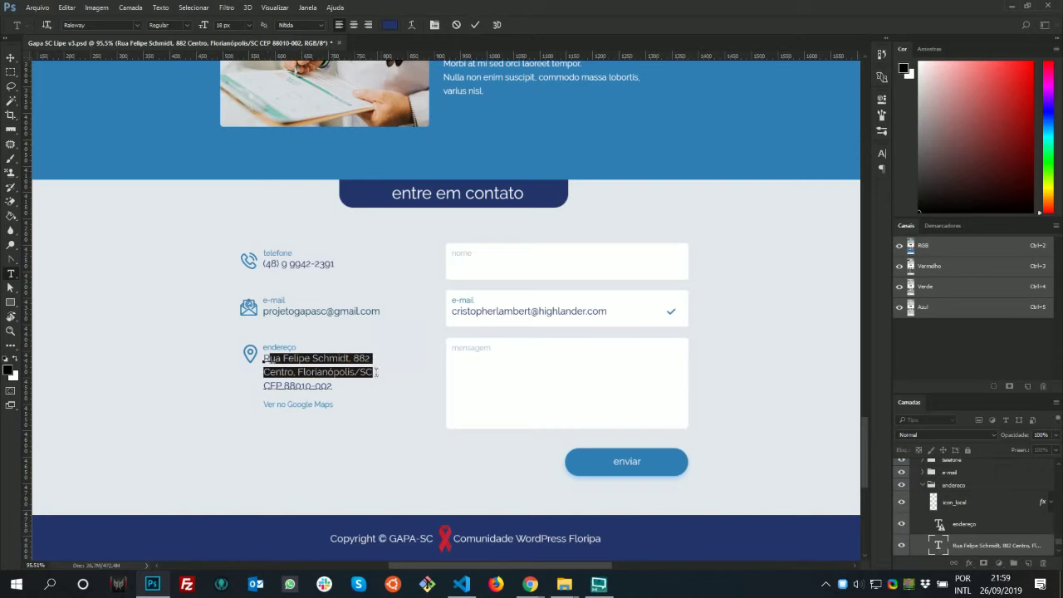
{"action": "left_click_drag", "start_coordinate": [334, 385], "coordinate": [263, 355]}
{"action": "key", "text": "ctrl+c"}
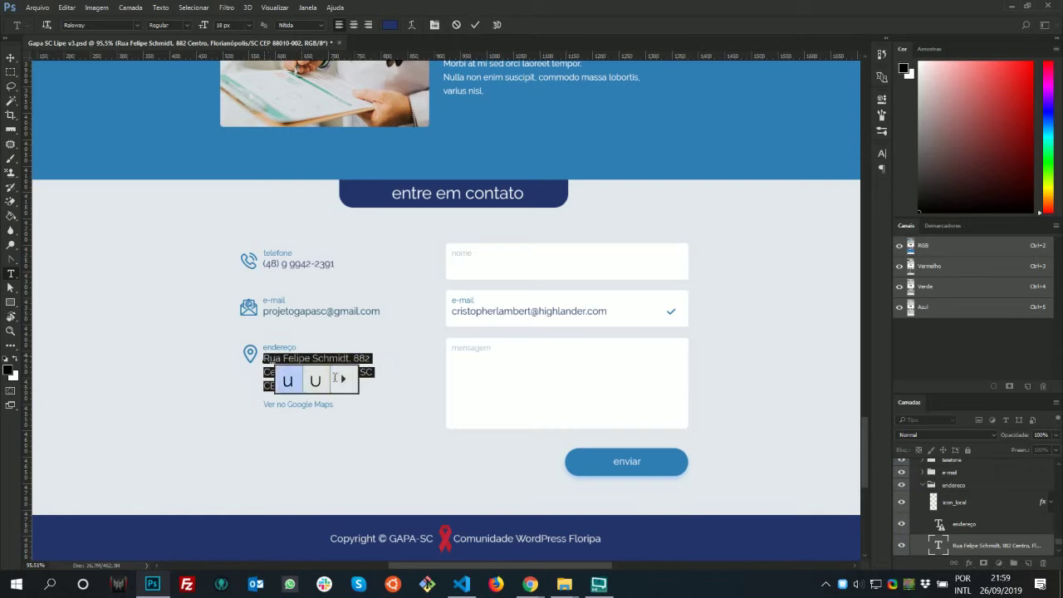
{"action": "key", "text": "alt+Tab"}
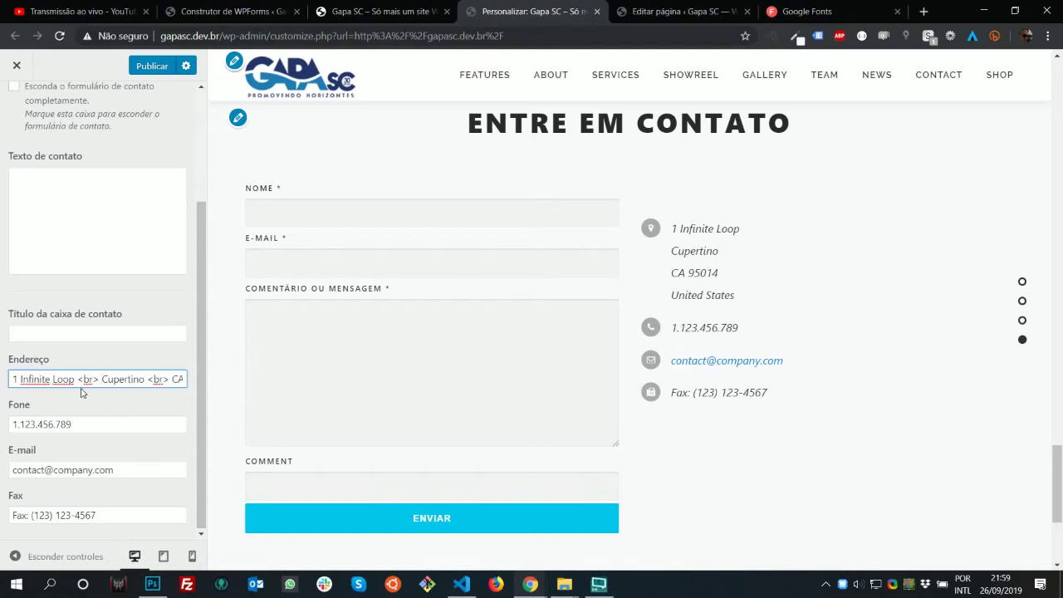
{"action": "key", "text": "ctrl+a"}
{"action": "key", "text": "ctrl+v"}
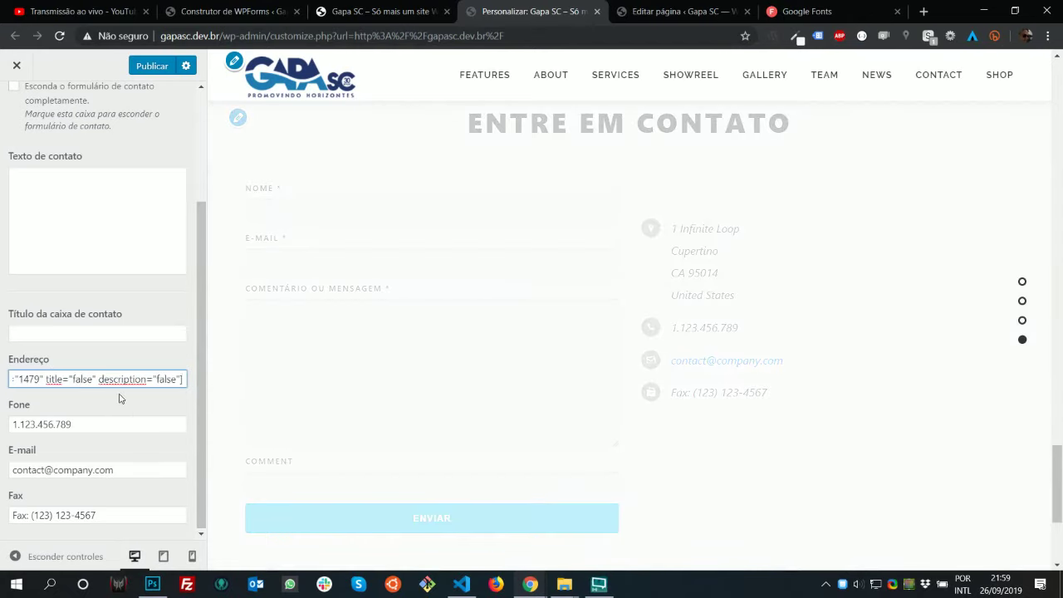
{"action": "key", "text": "ctrl+z"}
{"action": "key", "text": "alt+Tab"}
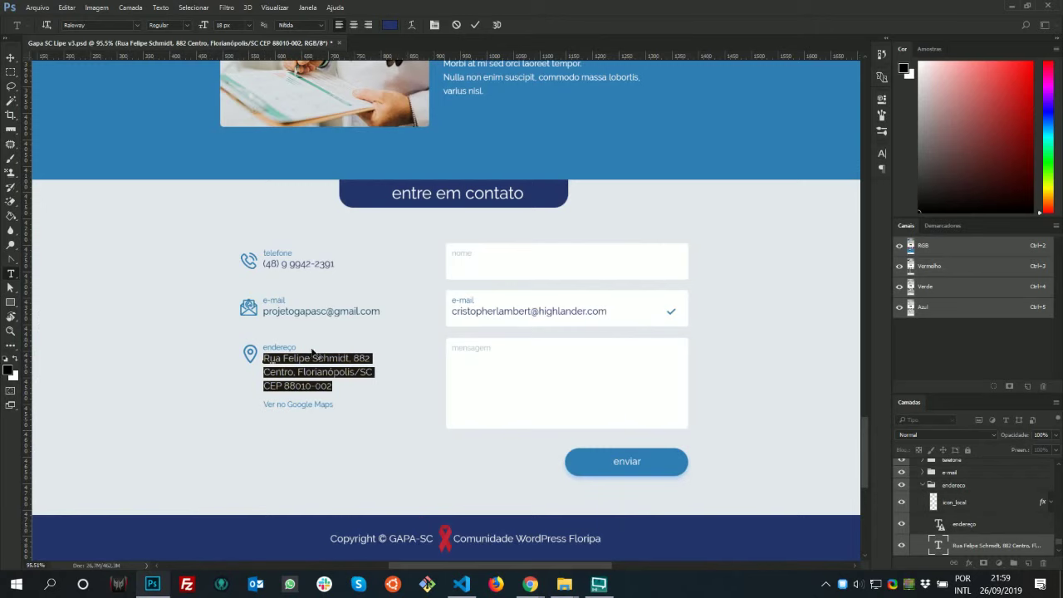
{"action": "right_click", "coordinate": [309, 357]}
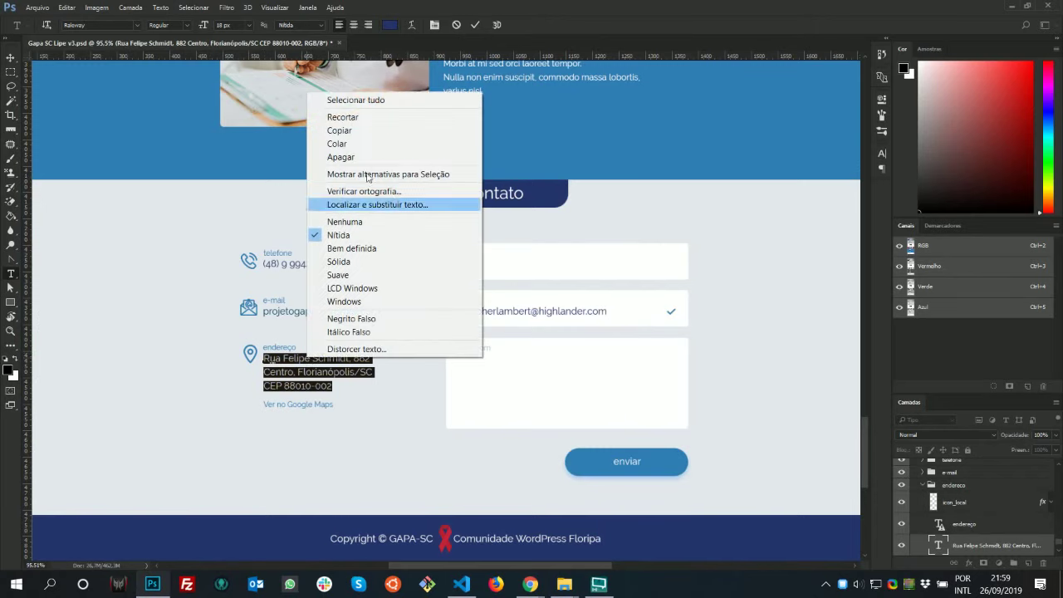
{"action": "left_click", "coordinate": [371, 129]}
{"action": "key", "text": "alt+Tab"}
{"action": "key", "text": "ctrl+v"}
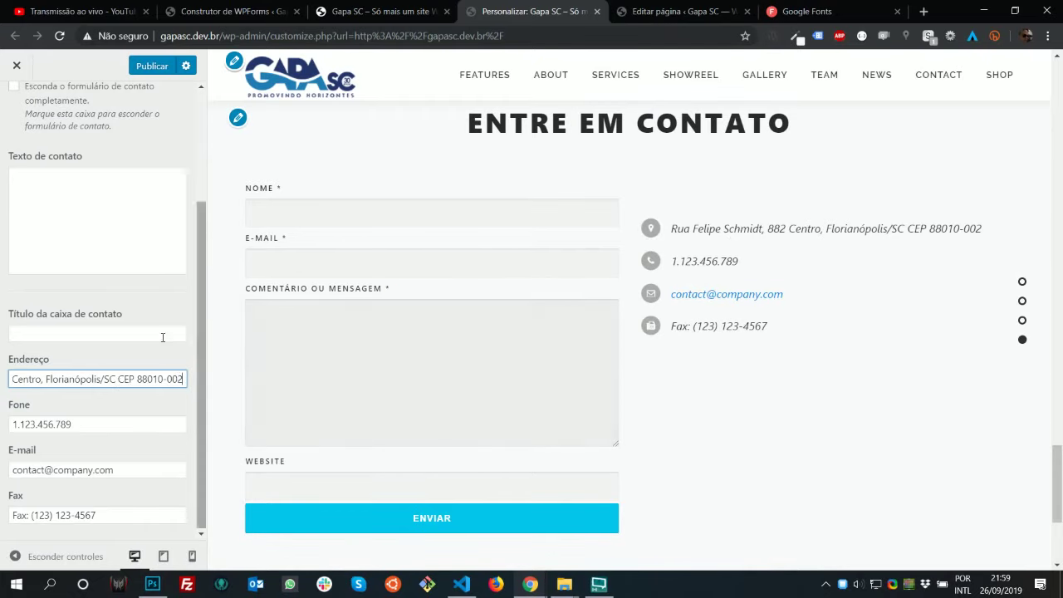
Split the Endereço value into three lines by inserting <br> before the district and before the CEP
{"action": "left_click_drag", "start_coordinate": [107, 379], "coordinate": [3, 382]}
{"action": "left_click", "coordinate": [118, 379]}
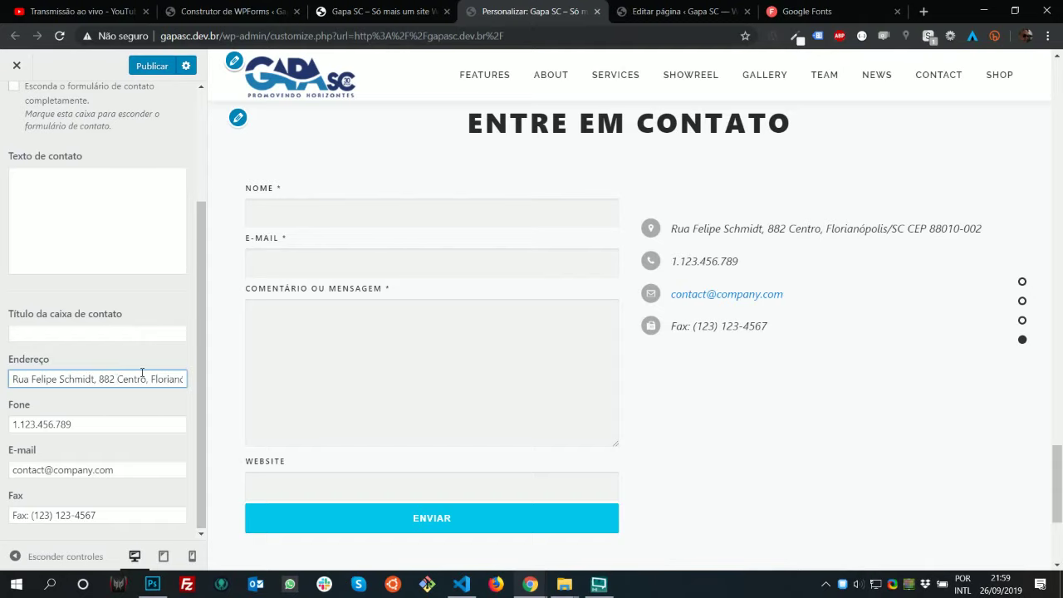
{"action": "type", "text": "<br>"}
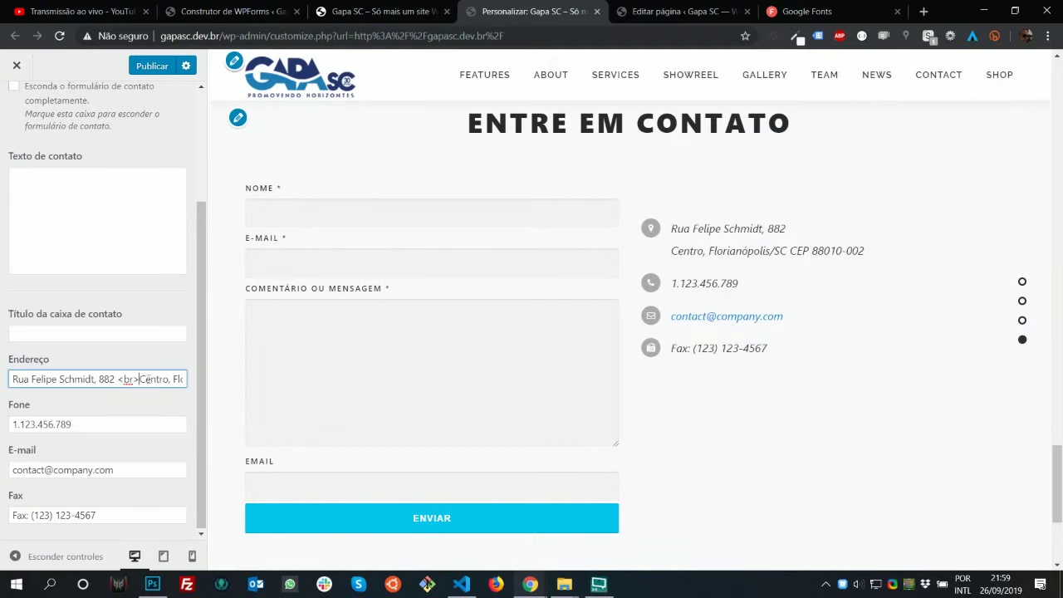
{"action": "left_click_drag", "start_coordinate": [141, 378], "coordinate": [203, 391]}
{"action": "left_click", "coordinate": [120, 379]}
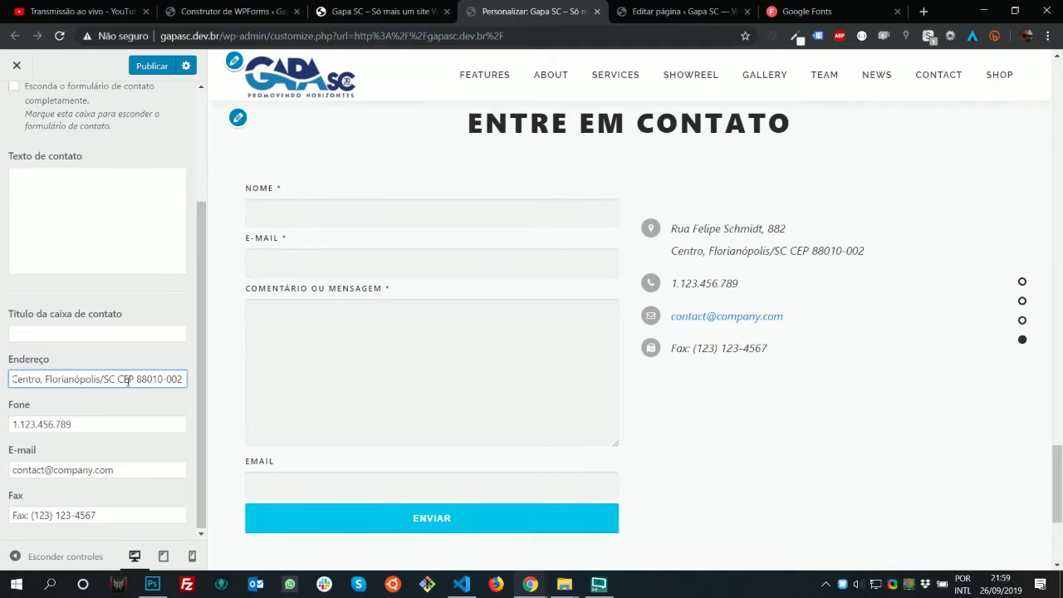
{"action": "type", "text": "<br>"}
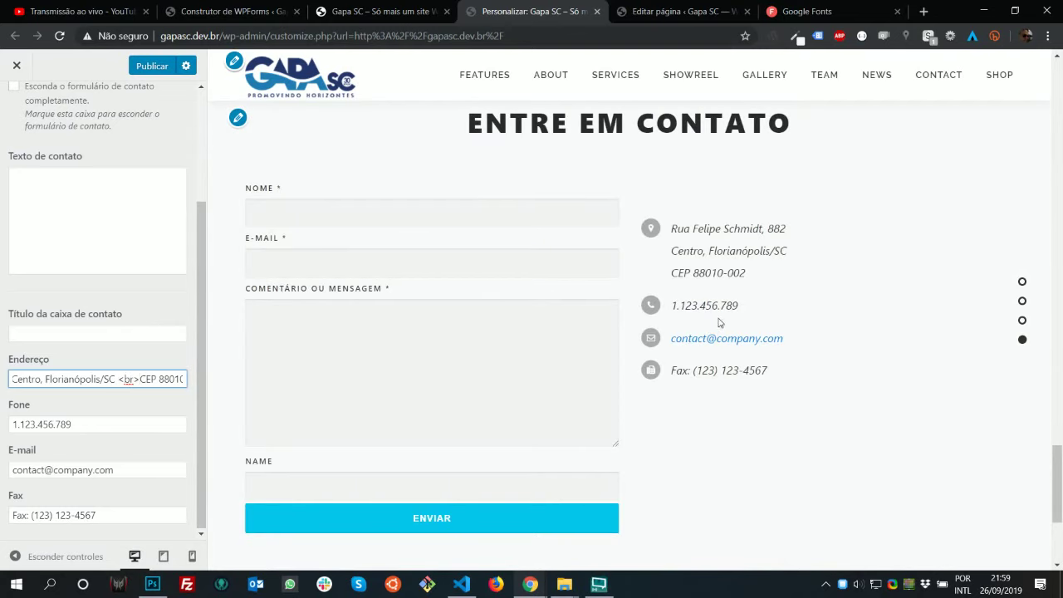
Replace the Fone placeholder with the phone number copied from the mockup's telefone entry
{"action": "key", "text": "alt+Tab"}
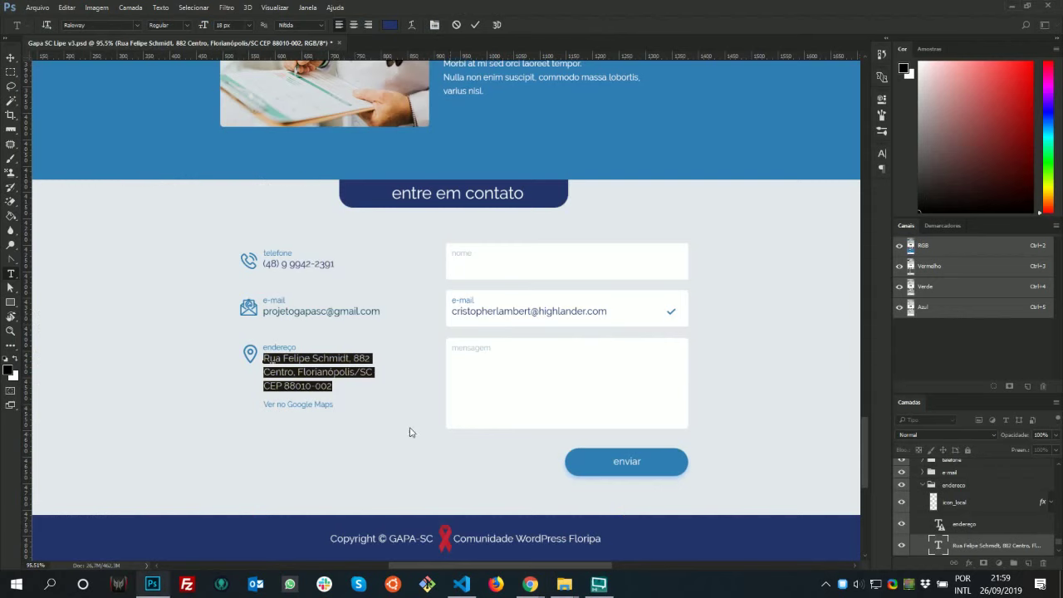
{"action": "left_click", "coordinate": [285, 266]}
{"action": "left_click_drag", "start_coordinate": [335, 264], "coordinate": [262, 264]}
{"action": "left_click_drag", "start_coordinate": [335, 264], "coordinate": [263, 264]}
{"action": "key", "text": "ctrl+c"}
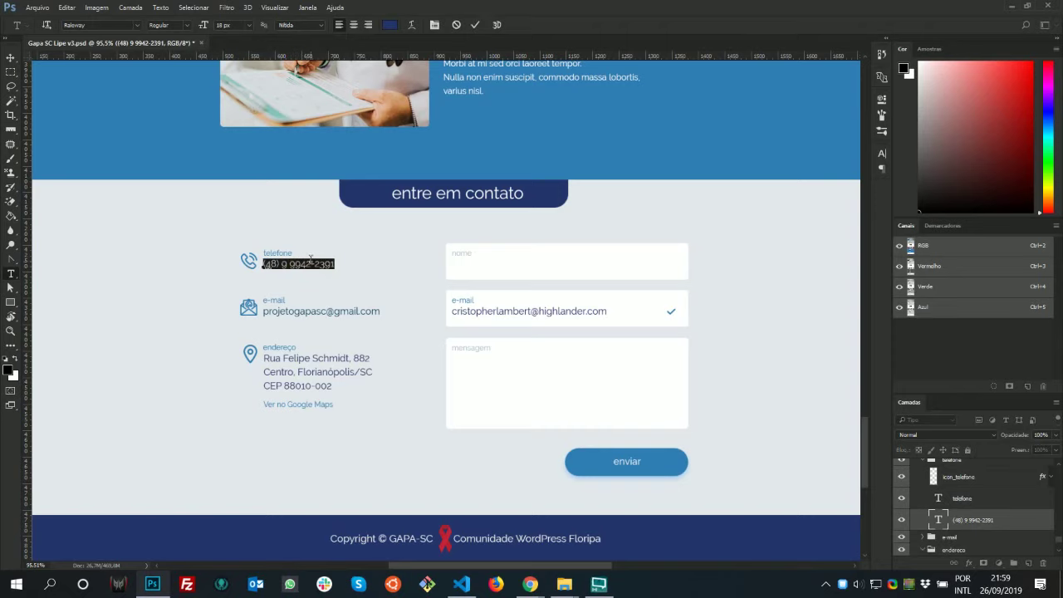
{"action": "key", "text": "alt+Tab"}
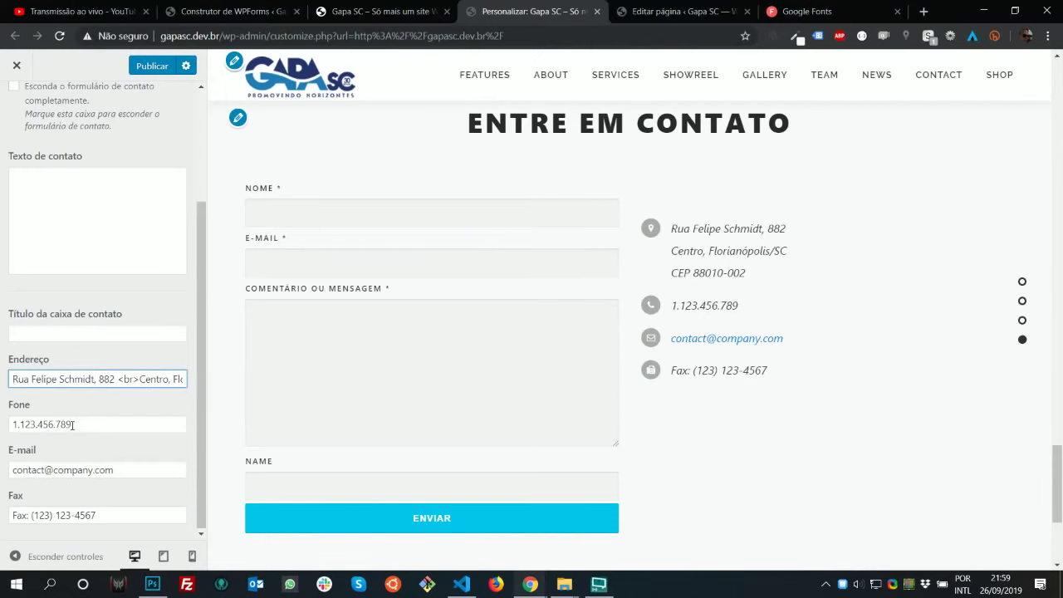
{"action": "double_click", "coordinate": [72, 424]}
{"action": "key", "text": "ctrl+v"}
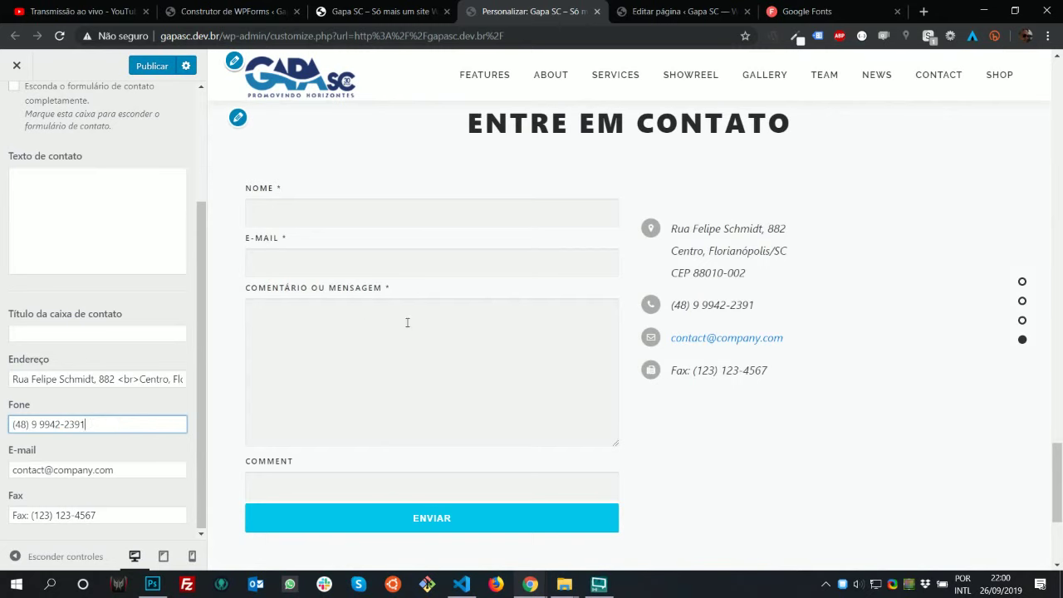
Replace the placeholder in the contact box's E-mail field with the e-mail address copied from the mockup's contact details
{"action": "key", "text": "alt+Tab"}
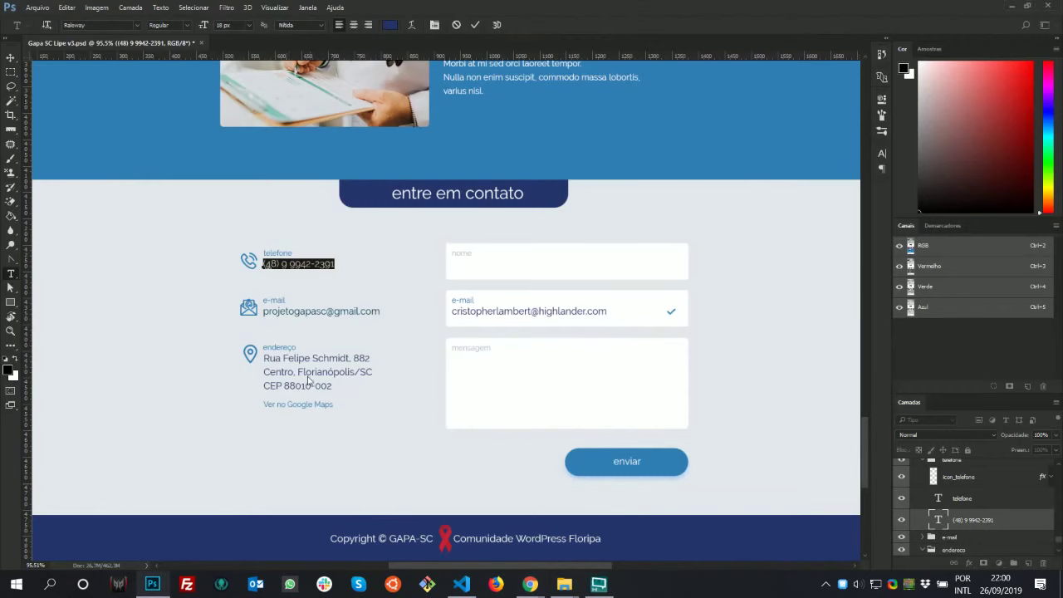
{"action": "left_click", "coordinate": [307, 315]}
{"action": "left_click", "coordinate": [307, 311]}
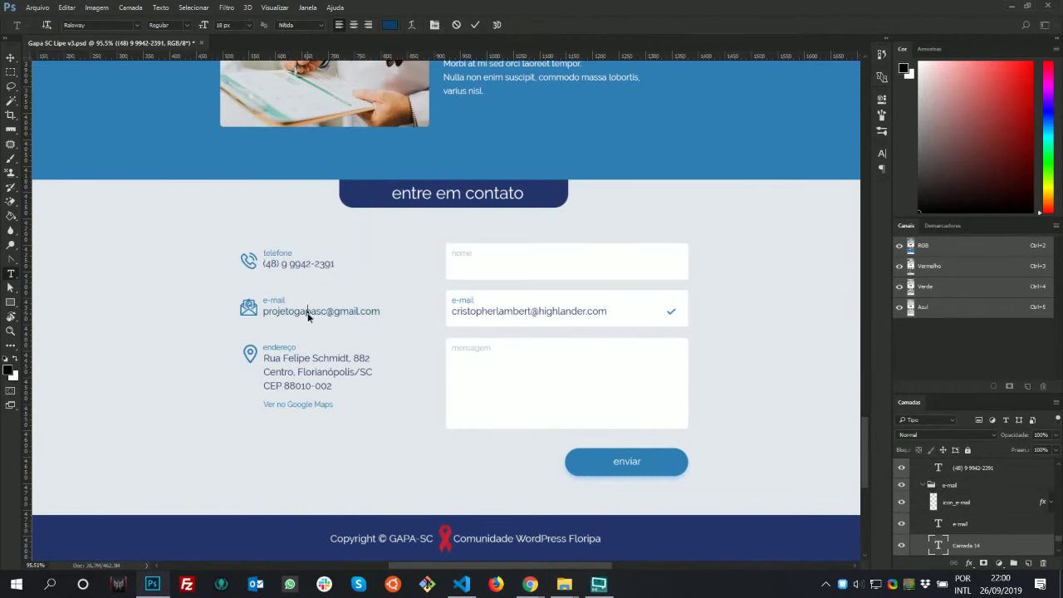
{"action": "left_click", "coordinate": [304, 311]}
{"action": "left_click", "coordinate": [286, 317]}
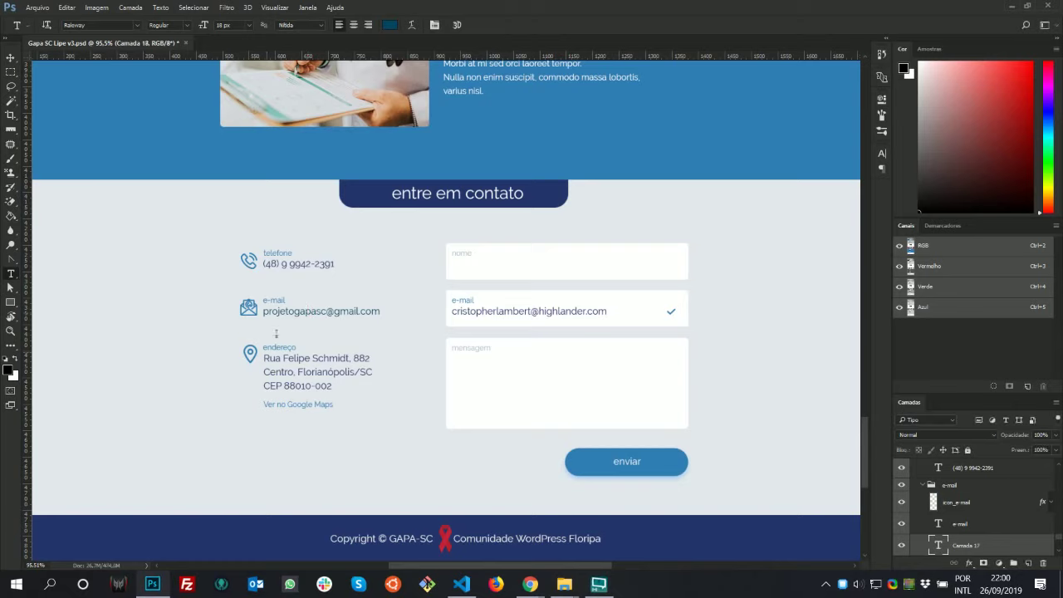
{"action": "left_click", "coordinate": [277, 314]}
{"action": "double_click", "coordinate": [329, 314]}
{"action": "key", "text": "ctrl+c"}
{"action": "key", "text": "alt+Tab"}
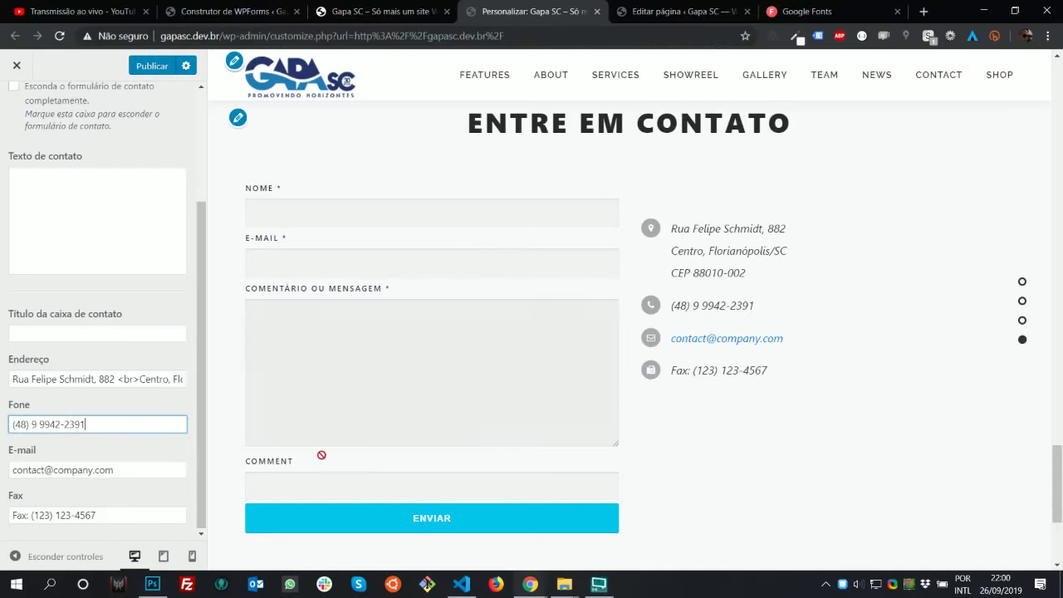
{"action": "triple_click", "coordinate": [108, 470]}
{"action": "key", "text": "ctrl+v"}
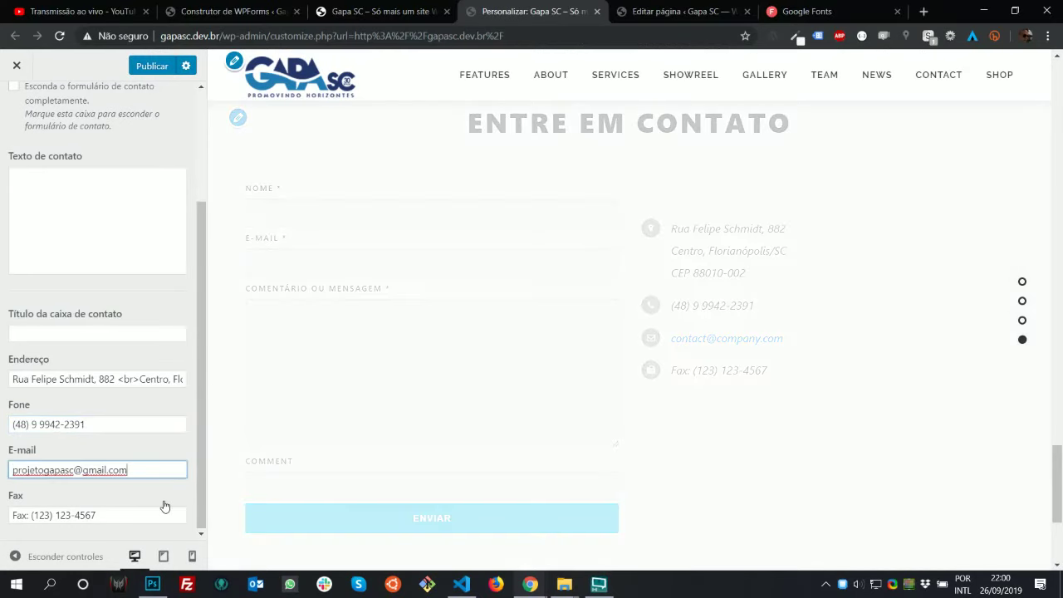
Clear the Fax value and publish the contact section changes
{"action": "triple_click", "coordinate": [132, 515]}
{"action": "key", "text": "BackSpace"}
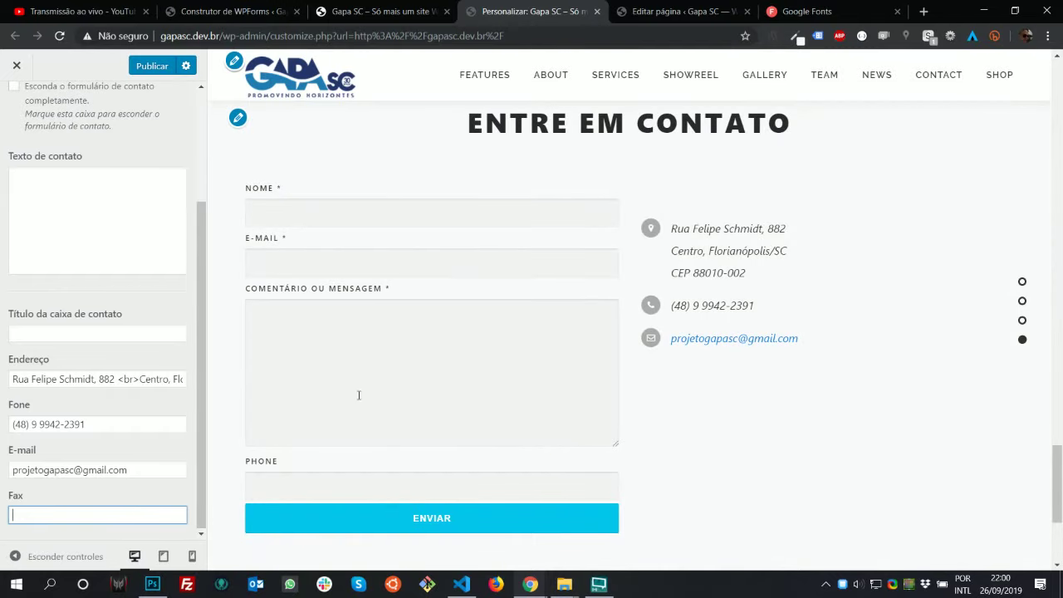
{"action": "left_click", "coordinate": [141, 70]}
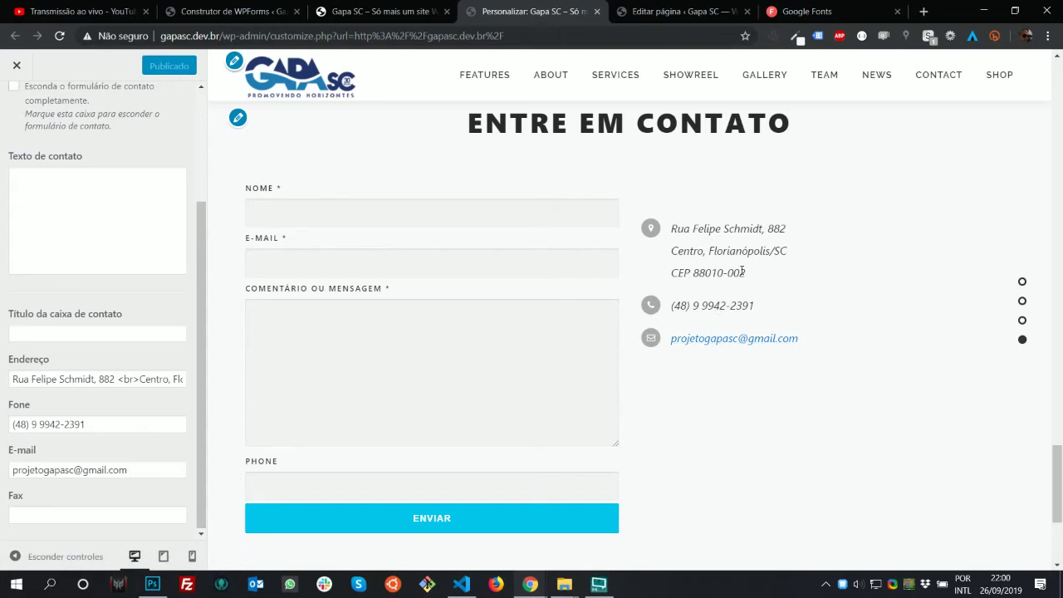
Check the footer preview, close the customizer, and reload the live site to compare its contact section with the Photoshop mockup
{"action": "scroll", "coordinate": [622, 390], "scroll_direction": "down", "scroll_amount": 3}
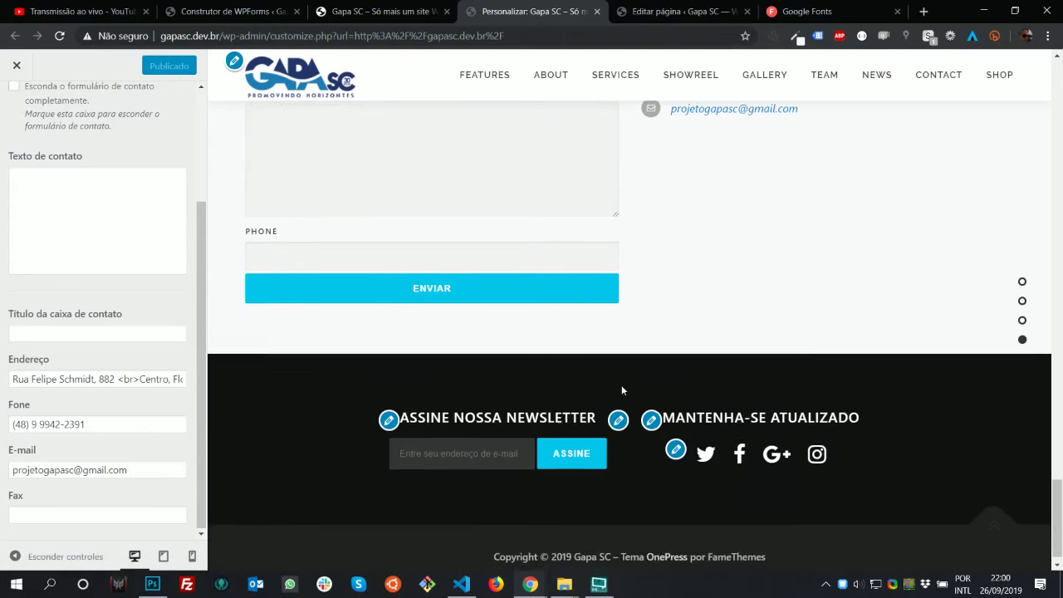
{"action": "scroll", "coordinate": [628, 399], "scroll_direction": "down", "scroll_amount": 1}
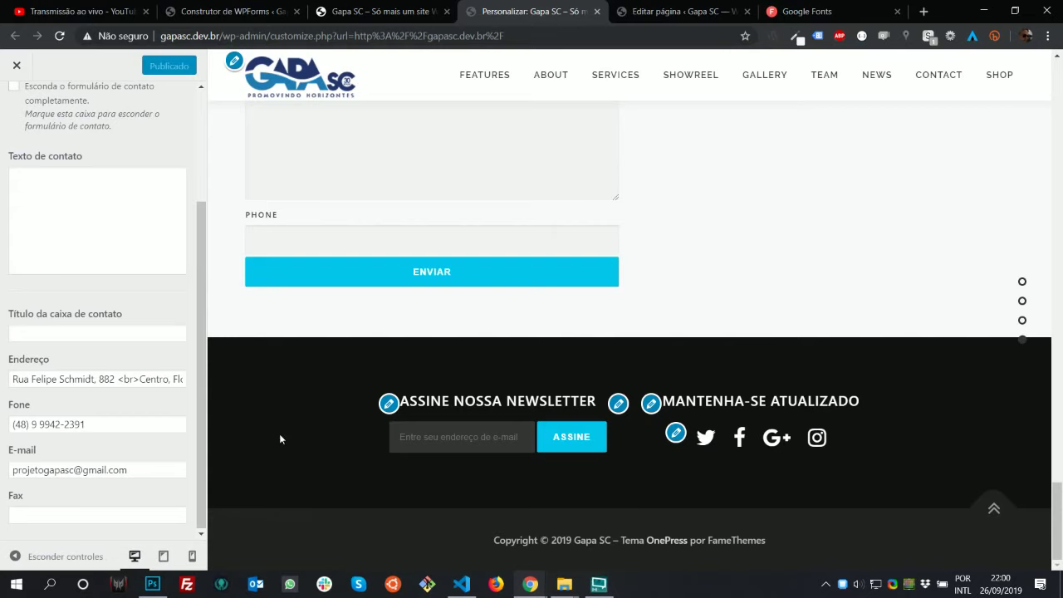
{"action": "left_click", "coordinate": [16, 65]}
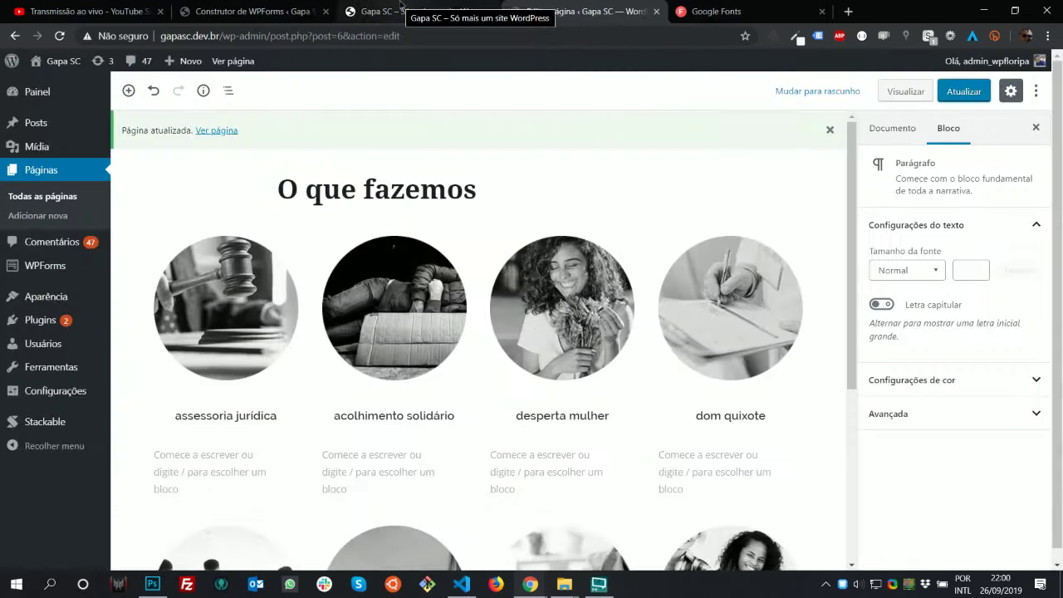
{"action": "left_click", "coordinate": [400, 5]}
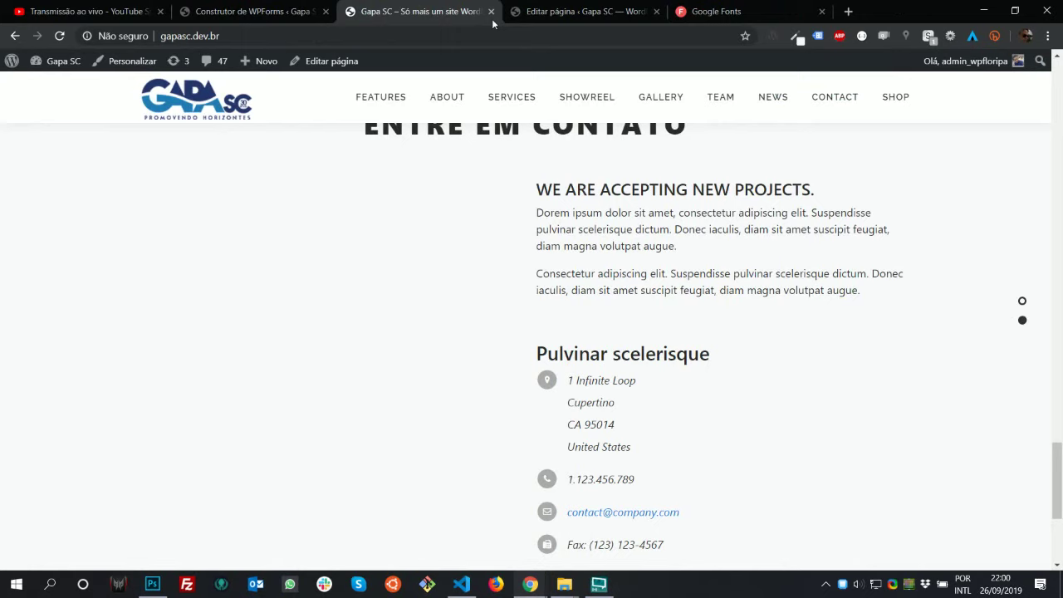
{"action": "key", "text": "F5"}
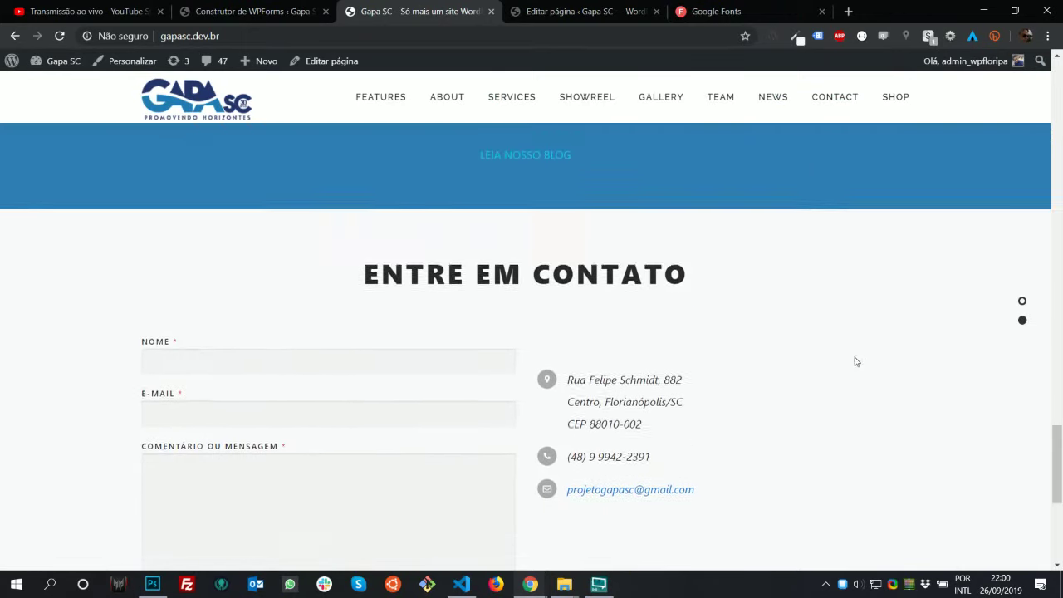
{"action": "left_click", "coordinate": [152, 584]}
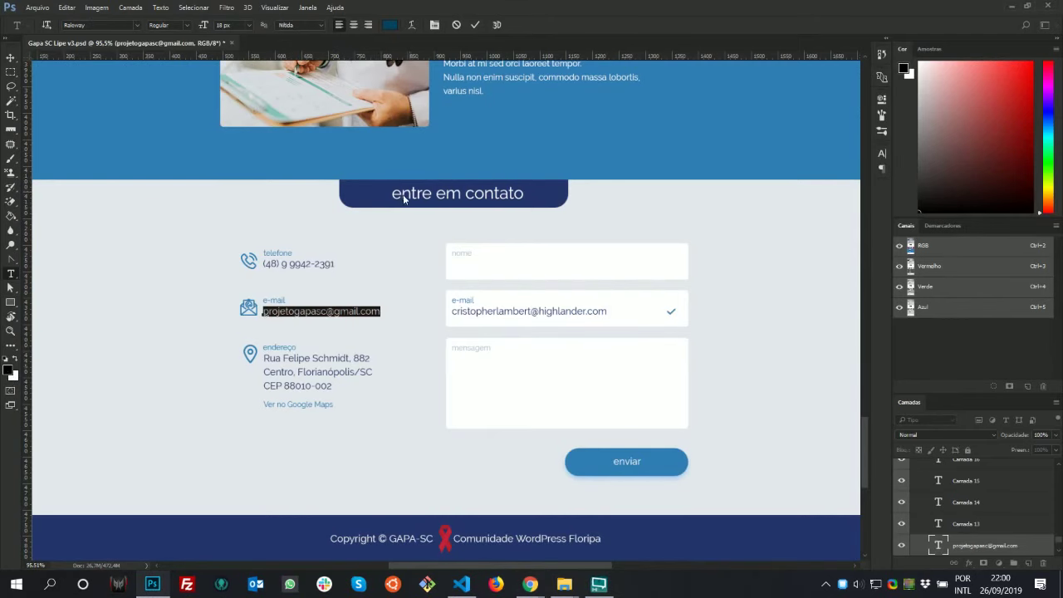
{"action": "key", "text": "alt+Tab"}
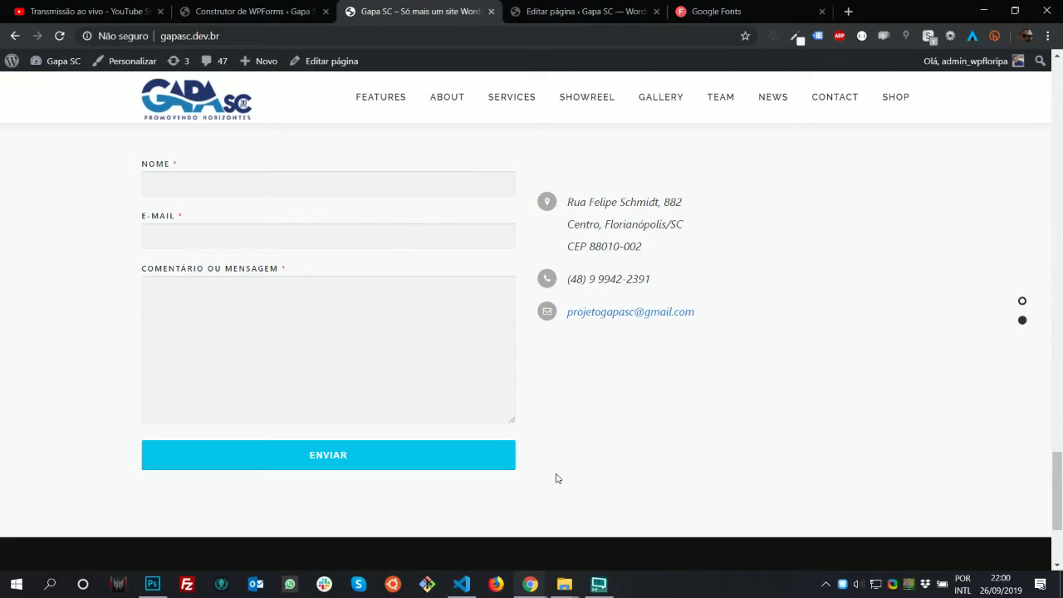
In Visual Studio Code, copy the SECTION NOTICIAS comment in style.css and paste it below the file's last rule
{"action": "key", "text": "alt+Tab"}
{"action": "key", "text": "Tab"}
{"action": "scroll", "coordinate": [582, 307], "scroll_direction": "up", "scroll_amount": 7}
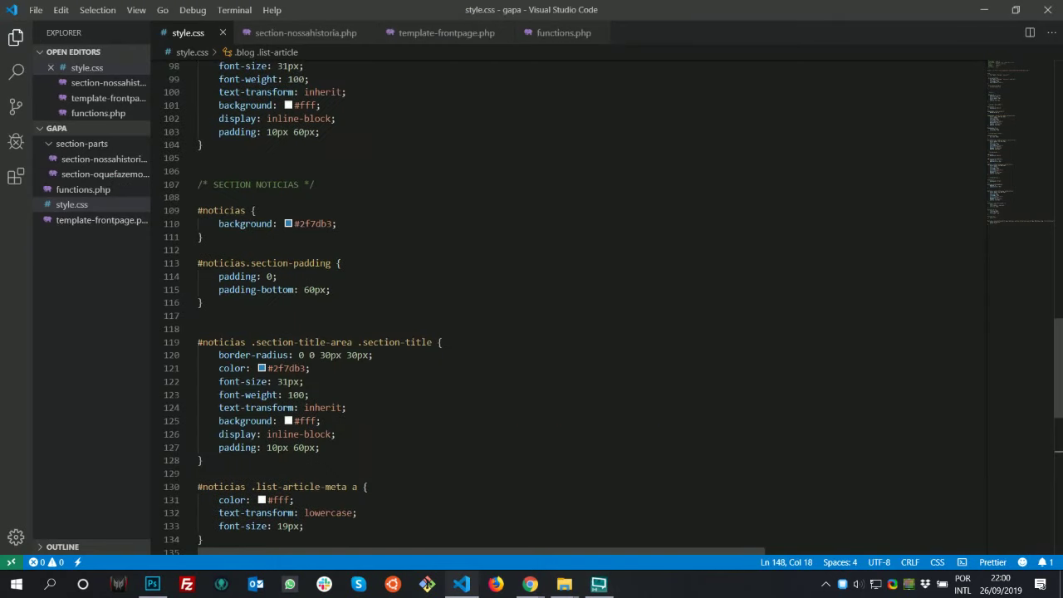
{"action": "left_click_drag", "start_coordinate": [315, 184], "coordinate": [198, 184]}
{"action": "key", "text": "ctrl+c"}
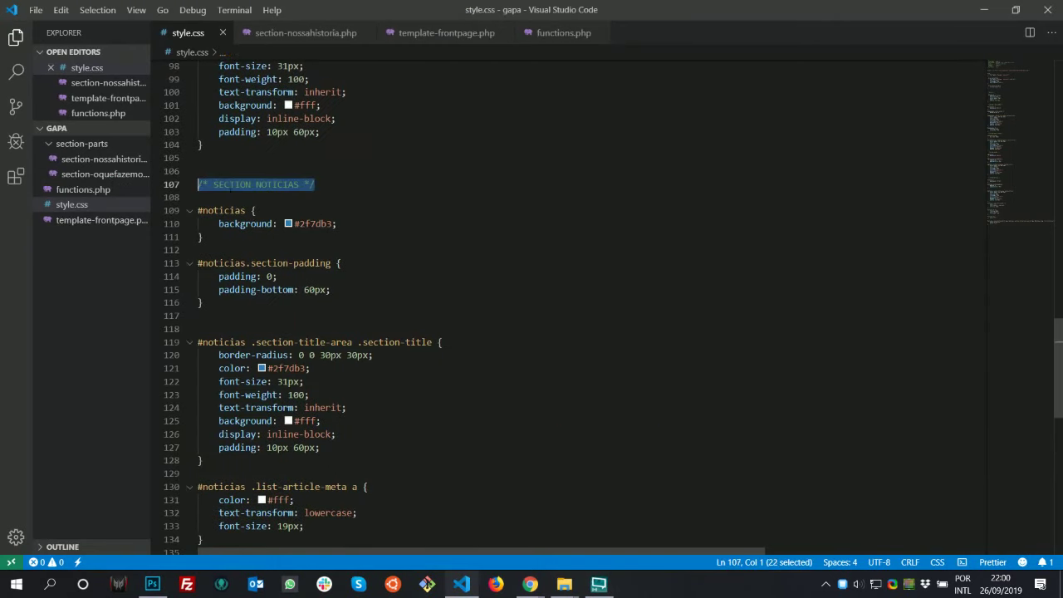
{"action": "scroll", "coordinate": [475, 360], "scroll_direction": "down", "scroll_amount": 4}
{"action": "scroll", "coordinate": [476, 359], "scroll_direction": "down", "scroll_amount": 3}
{"action": "left_click", "coordinate": [340, 449]}
{"action": "key", "text": "Return"}
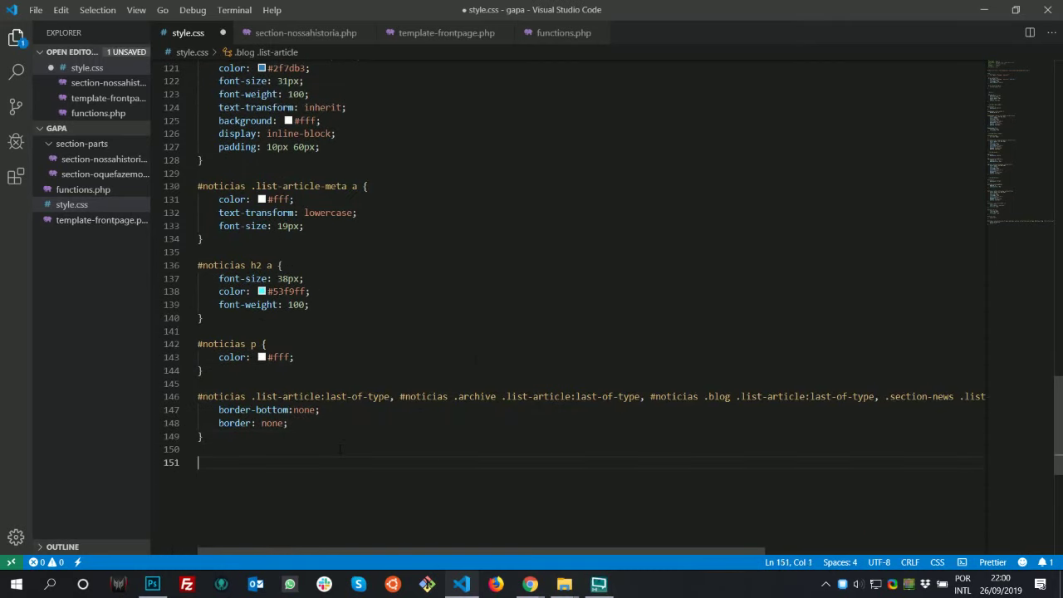
{"action": "key", "text": "ctrl+v"}
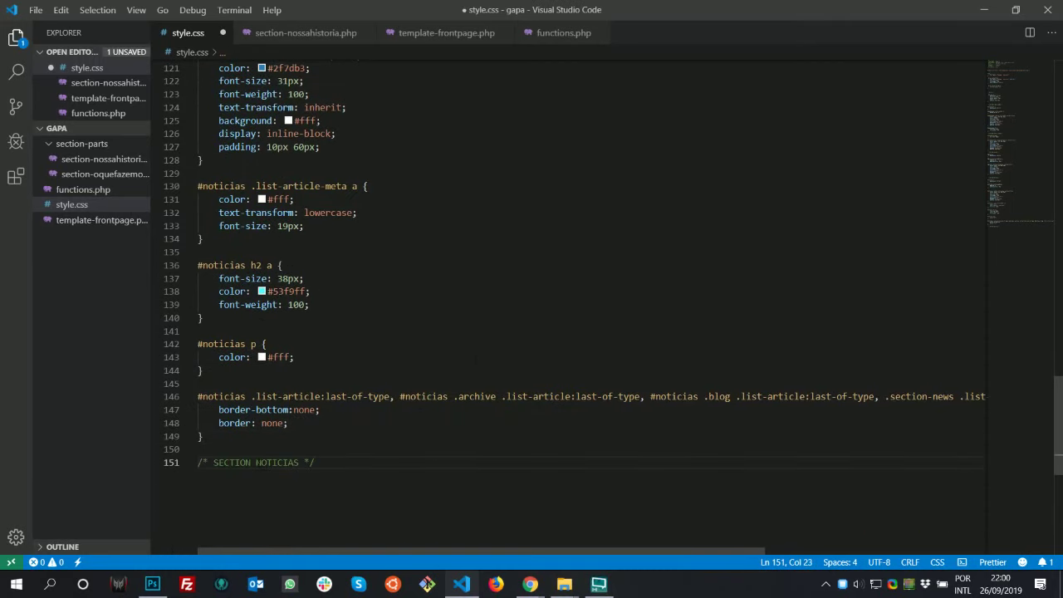
Rename the pasted comment to SECTION CONTATO and start a new line beneath it
{"action": "left_click_drag", "start_coordinate": [256, 462], "coordinate": [299, 462]}
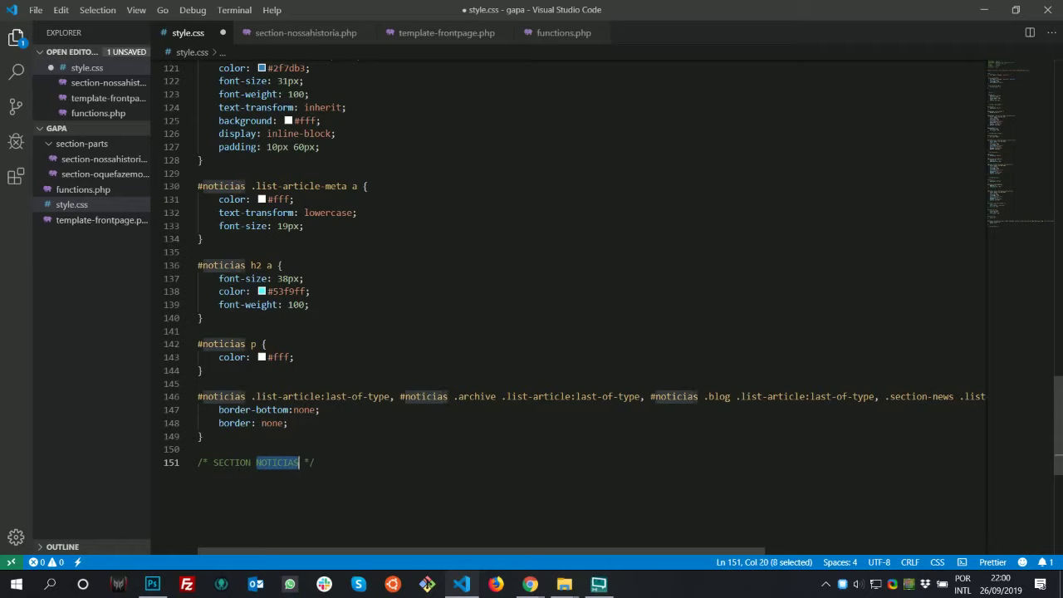
{"action": "type", "text": "CONTATO"}
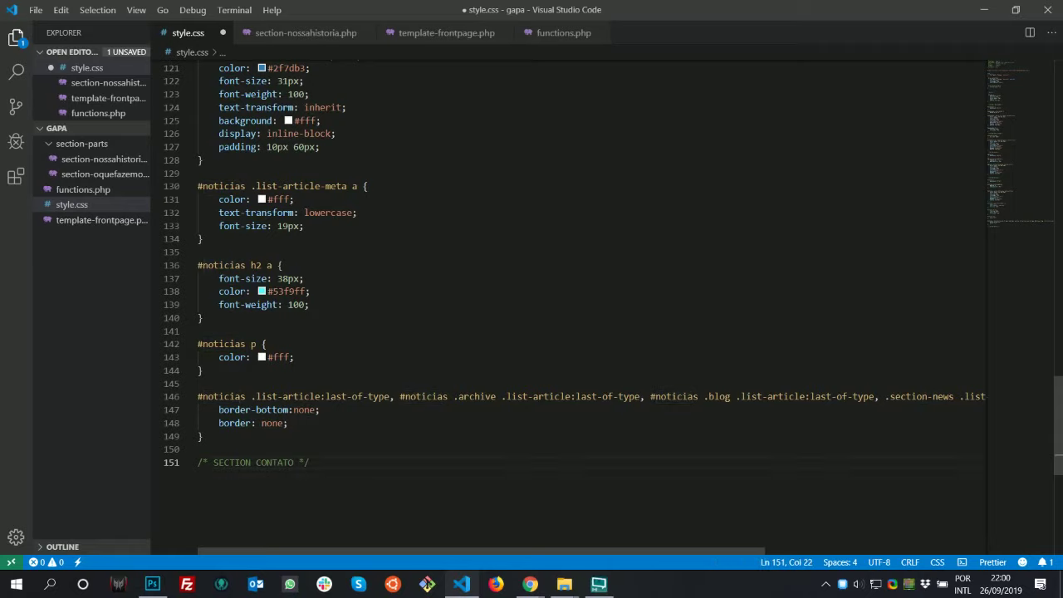
{"action": "key", "text": "Return"}
Switch to the live site in Chrome and inspect the contact section's markup to identify its id
{"action": "key", "text": "alt+Tab"}
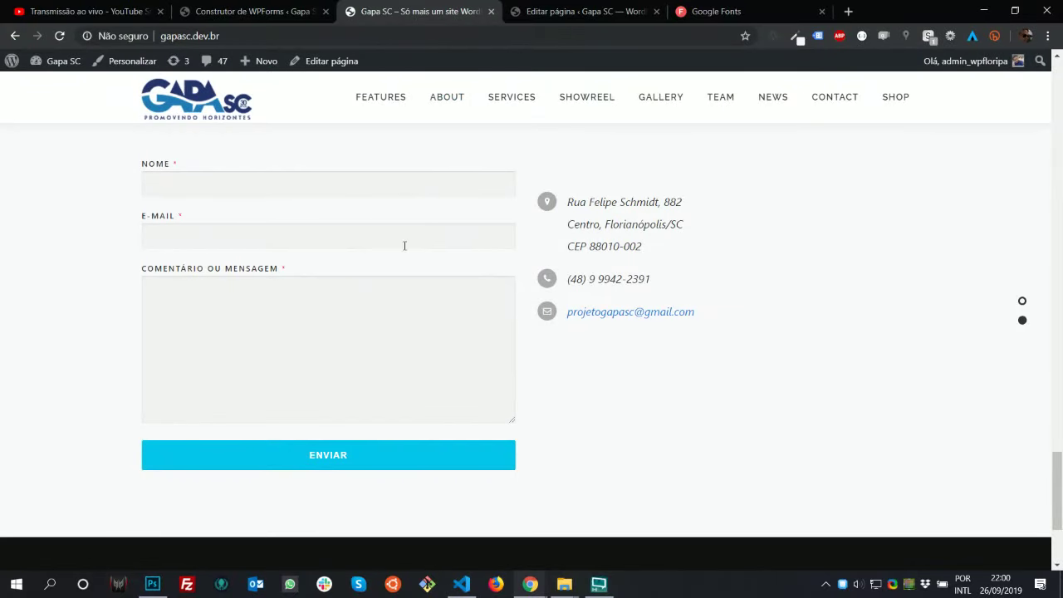
{"action": "key", "text": "alt+Tab"}
{"action": "key", "text": "alt+Tab"}
{"action": "scroll", "coordinate": [111, 313], "scroll_direction": "up", "scroll_amount": 3}
{"action": "right_click", "coordinate": [87, 293]}
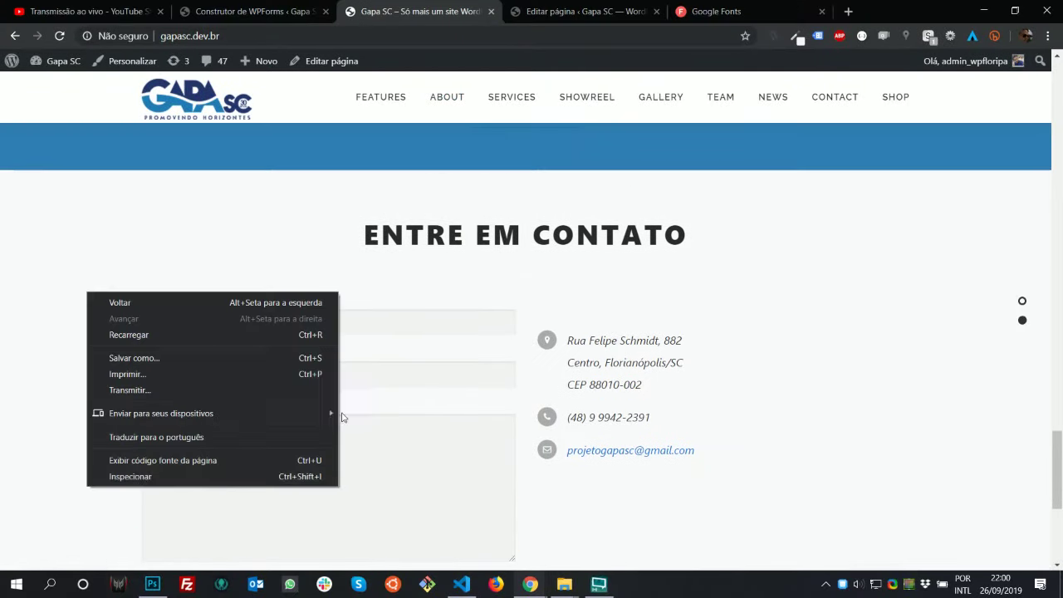
{"action": "left_click", "coordinate": [215, 475]}
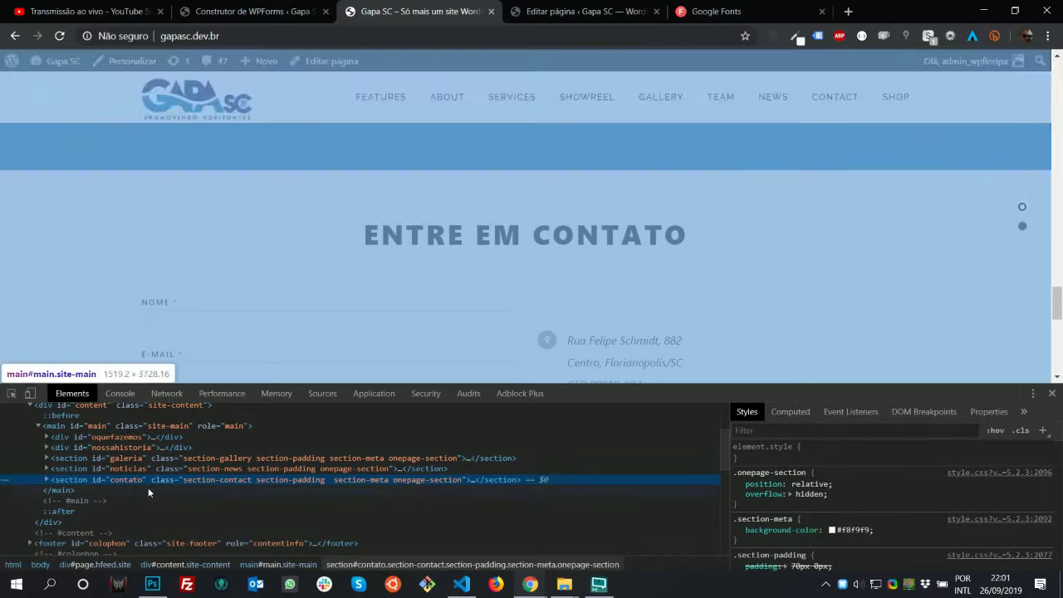
Back in style.css, open a #contato rule below the SECTION CONTATO comment
{"action": "key", "text": "alt+Tab"}
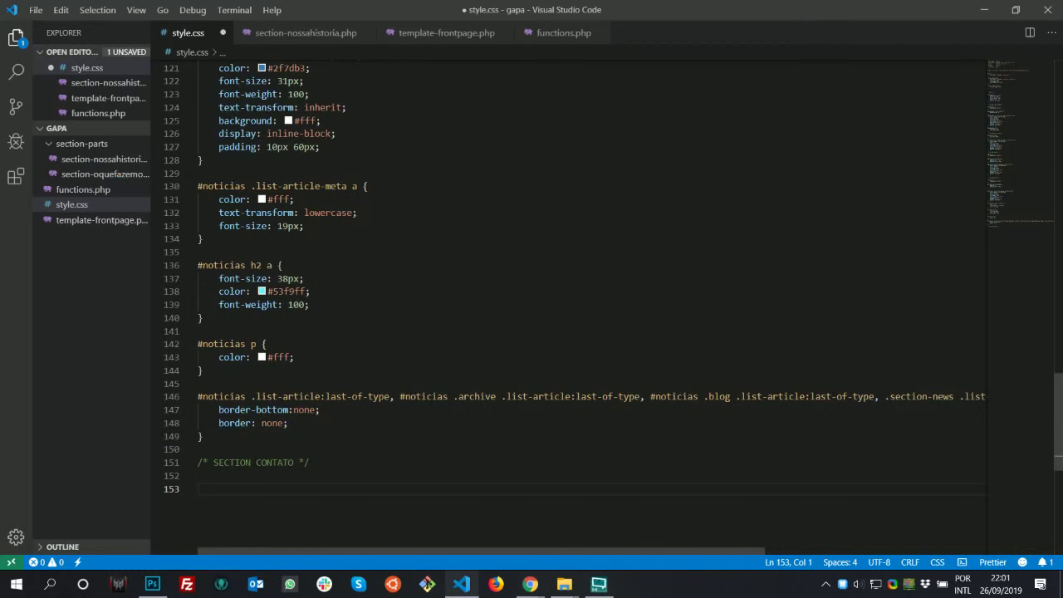
{"action": "type", "text": "contato {"}
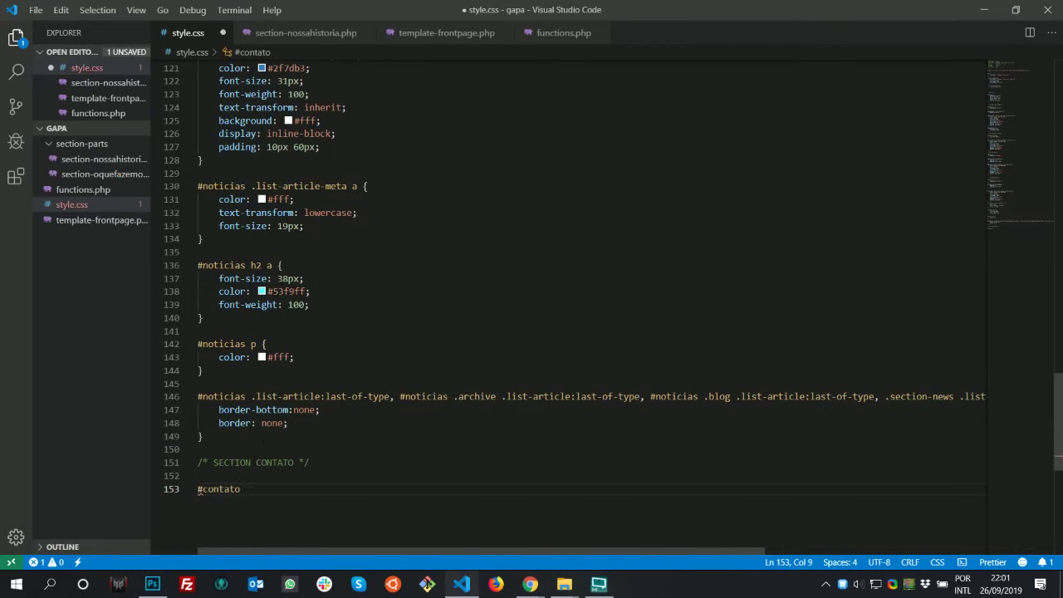
{"action": "key", "text": "Return"}
{"action": "key", "text": "ctrl+s"}
In the Photoshop mockup, sample the contact section's light background colour, copy its hex code, and return to style.css
{"action": "key", "text": "alt+Tab"}
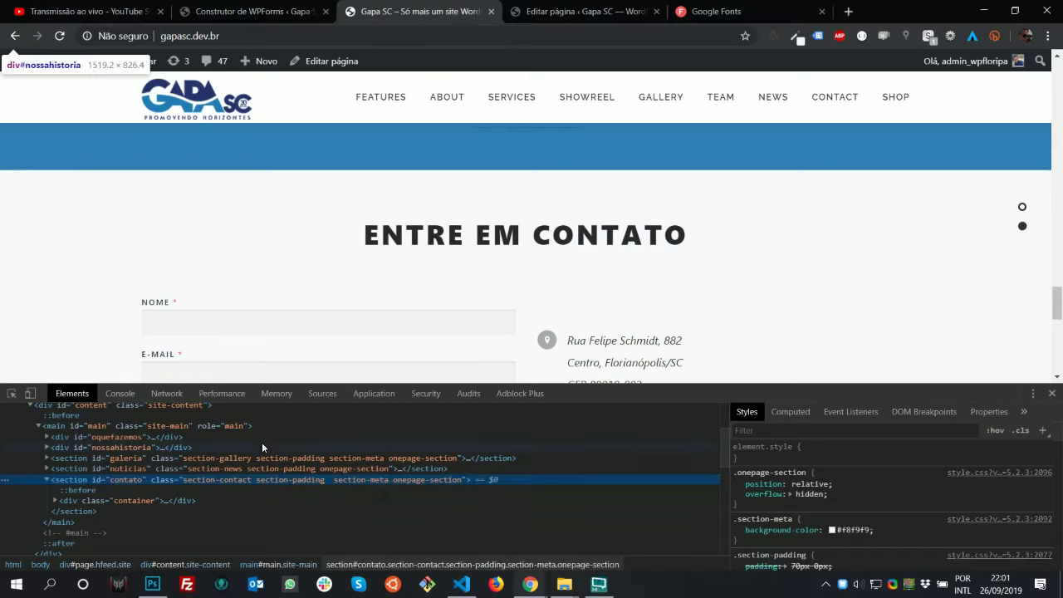
{"action": "left_click", "coordinate": [152, 584]}
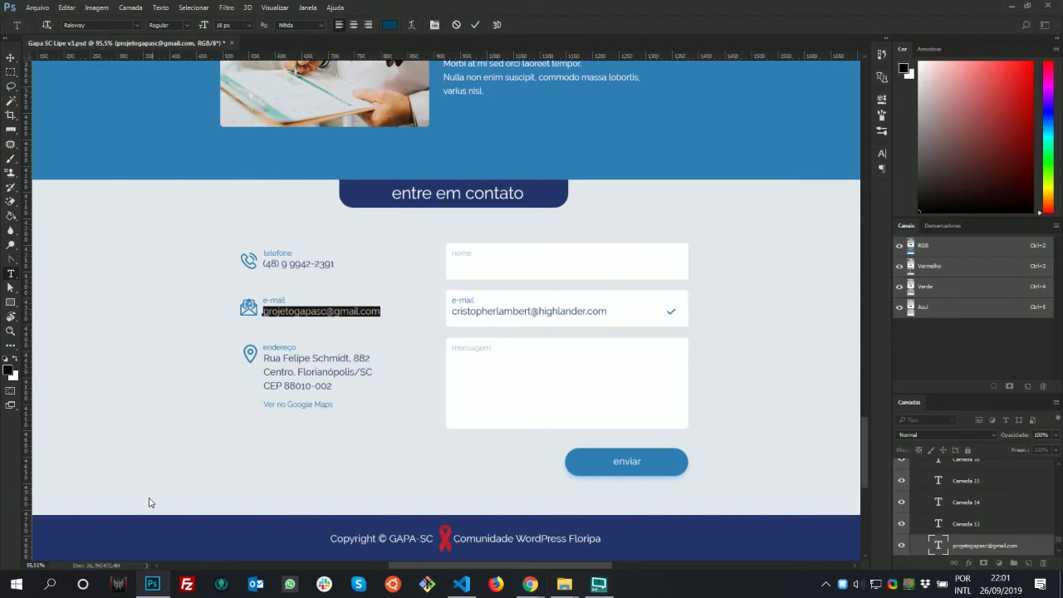
{"action": "left_click", "coordinate": [8, 370]}
{"action": "left_click", "coordinate": [102, 337]}
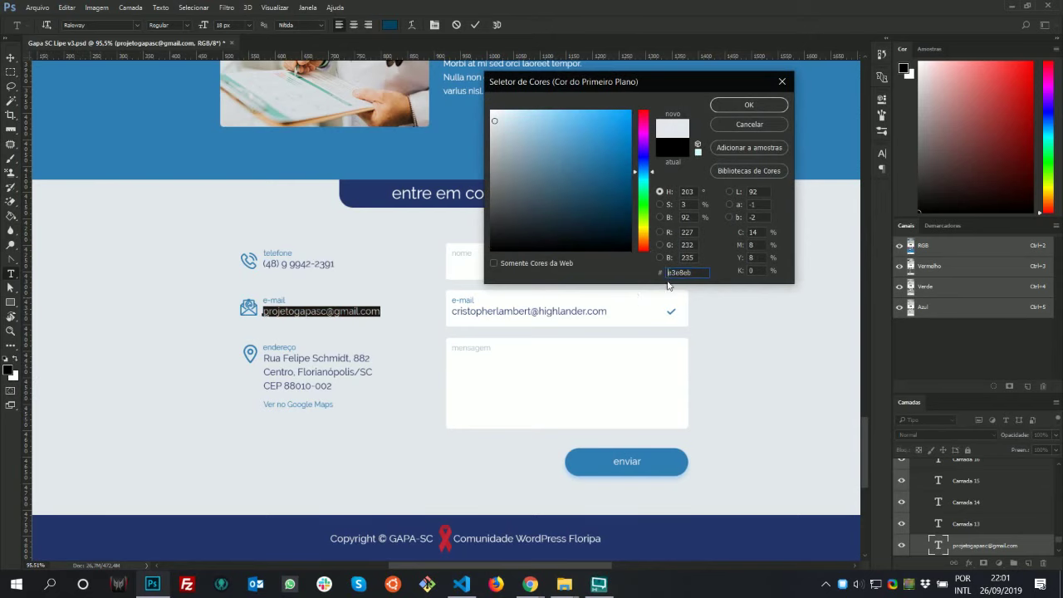
{"action": "double_click", "coordinate": [686, 274]}
{"action": "key", "text": "alt+Tab"}
{"action": "key", "text": "Tab"}
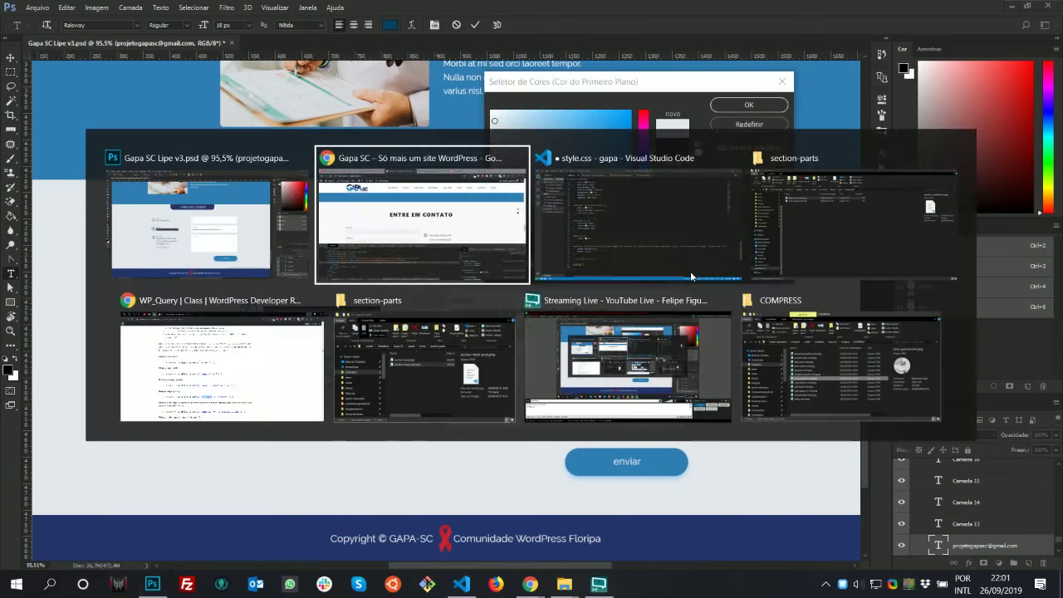
Set the #contato rule's background to #e3e8eb and save style.css
{"action": "type", "text": "bac"}
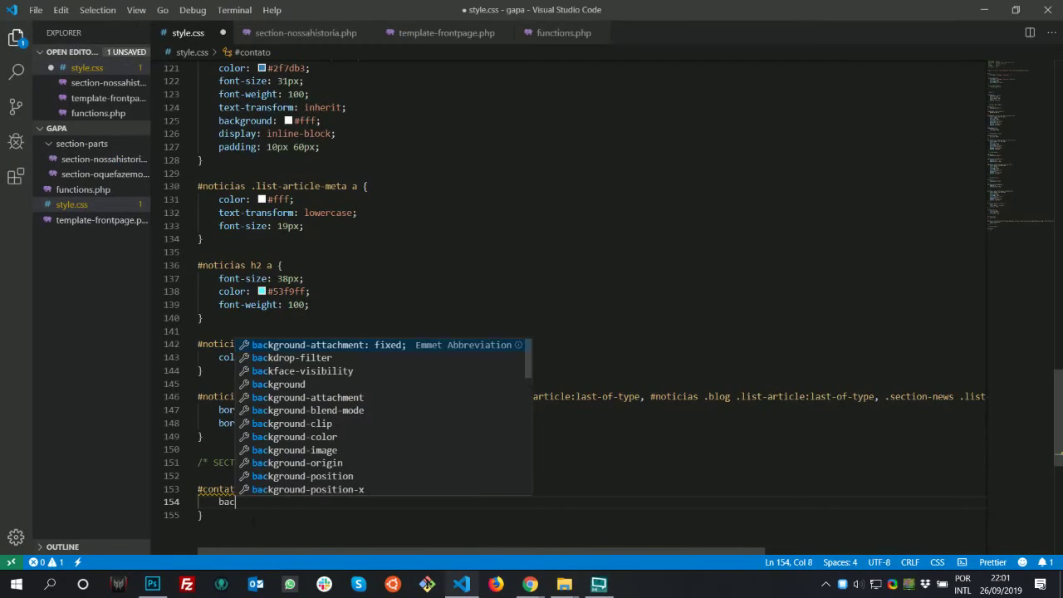
{"action": "key", "text": "Down"}
{"action": "key", "text": "Down"}
{"action": "key", "text": "Down"}
{"action": "key", "text": "Return"}
{"action": "key", "text": "Escape"}
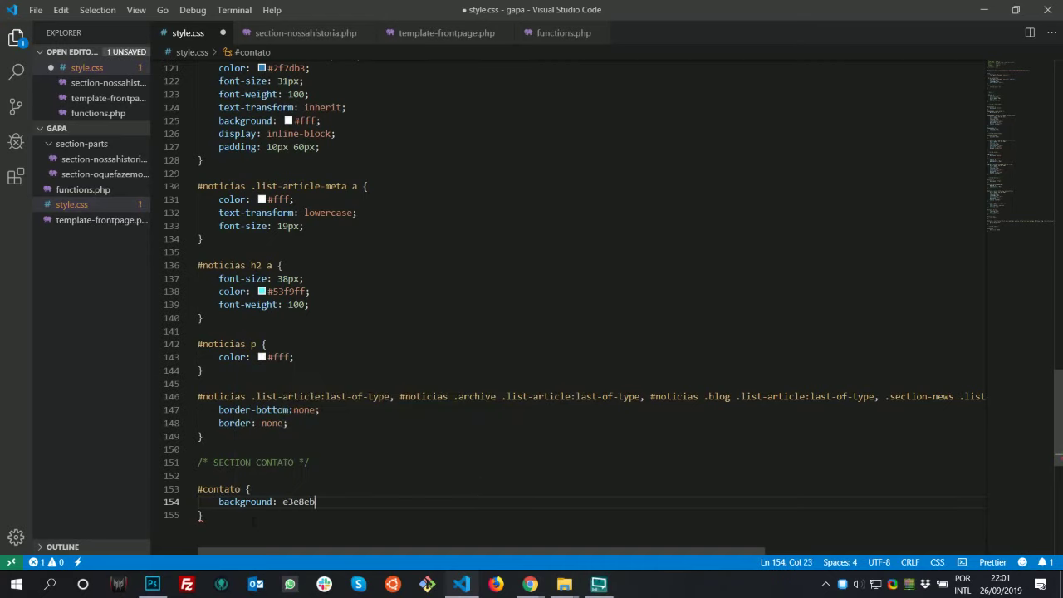
{"action": "type", "text": "#e3e8eb;"}
{"action": "key", "text": "ctrl+s"}
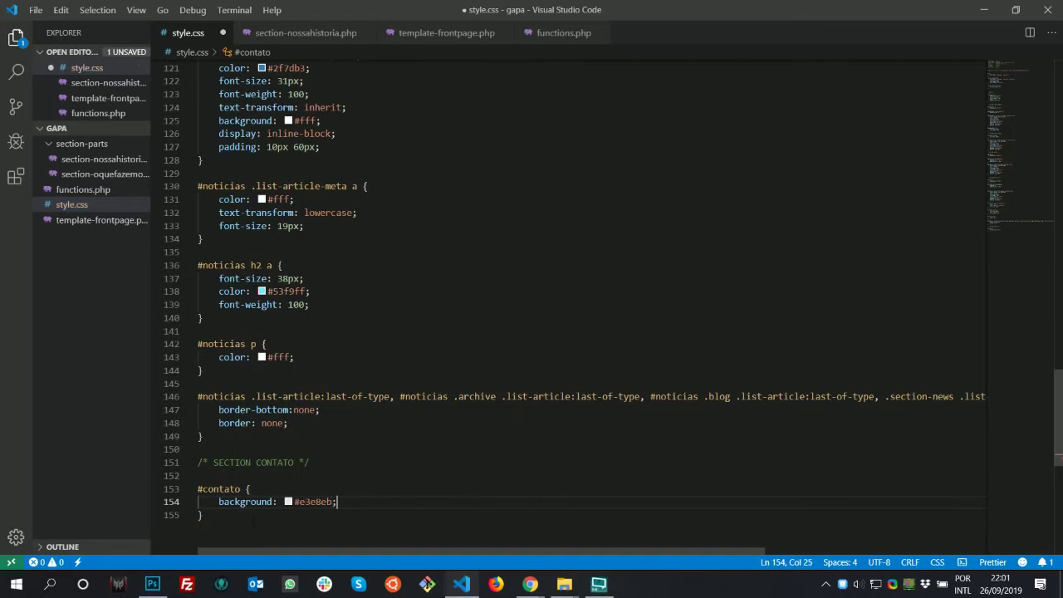
Reload the live site and check the contact section's background and title
{"action": "key", "text": "alt+Tab"}
{"action": "key", "text": "alt+Tab"}
{"action": "key", "text": "F5"}
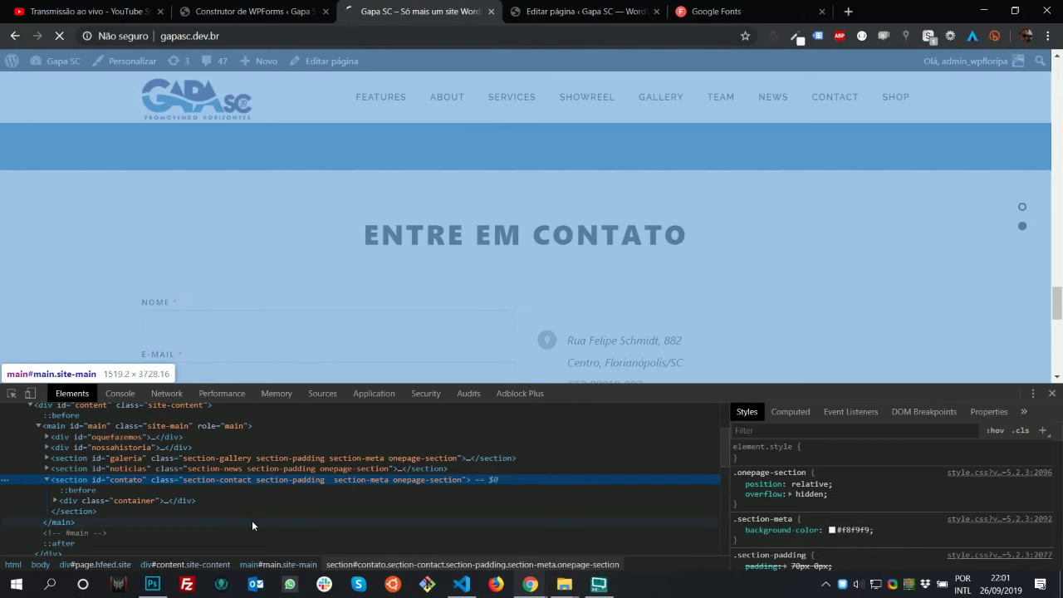
{"action": "scroll", "coordinate": [643, 216], "scroll_direction": "down", "scroll_amount": 5}
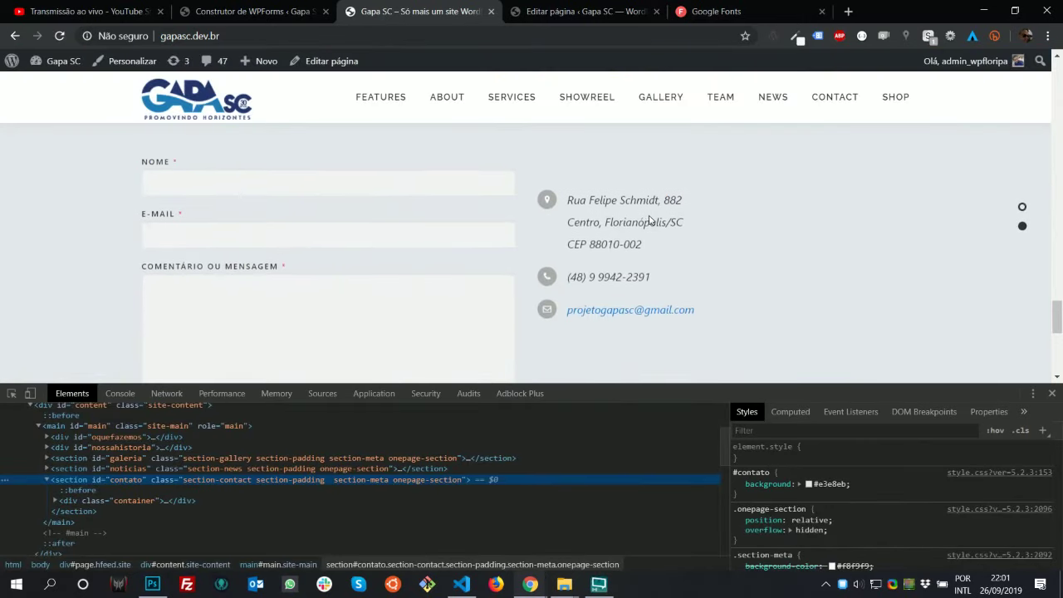
{"action": "scroll", "coordinate": [653, 223], "scroll_direction": "up", "scroll_amount": 3}
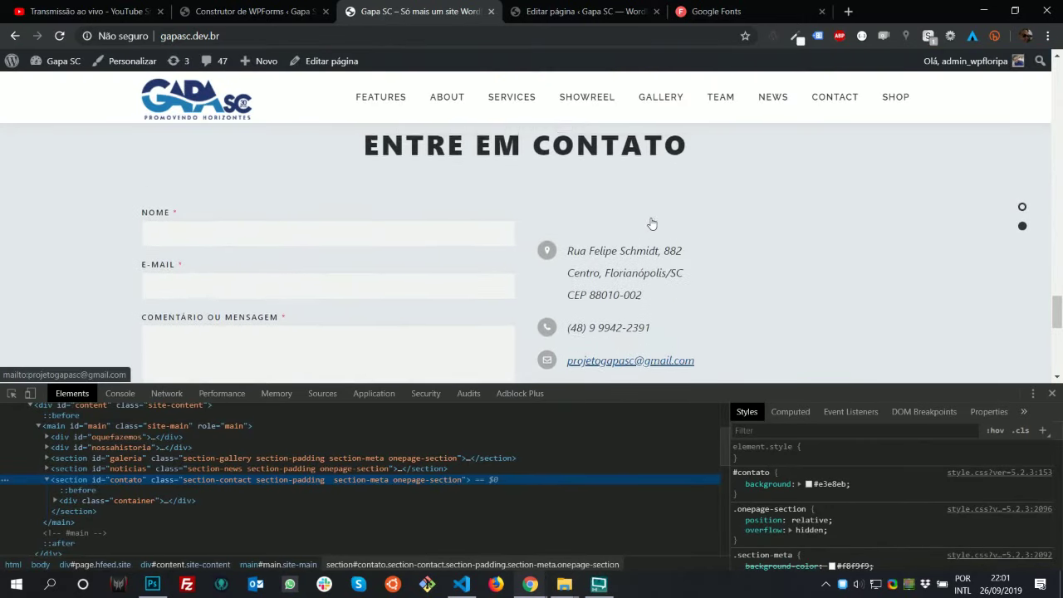
{"action": "left_click_drag", "start_coordinate": [475, 230], "coordinate": [689, 230]}
In style.css, copy the #noticias .section-title-area .section-title rule and paste it below the #contato rule
{"action": "key", "text": "alt+Tab"}
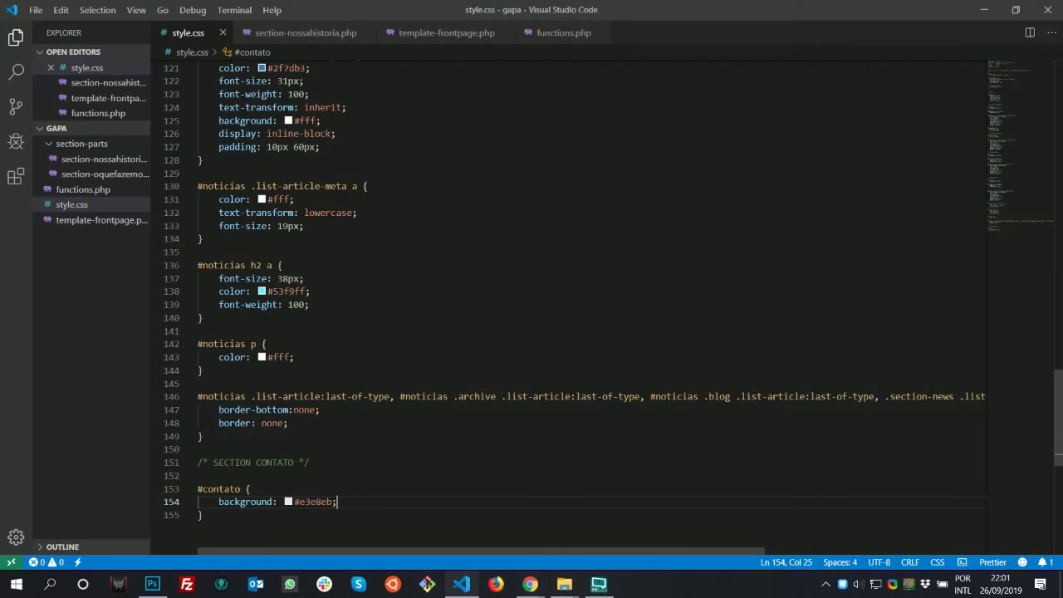
{"action": "scroll", "coordinate": [453, 322], "scroll_direction": "up", "scroll_amount": 5}
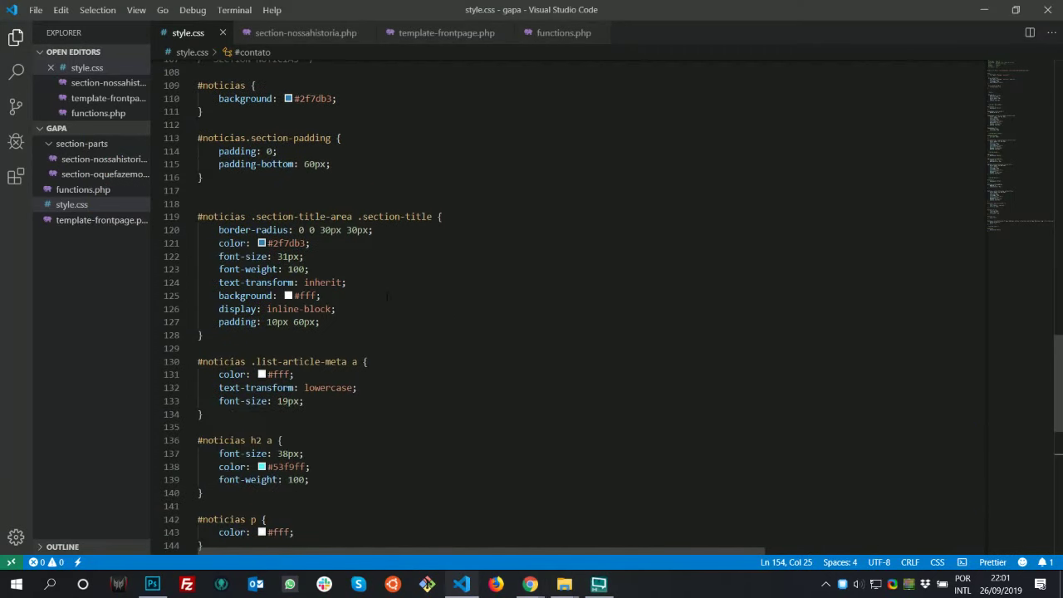
{"action": "left_click_drag", "start_coordinate": [349, 331], "coordinate": [185, 229]}
{"action": "key", "text": "ctrl+c"}
{"action": "scroll", "coordinate": [185, 229], "scroll_direction": "down", "scroll_amount": 10}
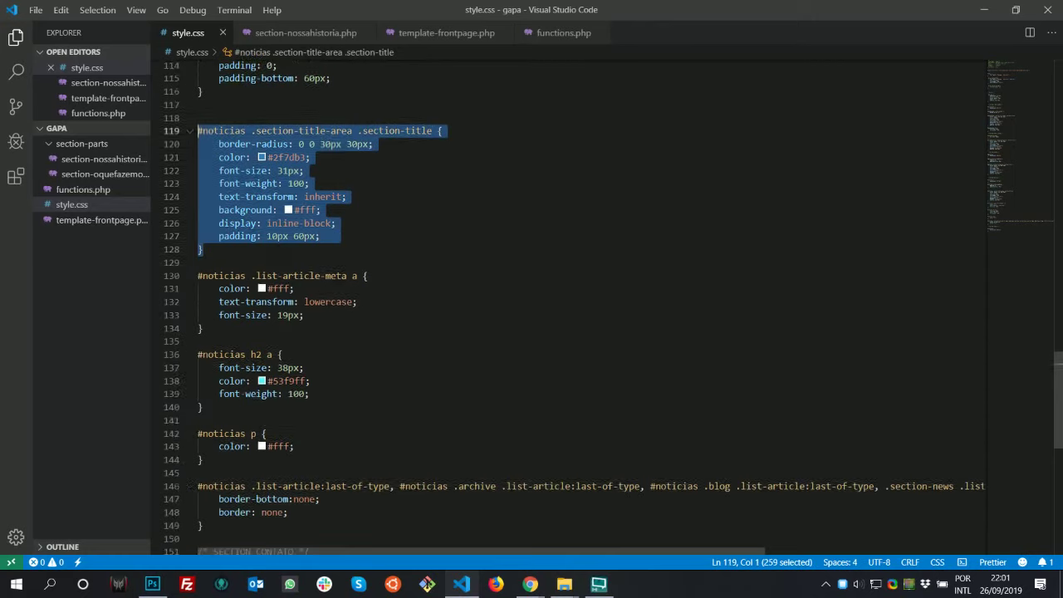
{"action": "left_click", "coordinate": [262, 285]}
{"action": "key", "text": "ctrl+v"}
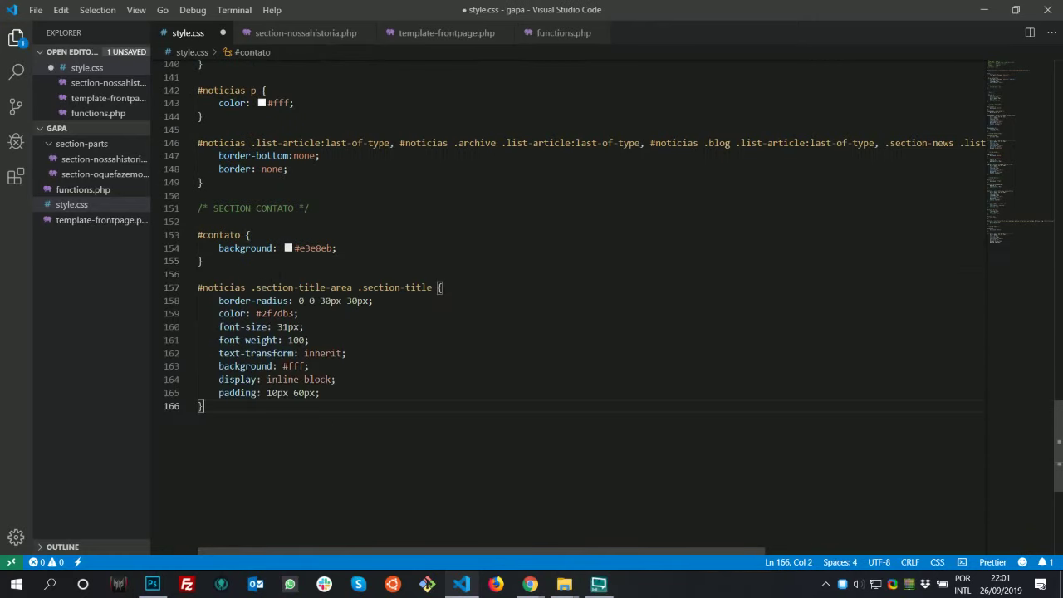
Replace #noticias with #contato in the pasted section-title rule's selector
{"action": "left_click_drag", "start_coordinate": [241, 235], "coordinate": [196, 235]}
{"action": "key", "text": "ctrl+c"}
{"action": "double_click", "coordinate": [221, 287]}
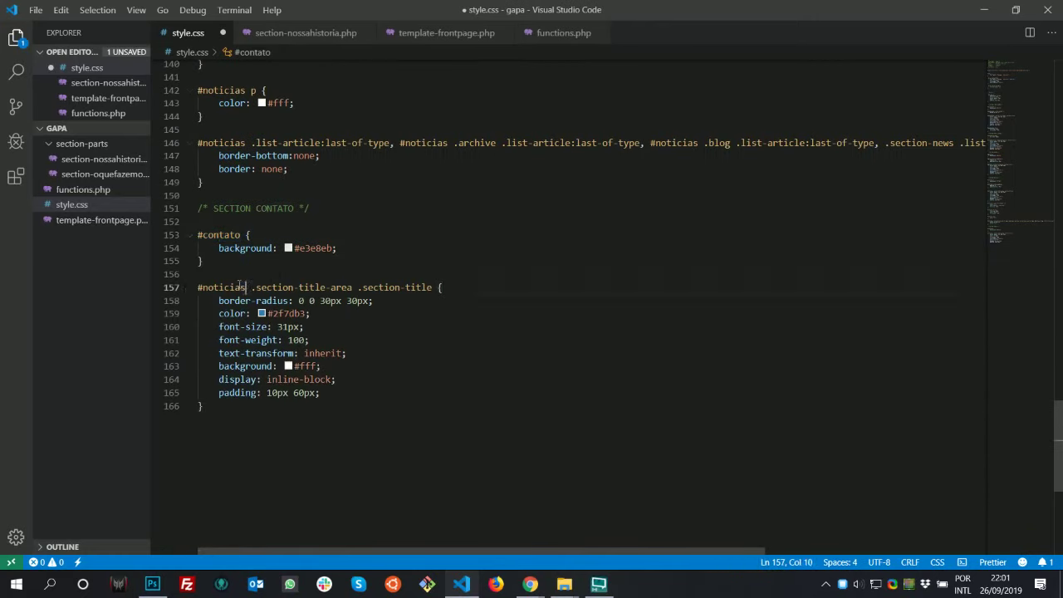
{"action": "key", "text": "ctrl+v"}
Sample the navy colour behind the "entre em contato" title in the Photoshop mockup, copy its hex code, and return to style.css
{"action": "key", "text": "alt+Tab"}
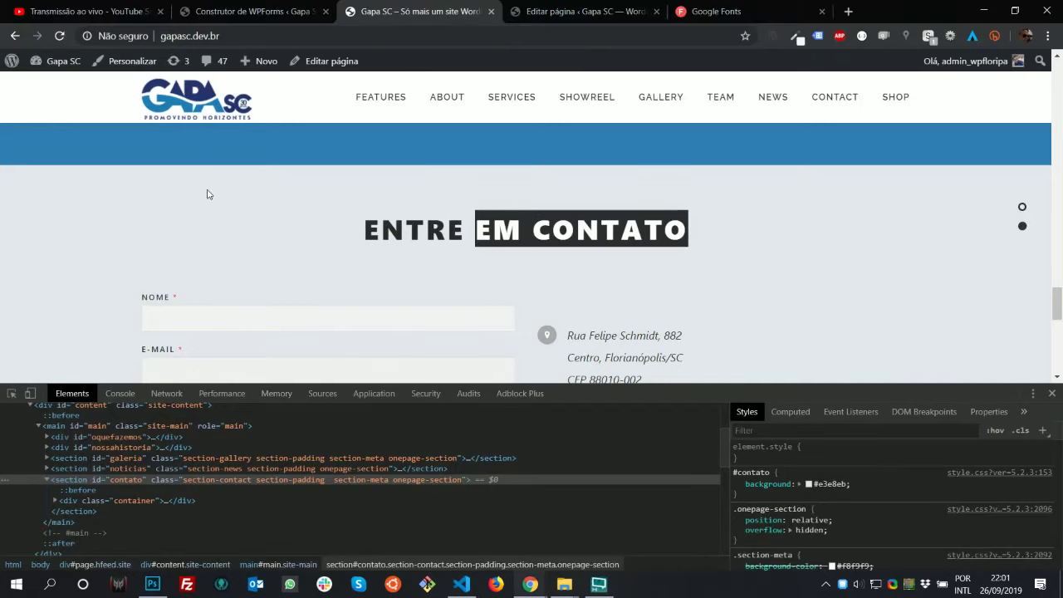
{"action": "key", "text": "alt+Tab"}
{"action": "key", "text": "Tab"}
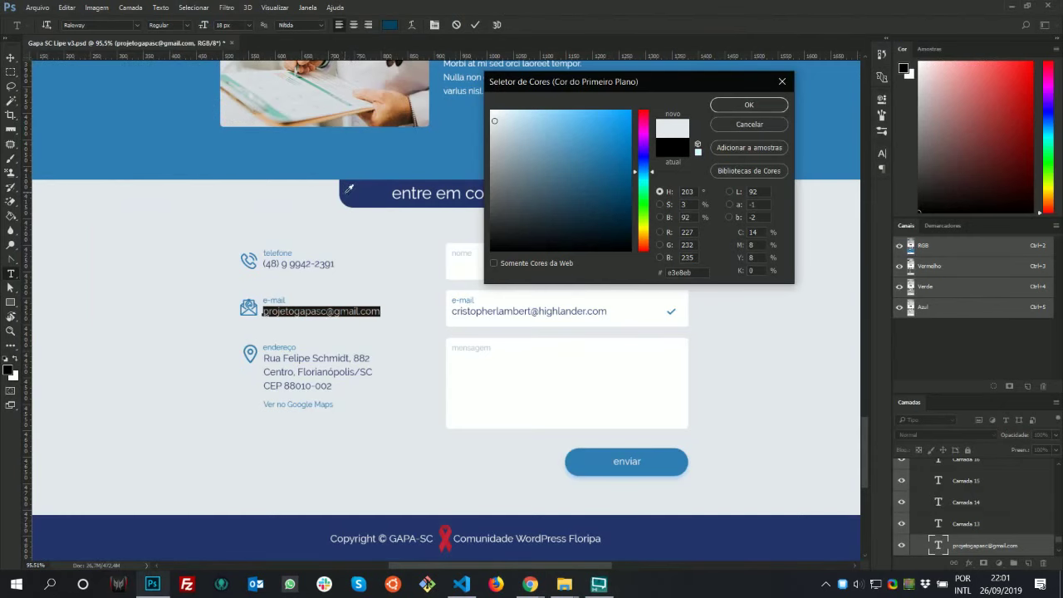
{"action": "left_click", "coordinate": [349, 189]}
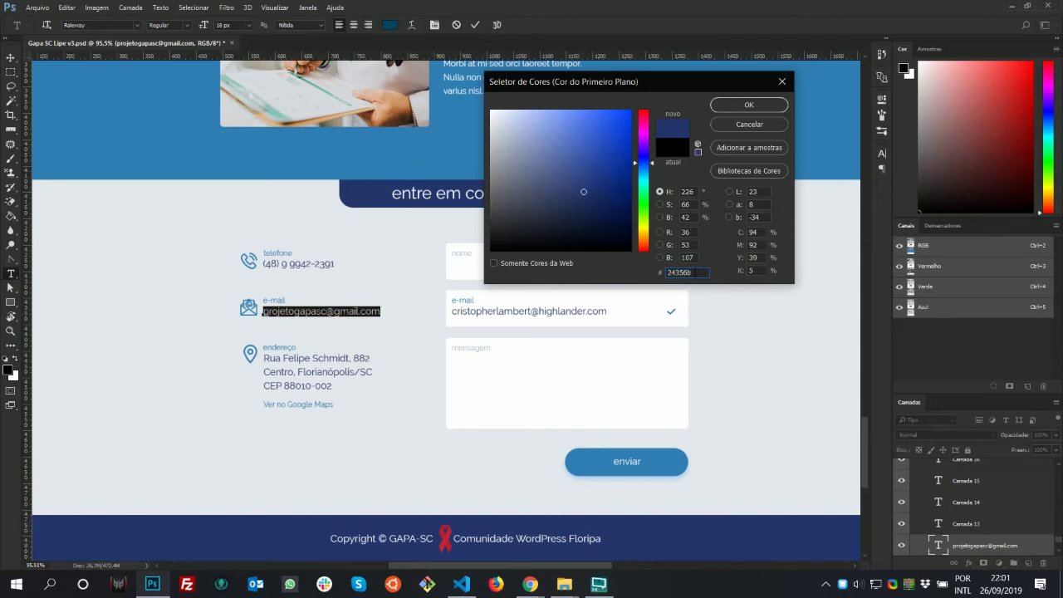
{"action": "key", "text": "alt+Tab"}
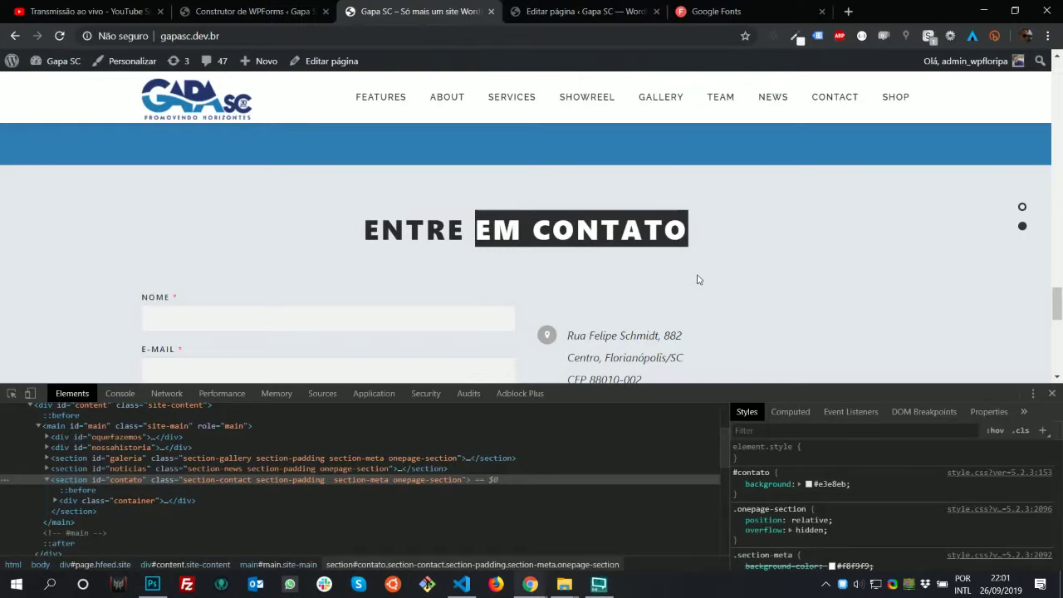
{"action": "key", "text": "alt+Tab"}
{"action": "key", "text": "alt+Tab"}
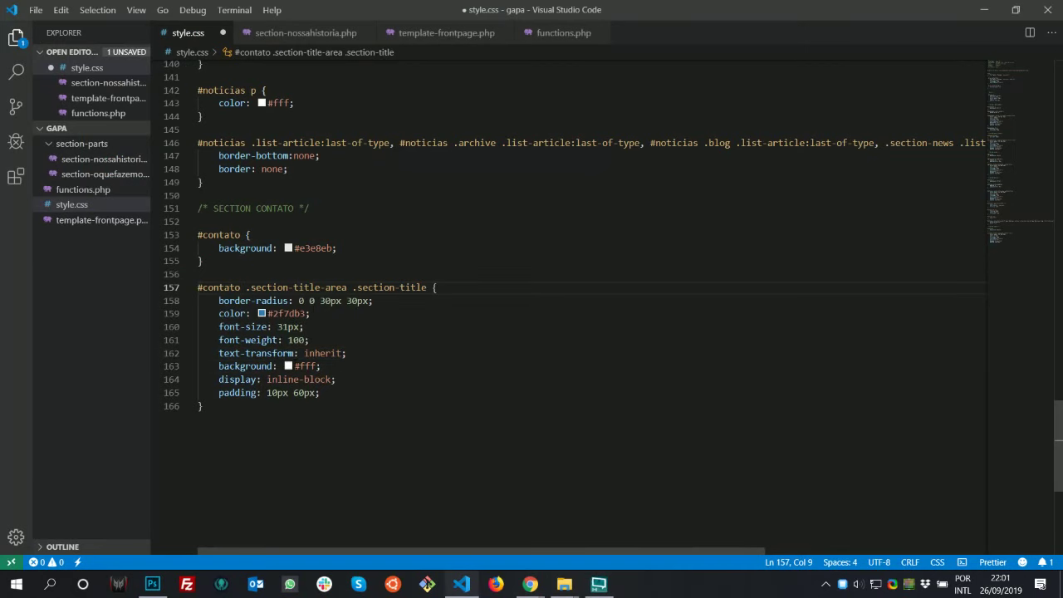
Set the contact title rule's background to #24356b and its text colour to #fff, save style.css, and switch to the Photoshop mockup
{"action": "left_click", "coordinate": [295, 367]}
{"action": "key", "text": "ctrl+shift+Right"}
{"action": "type", "text": "24356b"}
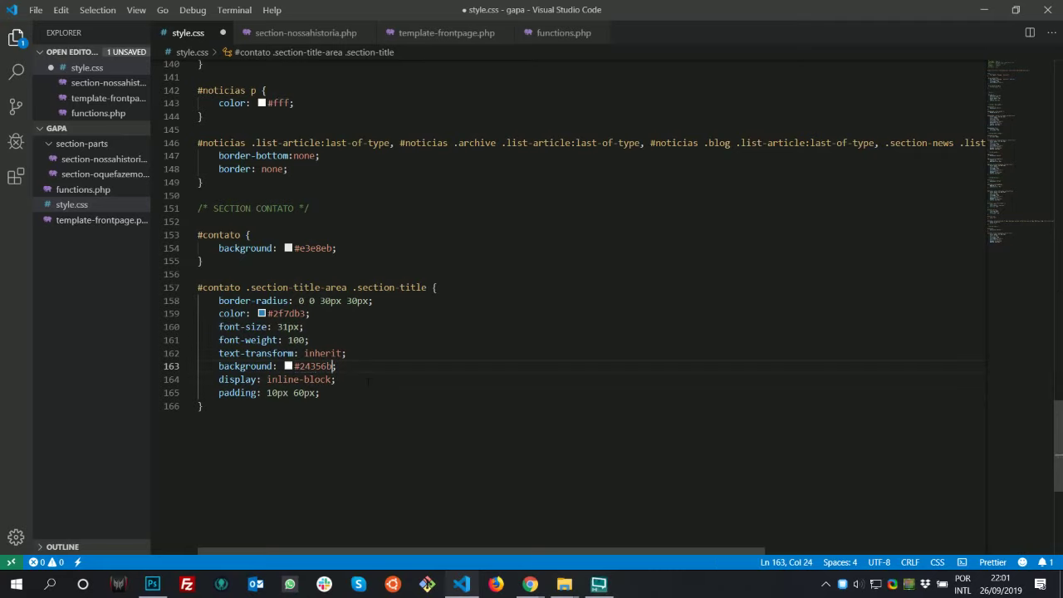
{"action": "left_click_drag", "start_coordinate": [305, 314], "coordinate": [280, 313]}
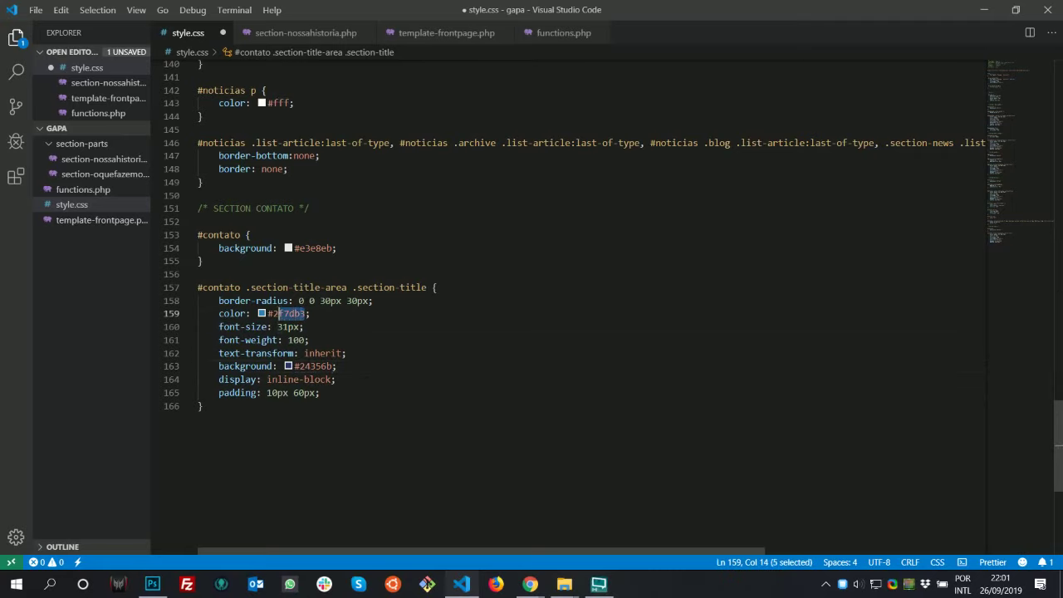
{"action": "type", "text": "fff"}
{"action": "key", "text": "ctrl+s"}
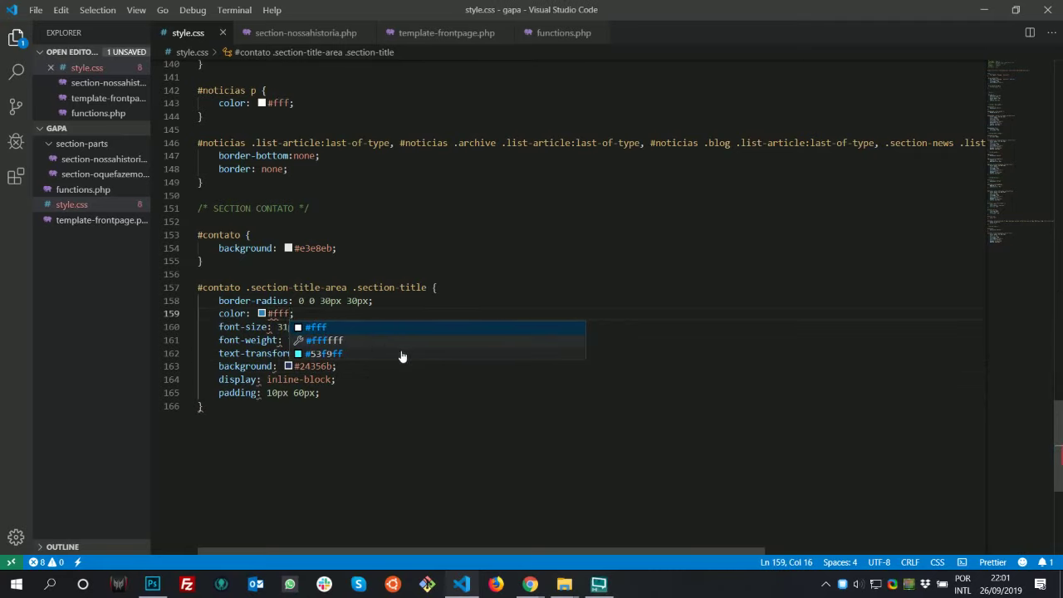
{"action": "key", "text": "alt+Tab"}
{"action": "key", "text": "Tab"}
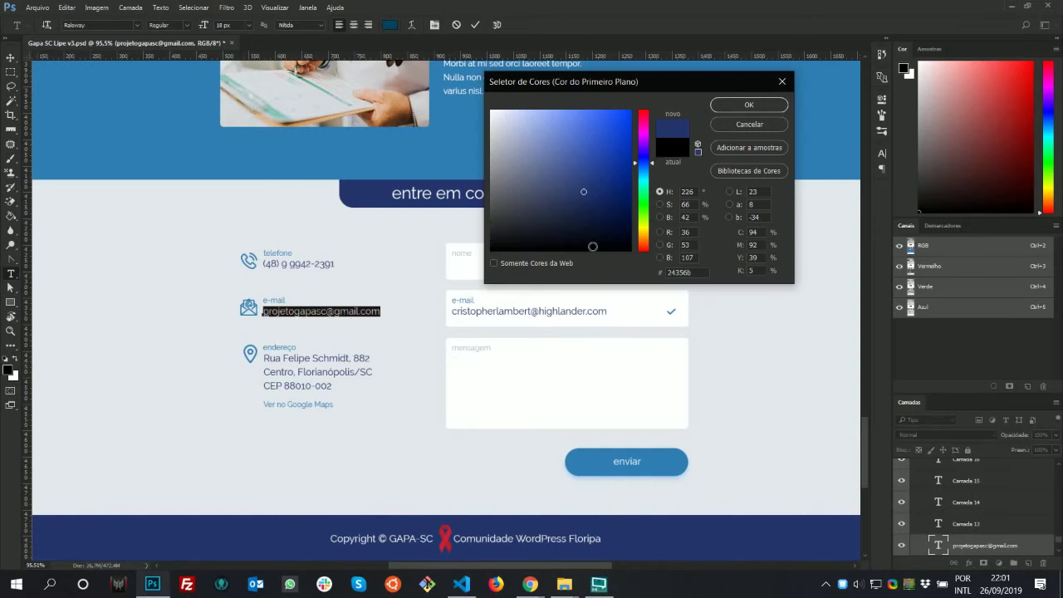
Switch to the site in Chrome and reload the page to check the styled contact title
{"action": "key", "text": "alt+Tab"}
{"action": "key", "text": "alt+Tab"}
{"action": "key", "text": "Tab"}
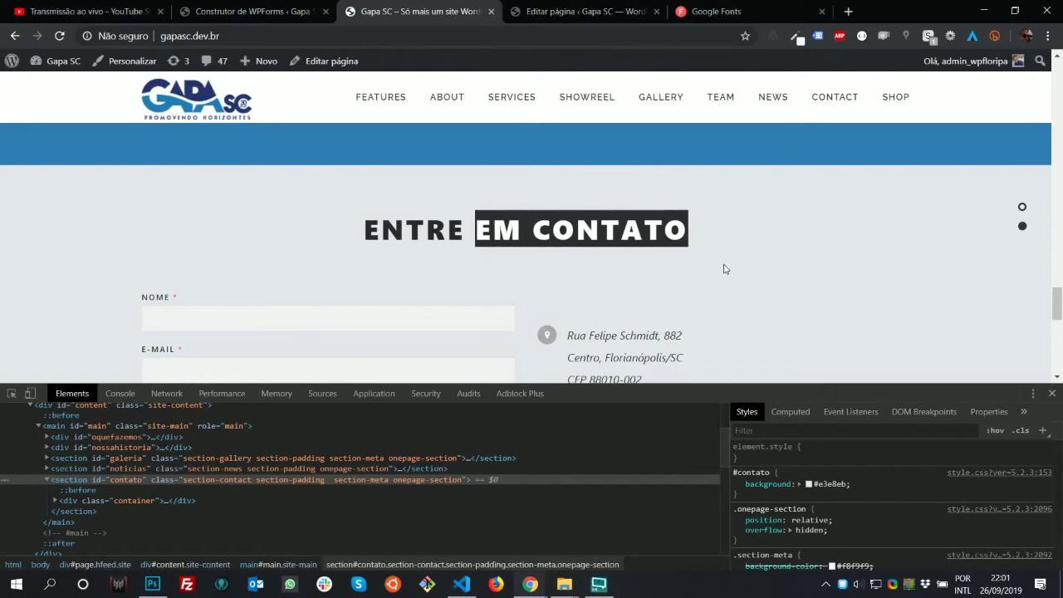
{"action": "key", "text": "F5"}
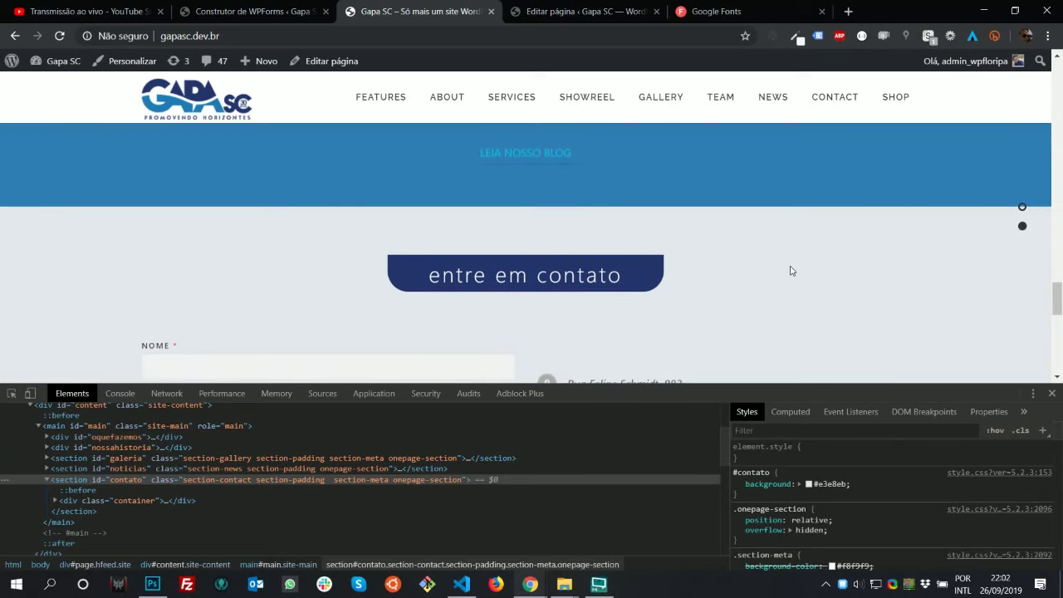
In style.css, copy the #noticias.section-padding rule and paste it directly below the #contato background rule
{"action": "key", "text": "alt+Tab"}
{"action": "scroll", "coordinate": [432, 258], "scroll_direction": "up", "scroll_amount": 9}
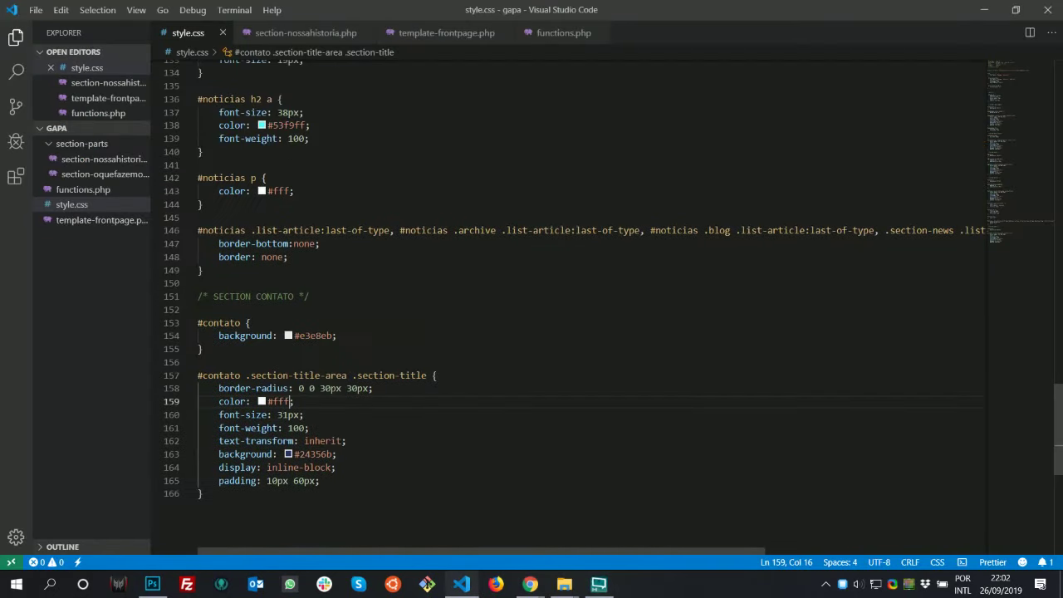
{"action": "scroll", "coordinate": [573, 307], "scroll_direction": "down", "scroll_amount": 4}
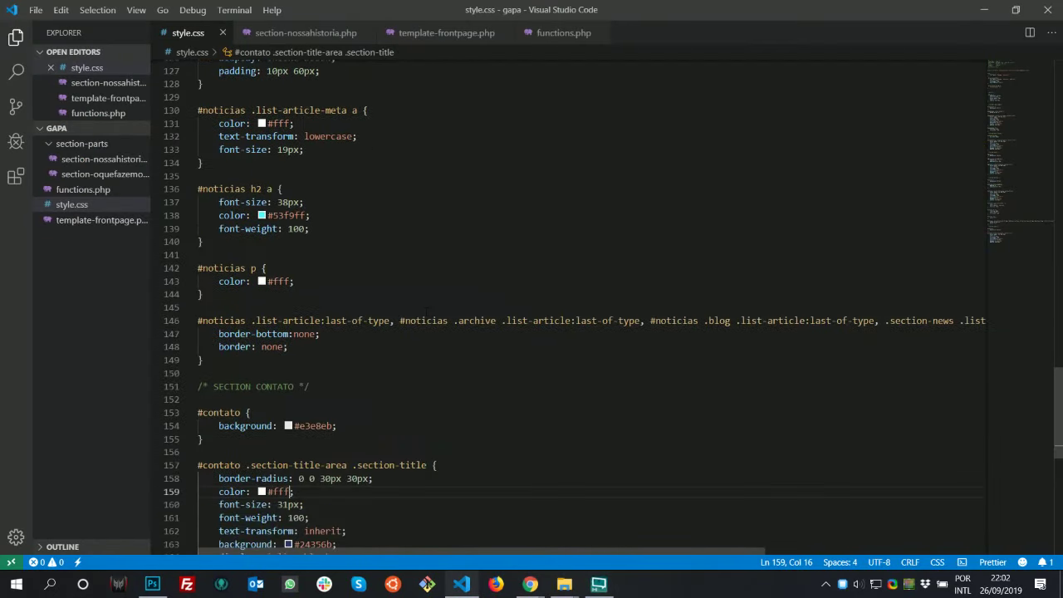
{"action": "scroll", "coordinate": [573, 307], "scroll_direction": "up", "scroll_amount": 7}
{"action": "scroll", "coordinate": [242, 248], "scroll_direction": "up", "scroll_amount": 2}
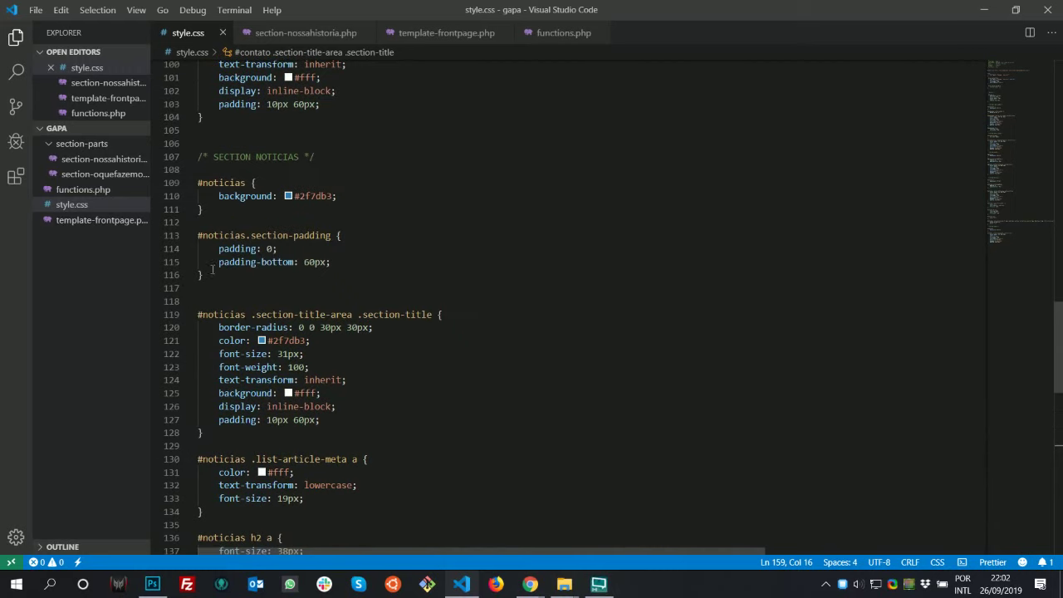
{"action": "left_click_drag", "start_coordinate": [212, 270], "coordinate": [197, 236]}
{"action": "key", "text": "ctrl+c"}
{"action": "scroll", "coordinate": [241, 407], "scroll_direction": "down", "scroll_amount": 12}
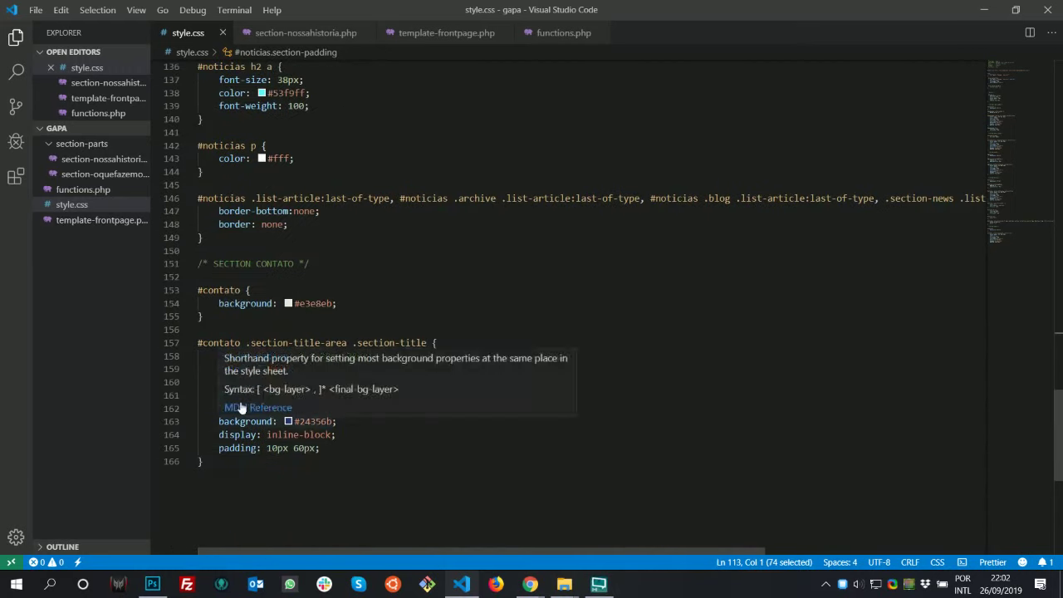
{"action": "left_click", "coordinate": [224, 317]}
{"action": "key", "text": "Return"}
{"action": "key", "text": "Return"}
{"action": "key", "text": "ctrl+v"}
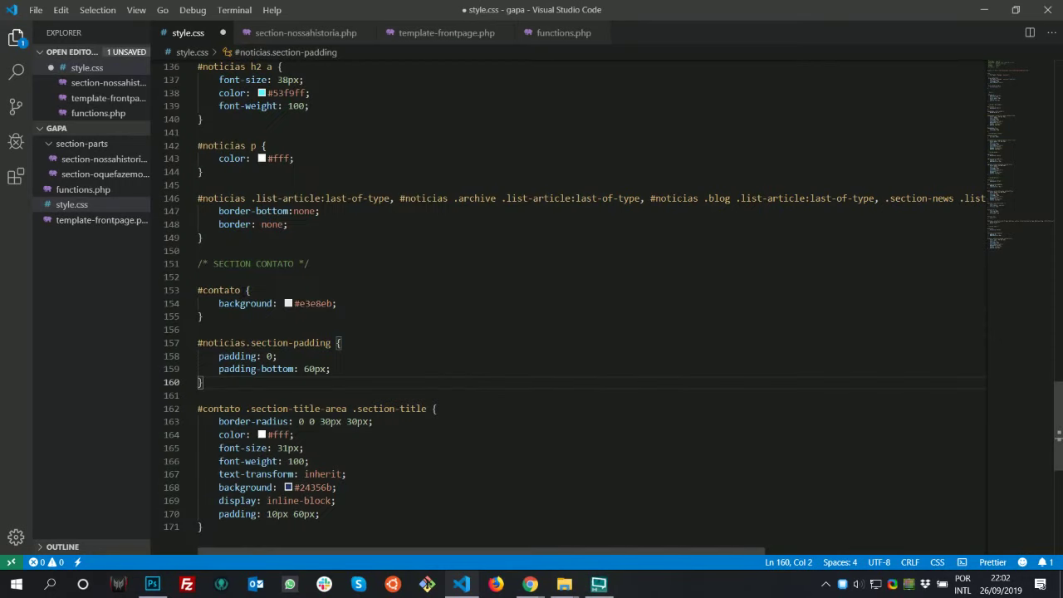
Replace #noticias with #contato in the pasted section-padding rule's selector and save style.css
{"action": "left_click_drag", "start_coordinate": [247, 290], "coordinate": [198, 290]}
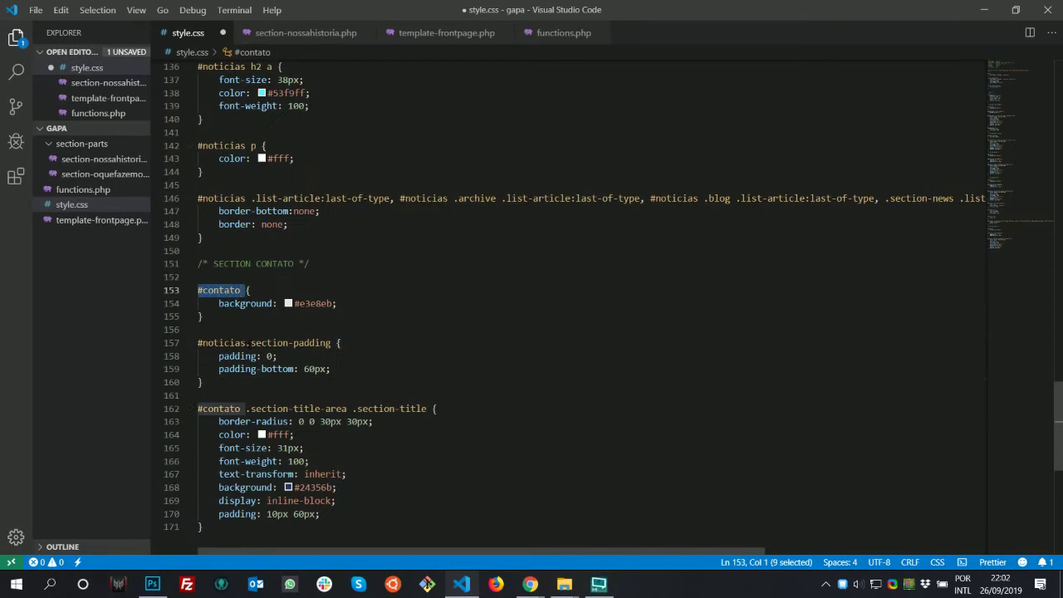
{"action": "key", "text": "ctrl+c"}
{"action": "double_click", "coordinate": [221, 343]}
{"action": "key", "text": "ctrl+v"}
{"action": "key", "text": "ctrl+s"}
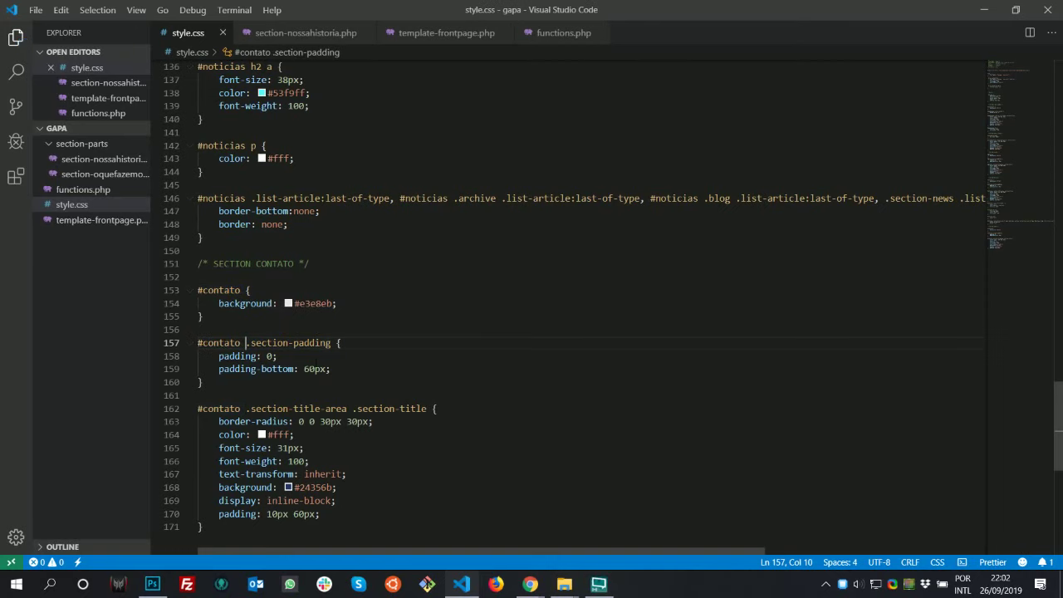
Return to the site in Chrome, close the developer tools, and review the contact section and the page header
{"action": "key", "text": "alt+Tab"}
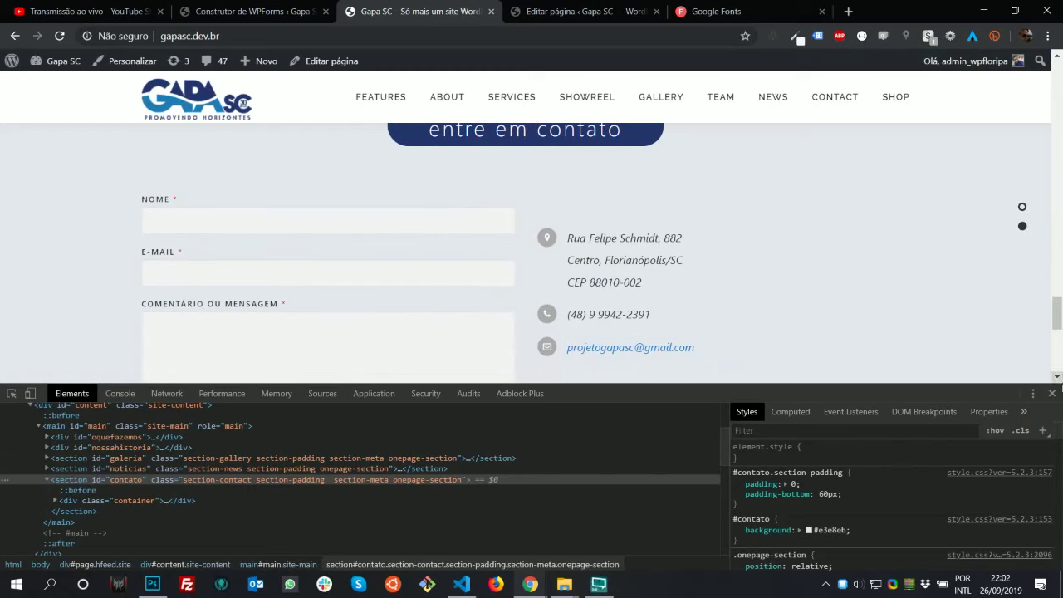
{"action": "left_click", "coordinate": [1053, 394]}
{"action": "scroll", "coordinate": [773, 403], "scroll_direction": "up", "scroll_amount": 2}
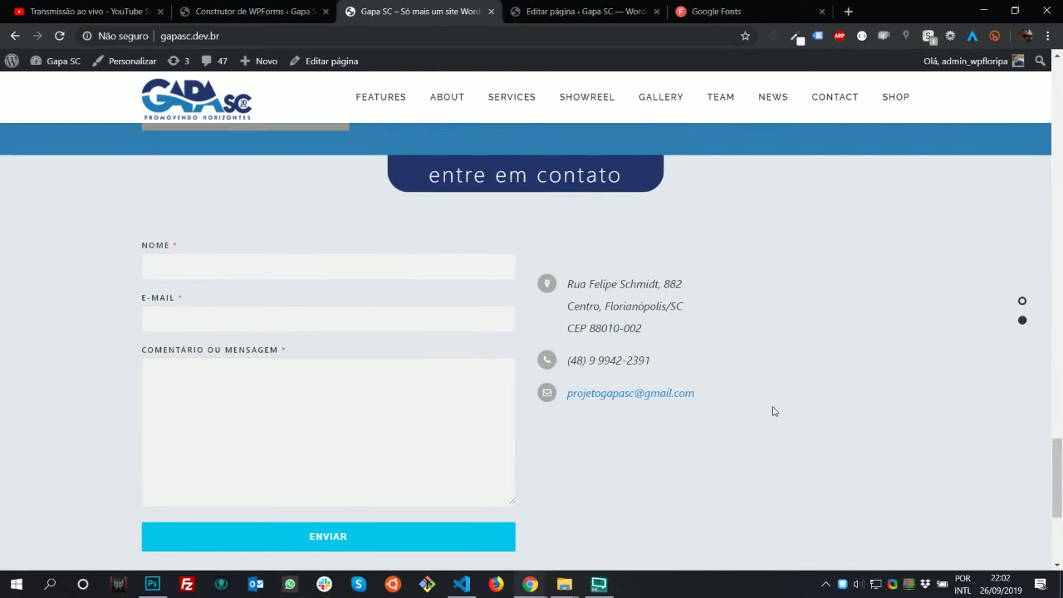
{"action": "scroll", "coordinate": [773, 411], "scroll_direction": "up", "scroll_amount": 2}
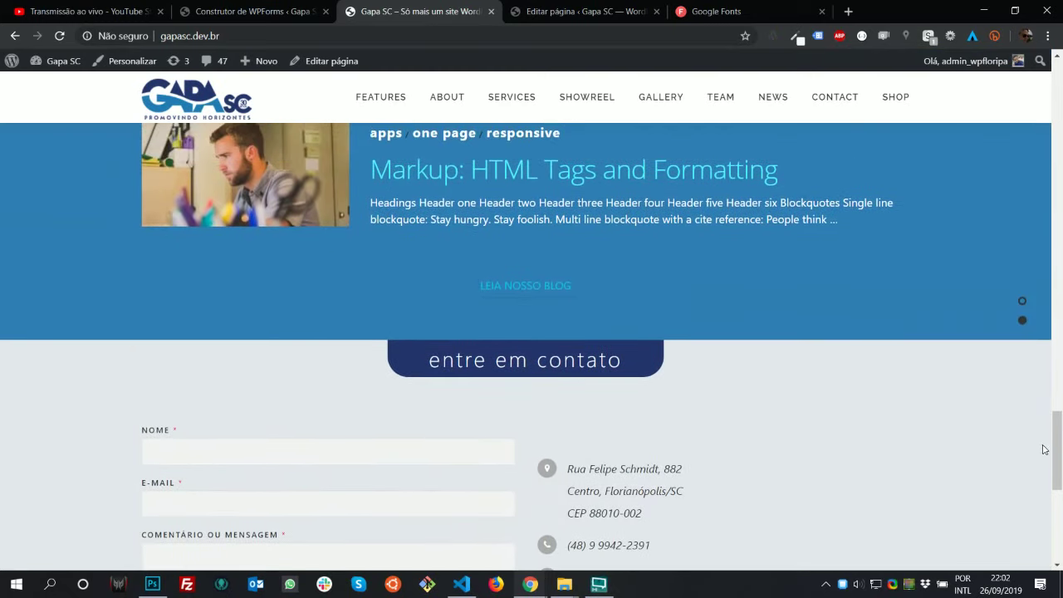
{"action": "left_click_drag", "start_coordinate": [1054, 451], "coordinate": [1056, 91]}
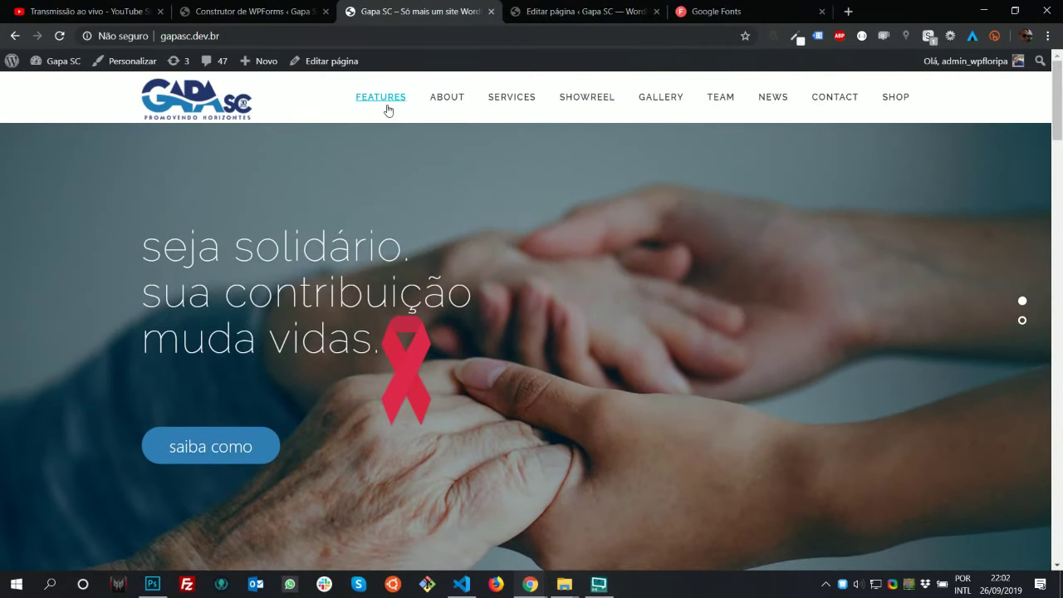
{"action": "scroll", "coordinate": [736, 375], "scroll_direction": "down", "scroll_amount": 4}
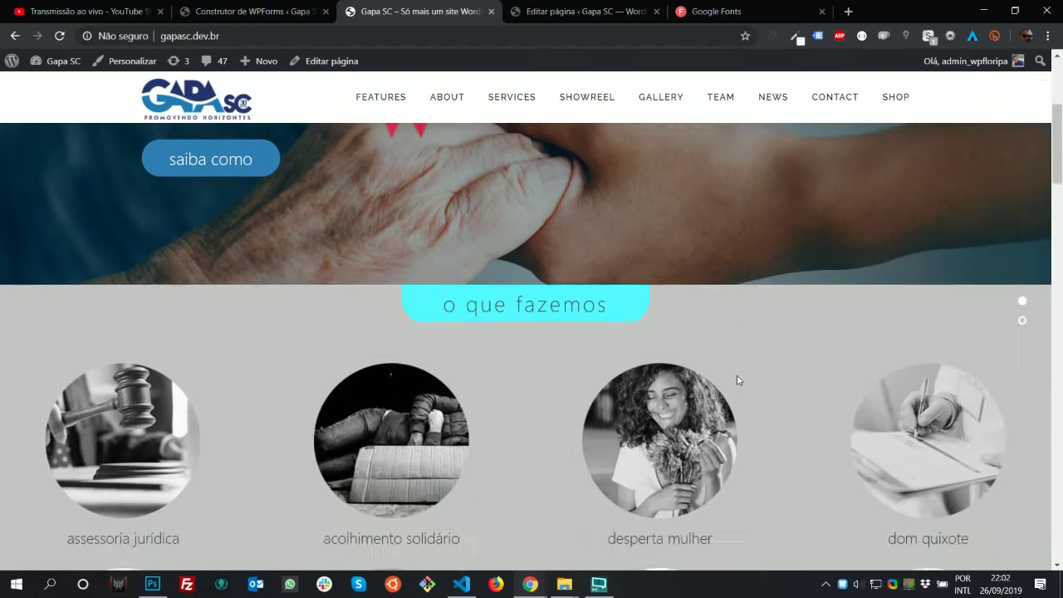
{"action": "scroll", "coordinate": [682, 346], "scroll_direction": "up", "scroll_amount": 4}
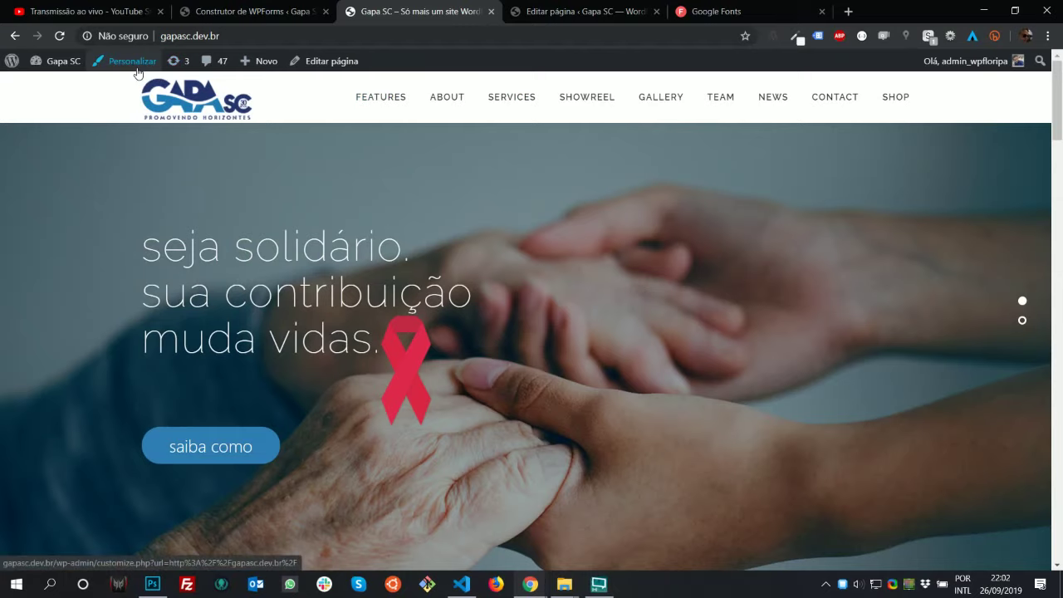
Exit the WPForms builder for the Contato form and open the WordPress menu editor
{"action": "left_click", "coordinate": [280, 12]}
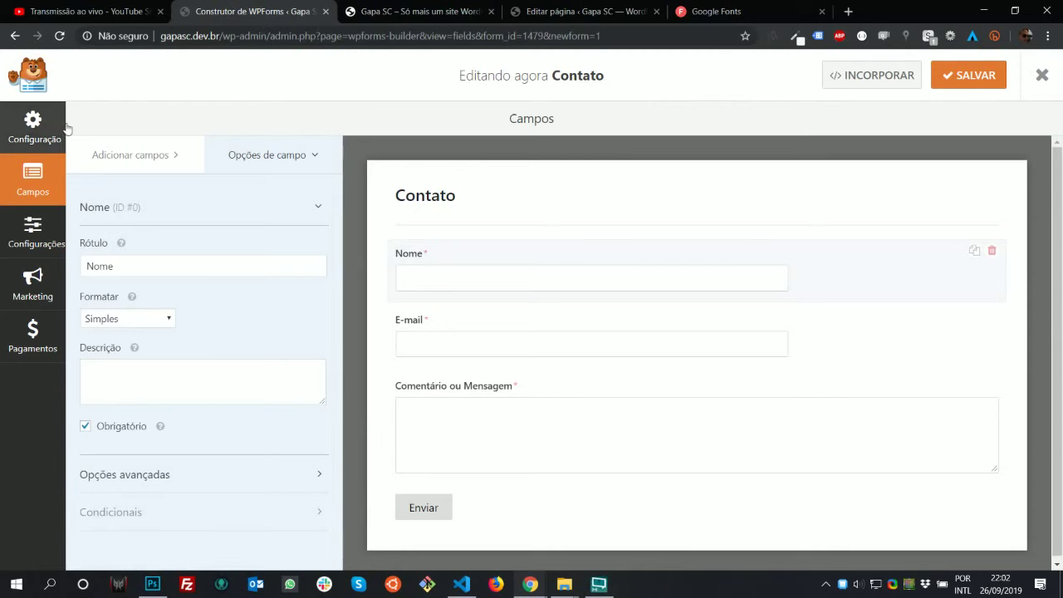
{"action": "left_click", "coordinate": [1042, 75]}
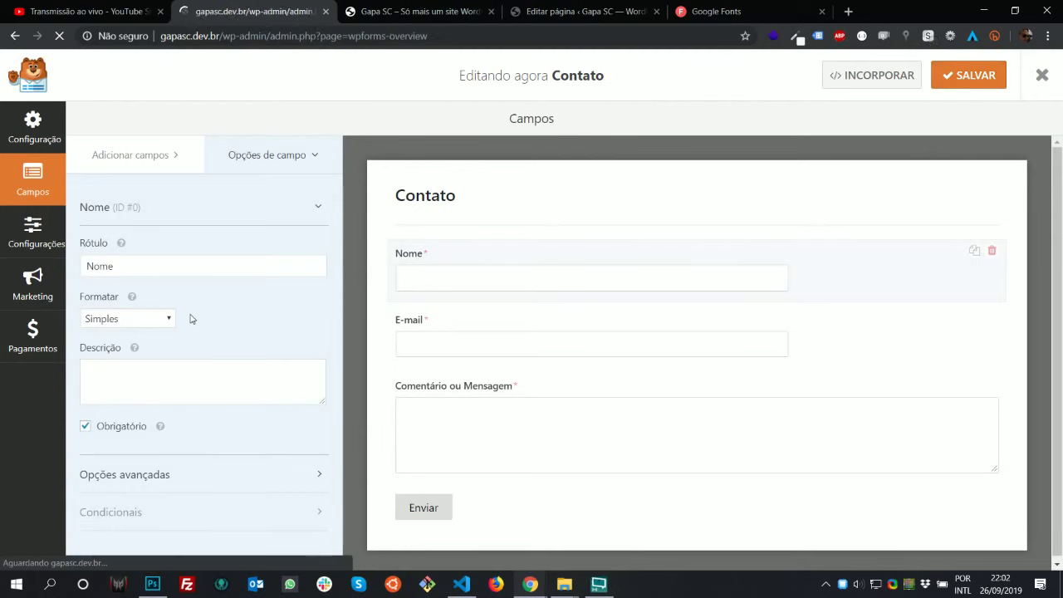
{"action": "mouse_move", "coordinate": [73, 404]}
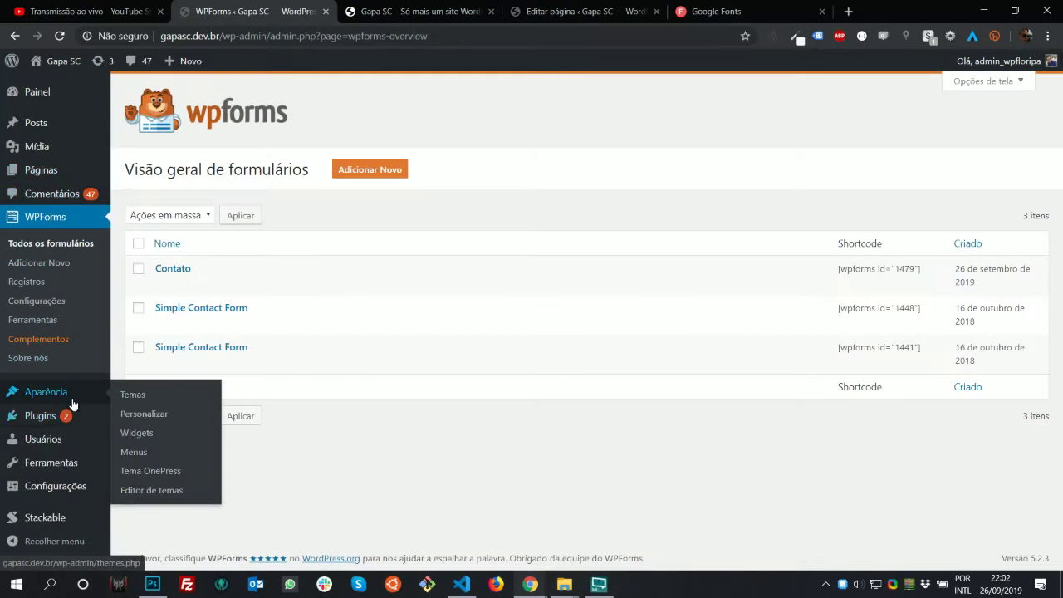
{"action": "left_click", "coordinate": [170, 452]}
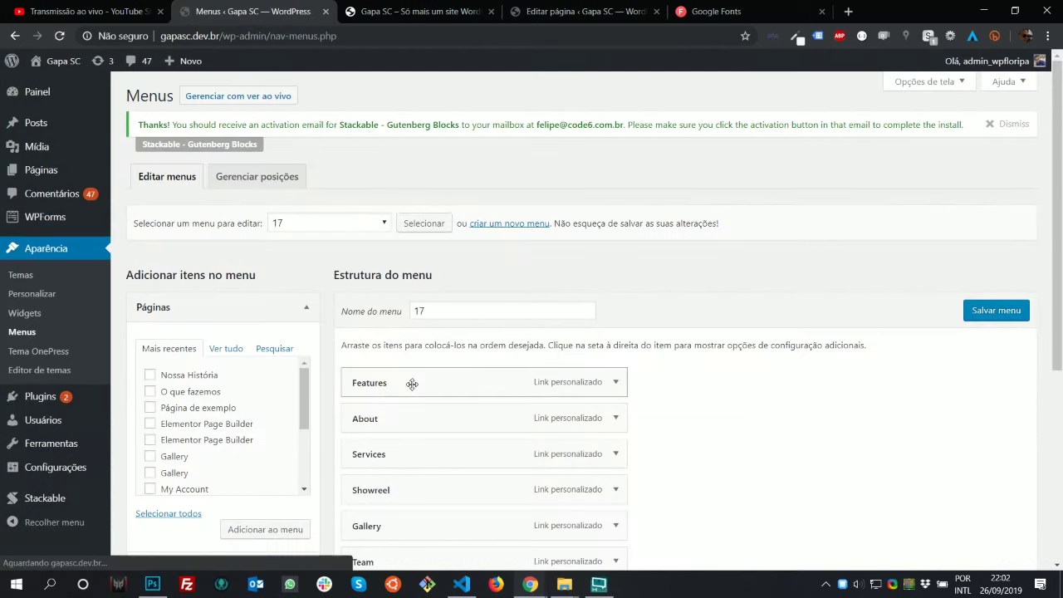
Remove the Features item from menu 17
{"action": "scroll", "coordinate": [735, 317], "scroll_direction": "down", "scroll_amount": 2}
{"action": "scroll", "coordinate": [735, 317], "scroll_direction": "down", "scroll_amount": 2}
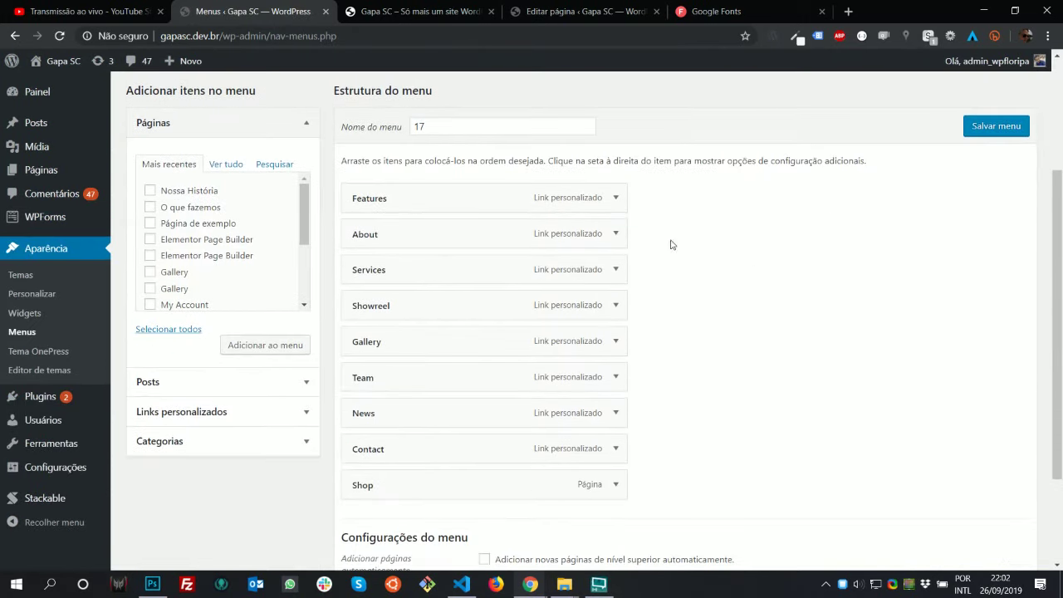
{"action": "left_click", "coordinate": [623, 202]}
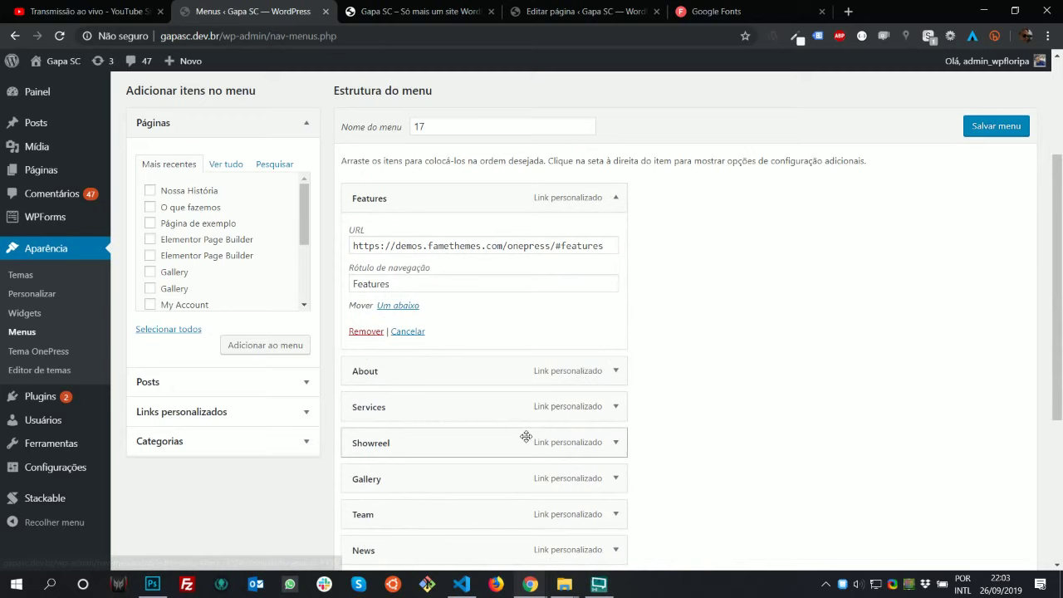
{"action": "left_click", "coordinate": [366, 330]}
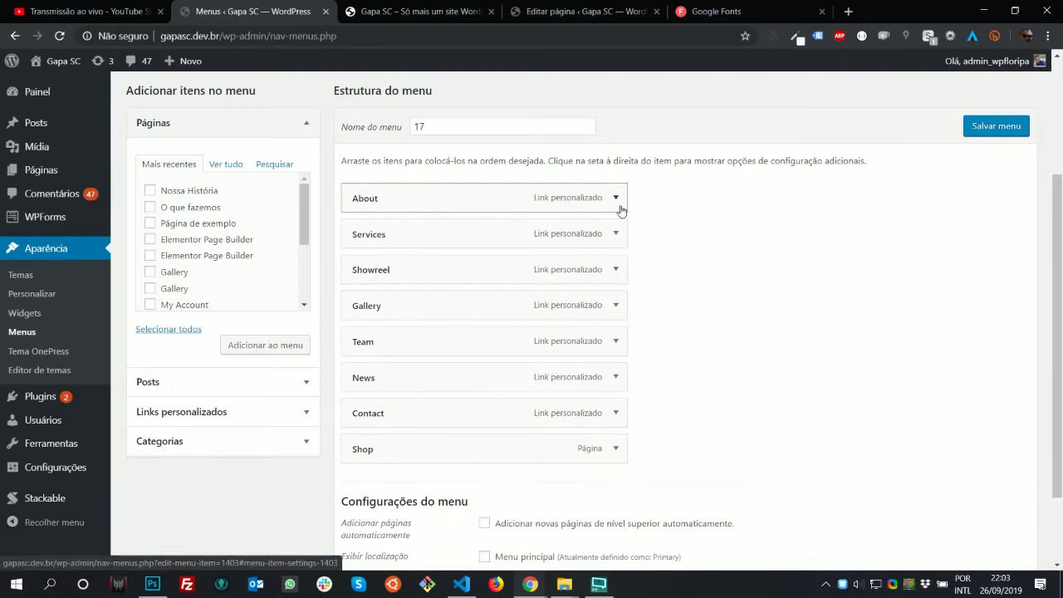
Inspect the "o que fazemos" heading on the site to look up its section's id
{"action": "left_click", "coordinate": [440, 13]}
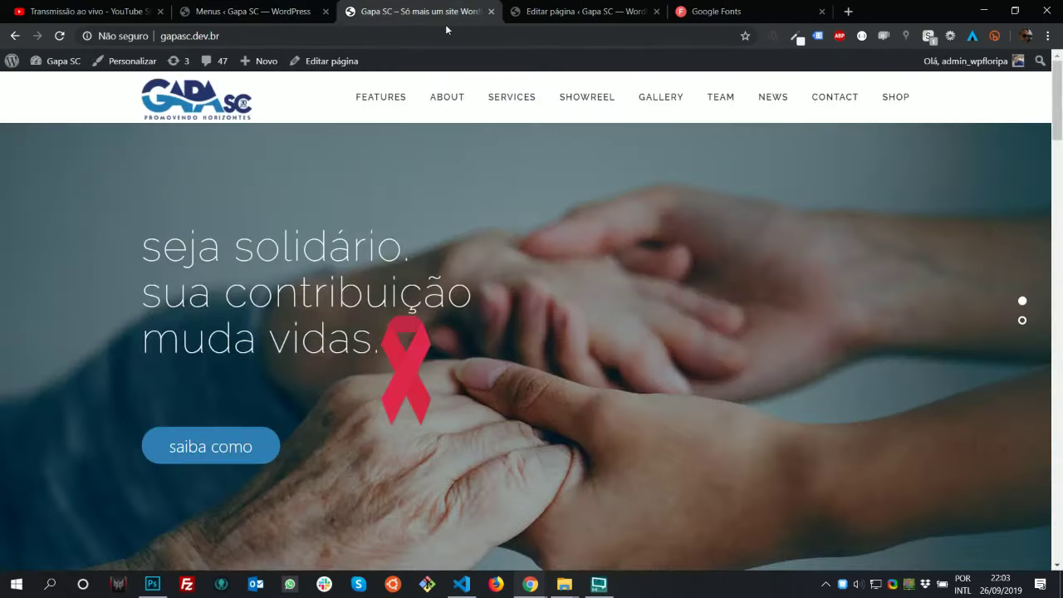
{"action": "scroll", "coordinate": [517, 268], "scroll_direction": "down", "scroll_amount": 5}
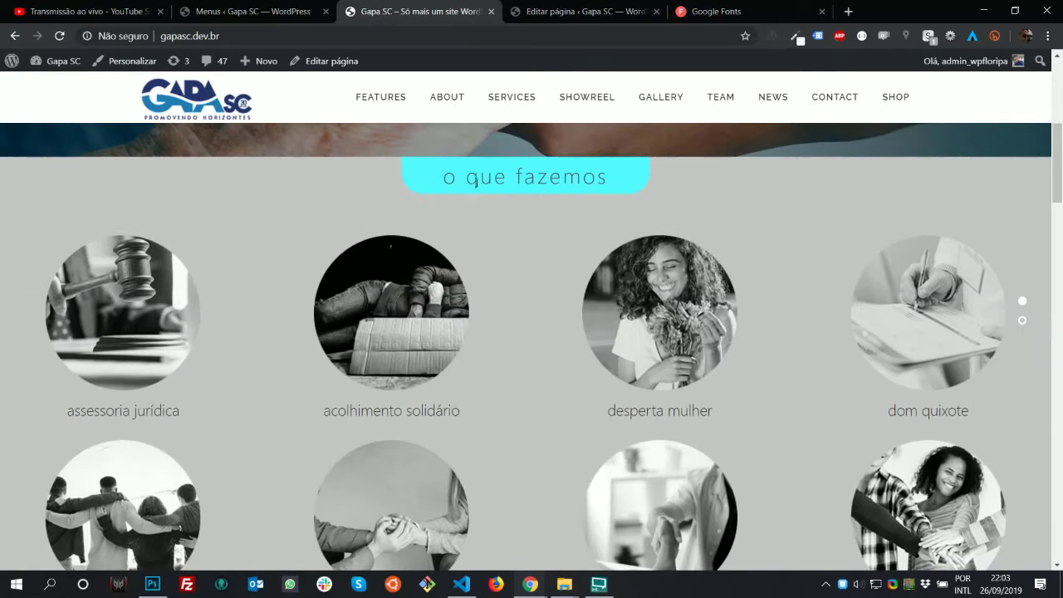
{"action": "right_click", "coordinate": [476, 183]}
{"action": "left_click", "coordinate": [553, 366]}
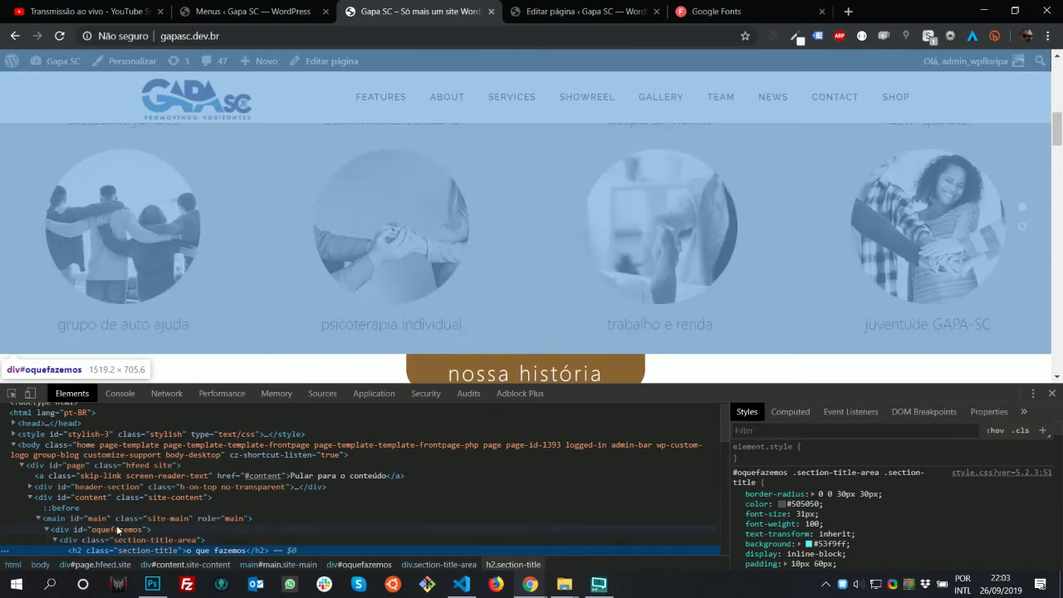
{"action": "left_click", "coordinate": [118, 529]}
{"action": "key", "text": "alt+Tab"}
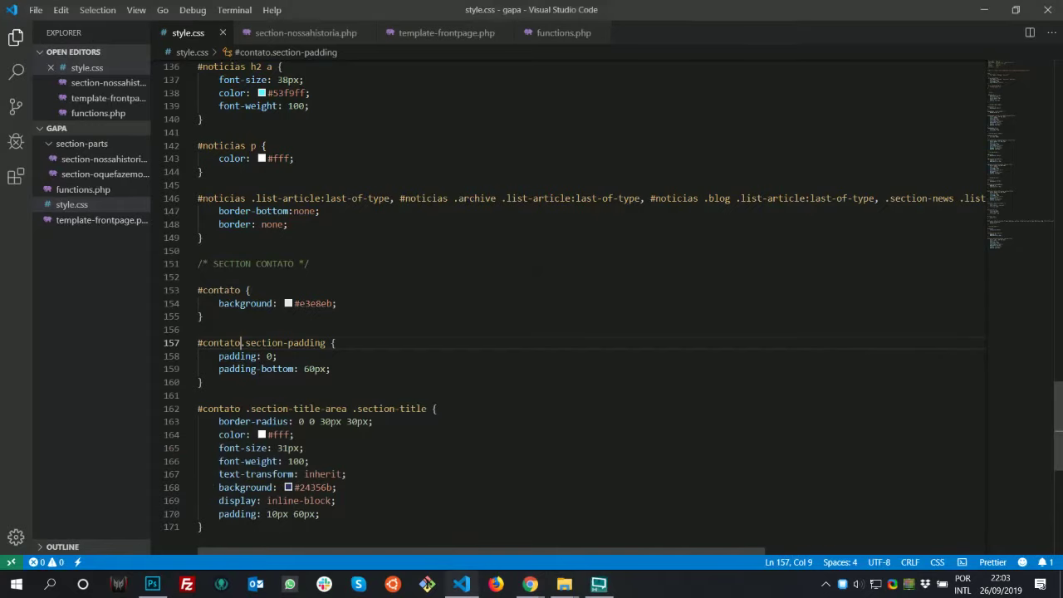
{"action": "key", "text": "alt+Tab"}
Set the About menu item's URL to #oquefazemos and its navigation label to "o que fazemos", and save the menu
{"action": "left_click", "coordinate": [250, 11]}
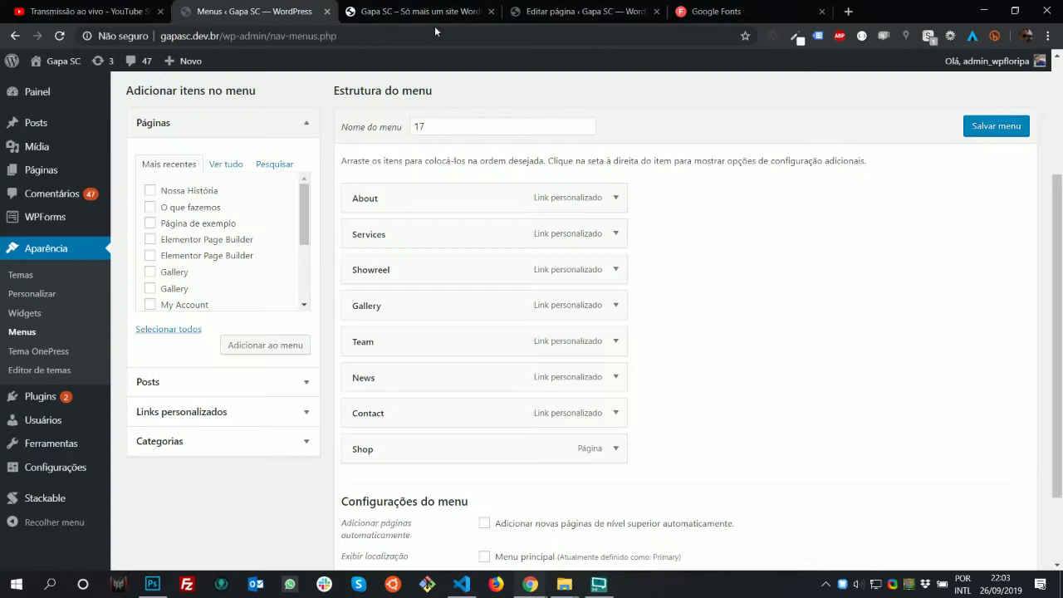
{"action": "left_click", "coordinate": [616, 200]}
{"action": "triple_click", "coordinate": [521, 249]}
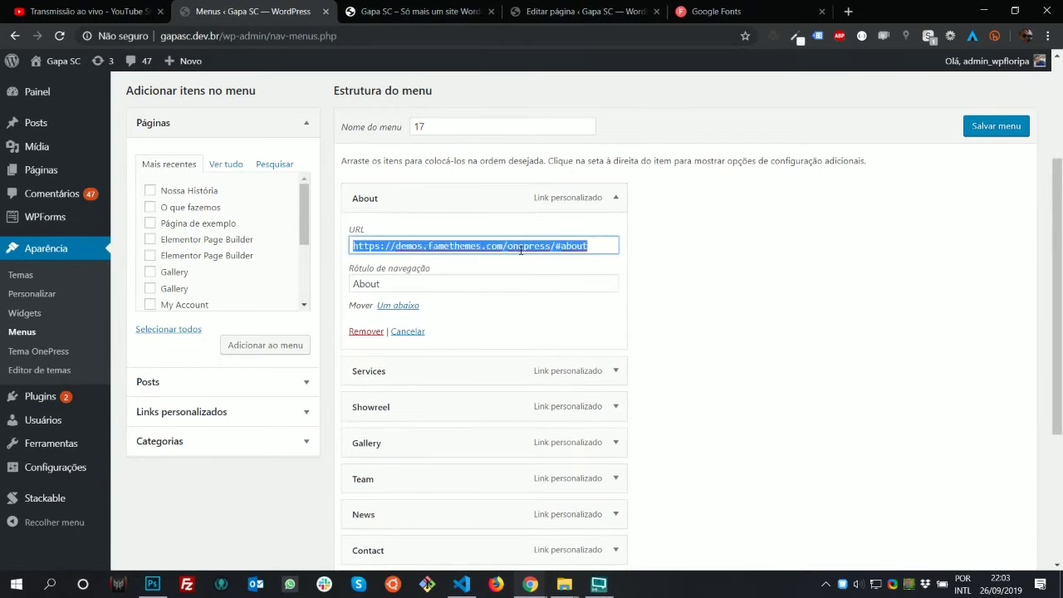
{"action": "type", "text": "#oquefazemos"}
{"action": "key", "text": "Tab"}
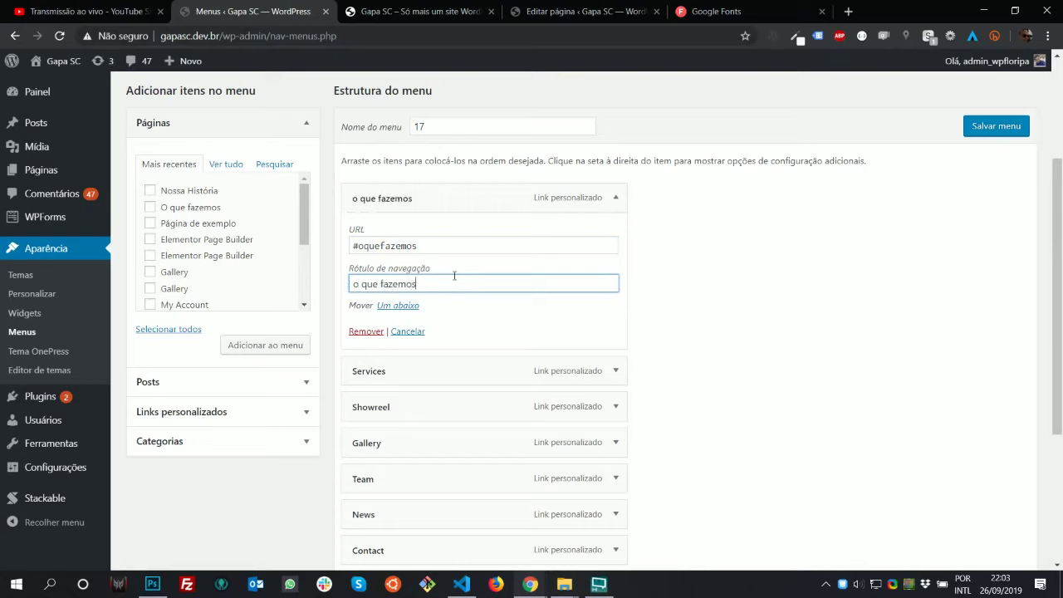
{"action": "left_click", "coordinate": [996, 126]}
Reload the front page to check the navigation menu and close the developer tools
{"action": "left_click", "coordinate": [492, 12]}
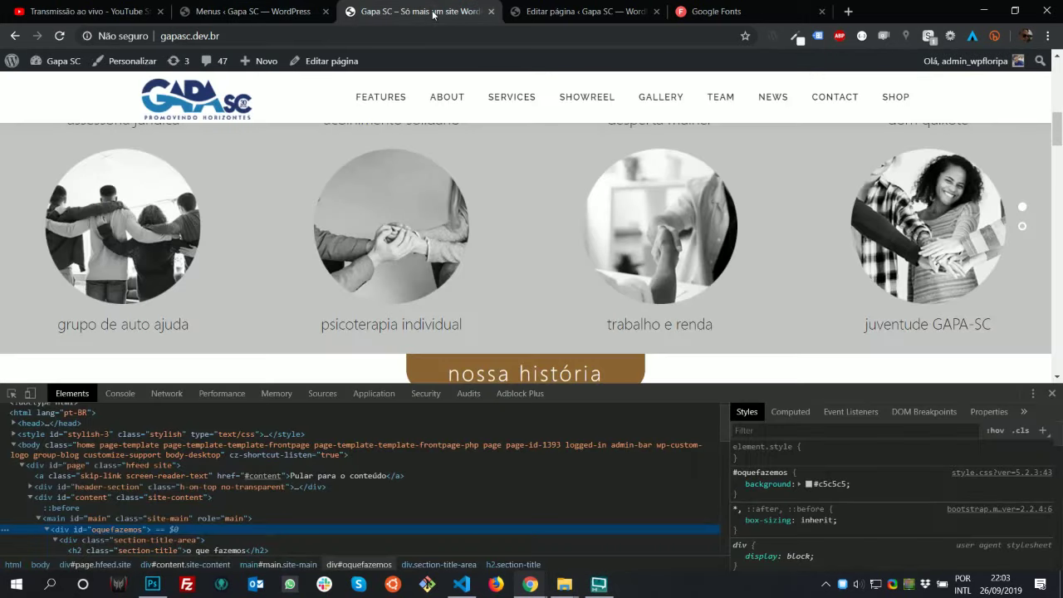
{"action": "scroll", "coordinate": [639, 148], "scroll_direction": "up", "scroll_amount": 3}
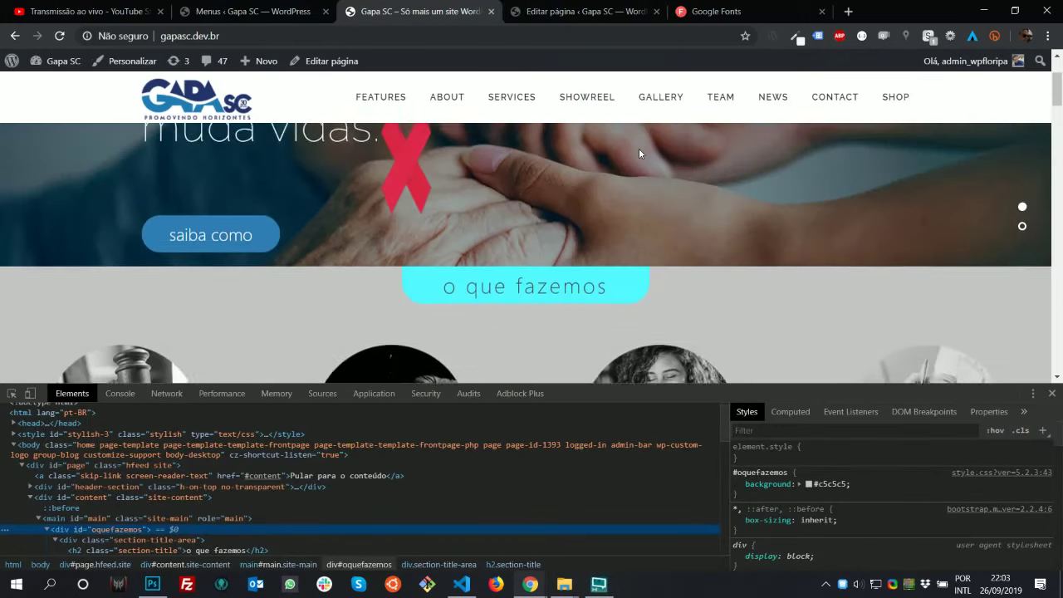
{"action": "key", "text": "F5"}
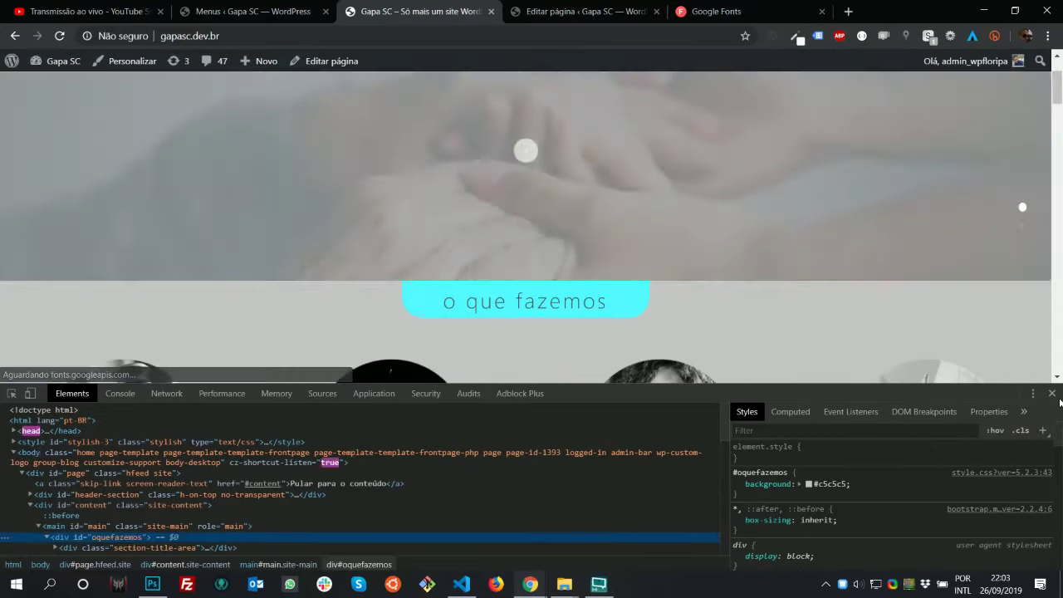
{"action": "key", "text": "F12"}
Load the Primary (Menu principal) menu for editing on the Menus page
{"action": "left_click", "coordinate": [290, 14]}
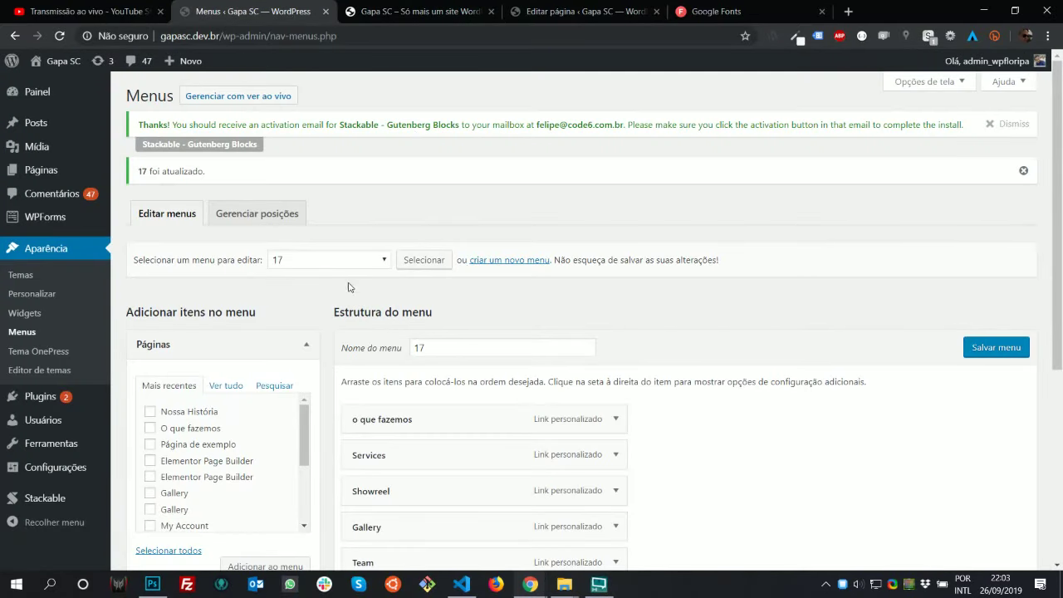
{"action": "left_click", "coordinate": [307, 261]}
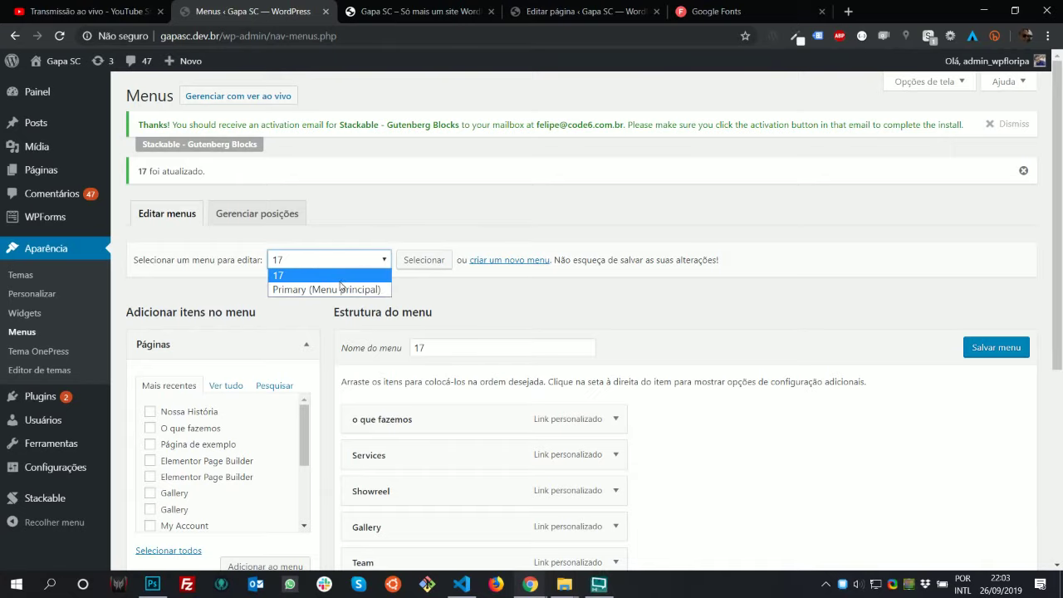
{"action": "left_click", "coordinate": [340, 275]}
{"action": "left_click", "coordinate": [343, 263]}
{"action": "left_click", "coordinate": [342, 289]}
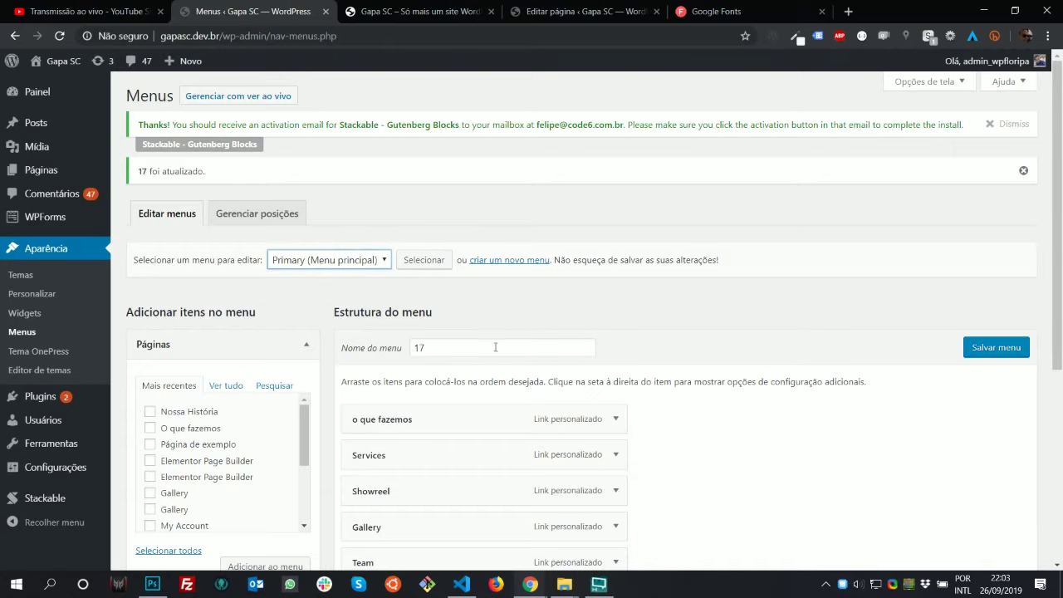
{"action": "left_click", "coordinate": [424, 260]}
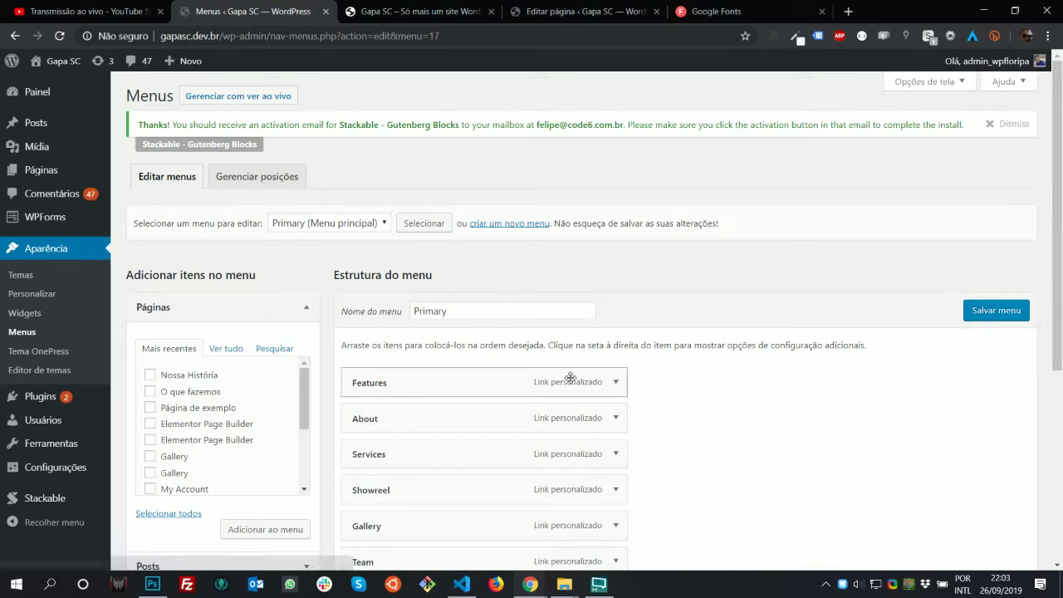
Set the Features item's navigation label to "o que fazemos" and its URL to #oquefazemos, and save the menu
{"action": "left_click", "coordinate": [616, 383]}
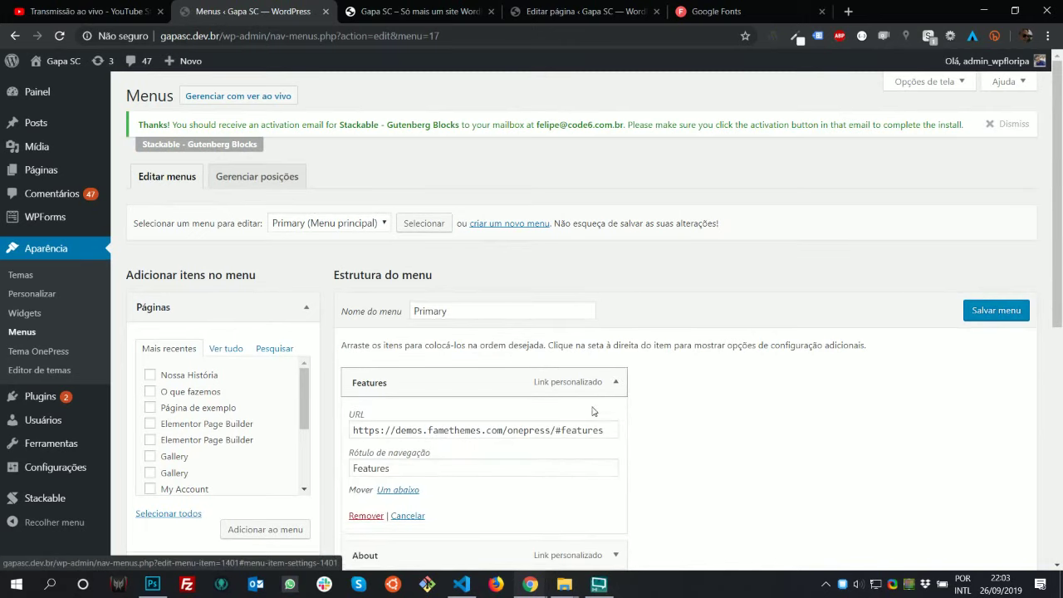
{"action": "double_click", "coordinate": [382, 472]}
{"action": "type", "text": "o que fazemo"}
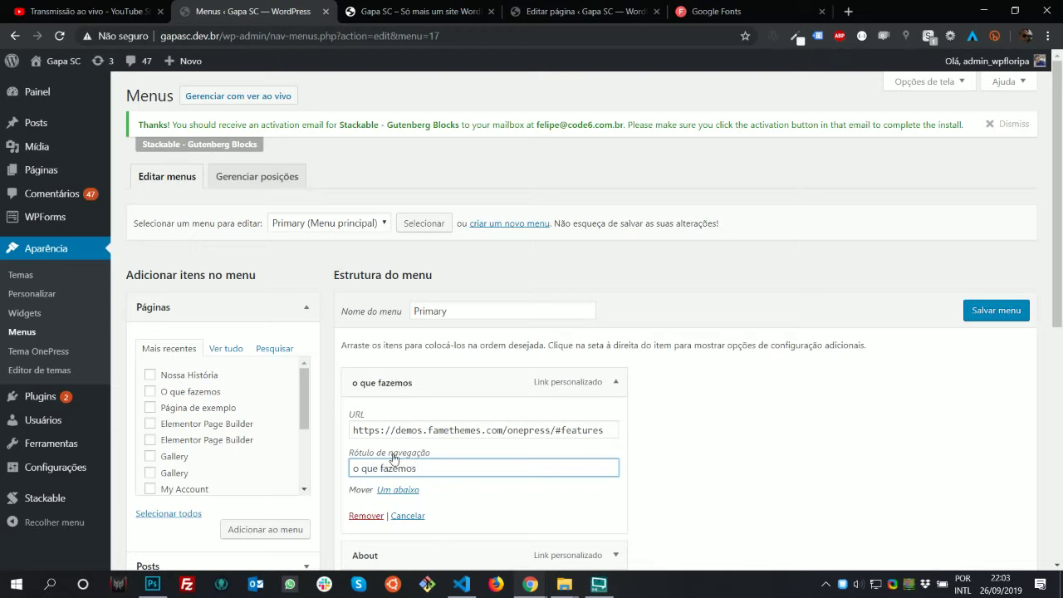
{"action": "left_click", "coordinate": [401, 430]}
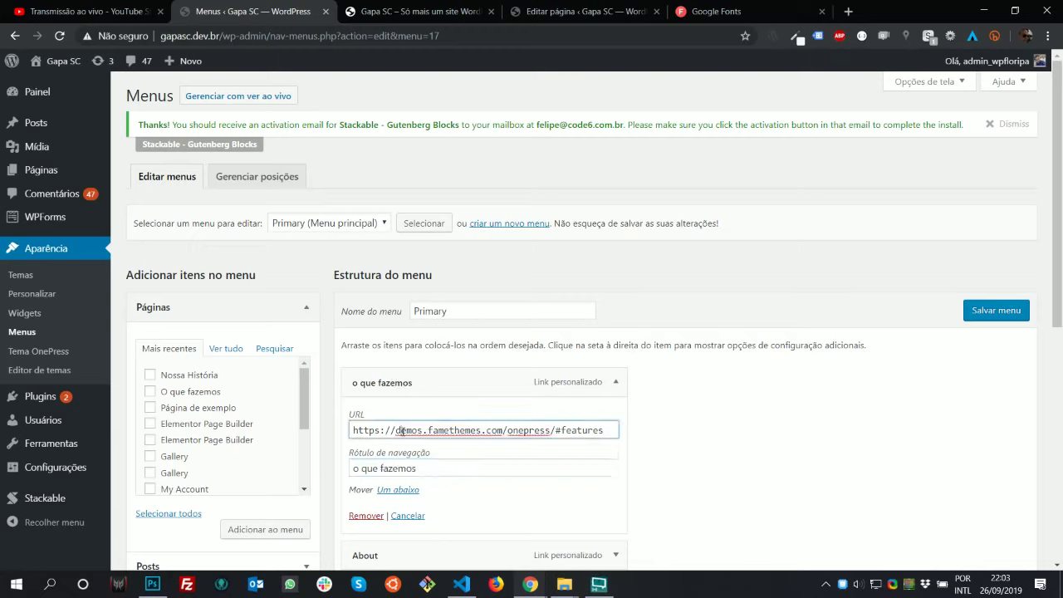
{"action": "key", "text": "ctrl+a"}
{"action": "type", "text": "#"}
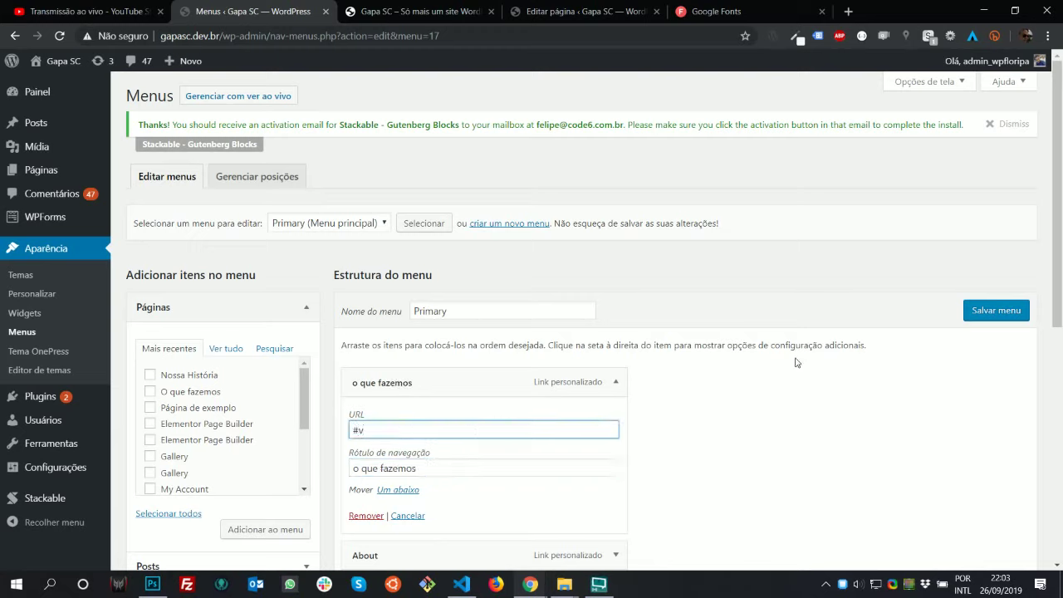
{"action": "left_click", "coordinate": [996, 310]}
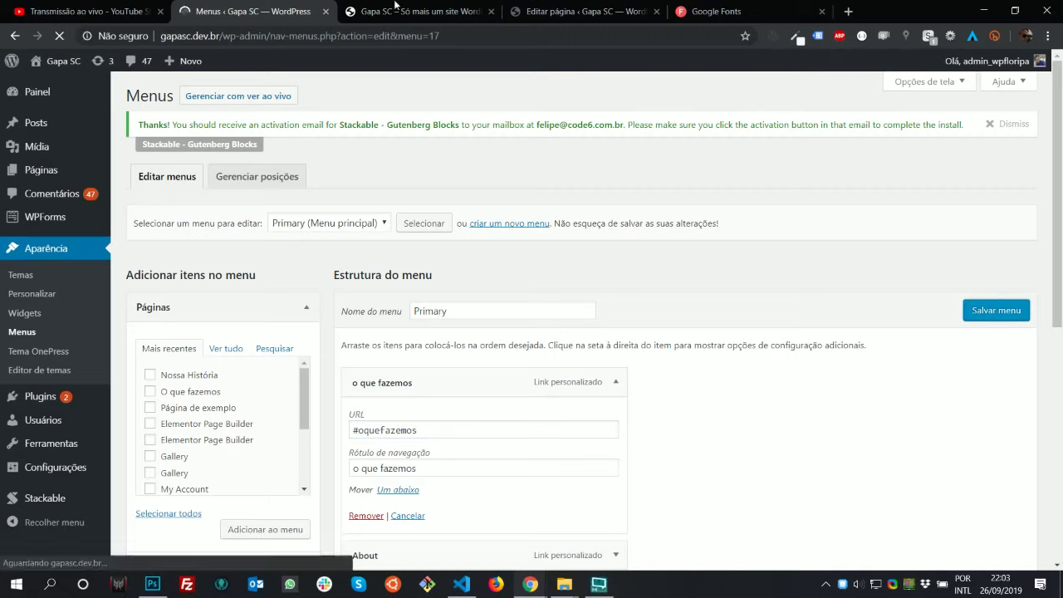
Reload the front page and follow the "o que fazemos" menu link to test it
{"action": "left_click", "coordinate": [491, 5]}
{"action": "key", "text": "F5"}
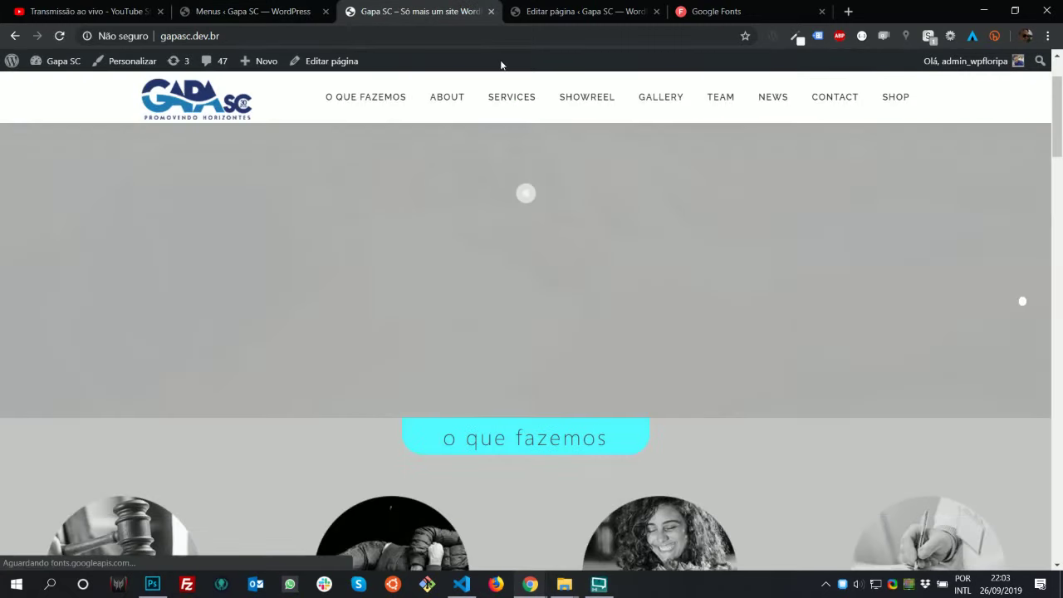
{"action": "scroll", "coordinate": [415, 148], "scroll_direction": "up", "scroll_amount": 2}
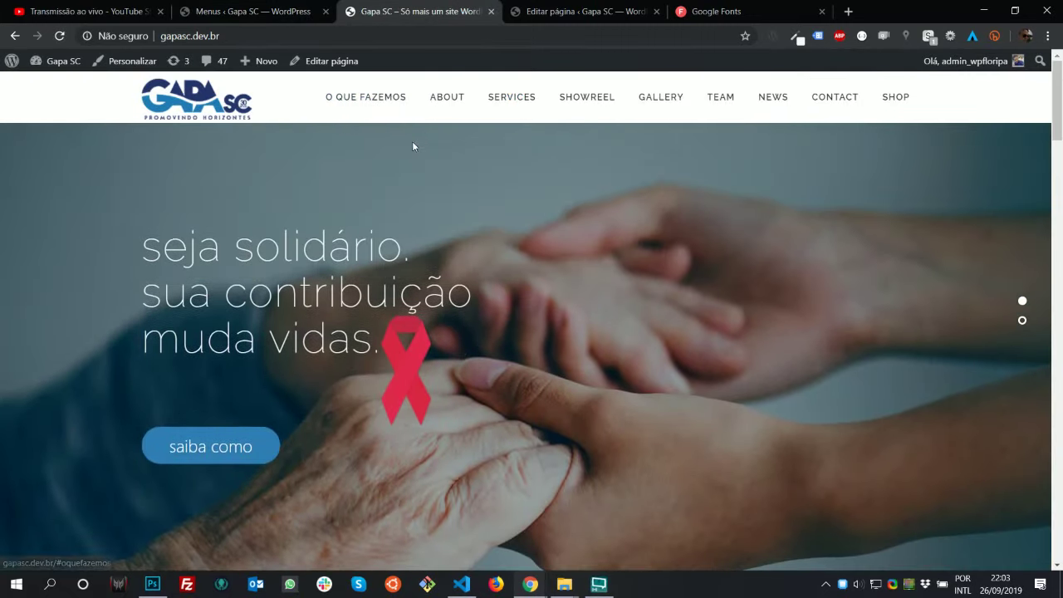
{"action": "left_click", "coordinate": [350, 101]}
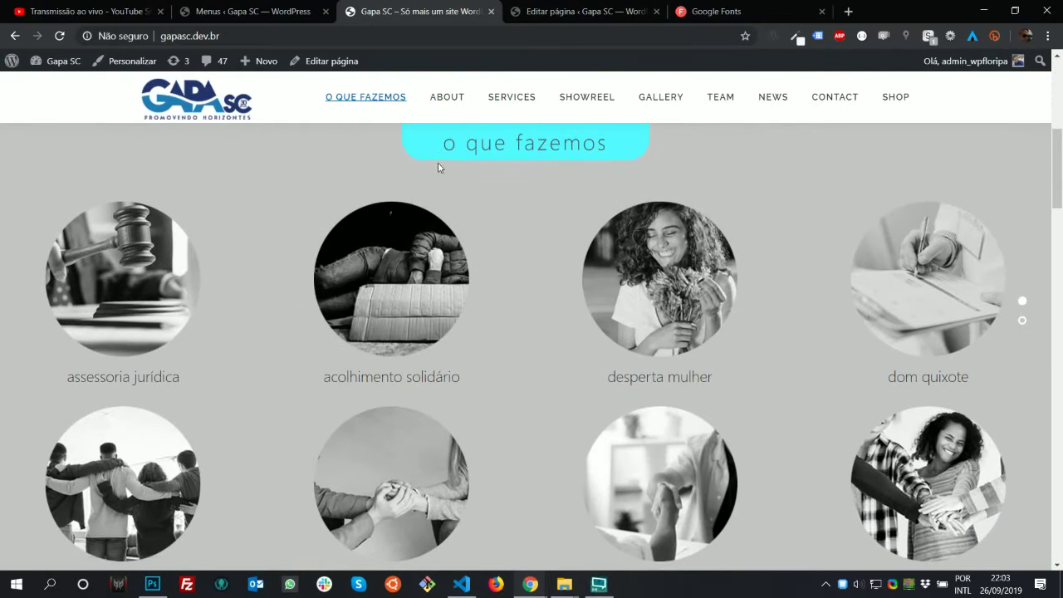
{"action": "key", "text": "alt+Tab"}
{"action": "key", "text": "alt+Tab"}
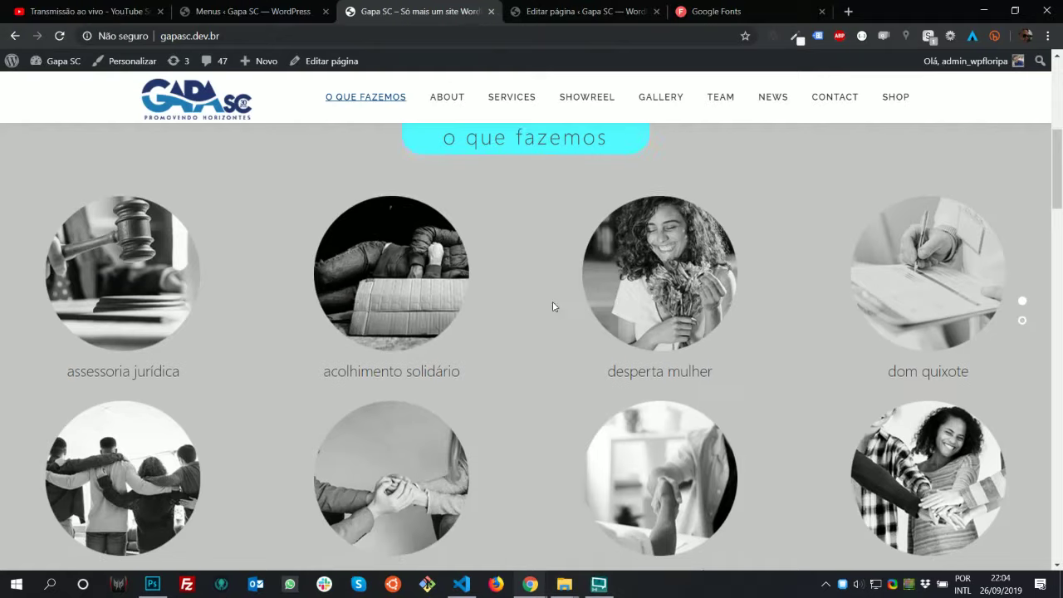
Copy the "nossa história" section heading text from the front page
{"action": "scroll", "coordinate": [554, 304], "scroll_direction": "down", "scroll_amount": 4}
{"action": "scroll", "coordinate": [559, 206], "scroll_direction": "down", "scroll_amount": 2}
{"action": "left_click_drag", "start_coordinate": [593, 177], "coordinate": [449, 171]}
{"action": "key", "text": "ctrl+c"}
{"action": "double_click", "coordinate": [610, 180]}
Close the page editor and Google Fonts pages and return to the Menus page
{"action": "left_click", "coordinate": [564, 12]}
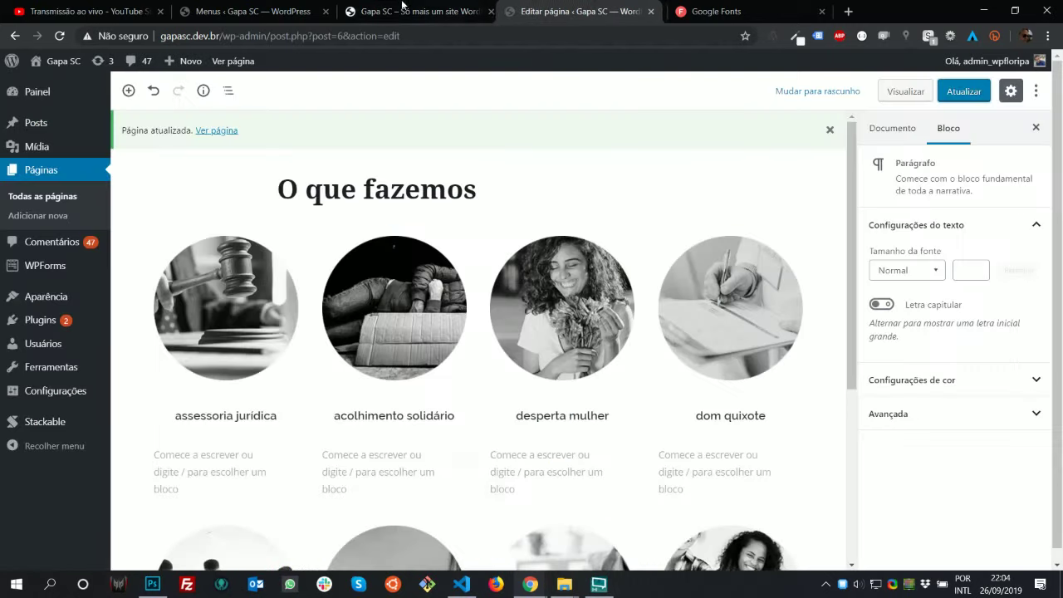
{"action": "key", "text": "ctrl+w"}
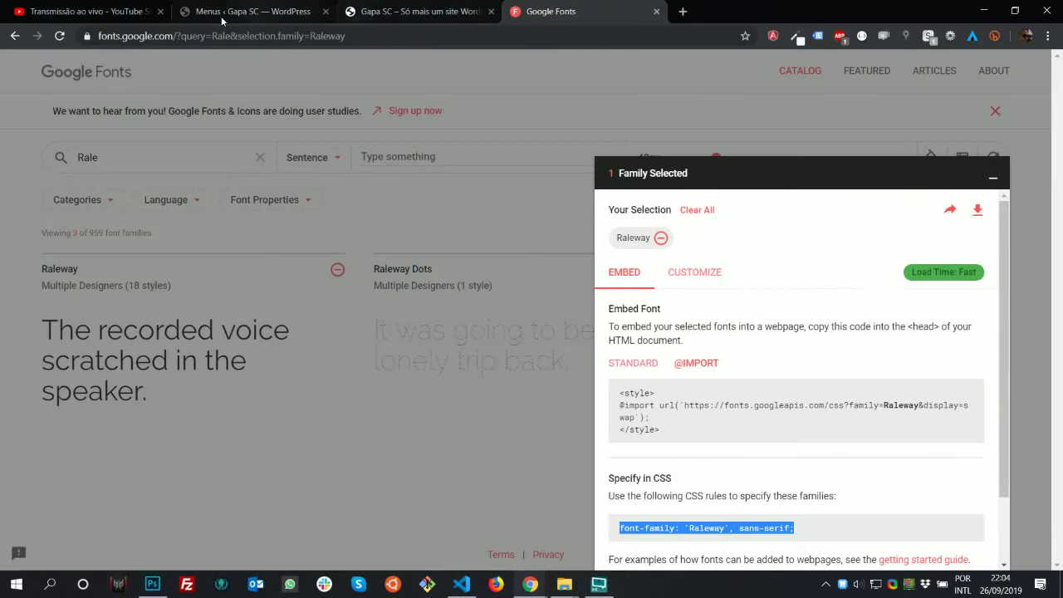
{"action": "left_click", "coordinate": [222, 17]}
{"action": "left_click", "coordinate": [573, 12]}
{"action": "left_click", "coordinate": [416, 12]}
{"action": "left_click", "coordinate": [249, 12]}
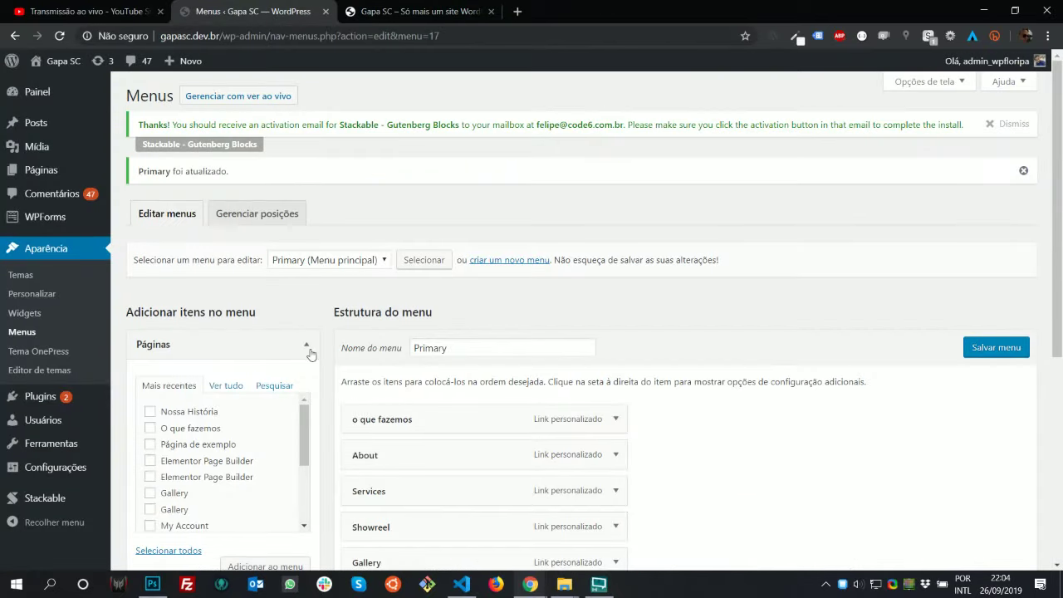
Set the About item's navigation label to "nossa história" using the copied heading text
{"action": "scroll", "coordinate": [607, 337], "scroll_direction": "down", "scroll_amount": 2}
{"action": "left_click", "coordinate": [613, 316]}
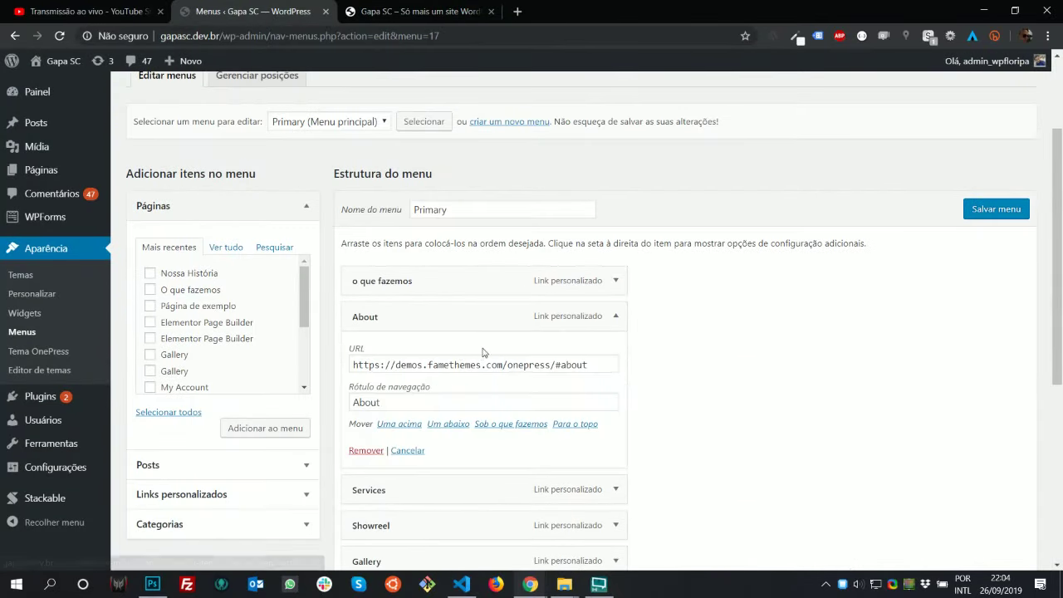
{"action": "left_click", "coordinate": [440, 407]}
{"action": "key", "text": "ctrl+v"}
{"action": "left_click", "coordinate": [492, 366]}
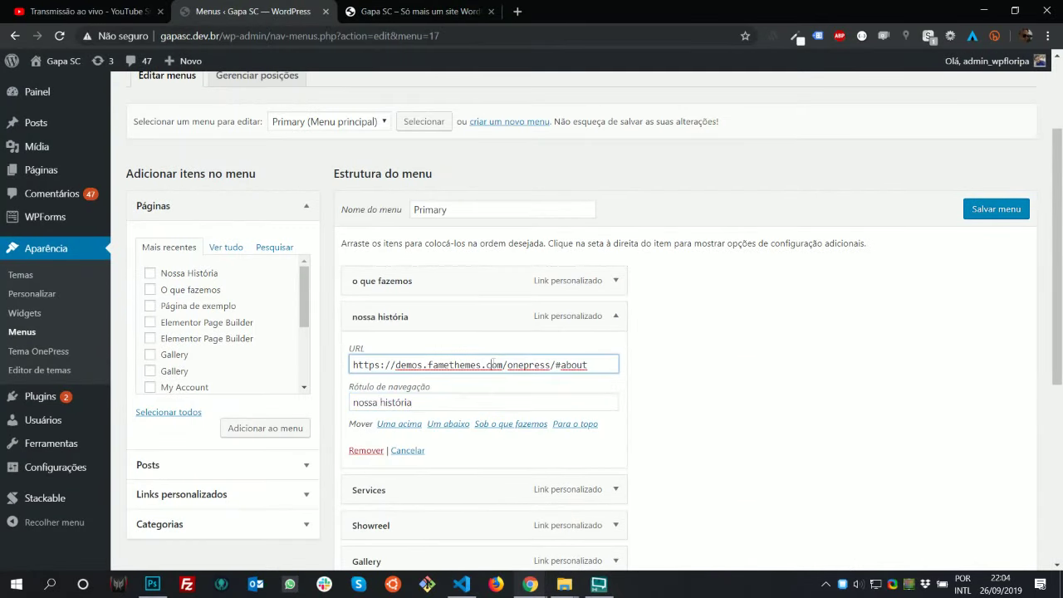
{"action": "double_click", "coordinate": [494, 364]}
Inspect the "nossa história" heading on the front page and pick up its section's id
{"action": "left_click", "coordinate": [415, 12]}
{"action": "scroll", "coordinate": [399, 249], "scroll_direction": "up", "scroll_amount": 1}
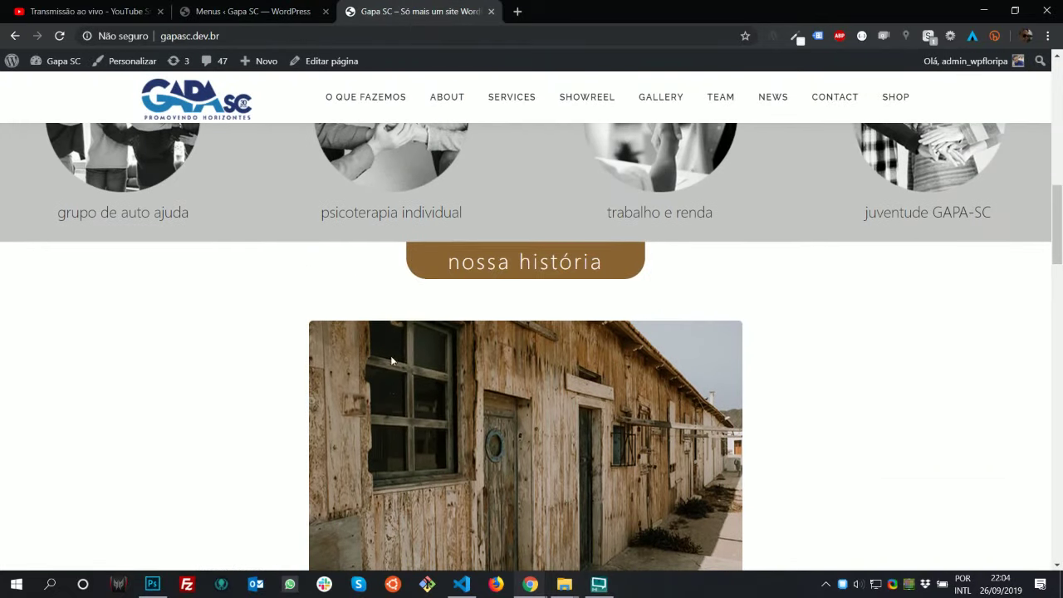
{"action": "right_click", "coordinate": [309, 265]}
{"action": "left_click", "coordinate": [379, 452]}
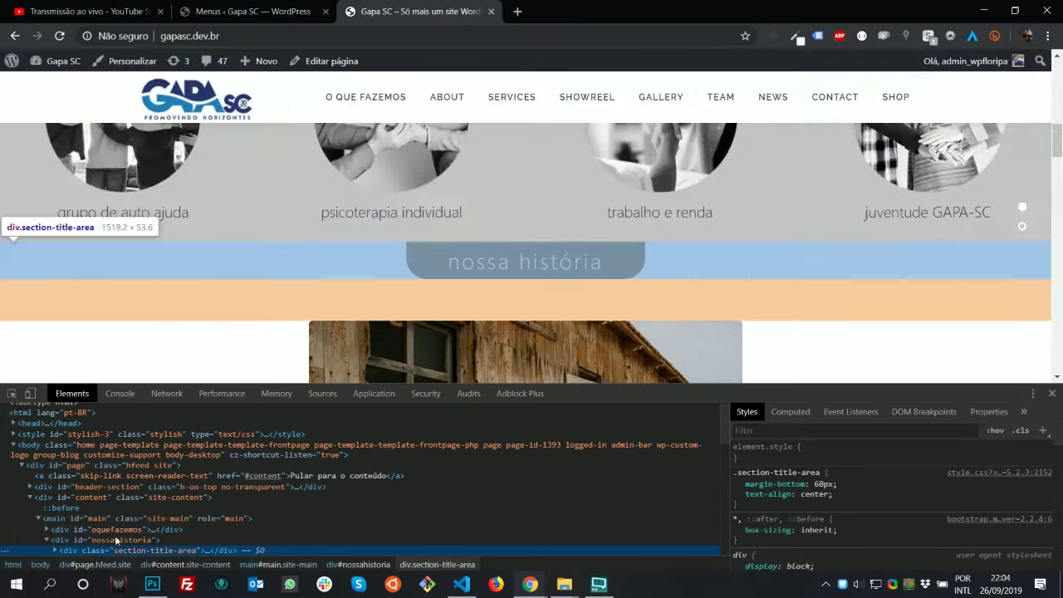
{"action": "scroll", "coordinate": [83, 526], "scroll_direction": "down", "scroll_amount": 1}
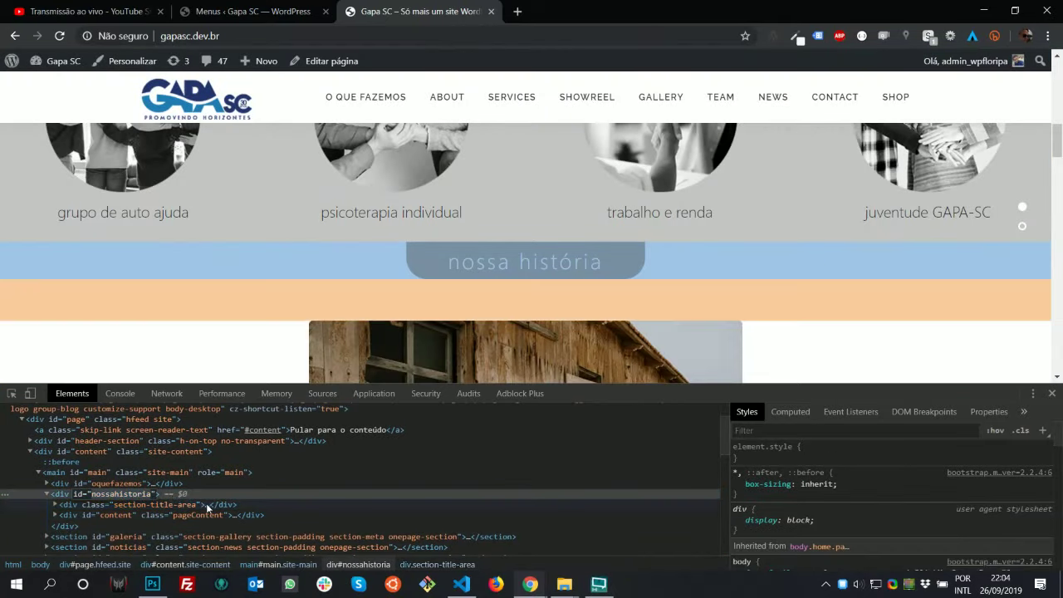
{"action": "key", "text": "alt+Tab"}
{"action": "key", "text": "alt+Tab"}
{"action": "key", "text": "alt+Tab"}
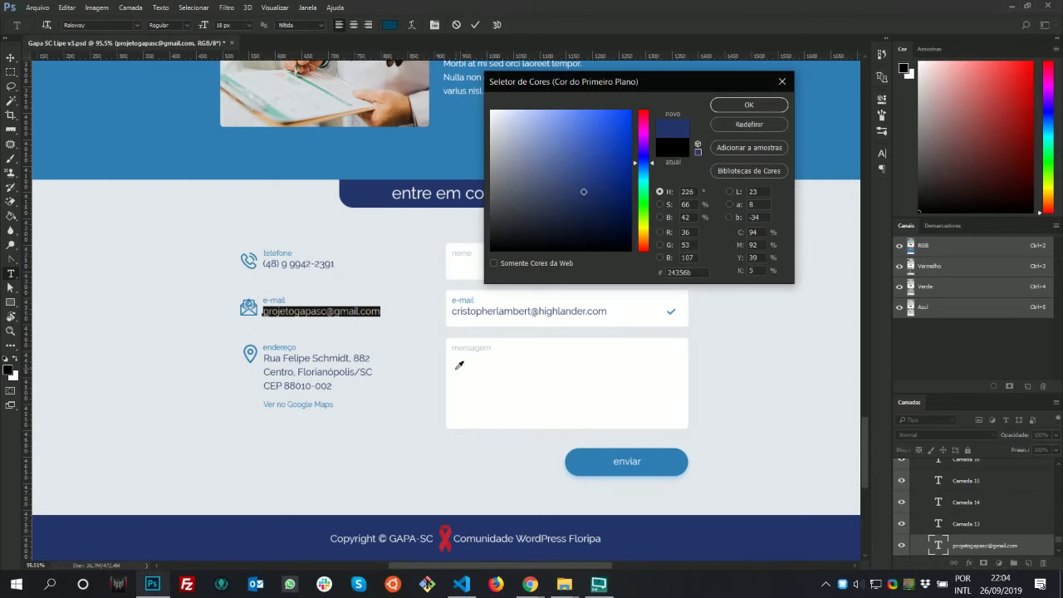
{"action": "key", "text": "alt+Tab"}
{"action": "key", "text": "alt+Tab"}
Set the "nossa história" item's URL to #nossahistoria and save the menu
{"action": "key", "text": "ctrl+Page_Up"}
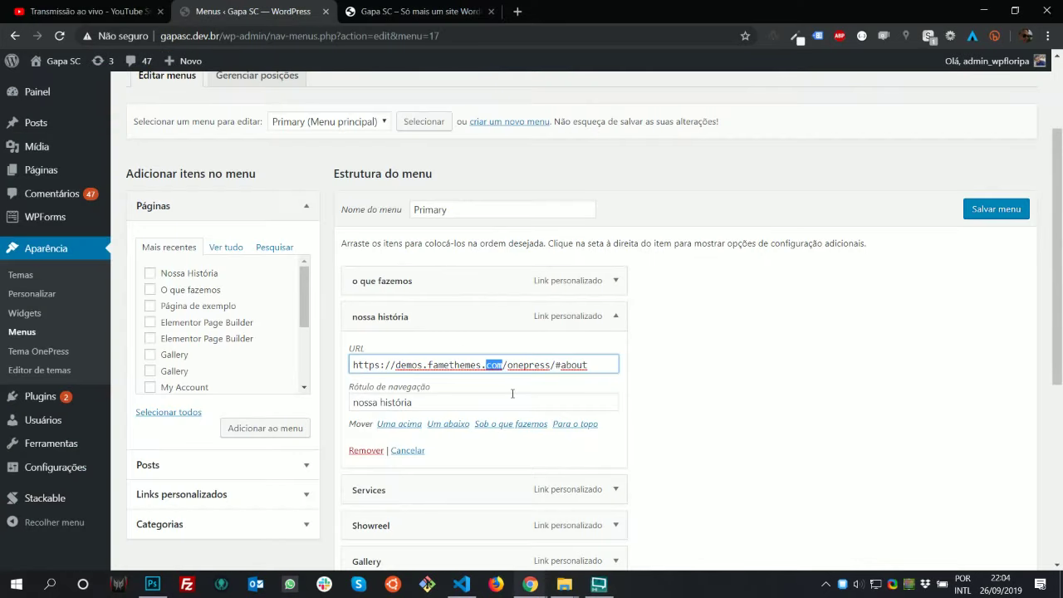
{"action": "key", "text": "ctrl+a"}
{"action": "type", "text": "#"}
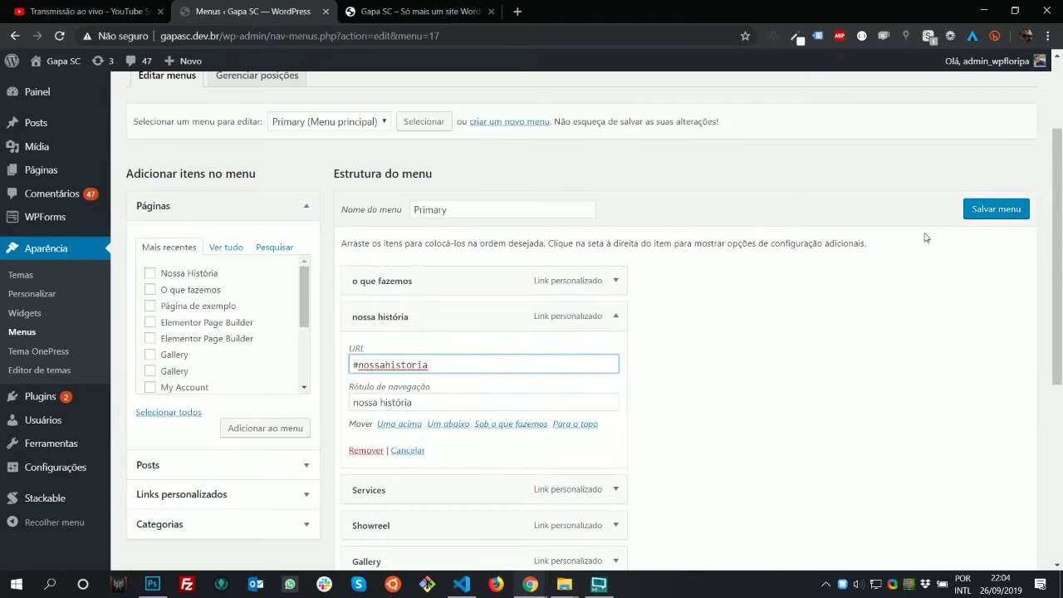
{"action": "left_click", "coordinate": [996, 209]}
Test the "nossa história" menu link on the refreshed front page
{"action": "left_click", "coordinate": [425, 10]}
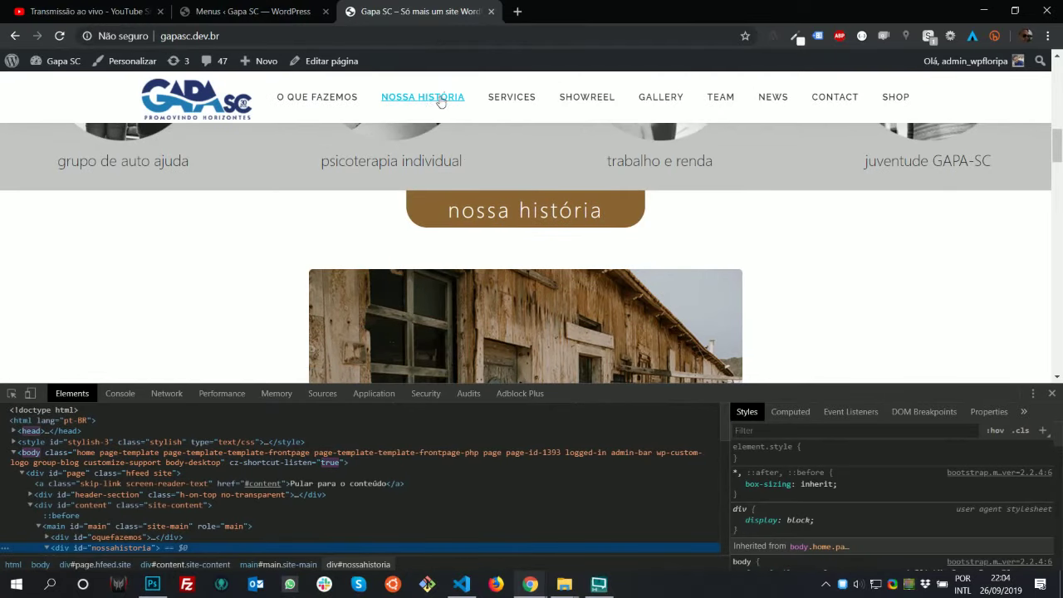
{"action": "left_click", "coordinate": [434, 103]}
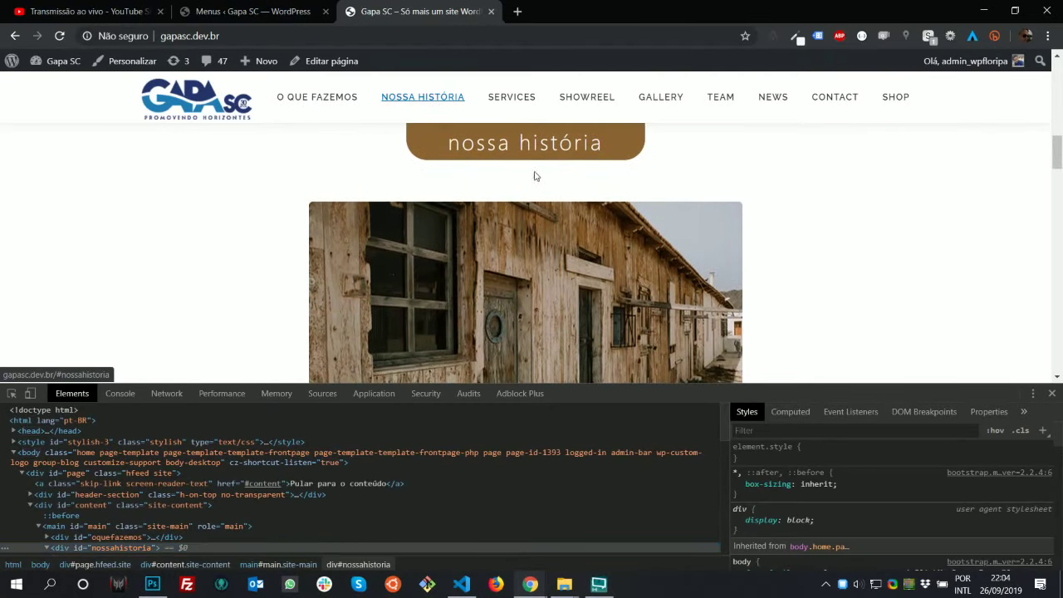
Inspect the Galeria section on the front page to look up its id, and select its heading text
{"action": "scroll", "coordinate": [694, 272], "scroll_direction": "down", "scroll_amount": 5}
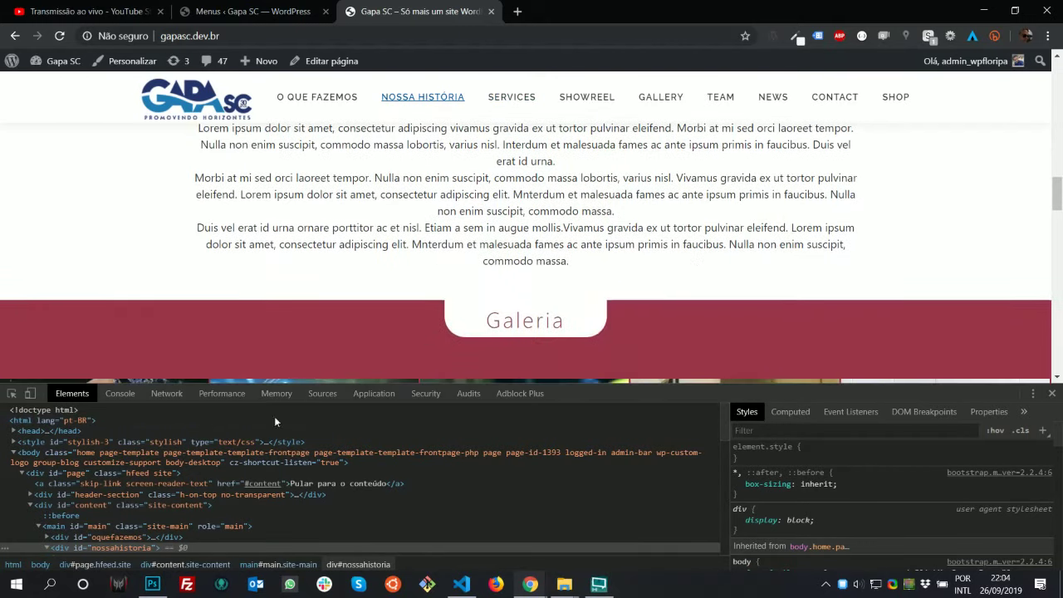
{"action": "left_click", "coordinate": [13, 394]}
{"action": "left_click", "coordinate": [45, 340]}
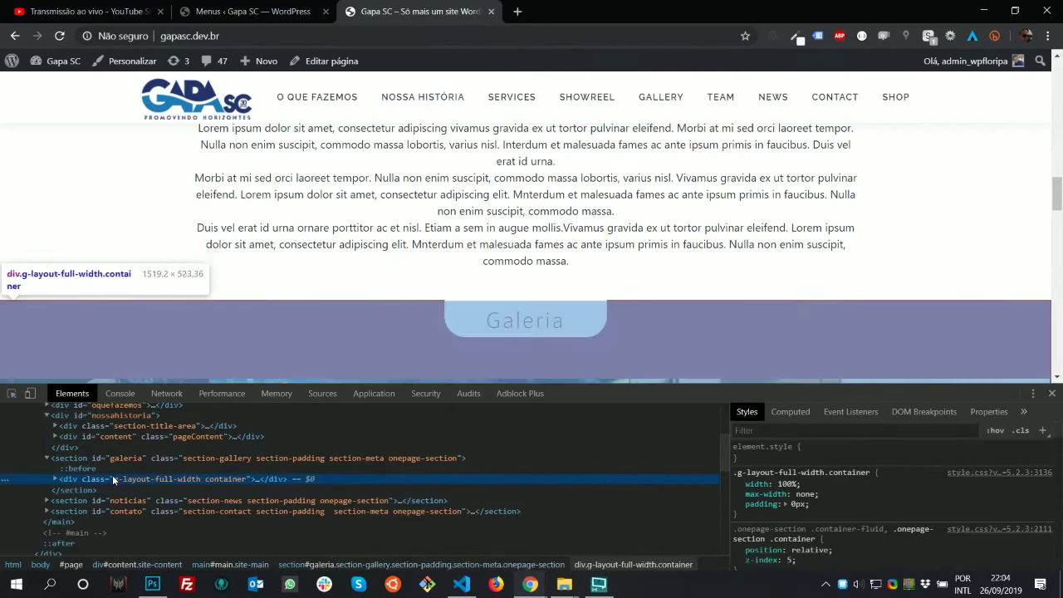
{"action": "left_click_drag", "start_coordinate": [558, 325], "coordinate": [484, 324]}
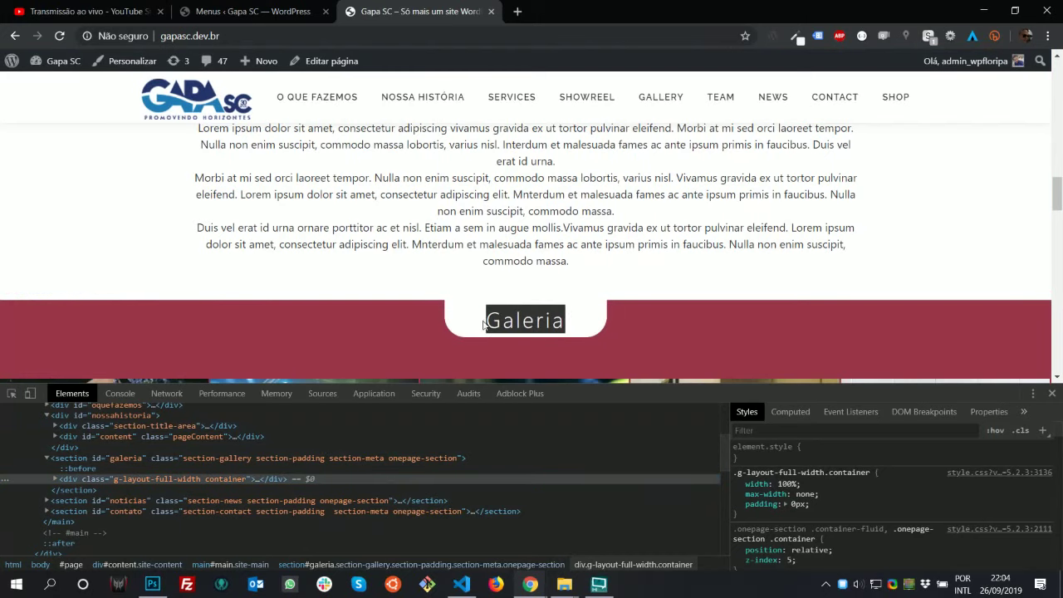
Set the Services item's URL to #galeria and its navigation label to "Galeria", and save the menu
{"action": "left_click", "coordinate": [250, 12]}
{"action": "scroll", "coordinate": [596, 405], "scroll_direction": "down", "scroll_amount": 1}
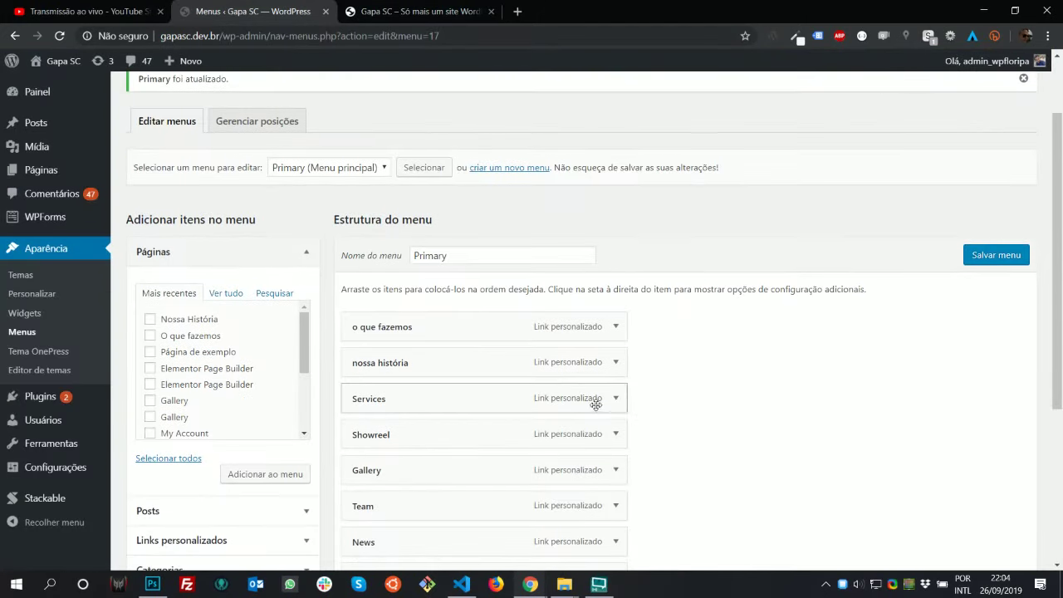
{"action": "left_click", "coordinate": [617, 398]}
{"action": "left_click", "coordinate": [501, 447]}
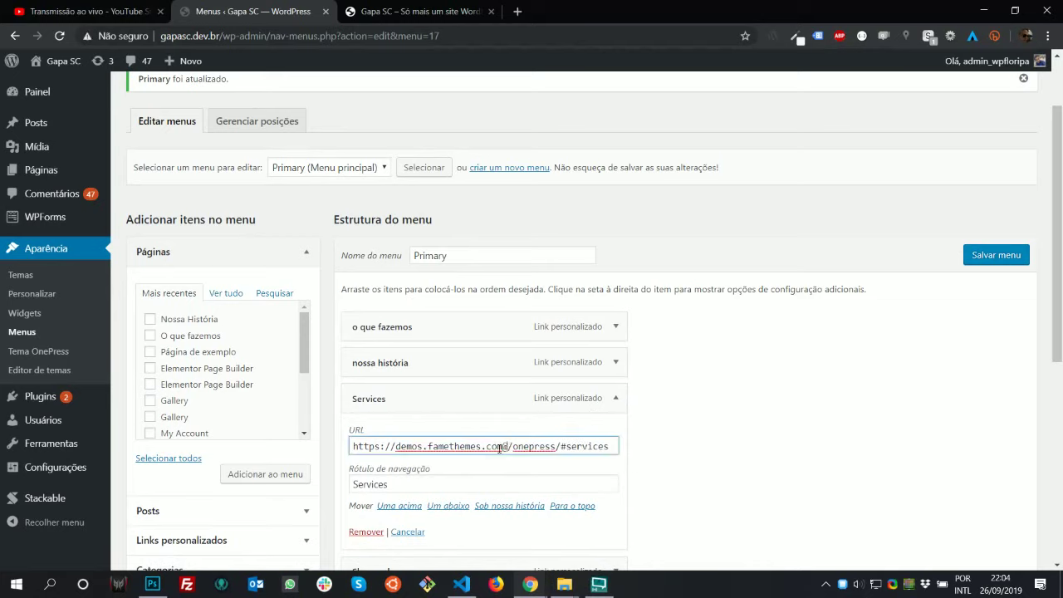
{"action": "key", "text": "ctrl+a"}
{"action": "type", "text": "#"}
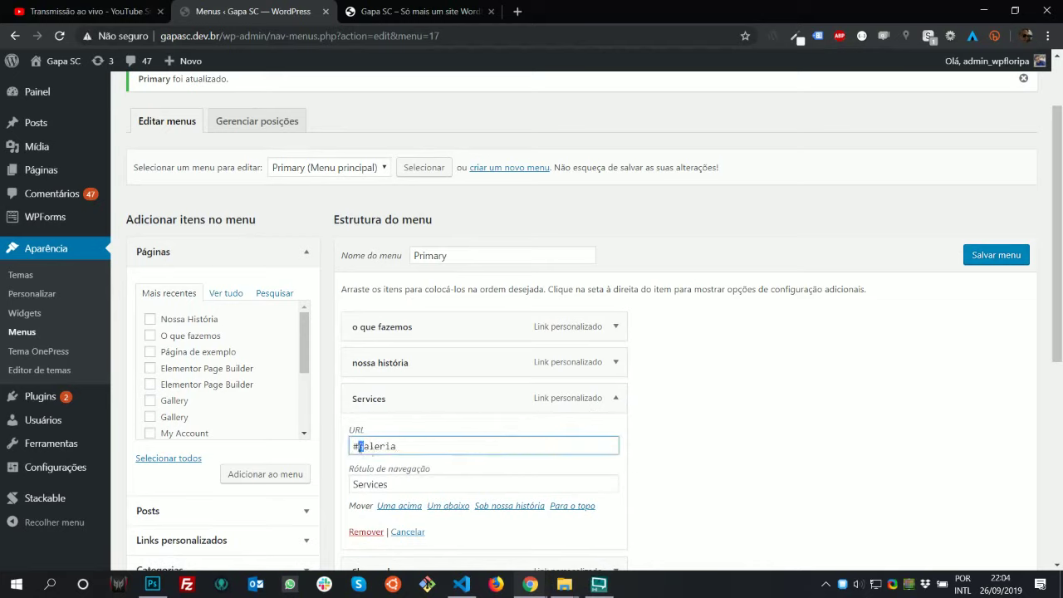
{"action": "double_click", "coordinate": [401, 486]}
{"action": "type", "text": "Galeria"}
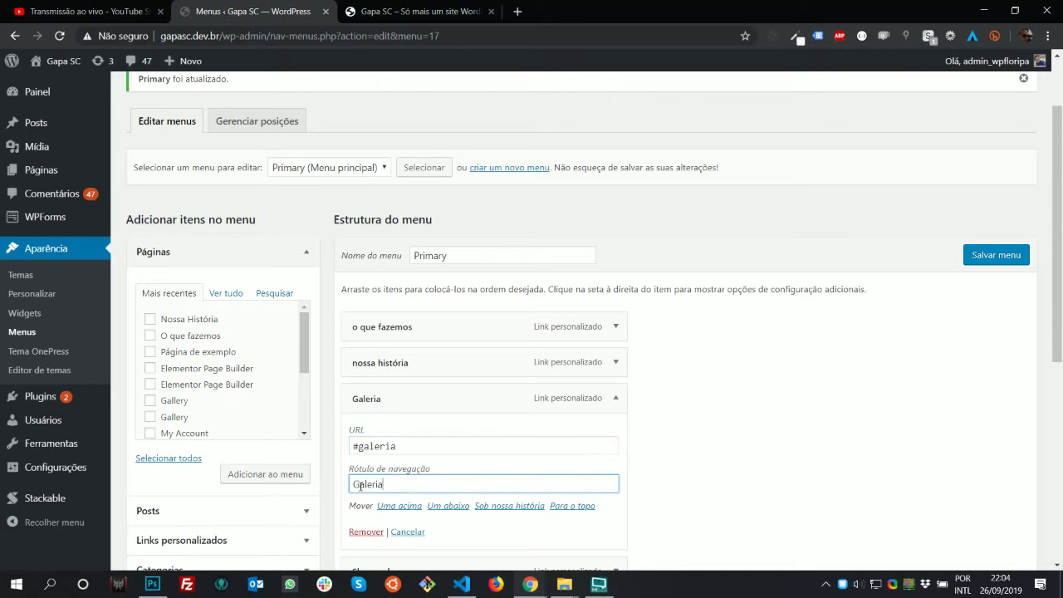
{"action": "left_click", "coordinate": [998, 262]}
Reload the front page to check the Galeria item in the navigation menu
{"action": "left_click", "coordinate": [433, 6]}
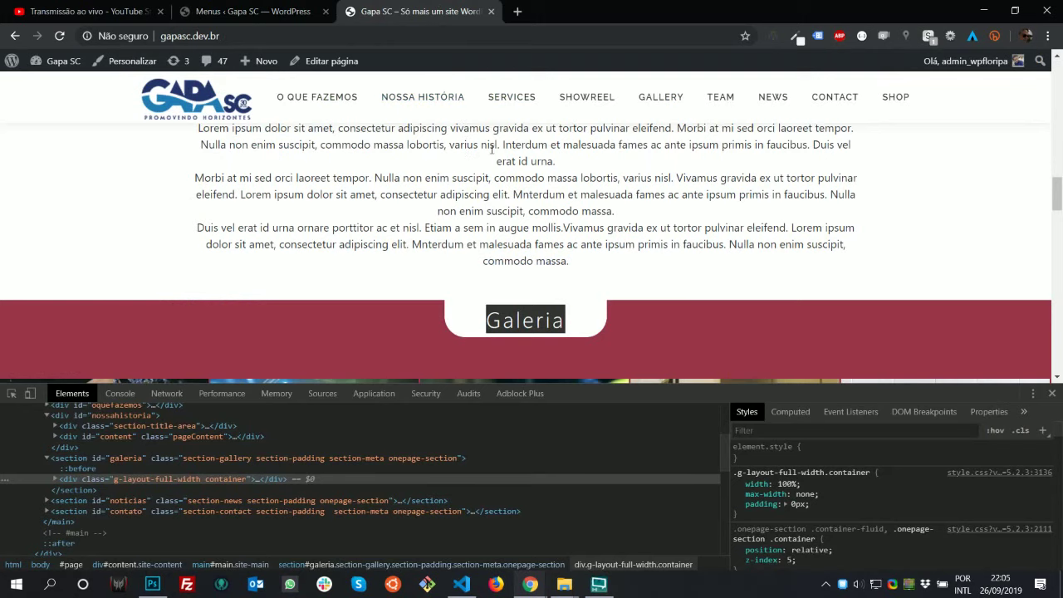
{"action": "left_click", "coordinate": [60, 36]}
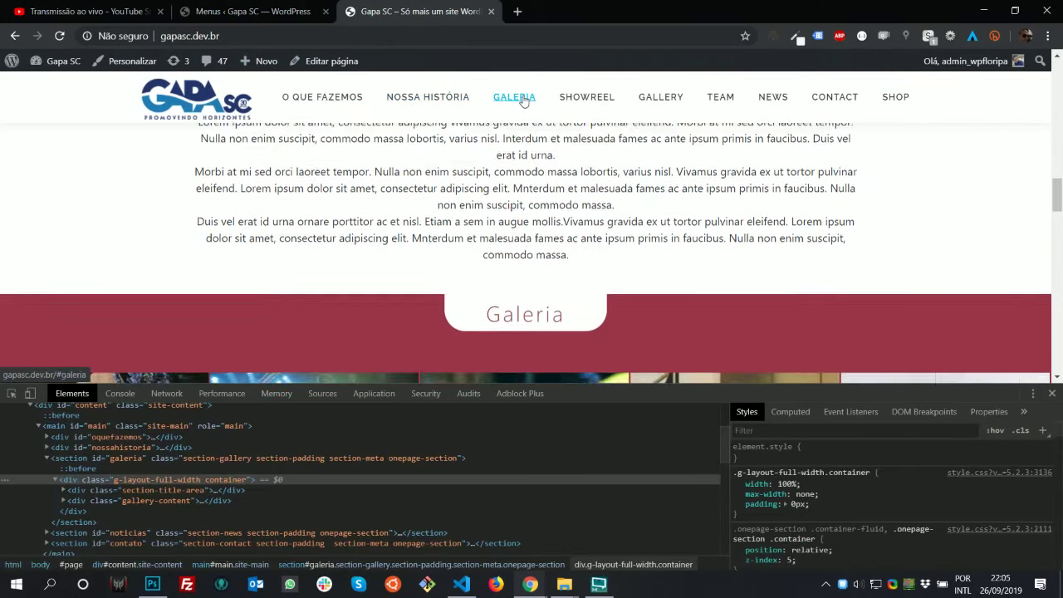
Test the Galeria menu link on the front page, and inspect the "últimas do blog" section to look up its id
{"action": "left_click", "coordinate": [523, 98]}
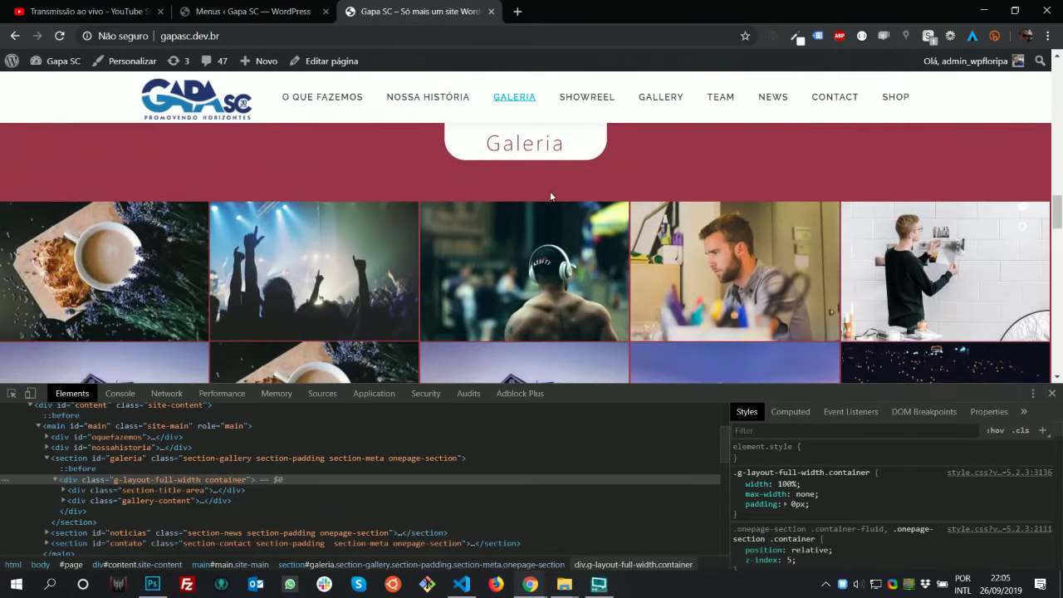
{"action": "scroll", "coordinate": [544, 199], "scroll_direction": "down", "scroll_amount": 6}
{"action": "scroll", "coordinate": [548, 212], "scroll_direction": "up", "scroll_amount": 1}
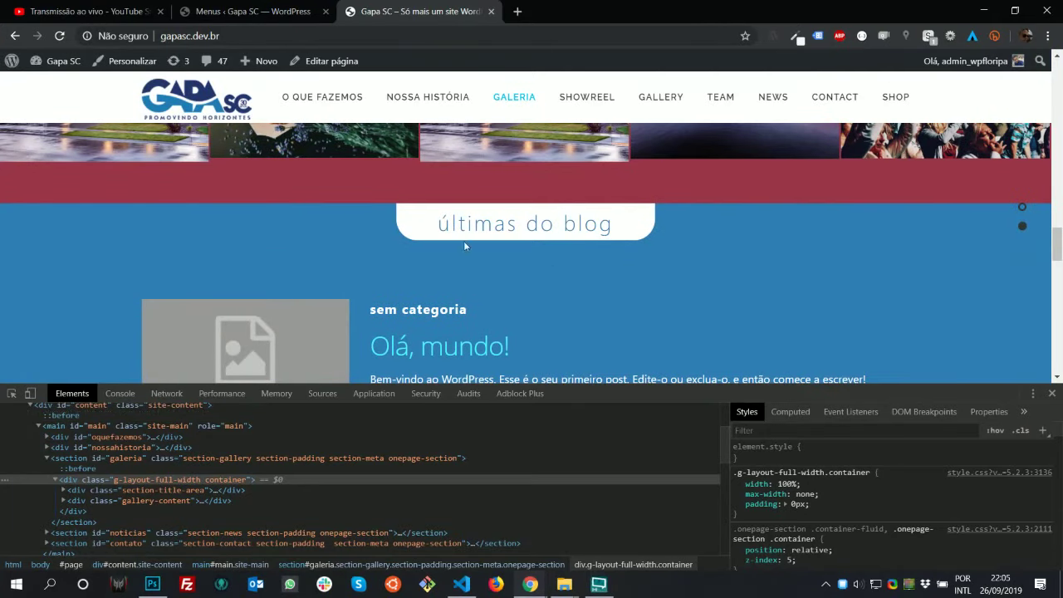
{"action": "left_click", "coordinate": [11, 393]}
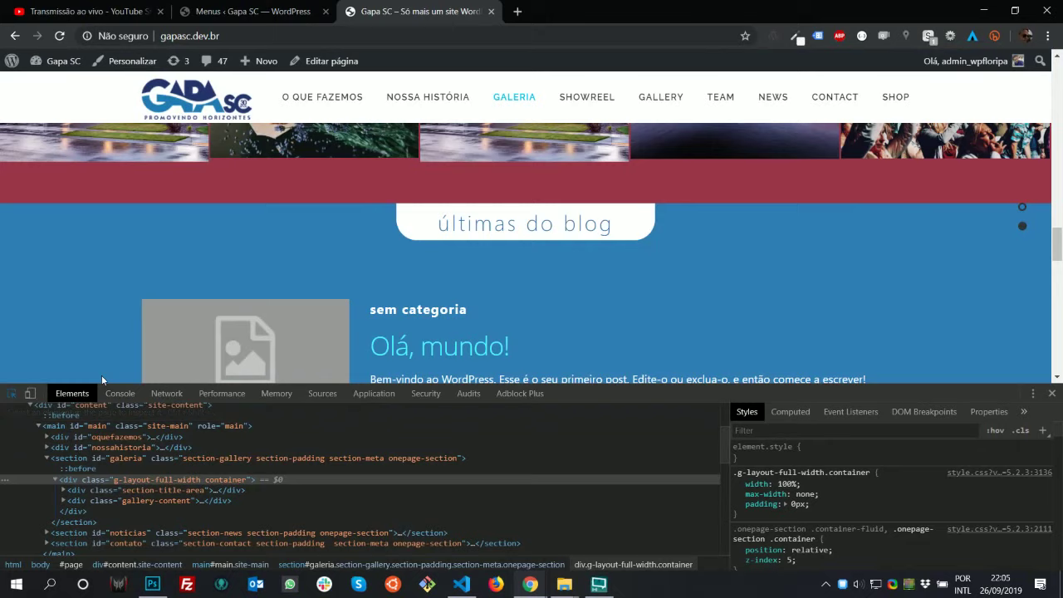
{"action": "left_click", "coordinate": [525, 210]}
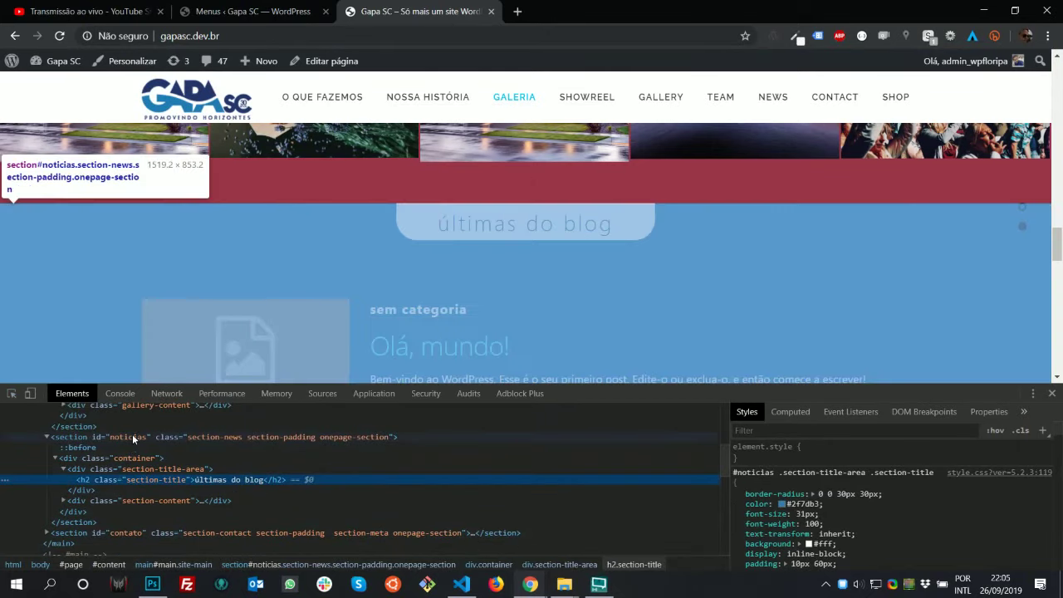
{"action": "left_click", "coordinate": [132, 437]}
Set the Showreel menu item's URL to #noticias and its navigation label to "Blog", and save the menu
{"action": "key", "text": "alt+Tab"}
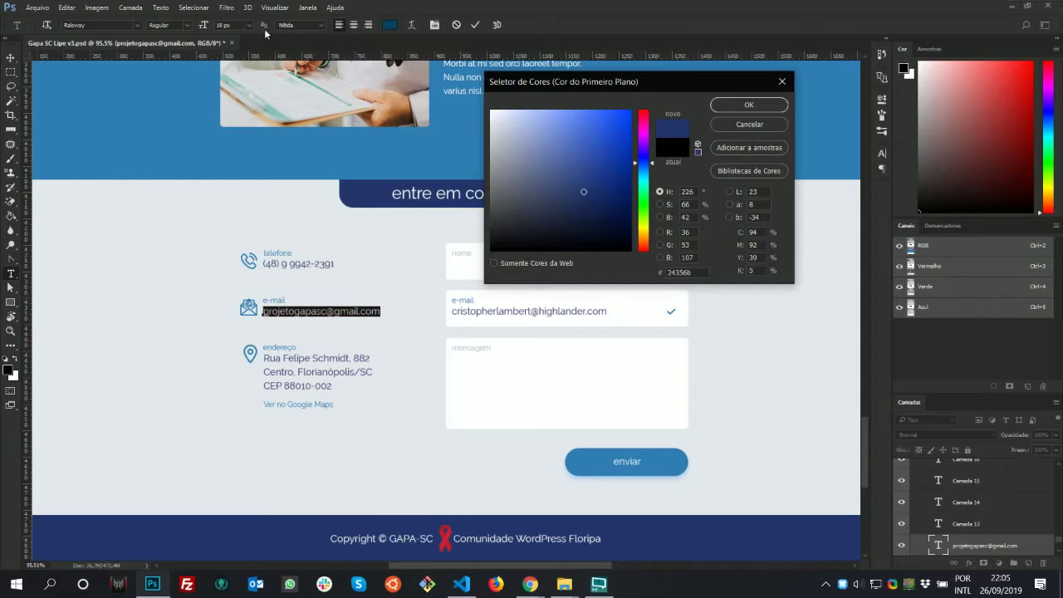
{"action": "key", "text": "alt+Tab"}
{"action": "left_click", "coordinate": [275, 10]}
{"action": "scroll", "coordinate": [463, 360], "scroll_direction": "down", "scroll_amount": 2}
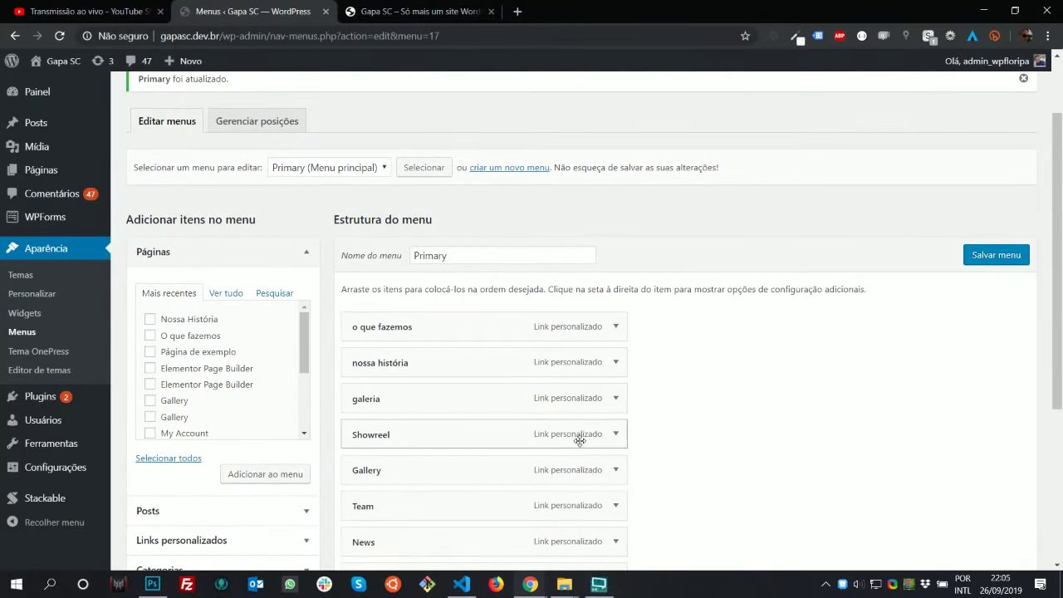
{"action": "left_click", "coordinate": [614, 441]}
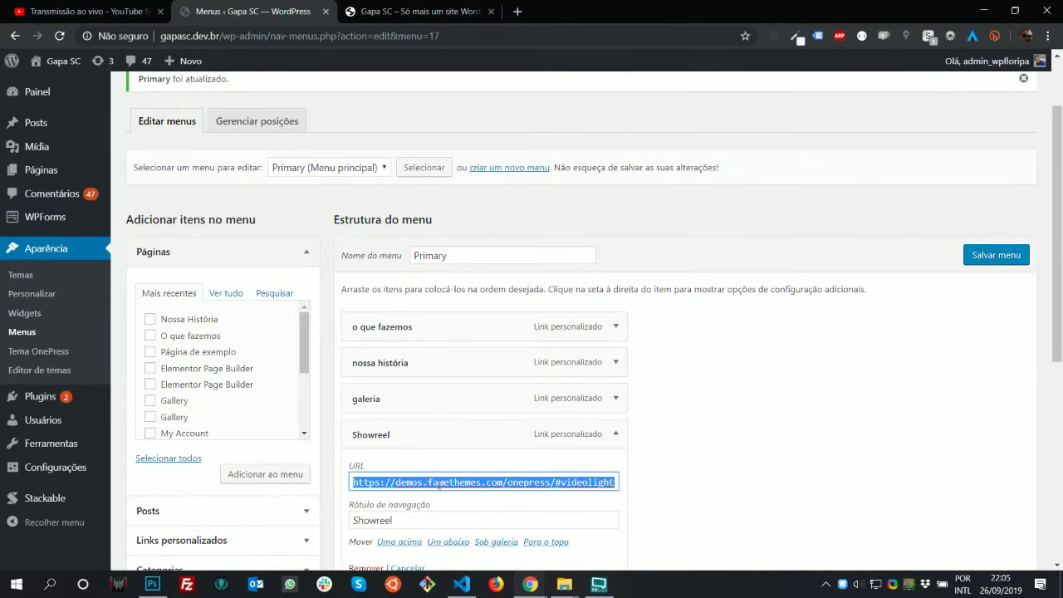
{"action": "type", "text": "#noticias"}
{"action": "key", "text": "Tab"}
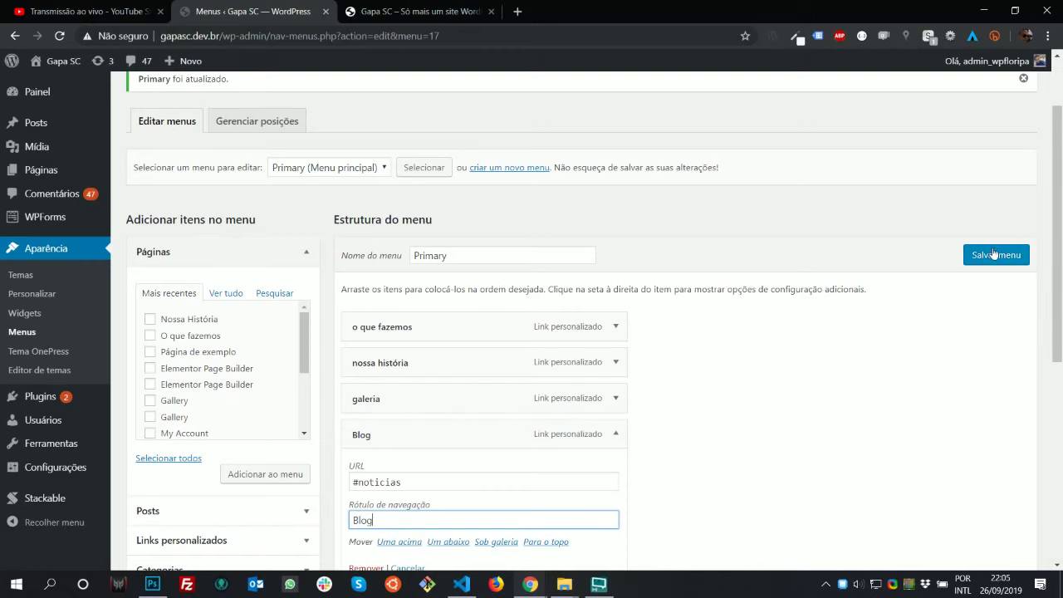
{"action": "scroll", "coordinate": [646, 282], "scroll_direction": "down", "scroll_amount": 5}
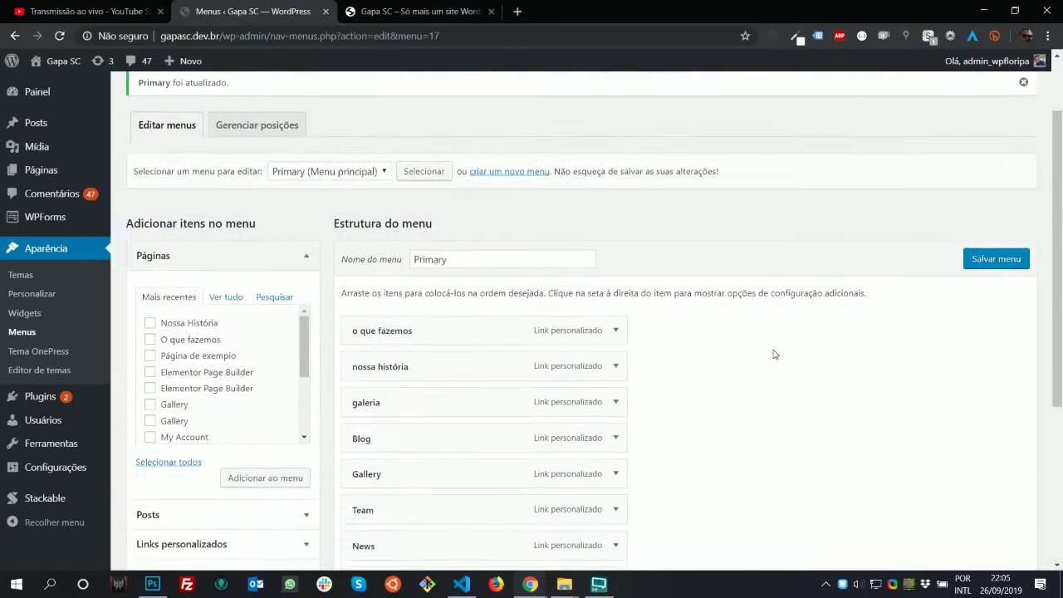
Inspect the "entre em contato" section on the front page to look up its id
{"action": "left_click", "coordinate": [421, 7]}
{"action": "scroll", "coordinate": [550, 320], "scroll_direction": "down", "scroll_amount": 10}
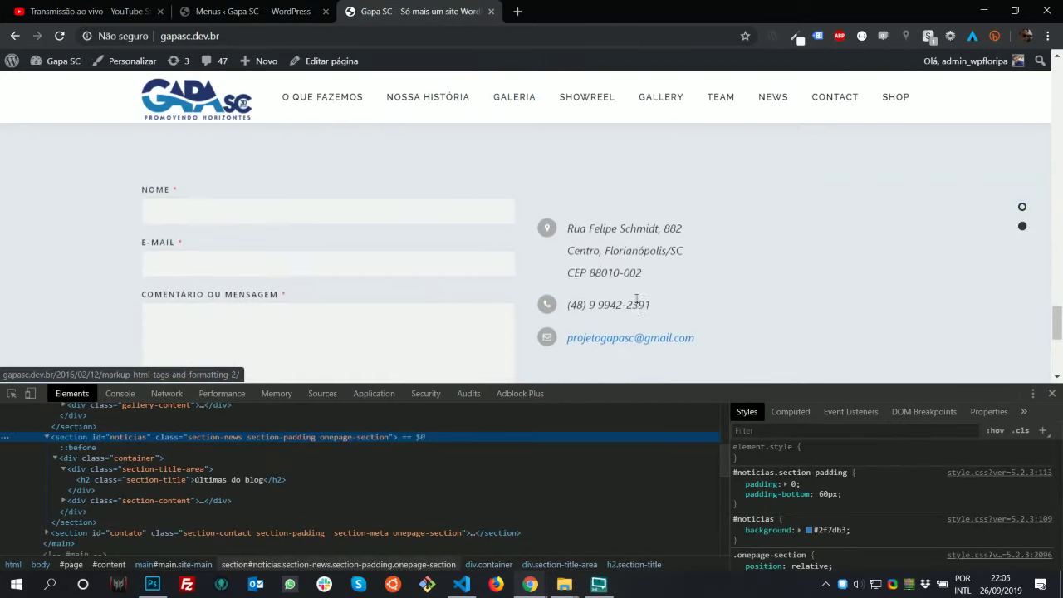
{"action": "scroll", "coordinate": [637, 300], "scroll_direction": "up", "scroll_amount": 1}
{"action": "left_click", "coordinate": [11, 393]}
{"action": "left_click", "coordinate": [519, 170]}
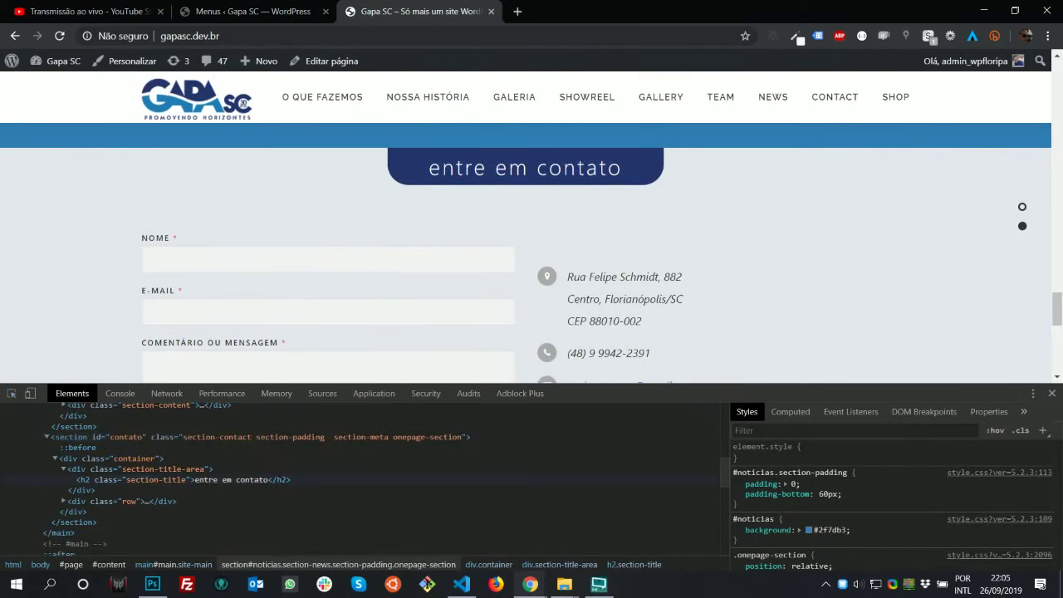
{"action": "left_click", "coordinate": [98, 481]}
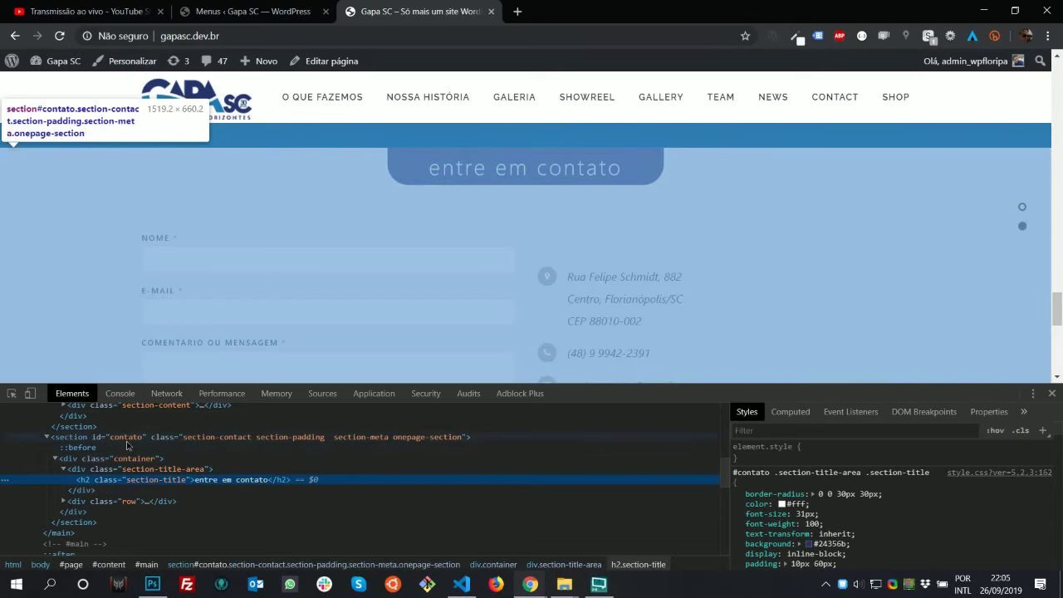
{"action": "left_click", "coordinate": [185, 435]}
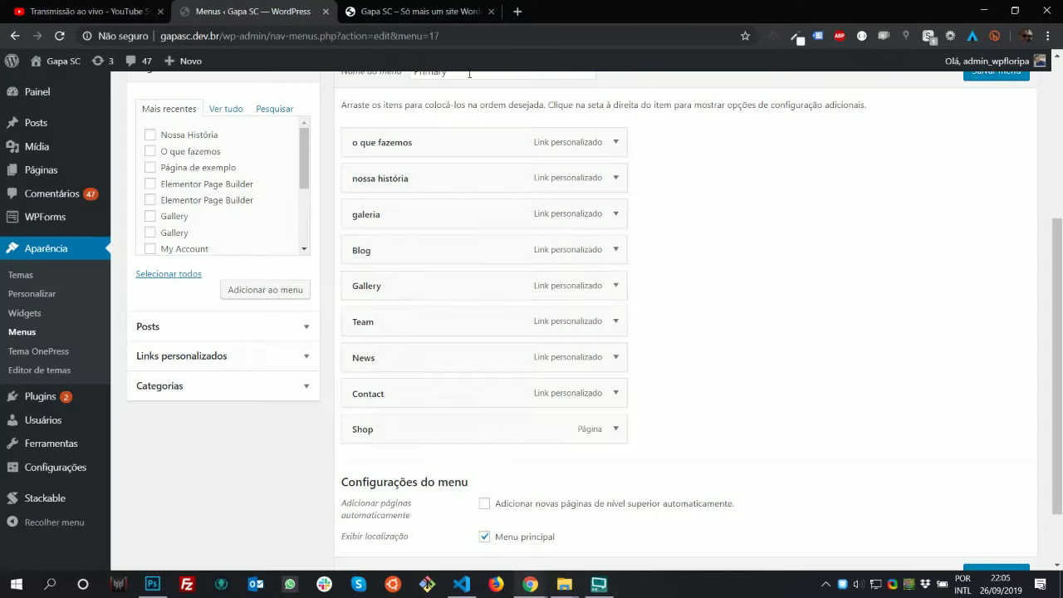
Set the Gallery menu item's URL to #contato and its navigation label to "Contato"
{"action": "left_click", "coordinate": [616, 286]}
{"action": "left_click", "coordinate": [498, 334]}
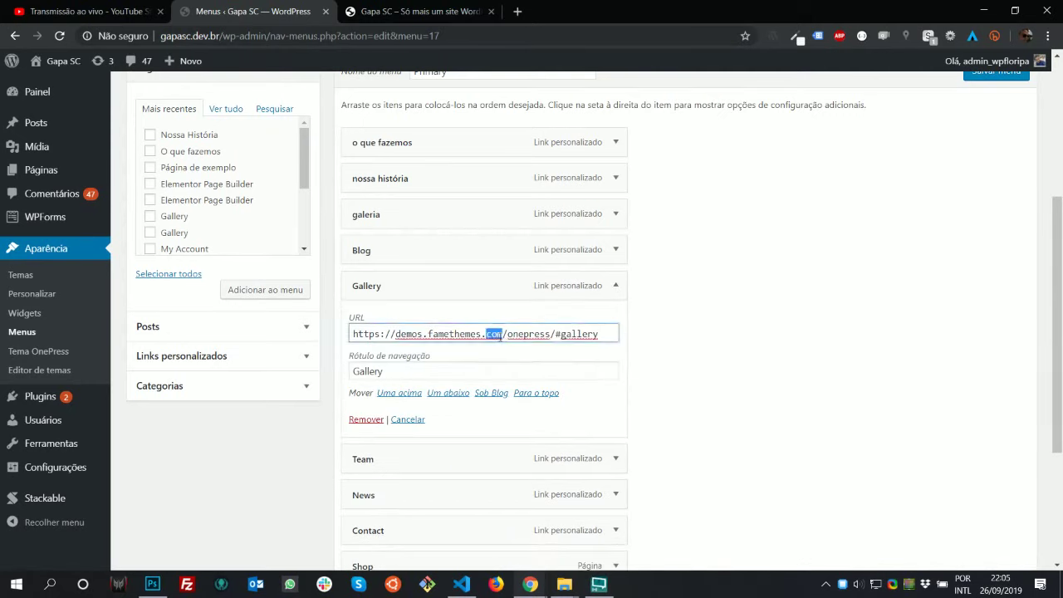
{"action": "key", "text": "ctrl+a"}
{"action": "type", "text": "#"}
{"action": "key", "text": "Tab"}
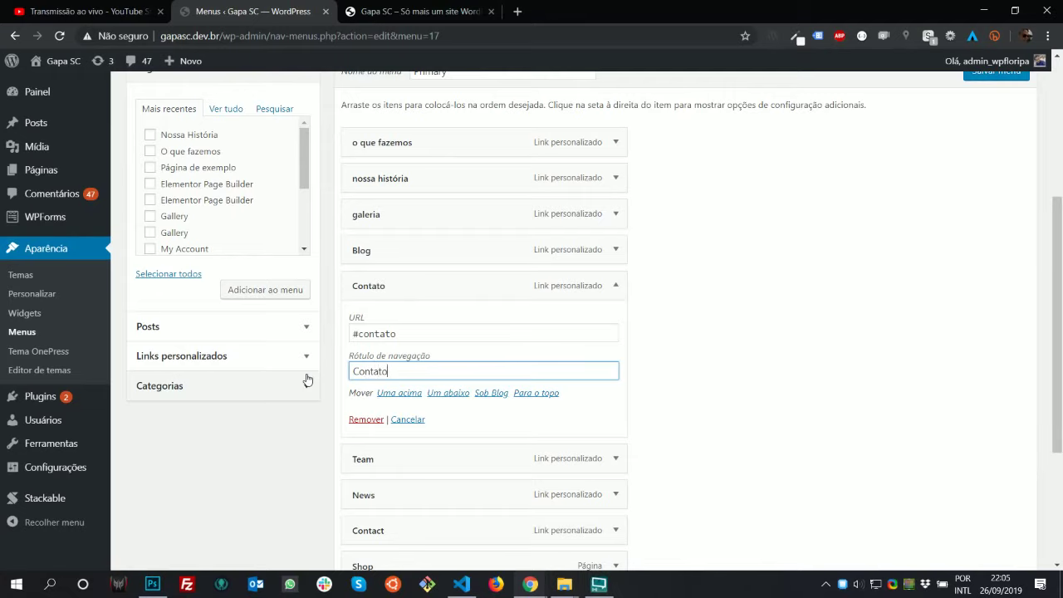
Remove the Team, News, Contact and Shop items from the Primary menu, and save the menu
{"action": "scroll", "coordinate": [740, 418], "scroll_direction": "down", "scroll_amount": 2}
{"action": "left_click", "coordinate": [616, 275]}
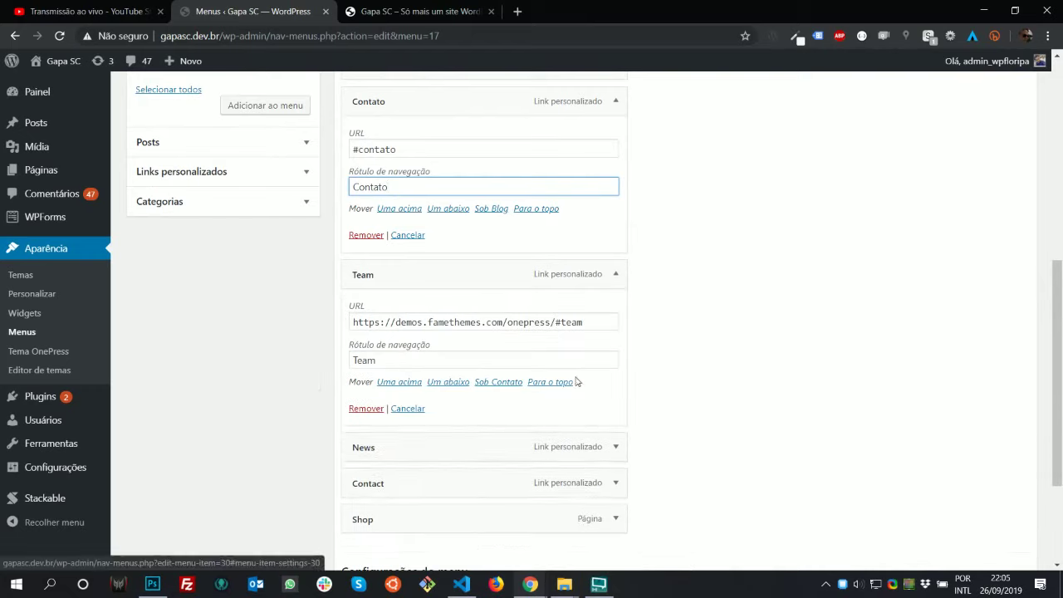
{"action": "left_click", "coordinate": [376, 409]}
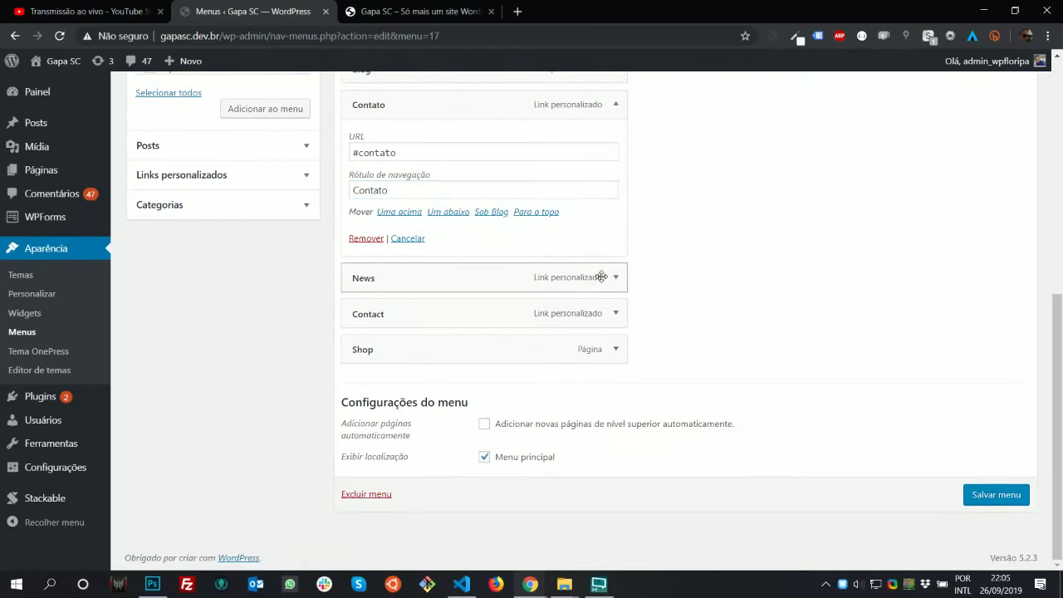
{"action": "left_click", "coordinate": [615, 275]}
{"action": "left_click", "coordinate": [366, 408]}
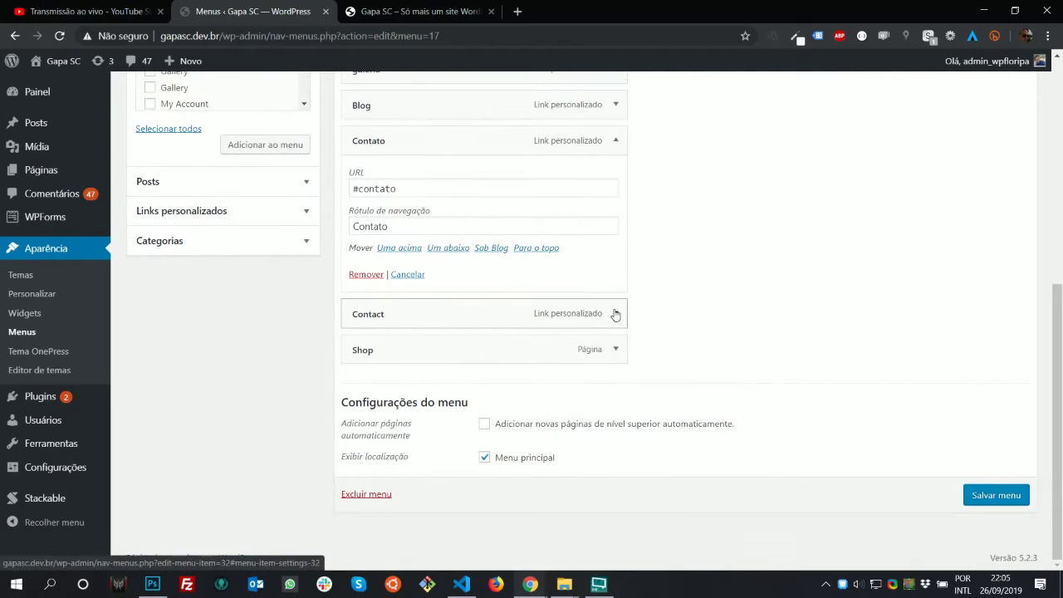
{"action": "left_click", "coordinate": [613, 309]}
{"action": "left_click", "coordinate": [368, 408]}
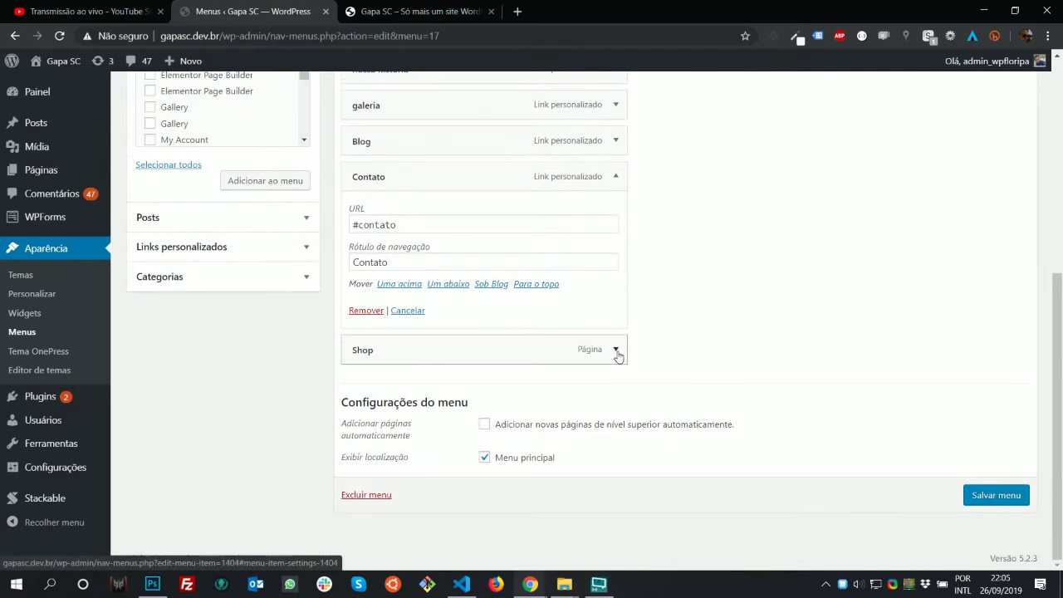
{"action": "left_click_drag", "start_coordinate": [617, 349], "coordinate": [636, 382]}
{"action": "left_click", "coordinate": [636, 385]}
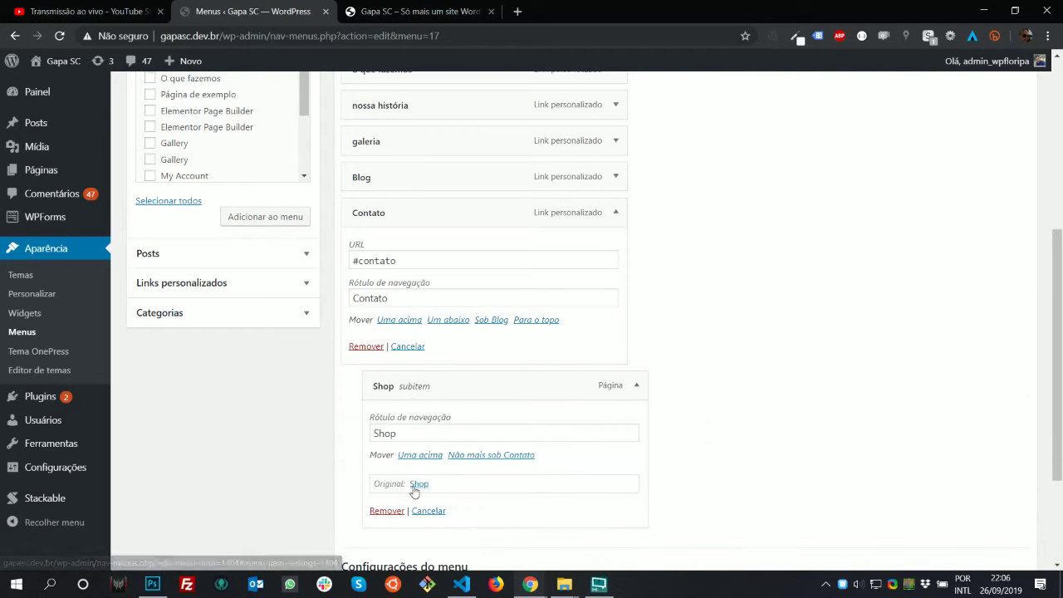
{"action": "left_click", "coordinate": [368, 506]}
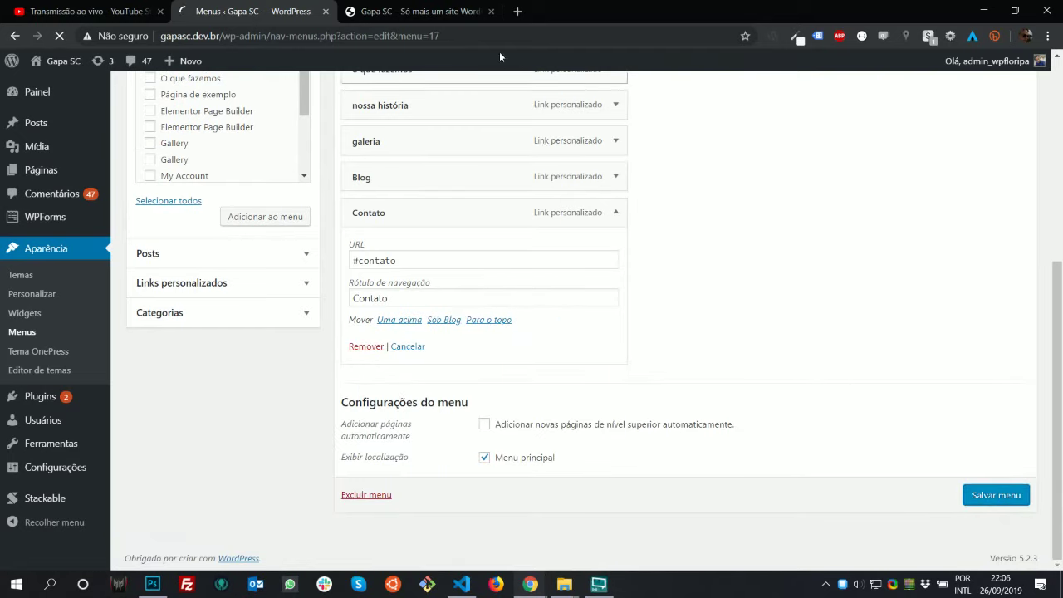
Reload the front page with the updated menu and close the developer tools
{"action": "left_click", "coordinate": [438, 10]}
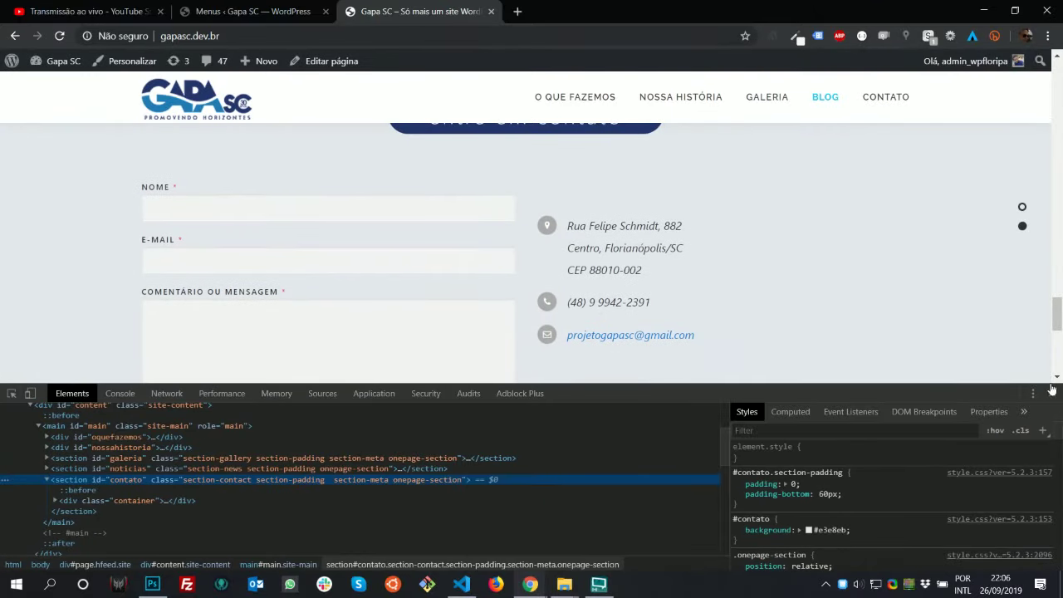
{"action": "left_click", "coordinate": [1052, 391]}
{"action": "left_click_drag", "start_coordinate": [1055, 486], "coordinate": [1033, 64]}
Test the o que fazemos, nossa história, galeria, blog and contato links in the front page's navigation menu
{"action": "left_click", "coordinate": [557, 96]}
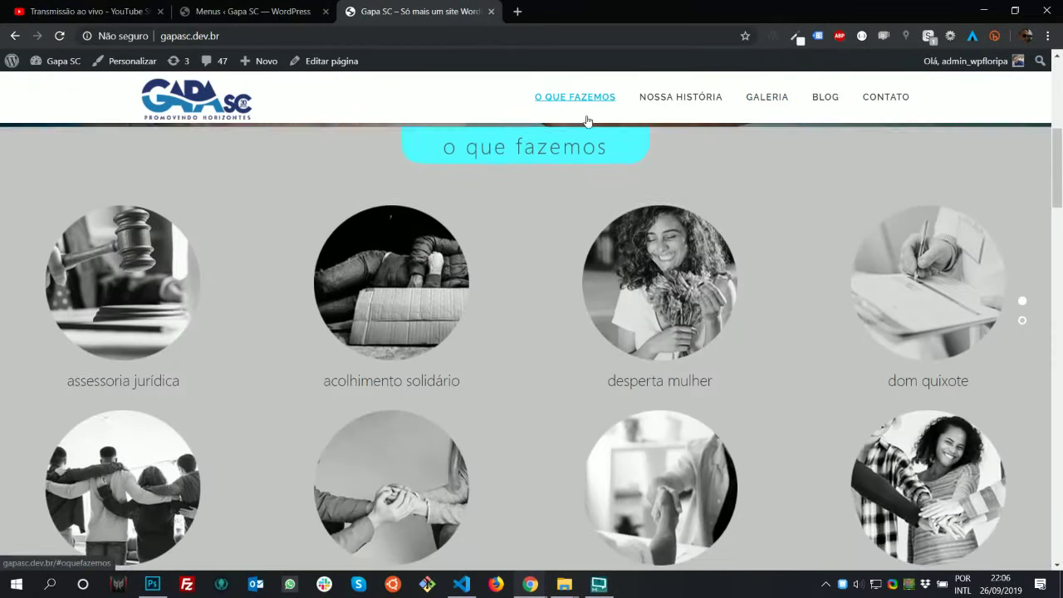
{"action": "left_click", "coordinate": [690, 100]}
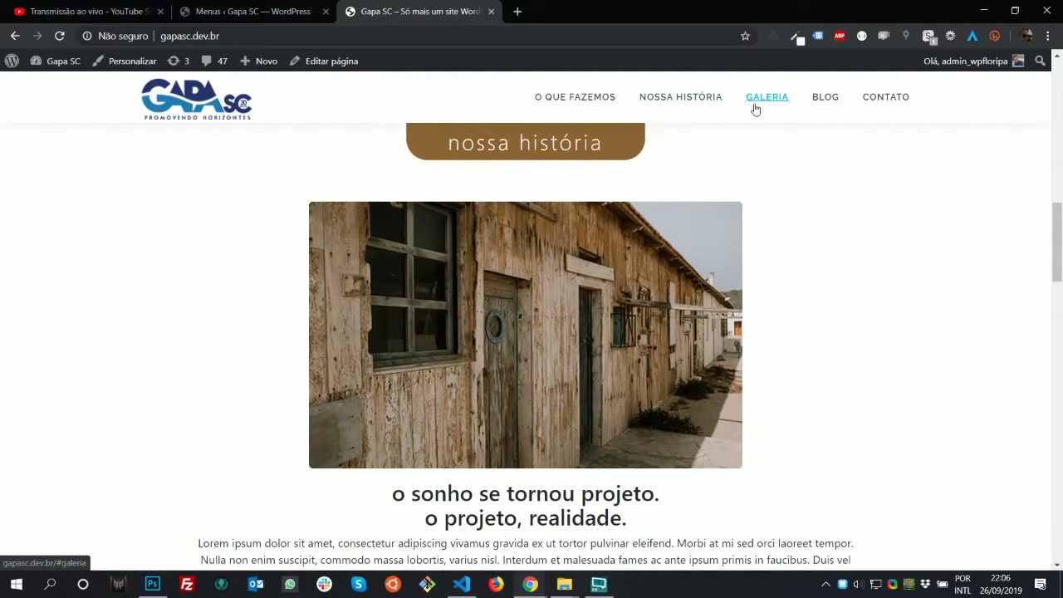
{"action": "left_click", "coordinate": [756, 109]}
{"action": "left_click", "coordinate": [822, 99]}
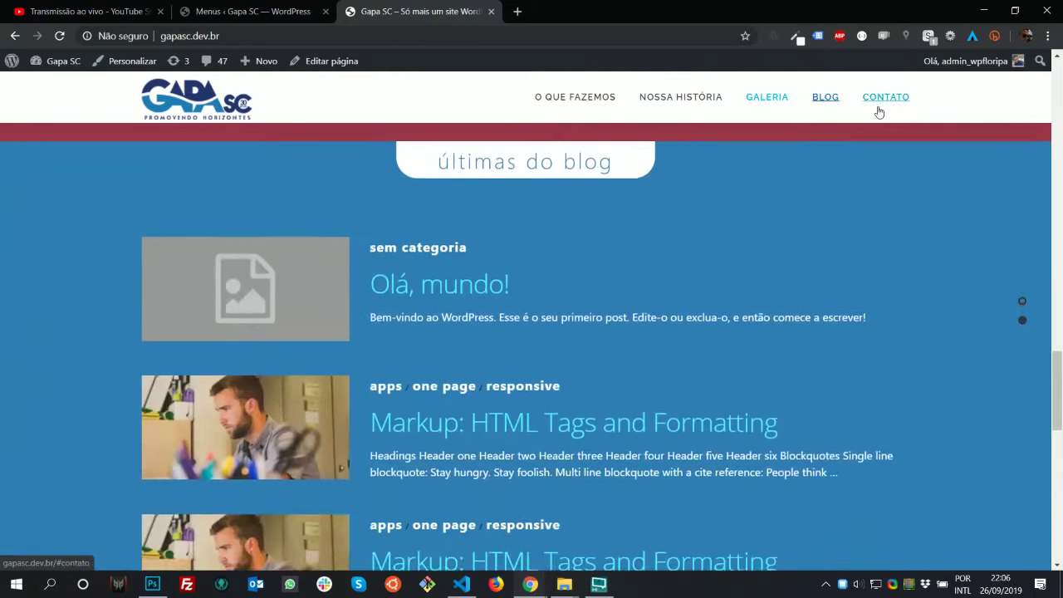
{"action": "left_click", "coordinate": [877, 98]}
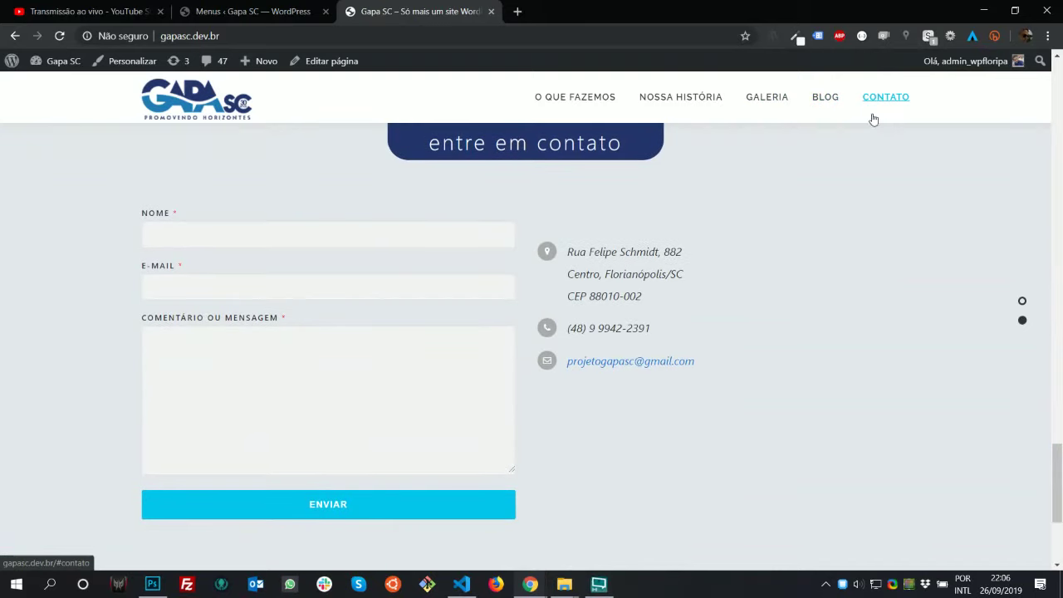
{"action": "left_click_drag", "start_coordinate": [1058, 476], "coordinate": [1059, 70]}
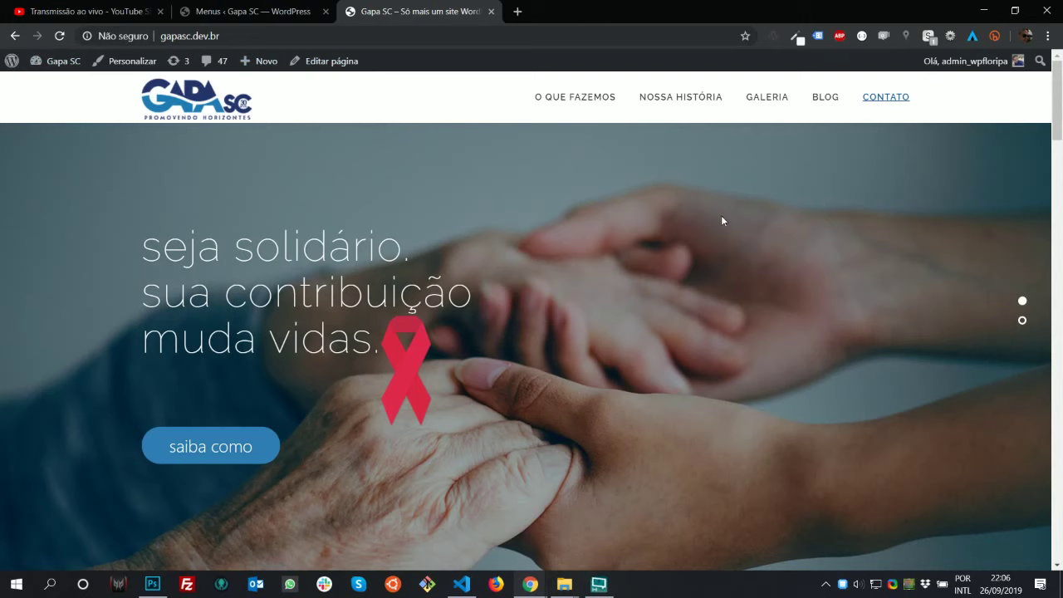
Retest the o que fazemos, nossa história, galeria and contato links, and return to the page's hero banner
{"action": "left_click", "coordinate": [579, 94]}
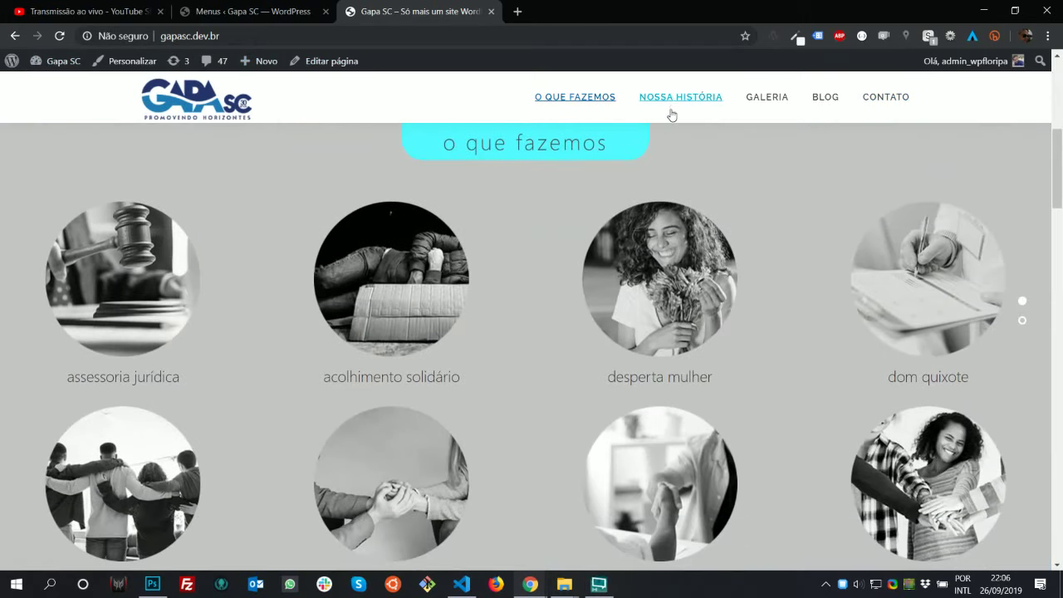
{"action": "left_click", "coordinate": [672, 113]}
{"action": "left_click", "coordinate": [781, 96]}
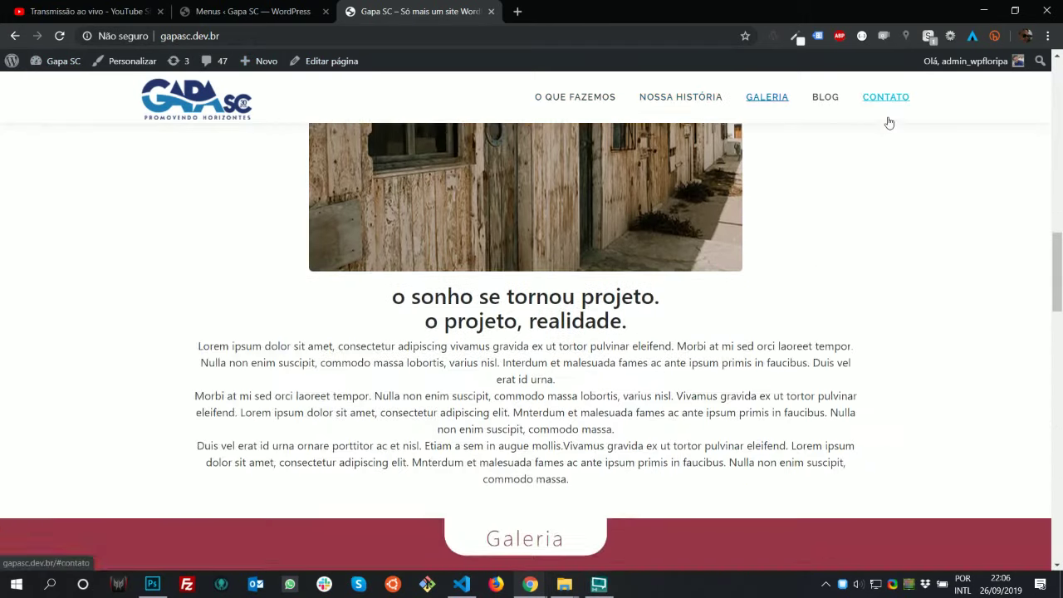
{"action": "left_click", "coordinate": [884, 98]}
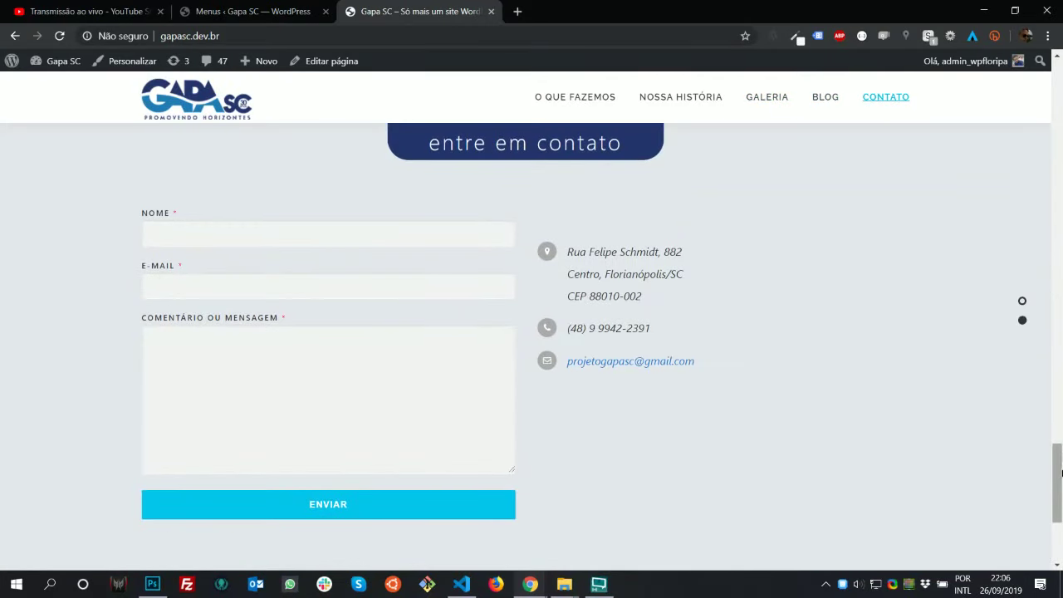
{"action": "left_click_drag", "start_coordinate": [1061, 472], "coordinate": [1059, 43]}
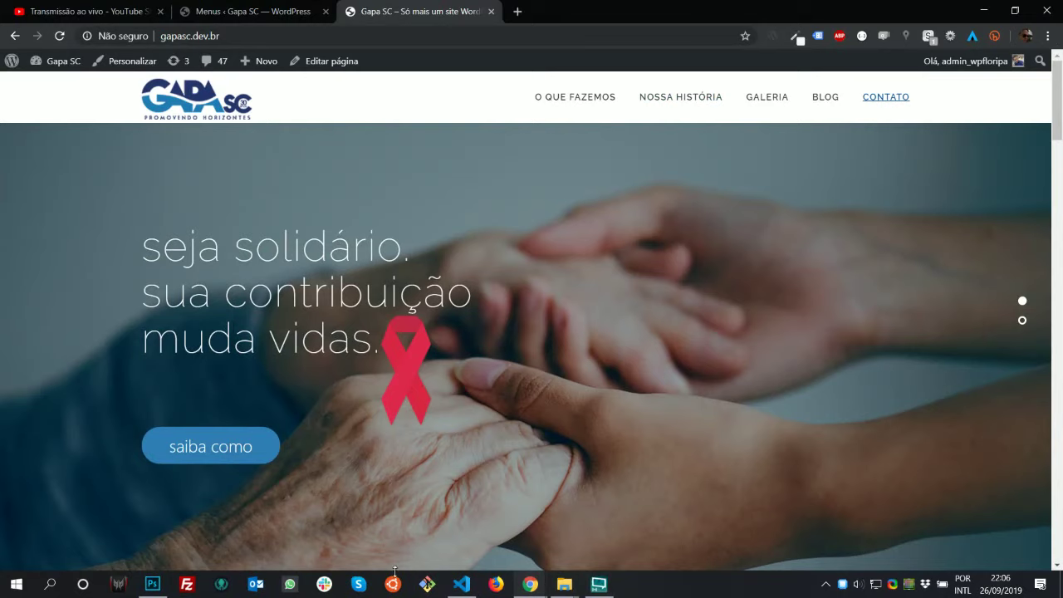
Check the chat in the YouTube live stream dashboard, and switch to the broadcasting program
{"action": "left_click", "coordinate": [114, 7]}
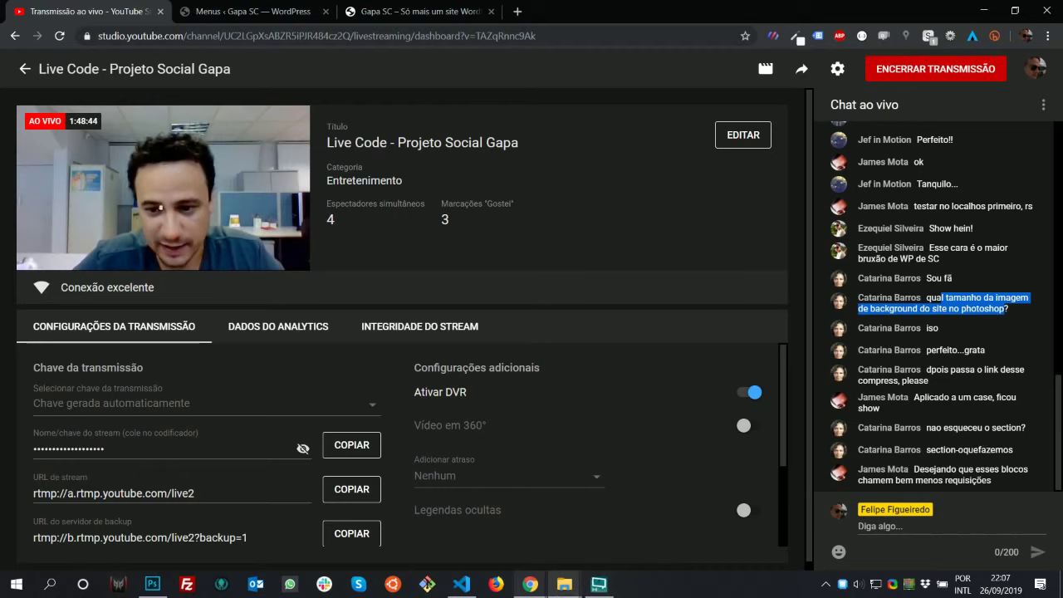
{"action": "left_click", "coordinate": [598, 584]}
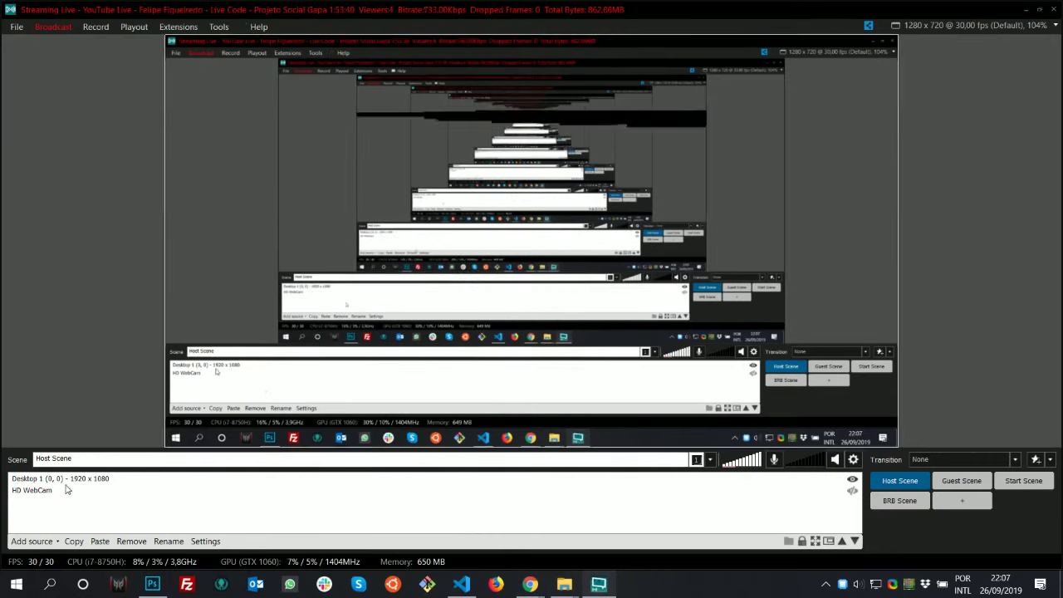